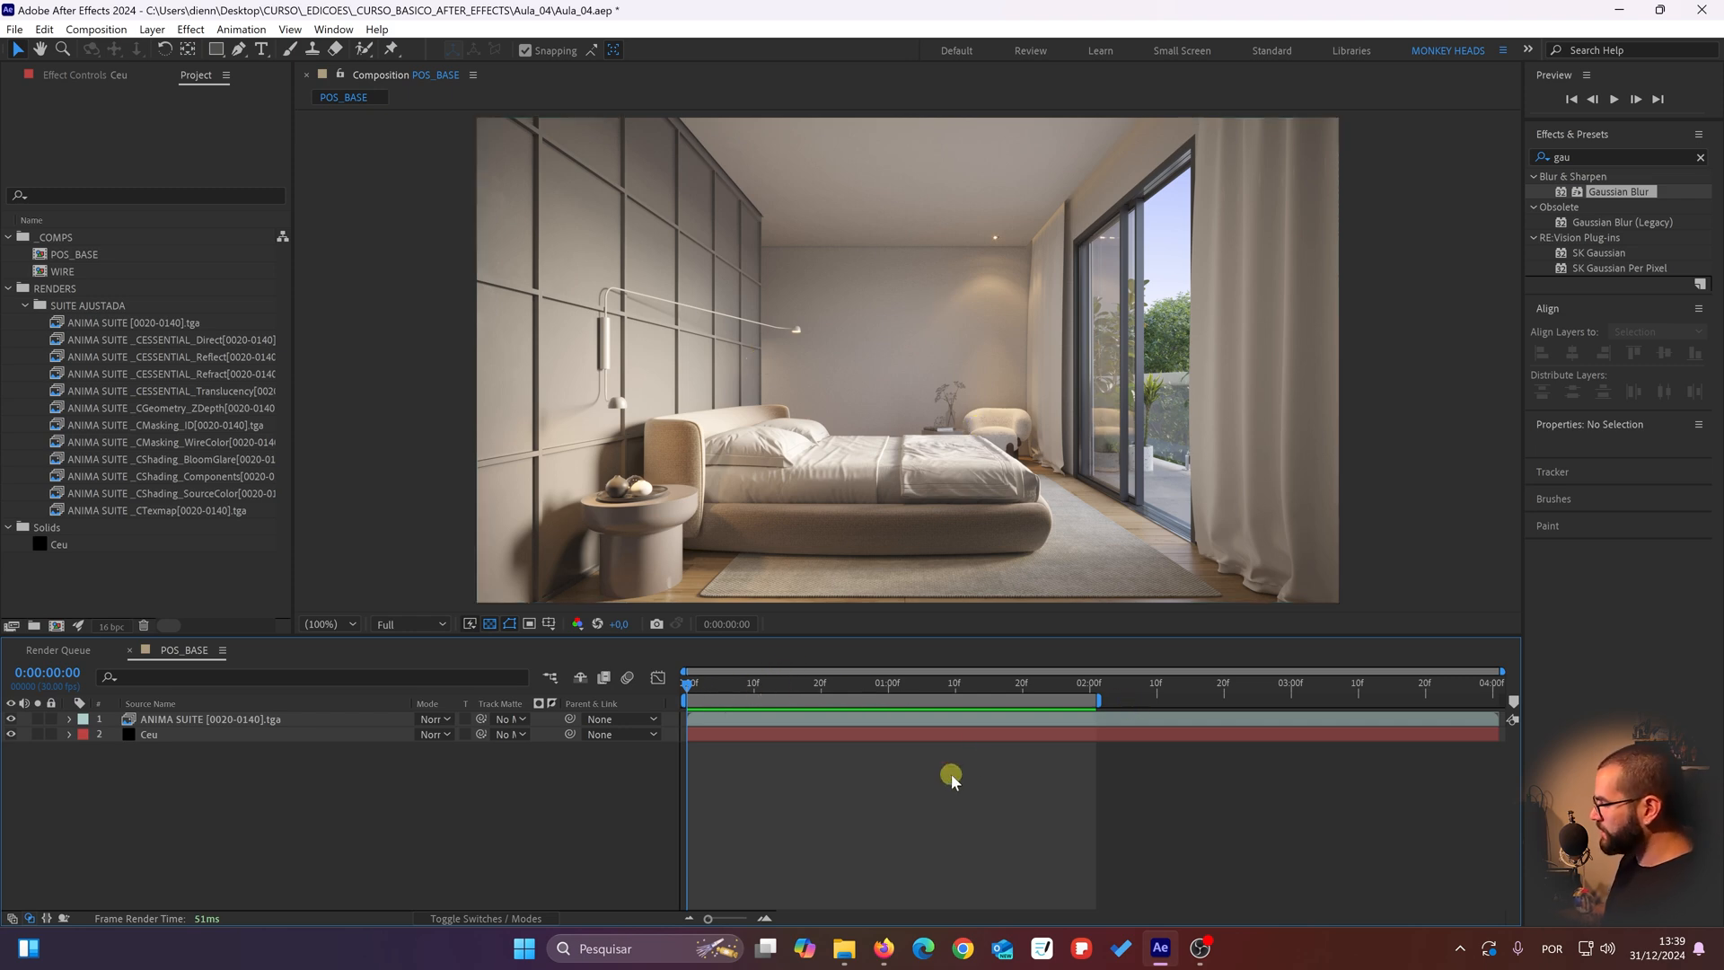
Step: Extend the POS_BASE work area to the last frame at 0:00:04:00 and play the preview
{"action": "key", "text": "End"}
{"action": "key", "text": "n"}
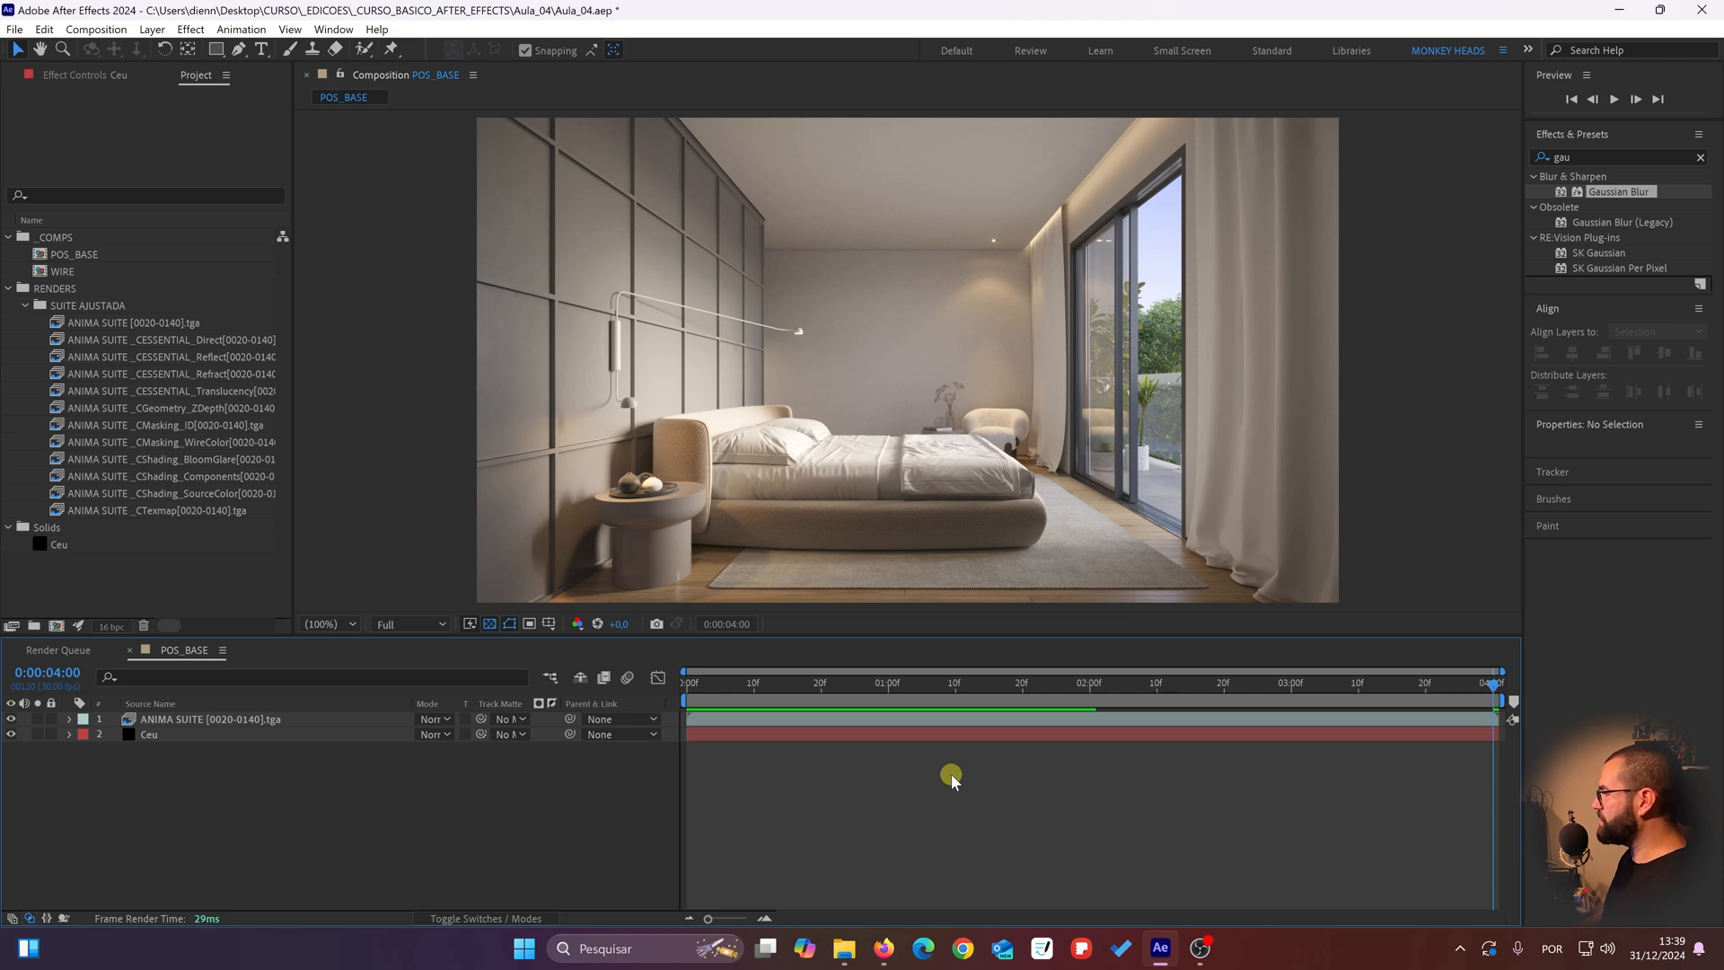
{"action": "key", "text": "space"}
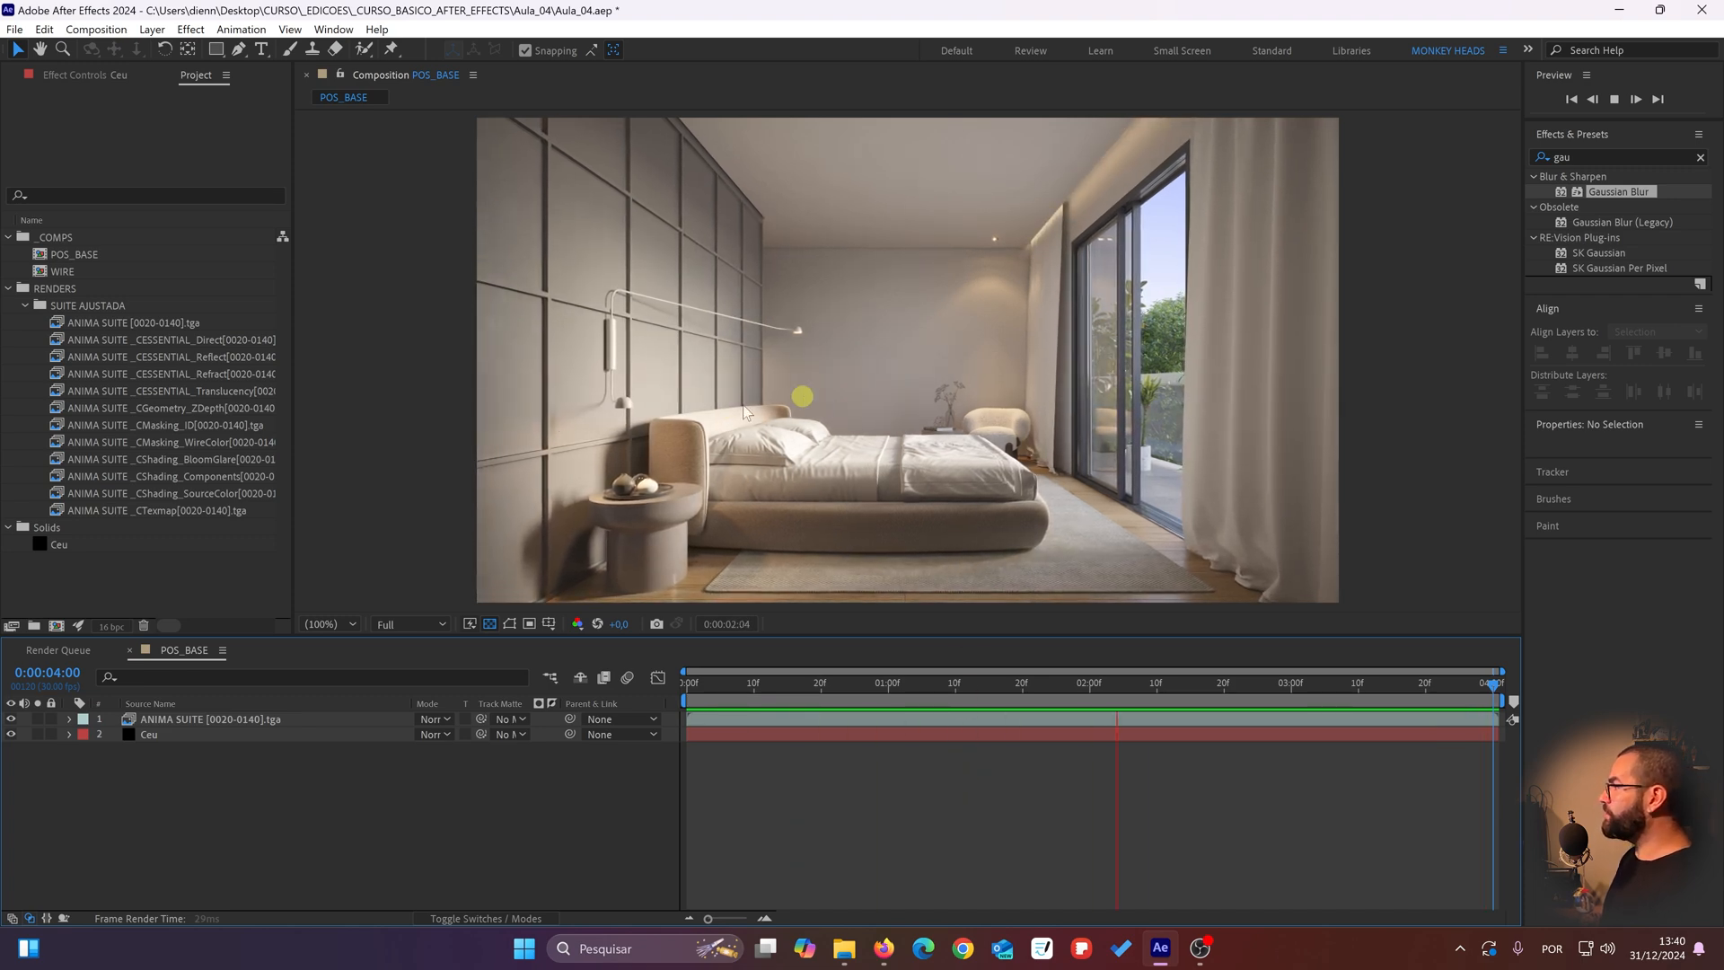
Step: Examine the armchair, glass door reflections, outdoor foliage and bedside table up close while the POS_BASE animation plays
{"action": "scroll", "coordinate": [770, 537], "scroll_direction": "up", "scroll_amount": 2}
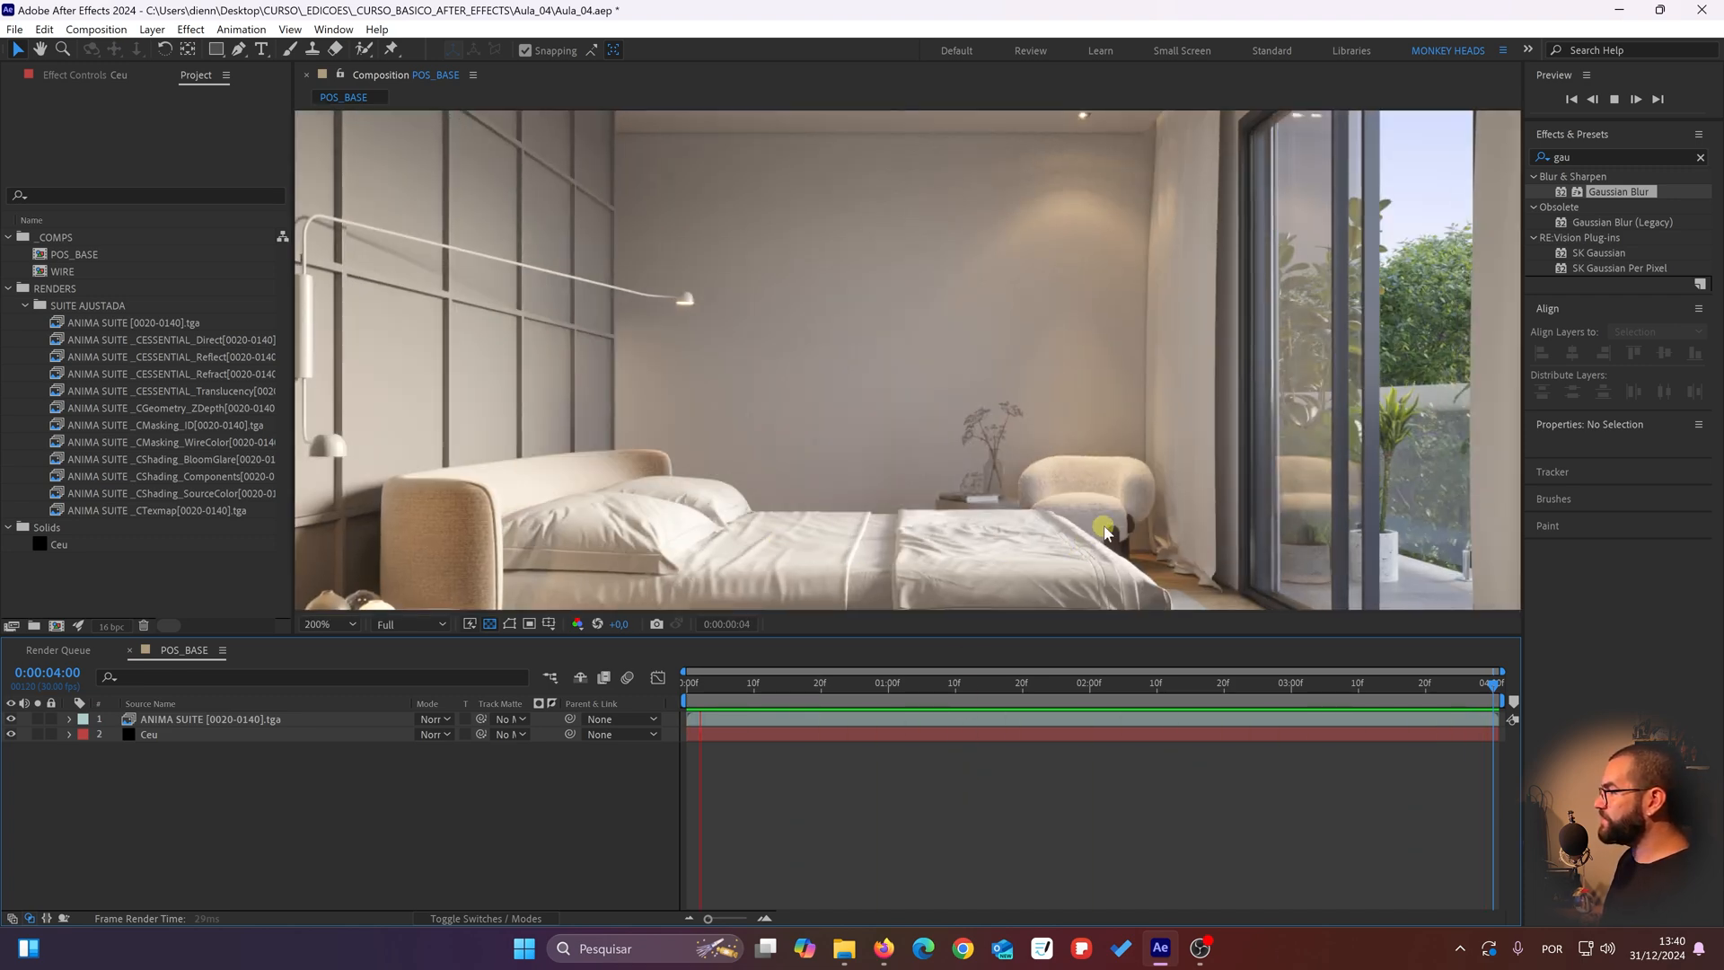
{"action": "scroll", "coordinate": [882, 360], "scroll_direction": "up", "scroll_amount": 2}
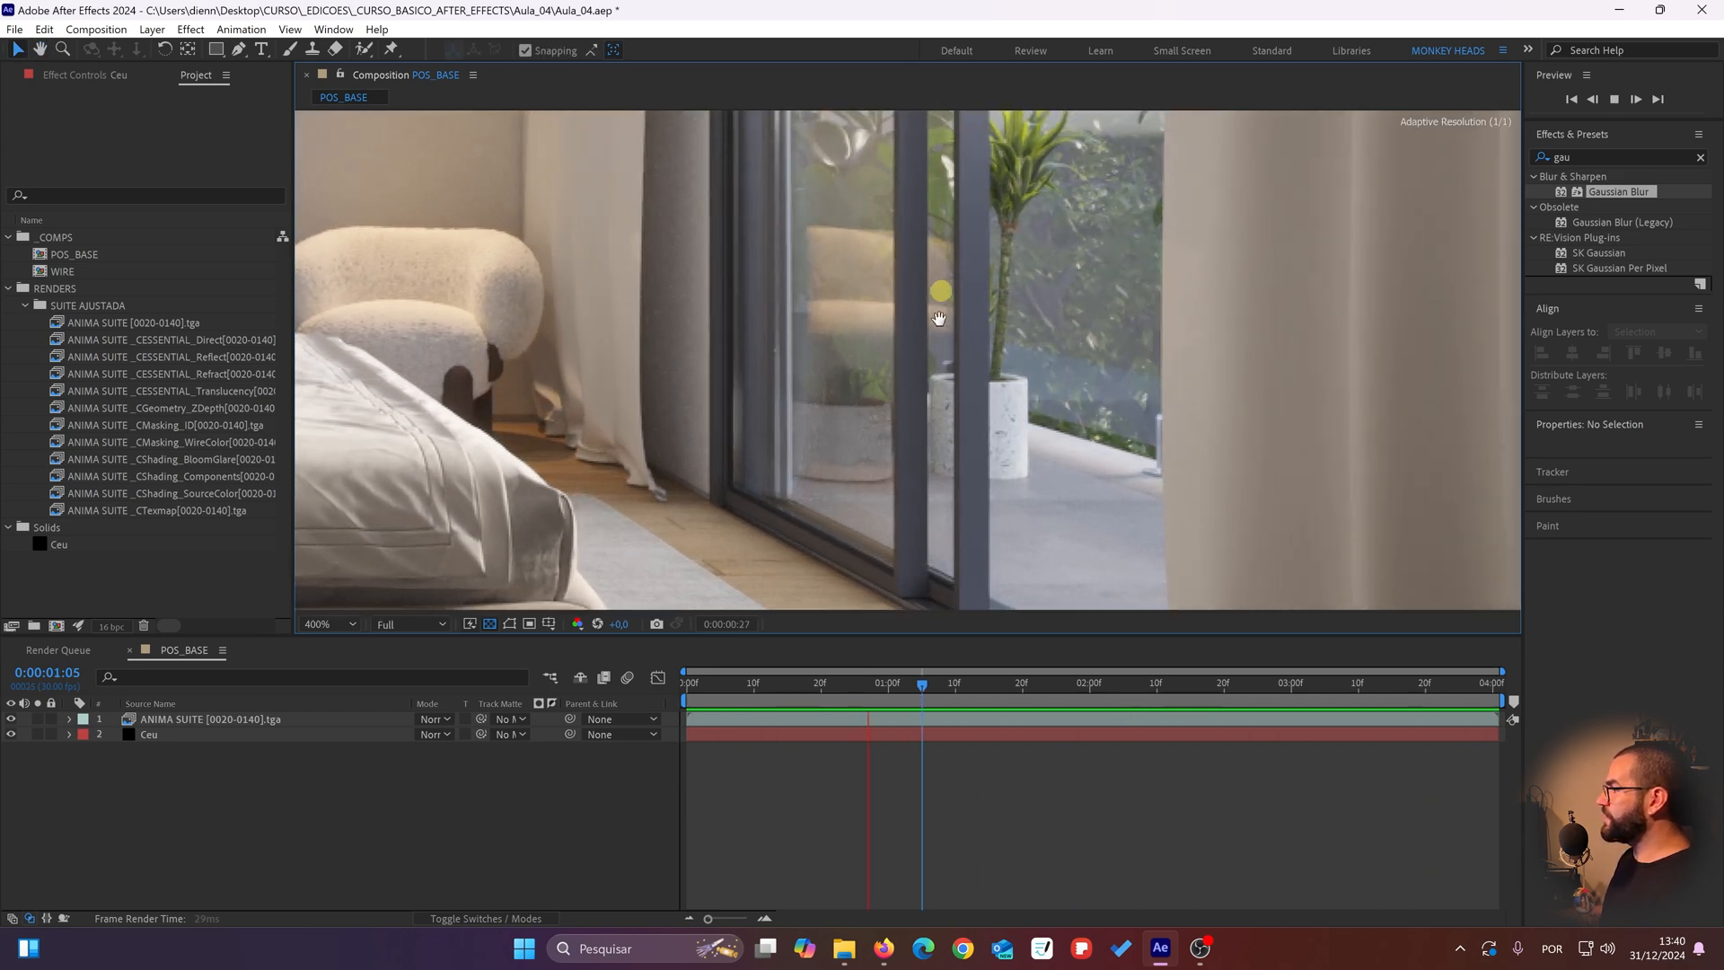
{"action": "scroll", "coordinate": [871, 228], "scroll_direction": "down", "scroll_amount": 1}
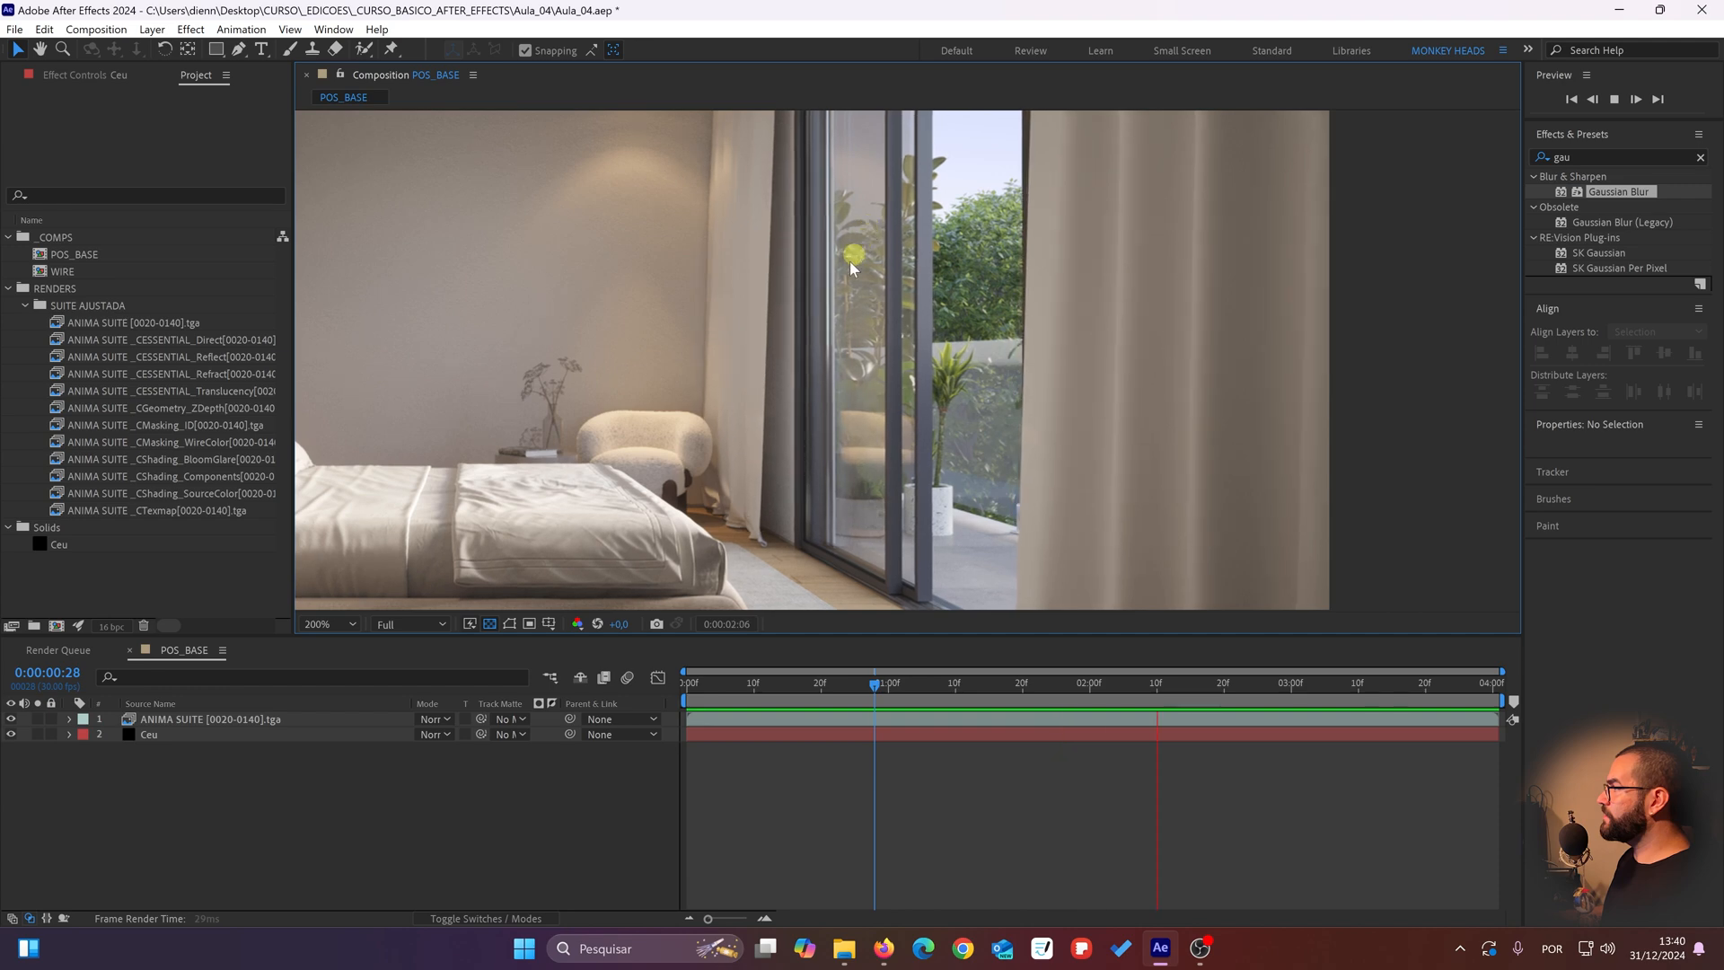
{"action": "left_click_drag", "start_coordinate": [850, 261], "coordinate": [904, 360]}
{"action": "scroll", "coordinate": [907, 361], "scroll_direction": "up", "scroll_amount": 2}
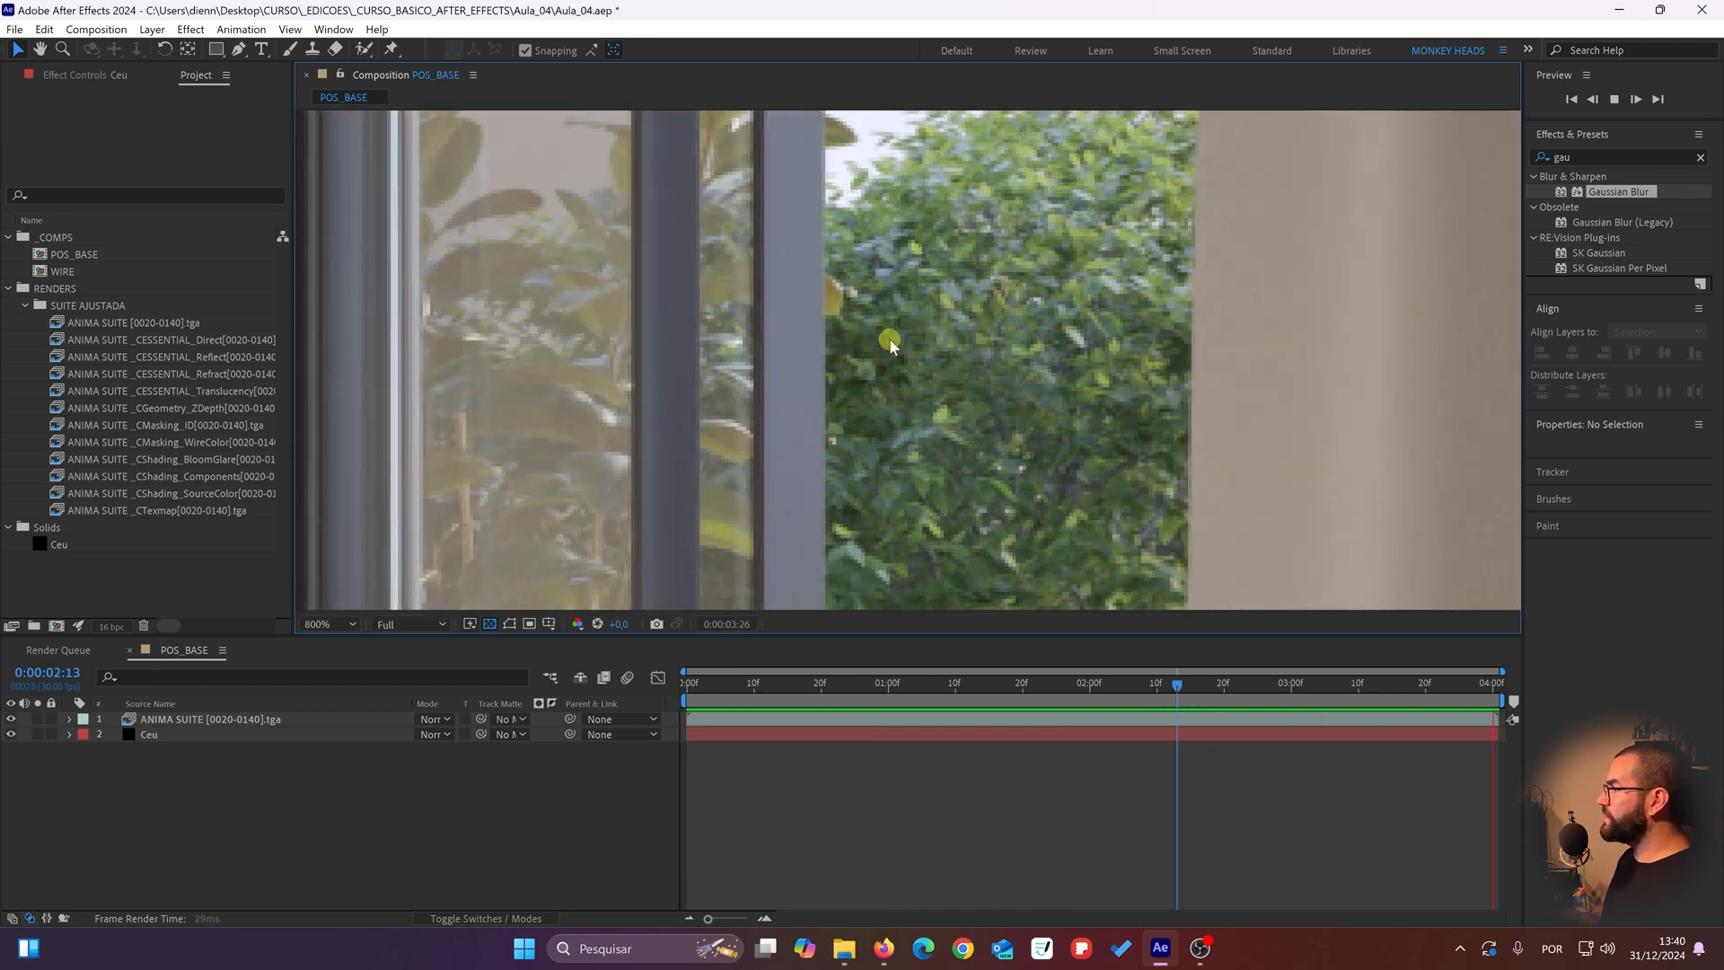
{"action": "scroll", "coordinate": [889, 341], "scroll_direction": "down", "scroll_amount": 1}
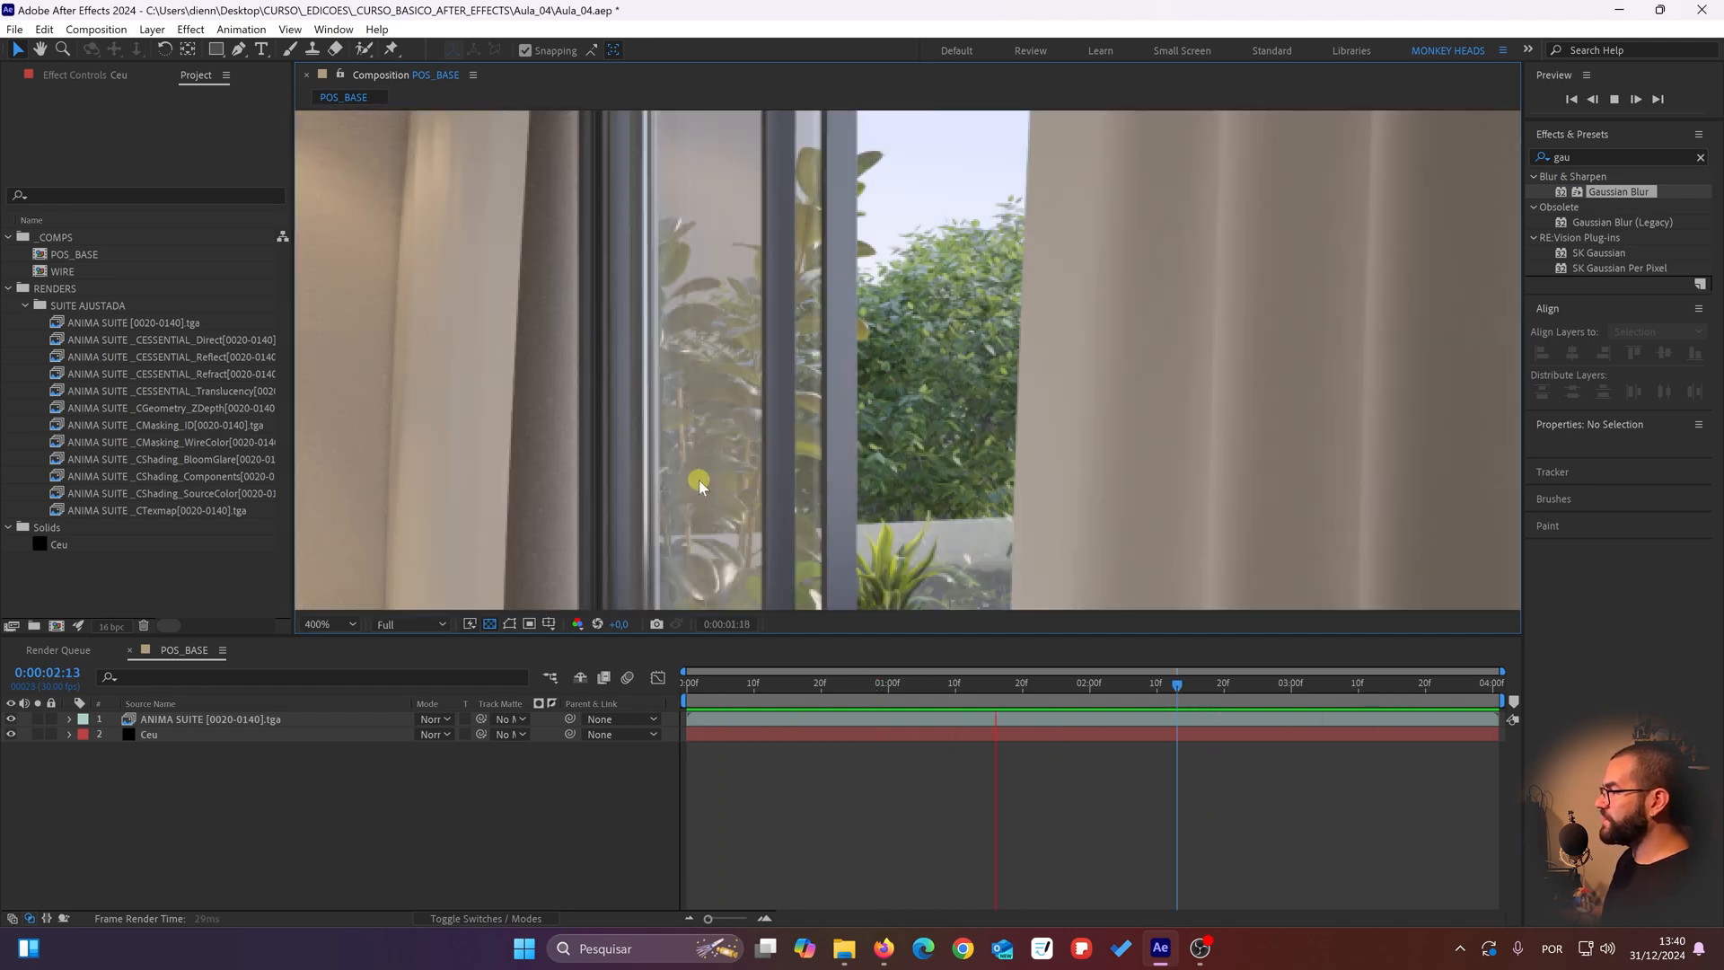
{"action": "key", "text": "space"}
{"action": "key", "text": "space"}
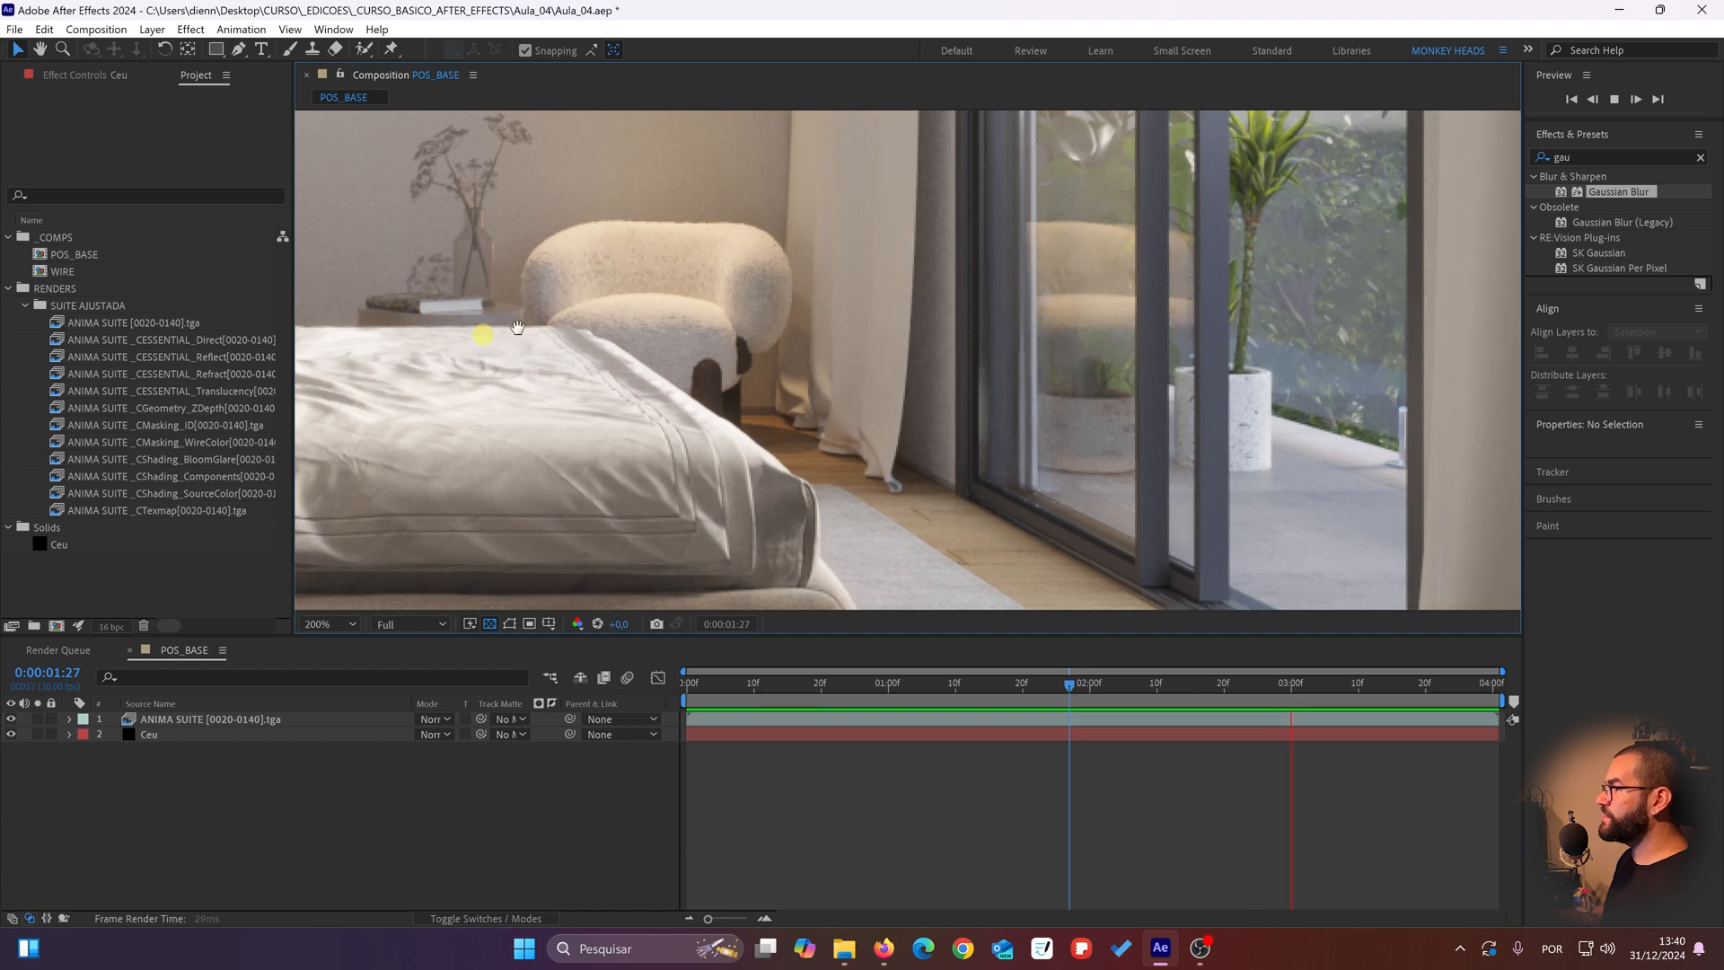
{"action": "scroll", "coordinate": [844, 309], "scroll_direction": "down", "scroll_amount": 1}
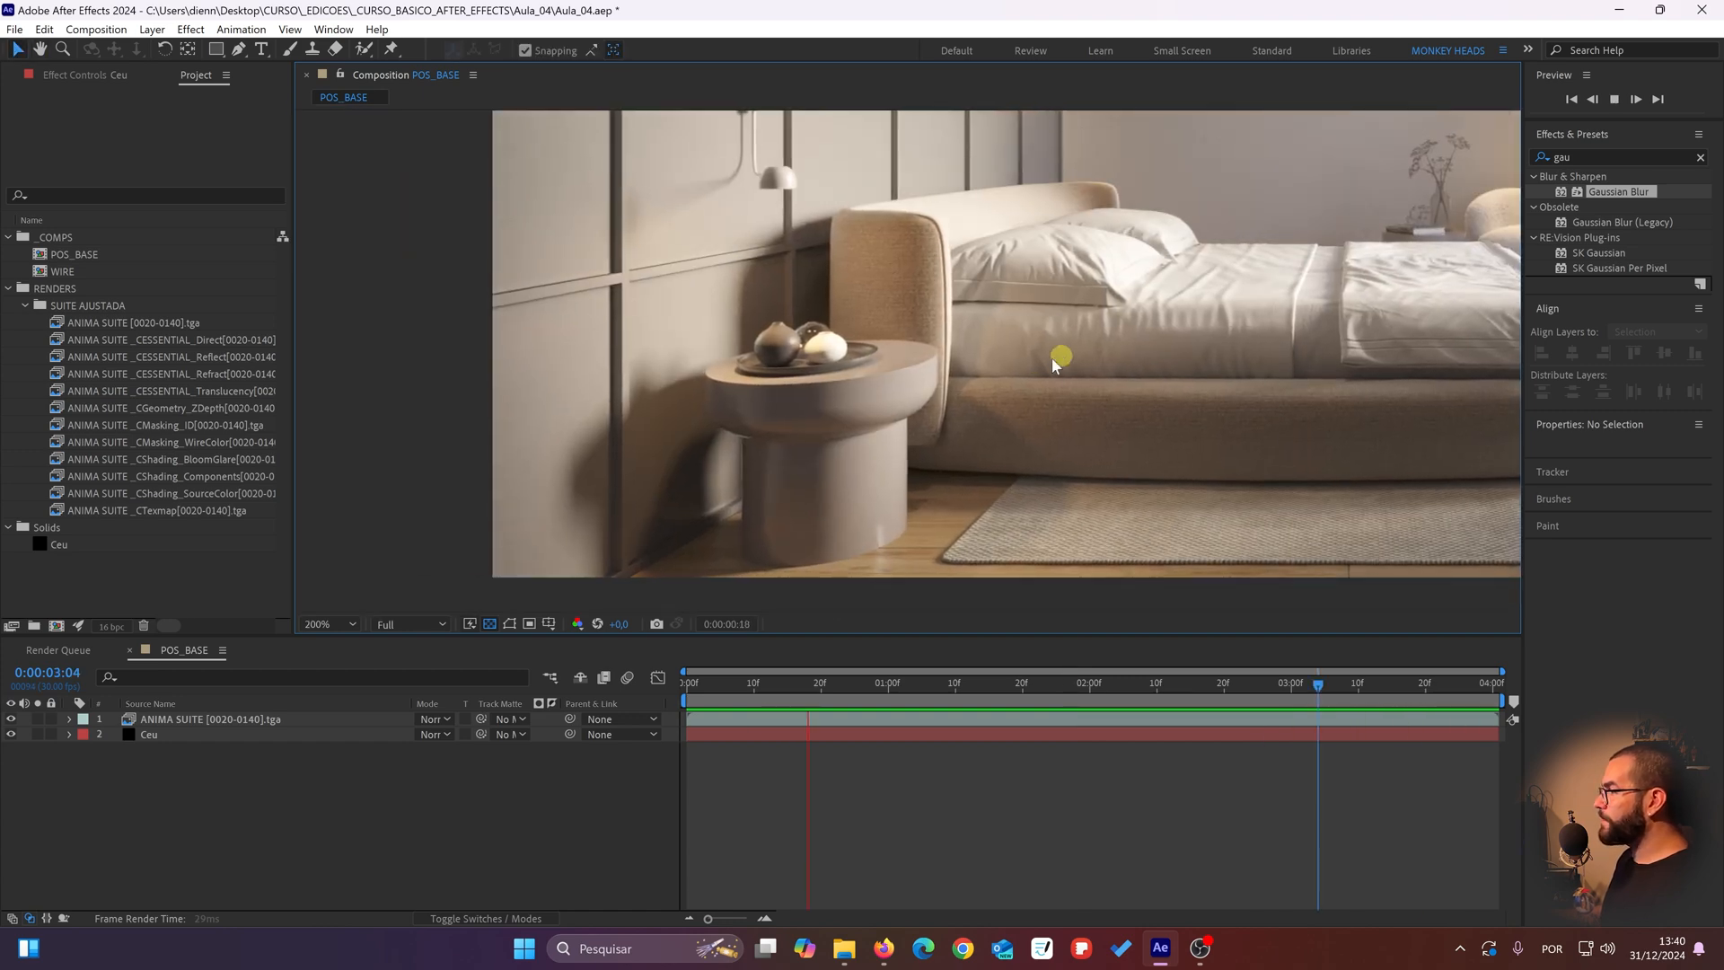
{"action": "left_click_drag", "start_coordinate": [1043, 359], "coordinate": [621, 494]}
{"action": "scroll", "coordinate": [760, 378], "scroll_direction": "down", "scroll_amount": 1}
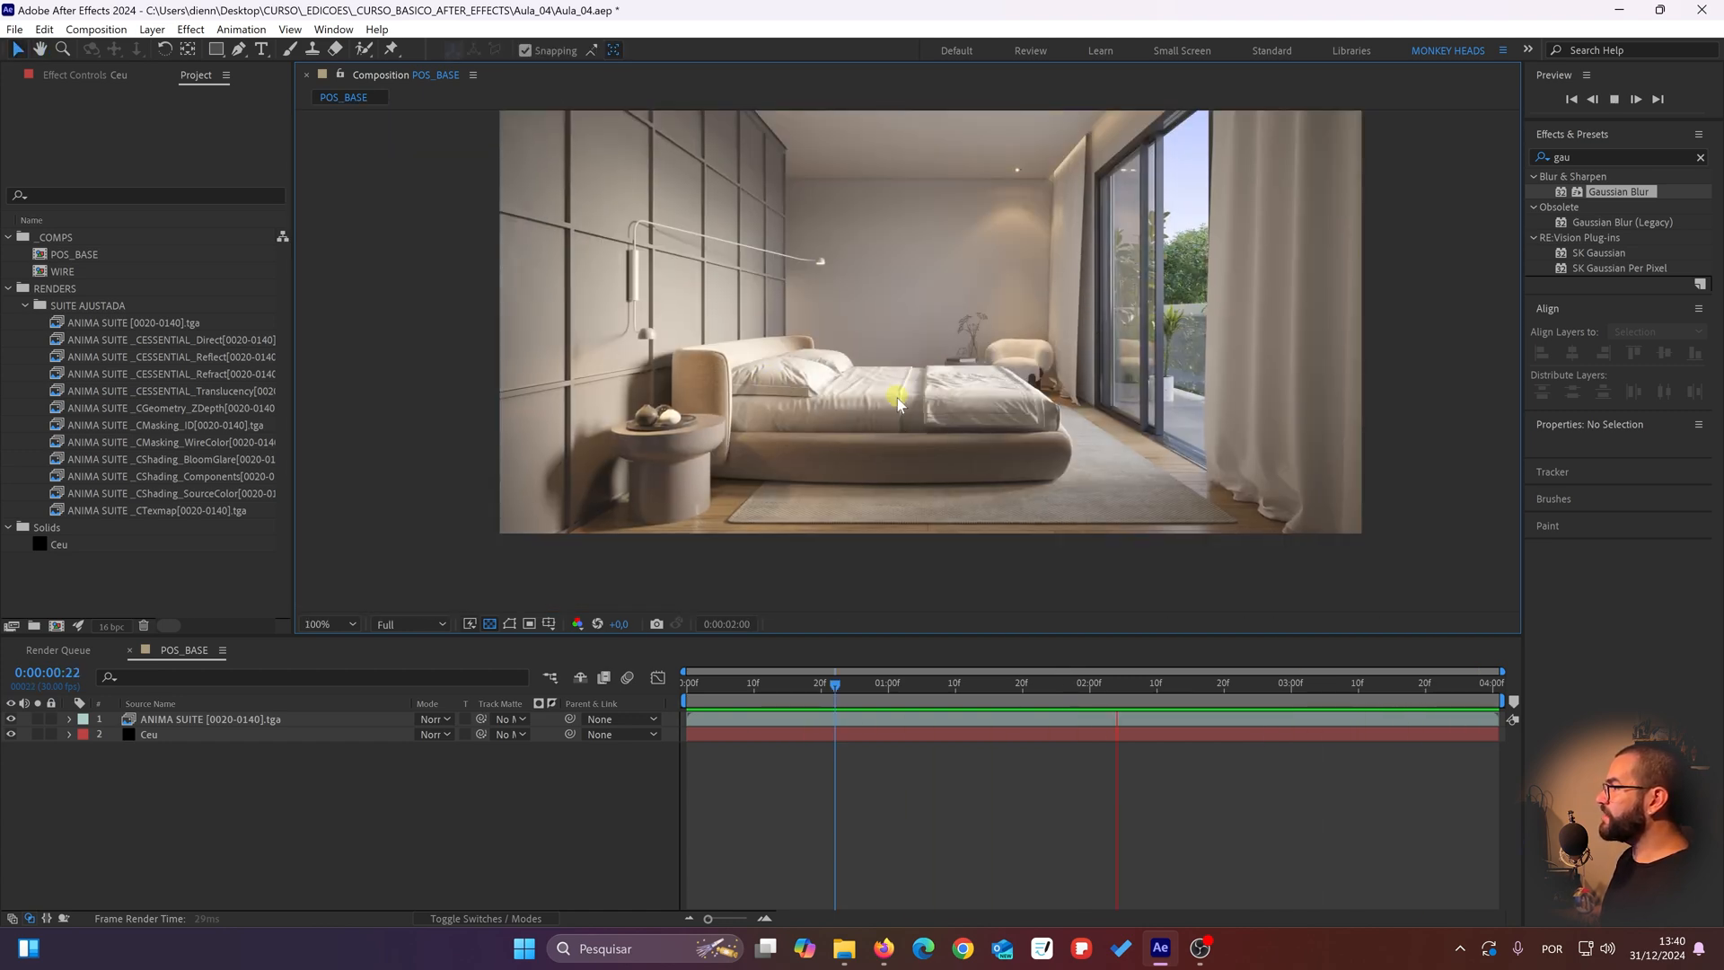
Step: Return to frame 0:00:00:00 and examine the pillows, bedding and headboard up close for render detail
{"action": "left_click_drag", "start_coordinate": [758, 682], "coordinate": [635, 692]}
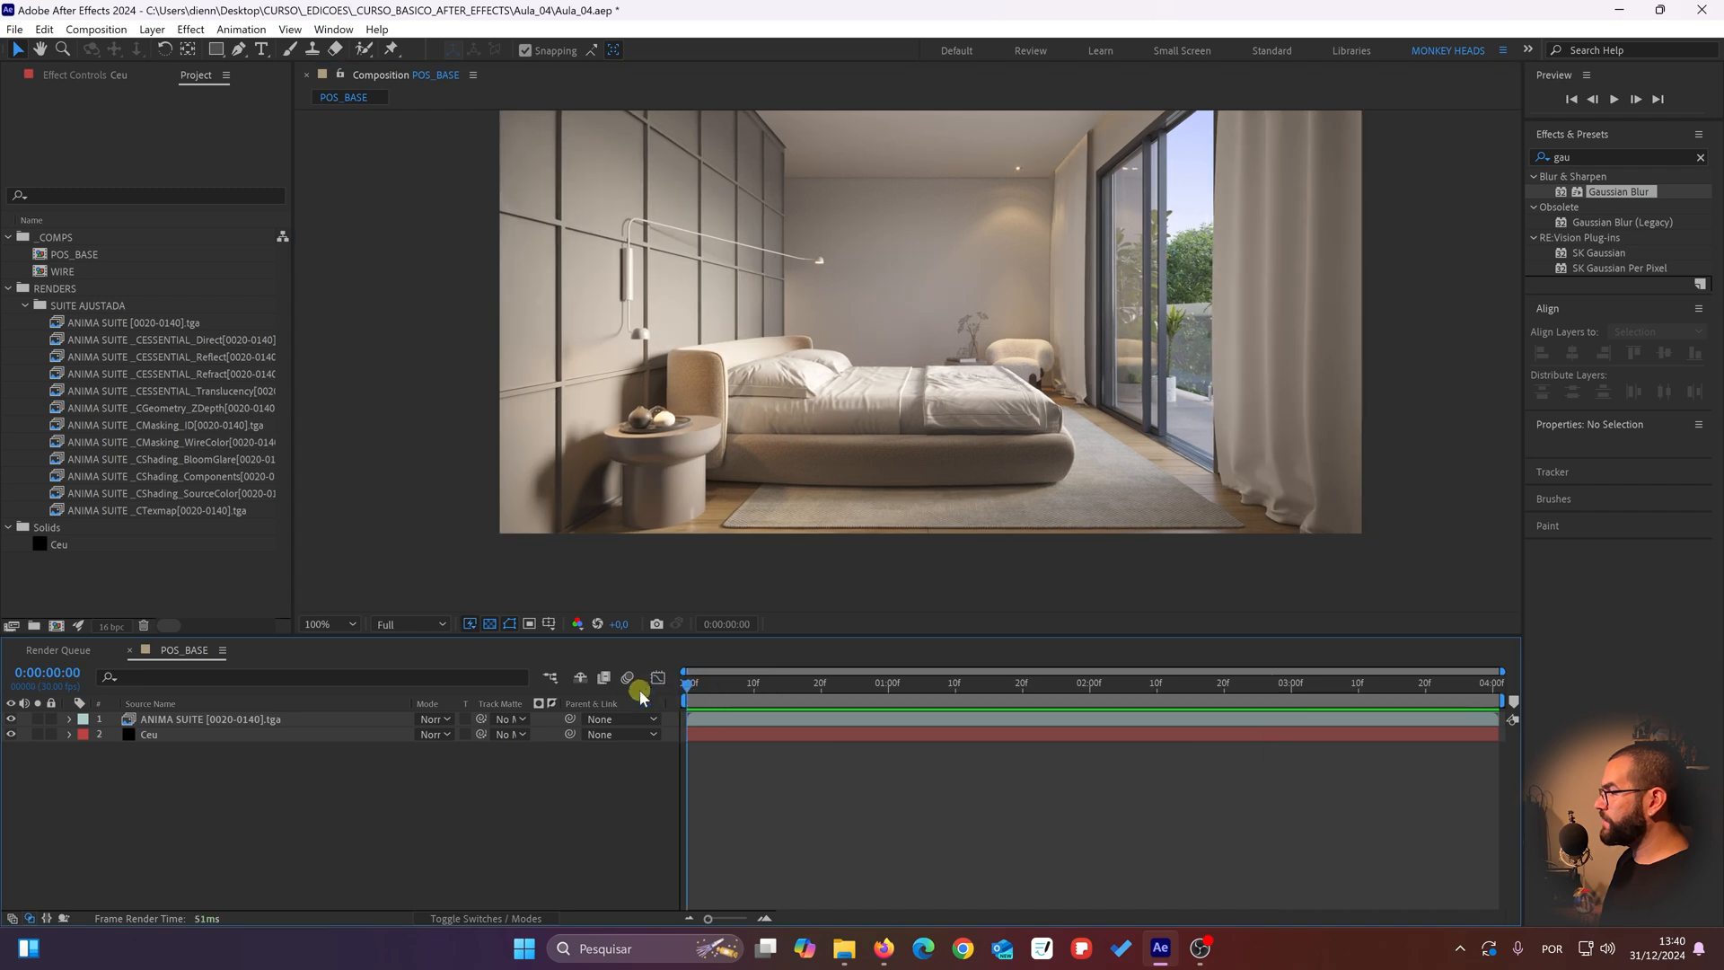
{"action": "scroll", "coordinate": [733, 401], "scroll_direction": "up", "scroll_amount": 1}
{"action": "left_click_drag", "start_coordinate": [733, 401], "coordinate": [813, 406]}
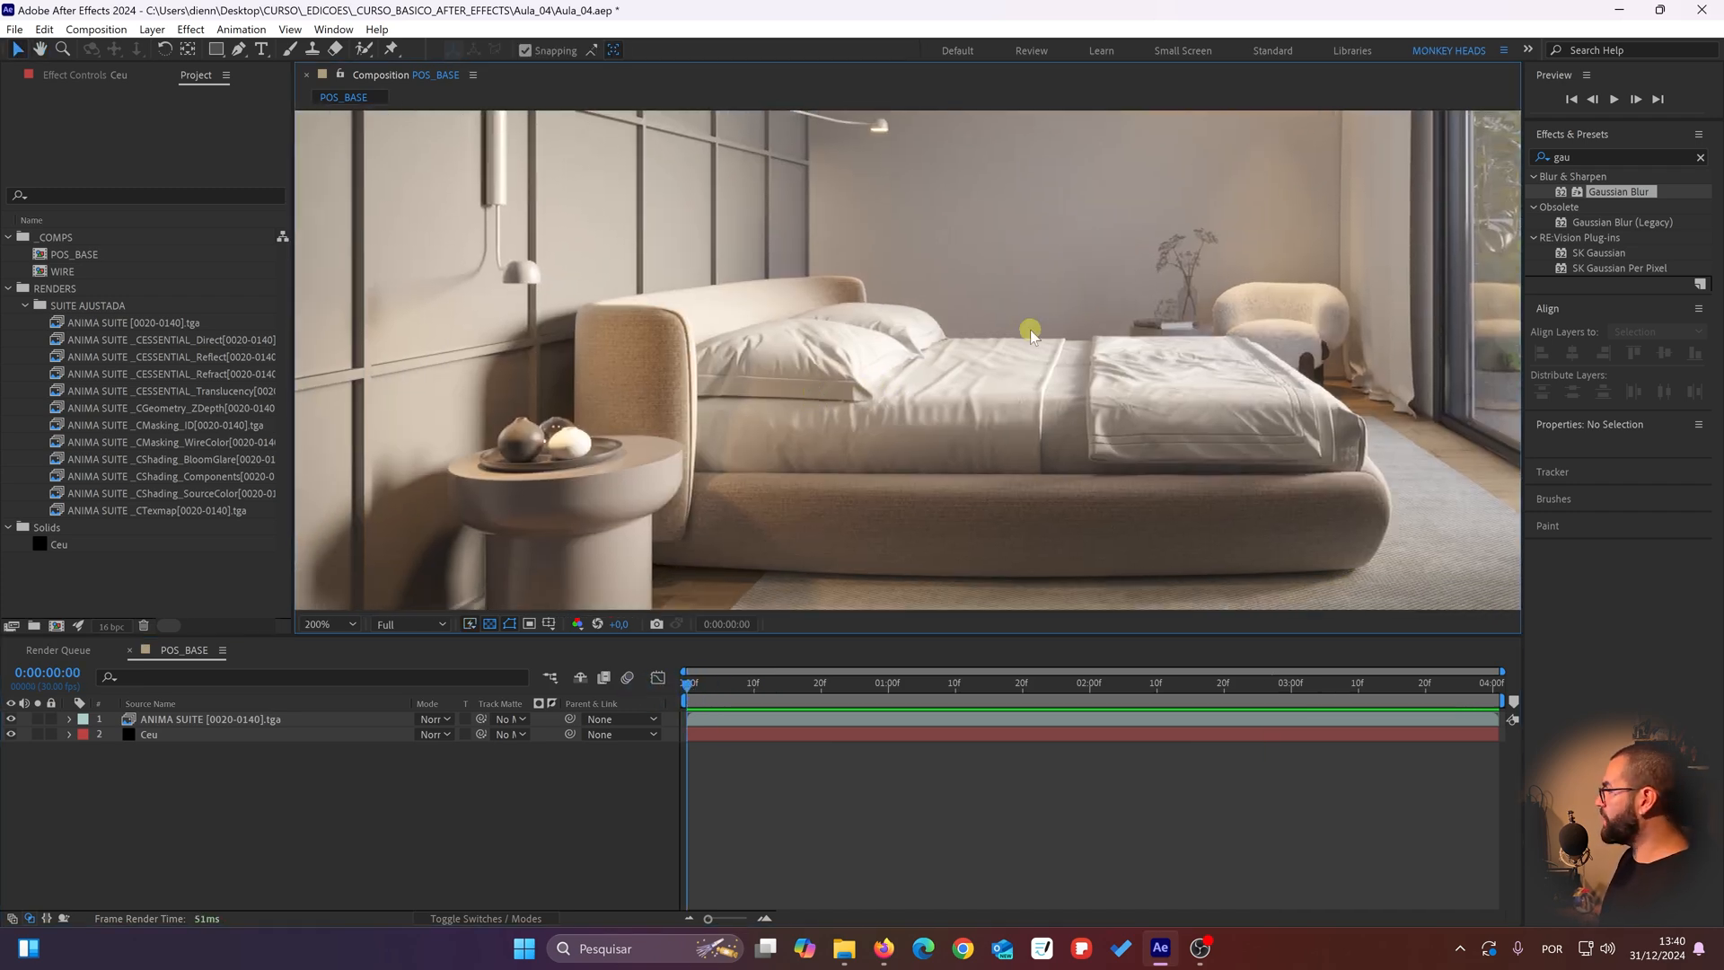
{"action": "mouse_move", "coordinate": [1031, 330]}
{"action": "left_mouse_down"}
{"action": "mouse_move", "coordinate": [850, 373]}
{"action": "mouse_move", "coordinate": [815, 351]}
{"action": "mouse_move", "coordinate": [1042, 319]}
{"action": "left_mouse_up"}
{"action": "scroll", "coordinate": [914, 351], "scroll_direction": "up", "scroll_amount": 2}
{"action": "left_click_drag", "start_coordinate": [915, 351], "coordinate": [809, 390]}
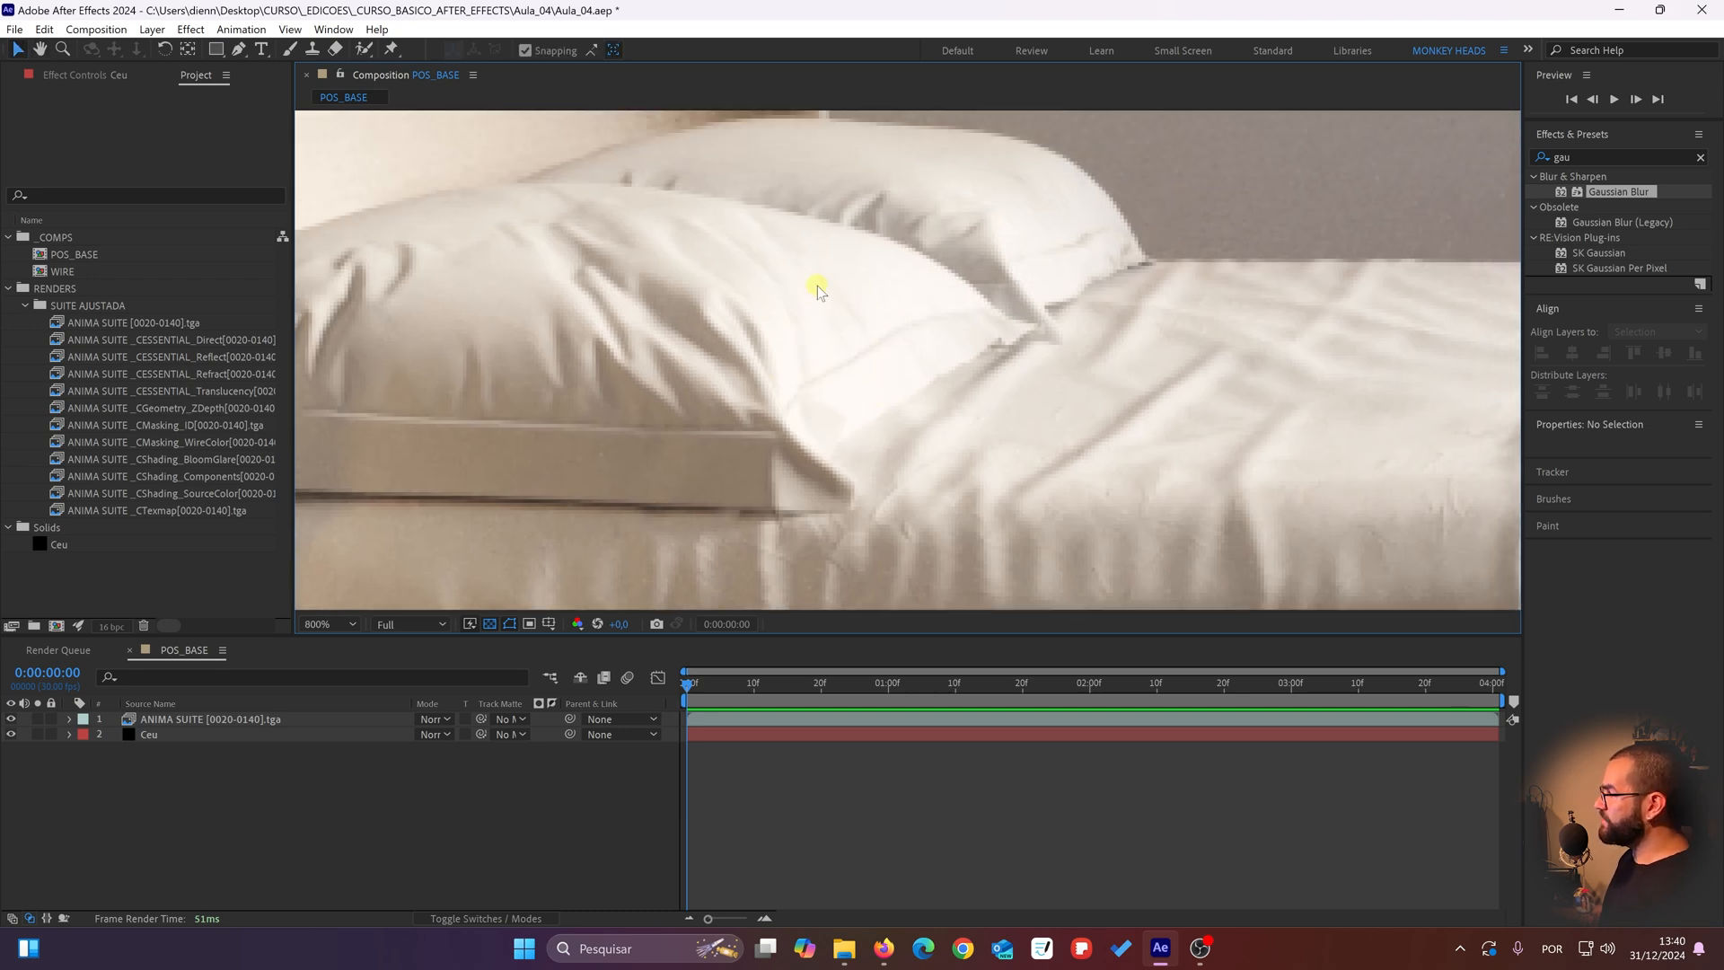
{"action": "left_click_drag", "start_coordinate": [817, 354], "coordinate": [795, 419]}
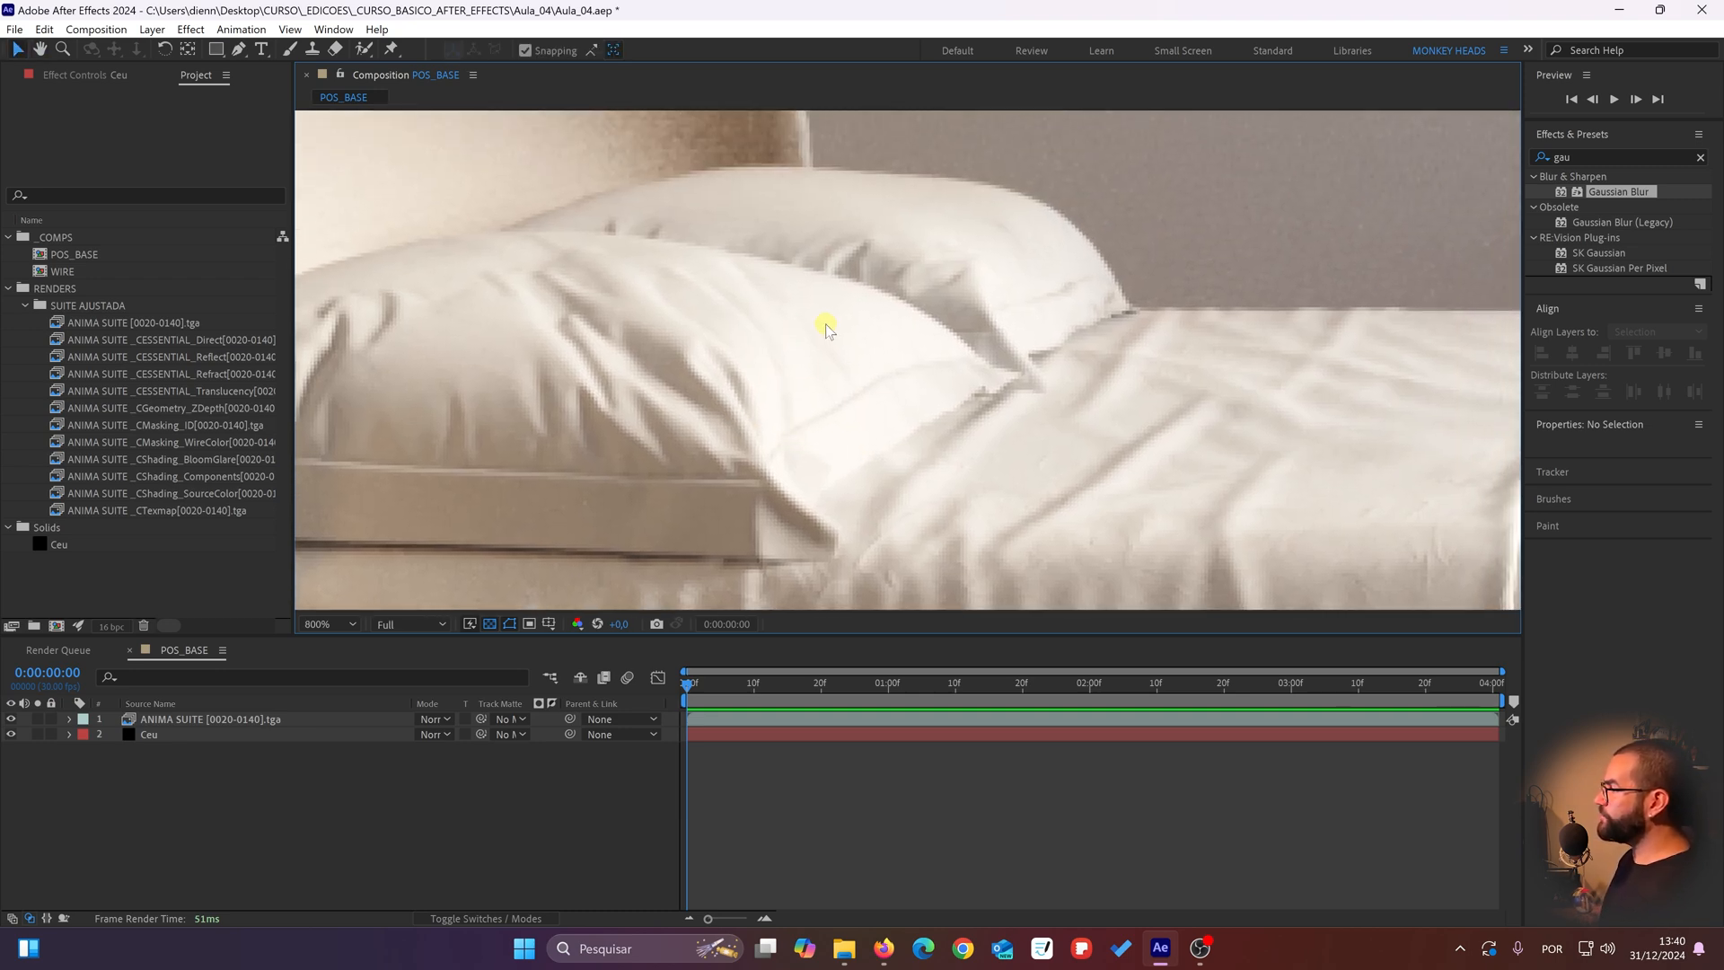
{"action": "scroll", "coordinate": [823, 331], "scroll_direction": "down", "scroll_amount": 1}
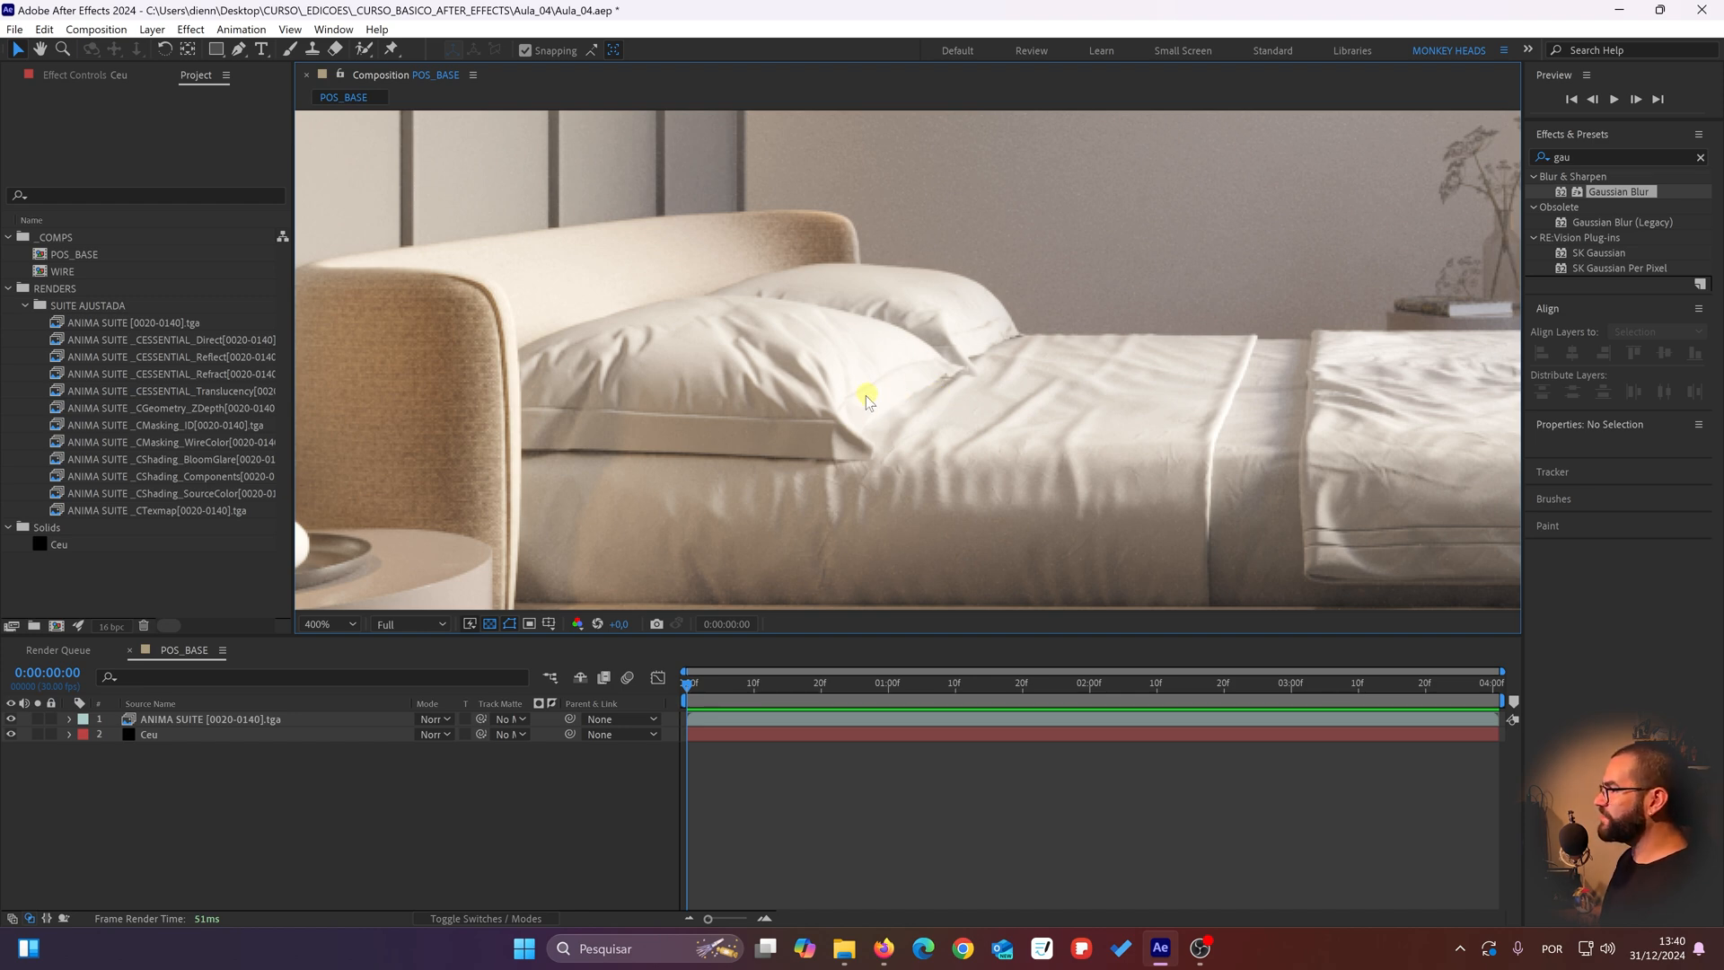
{"action": "scroll", "coordinate": [848, 411], "scroll_direction": "down", "scroll_amount": 1}
{"action": "left_click_drag", "start_coordinate": [828, 431], "coordinate": [831, 423]}
{"action": "scroll", "coordinate": [831, 422], "scroll_direction": "up", "scroll_amount": 1}
{"action": "left_click_drag", "start_coordinate": [620, 299], "coordinate": [732, 409]}
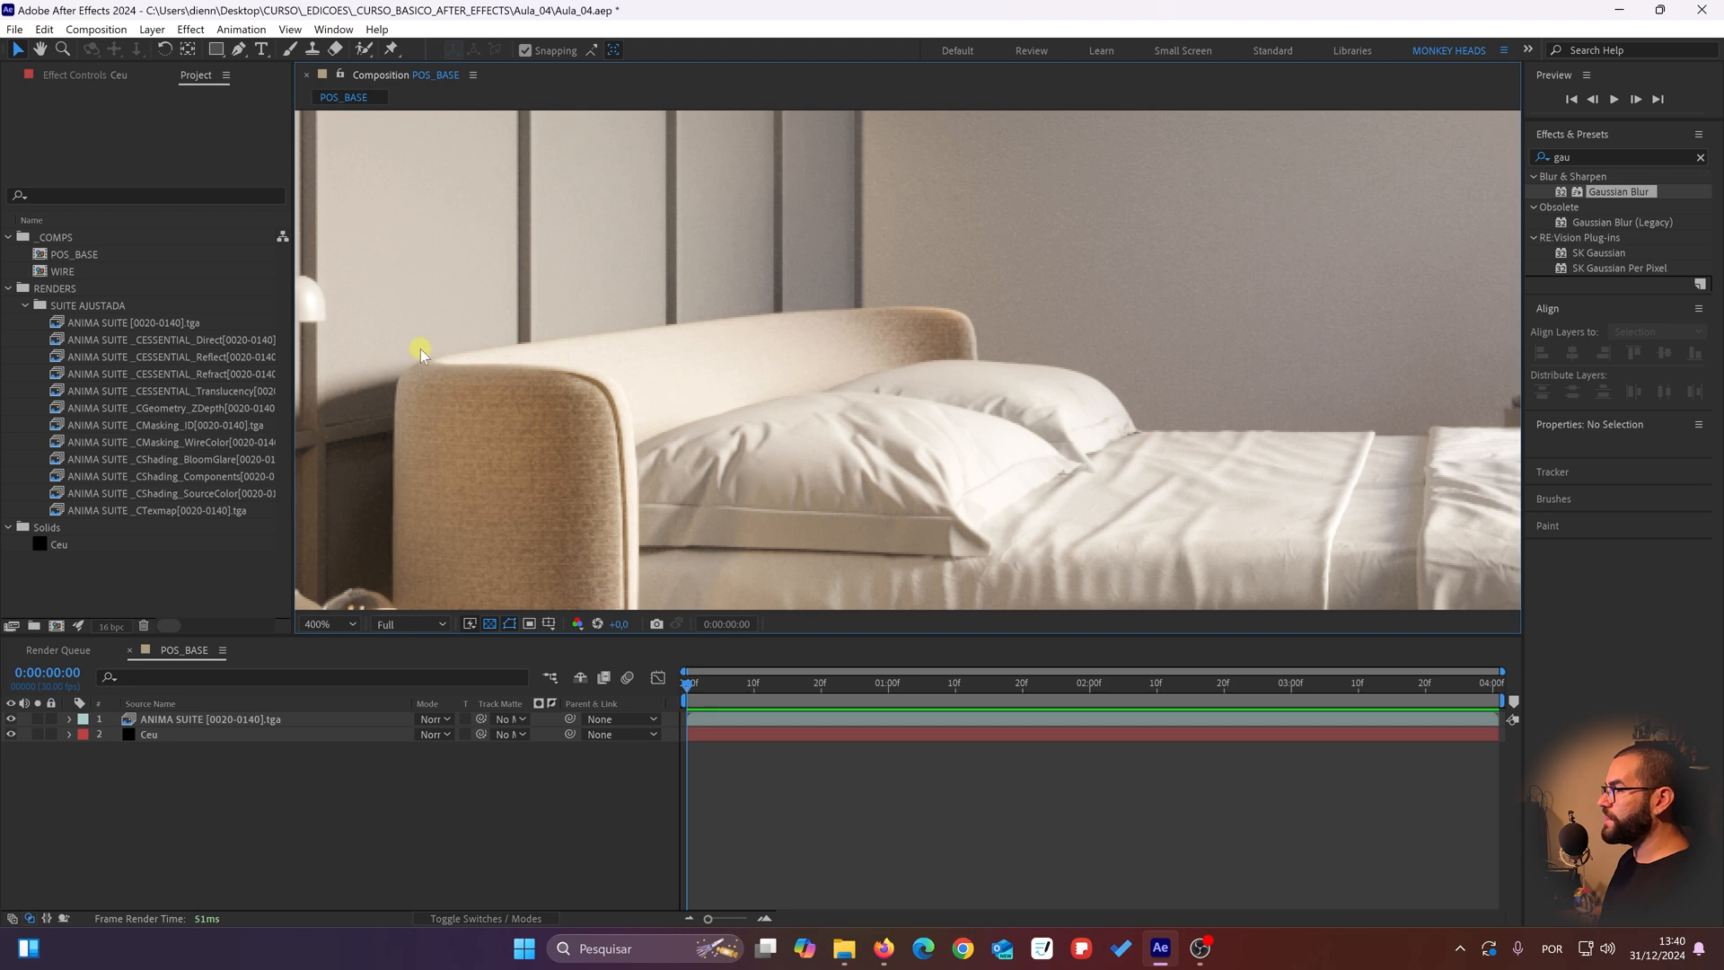
Step: Scrub to frame 0:00:04:00 and examine the headboard, wall lamp, bedside table and bed in the render
{"action": "left_click_drag", "start_coordinate": [784, 693], "coordinate": [1717, 686]}
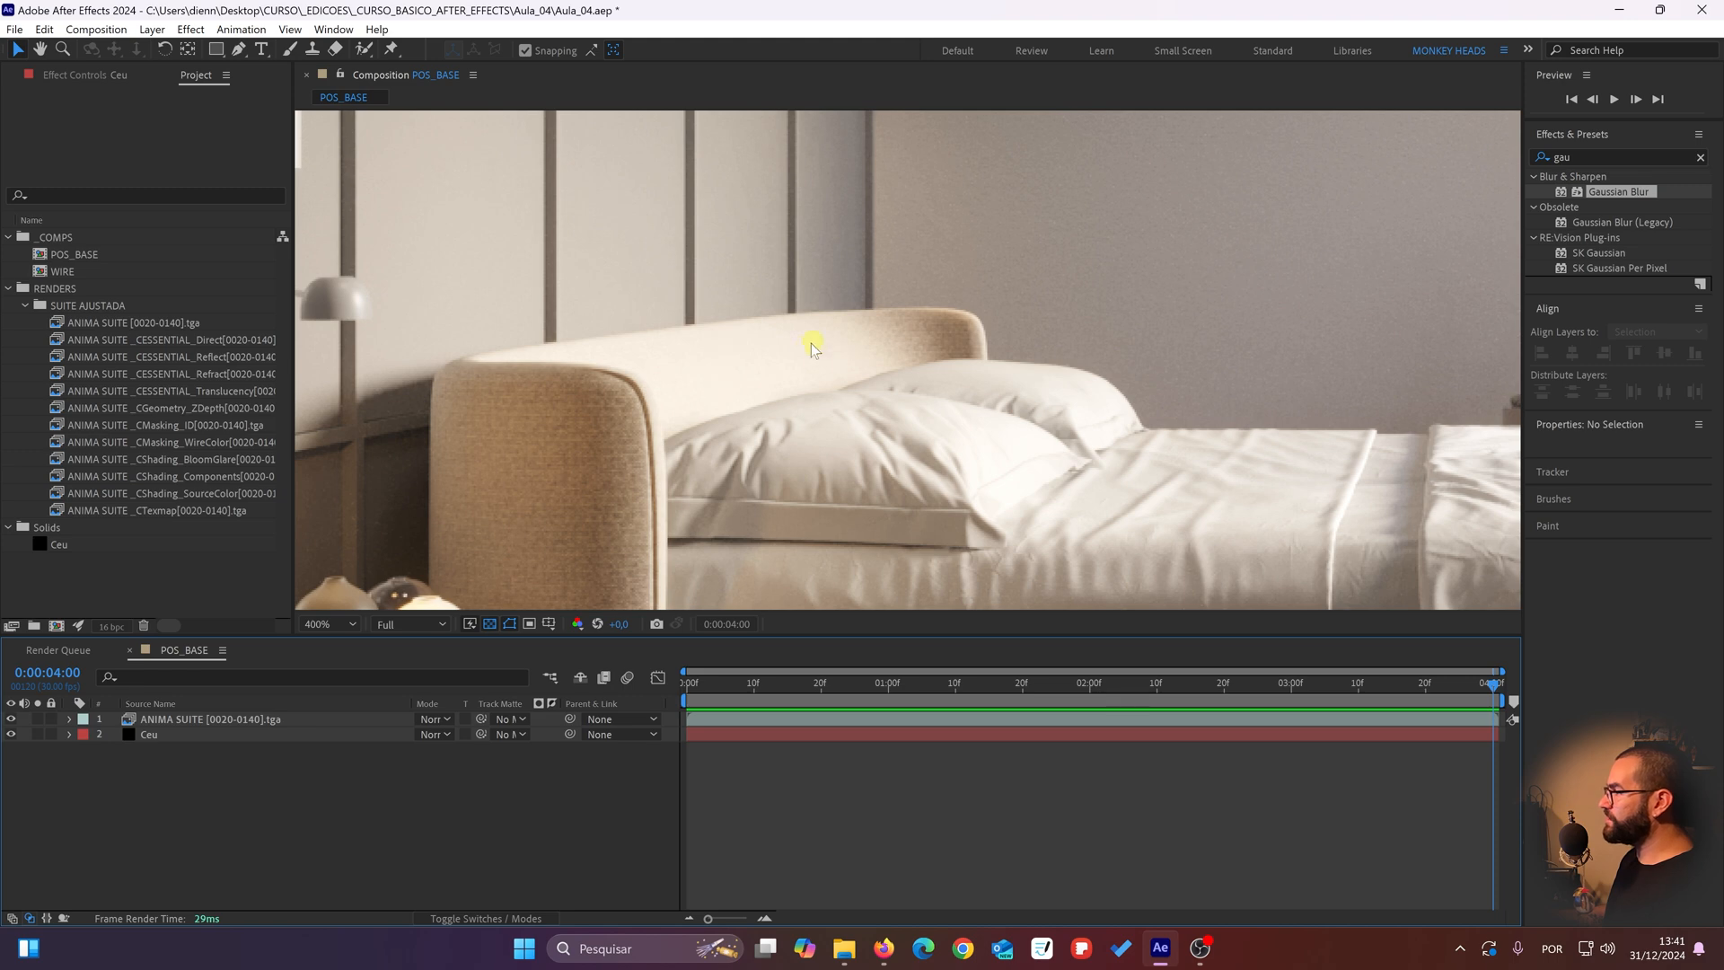
{"action": "scroll", "coordinate": [726, 383], "scroll_direction": "down", "scroll_amount": 2}
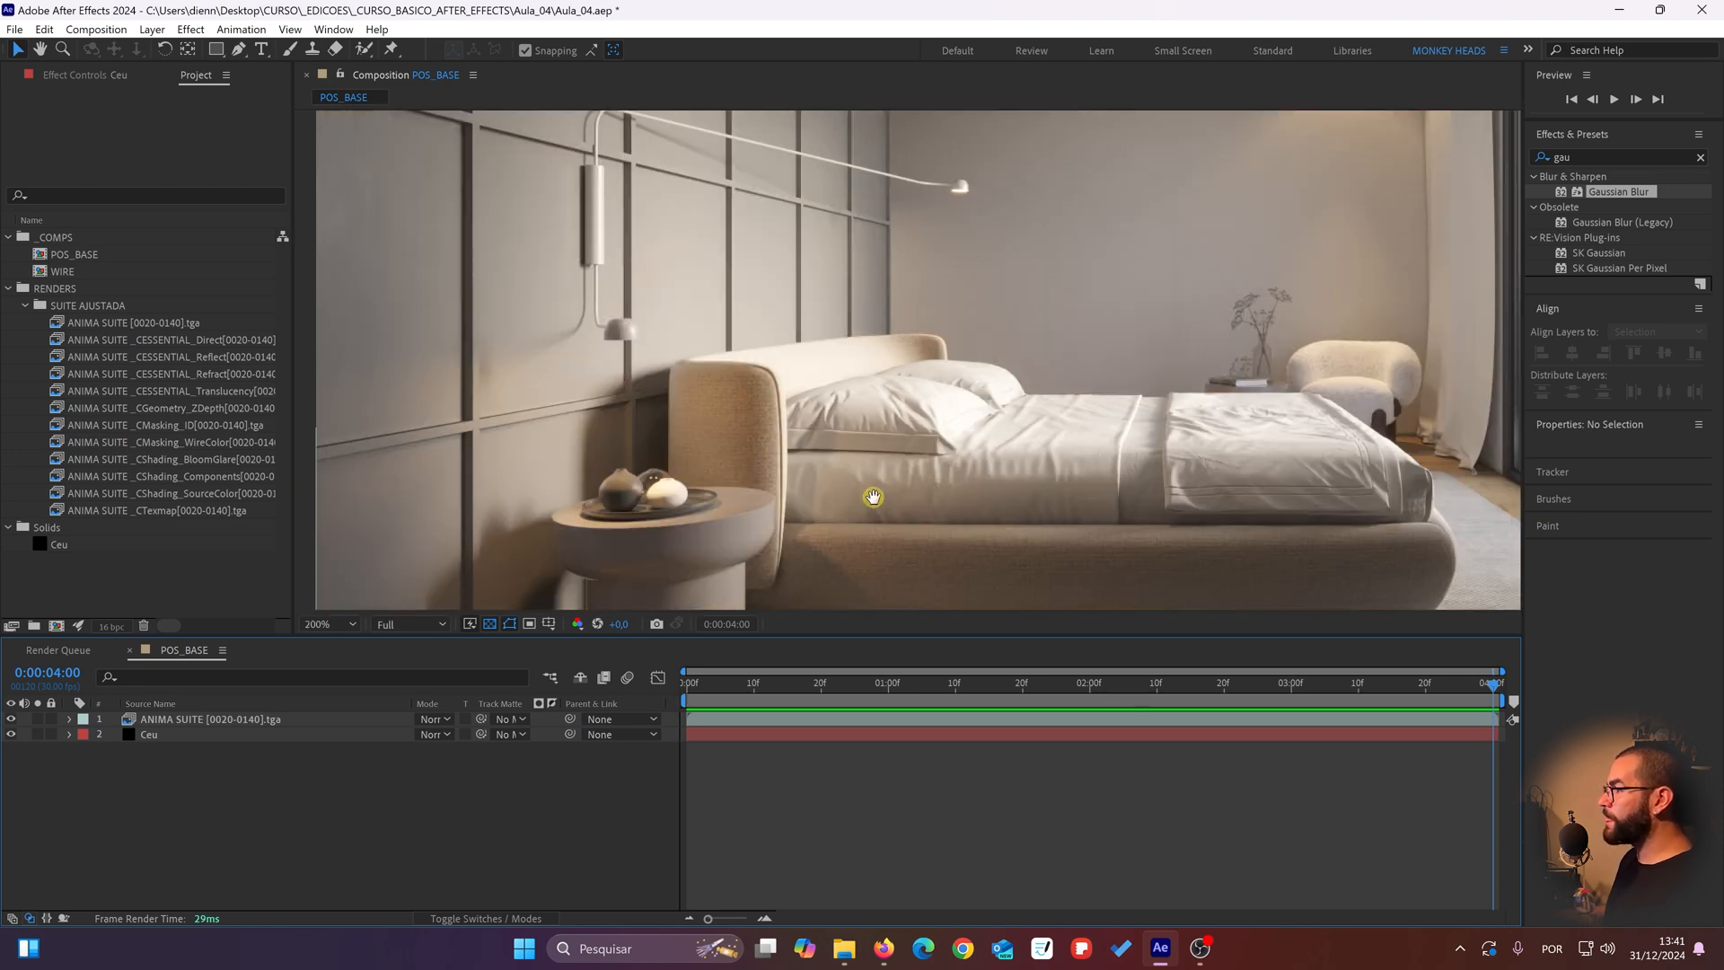
{"action": "key", "text": "h"}
{"action": "left_click_drag", "start_coordinate": [614, 341], "coordinate": [652, 514]}
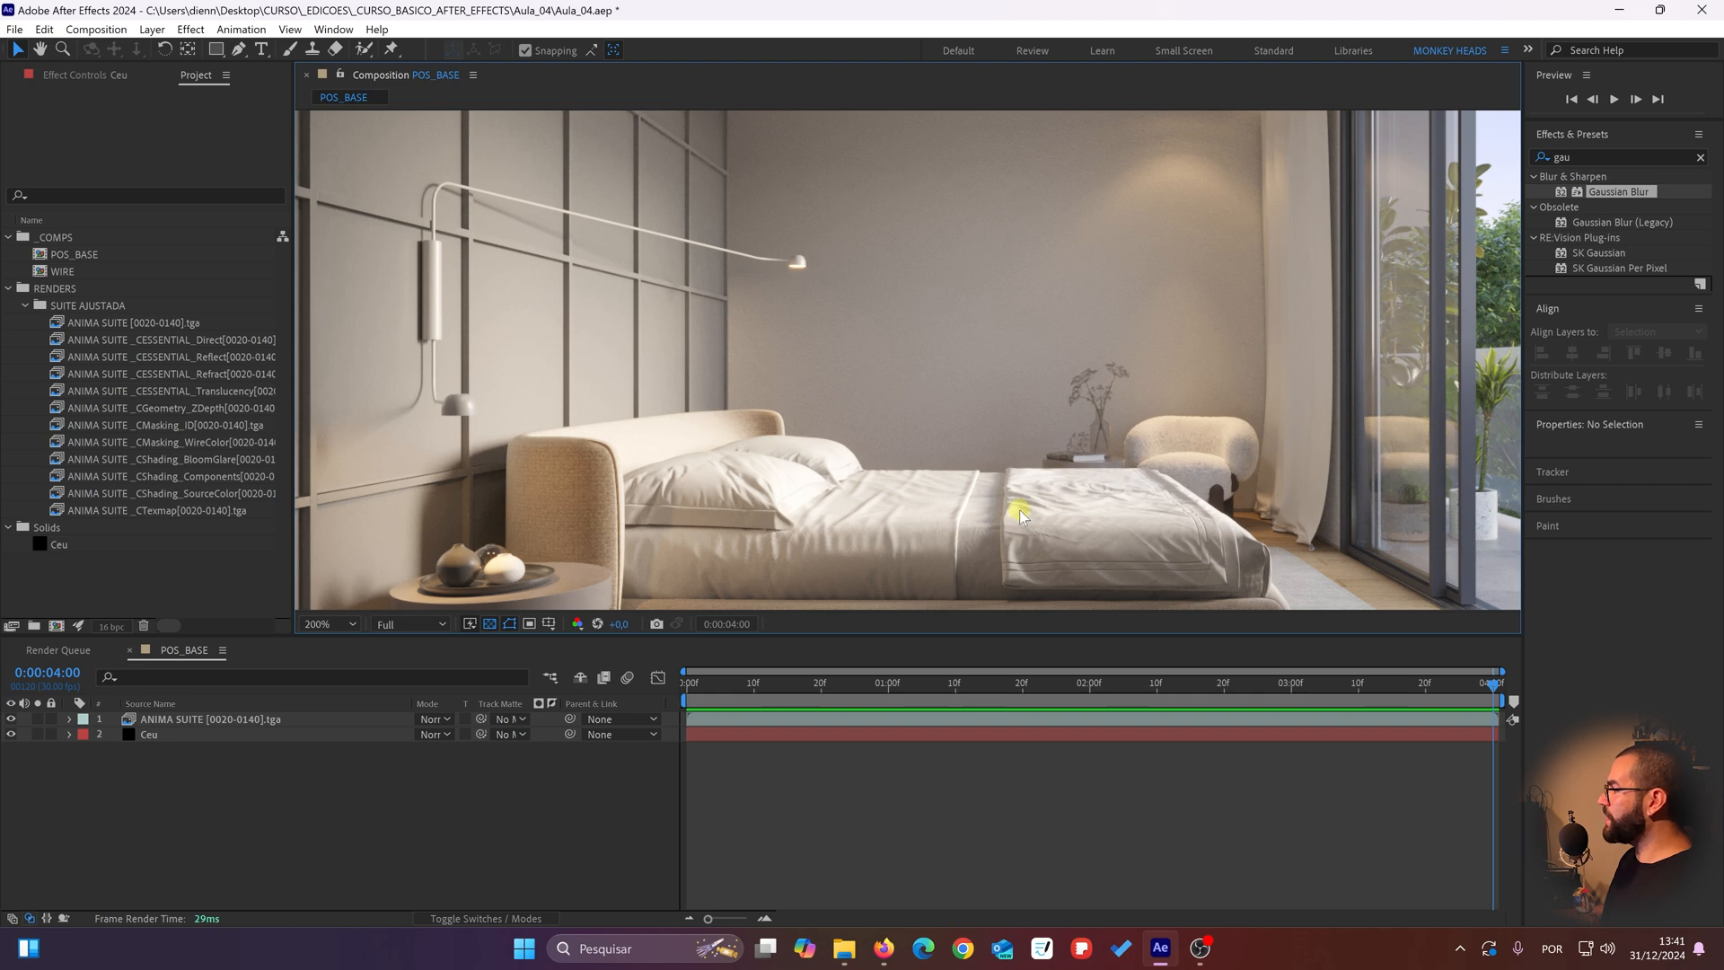
{"action": "left_click_drag", "start_coordinate": [1020, 509], "coordinate": [1056, 375]}
{"action": "key", "text": "v"}
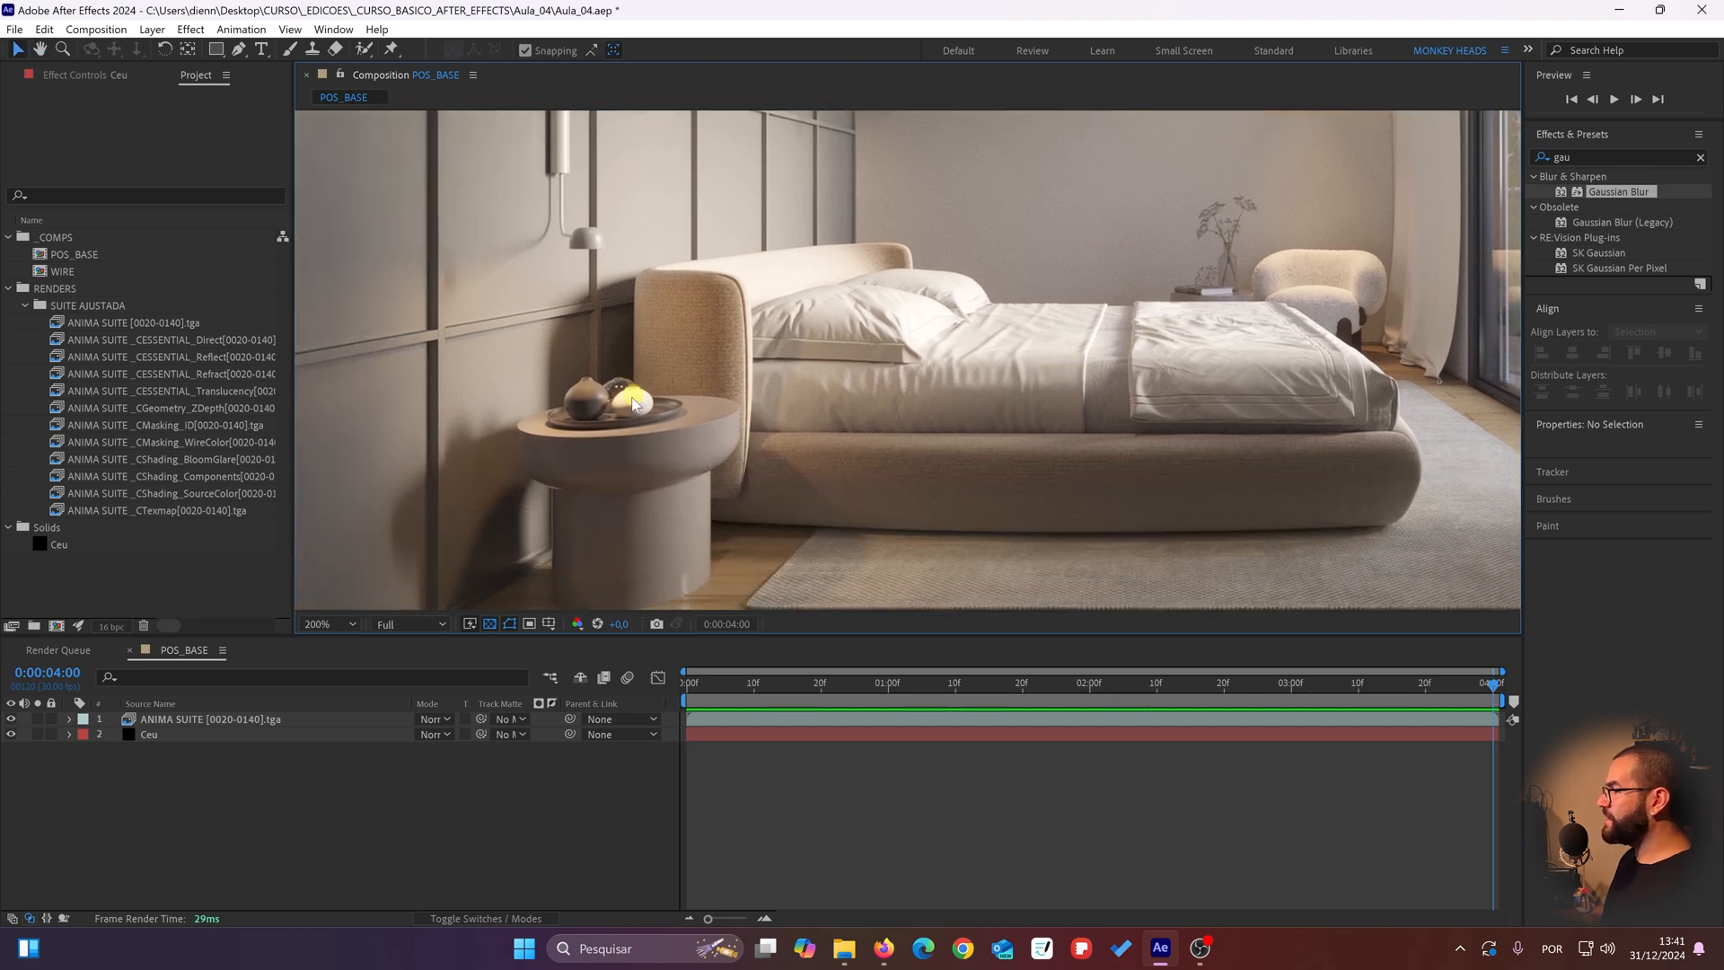
{"action": "scroll", "coordinate": [633, 404], "scroll_direction": "down", "scroll_amount": 2}
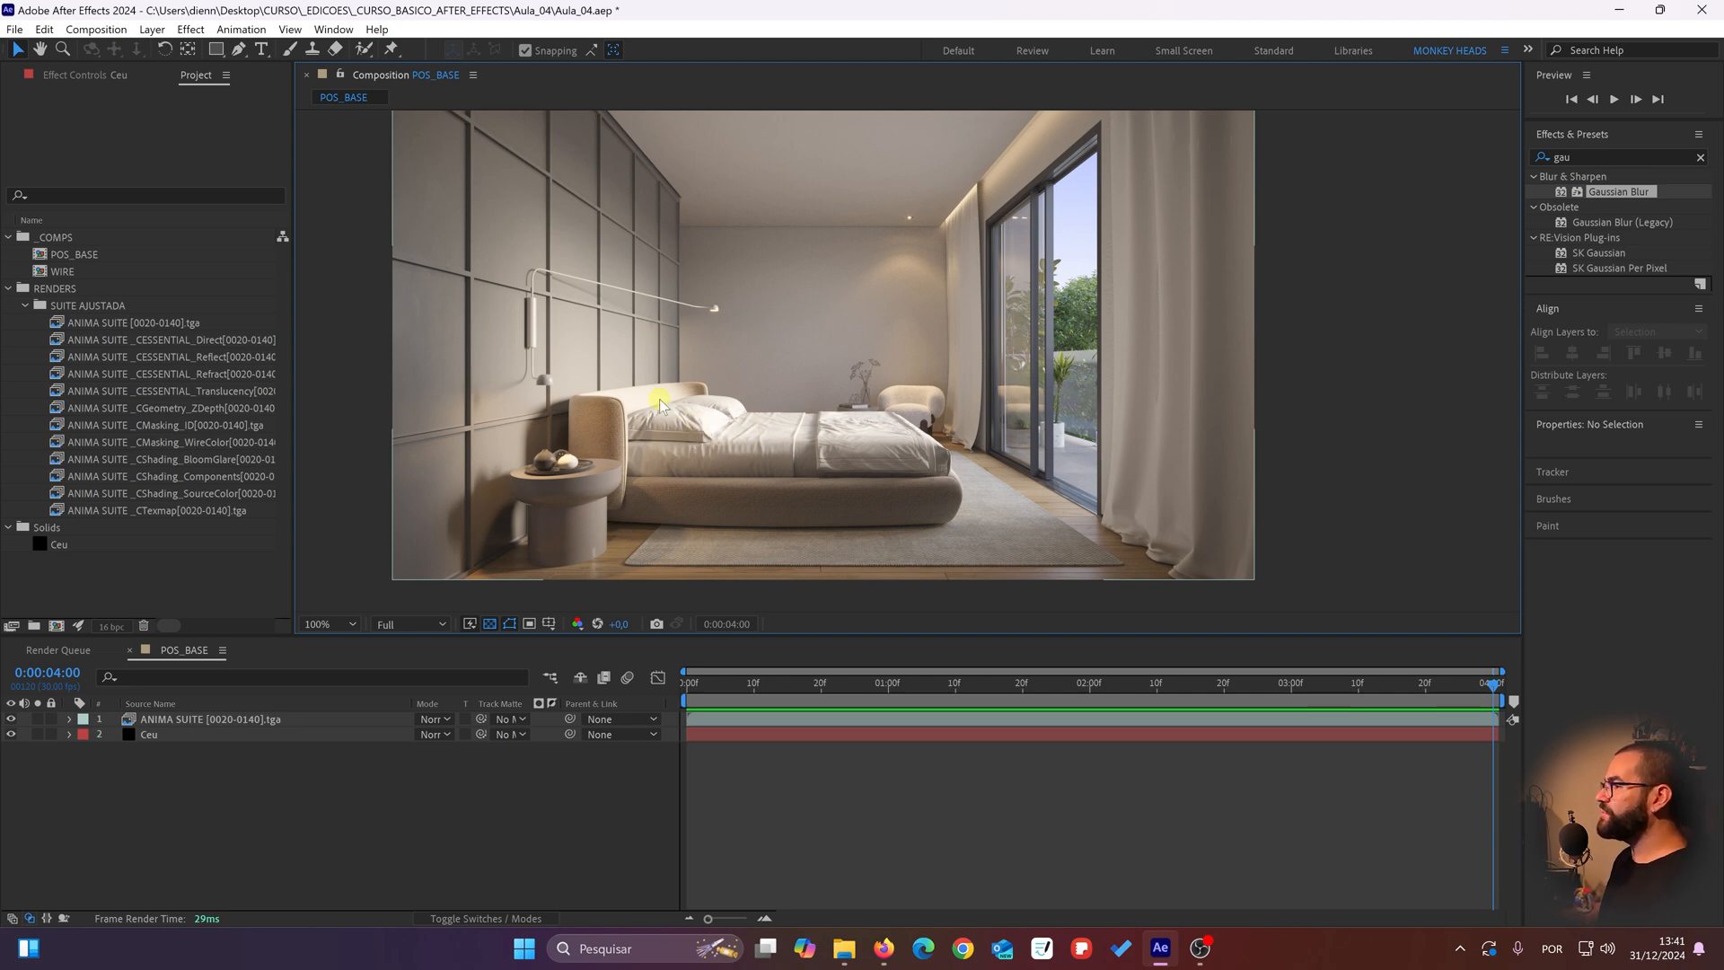
{"action": "scroll", "coordinate": [611, 409], "scroll_direction": "up", "scroll_amount": 2}
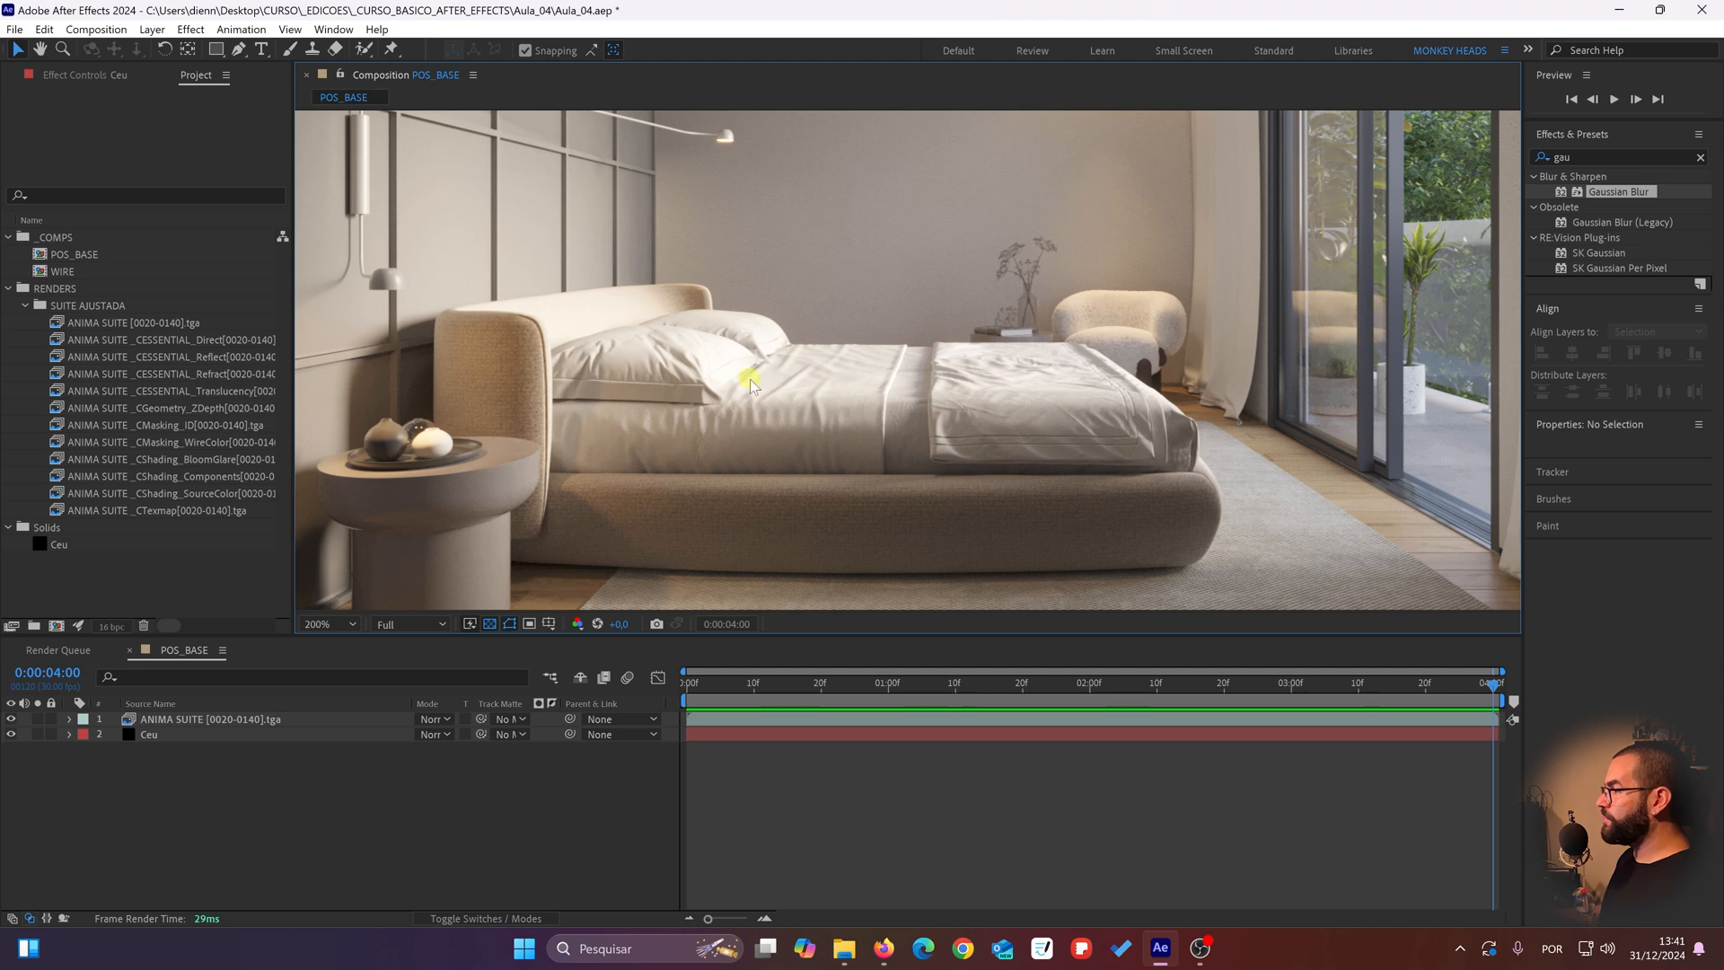
{"action": "left_click_drag", "start_coordinate": [698, 383], "coordinate": [766, 374]}
{"action": "left_click", "coordinate": [336, 835]}
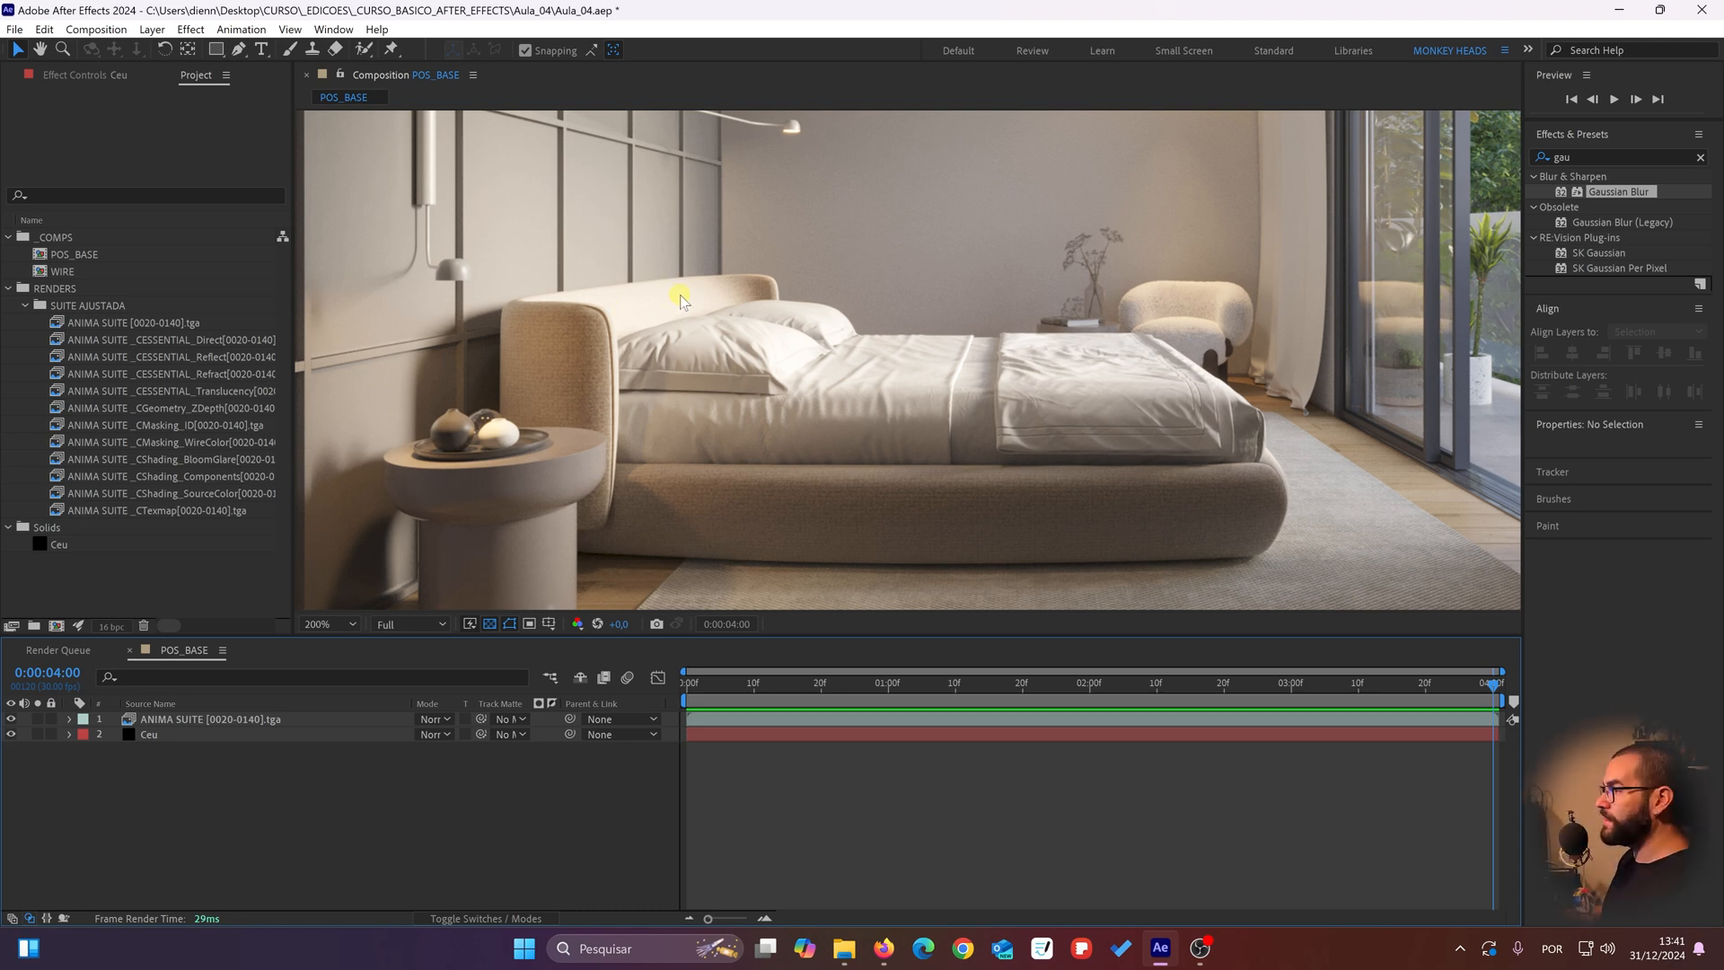
{"action": "scroll", "coordinate": [585, 316], "scroll_direction": "up", "scroll_amount": 2}
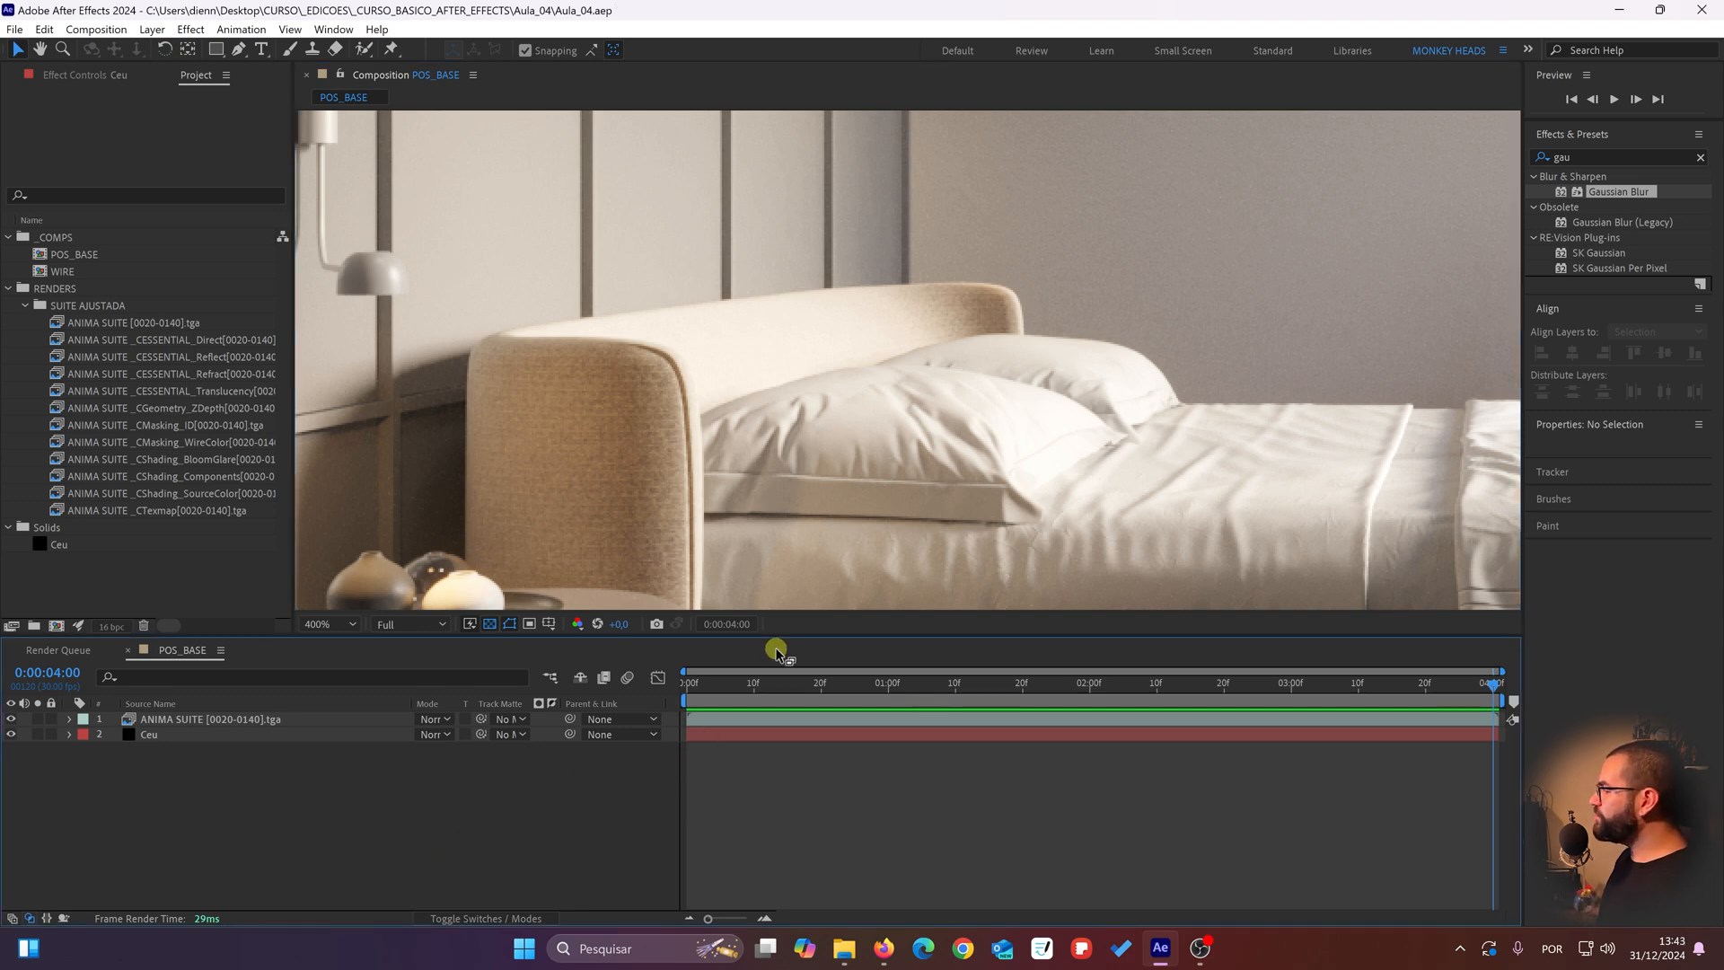
Step: Scrub through the composition to its last frame and examine where the pillows meet the headboard at high magnification
{"action": "left_click_drag", "start_coordinate": [759, 679], "coordinate": [1492, 685]}
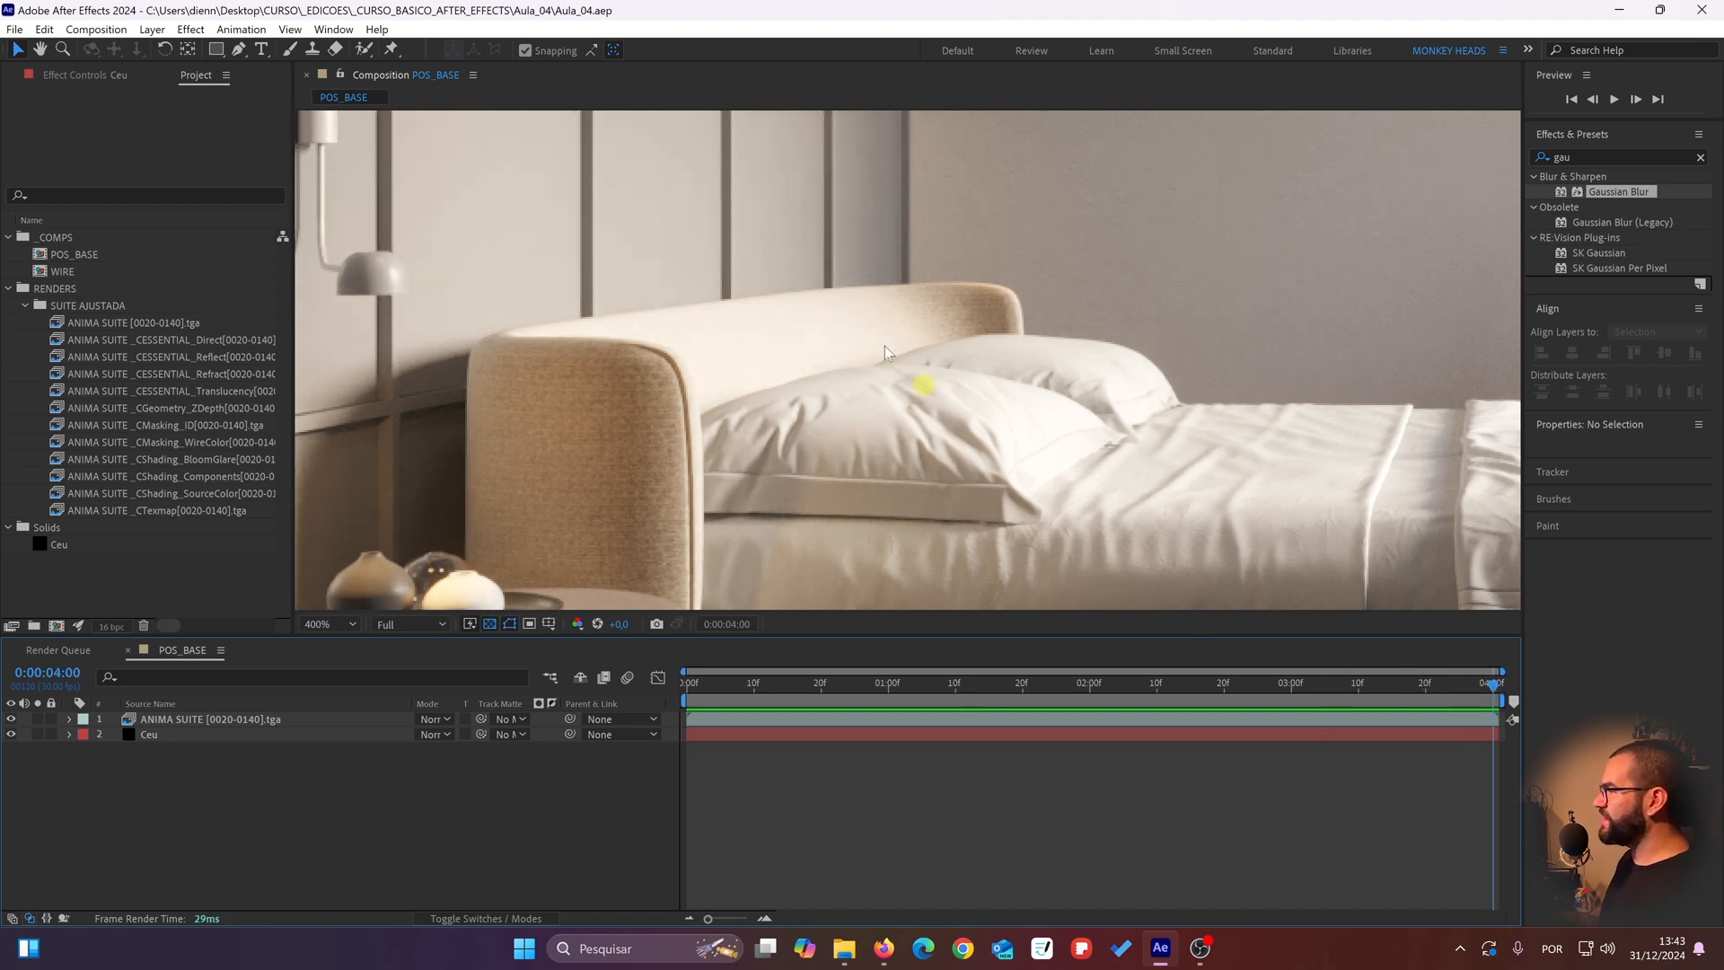
{"action": "scroll", "coordinate": [731, 341], "scroll_direction": "up", "scroll_amount": 2}
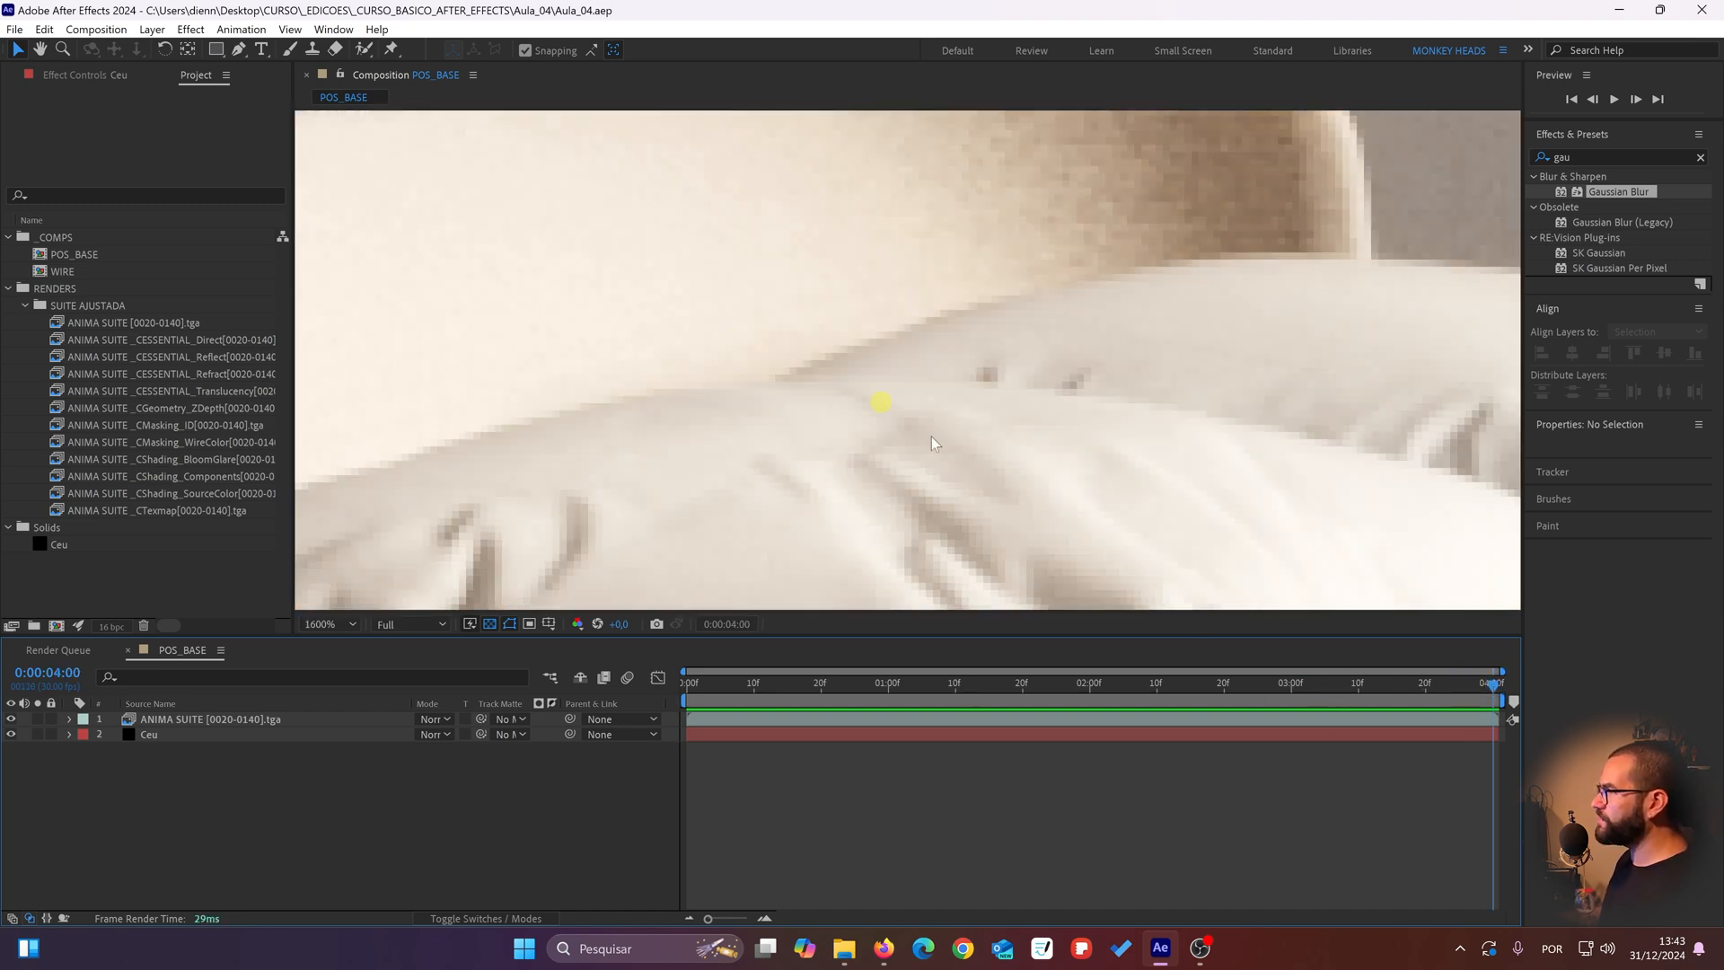
{"action": "left_click_drag", "start_coordinate": [930, 437], "coordinate": [977, 512]}
{"action": "scroll", "coordinate": [588, 341], "scroll_direction": "down", "scroll_amount": 1}
{"action": "scroll", "coordinate": [724, 361], "scroll_direction": "down", "scroll_amount": 1}
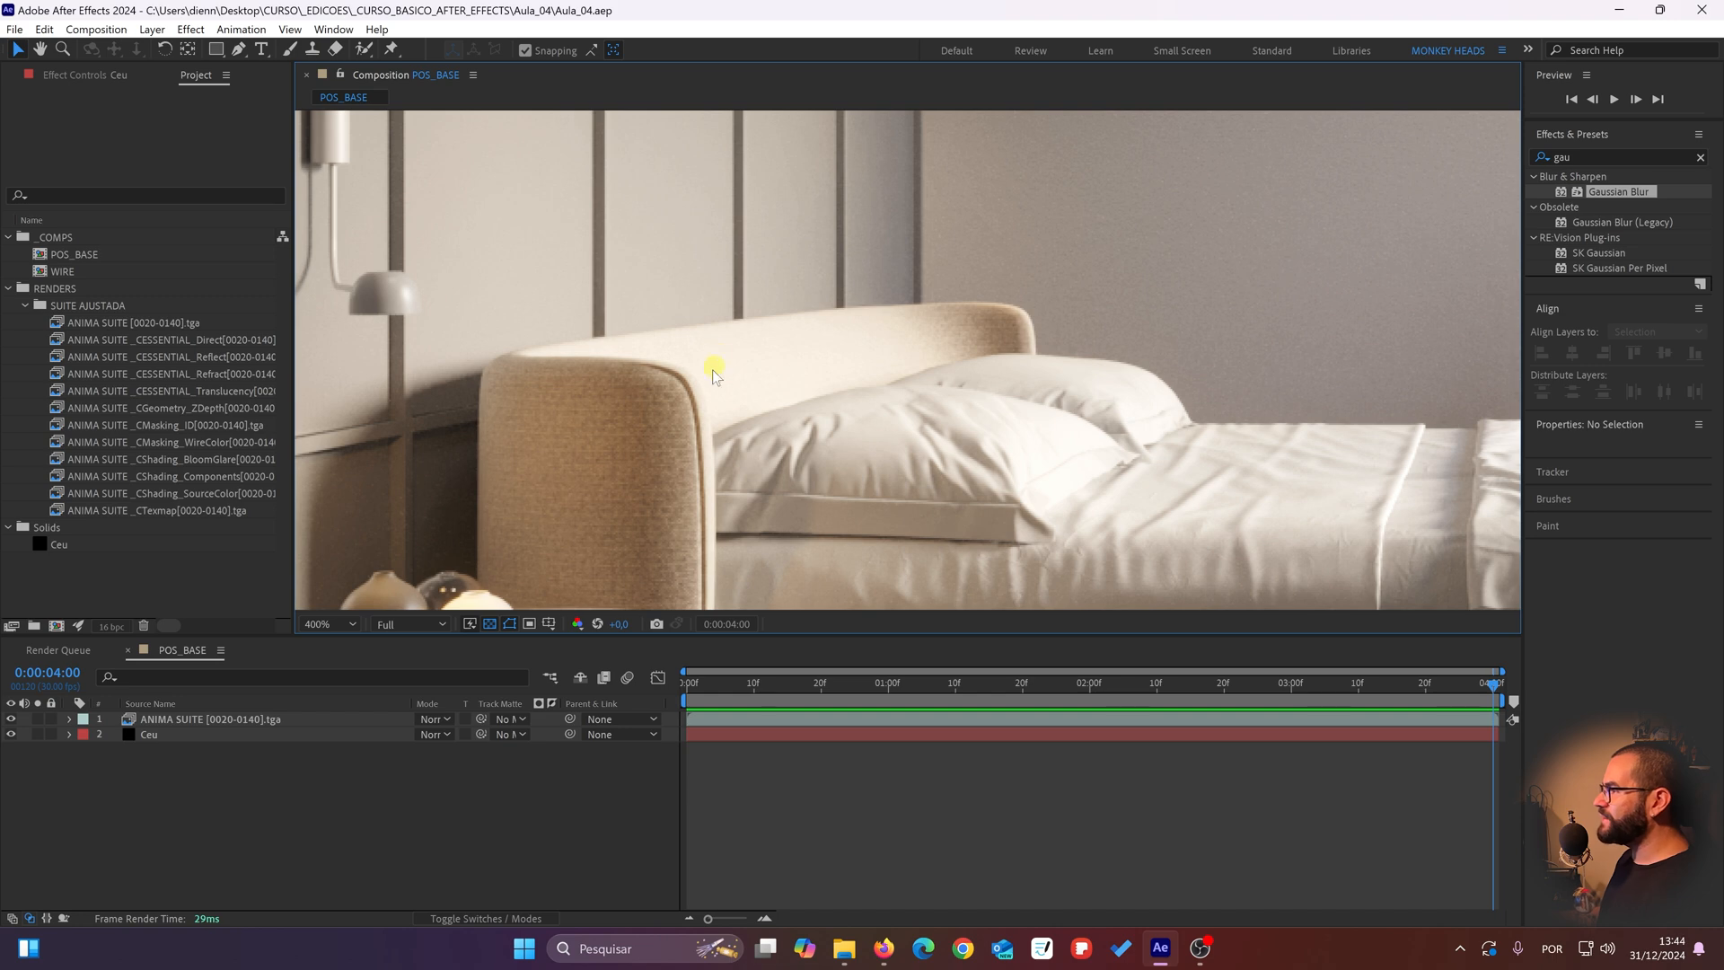
{"action": "left_click_drag", "start_coordinate": [714, 375], "coordinate": [687, 301]}
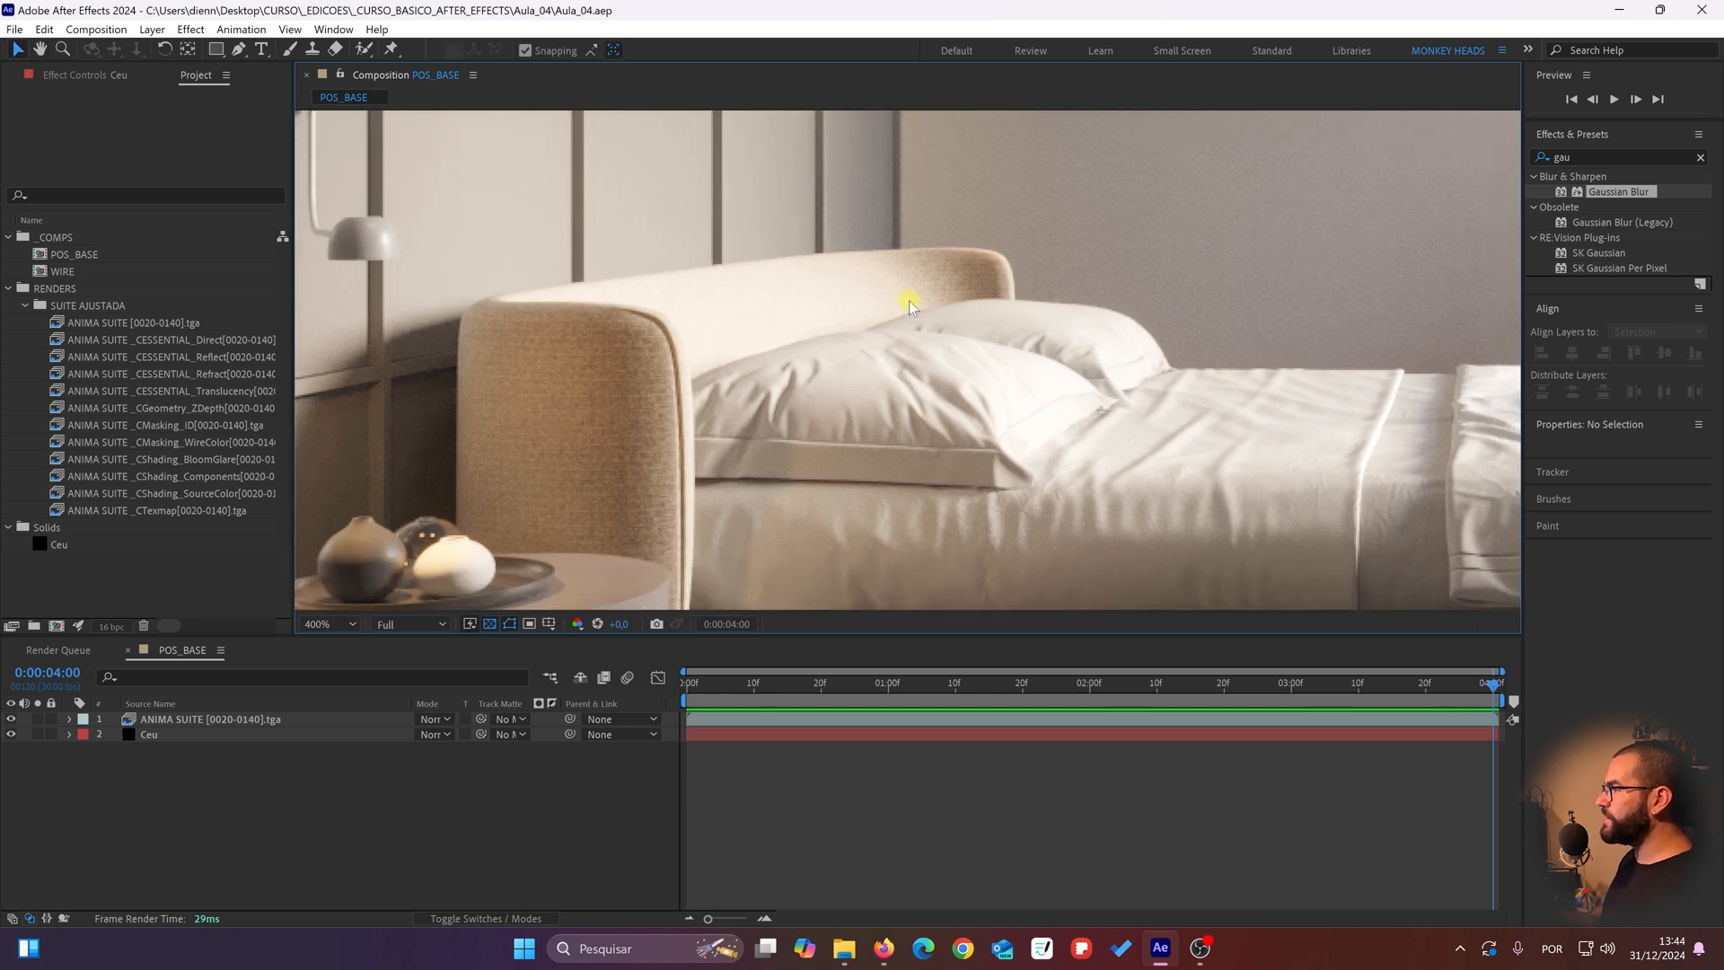
{"action": "left_click_drag", "start_coordinate": [909, 300], "coordinate": [885, 320]}
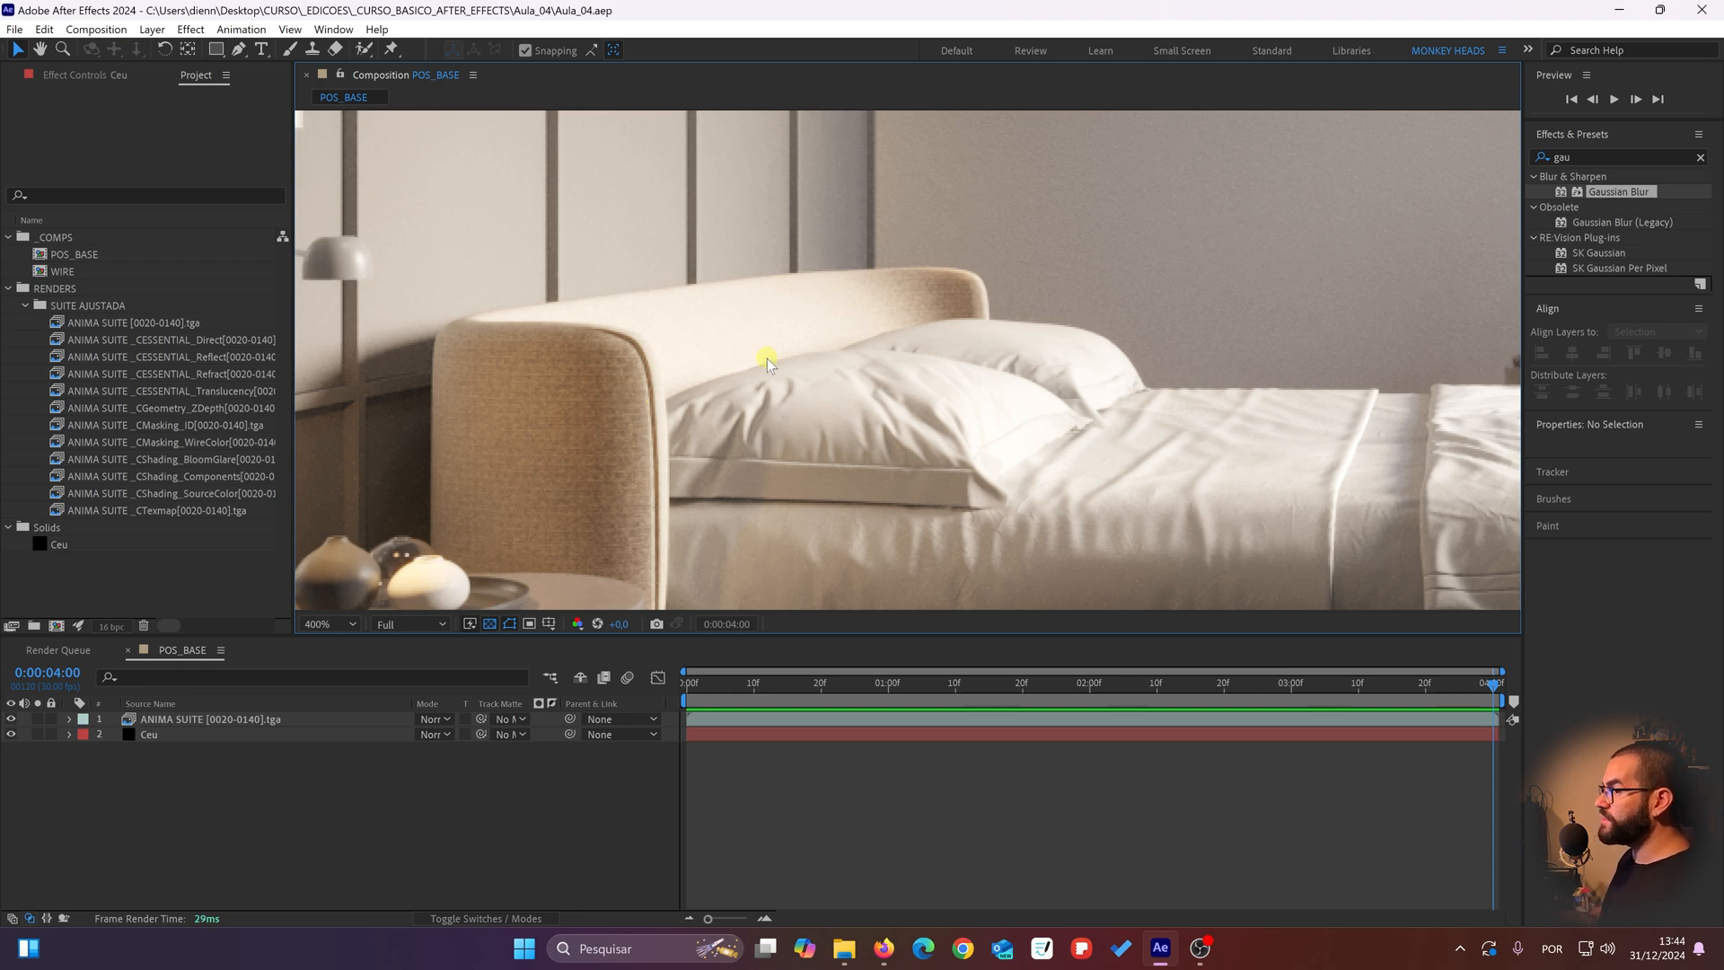
Step: Open the CESSENTIAL_Direct render pass footage and scrub through it, examining the headboard, pillows and wall lamp
{"action": "double_click", "coordinate": [135, 339]}
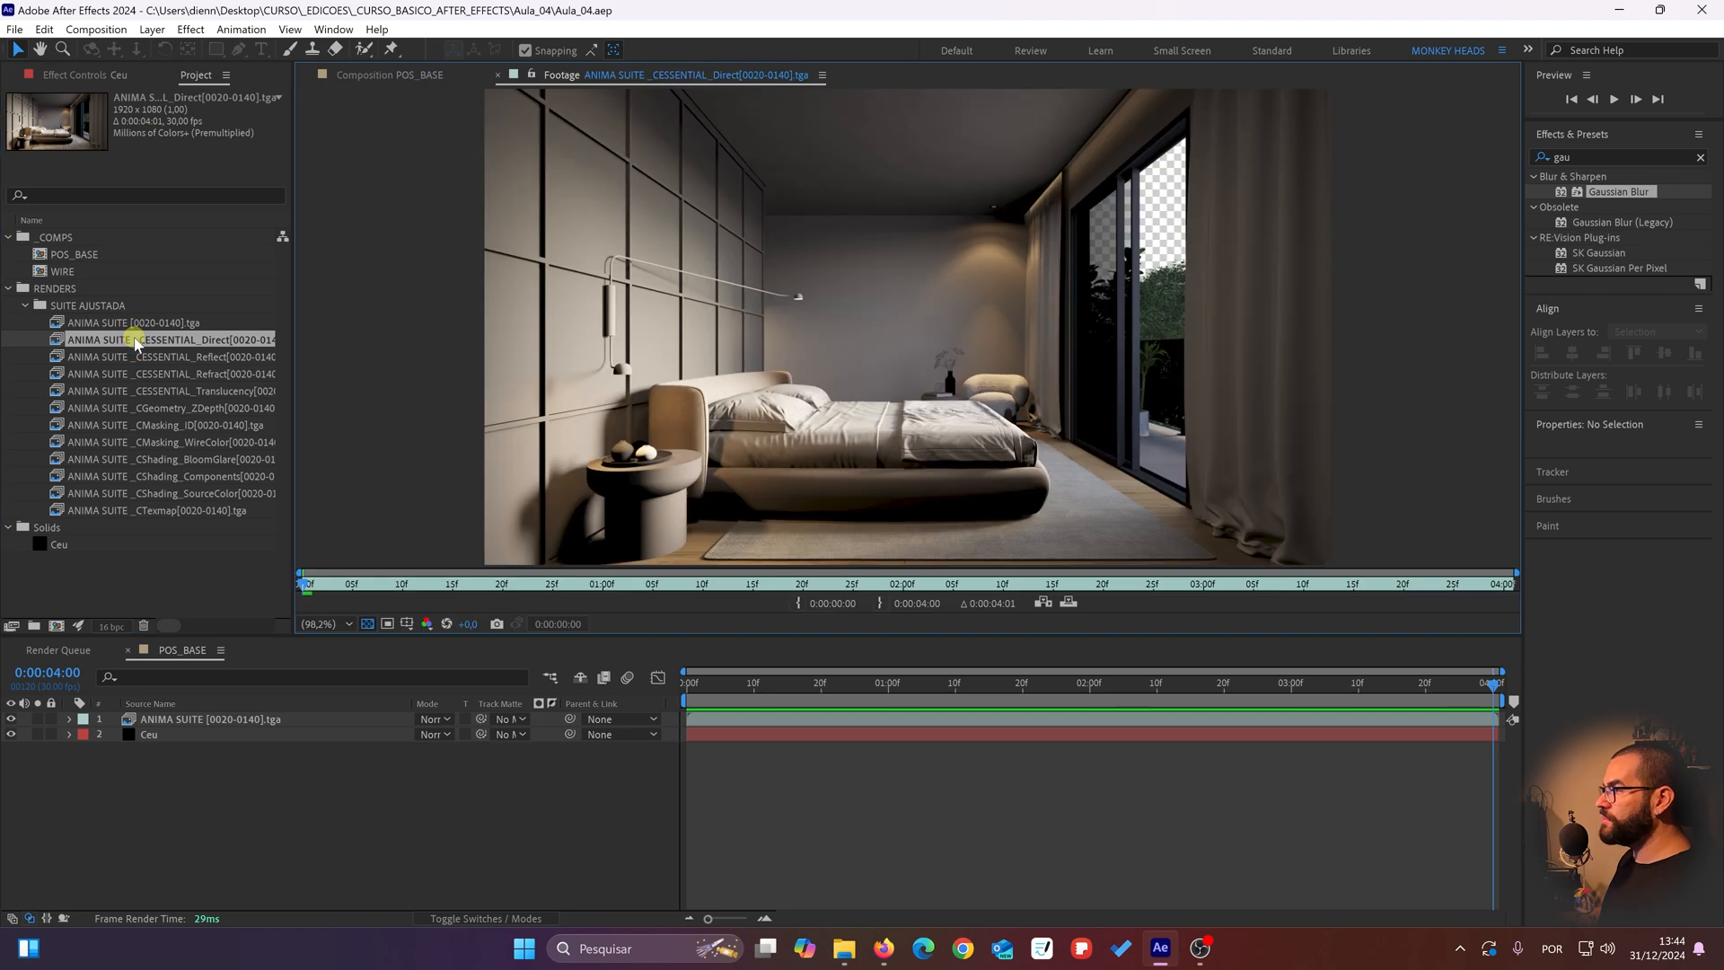
{"action": "scroll", "coordinate": [603, 427], "scroll_direction": "up", "scroll_amount": 6}
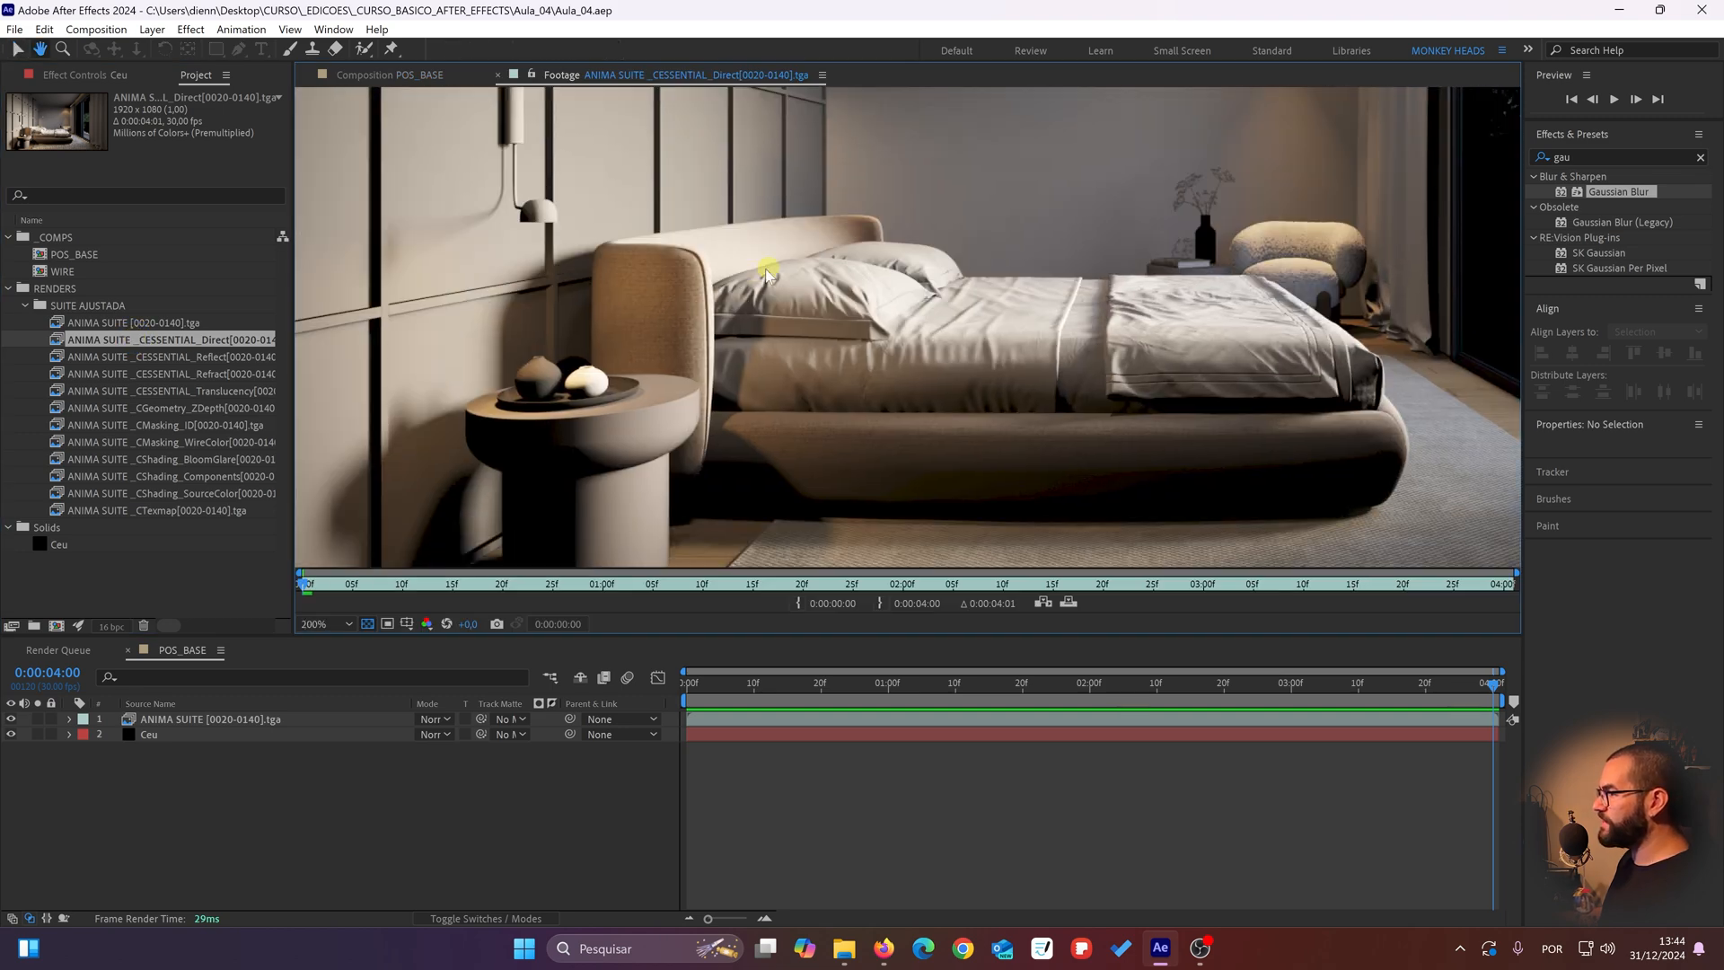
{"action": "scroll", "coordinate": [702, 223], "scroll_direction": "down", "scroll_amount": 3}
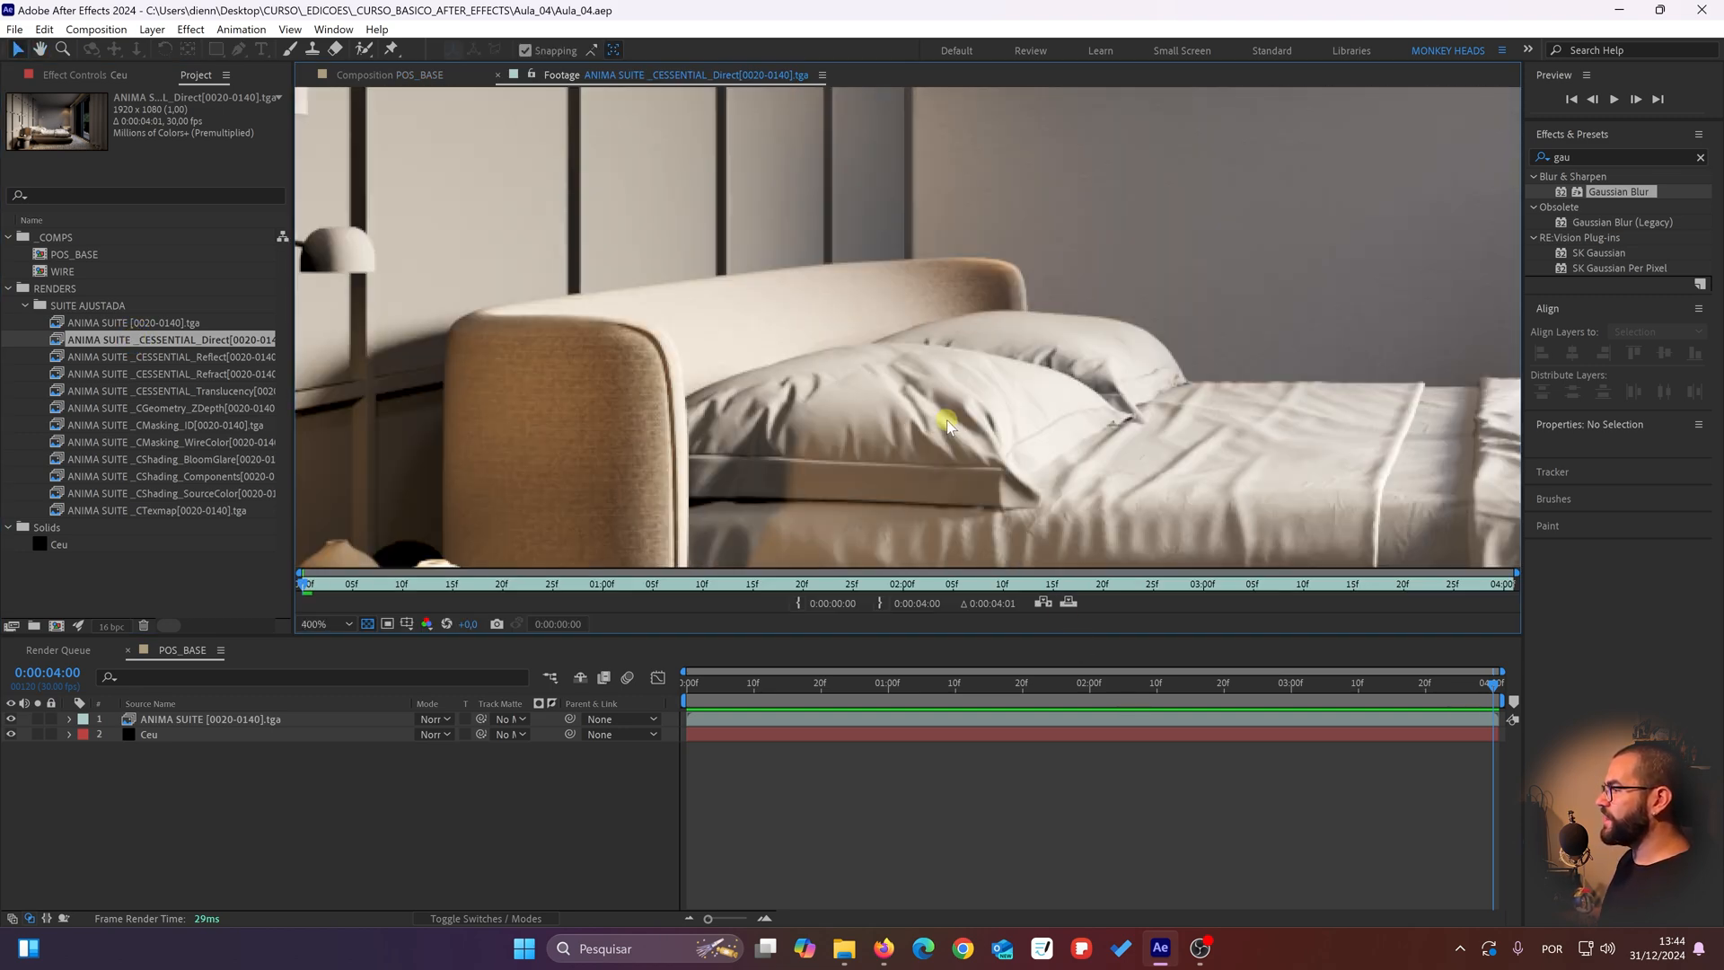
{"action": "key", "text": "space"}
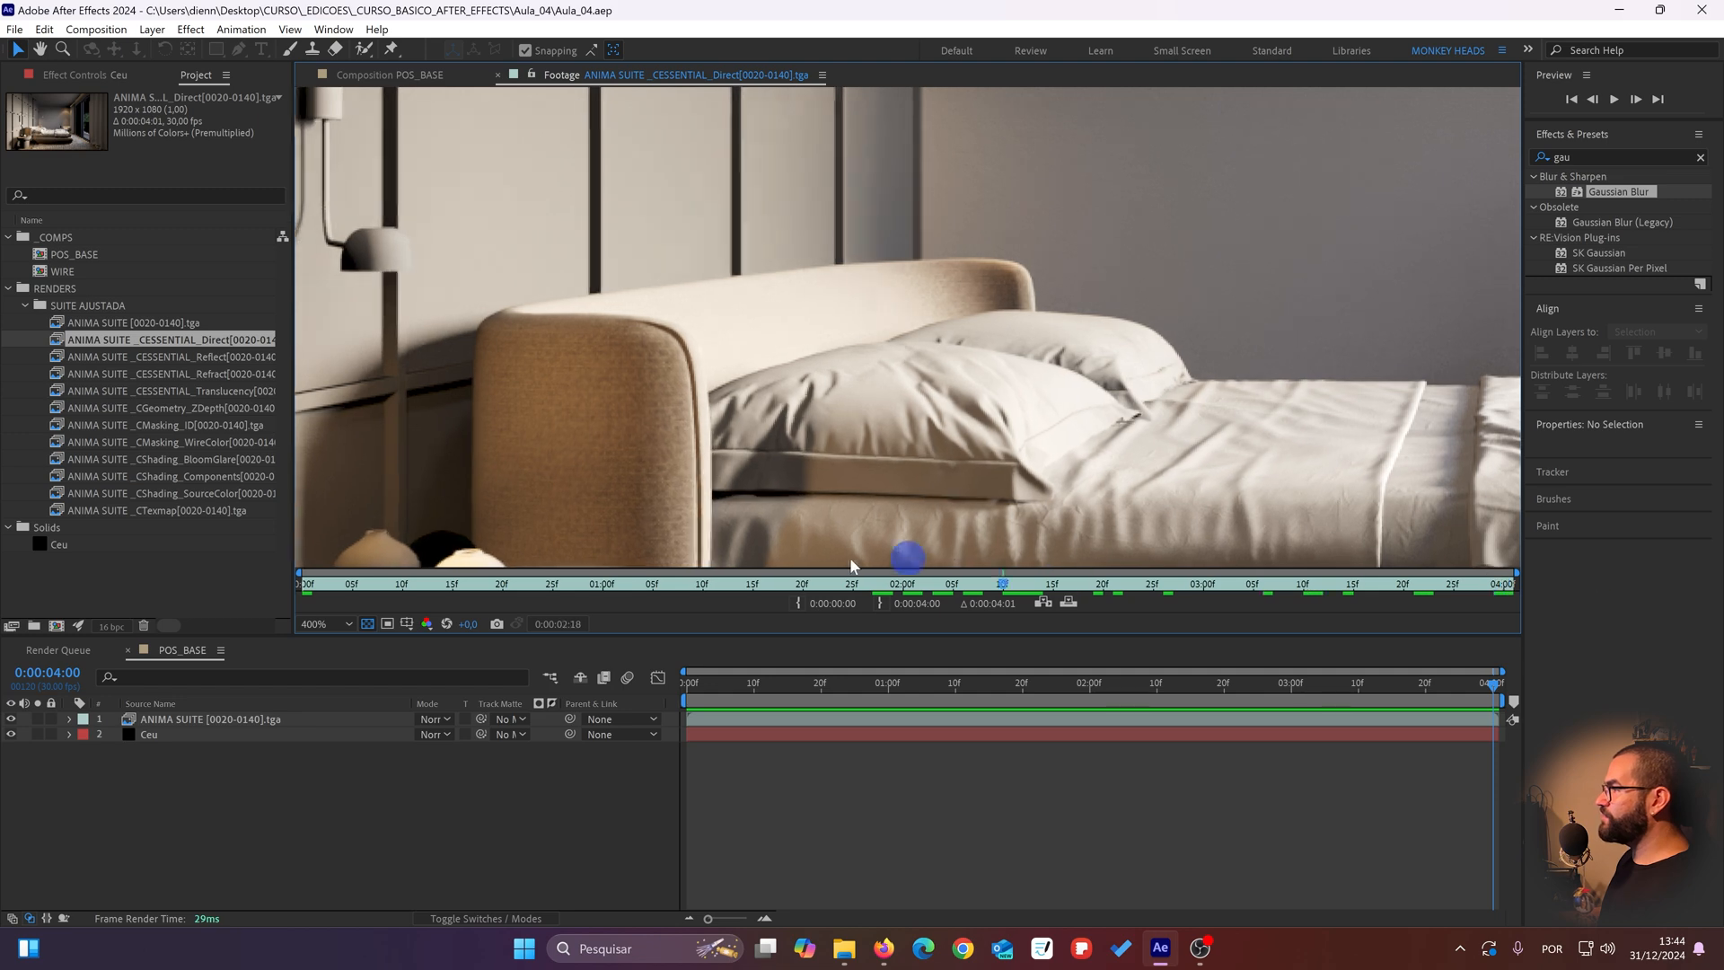
{"action": "scroll", "coordinate": [850, 359], "scroll_direction": "down", "scroll_amount": 2}
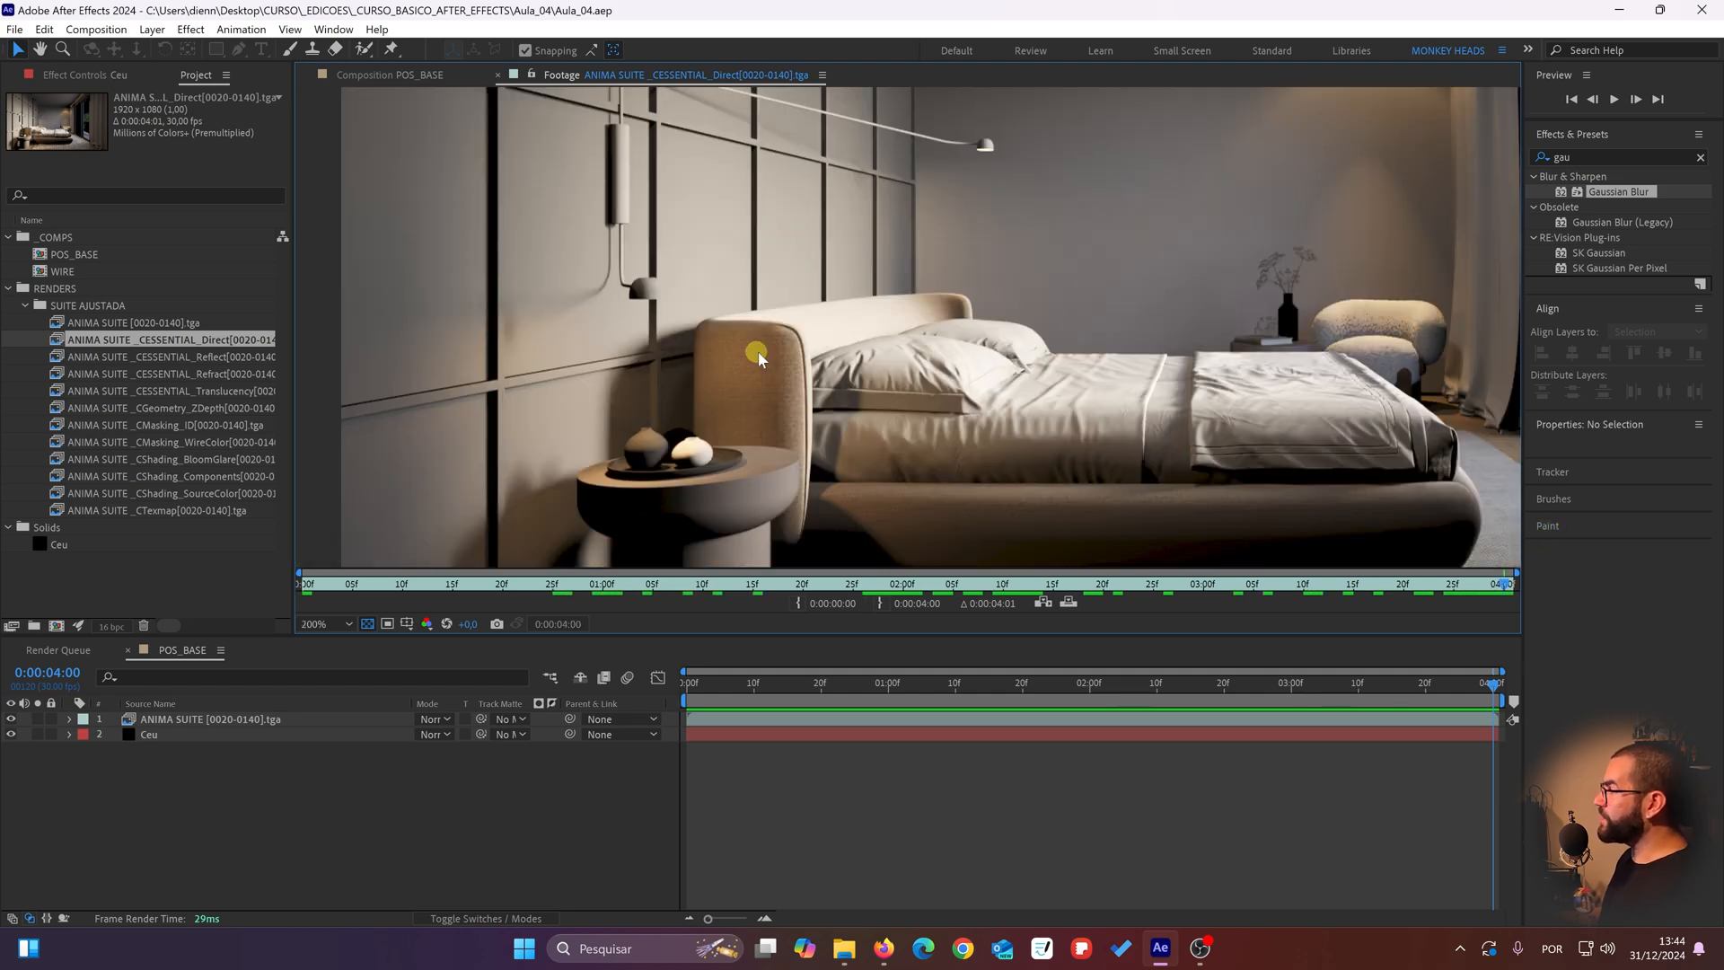
{"action": "left_click_drag", "start_coordinate": [556, 349], "coordinate": [445, 388]}
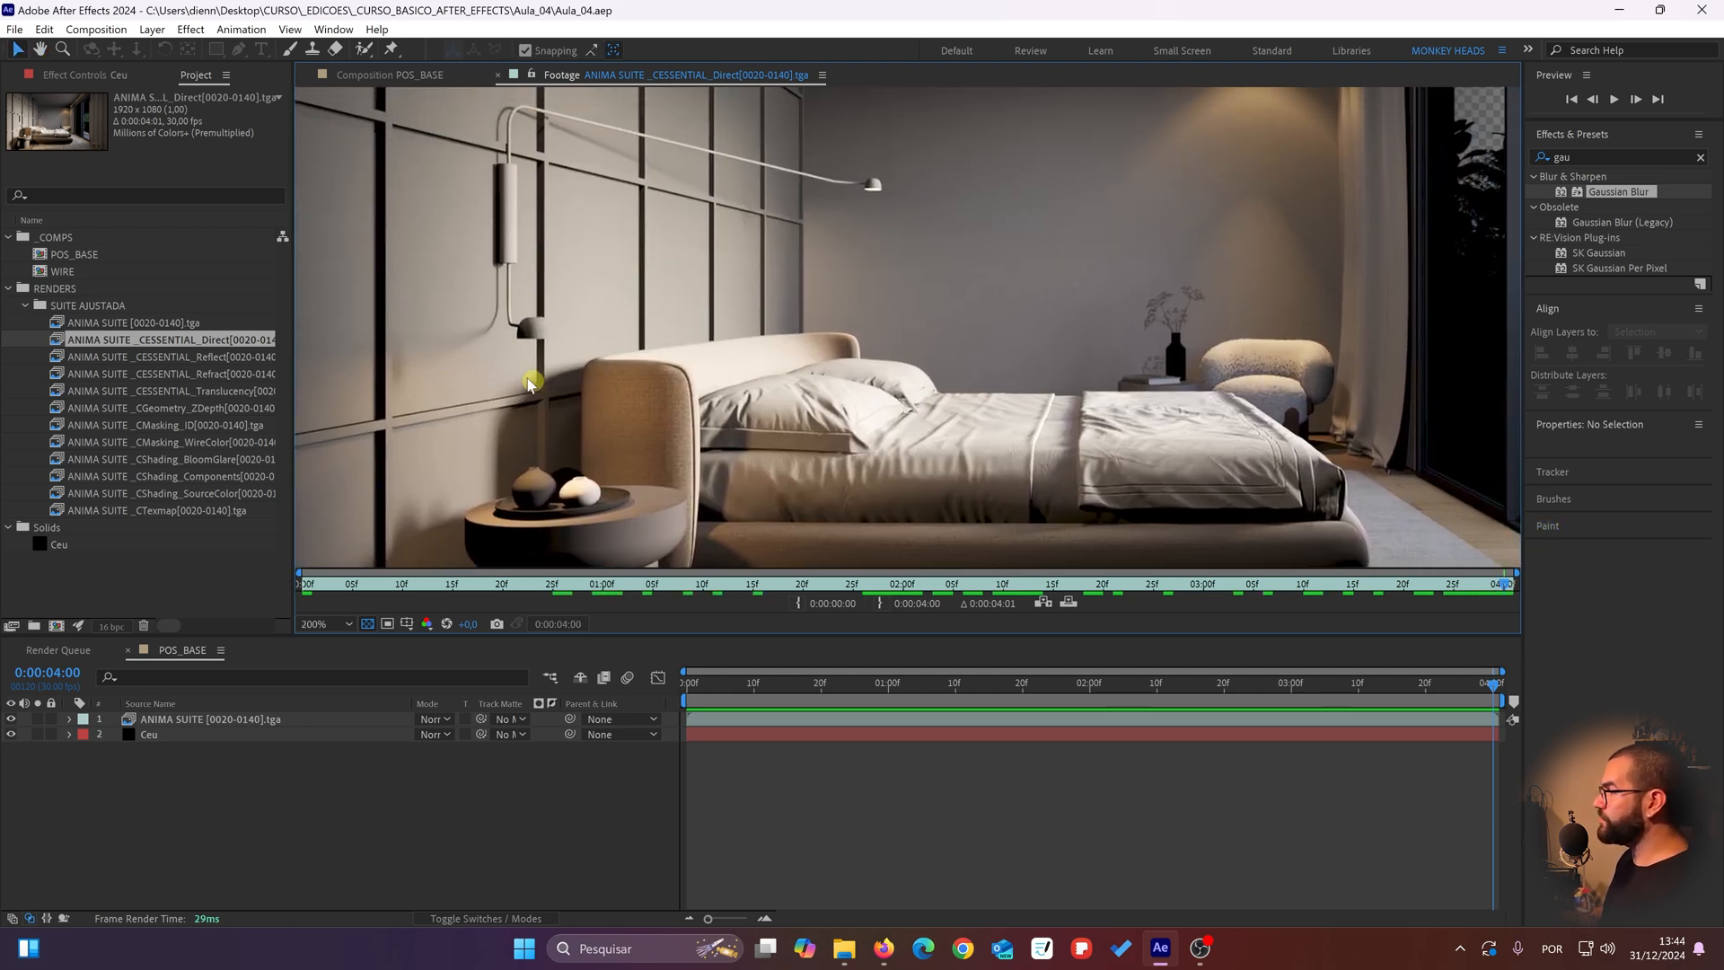
Step: Open the CESSENTIAL_Reflect render pass footage and examine the pillows, bedside table, wall lamp and windows
{"action": "double_click", "coordinate": [230, 356]}
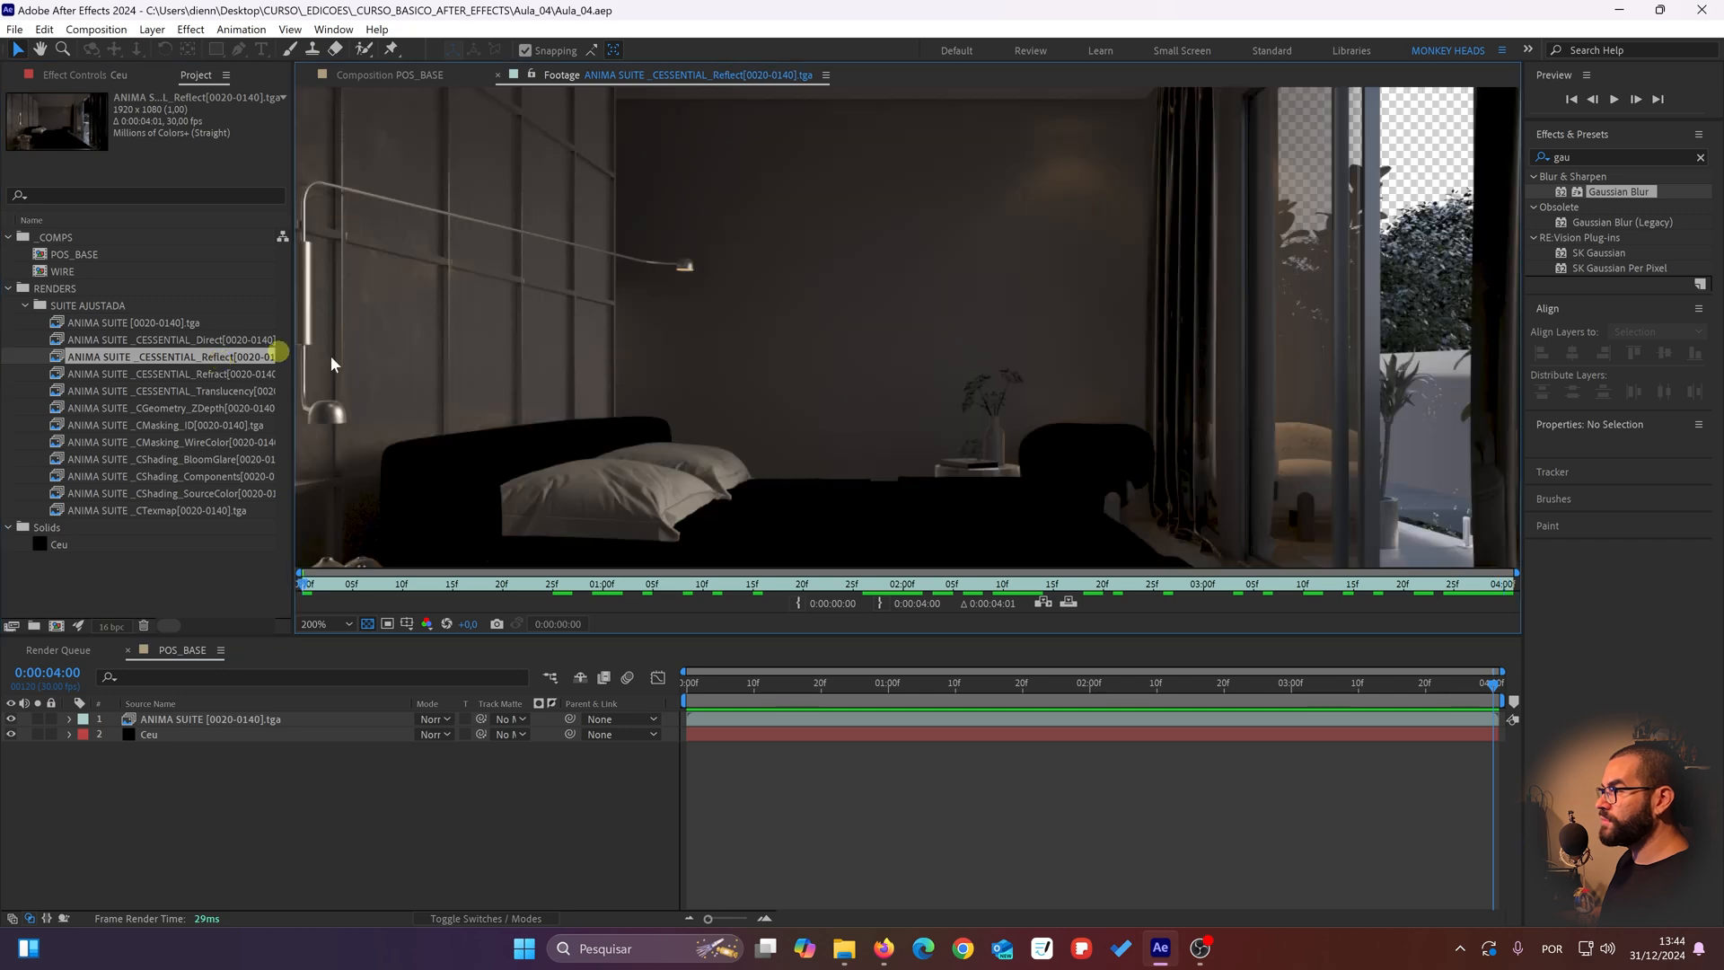
{"action": "left_click_drag", "start_coordinate": [654, 363], "coordinate": [577, 347]}
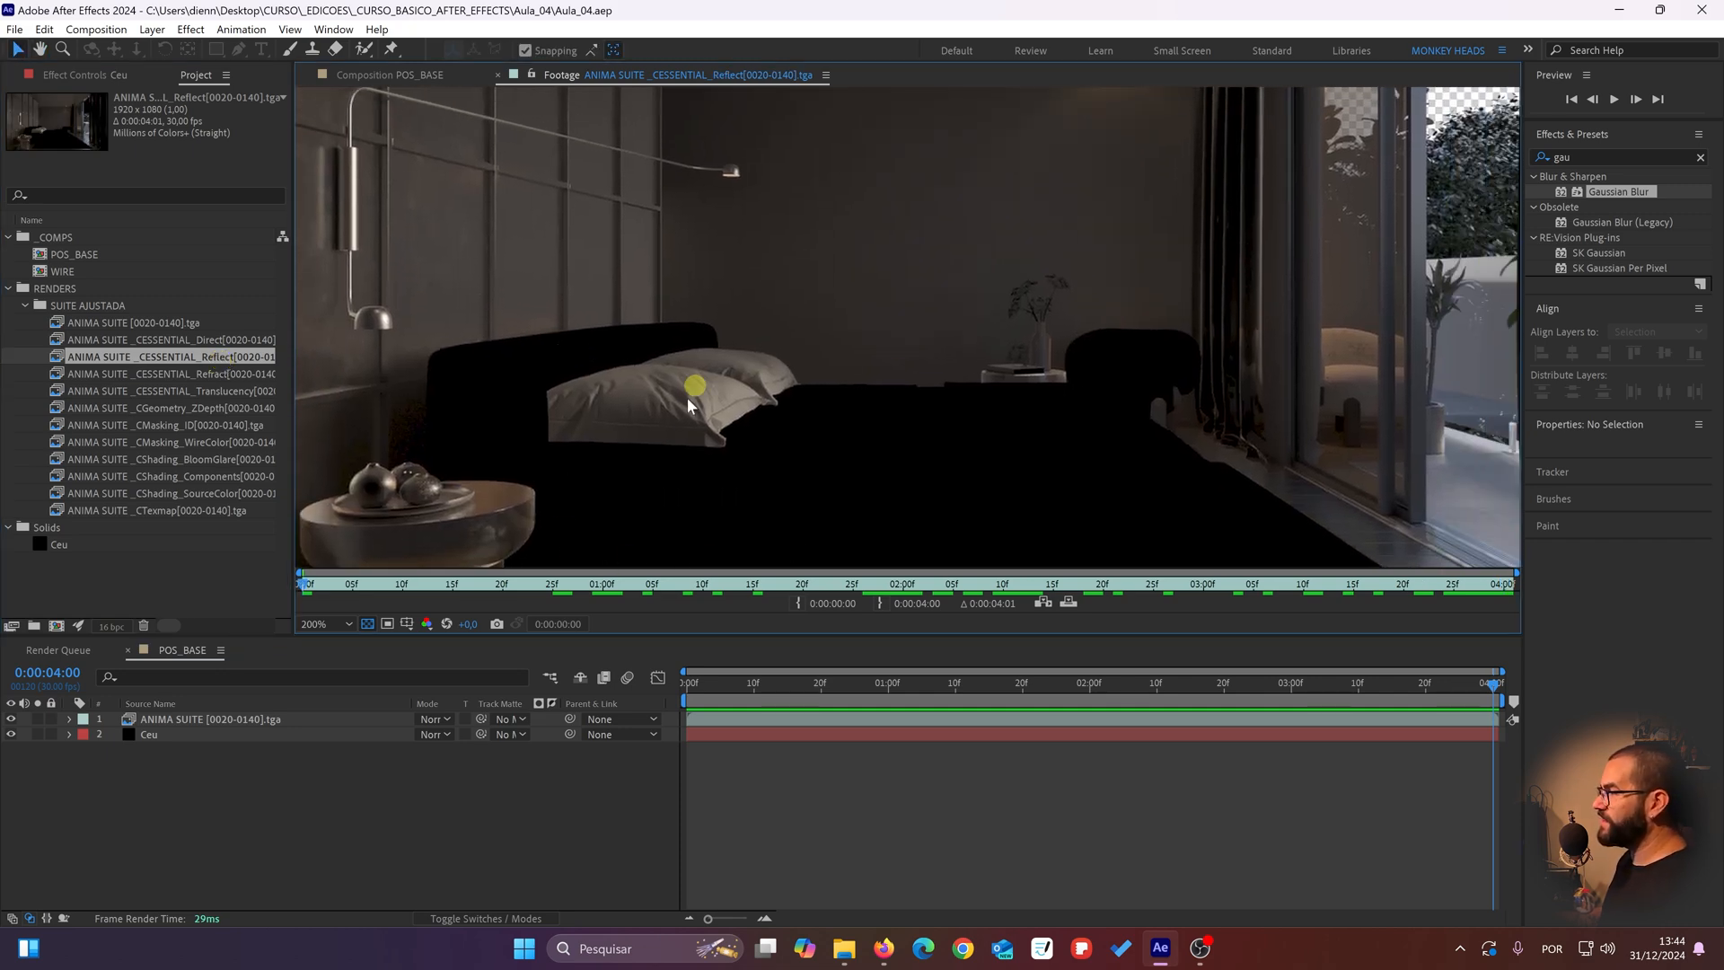
{"action": "left_click_drag", "start_coordinate": [732, 453], "coordinate": [775, 378]}
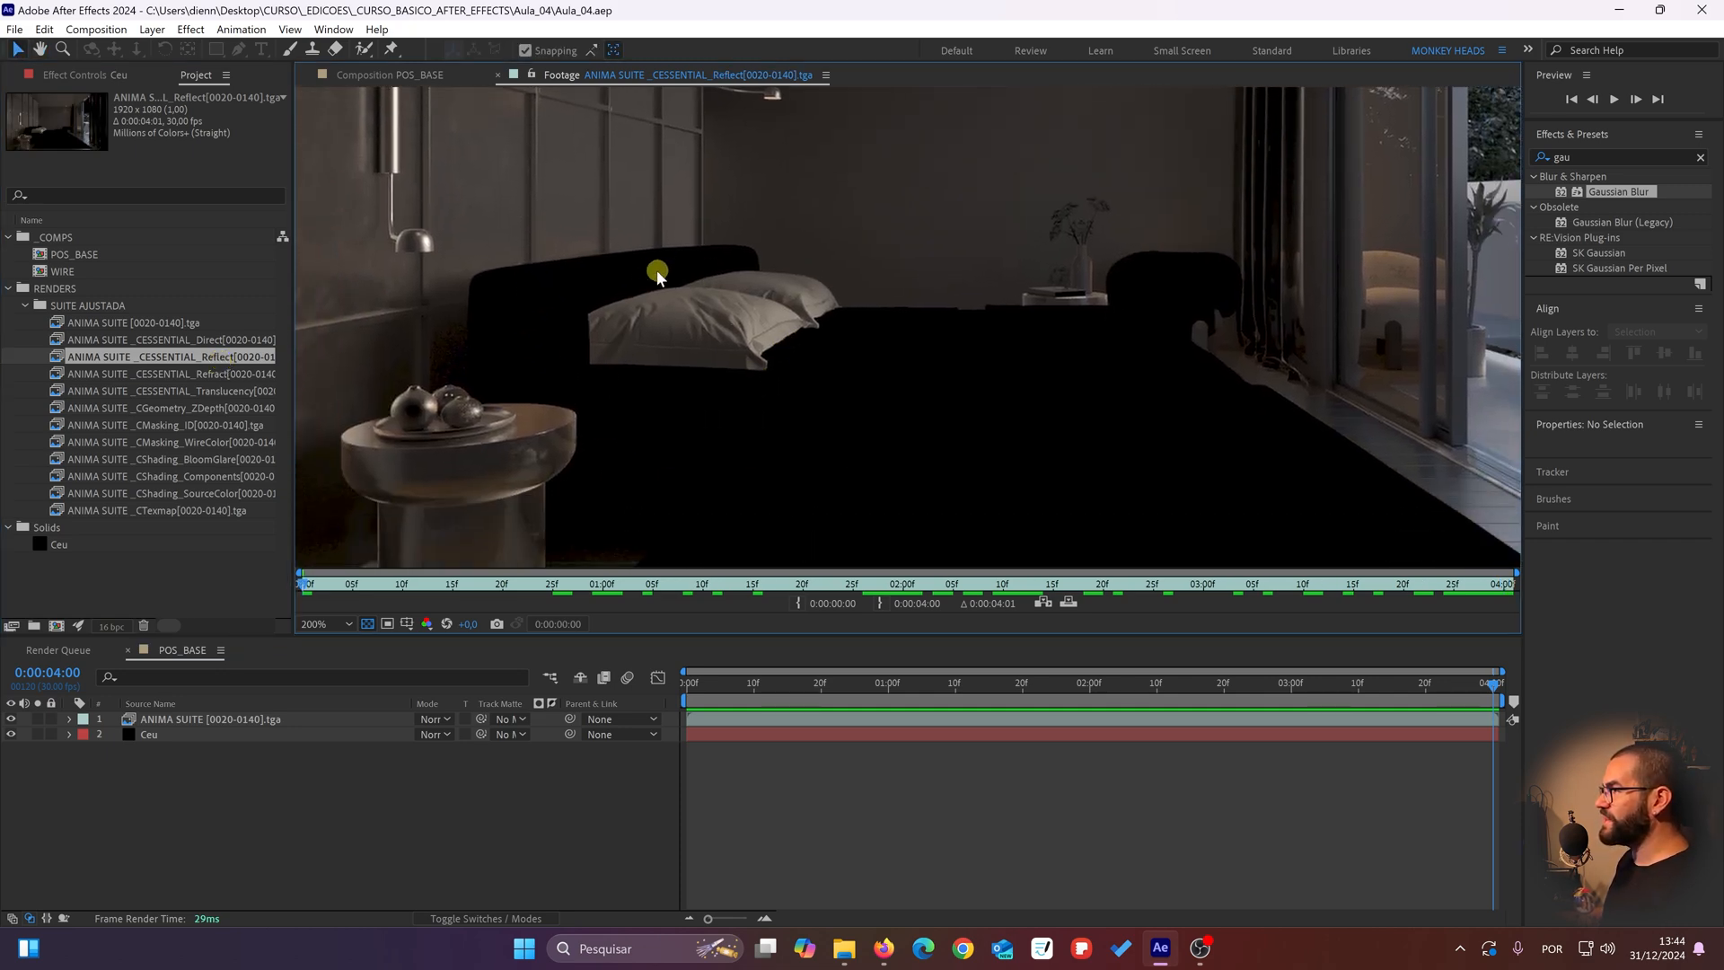
{"action": "left_click_drag", "start_coordinate": [658, 273], "coordinate": [639, 298]}
Step: Open the CESSENTIAL_Refract and CESSENTIAL_Translucency passes in turn and examine the glass, vase and curtains
{"action": "double_click", "coordinate": [81, 373]}
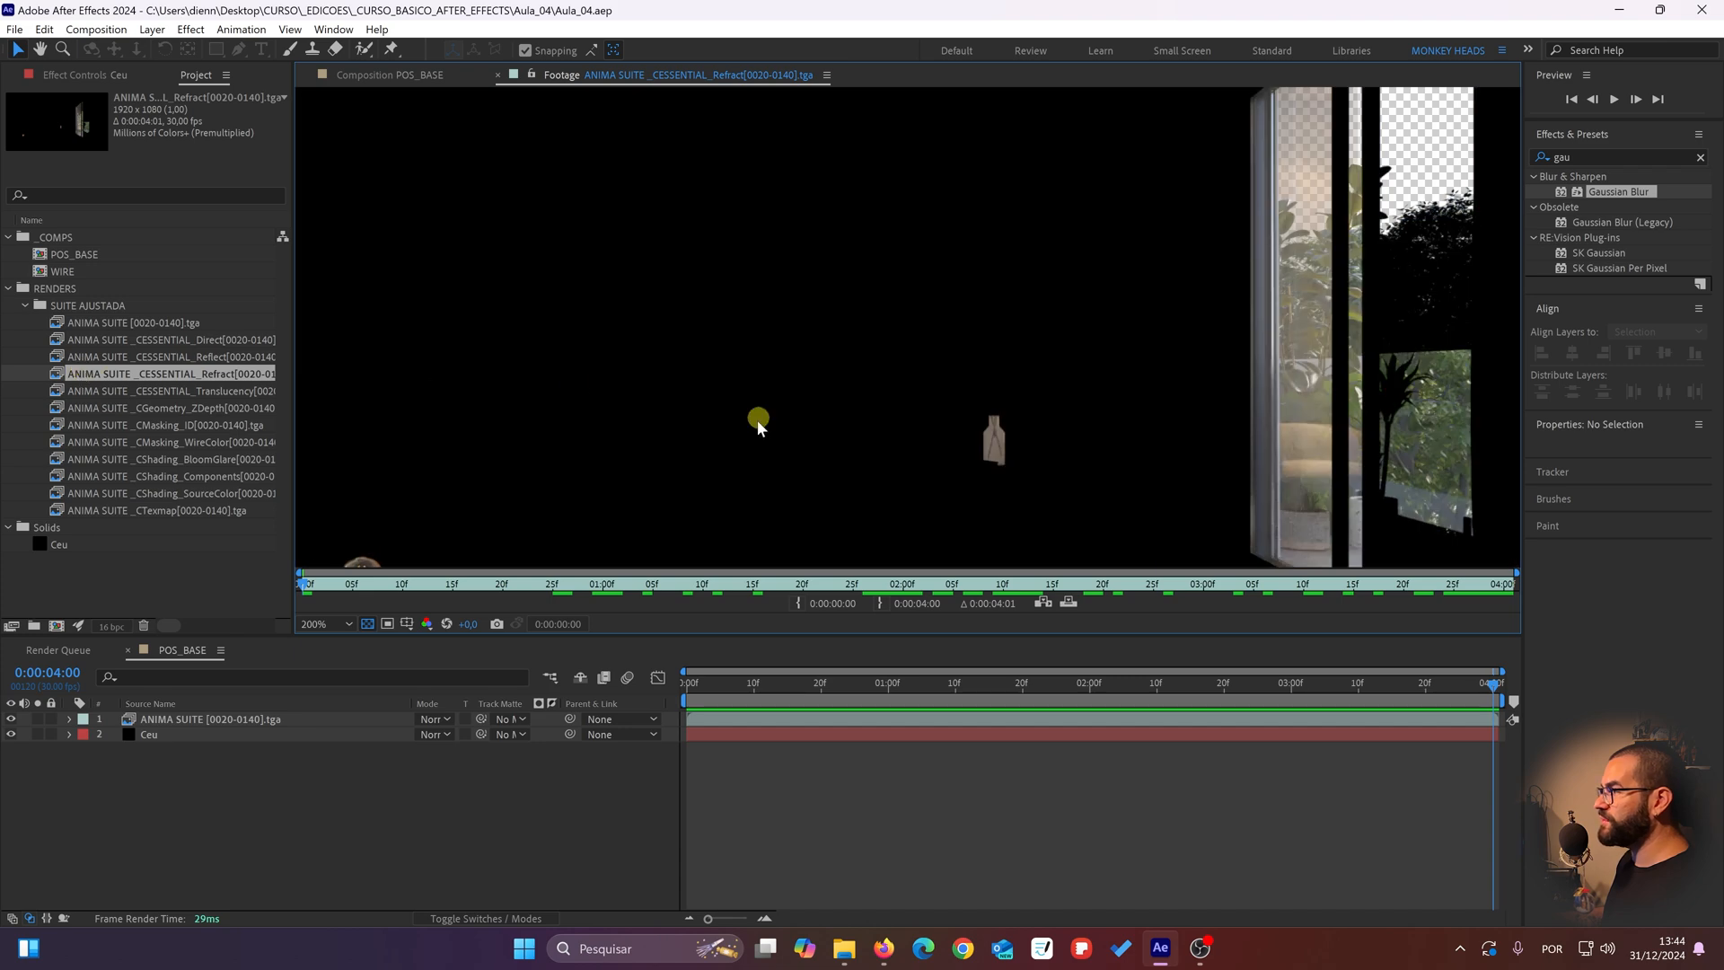
{"action": "scroll", "coordinate": [757, 419], "scroll_direction": "down", "scroll_amount": 2}
{"action": "double_click", "coordinate": [194, 393]}
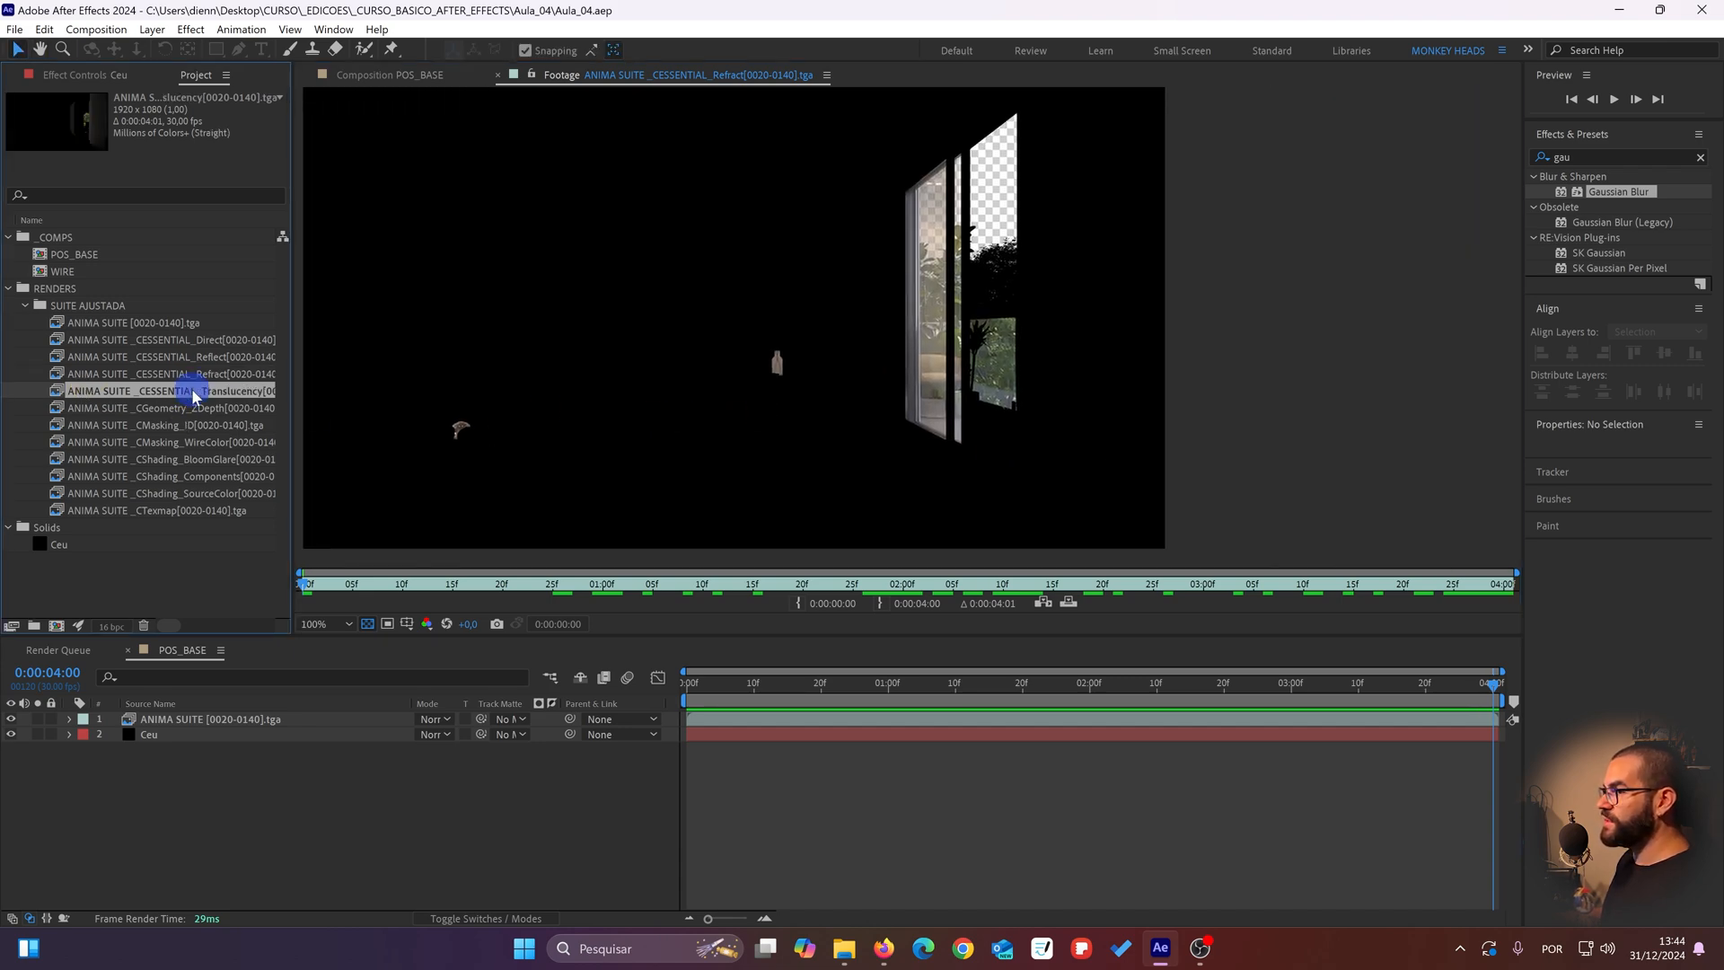
{"action": "scroll", "coordinate": [594, 415], "scroll_direction": "down", "scroll_amount": 1}
{"action": "left_click_drag", "start_coordinate": [584, 417], "coordinate": [468, 409]}
{"action": "scroll", "coordinate": [408, 409], "scroll_direction": "up", "scroll_amount": 1}
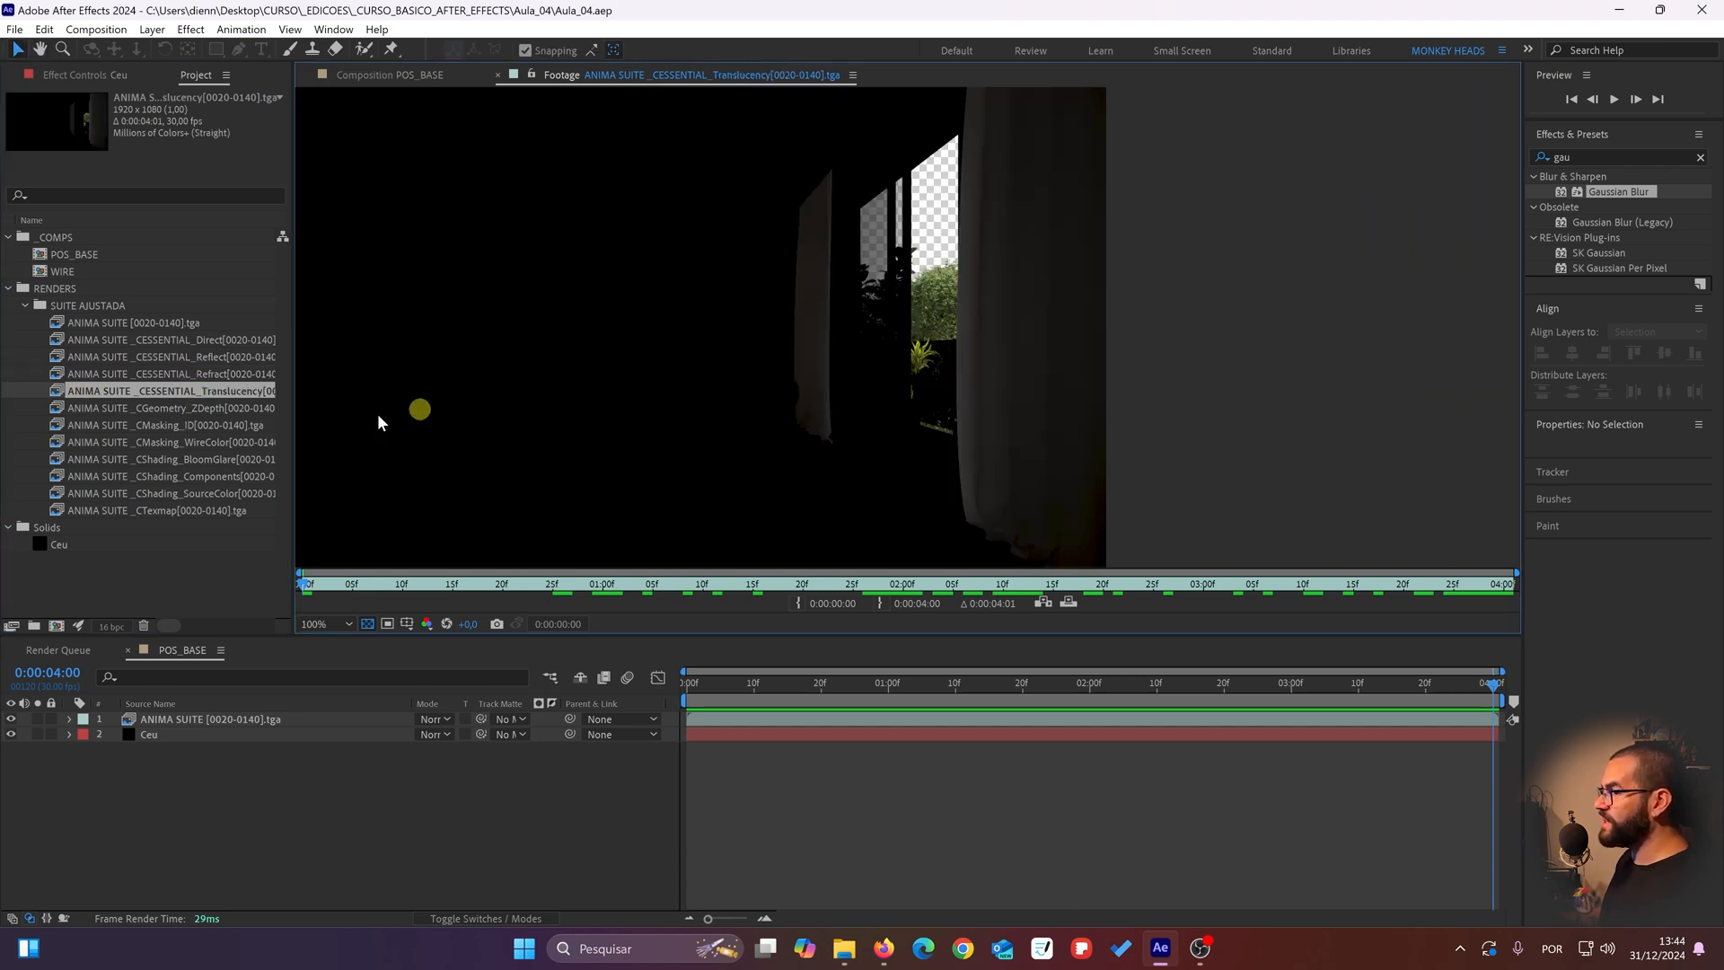
Step: Open the CShading_SourceColor pass and examine the flat colours of the bed, headboard and wall
{"action": "double_click", "coordinate": [87, 495]}
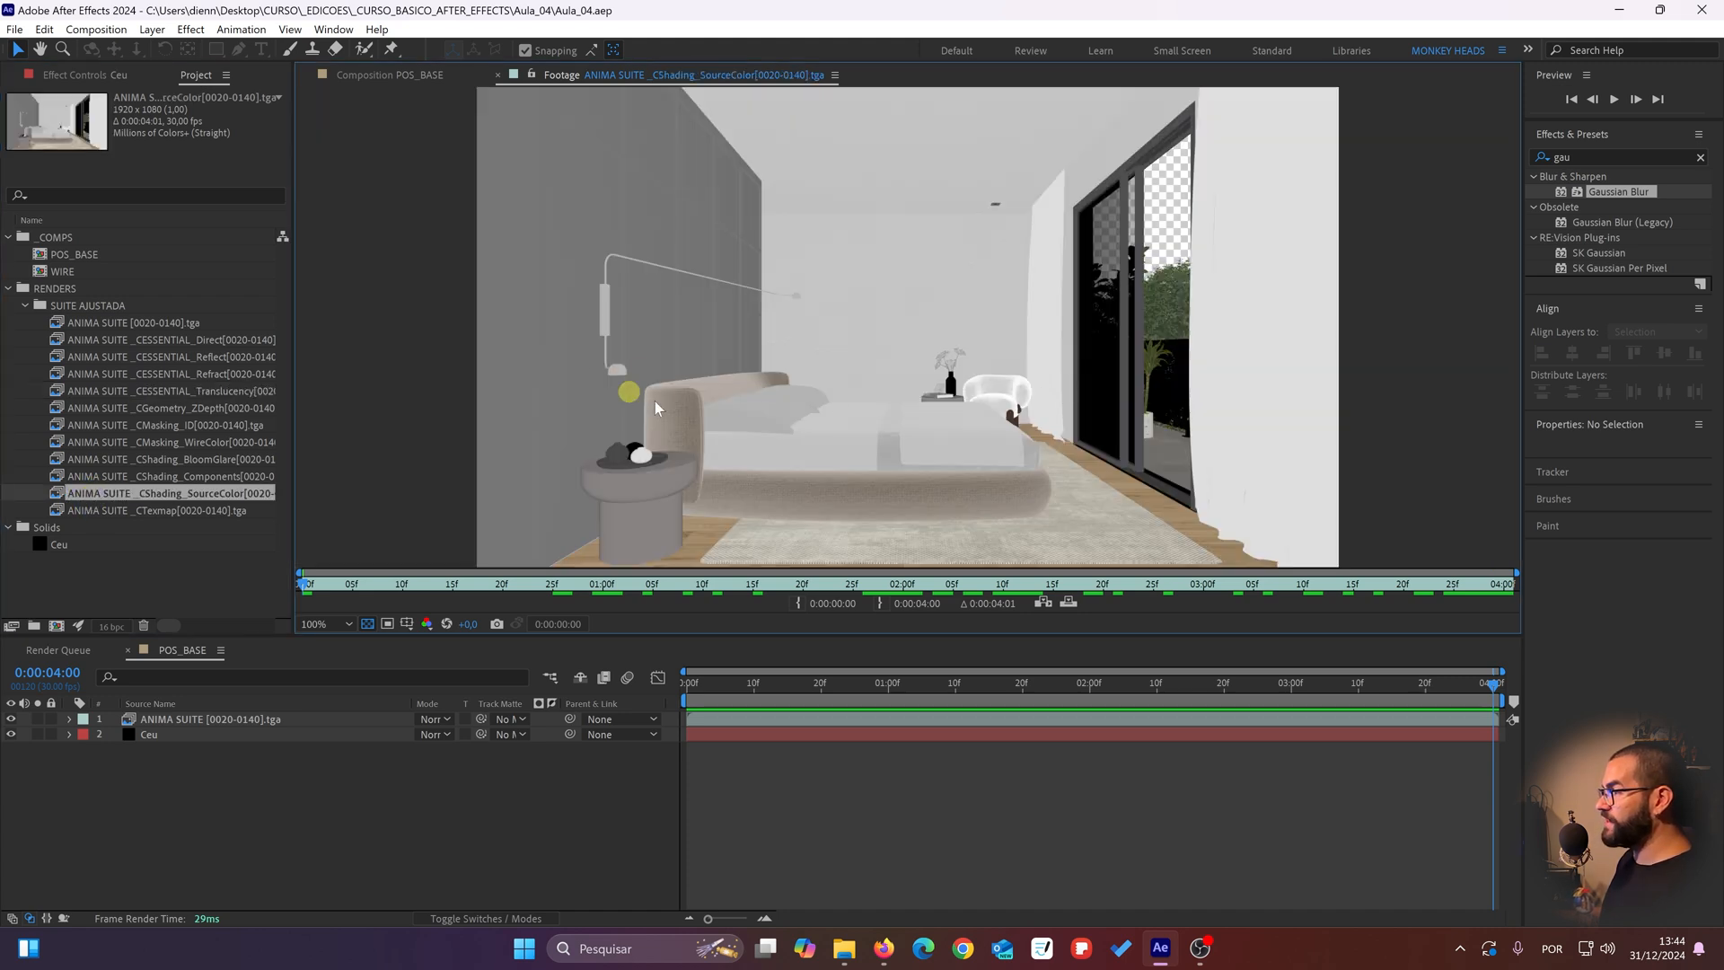
{"action": "scroll", "coordinate": [654, 401], "scroll_direction": "up", "scroll_amount": 1}
{"action": "left_click_drag", "start_coordinate": [688, 449], "coordinate": [682, 343]}
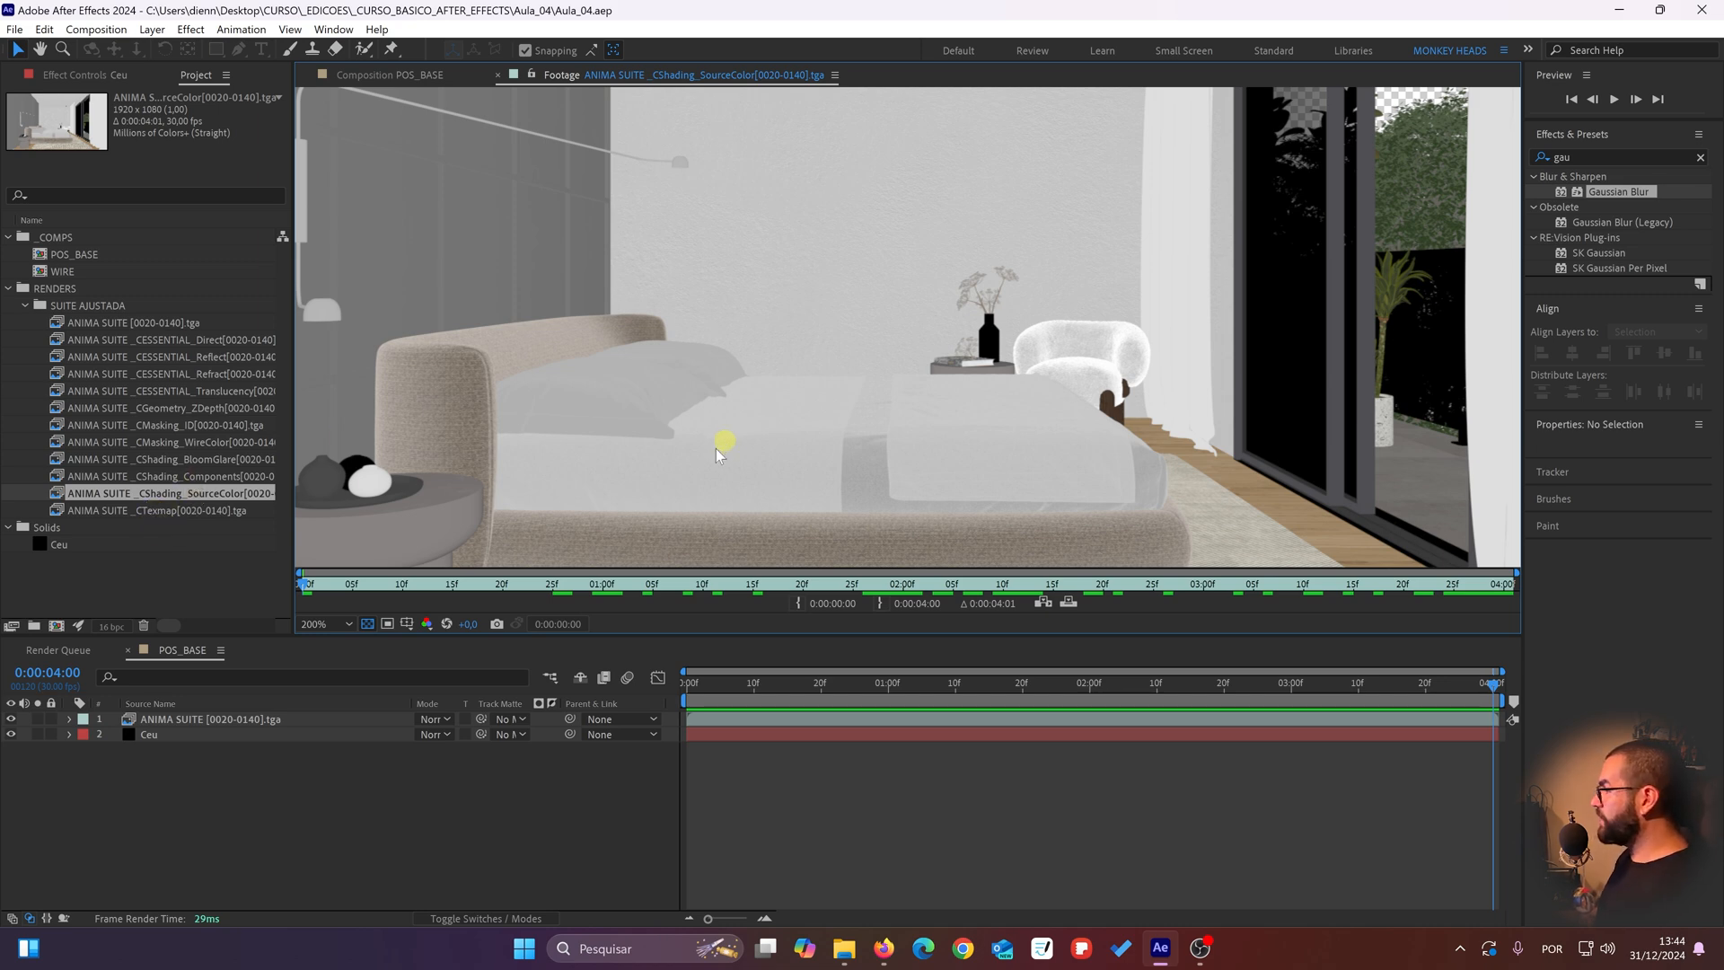
{"action": "left_click_drag", "start_coordinate": [724, 446], "coordinate": [770, 368]}
{"action": "left_click_drag", "start_coordinate": [660, 276], "coordinate": [634, 360]}
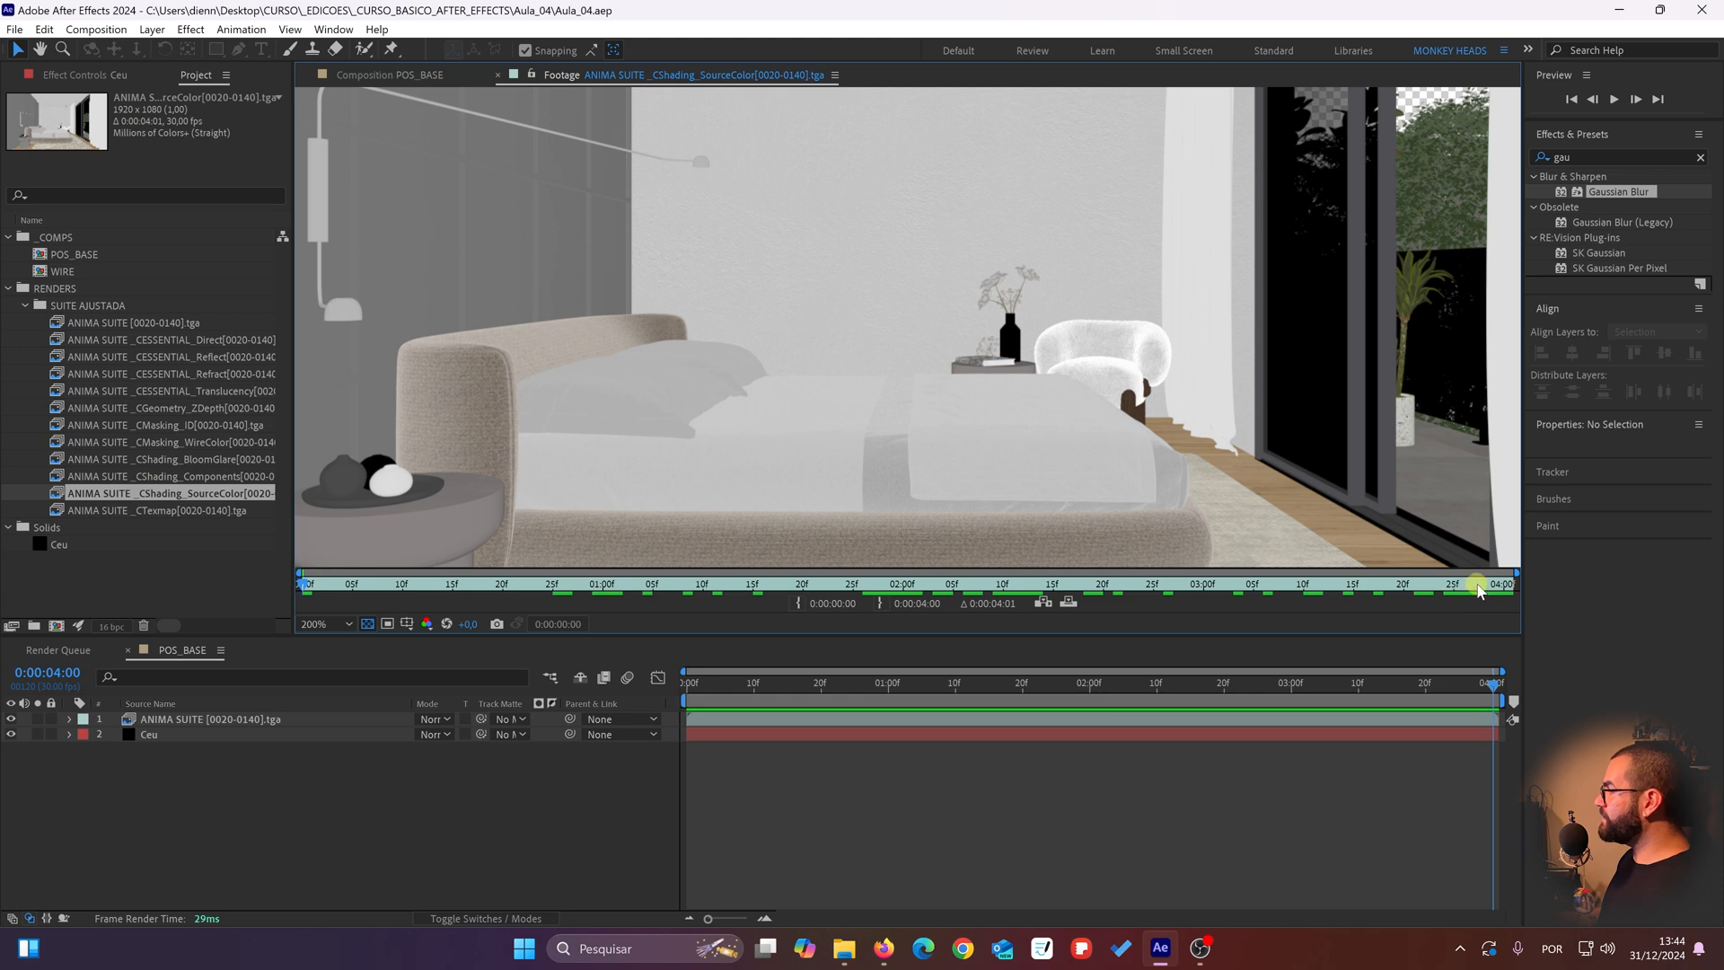
Step: Scrub the CShading_SourceColor footage to its last frame and examine the headboard and pillows up close
{"action": "left_click_drag", "start_coordinate": [1480, 591], "coordinate": [1140, 497]}
{"action": "scroll", "coordinate": [929, 304], "scroll_direction": "down", "scroll_amount": 4}
{"action": "scroll", "coordinate": [885, 319], "scroll_direction": "up", "scroll_amount": 2}
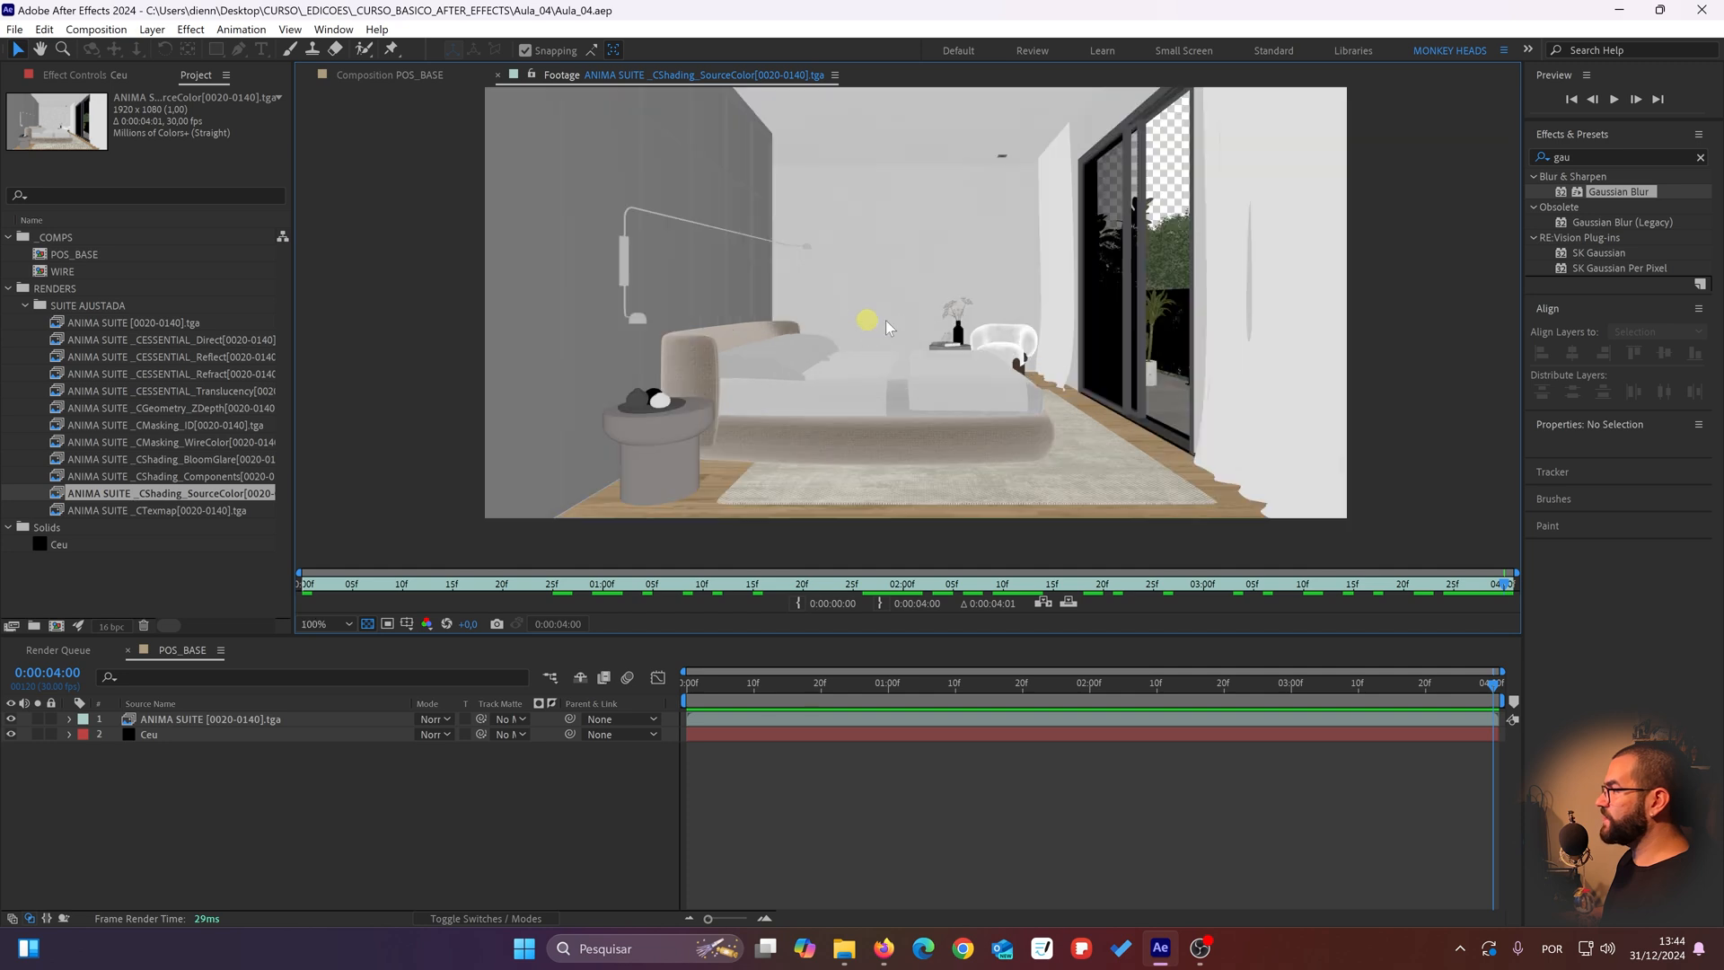
{"action": "scroll", "coordinate": [885, 319], "scroll_direction": "up", "scroll_amount": 1}
{"action": "scroll", "coordinate": [728, 292], "scroll_direction": "up", "scroll_amount": 2}
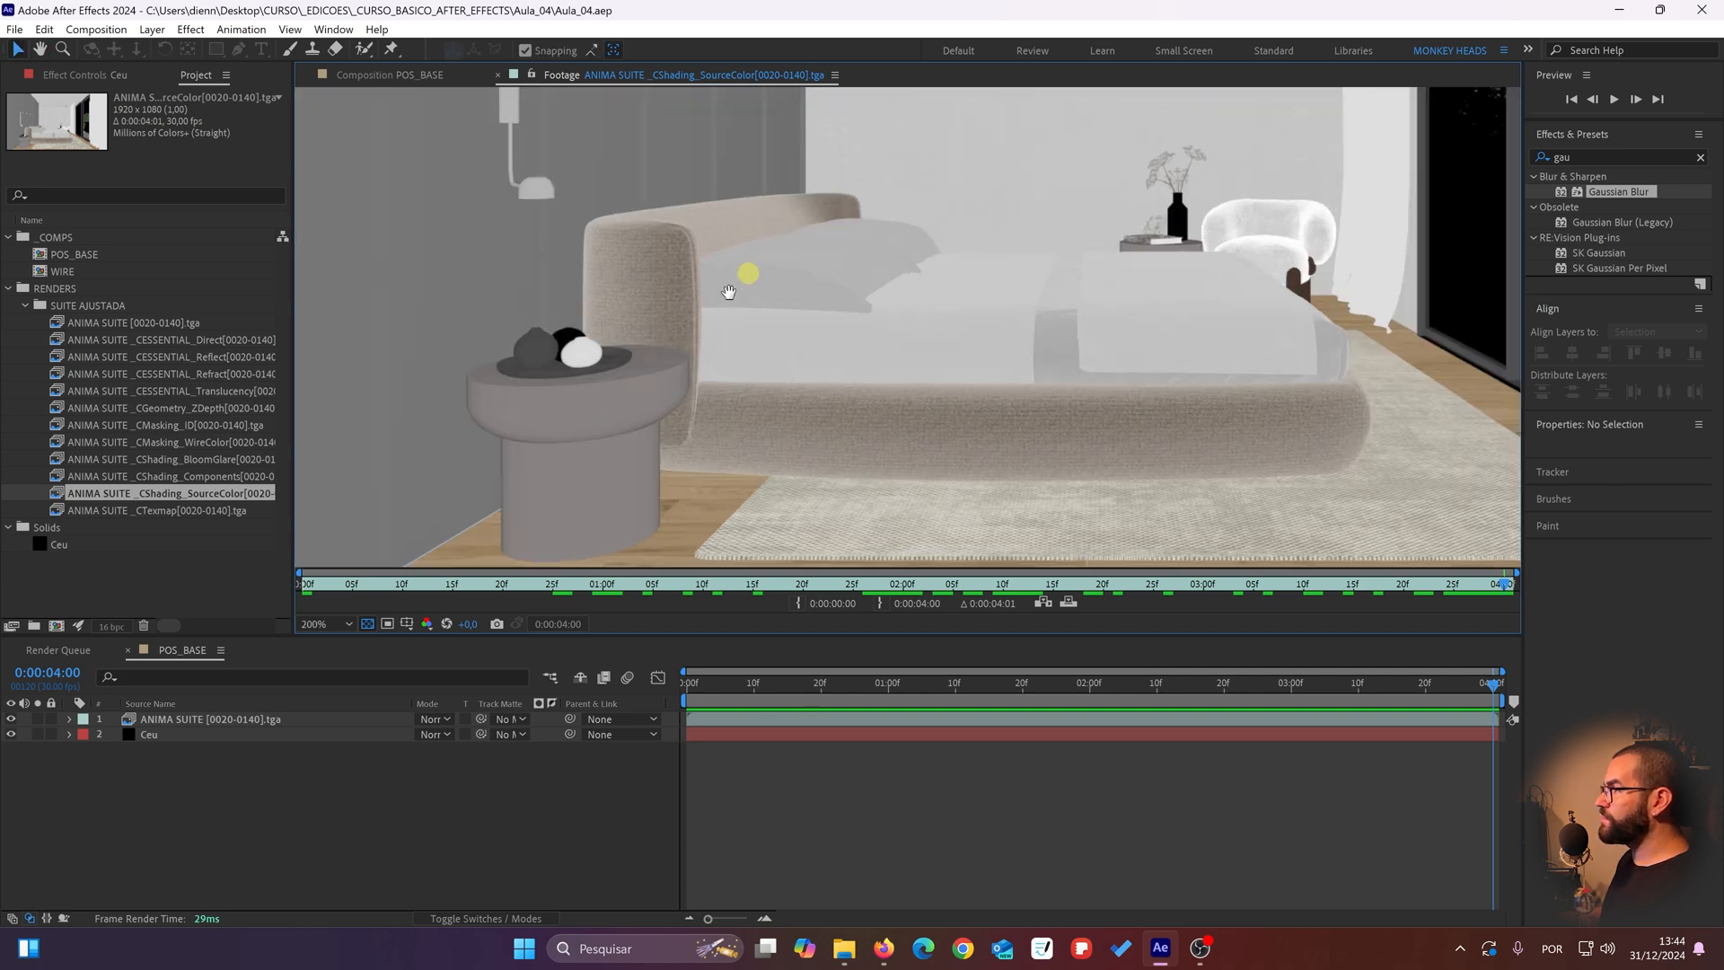
{"action": "scroll", "coordinate": [729, 292], "scroll_direction": "up", "scroll_amount": 2}
Step: Scrub the CShading_SourceColor footage from start to end at high magnification, checking the headboard fabric and bed edges
{"action": "left_click", "coordinate": [377, 582]}
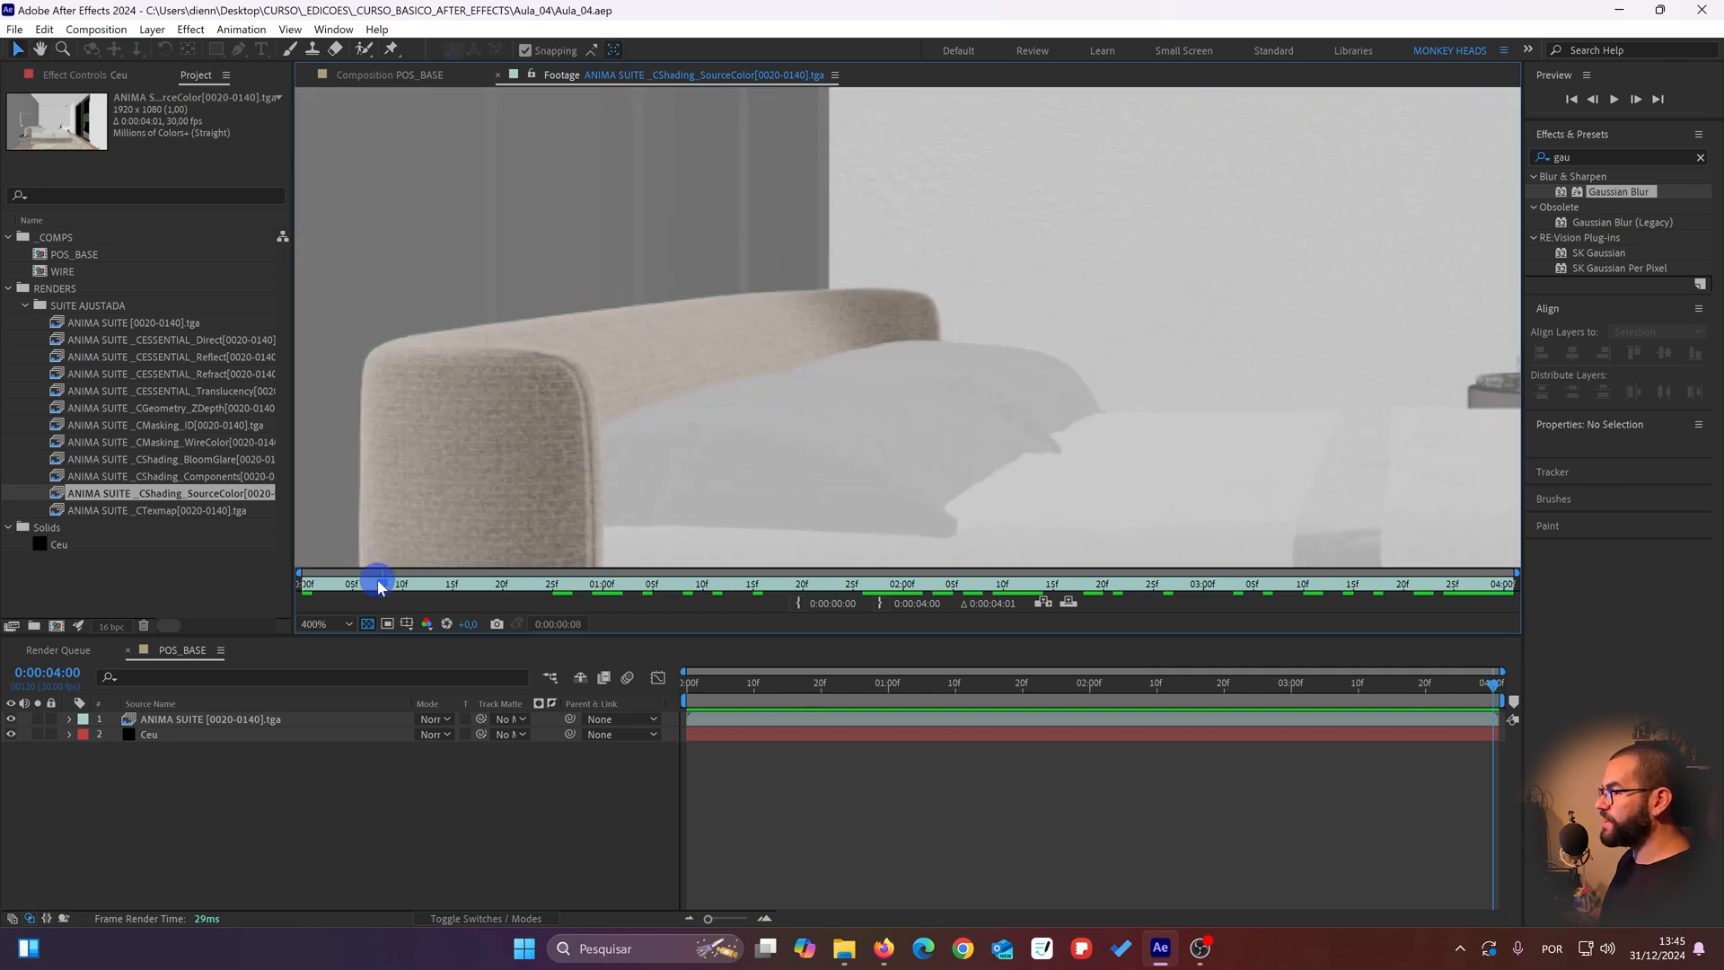
{"action": "left_click_drag", "start_coordinate": [377, 582], "coordinate": [1596, 574]}
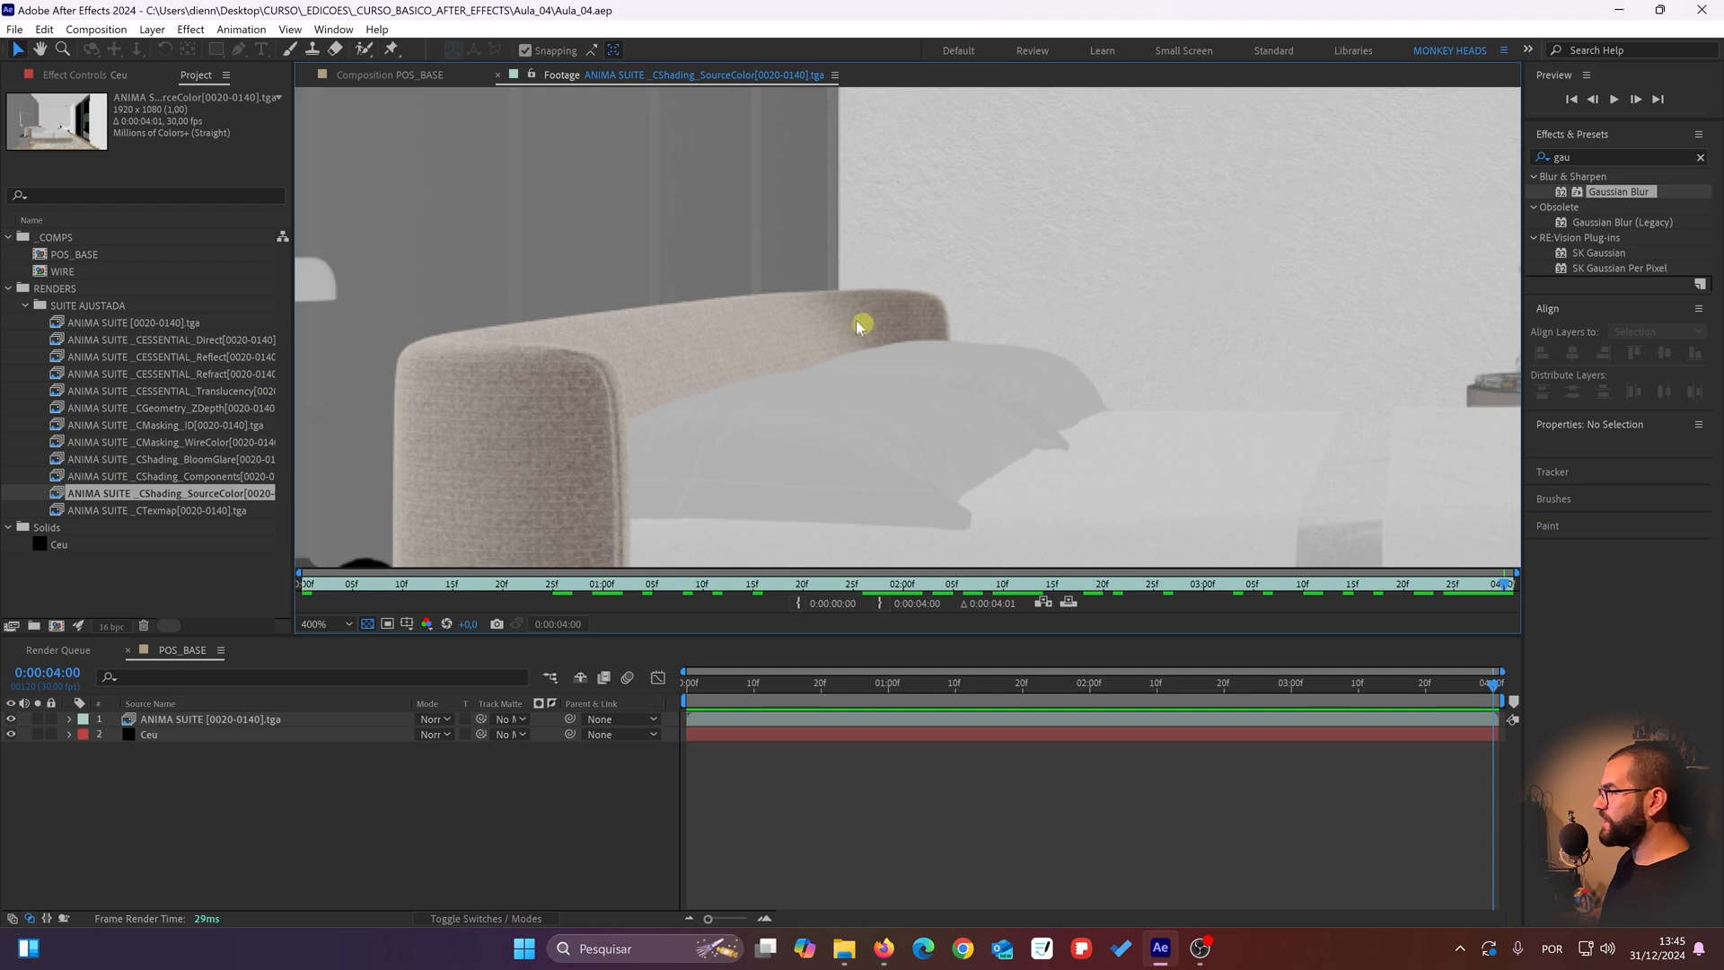
{"action": "scroll", "coordinate": [744, 315], "scroll_direction": "down", "scroll_amount": 2}
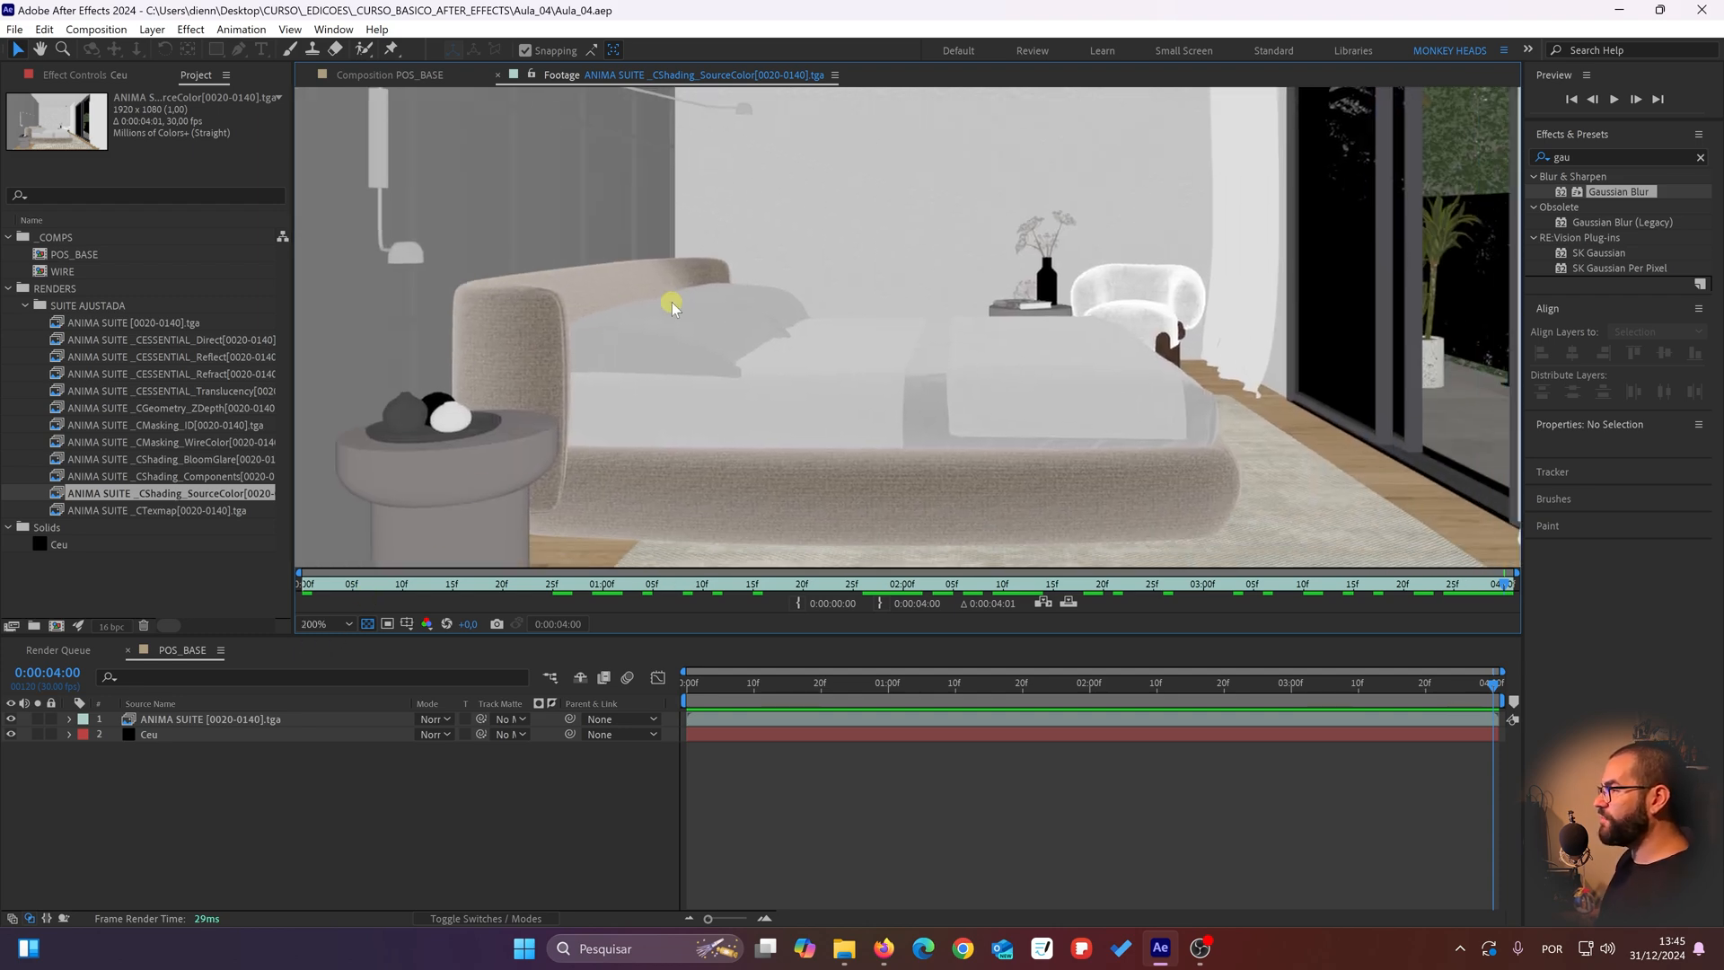
{"action": "scroll", "coordinate": [790, 480], "scroll_direction": "up", "scroll_amount": 2}
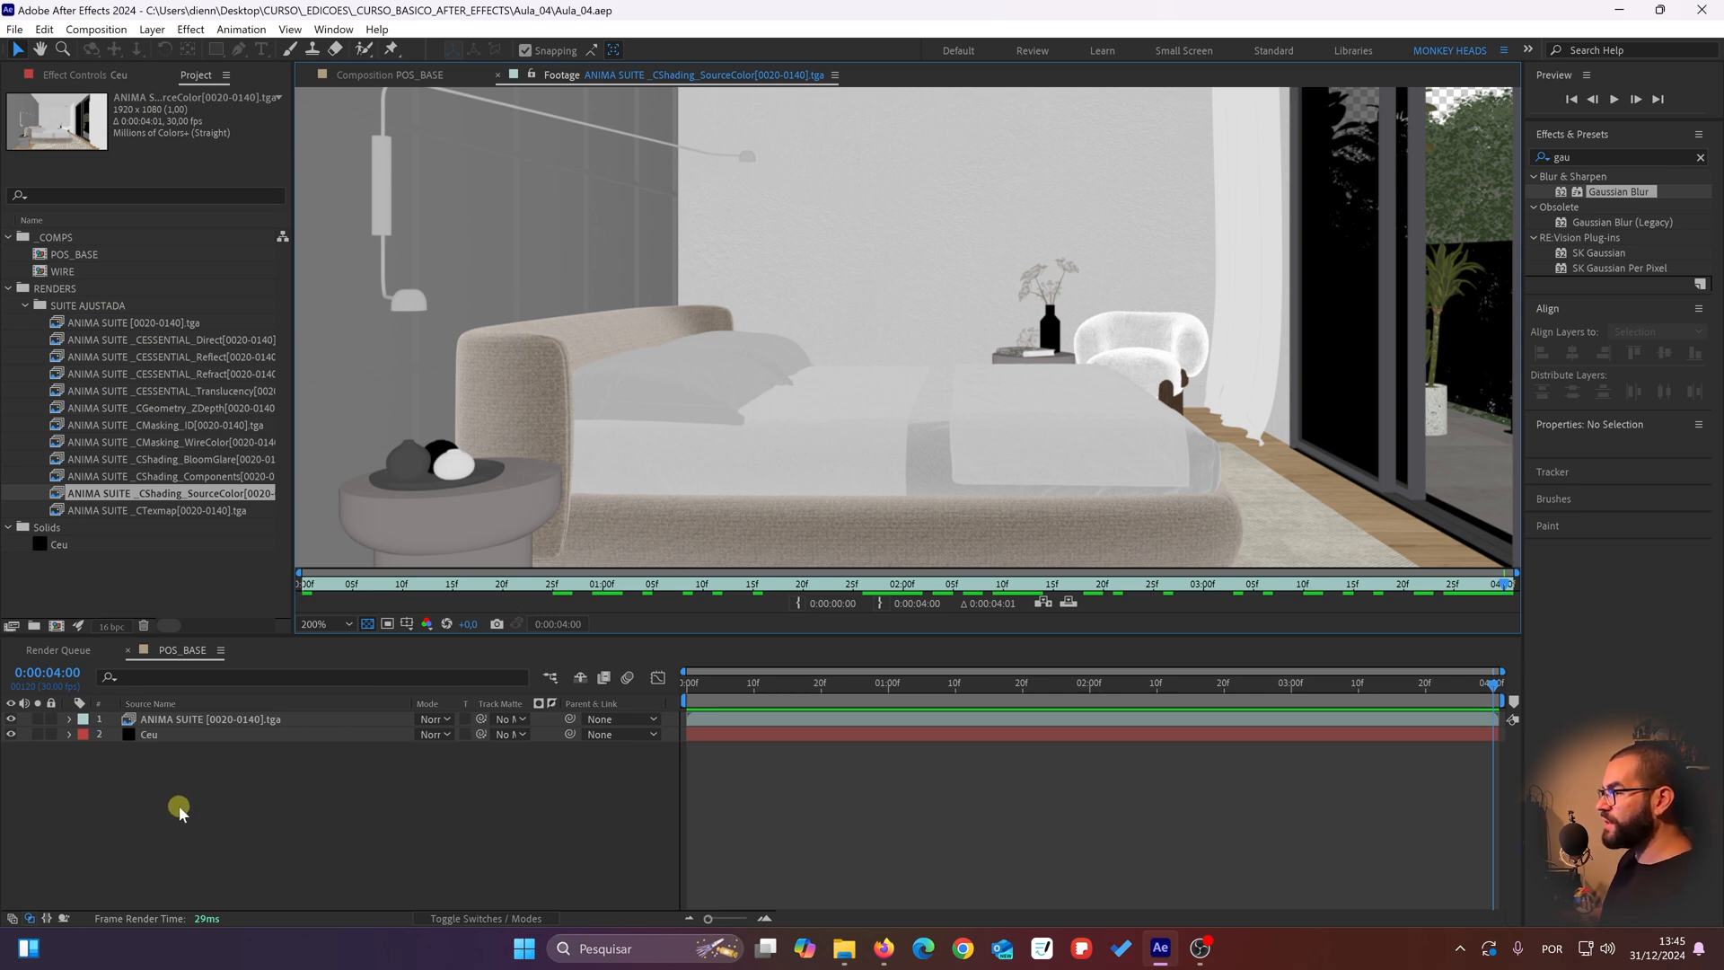
{"action": "scroll", "coordinate": [546, 413], "scroll_direction": "down", "scroll_amount": 1}
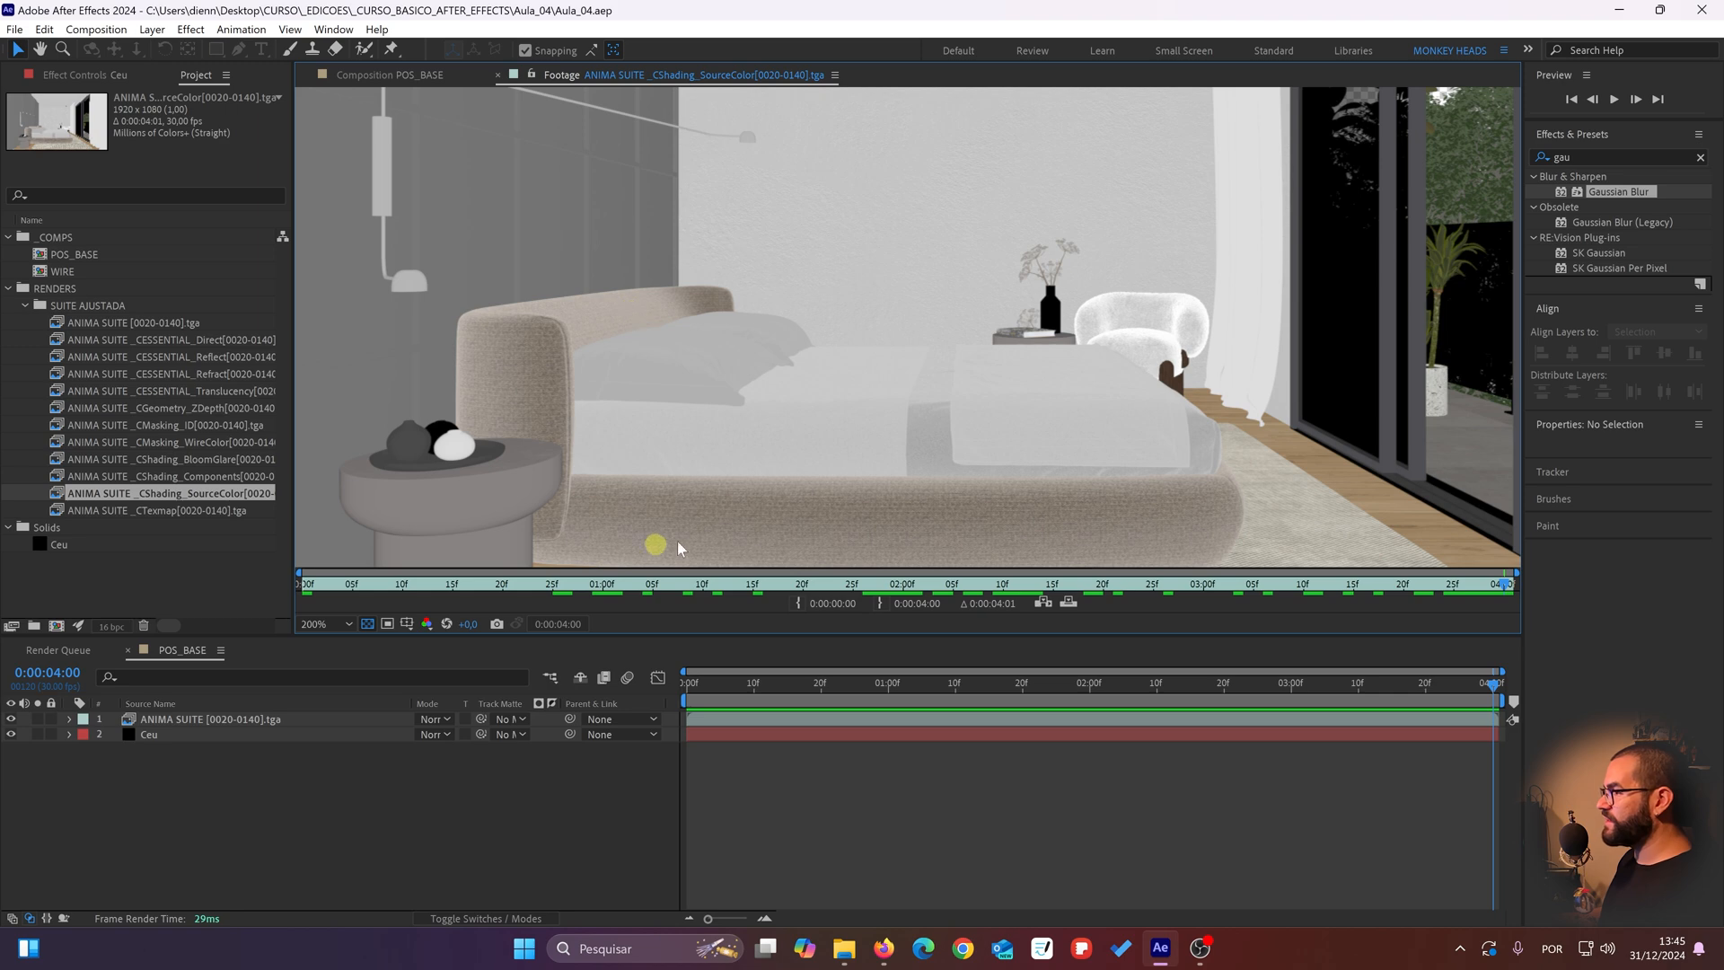
Step: Return to the POS_BASE composition and examine the bed and bedside table in the full render for comparison
{"action": "left_click", "coordinate": [296, 876]}
{"action": "scroll", "coordinate": [682, 386], "scroll_direction": "down", "scroll_amount": 2}
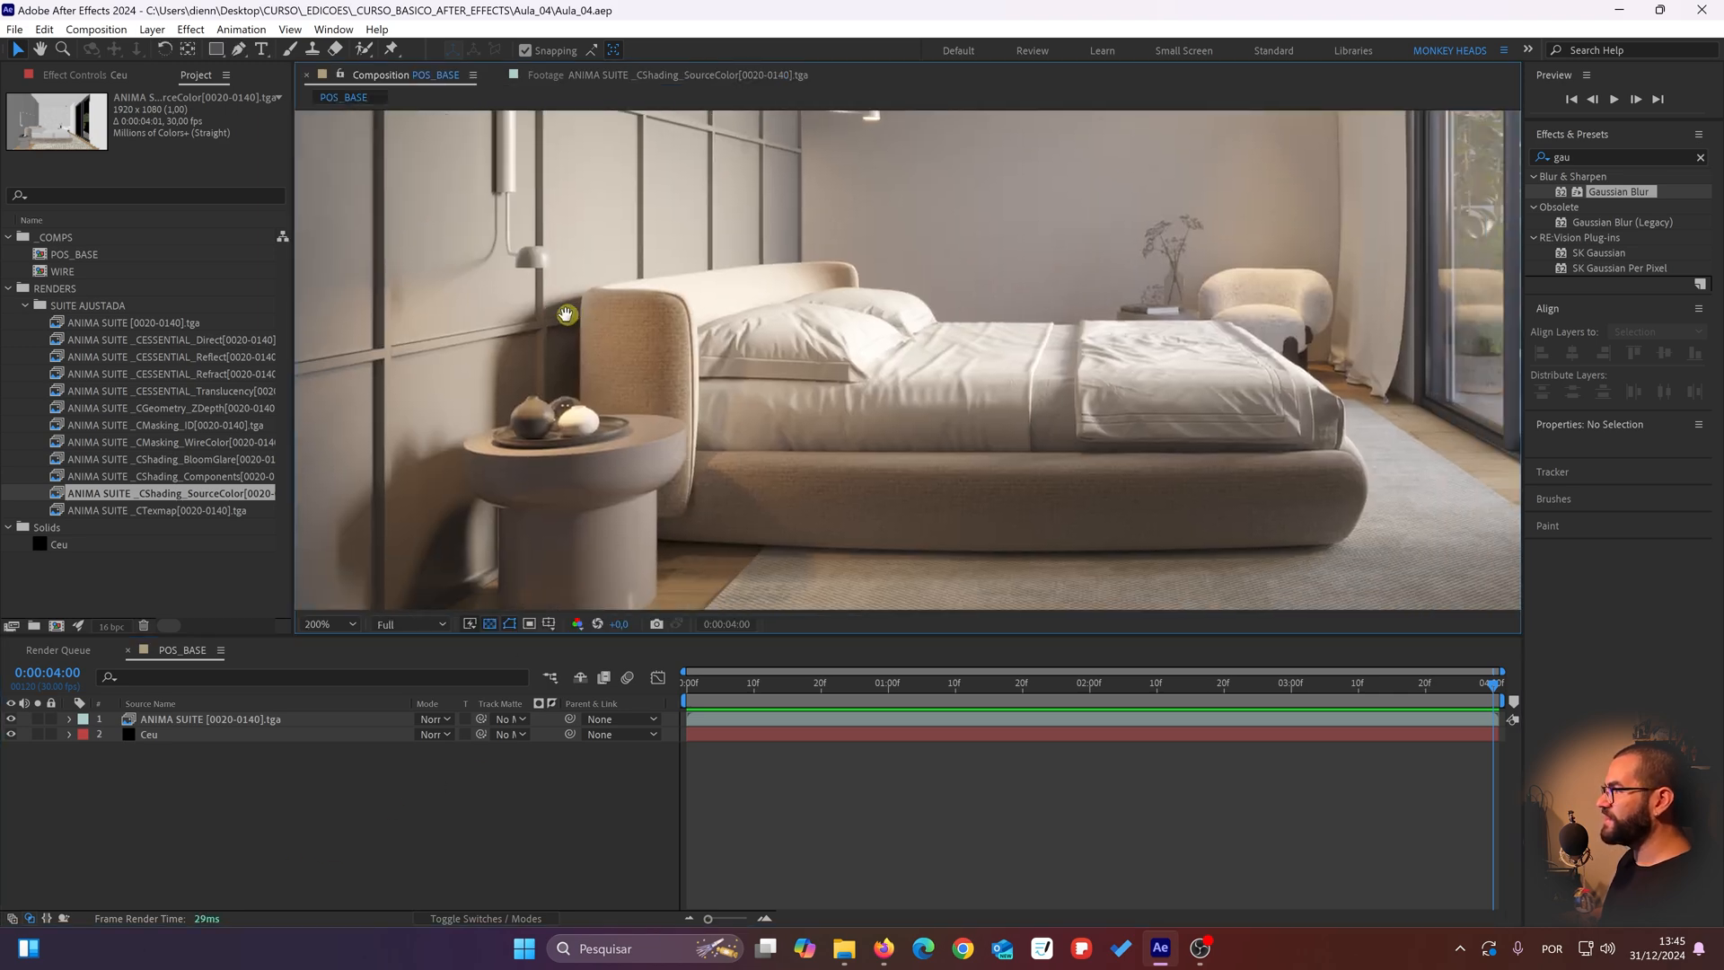
{"action": "left_click", "coordinate": [147, 480]}
{"action": "left_click", "coordinate": [147, 492]}
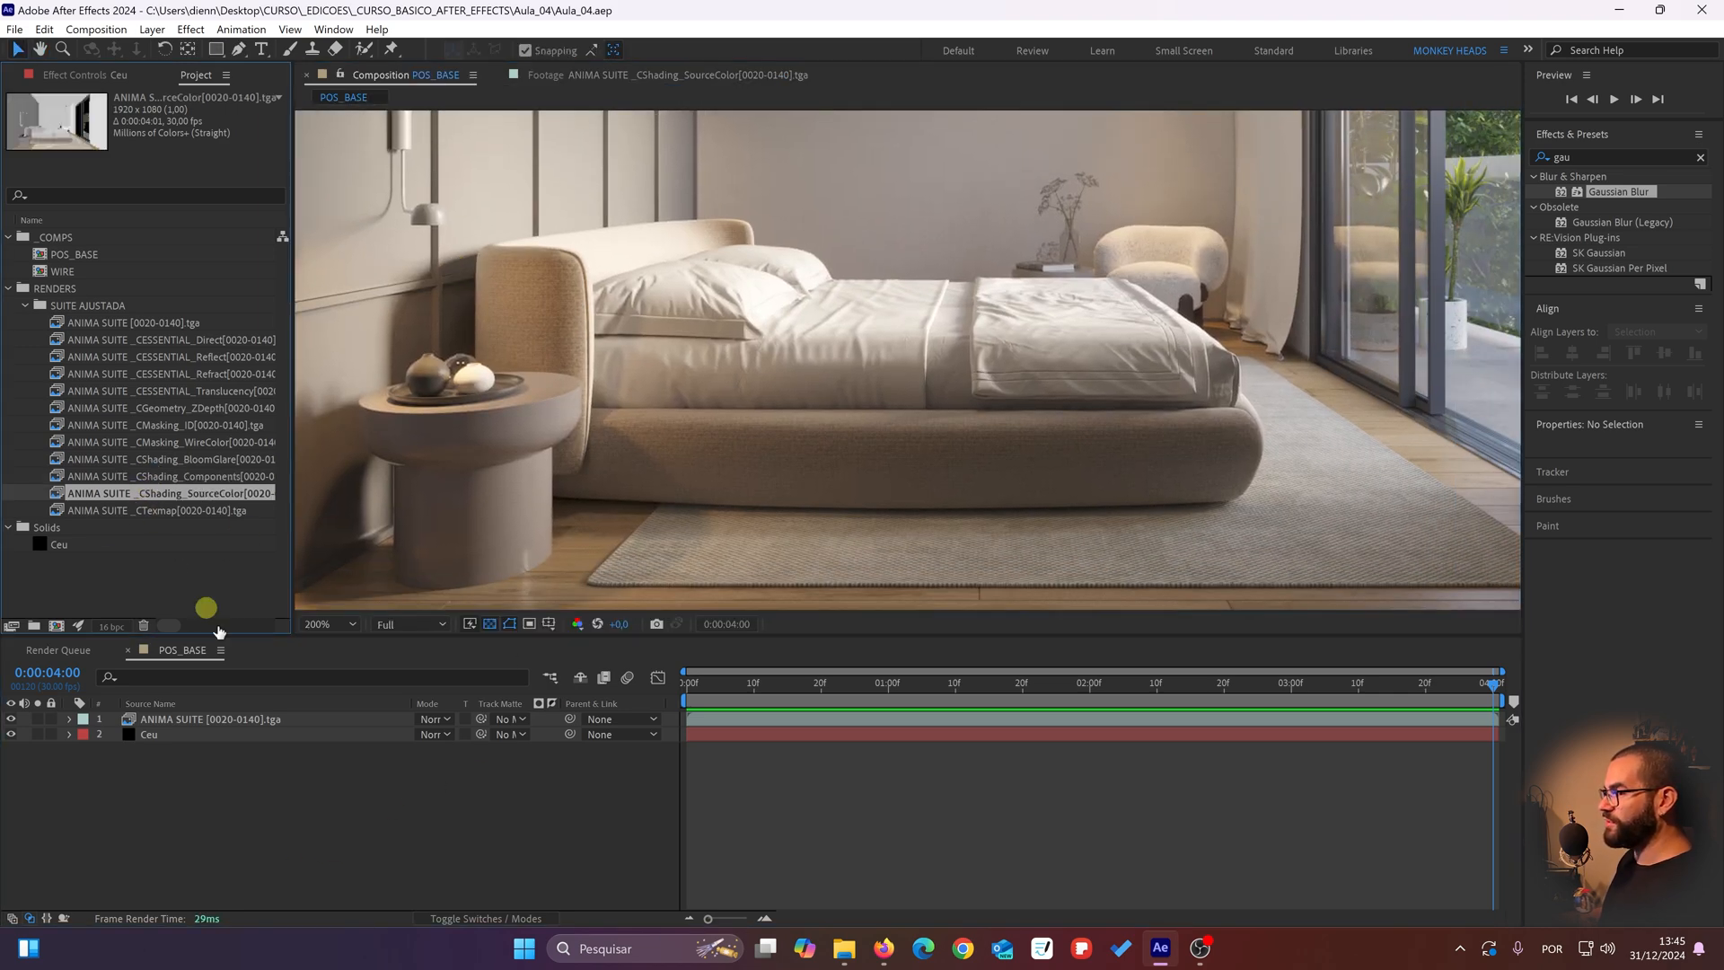
{"action": "left_click", "coordinate": [238, 815]}
Step: Open the CMasking_WireColor pass and examine the mask colours across the whole room
{"action": "double_click", "coordinate": [224, 442]}
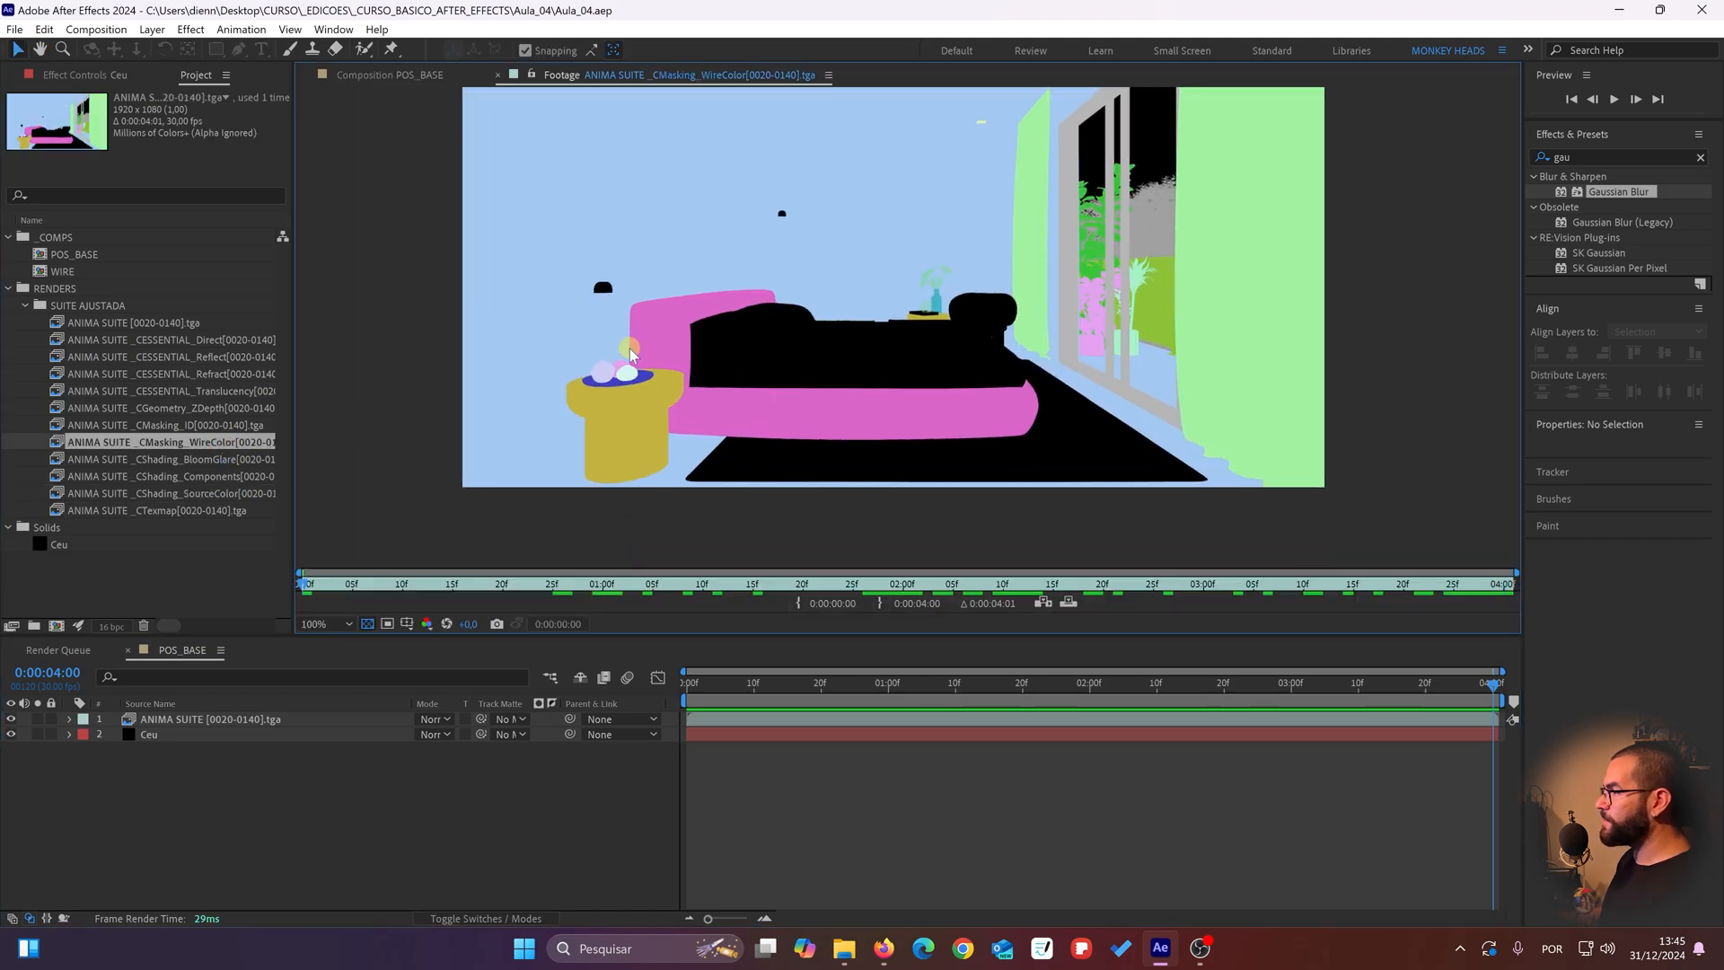
{"action": "scroll", "coordinate": [629, 355], "scroll_direction": "up", "scroll_amount": 2}
{"action": "scroll", "coordinate": [624, 359], "scroll_direction": "down", "scroll_amount": 1}
{"action": "left_click_drag", "start_coordinate": [657, 336], "coordinate": [551, 387]}
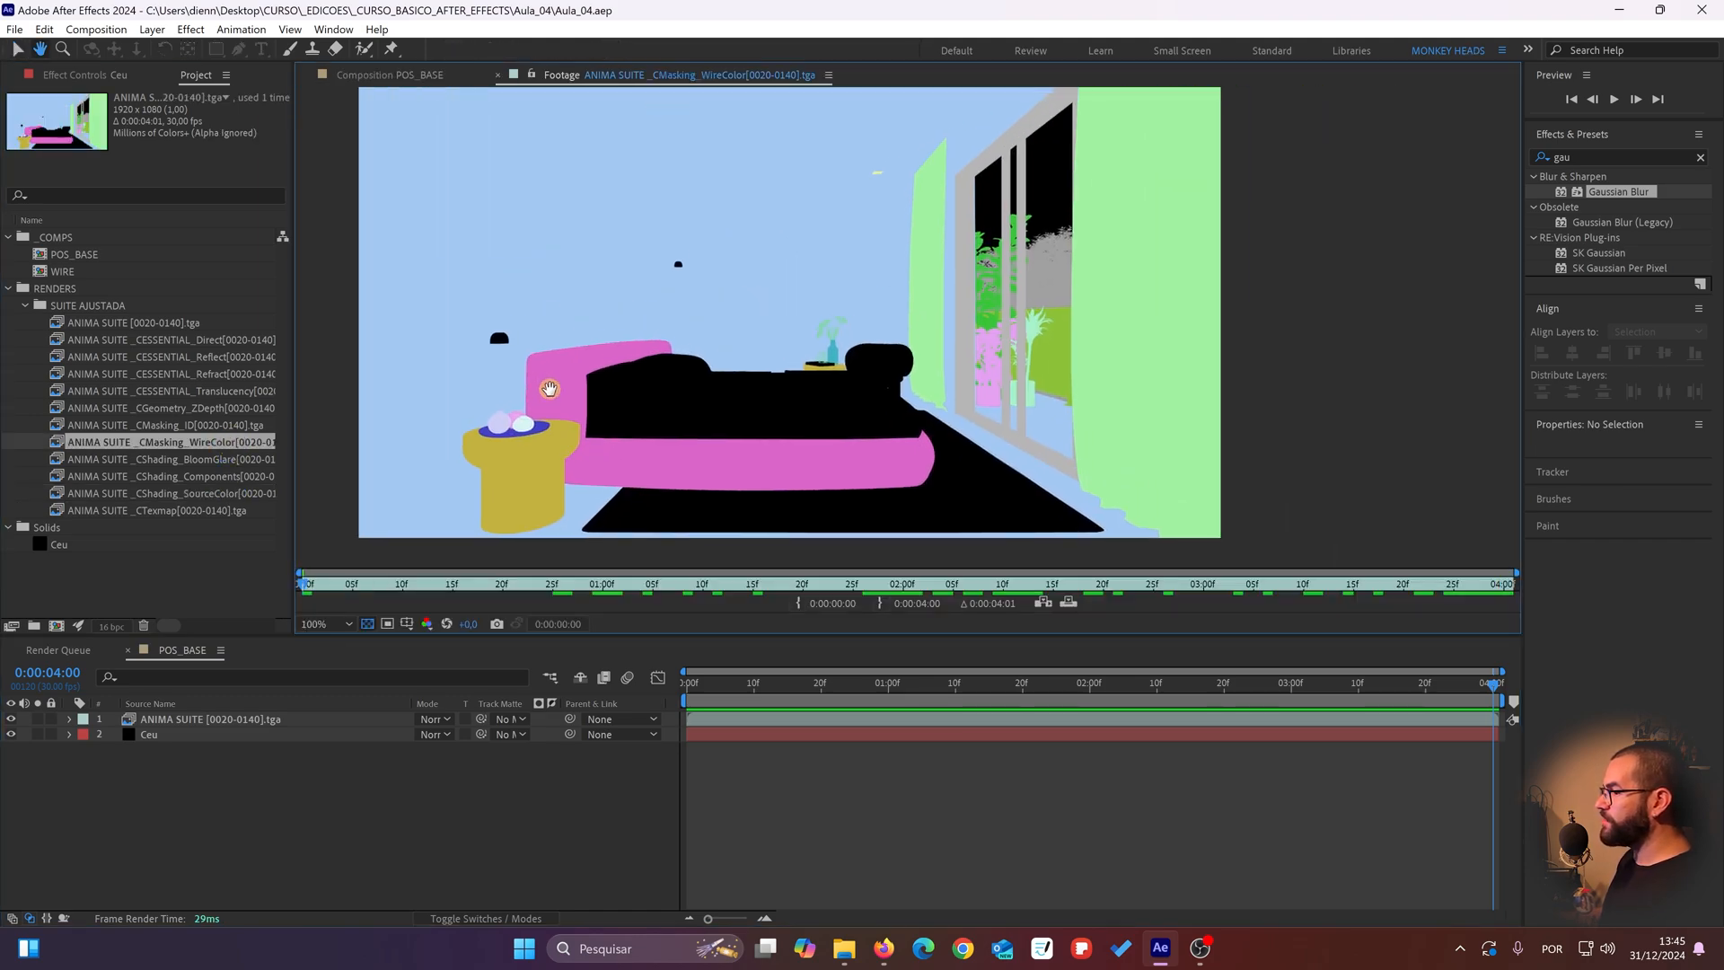
Step: Compare the CMasking_ID pass with the CMasking_WireColor pass by viewing them alternately
{"action": "double_click", "coordinate": [154, 425]}
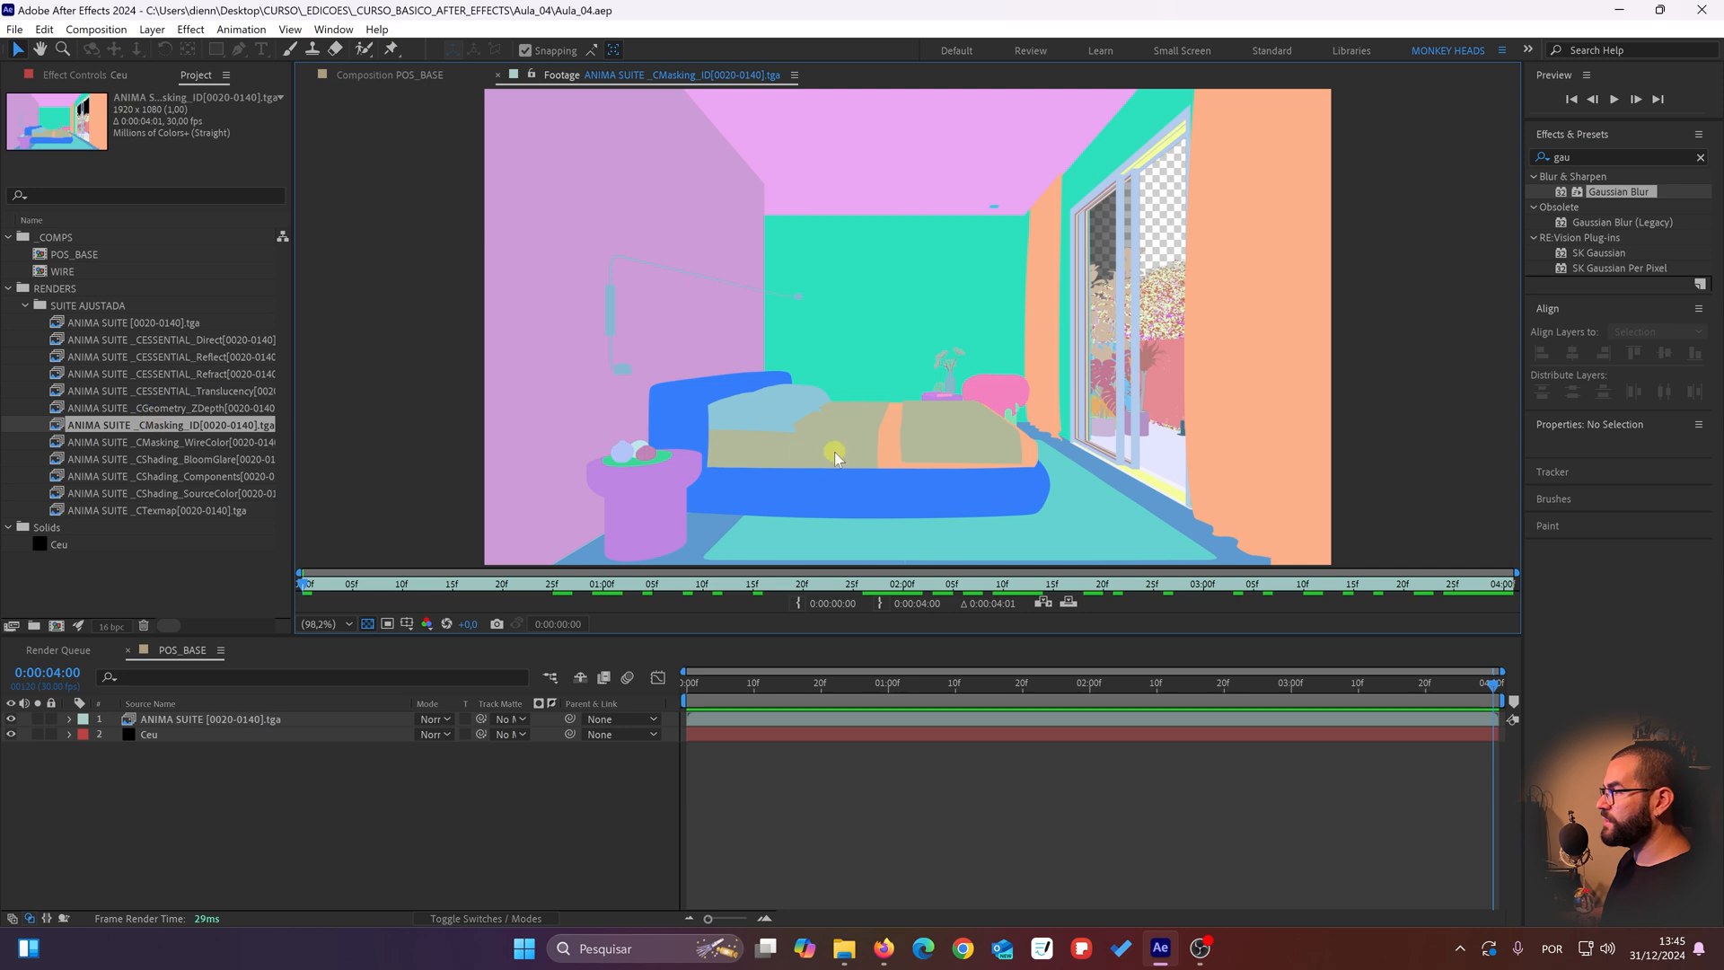
{"action": "left_click_drag", "start_coordinate": [834, 458], "coordinate": [690, 425]}
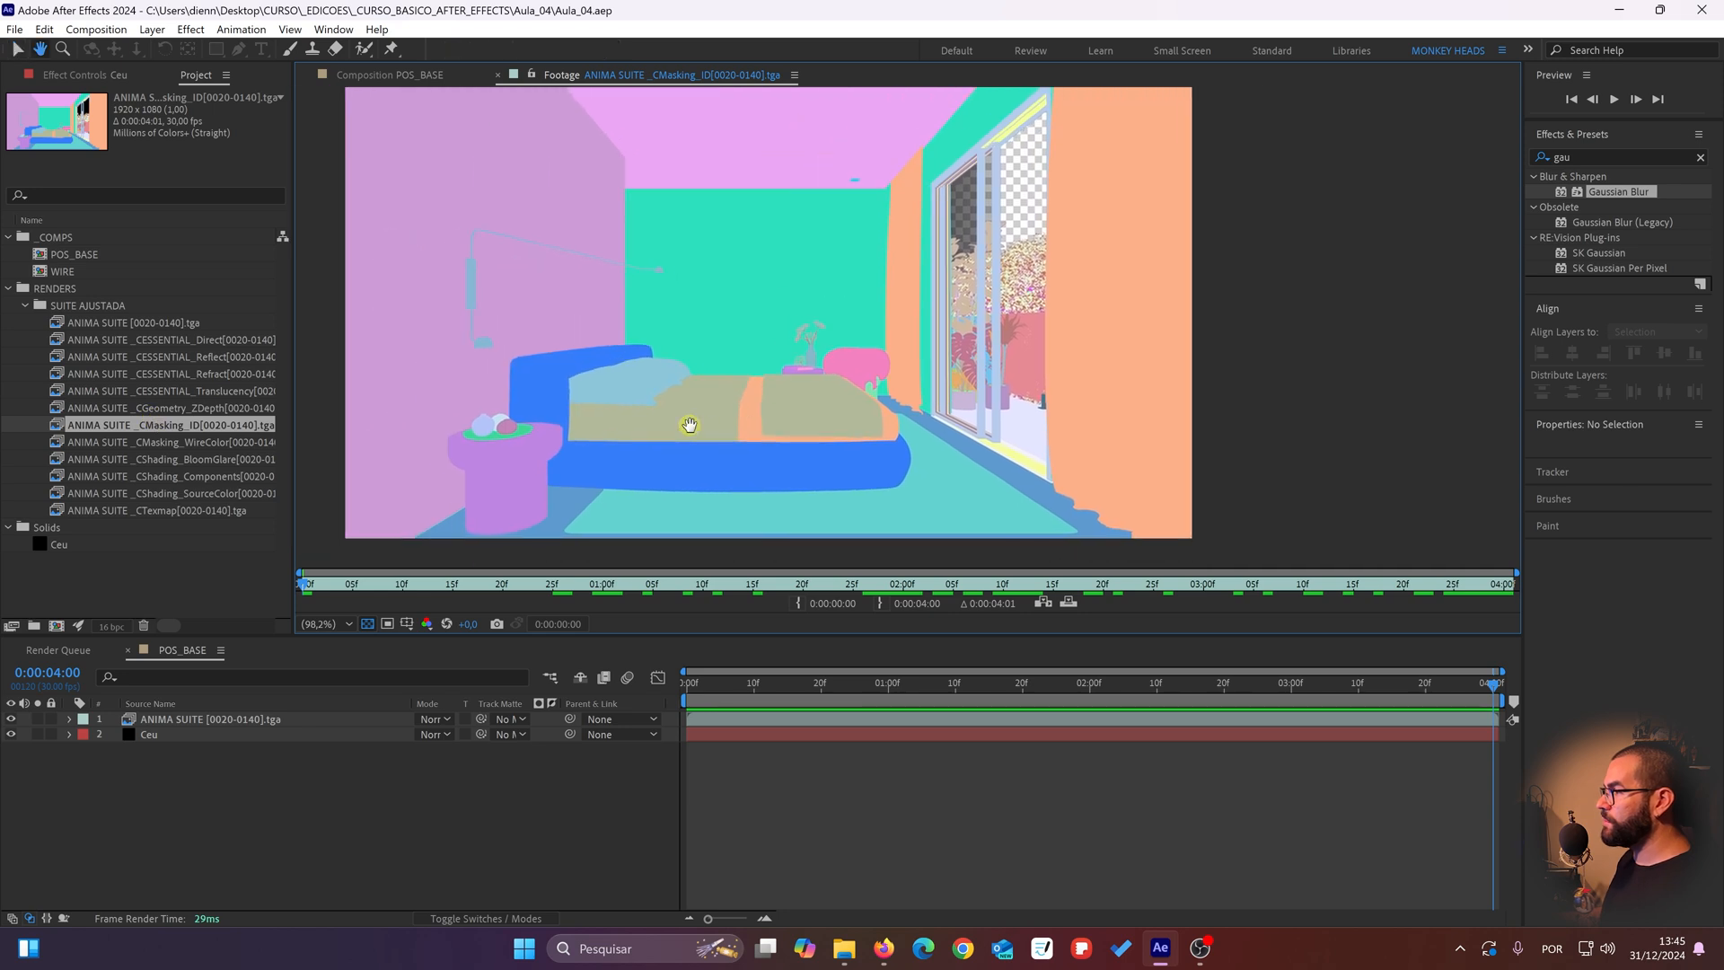
{"action": "double_click", "coordinate": [180, 441]}
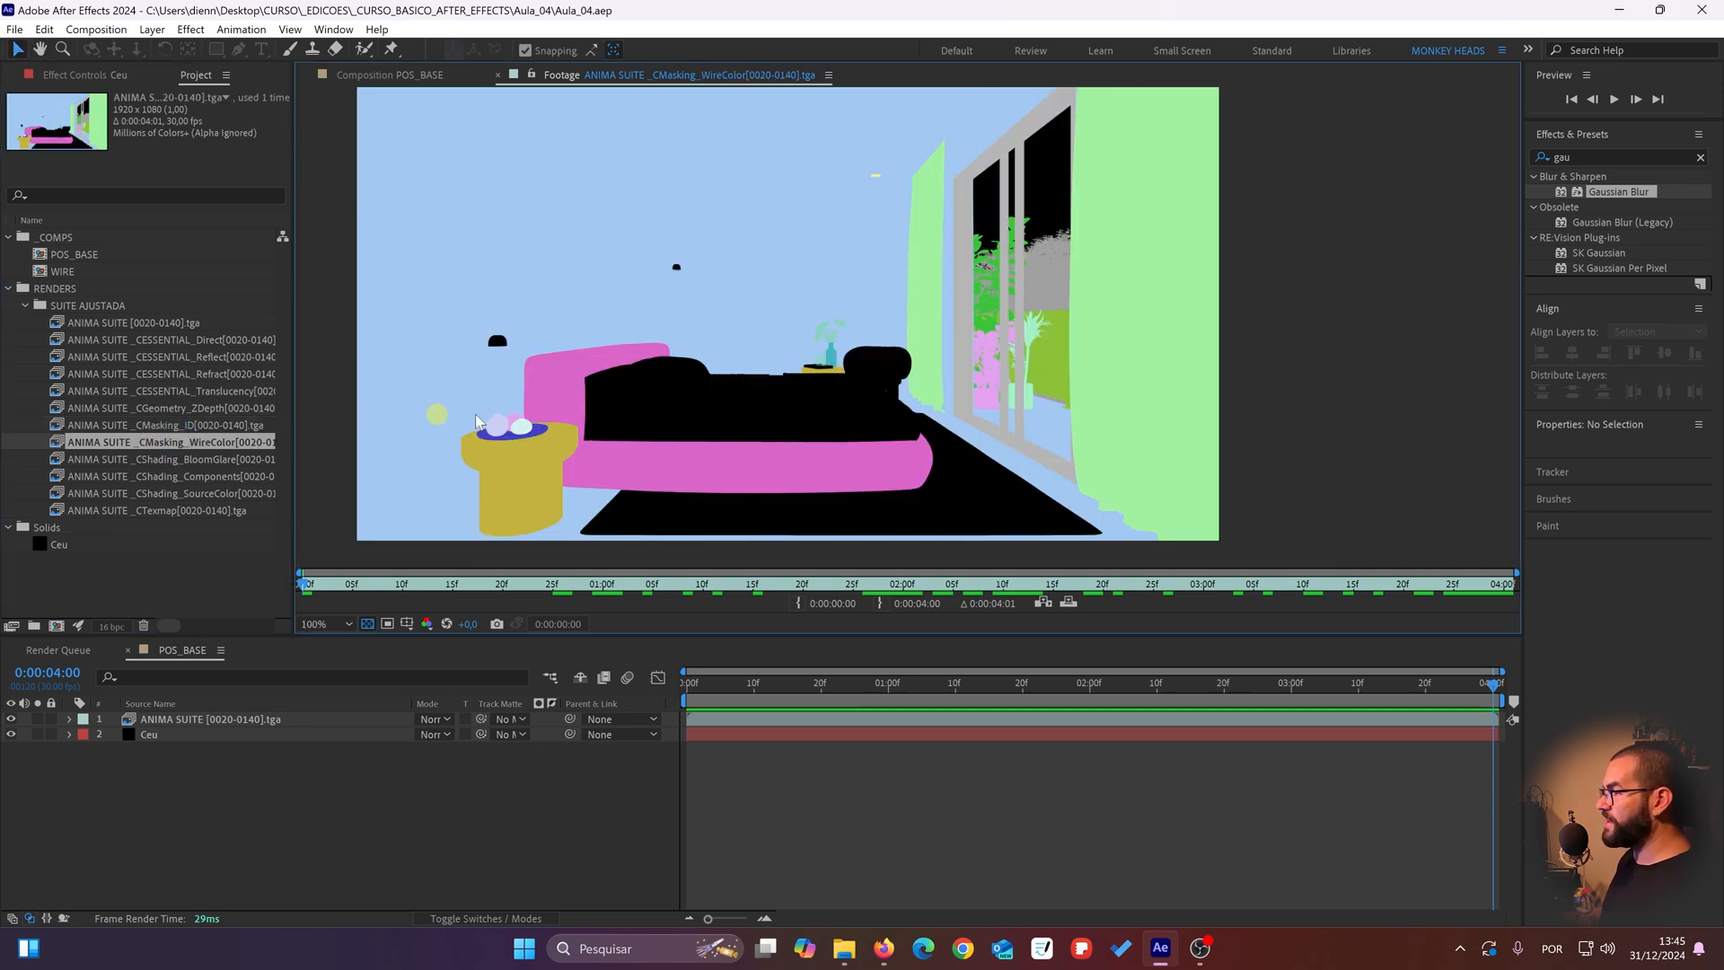
{"action": "double_click", "coordinate": [239, 427]}
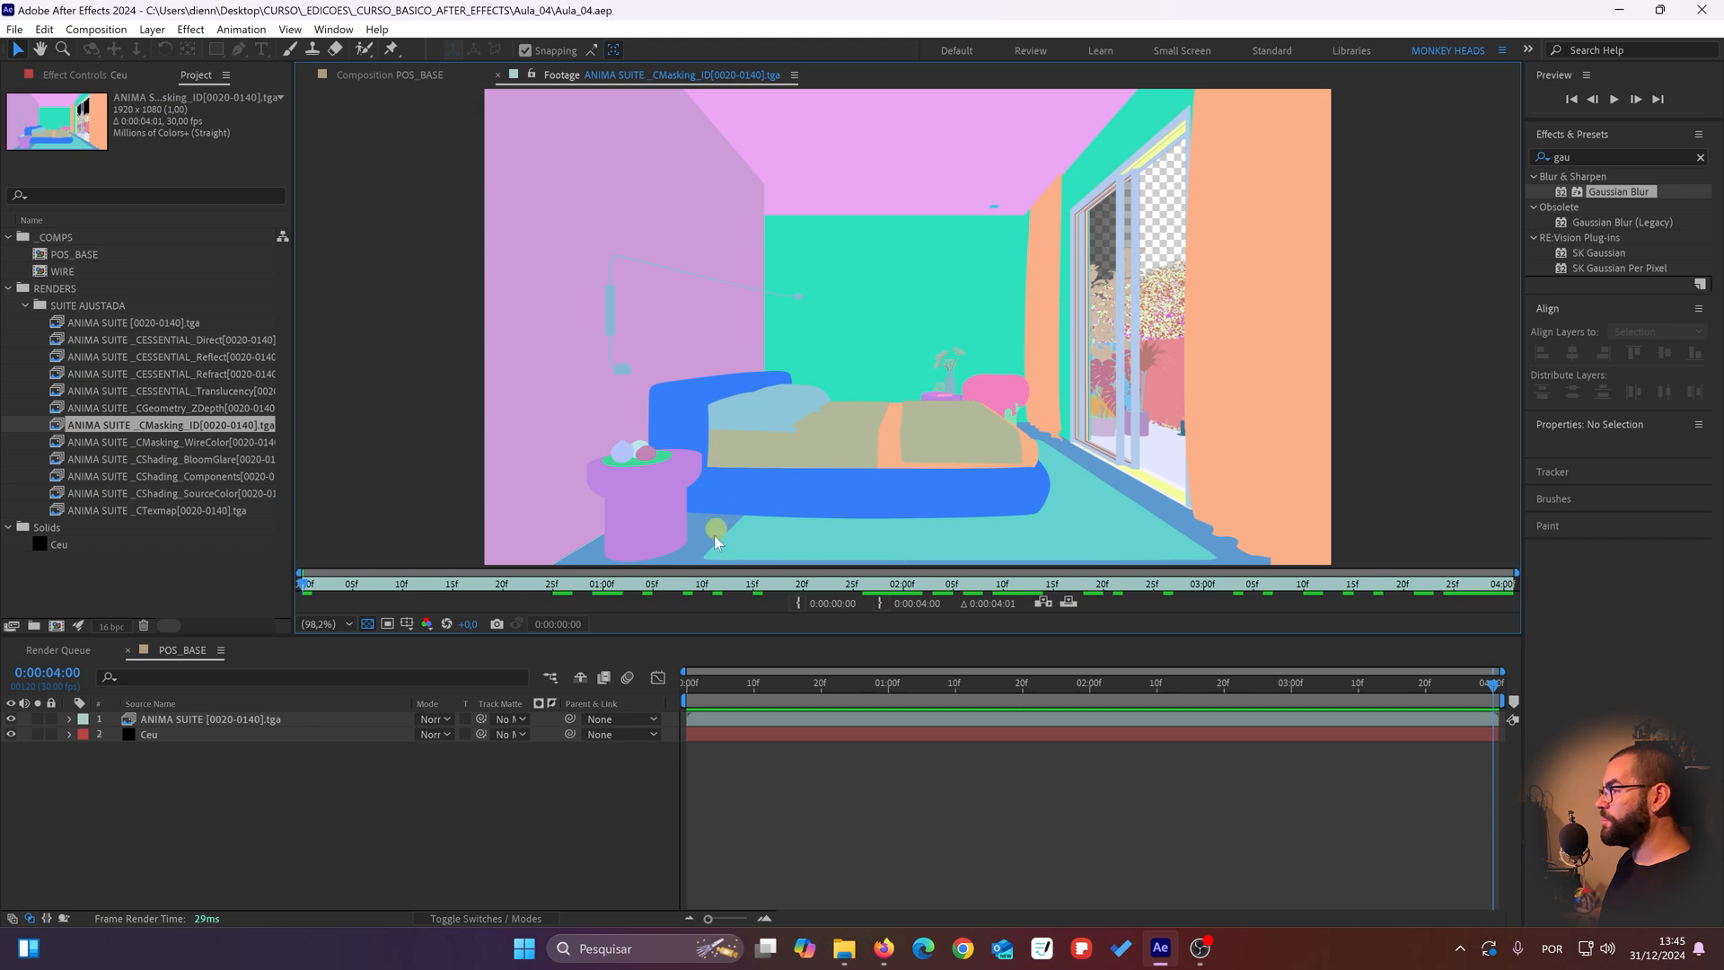
{"action": "double_click", "coordinate": [191, 444]}
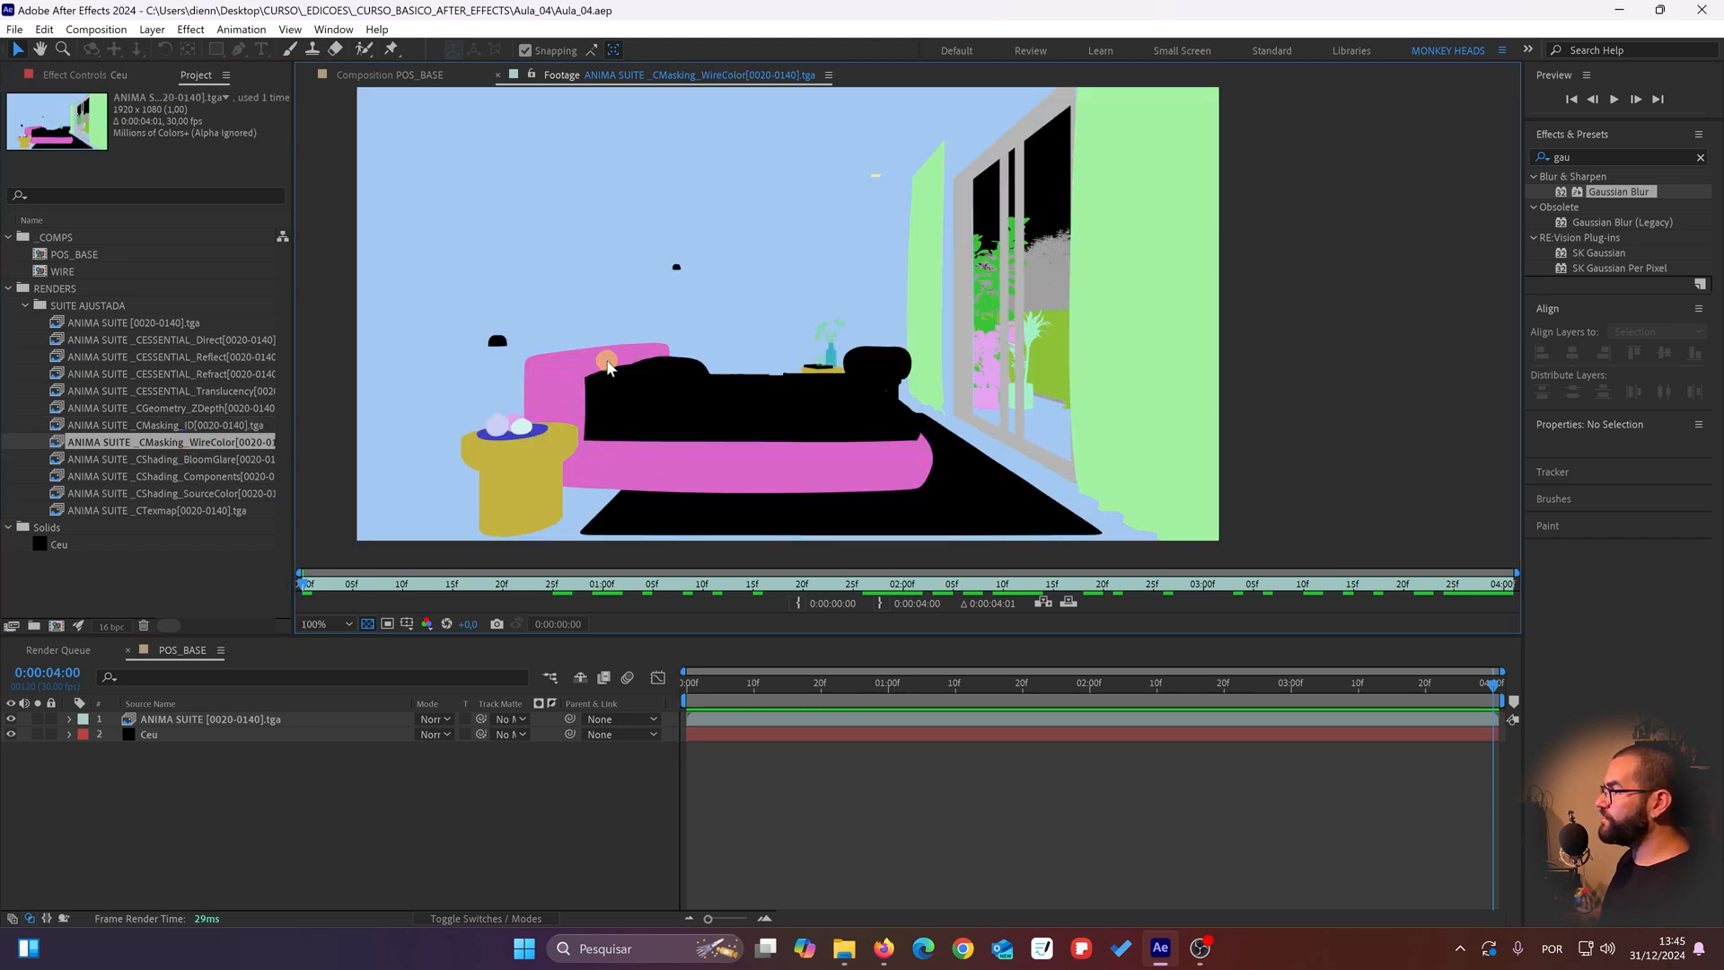
Step: Examine the bedside table, its ornaments and the bed up close in the CMasking_WireColor pass
{"action": "scroll", "coordinate": [532, 428], "scroll_direction": "up", "scroll_amount": 5}
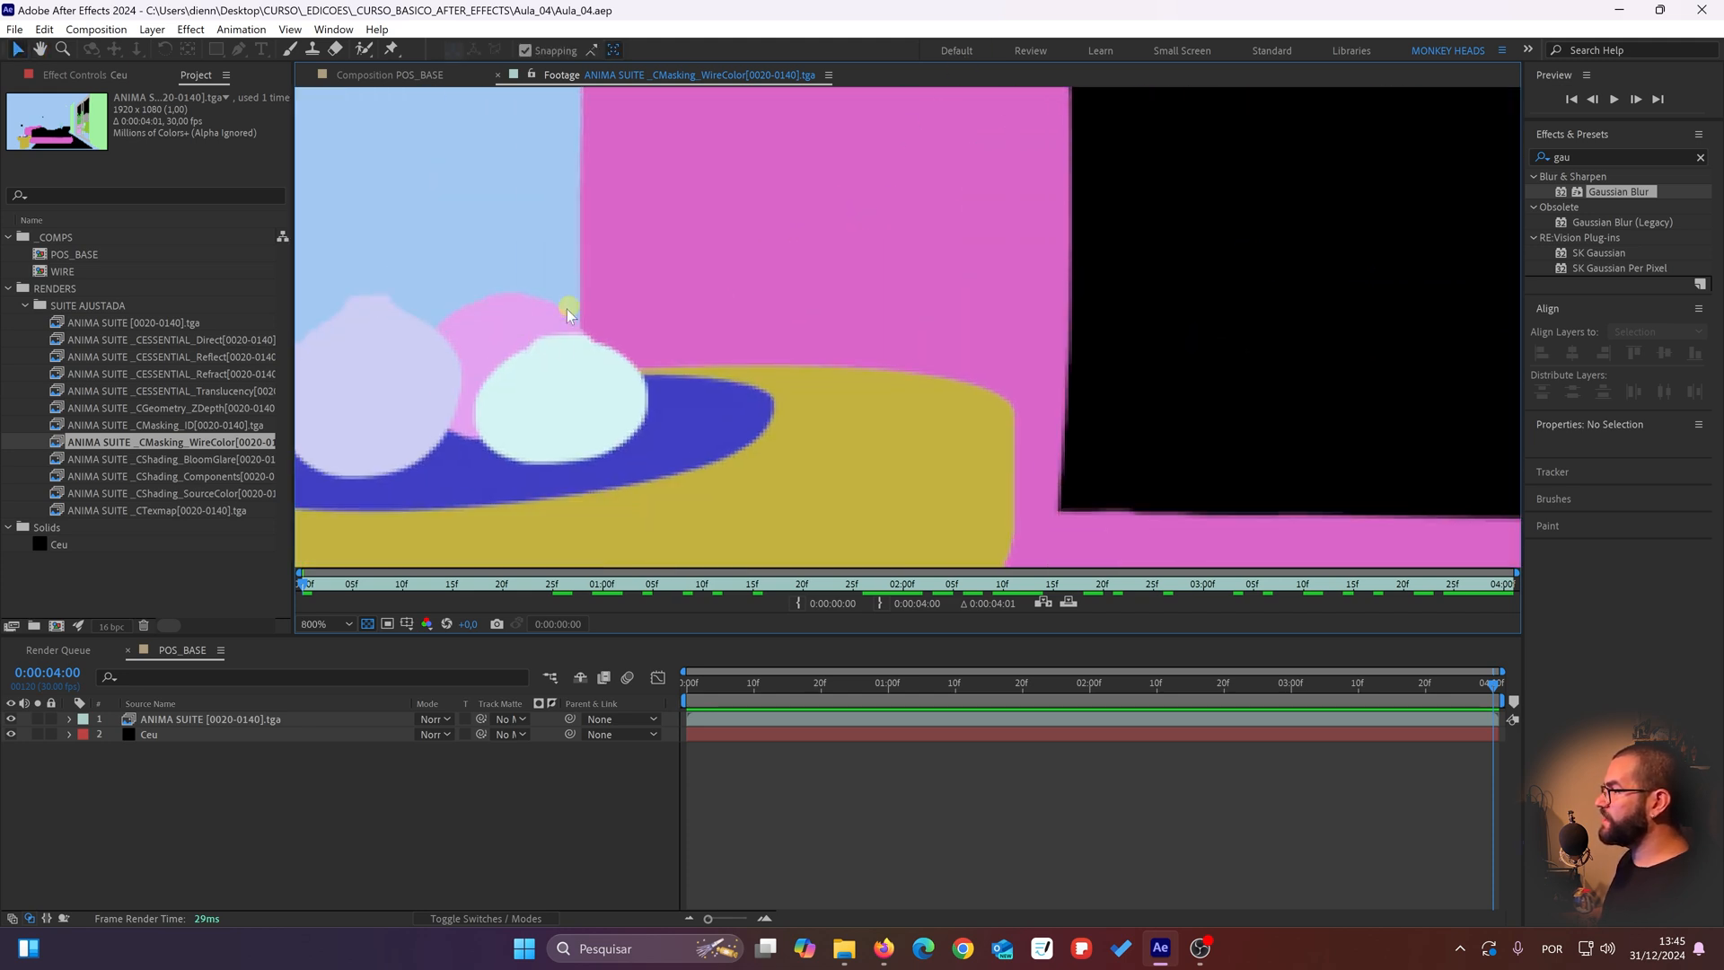
{"action": "scroll", "coordinate": [550, 339], "scroll_direction": "down", "scroll_amount": 2}
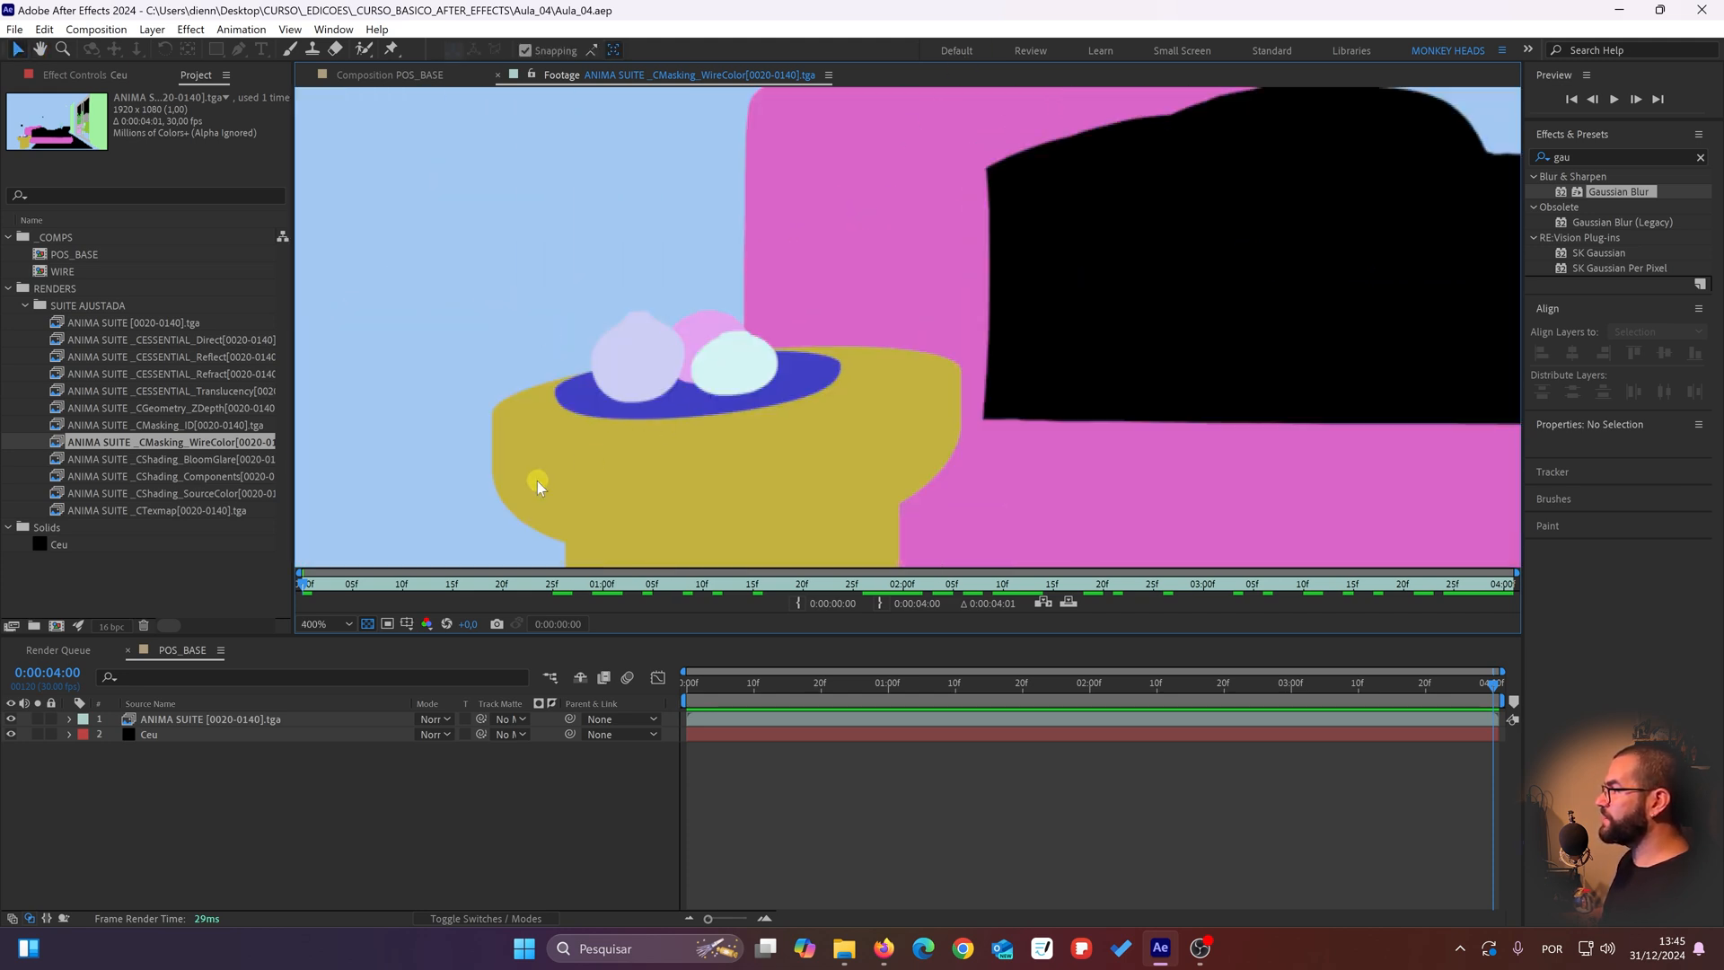
{"action": "scroll", "coordinate": [544, 481], "scroll_direction": "down", "scroll_amount": 1}
{"action": "left_click_drag", "start_coordinate": [893, 359], "coordinate": [602, 369]}
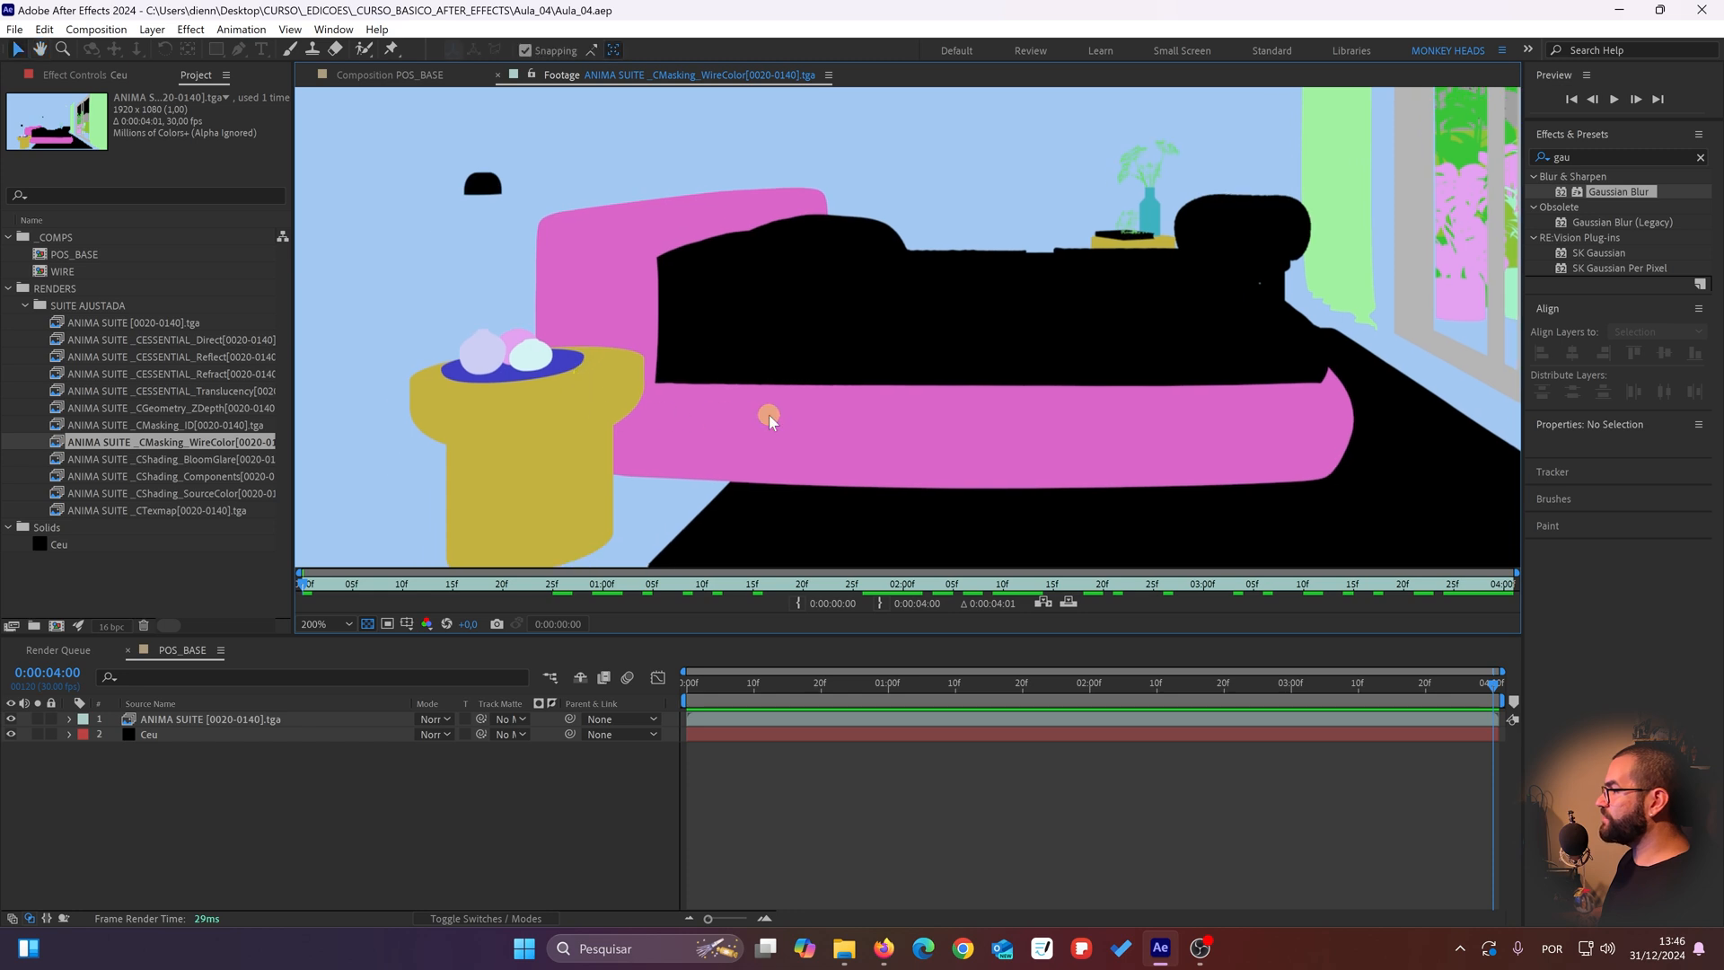
{"action": "left_click_drag", "start_coordinate": [1118, 229], "coordinate": [1081, 328]}
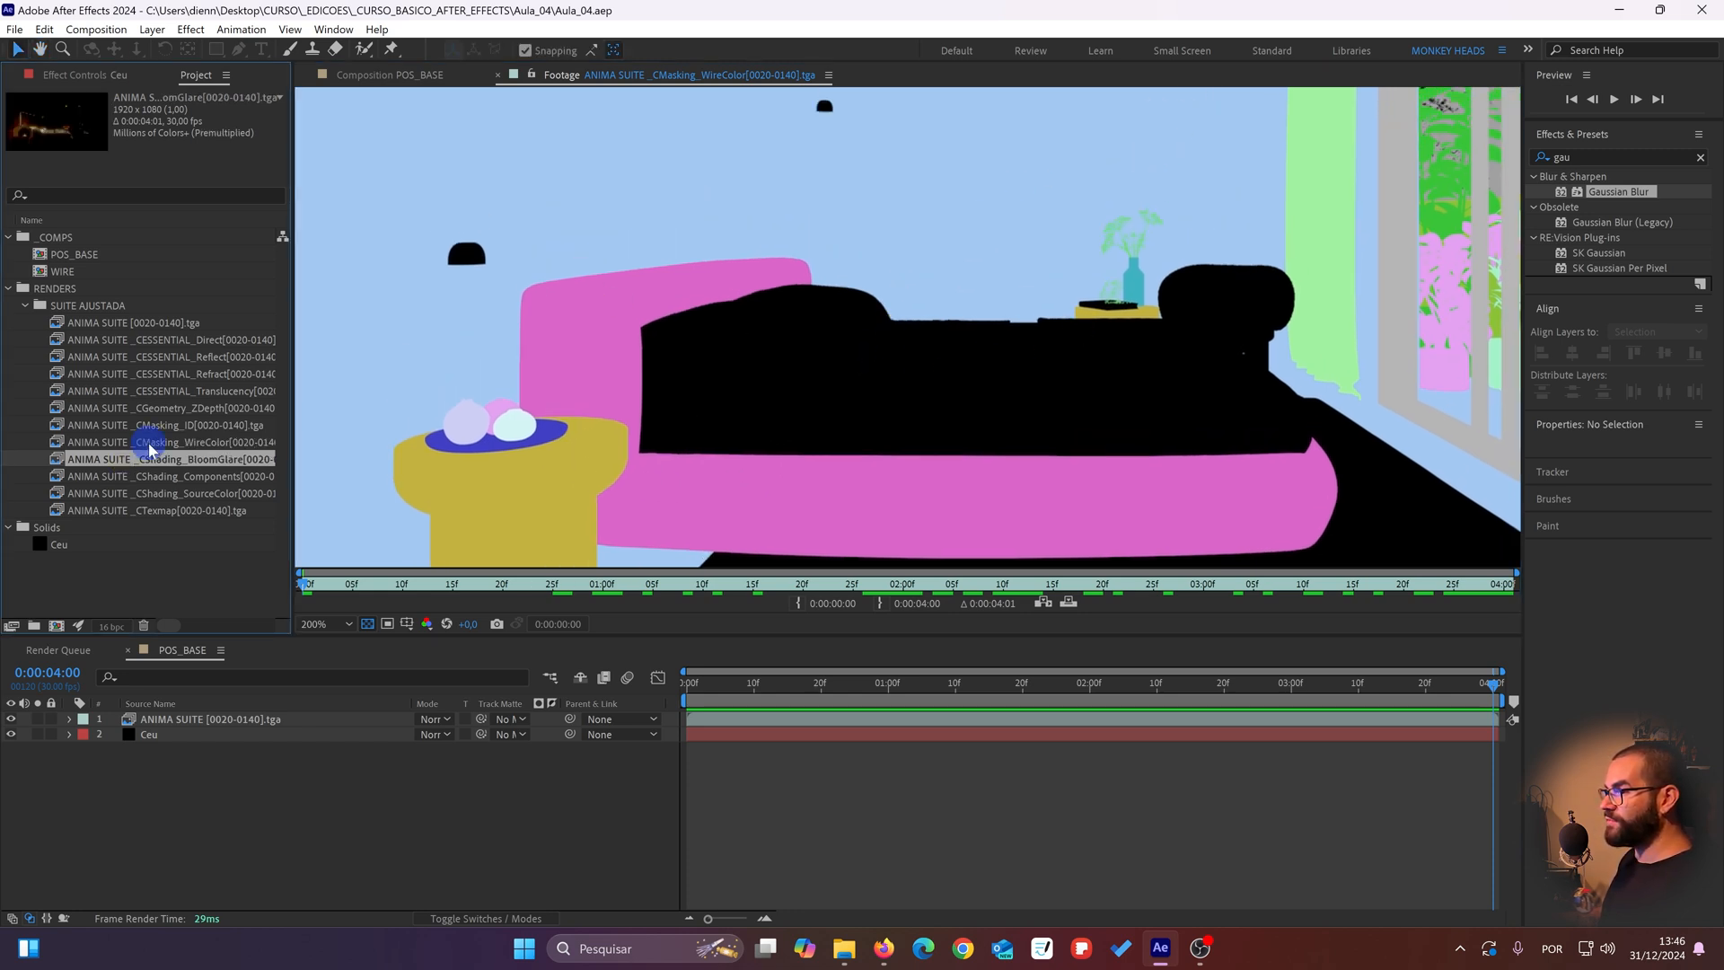
Step: Add the CMasking_WireColor pass as the soloed top layer of POS_BASE and apply the Linear Color Key effect to it
{"action": "left_click_drag", "start_coordinate": [126, 442], "coordinate": [147, 715]}
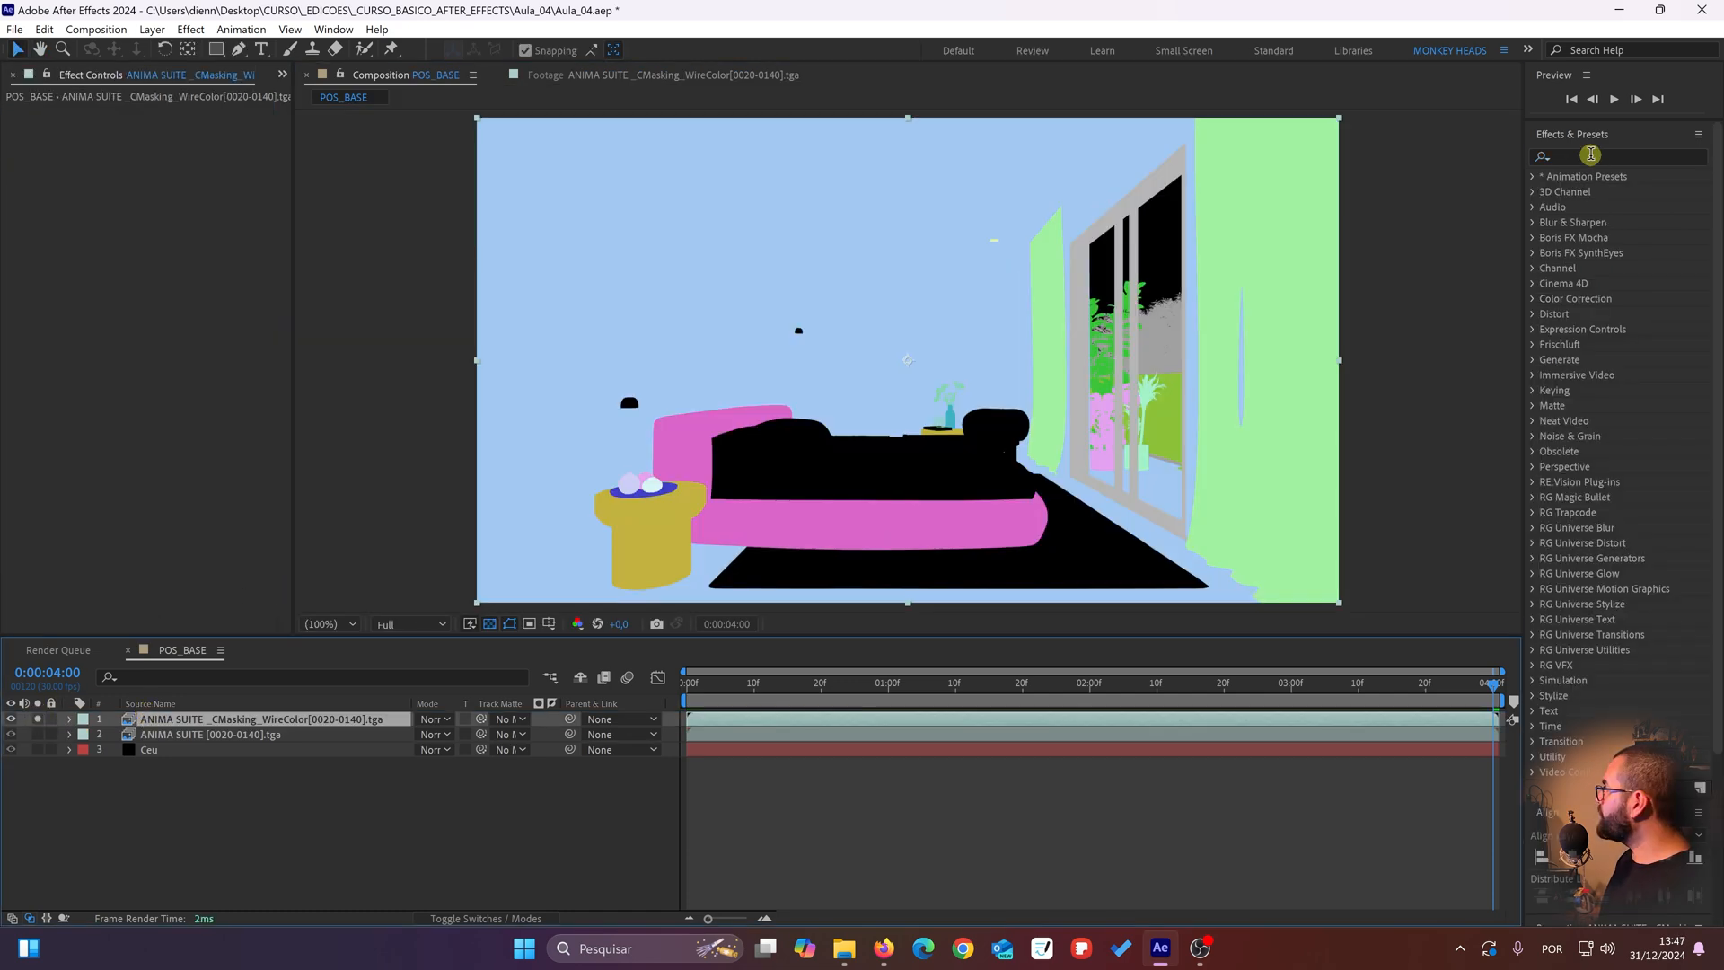
{"action": "left_click", "coordinate": [1591, 154]}
{"action": "type", "text": "linear"}
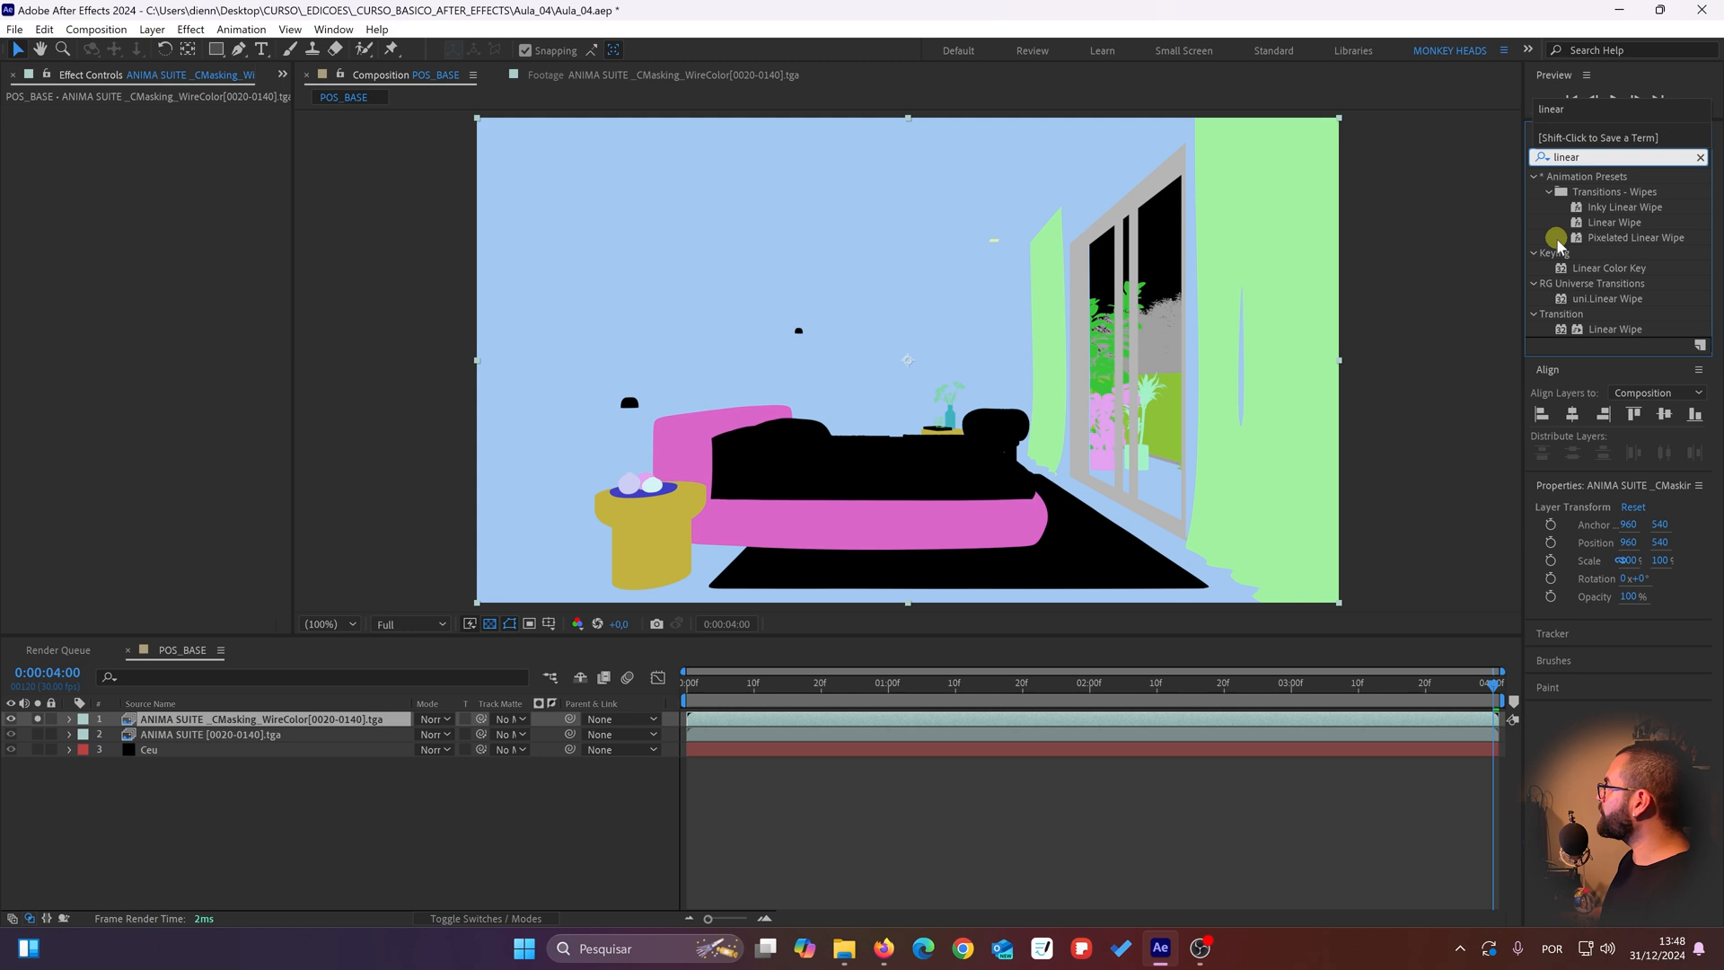
{"action": "double_click", "coordinate": [1609, 268]}
Step: Sample the headboard's pink as the Linear Color Key's key color and set Matching Softness to 1%
{"action": "scroll", "coordinate": [546, 460], "scroll_direction": "up", "scroll_amount": 4}
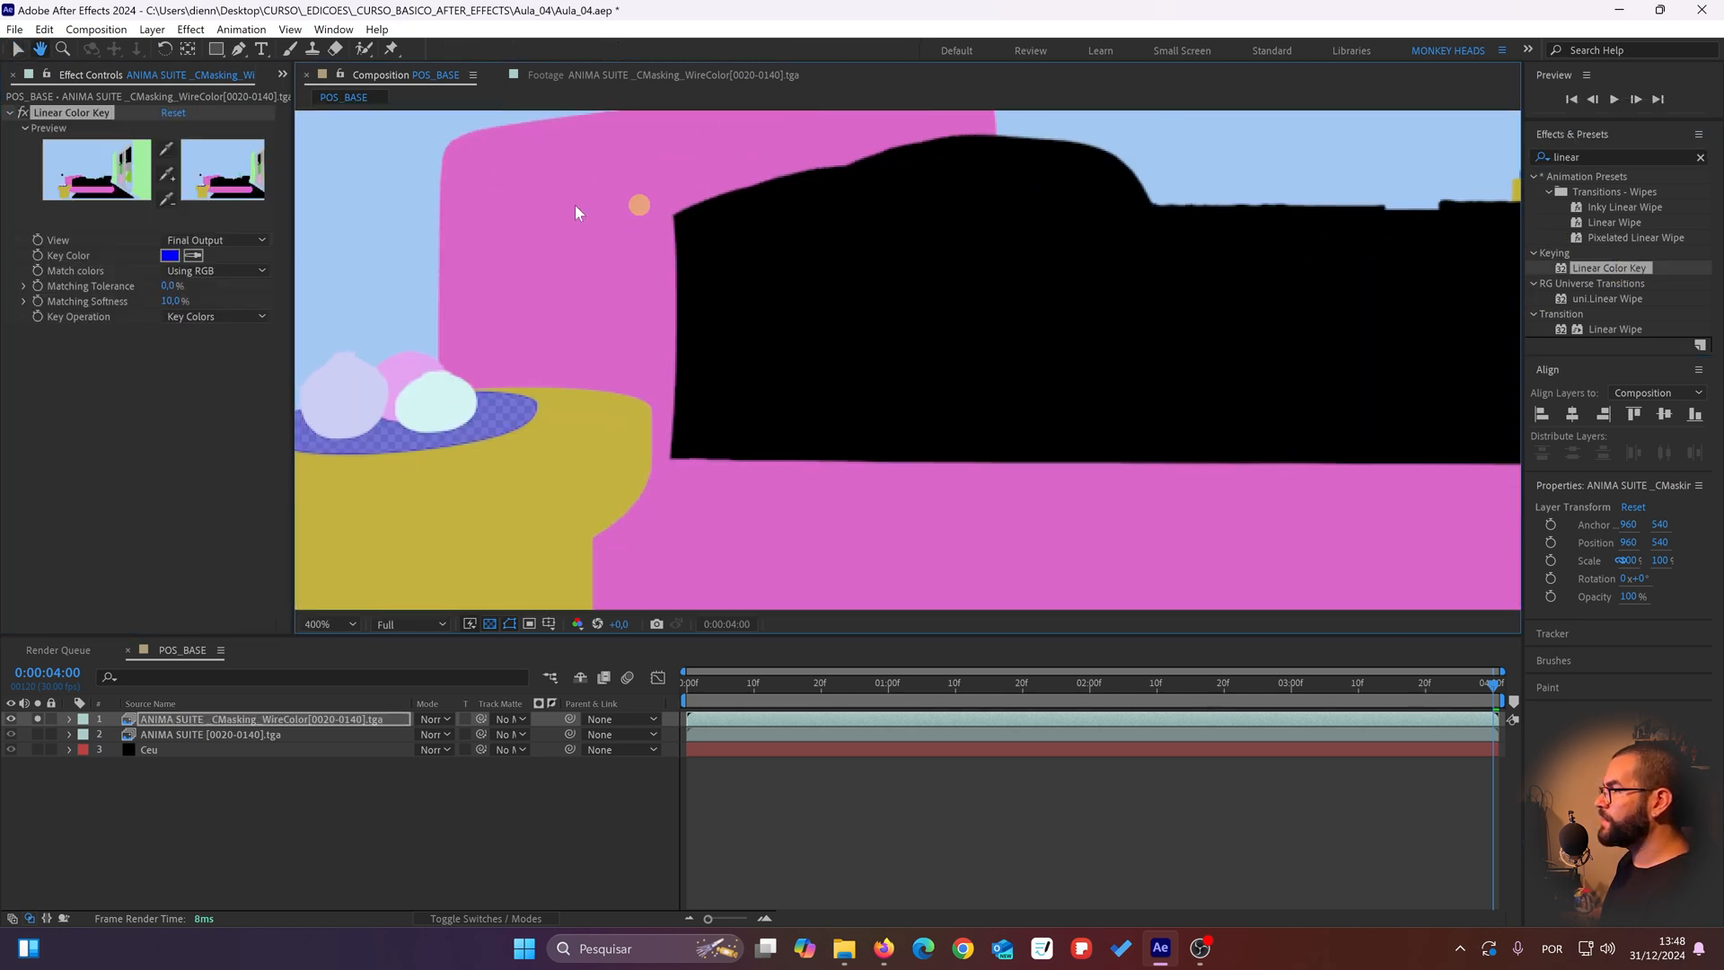
{"action": "left_click", "coordinate": [192, 255]}
{"action": "left_click", "coordinate": [558, 275]}
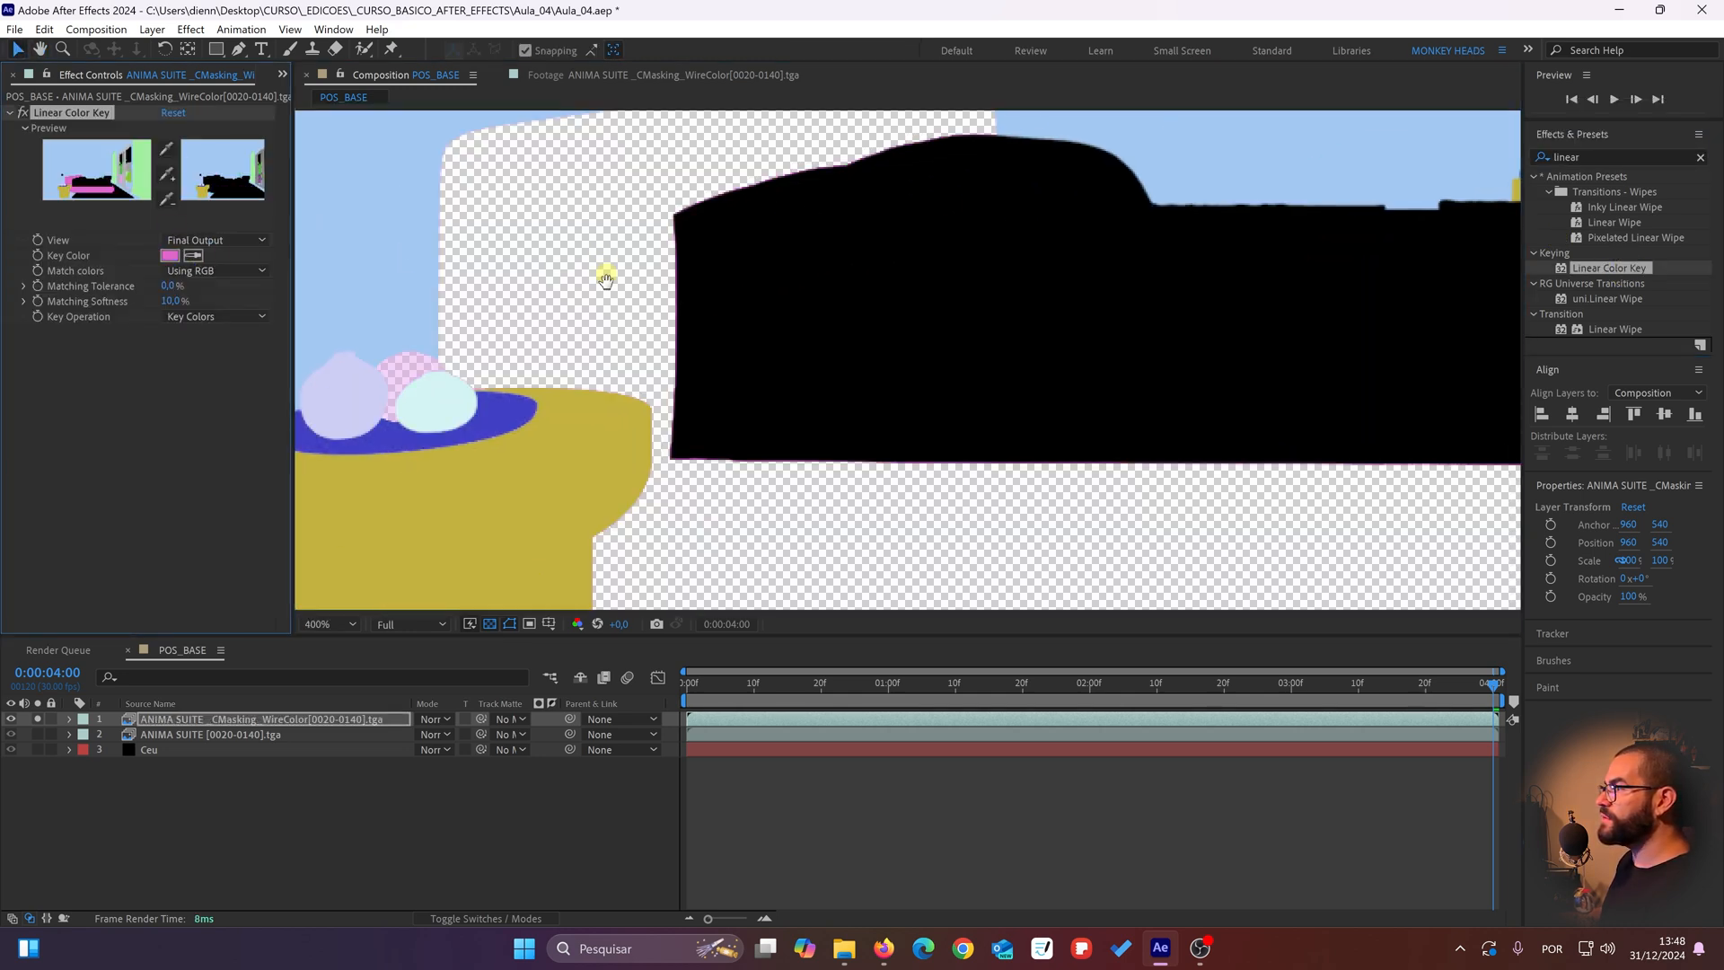
{"action": "left_click", "coordinate": [173, 300]}
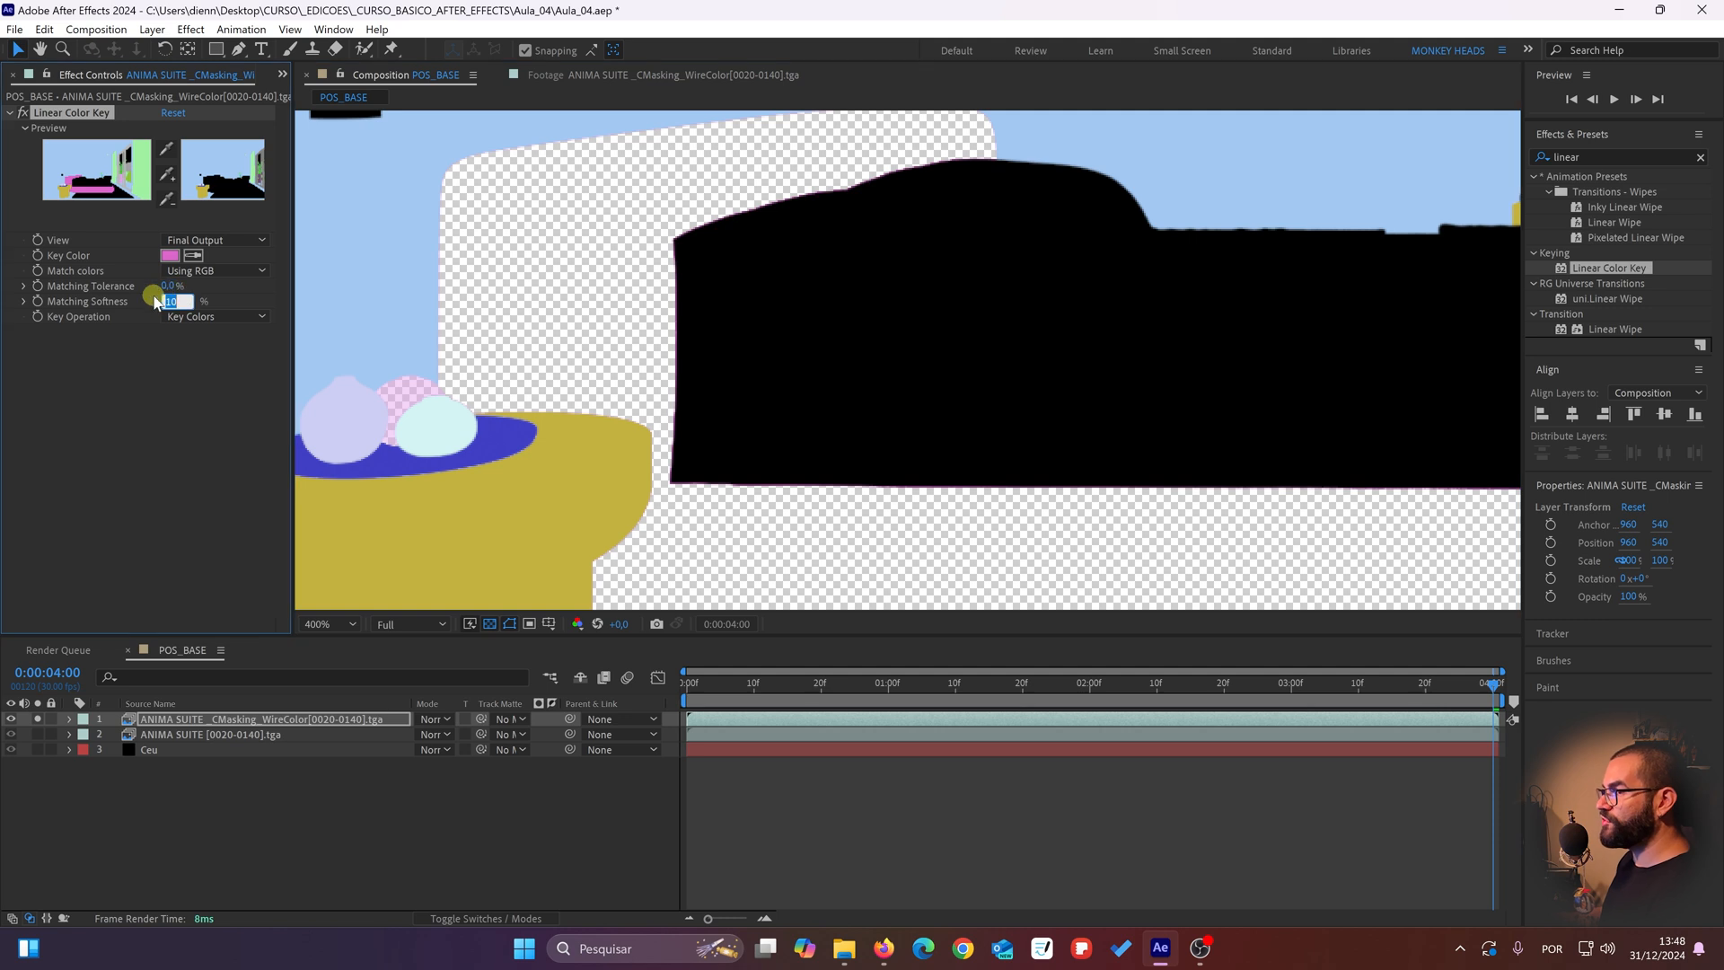
{"action": "type", "text": "0"}
{"action": "key", "text": "Return"}
{"action": "left_click_drag", "start_coordinate": [593, 300], "coordinate": [604, 416]}
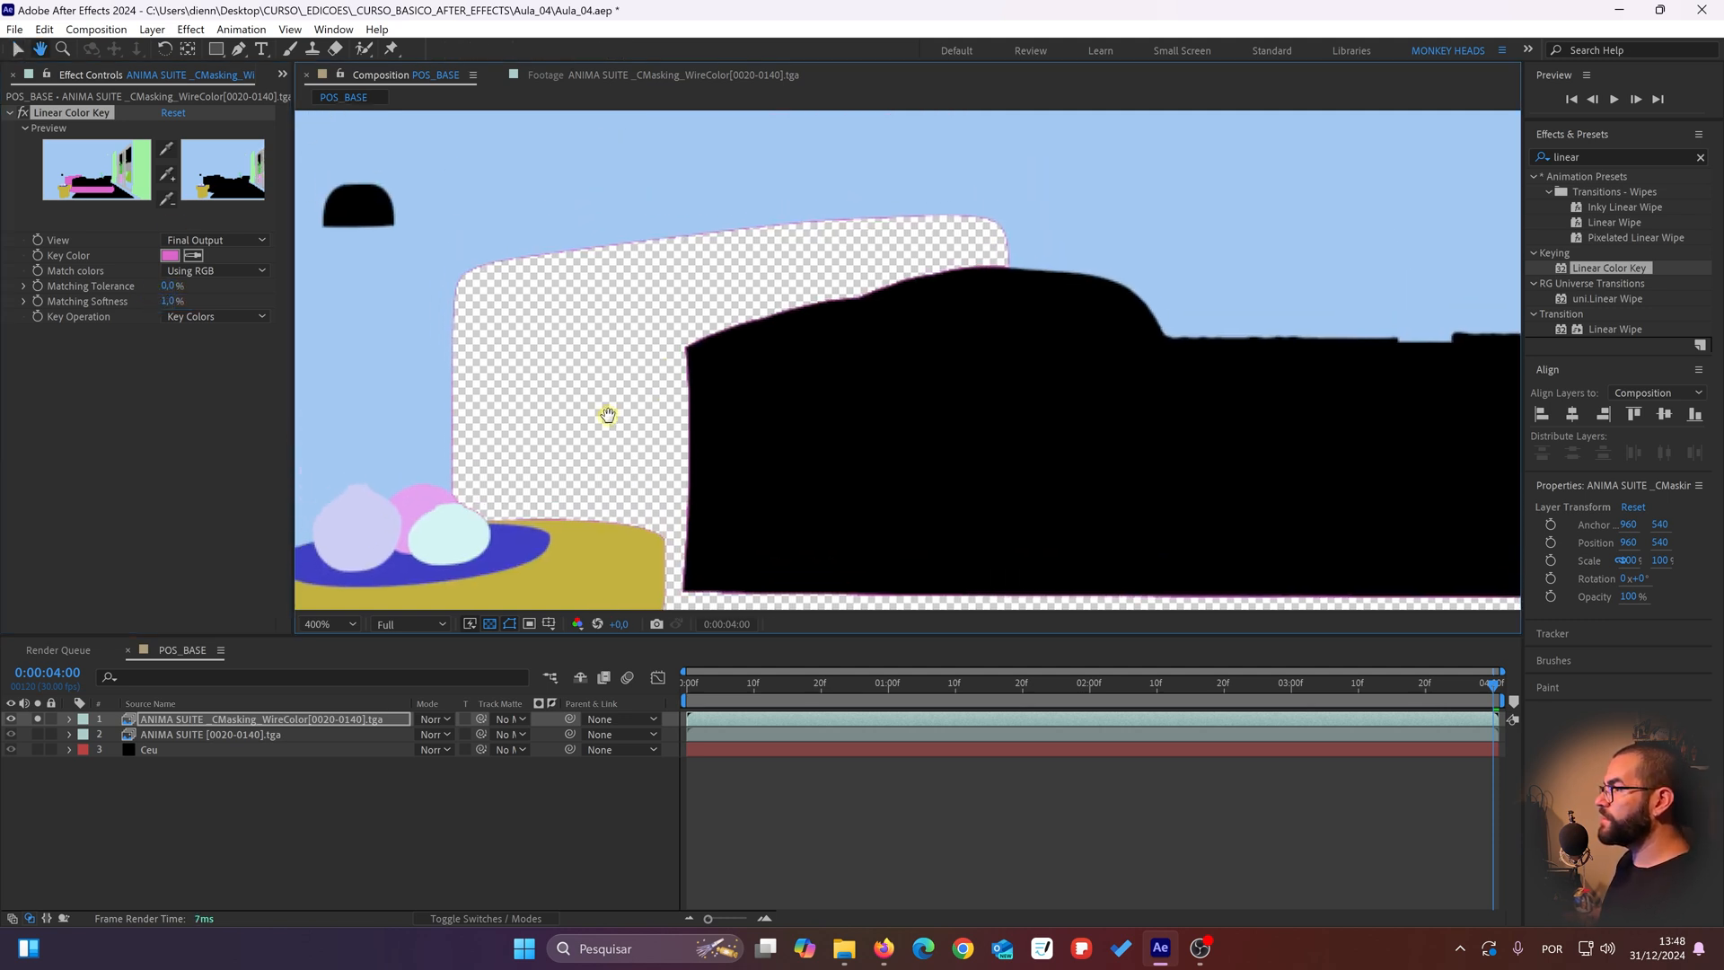
Step: Set the Linear Color Key's Matching Softness to 2% to reduce the pink fringe around the keyed bed
{"action": "scroll", "coordinate": [764, 351], "scroll_direction": "up", "scroll_amount": 1}
{"action": "left_click_drag", "start_coordinate": [778, 352], "coordinate": [809, 284]}
{"action": "scroll", "coordinate": [589, 314], "scroll_direction": "up", "scroll_amount": 1}
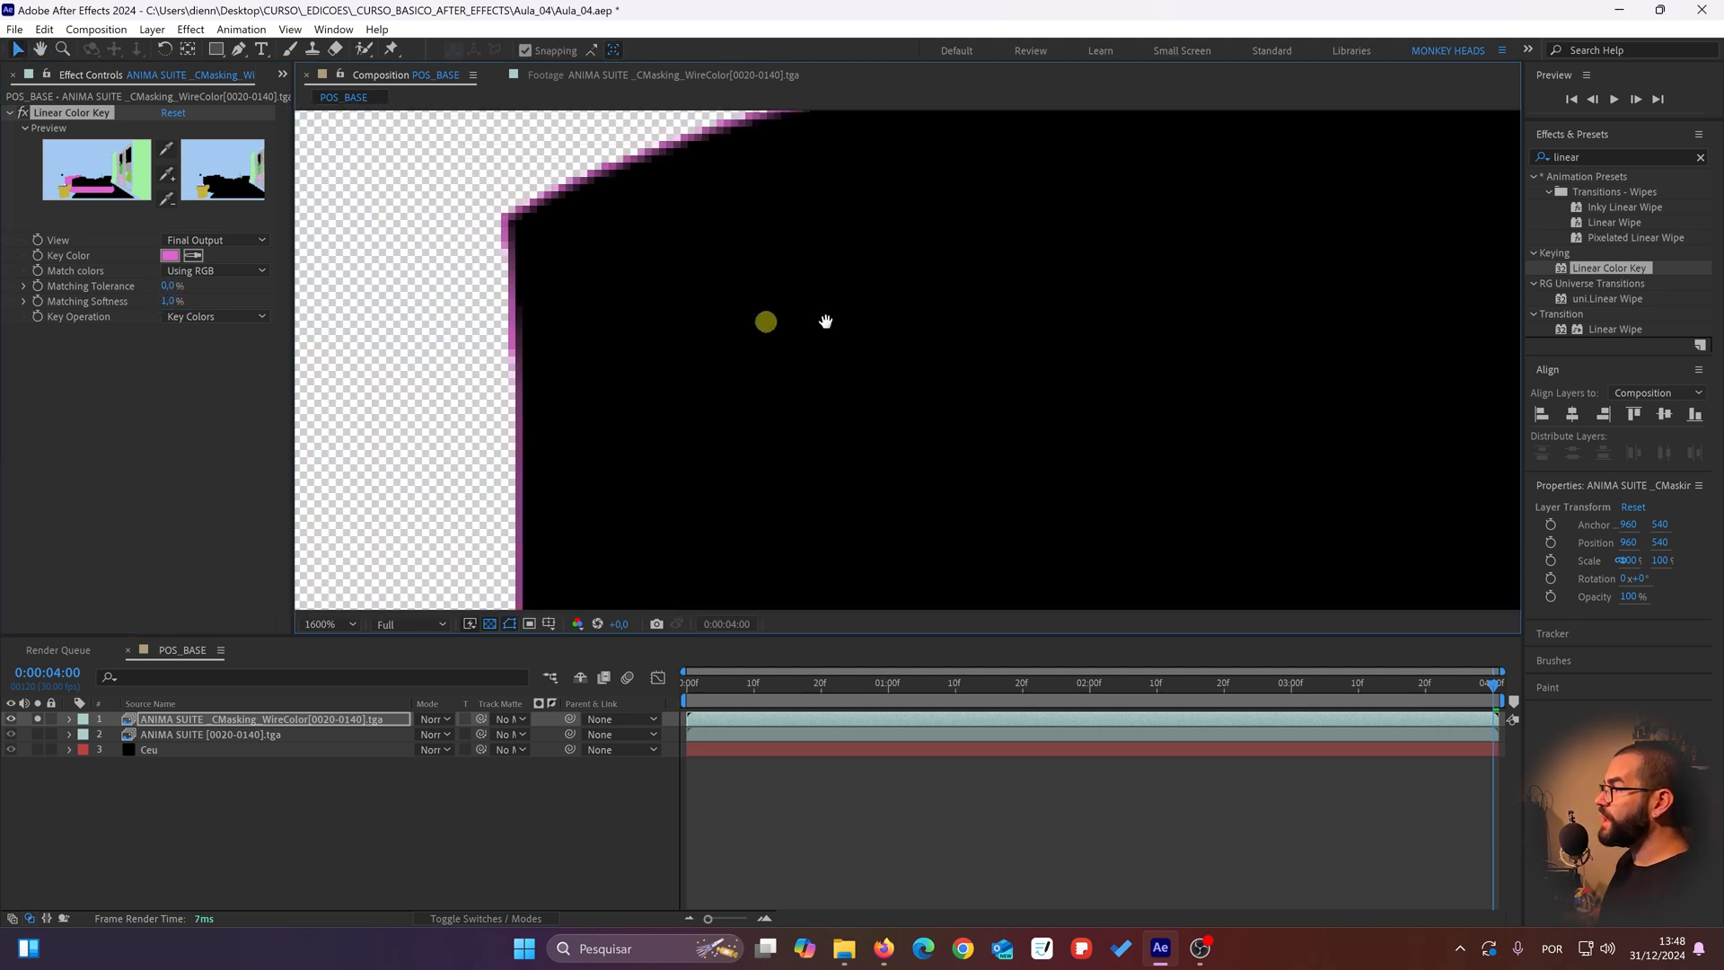
{"action": "scroll", "coordinate": [650, 286], "scroll_direction": "down", "scroll_amount": 1}
{"action": "left_click_drag", "start_coordinate": [619, 277], "coordinate": [580, 286]}
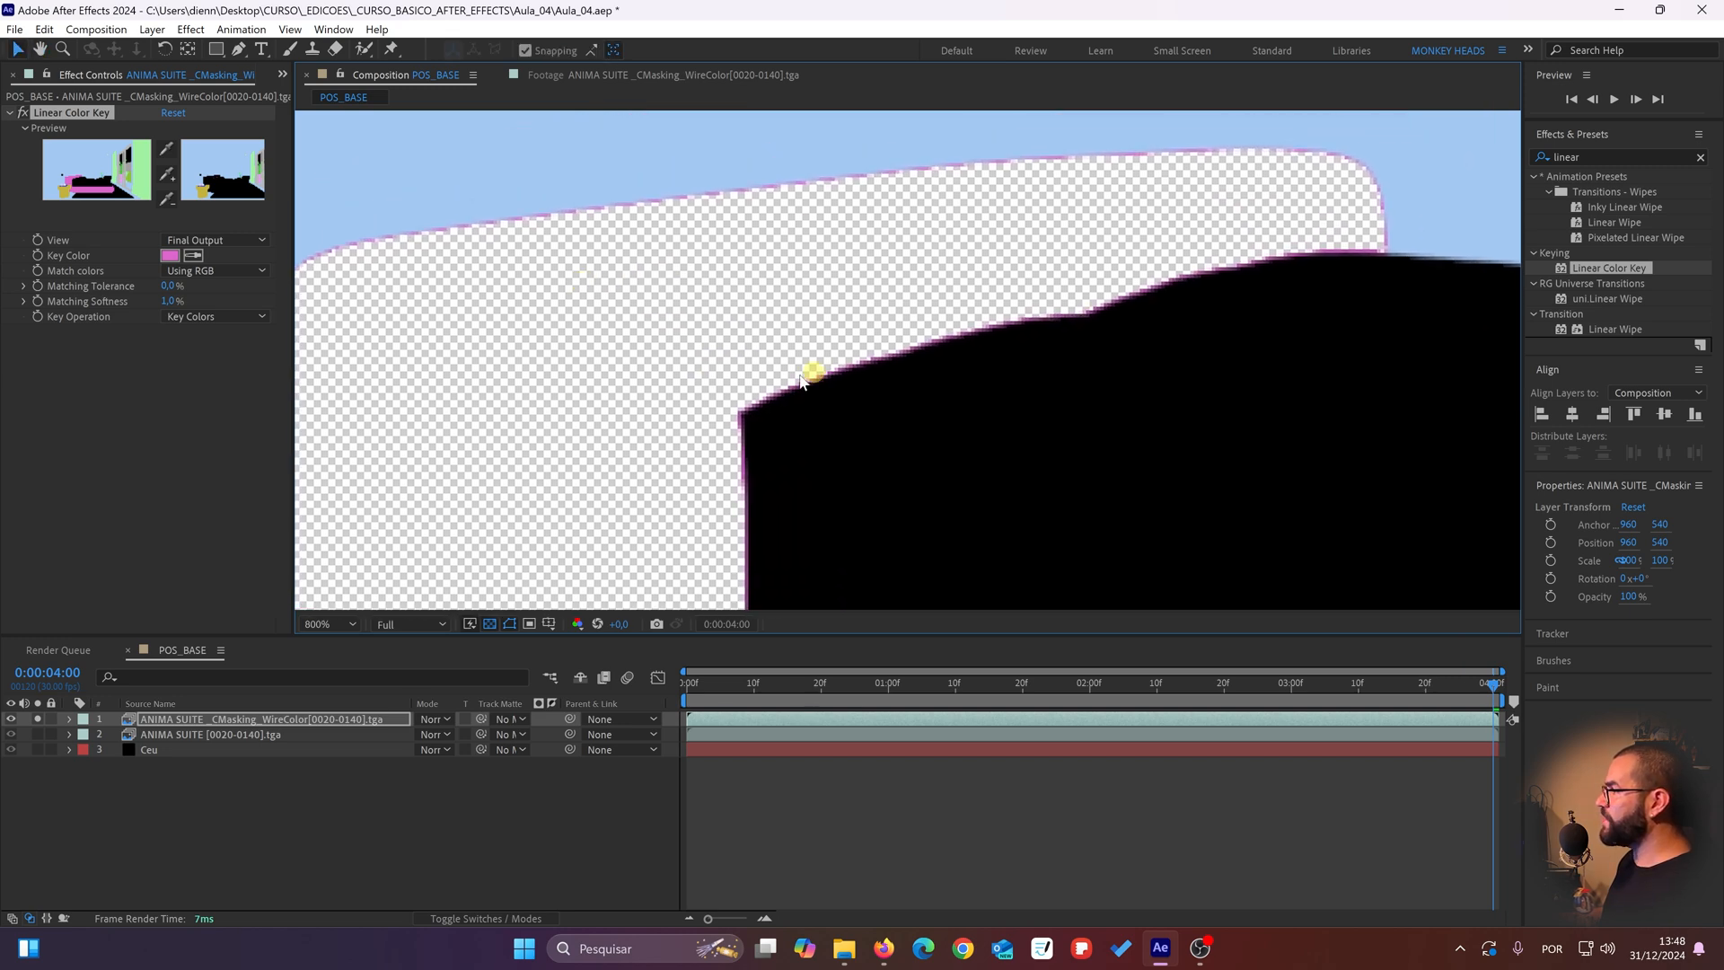
{"action": "left_click_drag", "start_coordinate": [734, 418], "coordinate": [750, 323]}
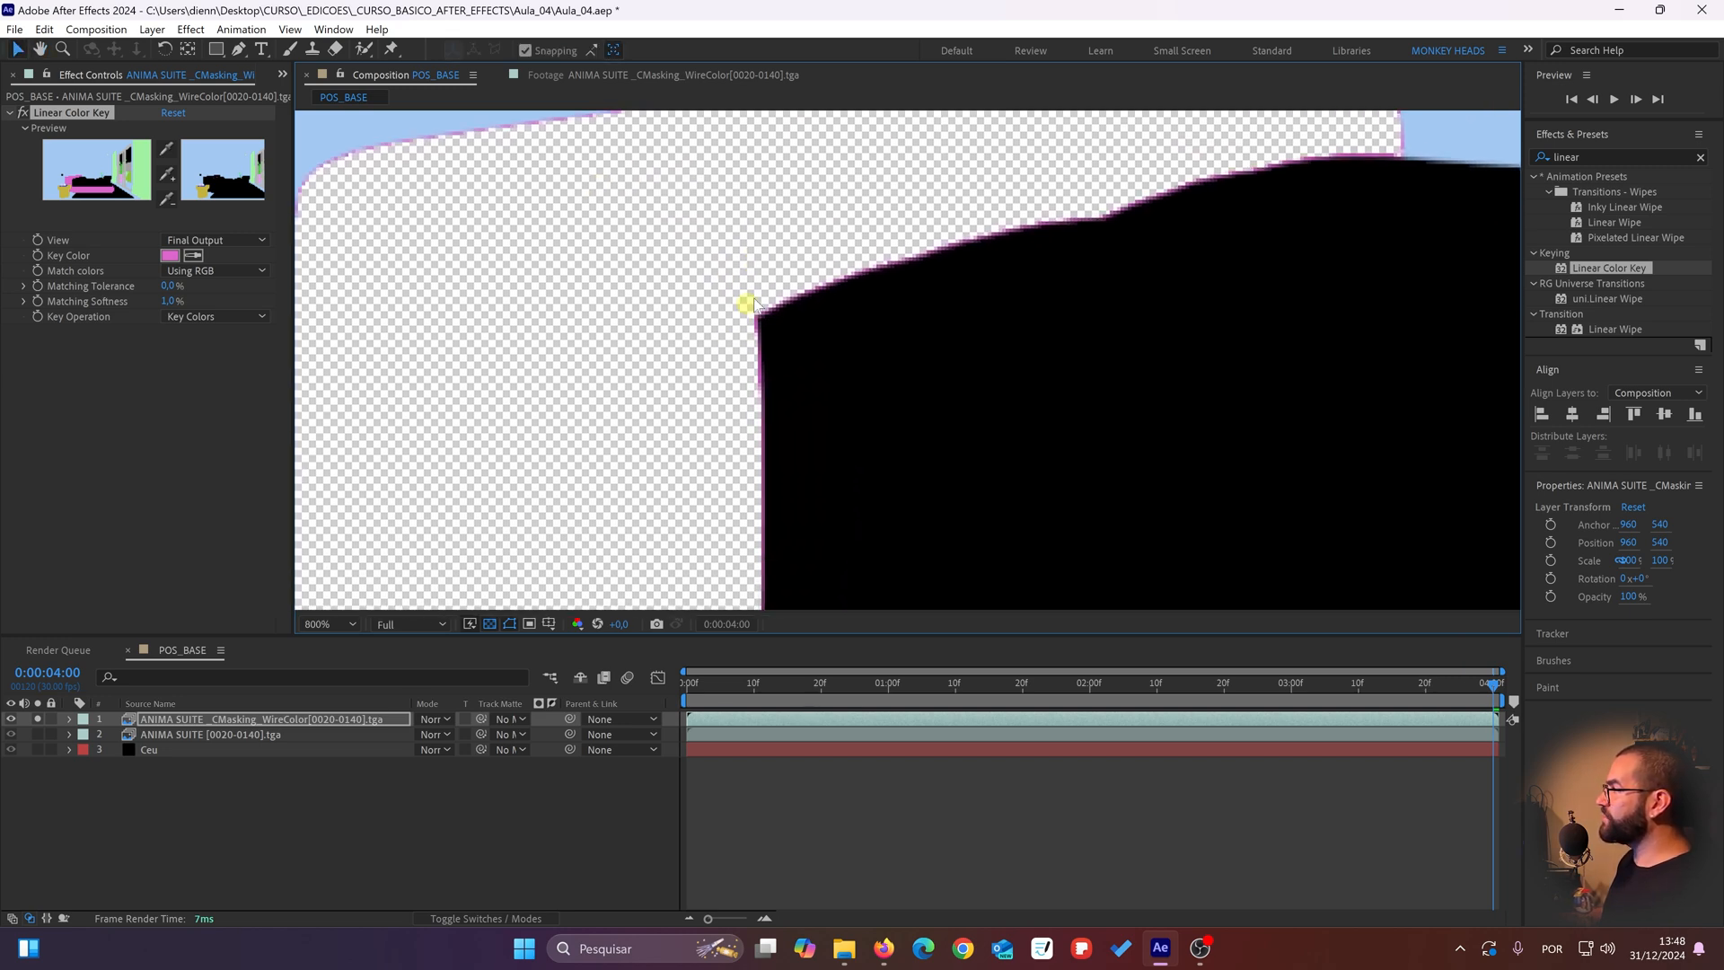
{"action": "left_click_drag", "start_coordinate": [1203, 182], "coordinate": [1085, 278]}
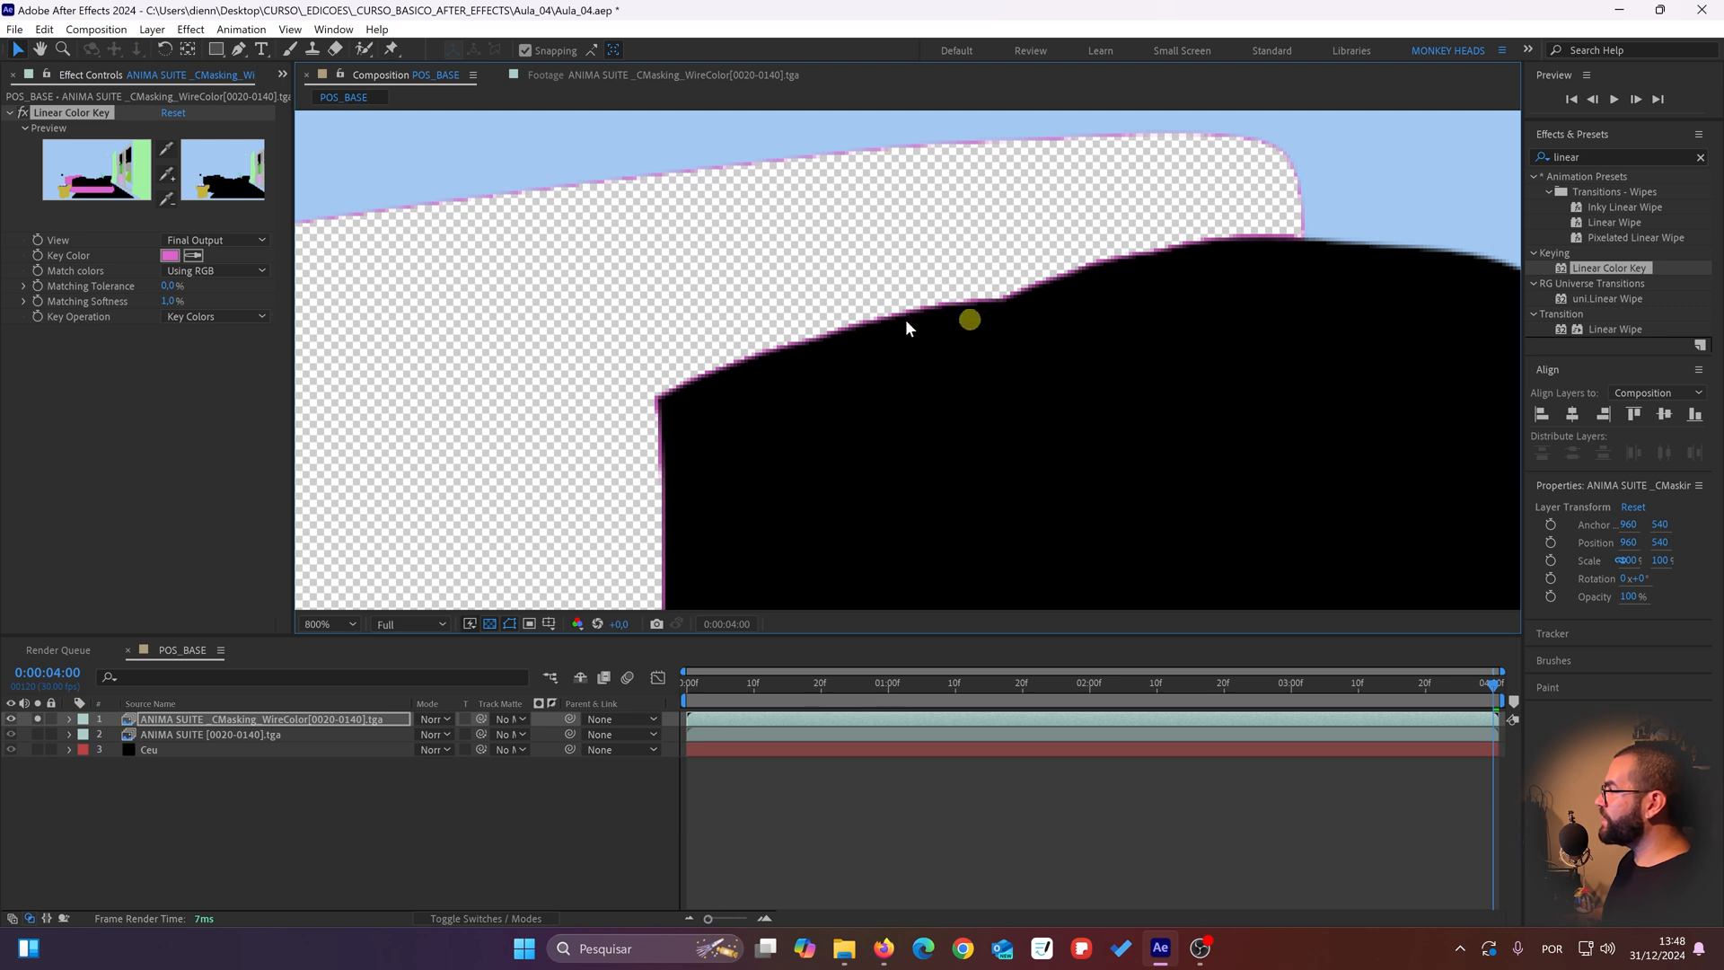
{"action": "left_click_drag", "start_coordinate": [548, 422], "coordinate": [691, 359]}
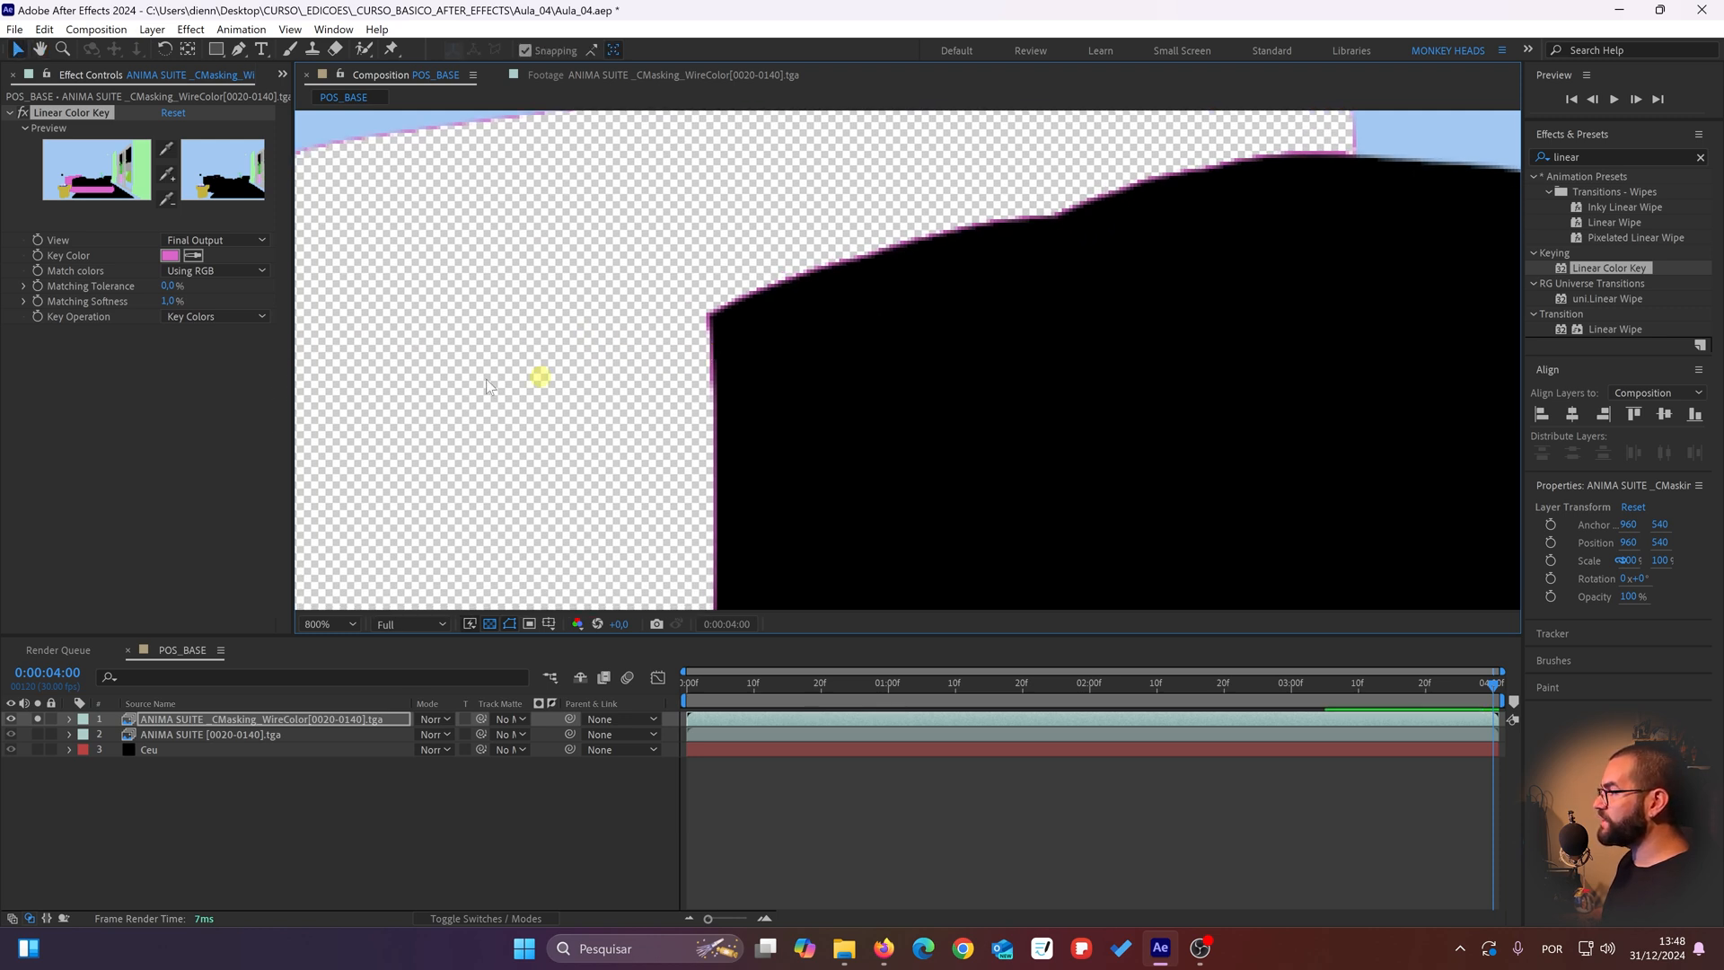
{"action": "left_click", "coordinate": [165, 300]}
{"action": "type", "text": "2"}
{"action": "key", "text": "Return"}
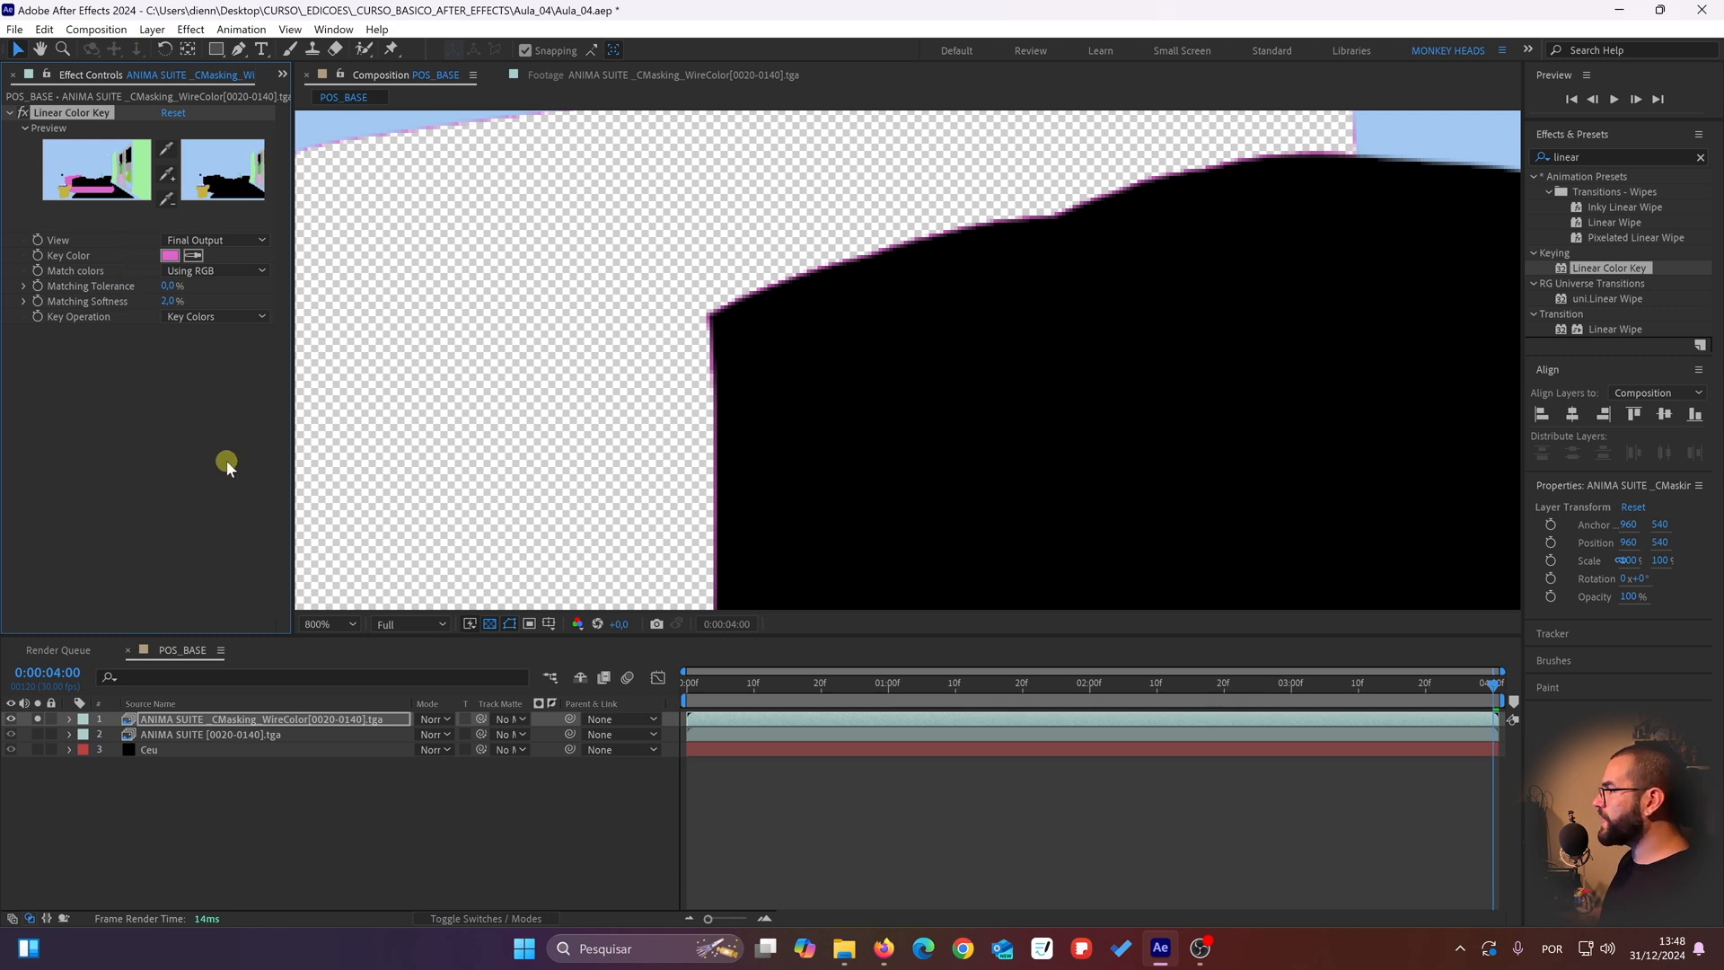
Step: Duplicate the Linear Color Key and sample the darker pink fringe beside the pillow as the copy's key color
{"action": "key", "text": "ctrl+d"}
{"action": "left_click", "coordinate": [193, 474]}
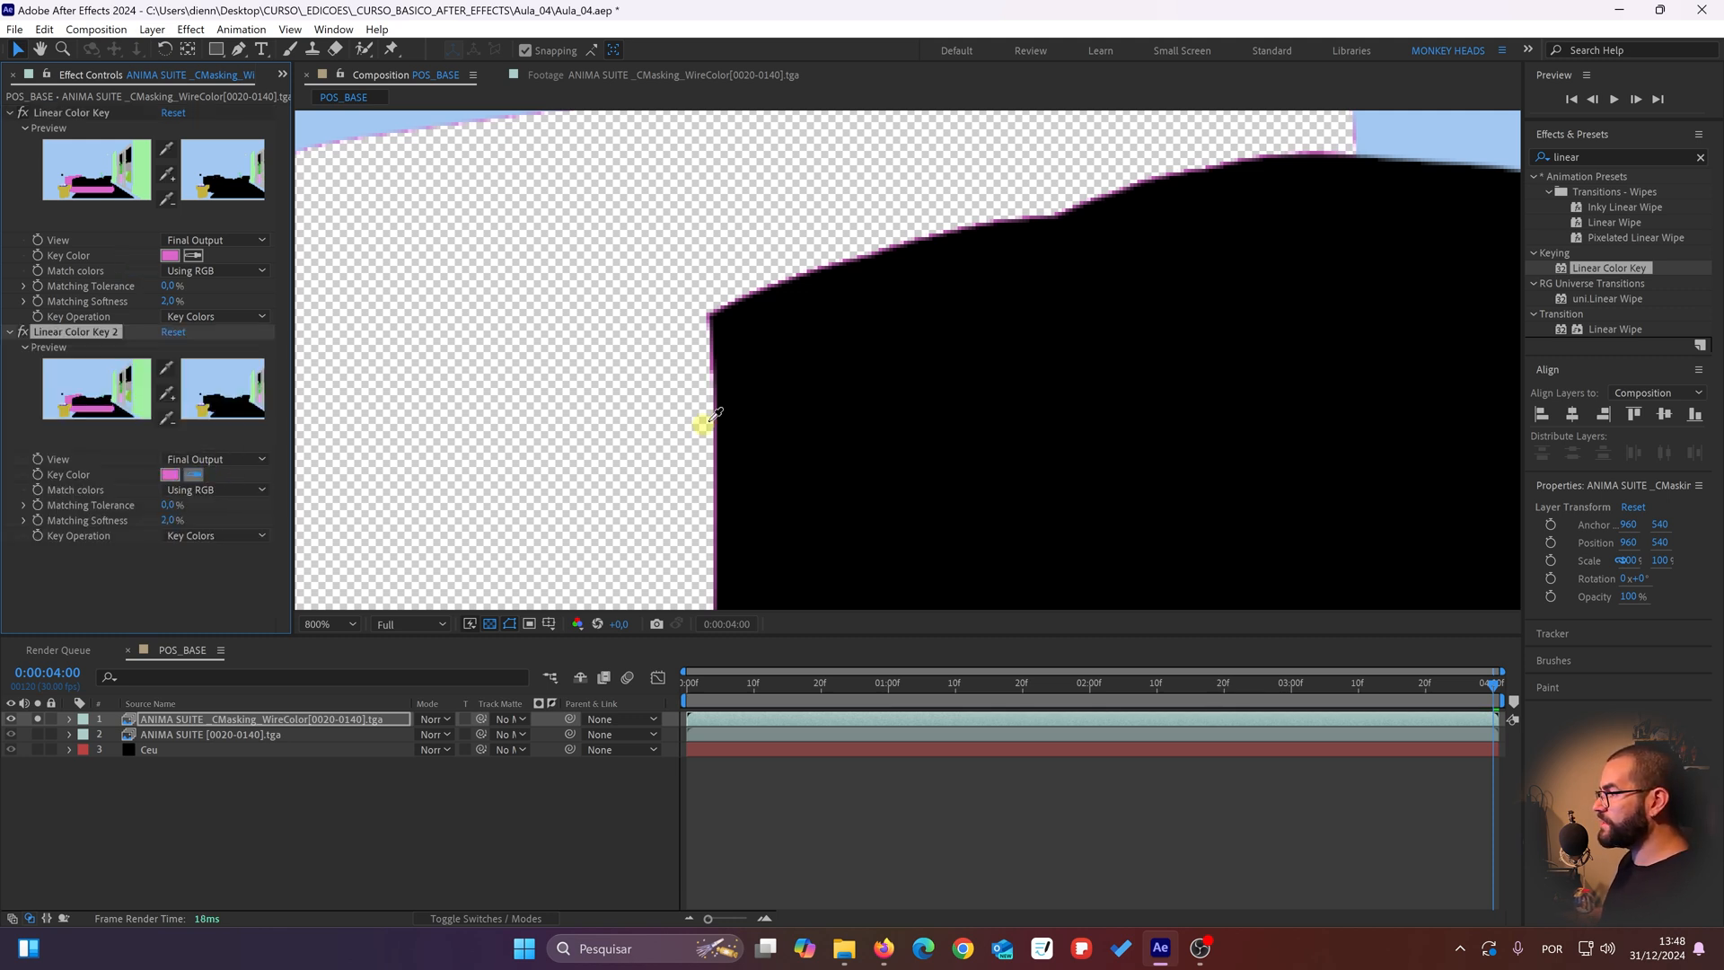
{"action": "left_click", "coordinate": [711, 365]}
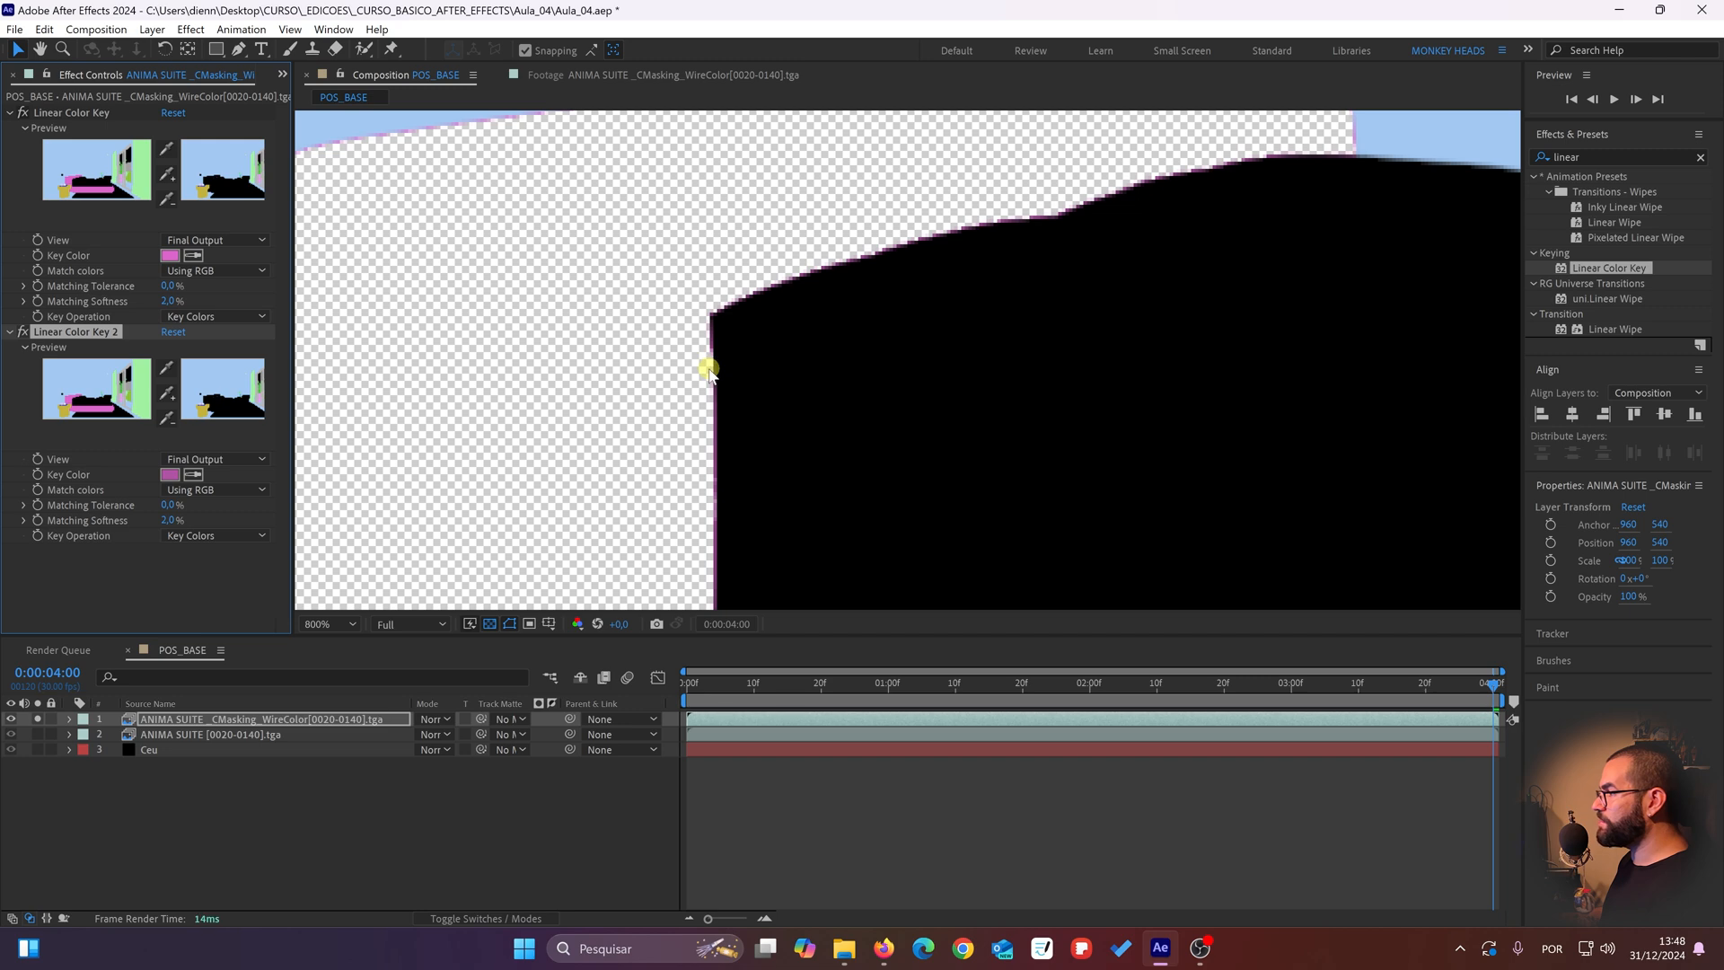
Step: Duplicate Linear Color Key 2 and sample the light pink fringe along the headboard's upper edge as its key color
{"action": "key", "text": "comma"}
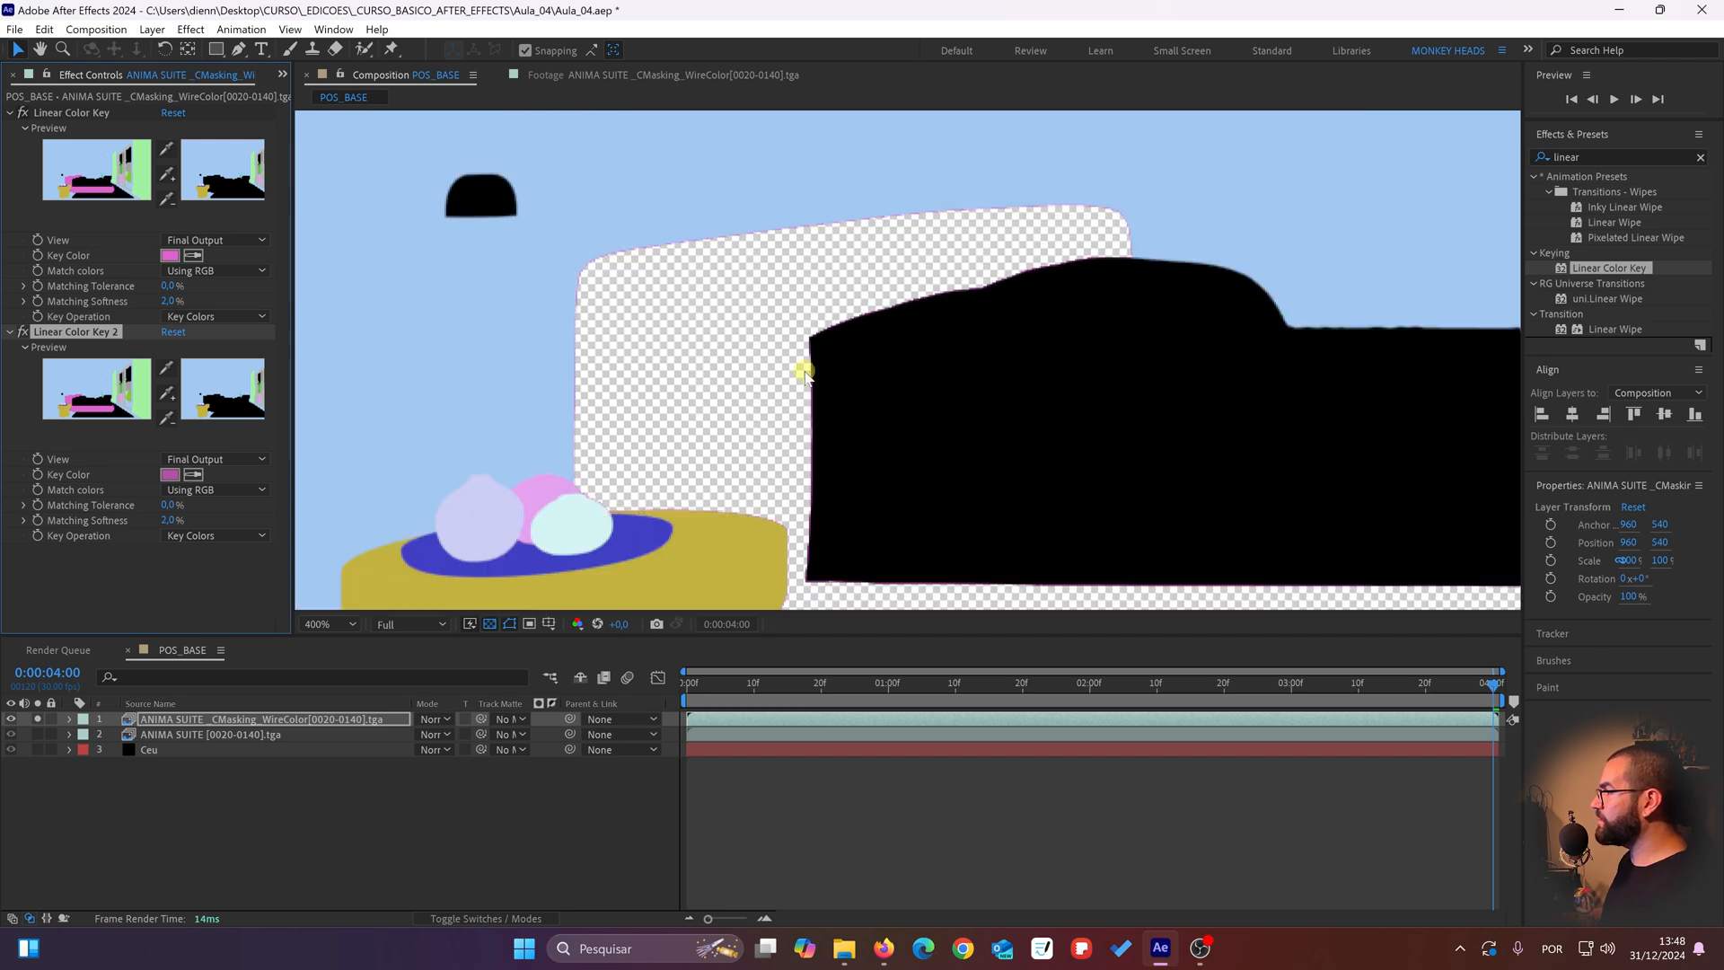
{"action": "scroll", "coordinate": [806, 373], "scroll_direction": "up", "scroll_amount": 2}
{"action": "scroll", "coordinate": [503, 211], "scroll_direction": "down", "scroll_amount": 1}
{"action": "left_click_drag", "start_coordinate": [785, 356], "coordinate": [1021, 462]}
{"action": "scroll", "coordinate": [531, 499], "scroll_direction": "down", "scroll_amount": 1}
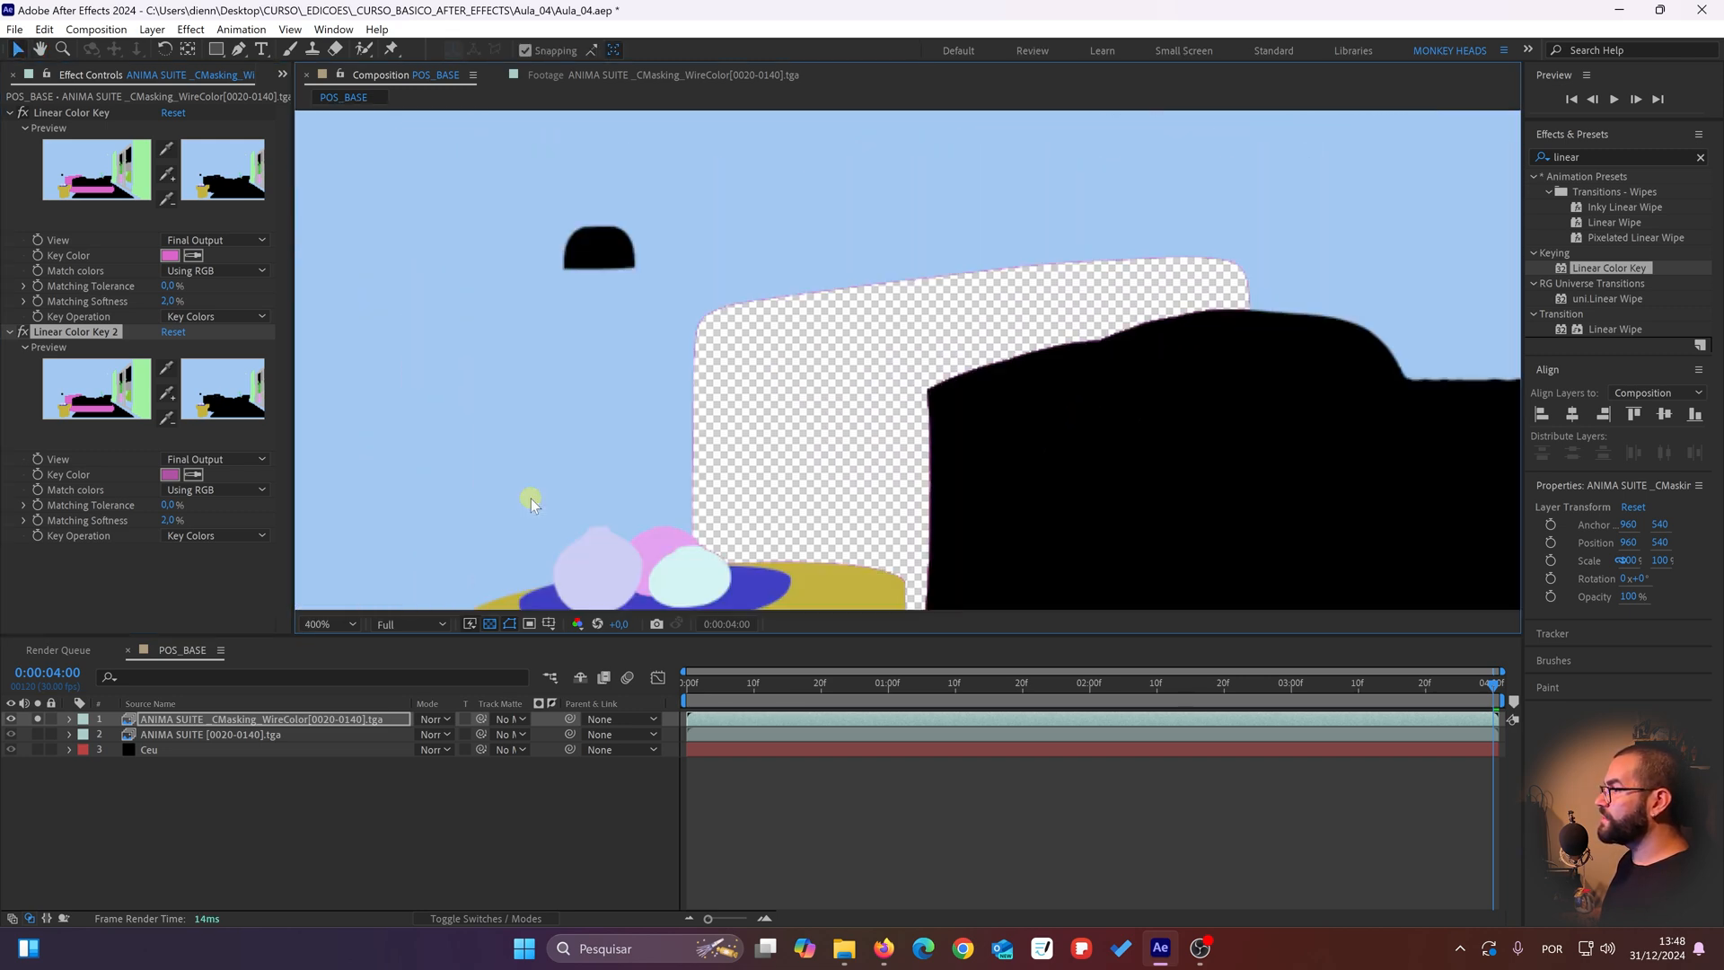
{"action": "left_click_drag", "start_coordinate": [571, 467], "coordinate": [461, 272]}
{"action": "left_click_drag", "start_coordinate": [662, 147], "coordinate": [738, 386]}
{"action": "scroll", "coordinate": [769, 296], "scroll_direction": "up", "scroll_amount": 2}
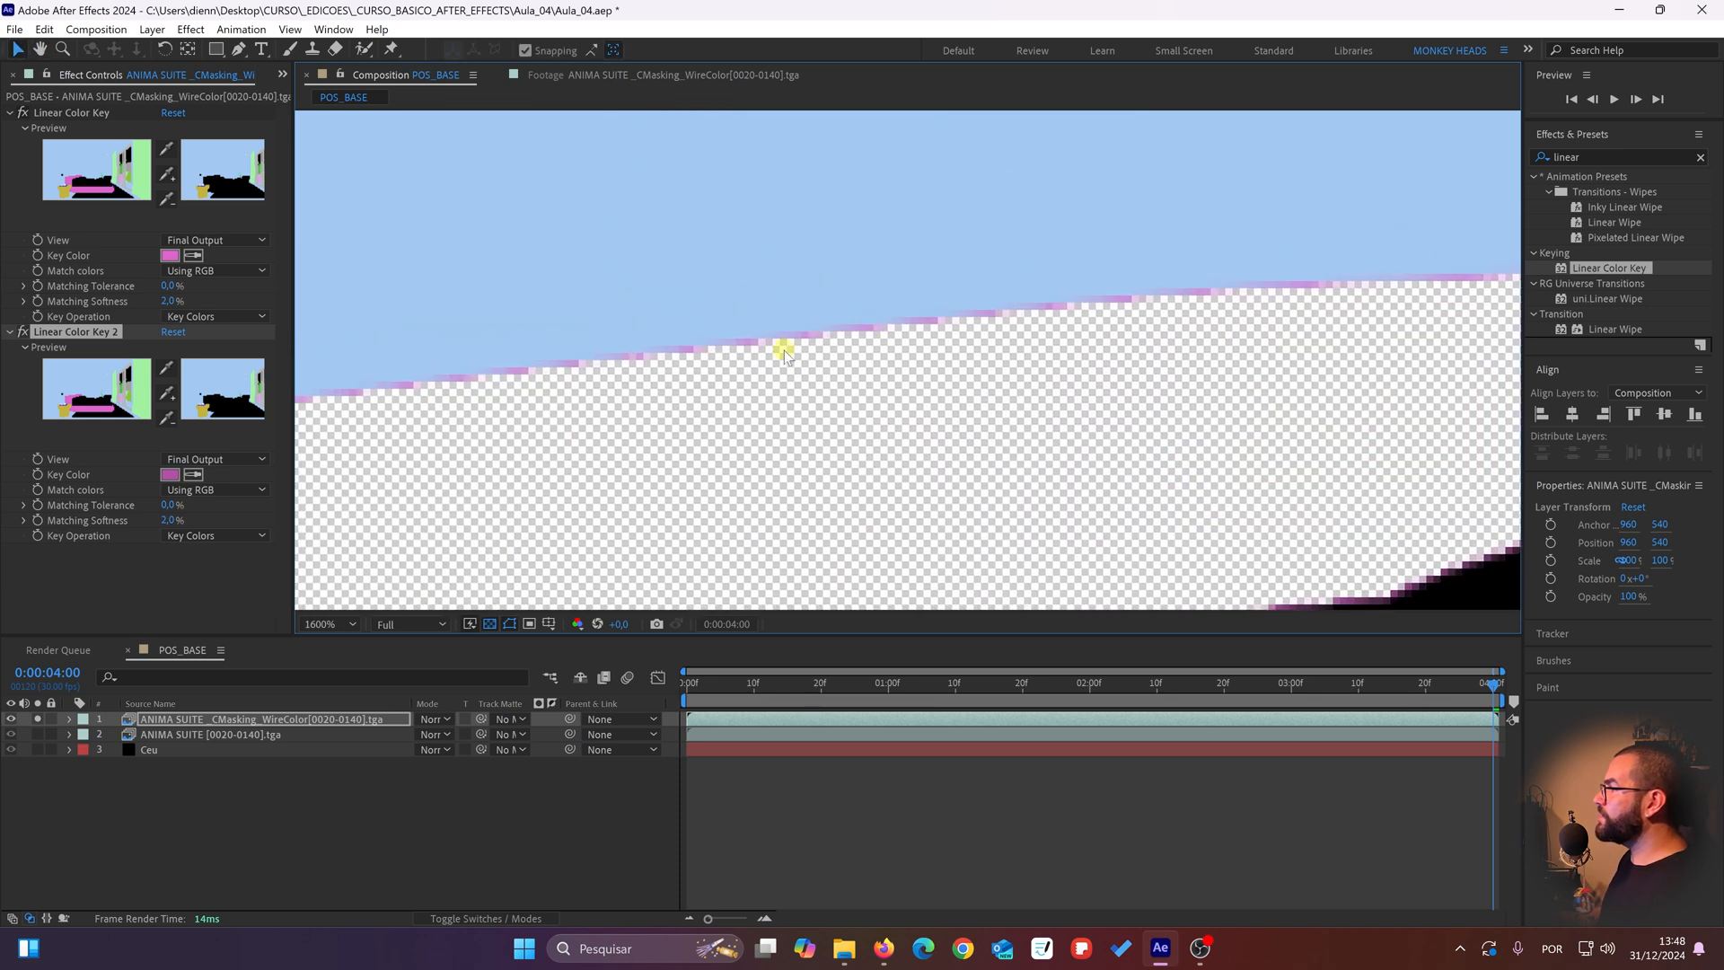
{"action": "key", "text": "ctrl+d"}
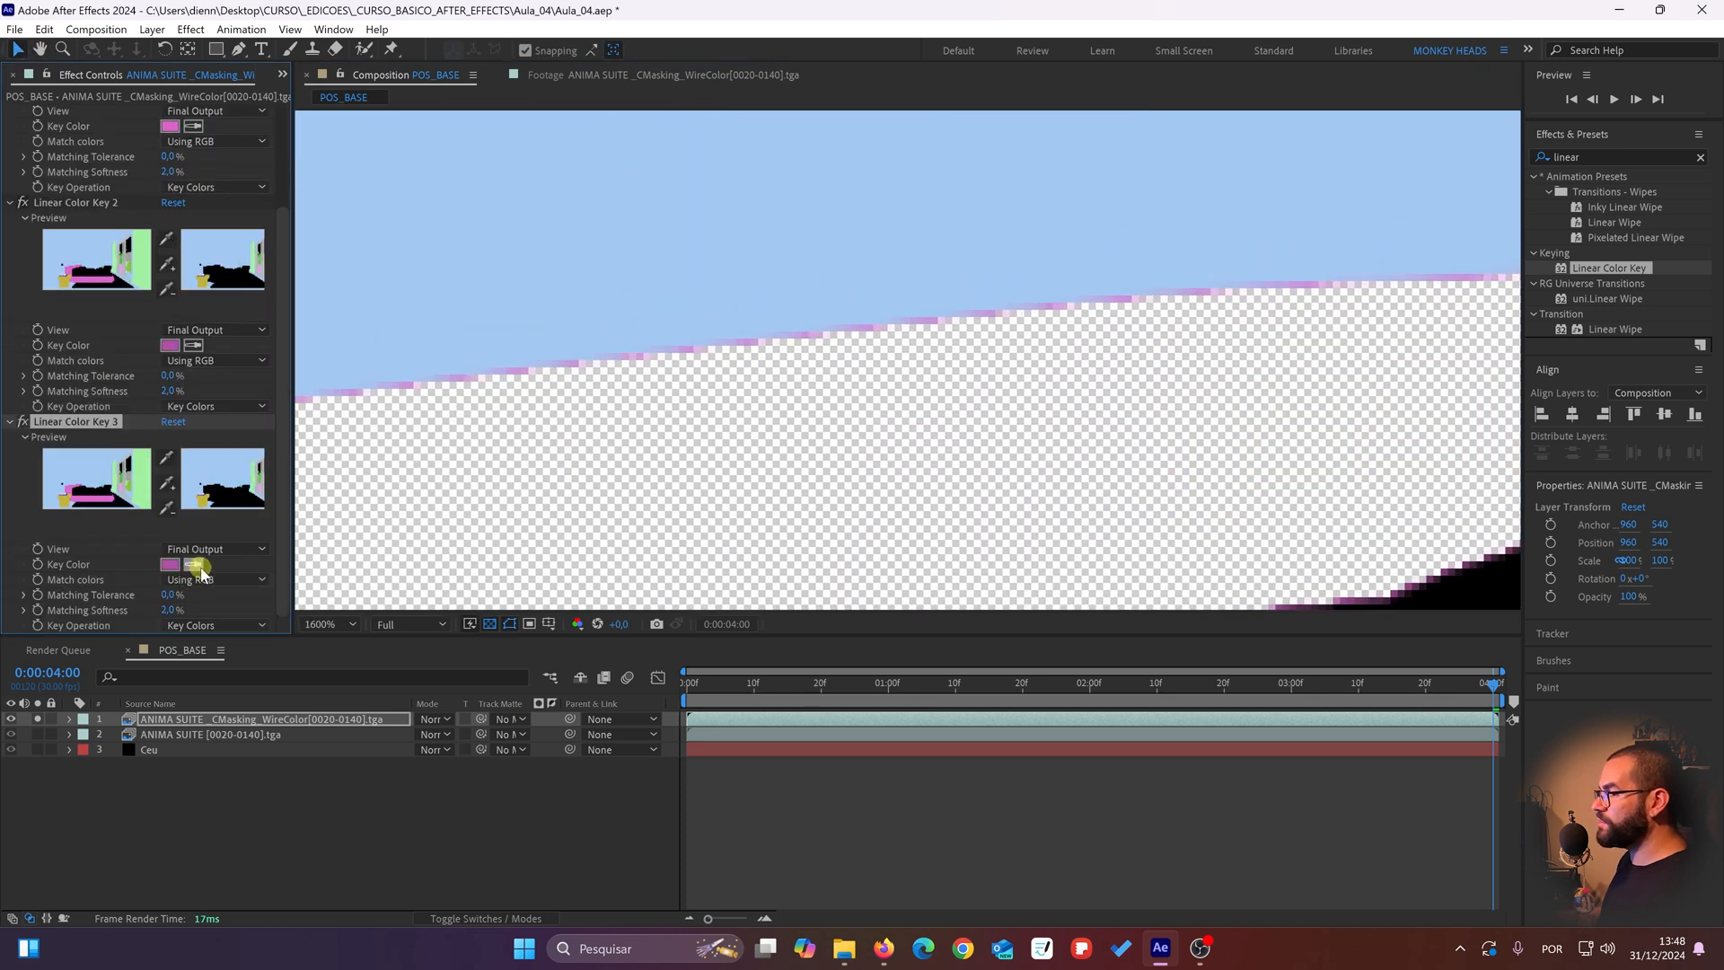
{"action": "left_click", "coordinate": [192, 564]}
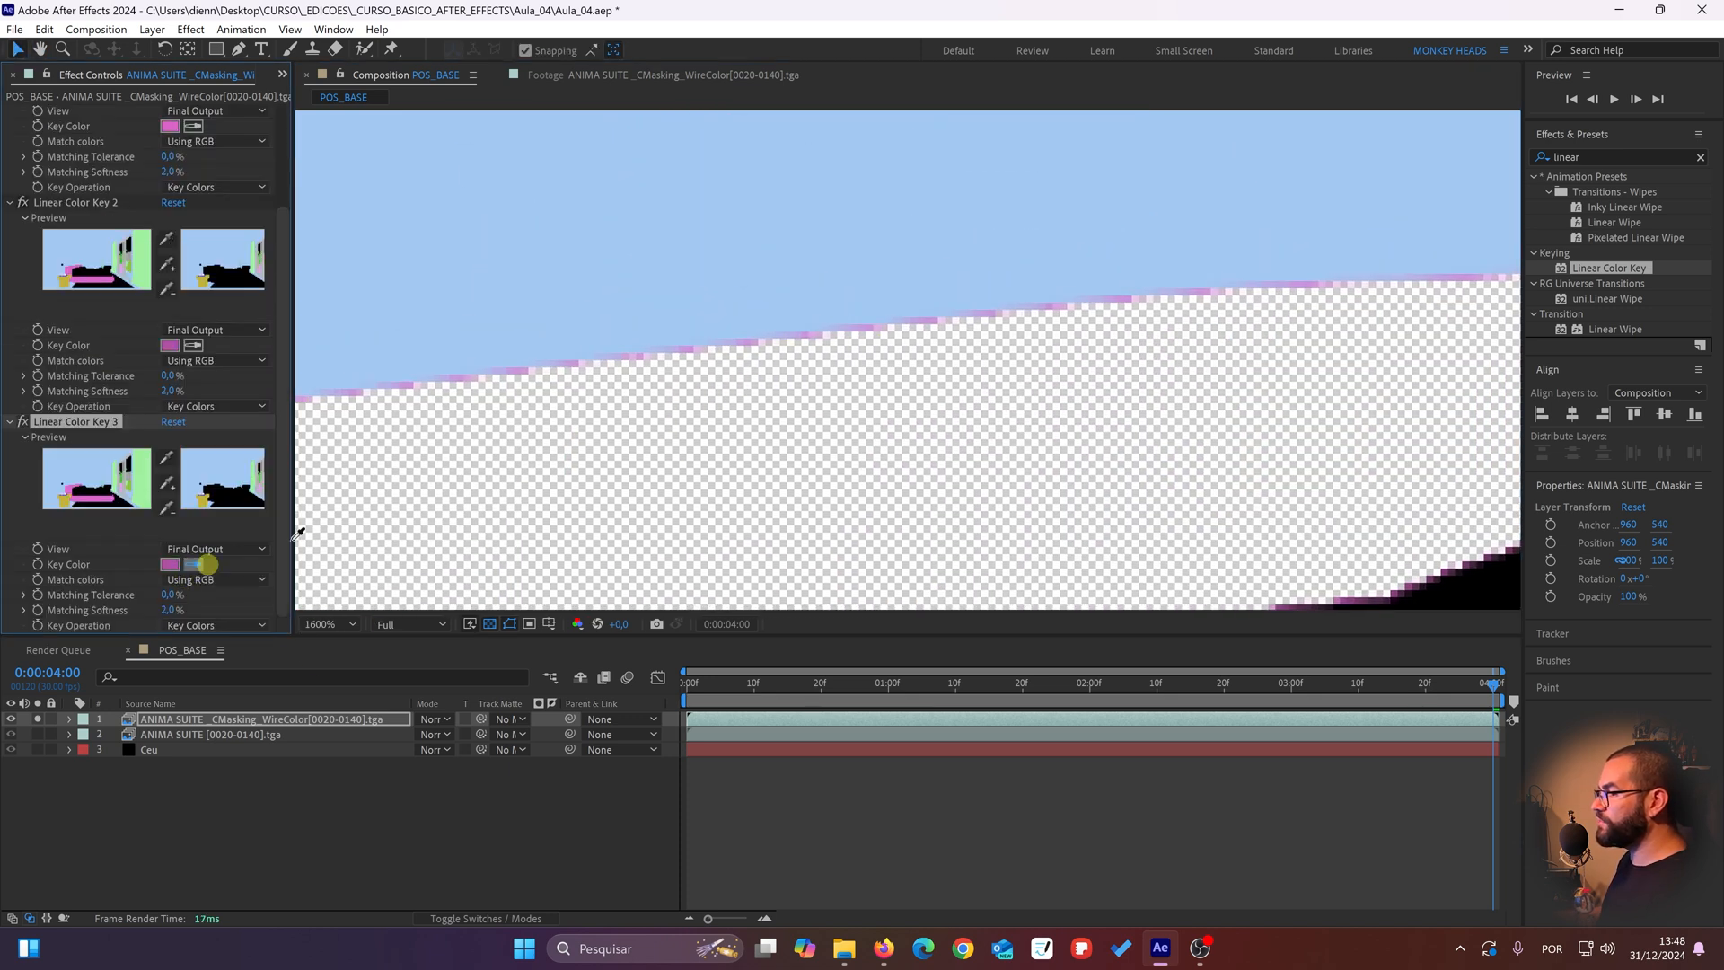
{"action": "left_click", "coordinate": [885, 327]}
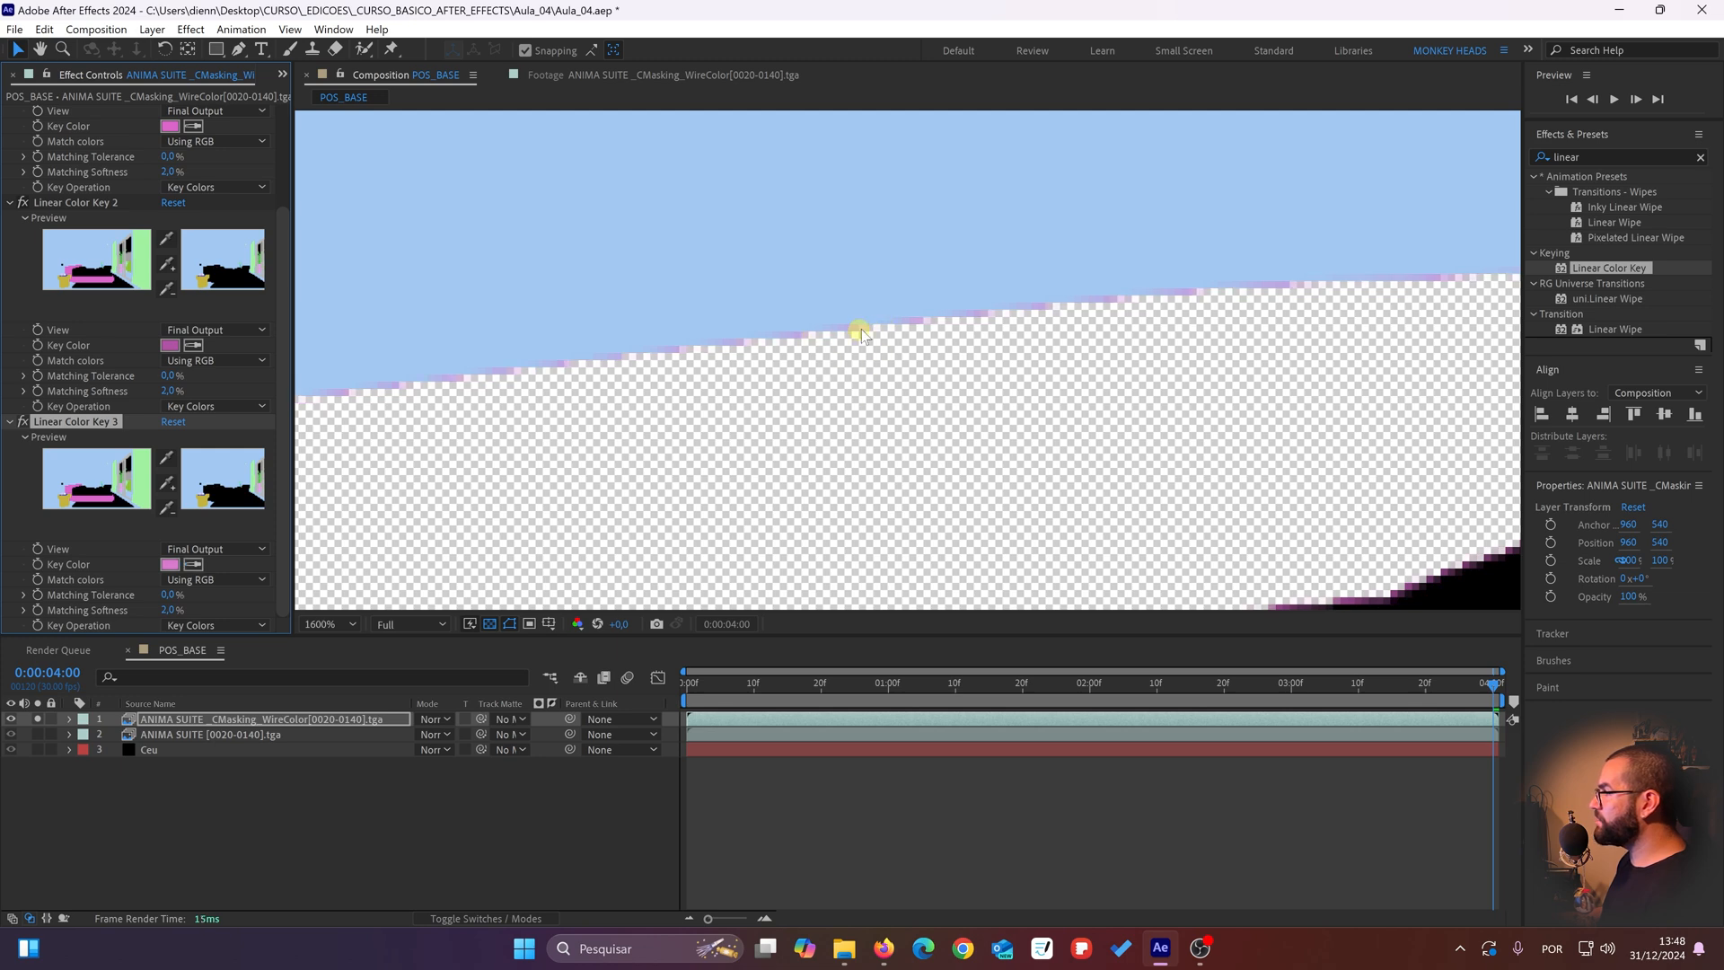
Step: Apply Gaussian Blur to the CMasking_WireColor layer below the color keys and set its Blurriness to 2
{"action": "scroll", "coordinate": [898, 331], "scroll_direction": "down", "scroll_amount": 3}
{"action": "left_click_drag", "start_coordinate": [912, 503], "coordinate": [1024, 555]}
{"action": "scroll", "coordinate": [712, 429], "scroll_direction": "up", "scroll_amount": 2}
{"action": "left_click_drag", "start_coordinate": [588, 332], "coordinate": [740, 317]}
{"action": "scroll", "coordinate": [862, 403], "scroll_direction": "down", "scroll_amount": 1}
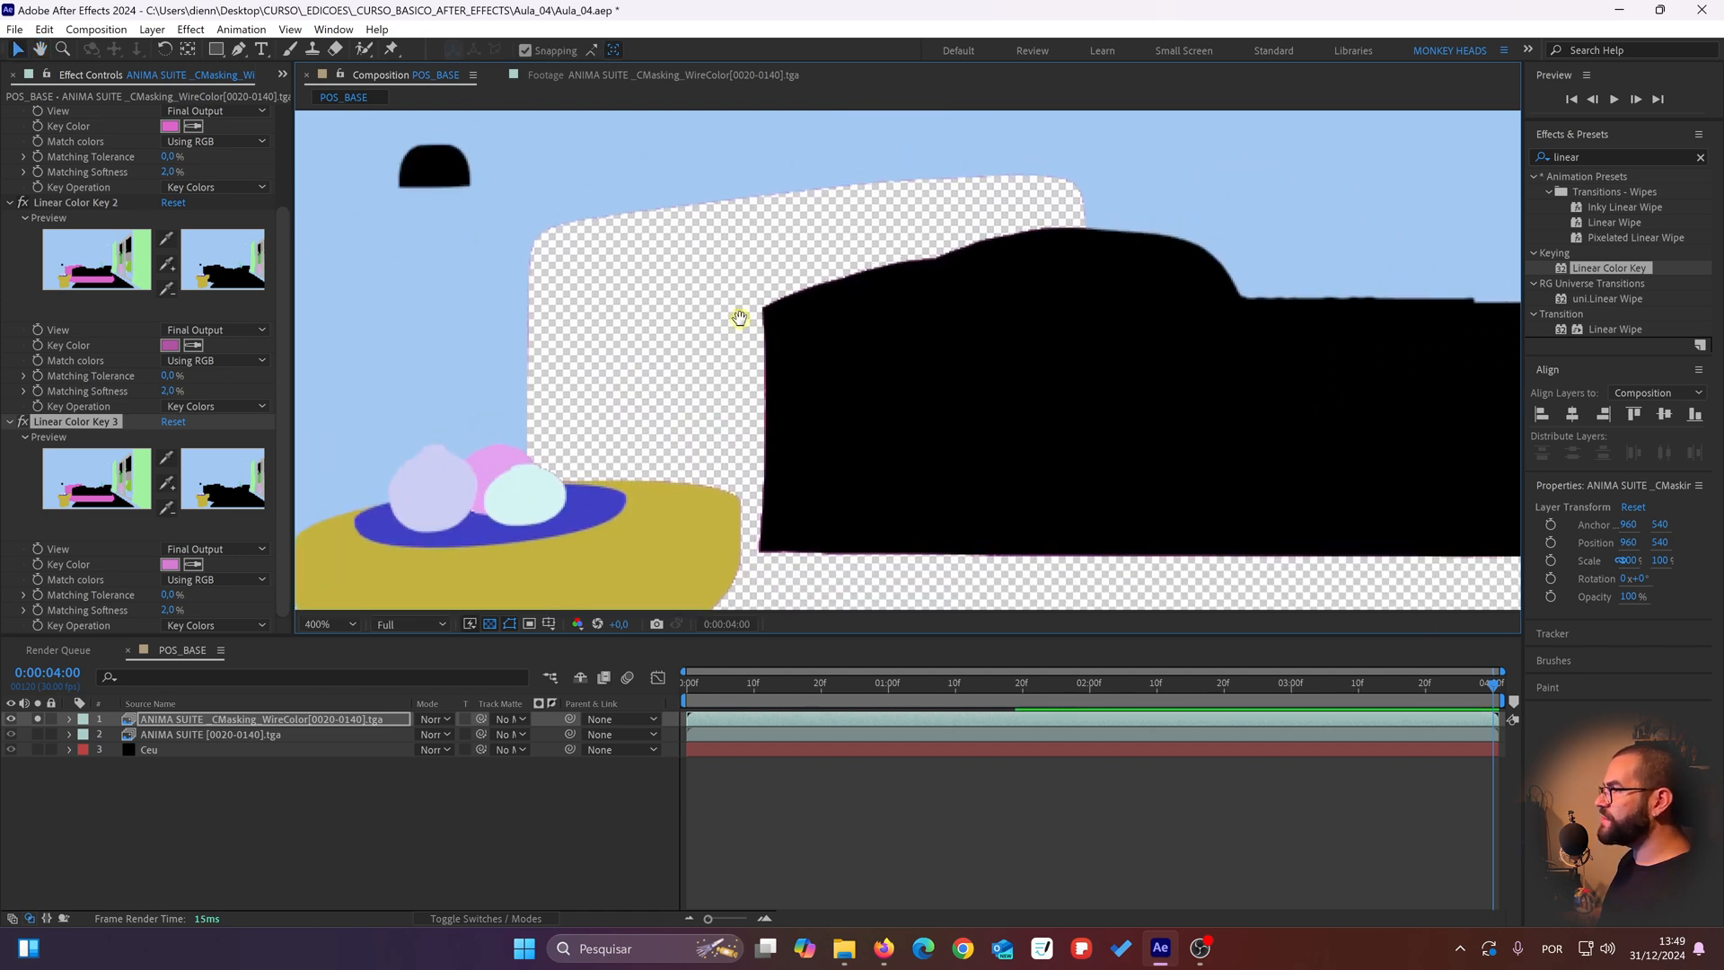
{"action": "left_click", "coordinate": [1588, 153]}
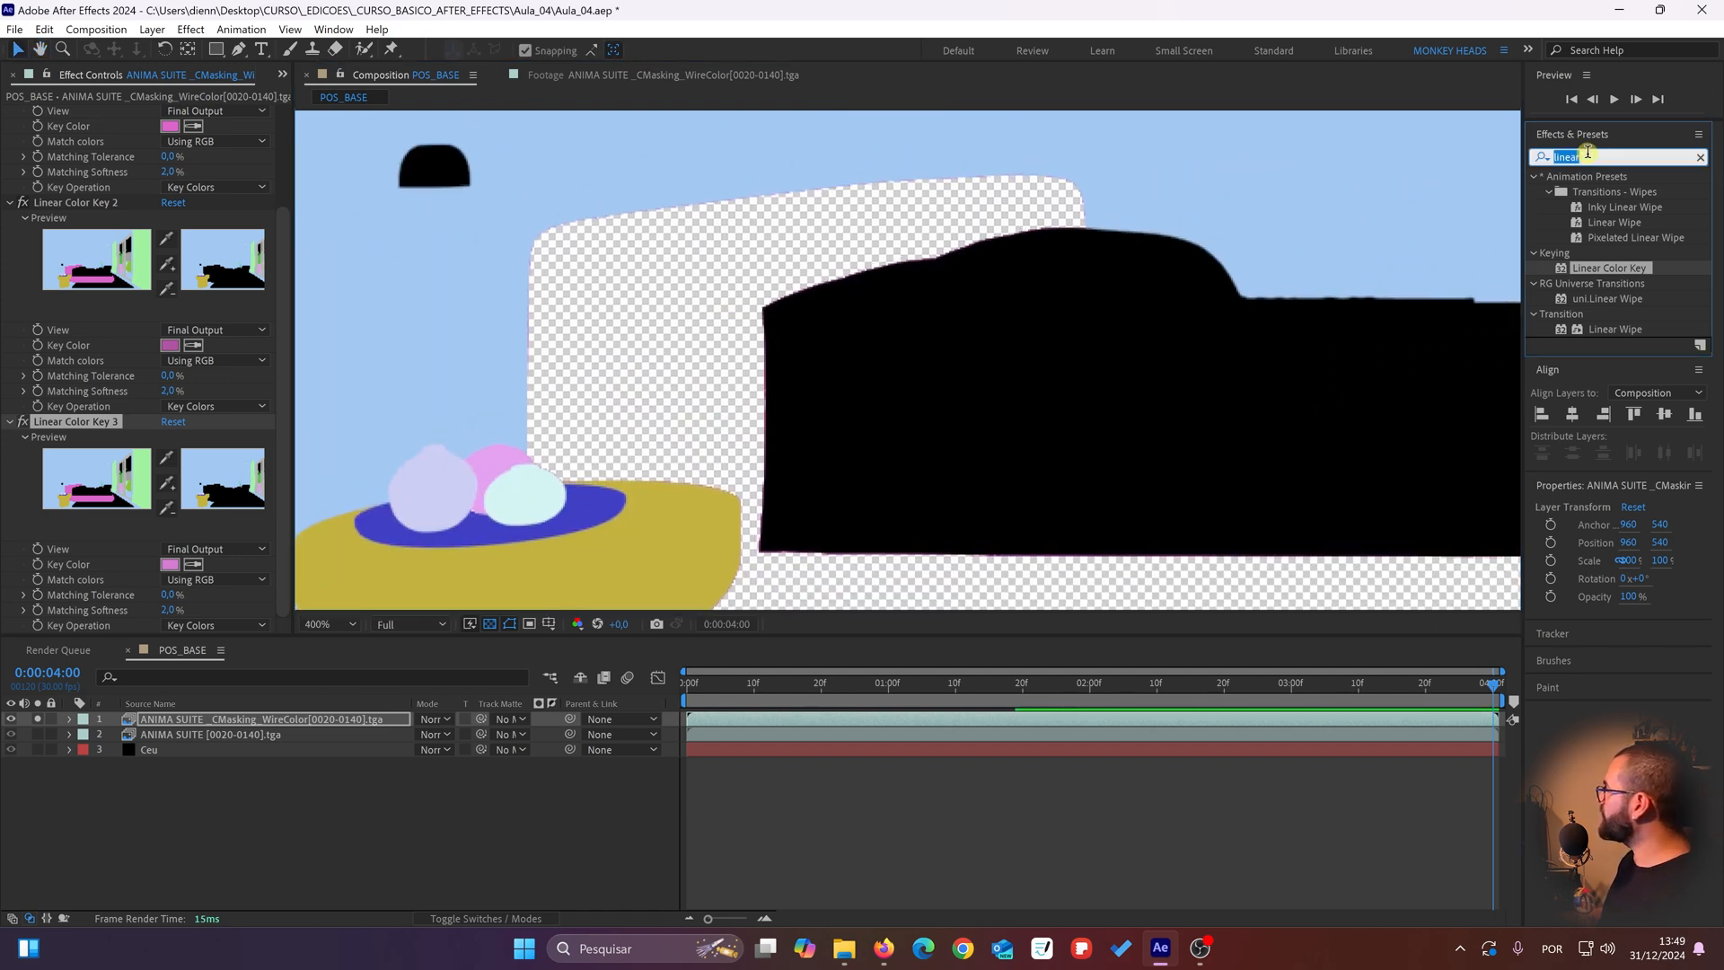
{"action": "type", "text": "gau"}
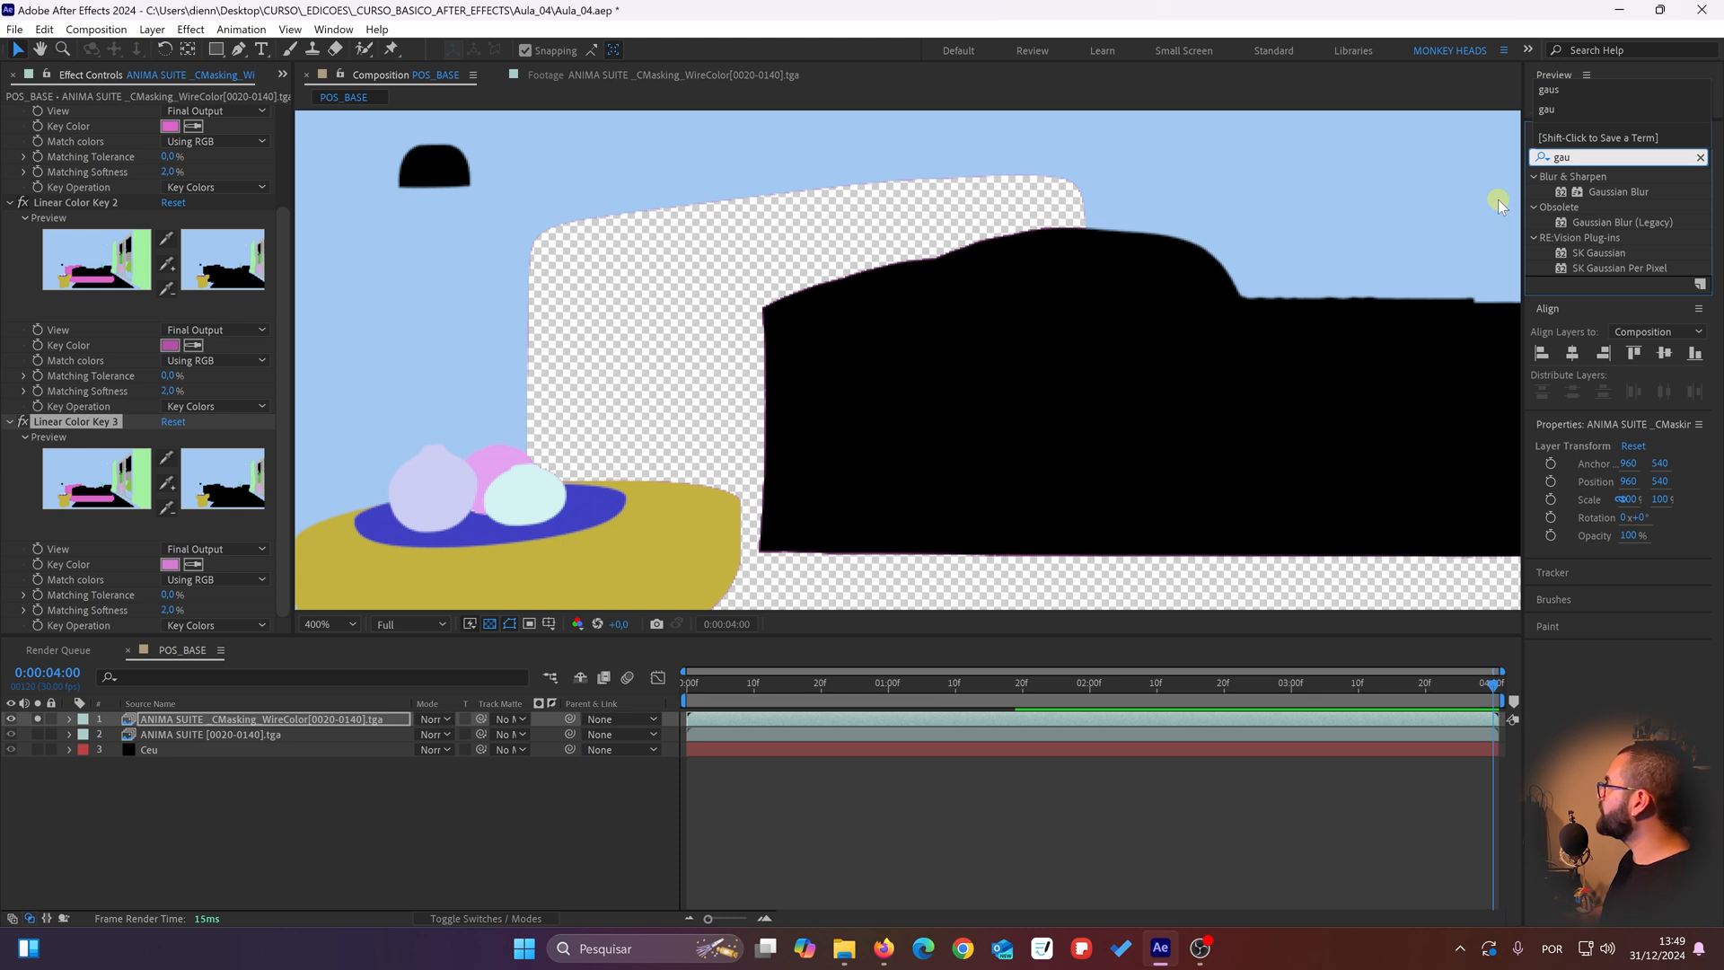
{"action": "double_click", "coordinate": [1621, 193]}
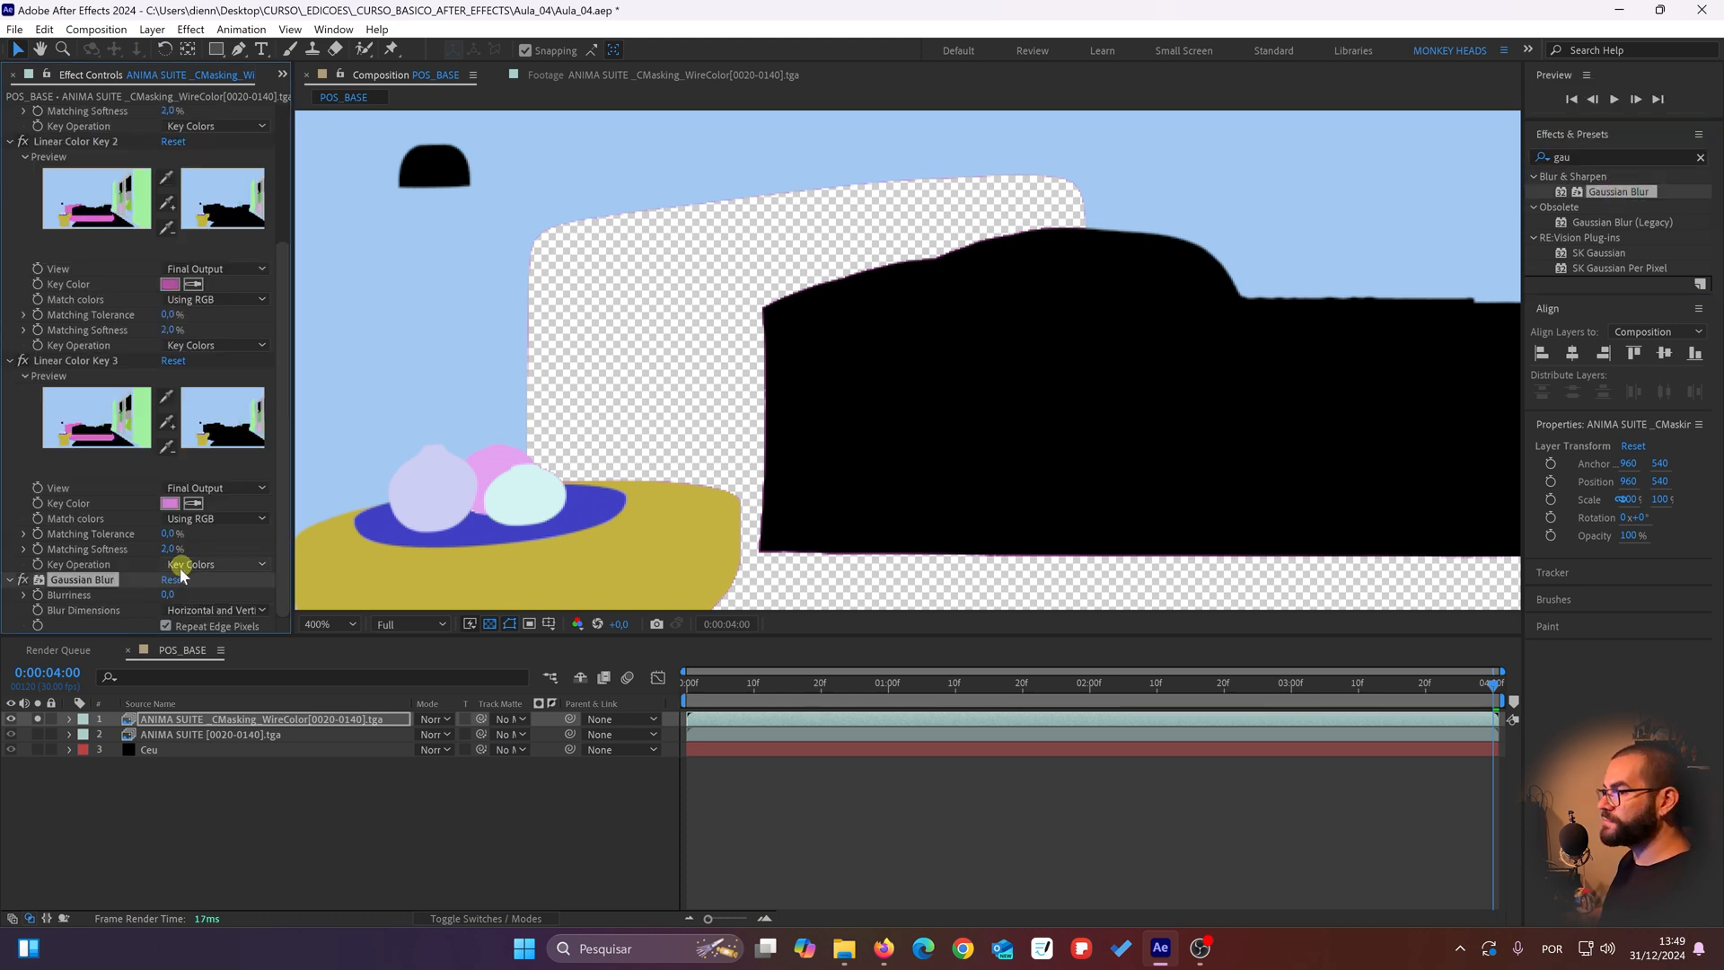
{"action": "type", "text": "2"}
{"action": "key", "text": "Return"}
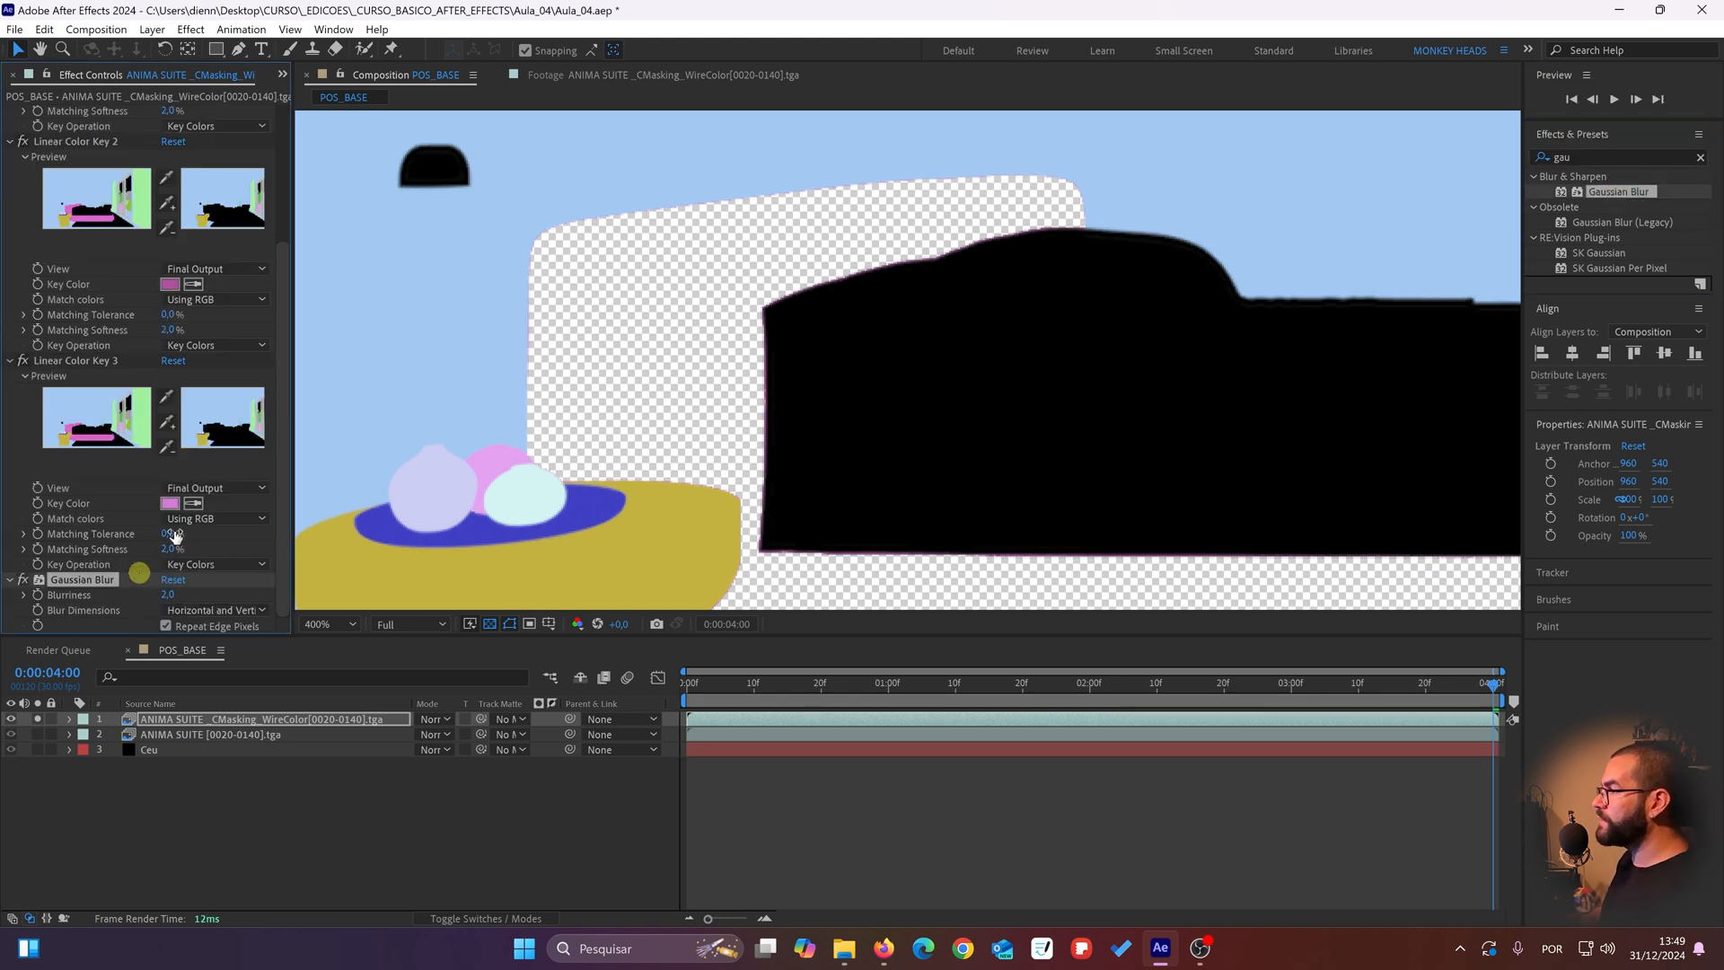
Step: Add the CShading_SourceColor pass to POS_BASE directly beneath the CMasking_WireColor layer
{"action": "left_click", "coordinate": [324, 812]}
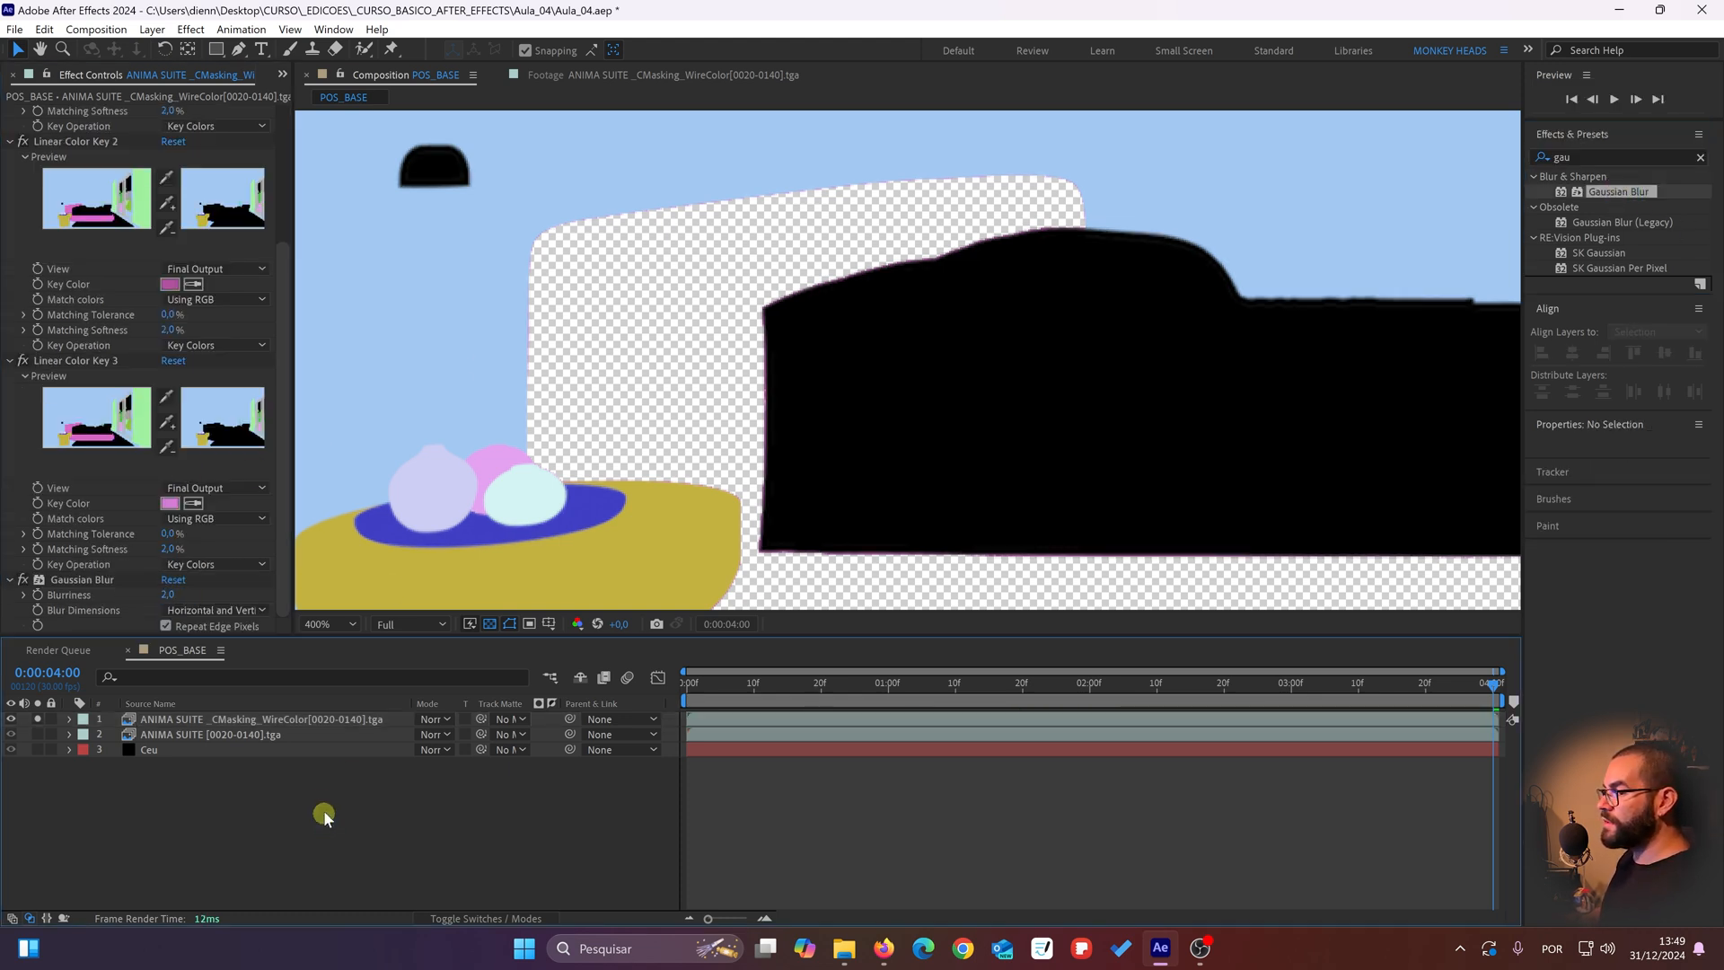
{"action": "left_click", "coordinate": [281, 74]}
{"action": "left_click", "coordinate": [310, 119]}
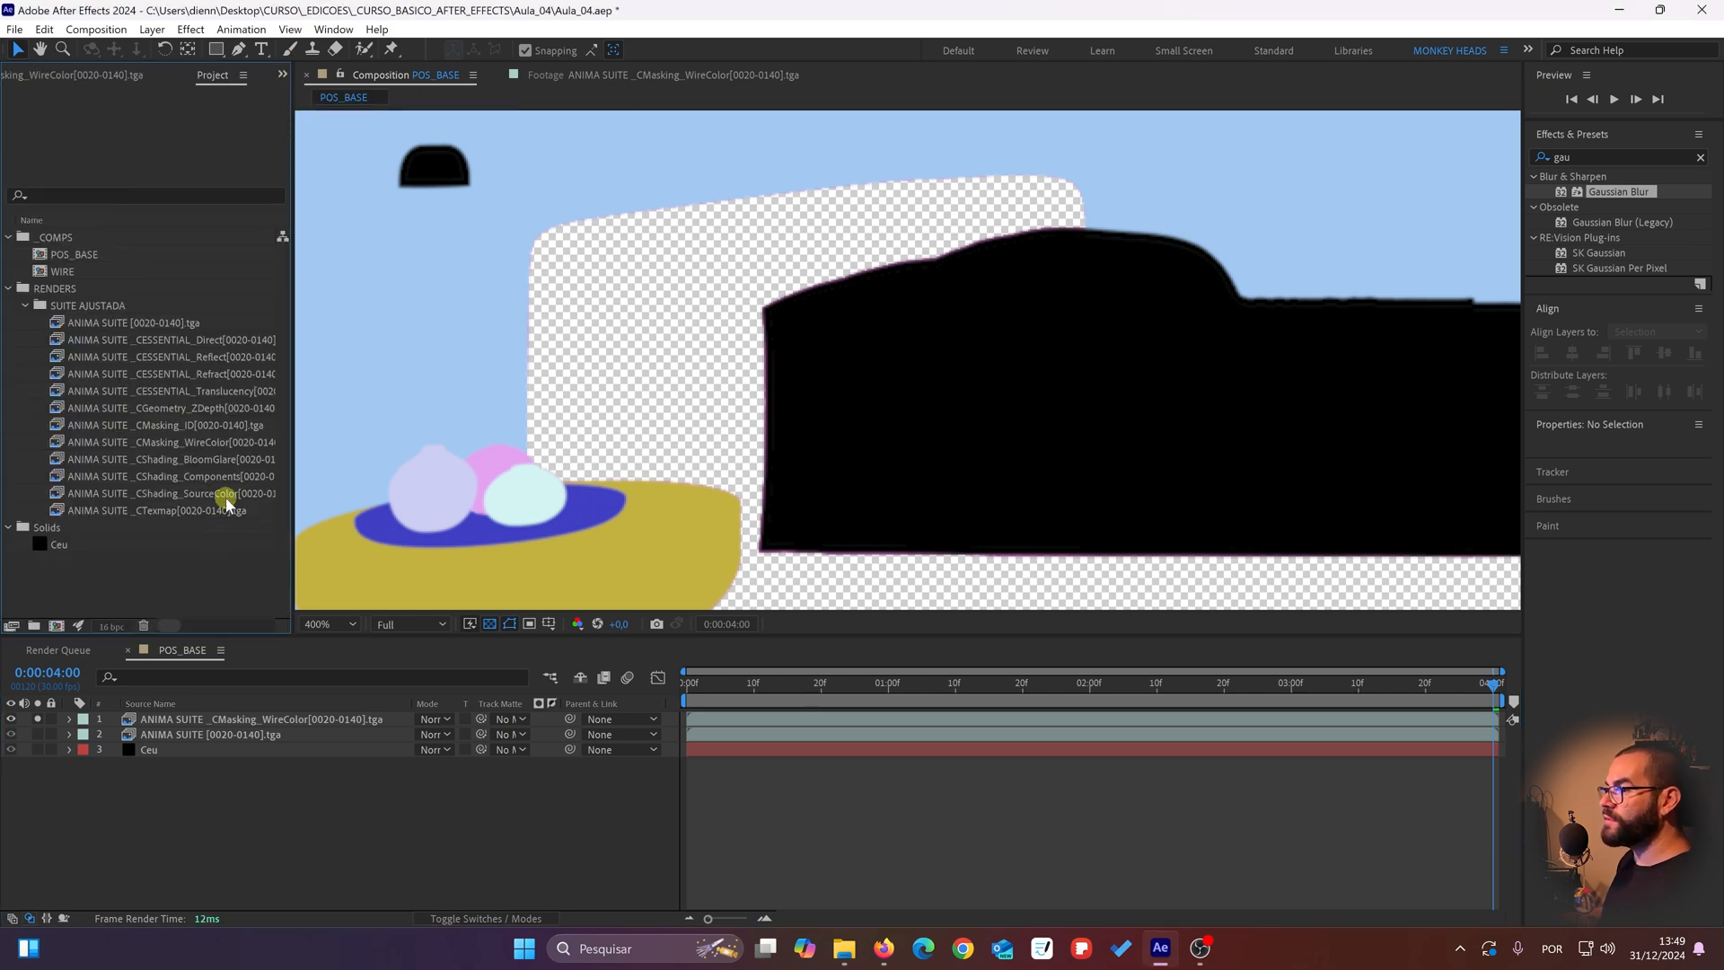
{"action": "left_click_drag", "start_coordinate": [224, 493], "coordinate": [221, 734]}
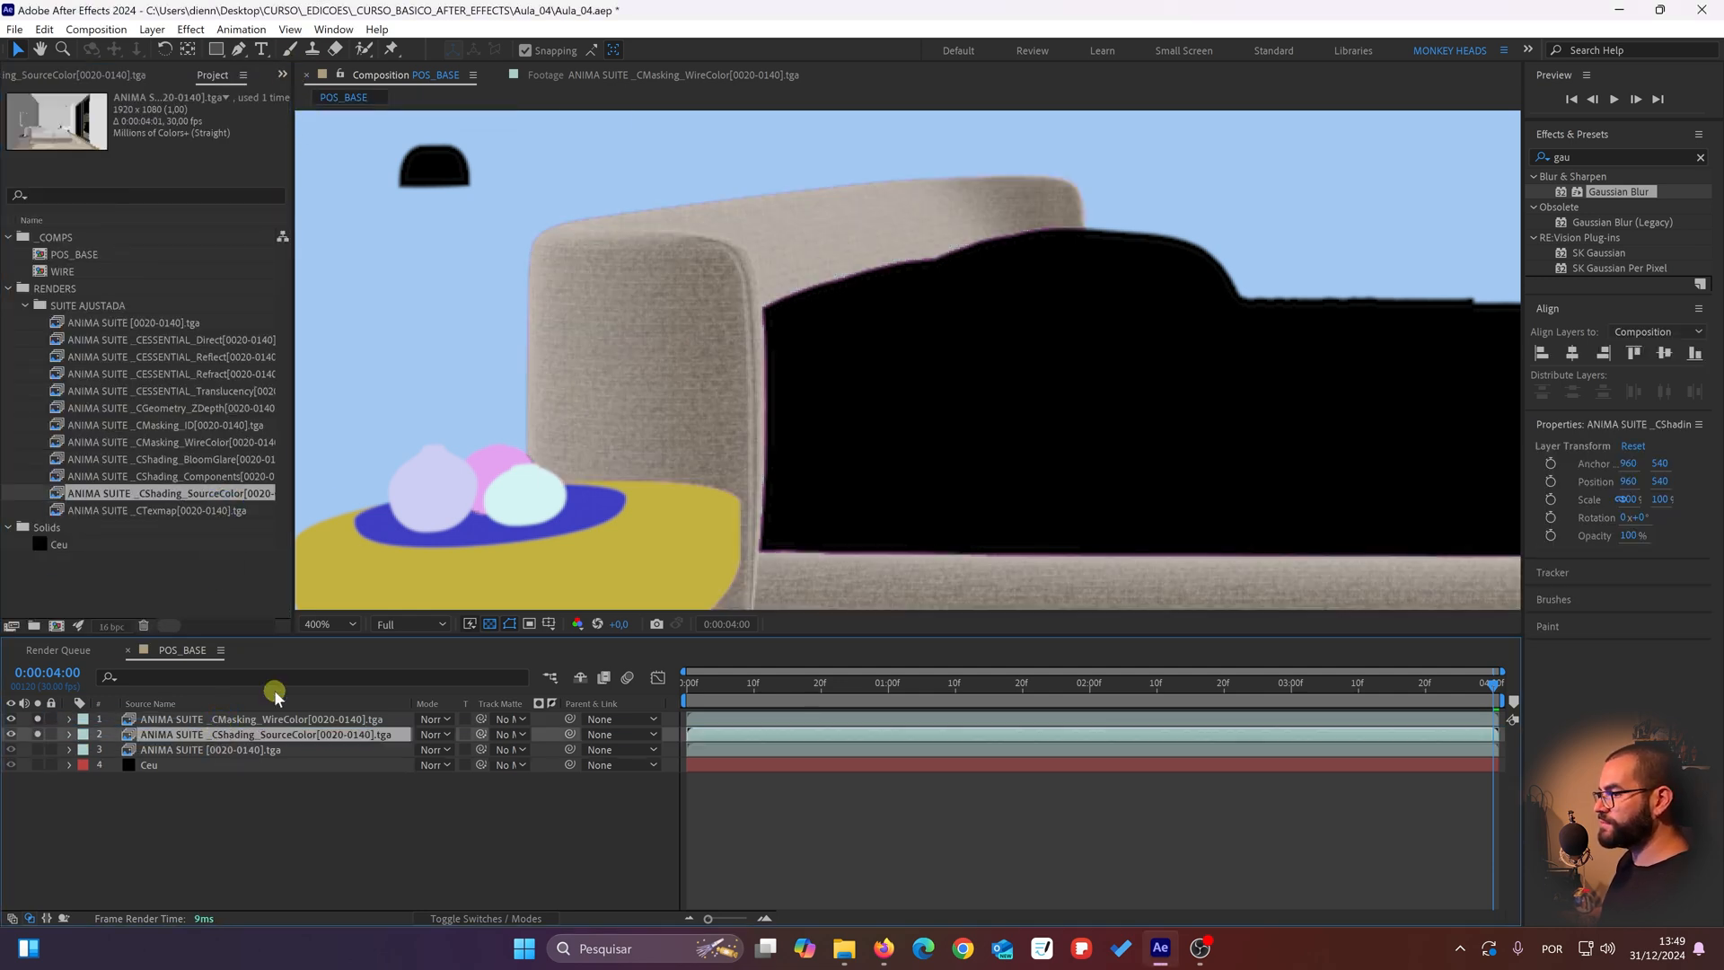
Step: Set CMasking_WireColor as the CShading_SourceColor layer's track matte and invert it to isolate the bed
{"action": "left_click_drag", "start_coordinate": [853, 342], "coordinate": [811, 380]}
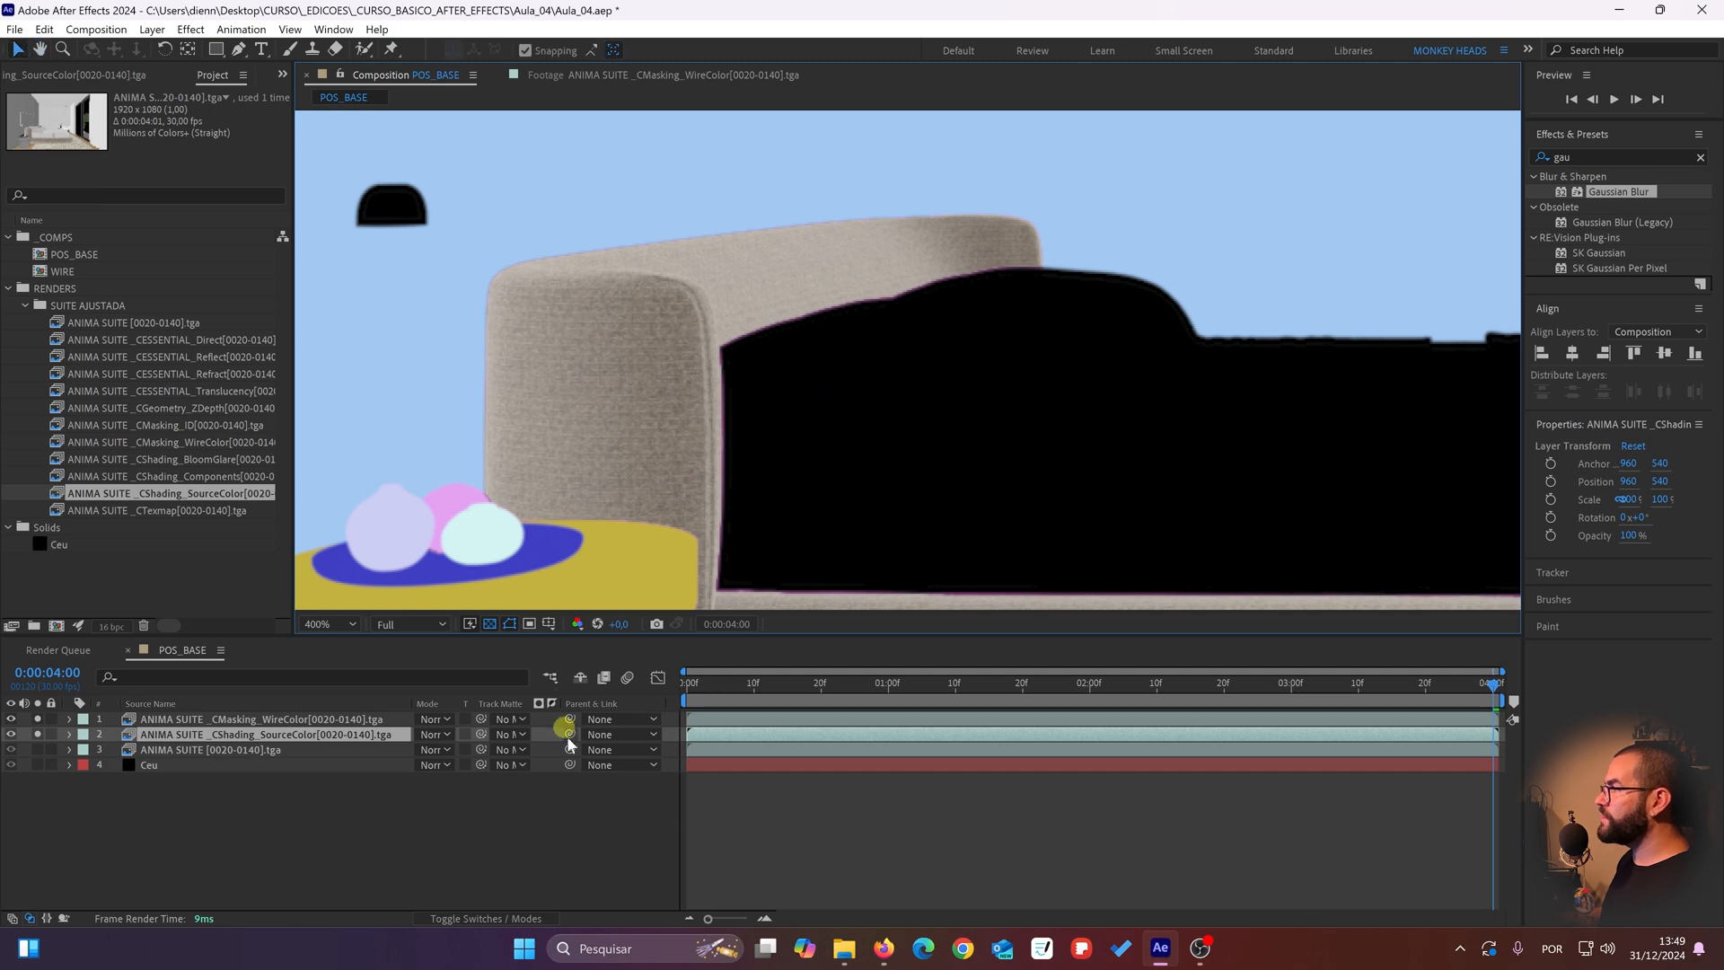
{"action": "left_click", "coordinate": [520, 734]}
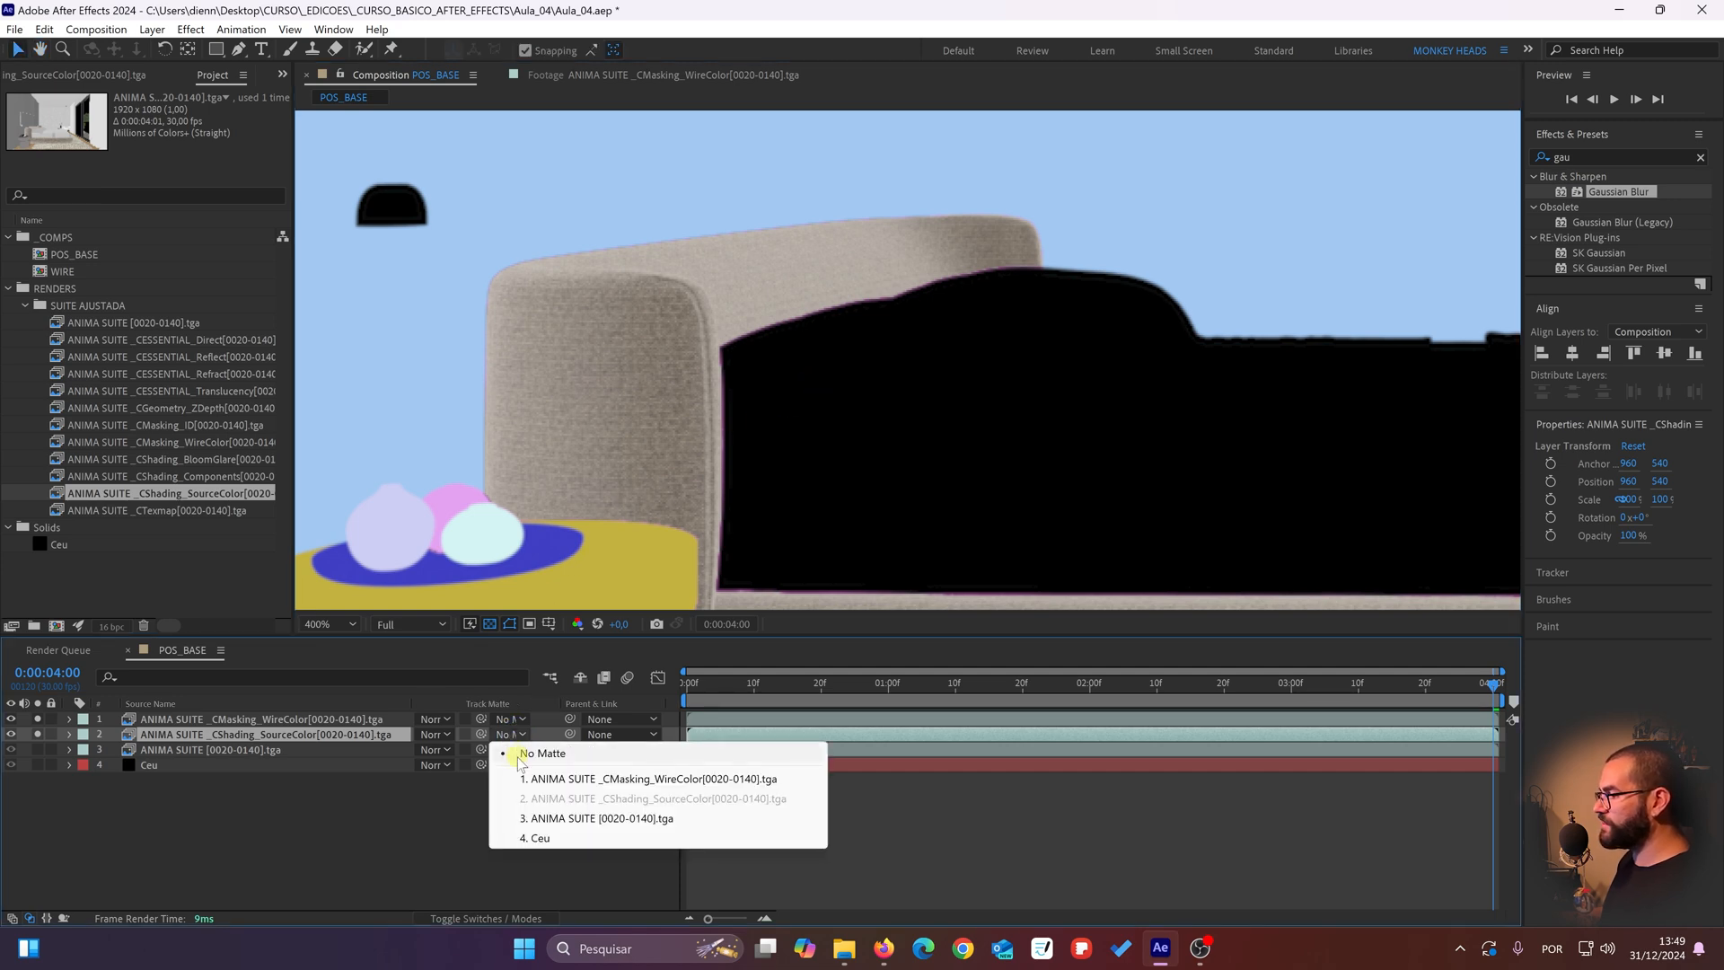
{"action": "left_click", "coordinate": [548, 781]}
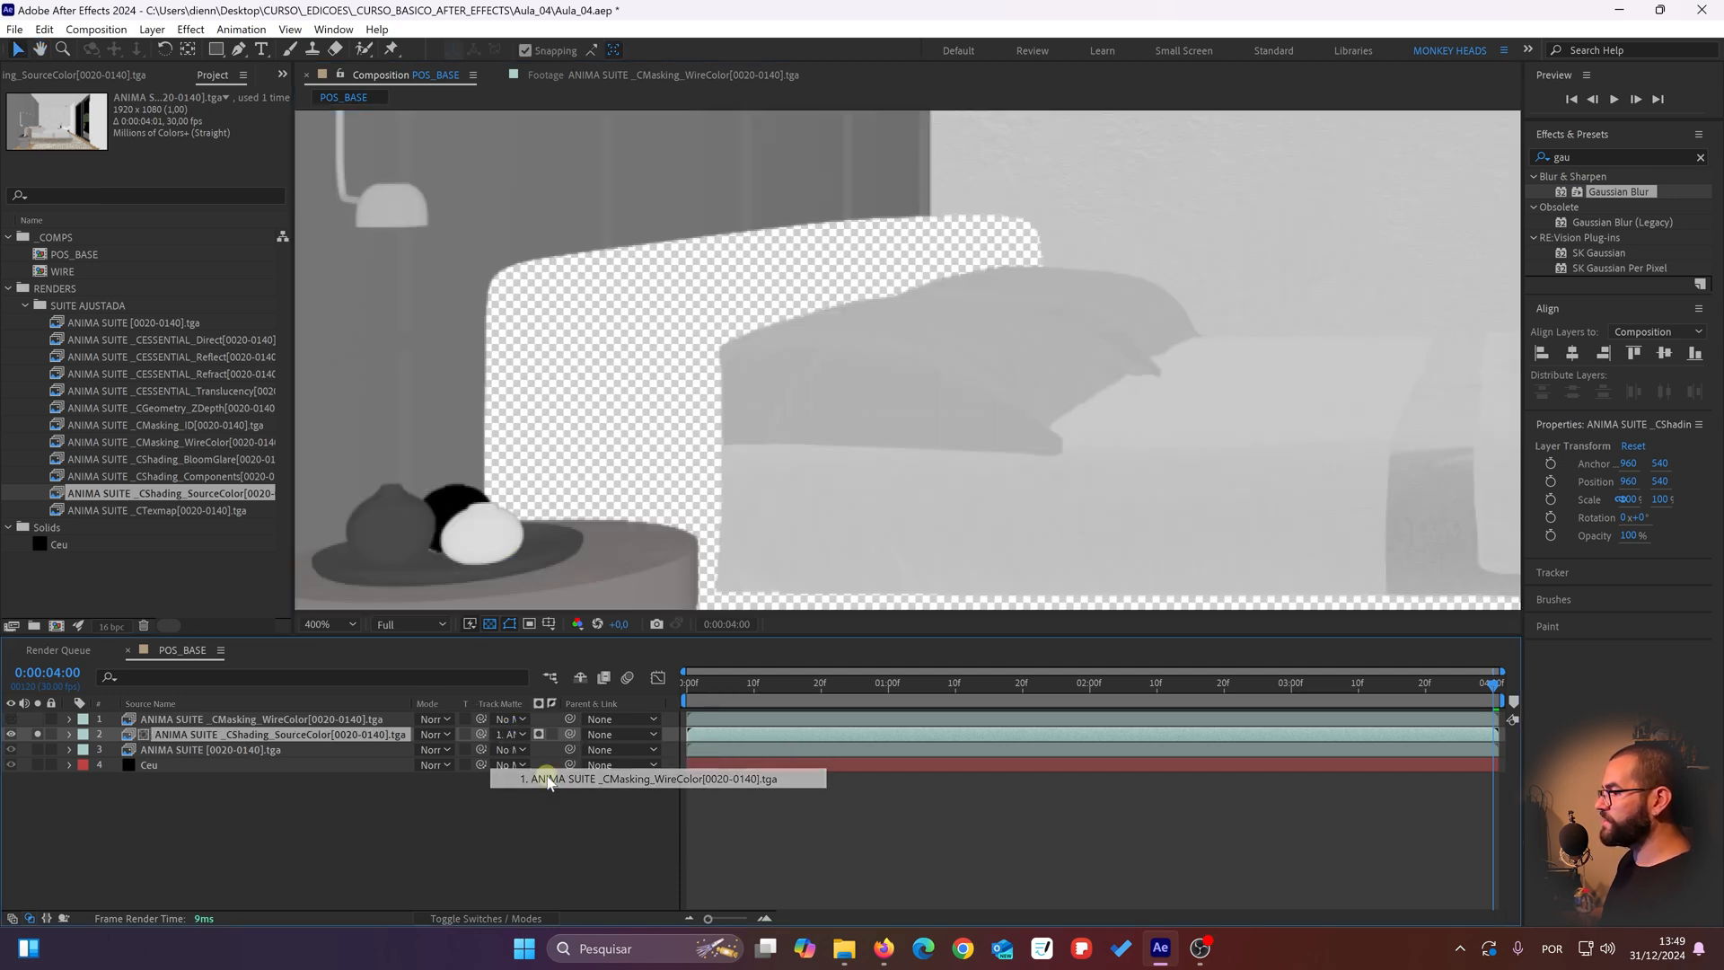
{"action": "key", "text": "comma"}
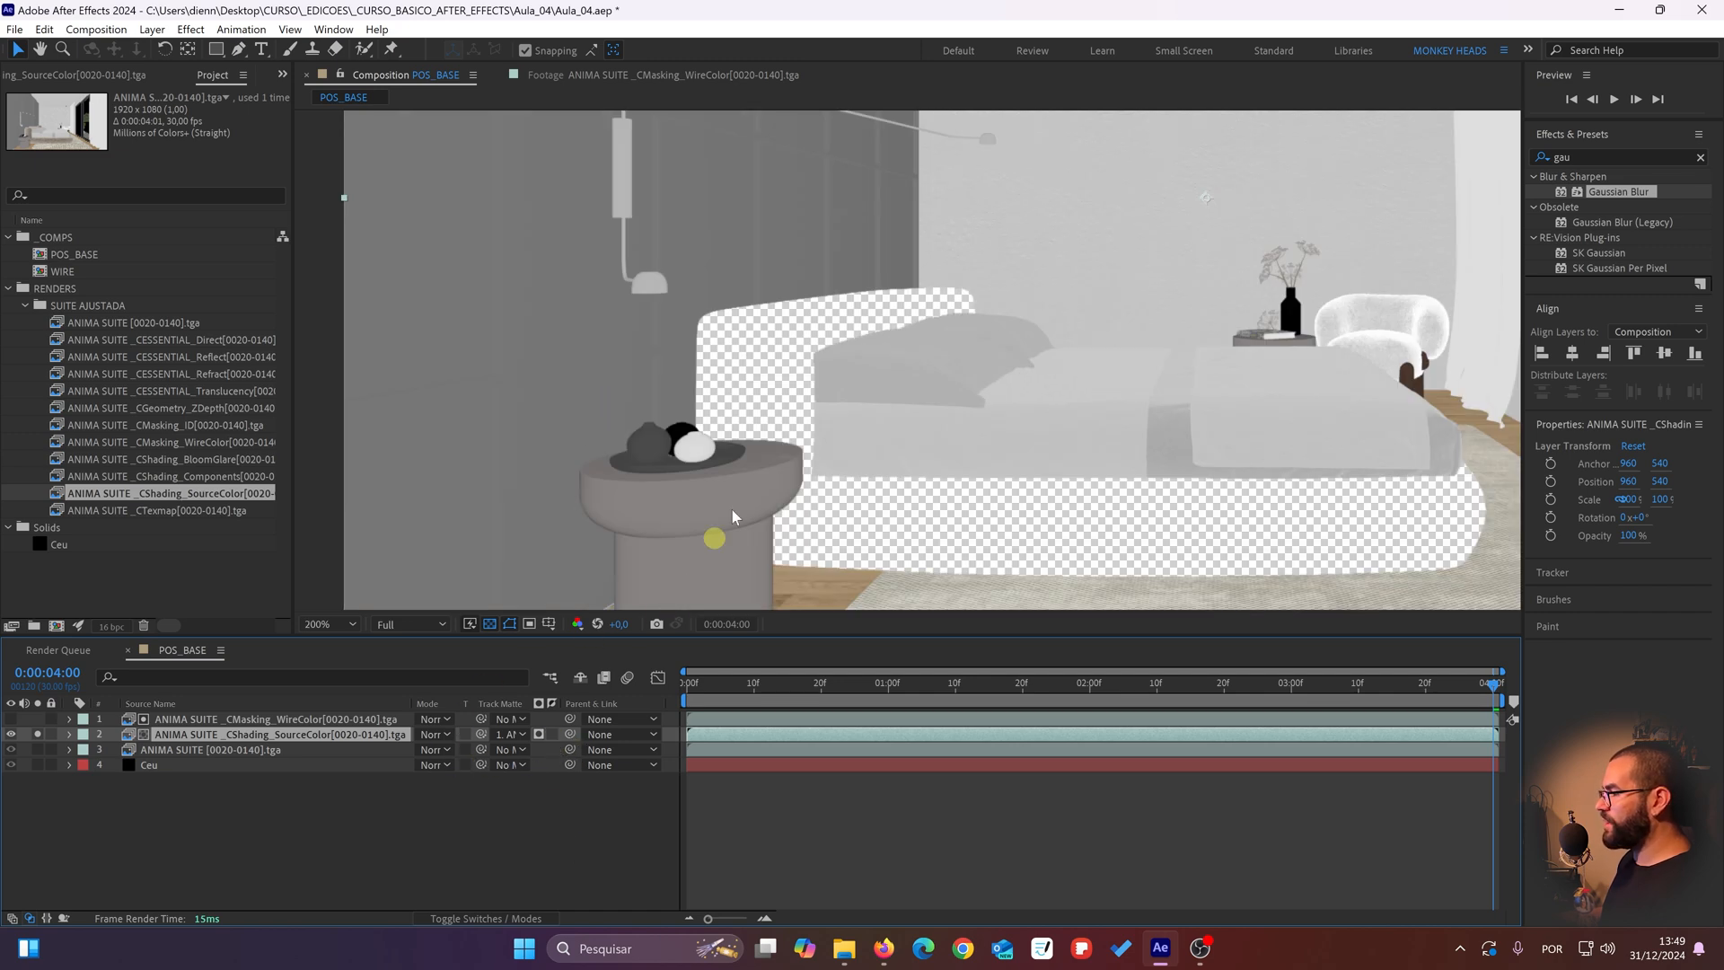
{"action": "left_click", "coordinate": [551, 733]}
Step: Check the isolated headboard's cutout edges and turn off solo for the CShading_SourceColor layer
{"action": "left_click_drag", "start_coordinate": [907, 363], "coordinate": [850, 292]}
{"action": "scroll", "coordinate": [688, 416], "scroll_direction": "up", "scroll_amount": 1}
{"action": "left_click_drag", "start_coordinate": [724, 419], "coordinate": [902, 566]}
{"action": "scroll", "coordinate": [709, 329], "scroll_direction": "up", "scroll_amount": 1}
{"action": "left_click_drag", "start_coordinate": [711, 330], "coordinate": [997, 480]}
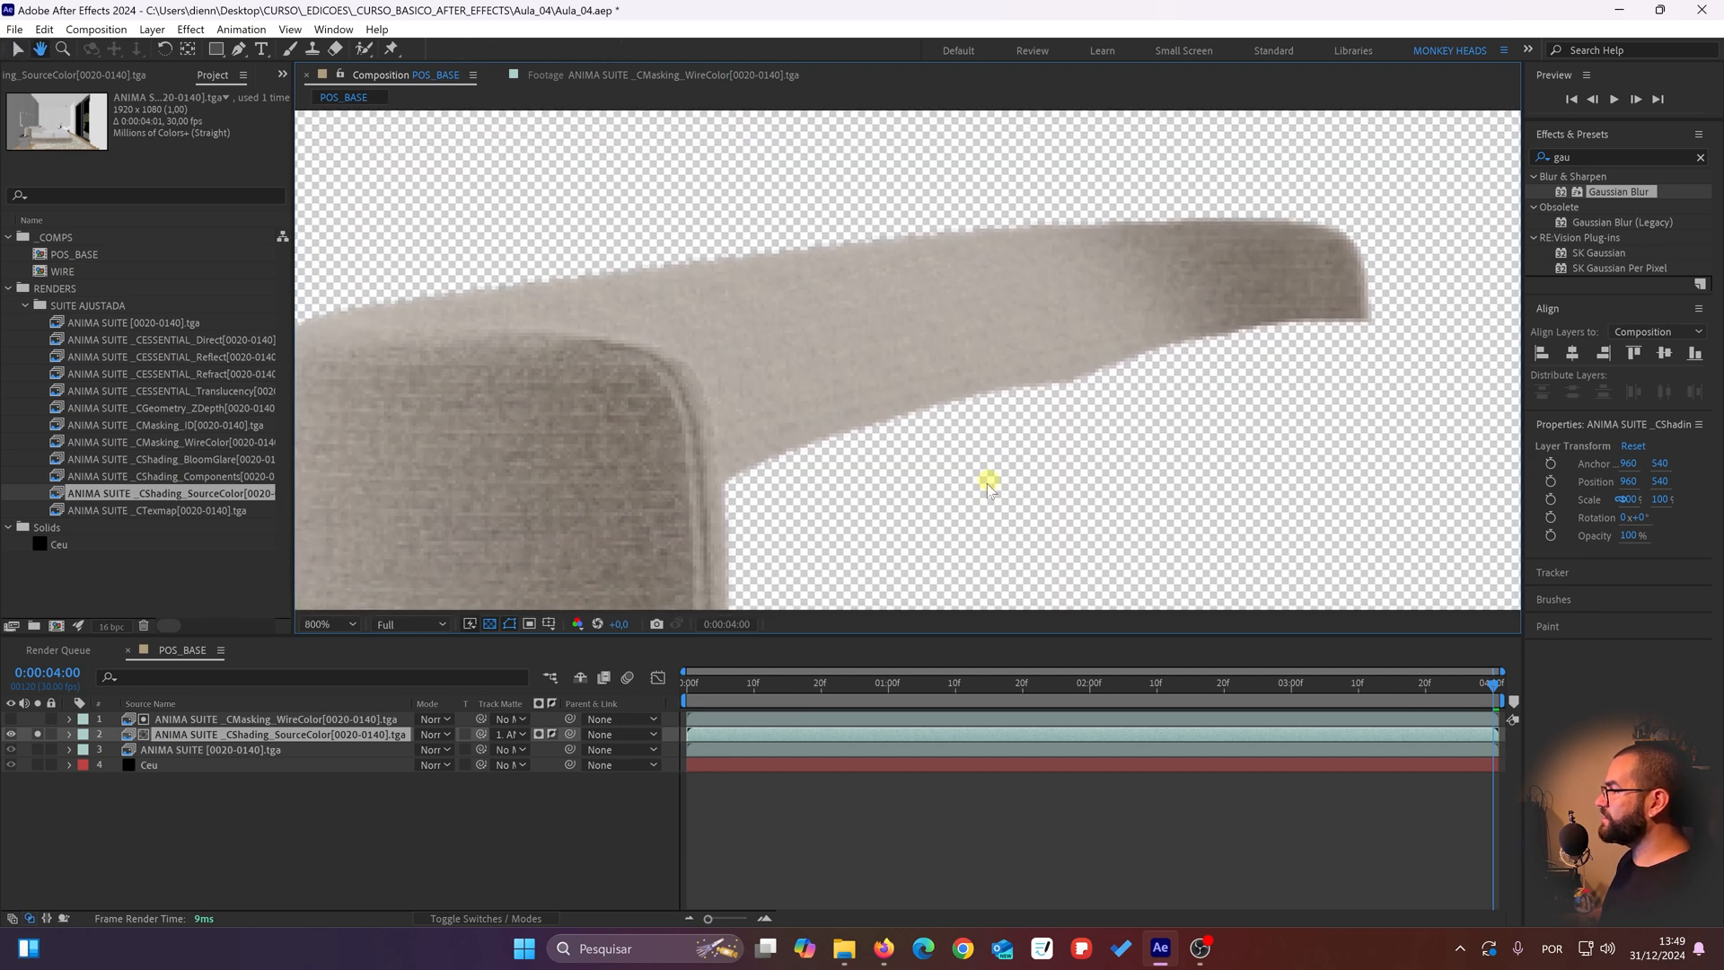
{"action": "left_click", "coordinate": [38, 735]}
Step: Compare the headboard with the masked CShading_SourceColor layer hidden and shown over the render
{"action": "left_click_drag", "start_coordinate": [800, 442], "coordinate": [658, 366]}
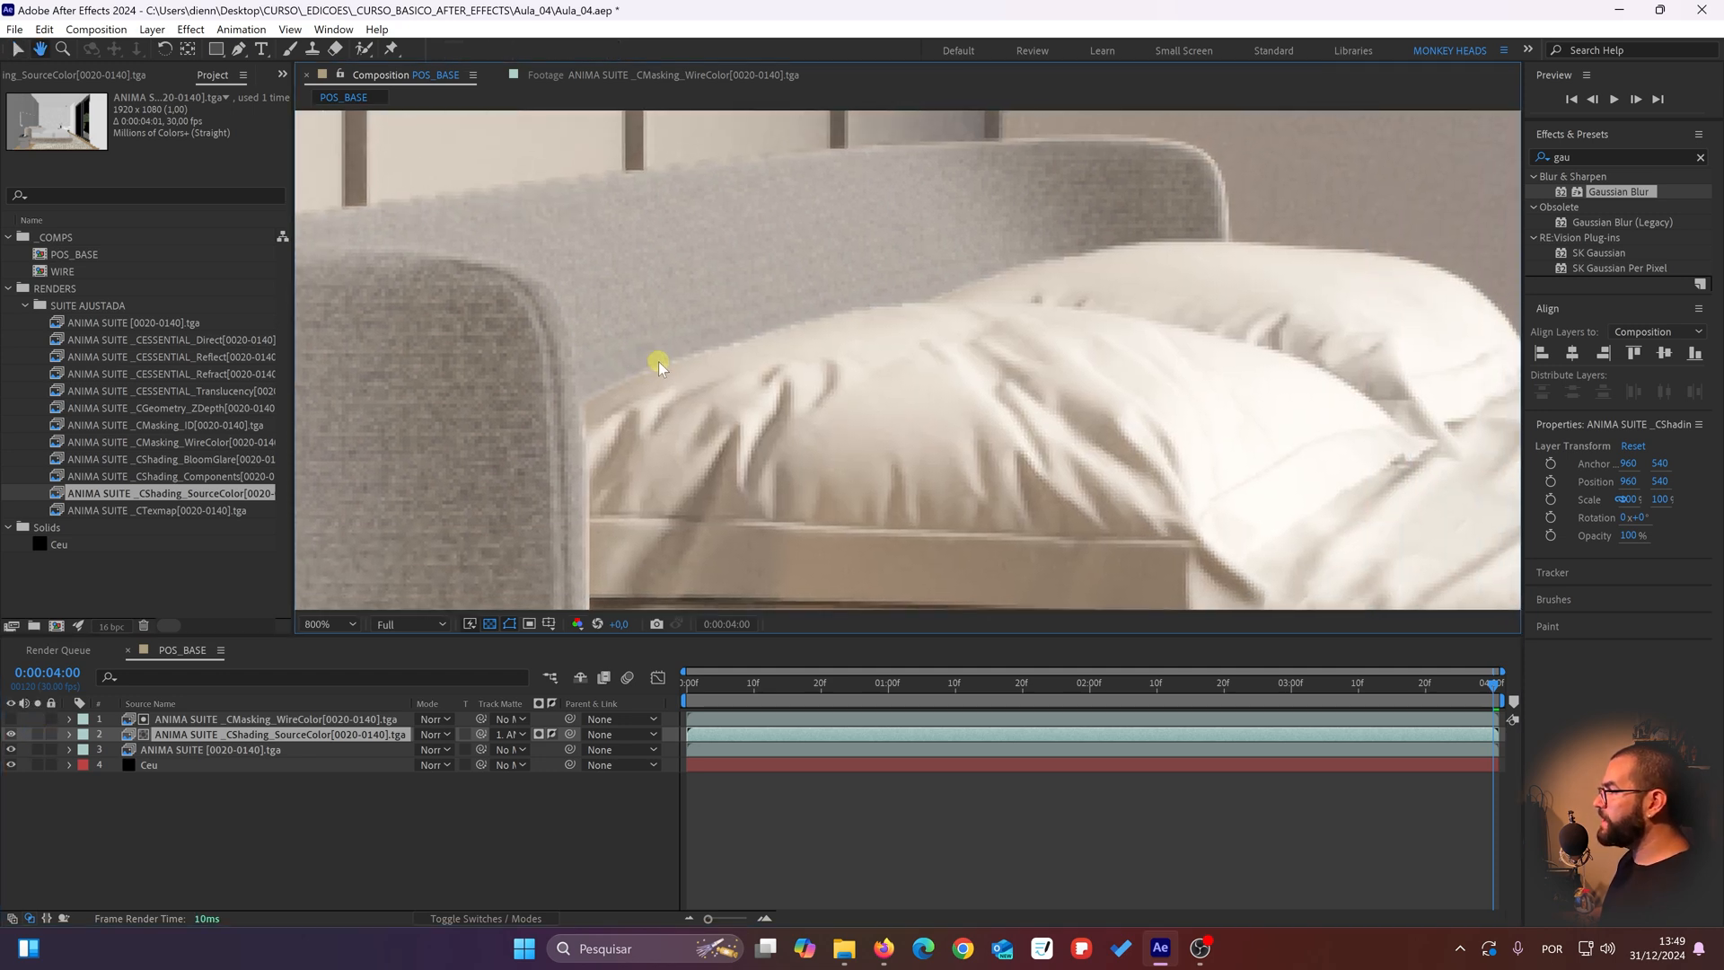
{"action": "left_click", "coordinate": [9, 734]}
{"action": "left_click", "coordinate": [10, 734]}
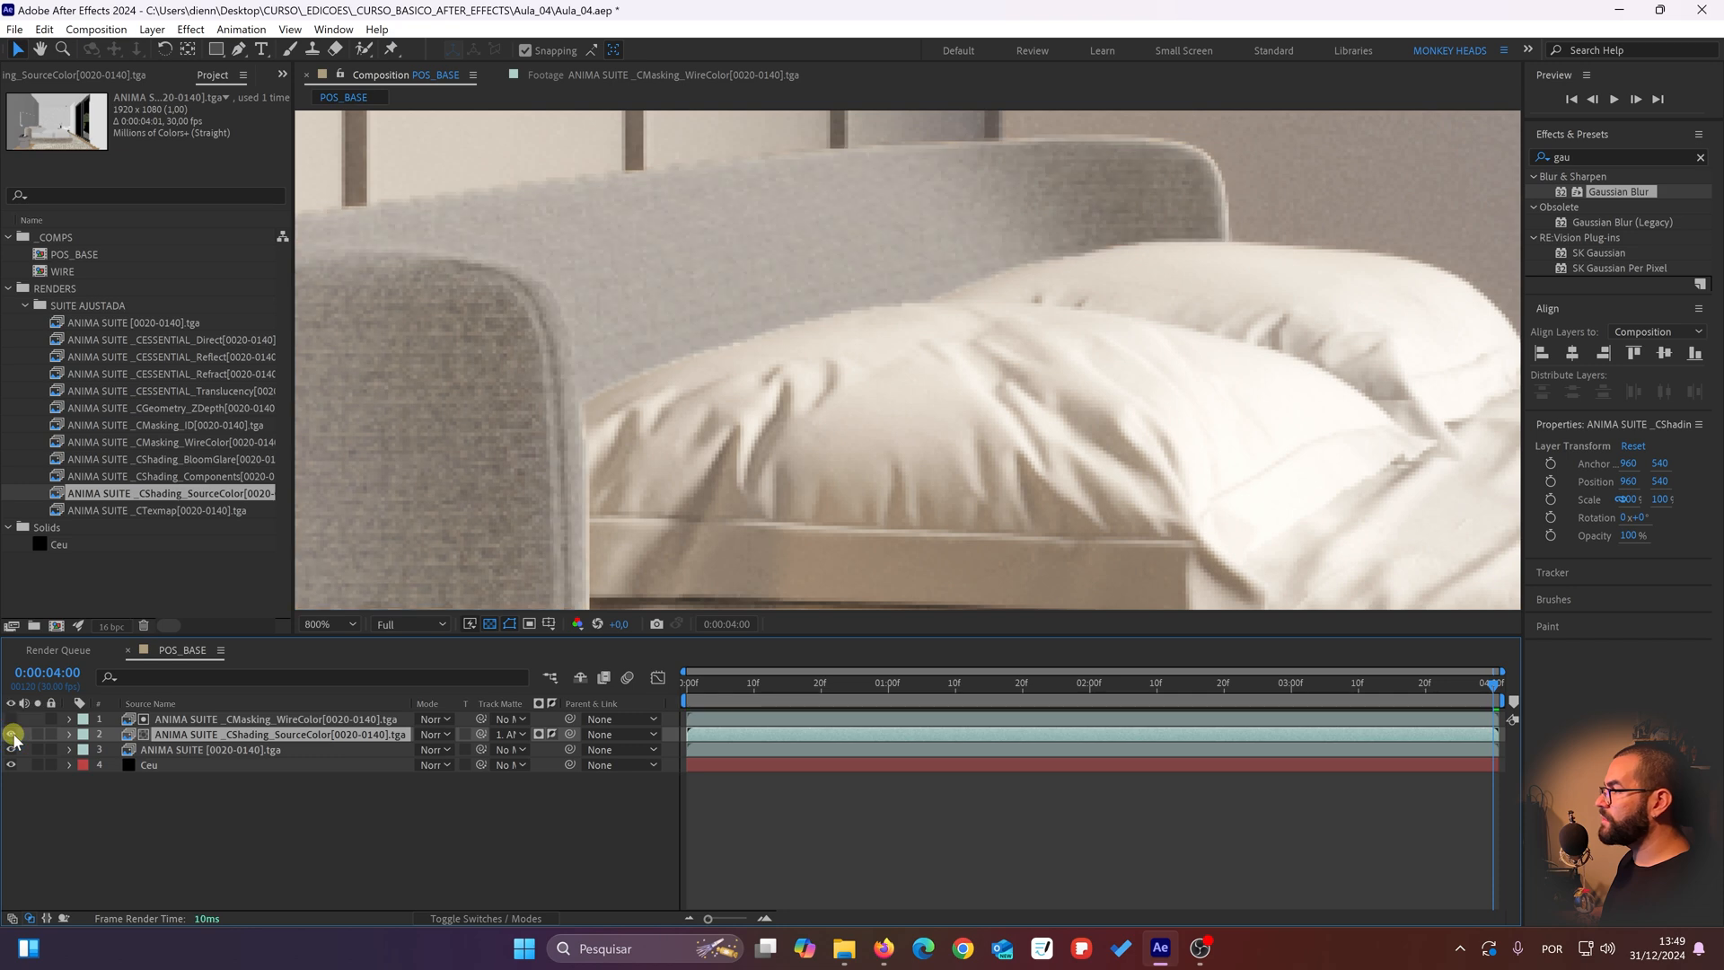
{"action": "left_click", "coordinate": [10, 735]}
{"action": "left_click", "coordinate": [11, 734]}
{"action": "left_click", "coordinate": [13, 734]}
{"action": "left_click", "coordinate": [13, 735]}
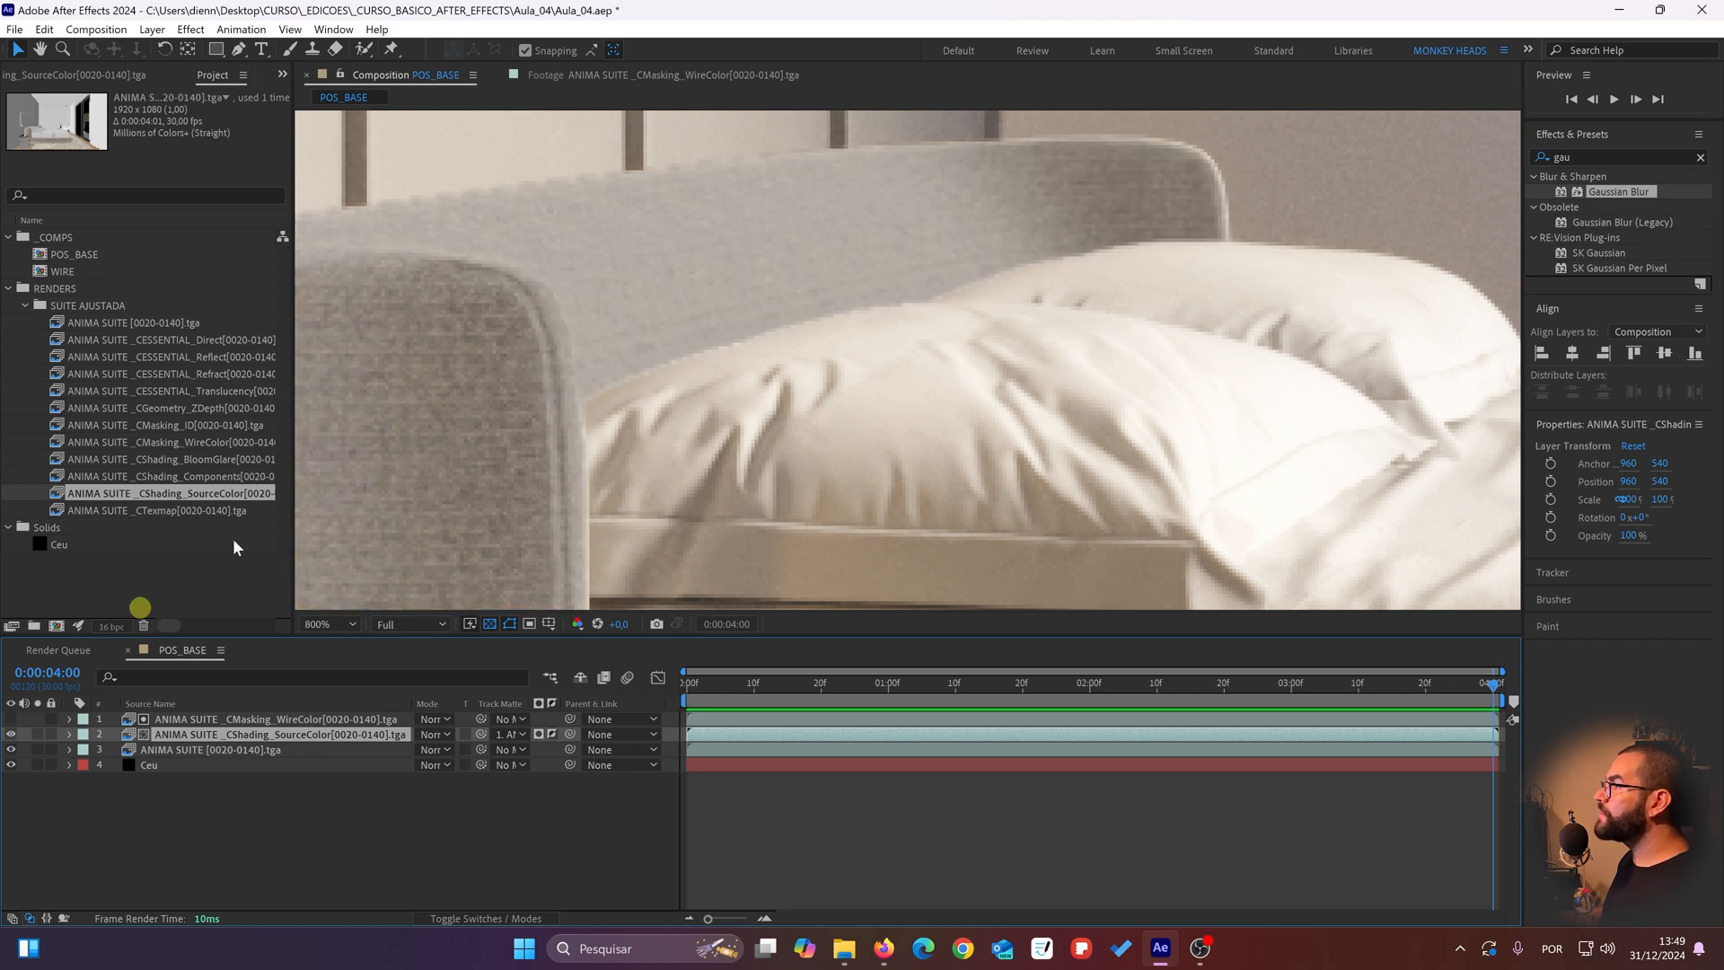
Step: Examine the headboard's near upper edge at high magnification while switching the CShading_SourceColor layer's visibility off and on
{"action": "left_click_drag", "start_coordinate": [750, 207], "coordinate": [1053, 300]}
{"action": "scroll", "coordinate": [519, 303], "scroll_direction": "up", "scroll_amount": 1}
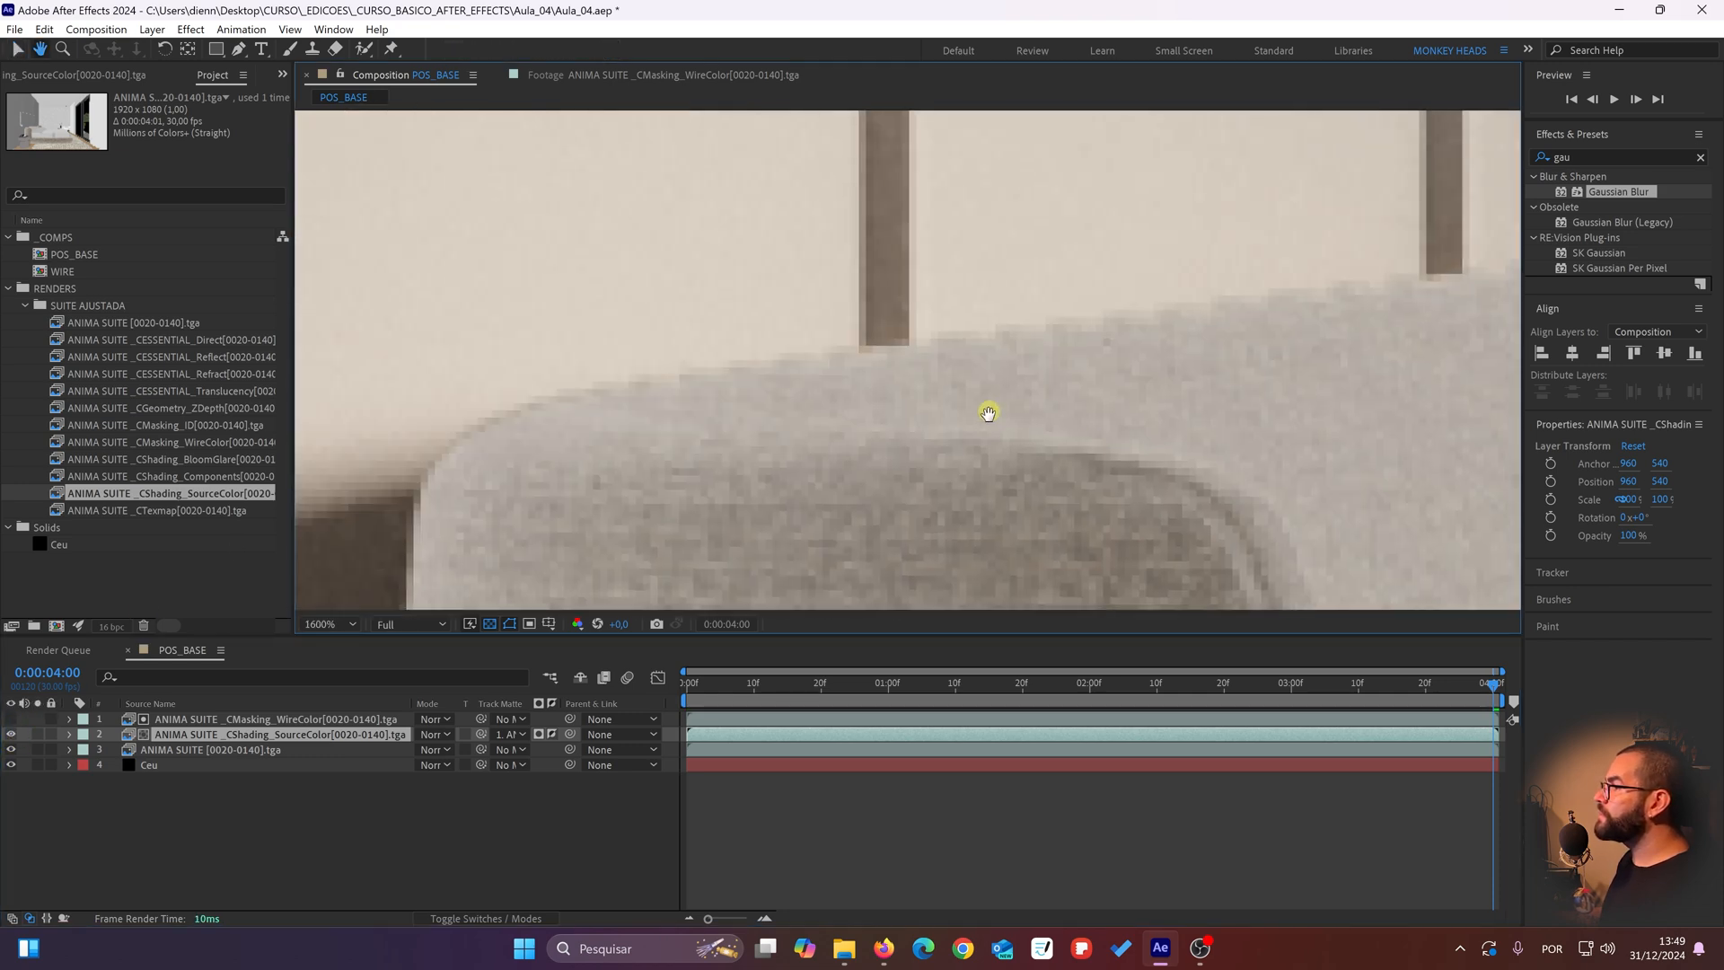
{"action": "left_click", "coordinate": [11, 735]}
{"action": "left_click", "coordinate": [10, 734]}
{"action": "left_click", "coordinate": [12, 735]}
{"action": "left_click", "coordinate": [12, 735]}
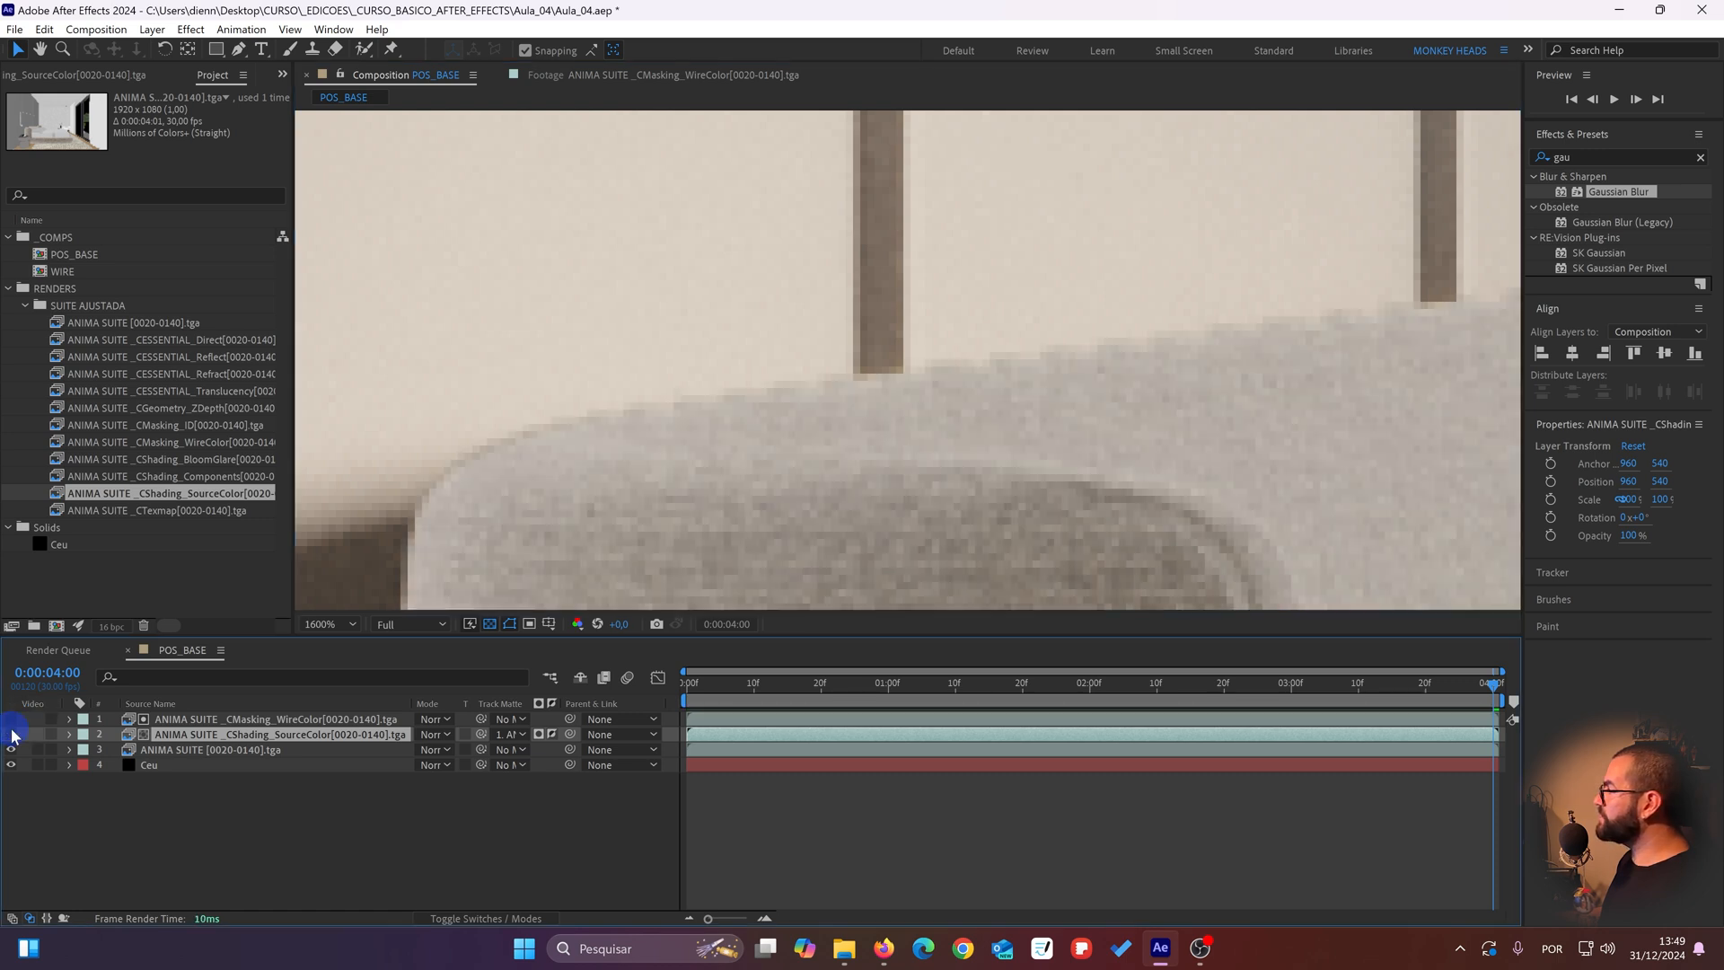
{"action": "left_click", "coordinate": [13, 734]}
{"action": "left_click", "coordinate": [12, 735]}
Step: Inspect the headboard's far rounded corner with the CShading_SourceColor layer hidden and shown
{"action": "left_click_drag", "start_coordinate": [1243, 308], "coordinate": [913, 354]}
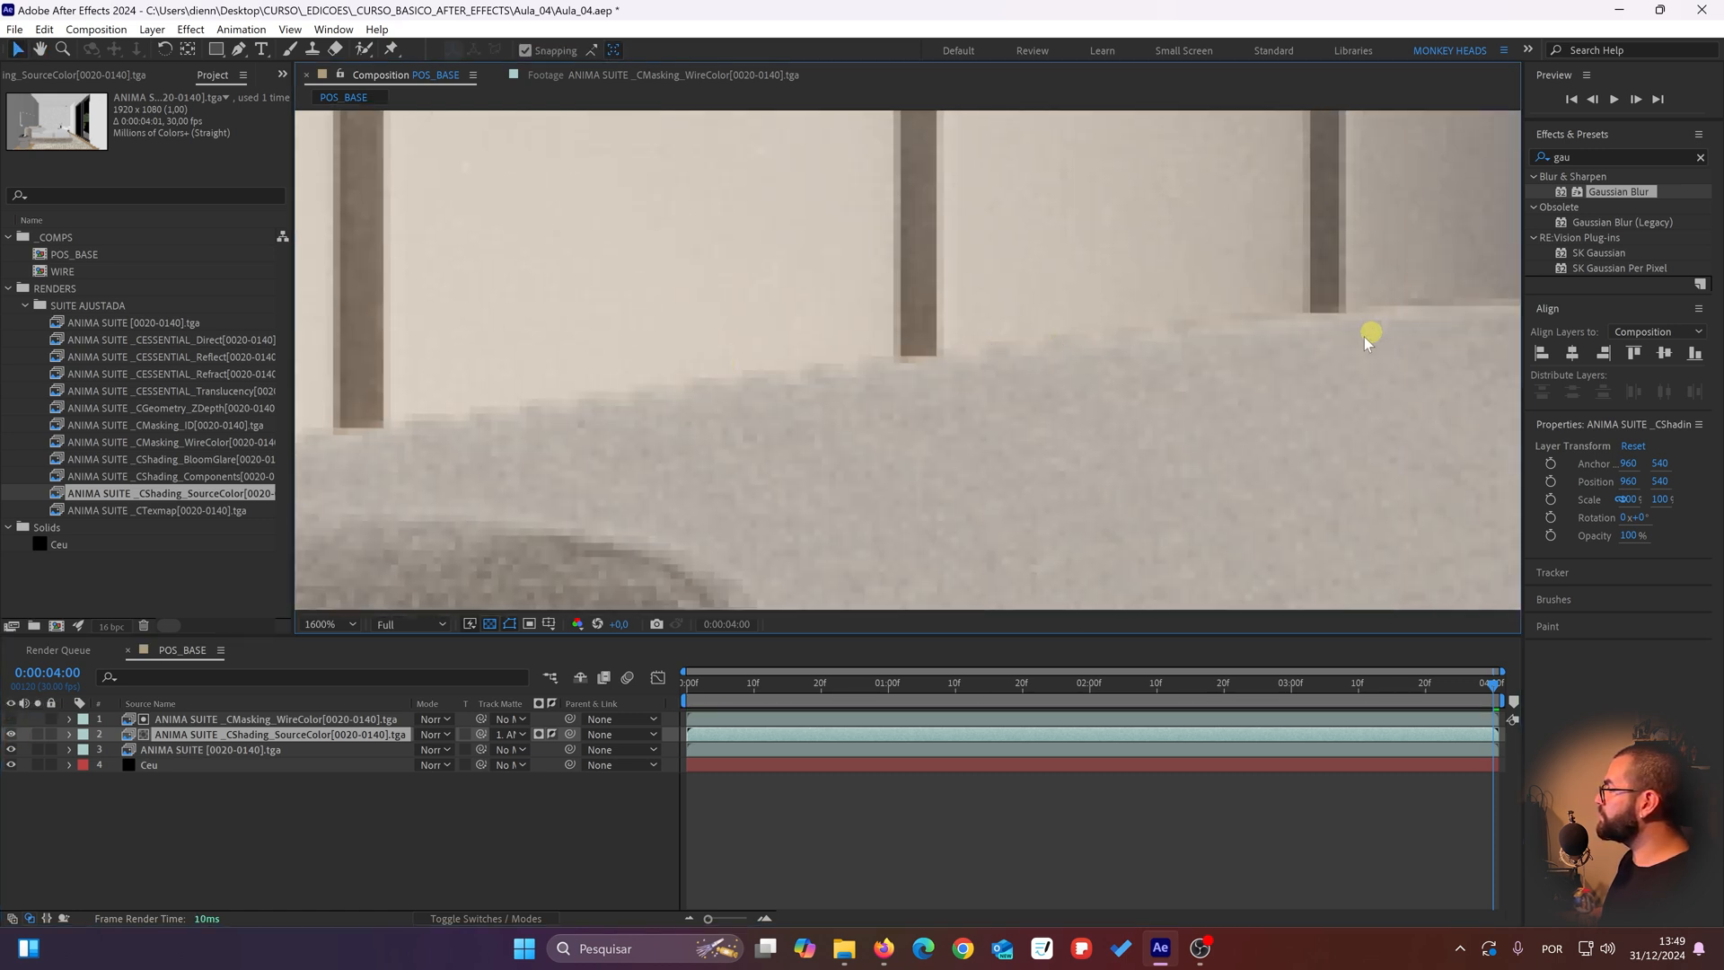
{"action": "left_click_drag", "start_coordinate": [1347, 342], "coordinate": [527, 407]}
{"action": "left_click_drag", "start_coordinate": [1049, 428], "coordinate": [844, 424]}
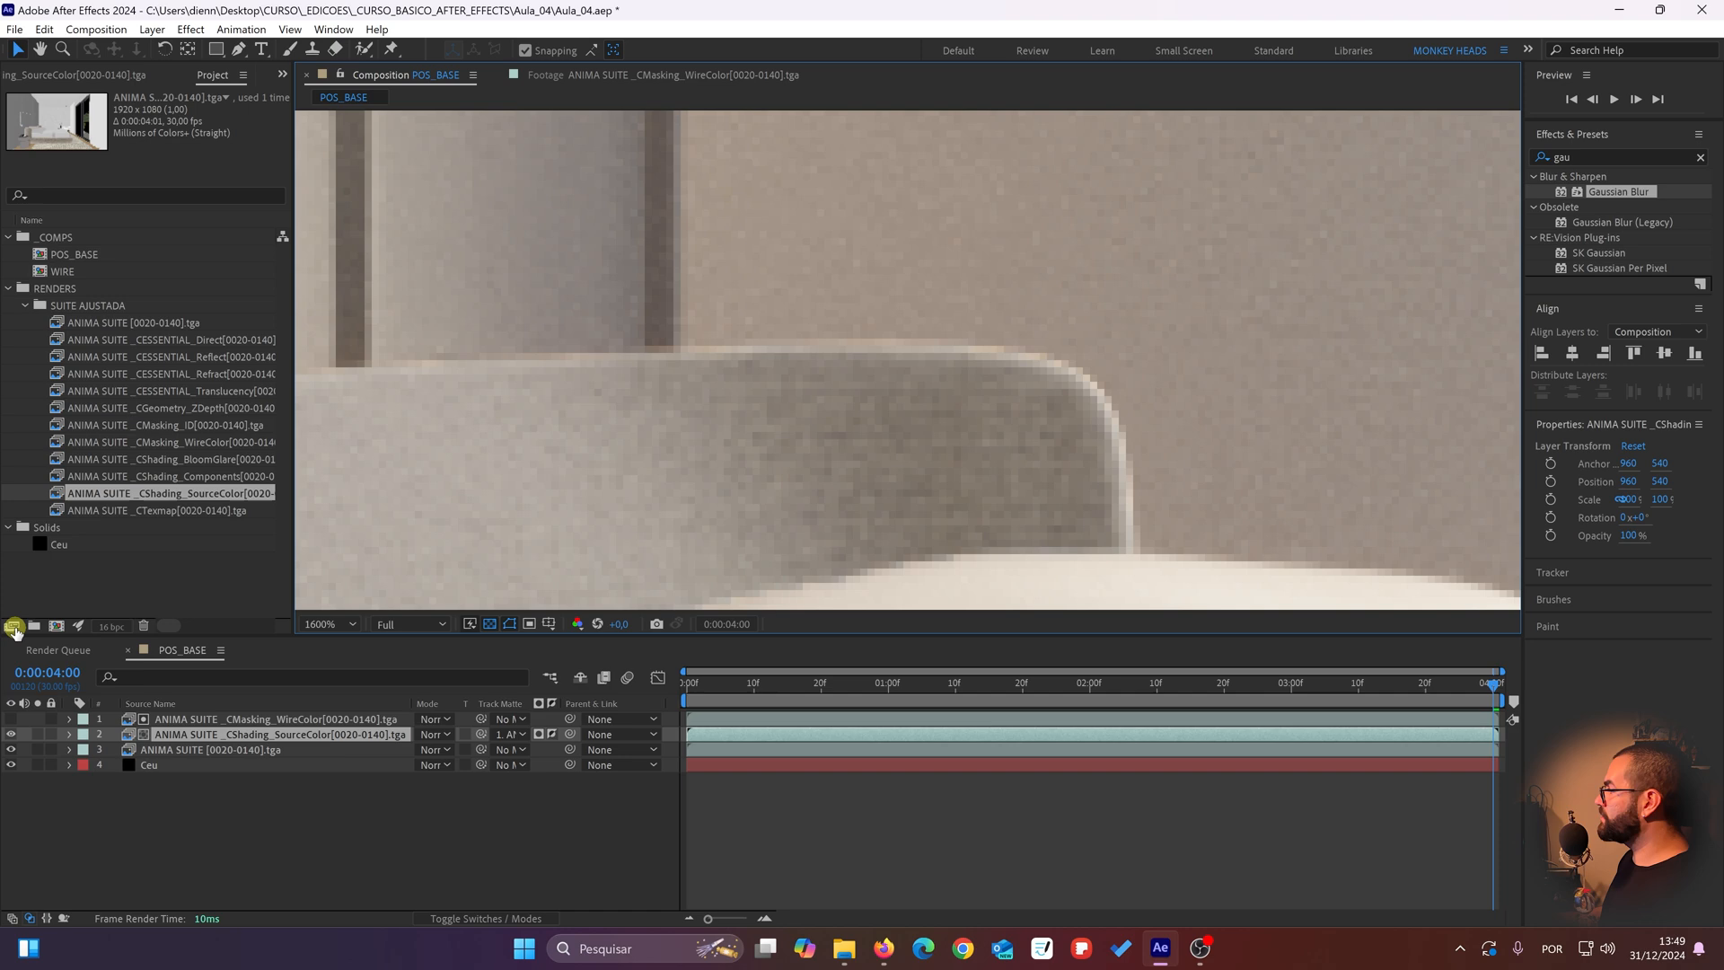
{"action": "left_click", "coordinate": [11, 735]}
{"action": "left_click", "coordinate": [10, 734]}
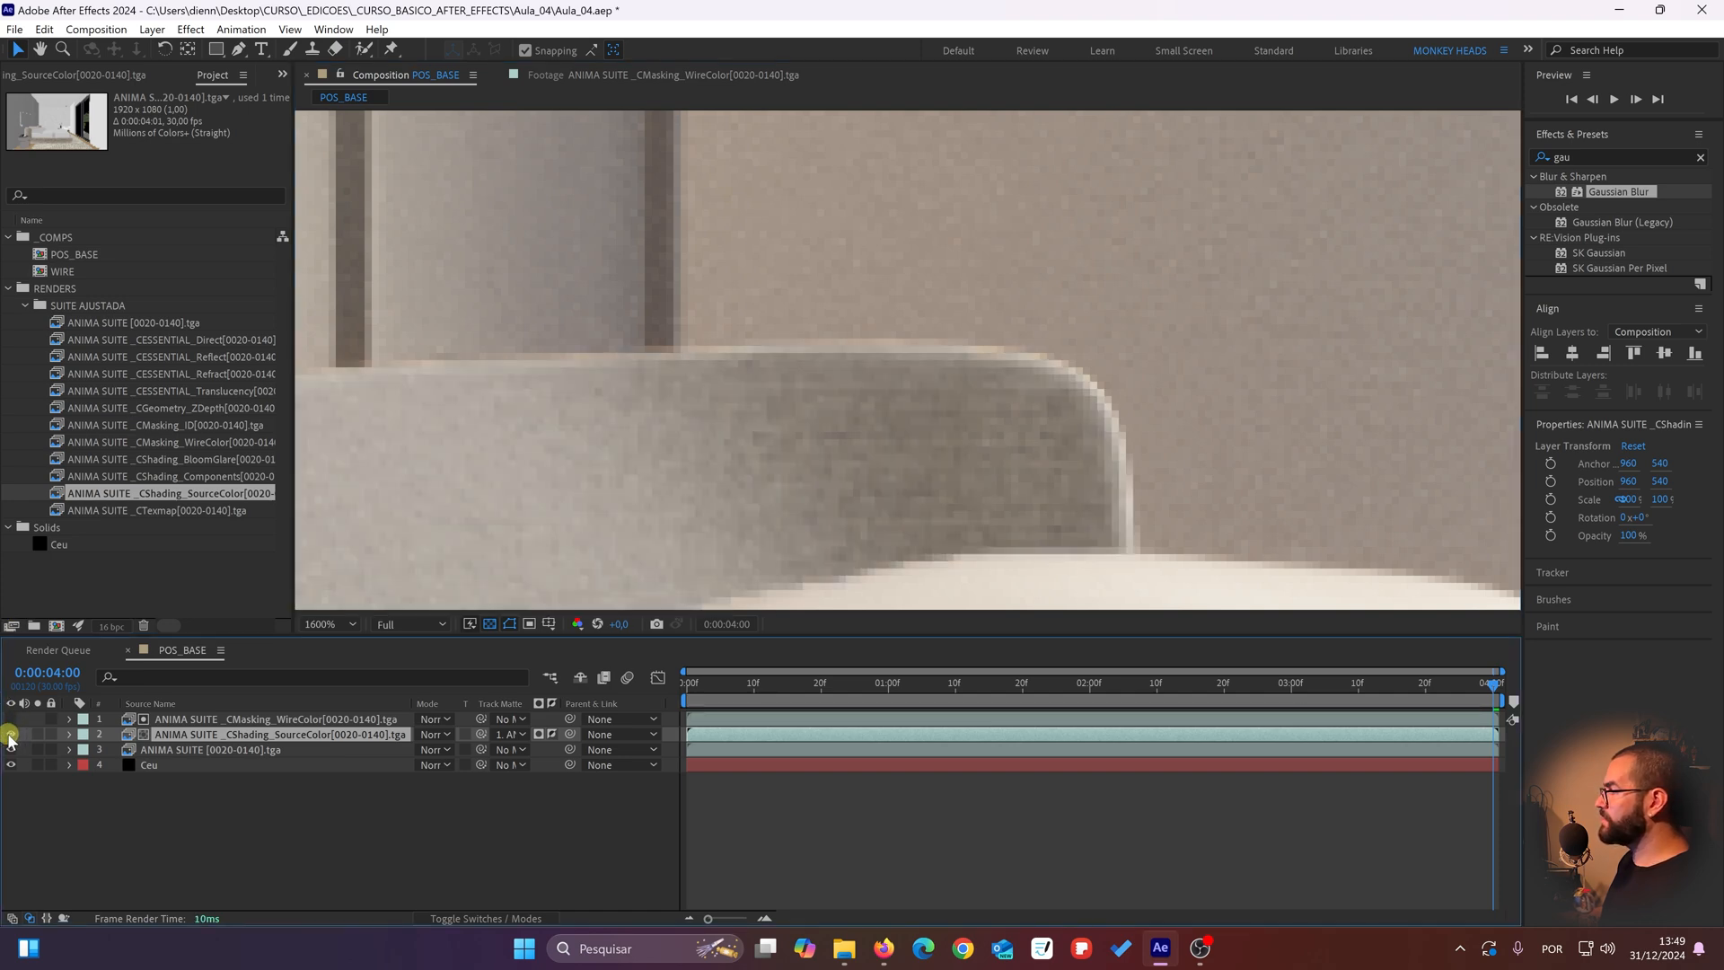
Step: Compare the whole headboard and its border with the pillows while hiding and showing the CShading_SourceColor layer
{"action": "left_click", "coordinate": [11, 734]}
{"action": "left_click", "coordinate": [11, 734]}
{"action": "left_click", "coordinate": [10, 734]}
{"action": "left_click", "coordinate": [10, 734]}
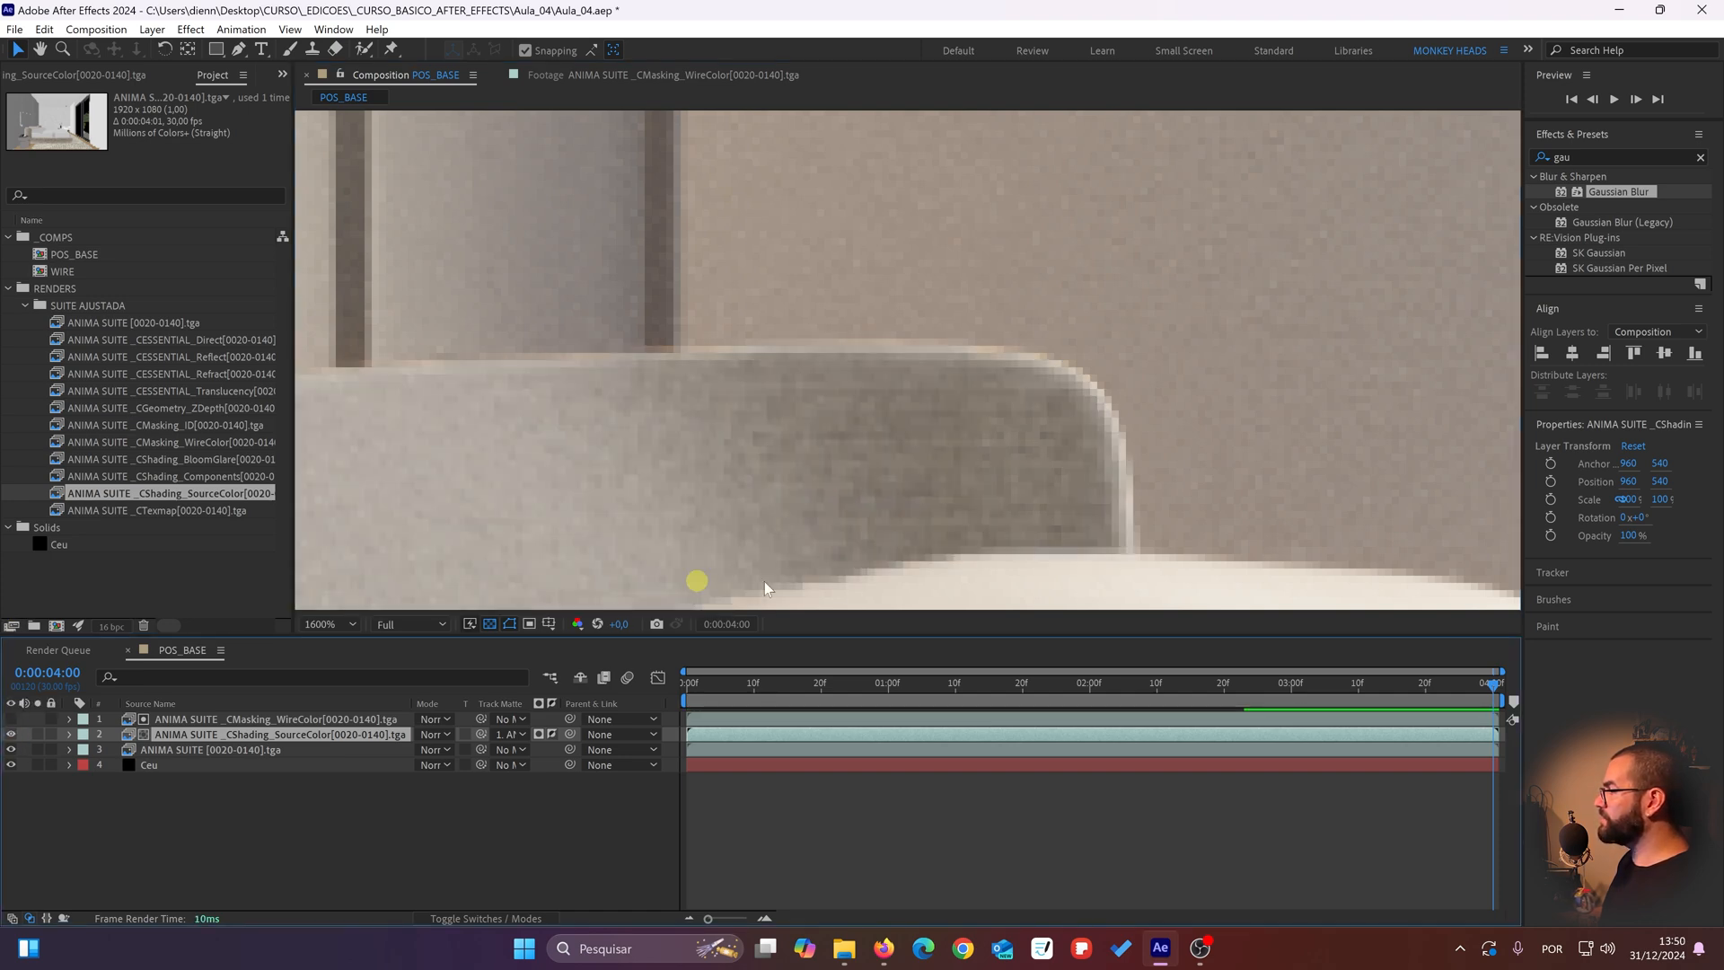
{"action": "left_click_drag", "start_coordinate": [874, 492], "coordinate": [983, 243]}
{"action": "scroll", "coordinate": [667, 427], "scroll_direction": "down", "scroll_amount": 1}
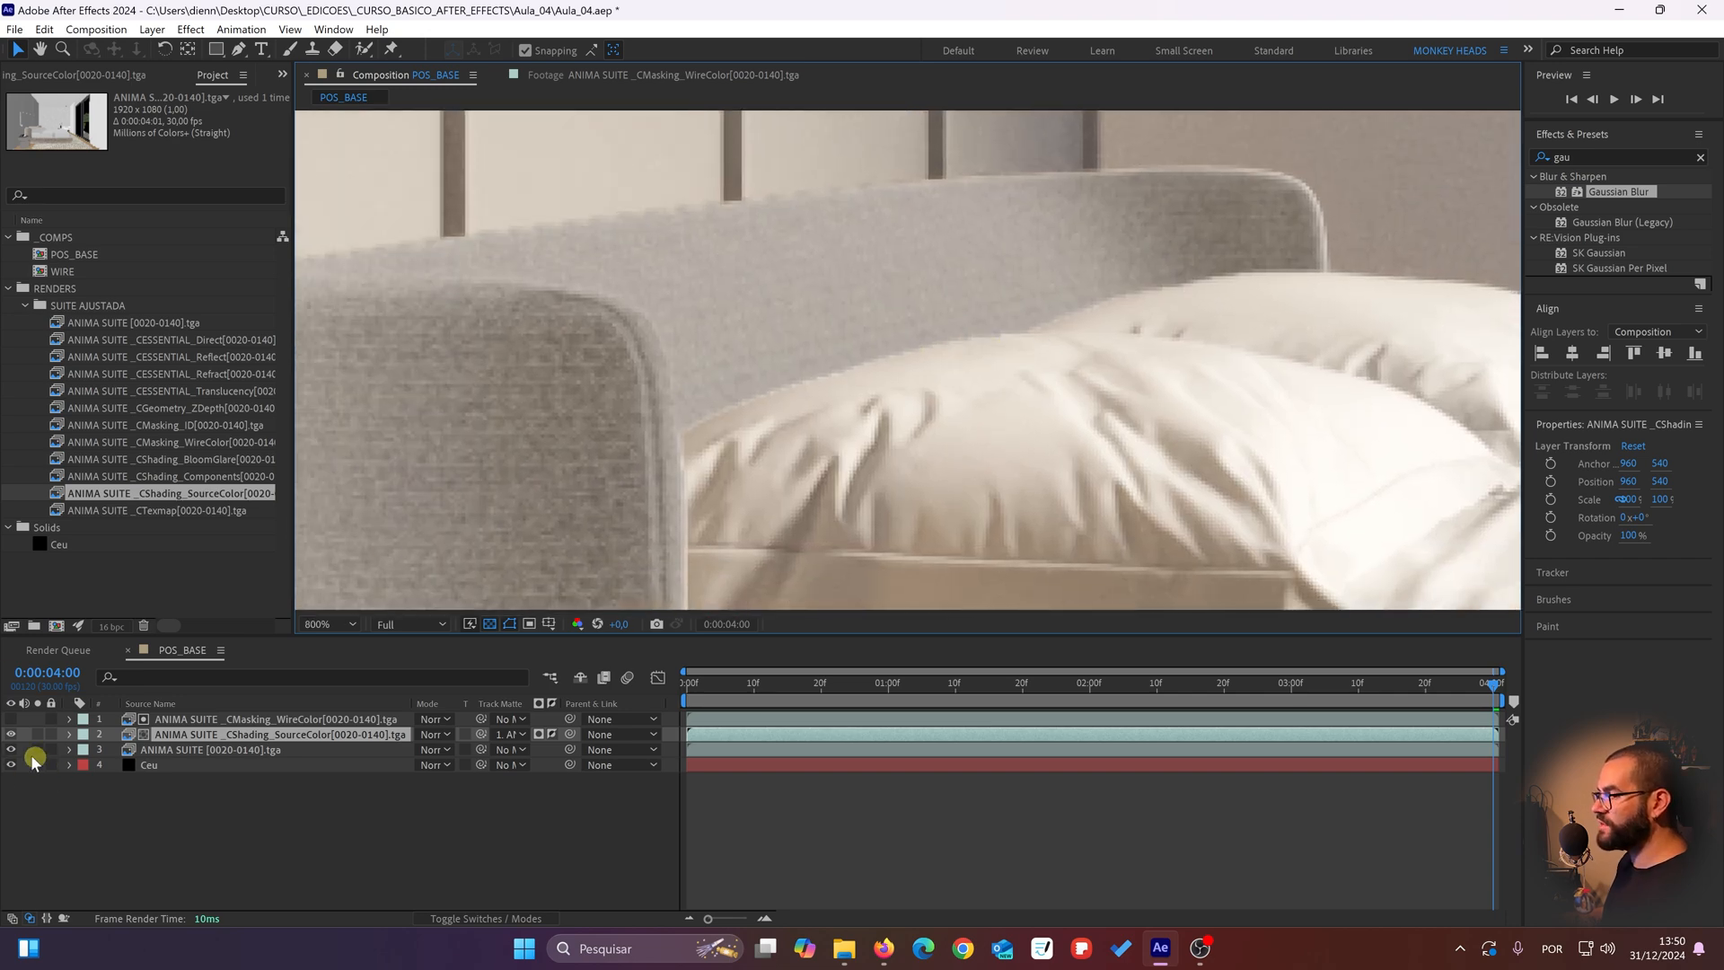
{"action": "left_click", "coordinate": [10, 735]}
{"action": "left_click", "coordinate": [11, 734]}
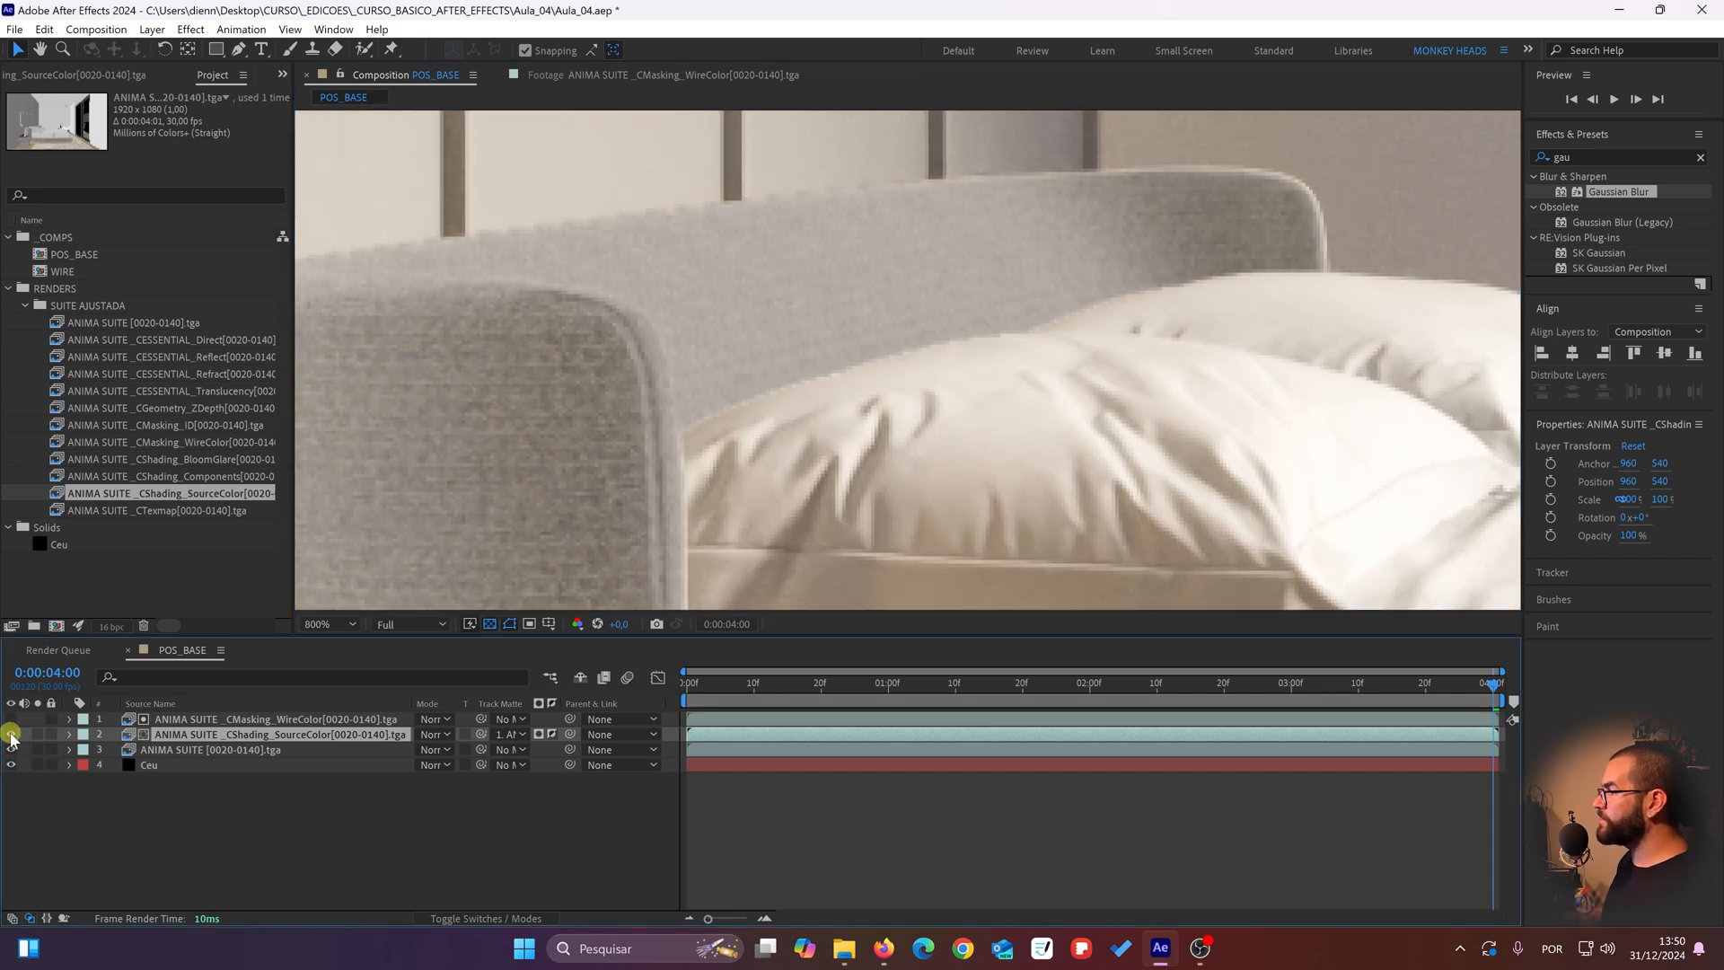
{"action": "left_click", "coordinate": [11, 734]}
{"action": "left_click", "coordinate": [11, 734]}
{"action": "left_click", "coordinate": [11, 734]}
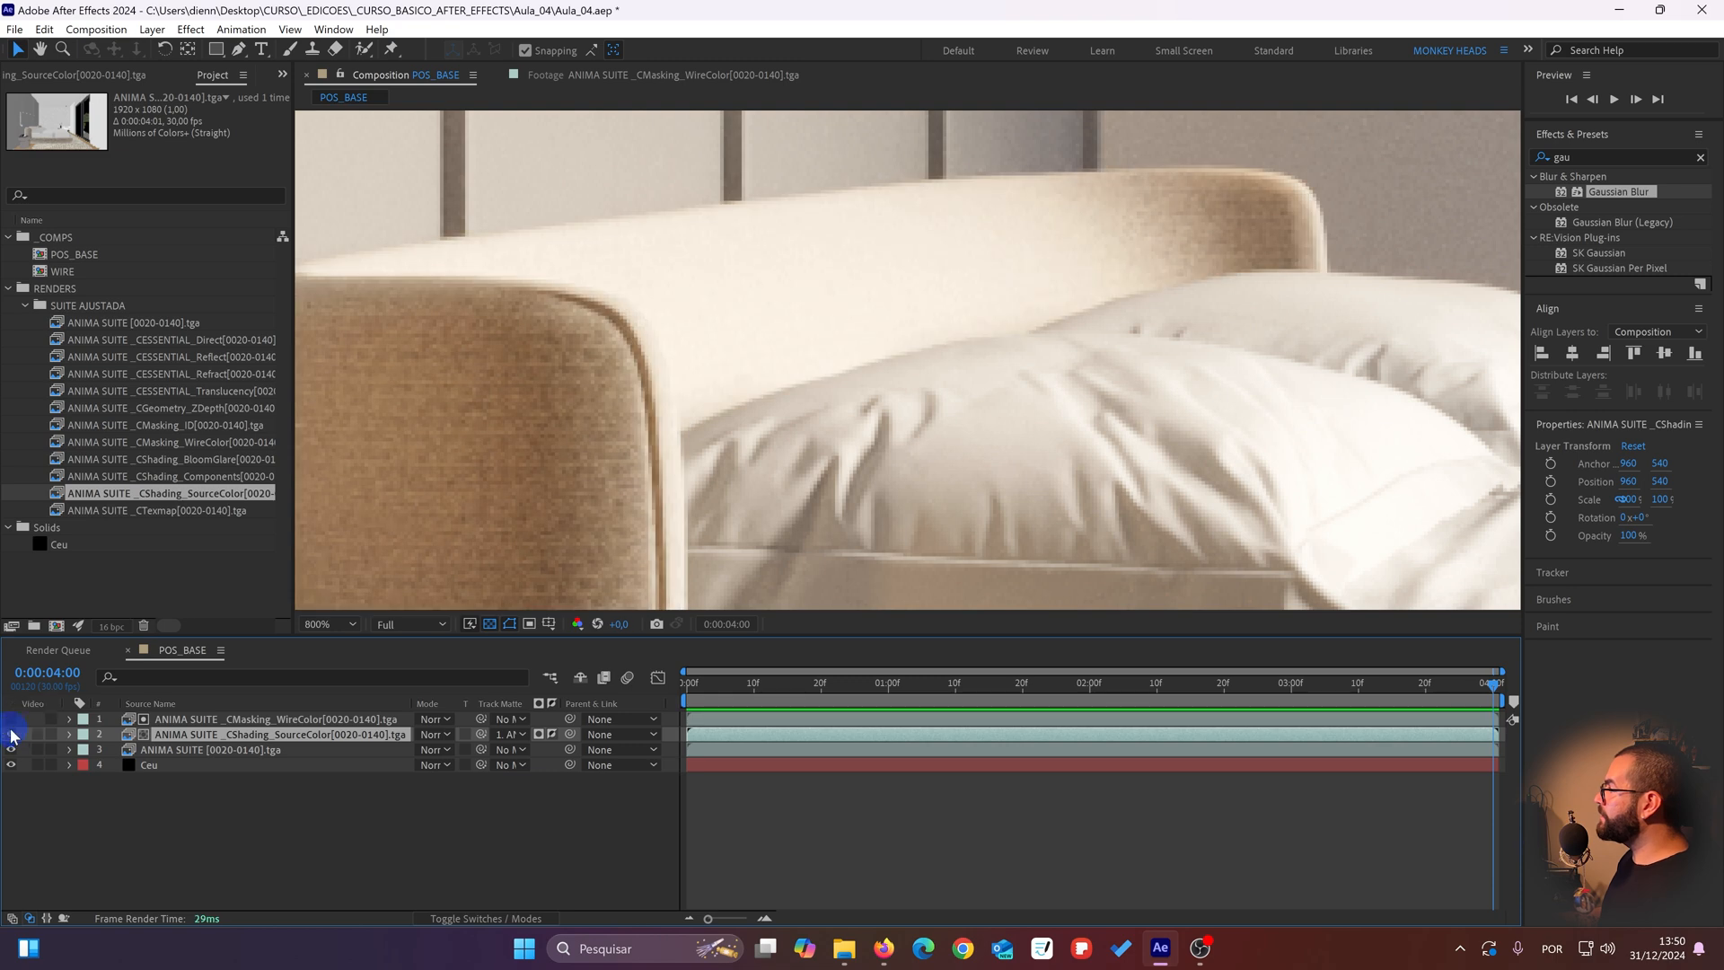
{"action": "left_click", "coordinate": [11, 735]}
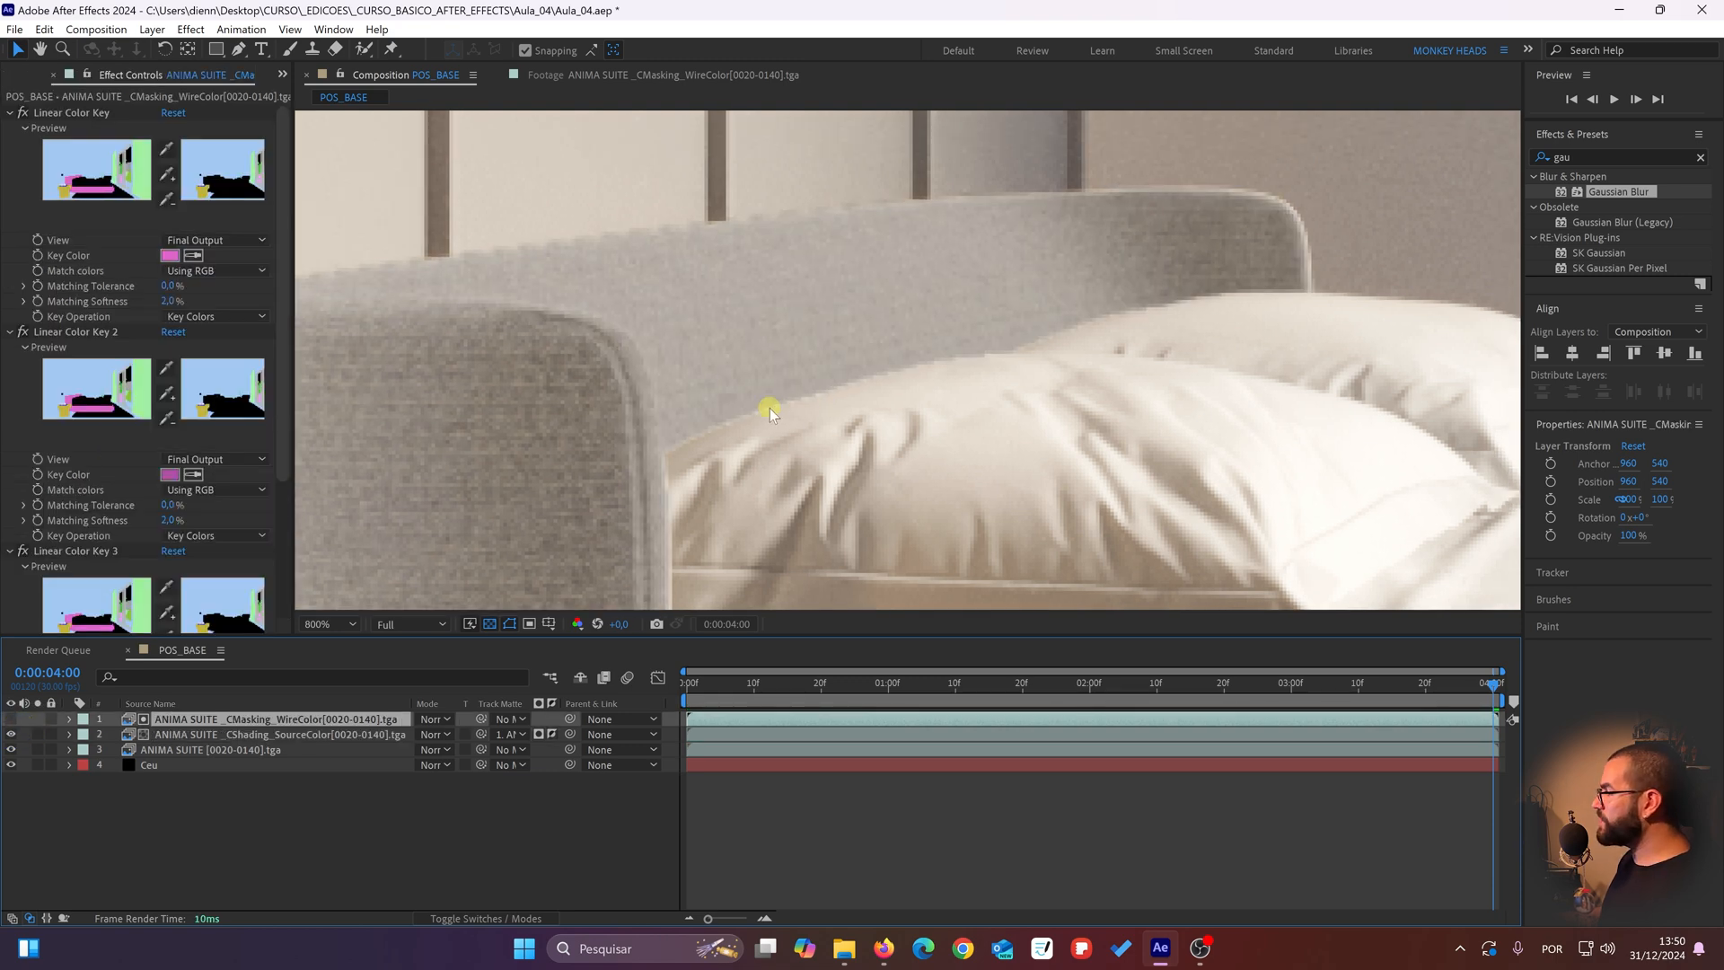
Step: Show and solo the CMasking_WireColor layer at the pillow's edge, with its effects collapsed and Gaussian Blur disabled
{"action": "scroll", "coordinate": [808, 359], "scroll_direction": "up", "scroll_amount": 2}
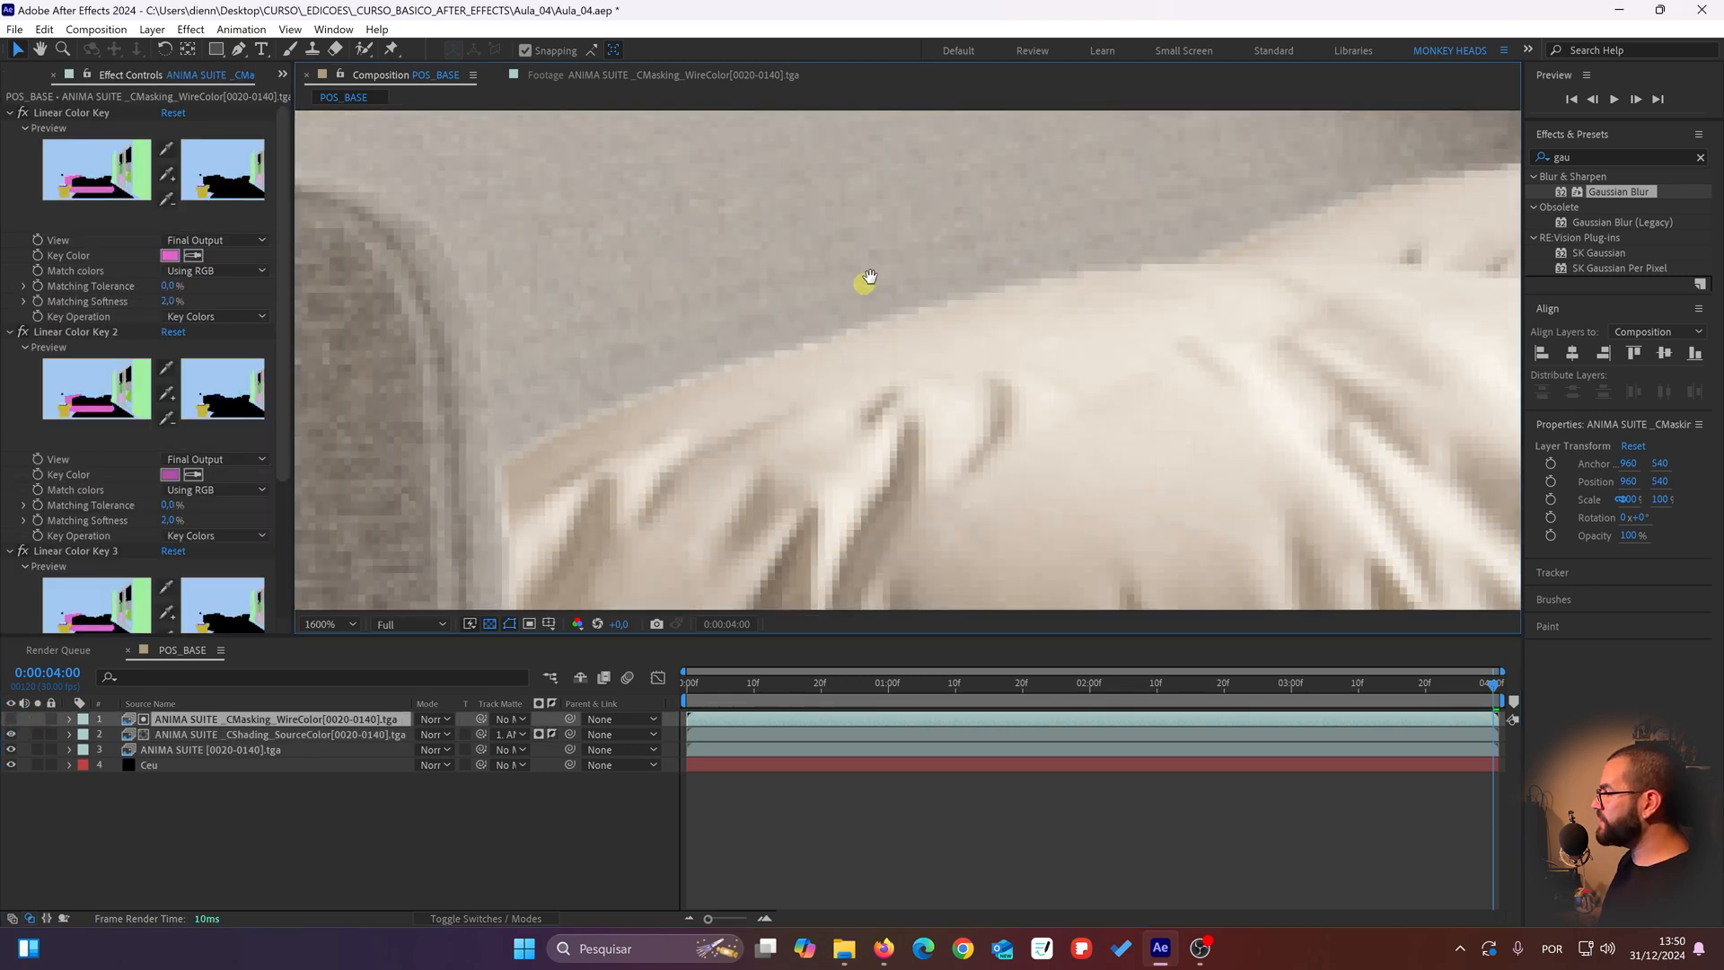
{"action": "left_click", "coordinate": [11, 718]}
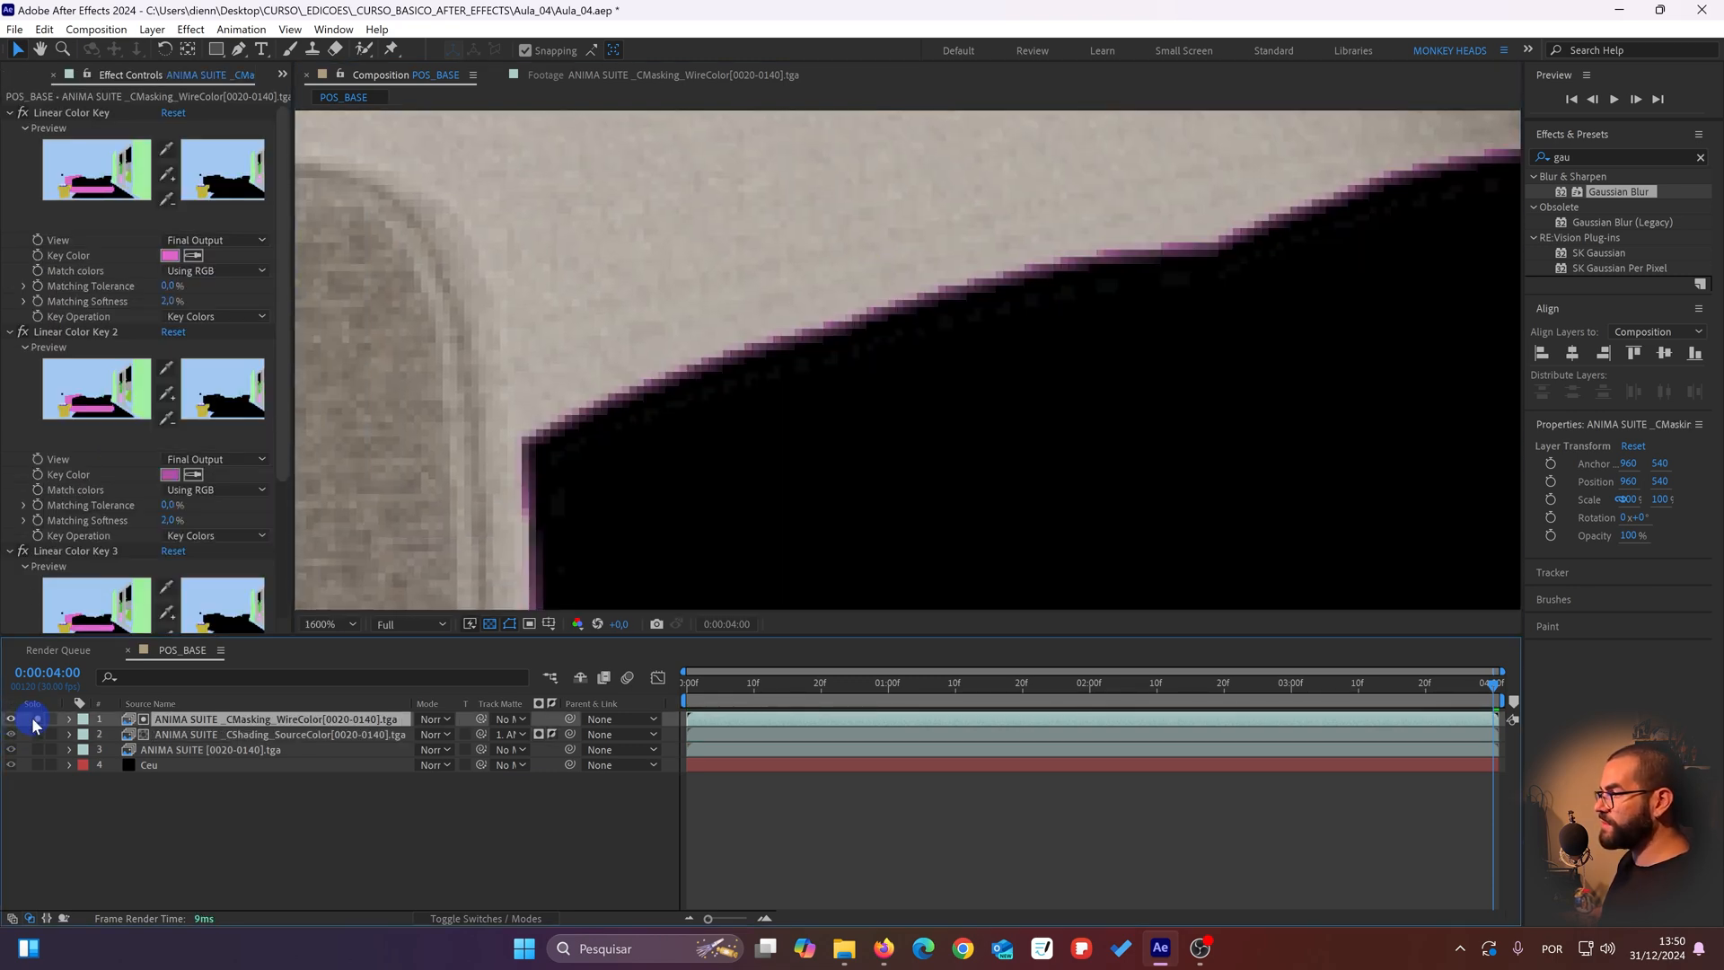
{"action": "left_click", "coordinate": [36, 719]}
{"action": "left_click", "coordinate": [55, 553]}
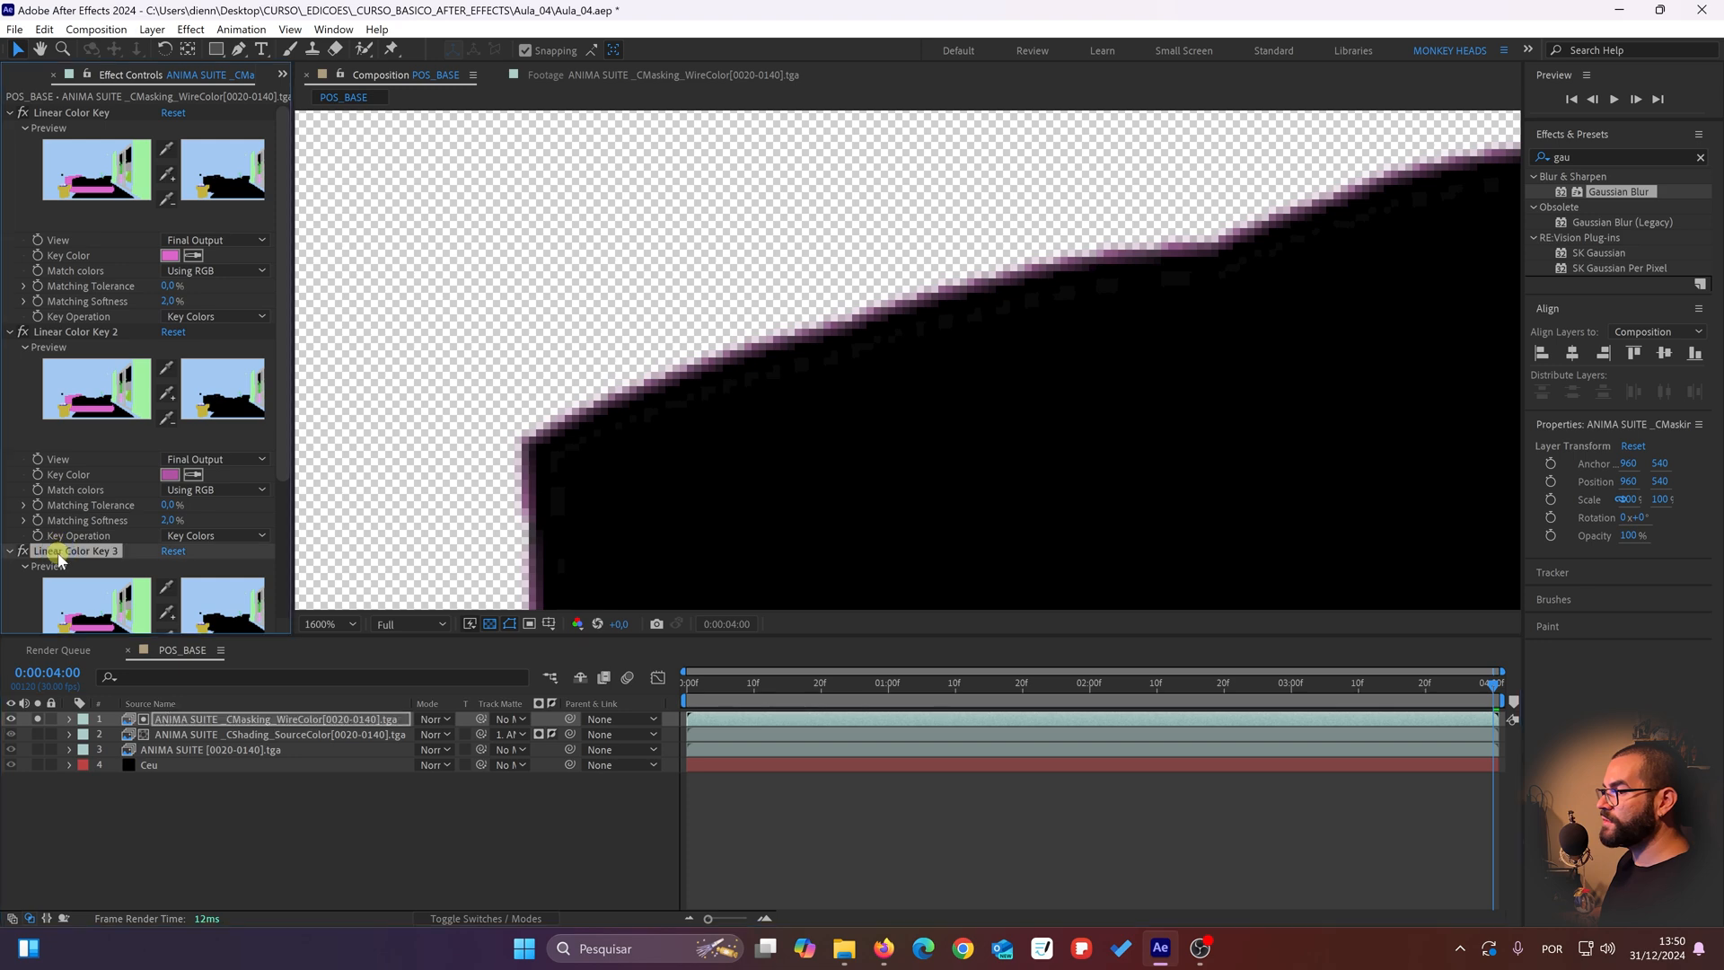
{"action": "key", "text": "ctrl+a"}
{"action": "left_click", "coordinate": [9, 551]}
{"action": "left_click", "coordinate": [84, 261]}
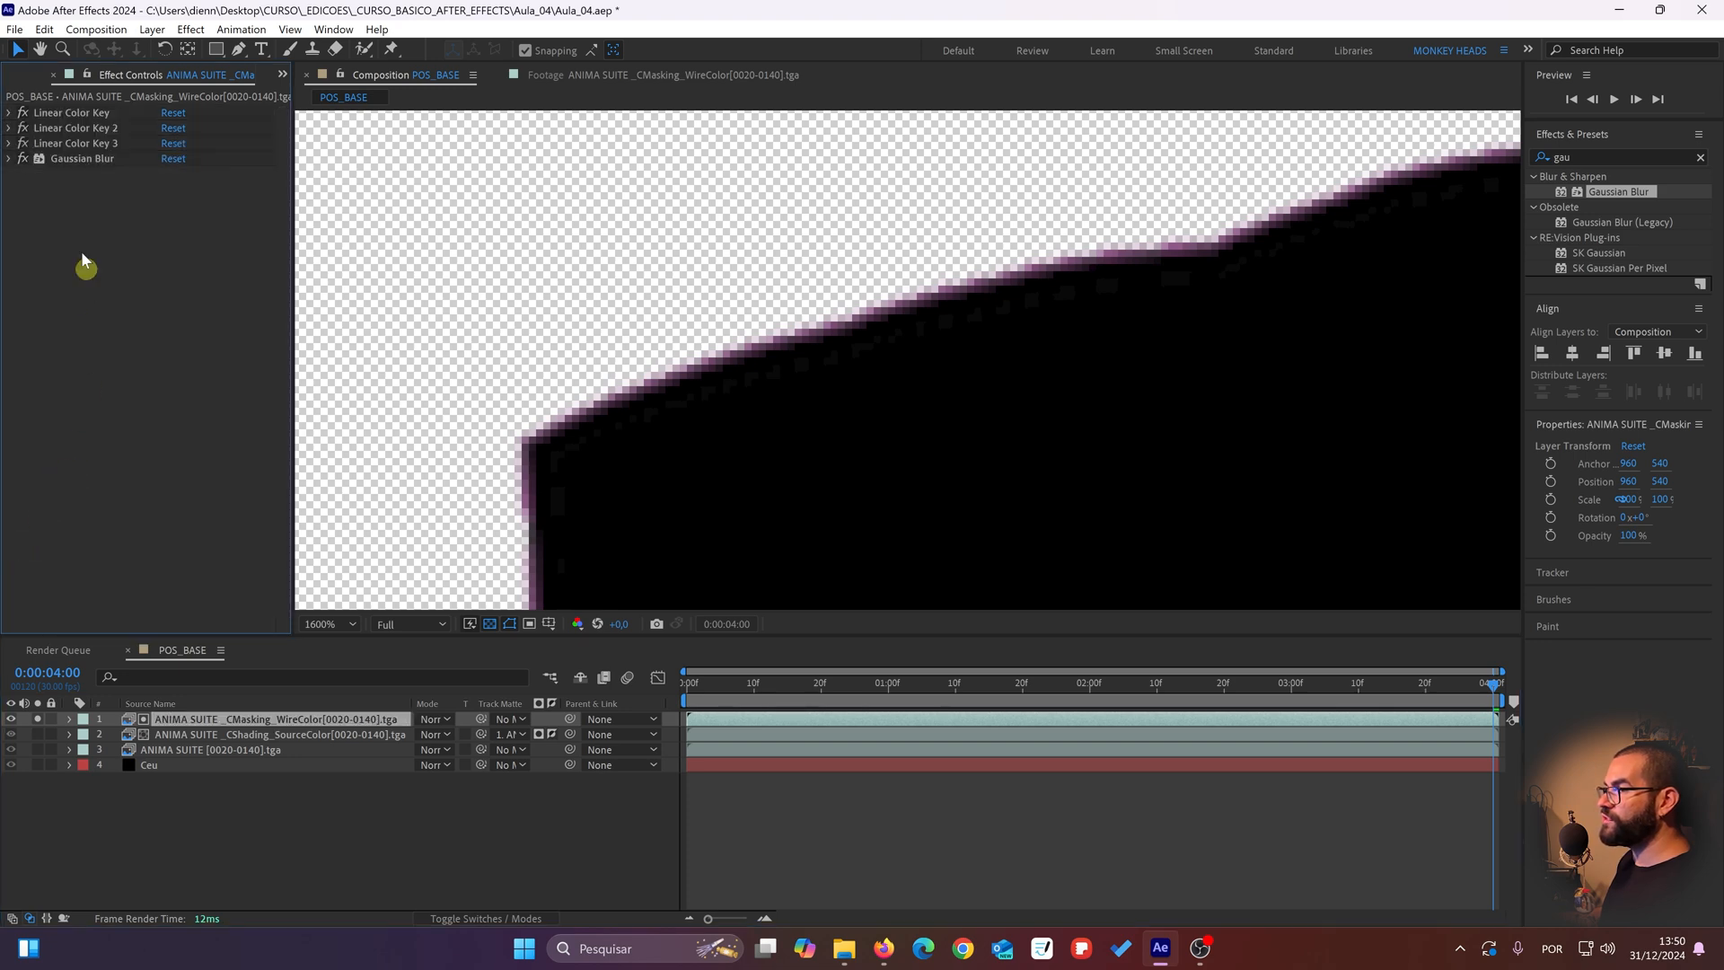
{"action": "left_click", "coordinate": [23, 159]}
Step: Duplicate Linear Color Key 3 and sample the dark purple fringe along the pillow's edge as the copy's key color
{"action": "left_click", "coordinate": [45, 145]}
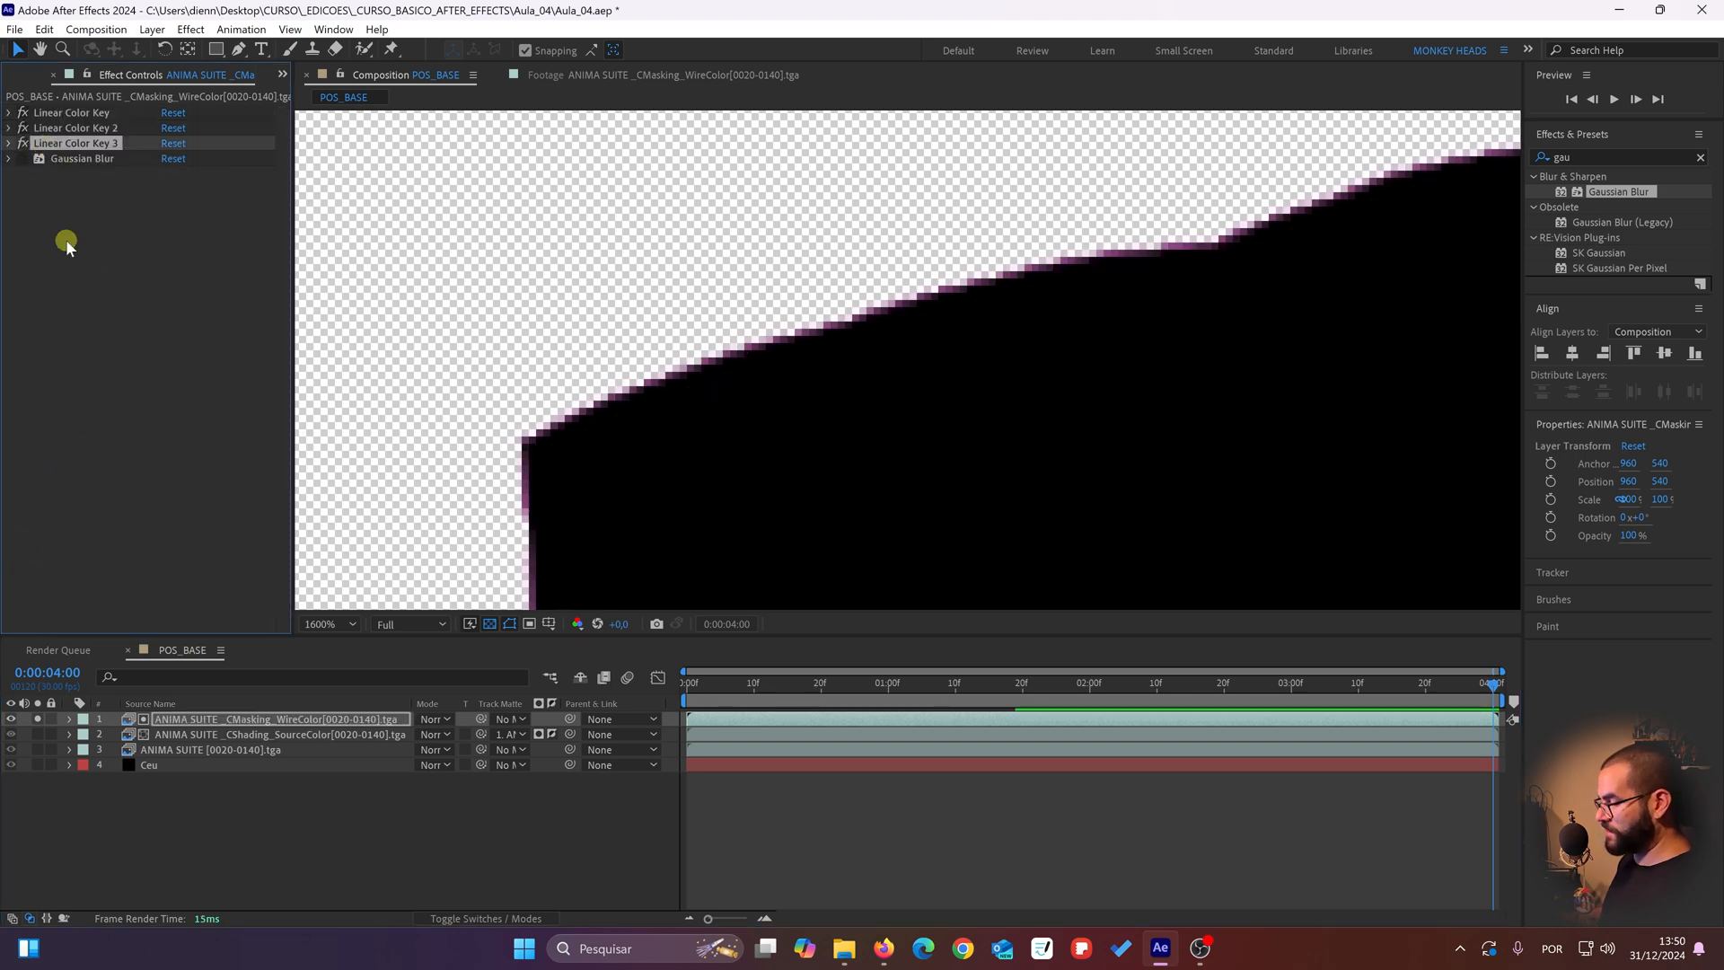
{"action": "key", "text": "ctrl+d"}
{"action": "left_click", "coordinate": [719, 414]}
{"action": "left_click", "coordinate": [193, 301]}
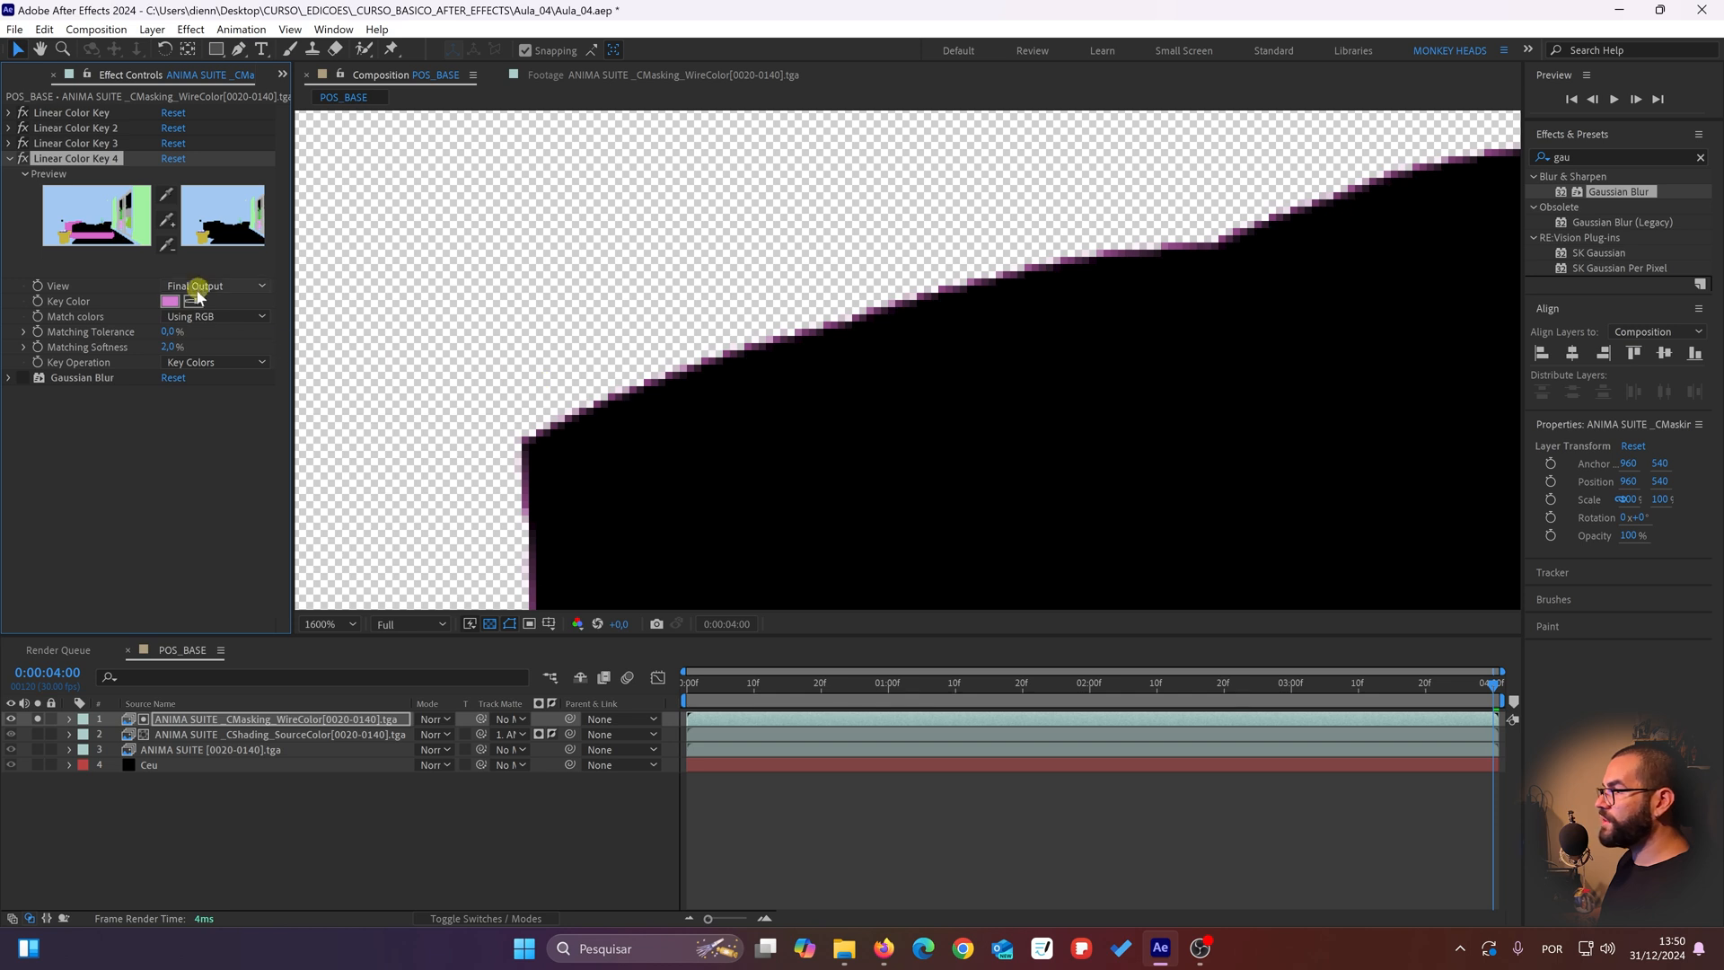
{"action": "left_click", "coordinate": [631, 387]}
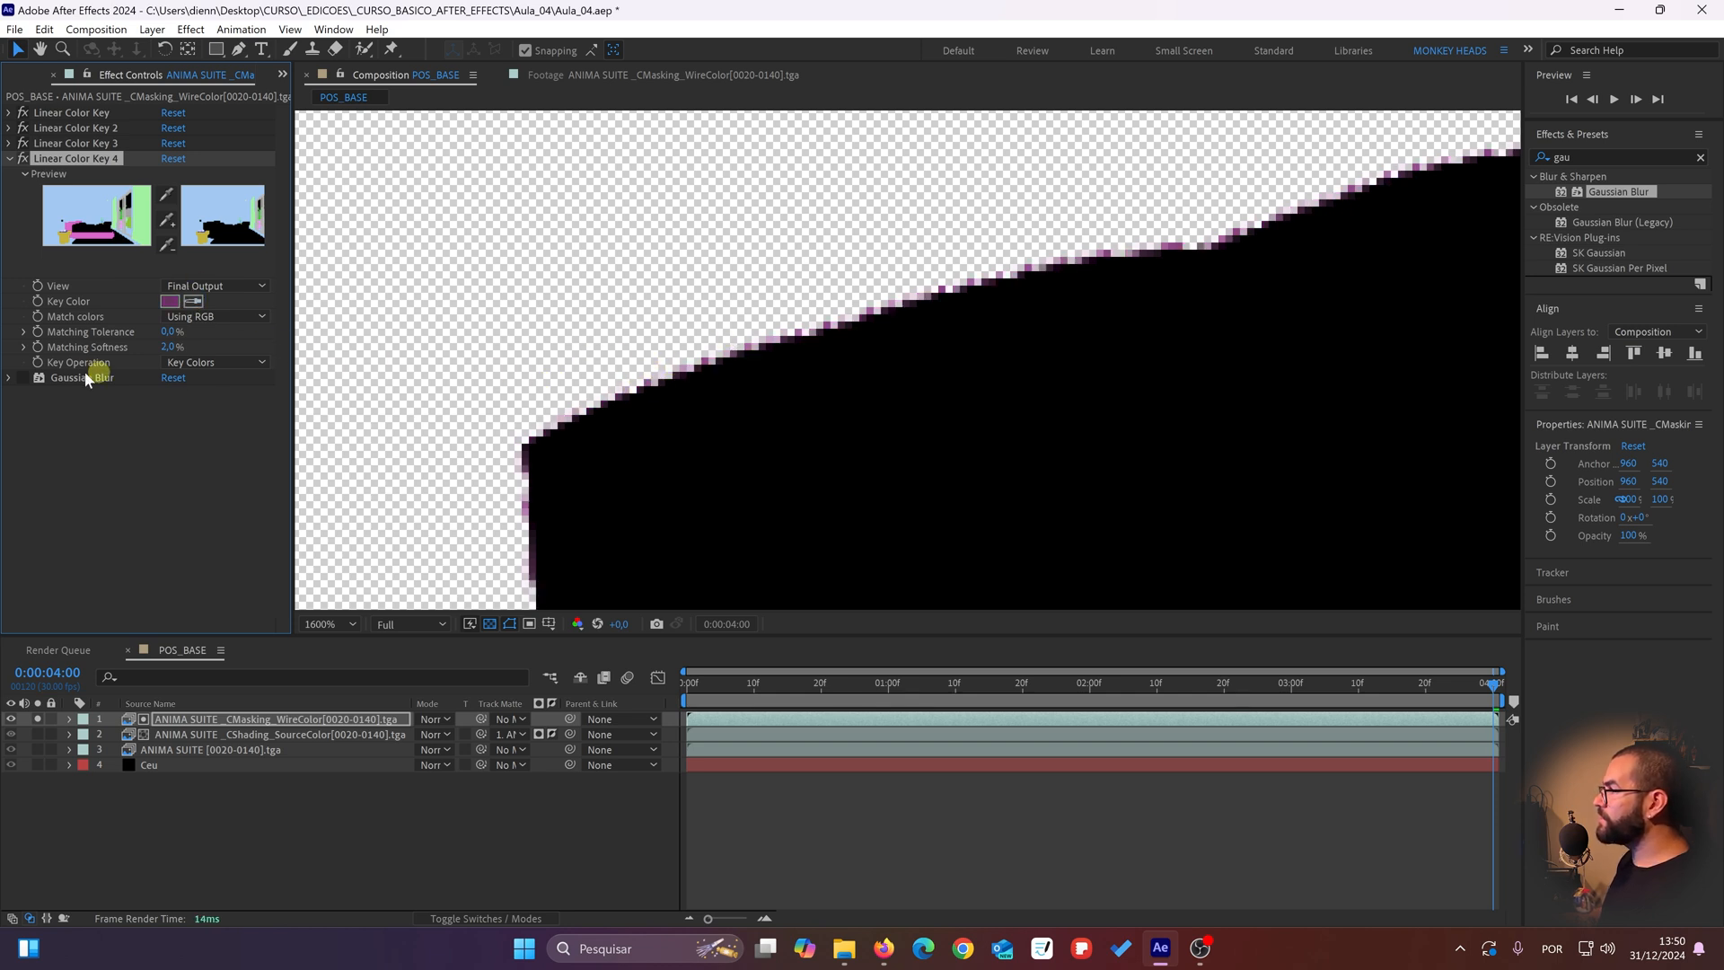
Step: Duplicate Linear Color Key 4 and sample a remaining purple fringe pixel on the pillow's edge as the copy's key color
{"action": "scroll", "coordinate": [1102, 397], "scroll_direction": "down", "scroll_amount": 2}
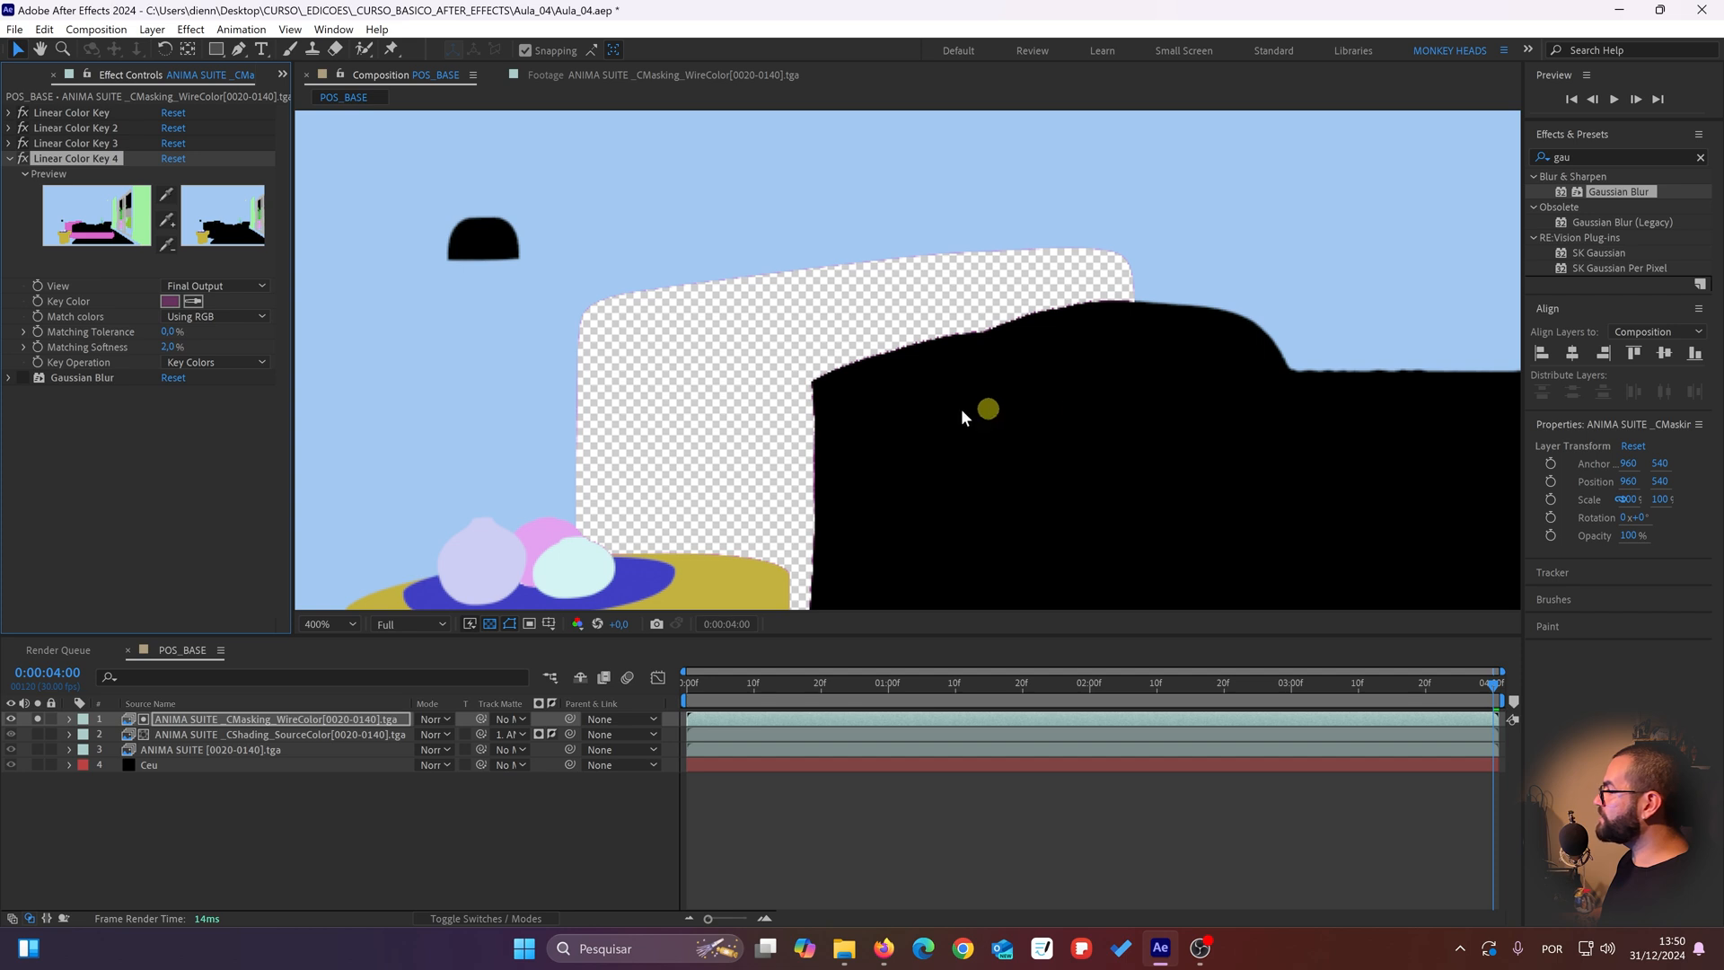
{"action": "scroll", "coordinate": [703, 364], "scroll_direction": "up", "scroll_amount": 2}
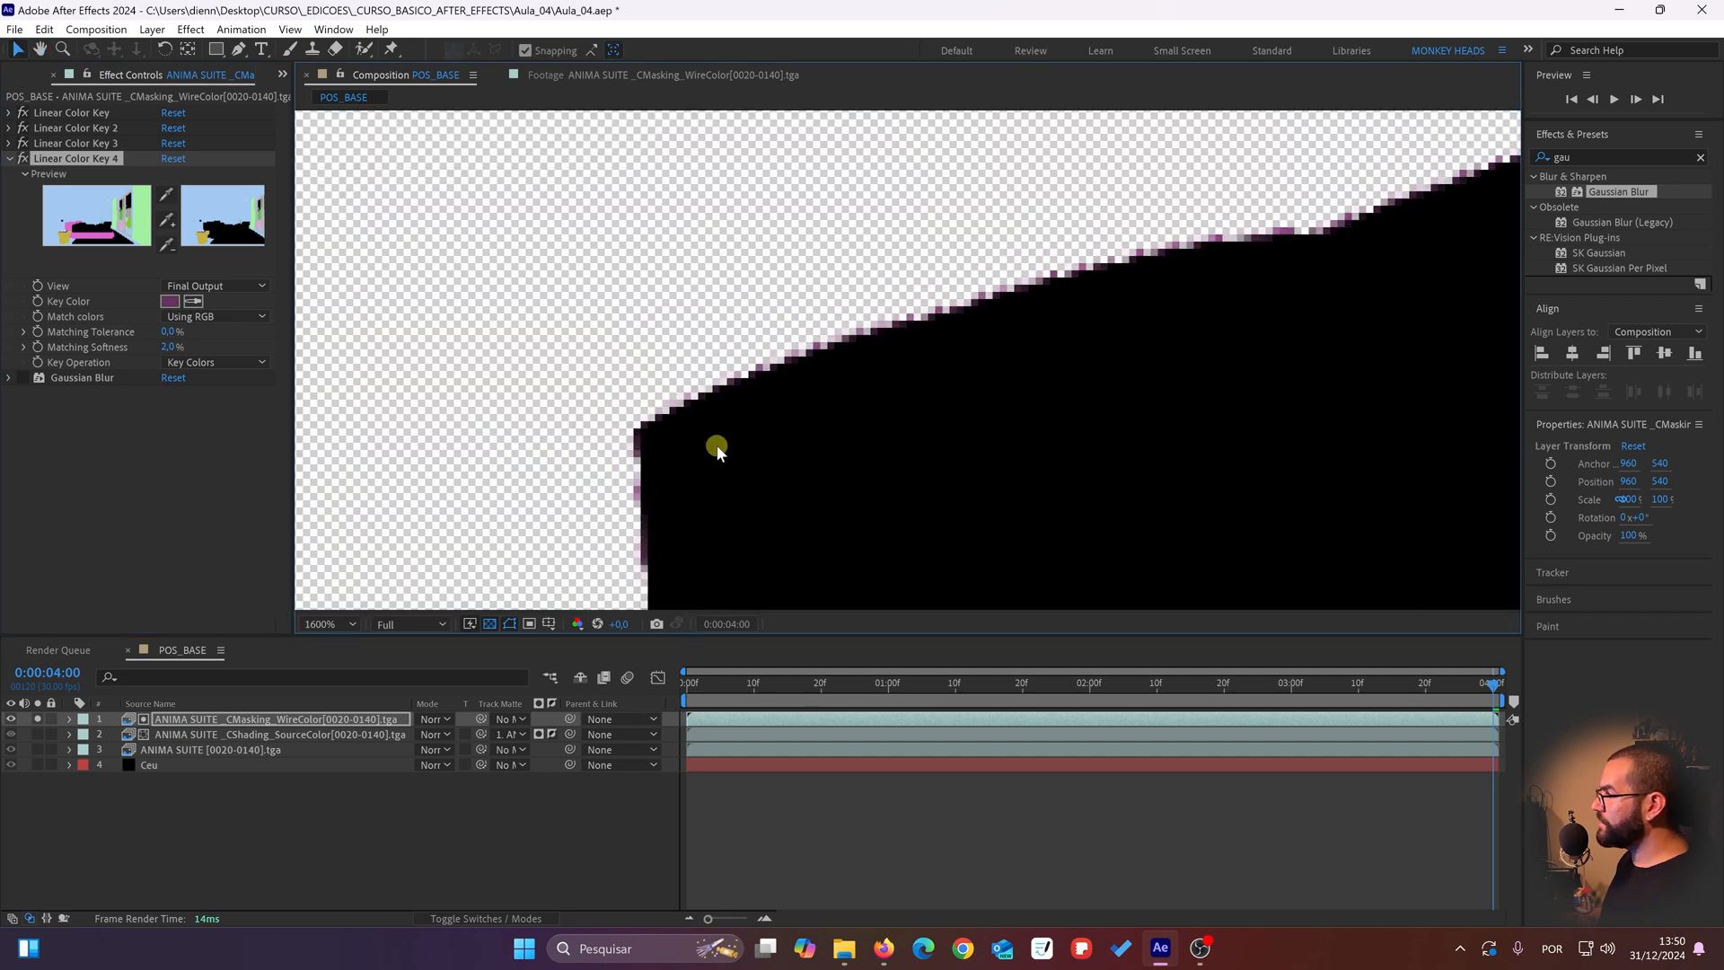
{"action": "key", "text": "ctrl+d"}
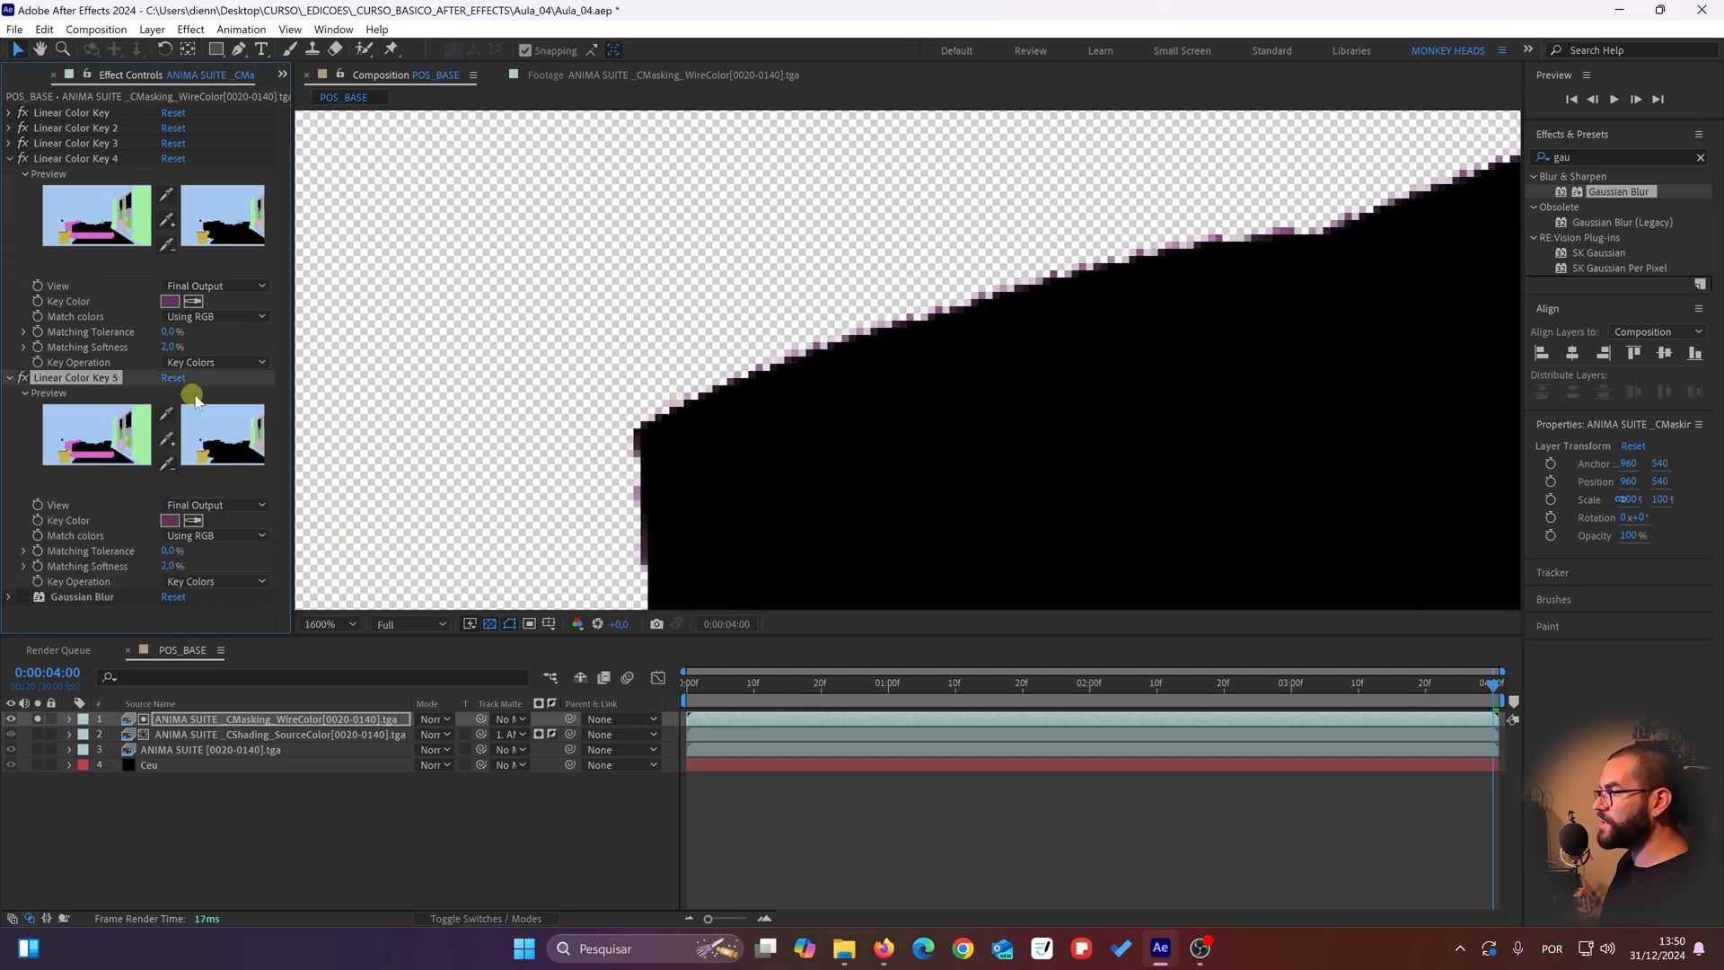
{"action": "left_click", "coordinate": [197, 521]}
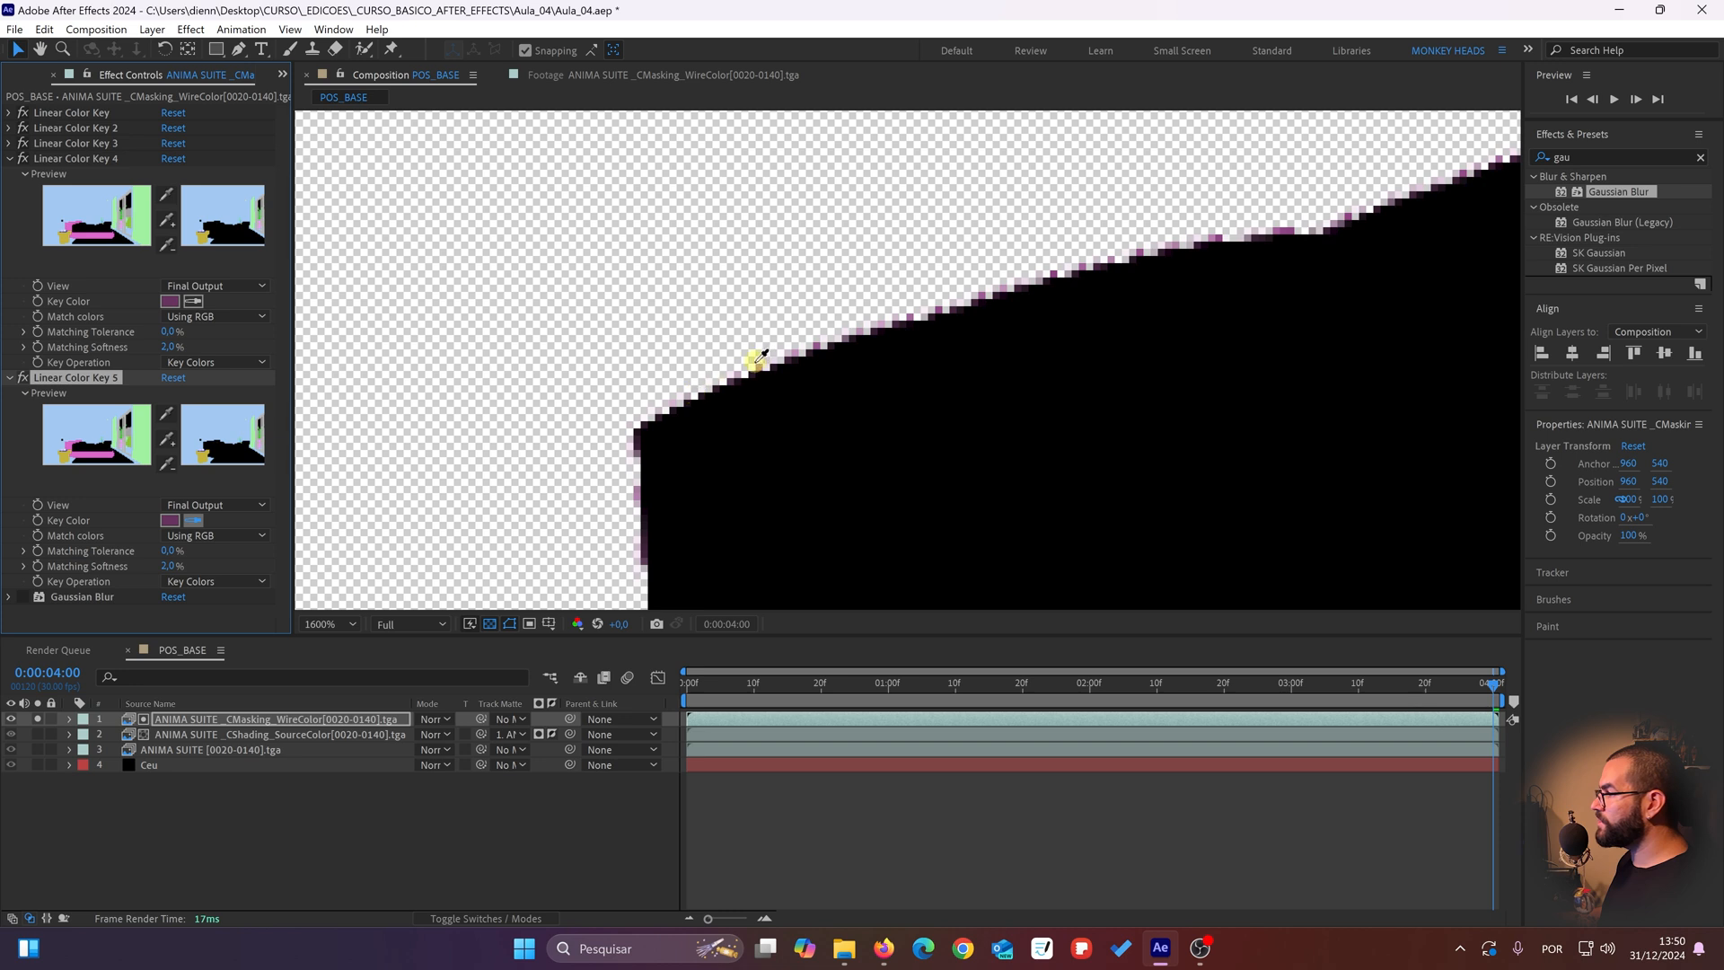
{"action": "left_click", "coordinate": [795, 351]}
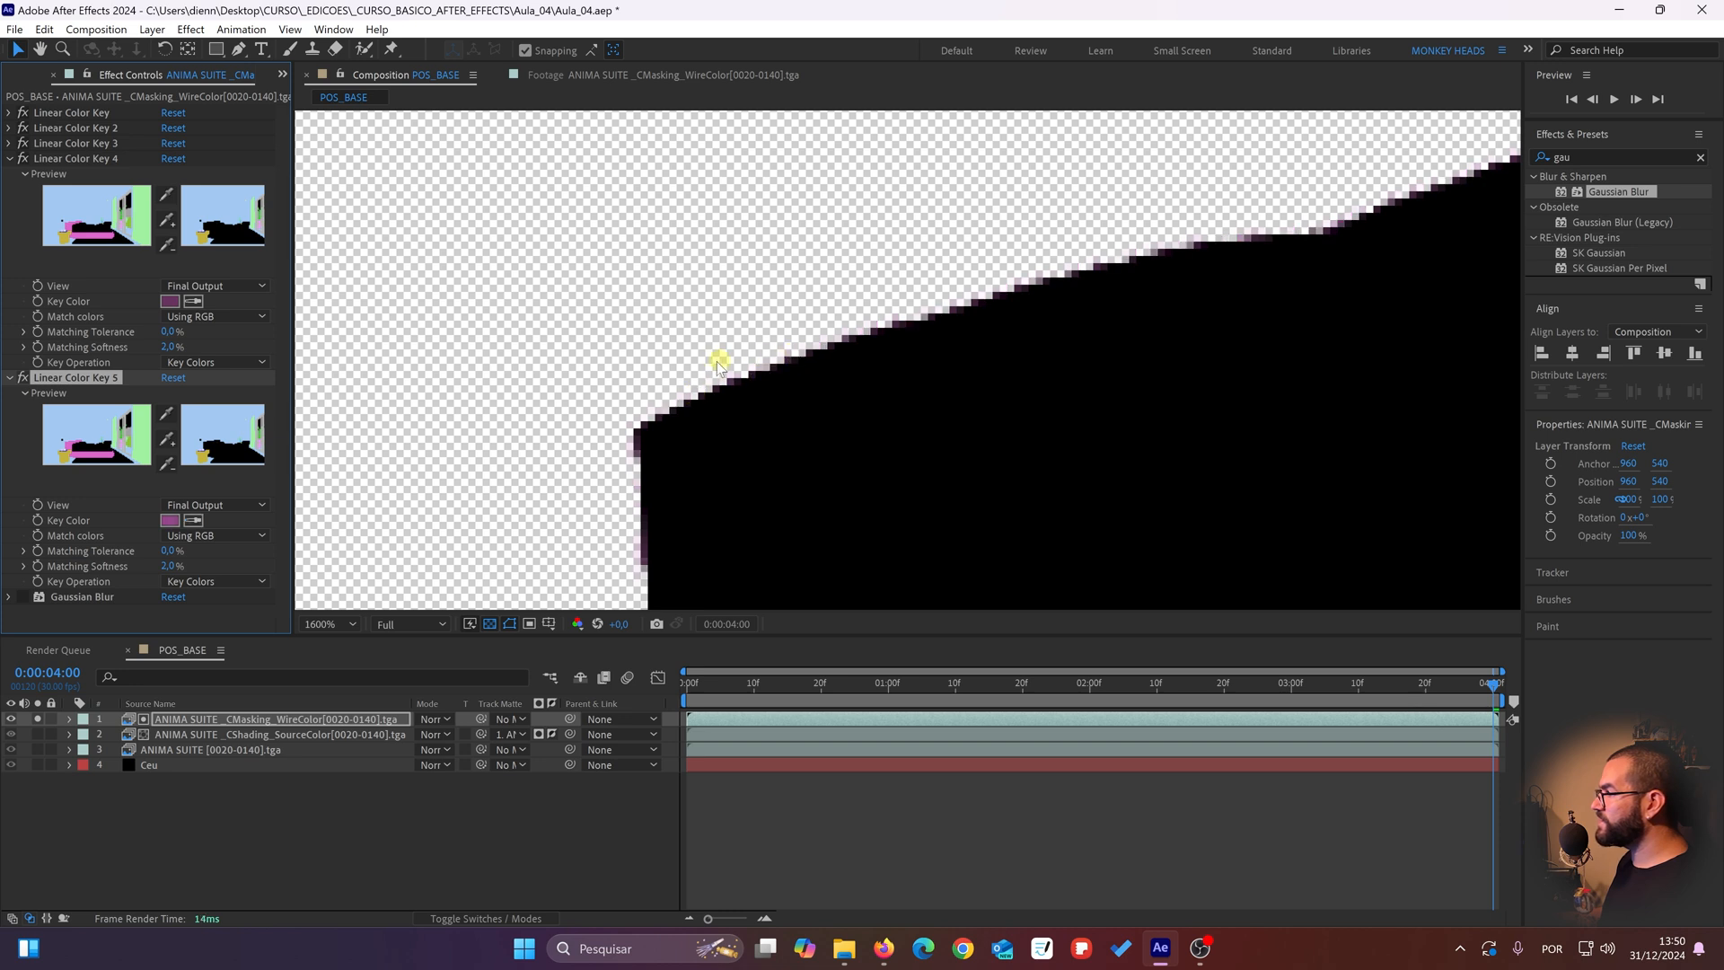
Step: Re-enable Gaussian Blur on the CMasking_WireColor layer and turn off the layer's solo and visibility
{"action": "key", "text": "comma"}
{"action": "scroll", "coordinate": [954, 351], "scroll_direction": "down", "scroll_amount": 3}
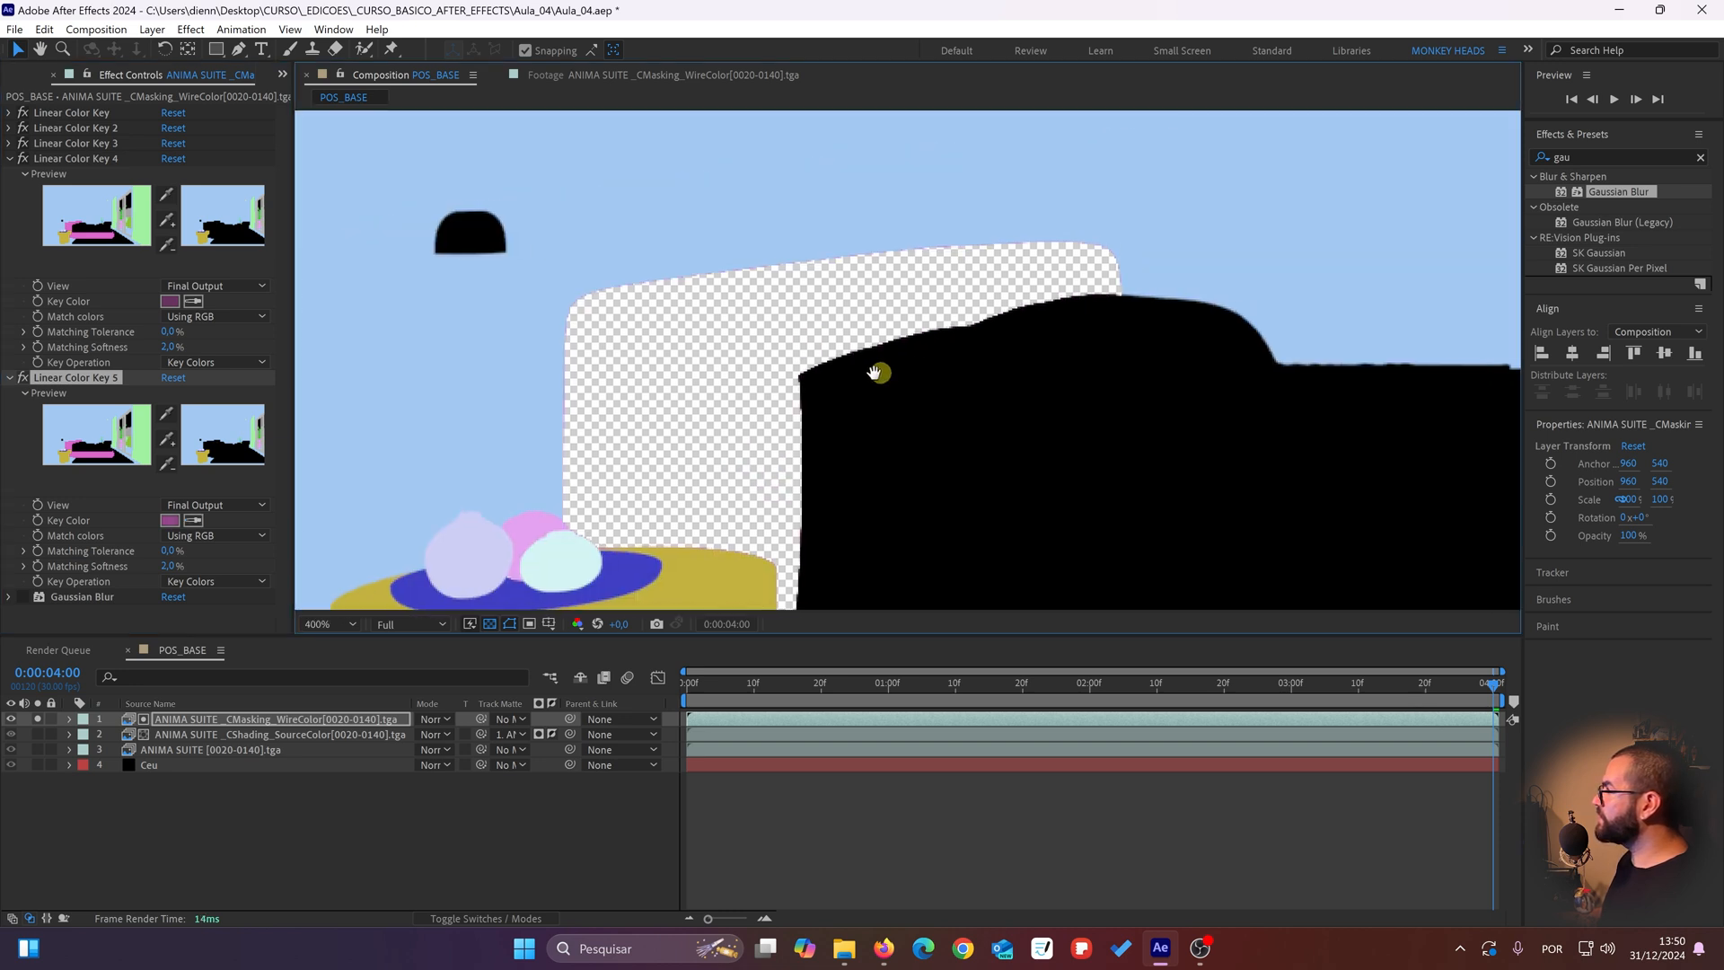
{"action": "left_click", "coordinate": [22, 597]}
{"action": "scroll", "coordinate": [689, 353], "scroll_direction": "up", "scroll_amount": 1}
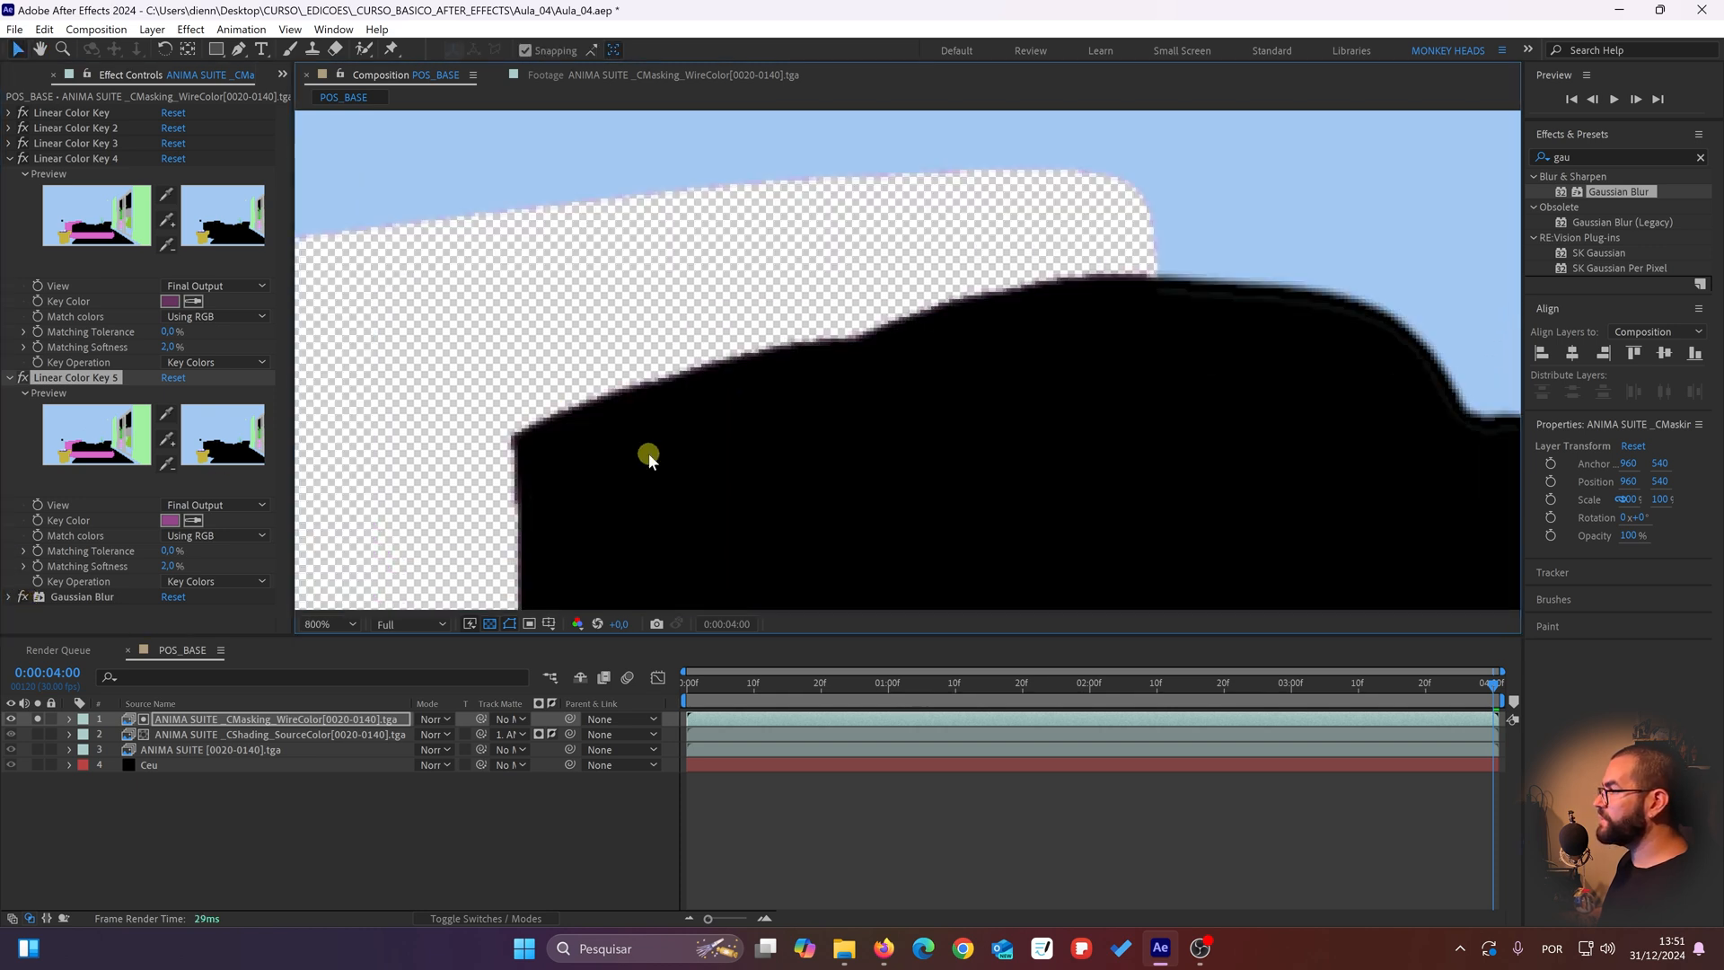
{"action": "left_click", "coordinate": [12, 719]}
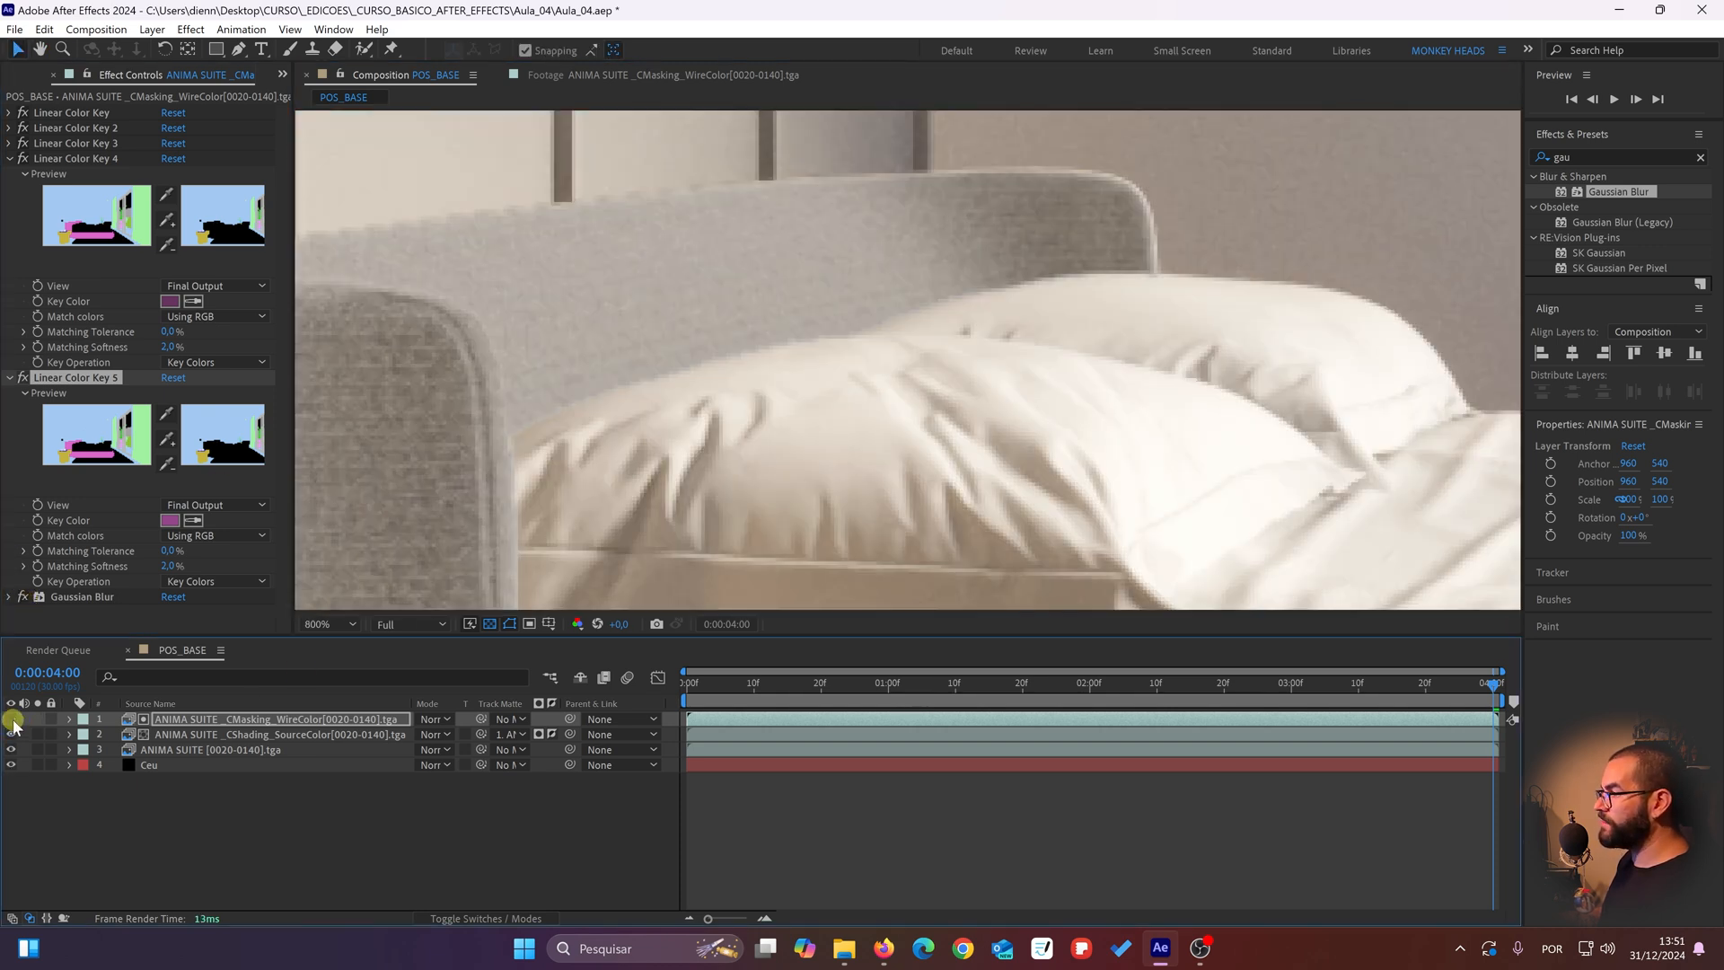
Step: Compare the headboard and pillow edges with Linear Color Key 4 and Linear Color Key 5 switched off and on
{"action": "left_click", "coordinate": [82, 173]}
{"action": "left_click", "coordinate": [65, 378]}
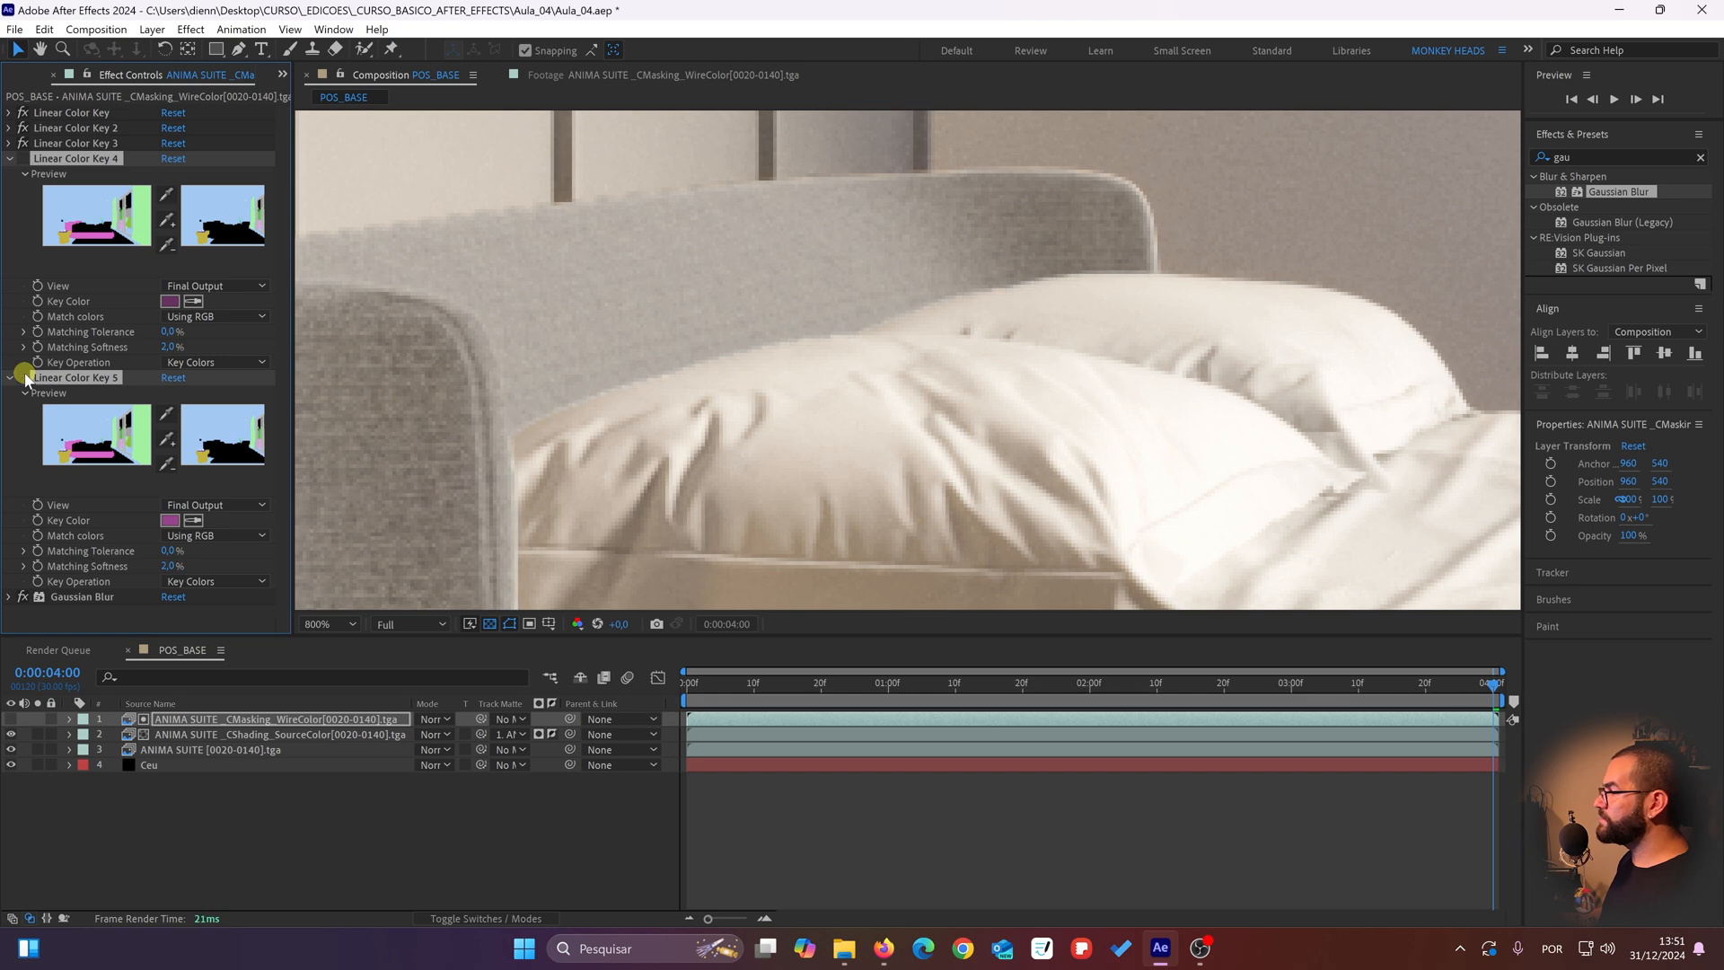
{"action": "left_click", "coordinate": [25, 377]}
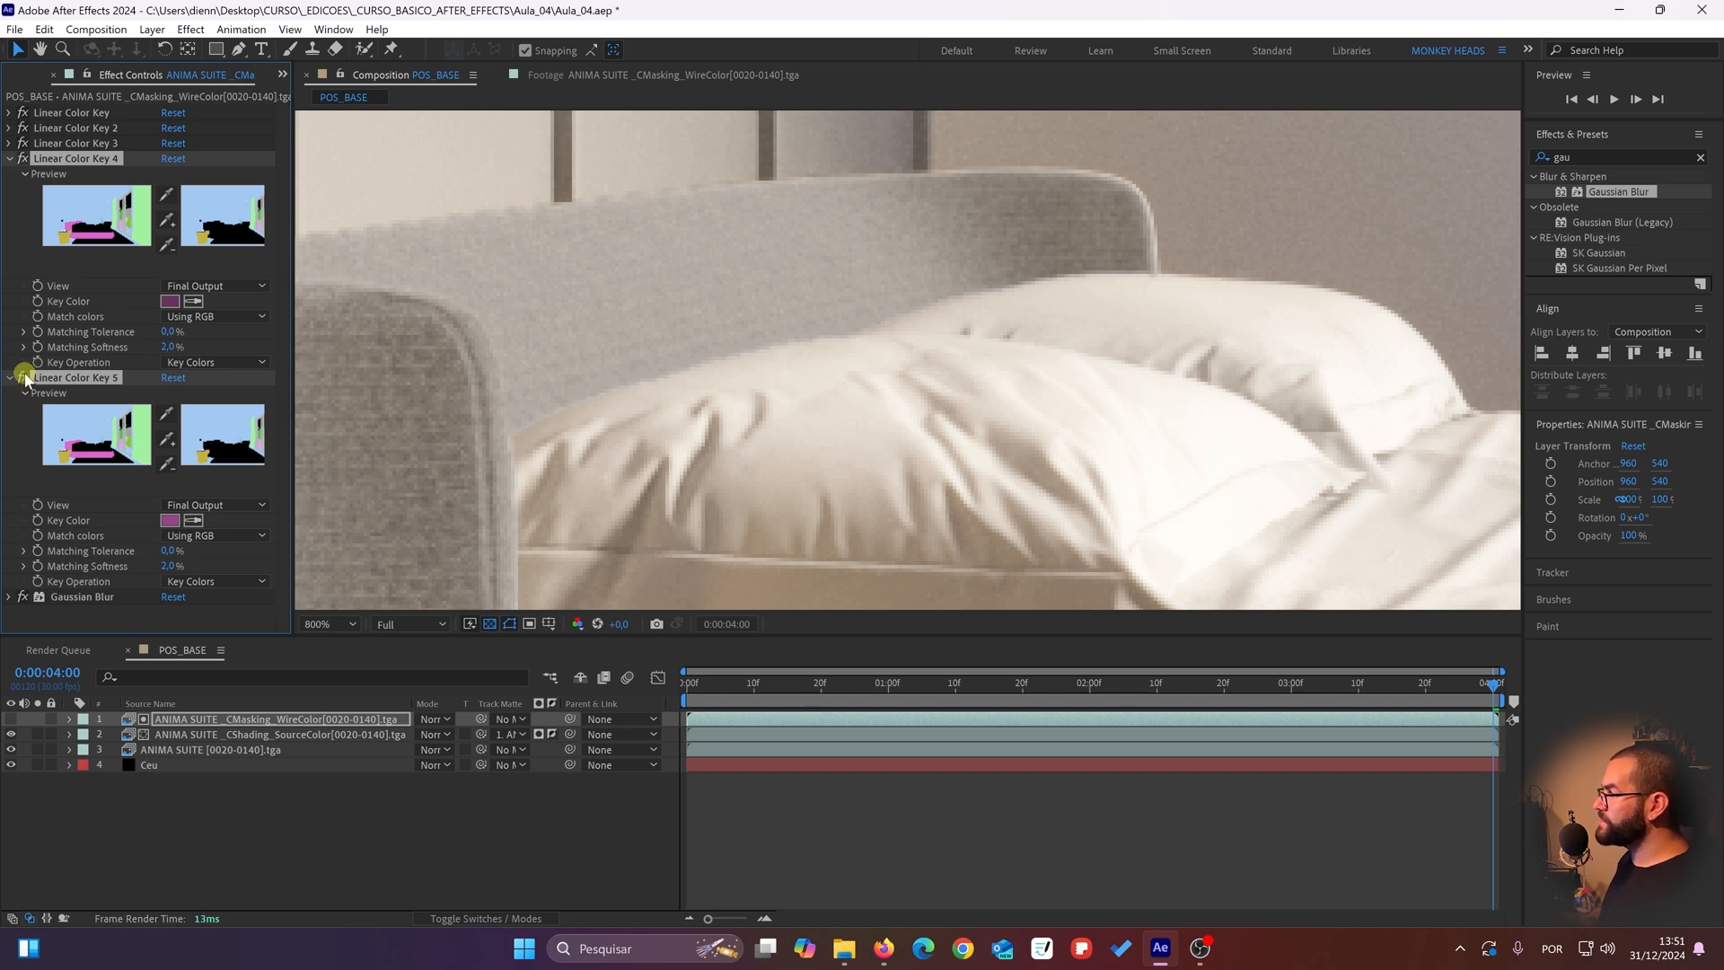
{"action": "left_click", "coordinate": [25, 377]}
{"action": "left_click", "coordinate": [25, 377]}
Step: Inspect the pillow edges and the headboard's far corner, switching the two selected color keys off and on
{"action": "scroll", "coordinate": [716, 258], "scroll_direction": "down", "scroll_amount": 2}
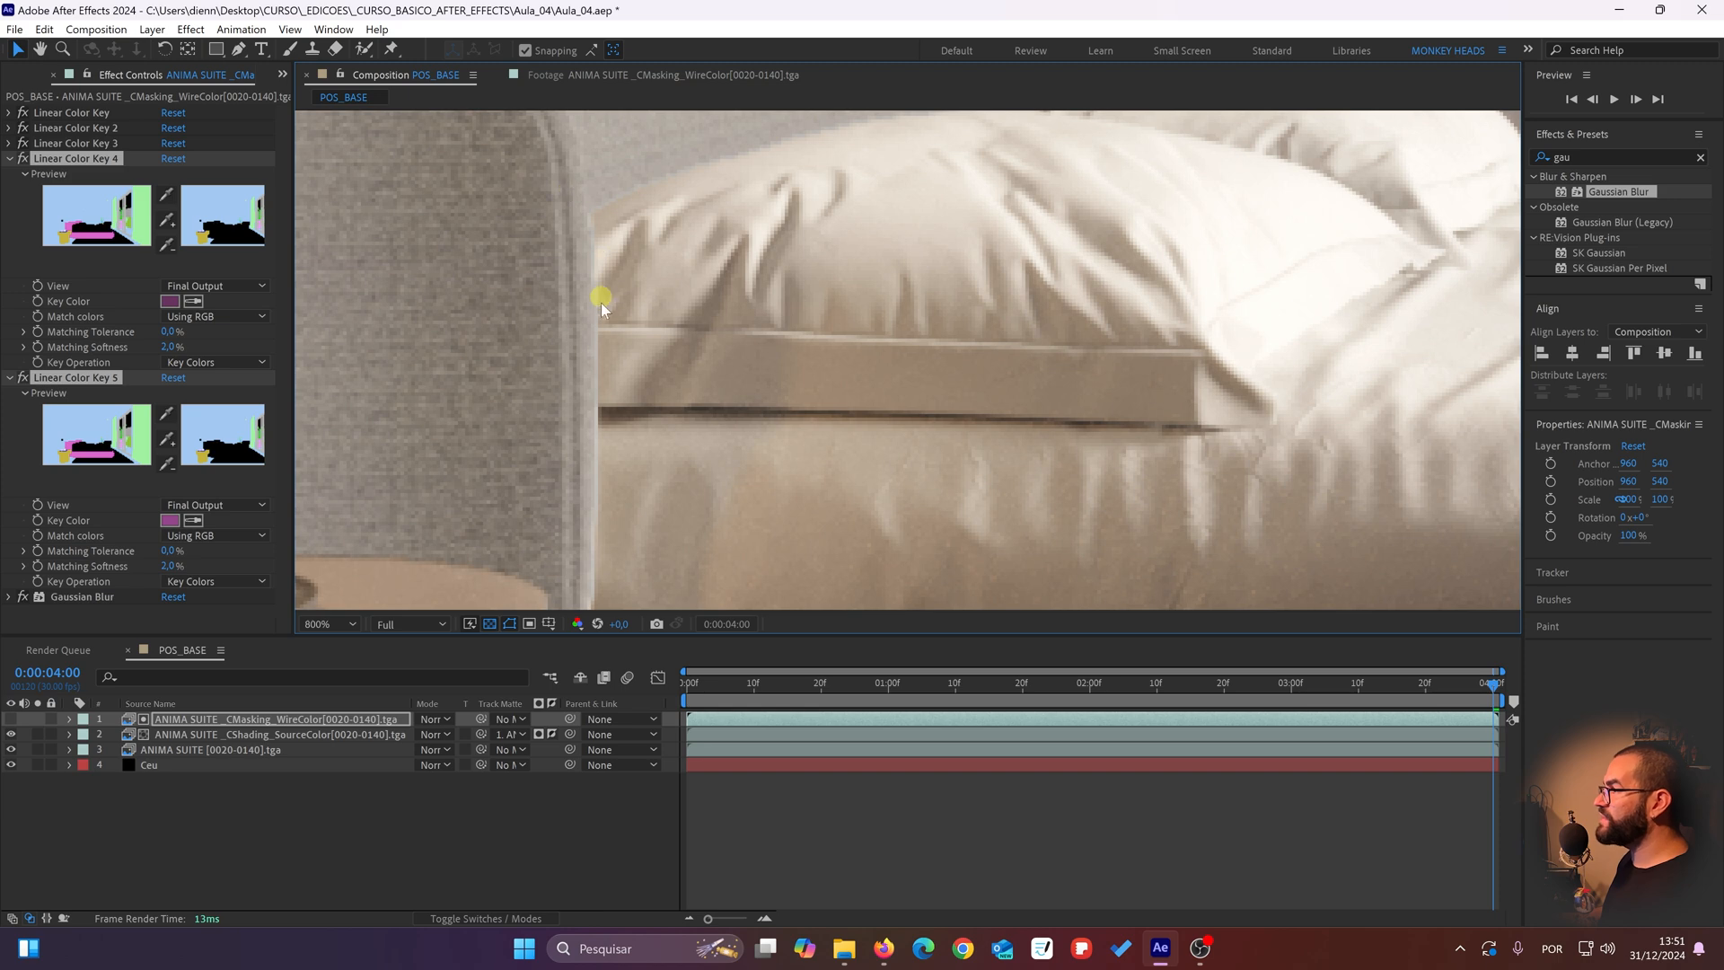
{"action": "left_click_drag", "start_coordinate": [594, 566], "coordinate": [612, 646]}
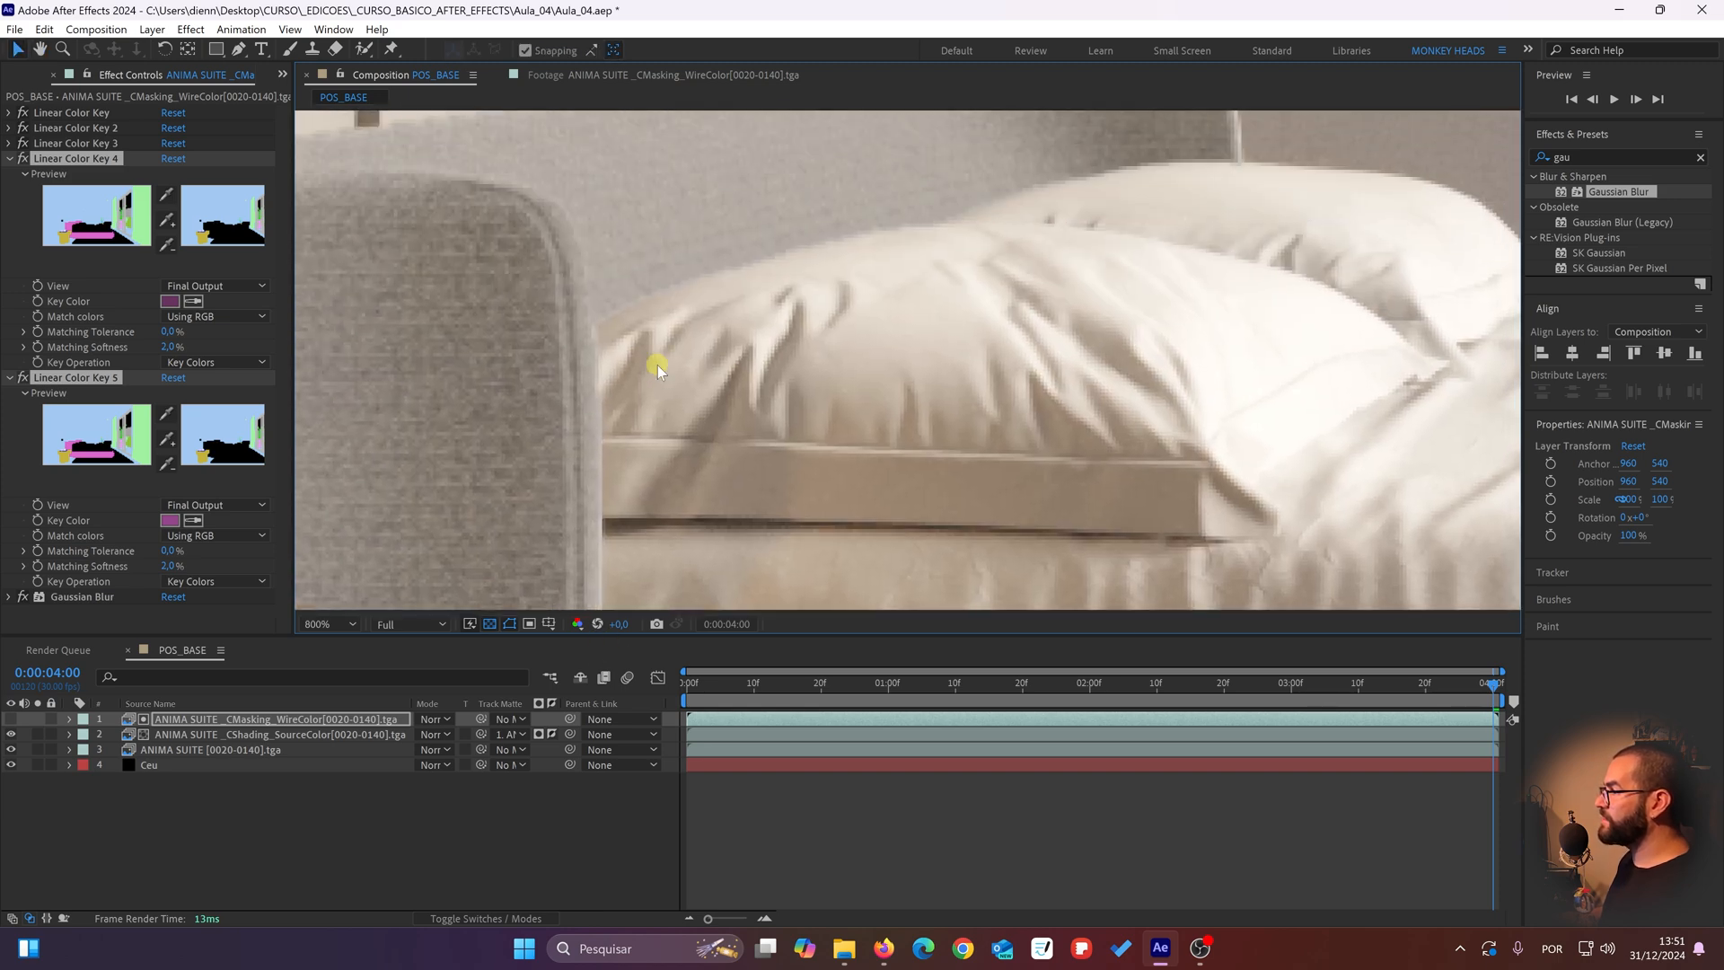
{"action": "left_click_drag", "start_coordinate": [656, 366], "coordinate": [446, 630]}
{"action": "left_click_drag", "start_coordinate": [696, 583], "coordinate": [460, 539]}
{"action": "scroll", "coordinate": [778, 404], "scroll_direction": "up", "scroll_amount": 1}
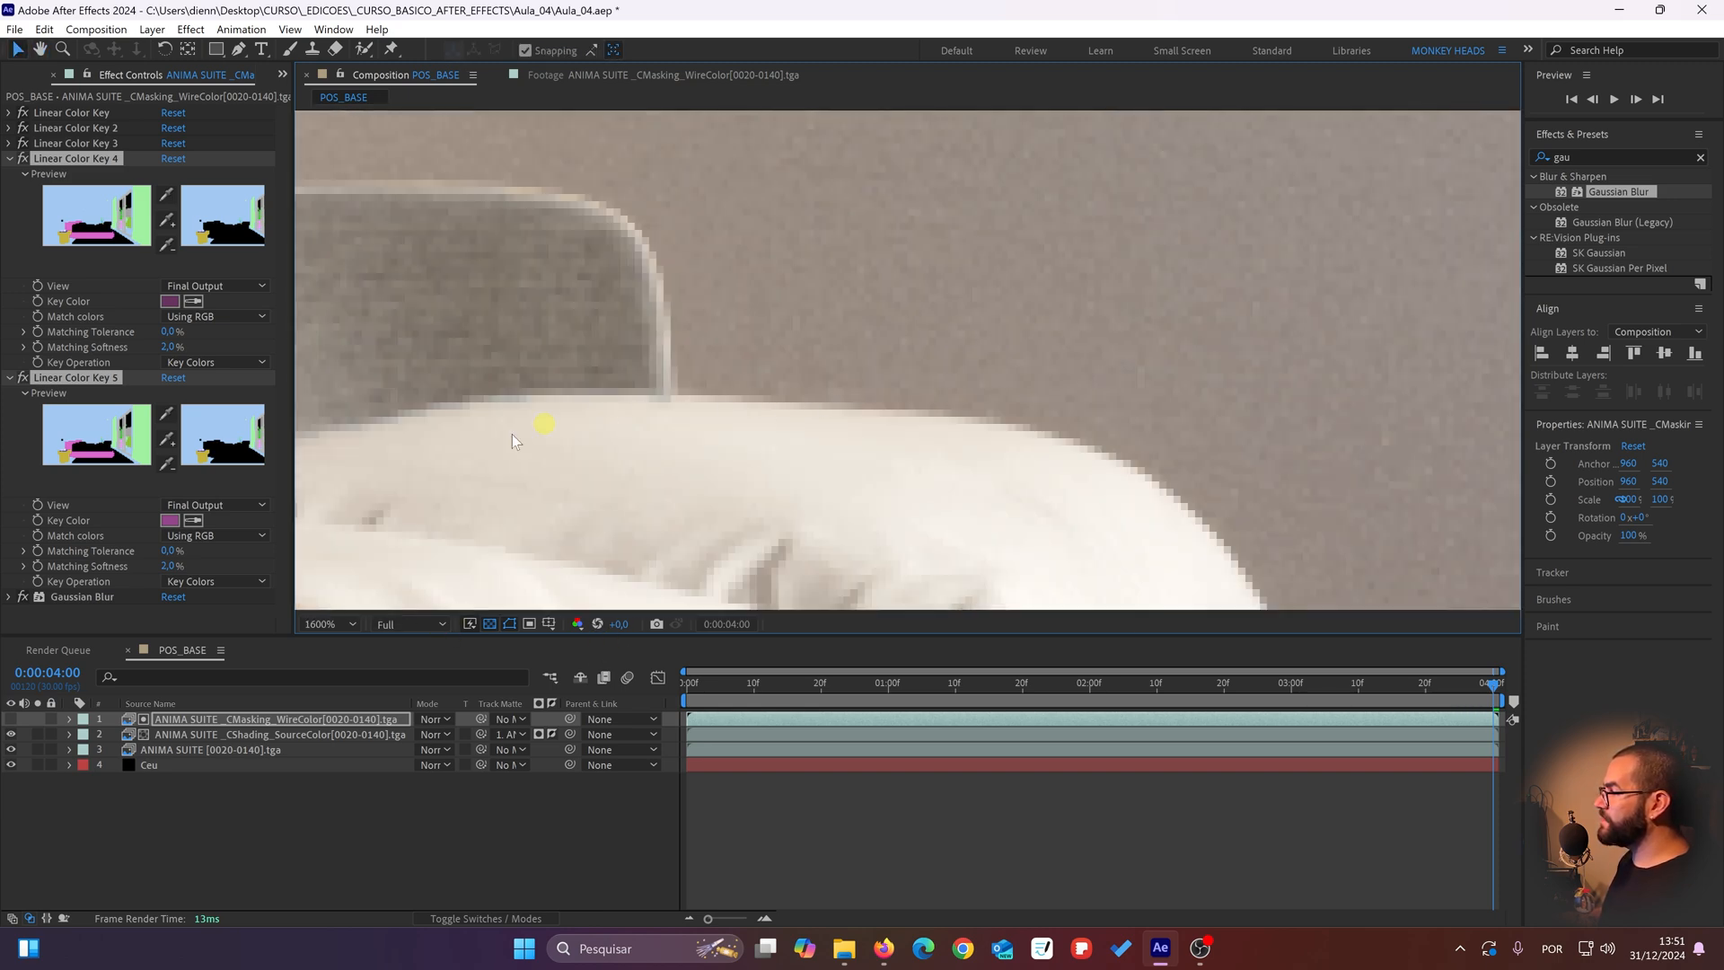
{"action": "left_click", "coordinate": [21, 378]}
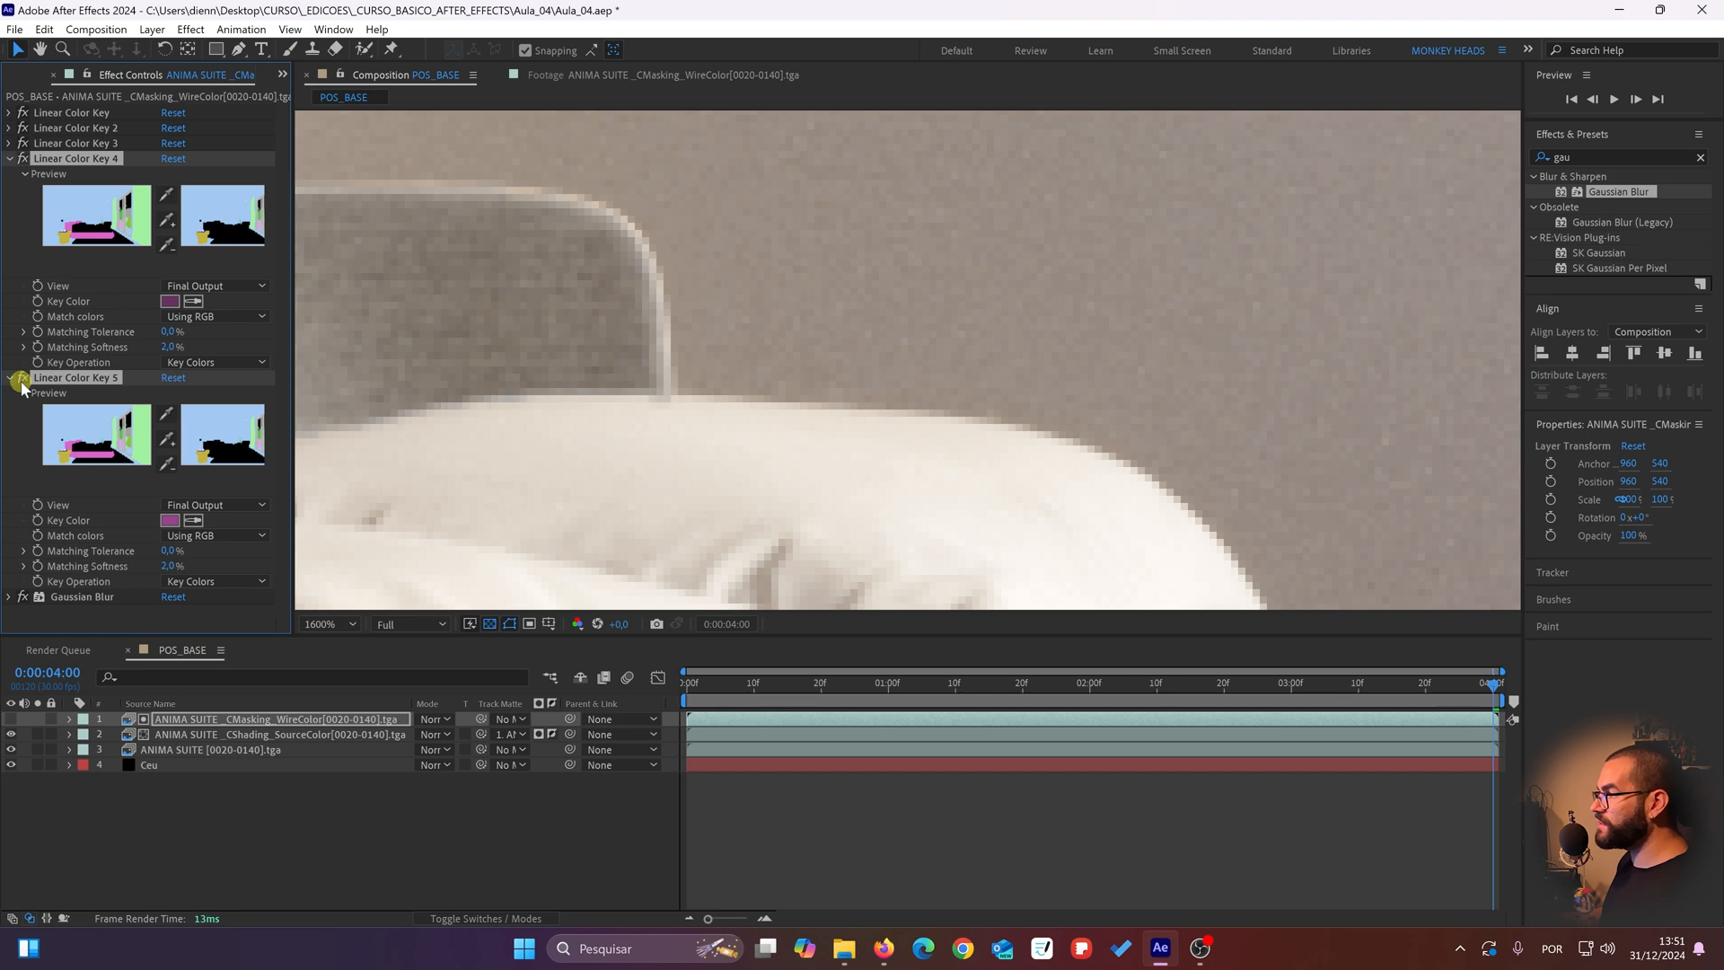
{"action": "left_click", "coordinate": [21, 381]}
{"action": "left_click", "coordinate": [22, 381]}
{"action": "scroll", "coordinate": [558, 423], "scroll_direction": "down", "scroll_amount": 1}
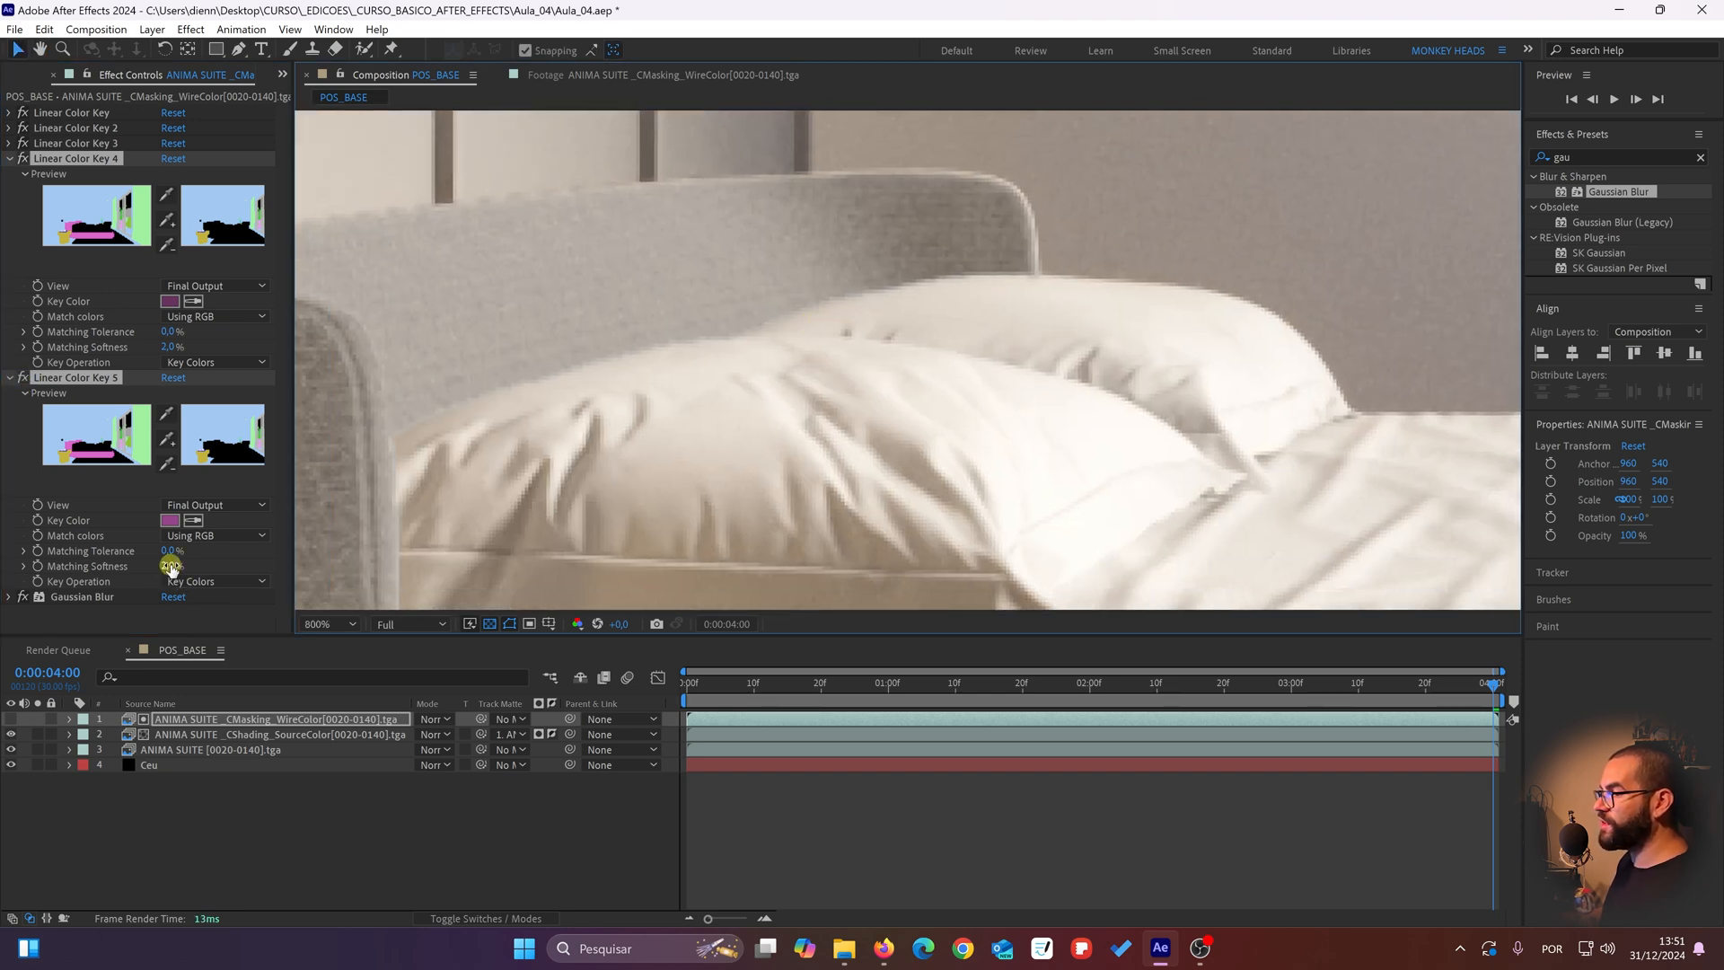
Step: Try a Matching Softness of 1% on Linear Color Key 4 and 5, and restore it to 2%
{"action": "left_click", "coordinate": [170, 566]}
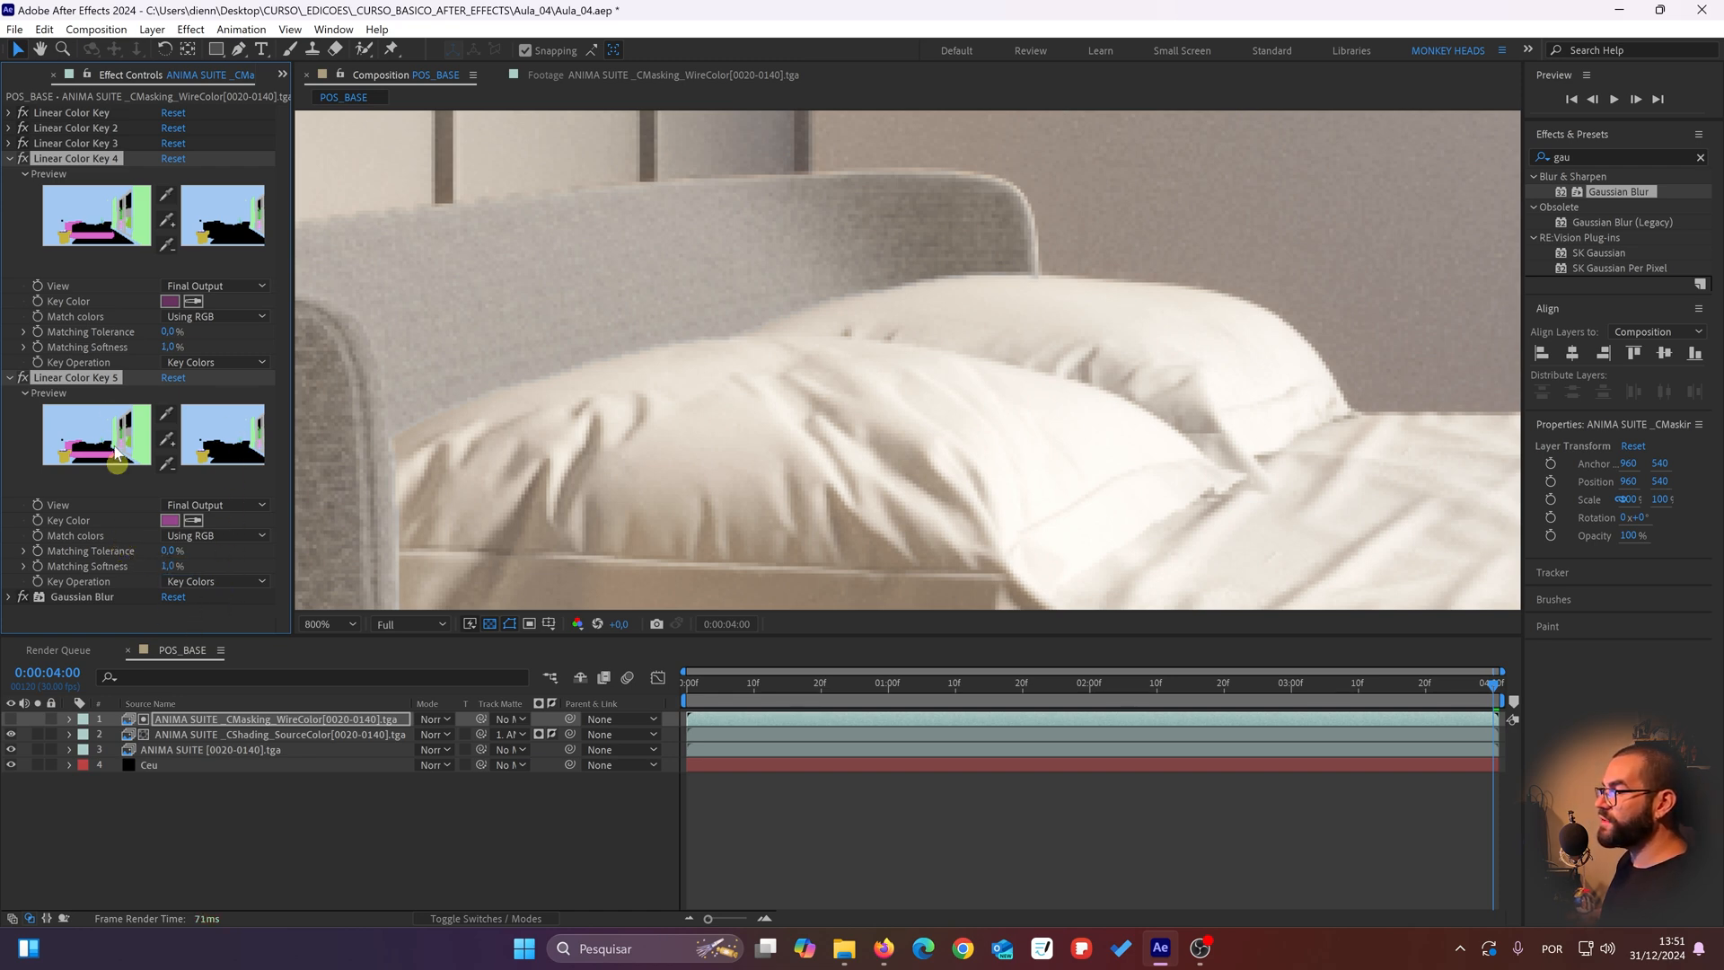
{"action": "left_click", "coordinate": [21, 159]}
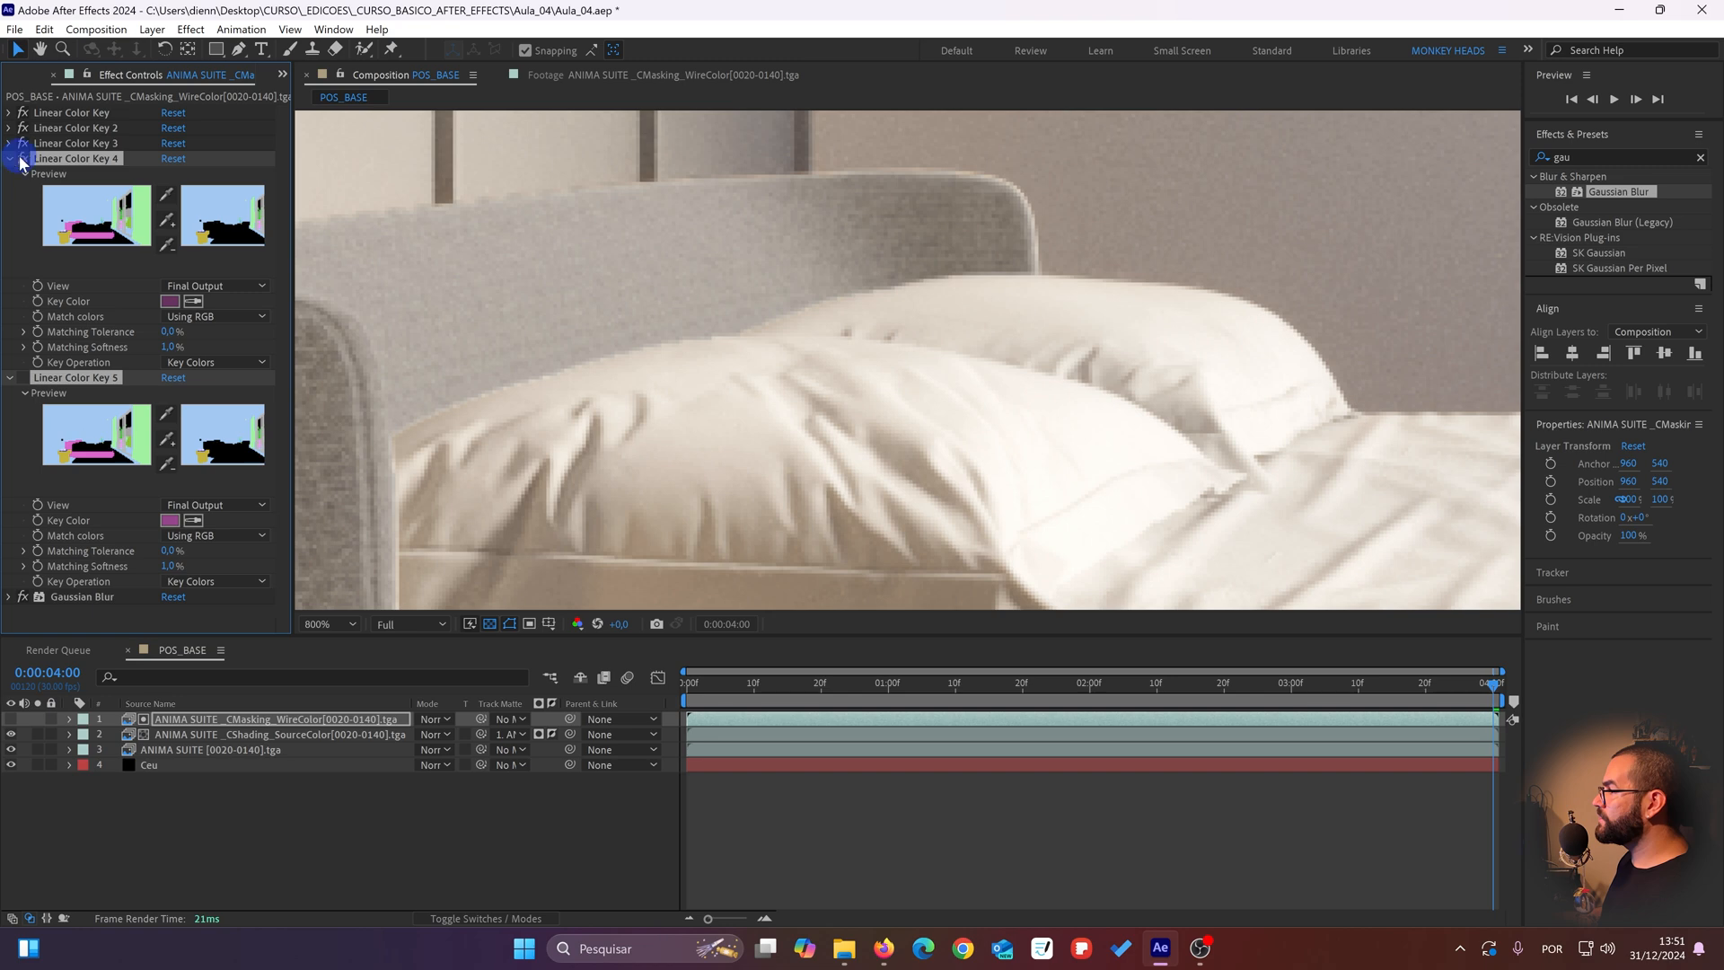
{"action": "left_click", "coordinate": [20, 159]}
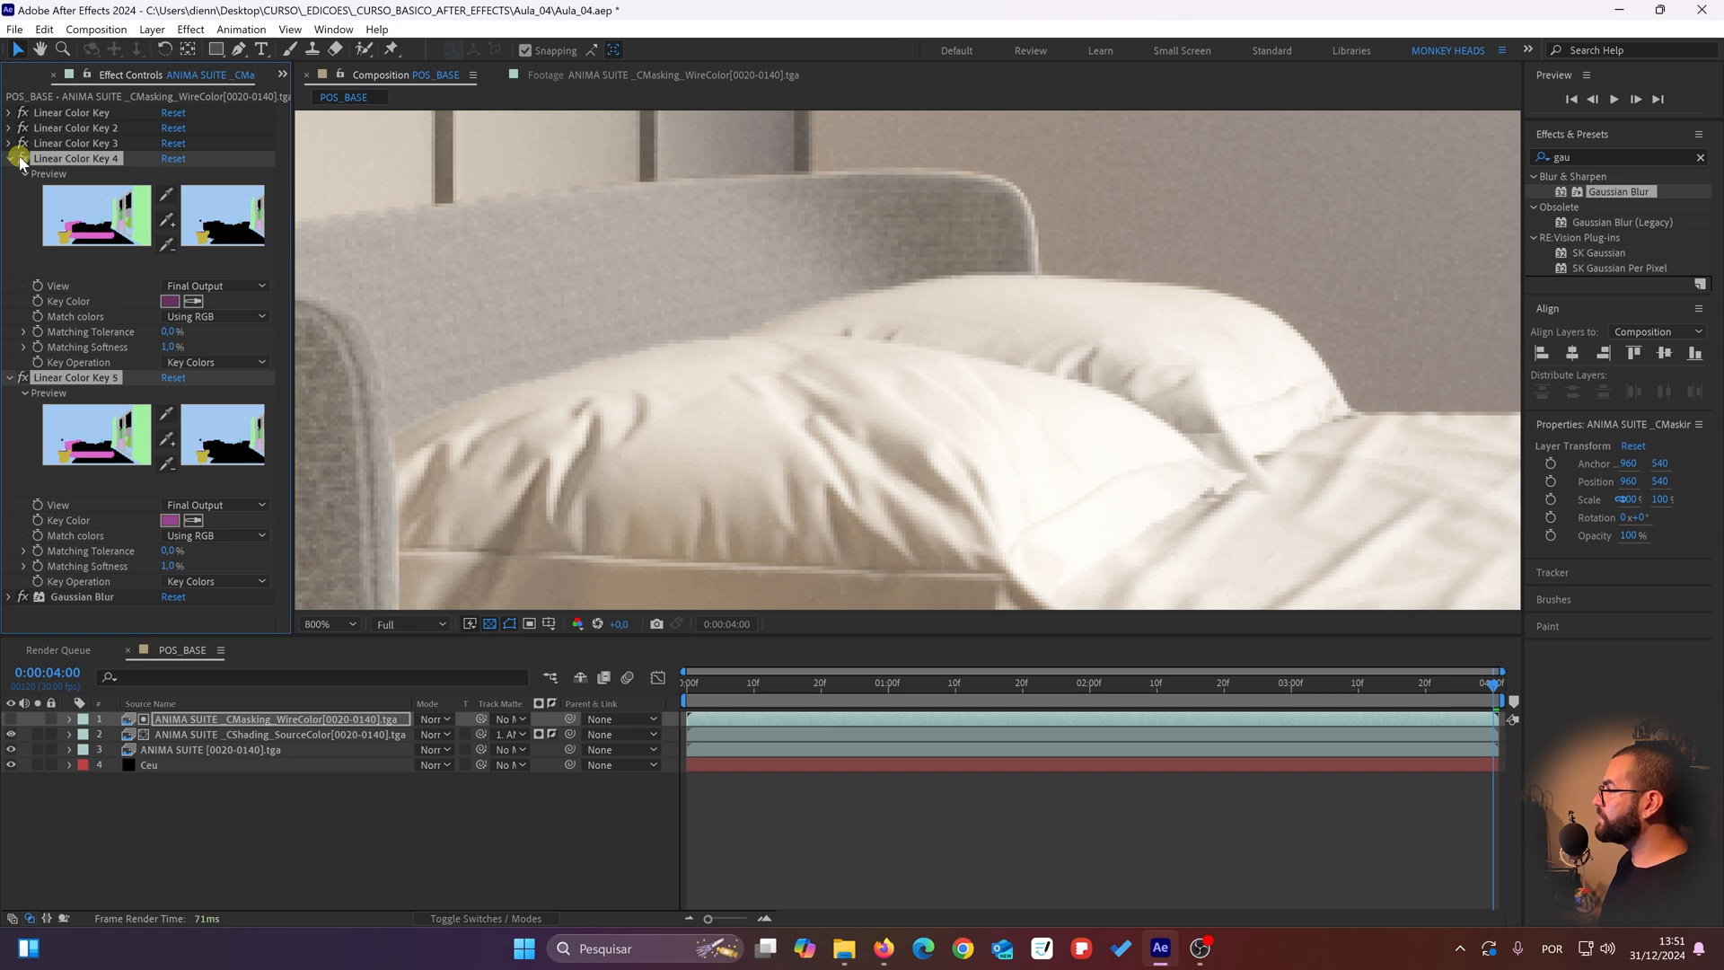
{"action": "left_click", "coordinate": [20, 159]}
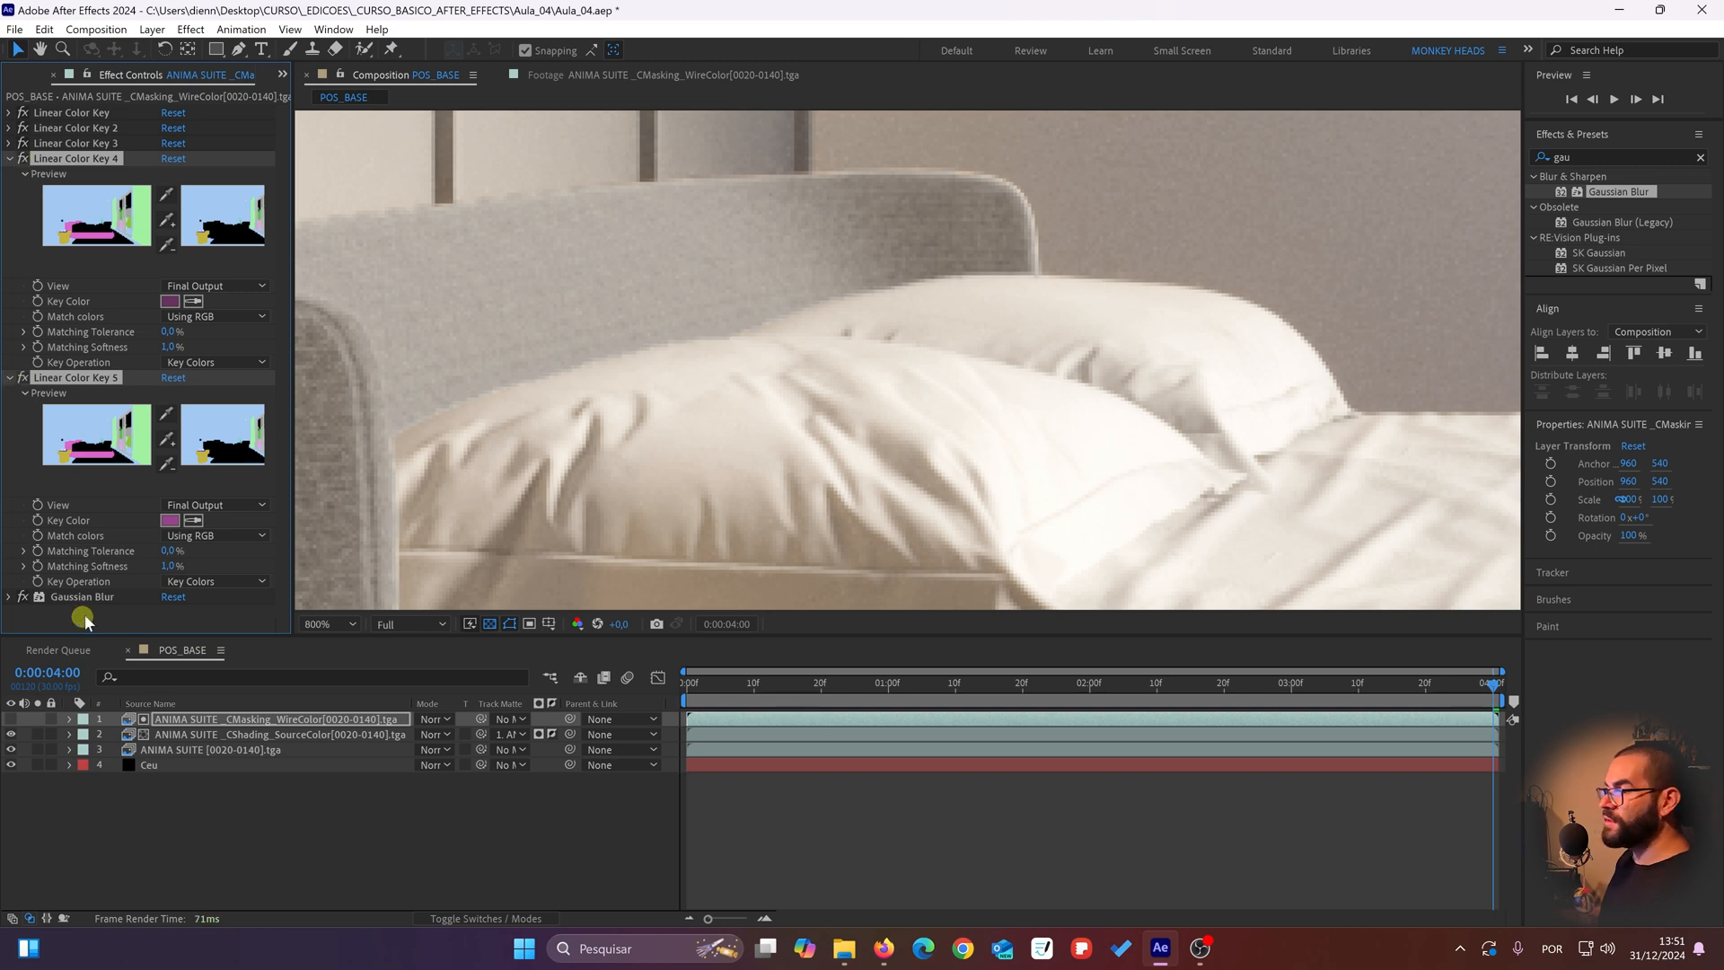
{"action": "left_click", "coordinate": [165, 568]}
{"action": "type", "text": "2"}
{"action": "key", "text": "Return"}
Step: Check the bed's edges with Gaussian Blur switched off and on, and clear the layer selection
{"action": "left_click_drag", "start_coordinate": [963, 279], "coordinate": [1086, 302]}
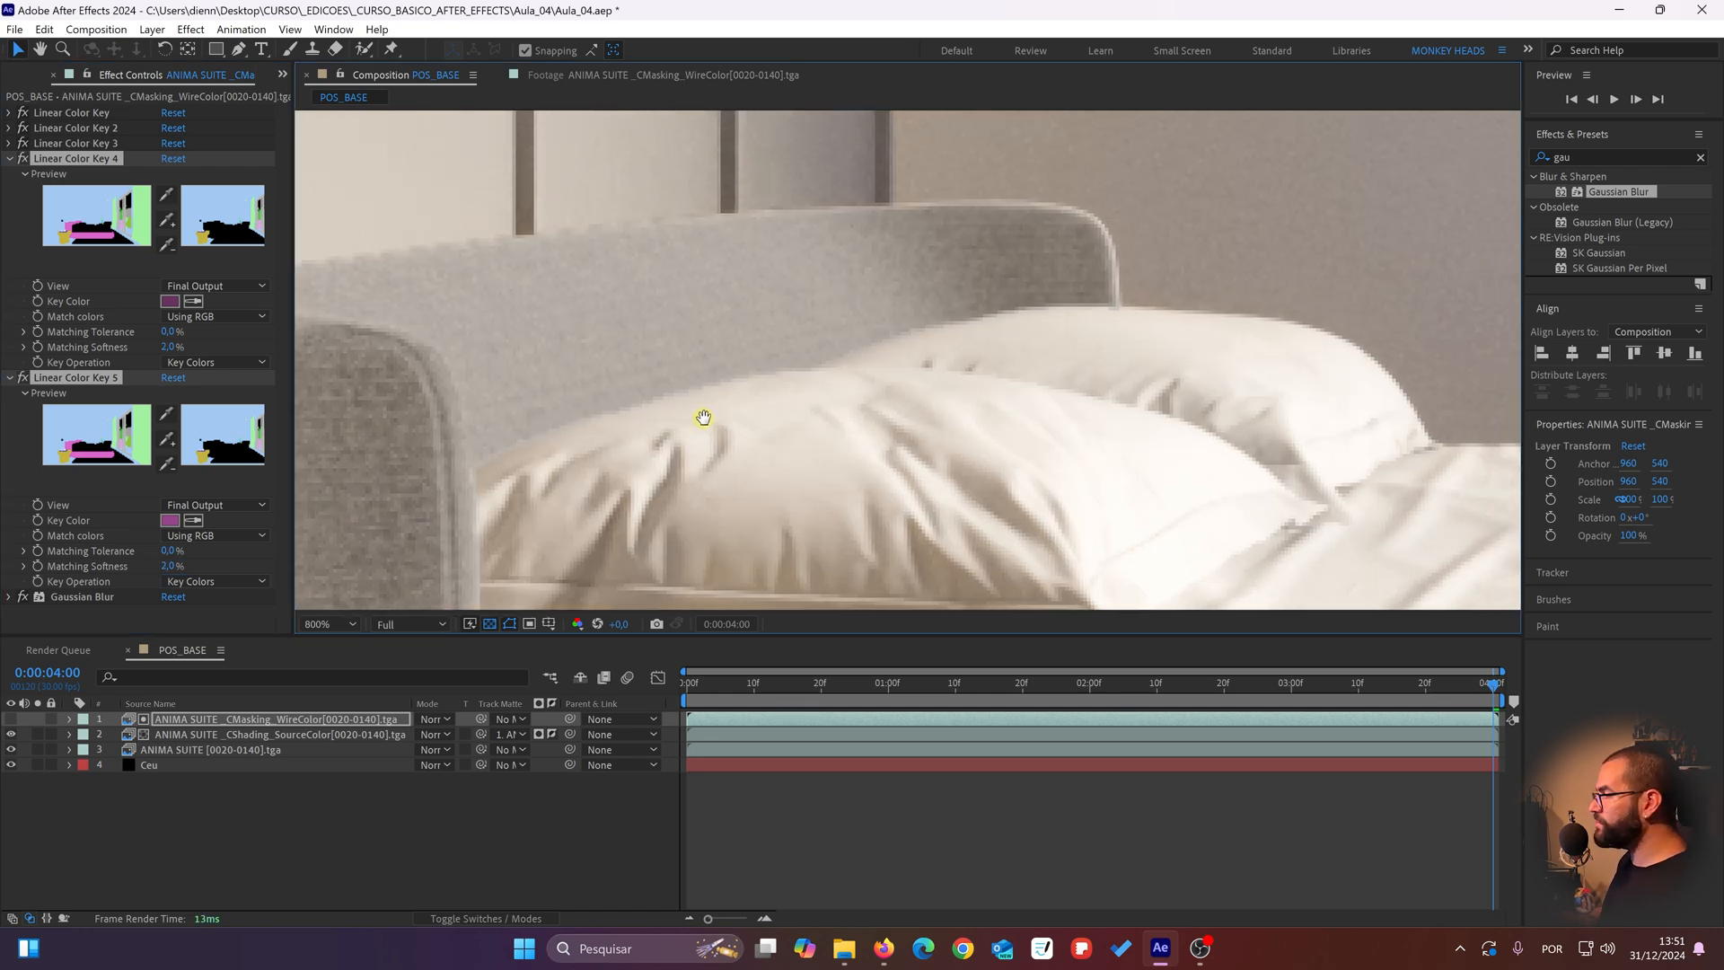
{"action": "scroll", "coordinate": [513, 510], "scroll_direction": "down", "scroll_amount": 2}
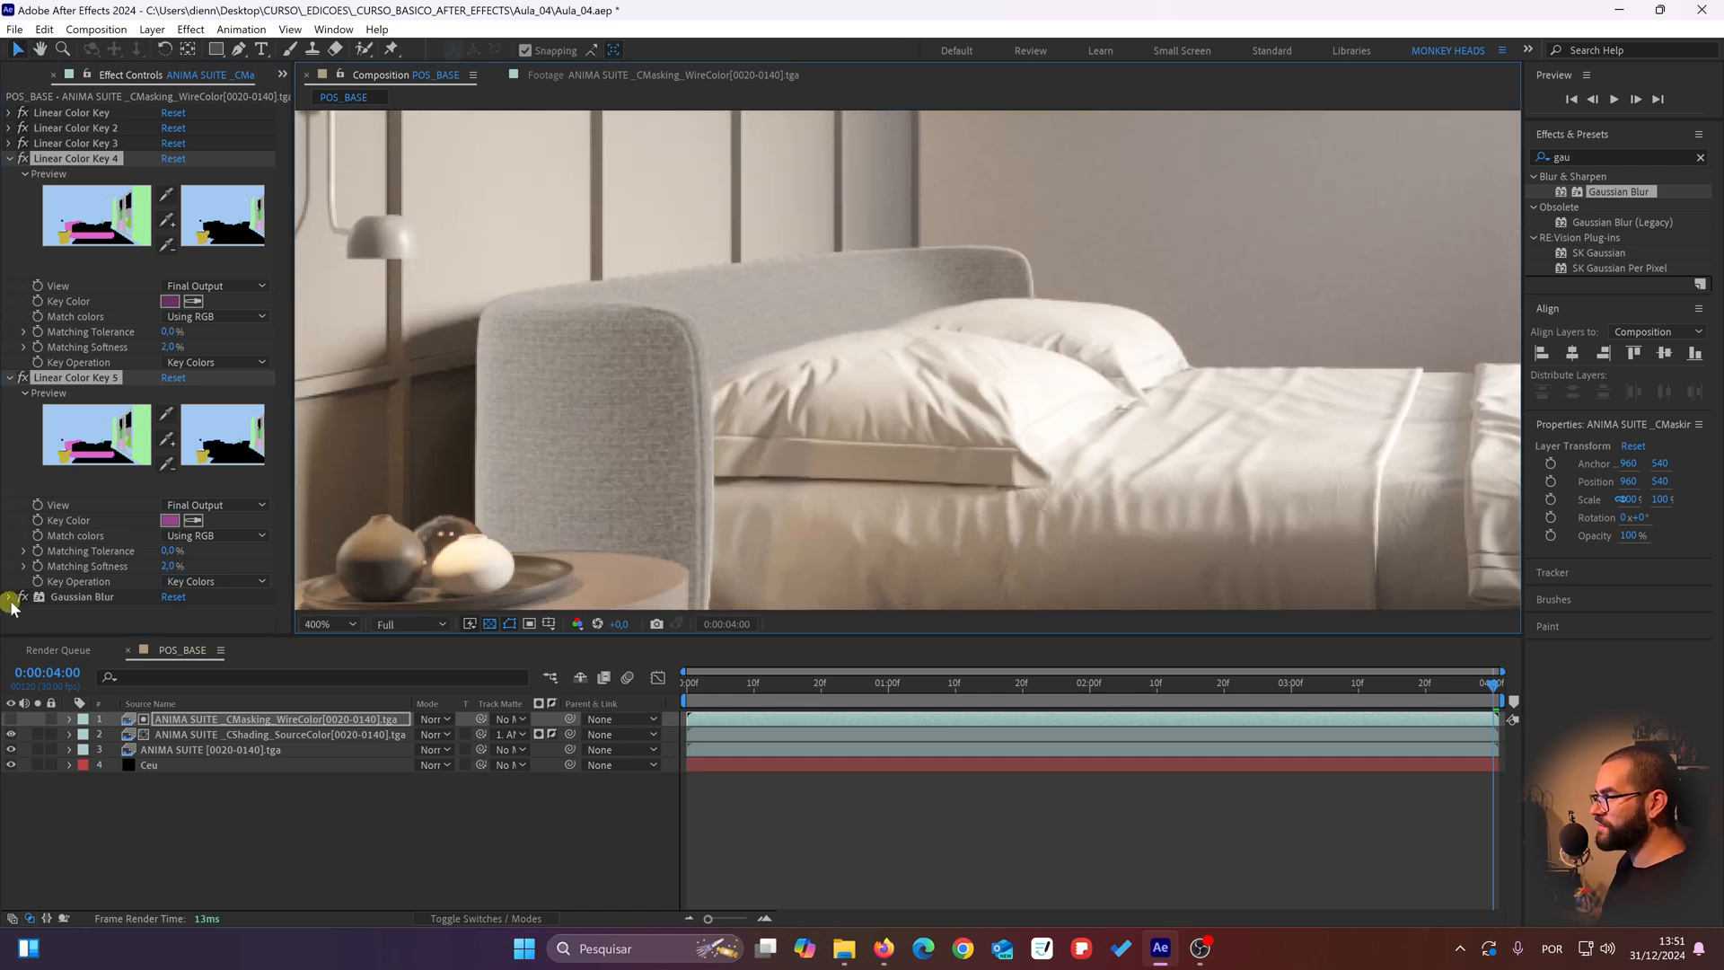
{"action": "left_click", "coordinate": [22, 598]}
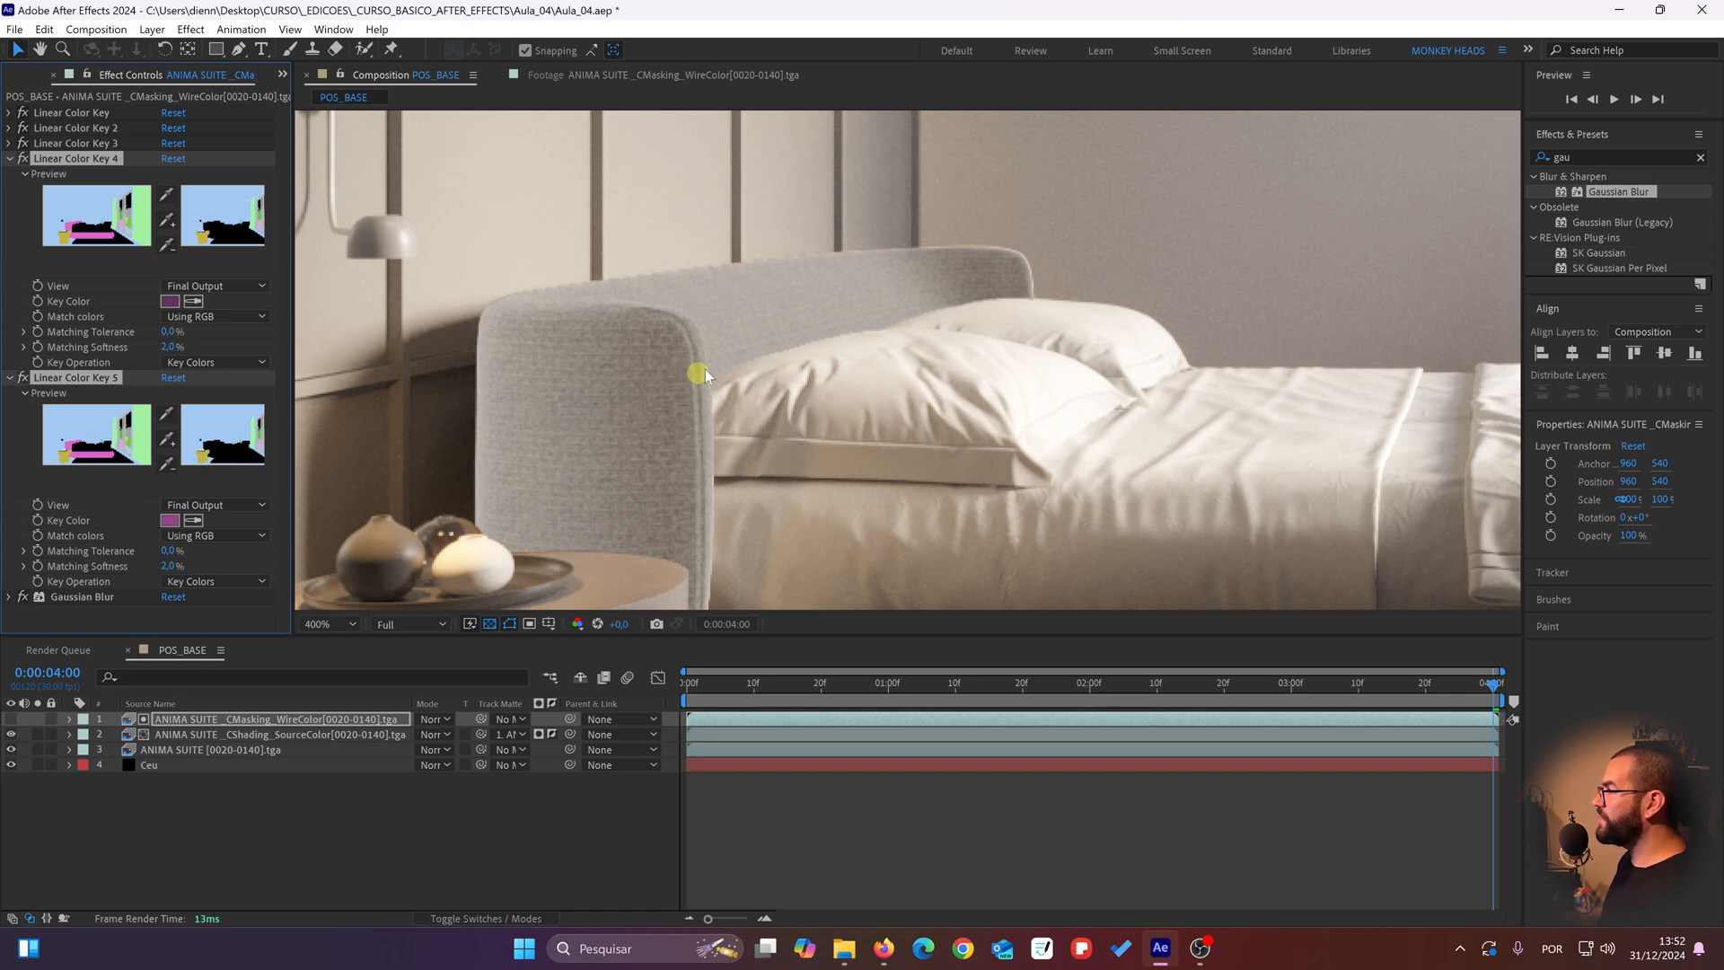
{"action": "left_click", "coordinate": [21, 598]}
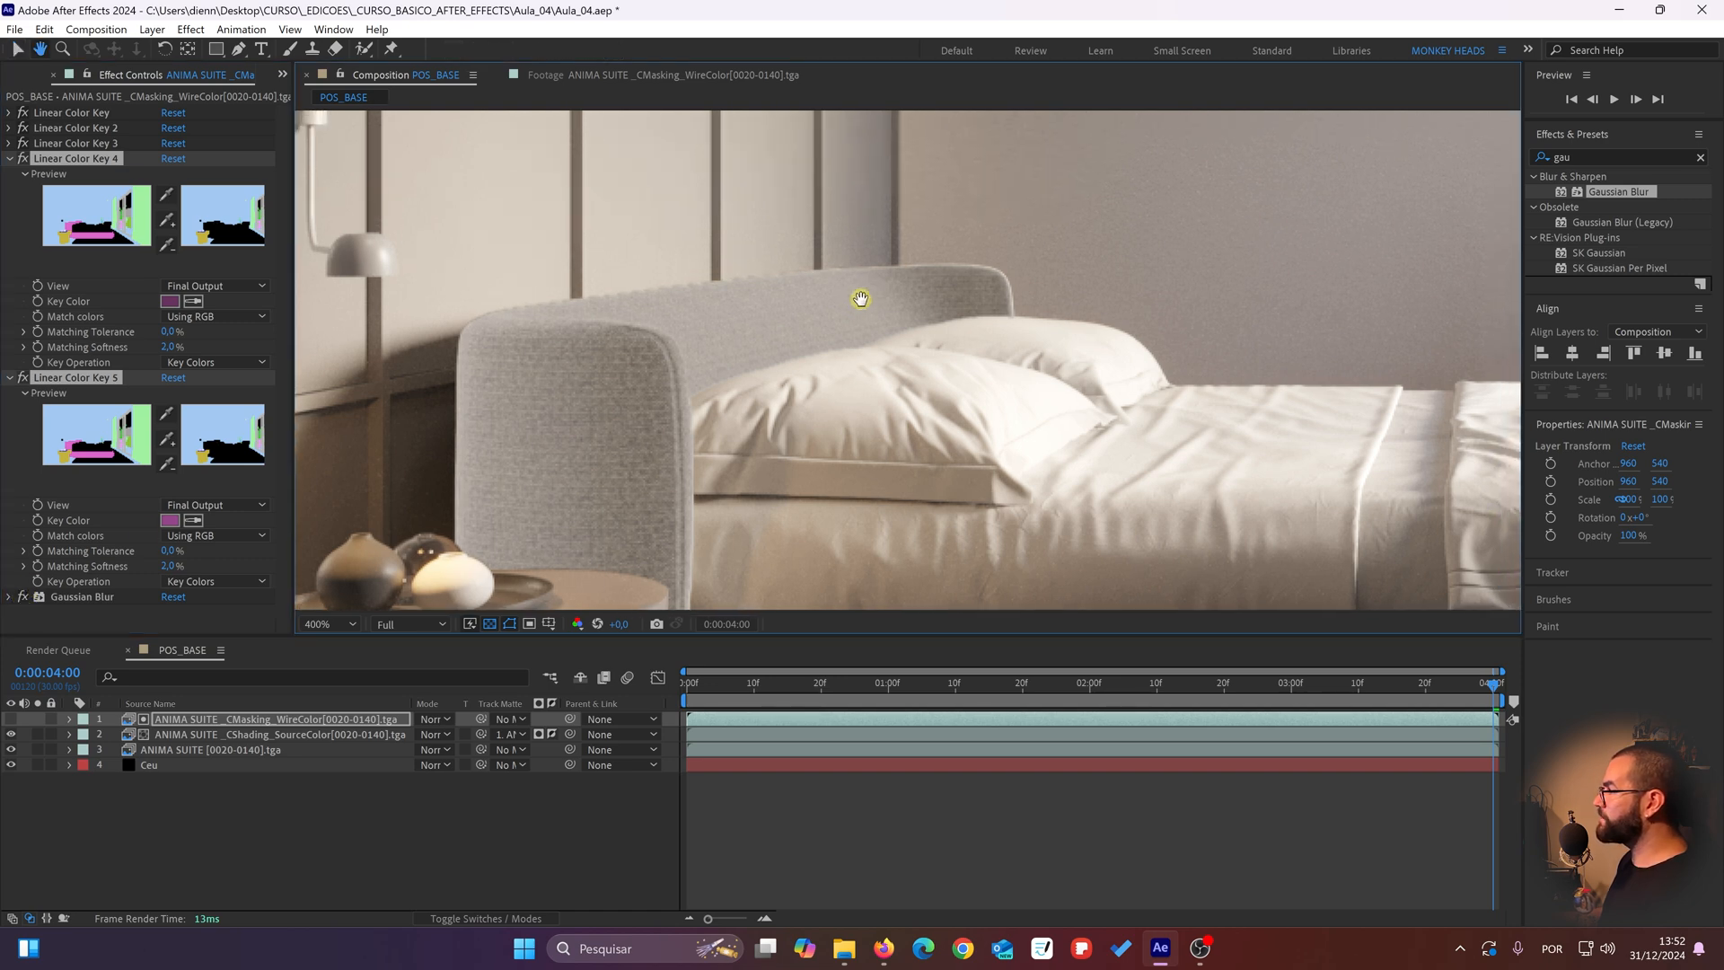
{"action": "left_click", "coordinate": [341, 808]}
{"action": "left_click", "coordinate": [24, 381]}
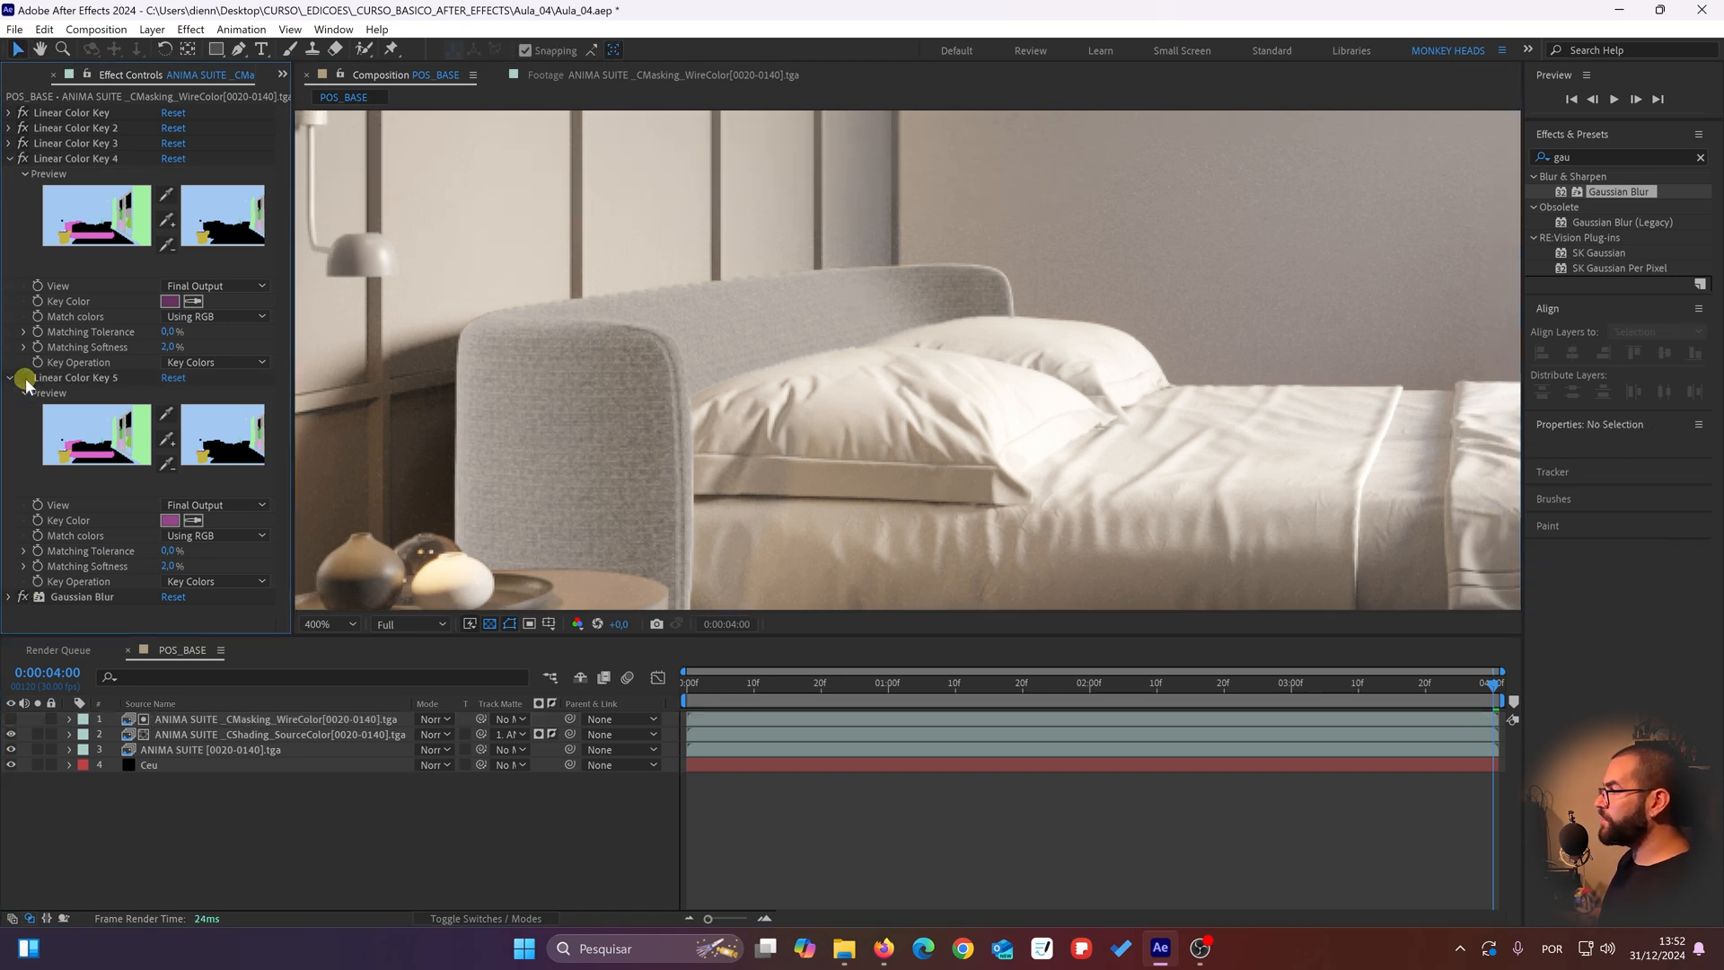
Step: Solo the CShading_SourceColor layer to check the isolated headboard and bed base, and restore the full composite
{"action": "left_click", "coordinate": [22, 159]}
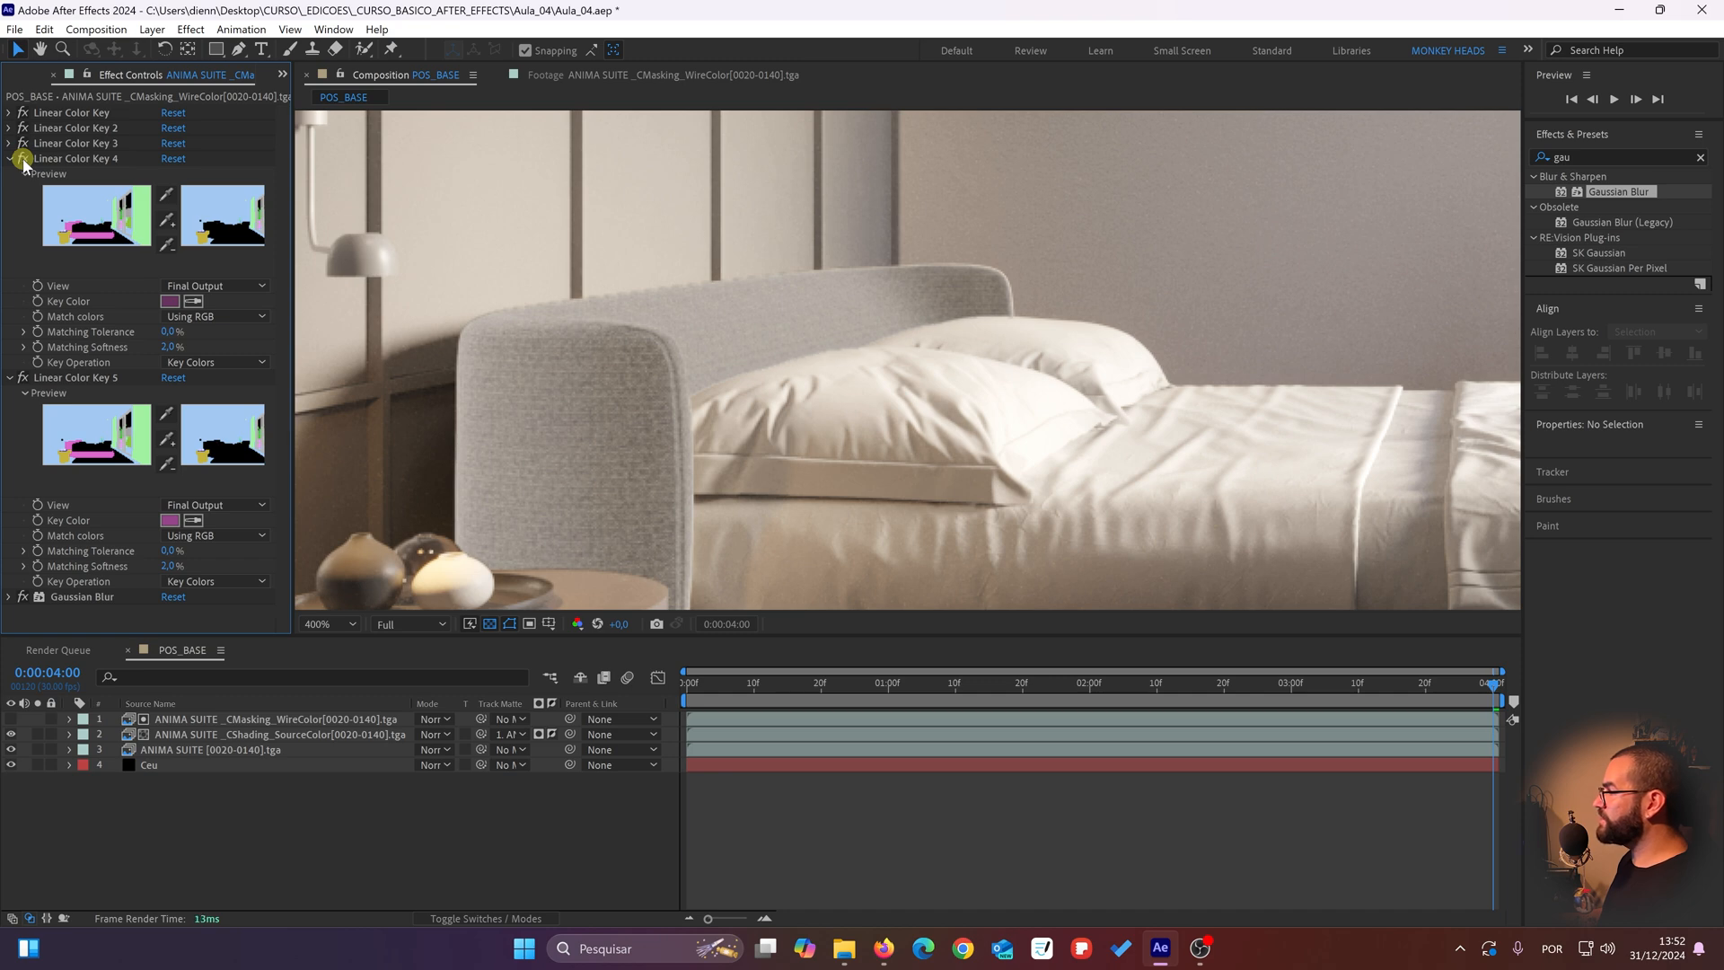
{"action": "left_click", "coordinate": [164, 869]}
{"action": "left_click", "coordinate": [208, 736]}
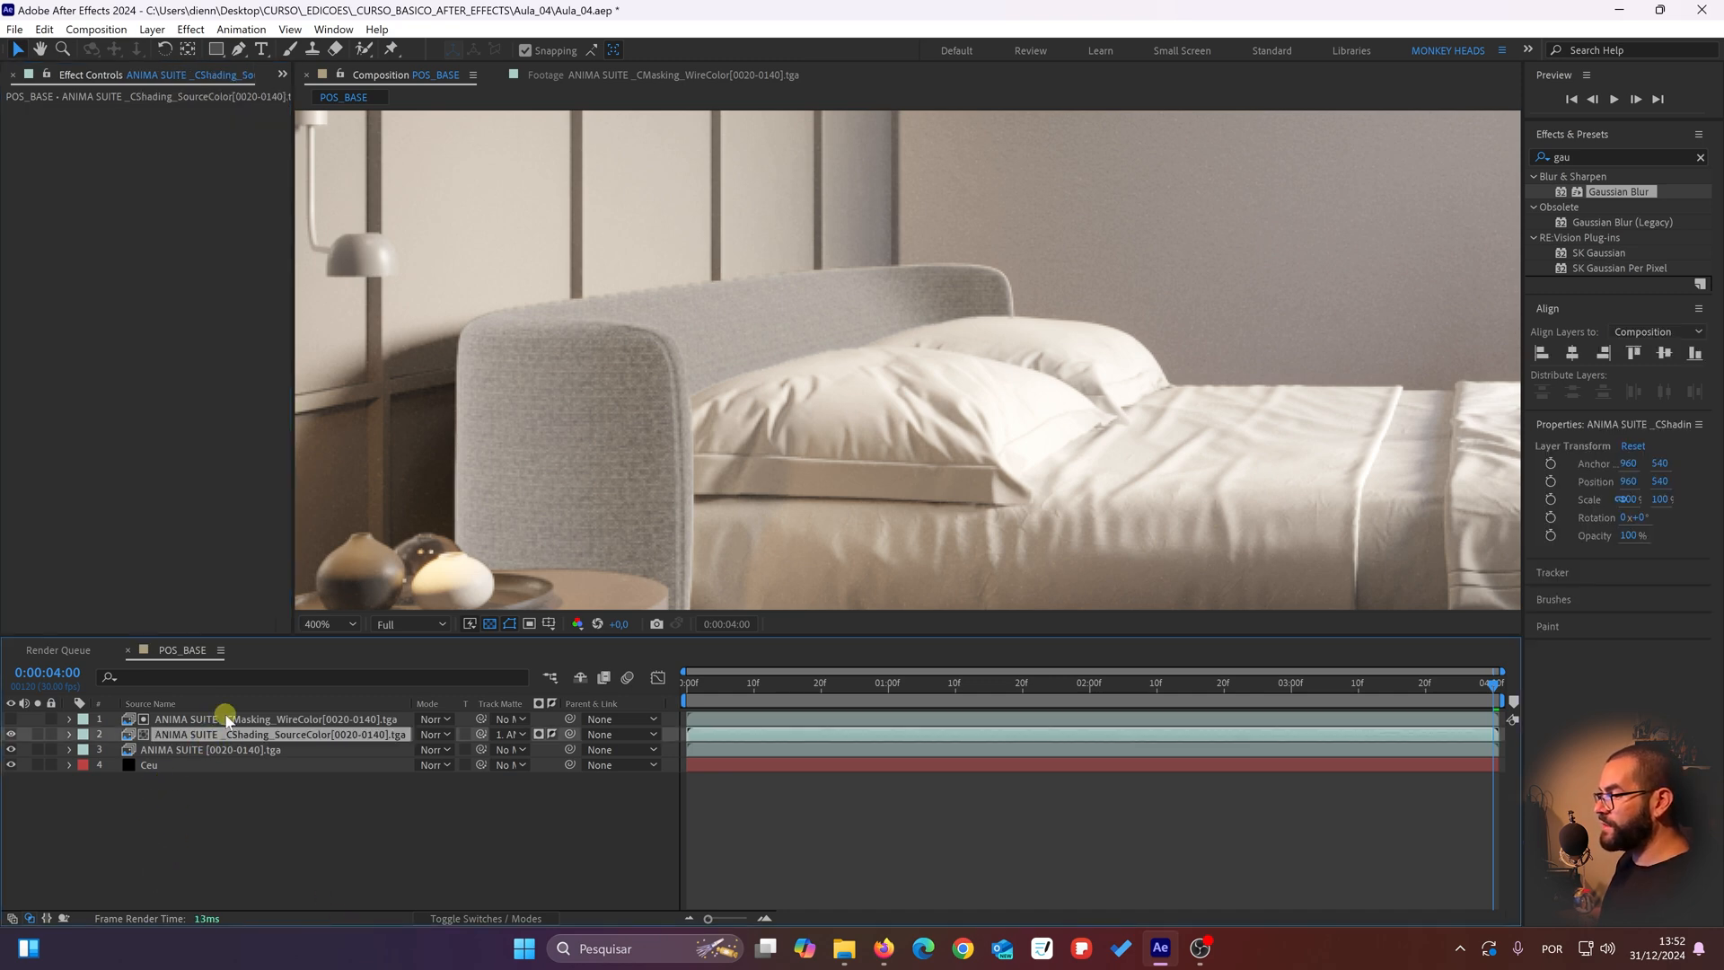
{"action": "left_click", "coordinate": [34, 736]}
{"action": "left_click", "coordinate": [33, 732]}
{"action": "left_click", "coordinate": [38, 735]}
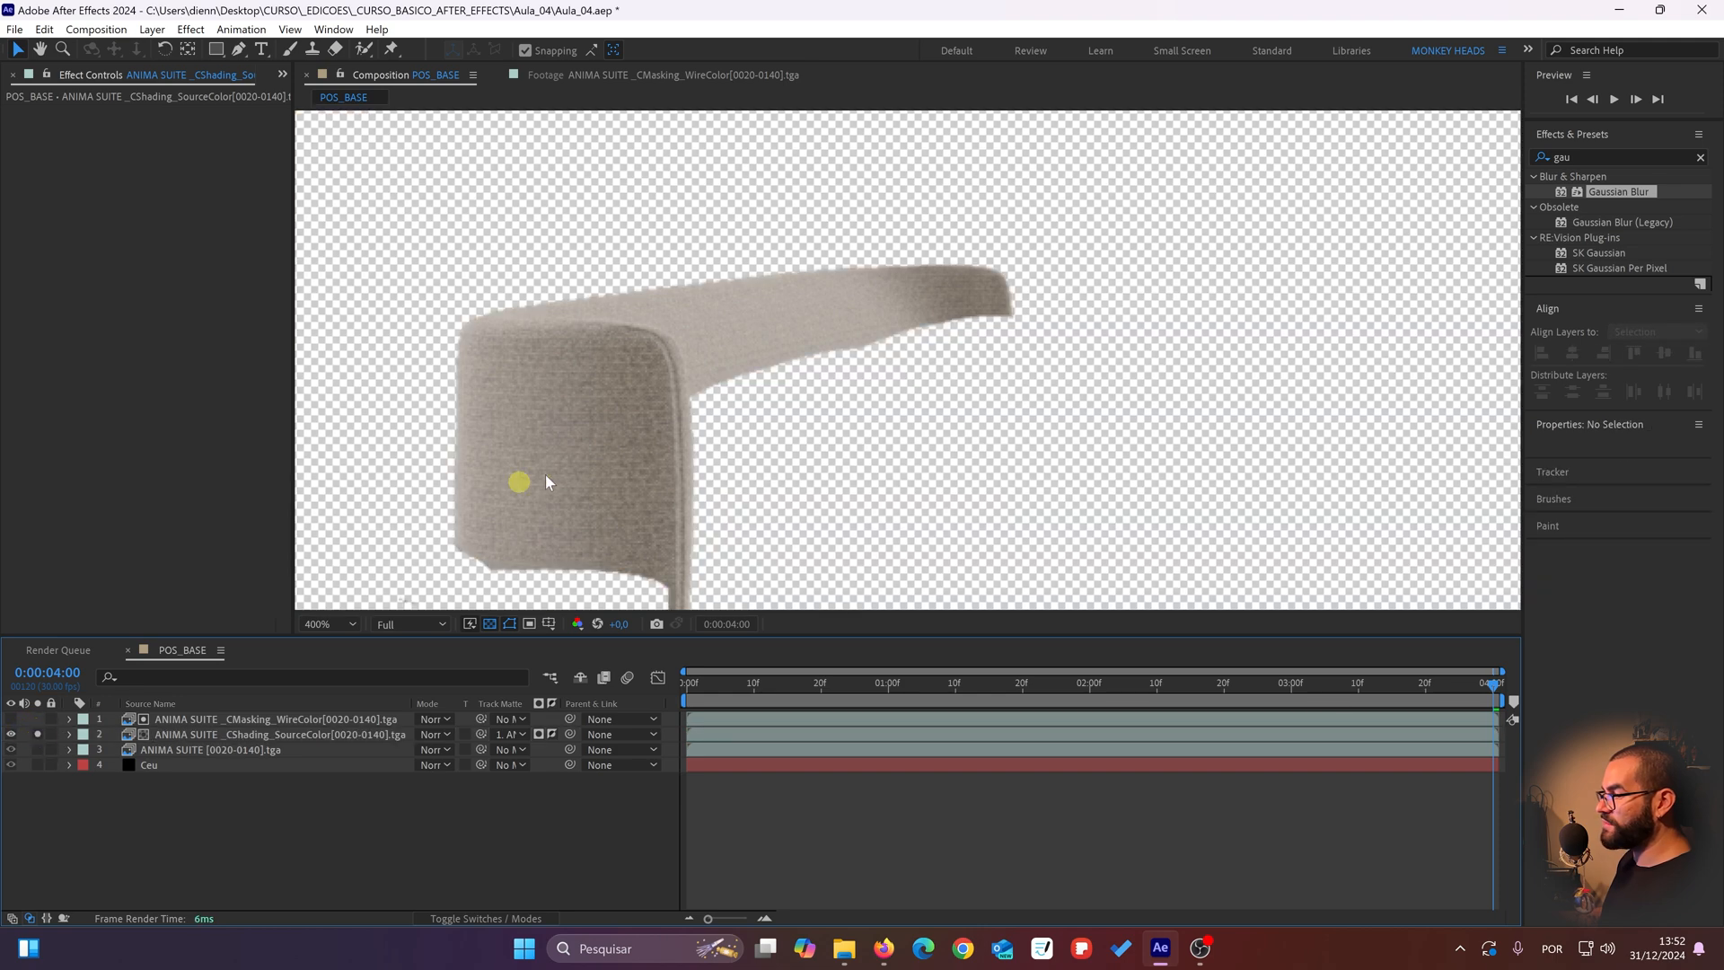
{"action": "scroll", "coordinate": [701, 438], "scroll_direction": "down", "scroll_amount": 2}
{"action": "left_click_drag", "start_coordinate": [1013, 413], "coordinate": [905, 449]}
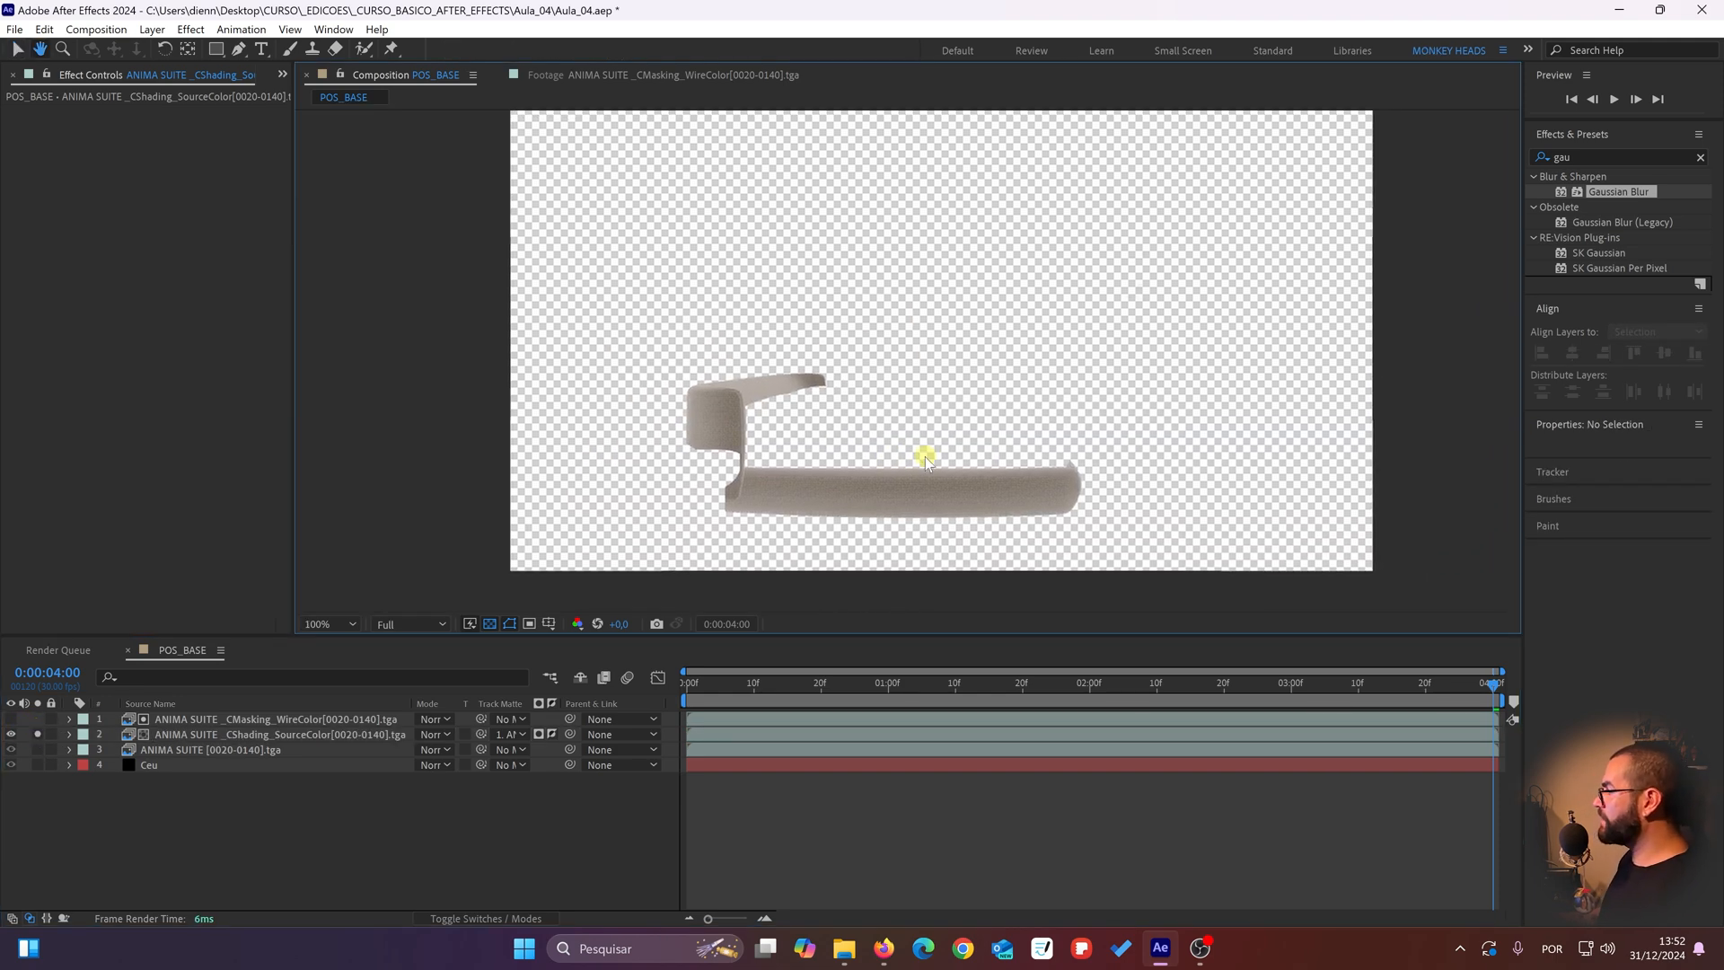
{"action": "left_click", "coordinate": [38, 735]}
{"action": "left_click", "coordinate": [105, 796]}
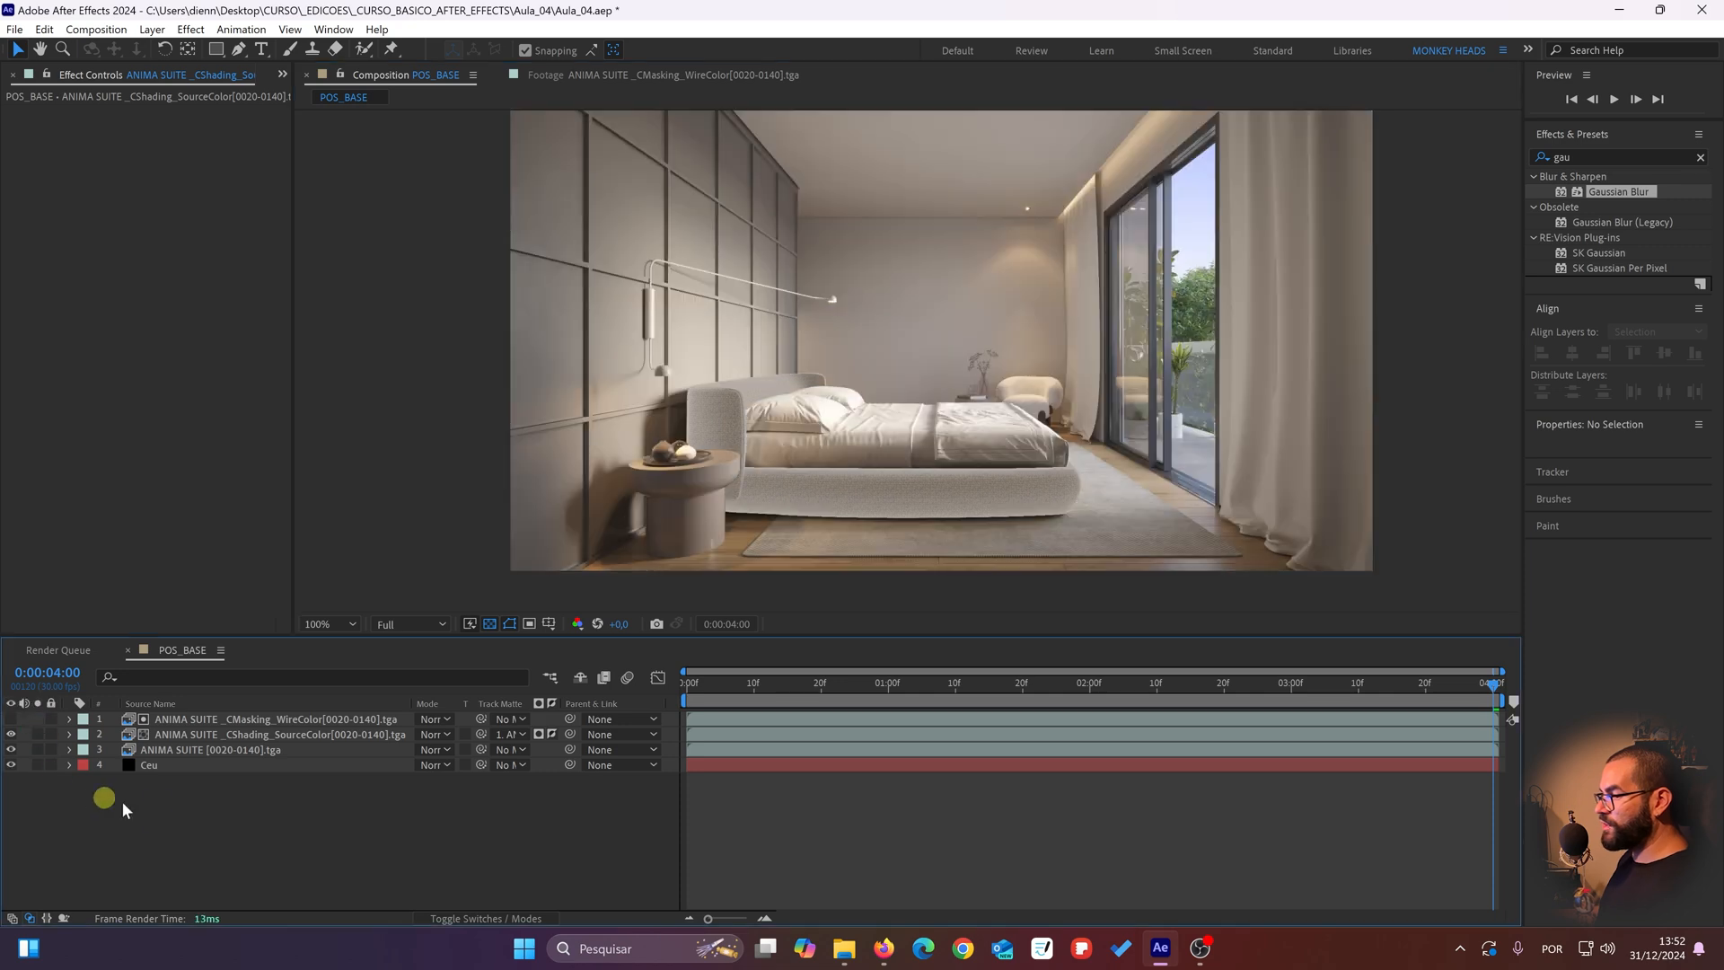
Step: Compare the bed with CShading_SourceColor hidden and shown, briefly displaying the CMasking_WireColor layer as well
{"action": "scroll", "coordinate": [723, 377], "scroll_direction": "up", "scroll_amount": 2}
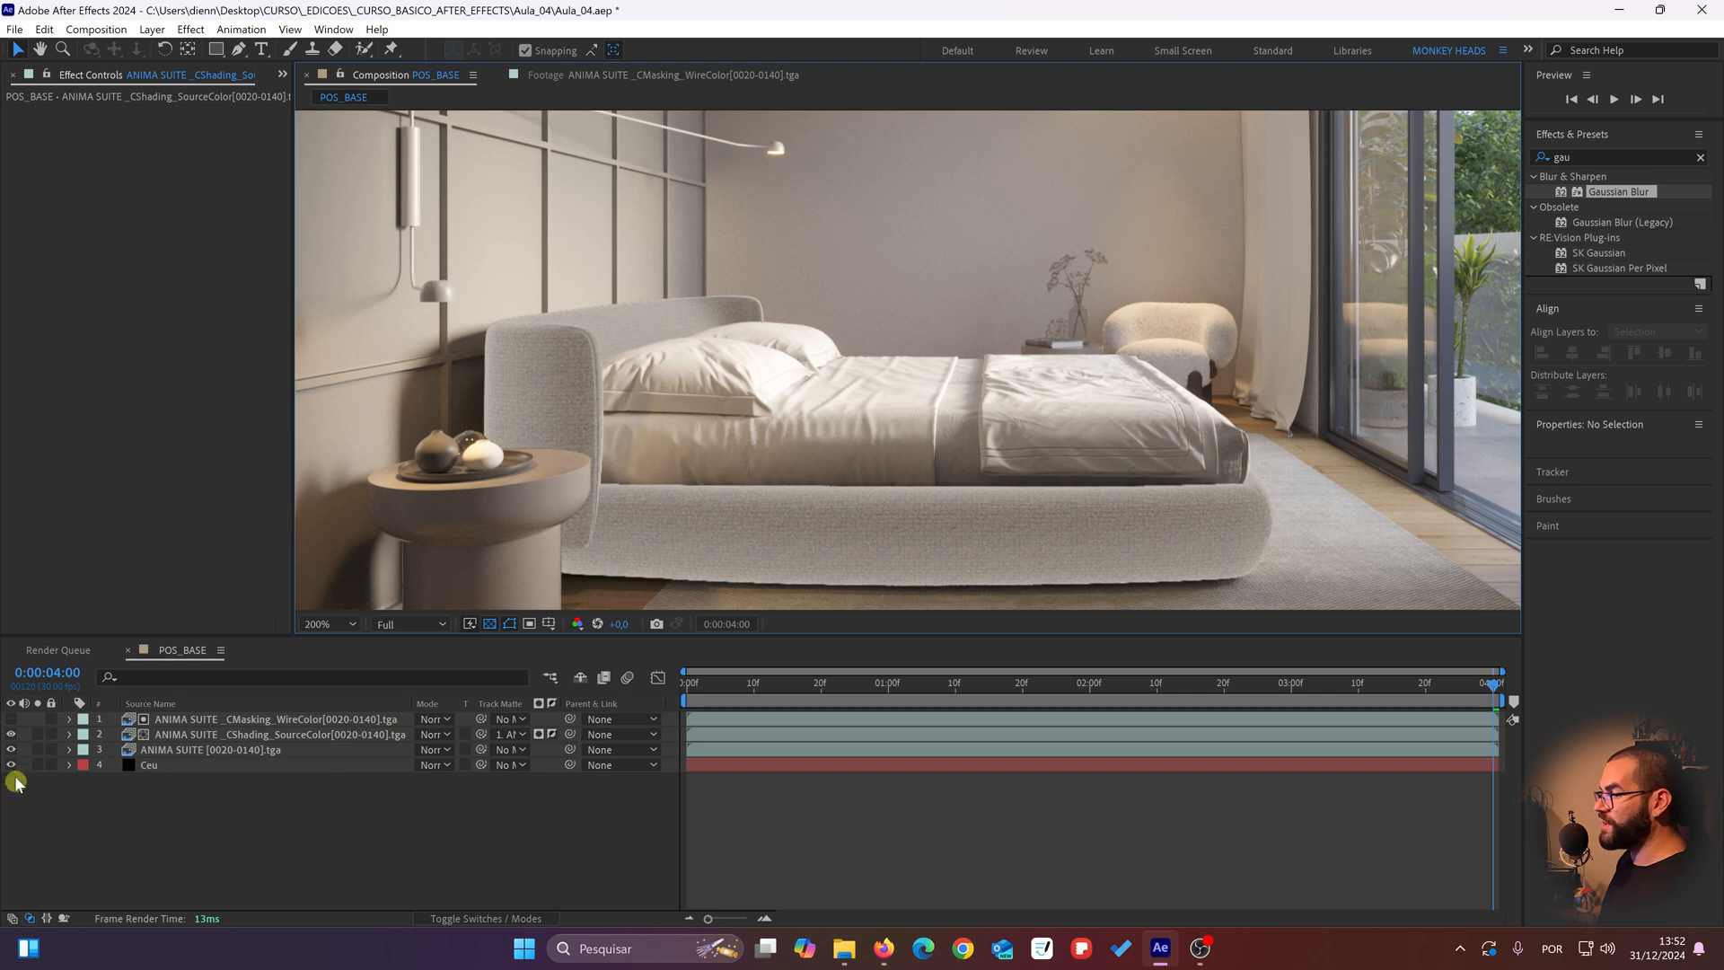
{"action": "left_click", "coordinate": [11, 735]}
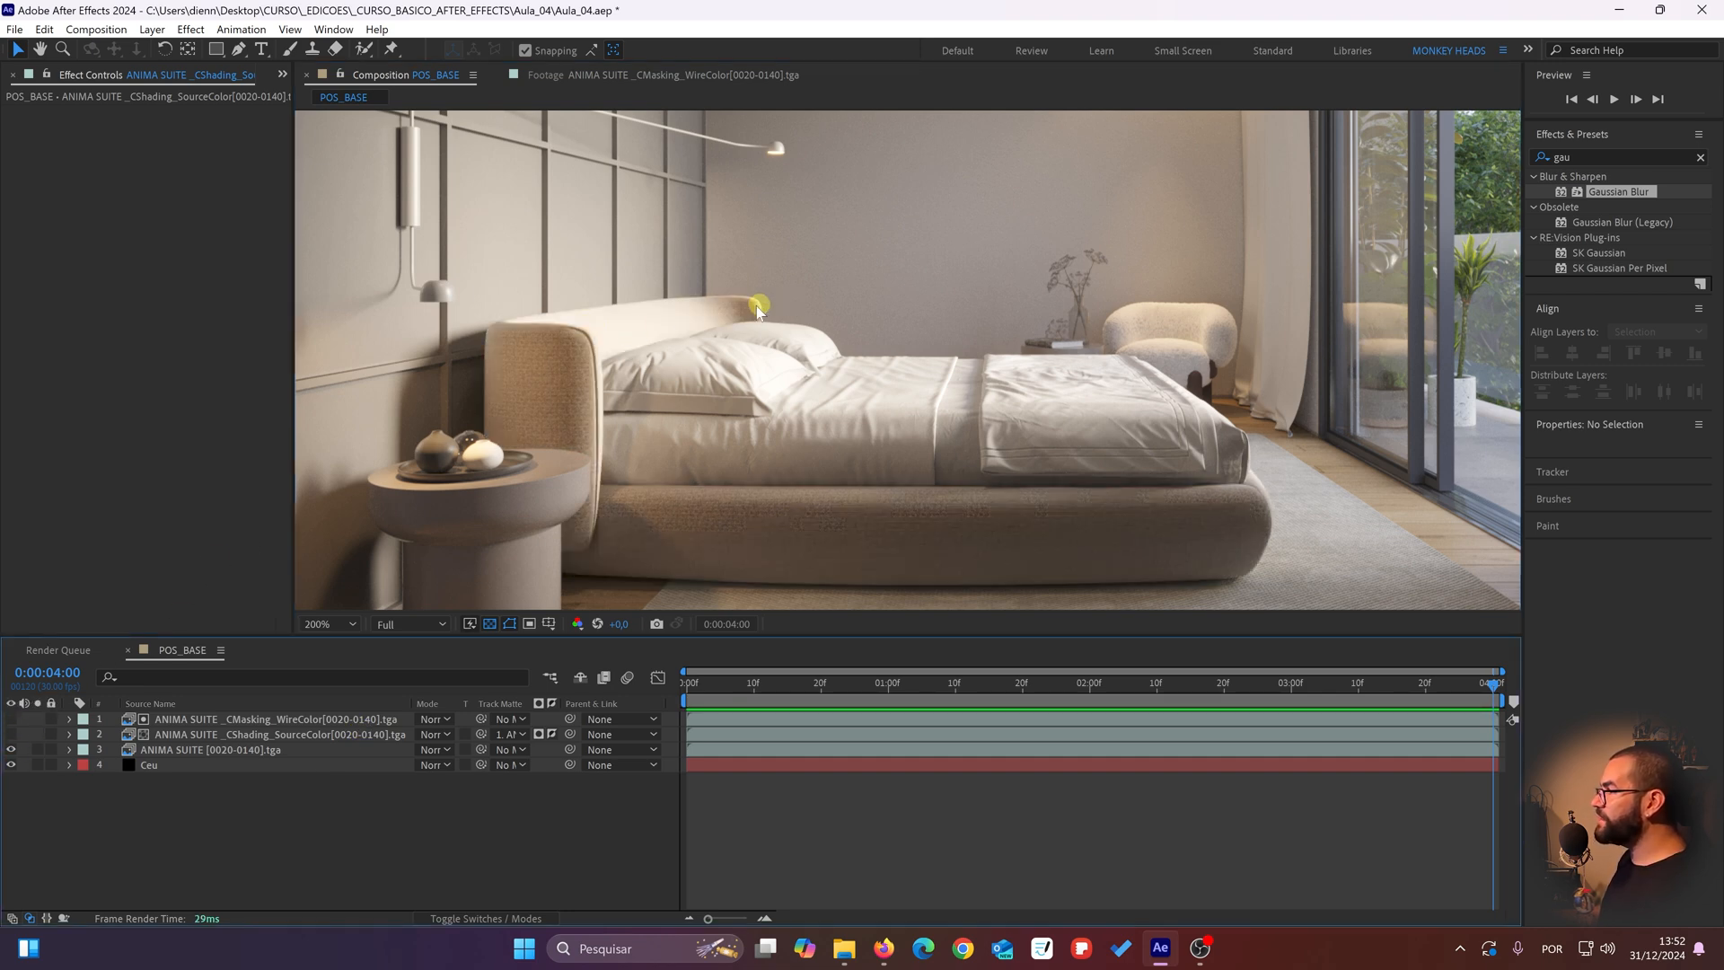
{"action": "left_click_drag", "start_coordinate": [1185, 532], "coordinate": [1234, 508]}
{"action": "key", "text": "ctrl+z"}
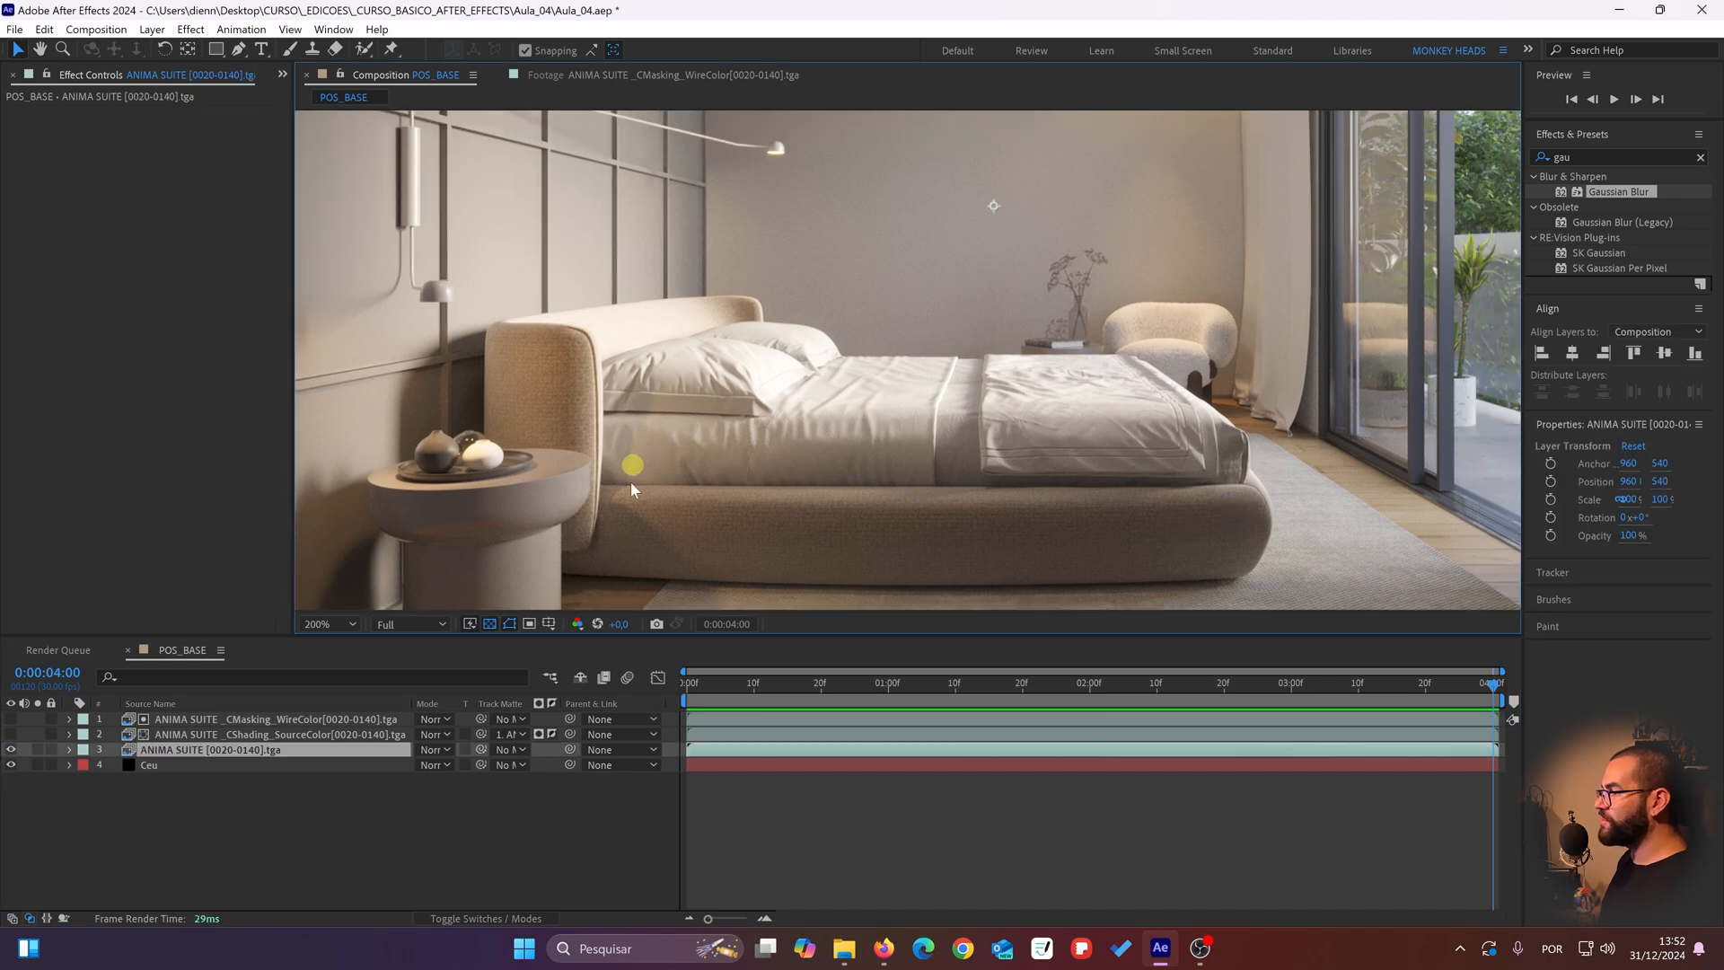
{"action": "left_click", "coordinate": [11, 719]}
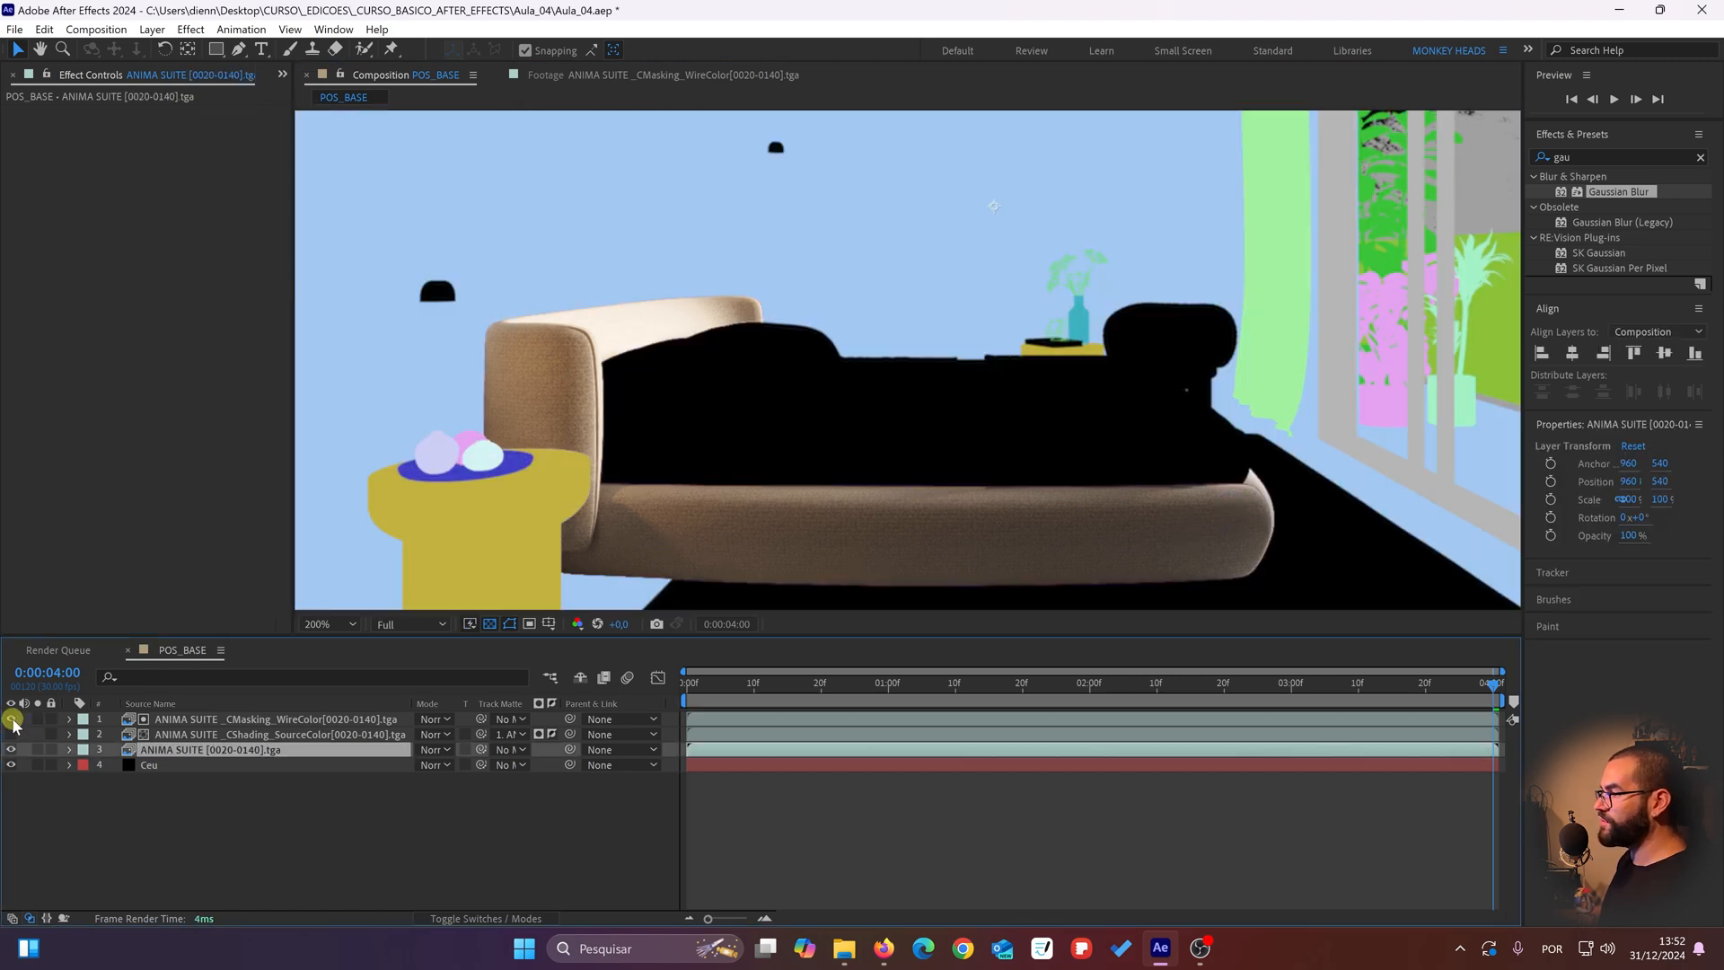
{"action": "left_click", "coordinate": [10, 719]}
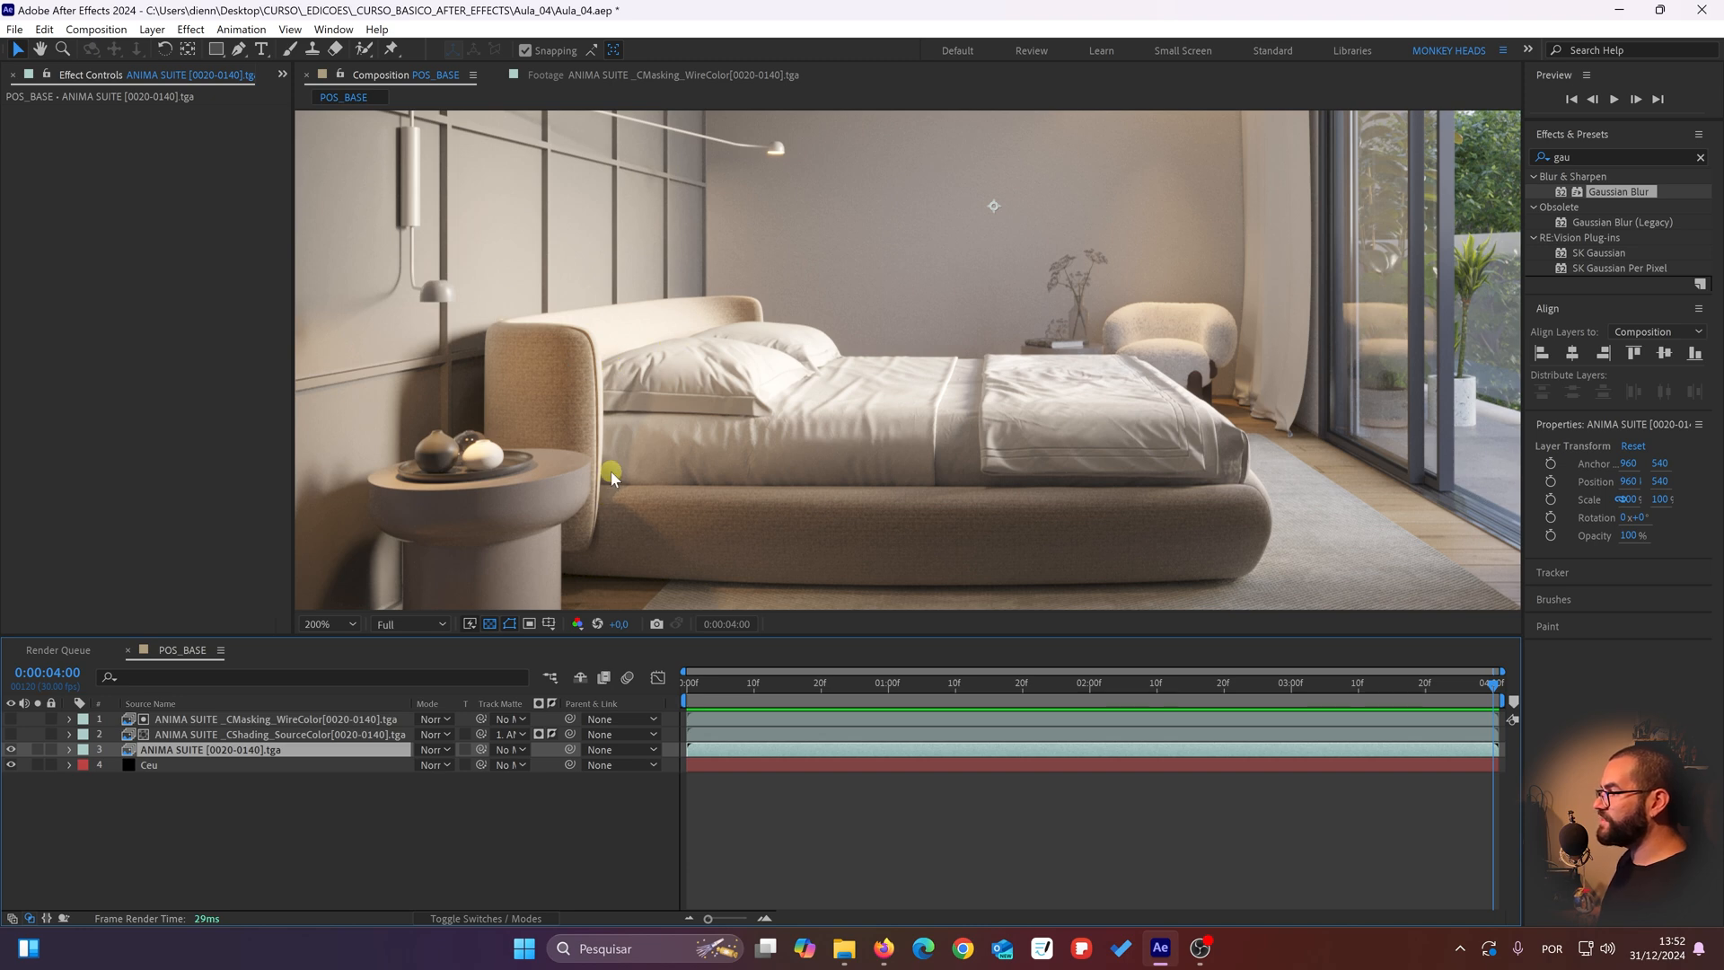
{"action": "scroll", "coordinate": [556, 377], "scroll_direction": "up", "scroll_amount": 2}
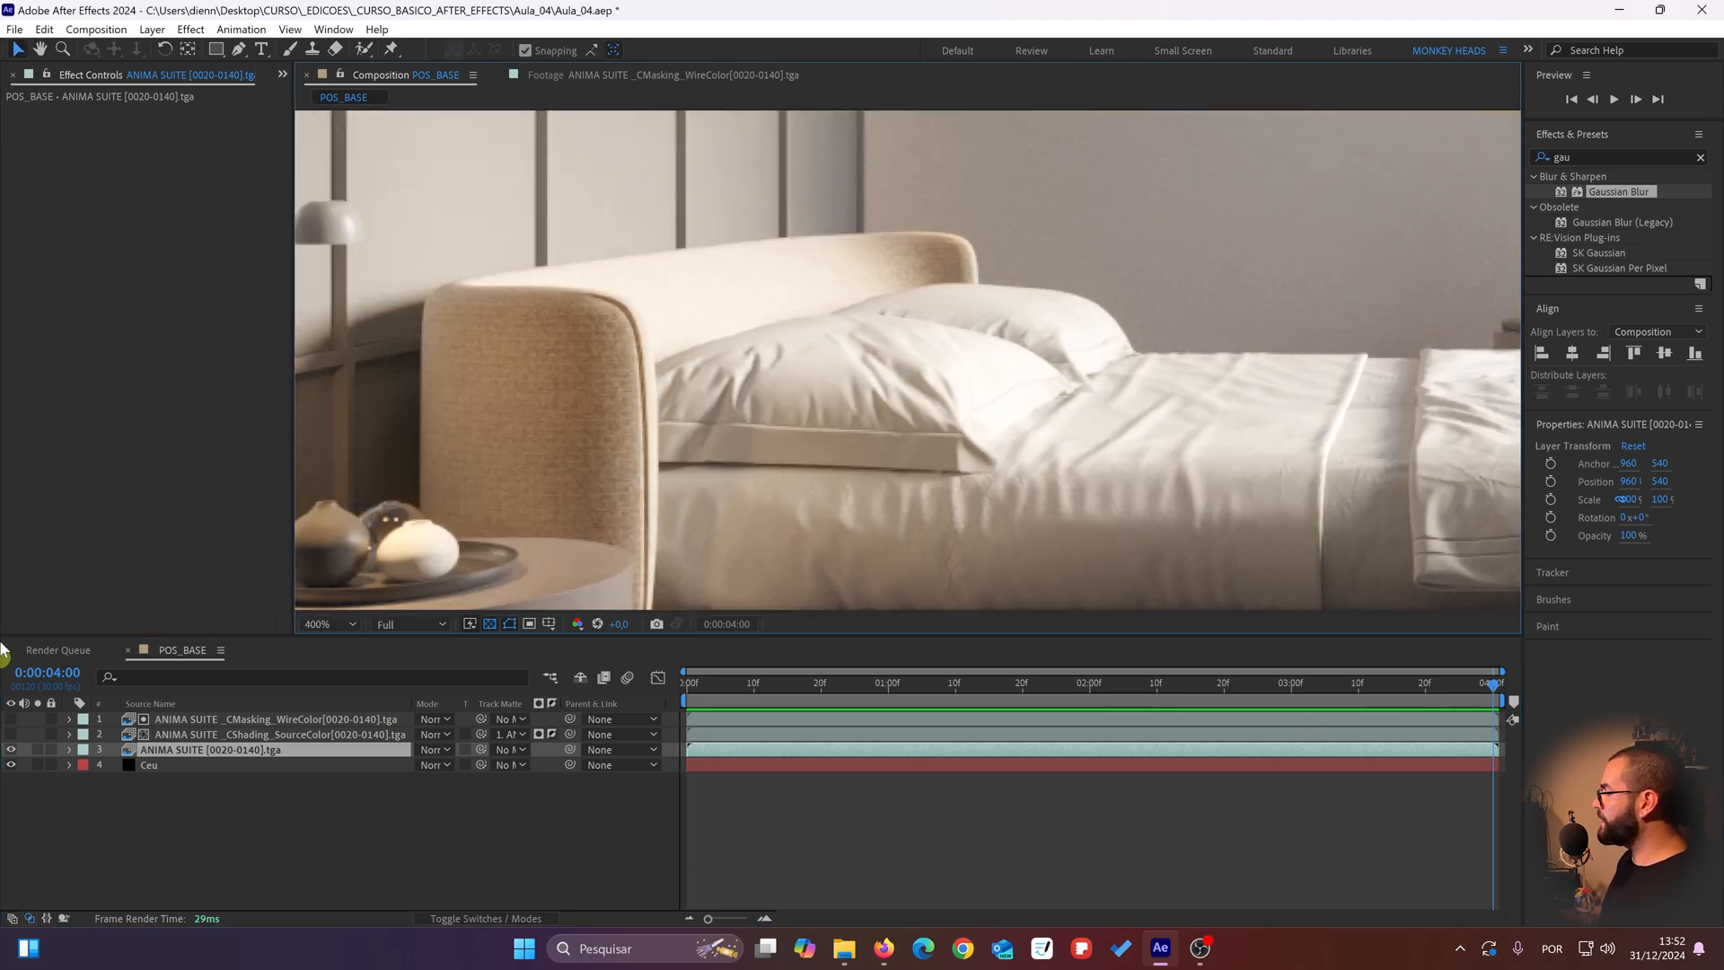
{"action": "left_click", "coordinate": [176, 831]}
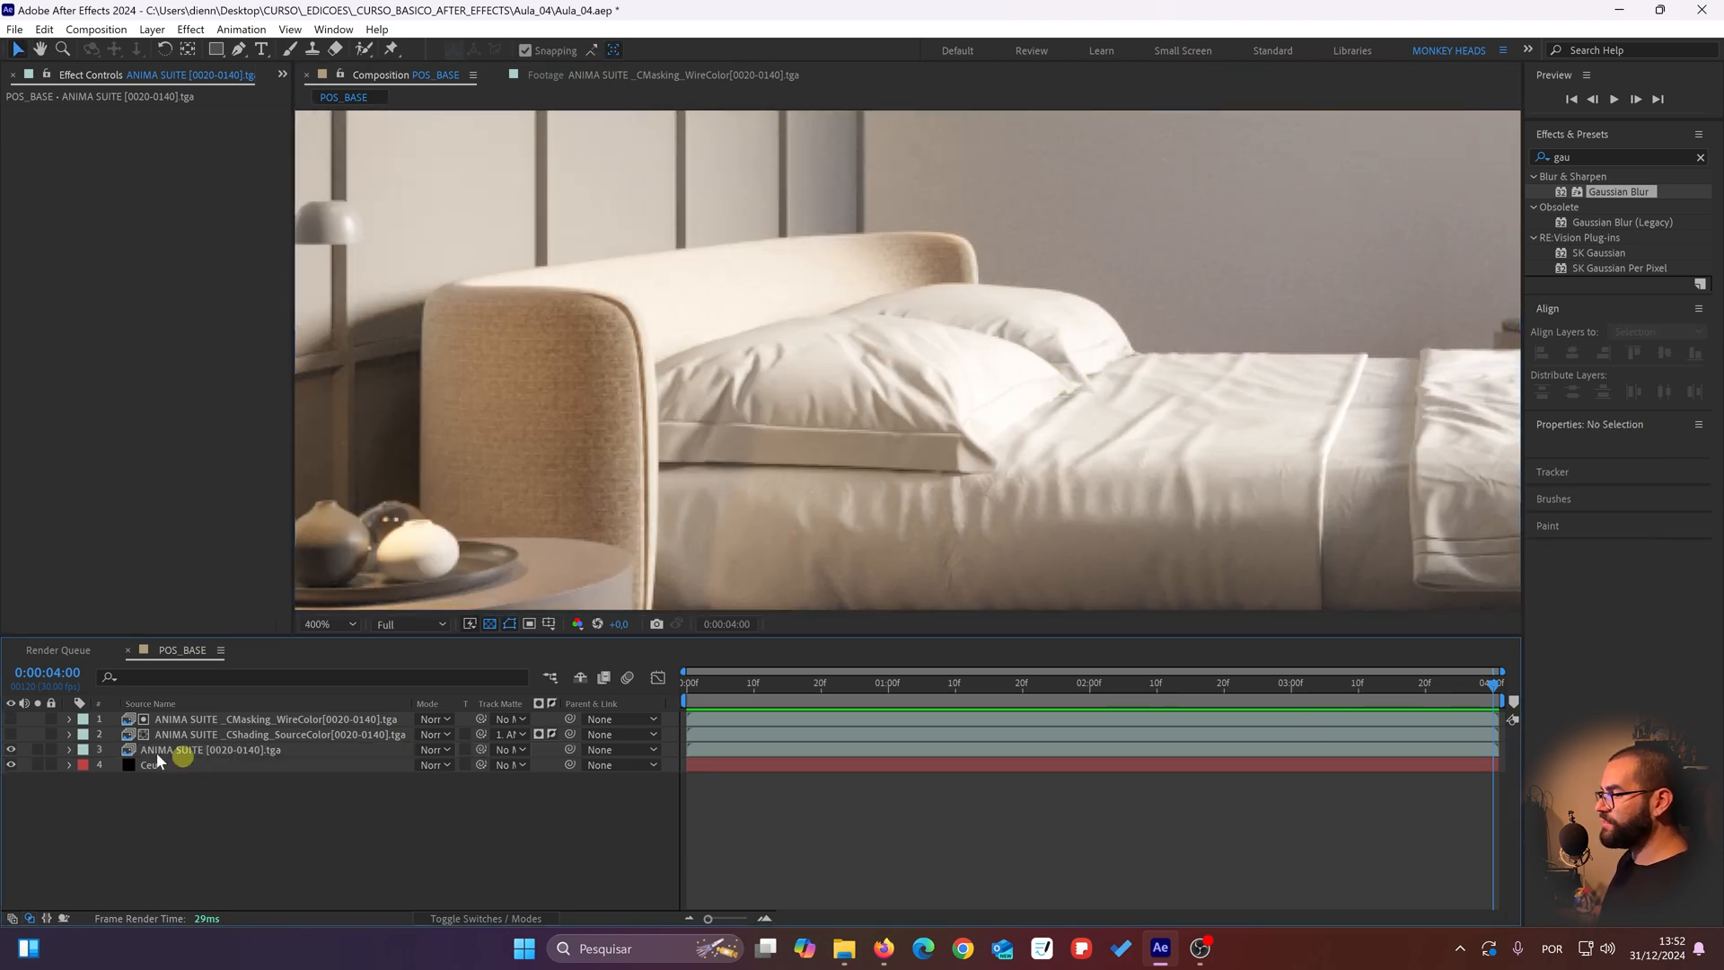
{"action": "left_click", "coordinate": [11, 733]}
Step: Pre-compose the CMasking_WireColor and CShading_SourceColor layers as CABECEIRA, moving all attributes into the new composition
{"action": "scroll", "coordinate": [552, 393], "scroll_direction": "down", "scroll_amount": 2}
{"action": "left_click", "coordinate": [255, 718]}
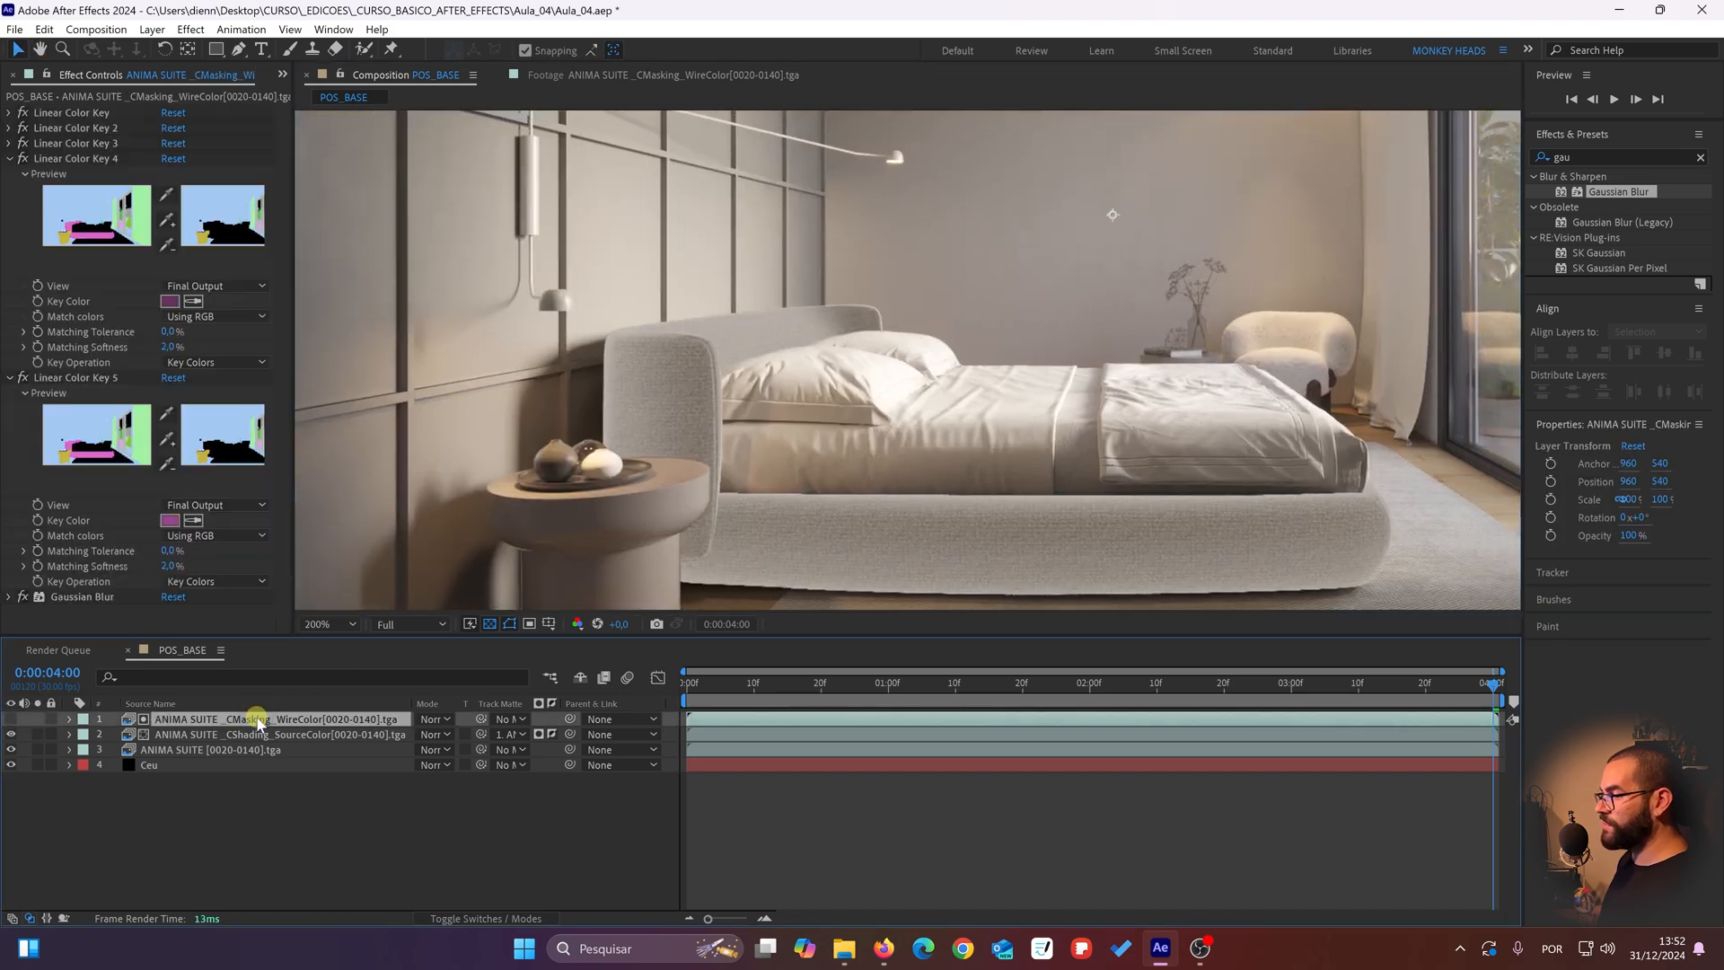
{"action": "left_click", "coordinate": [250, 735], "text": "shift"}
{"action": "right_click", "coordinate": [250, 737]}
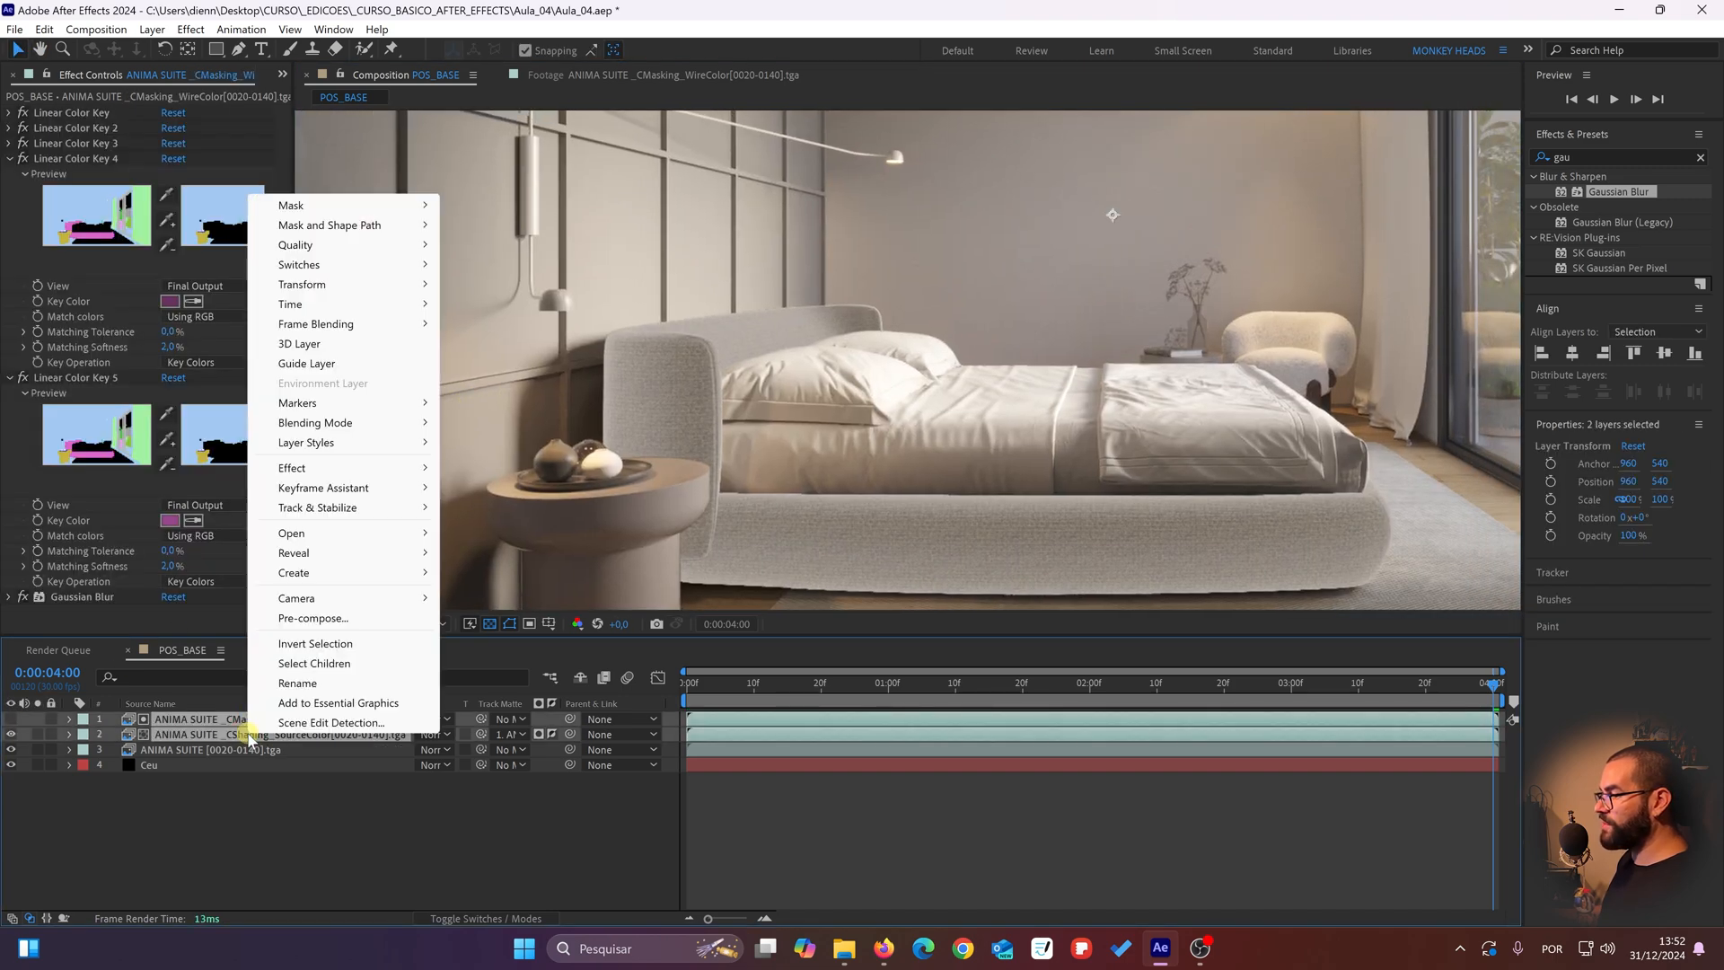
{"action": "left_click", "coordinate": [320, 619]}
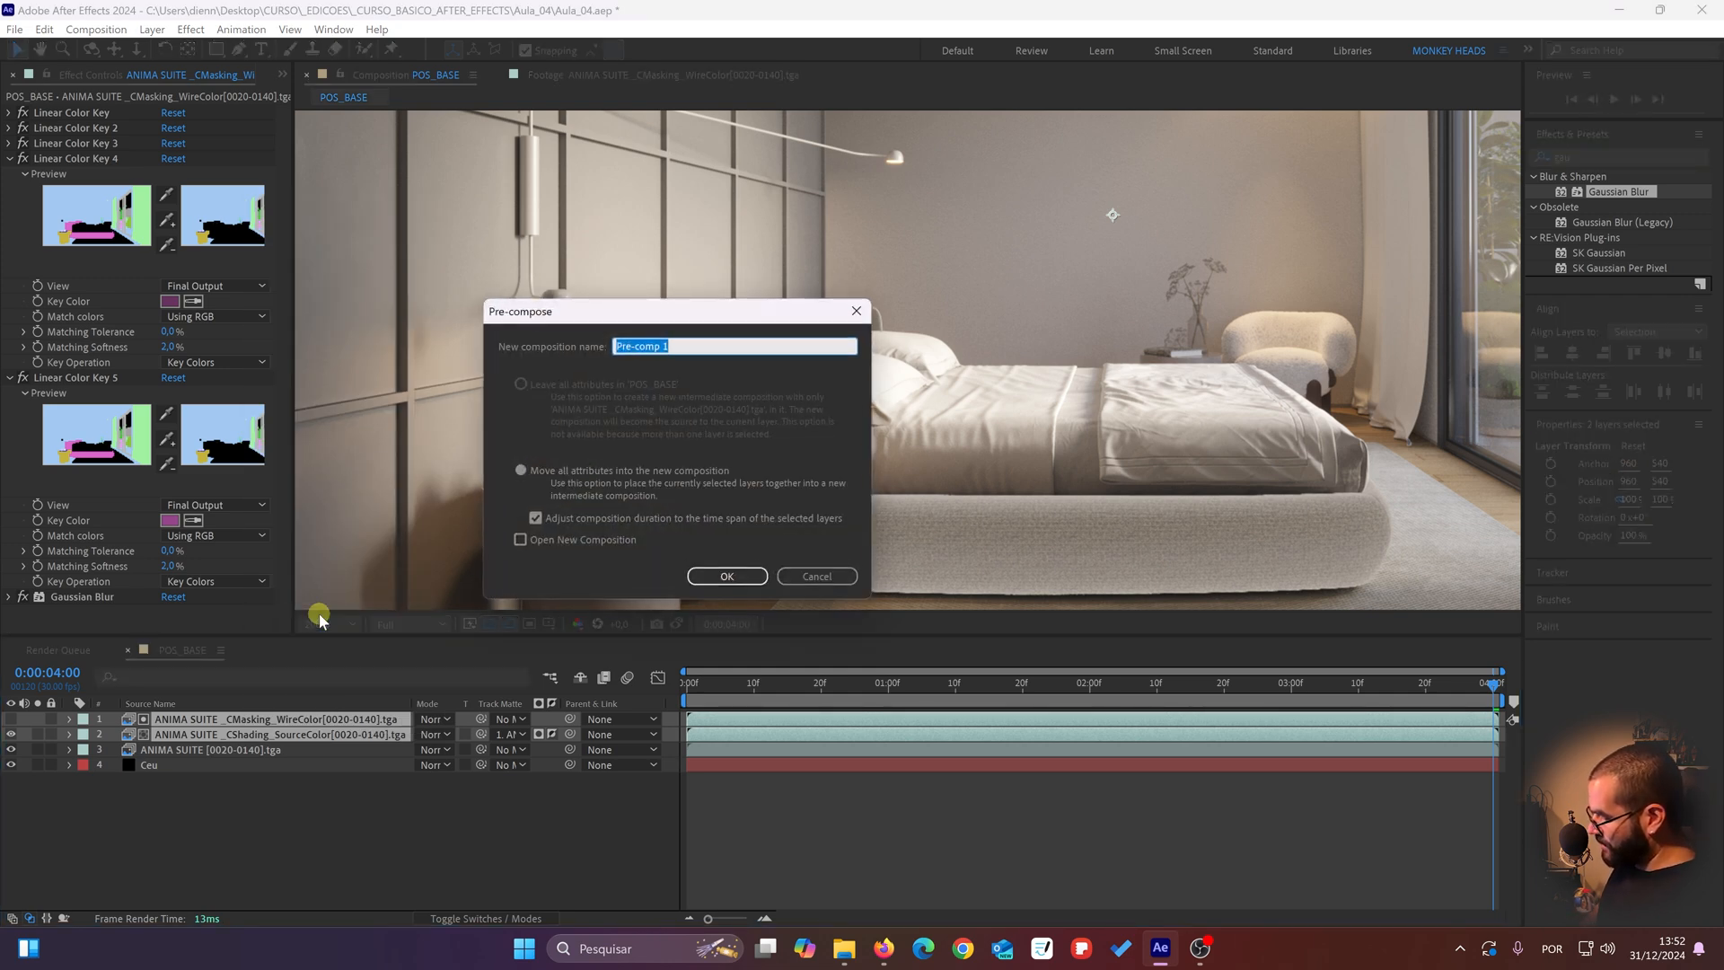
{"action": "type", "text": "CABECEIRA"}
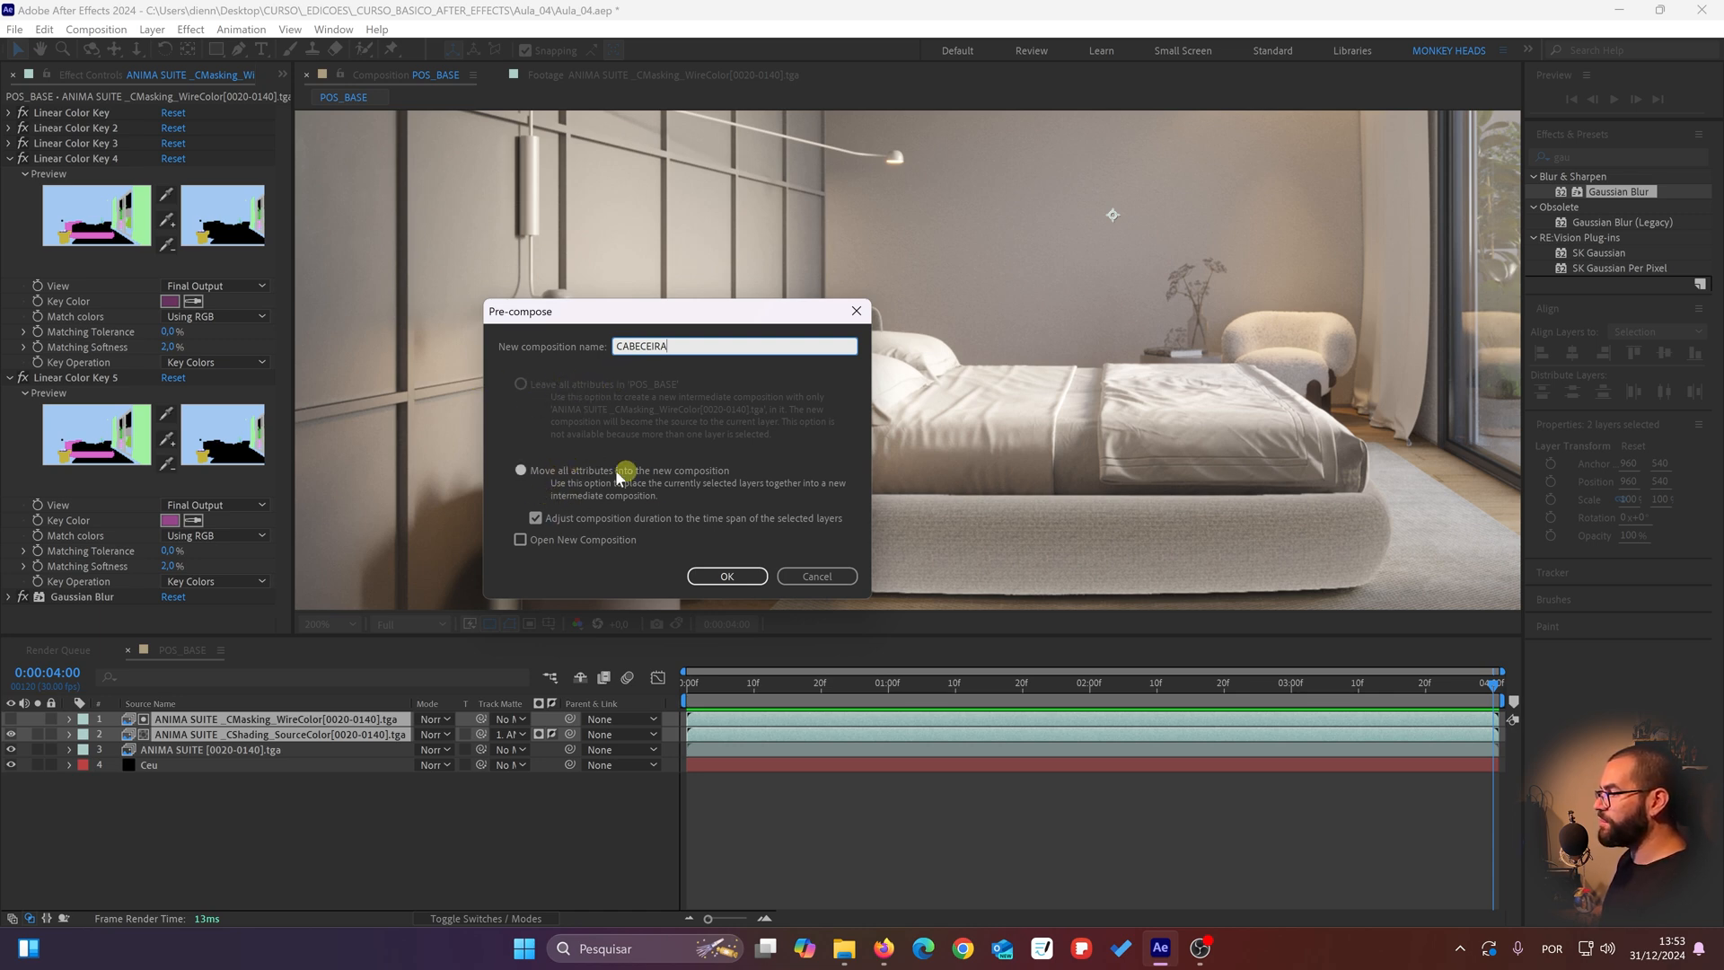
{"action": "left_click", "coordinate": [727, 575]}
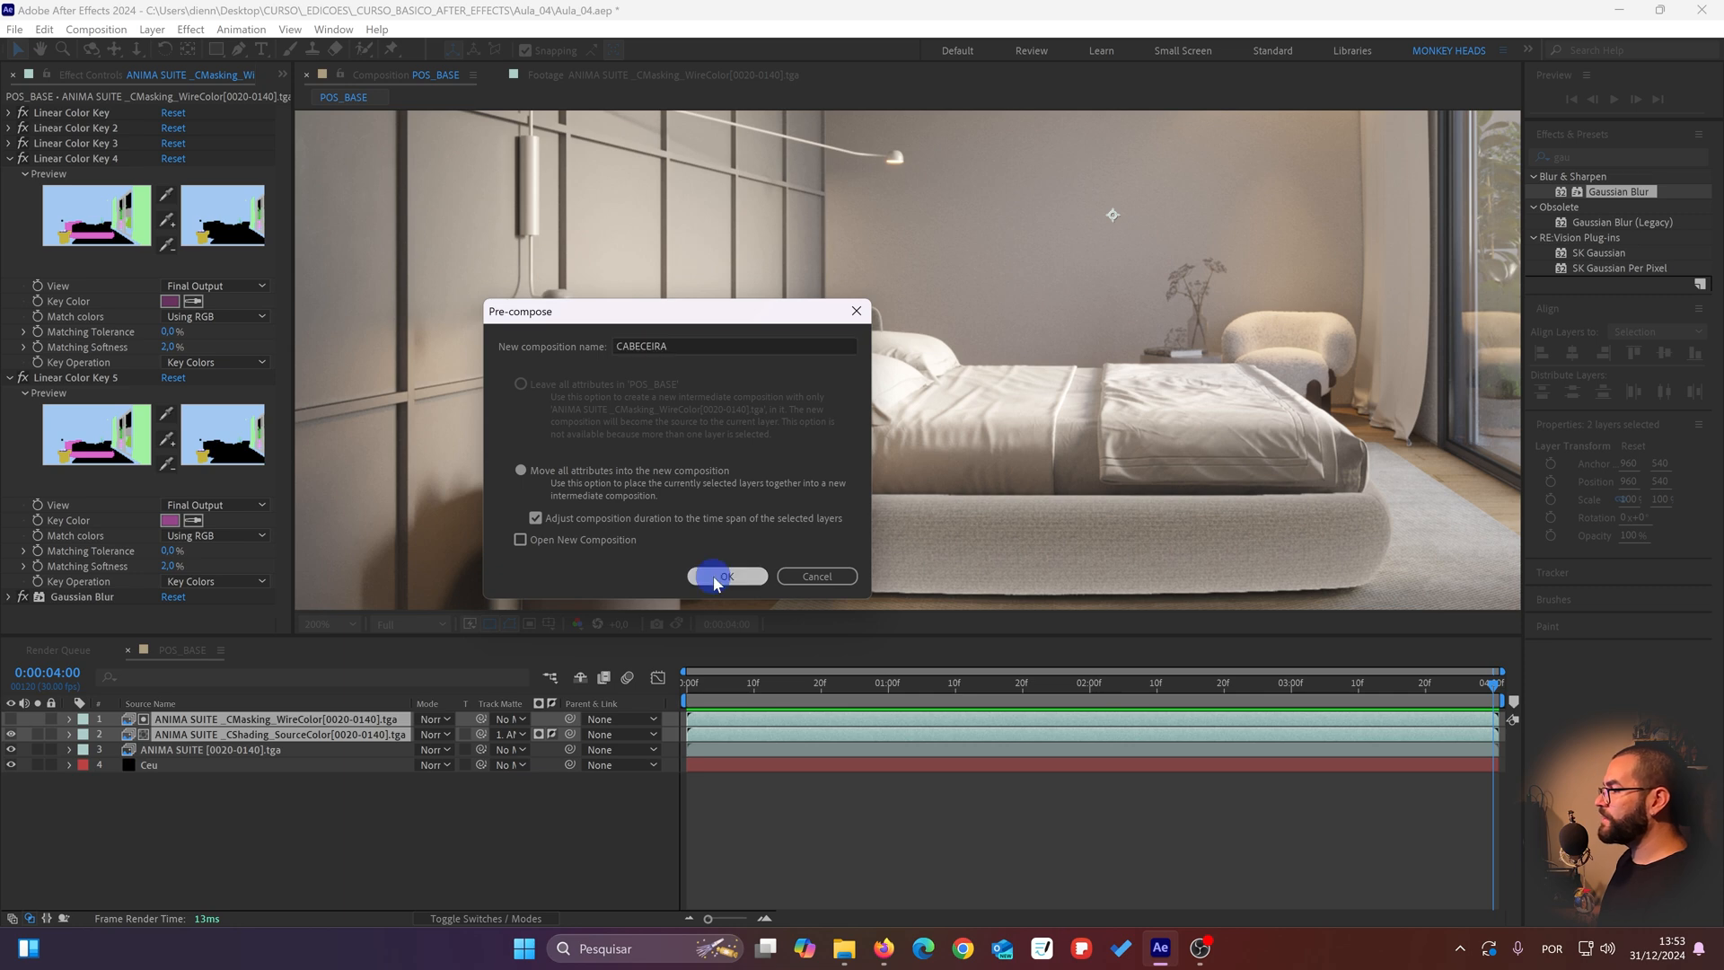
{"action": "key", "text": "Caps_Lock"}
{"action": "left_click", "coordinate": [382, 823]}
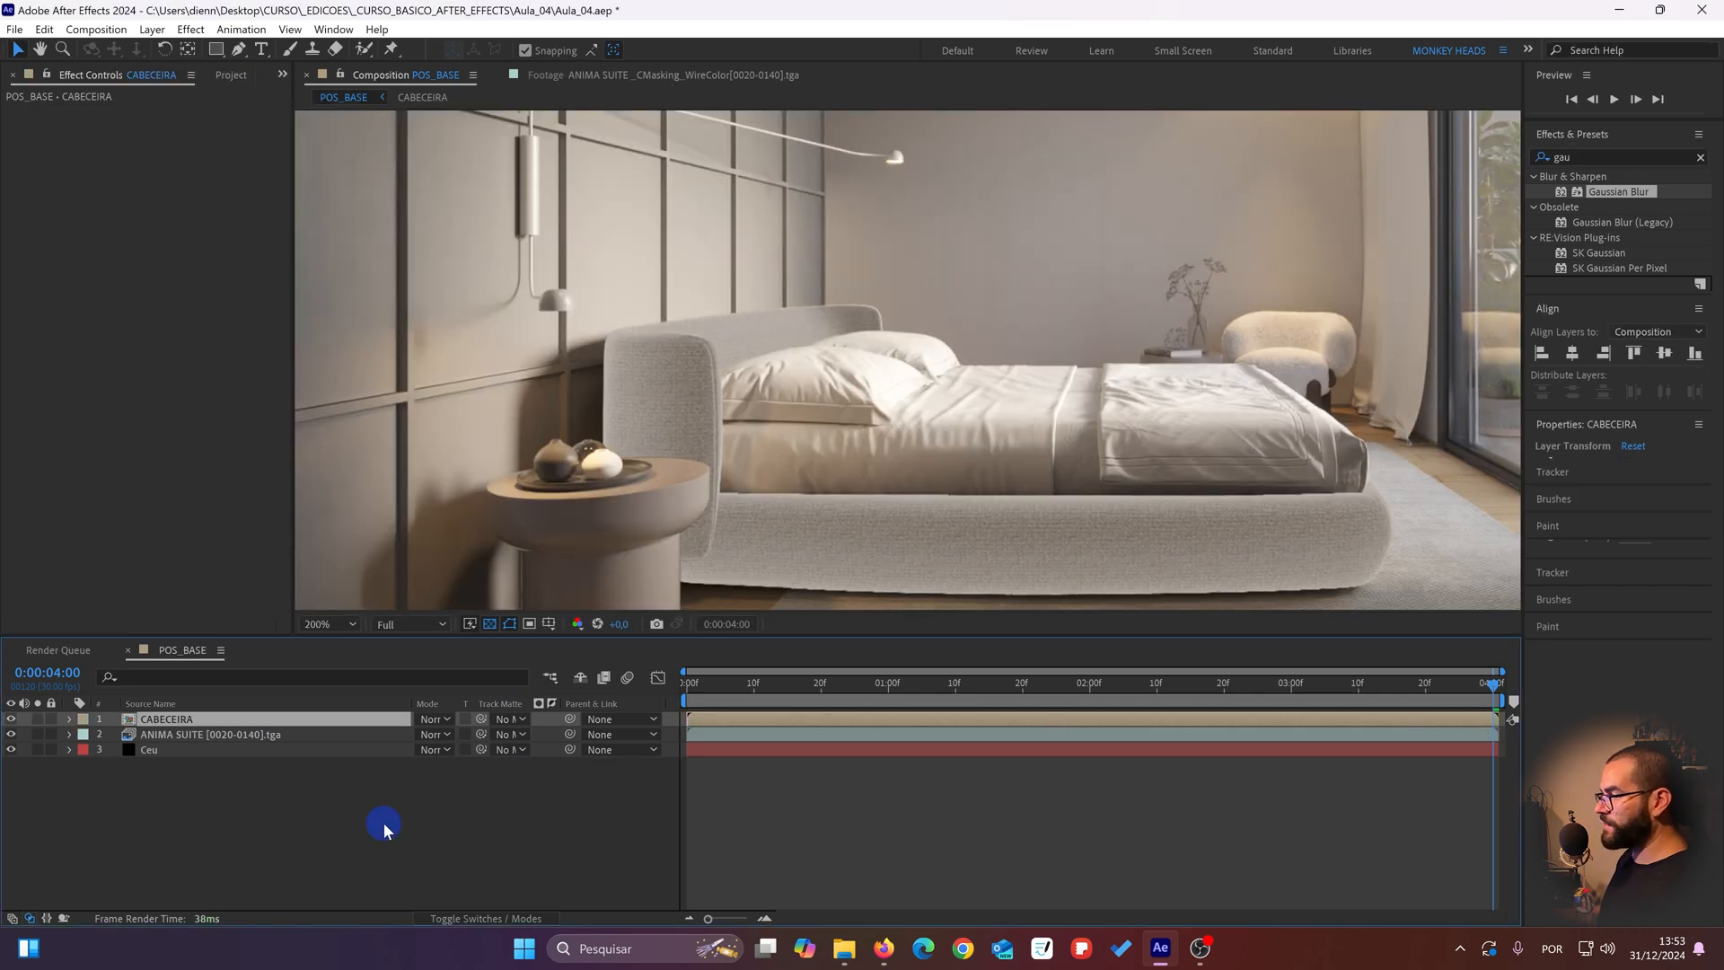
Step: Select the CABECEIRA layer and hide it to expose the original beige headboard underneath
{"action": "scroll", "coordinate": [627, 363], "scroll_direction": "down", "scroll_amount": 1}
{"action": "left_click_drag", "start_coordinate": [627, 364], "coordinate": [519, 357]}
{"action": "left_click", "coordinate": [147, 718]}
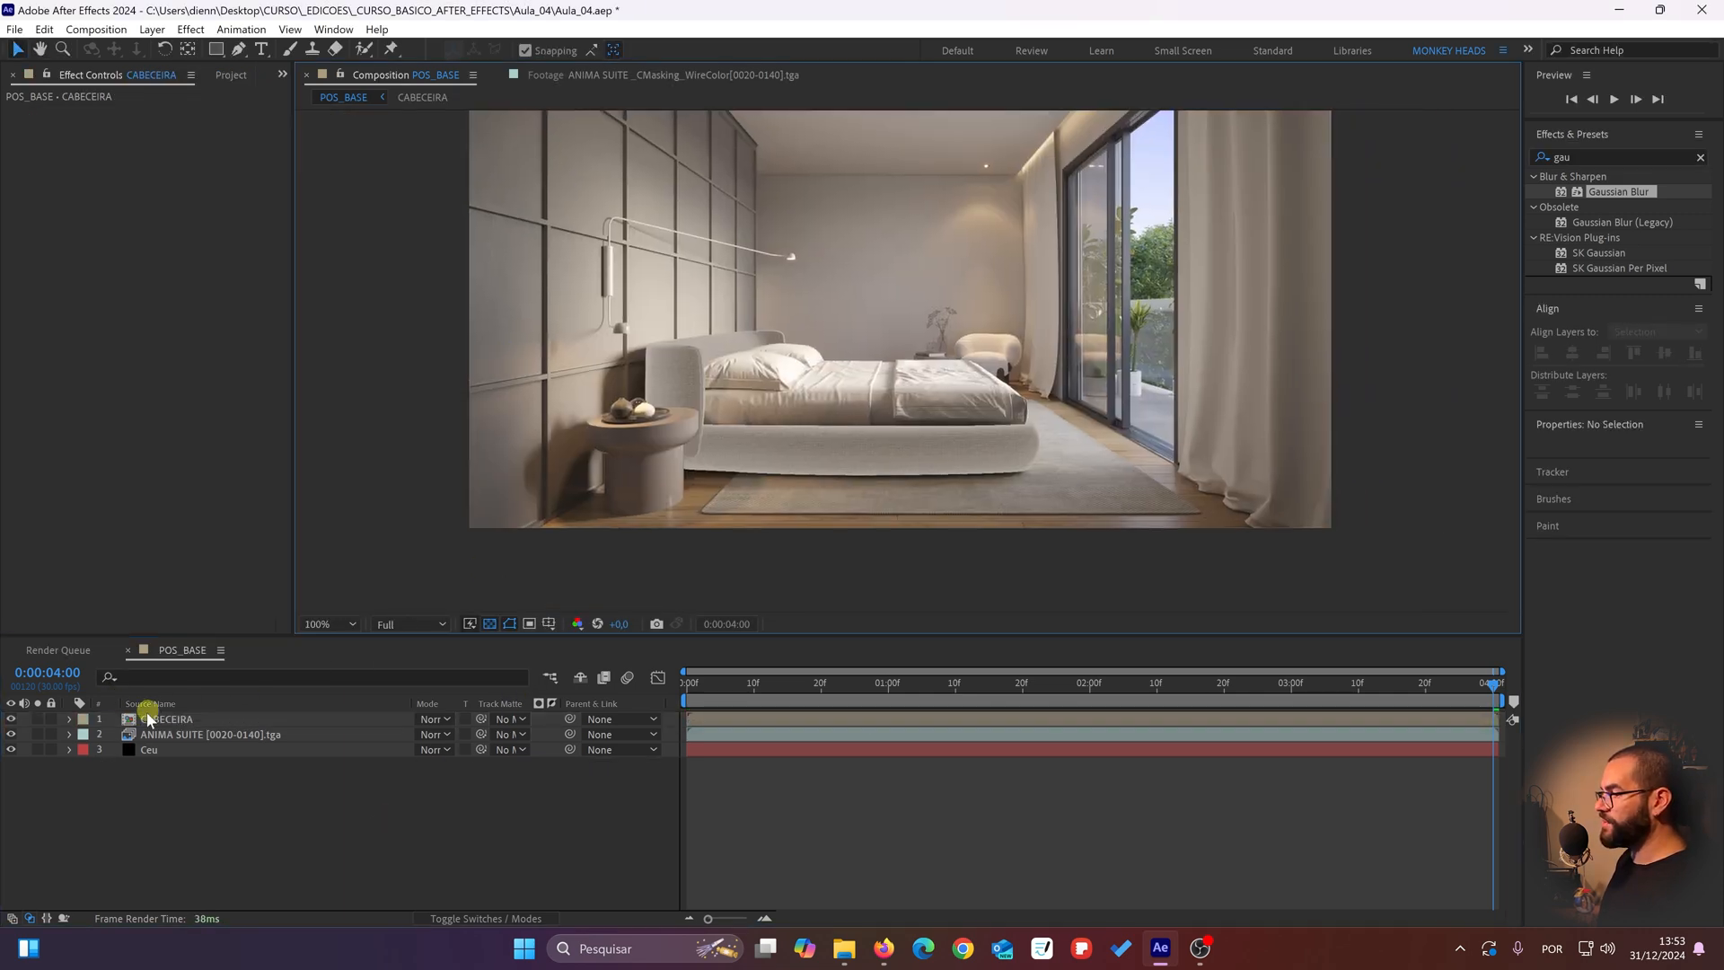
{"action": "scroll", "coordinate": [693, 425], "scroll_direction": "up", "scroll_amount": 1}
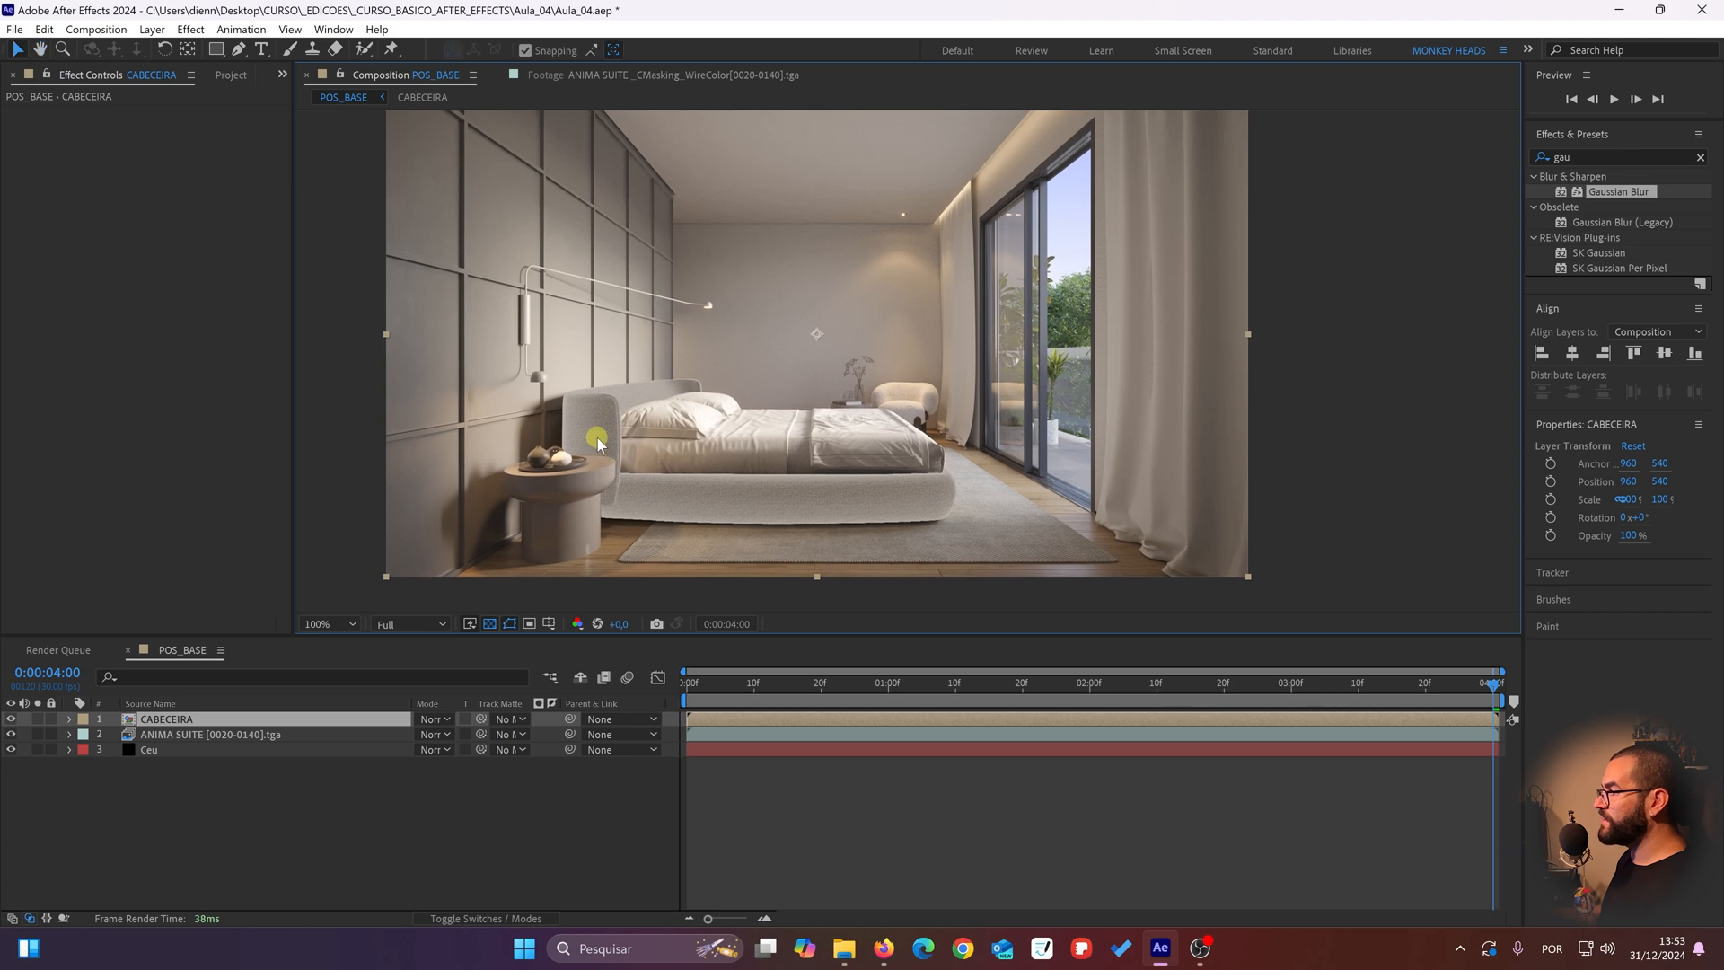
{"action": "scroll", "coordinate": [758, 369], "scroll_direction": "up", "scroll_amount": 1}
{"action": "left_click_drag", "start_coordinate": [669, 377], "coordinate": [849, 373]}
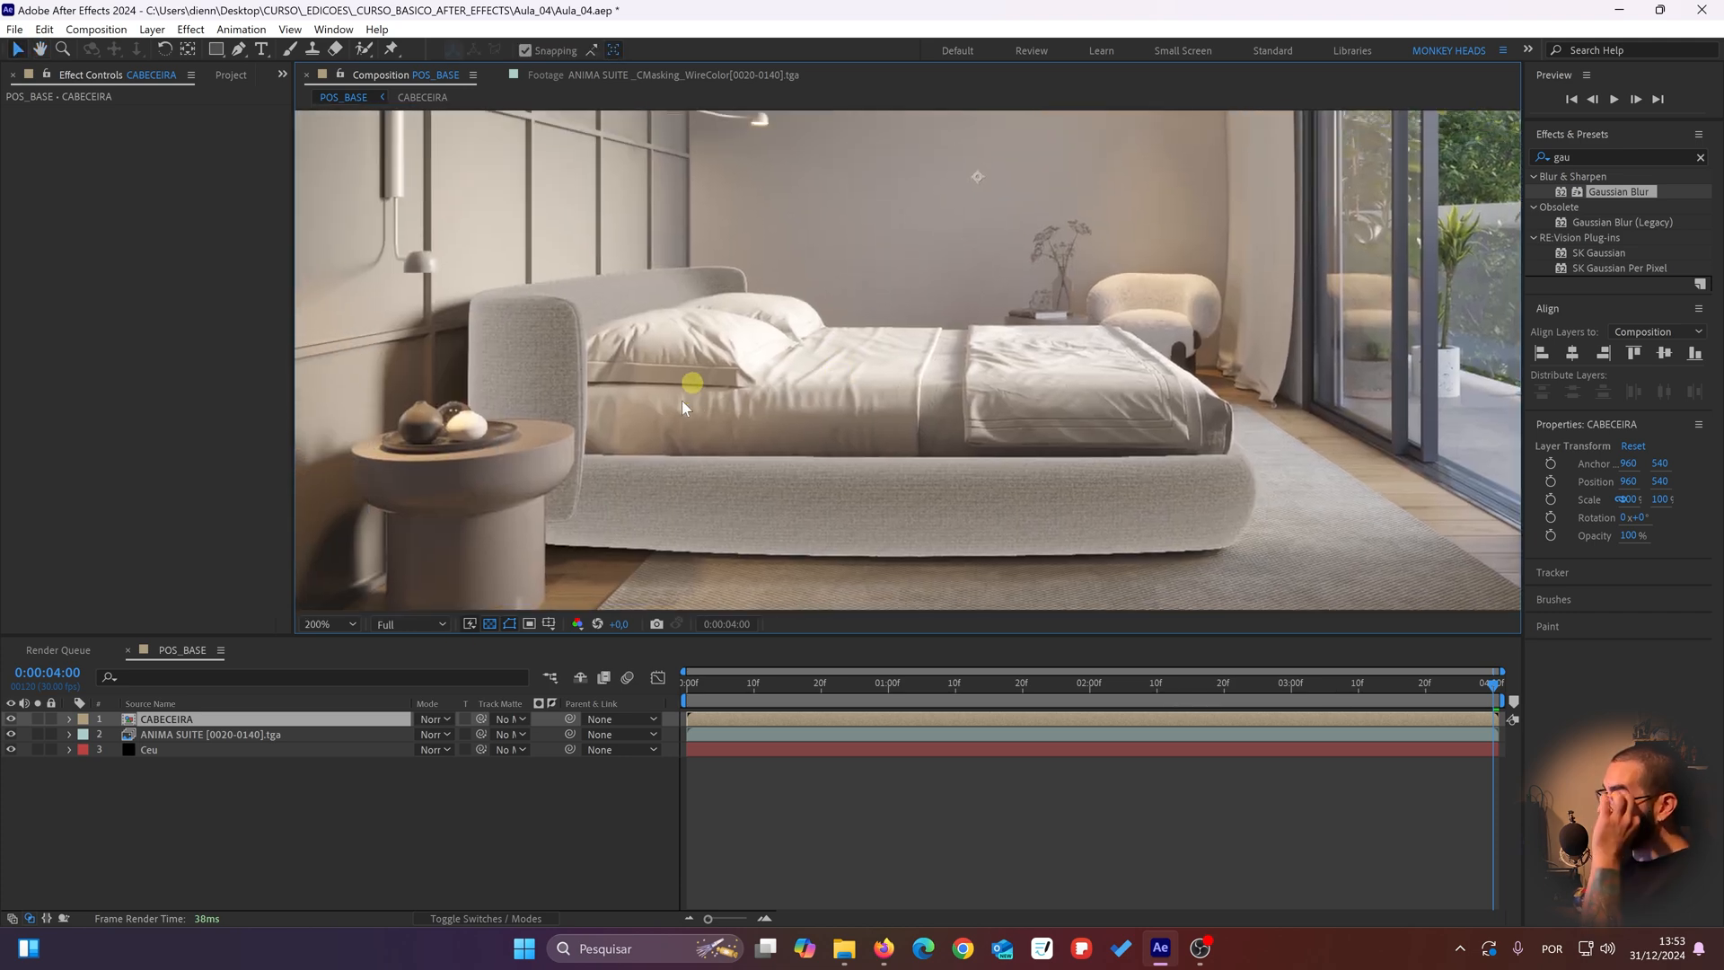
{"action": "left_click_drag", "start_coordinate": [634, 491], "coordinate": [728, 506]}
{"action": "scroll", "coordinate": [616, 339], "scroll_direction": "up", "scroll_amount": 2}
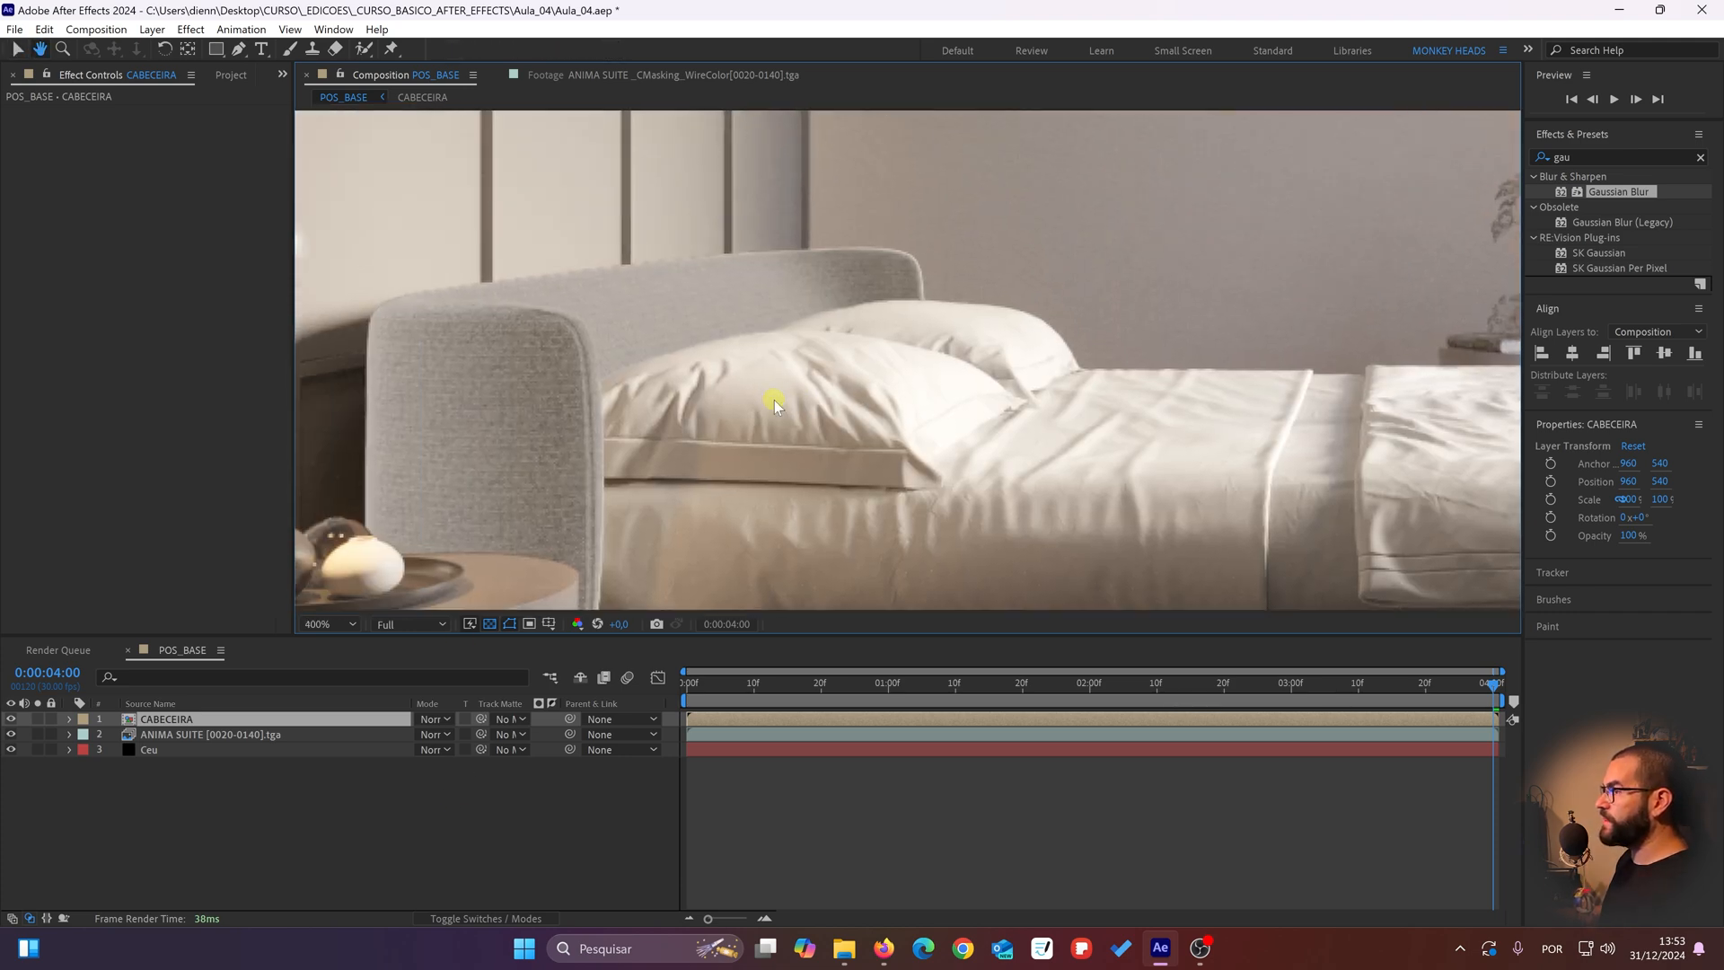
{"action": "left_click", "coordinate": [10, 719]}
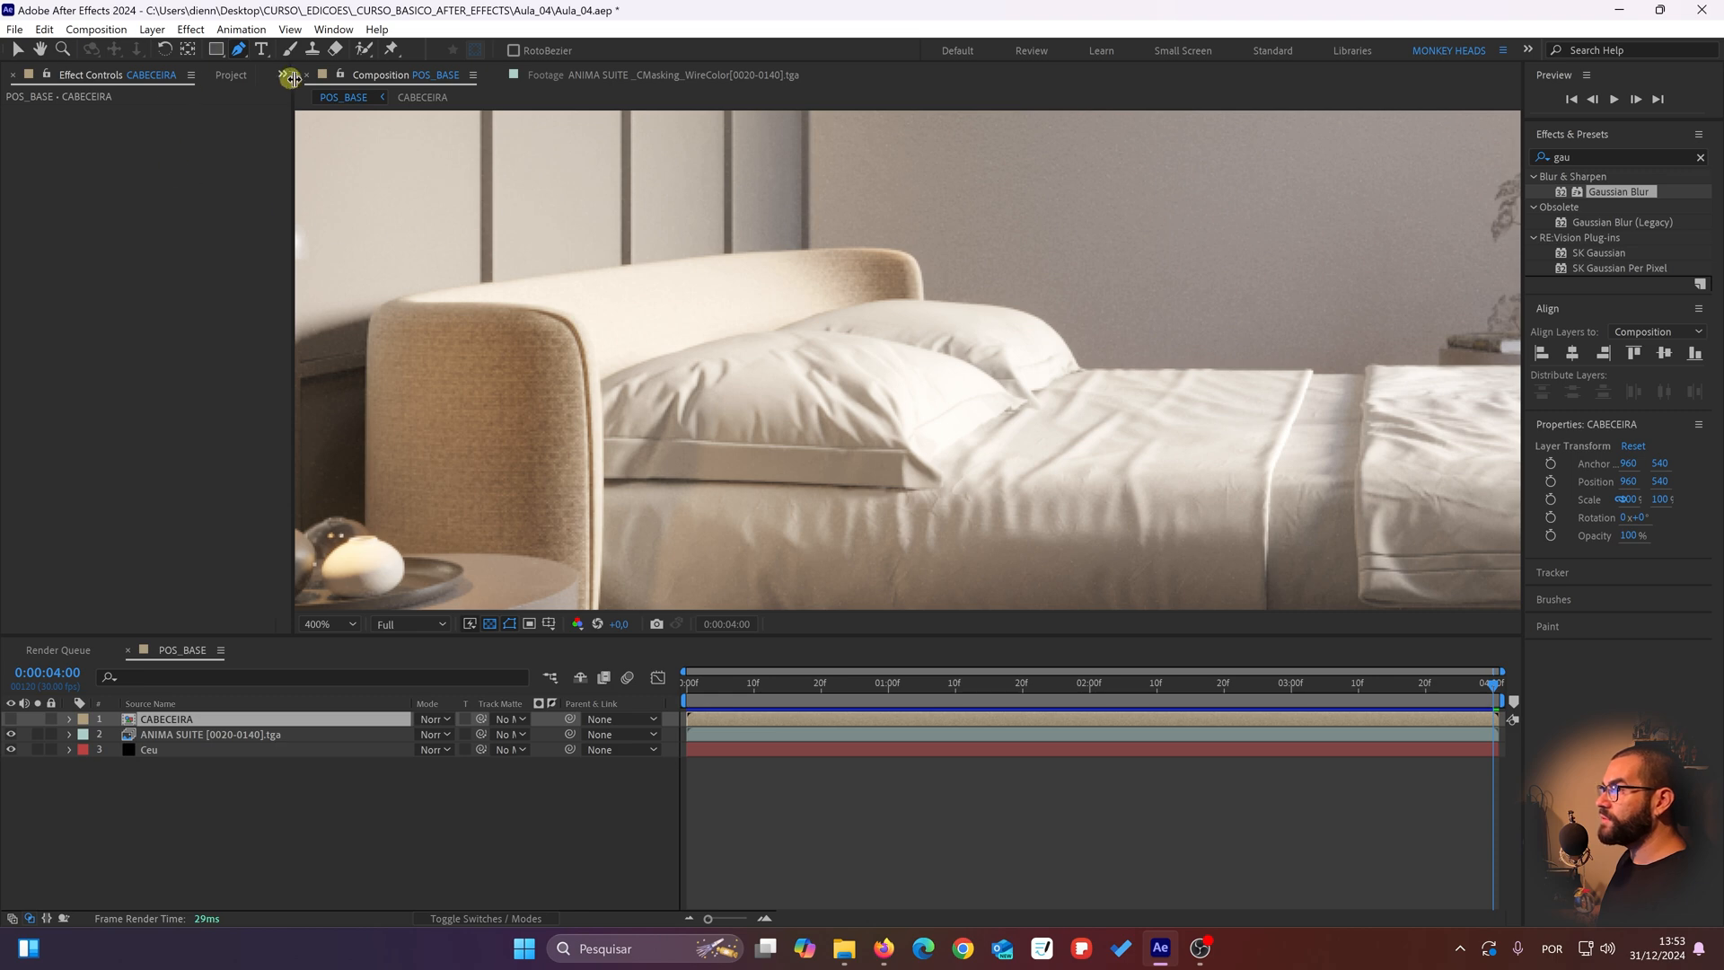
Step: Start a Pen tool mask on CABECEIRA along the top edge of the headboard's near end, curving around its upper corner
{"action": "left_click", "coordinate": [238, 49]}
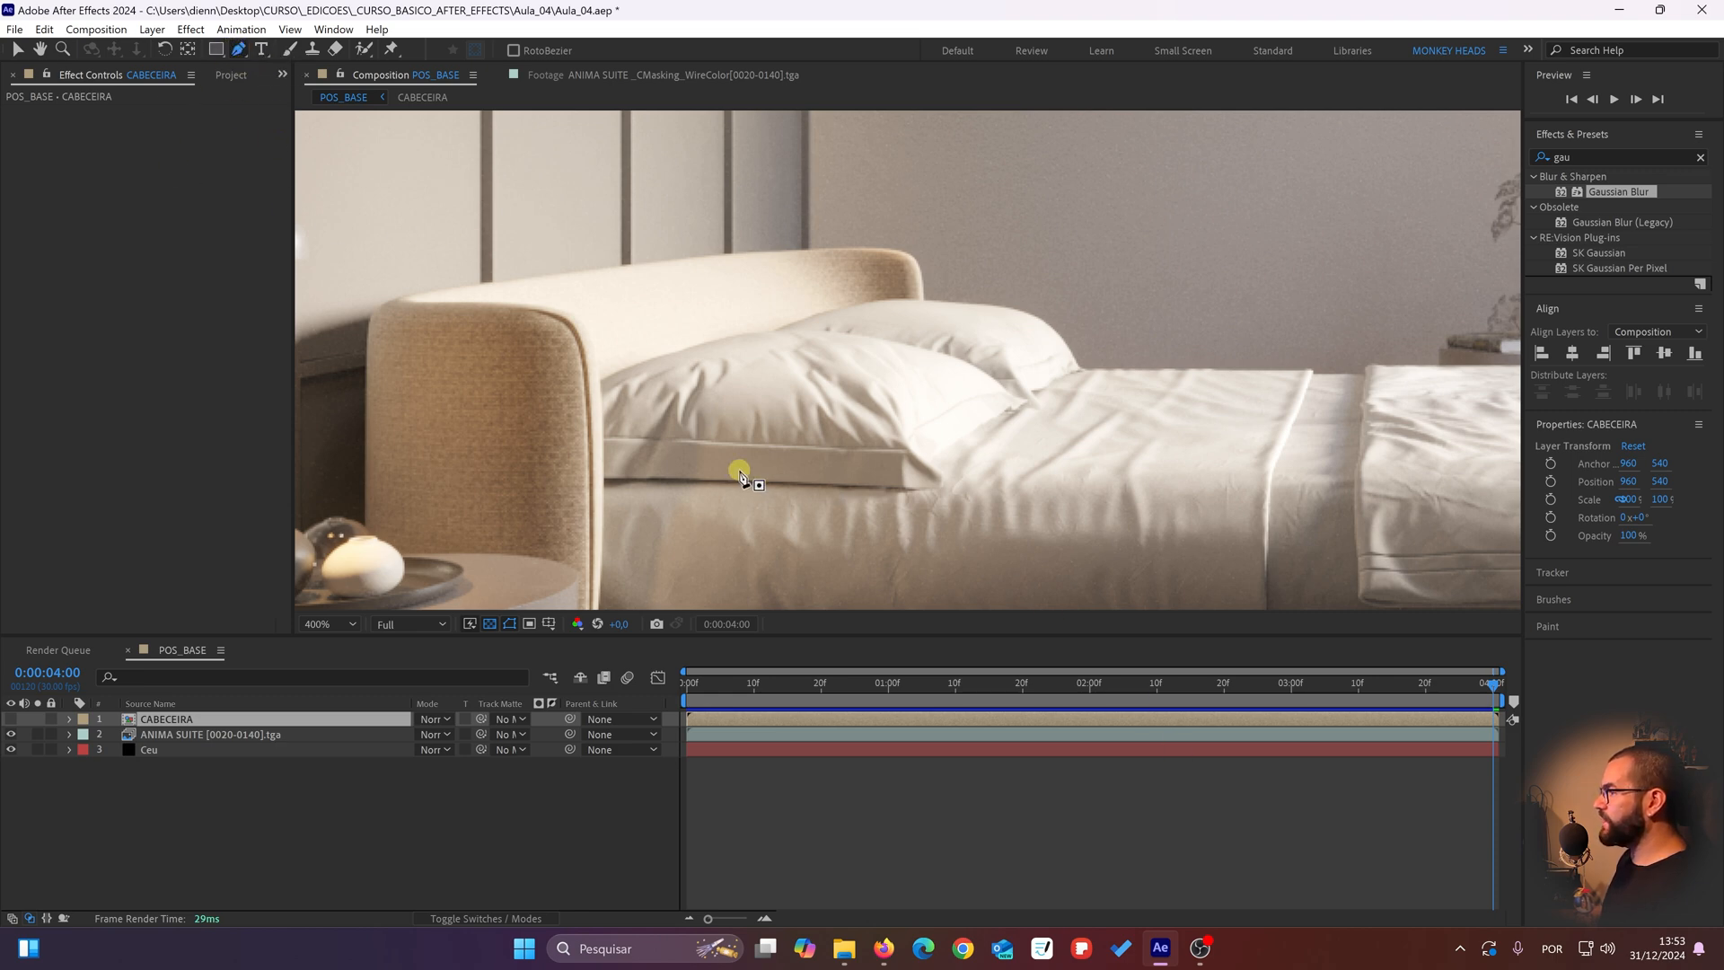
{"action": "left_click_drag", "start_coordinate": [743, 477], "coordinate": [808, 539]}
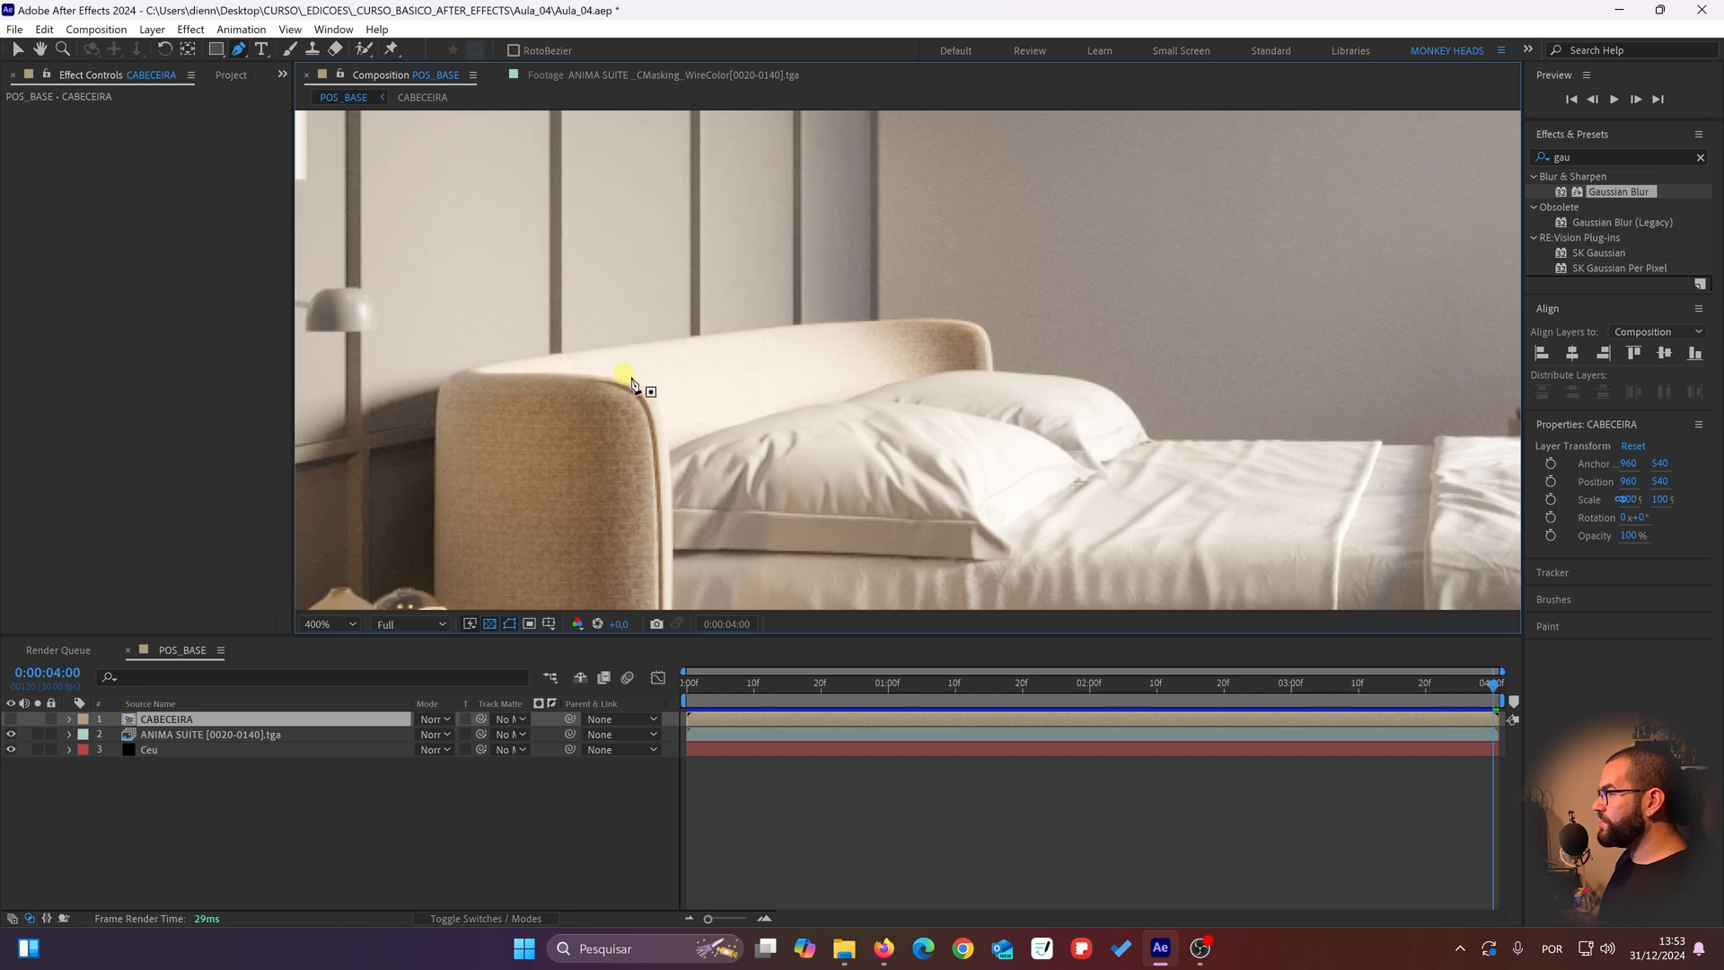
{"action": "left_click_drag", "start_coordinate": [662, 481], "coordinate": [617, 265]}
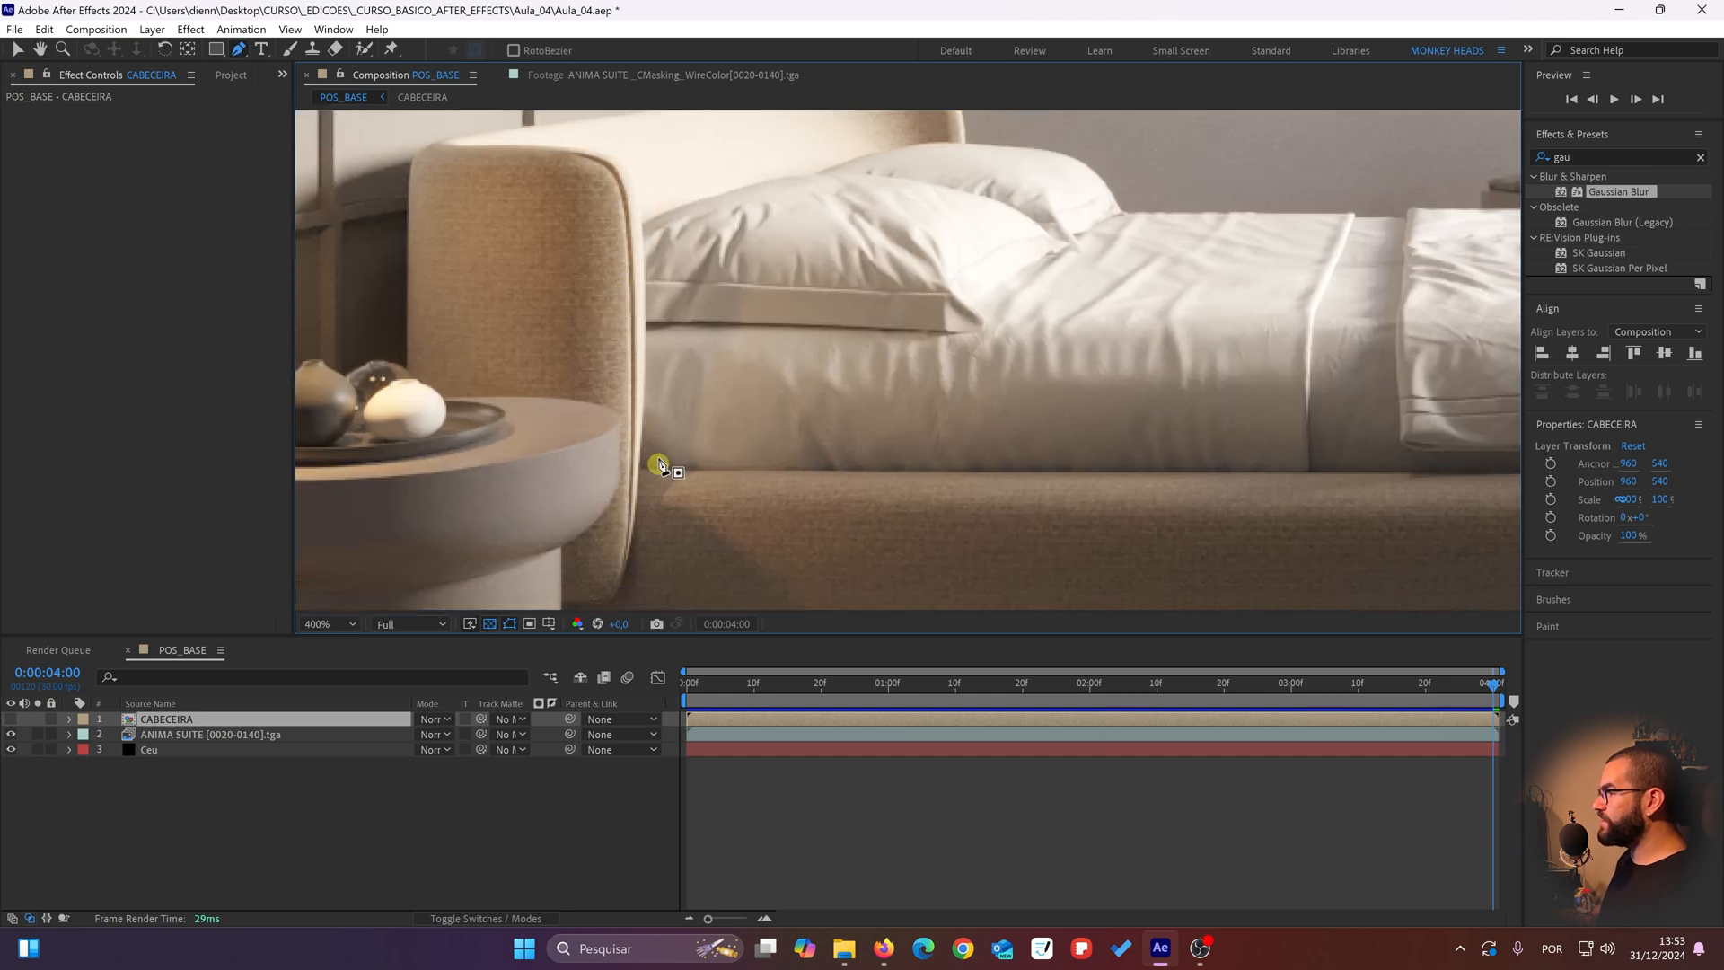
{"action": "left_click_drag", "start_coordinate": [867, 209], "coordinate": [729, 361]}
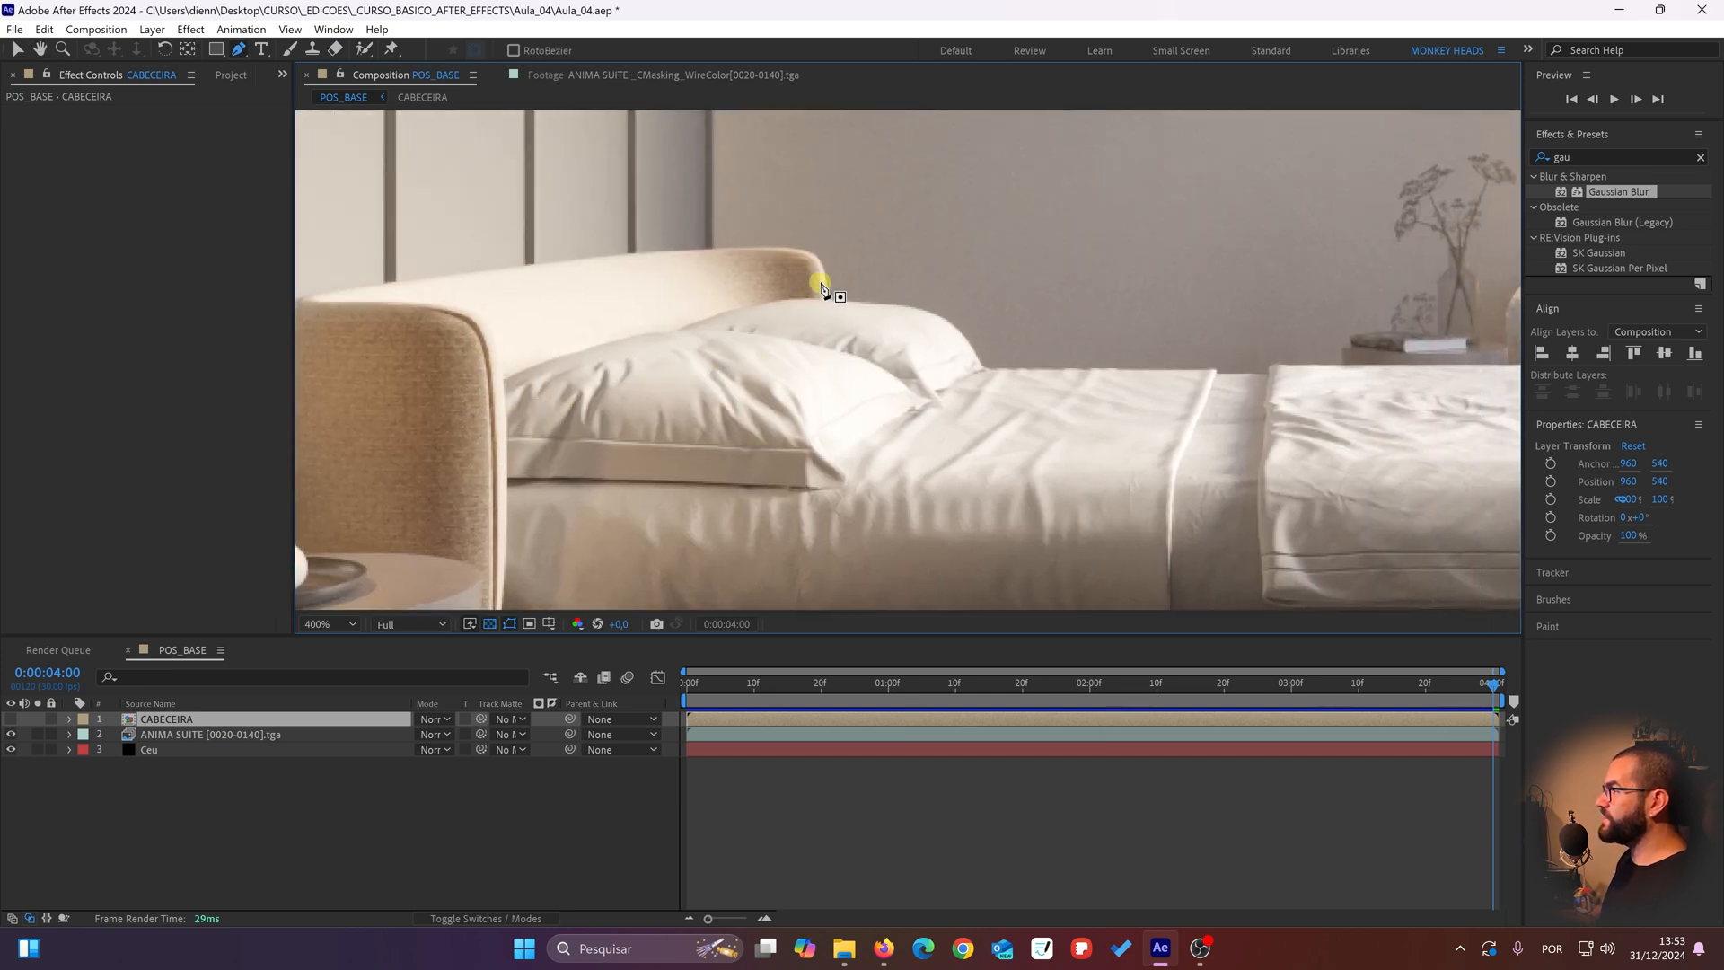
{"action": "left_click_drag", "start_coordinate": [587, 260], "coordinate": [892, 324]}
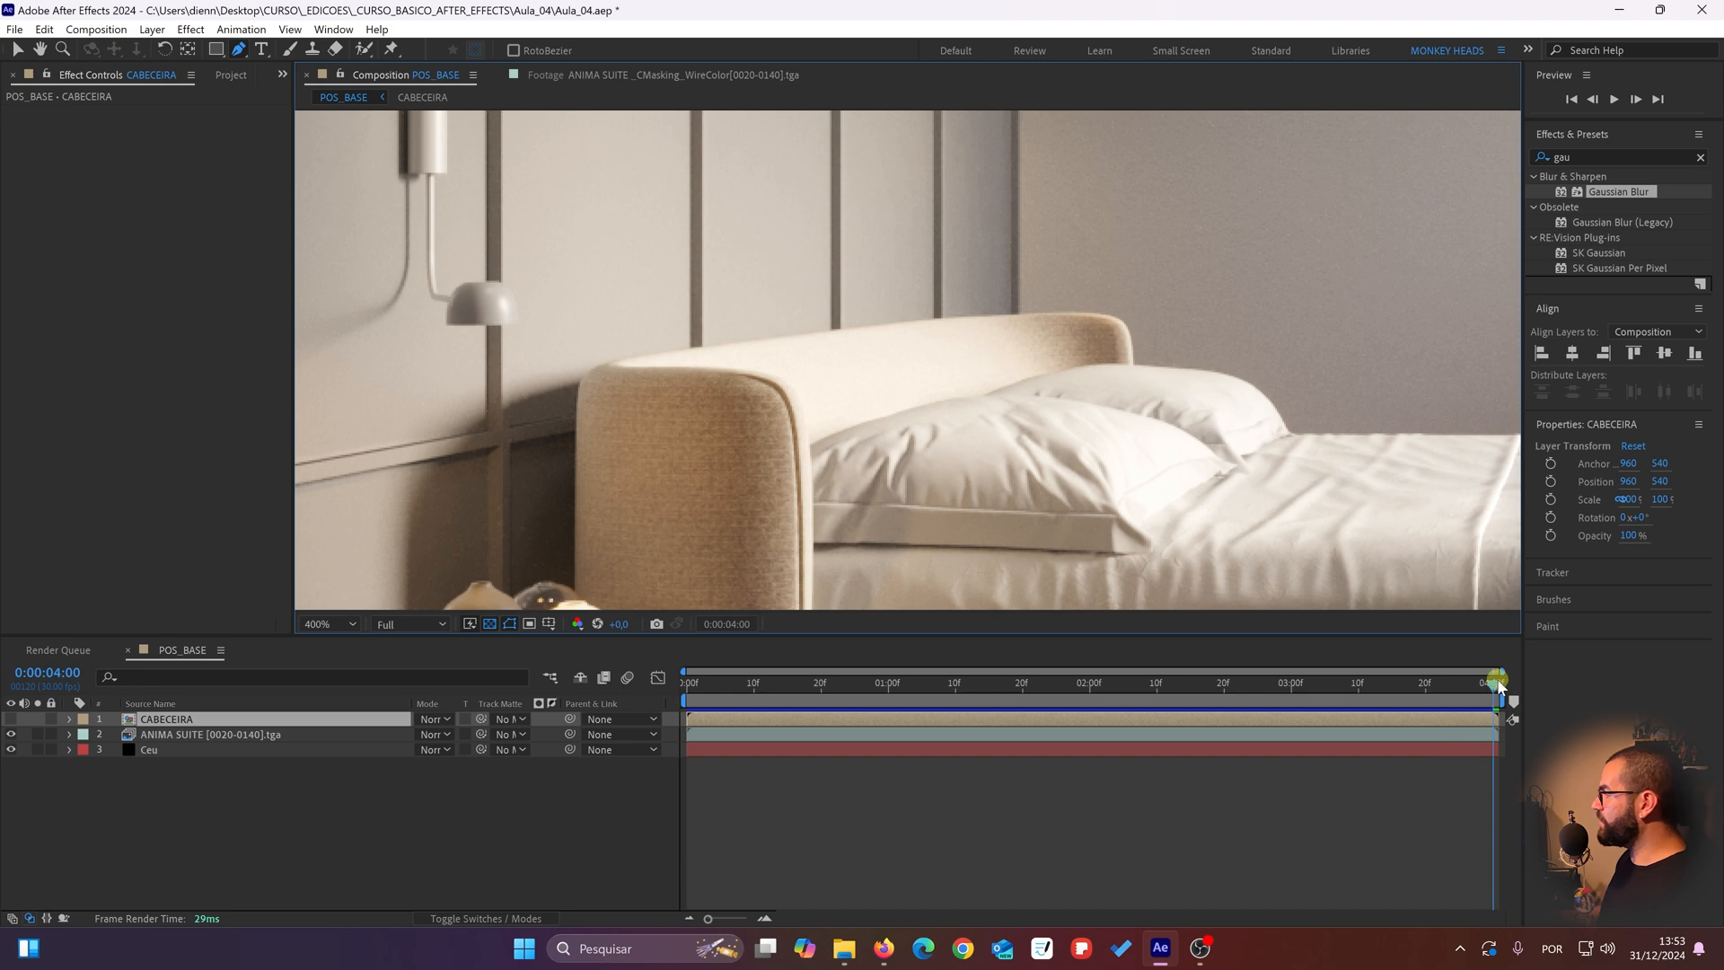
{"action": "scroll", "coordinate": [875, 438], "scroll_direction": "up", "scroll_amount": 1}
{"action": "left_click_drag", "start_coordinate": [864, 440], "coordinate": [993, 396]}
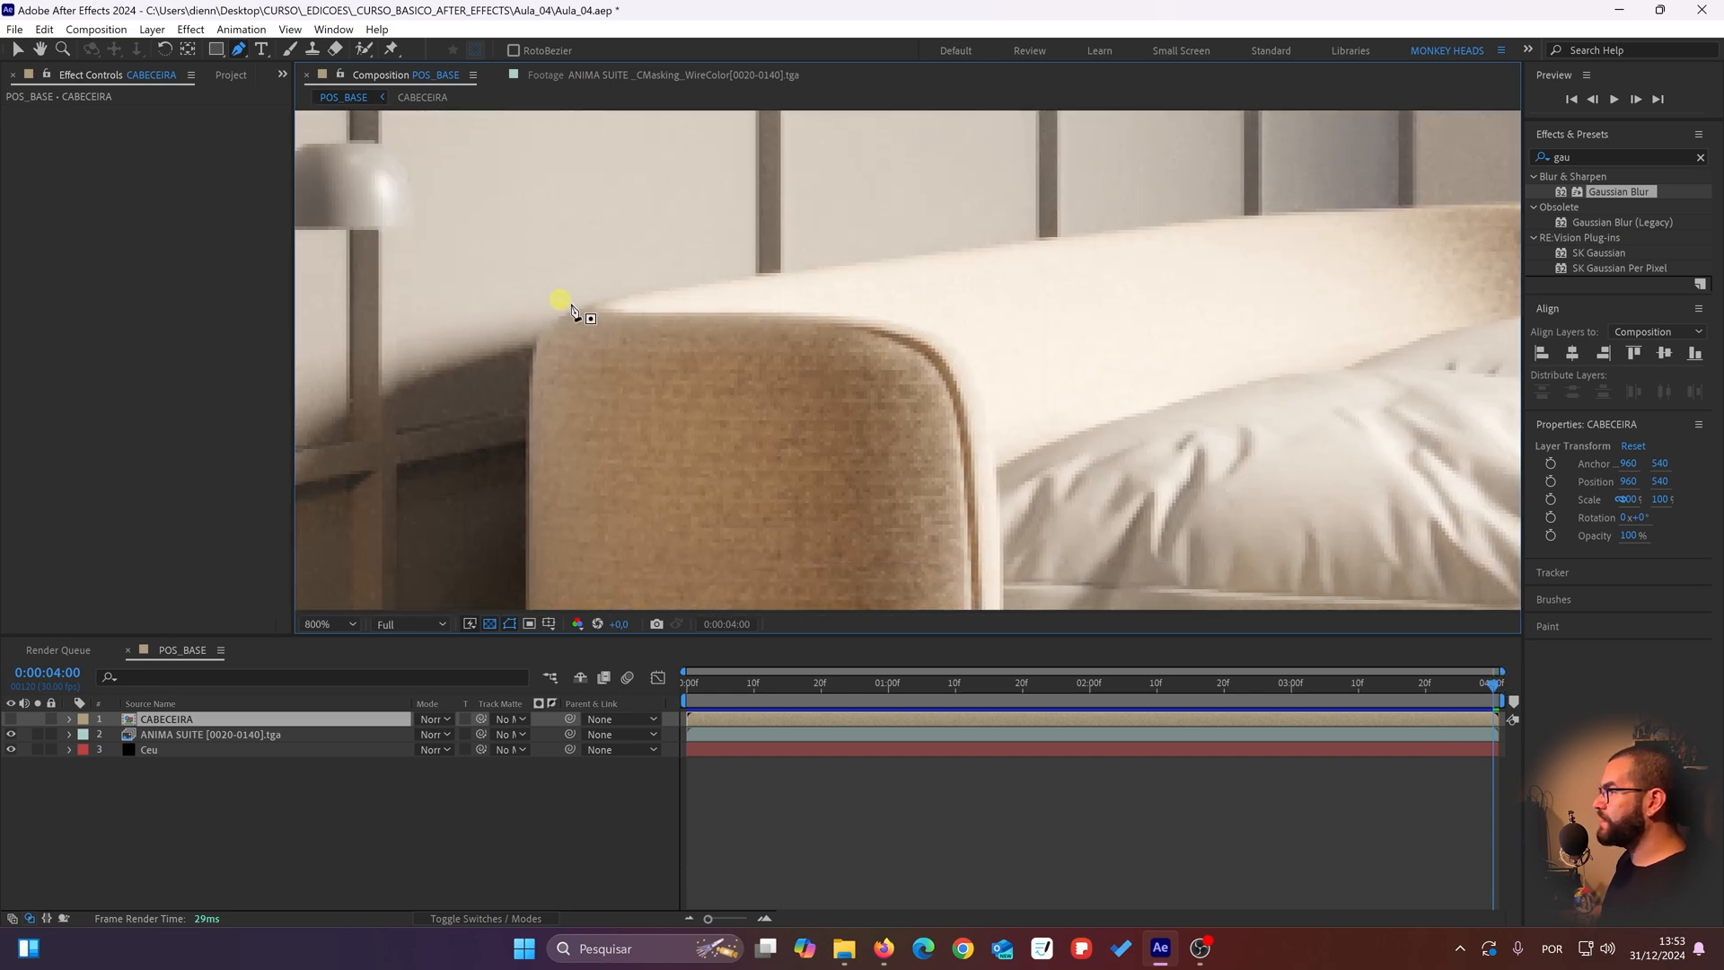
{"action": "left_click", "coordinate": [599, 309]}
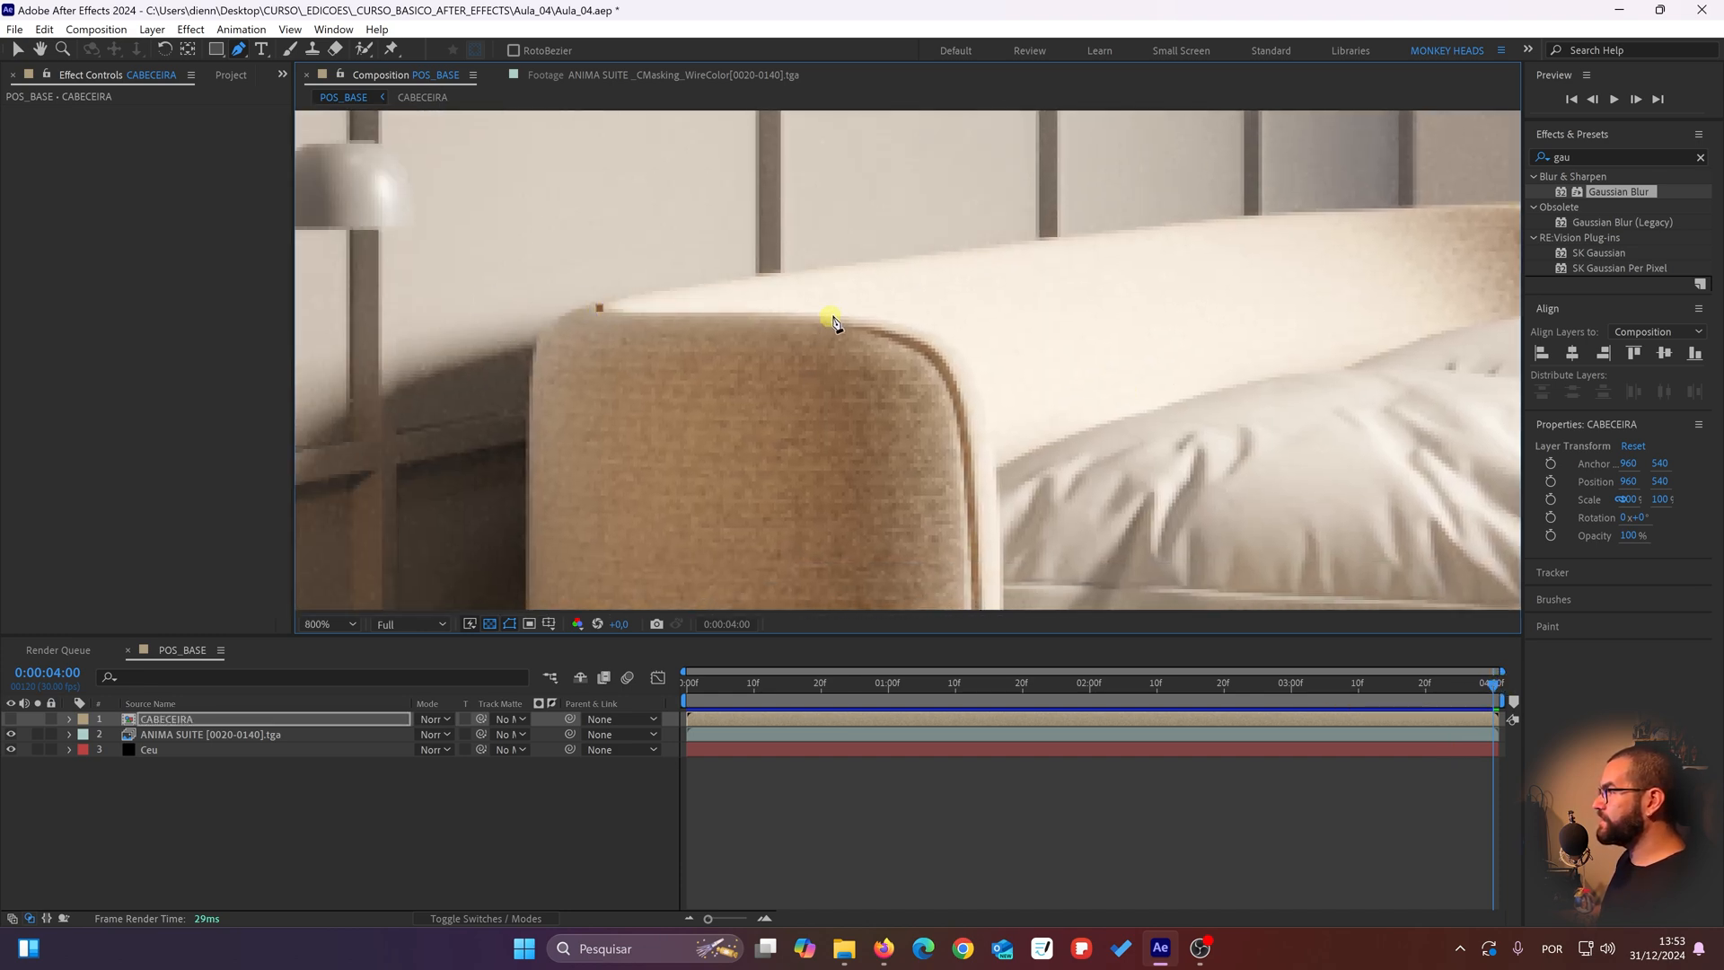
{"action": "left_click_drag", "start_coordinate": [841, 315], "coordinate": [877, 318]}
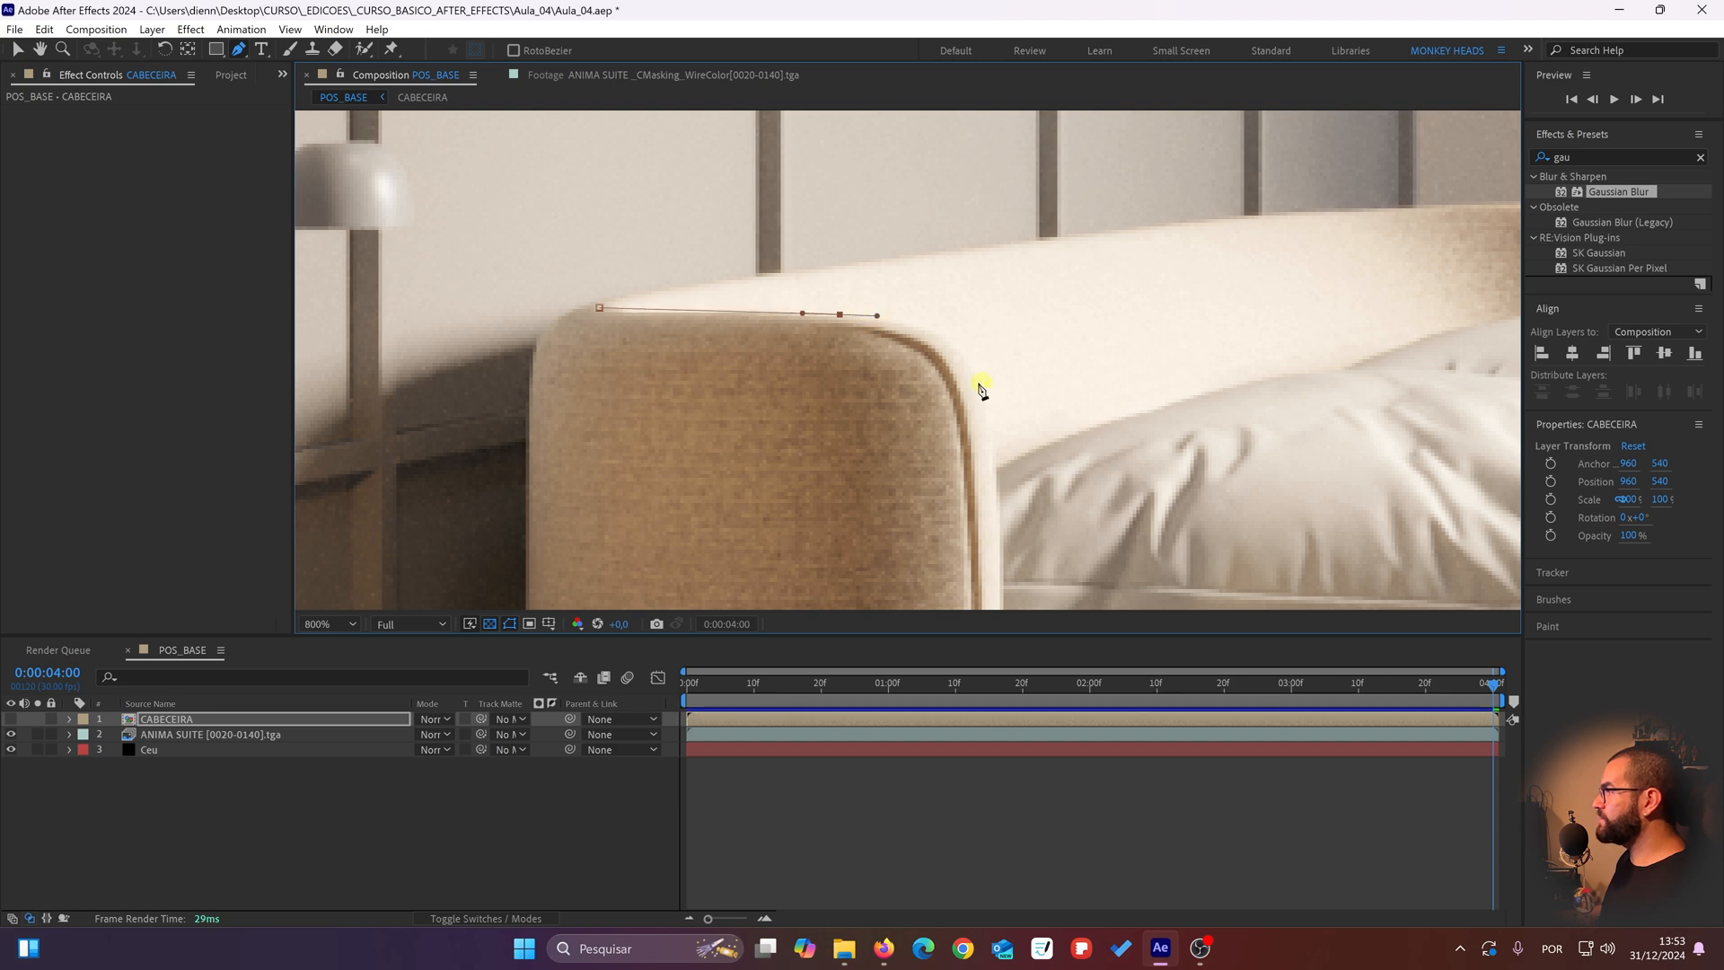
{"action": "left_click_drag", "start_coordinate": [964, 404], "coordinate": [976, 476]}
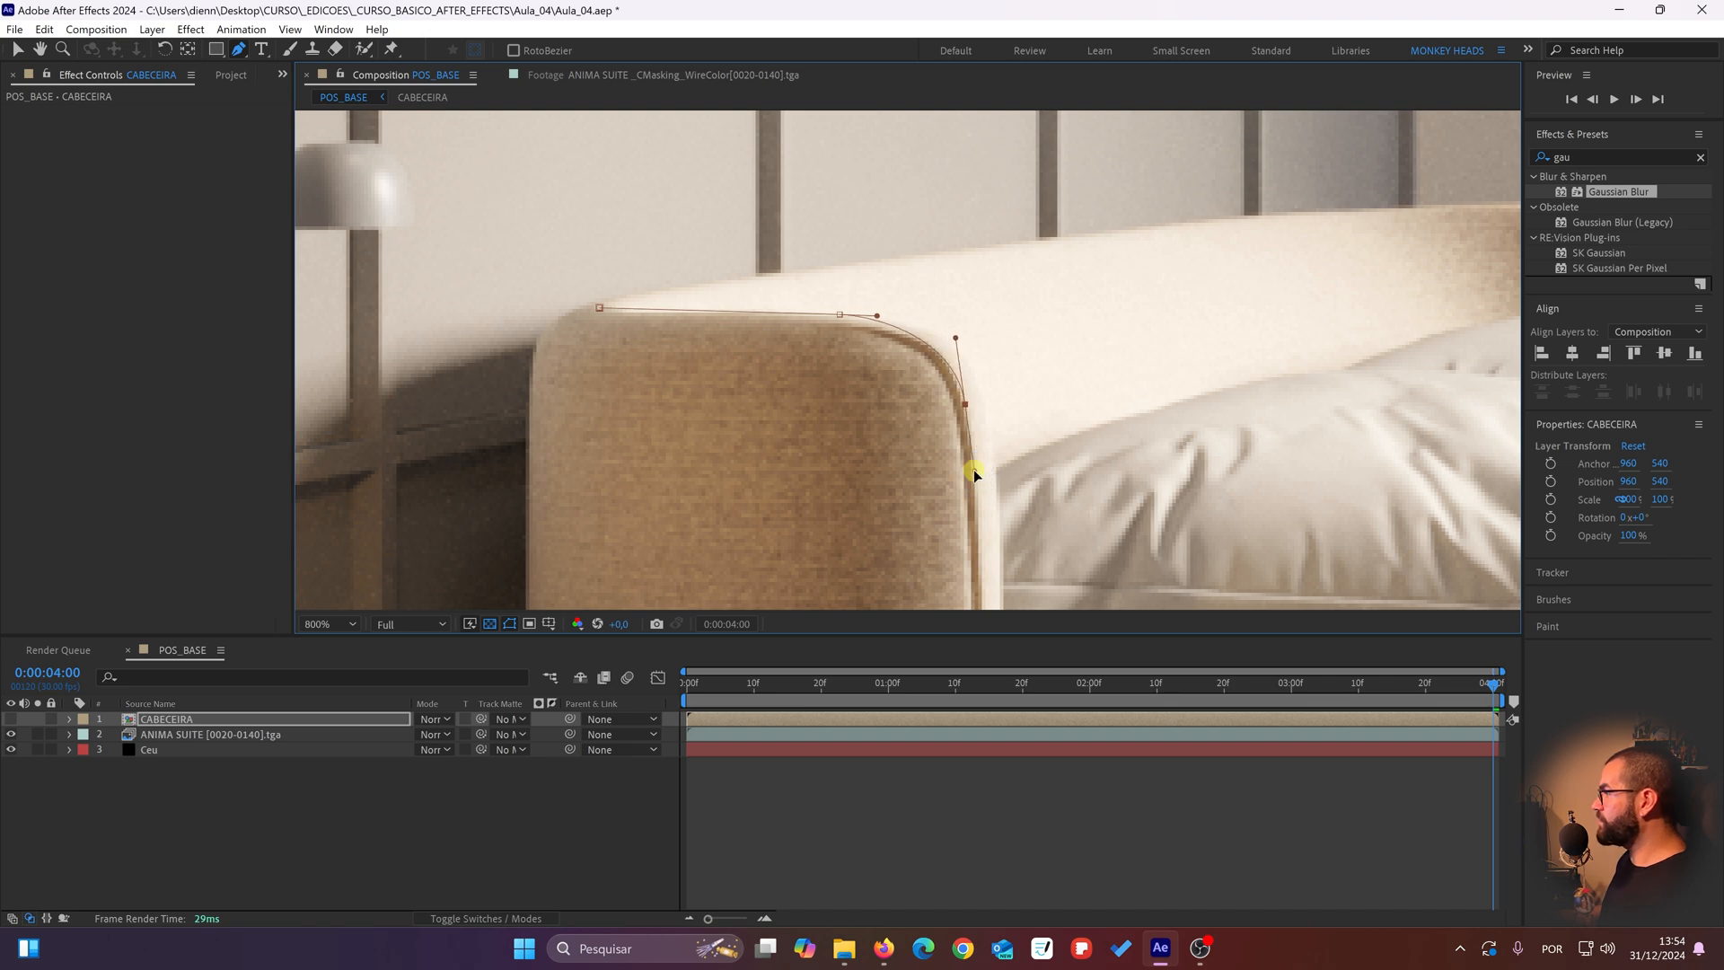
Step: Continue the CABECEIRA mask down the headboard's front edge to its lower end beside the bedside table
{"action": "scroll", "coordinate": [976, 476], "scroll_direction": "down", "scroll_amount": 4}
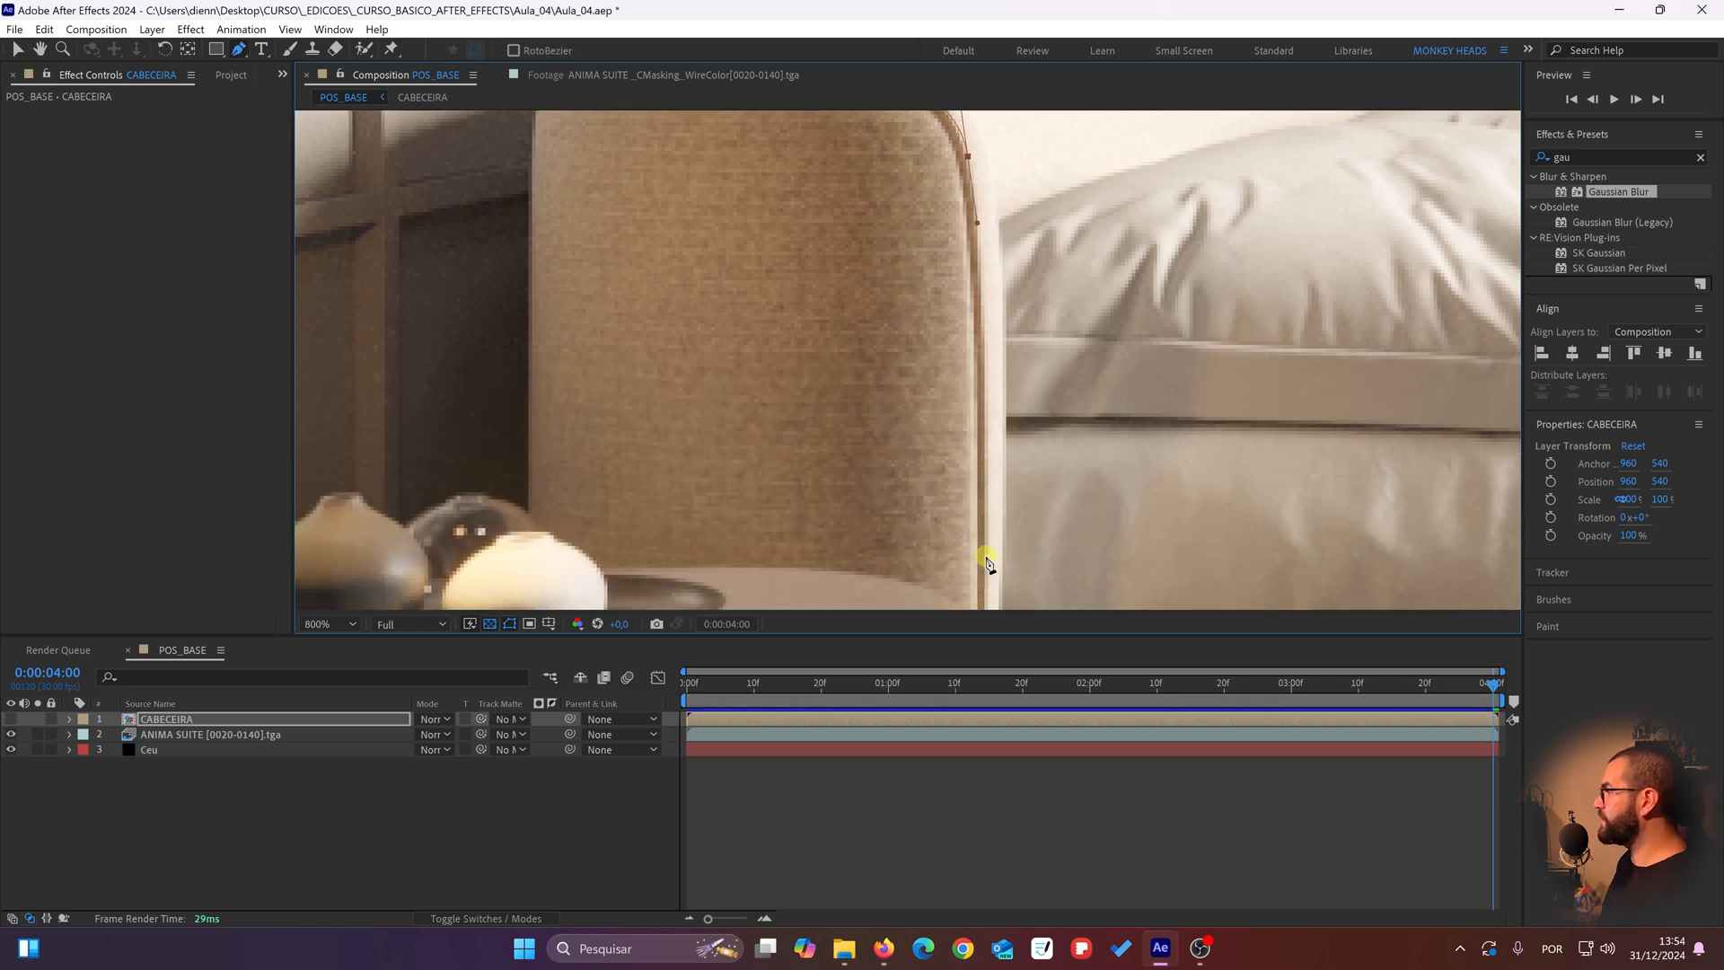
{"action": "left_click_drag", "start_coordinate": [988, 564], "coordinate": [978, 442]}
{"action": "scroll", "coordinate": [985, 616], "scroll_direction": "down", "scroll_amount": 4}
{"action": "left_click_drag", "start_coordinate": [1024, 364], "coordinate": [905, 404]}
{"action": "left_click_drag", "start_coordinate": [905, 604], "coordinate": [913, 335]}
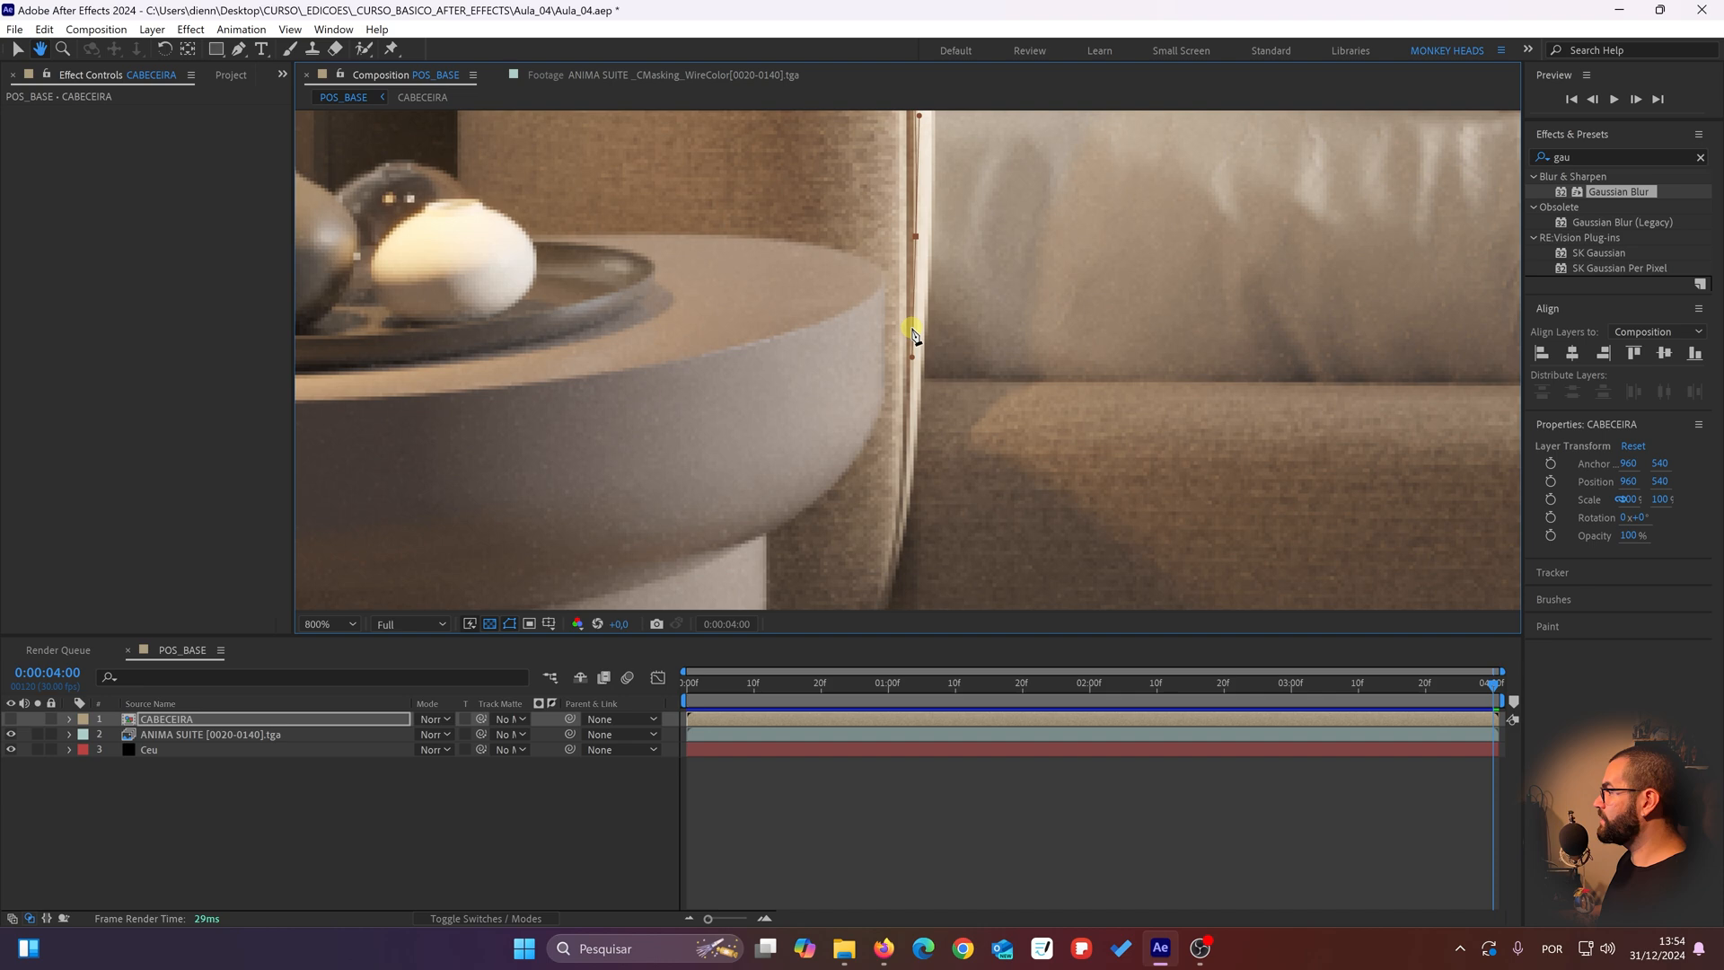
{"action": "left_click", "coordinate": [899, 545]}
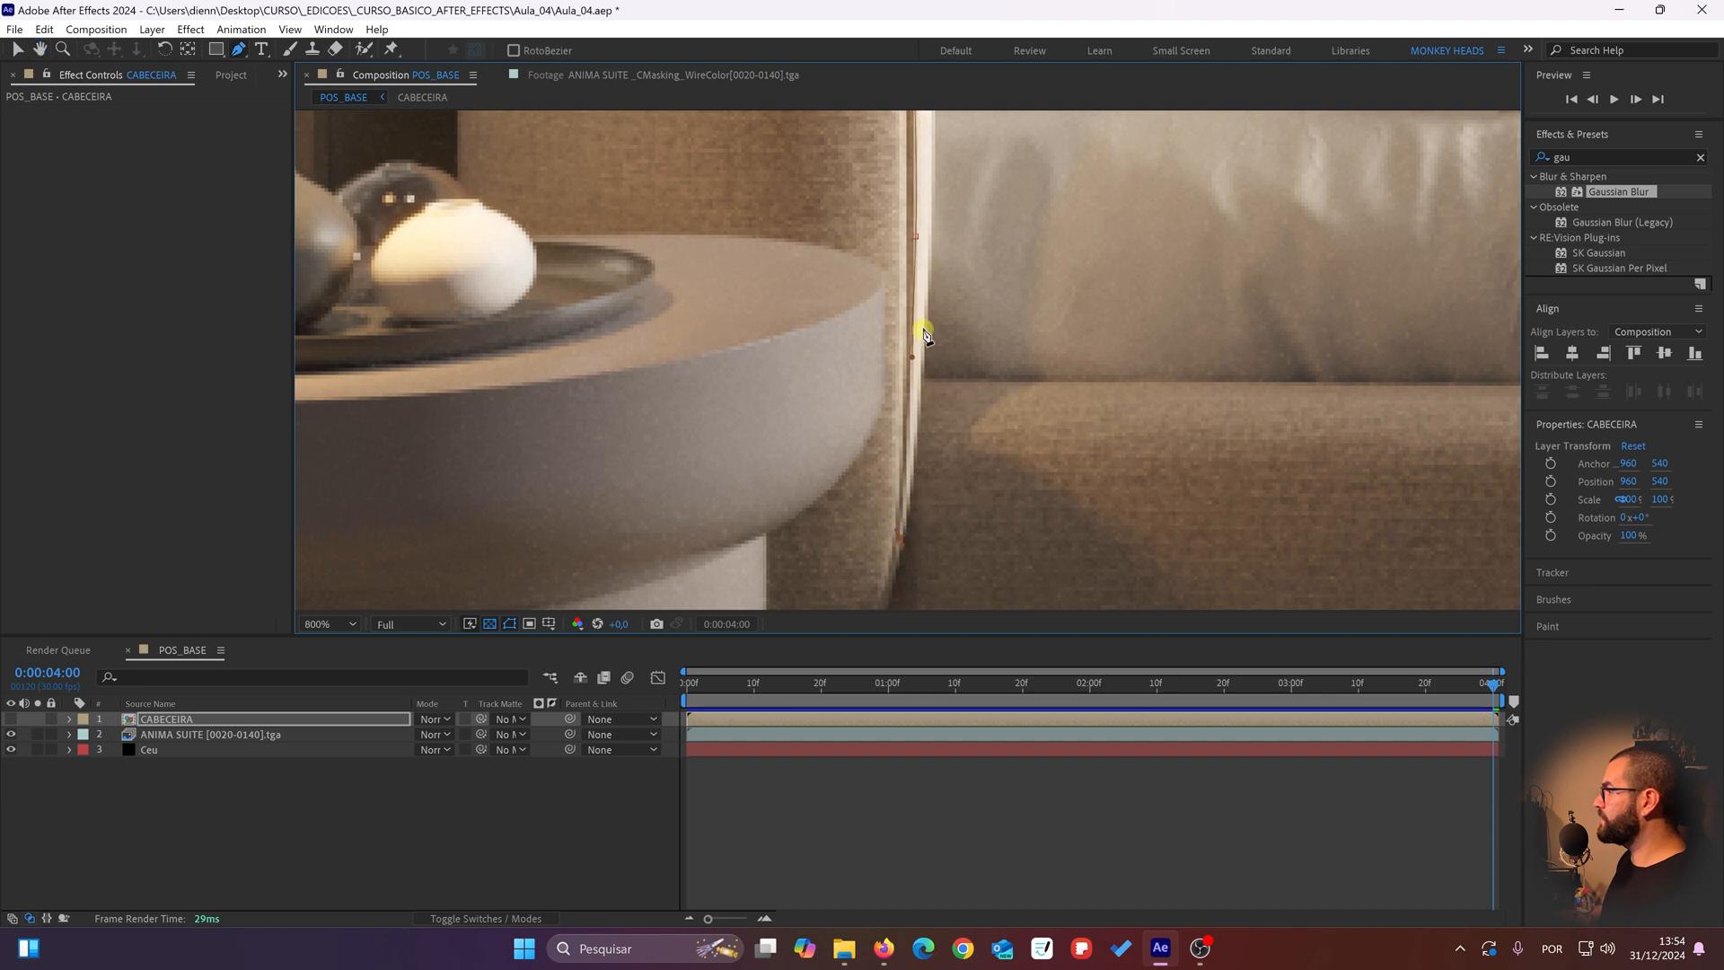
Step: Carry the mask back up along the headboard's inner edge to a curved point at the pillow's near corner
{"action": "left_click_drag", "start_coordinate": [928, 238], "coordinate": [930, 365]}
{"action": "left_click_drag", "start_coordinate": [931, 301], "coordinate": [906, 610]}
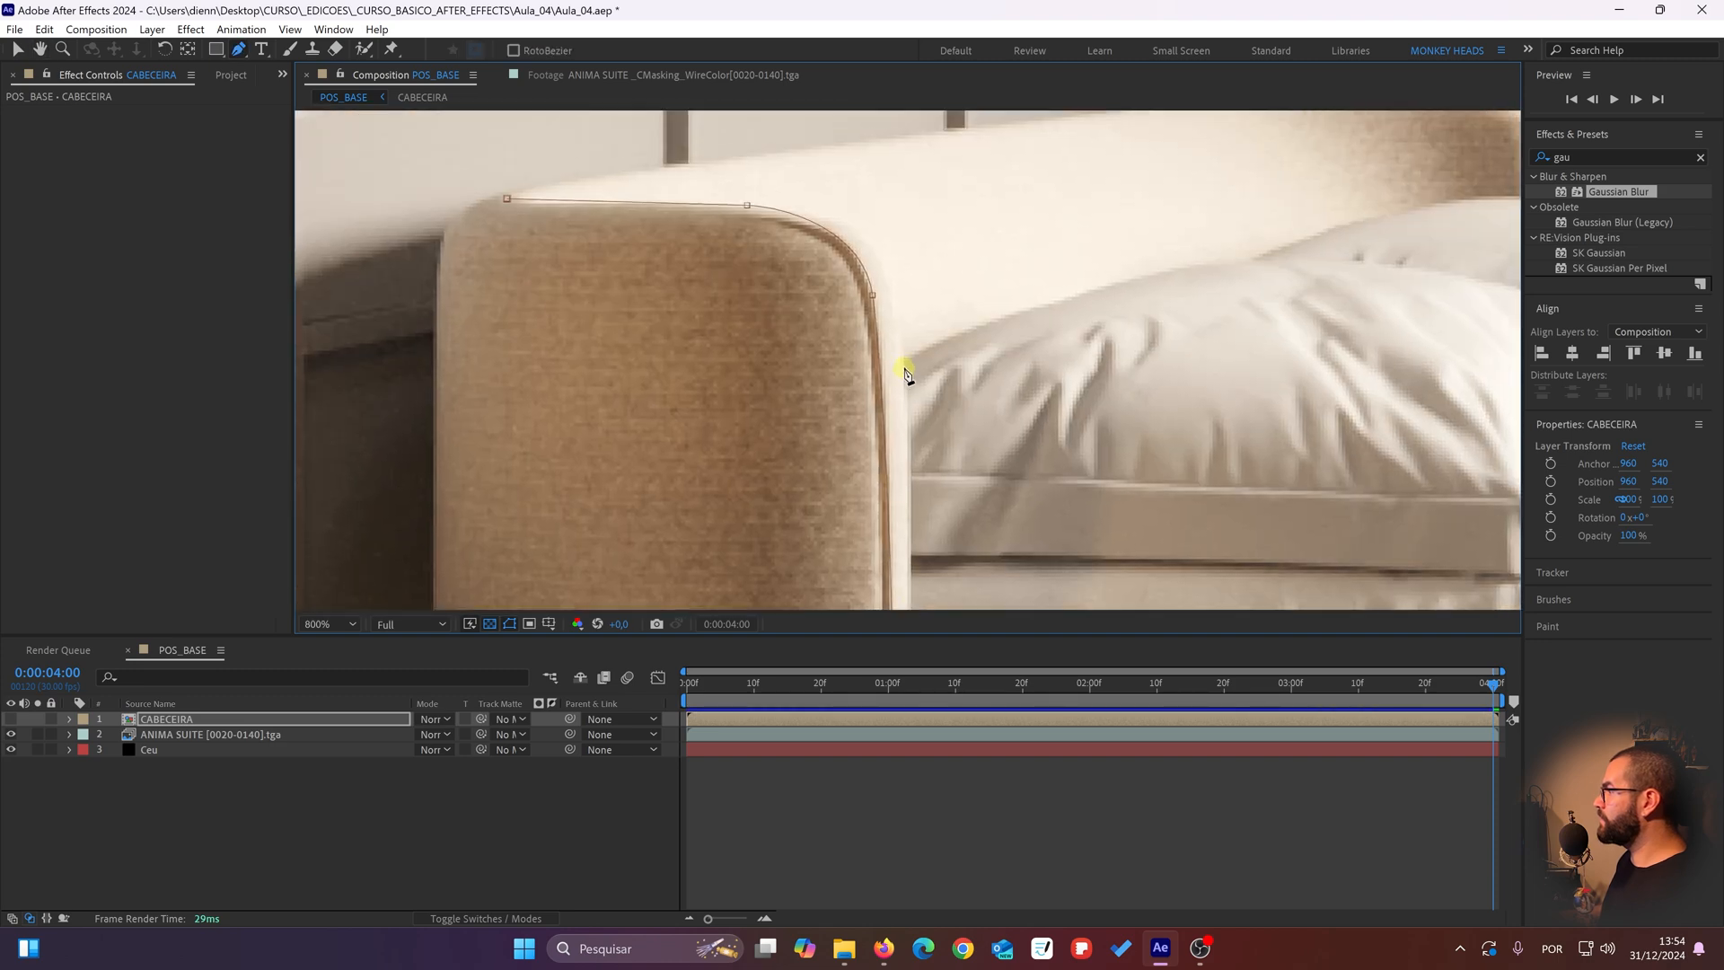
{"action": "left_click_drag", "start_coordinate": [905, 372], "coordinate": [902, 346]}
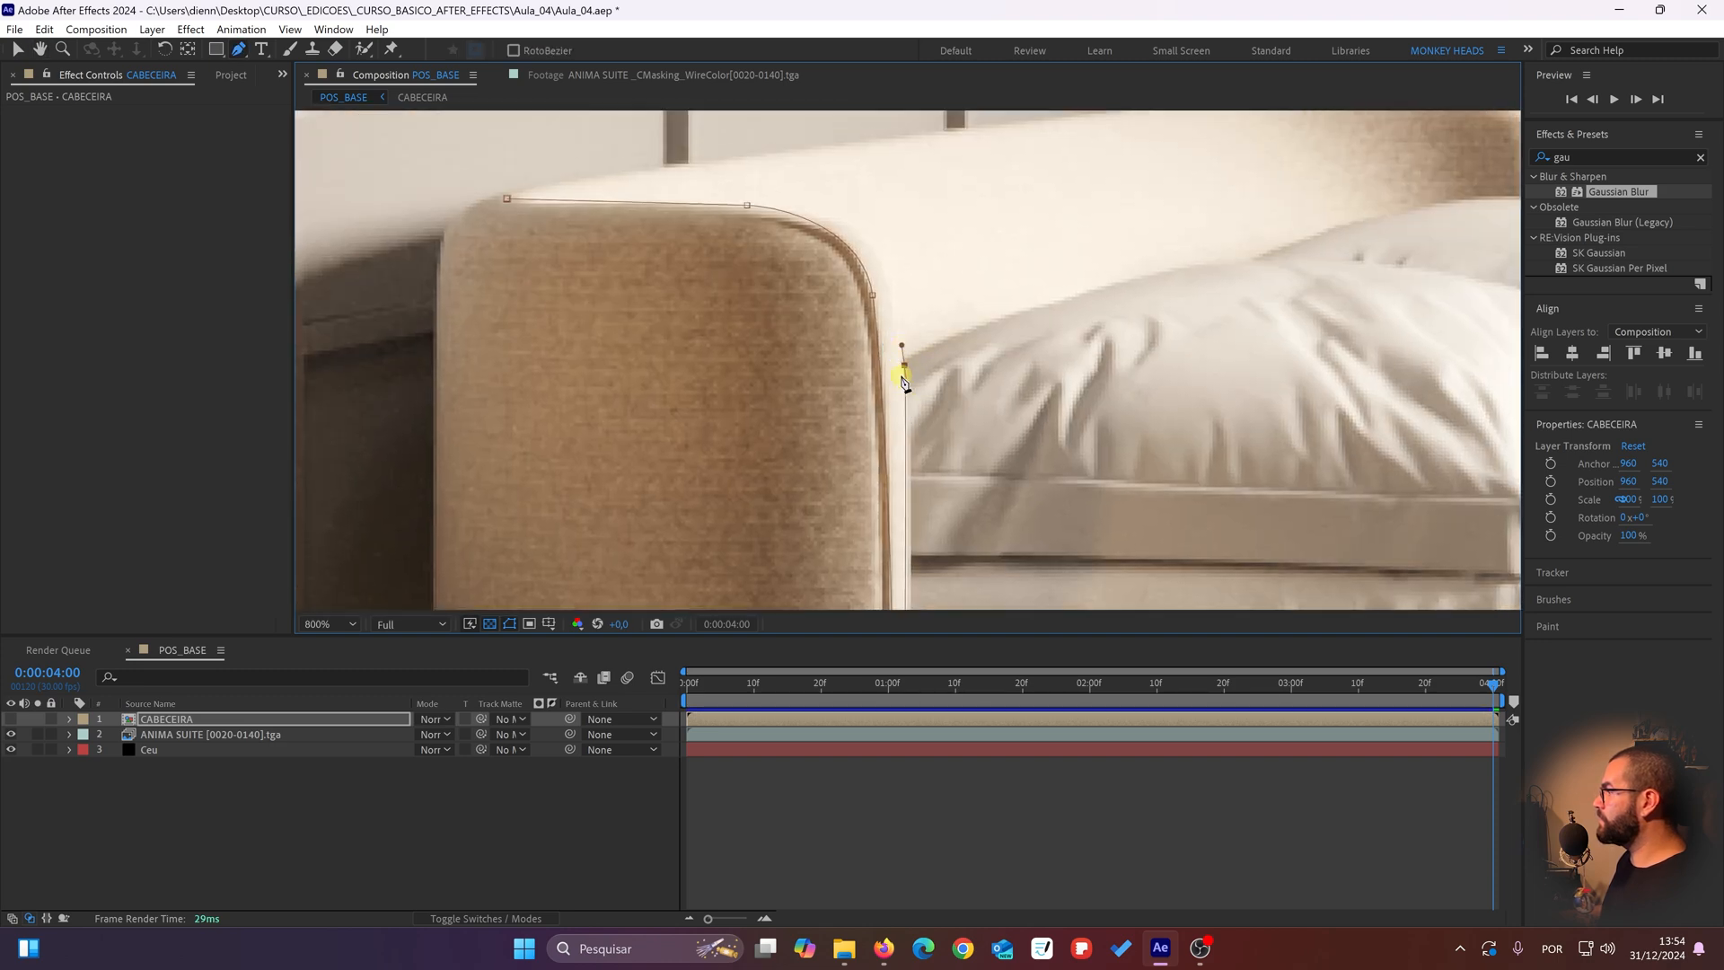
Step: Fine-tune the mask's inner edge by adjusting its lower point and the point at the pillow corner
{"action": "left_click_drag", "start_coordinate": [915, 454], "coordinate": [895, 278]}
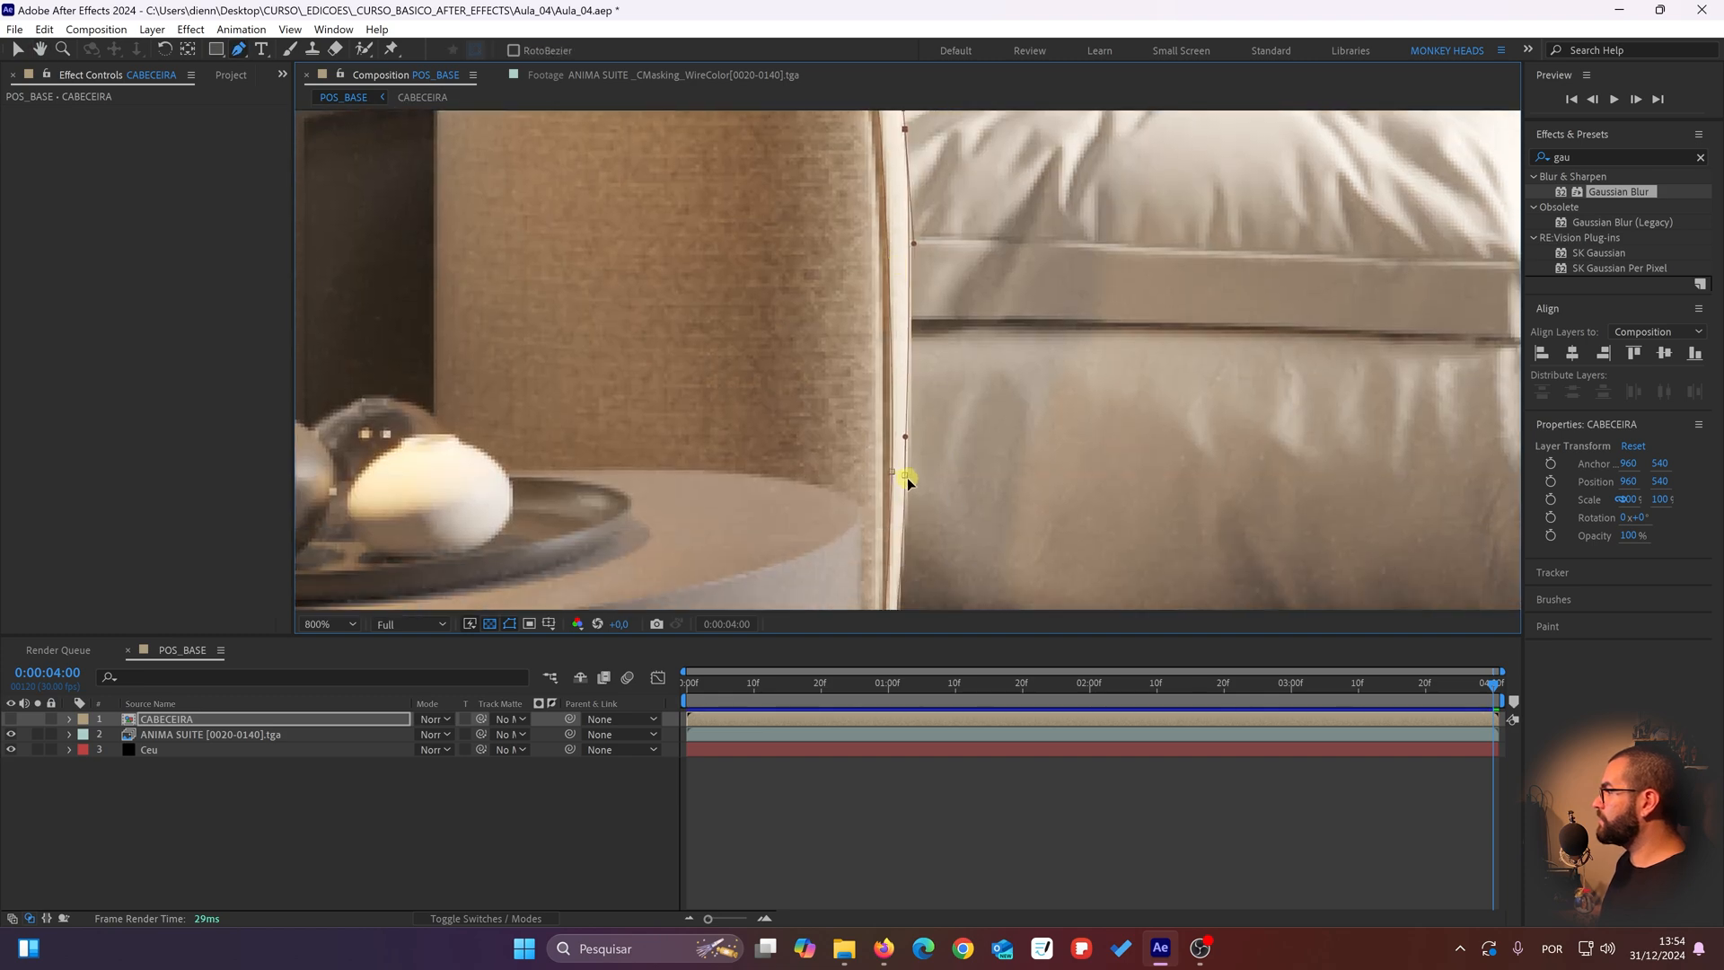
{"action": "left_click_drag", "start_coordinate": [906, 476], "coordinate": [909, 476]}
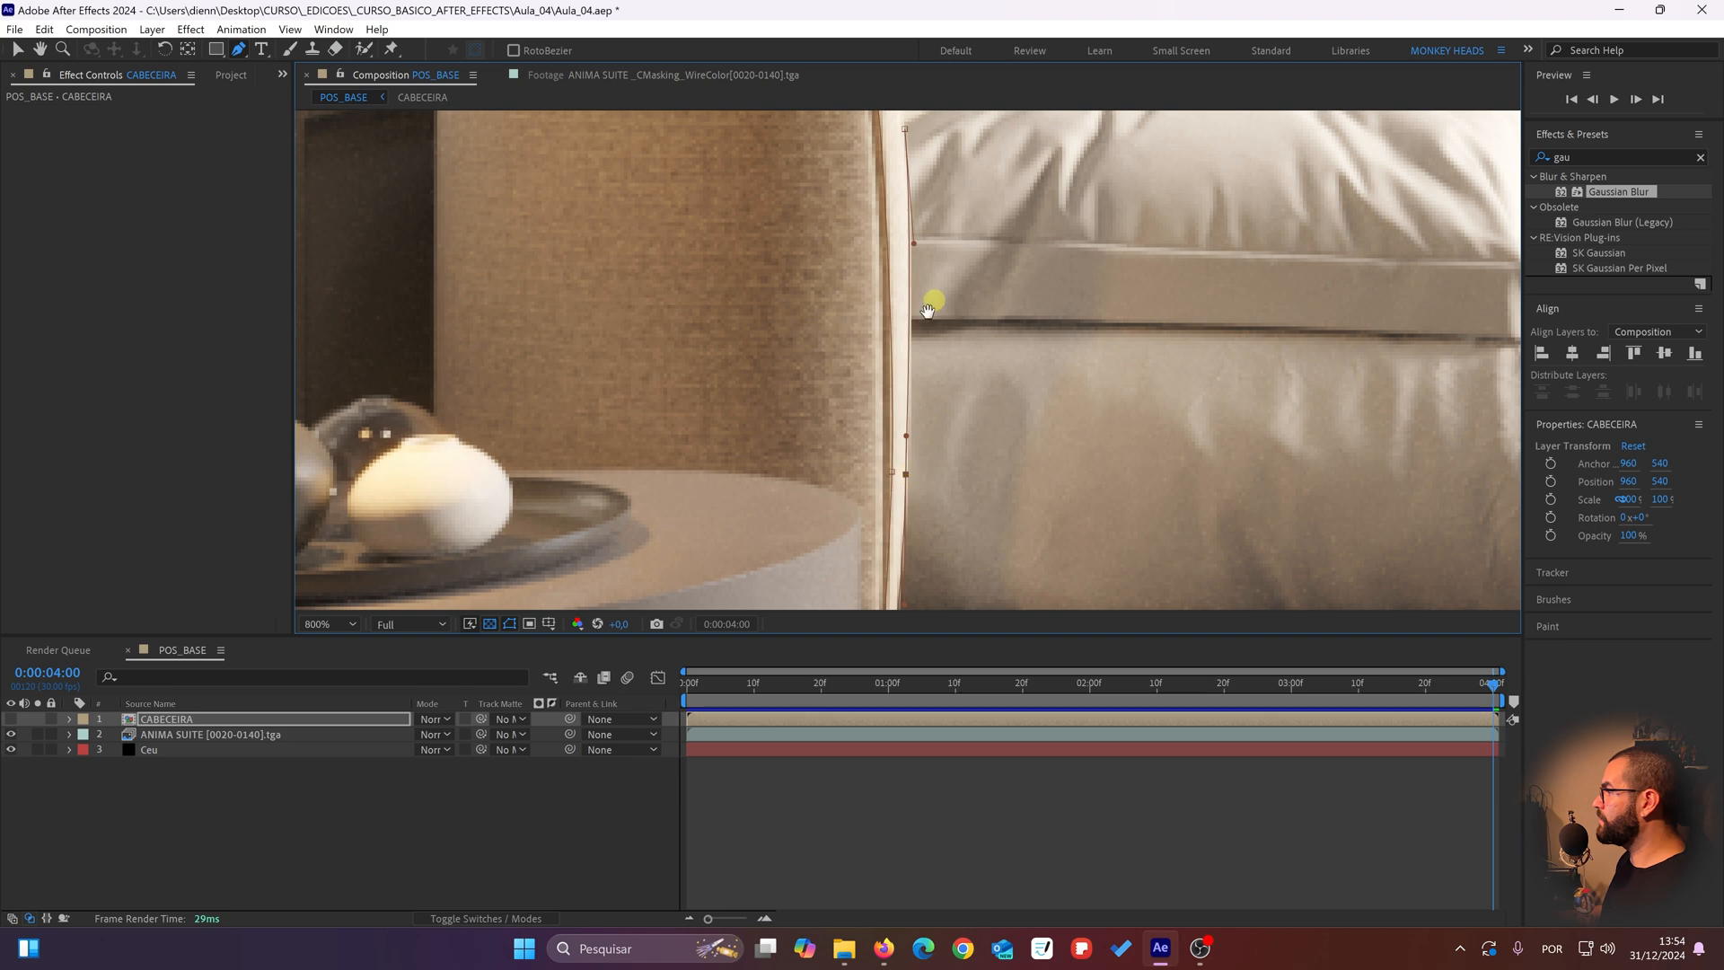
{"action": "left_click_drag", "start_coordinate": [931, 308], "coordinate": [838, 519]}
{"action": "left_click_drag", "start_coordinate": [902, 366], "coordinate": [839, 413]}
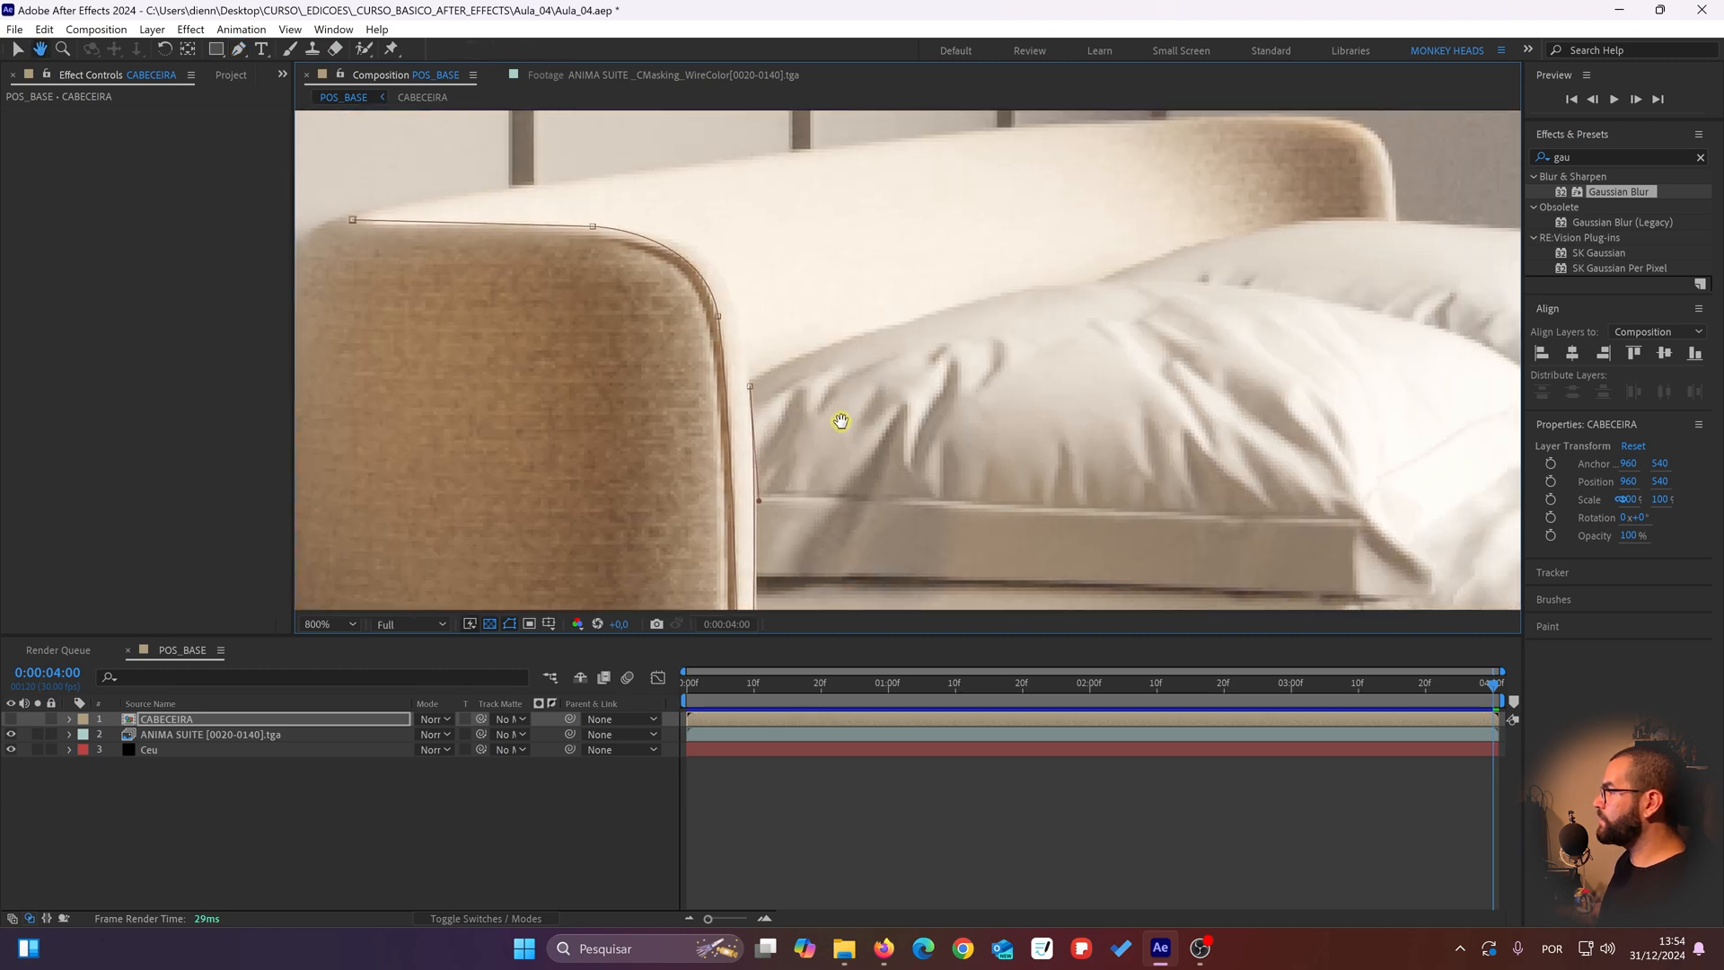
{"action": "left_click", "coordinate": [749, 386]}
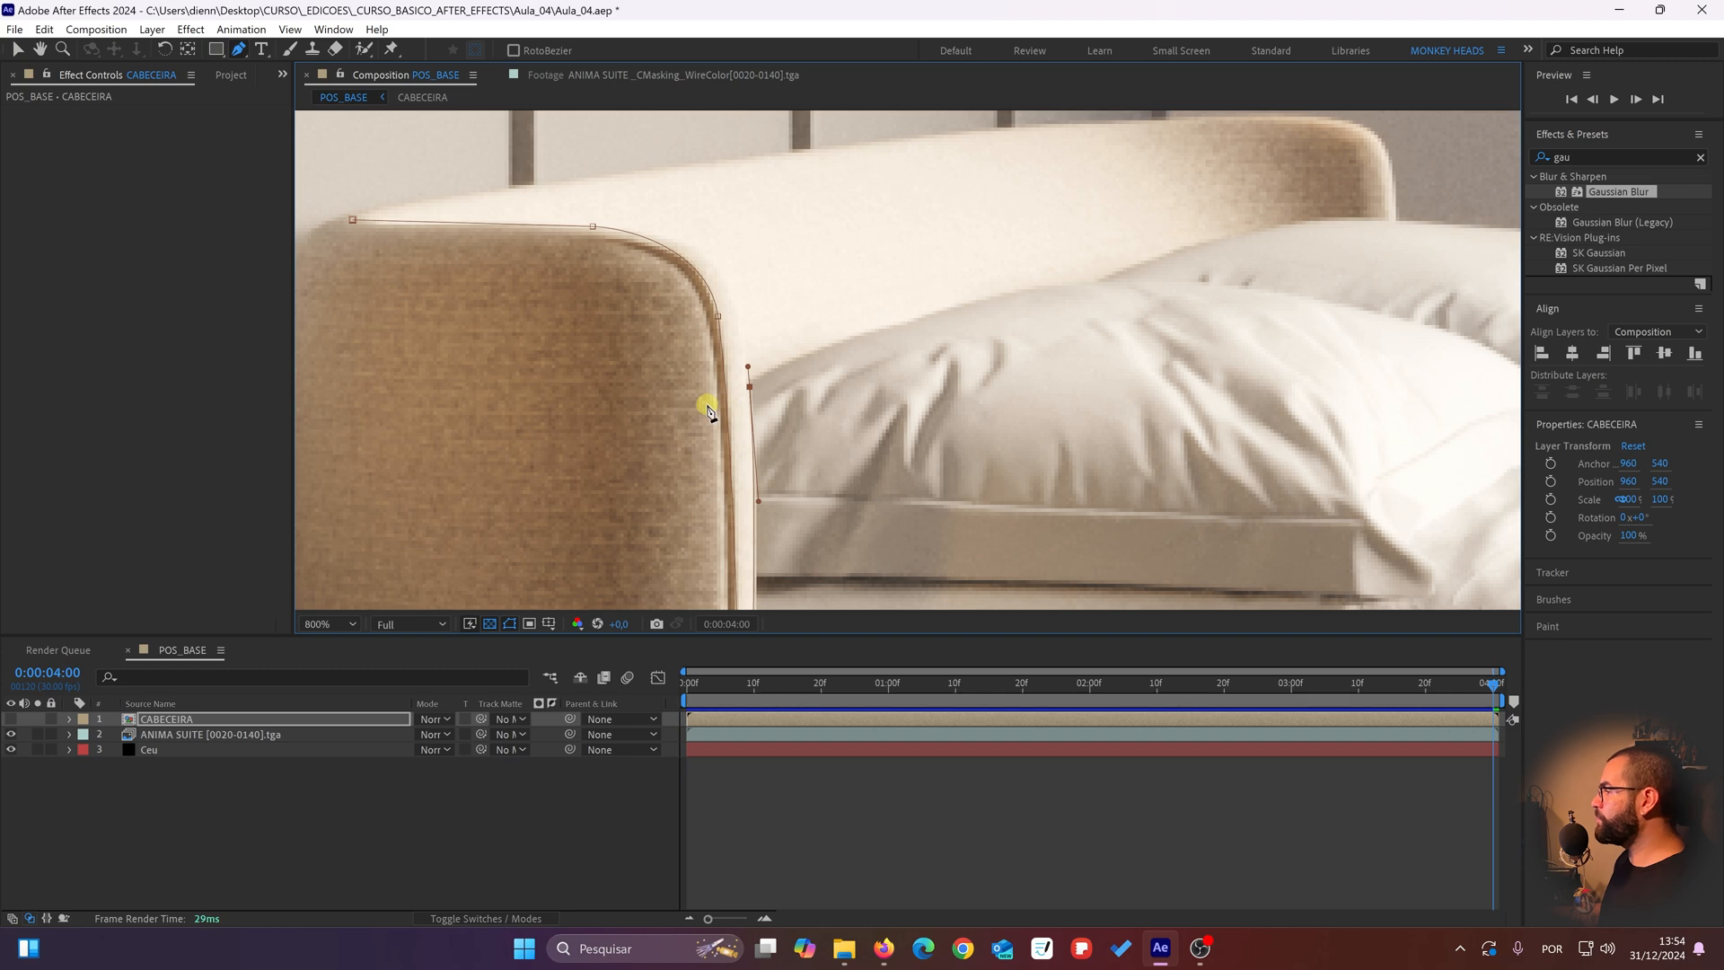
{"action": "left_click_drag", "start_coordinate": [787, 383], "coordinate": [887, 115]}
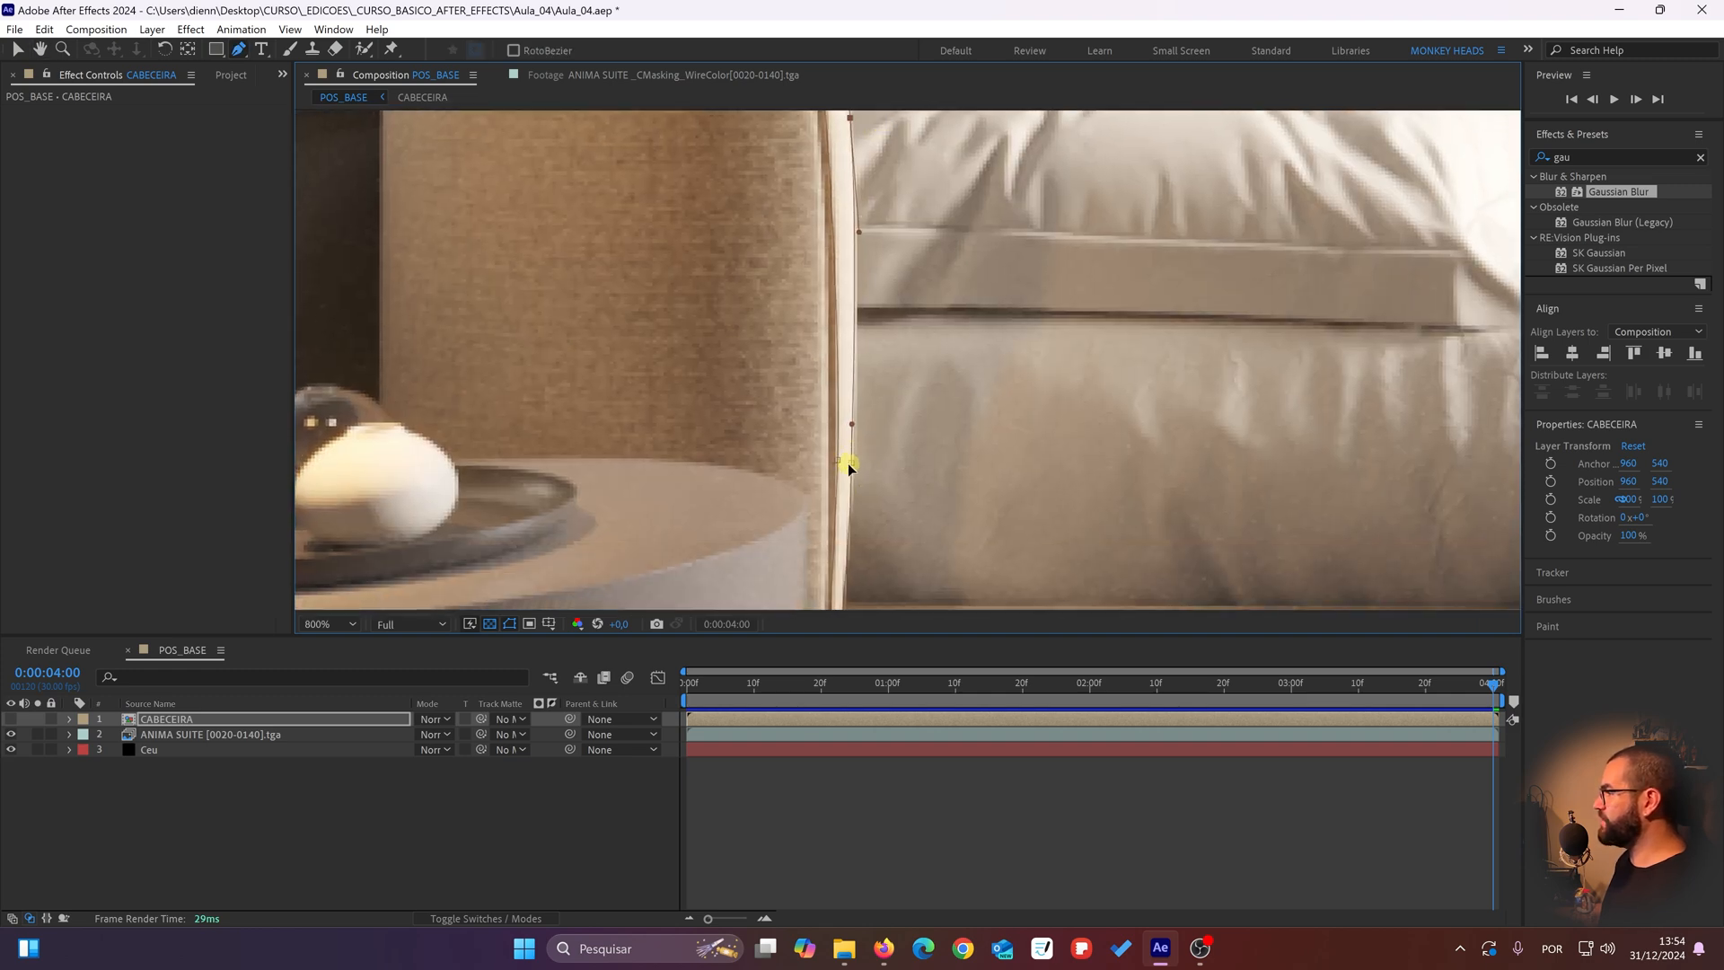
{"action": "left_click_drag", "start_coordinate": [848, 467], "coordinate": [851, 464]}
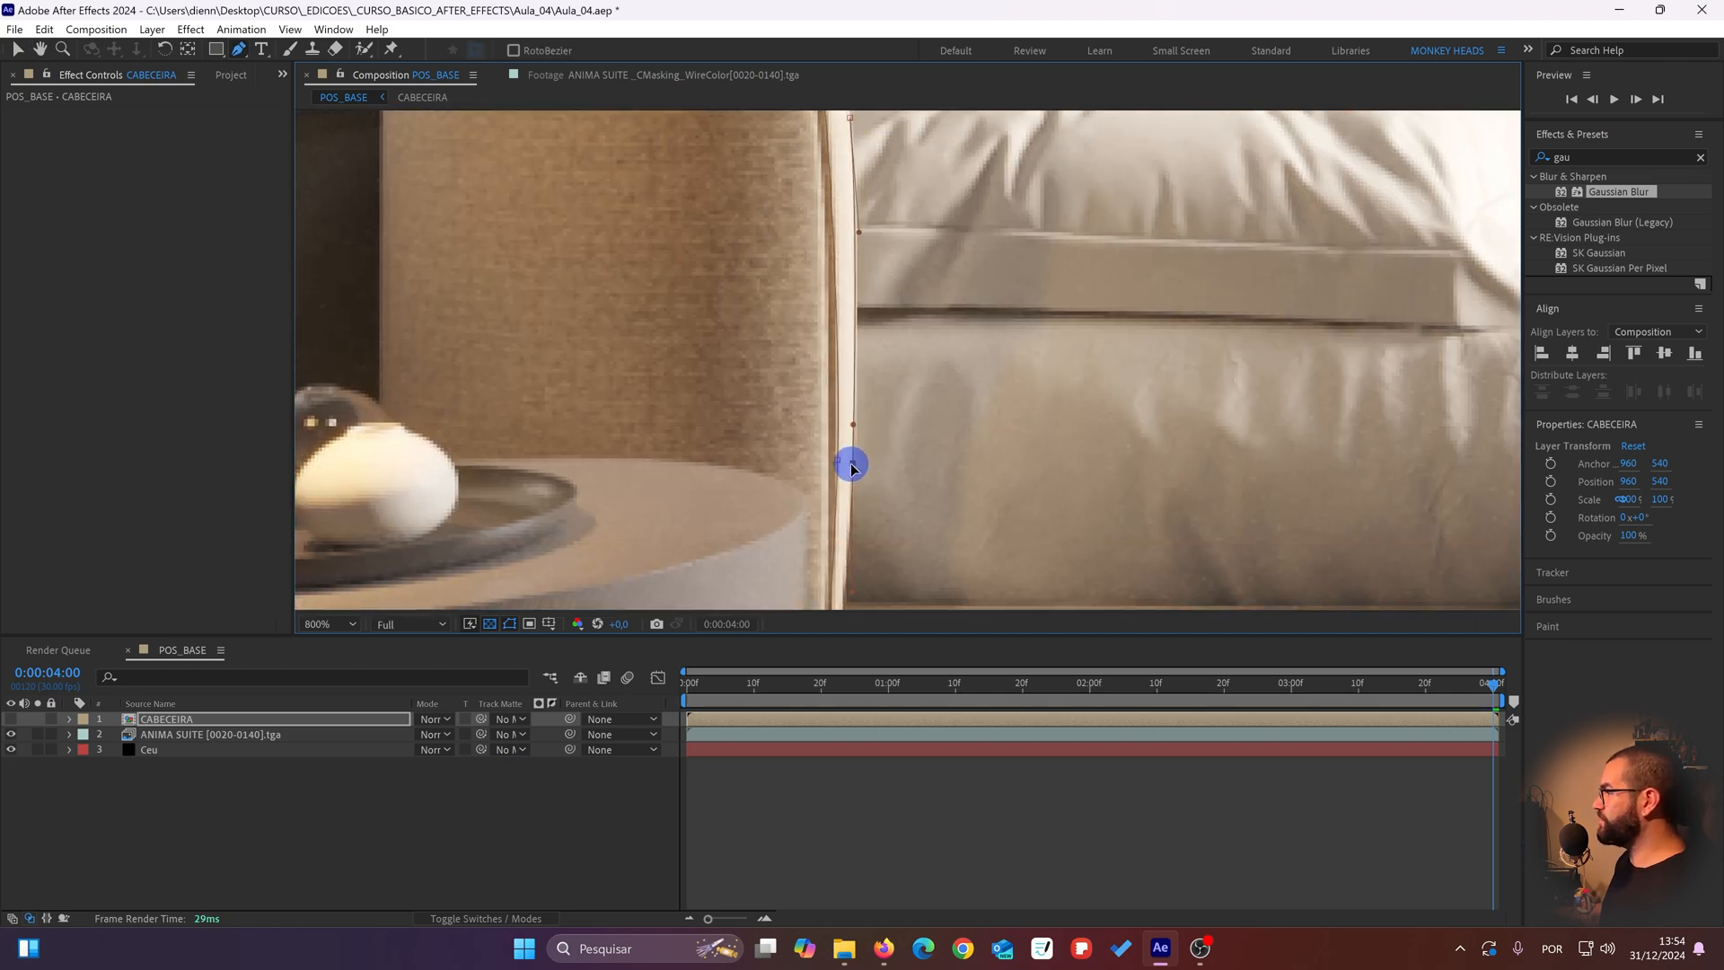
{"action": "left_click_drag", "start_coordinate": [854, 467], "coordinate": [851, 465]}
{"action": "scroll", "coordinate": [835, 341], "scroll_direction": "up", "scroll_amount": 4}
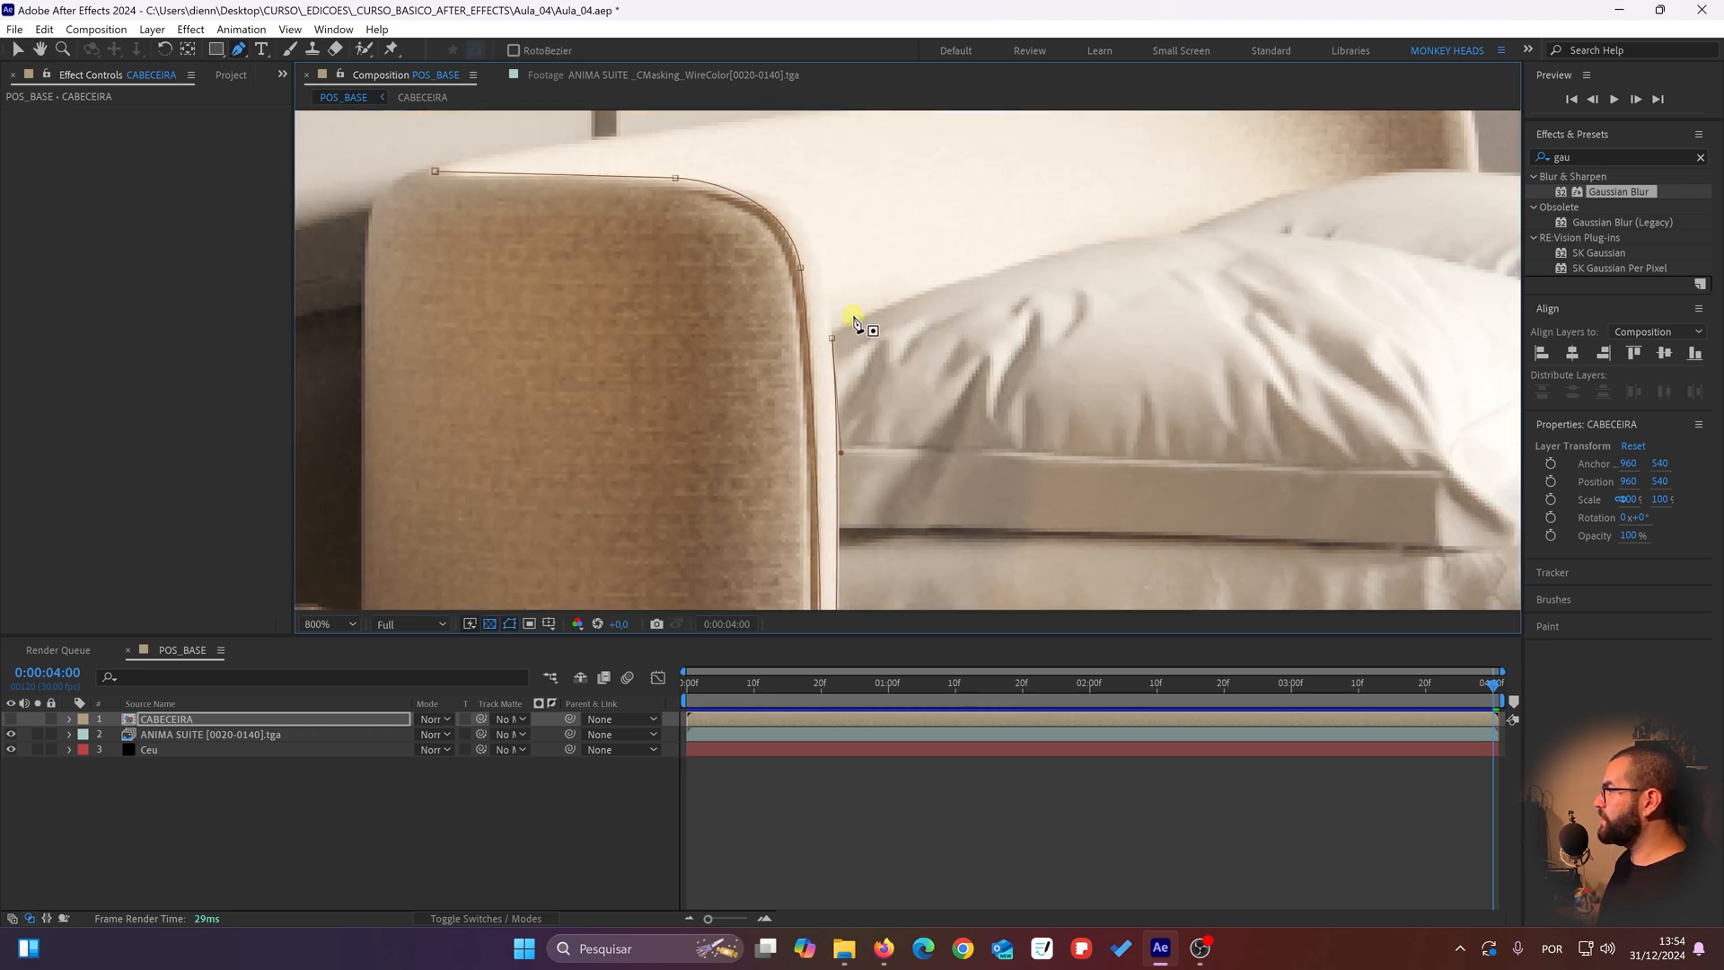
{"action": "left_click", "coordinate": [939, 296]}
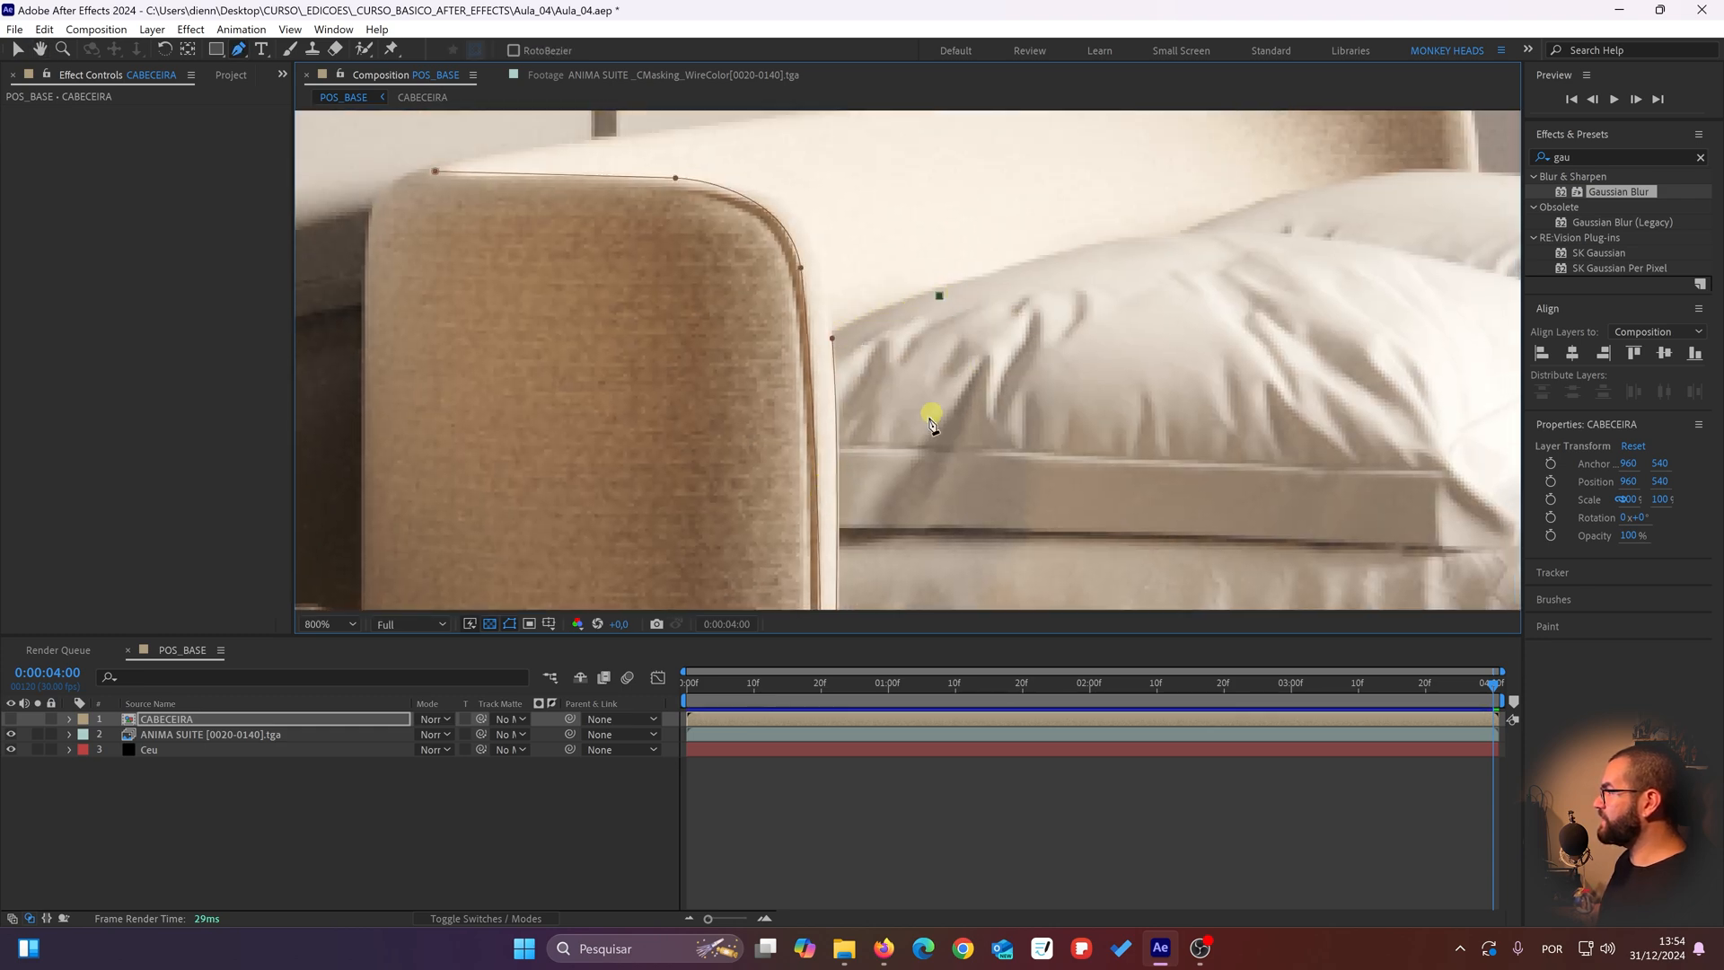
{"action": "left_click_drag", "start_coordinate": [931, 415], "coordinate": [908, 62]}
{"action": "left_click_drag", "start_coordinate": [903, 160], "coordinate": [910, 570]}
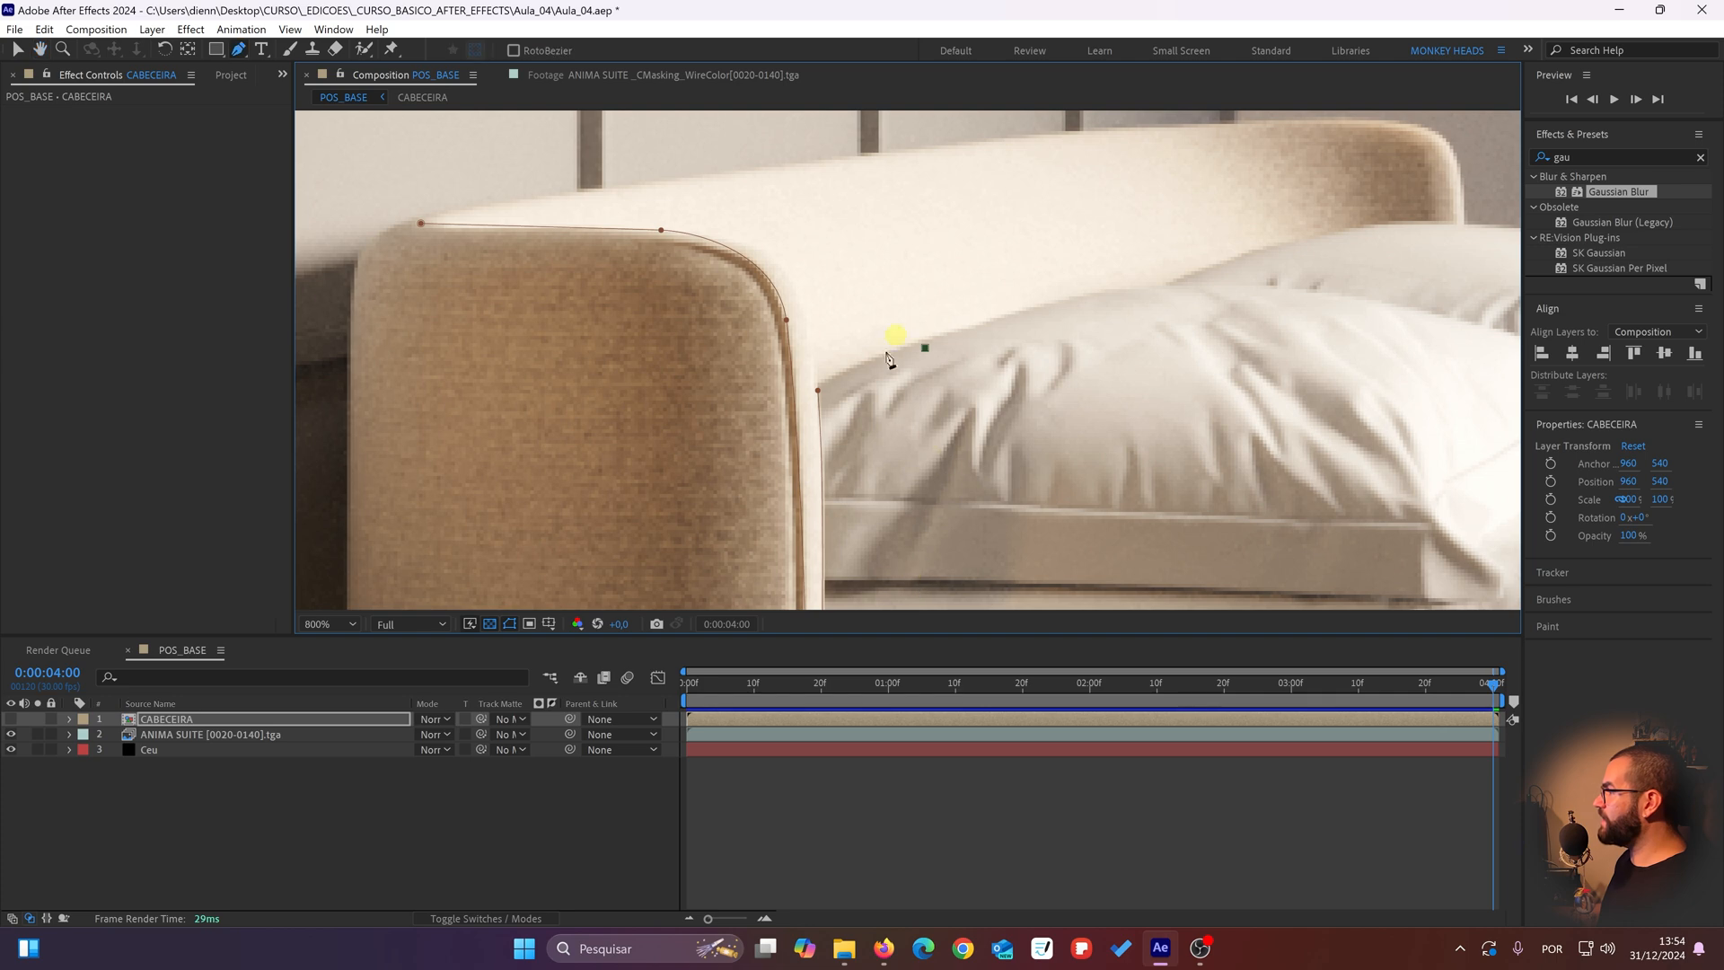
{"action": "left_click_drag", "start_coordinate": [912, 400], "coordinate": [877, 301]}
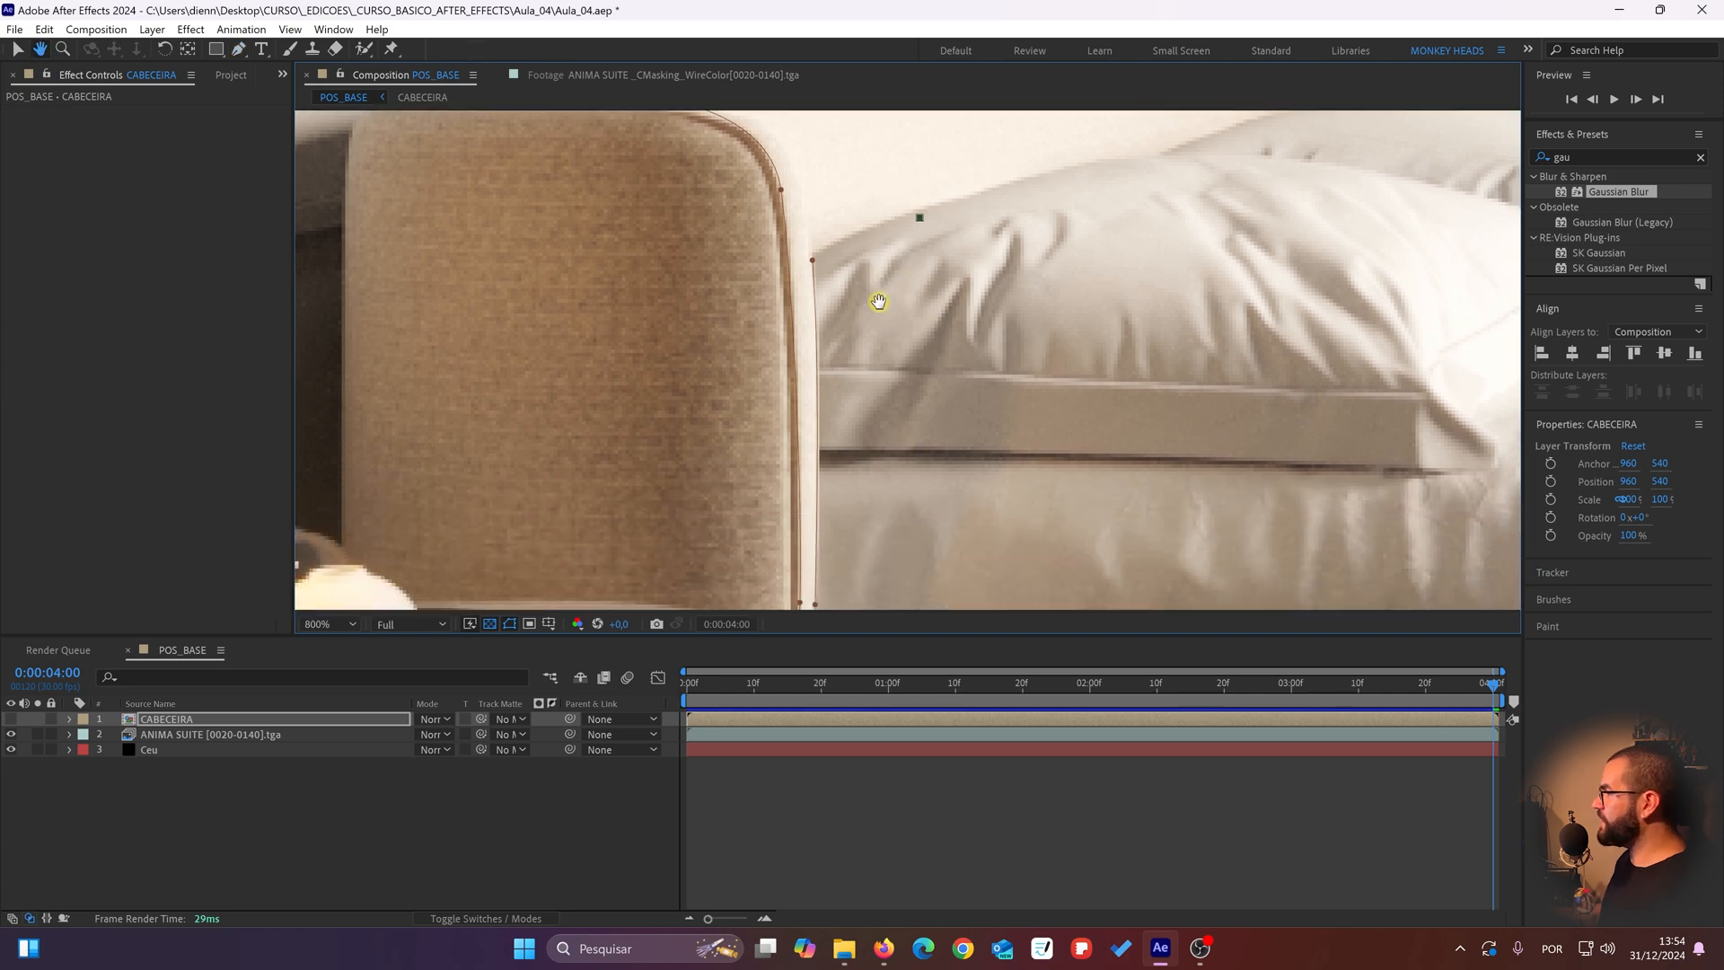
{"action": "key", "text": "ctrl+z"}
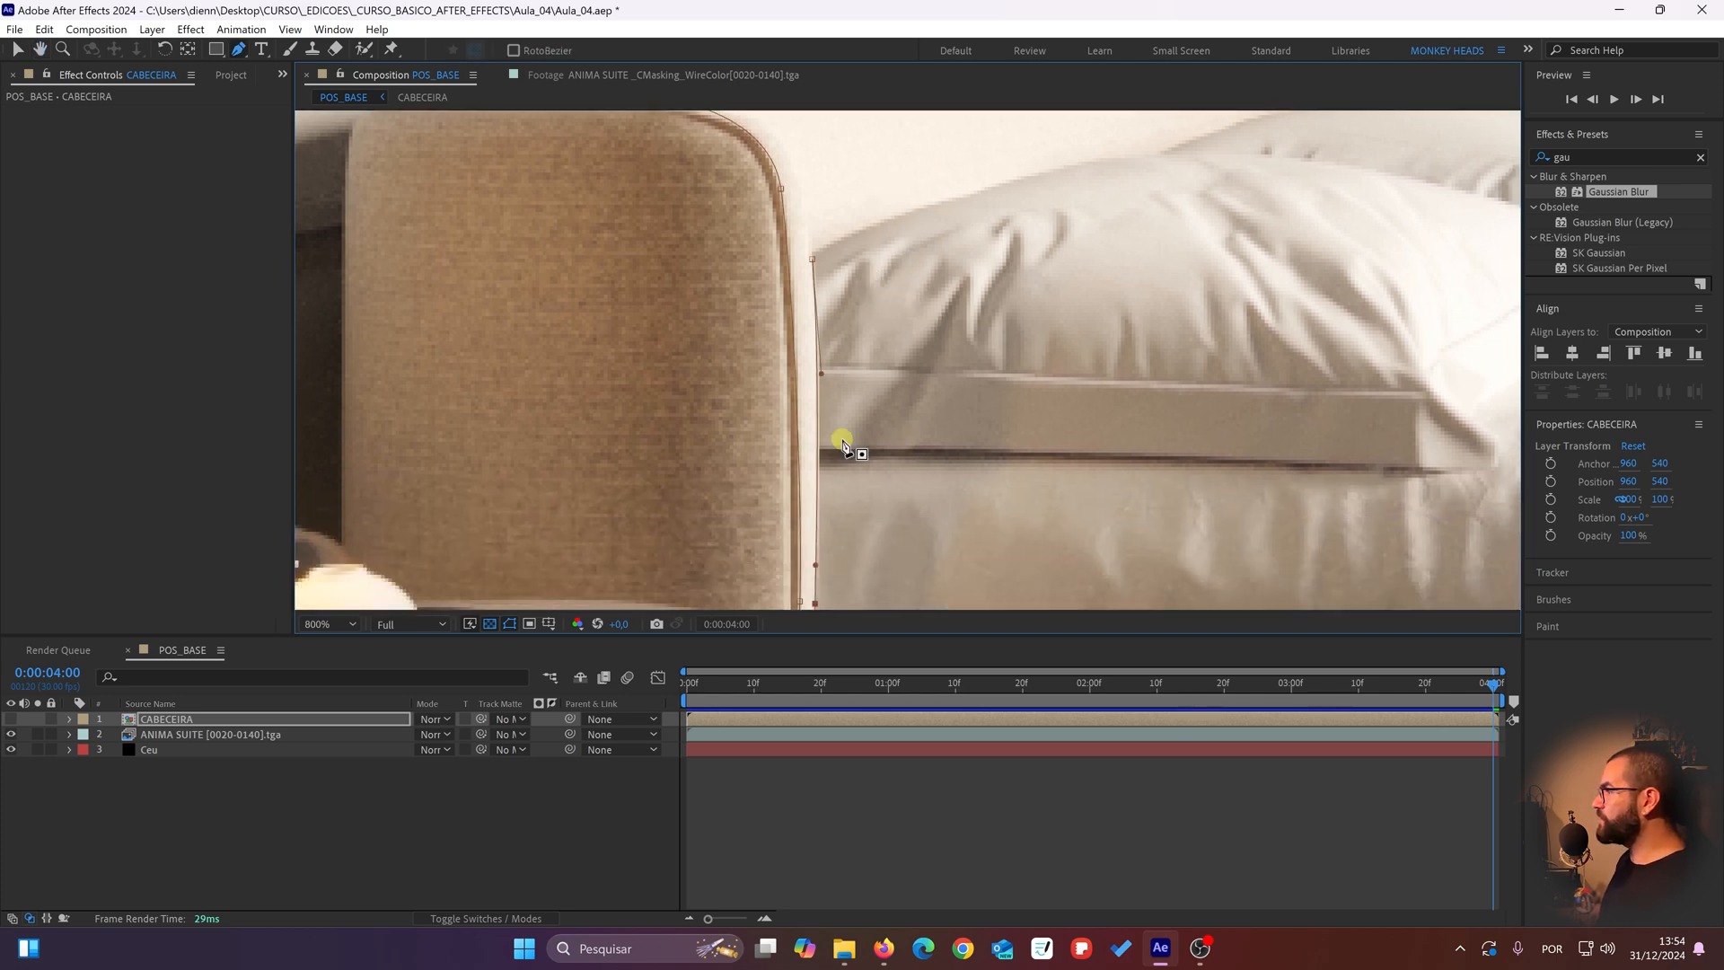
Step: Reshape the mask point at the near pillow's corner and trace the pillow's top edge to where the two pillows meet
{"action": "left_click_drag", "start_coordinate": [846, 435], "coordinate": [874, 274]}
{"action": "left_click_drag", "start_coordinate": [866, 118], "coordinate": [851, 387]}
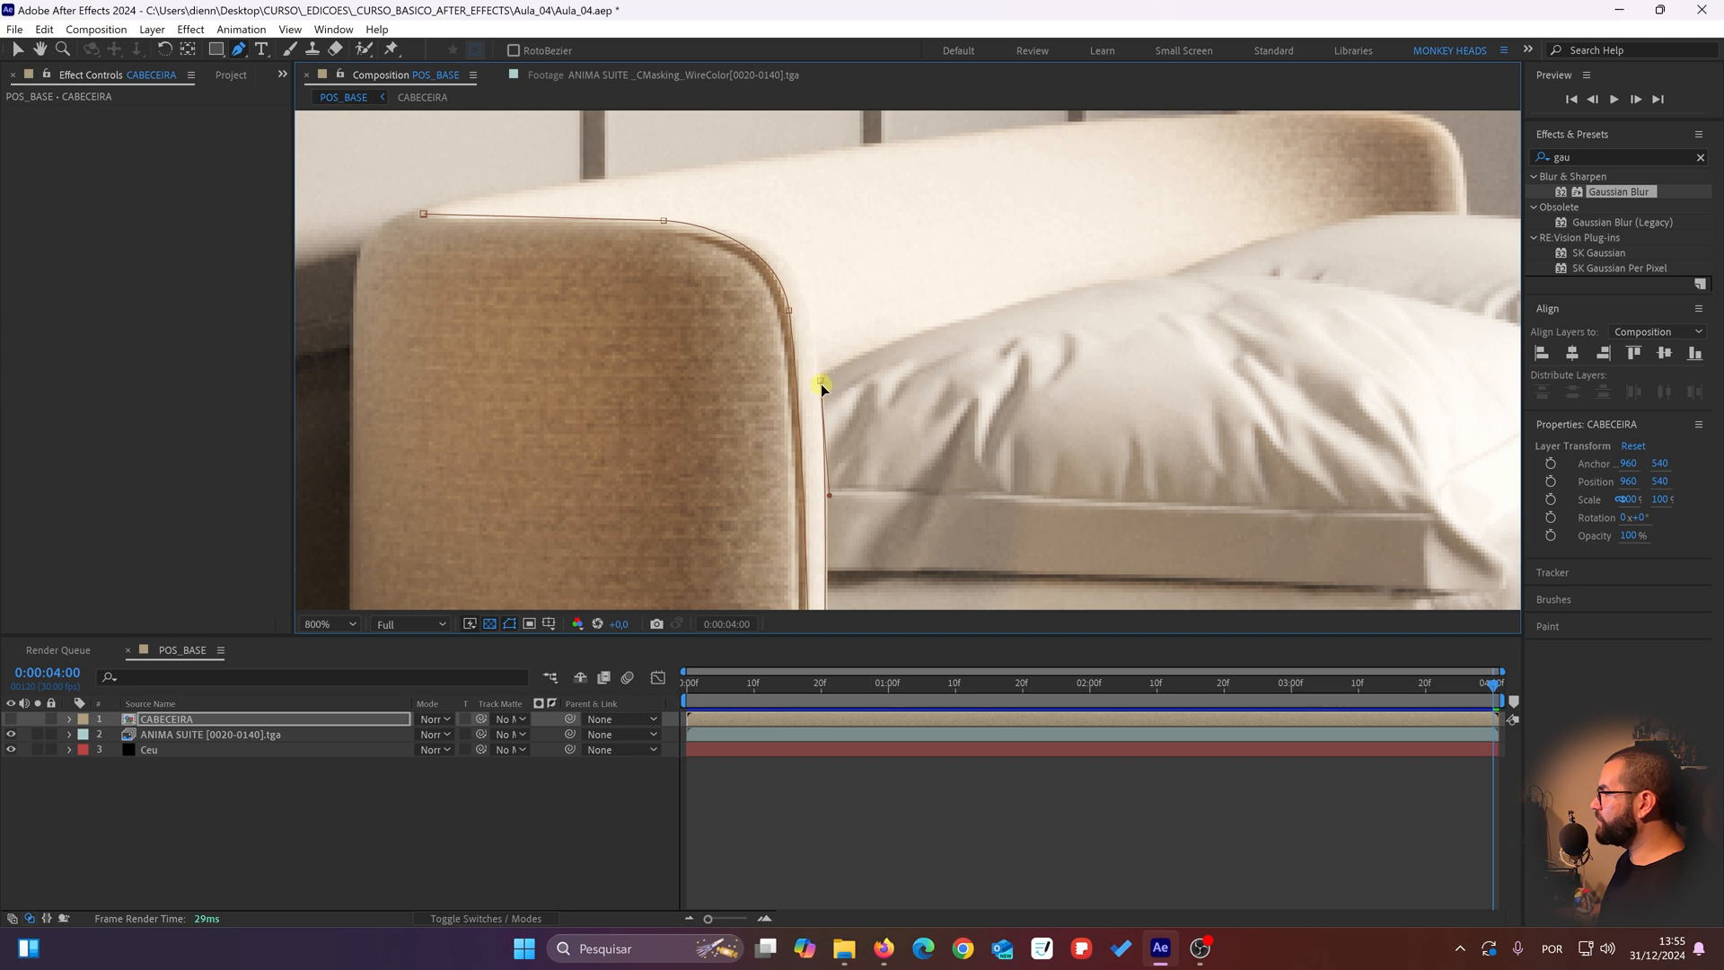
{"action": "left_click_drag", "start_coordinate": [819, 380], "coordinate": [818, 361]}
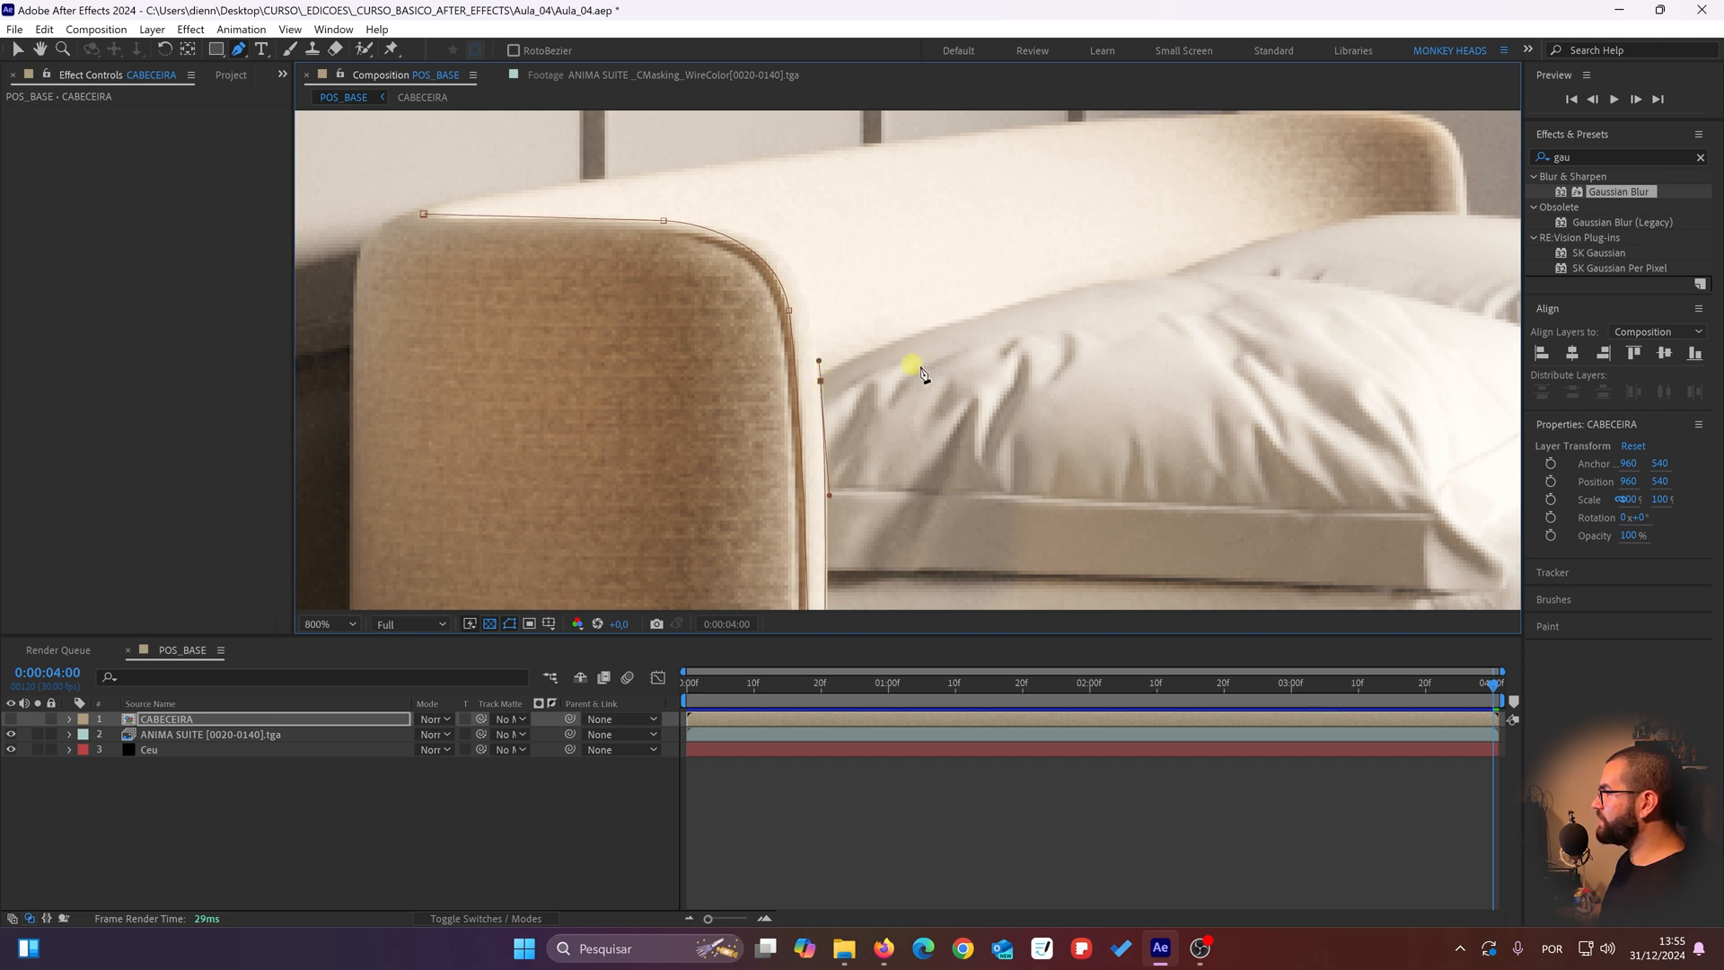
{"action": "left_click_drag", "start_coordinate": [924, 359], "coordinate": [644, 383]}
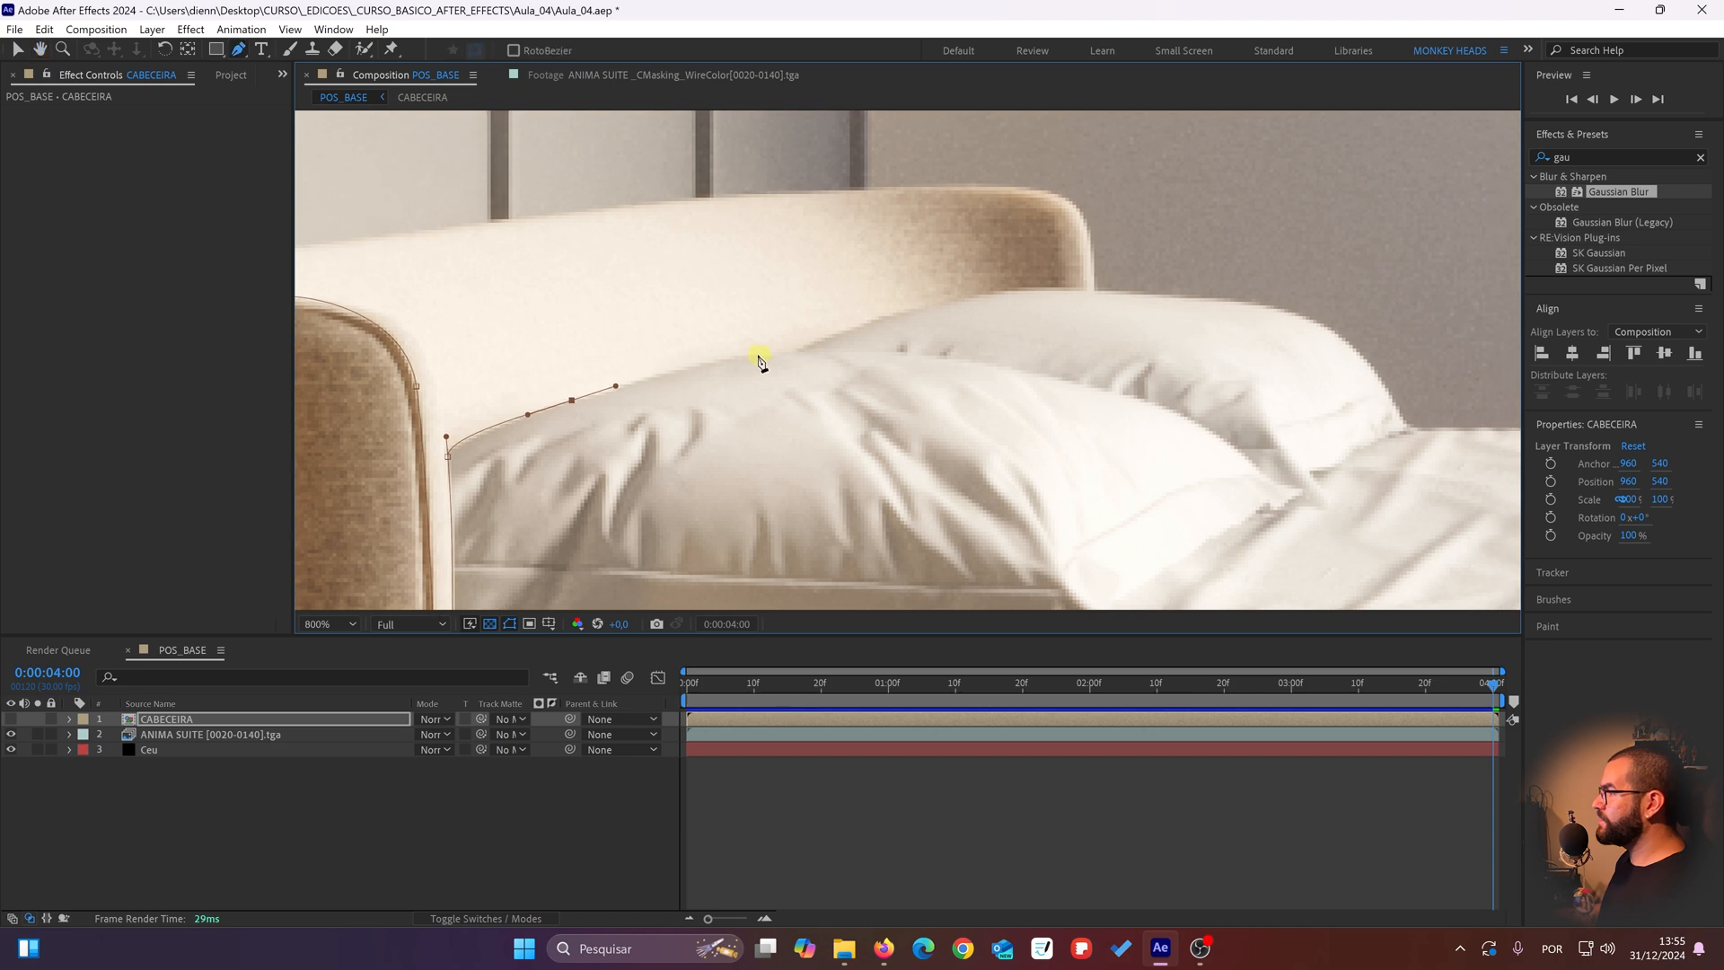
{"action": "left_click_drag", "start_coordinate": [756, 355], "coordinate": [820, 341]}
{"action": "left_click", "coordinate": [829, 342]}
{"action": "right_click", "coordinate": [830, 340]}
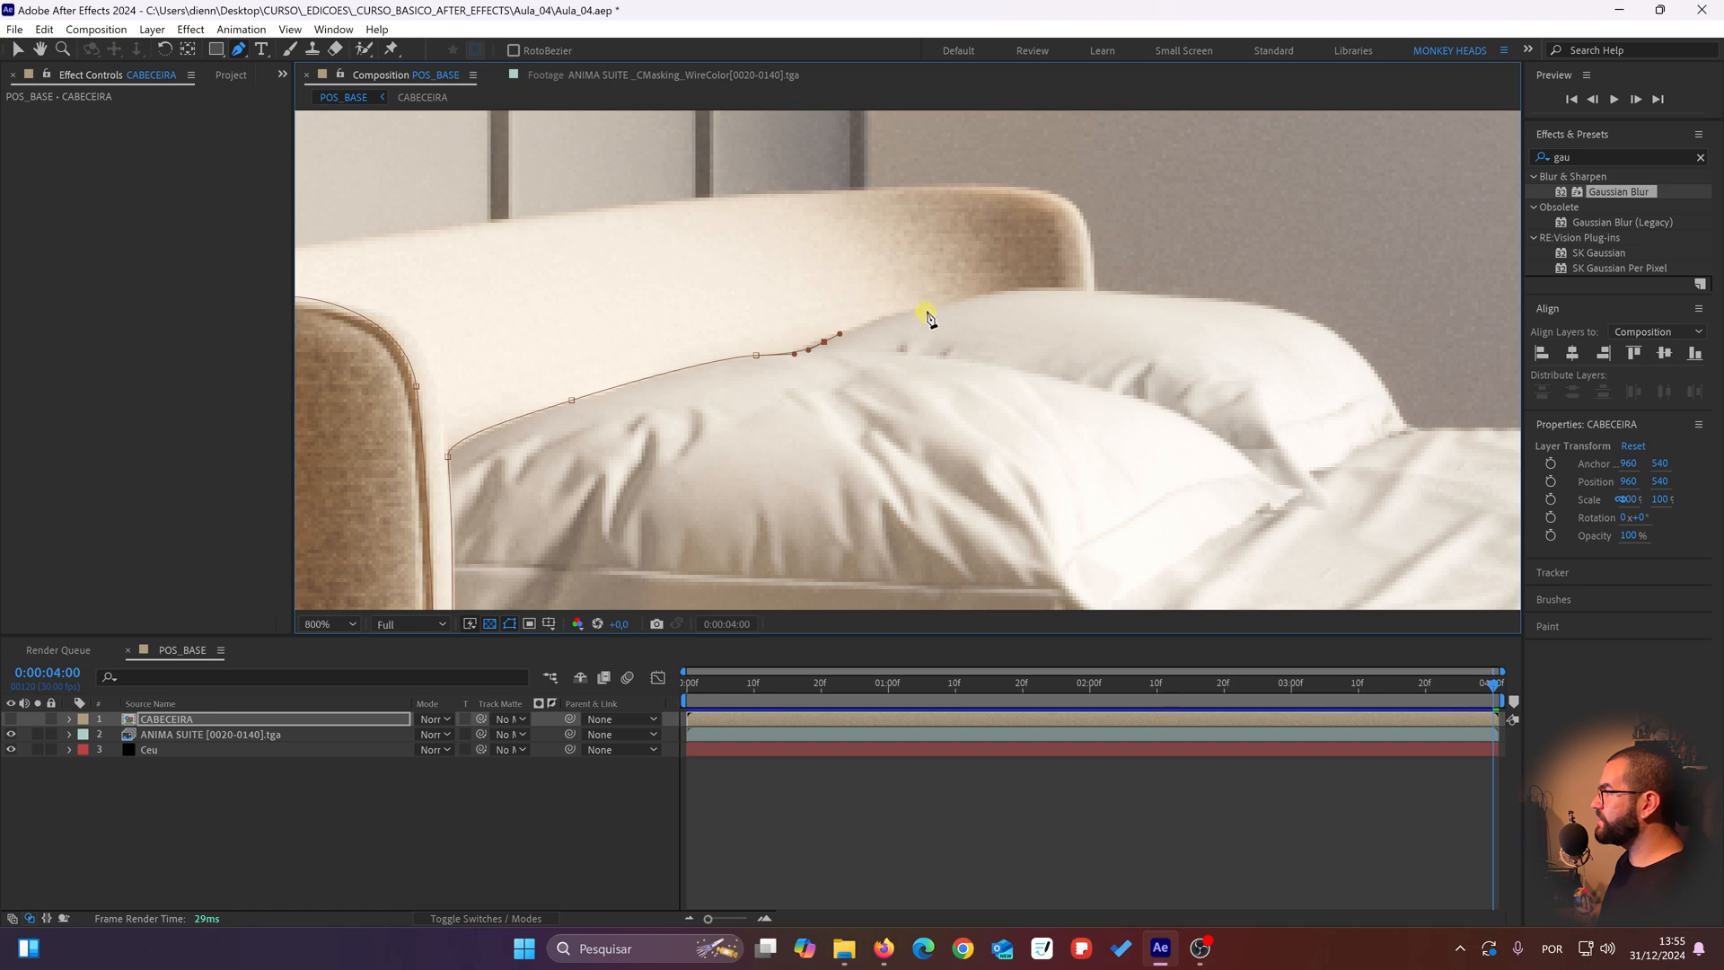
Step: Extend the mask over the far pillow, curve it up across the headboard's far end and set the next point on its top edge
{"action": "left_click_drag", "start_coordinate": [991, 295], "coordinate": [1147, 373]}
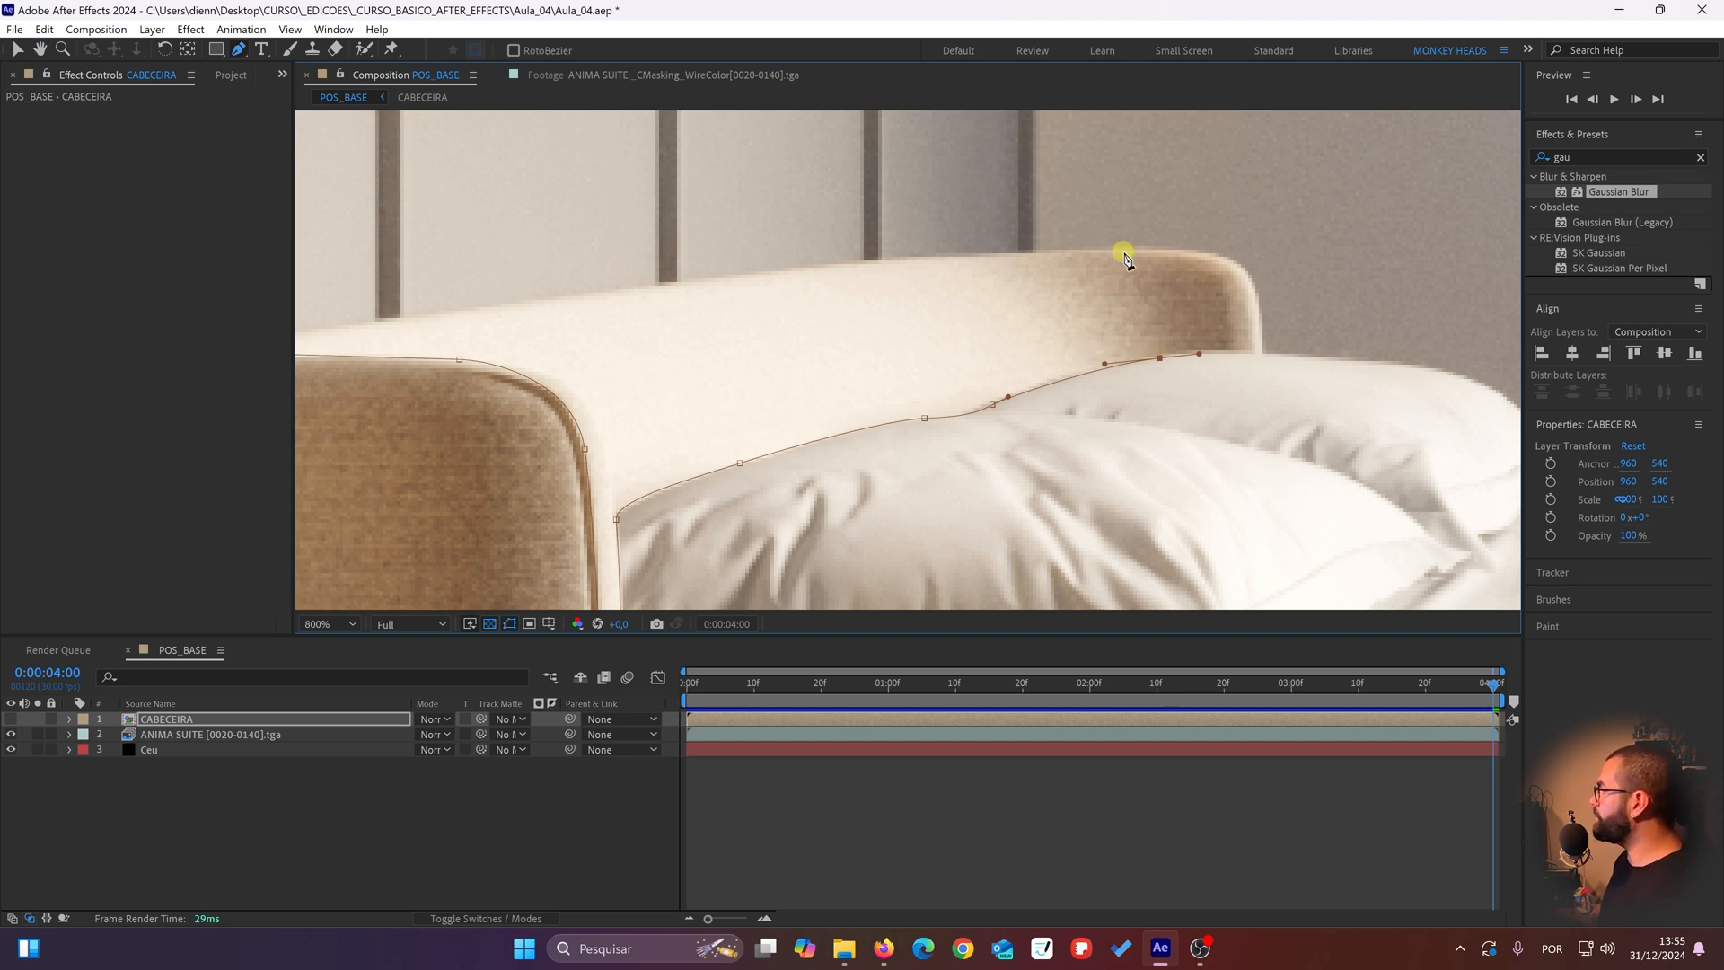
{"action": "left_click_drag", "start_coordinate": [1119, 309], "coordinate": [919, 231]}
{"action": "left_click", "coordinate": [1120, 309]}
{"action": "key", "text": "ctrl+z"}
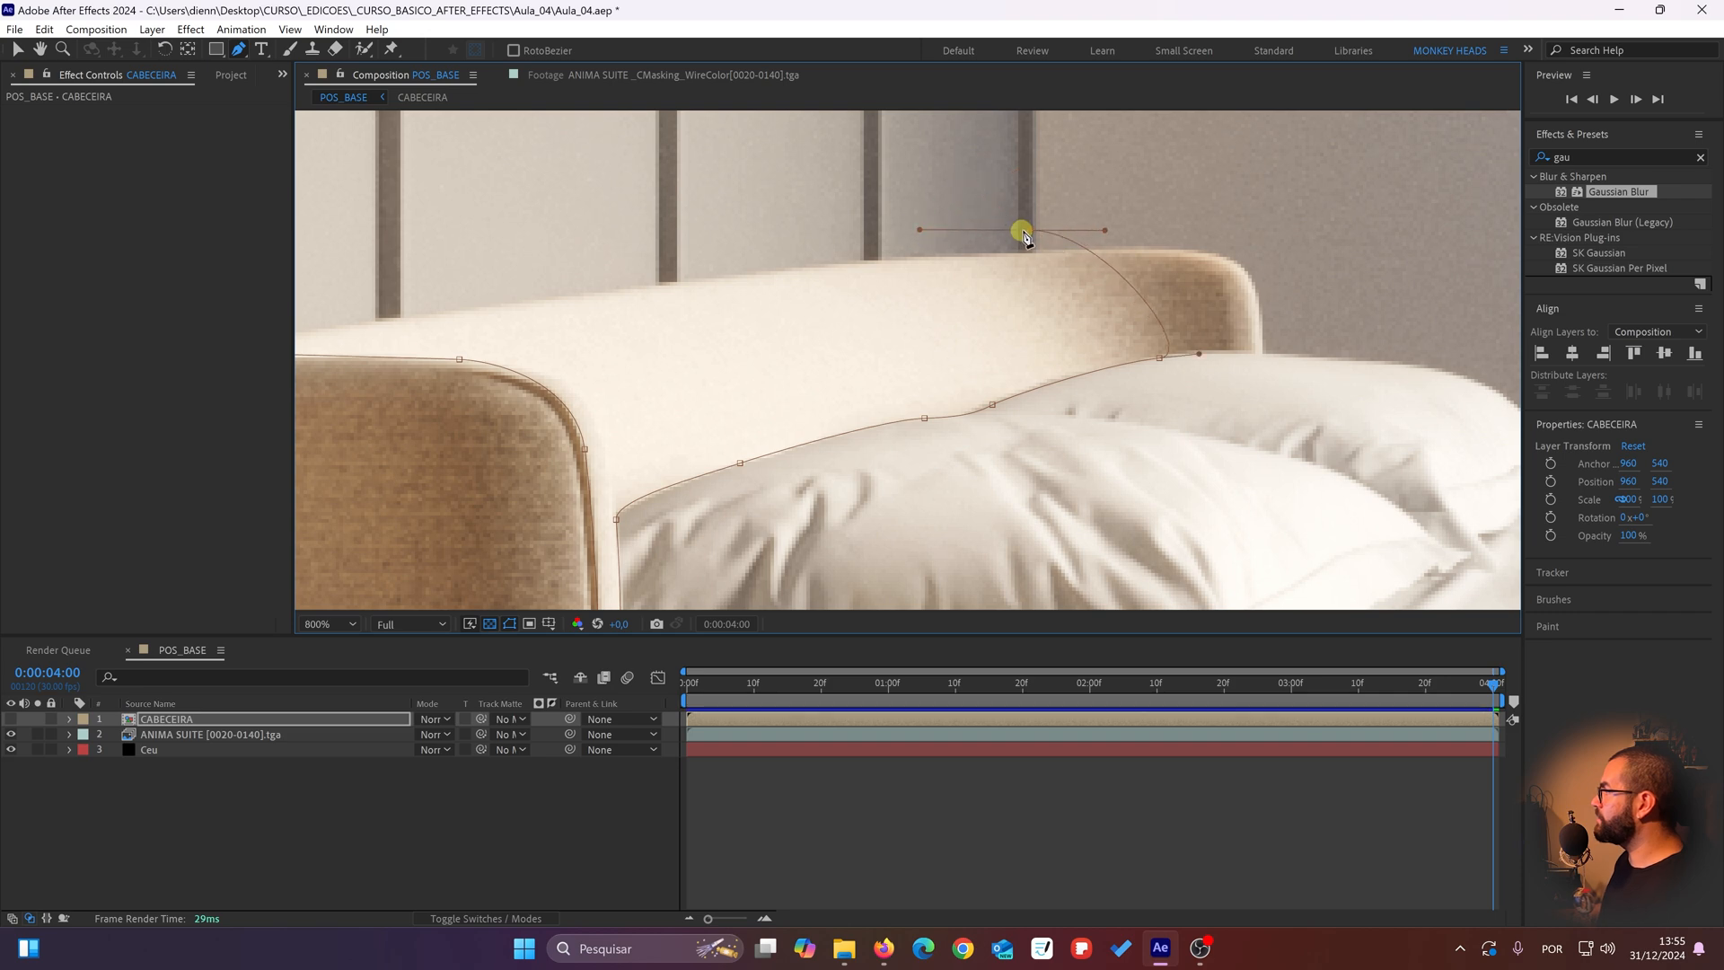
{"action": "mouse_move", "coordinate": [1027, 231]}
{"action": "left_mouse_down"}
{"action": "mouse_move", "coordinate": [988, 244]}
{"action": "mouse_move", "coordinate": [1007, 253]}
{"action": "left_mouse_up"}
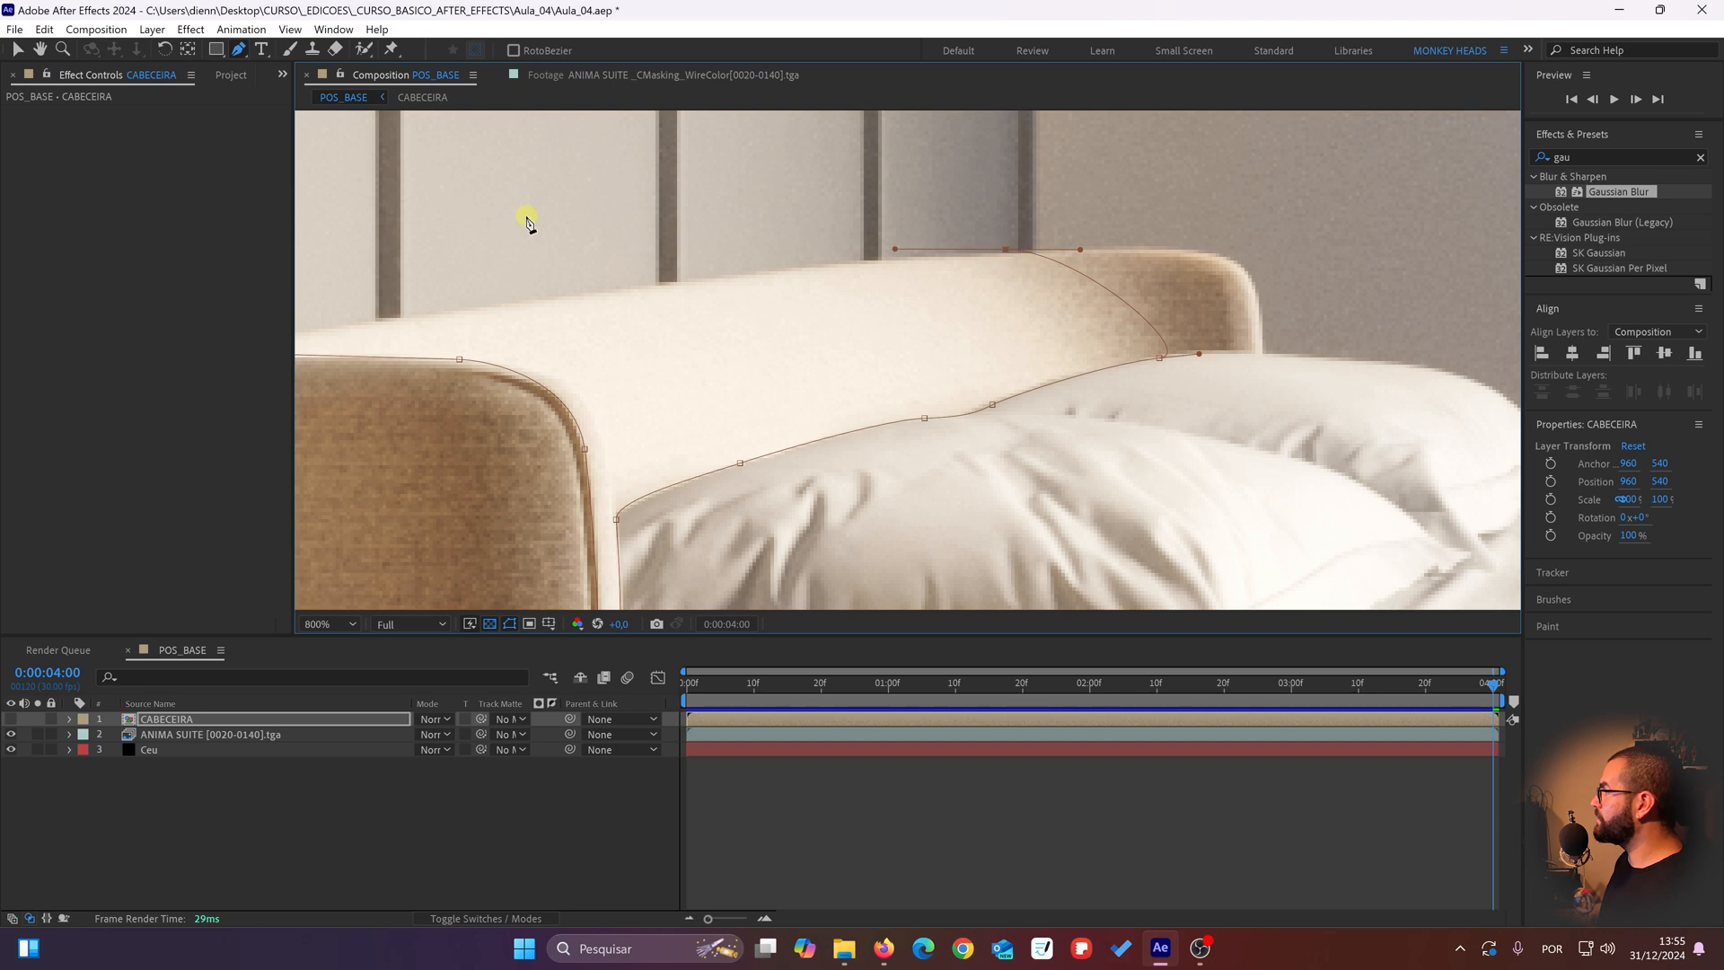
Step: Close the mask along the headboard's top edge at its starting point and adjust the curve to follow the rim
{"action": "left_click_drag", "start_coordinate": [494, 237], "coordinate": [851, 310]}
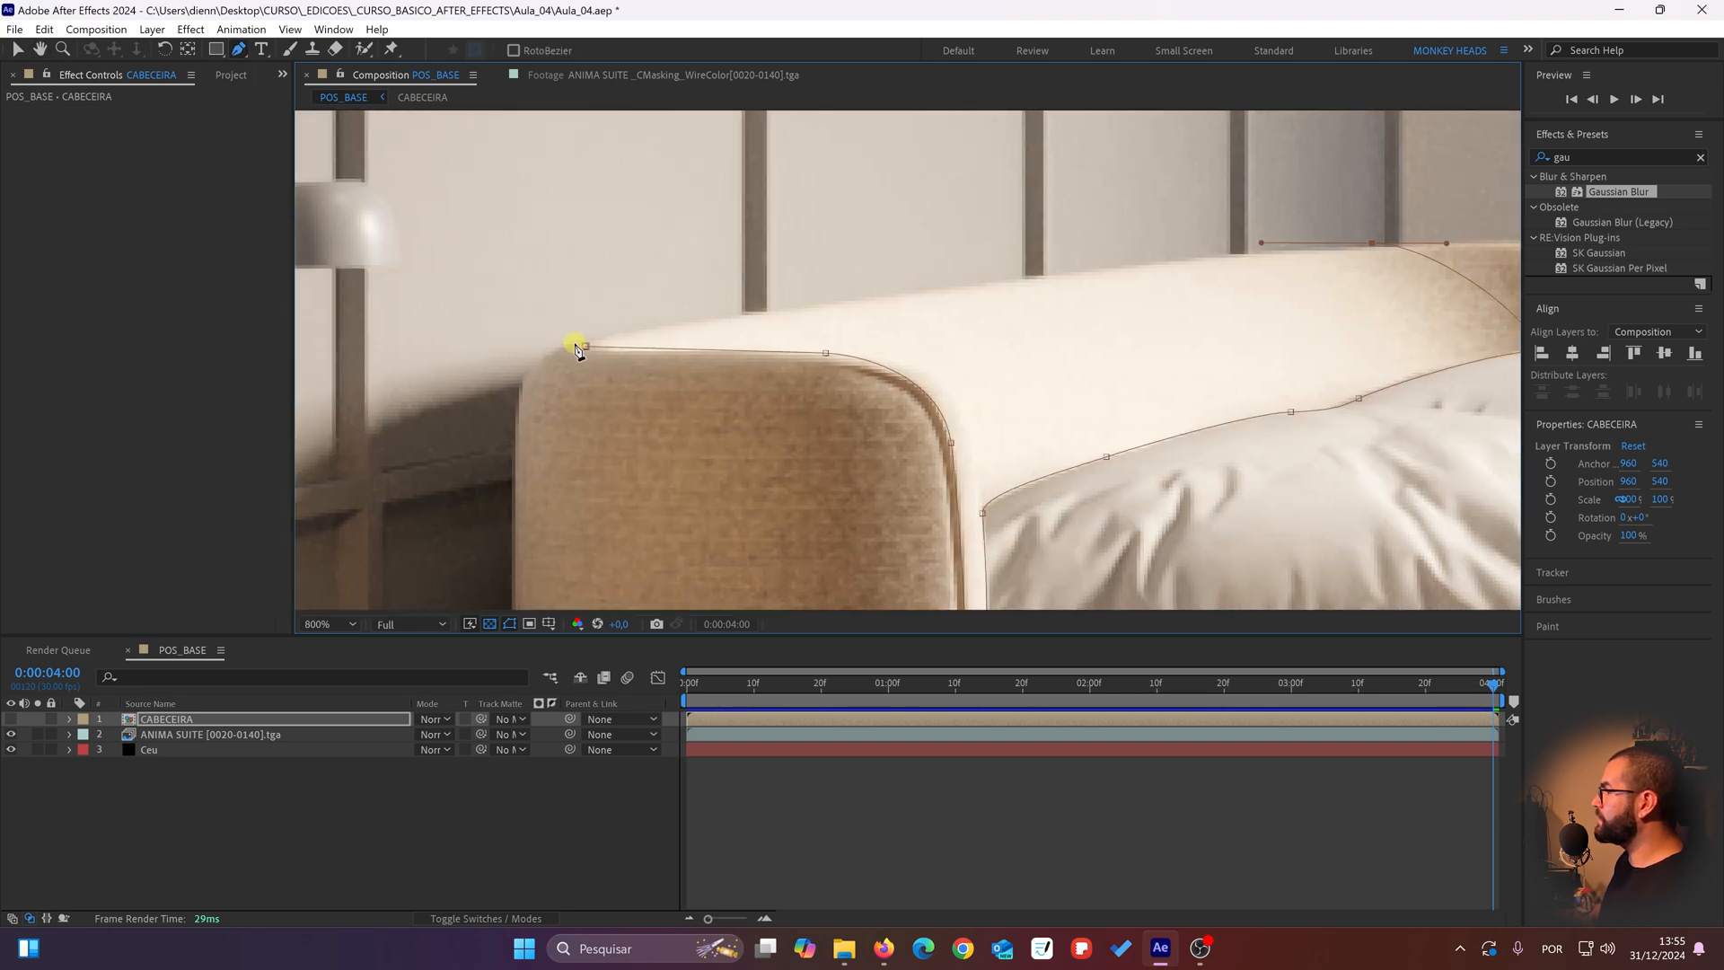
{"action": "left_click_drag", "start_coordinate": [589, 352], "coordinate": [571, 334]}
{"action": "left_click_drag", "start_coordinate": [1129, 310], "coordinate": [1008, 307]}
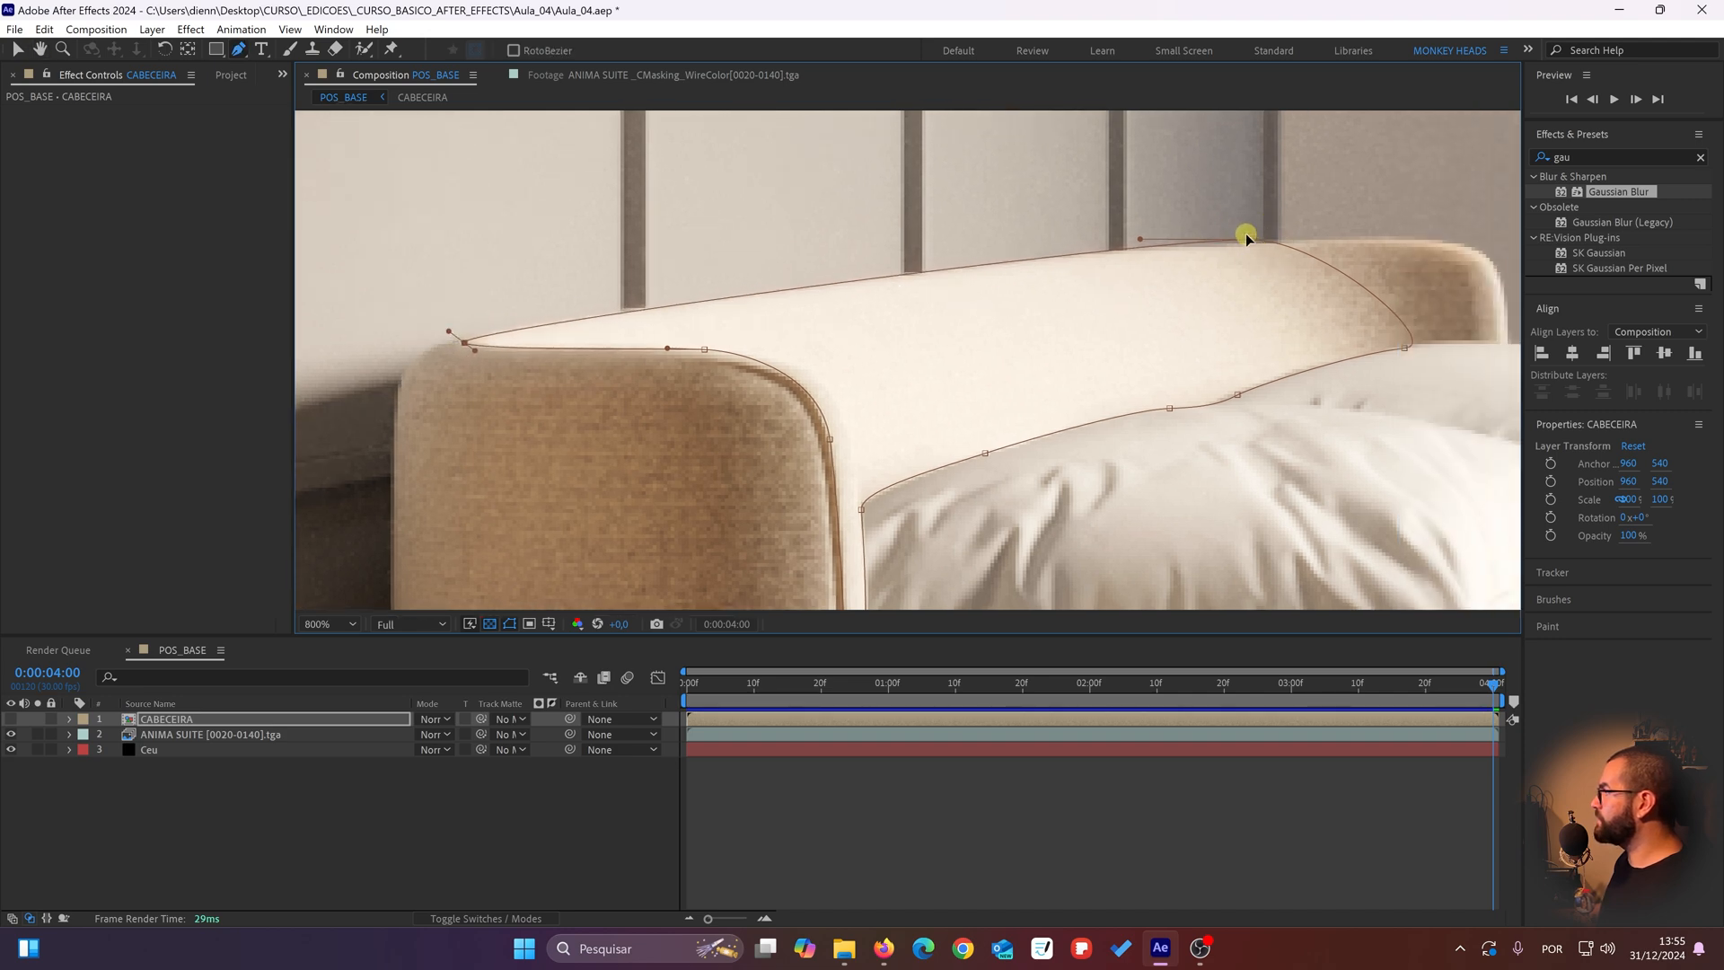
{"action": "left_click", "coordinate": [1248, 239]}
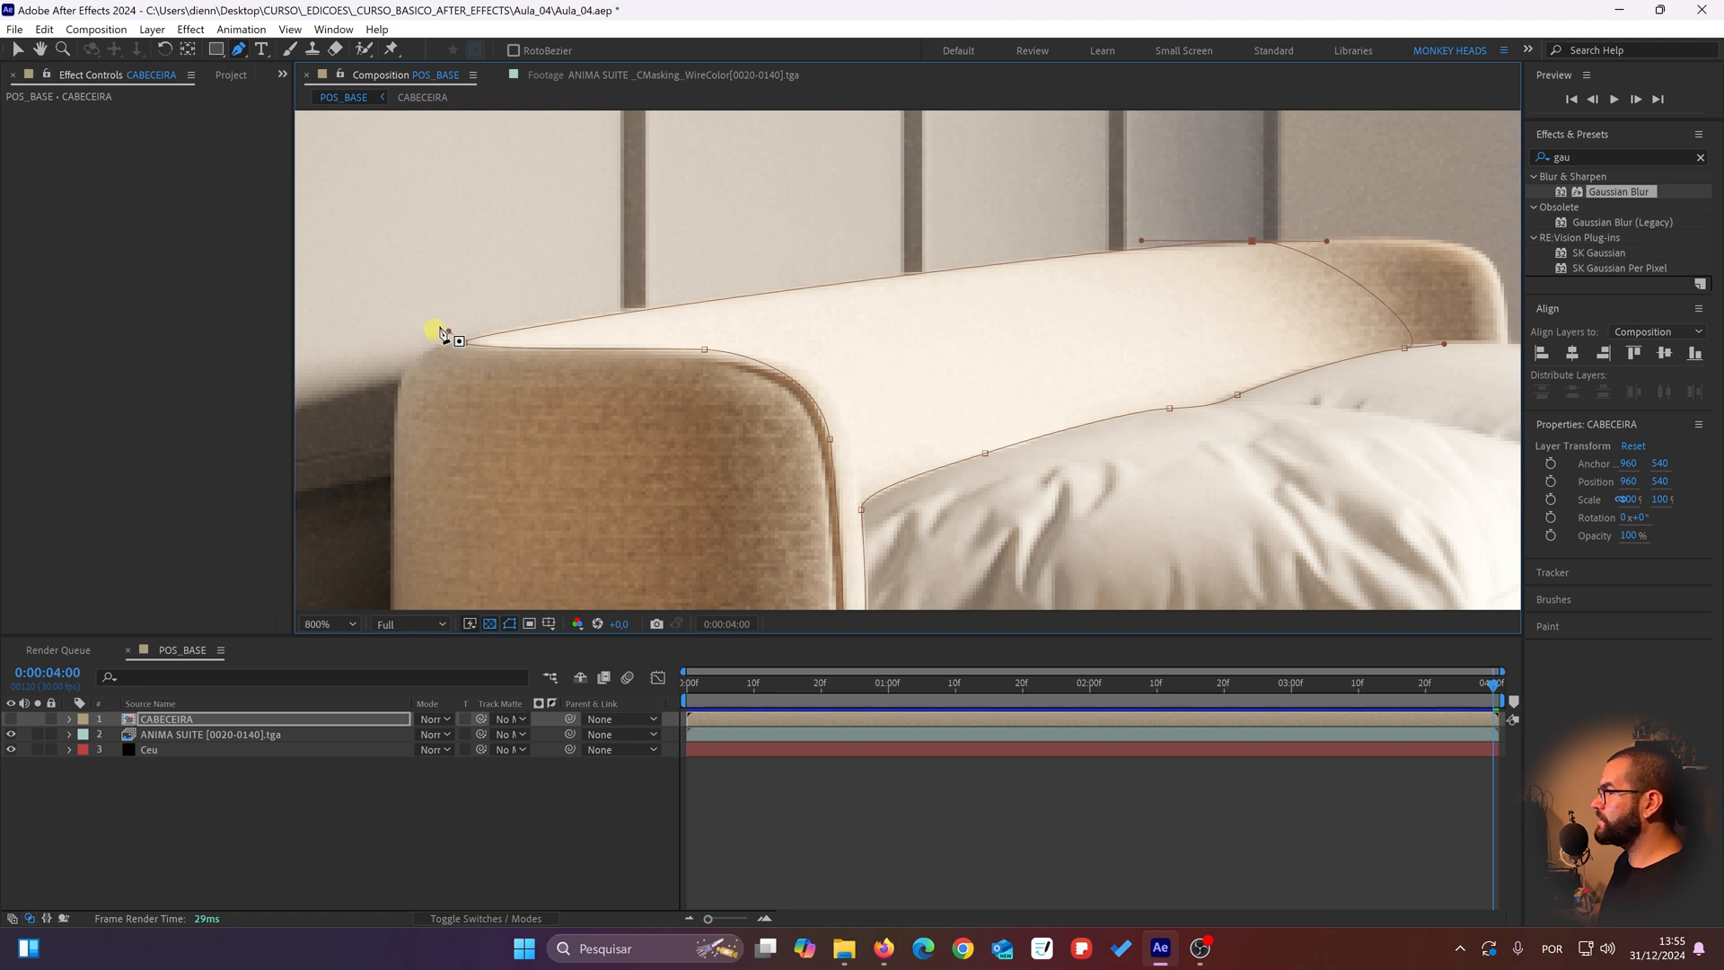
{"action": "left_click_drag", "start_coordinate": [444, 329], "coordinate": [438, 334]}
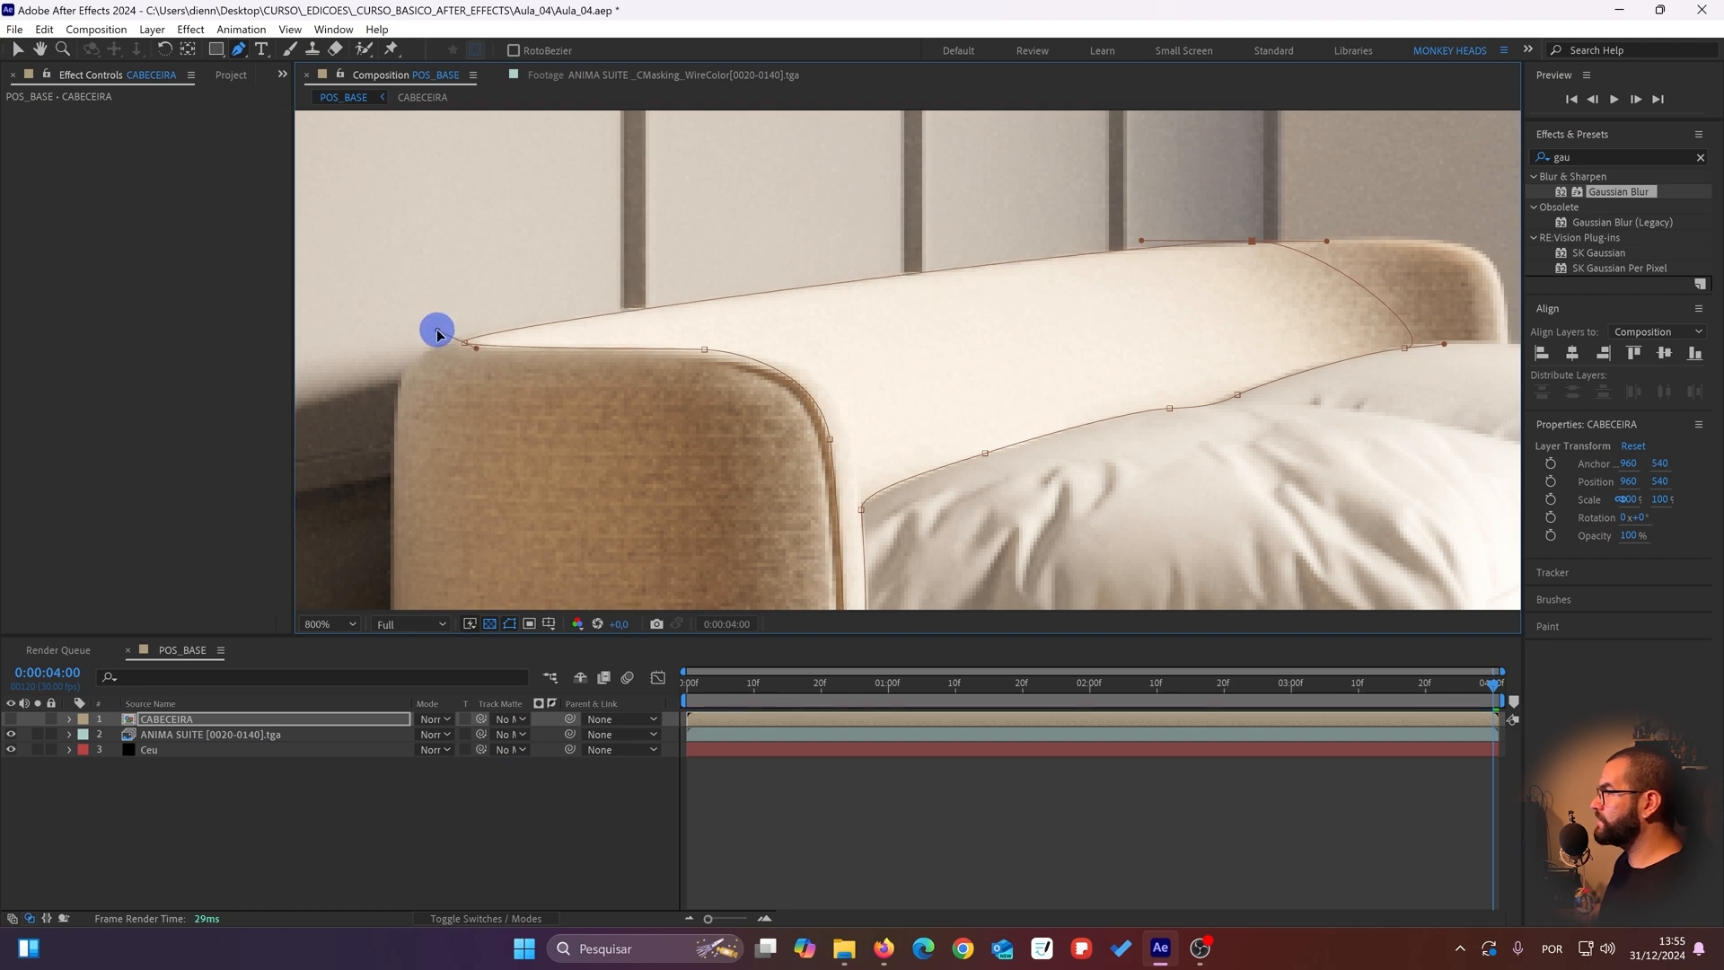
Step: Adjust the mask's lowest point near the bedside table and check the outline around the headboard
{"action": "scroll", "coordinate": [617, 301], "scroll_direction": "down", "scroll_amount": 3}
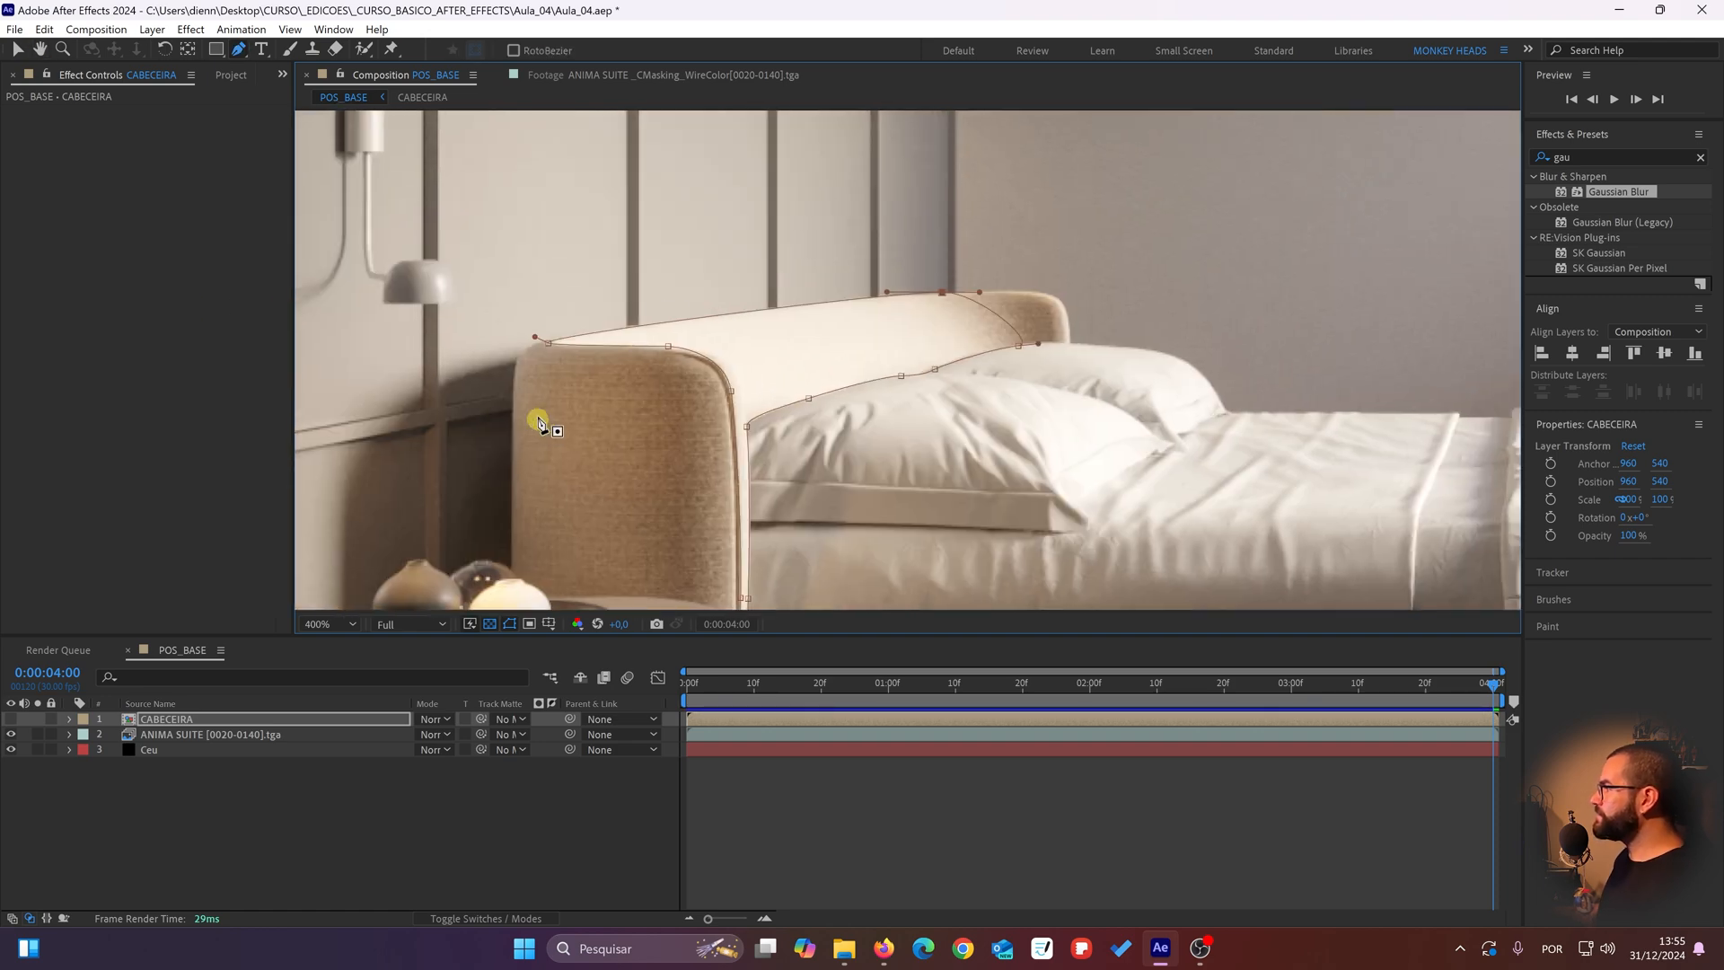
{"action": "left_click_drag", "start_coordinate": [750, 495], "coordinate": [788, 278]}
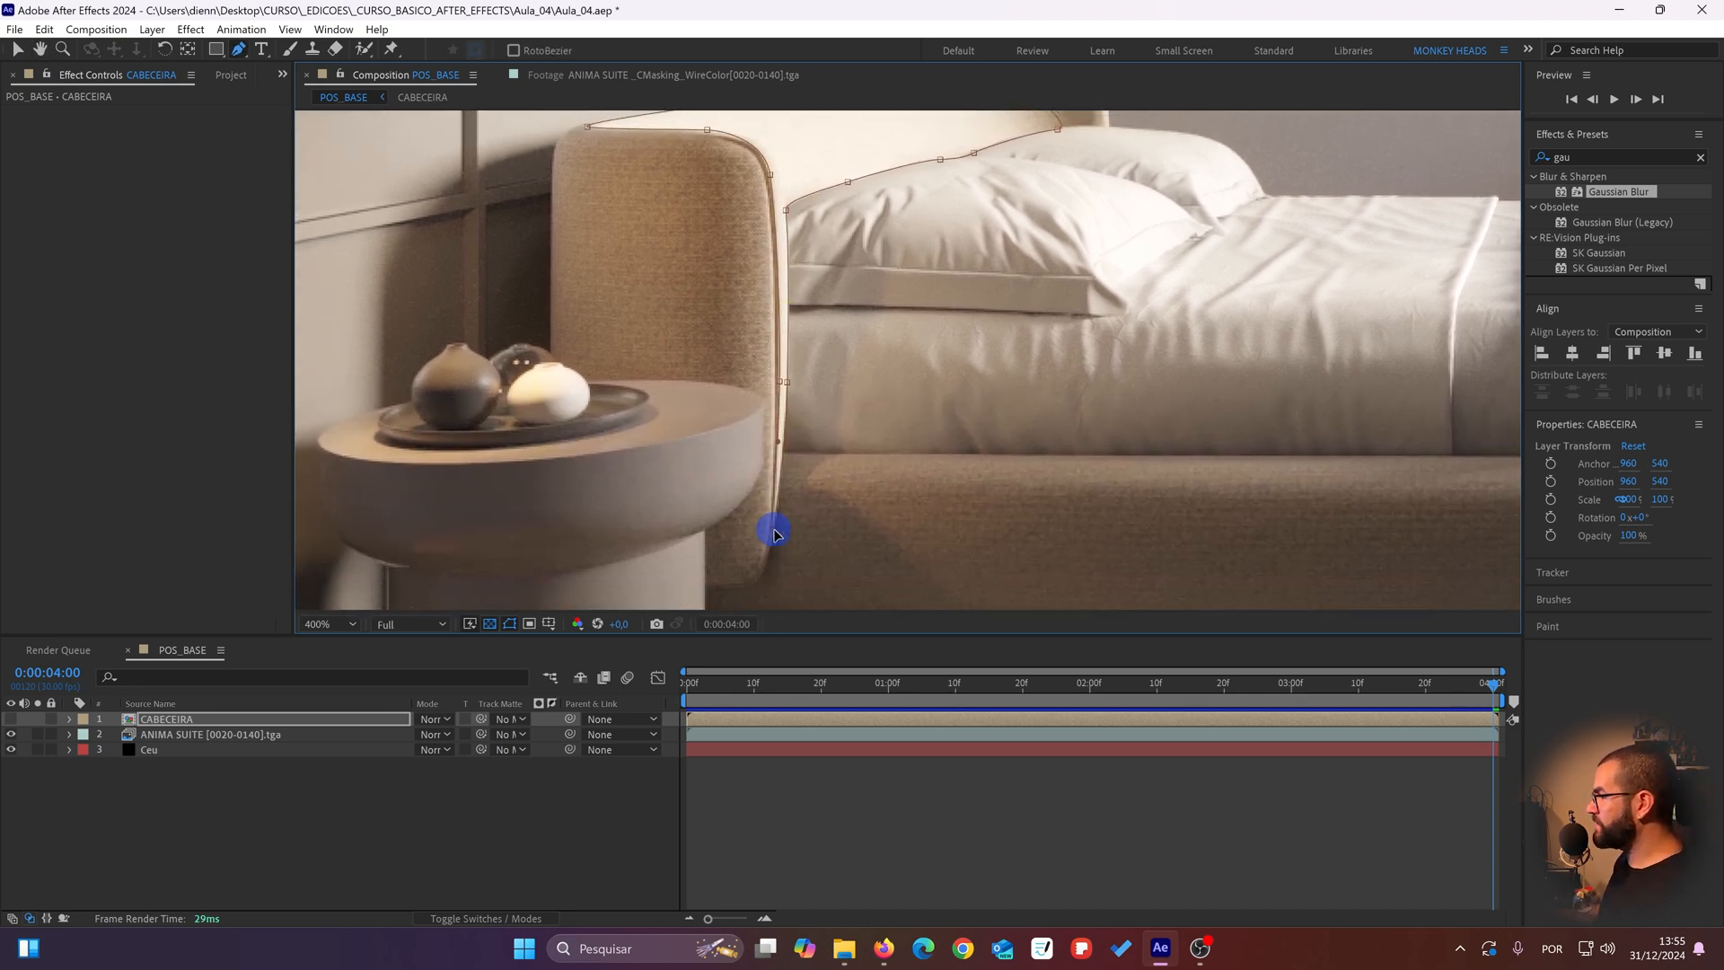
{"action": "left_click", "coordinate": [774, 530]}
{"action": "left_click_drag", "start_coordinate": [795, 389], "coordinate": [757, 475]}
{"action": "left_click_drag", "start_coordinate": [861, 349], "coordinate": [816, 376]}
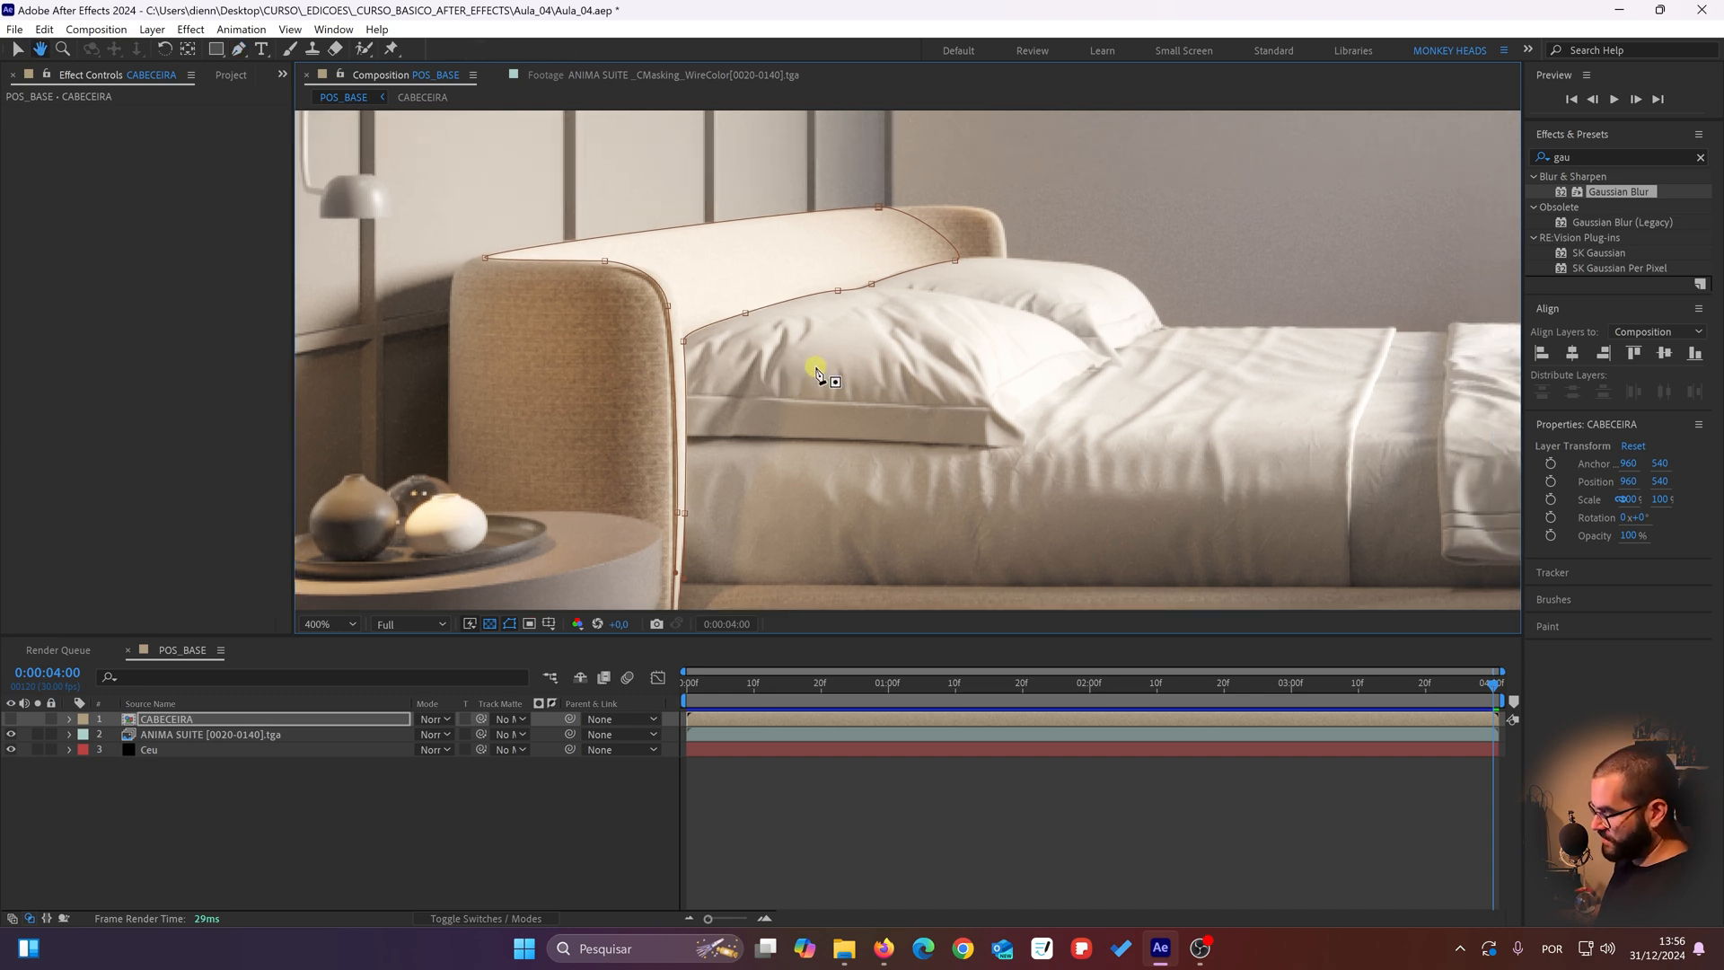
{"action": "left_click_drag", "start_coordinate": [884, 489], "coordinate": [952, 452]}
Step: Make the CABECEIRA layer visible again and deselect it to show the recolored headboard without the mask outline
{"action": "left_click", "coordinate": [566, 883]}
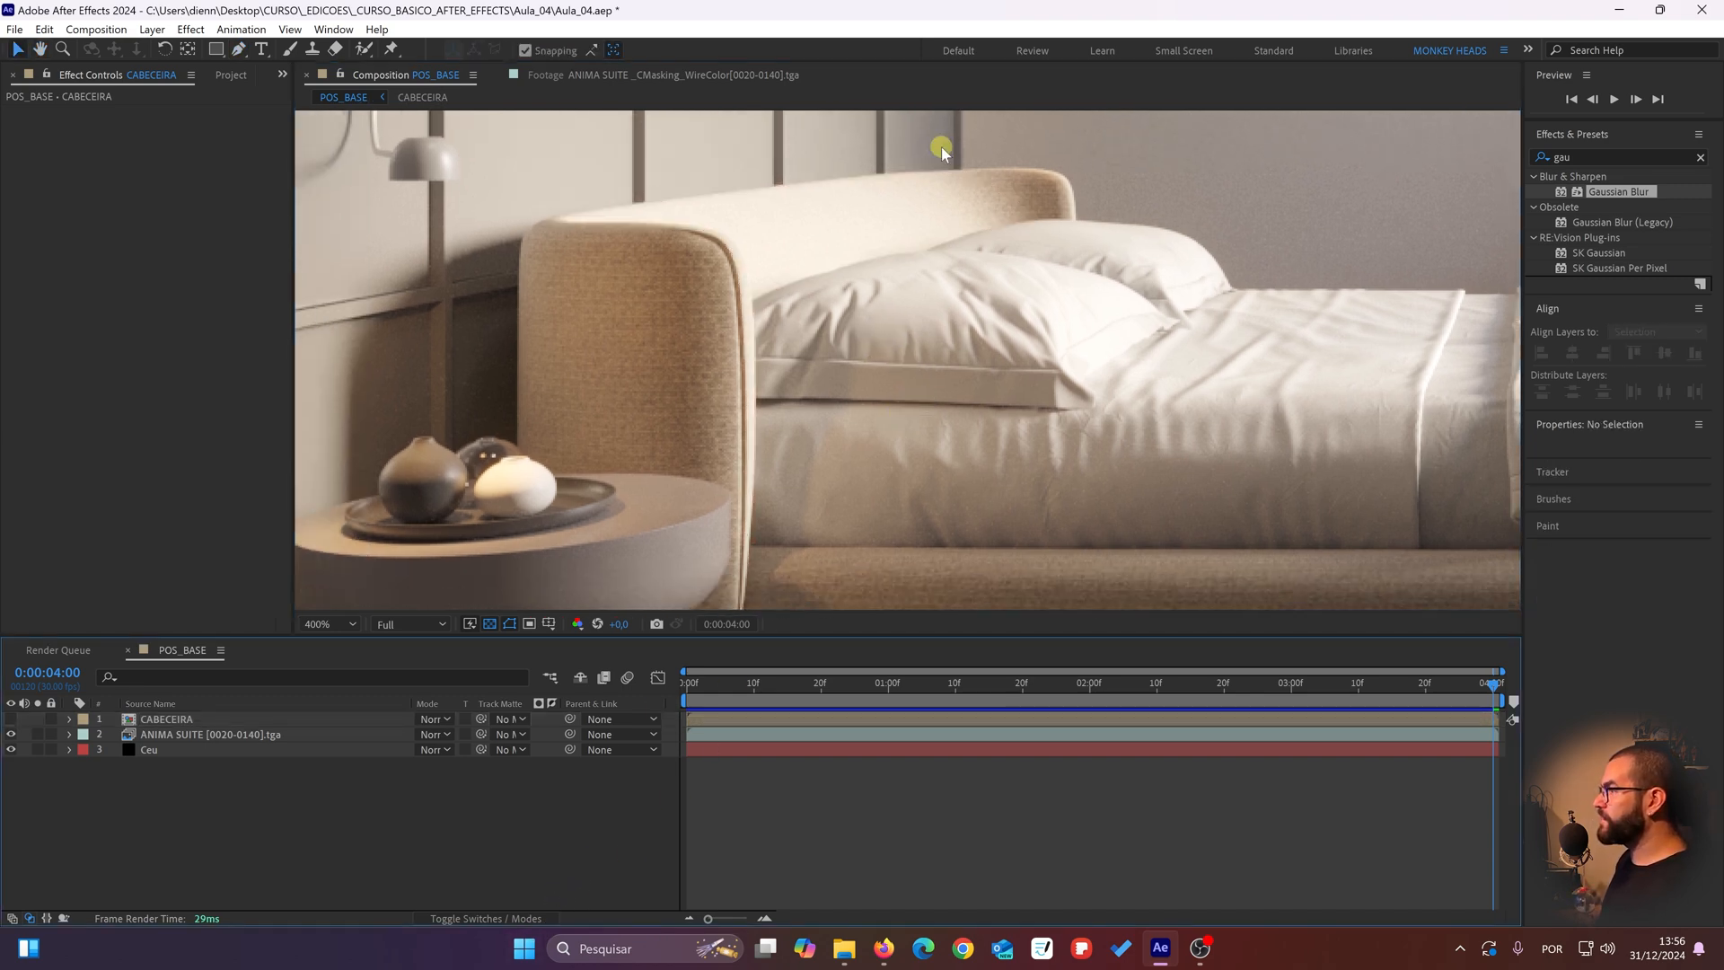
{"action": "left_click_drag", "start_coordinate": [680, 381], "coordinate": [642, 447]}
{"action": "left_click", "coordinate": [143, 719]}
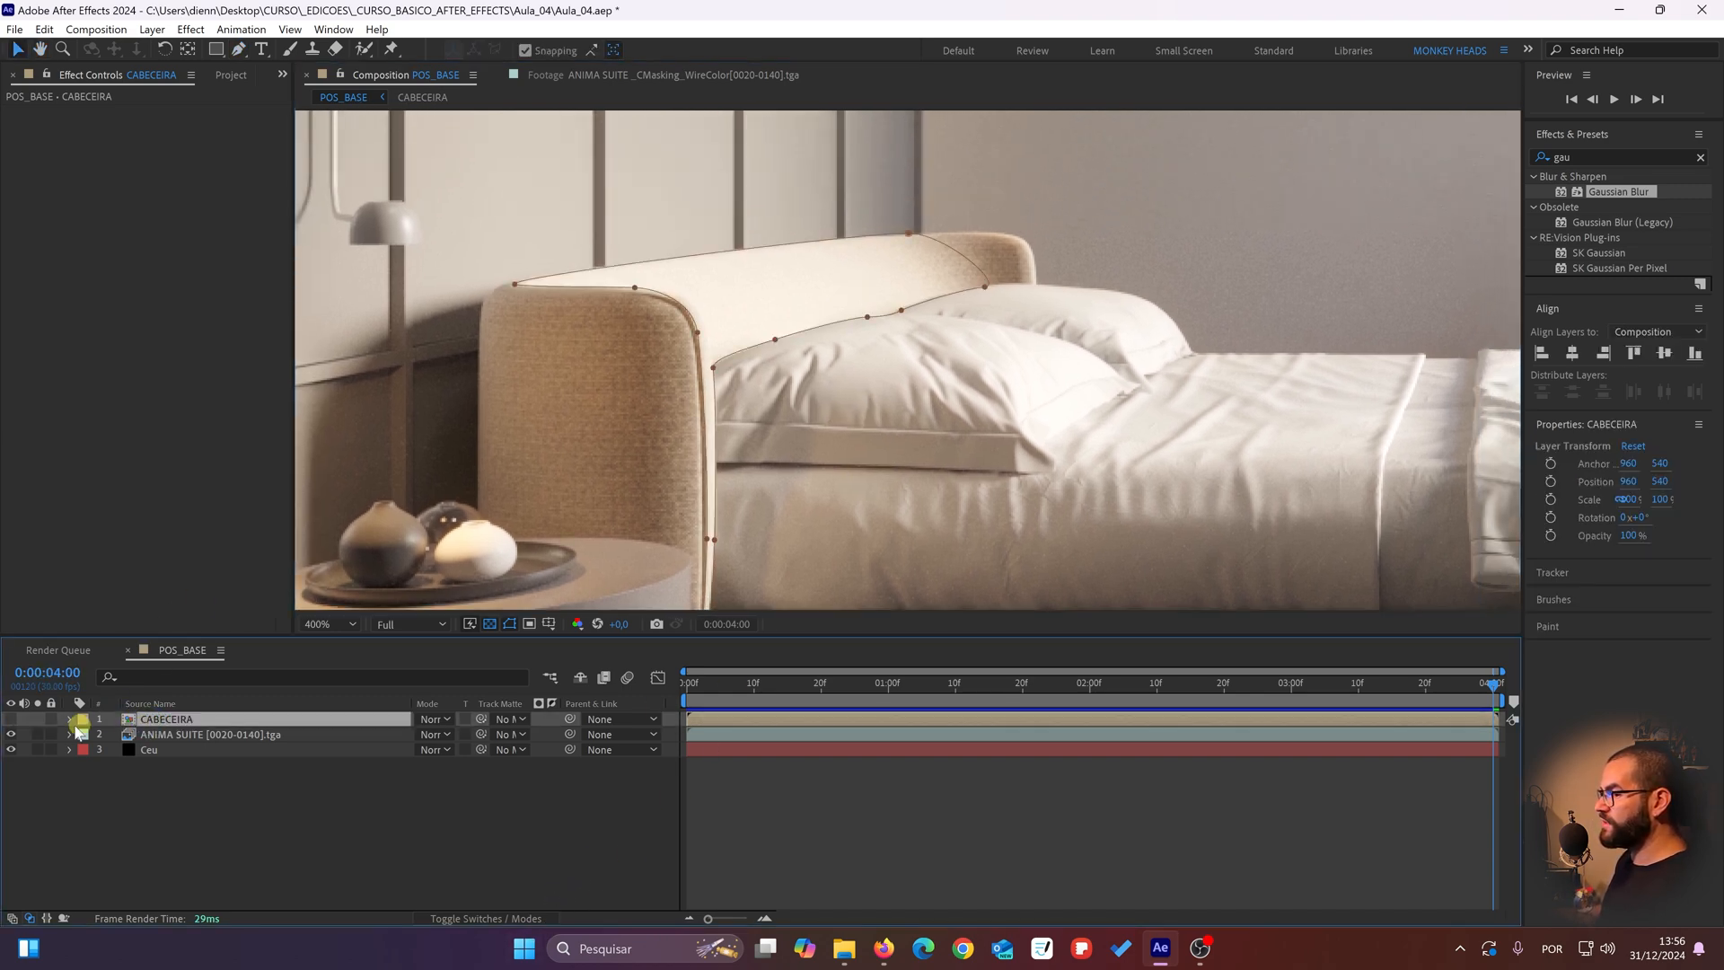
{"action": "left_click", "coordinate": [202, 774]}
{"action": "scroll", "coordinate": [970, 399], "scroll_direction": "down", "scroll_amount": 2}
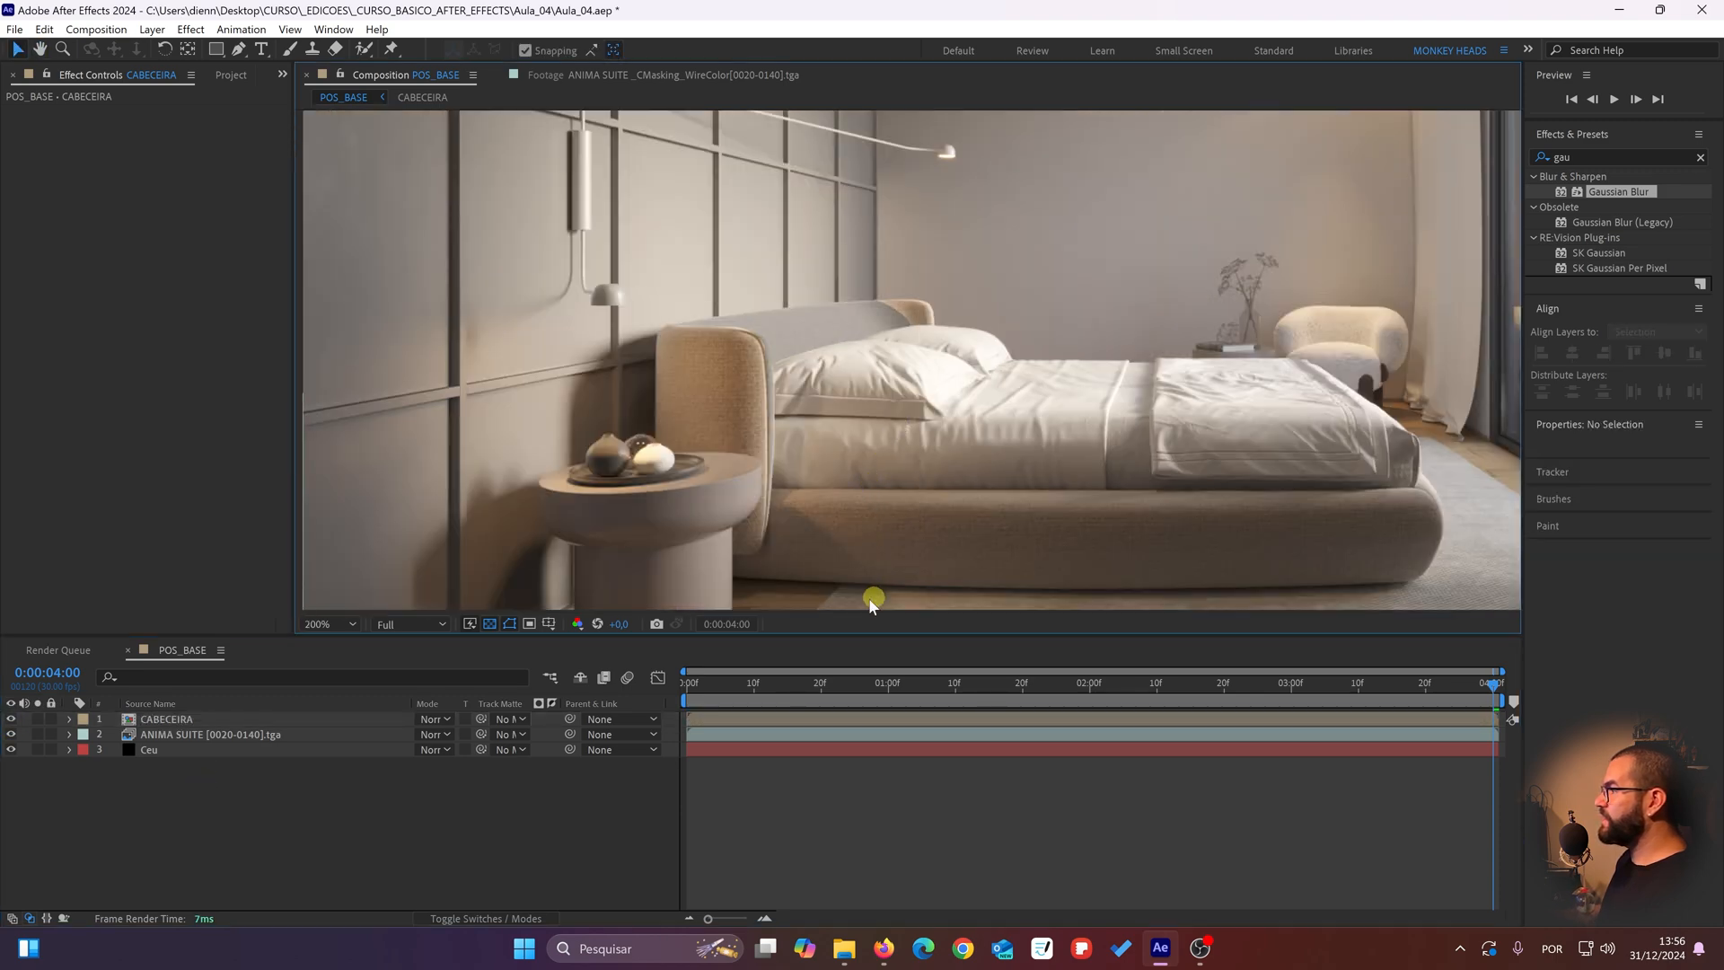
Step: Inspect the masked headboard up close and move the current time to 0:00:00:00 to check the mask against the first frame
{"action": "scroll", "coordinate": [912, 301], "scroll_direction": "up", "scroll_amount": 1}
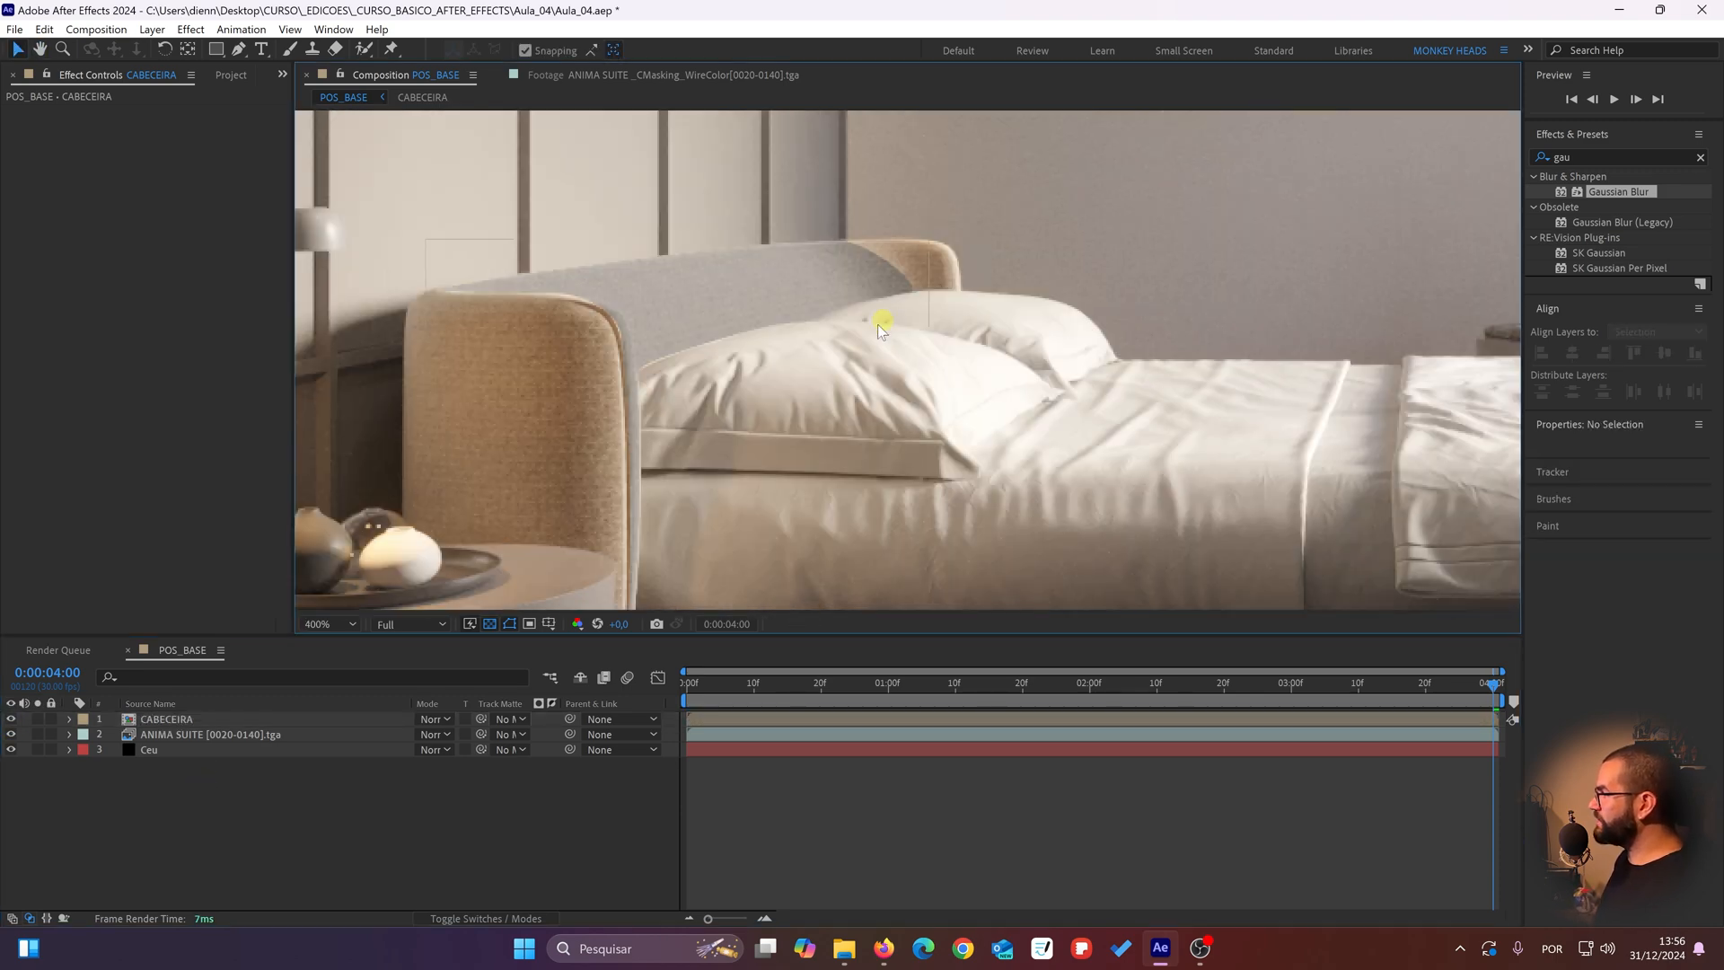
{"action": "left_click_drag", "start_coordinate": [880, 350], "coordinate": [934, 335]}
{"action": "left_click_drag", "start_coordinate": [846, 425], "coordinate": [790, 517]}
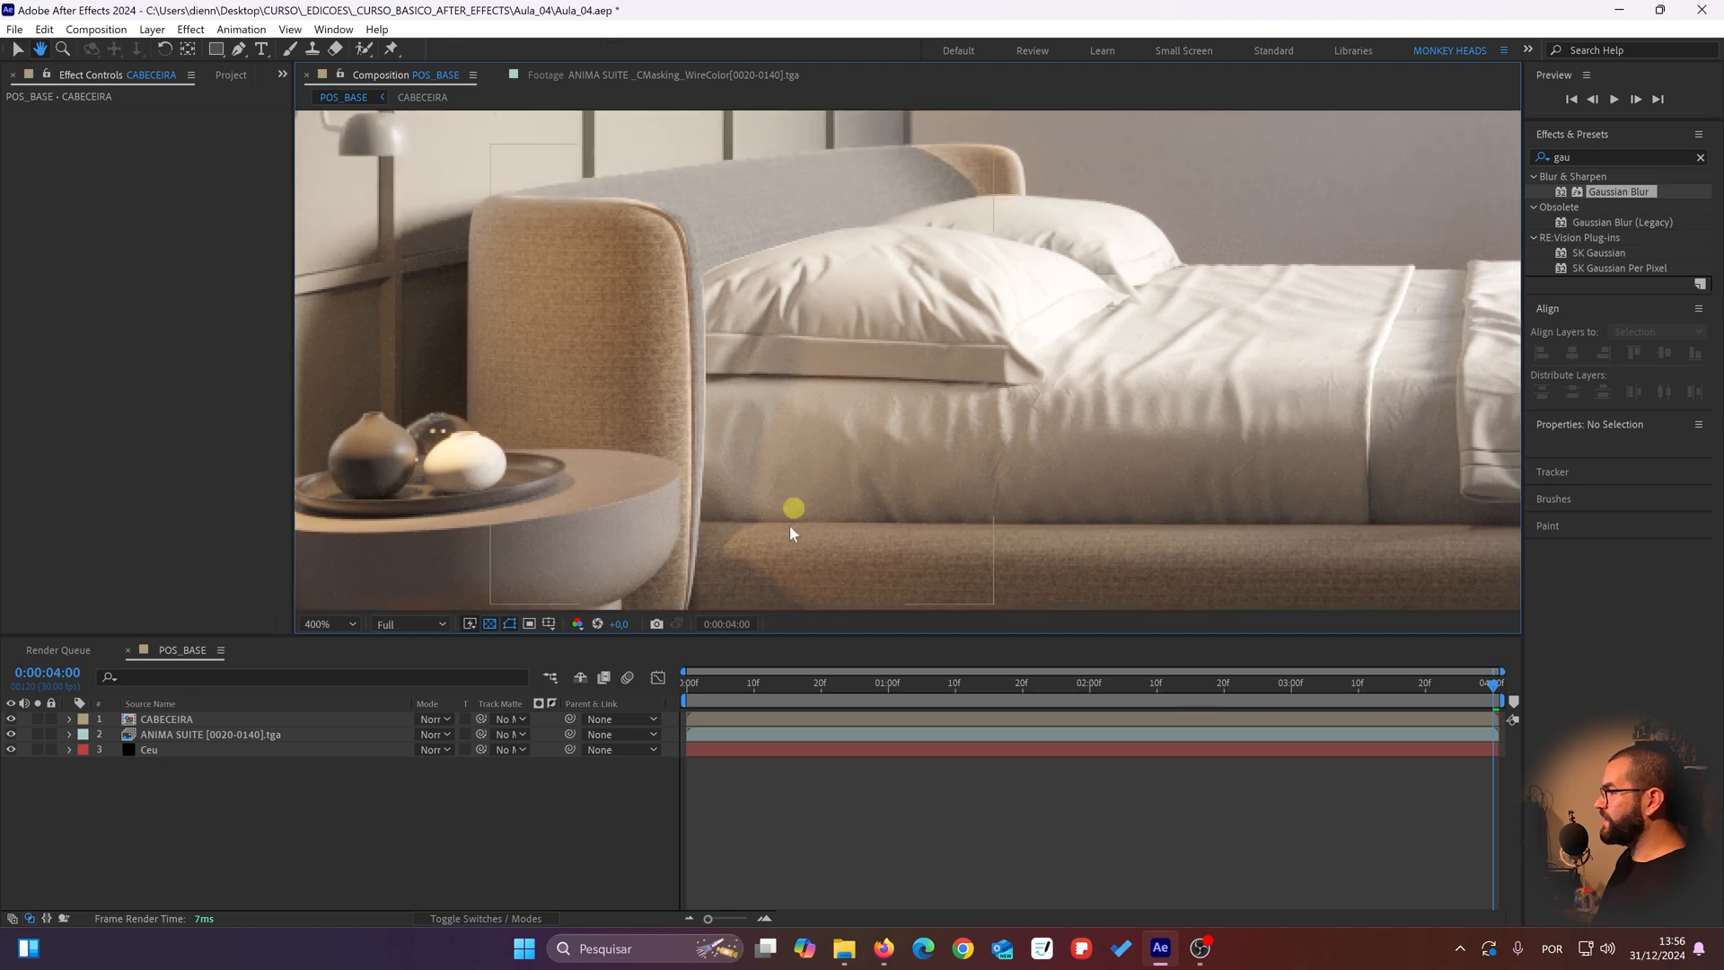
{"action": "left_click_drag", "start_coordinate": [714, 680], "coordinate": [134, 696]}
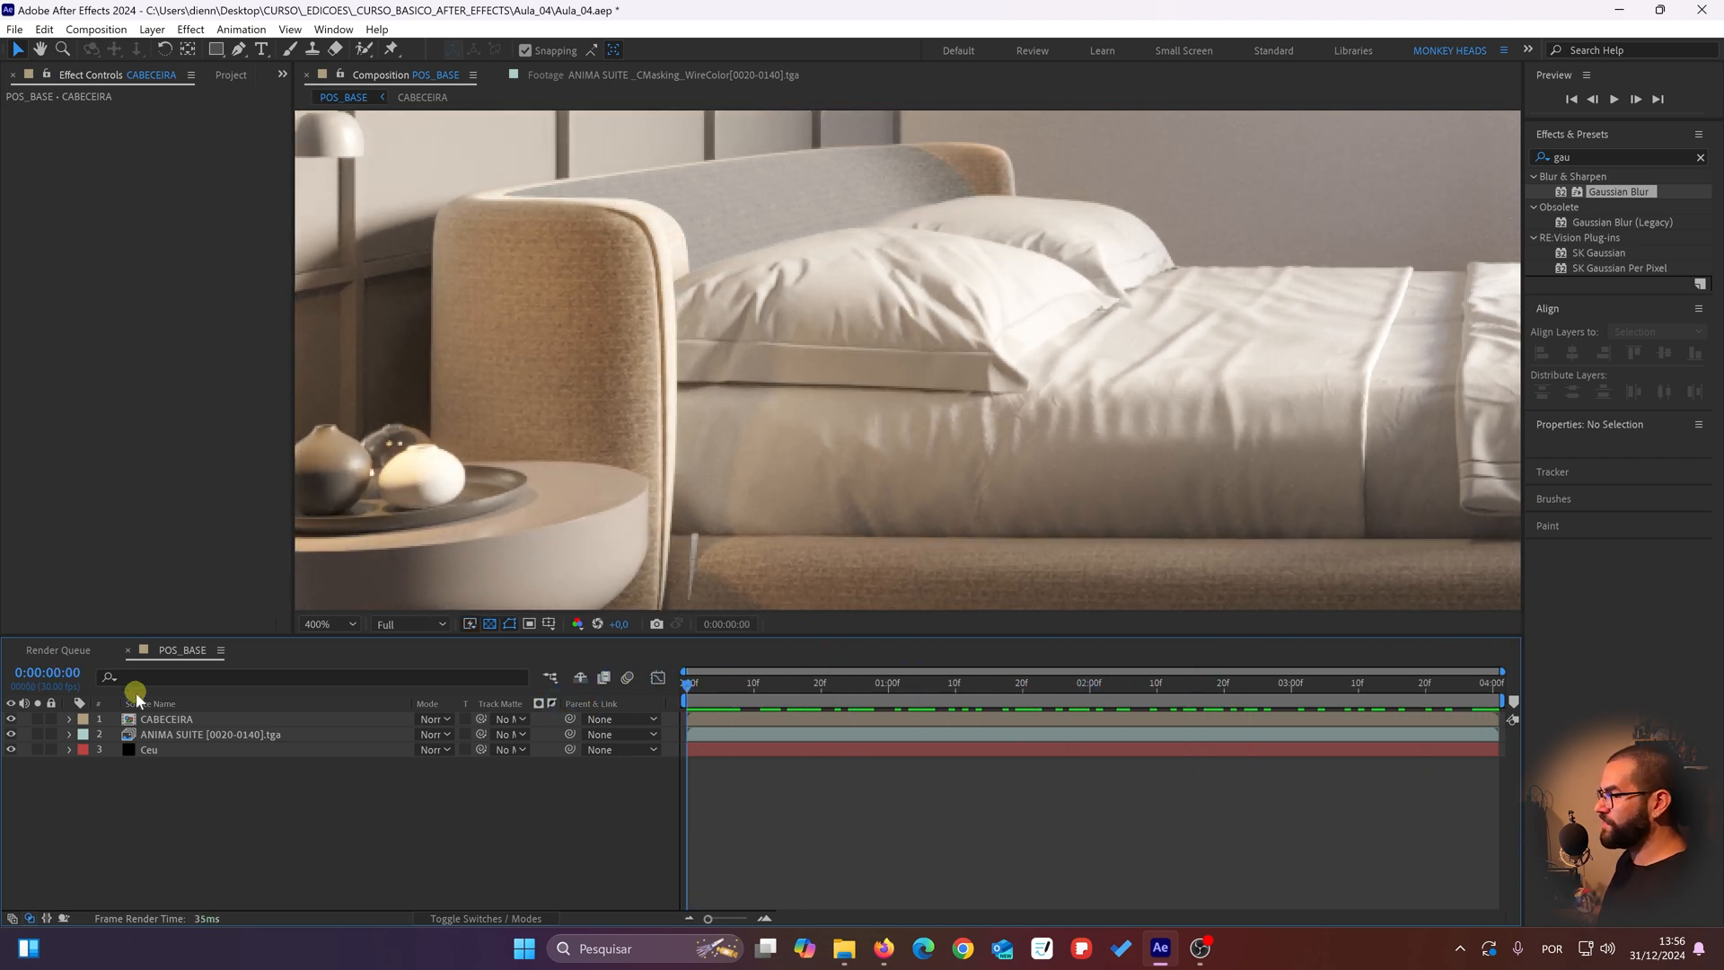
Step: Show the Mask Path of the CABECEIRA layer and move the current time to 0:00:04:00 to compare the mask with the headboard
{"action": "left_click", "coordinate": [175, 719]}
{"action": "key", "text": "m"}
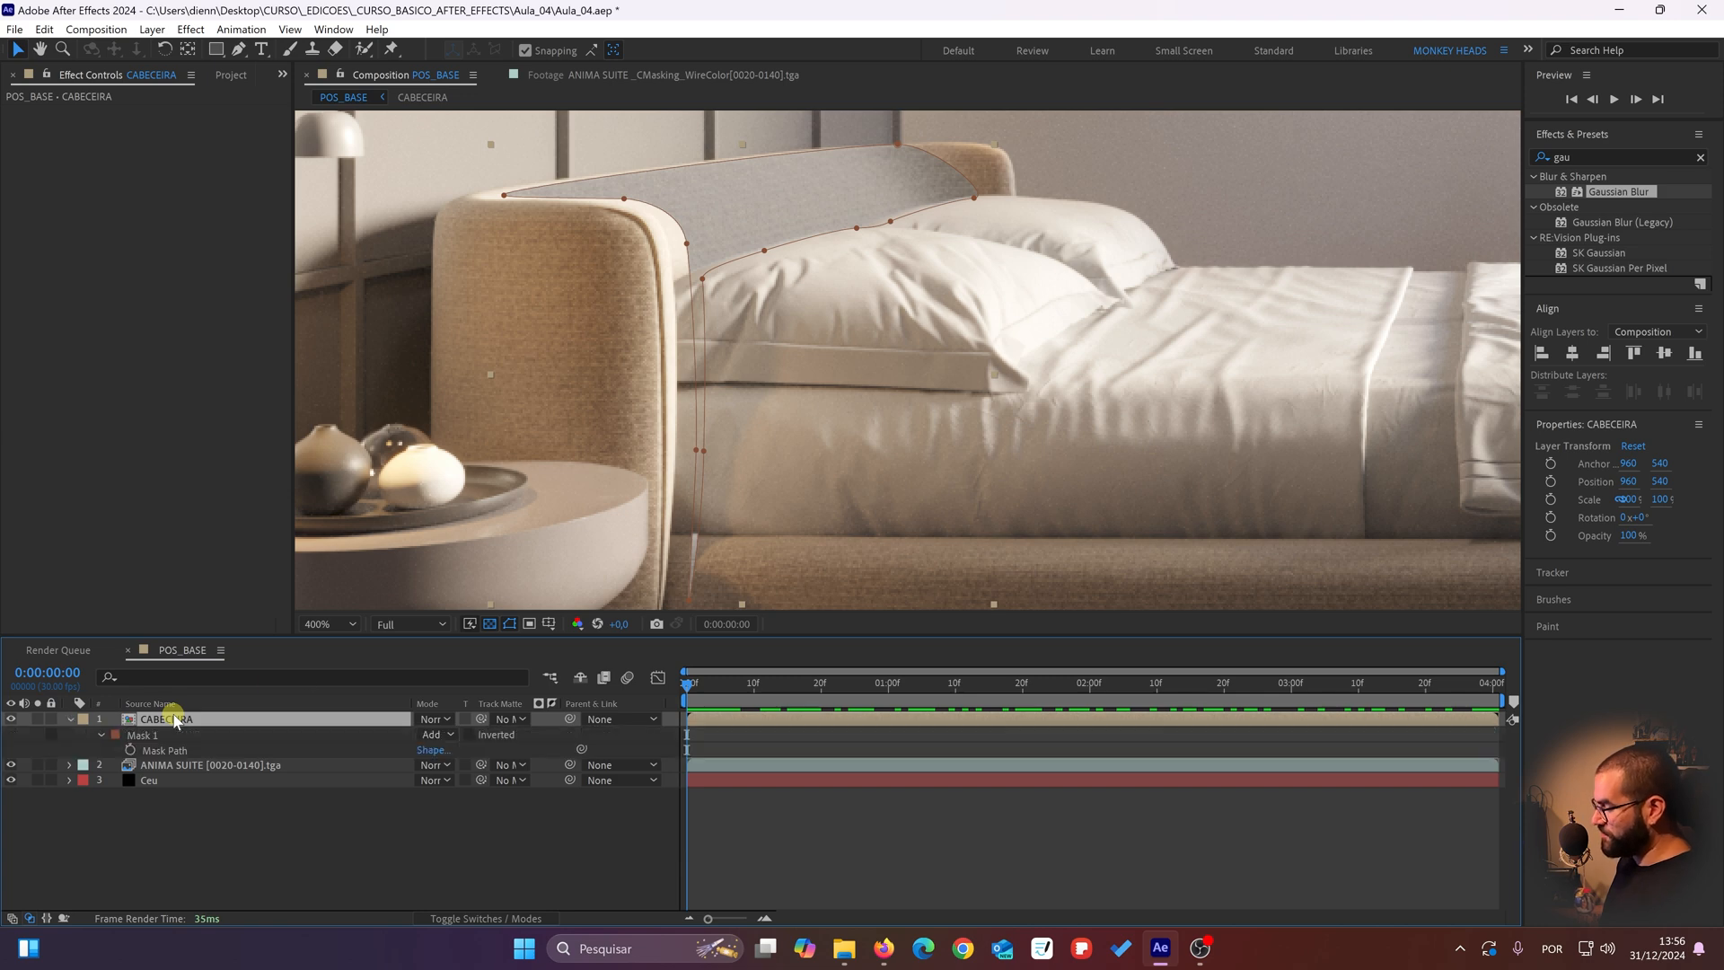
{"action": "left_click_drag", "start_coordinate": [808, 695], "coordinate": [1717, 690]}
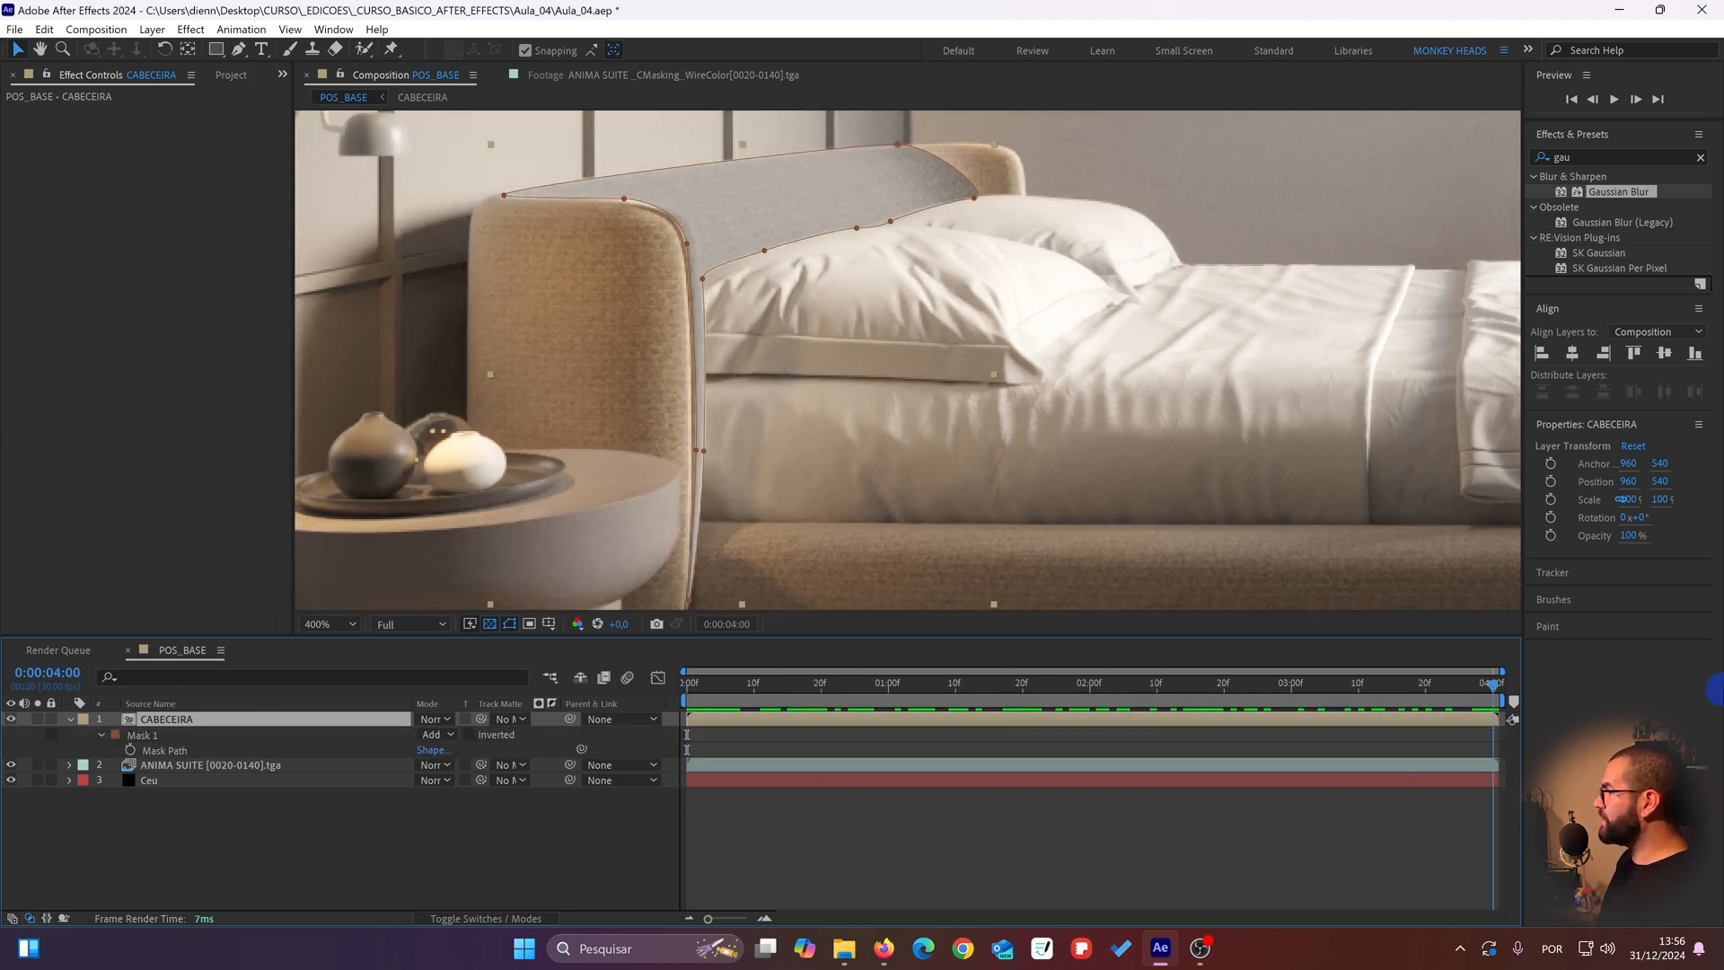
{"action": "scroll", "coordinate": [934, 226], "scroll_direction": "down", "scroll_amount": 2}
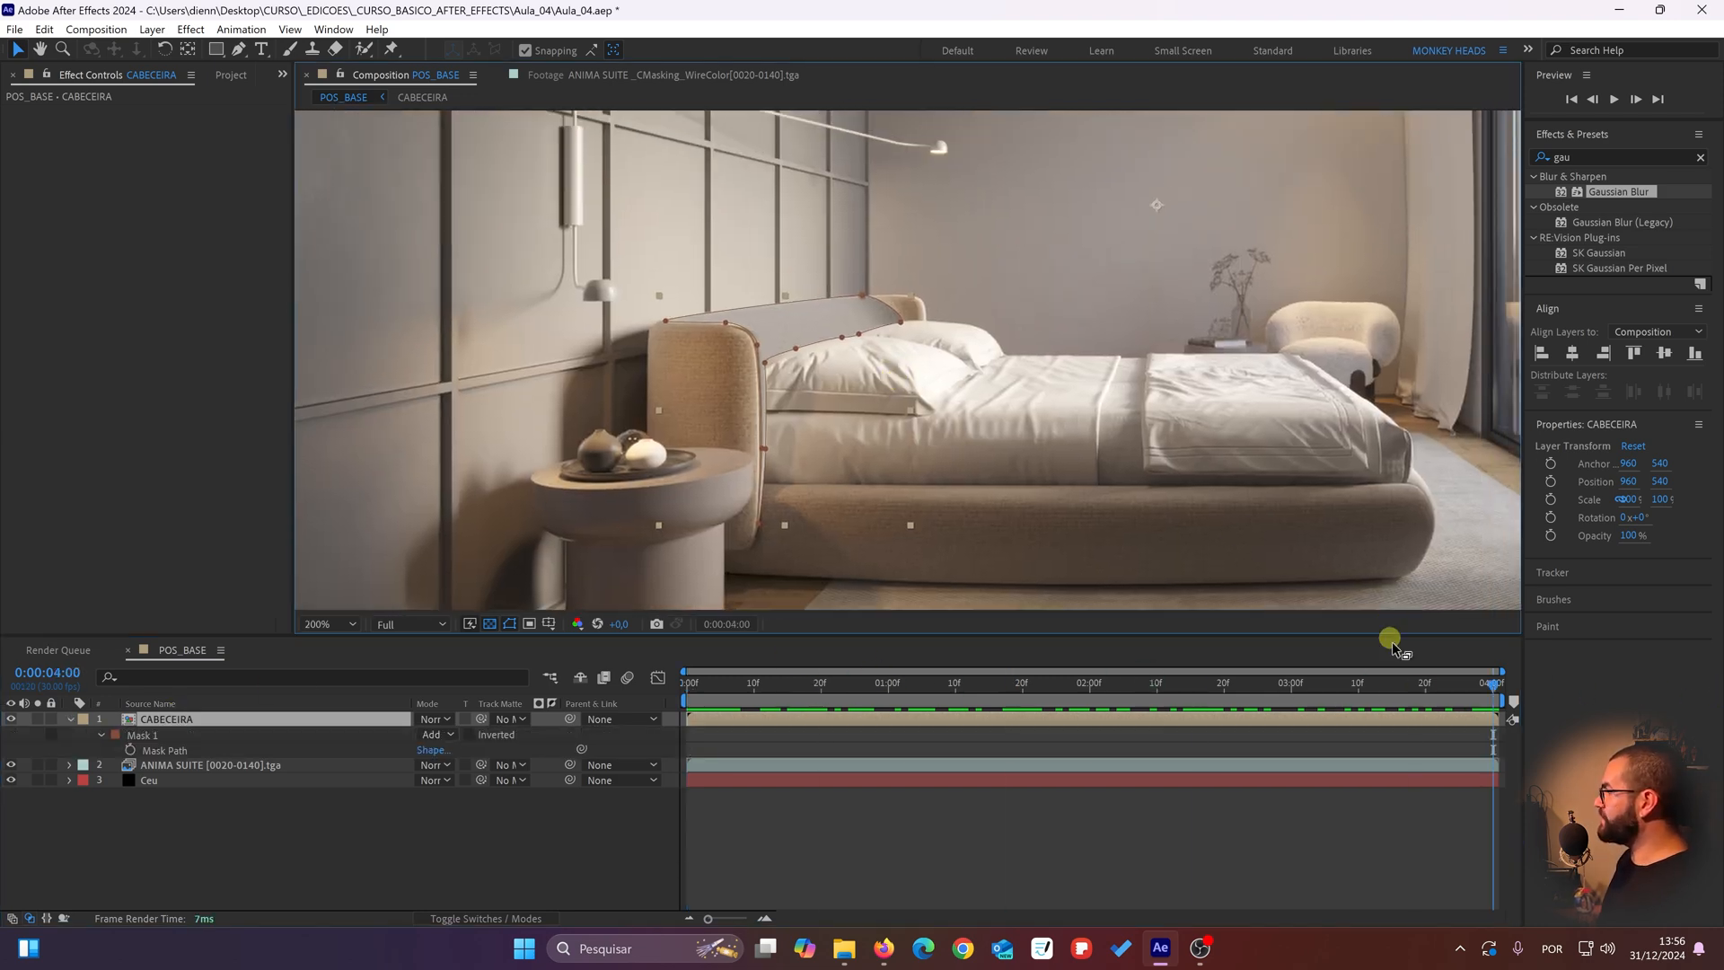
{"action": "left_click_drag", "start_coordinate": [1428, 687], "coordinate": [1661, 521]}
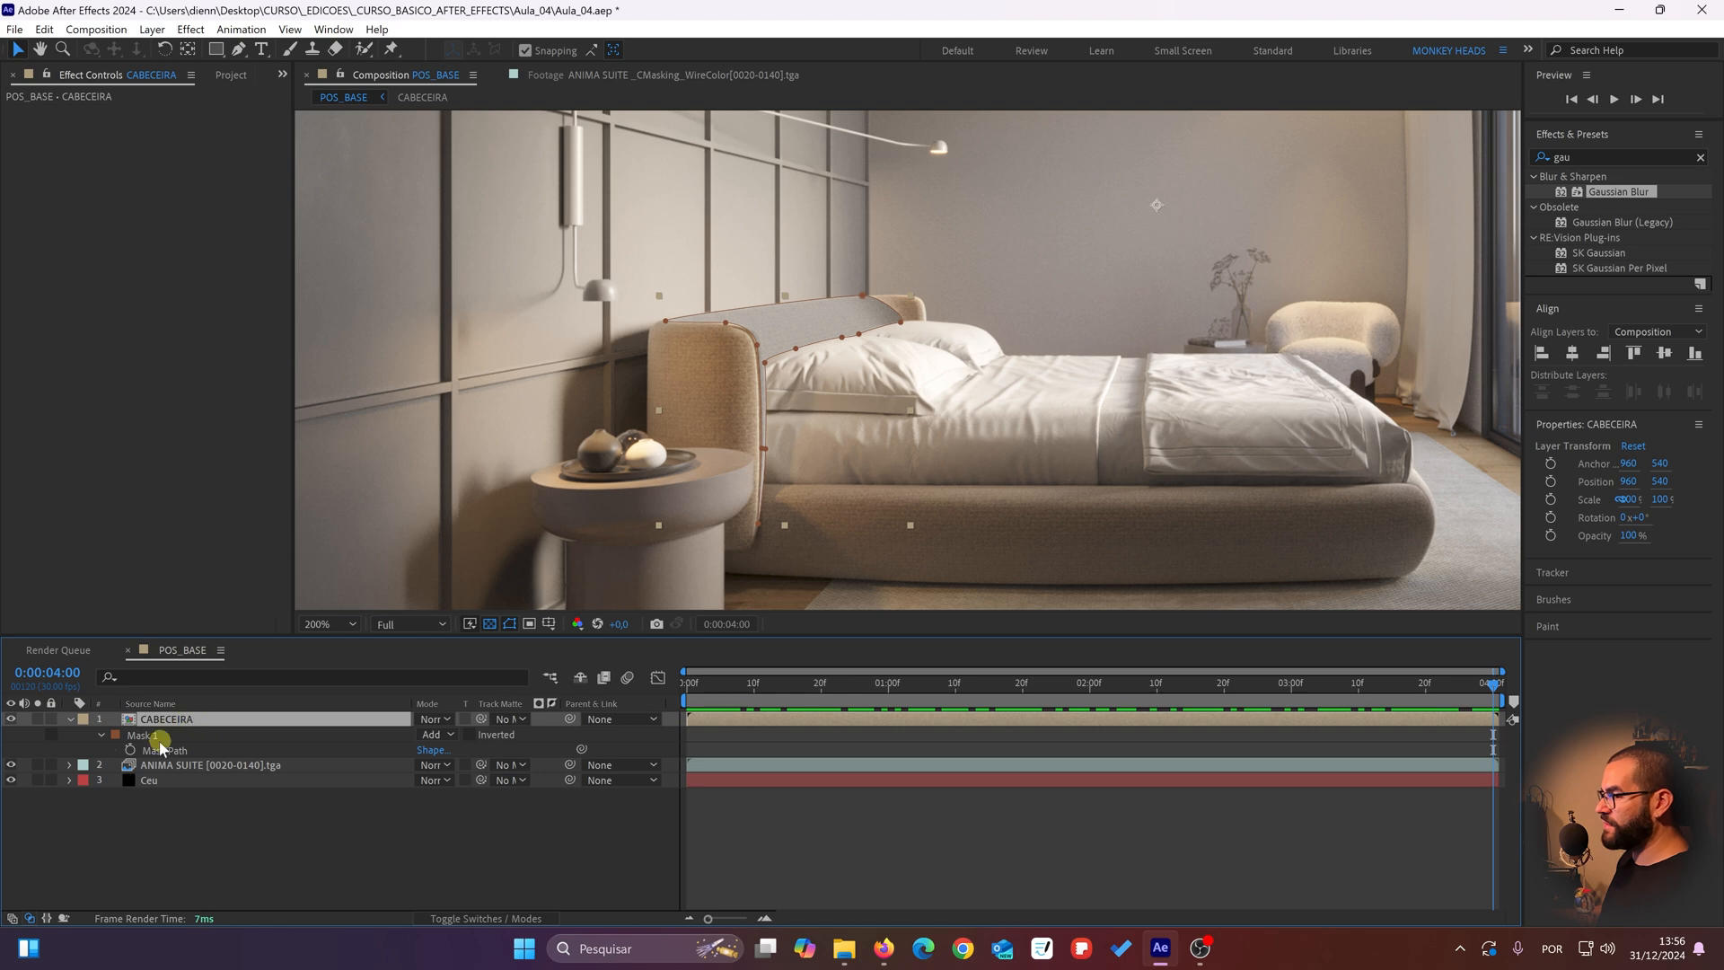
Step: Enable keyframing for the CABECEIRA layer's Mask Path at 0:00:04:00
{"action": "left_click", "coordinate": [186, 720]}
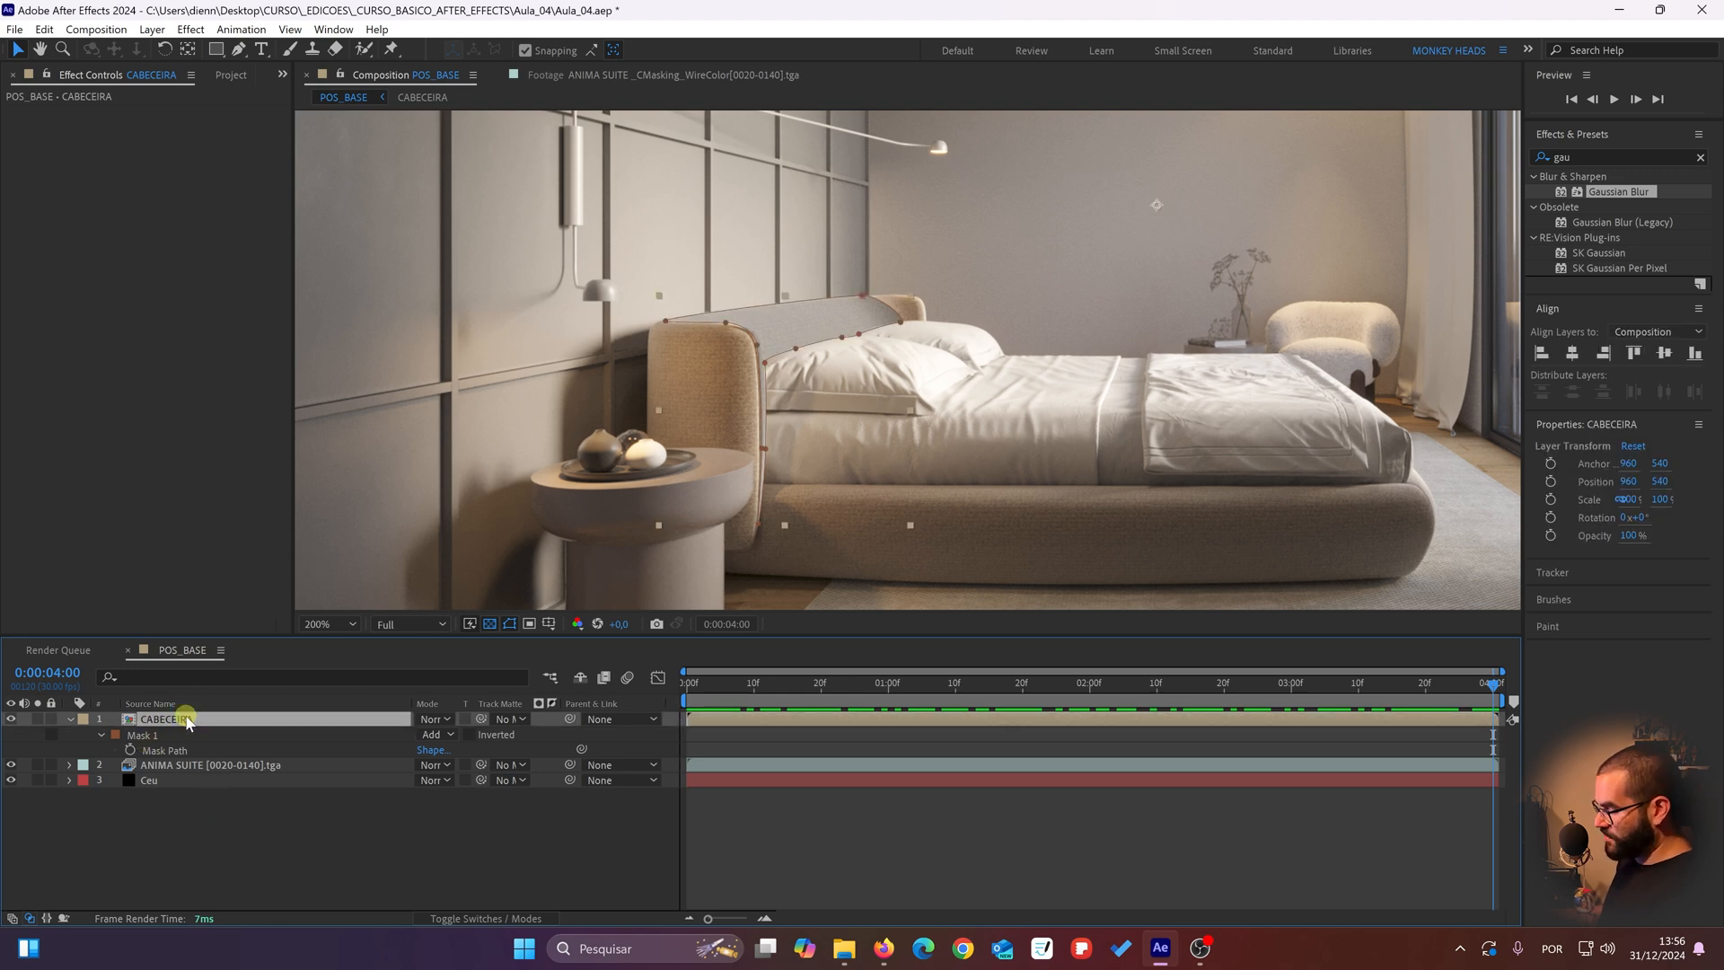
{"action": "key", "text": "m"}
{"action": "key", "text": "m"}
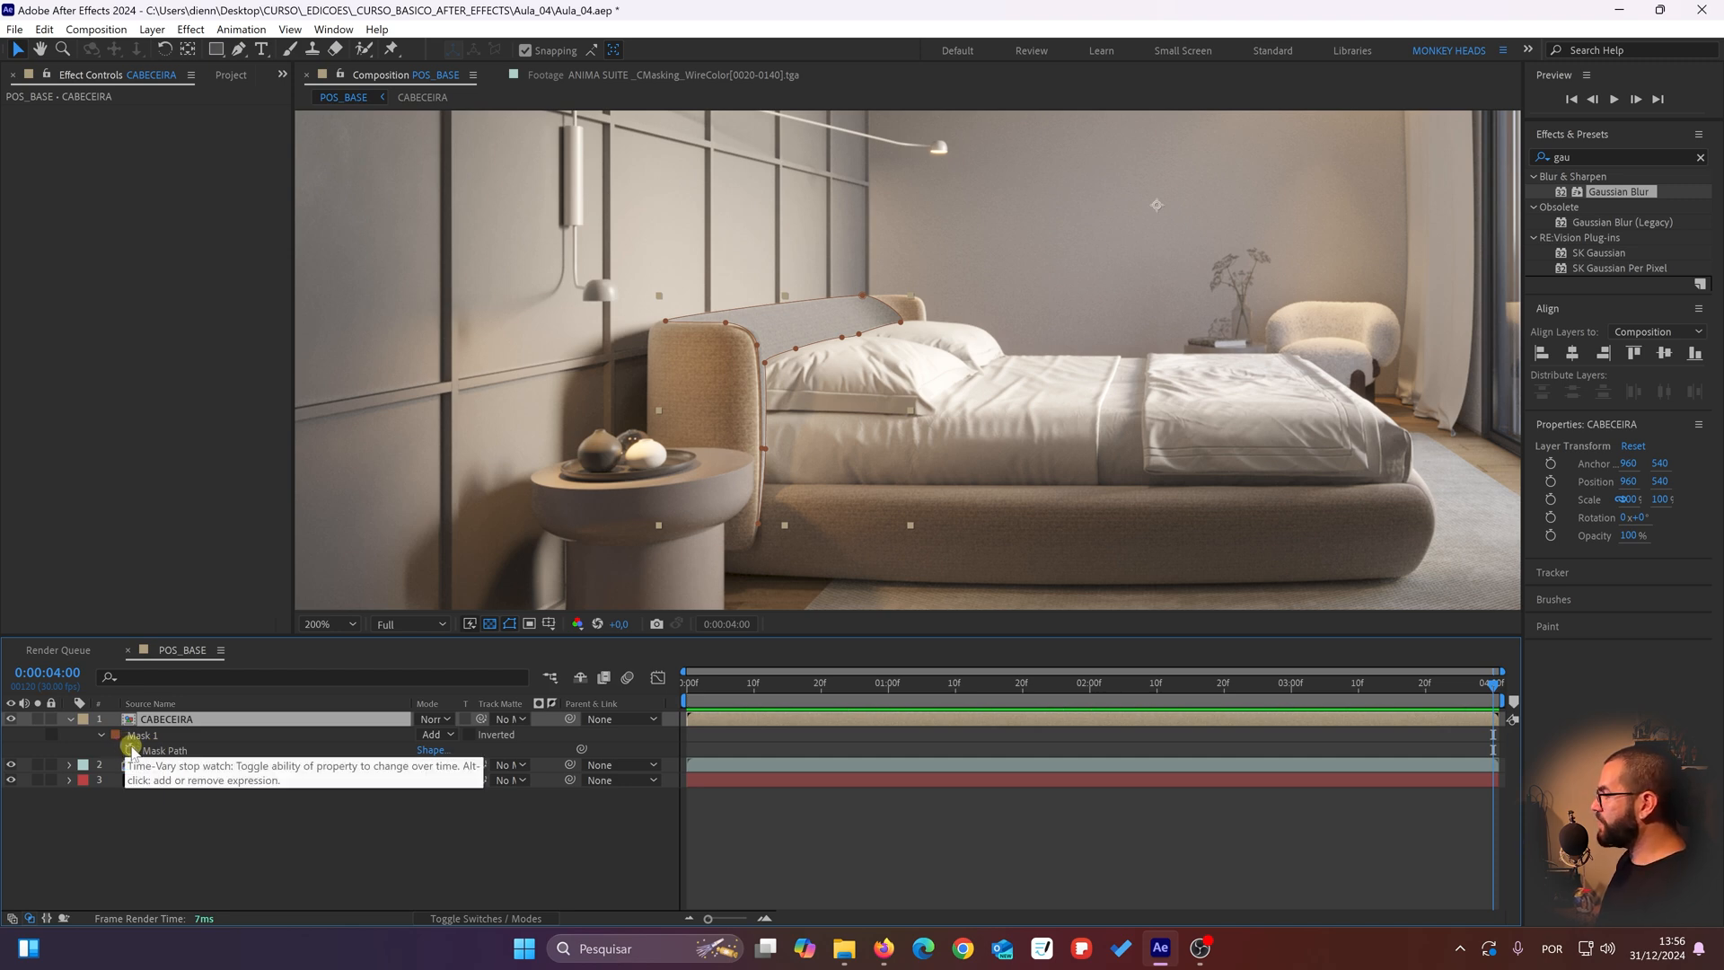
{"action": "left_click", "coordinate": [131, 749]}
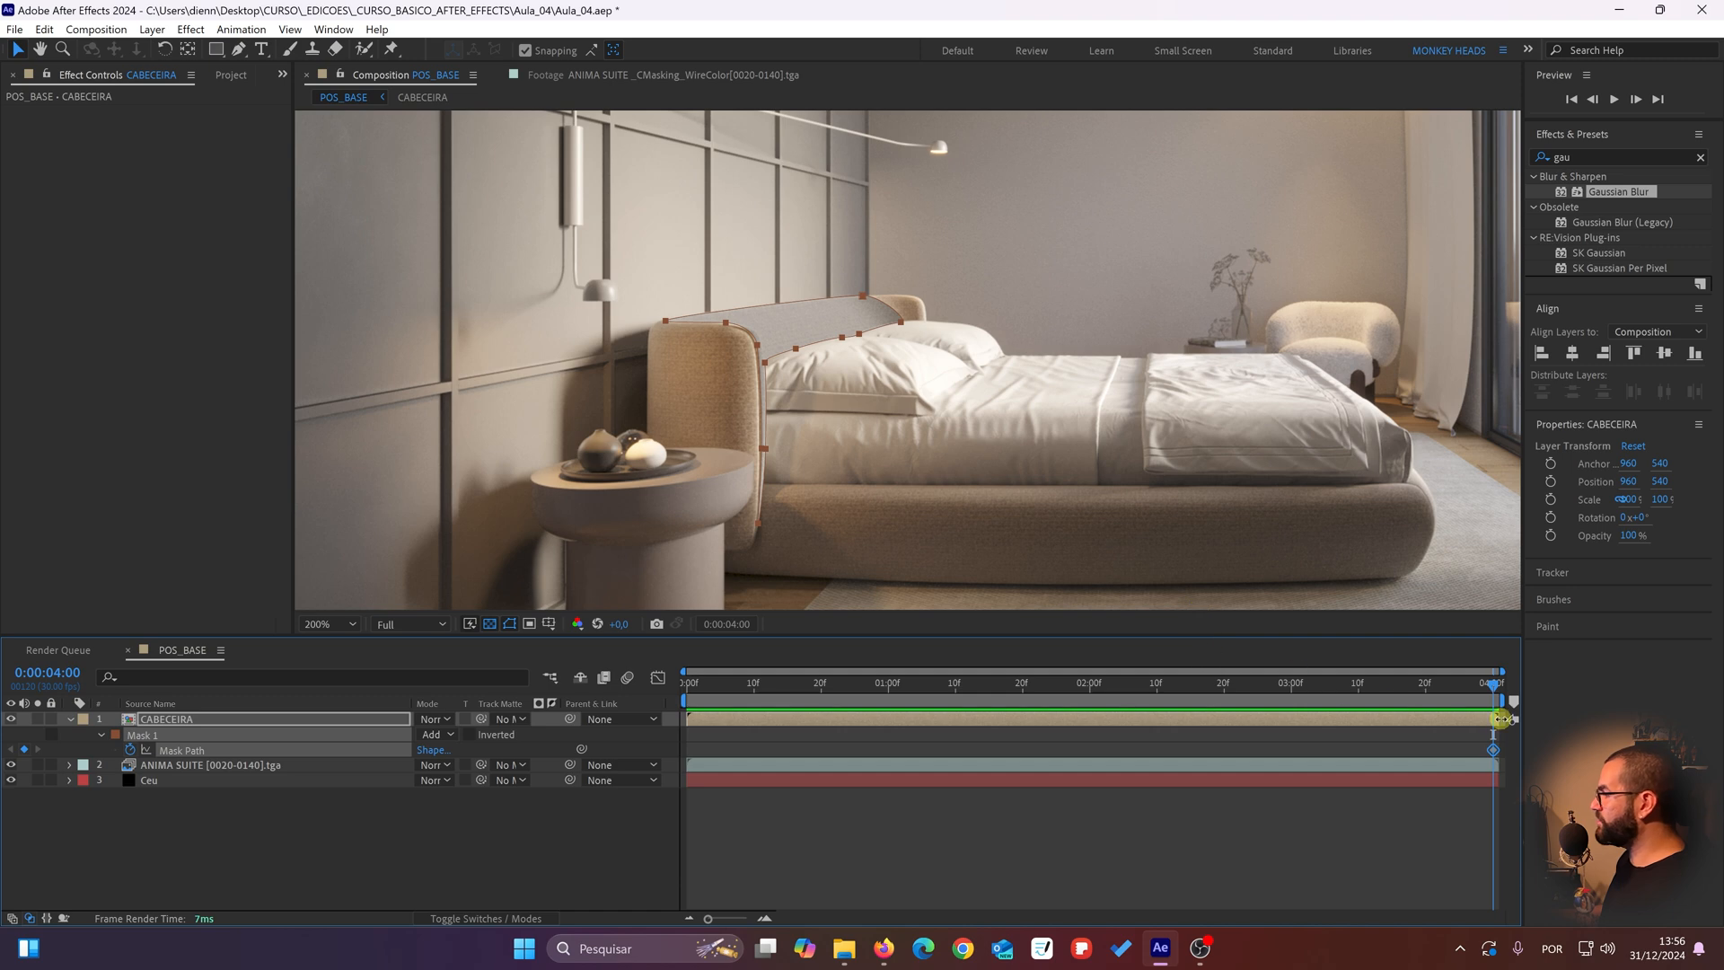
Step: Return to 0:00:00:00, hide the CABECEIRA layer, and shift the whole mask to line up with the headboard
{"action": "left_click_drag", "start_coordinate": [1493, 687], "coordinate": [690, 682]}
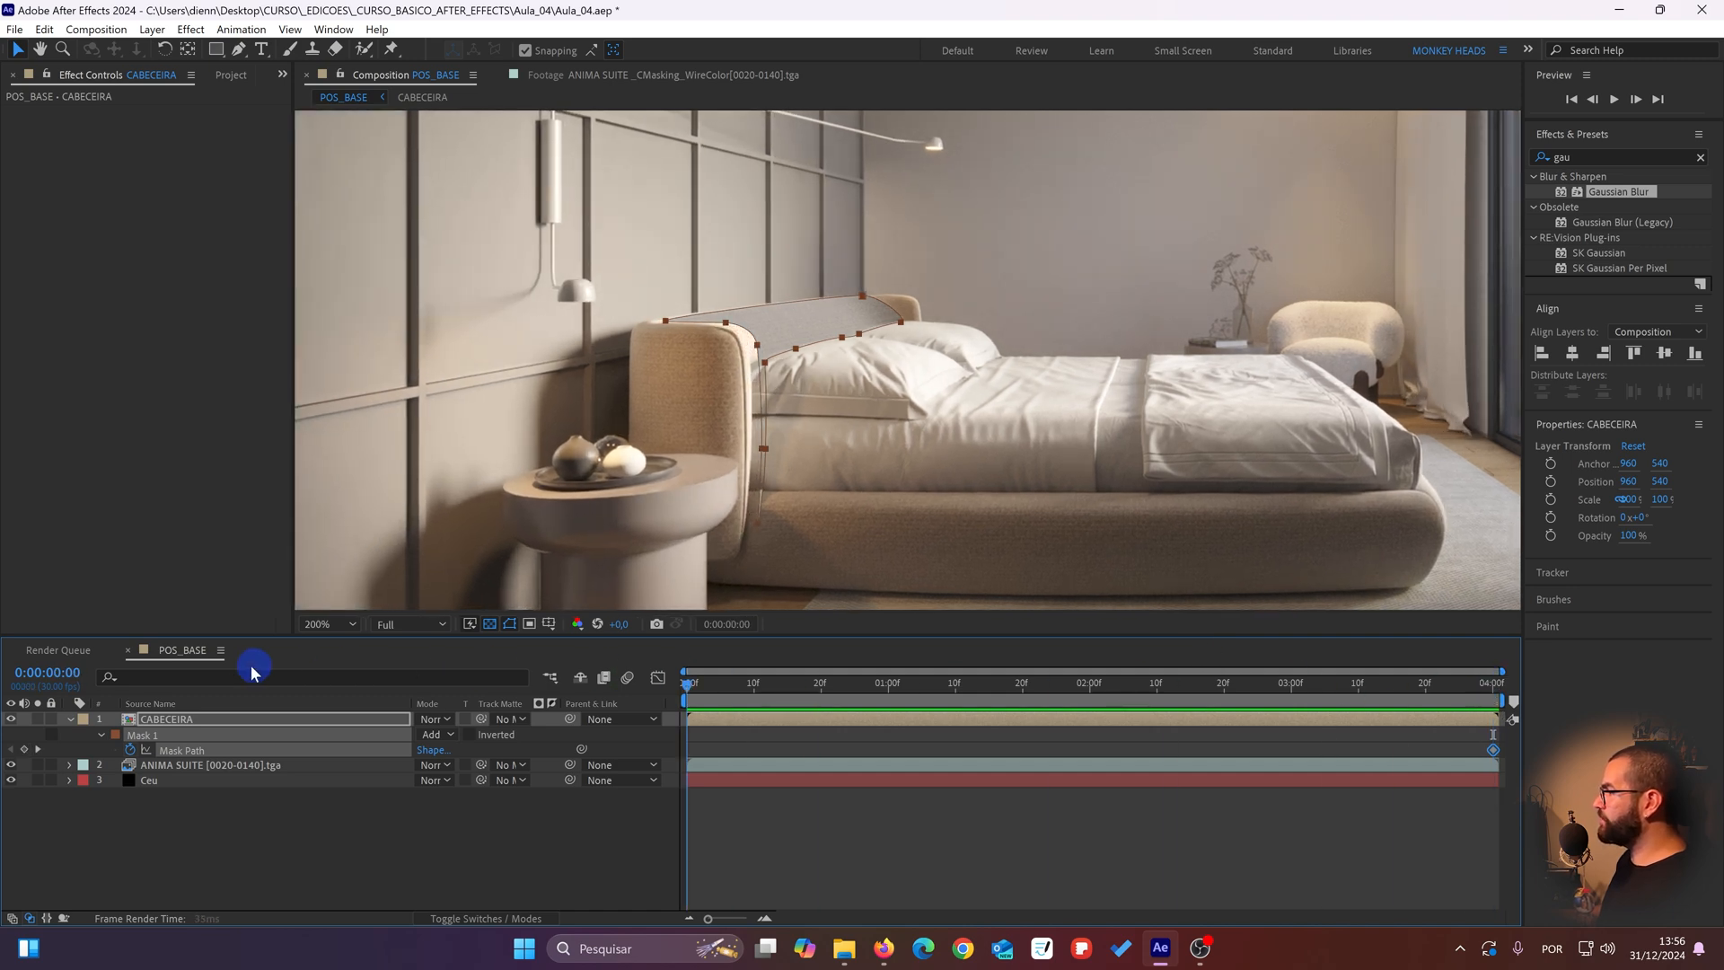
{"action": "left_click_drag", "start_coordinate": [601, 396], "coordinate": [713, 390]}
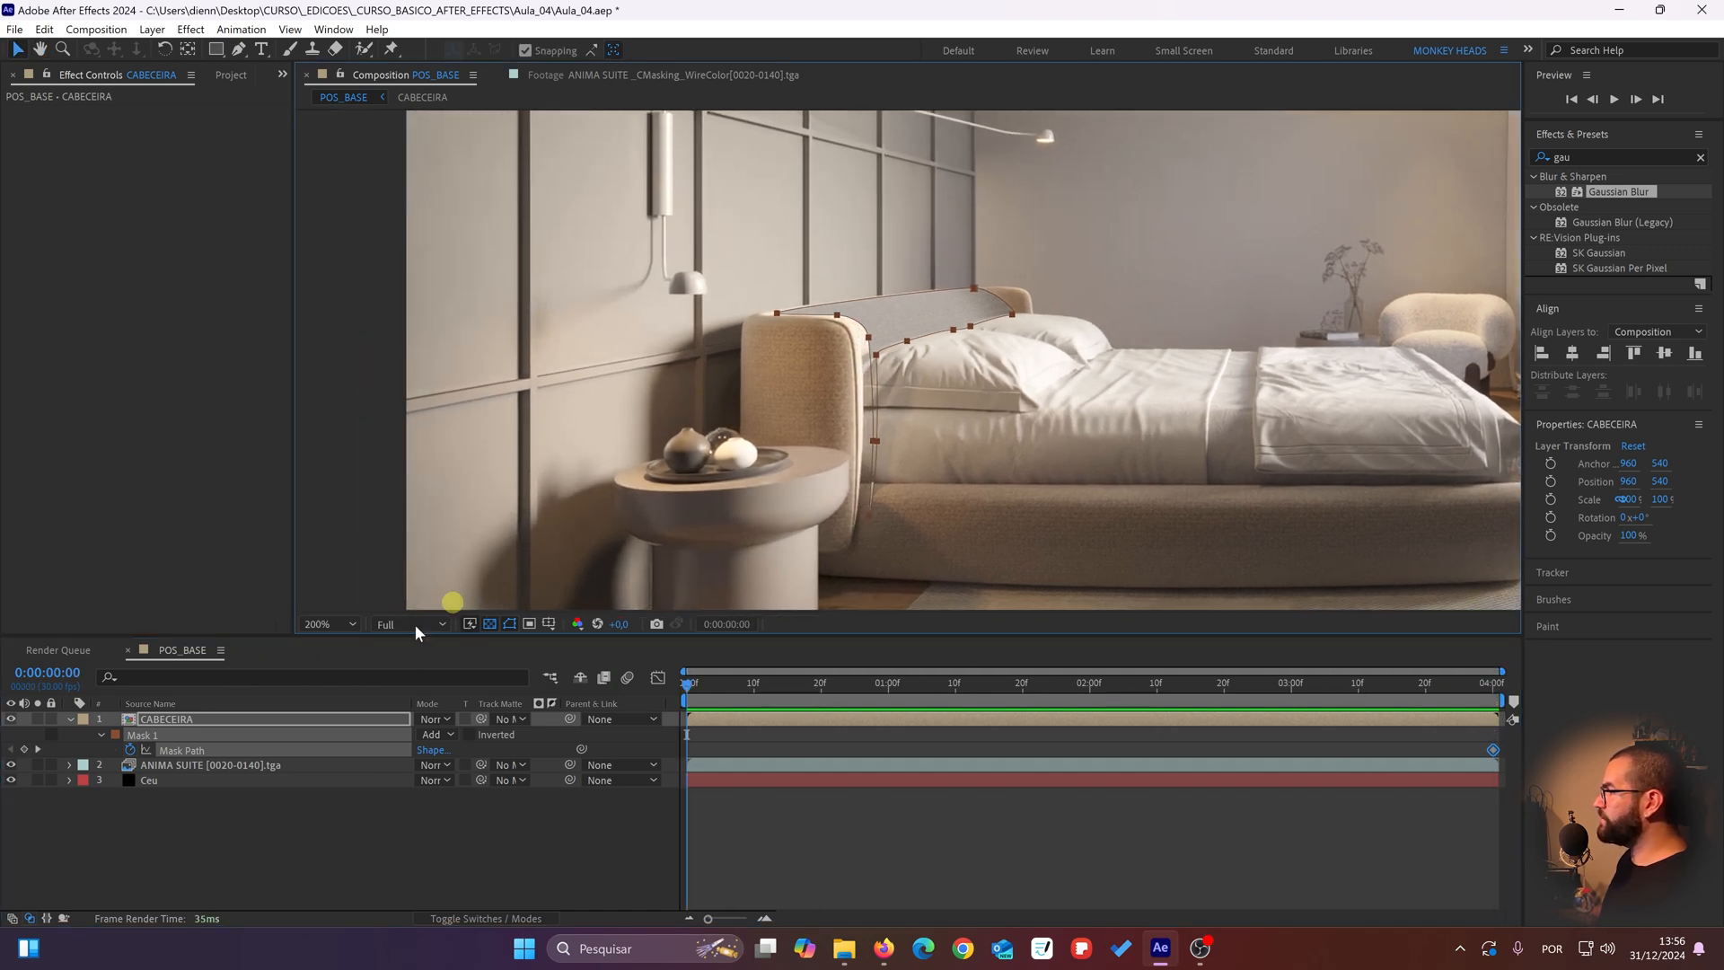
{"action": "left_click", "coordinate": [11, 718]}
{"action": "scroll", "coordinate": [709, 382], "scroll_direction": "up", "scroll_amount": 4}
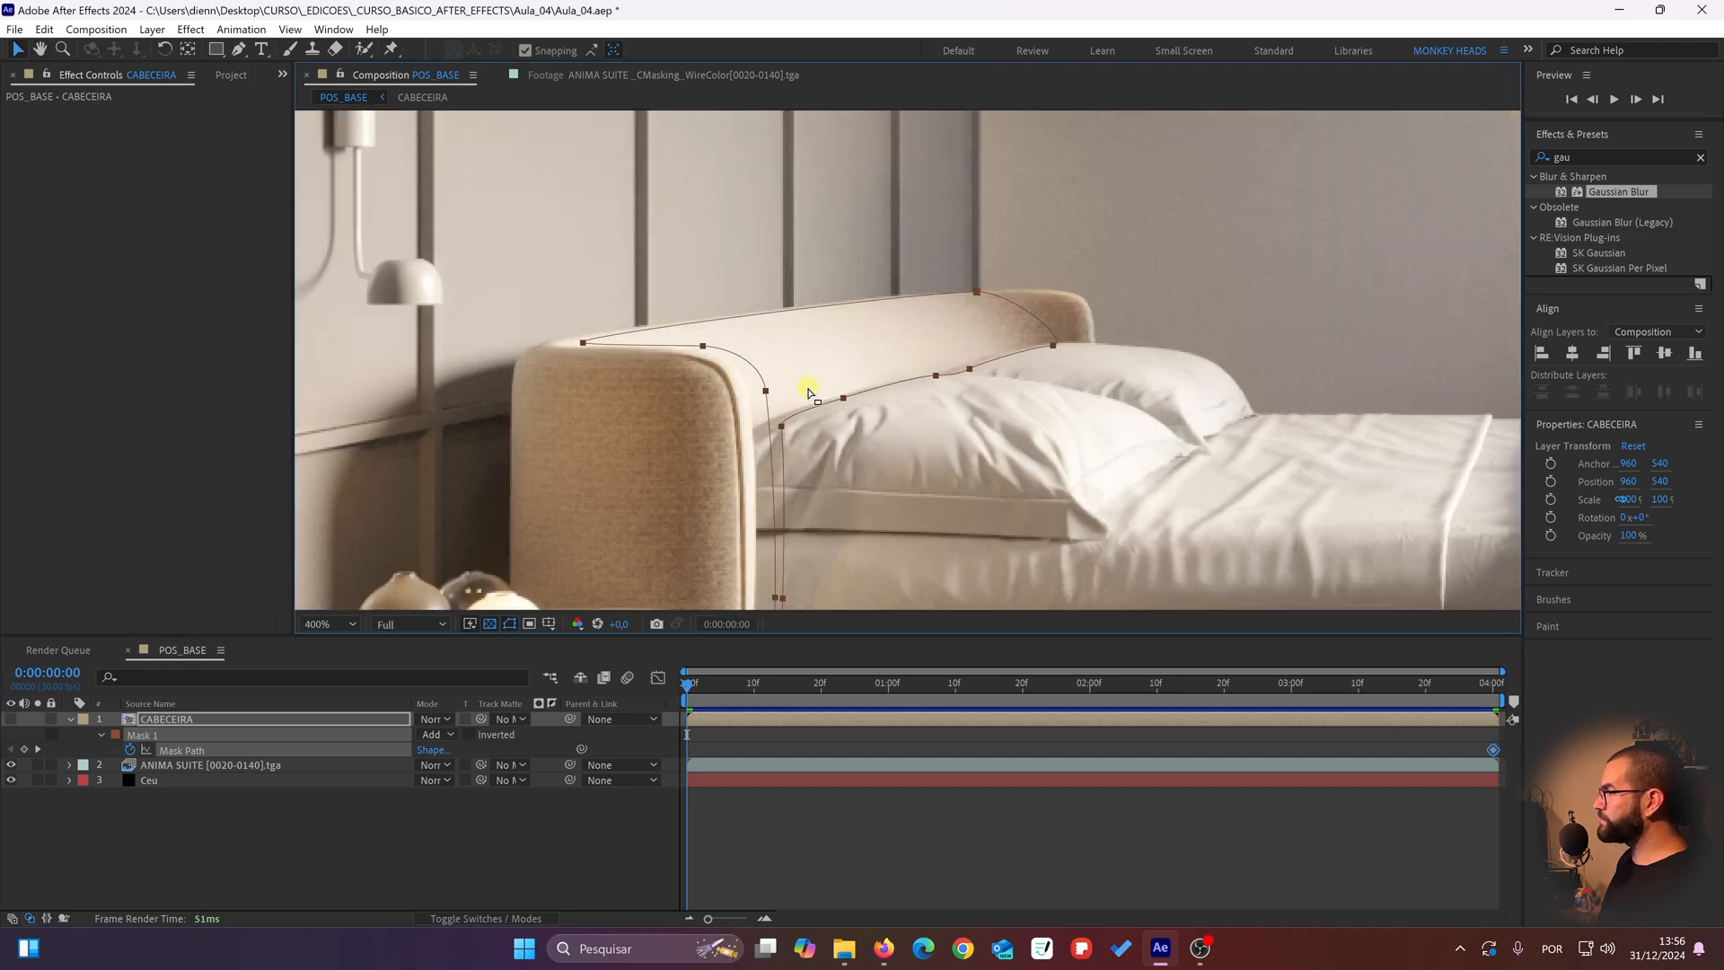
{"action": "left_click_drag", "start_coordinate": [685, 390], "coordinate": [812, 311]}
{"action": "left_click_drag", "start_coordinate": [696, 336], "coordinate": [889, 361]}
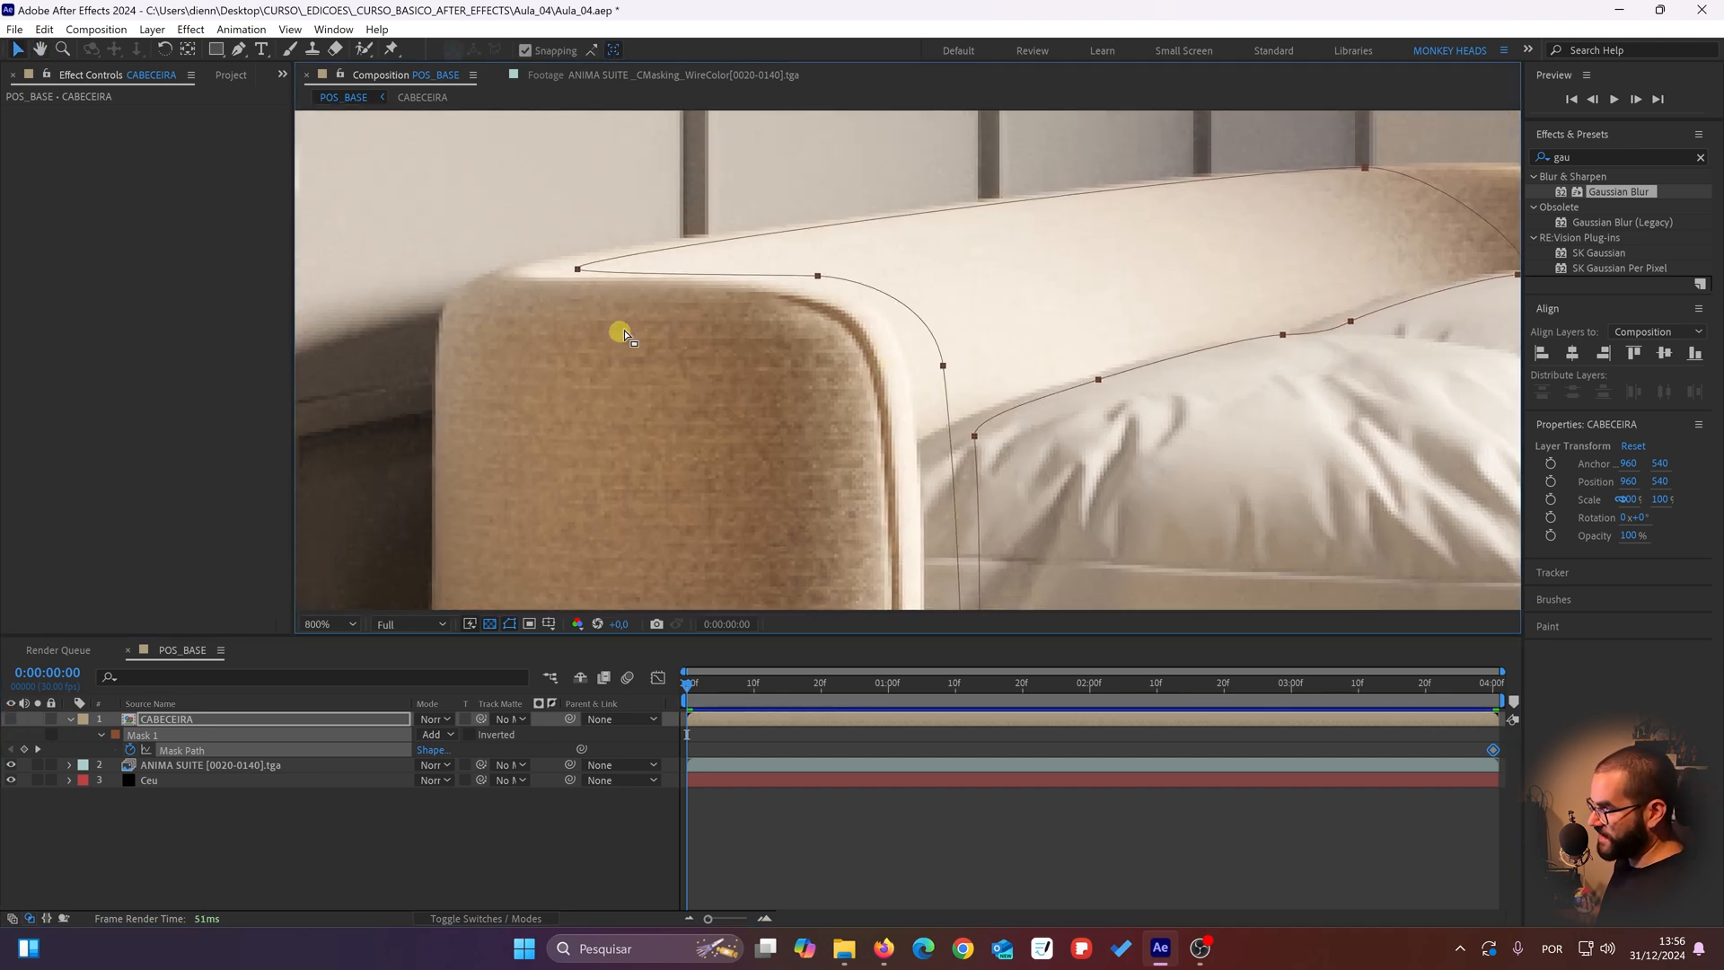
{"action": "left_click_drag", "start_coordinate": [736, 323], "coordinate": [699, 344]}
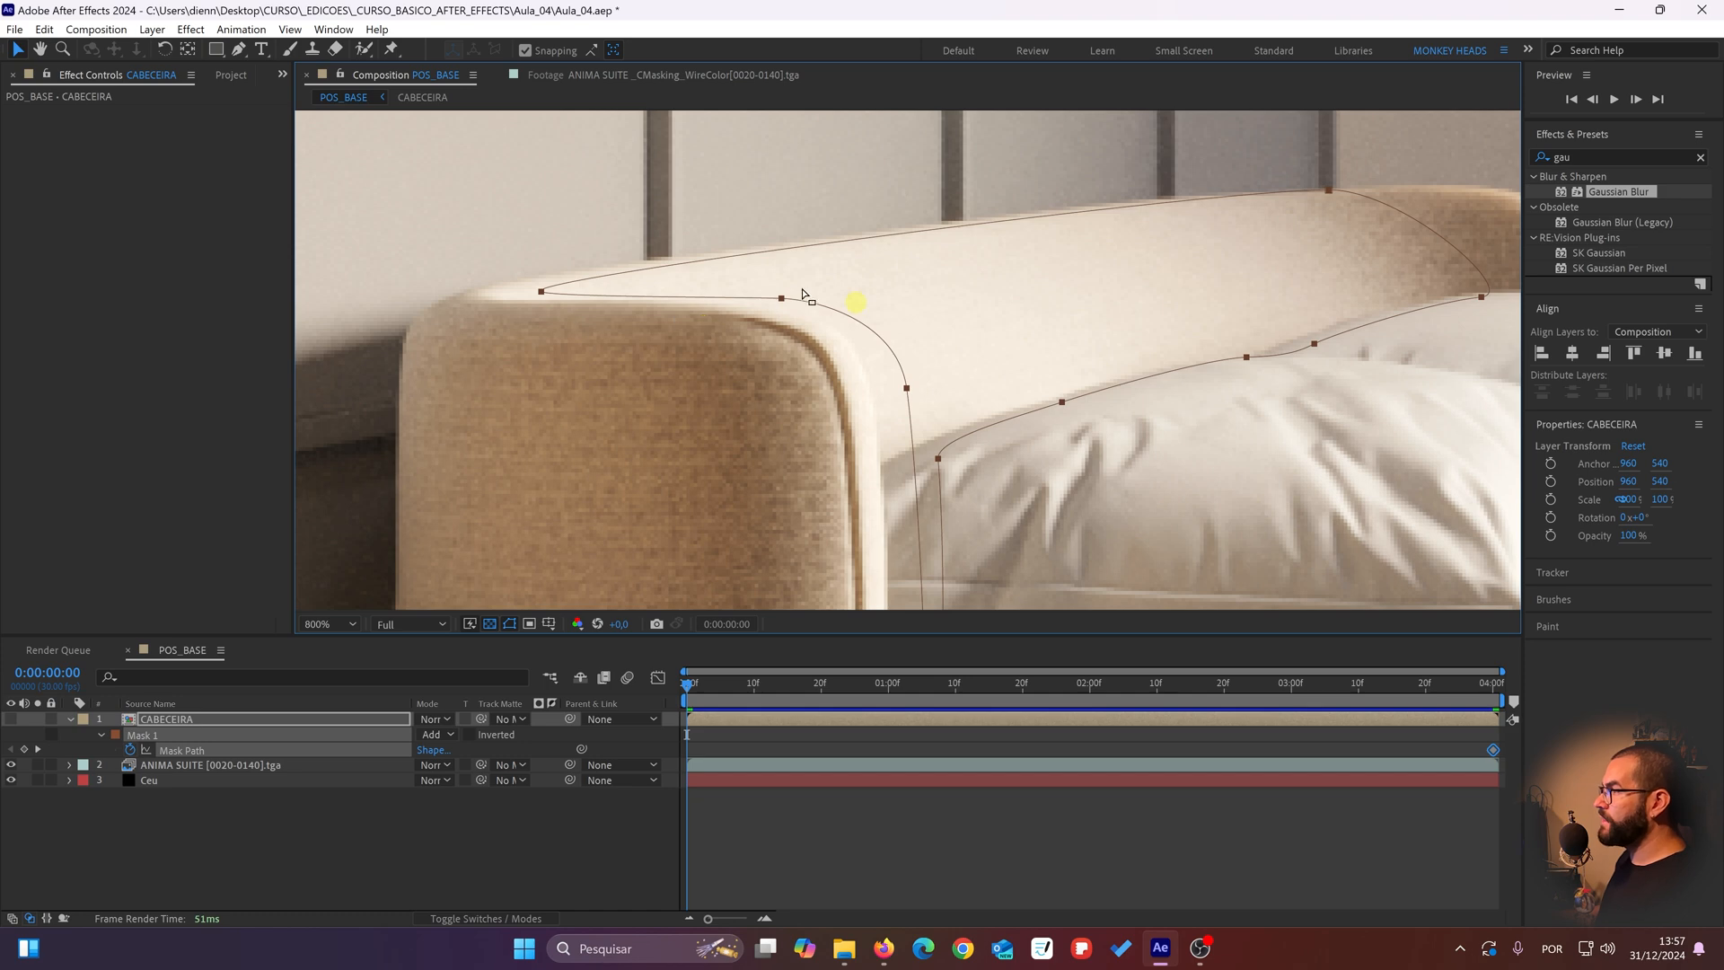
{"action": "left_click_drag", "start_coordinate": [542, 300], "coordinate": [470, 294]}
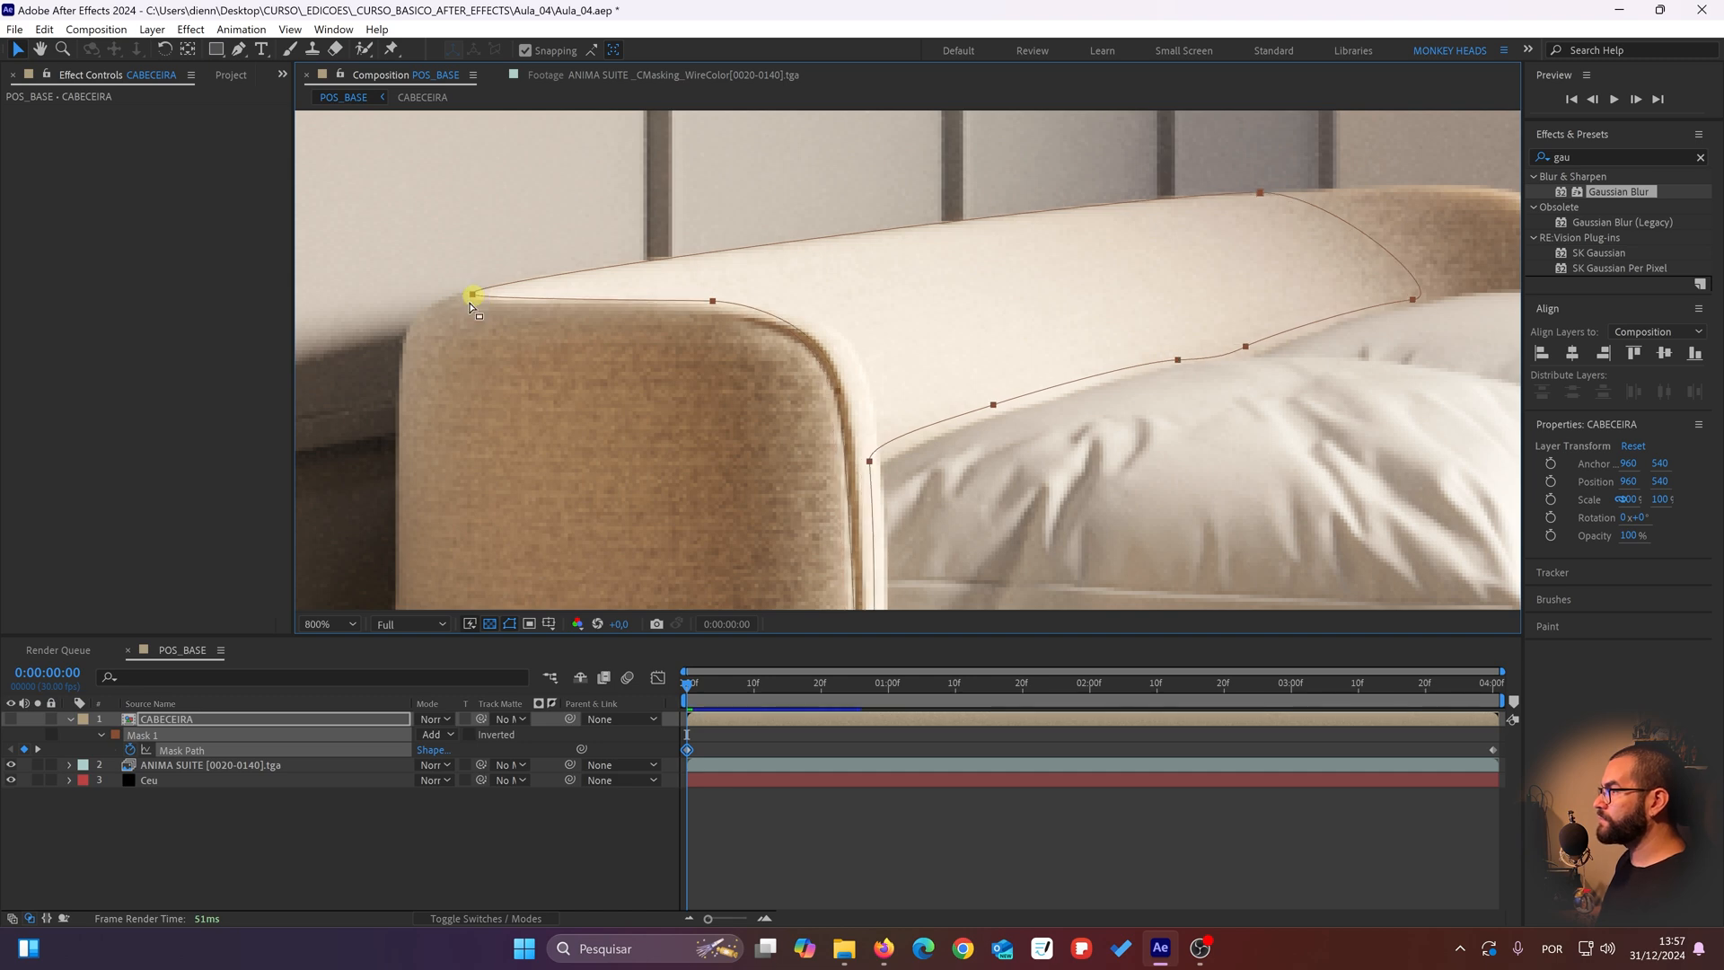
Step: Fine-tune the mask's starting point and the points around the headboard's rounded front corner to follow the piping
{"action": "left_click", "coordinate": [171, 718]}
{"action": "key", "text": "space"}
{"action": "left_click_drag", "start_coordinate": [612, 332], "coordinate": [595, 284]}
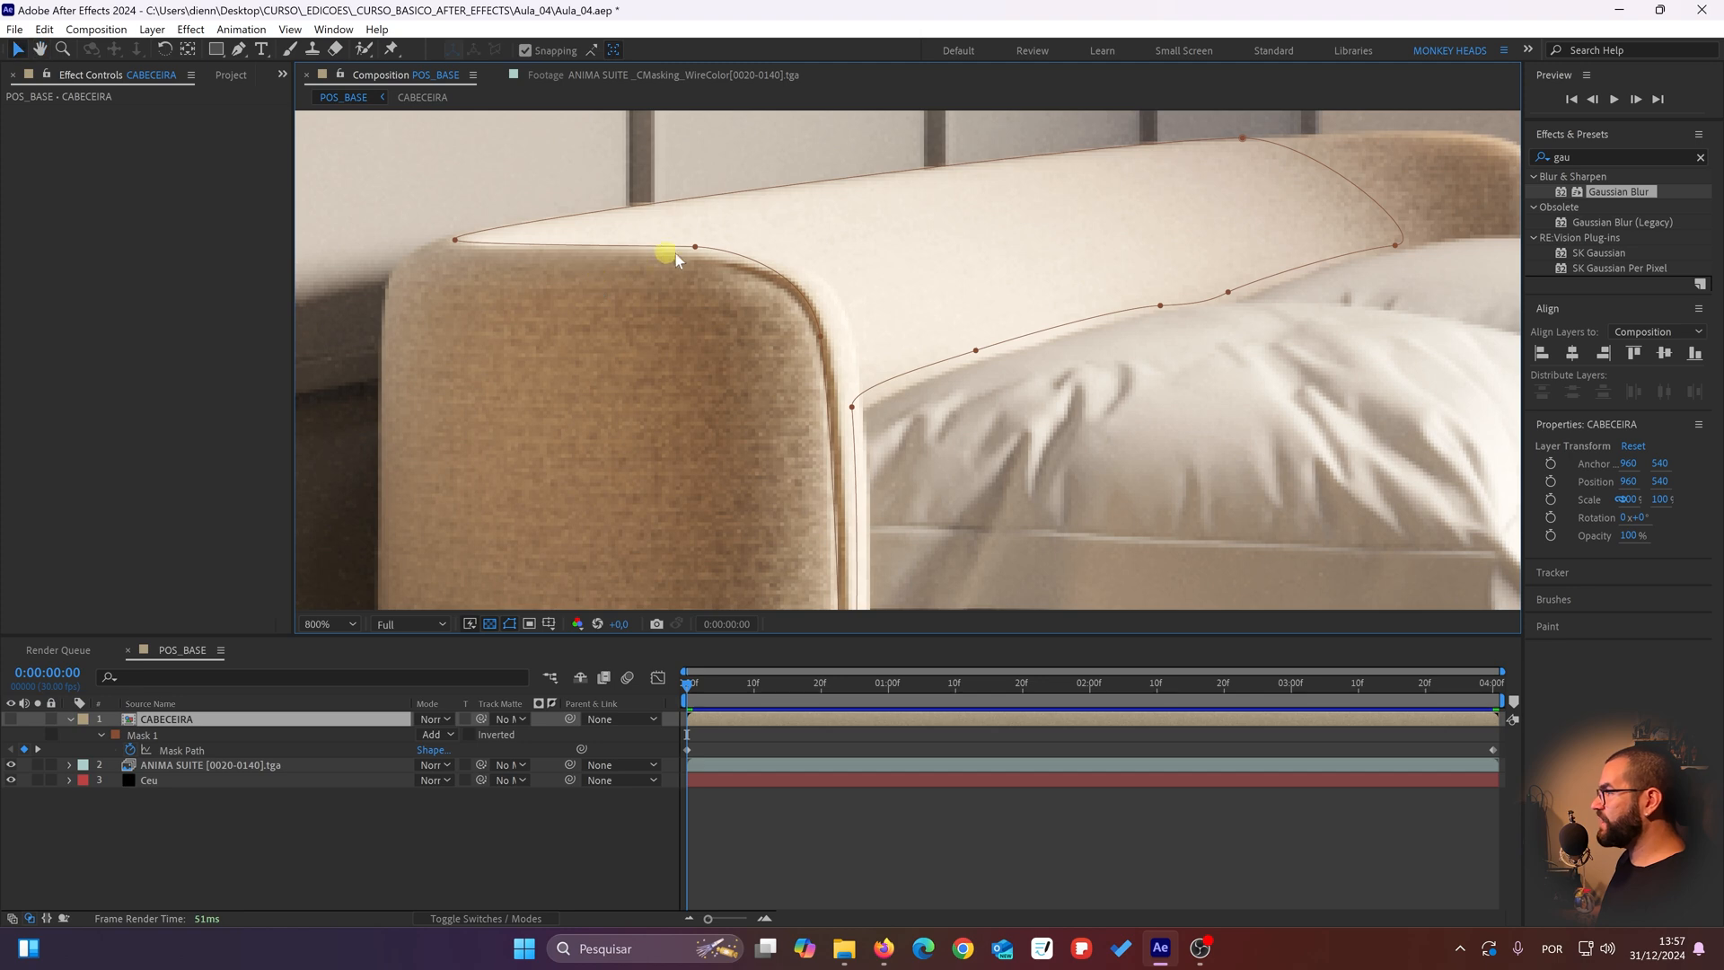
{"action": "left_click_drag", "start_coordinate": [690, 248], "coordinate": [710, 250]}
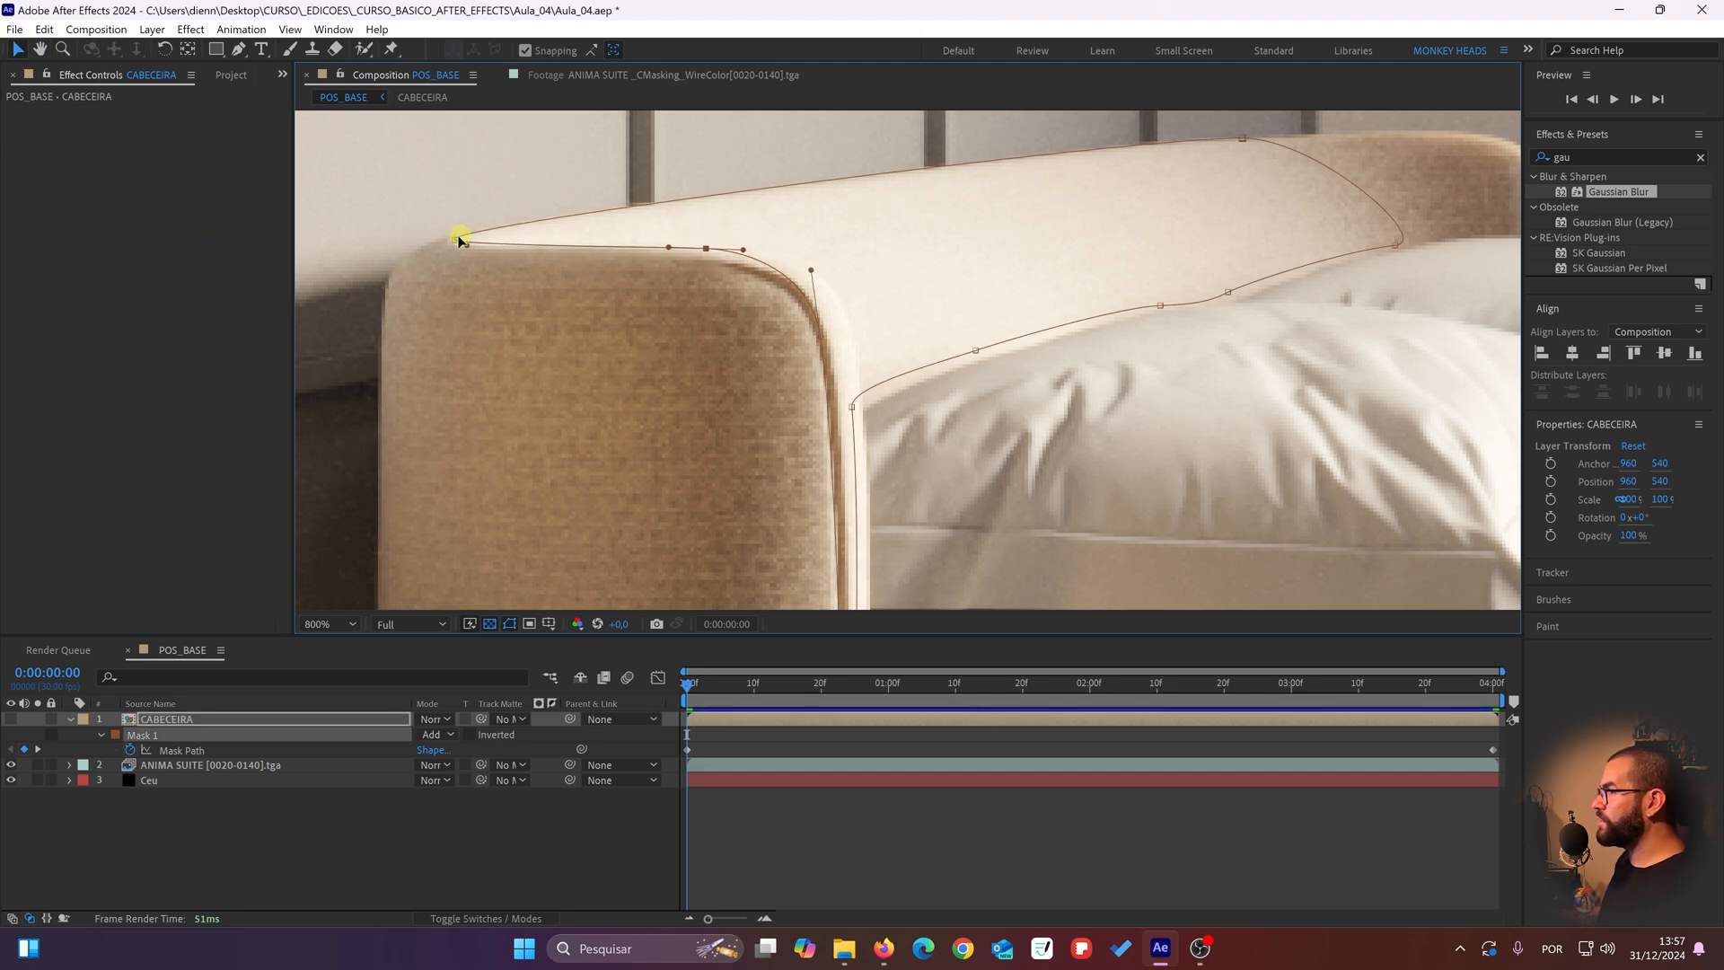
{"action": "left_click", "coordinate": [457, 242]}
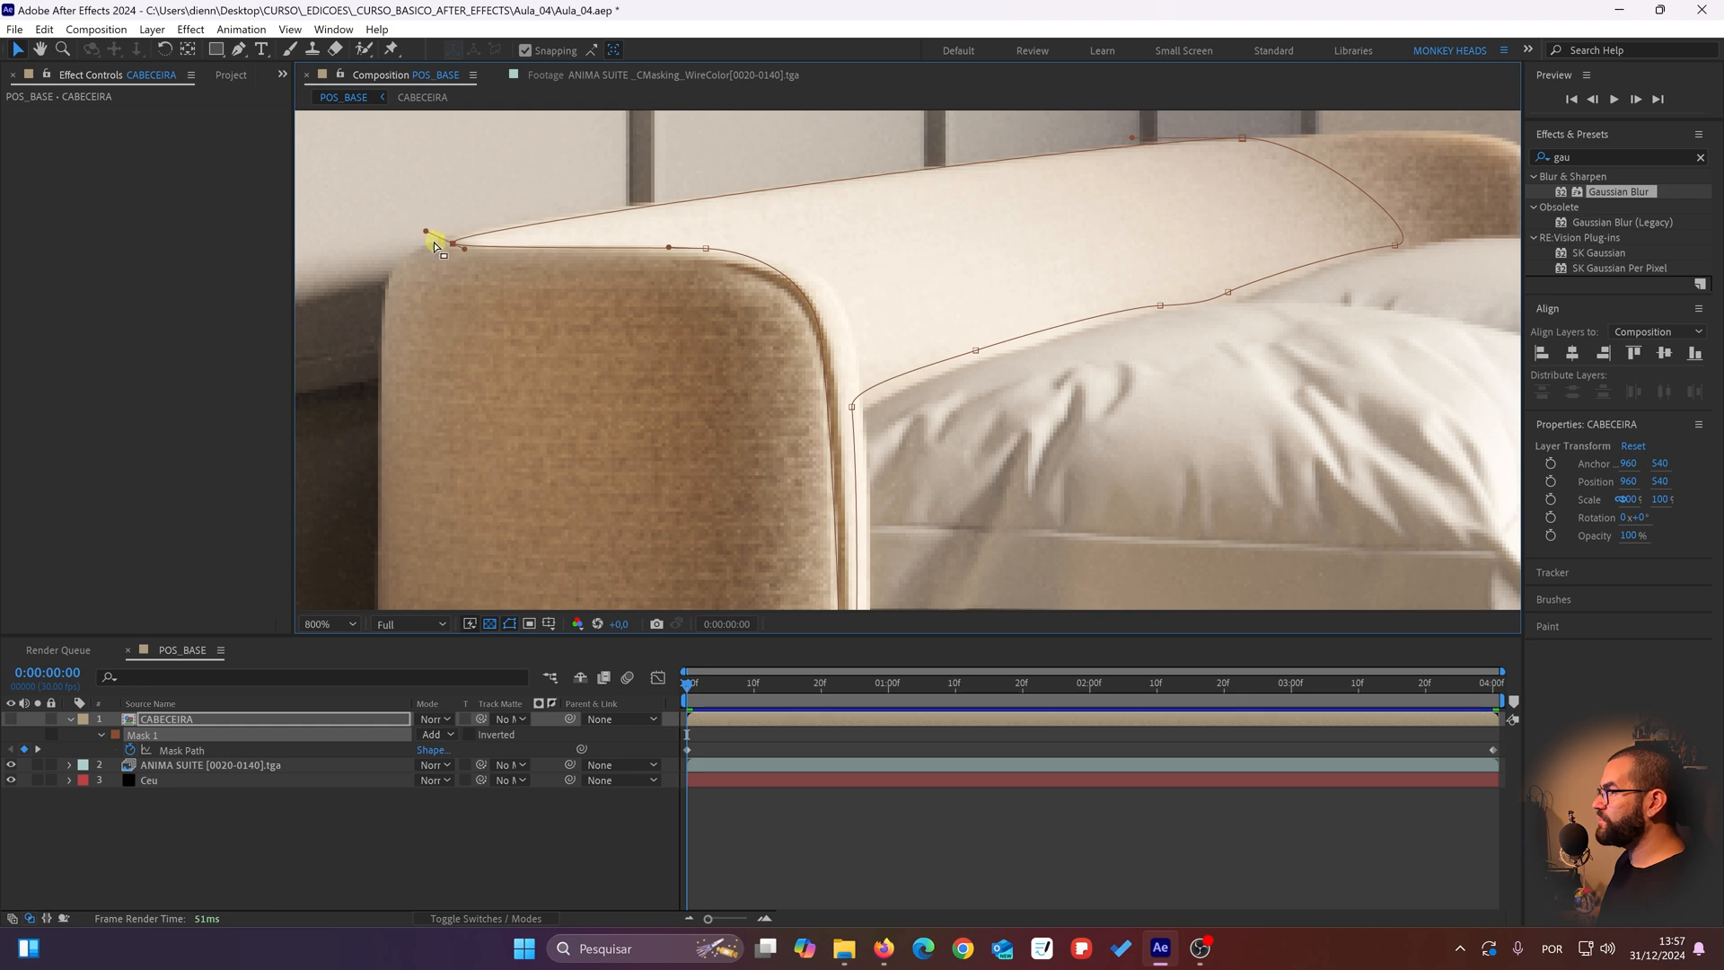
{"action": "left_click_drag", "start_coordinate": [425, 231], "coordinate": [422, 225]}
{"action": "left_click_drag", "start_coordinate": [730, 323], "coordinate": [732, 274]}
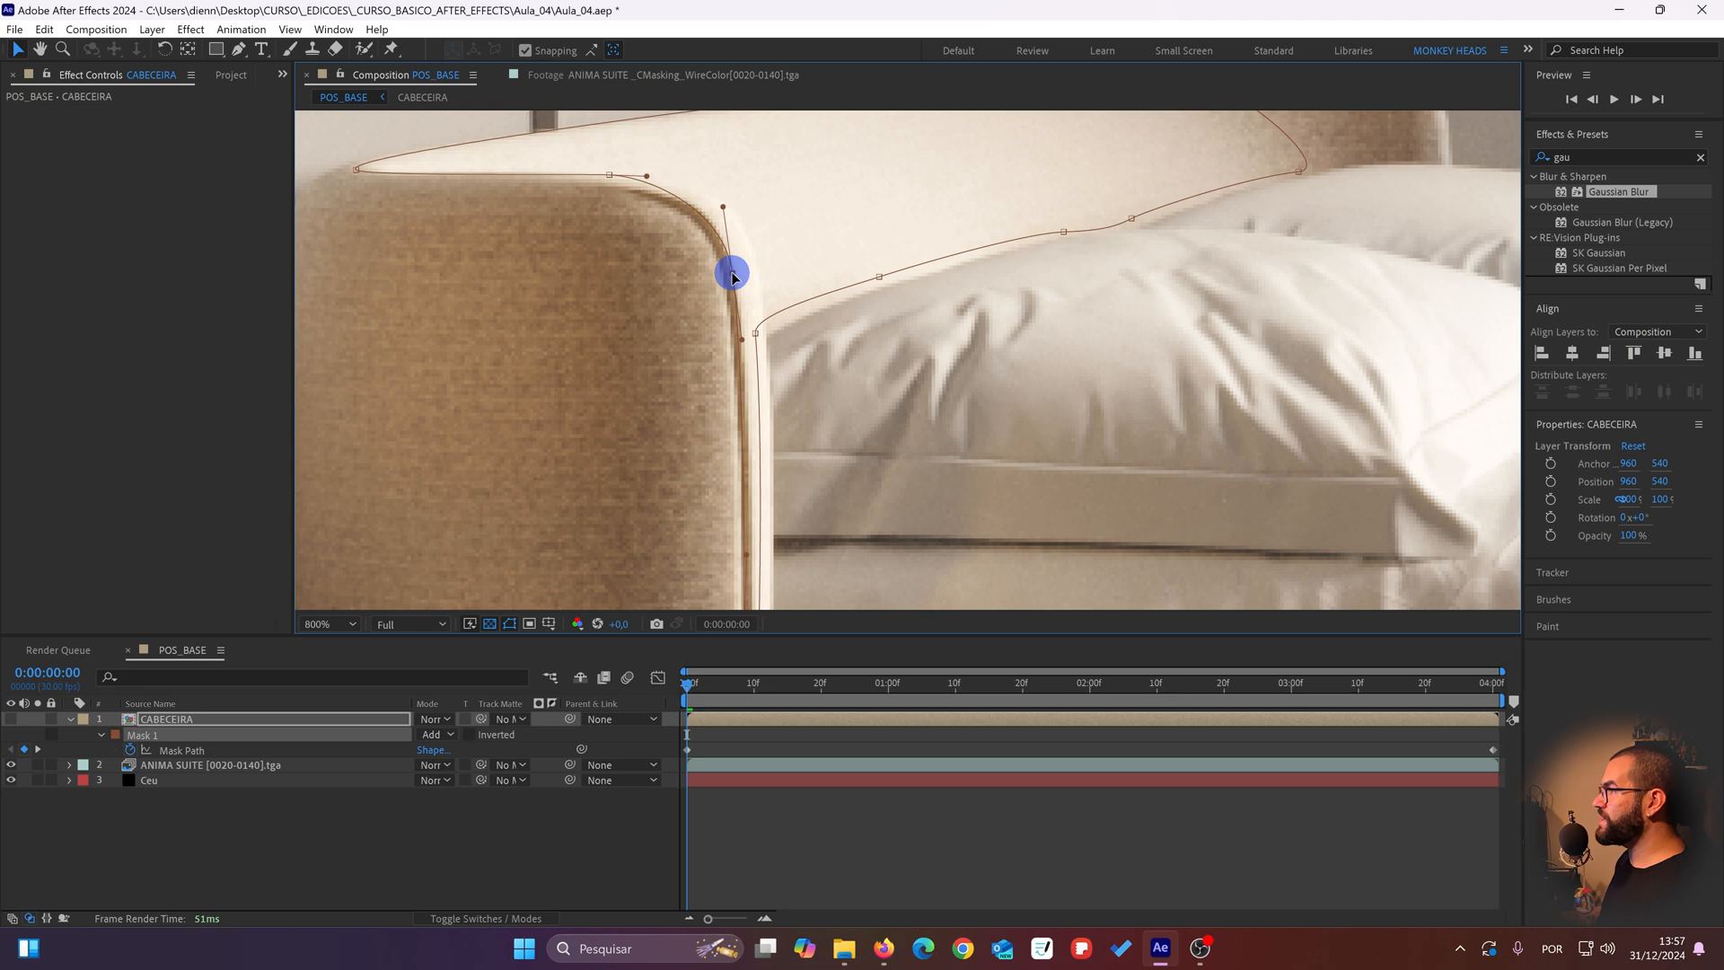
{"action": "left_click_drag", "start_coordinate": [613, 177], "coordinate": [613, 177]}
Step: Adjust the mask points down the headboard's narrow front edge, from the pillow to the lowest point beside the bedside table
{"action": "scroll", "coordinate": [758, 334], "scroll_direction": "down", "scroll_amount": 10}
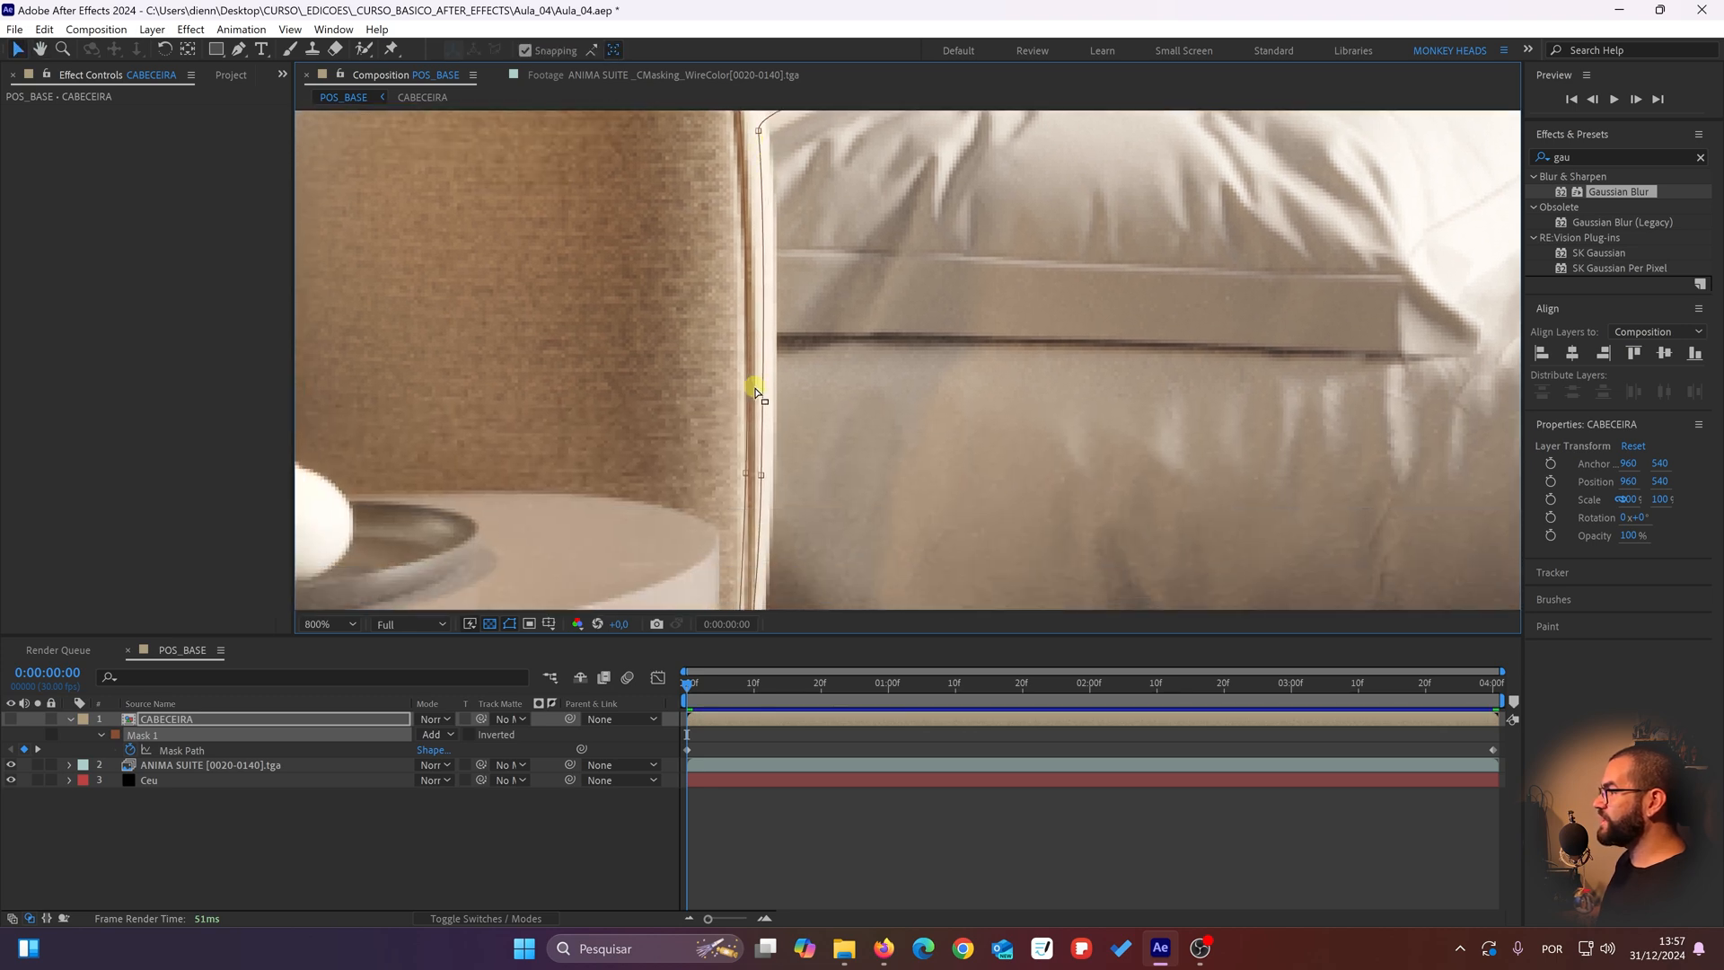
{"action": "scroll", "coordinate": [783, 258], "scroll_direction": "up", "scroll_amount": 10}
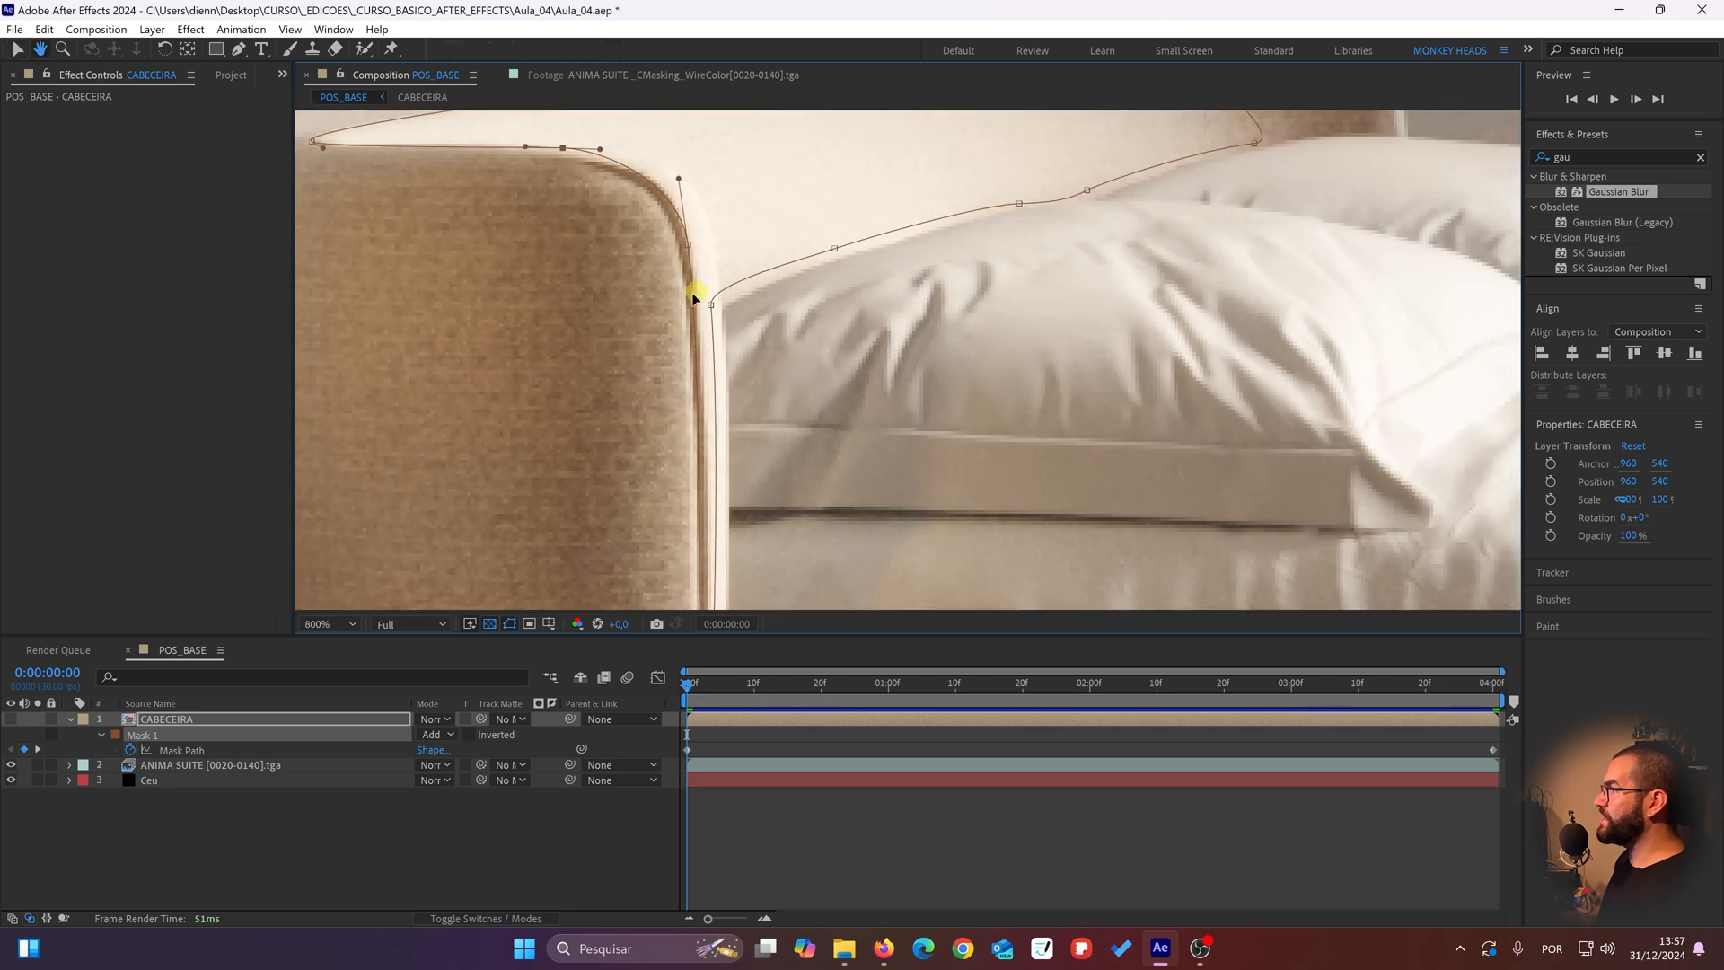
{"action": "left_click_drag", "start_coordinate": [708, 307], "coordinate": [719, 310]}
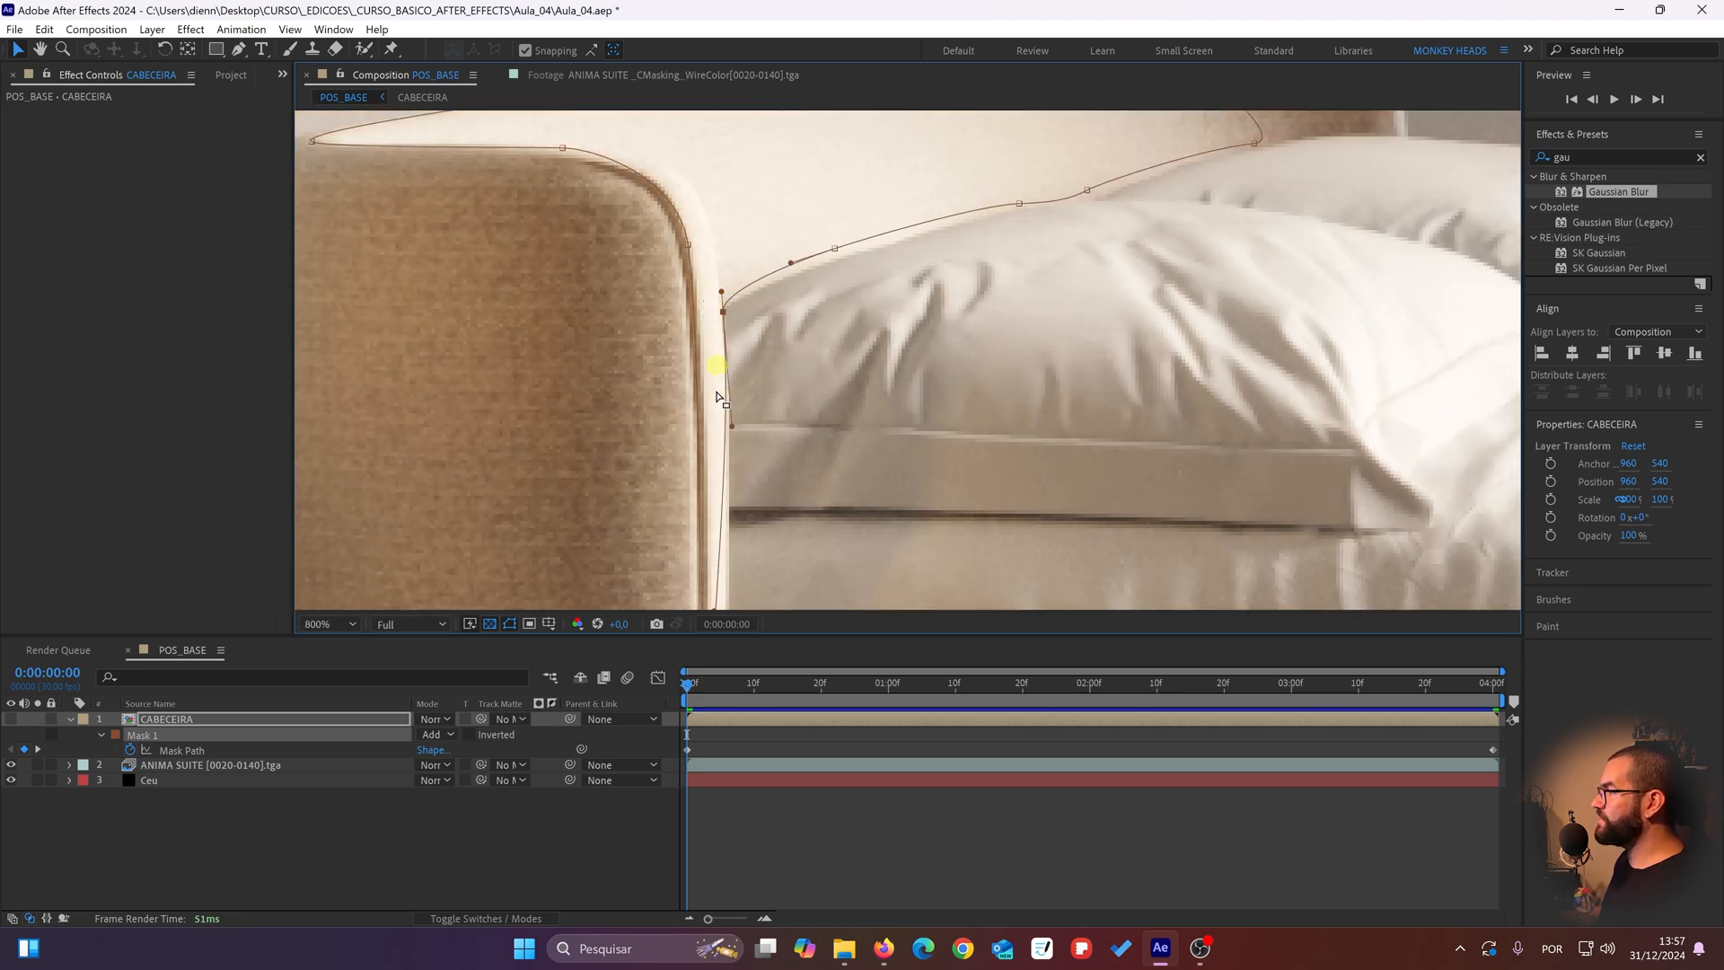
{"action": "scroll", "coordinate": [715, 261], "scroll_direction": "down", "scroll_amount": 5}
{"action": "left_click_drag", "start_coordinate": [709, 392], "coordinate": [724, 388]}
{"action": "scroll", "coordinate": [718, 404], "scroll_direction": "down", "scroll_amount": 5}
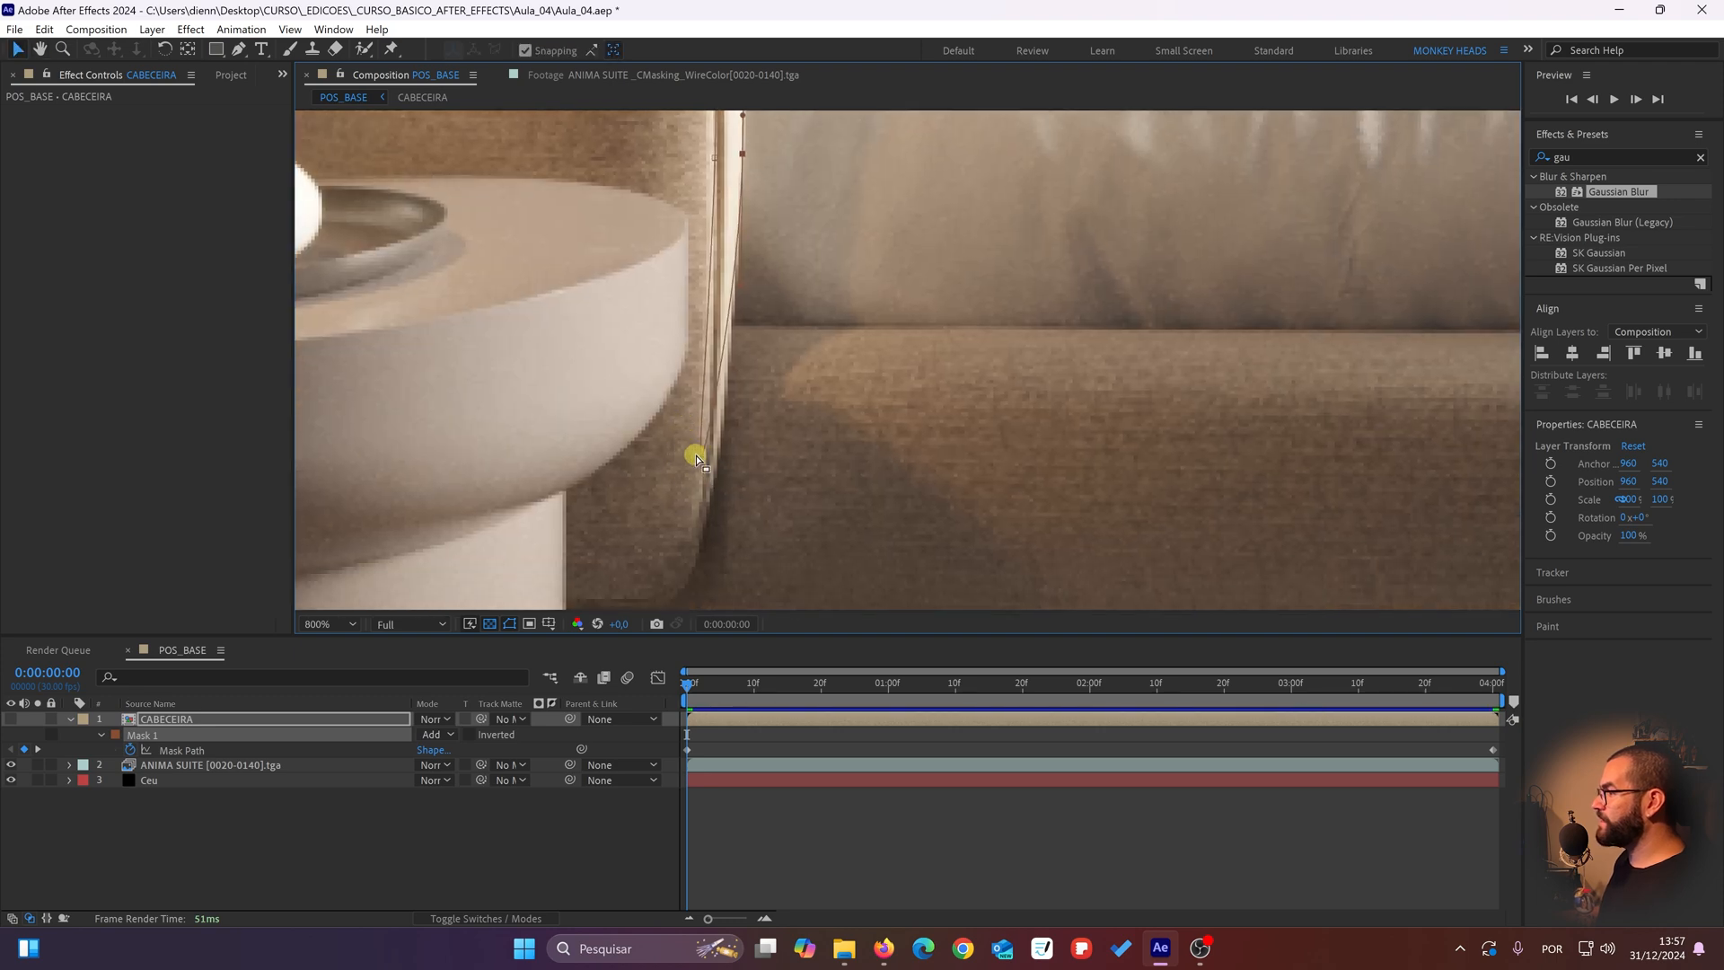
{"action": "left_click_drag", "start_coordinate": [703, 463], "coordinate": [719, 468]}
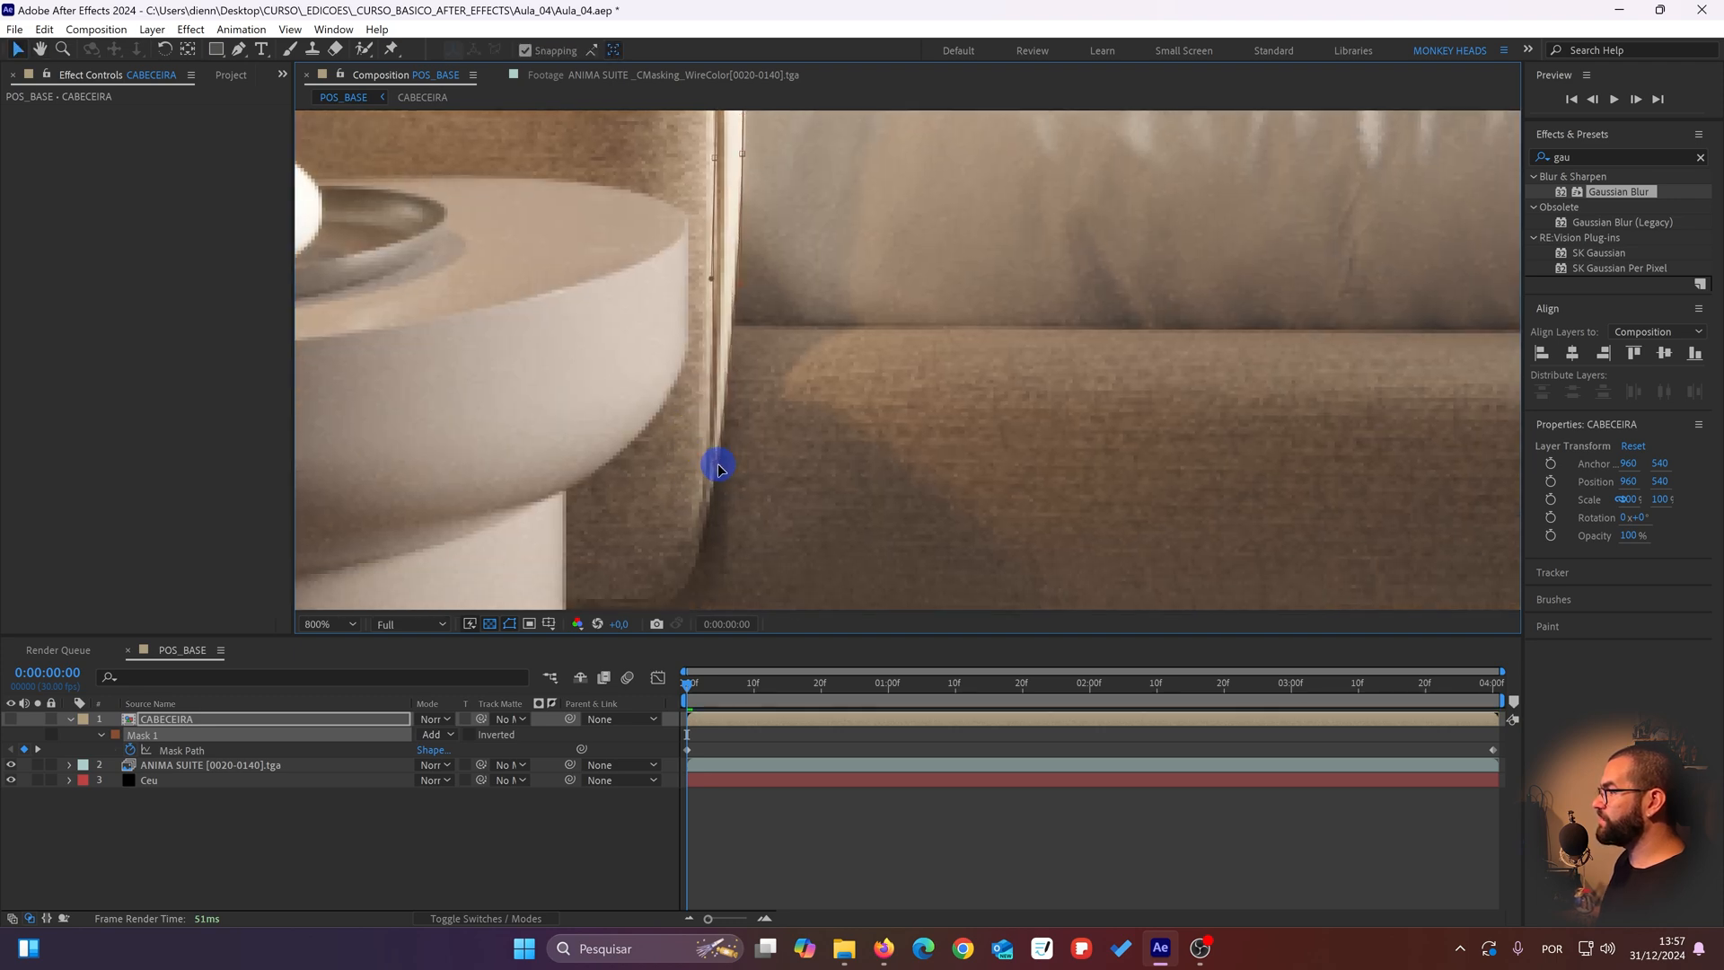
{"action": "scroll", "coordinate": [703, 199], "scroll_direction": "up", "scroll_amount": 5}
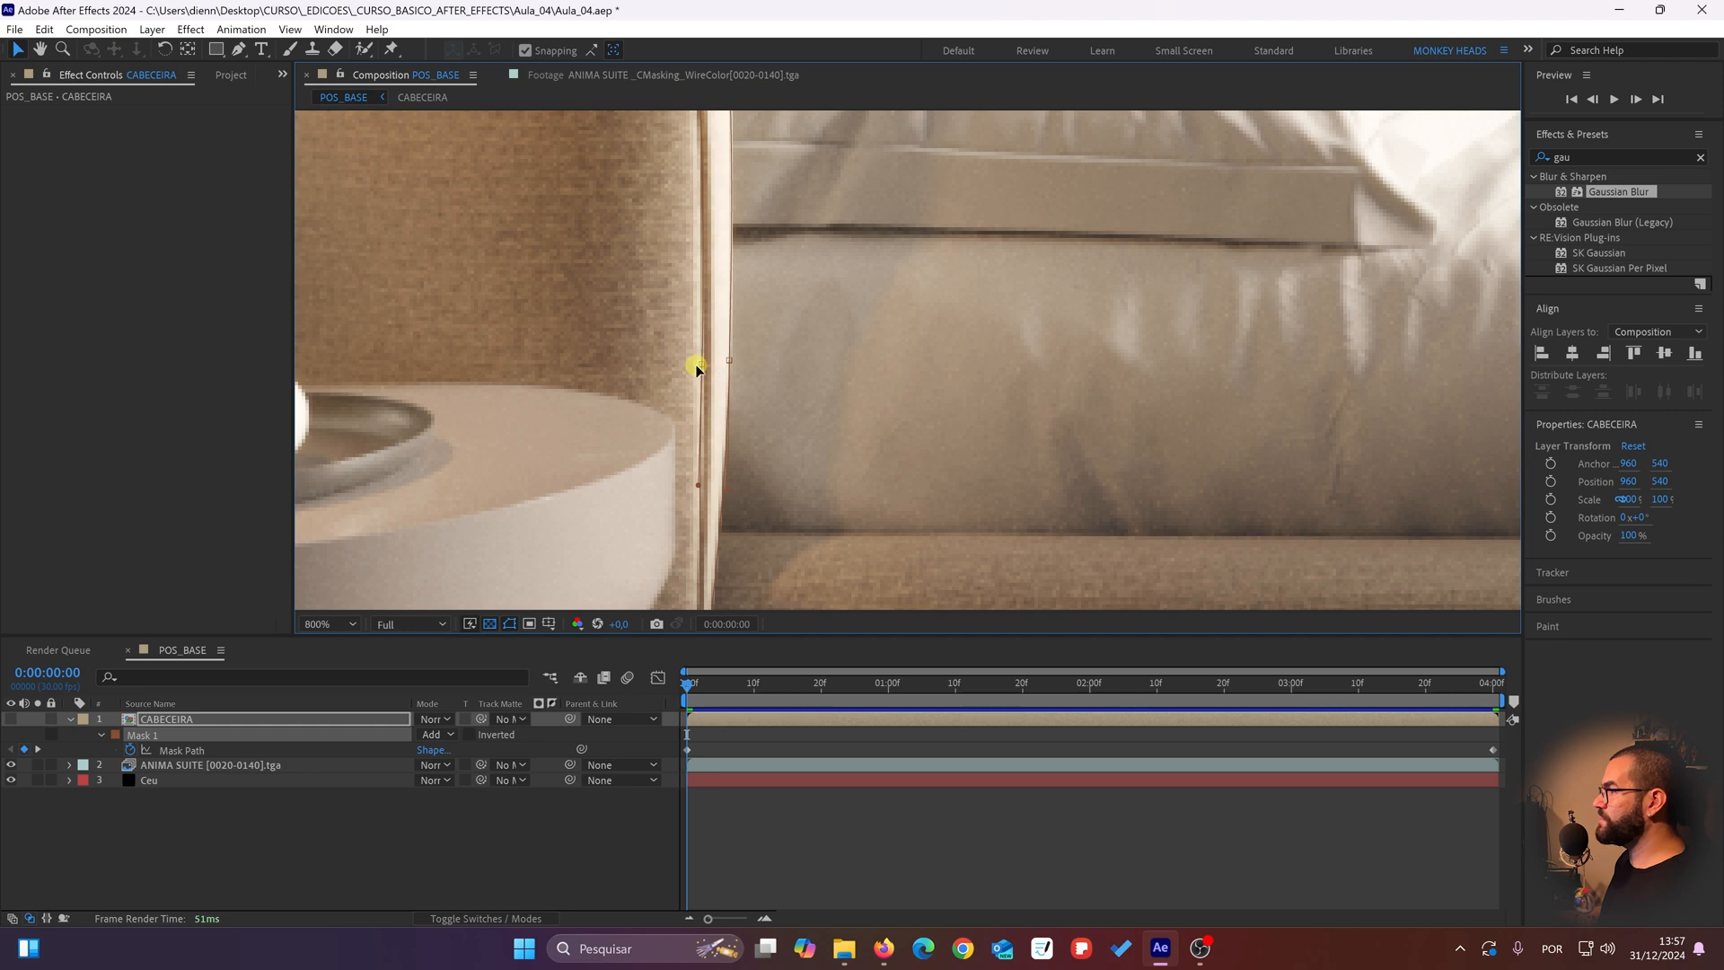
{"action": "left_click_drag", "start_coordinate": [697, 369], "coordinate": [708, 366]}
{"action": "scroll", "coordinate": [697, 471], "scroll_direction": "up", "scroll_amount": 5}
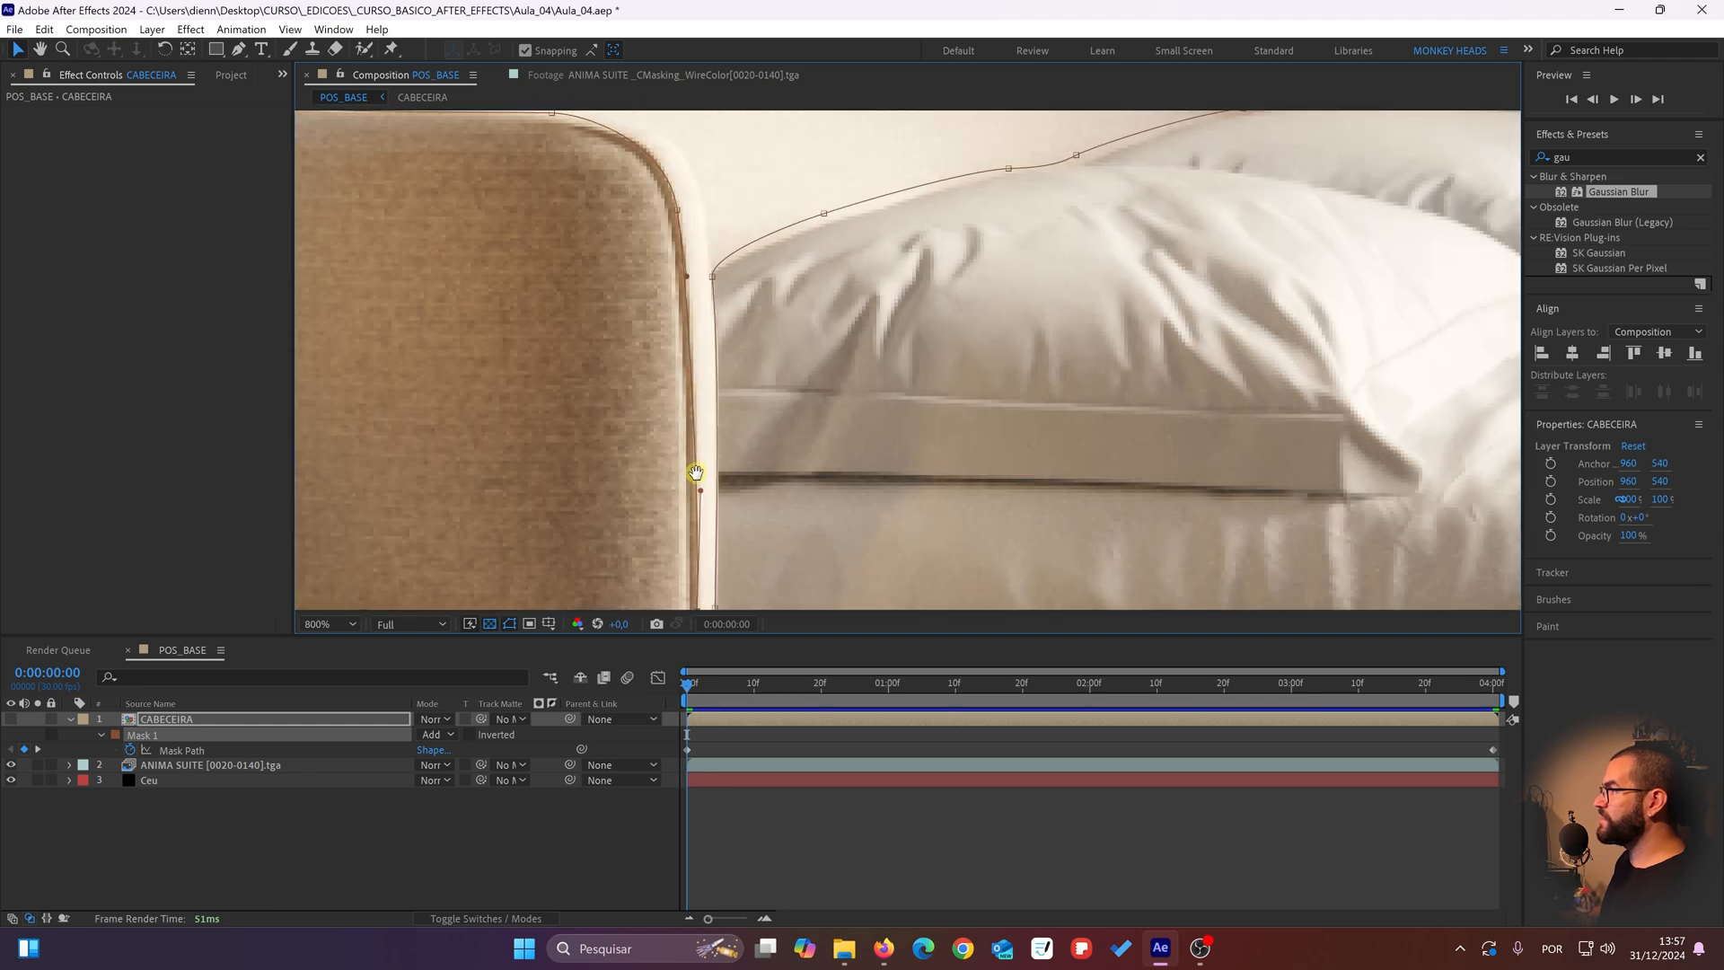
{"action": "left_click_drag", "start_coordinate": [696, 473], "coordinate": [698, 465]}
Step: Nudge the mask point where the front pillow meets the headboard's front edge into place
{"action": "left_click_drag", "start_coordinate": [683, 230], "coordinate": [582, 328]}
{"action": "left_click_drag", "start_coordinate": [725, 305], "coordinate": [729, 318]}
{"action": "left_click_drag", "start_coordinate": [616, 370], "coordinate": [616, 378]}
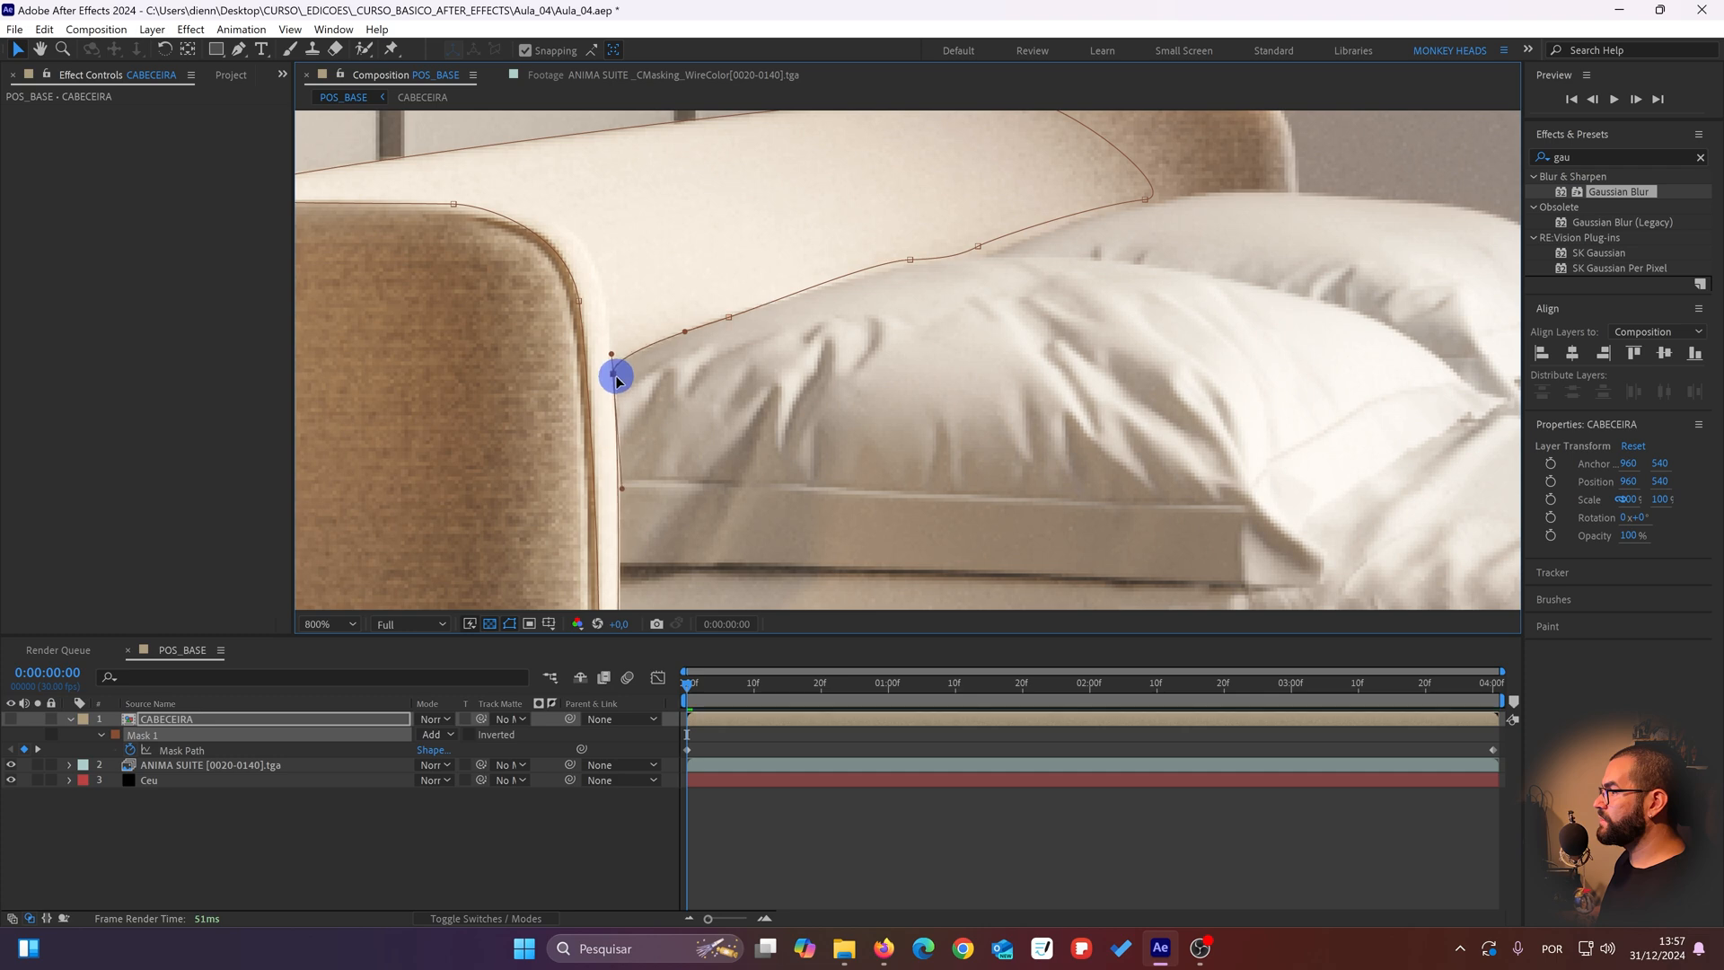
Step: Reposition the mask points along the tops of both pillows to follow their outline against the headboard
{"action": "left_click_drag", "start_coordinate": [754, 321], "coordinate": [554, 399]}
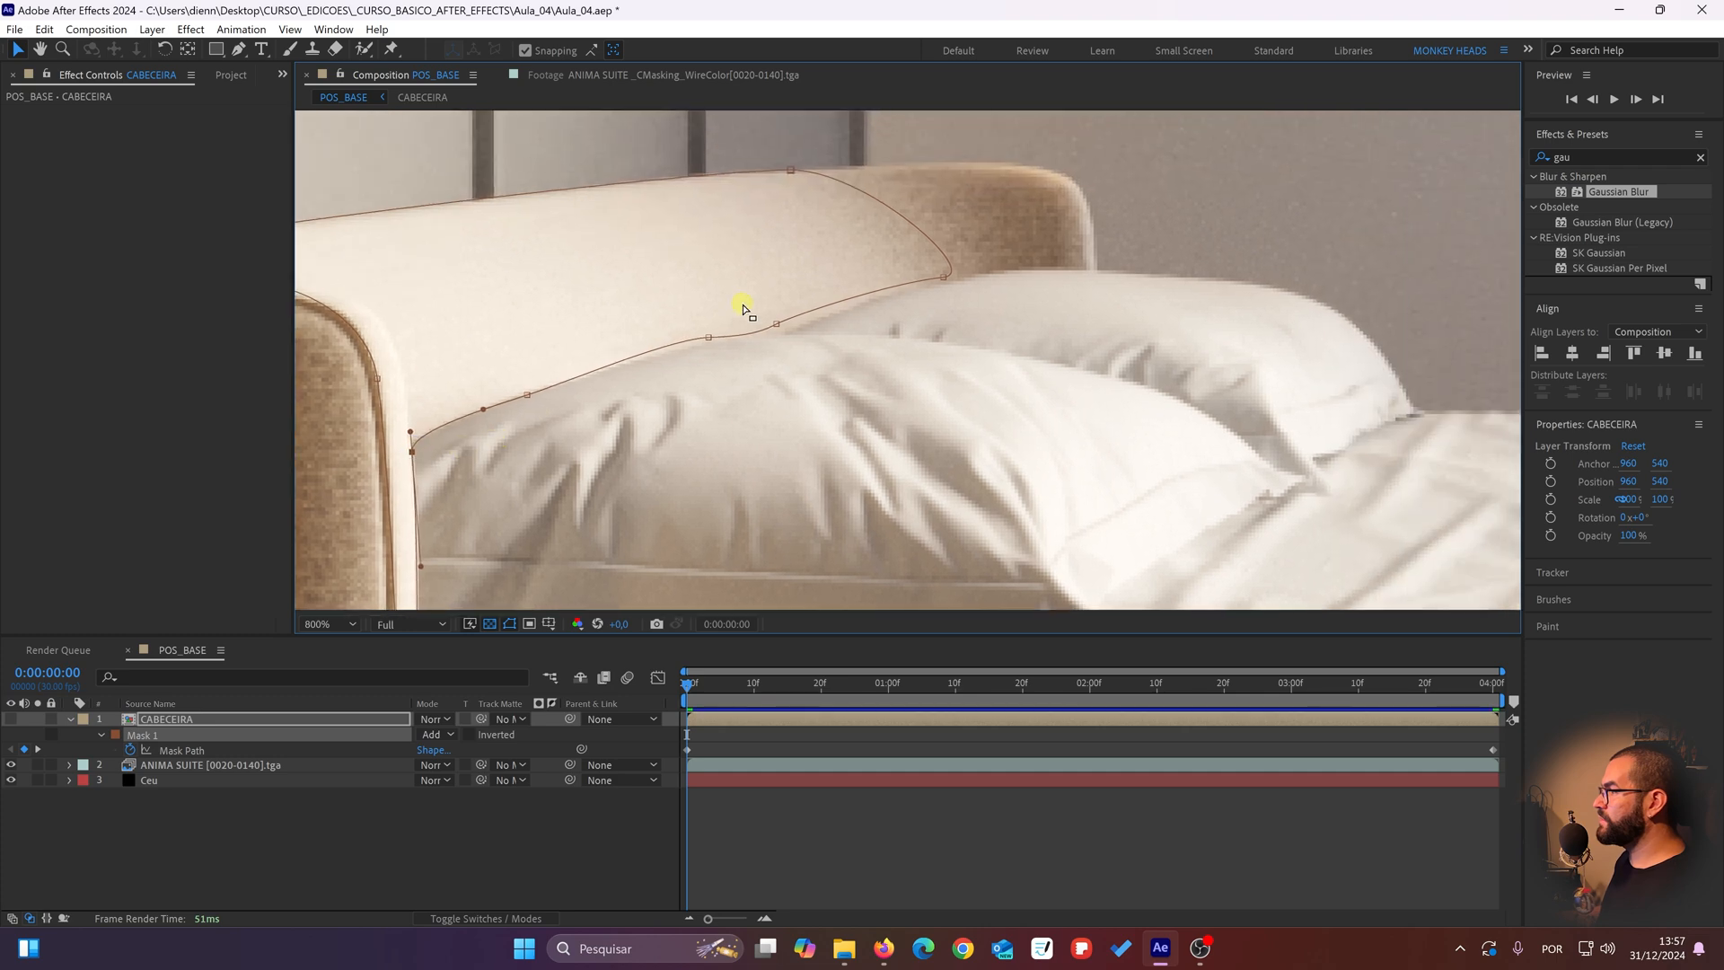
{"action": "left_click", "coordinate": [705, 337]}
{"action": "left_click_drag", "start_coordinate": [709, 336], "coordinate": [693, 420]}
{"action": "scroll", "coordinate": [717, 348], "scroll_direction": "up", "scroll_amount": 1}
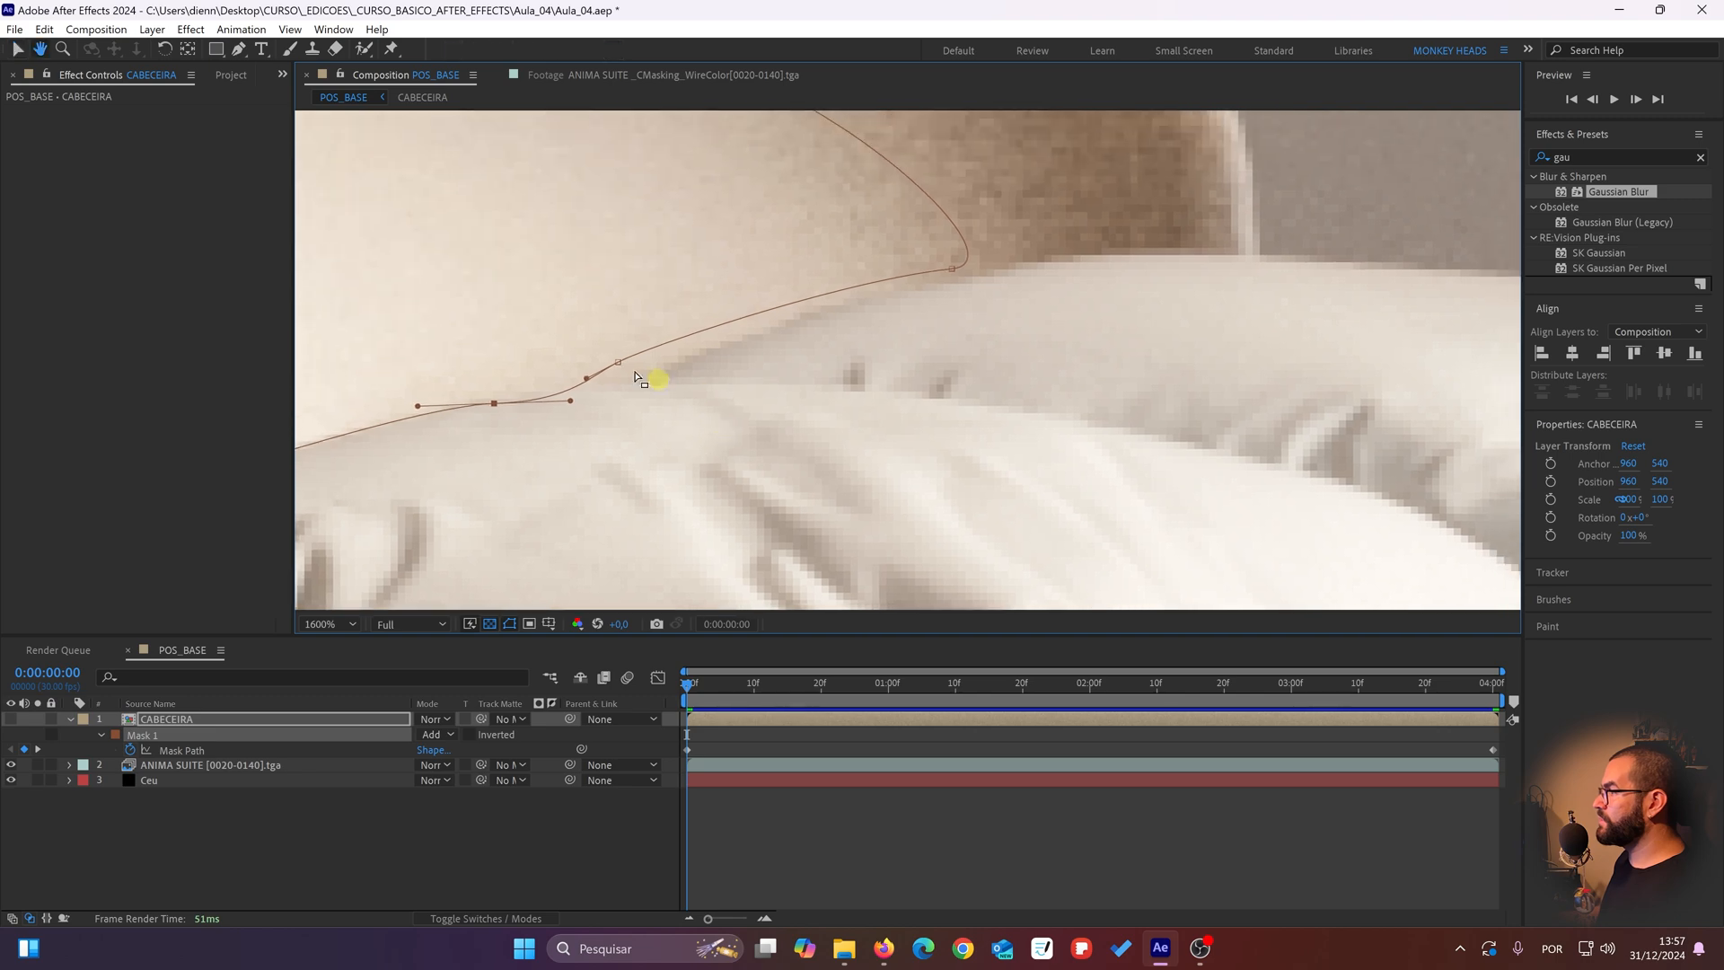
{"action": "left_click_drag", "start_coordinate": [624, 364], "coordinate": [701, 356]}
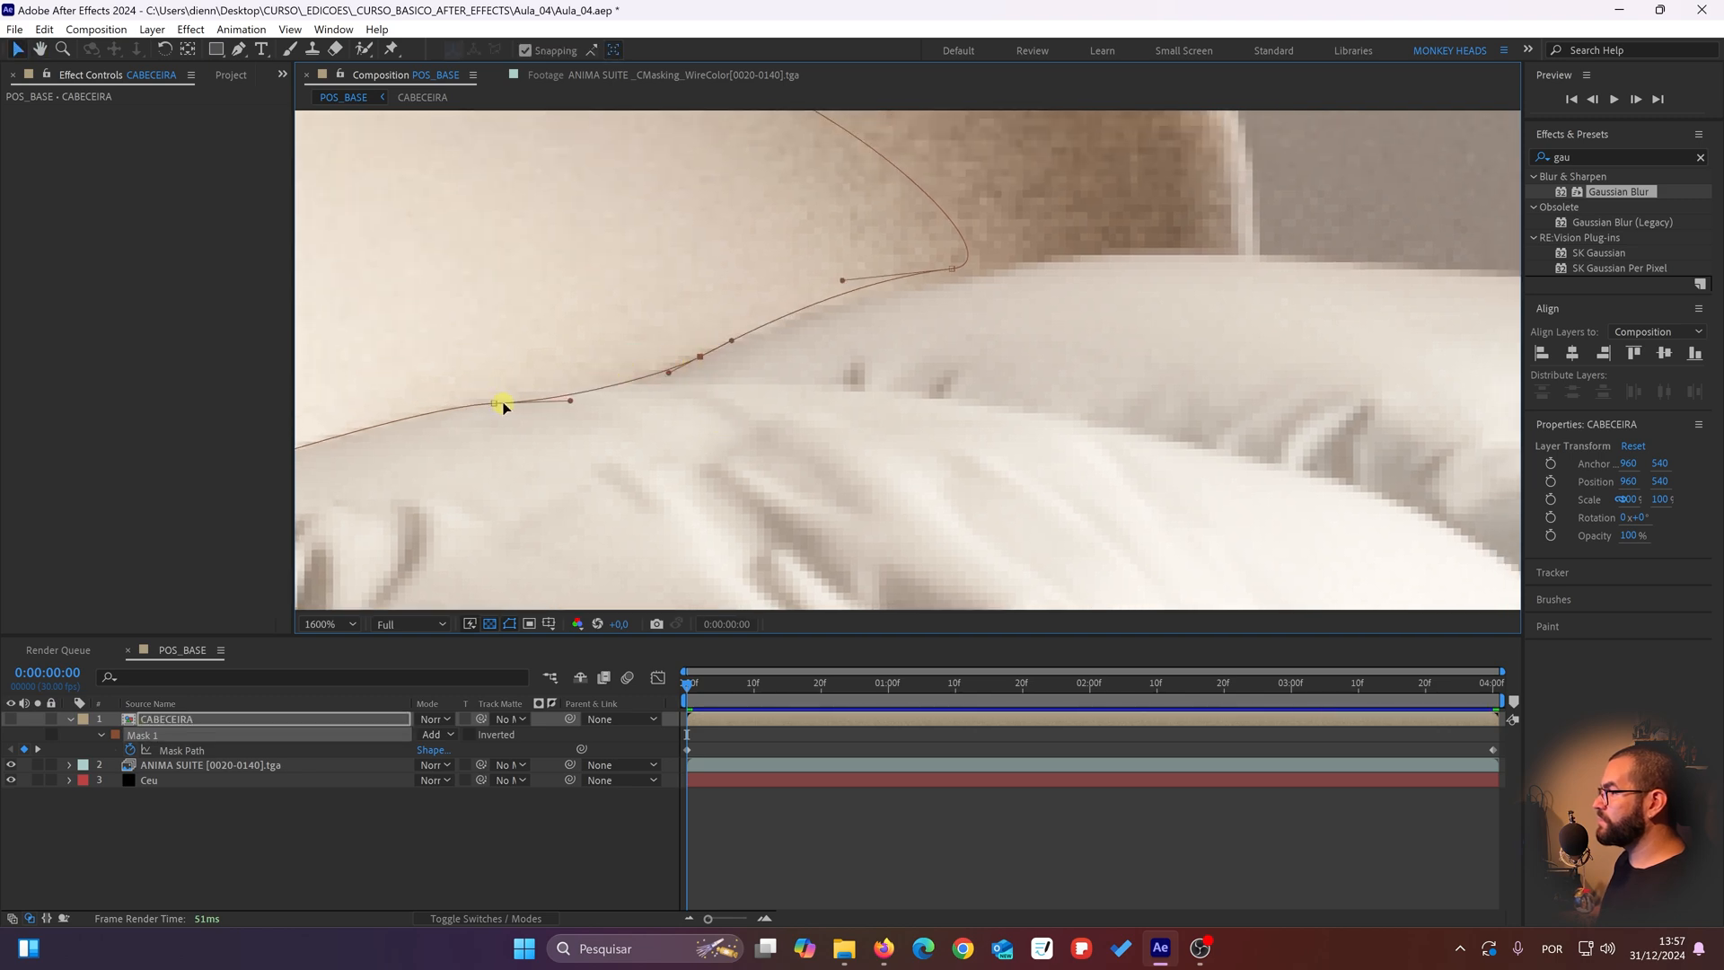
{"action": "left_click_drag", "start_coordinate": [497, 406], "coordinate": [498, 402]}
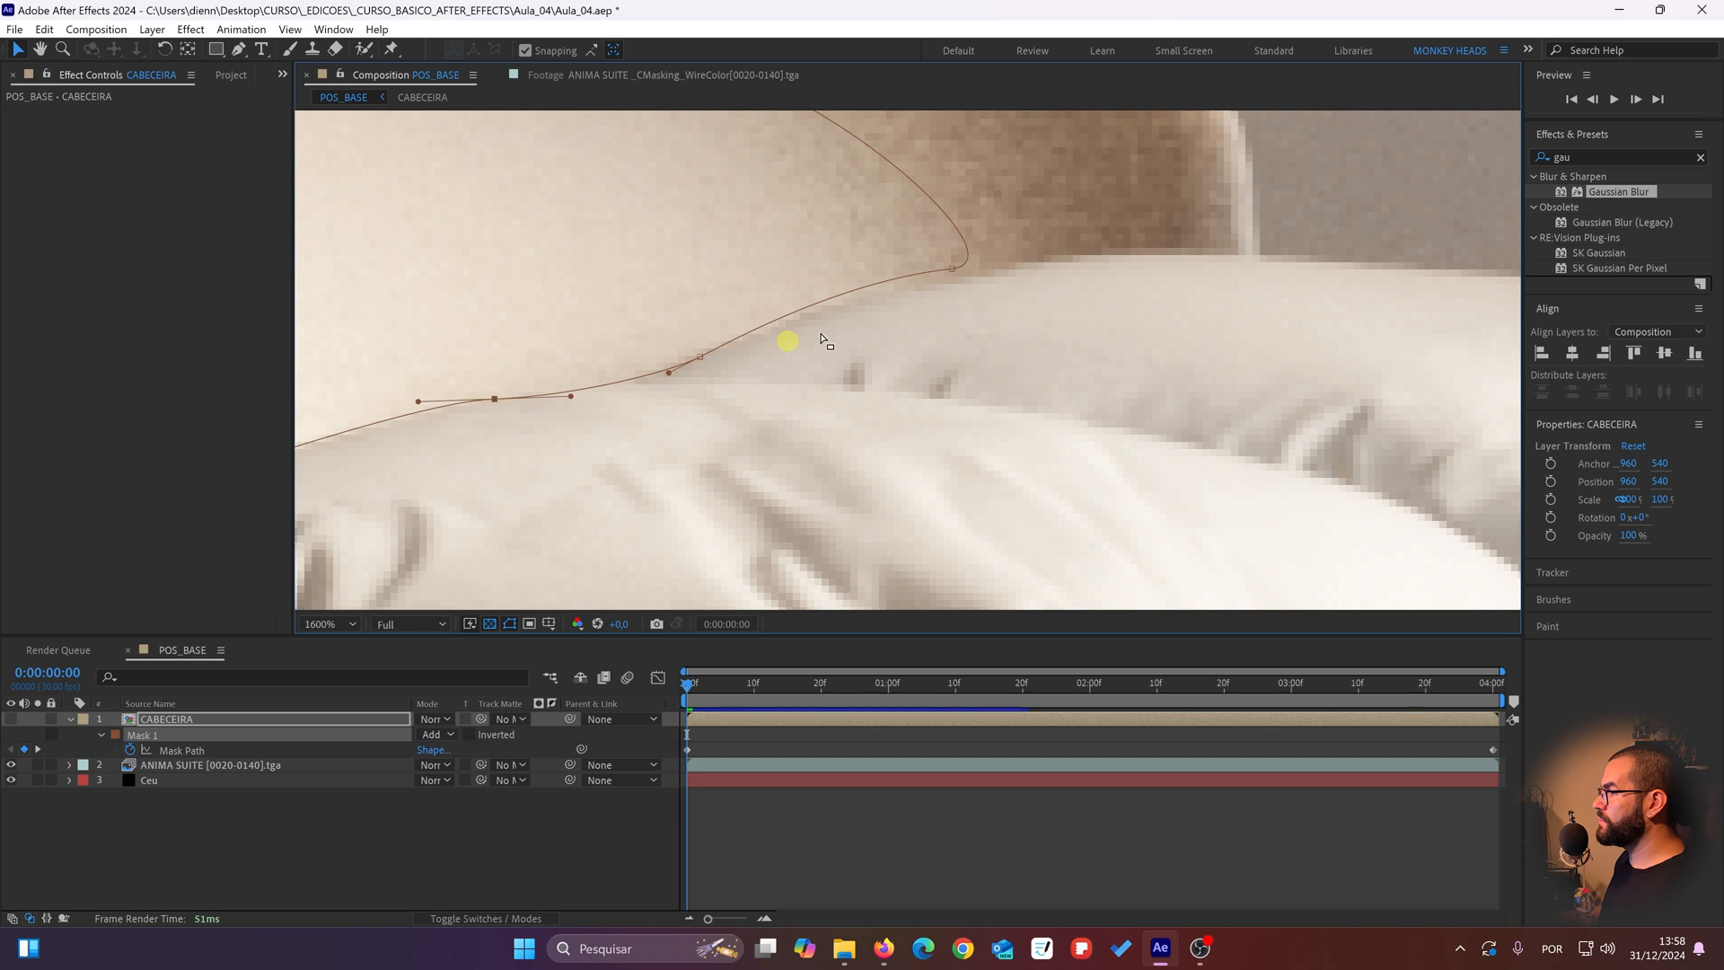
{"action": "left_click_drag", "start_coordinate": [932, 267], "coordinate": [663, 370]}
Step: Adjust the mask's upper far point so the outline follows the headboard's top edge
{"action": "left_click_drag", "start_coordinate": [452, 348], "coordinate": [705, 441]}
{"action": "scroll", "coordinate": [597, 394], "scroll_direction": "down", "scroll_amount": 2}
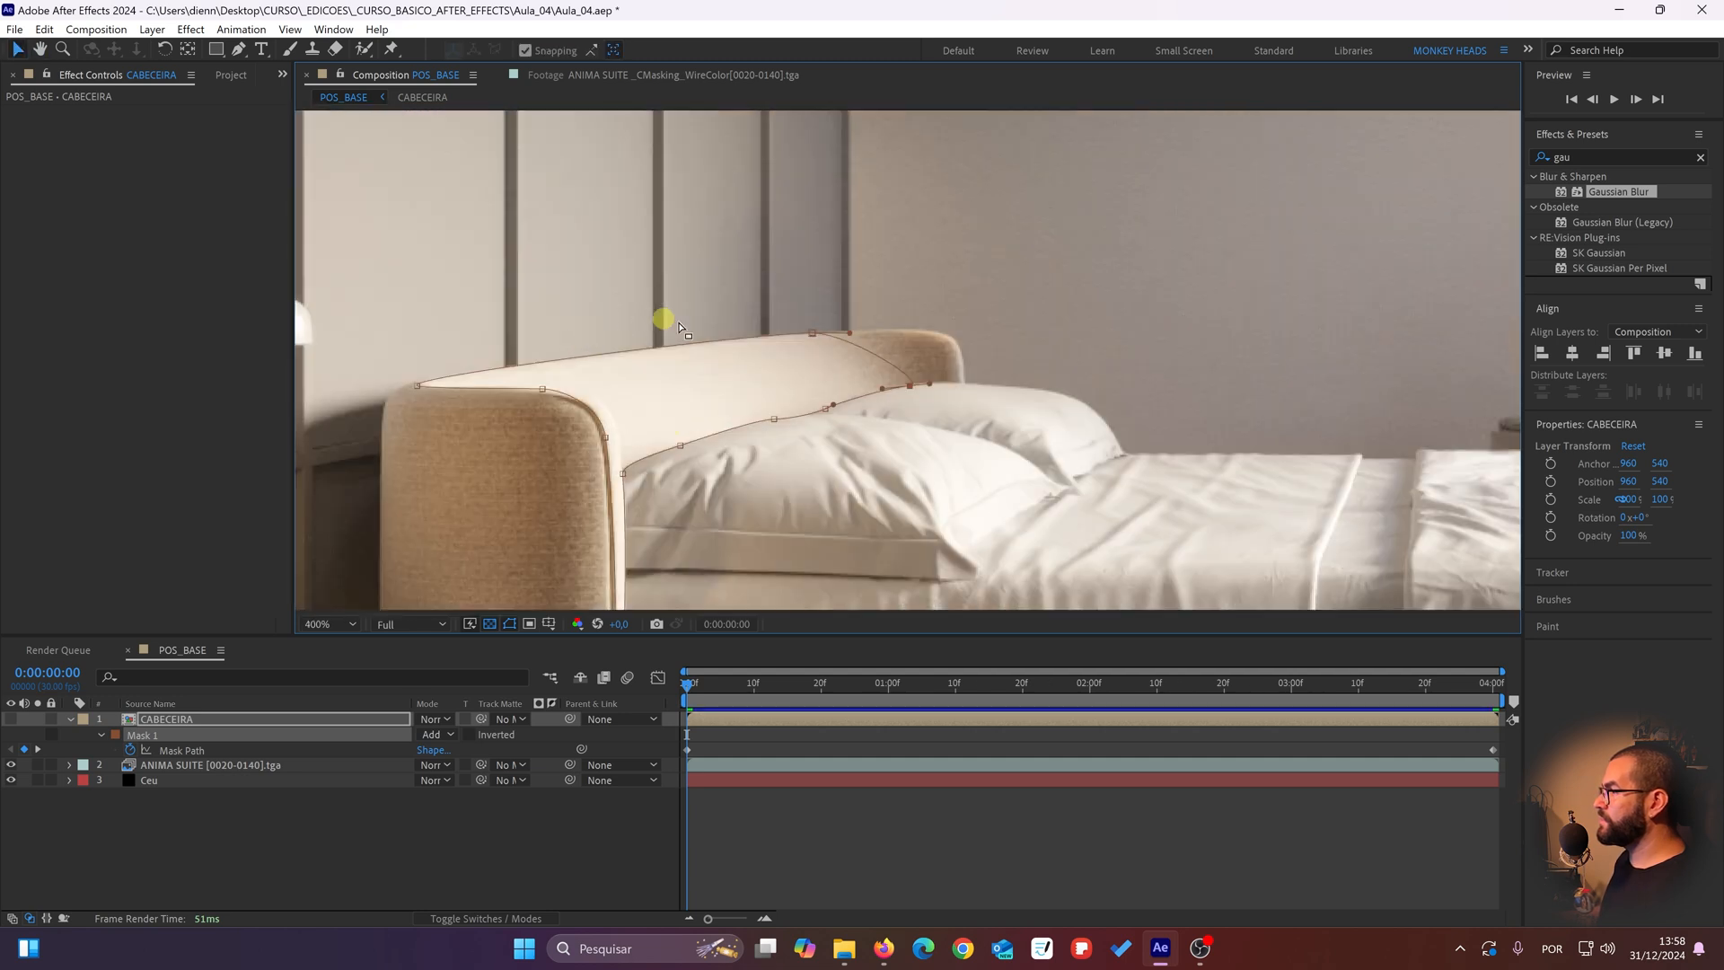
{"action": "scroll", "coordinate": [844, 354], "scroll_direction": "up", "scroll_amount": 2}
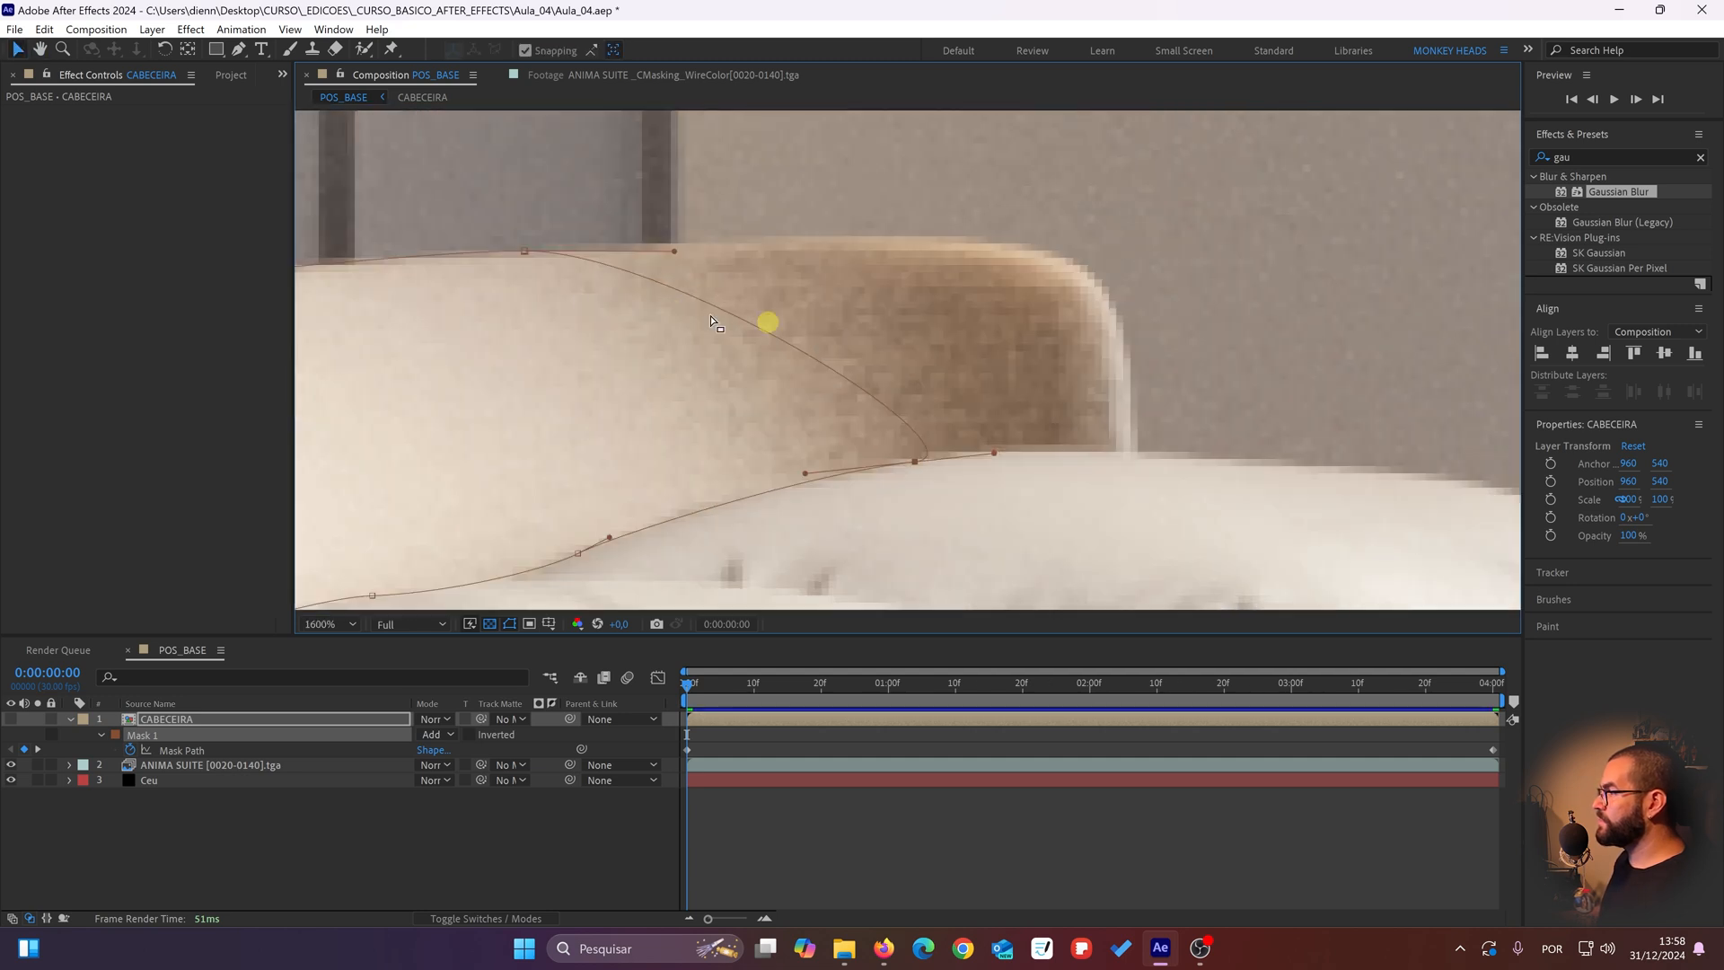
{"action": "left_click", "coordinate": [524, 256]}
{"action": "scroll", "coordinate": [681, 318], "scroll_direction": "down", "scroll_amount": 2}
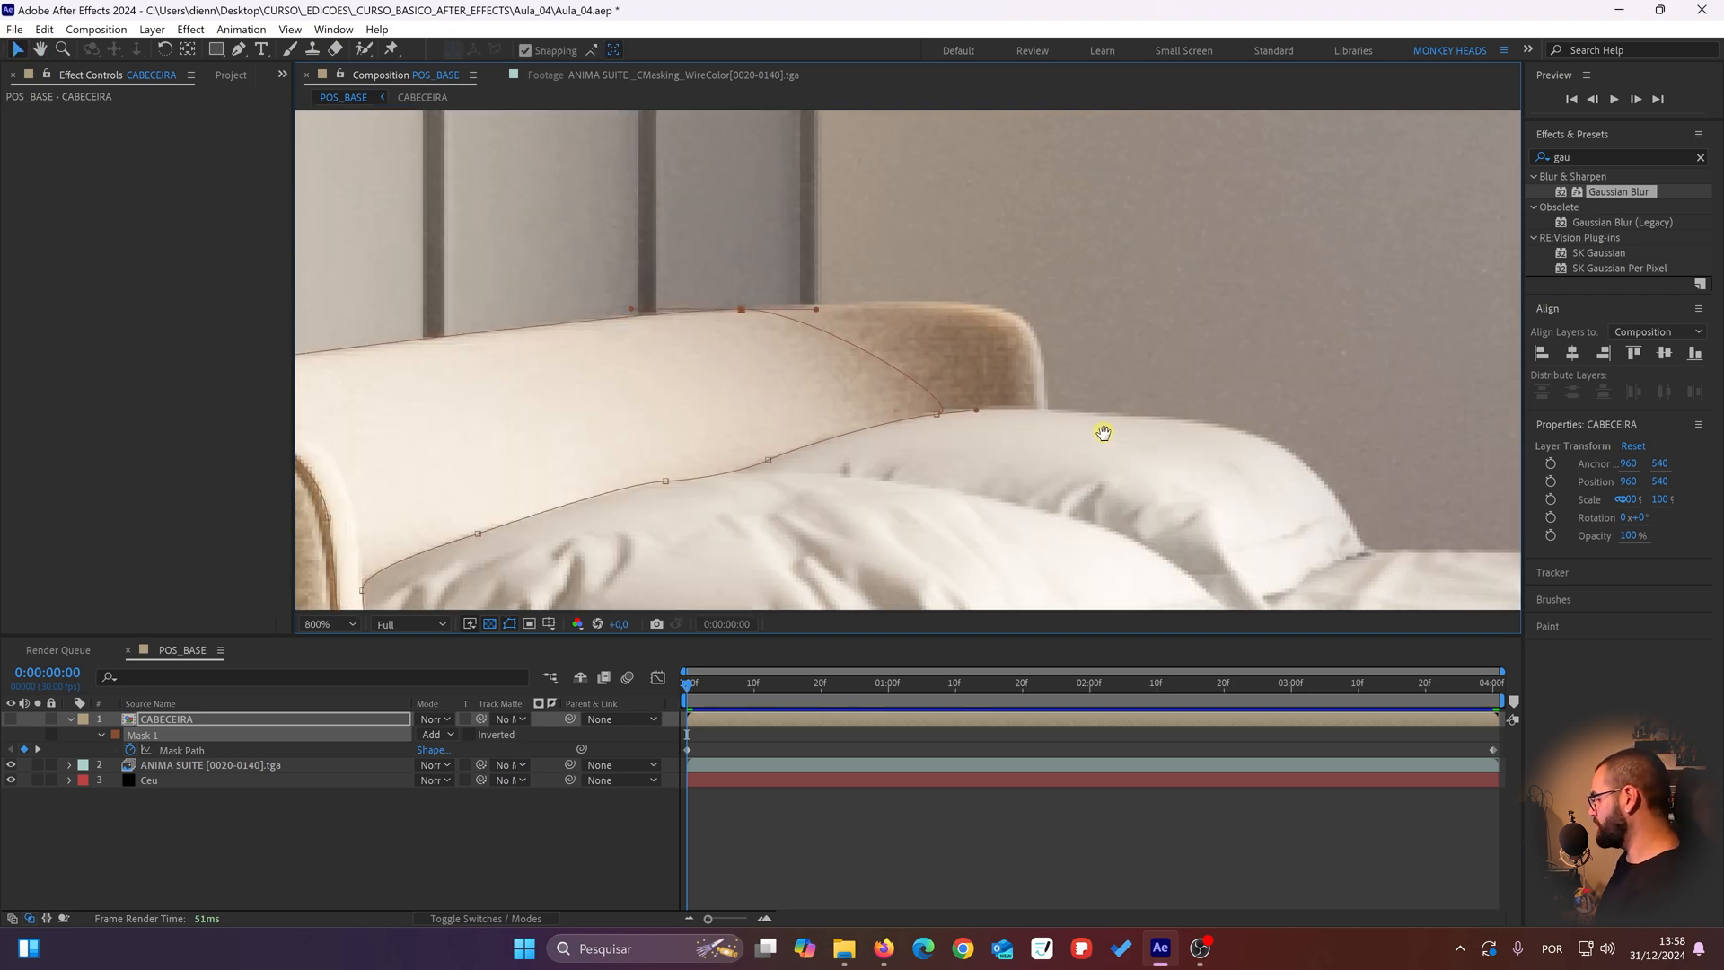
Step: Go to the Mask Path keyframe at 0:00:04:00 and refine the front pillow's corner point and its neighboring point
{"action": "left_click_drag", "start_coordinate": [1103, 433], "coordinate": [1143, 423]}
{"action": "scroll", "coordinate": [1144, 423], "scroll_direction": "up", "scroll_amount": 2}
{"action": "key", "text": "k"}
{"action": "left_click_drag", "start_coordinate": [819, 470], "coordinate": [949, 340]}
{"action": "left_click_drag", "start_coordinate": [783, 384], "coordinate": [1324, 244]}
{"action": "left_click_drag", "start_coordinate": [745, 417], "coordinate": [746, 417]}
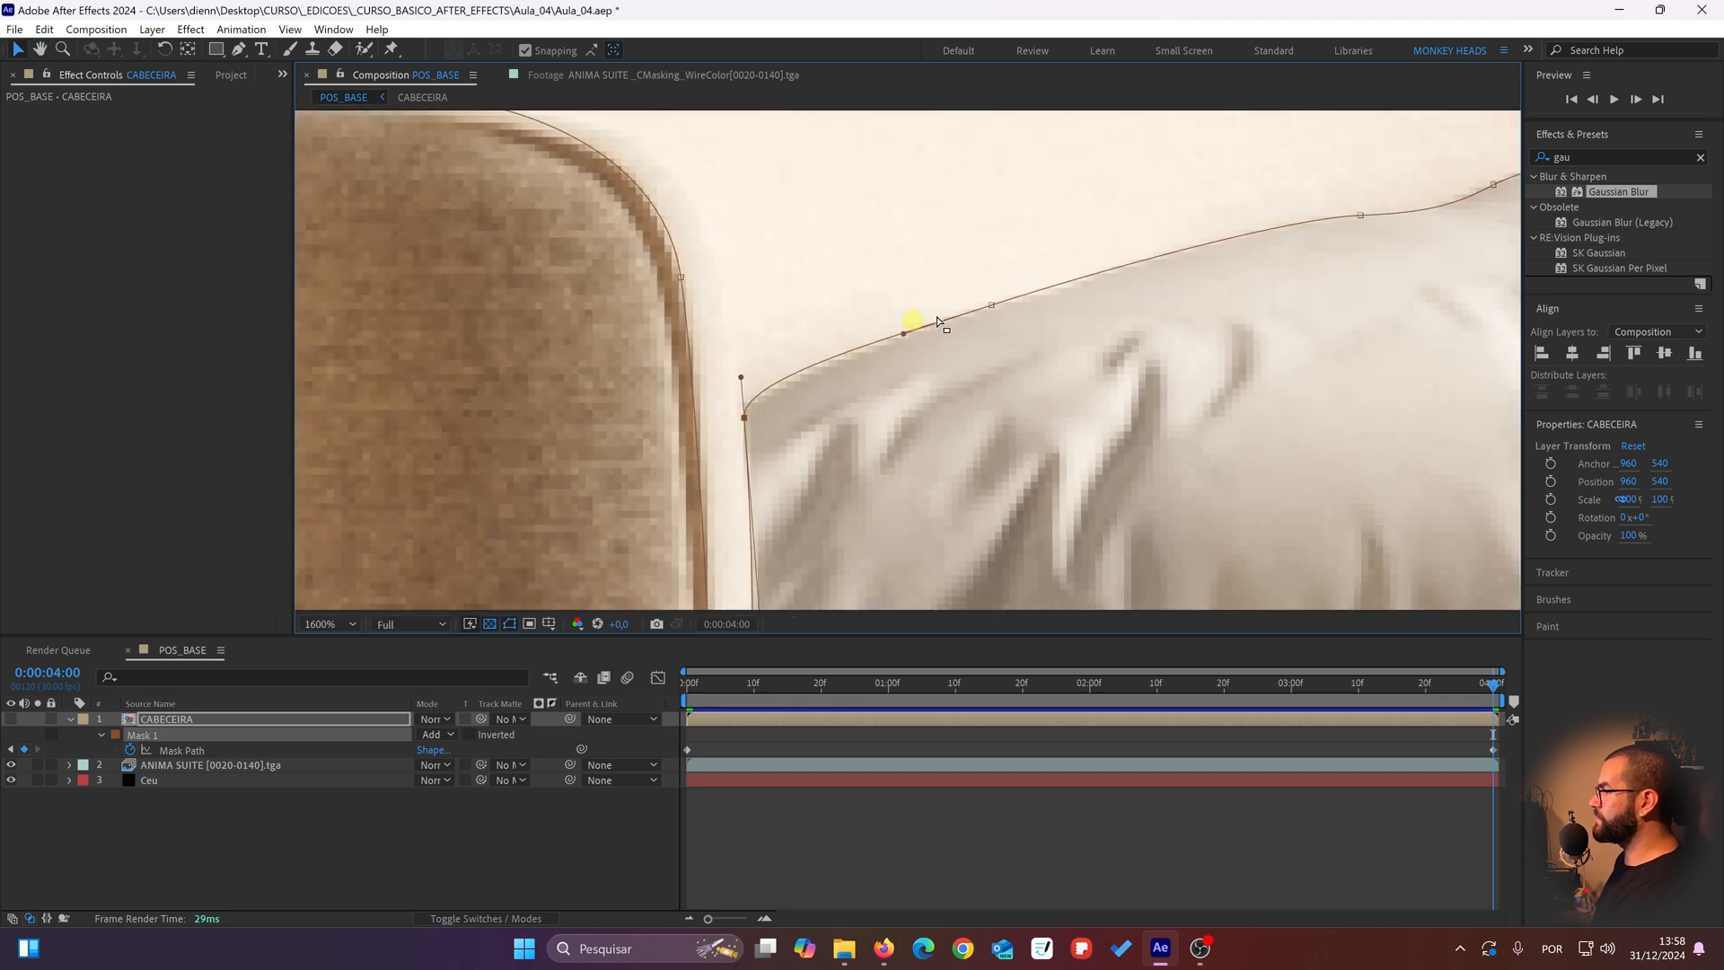
{"action": "left_click", "coordinate": [992, 306]}
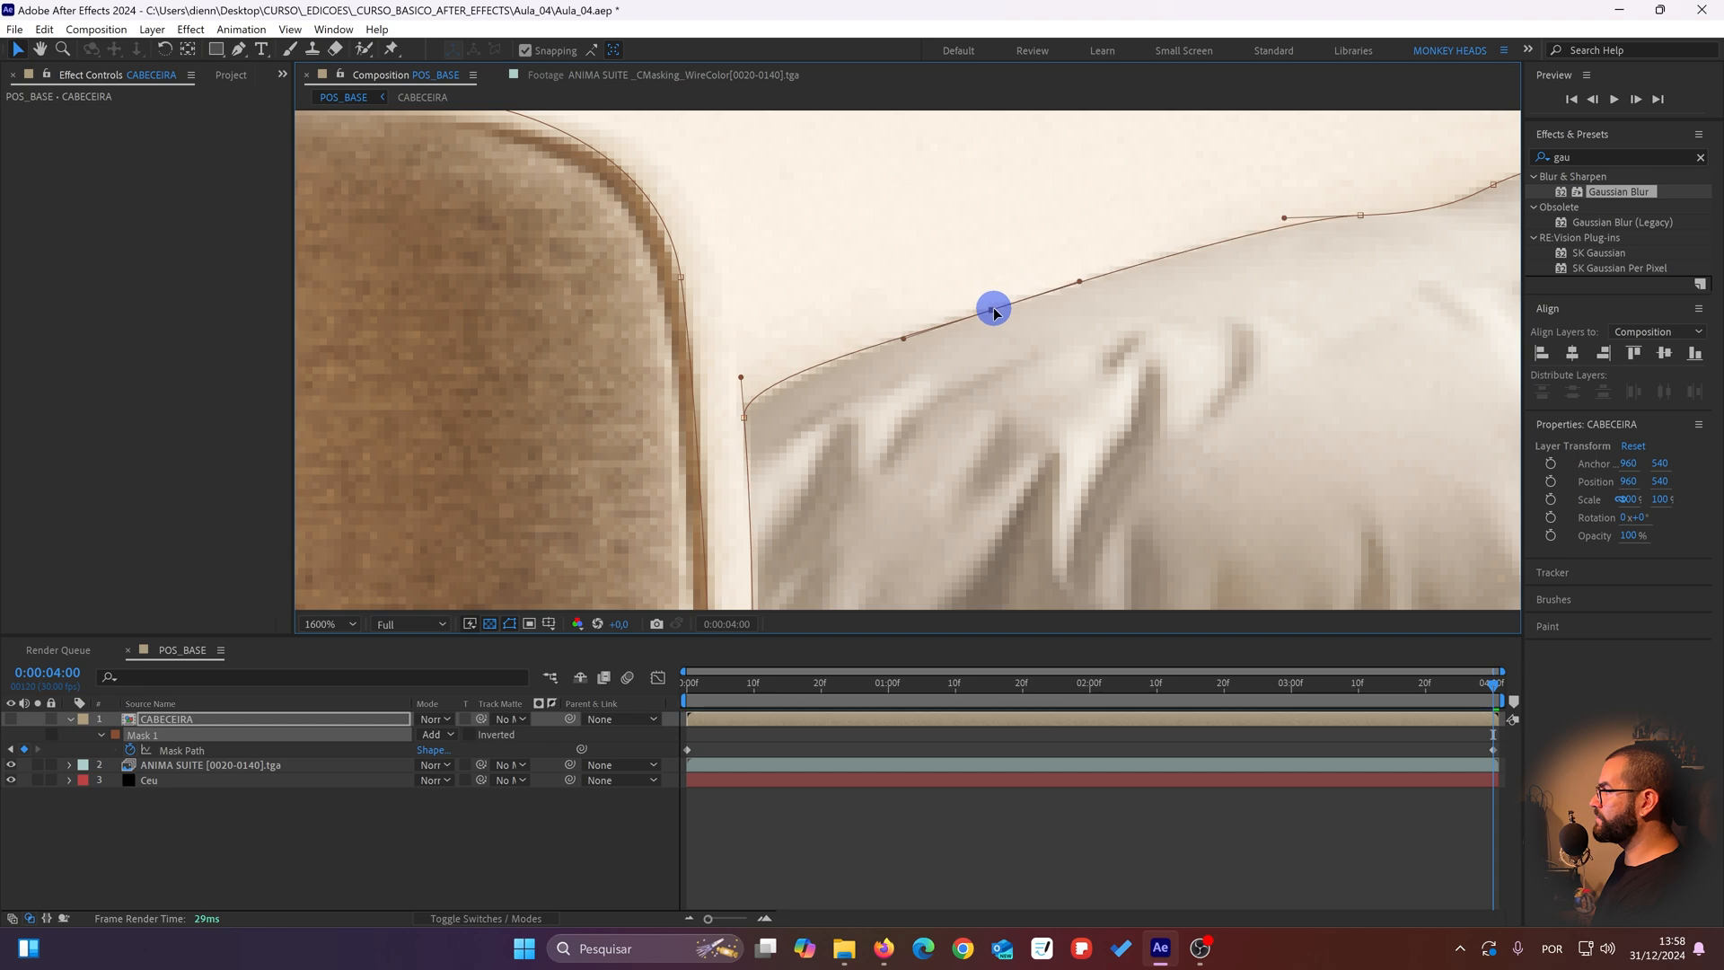
{"action": "scroll", "coordinate": [1257, 360], "scroll_direction": "down", "scroll_amount": 4}
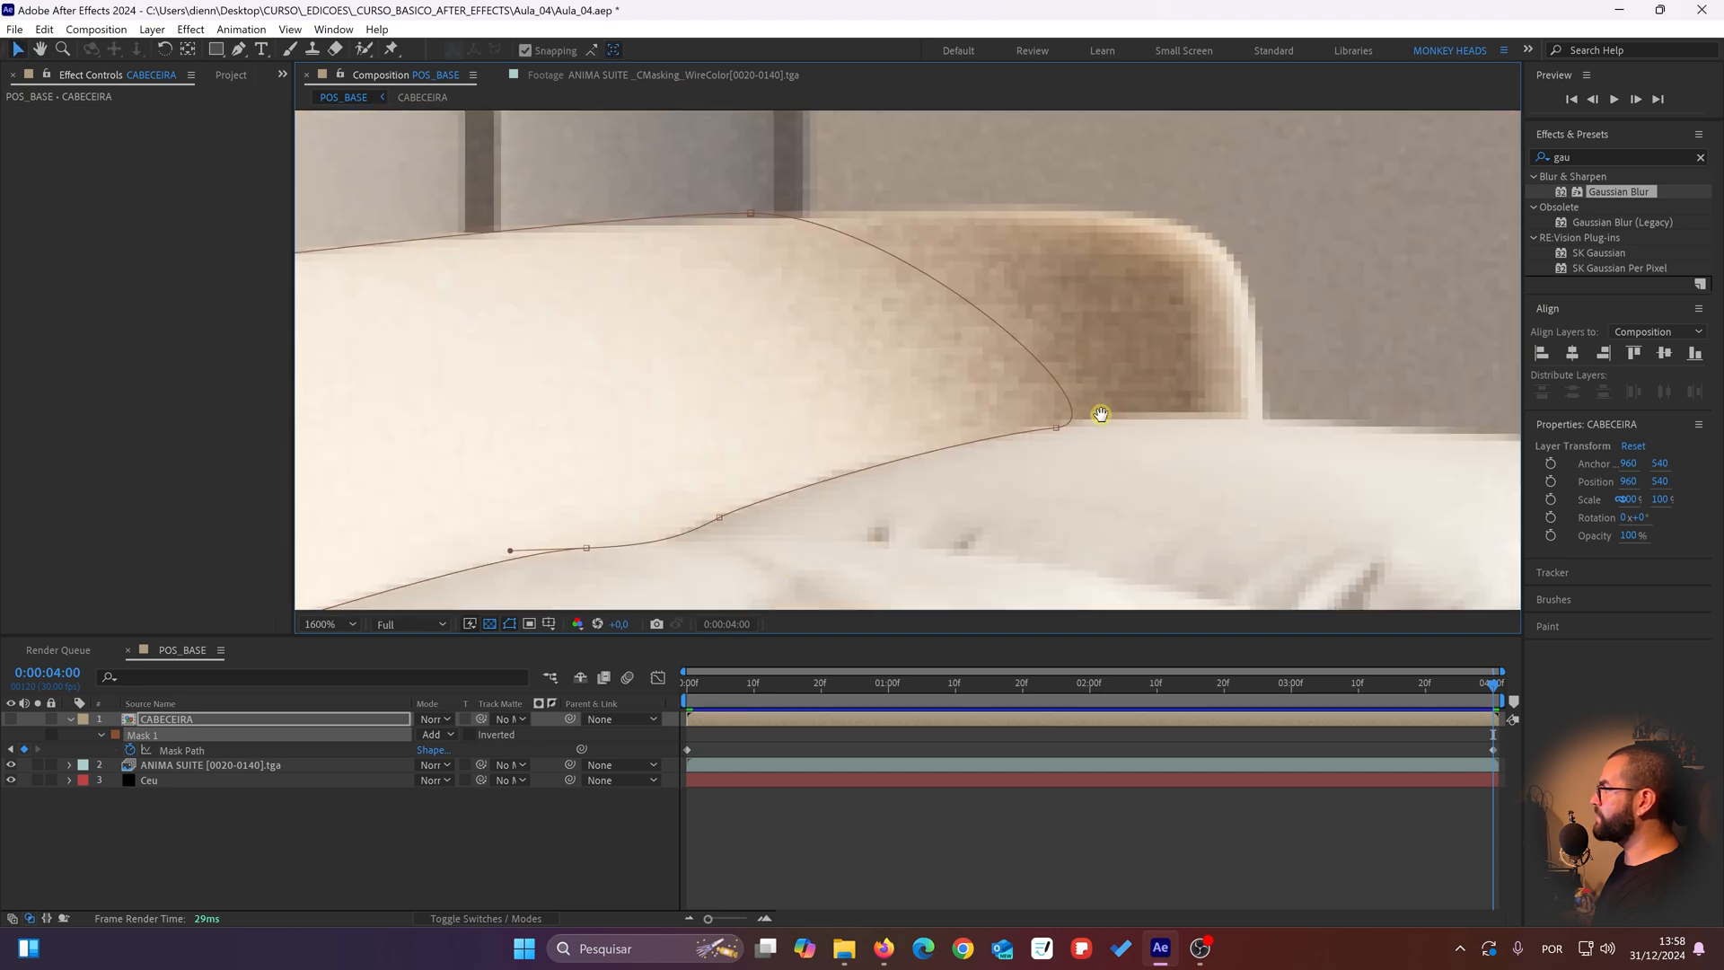
Step: Compare the mask outline at the first and last frames against the headboard's top edge, front corner and pillows
{"action": "key", "text": "v"}
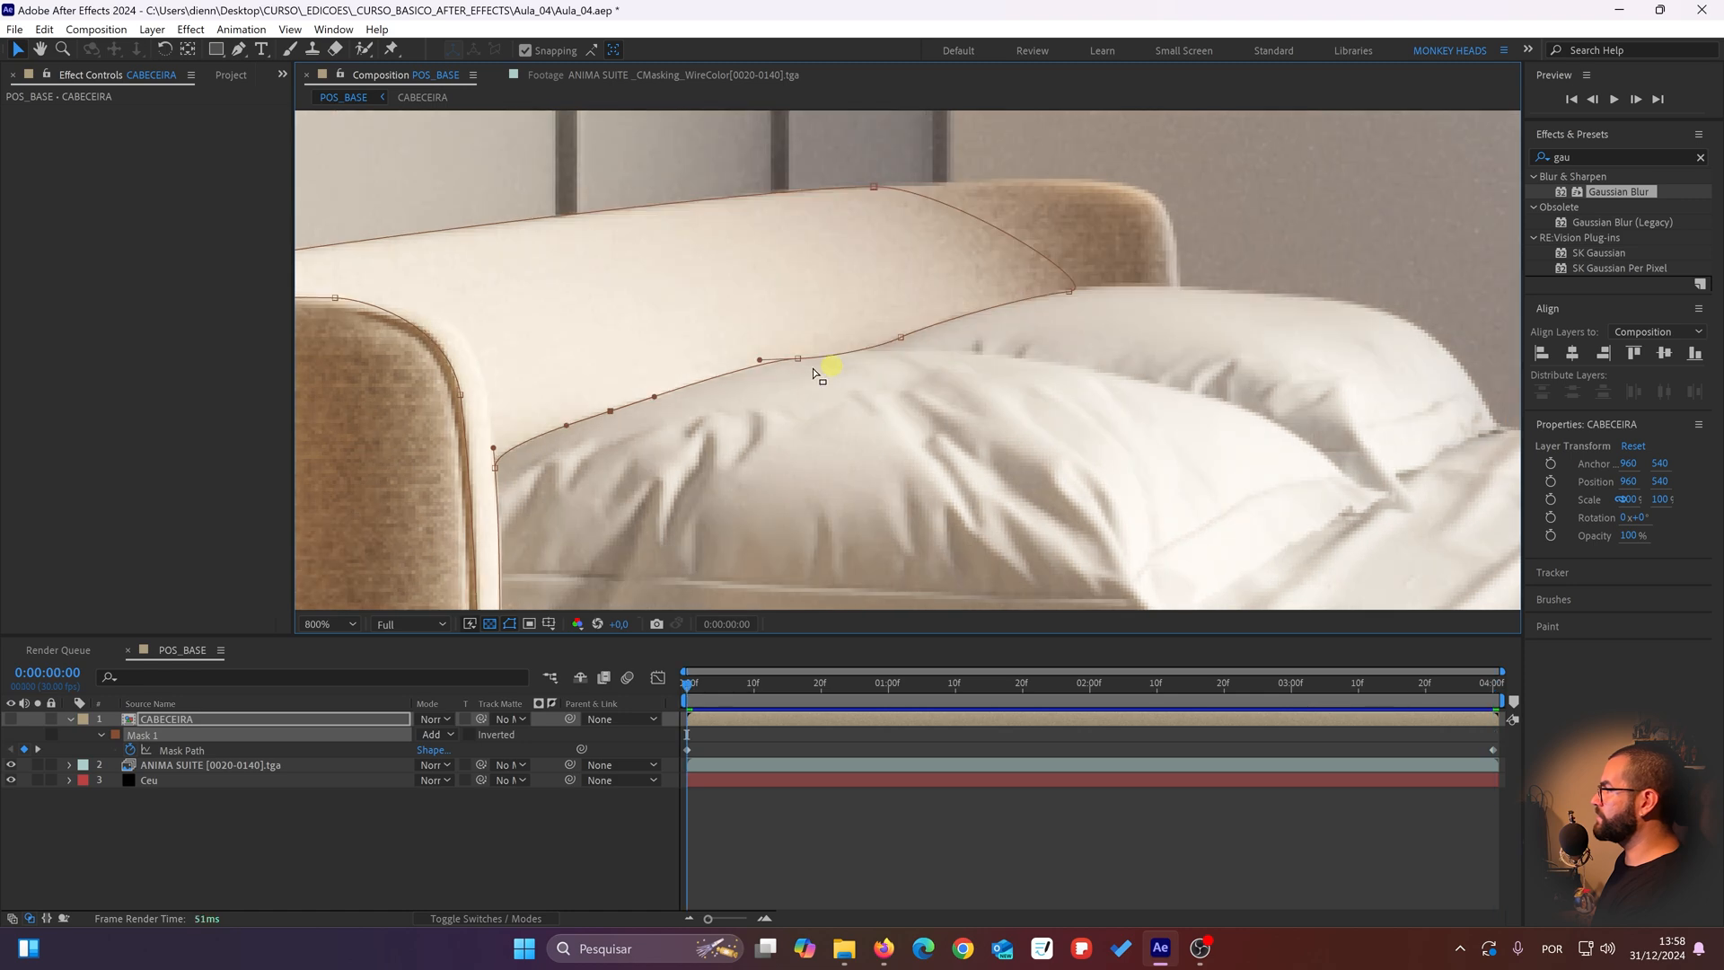
{"action": "scroll", "coordinate": [837, 370], "scroll_direction": "down", "scroll_amount": 2}
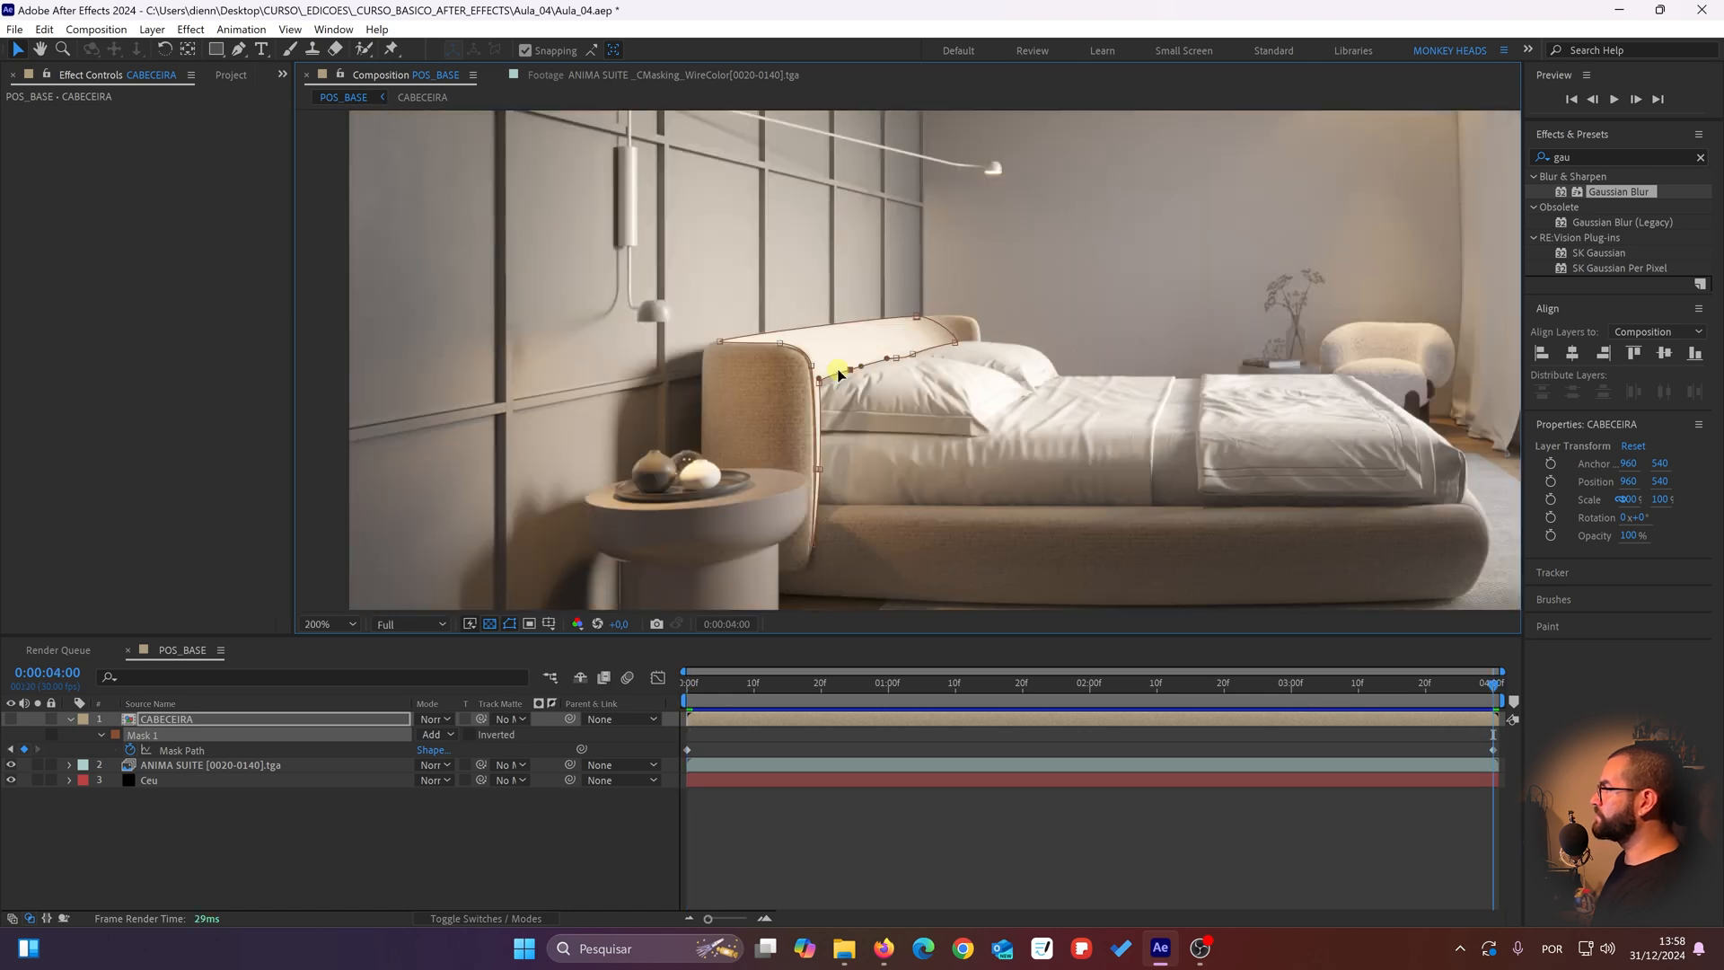
{"action": "scroll", "coordinate": [838, 370], "scroll_direction": "up", "scroll_amount": 2}
{"action": "left_click_drag", "start_coordinate": [838, 370], "coordinate": [853, 246]}
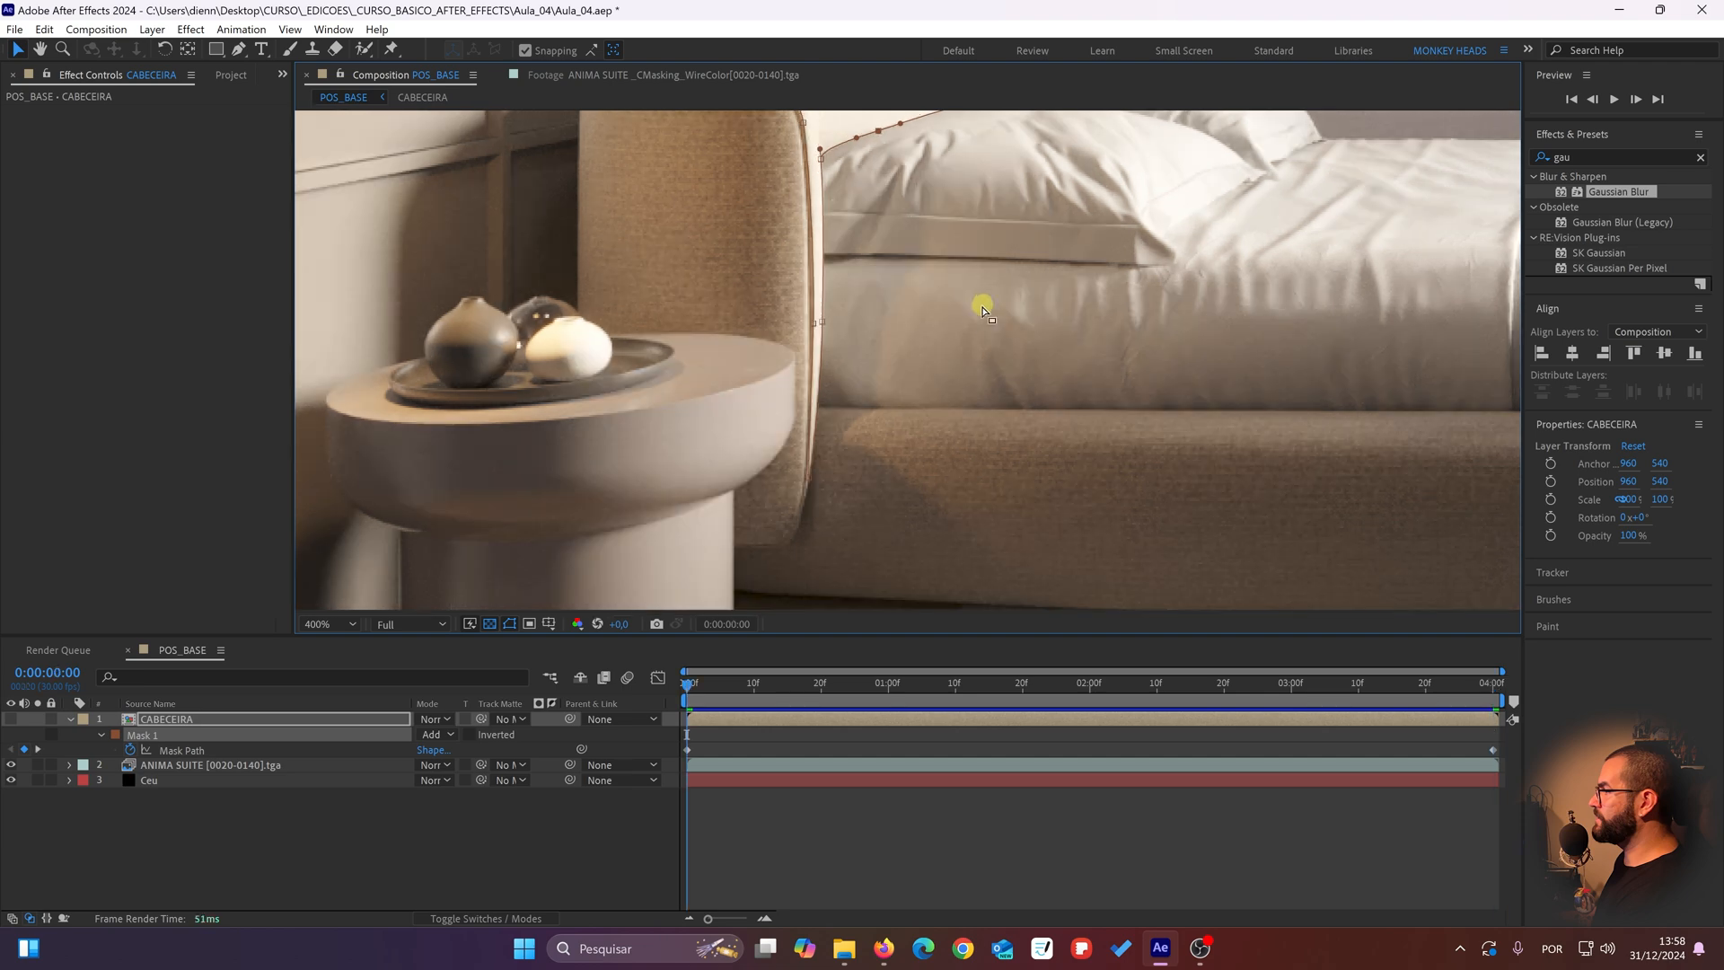
{"action": "key", "text": "Home"}
{"action": "key", "text": "End"}
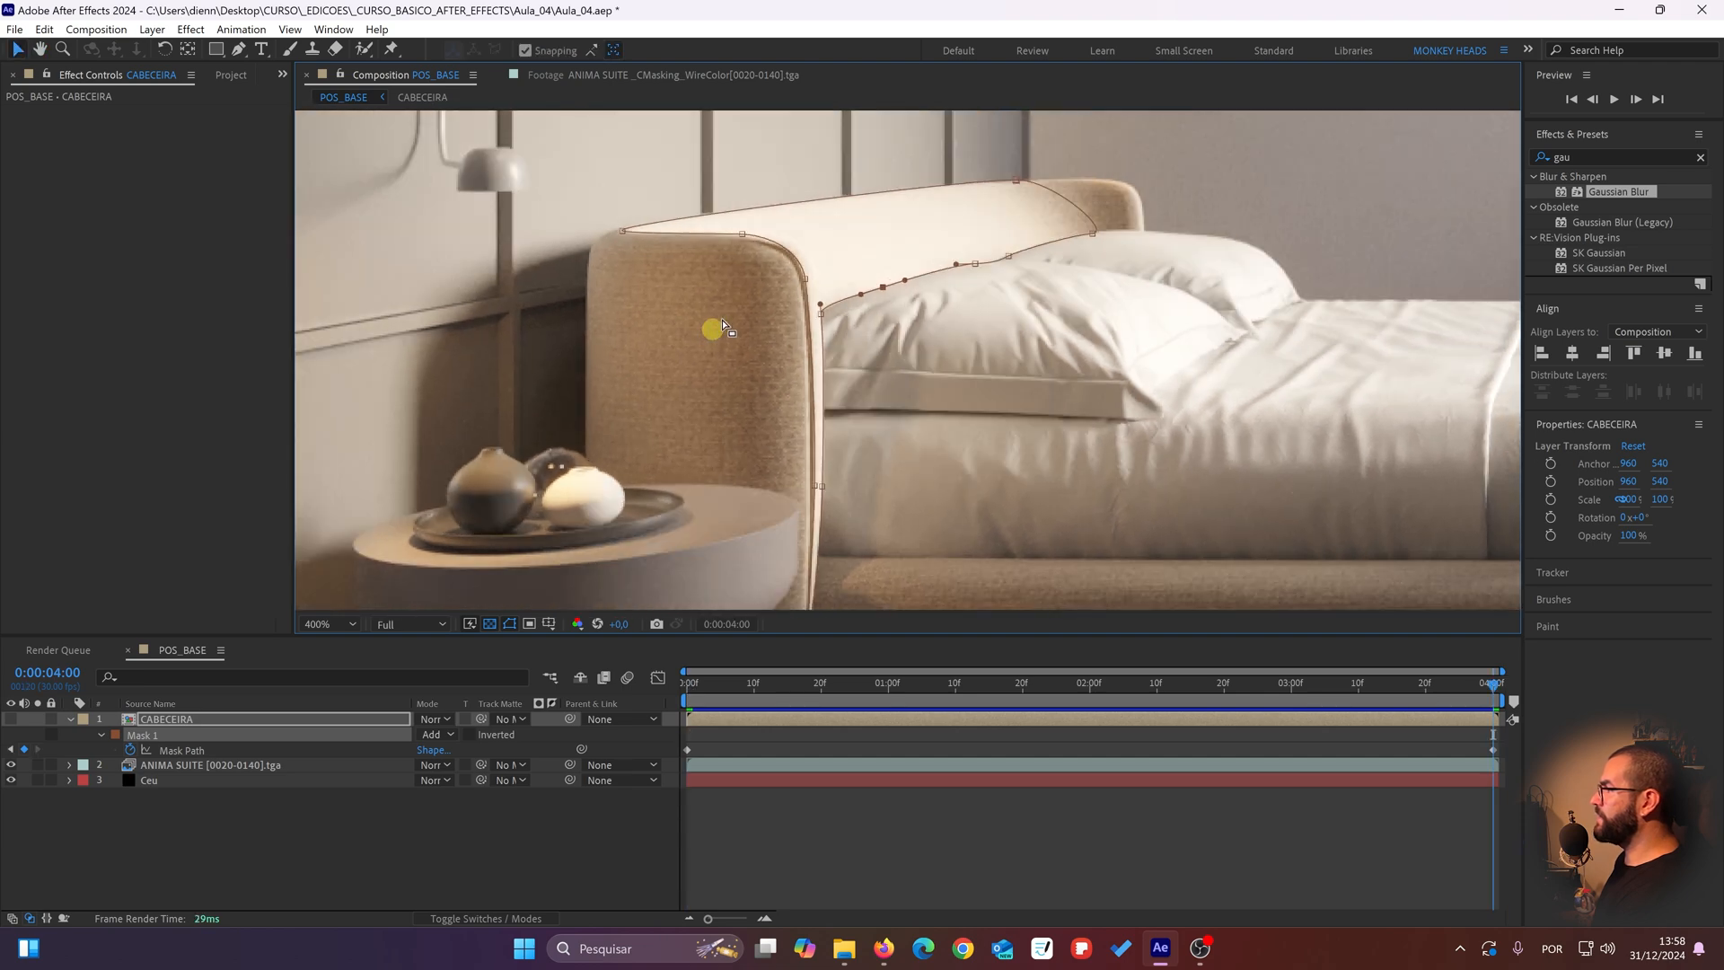
{"action": "key", "text": "Home"}
{"action": "key", "text": "End"}
{"action": "scroll", "coordinate": [748, 282], "scroll_direction": "up", "scroll_amount": 3}
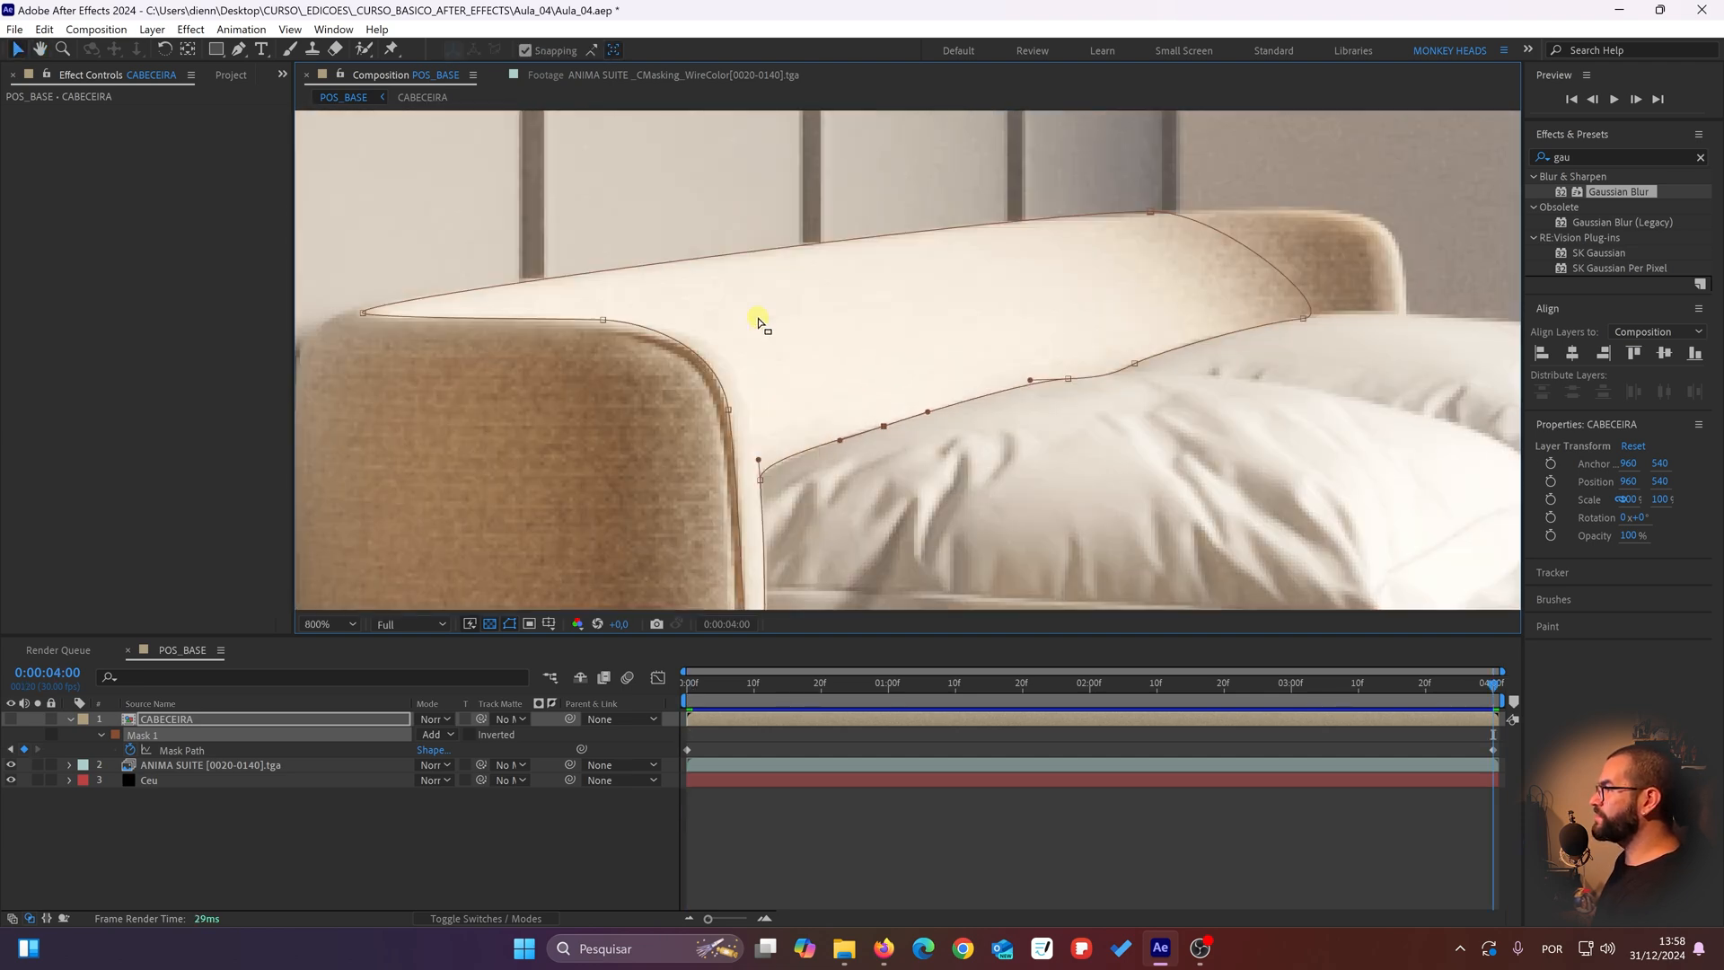
{"action": "key", "text": "Home"}
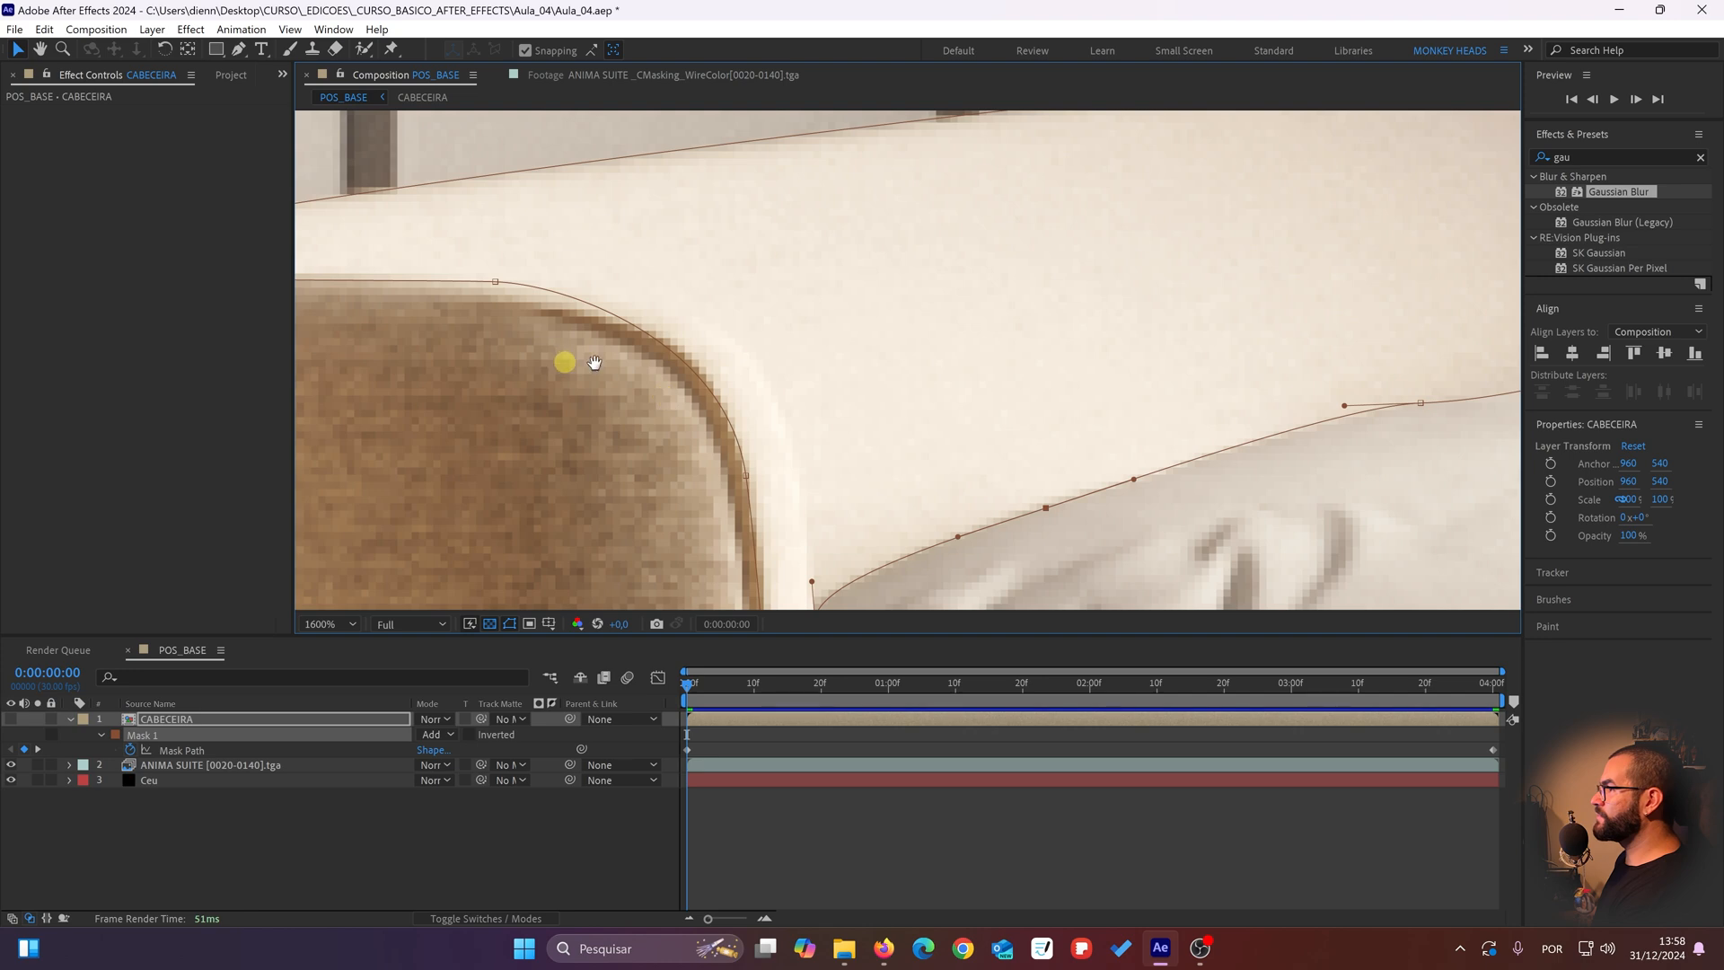
{"action": "left_click_drag", "start_coordinate": [486, 375], "coordinate": [855, 392]}
{"action": "key", "text": "End"}
{"action": "key", "text": "Home"}
{"action": "key", "text": "End"}
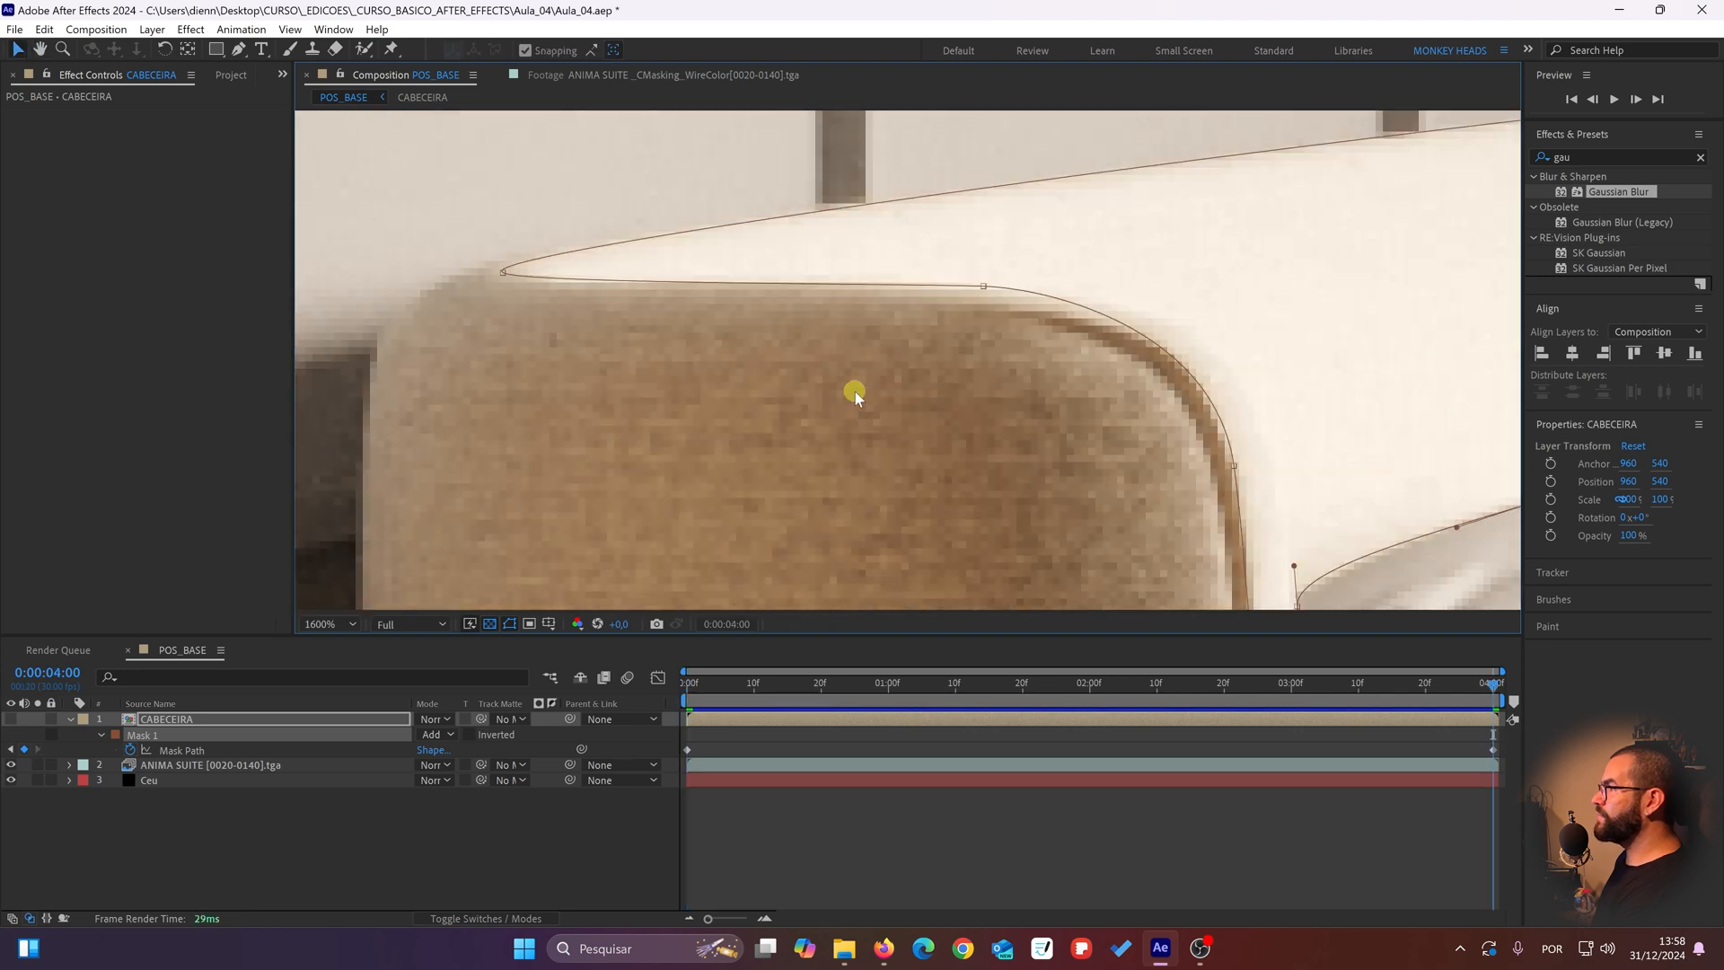
{"action": "key", "text": "Home"}
{"action": "key", "text": "End"}
{"action": "key", "text": "Home"}
{"action": "scroll", "coordinate": [1079, 384], "scroll_direction": "down", "scroll_amount": 1}
{"action": "scroll", "coordinate": [1080, 383], "scroll_direction": "down", "scroll_amount": 1}
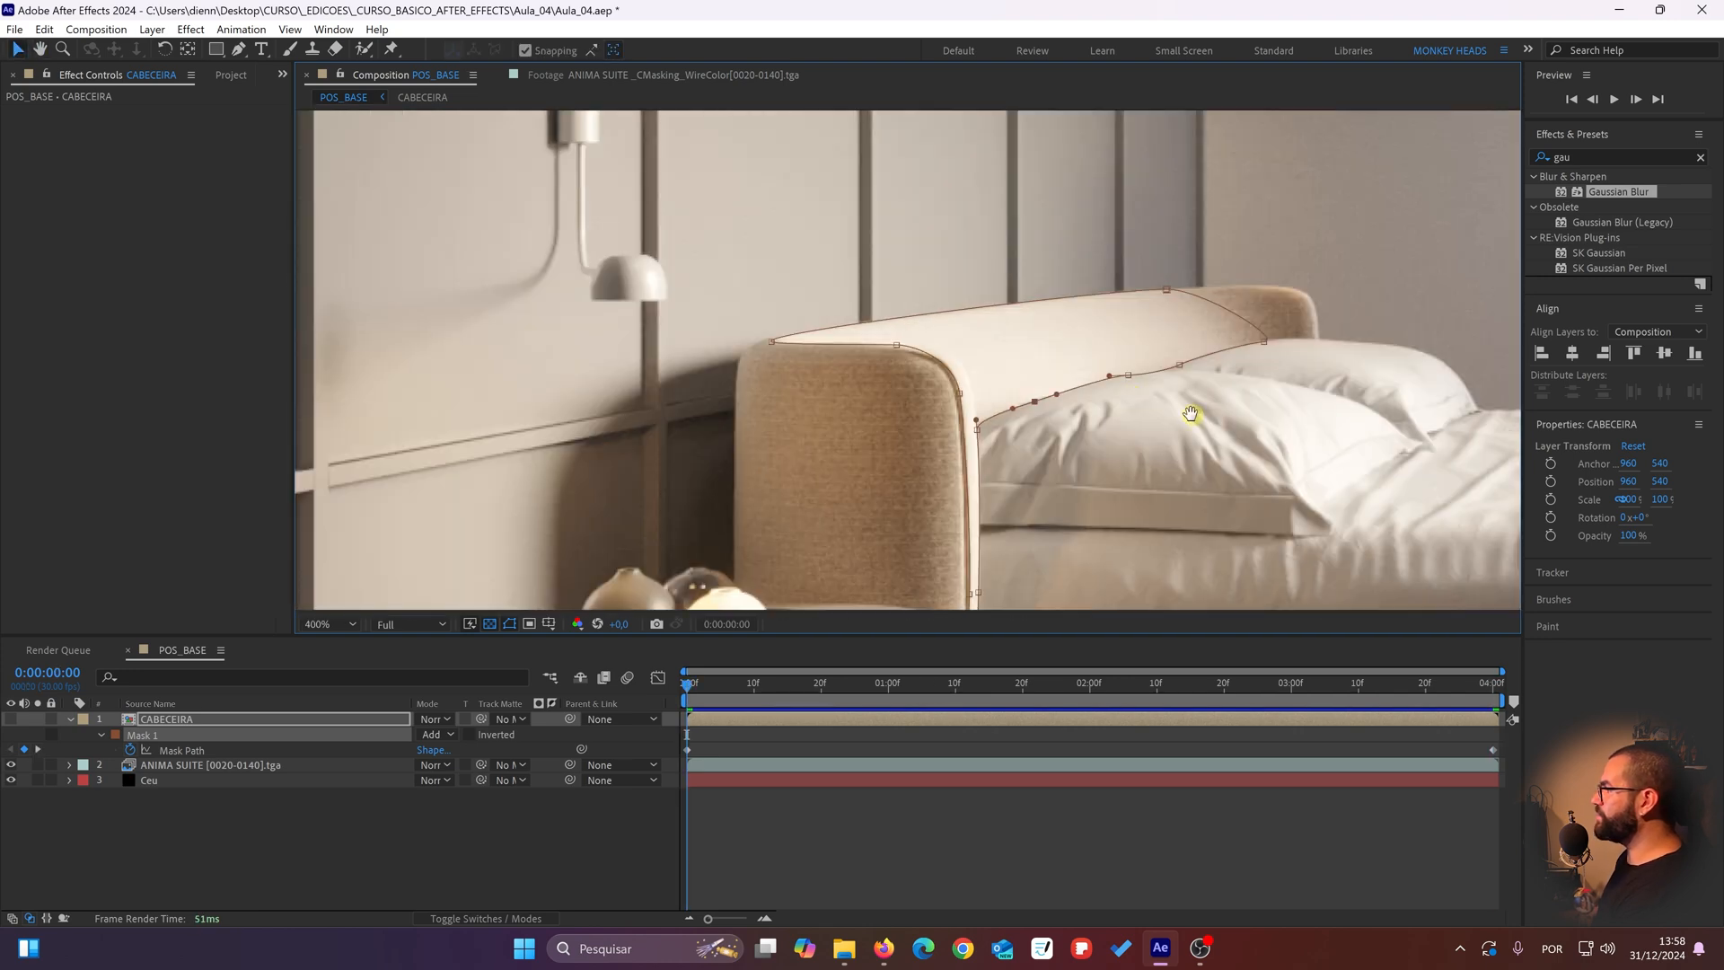
{"action": "left_click_drag", "start_coordinate": [1193, 410], "coordinate": [907, 292]}
{"action": "key", "text": "End"}
{"action": "key", "text": "Home"}
{"action": "key", "text": "End"}
{"action": "key", "text": "Home"}
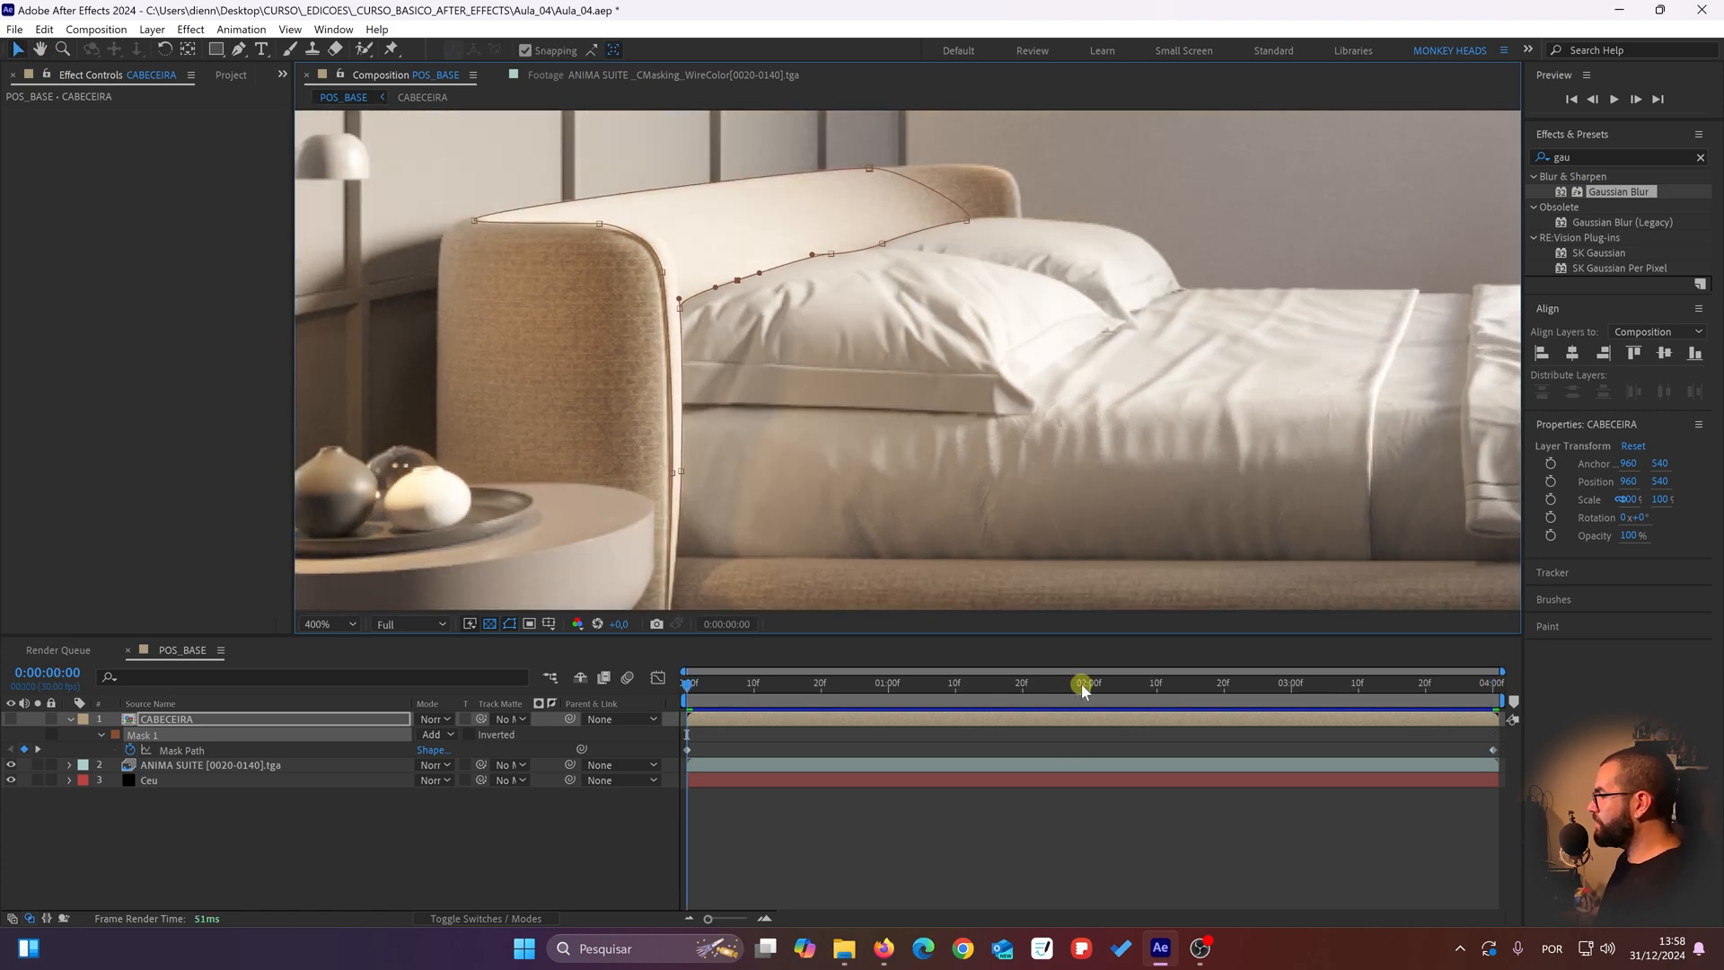
Step: Make the CABECEIRA layer visible at 0:00:02:00 and scrub through the animation to check the masked recolor
{"action": "left_click_drag", "start_coordinate": [1081, 683], "coordinate": [1090, 687]}
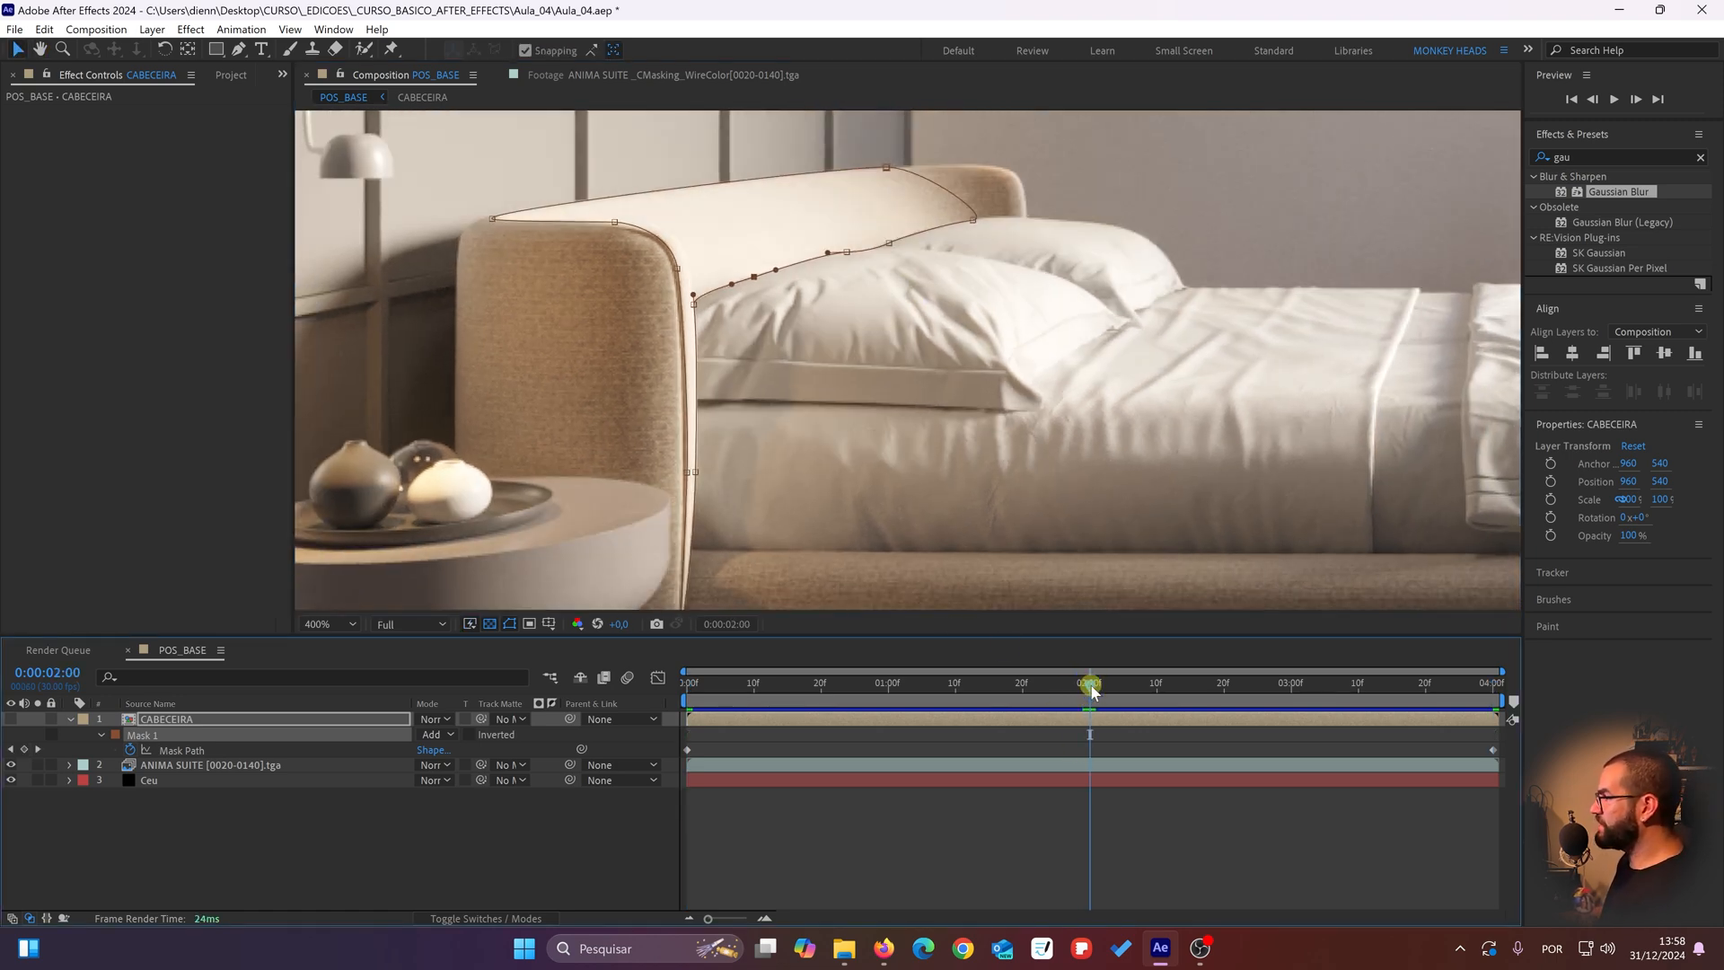
{"action": "left_click_drag", "start_coordinate": [769, 396], "coordinate": [835, 340]}
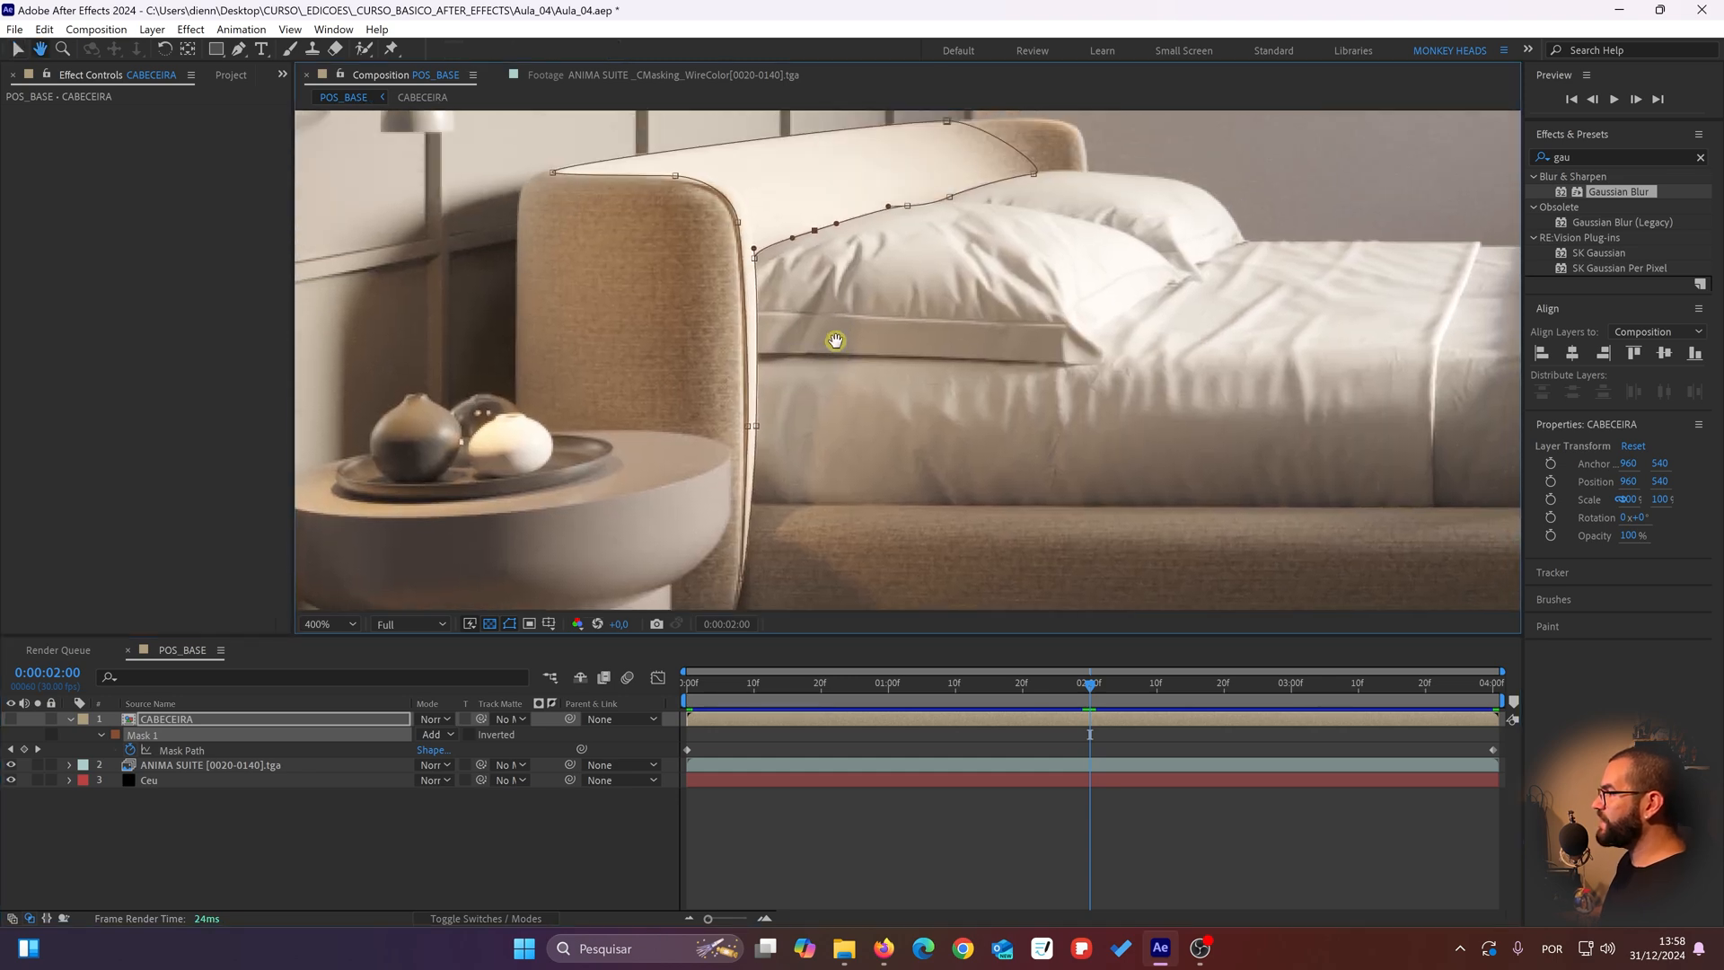
{"action": "left_click", "coordinate": [13, 718]}
{"action": "left_click", "coordinate": [13, 718]}
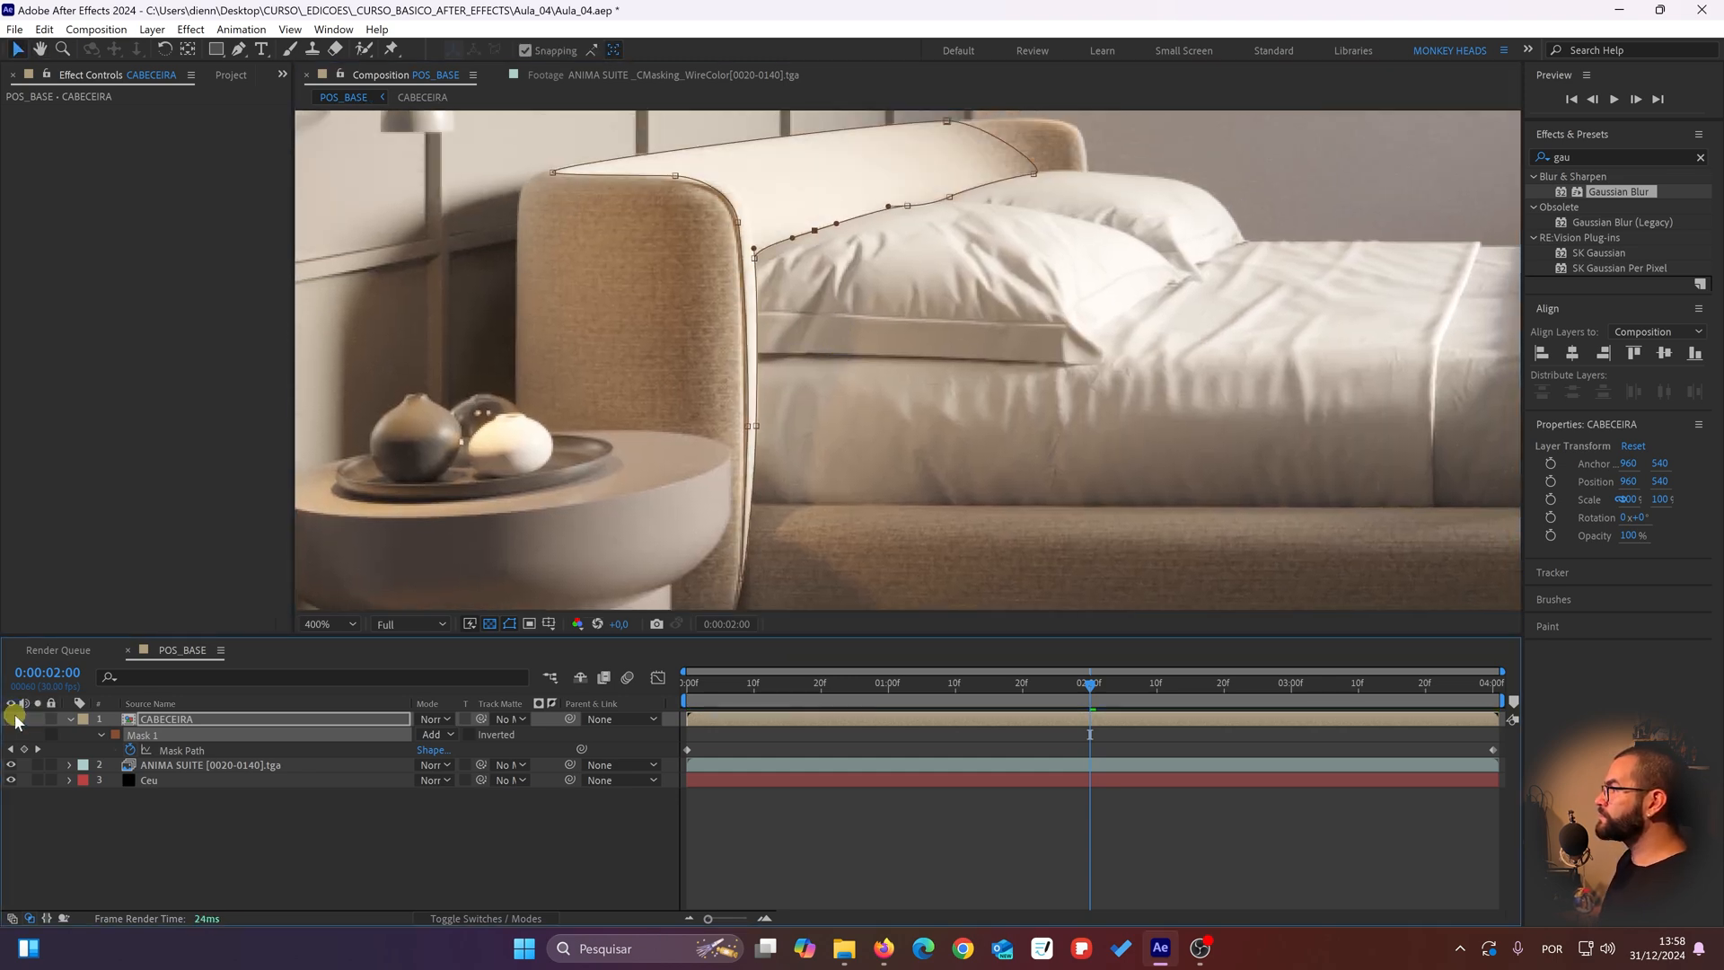
{"action": "left_click", "coordinate": [13, 719]}
{"action": "left_click", "coordinate": [13, 718]}
{"action": "left_click", "coordinate": [13, 718]}
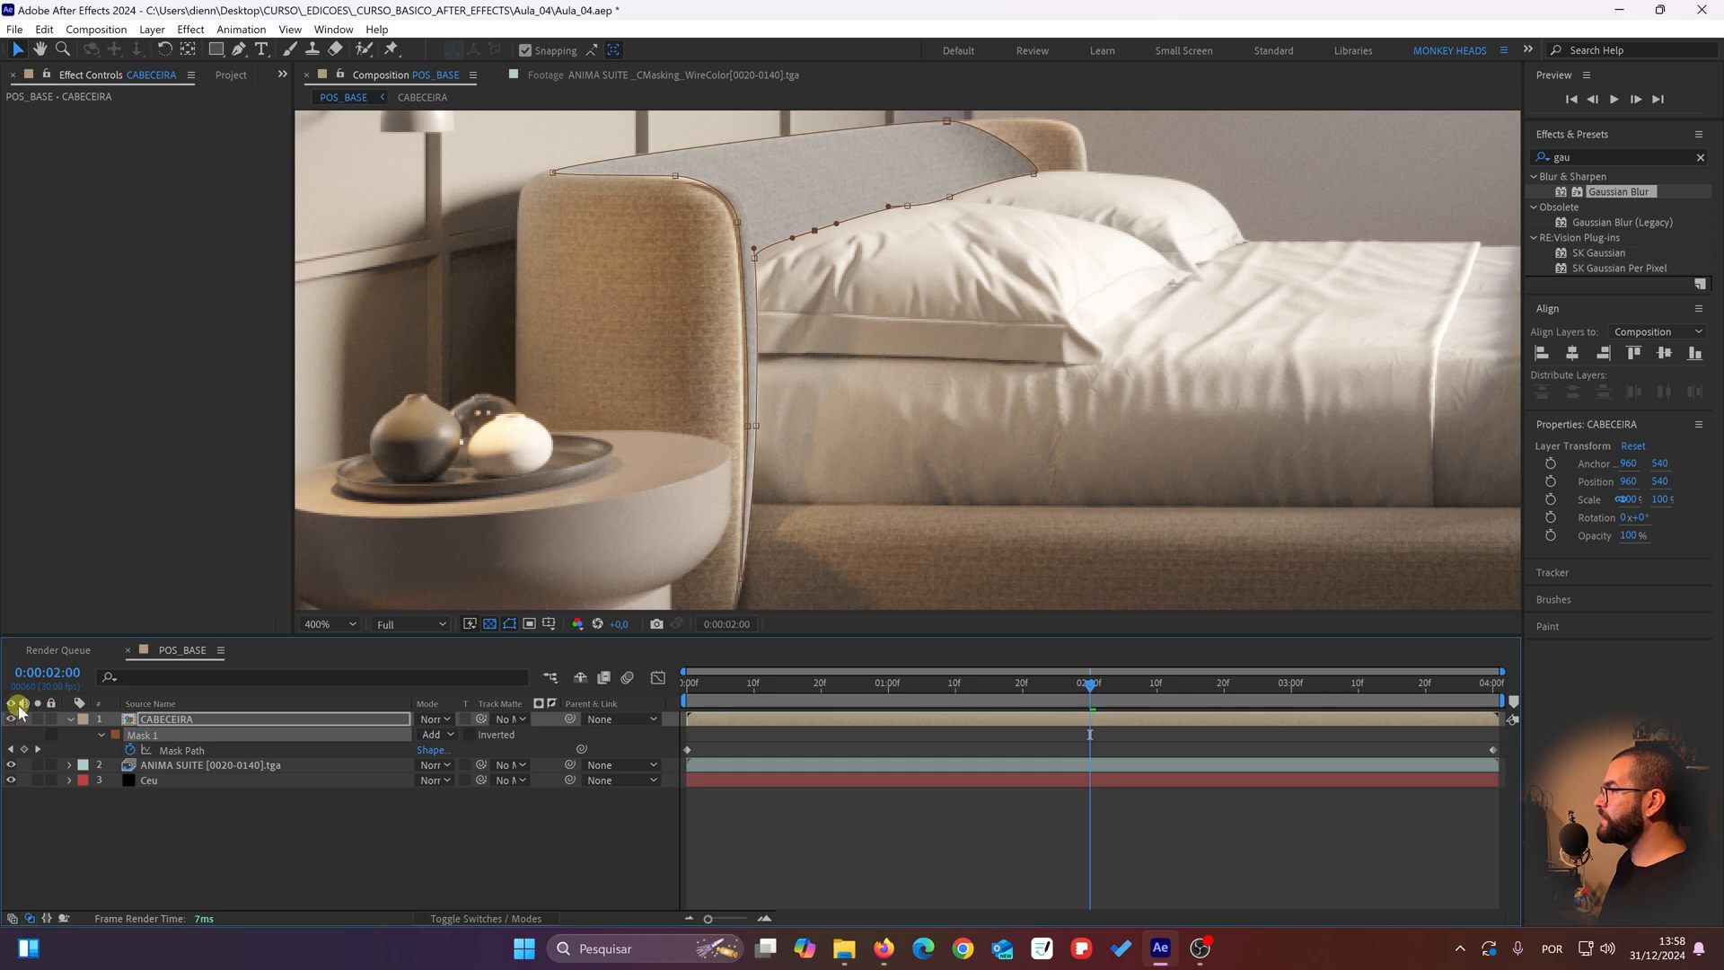
{"action": "left_click_drag", "start_coordinate": [1033, 700], "coordinate": [300, 693]}
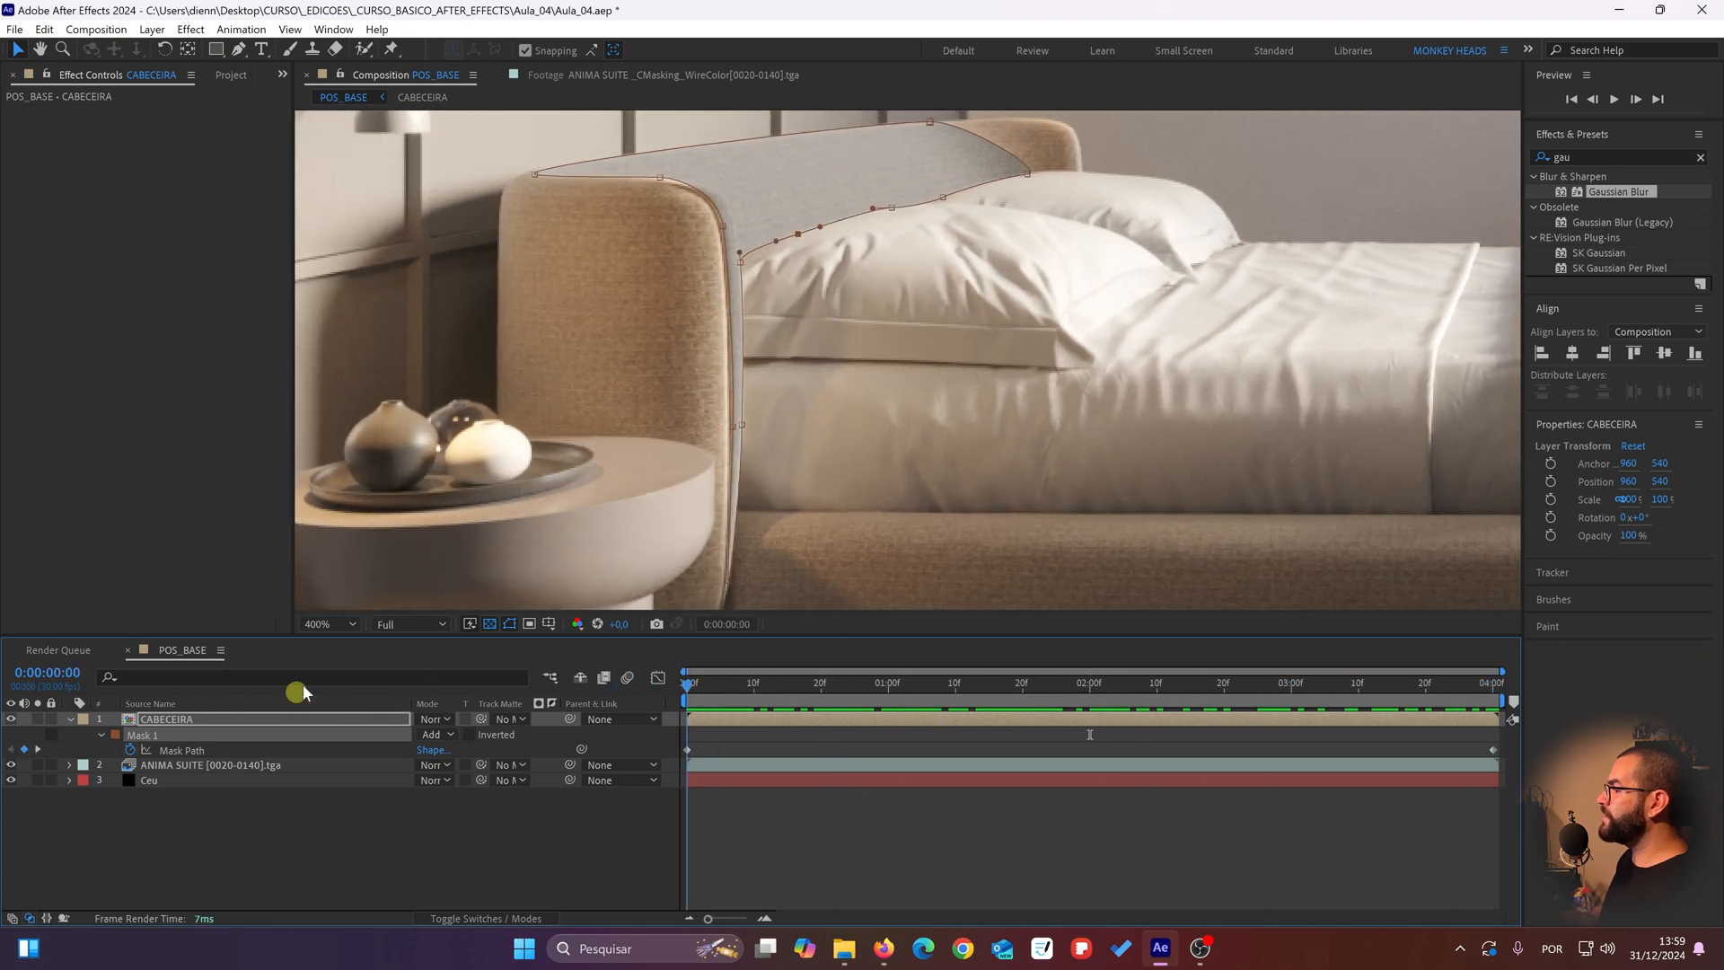
Step: At 0:00:00:00, lower the mask point on top of the headboard's near end so it follows the beige edge
{"action": "scroll", "coordinate": [768, 342], "scroll_direction": "up", "scroll_amount": 2}
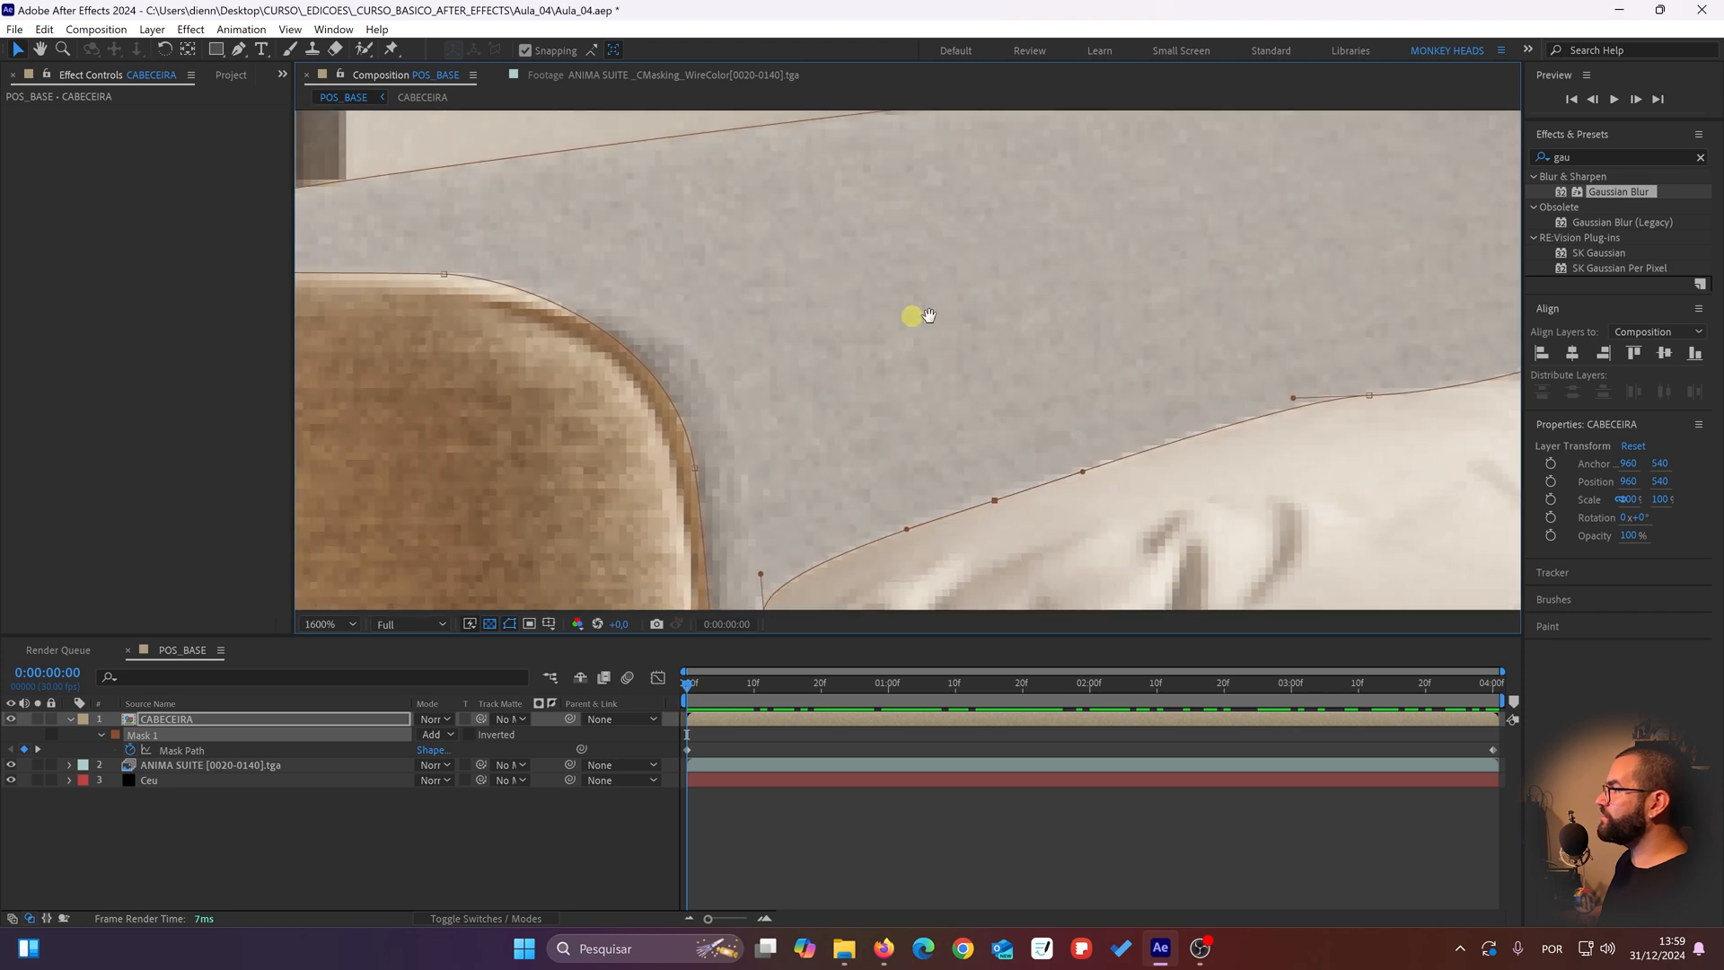
{"action": "left_click", "coordinate": [182, 715]}
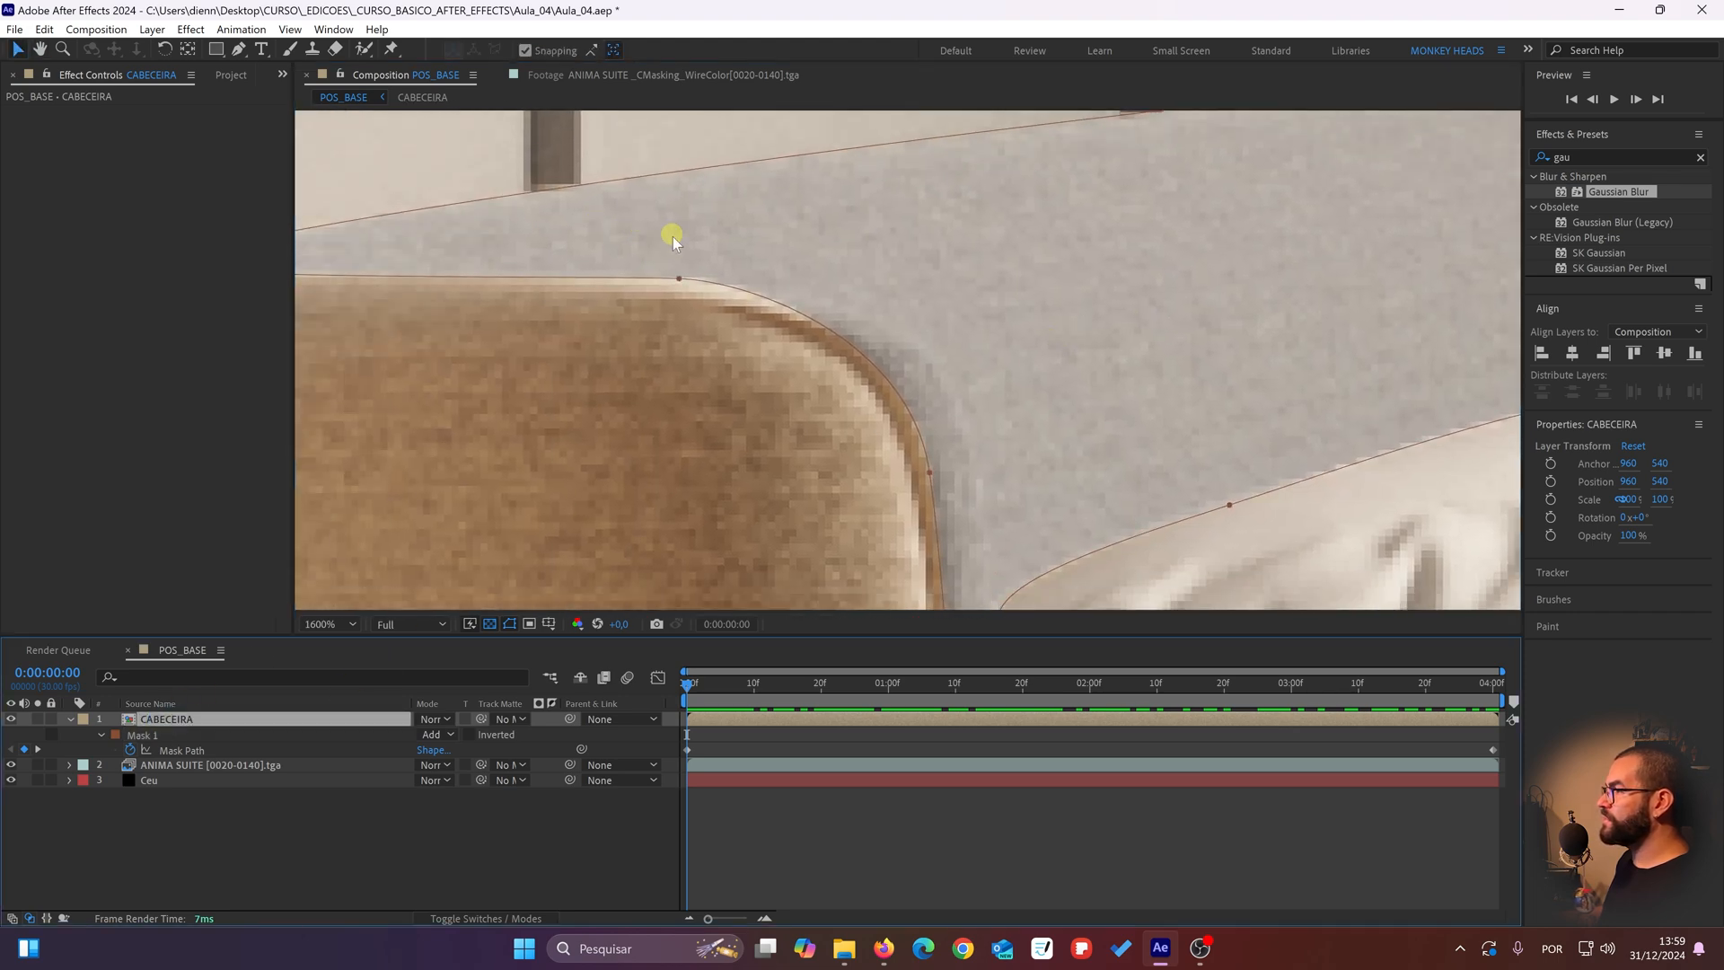
{"action": "left_click_drag", "start_coordinate": [676, 278], "coordinate": [678, 289]}
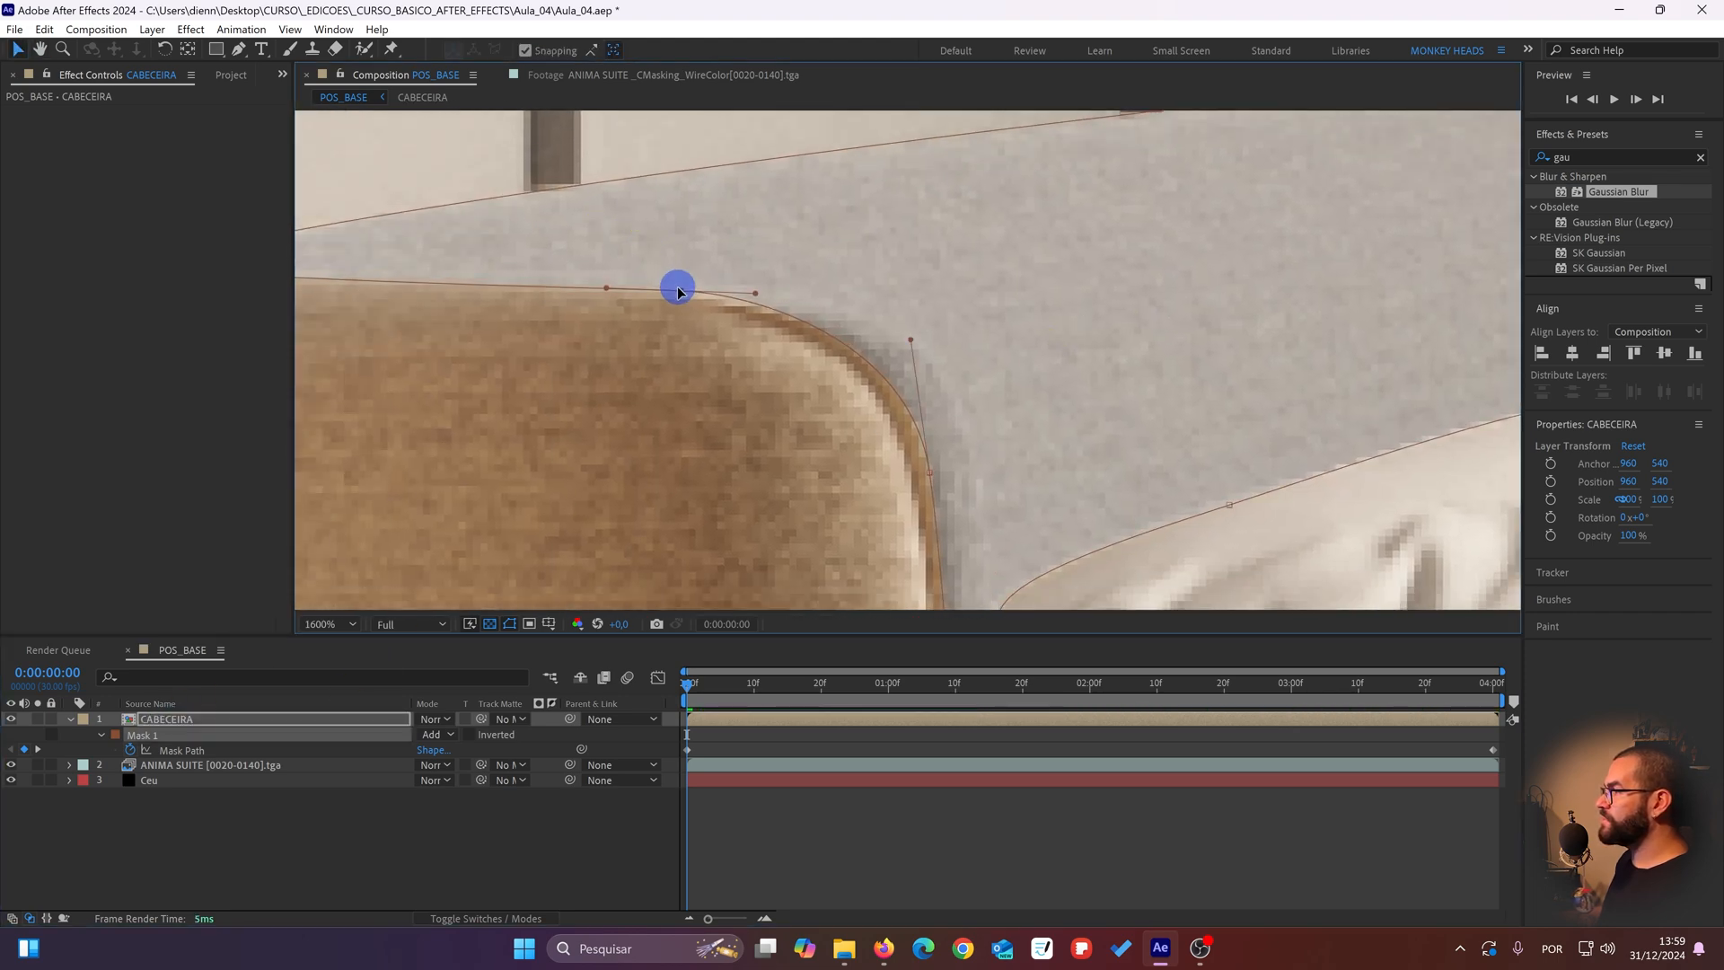
{"action": "scroll", "coordinate": [616, 347], "scroll_direction": "down", "scroll_amount": 1}
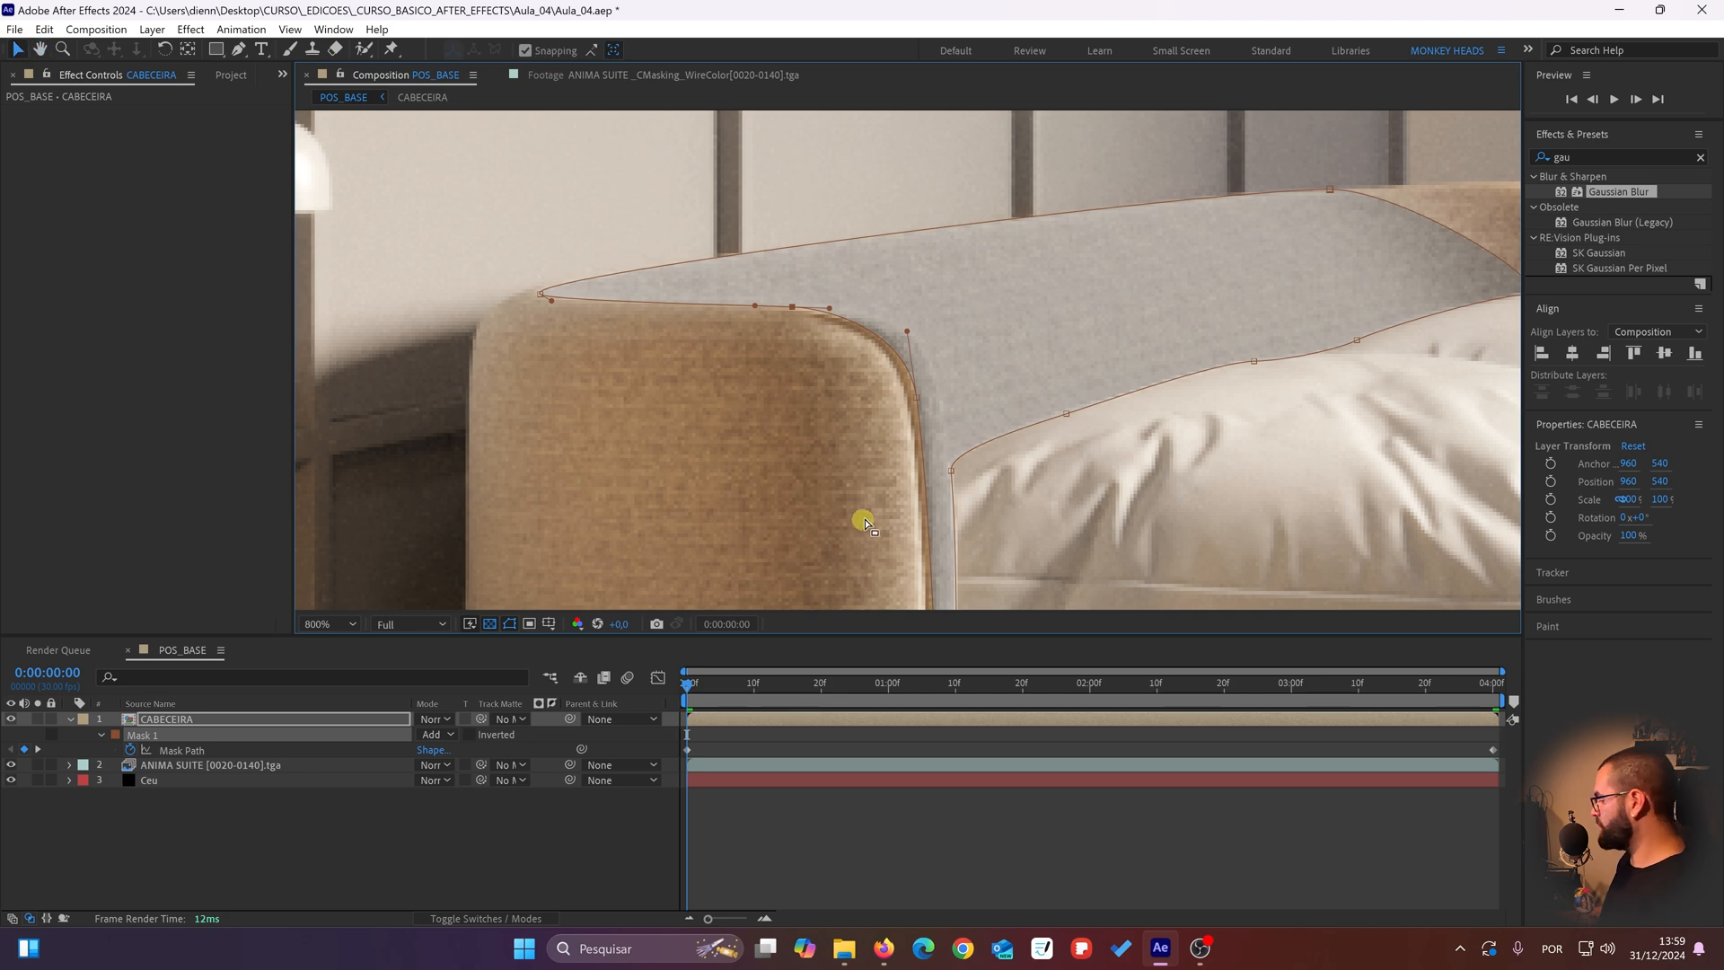
Step: At 0:00:04:00, lower the mask point on top of the headboard's near end and nudge the neighboring point on its rounded corner
{"action": "key", "text": "End"}
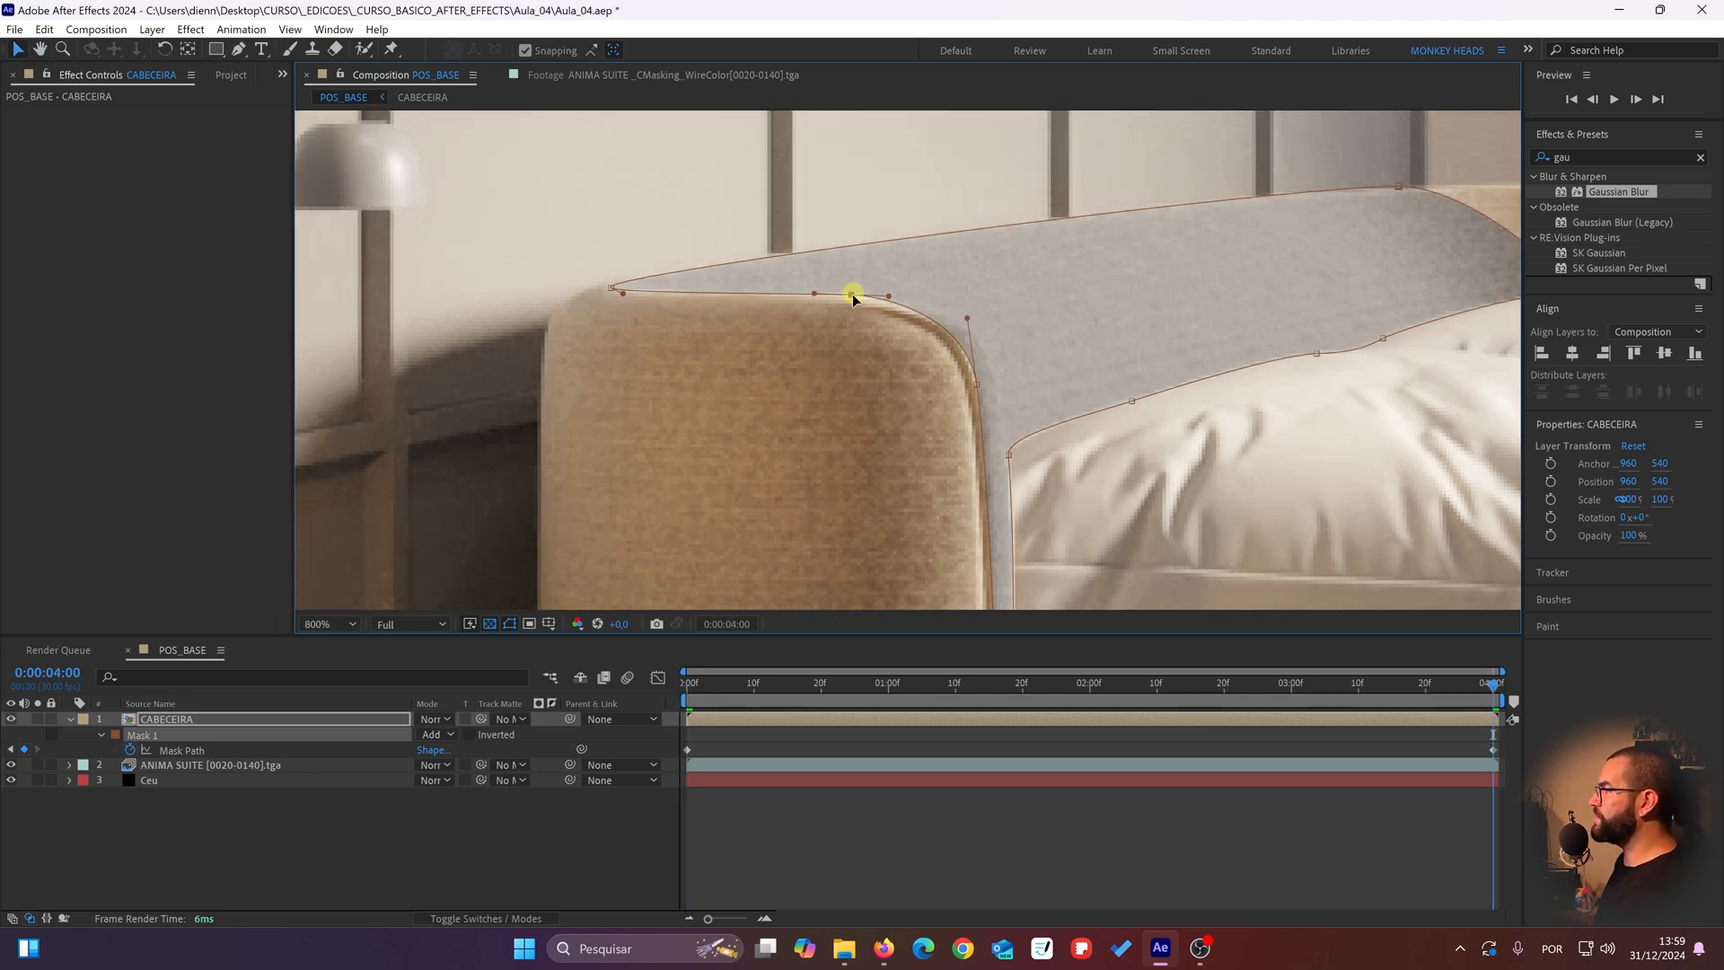
{"action": "left_click_drag", "start_coordinate": [853, 294], "coordinate": [856, 301]}
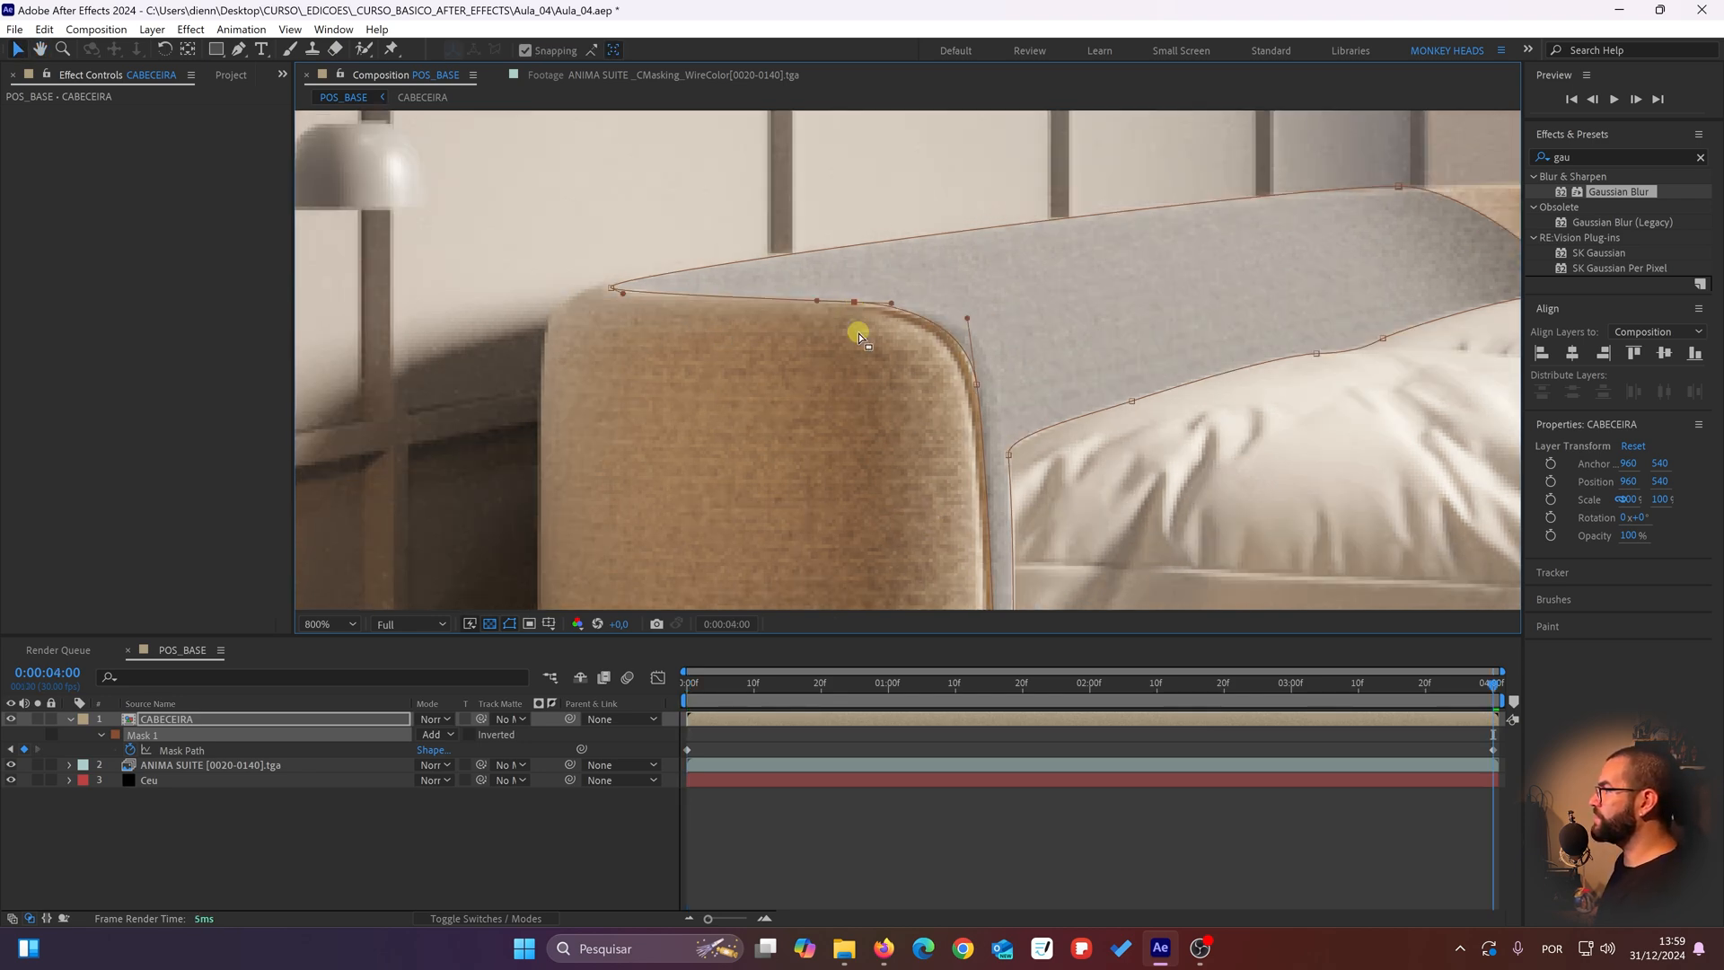
{"action": "scroll", "coordinate": [907, 324], "scroll_direction": "down", "scroll_amount": 1}
{"action": "left_click_drag", "start_coordinate": [974, 364], "coordinate": [972, 365]}
{"action": "left_click_drag", "start_coordinate": [934, 424], "coordinate": [910, 321]}
Step: Scrub back and forth across the whole animation to check how the mask tracks the headboard
{"action": "scroll", "coordinate": [909, 322], "scroll_direction": "down", "scroll_amount": 1}
{"action": "left_click_drag", "start_coordinate": [911, 458], "coordinate": [866, 412]}
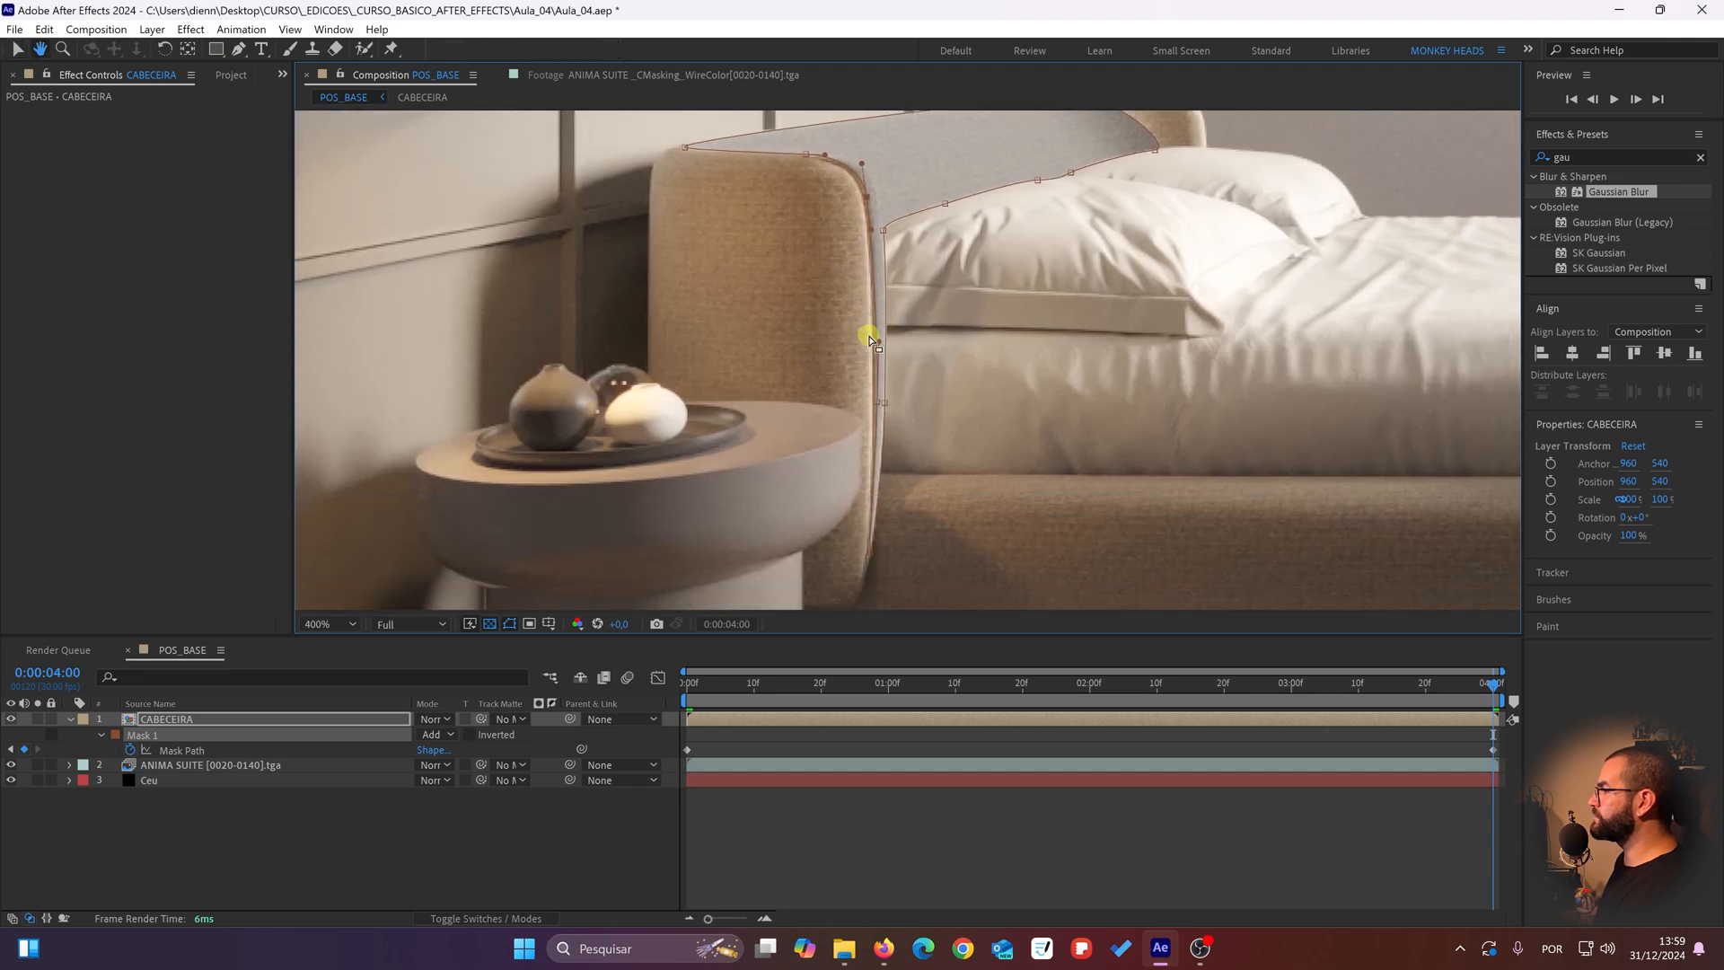
{"action": "key", "text": "j"}
{"action": "key", "text": "k"}
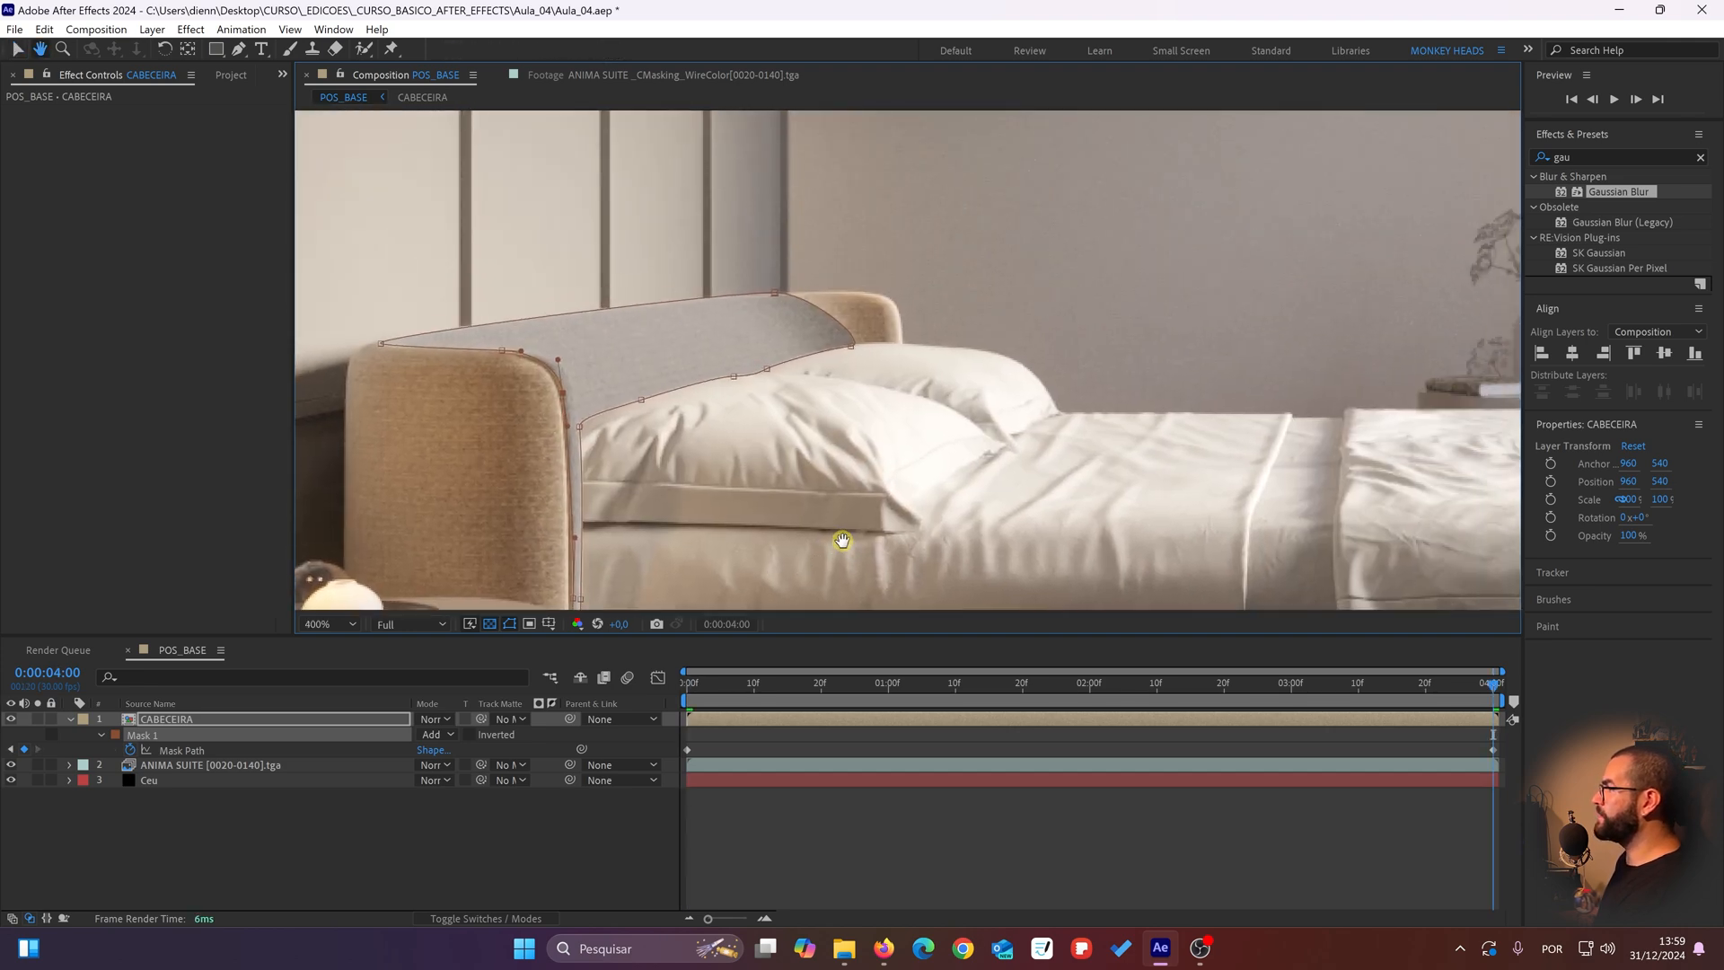
{"action": "mouse_move", "coordinate": [1101, 684]}
{"action": "left_mouse_down"}
{"action": "mouse_move", "coordinate": [747, 714]}
{"action": "mouse_move", "coordinate": [1623, 635]}
{"action": "mouse_move", "coordinate": [641, 721]}
{"action": "mouse_move", "coordinate": [1196, 680]}
{"action": "mouse_move", "coordinate": [1710, 672]}
{"action": "mouse_move", "coordinate": [713, 744]}
{"action": "mouse_move", "coordinate": [782, 723]}
{"action": "mouse_move", "coordinate": [1508, 701]}
{"action": "mouse_move", "coordinate": [462, 647]}
{"action": "mouse_move", "coordinate": [340, 666]}
{"action": "left_mouse_up"}
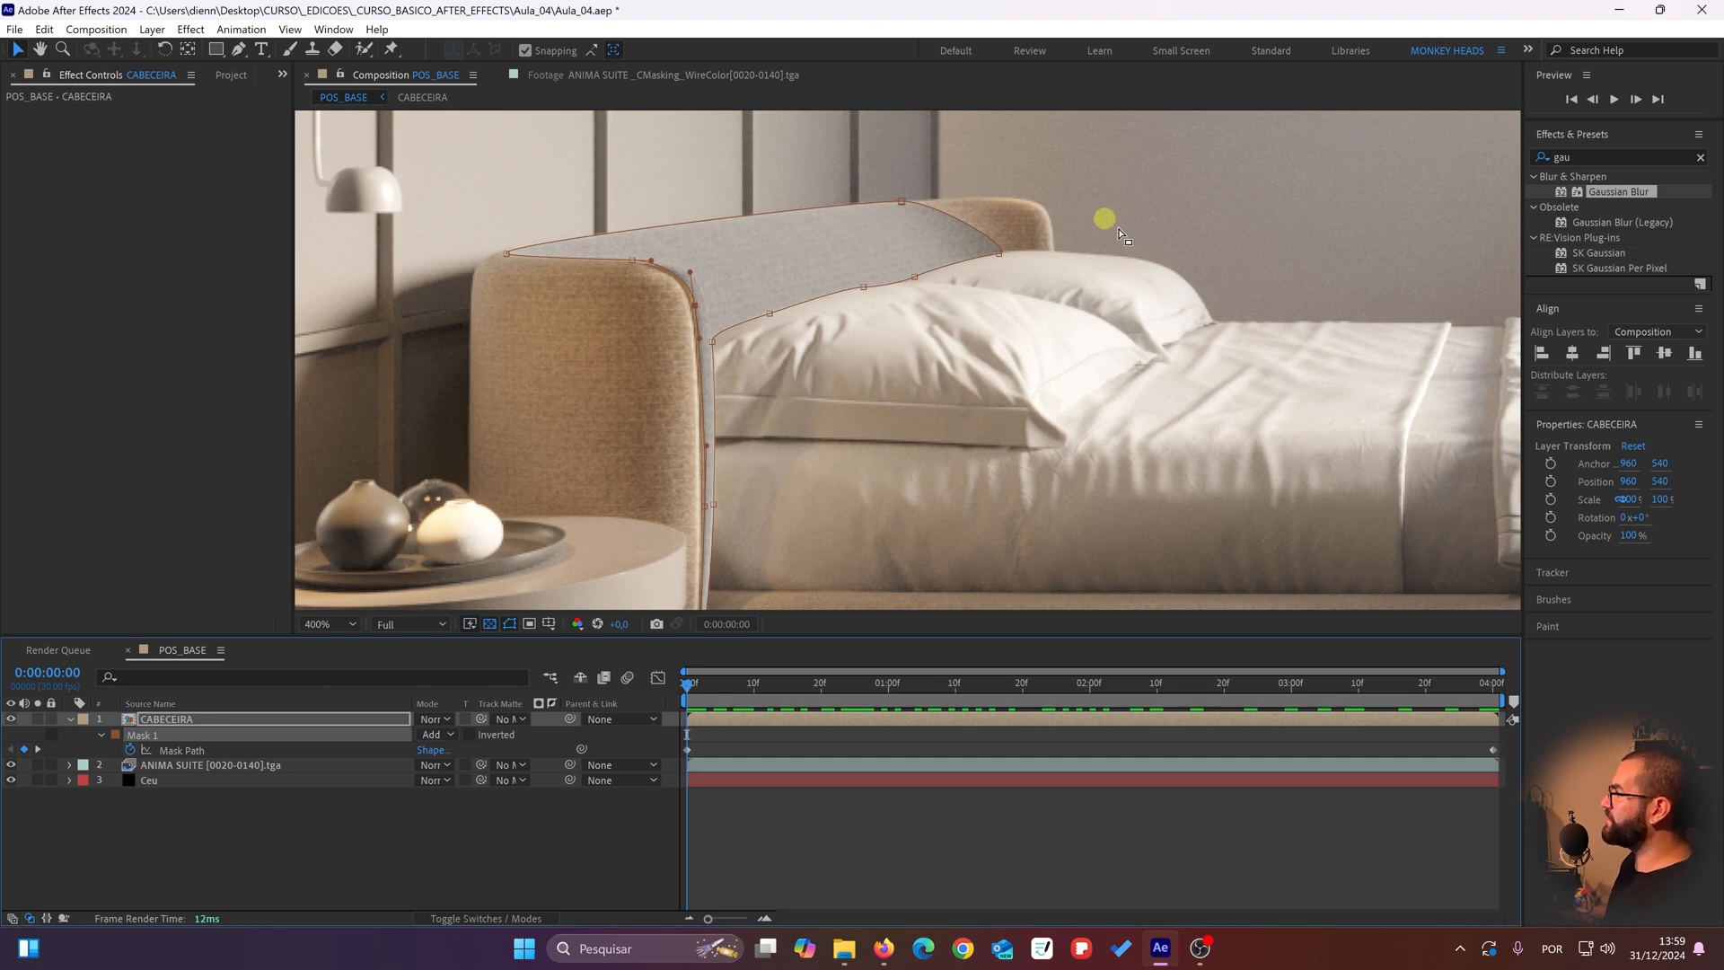
{"action": "left_click_drag", "start_coordinate": [1431, 690], "coordinate": [835, 690]}
{"action": "left_click_drag", "start_coordinate": [992, 325], "coordinate": [959, 467]}
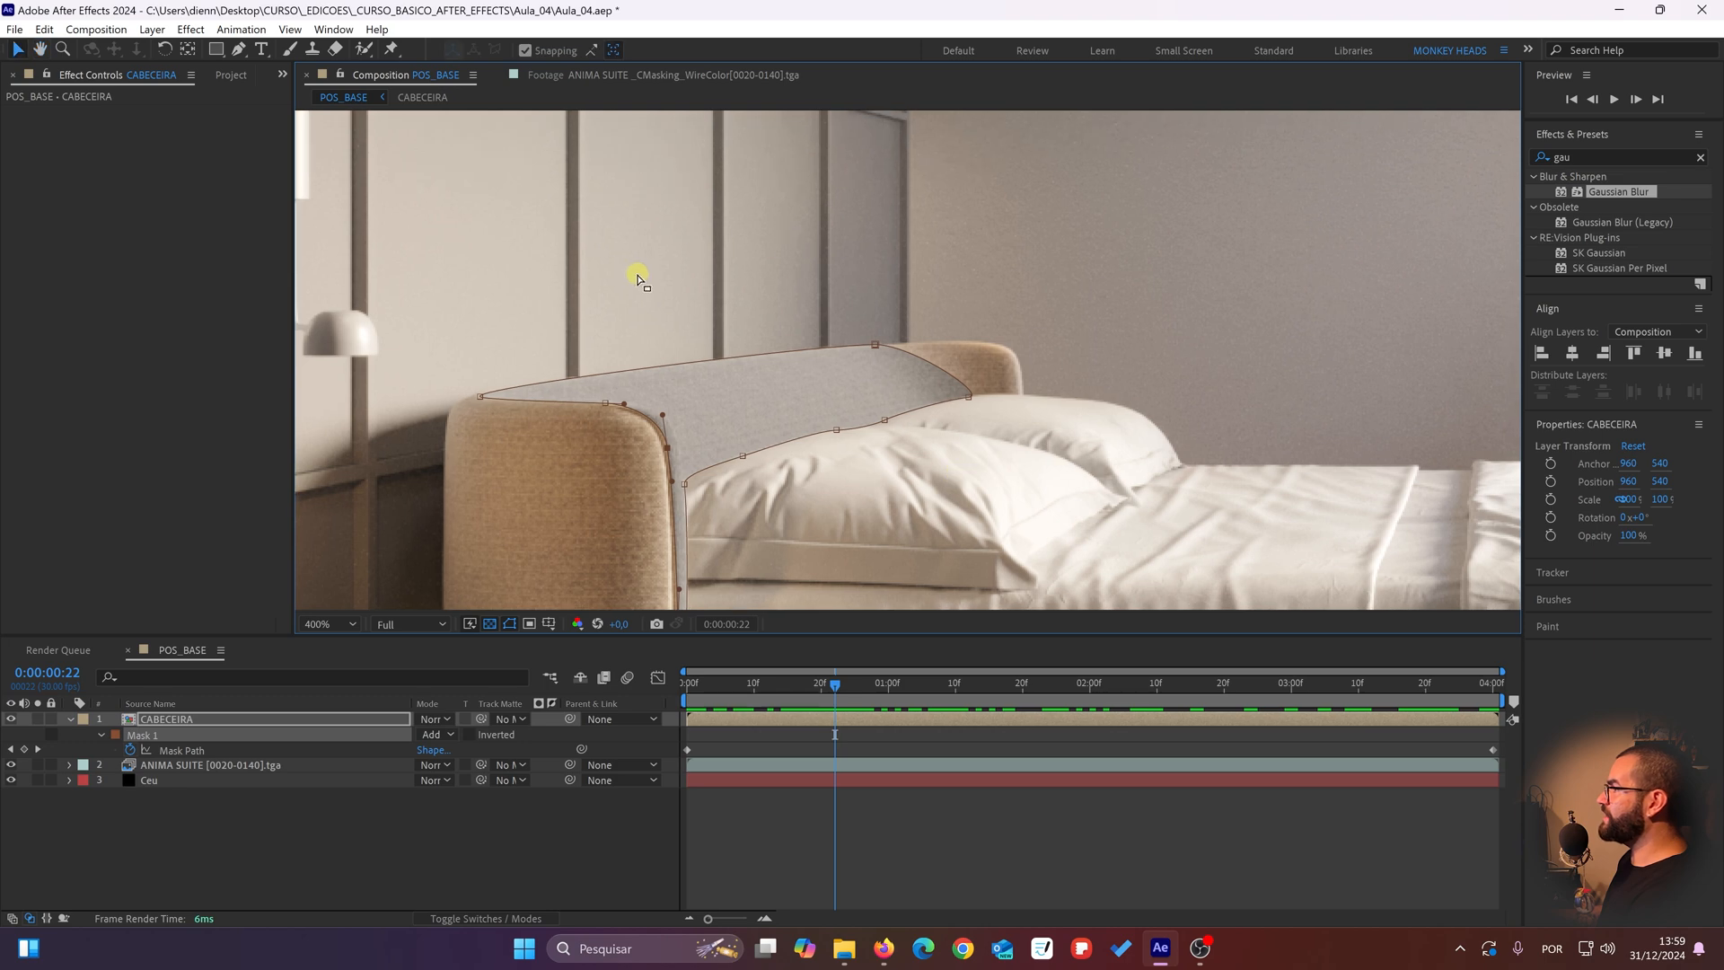
{"action": "left_click_drag", "start_coordinate": [795, 692], "coordinate": [1508, 645]}
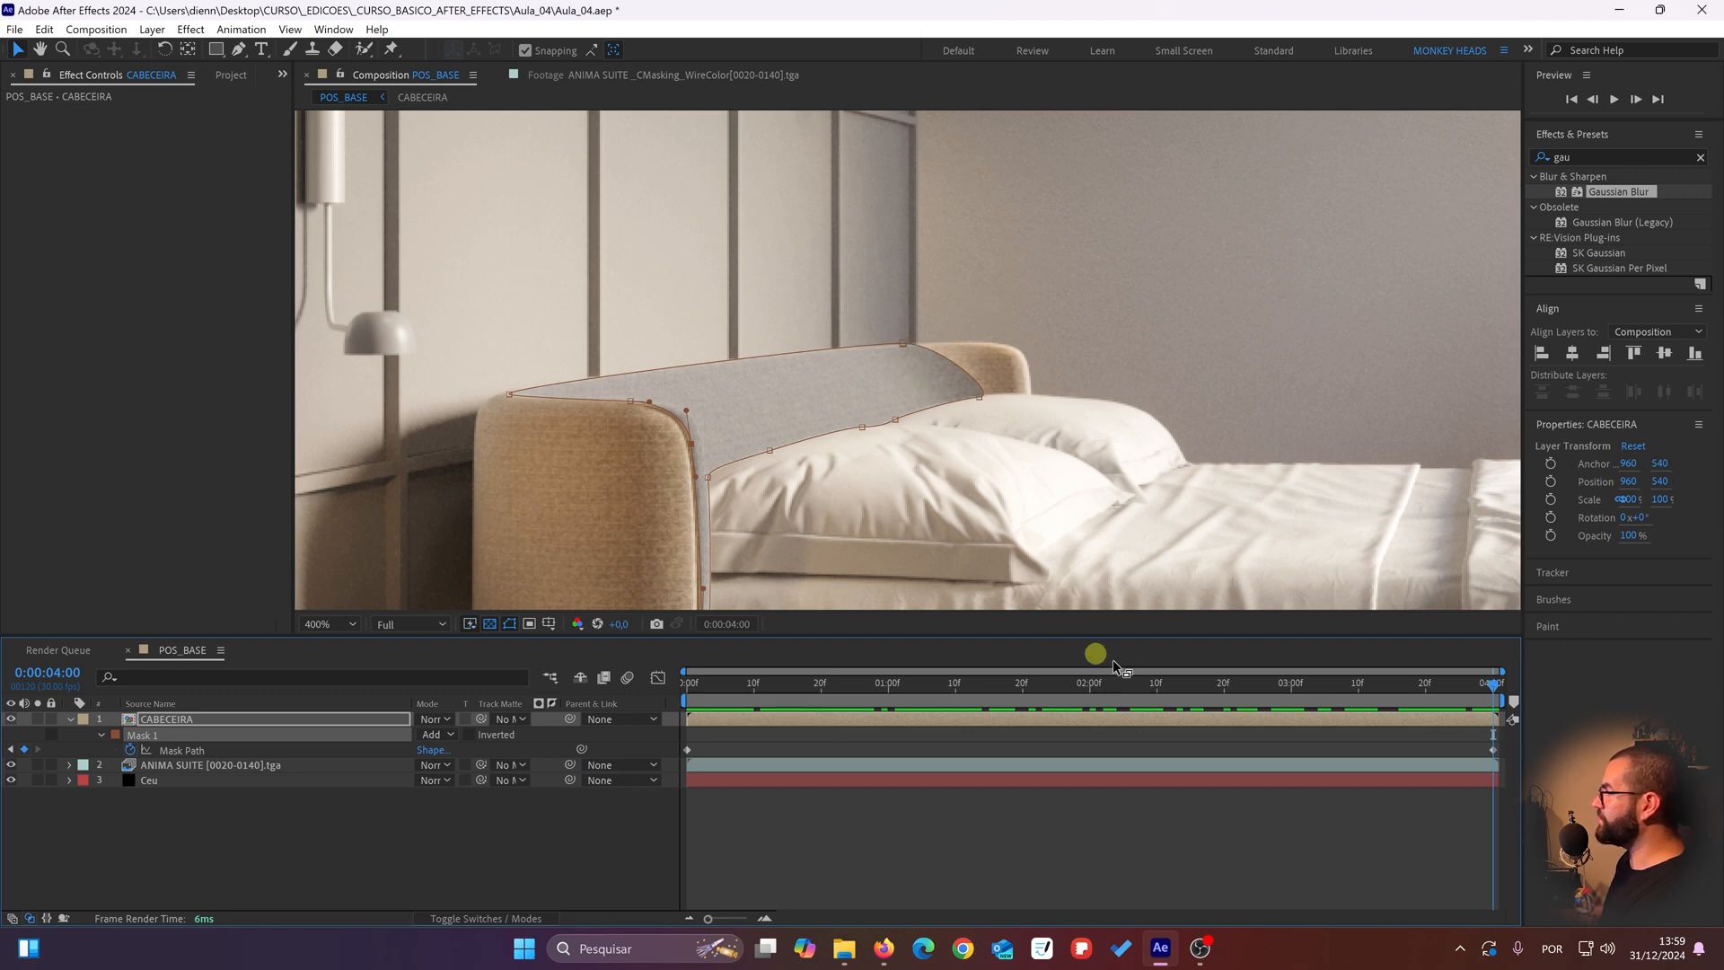
{"action": "left_click_drag", "start_coordinate": [1389, 681], "coordinate": [528, 721]}
{"action": "left_click_drag", "start_coordinate": [916, 516], "coordinate": [880, 472]}
{"action": "scroll", "coordinate": [898, 377], "scroll_direction": "down", "scroll_amount": 2}
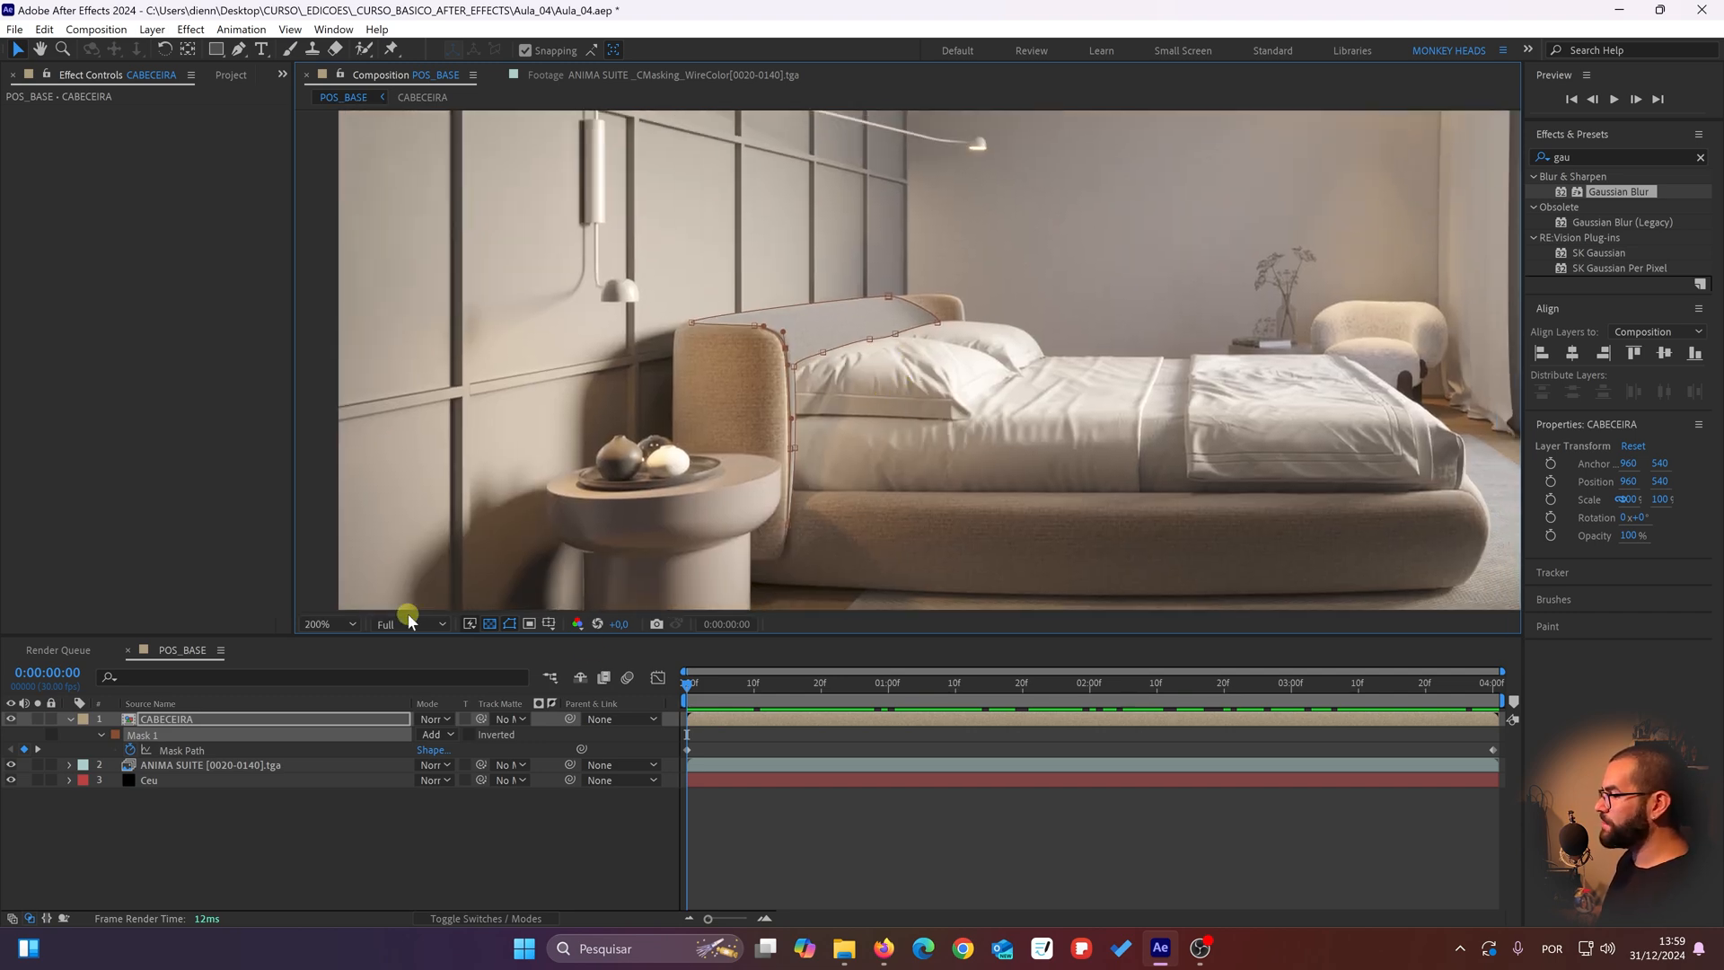
Step: Deselect all layers and inspect the recolored headboard's edges up close without the mask outline
{"action": "left_click", "coordinate": [331, 839]}
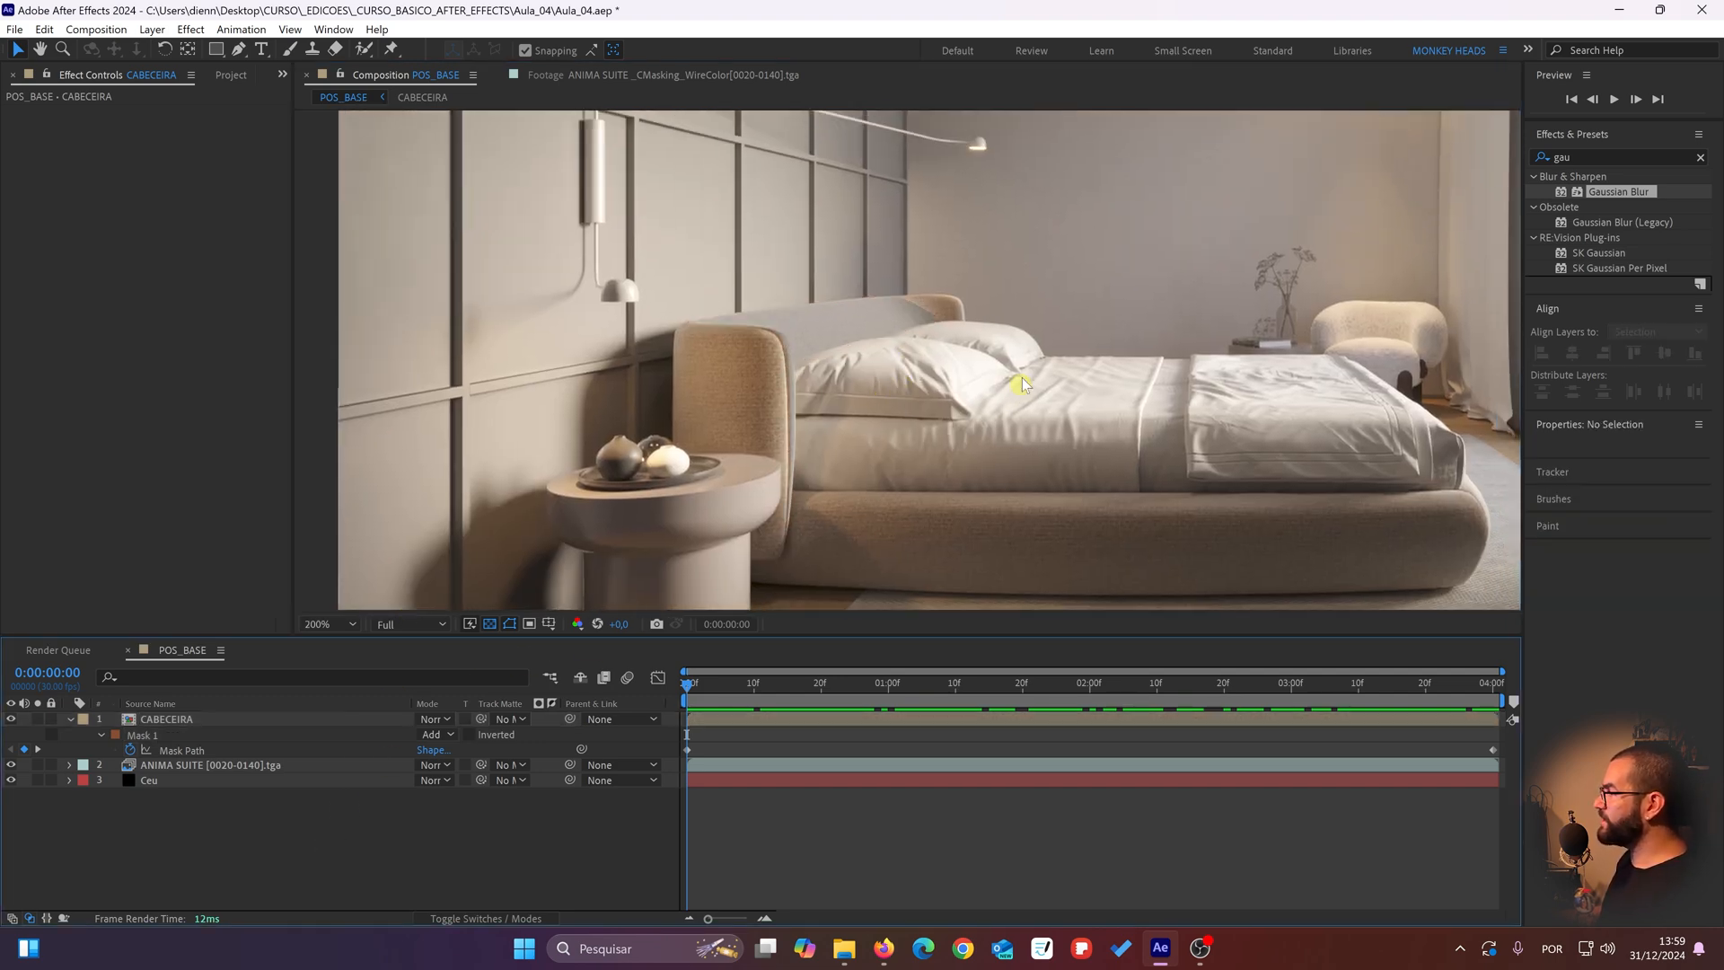
{"action": "scroll", "coordinate": [847, 381], "scroll_direction": "up", "scroll_amount": 2}
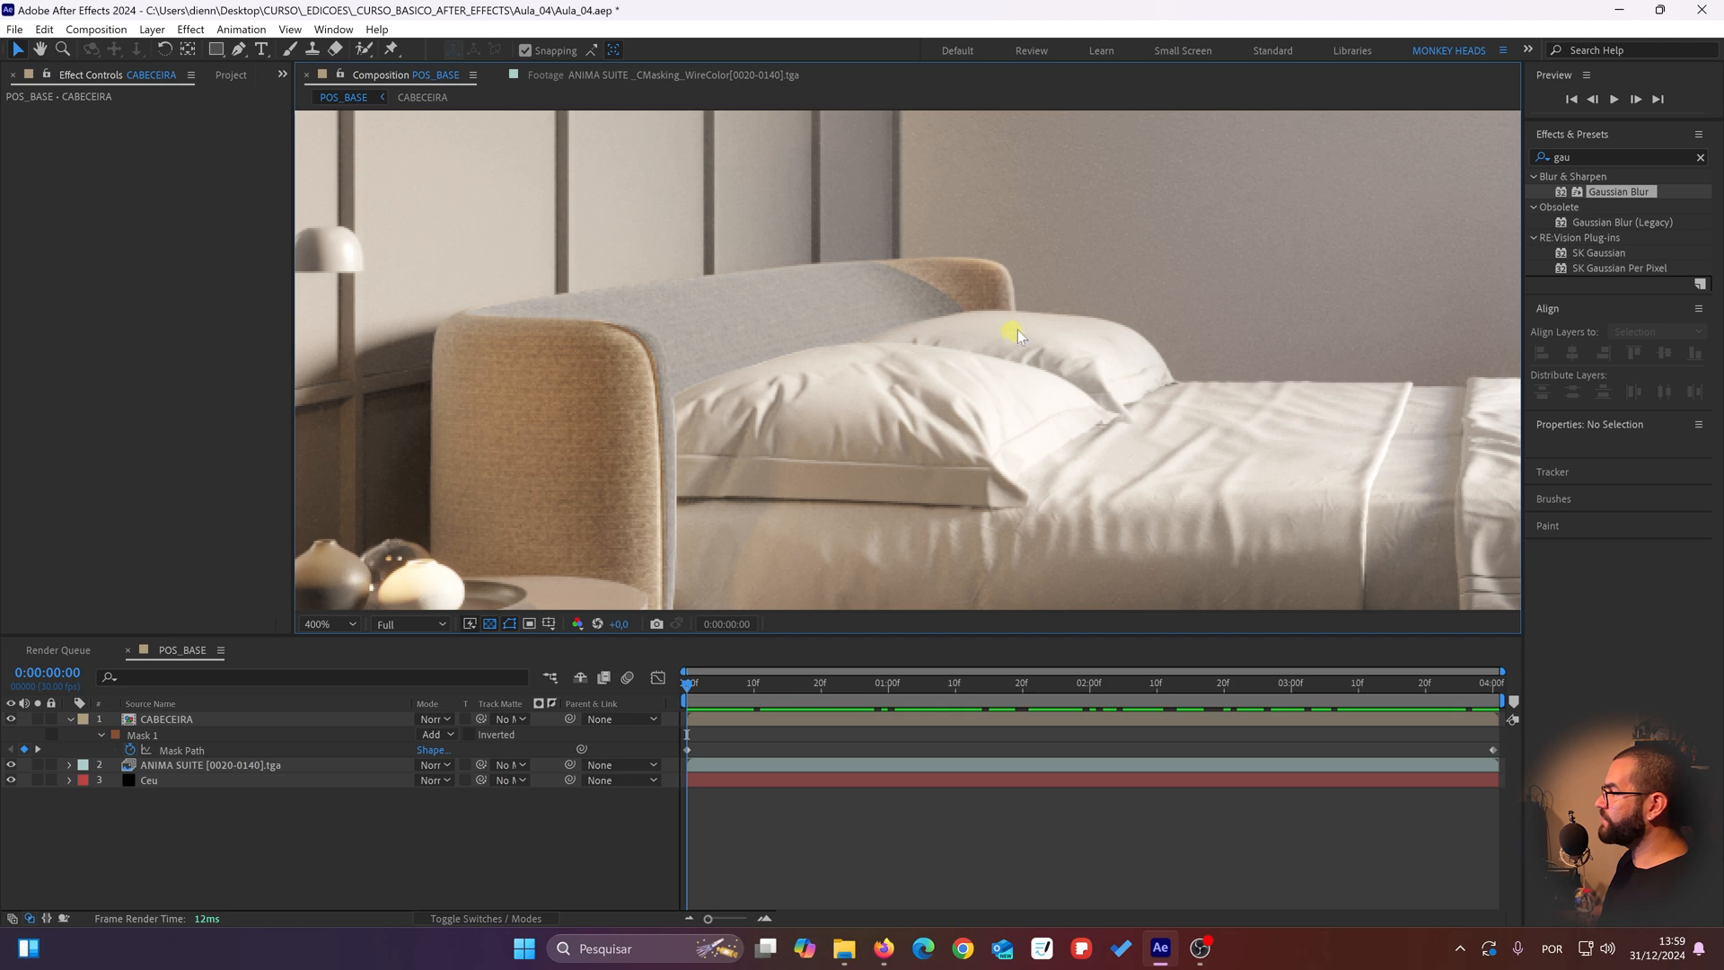
{"action": "left_click", "coordinate": [226, 859]}
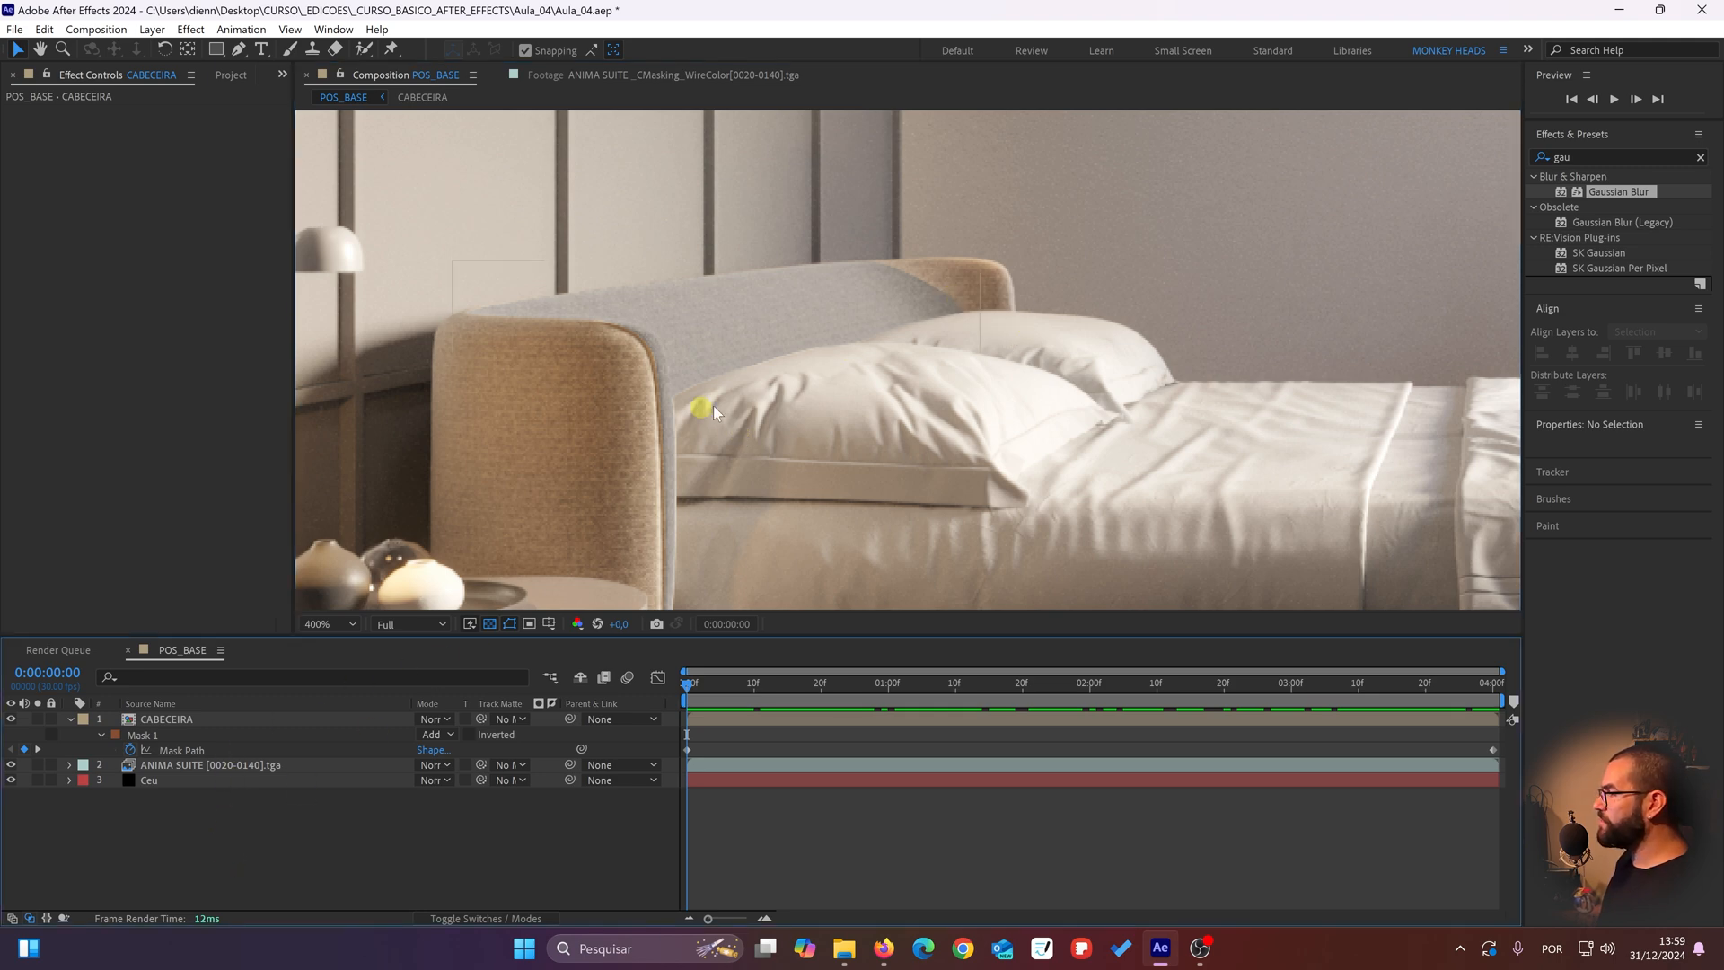
{"action": "left_click_drag", "start_coordinate": [713, 406], "coordinate": [763, 413]}
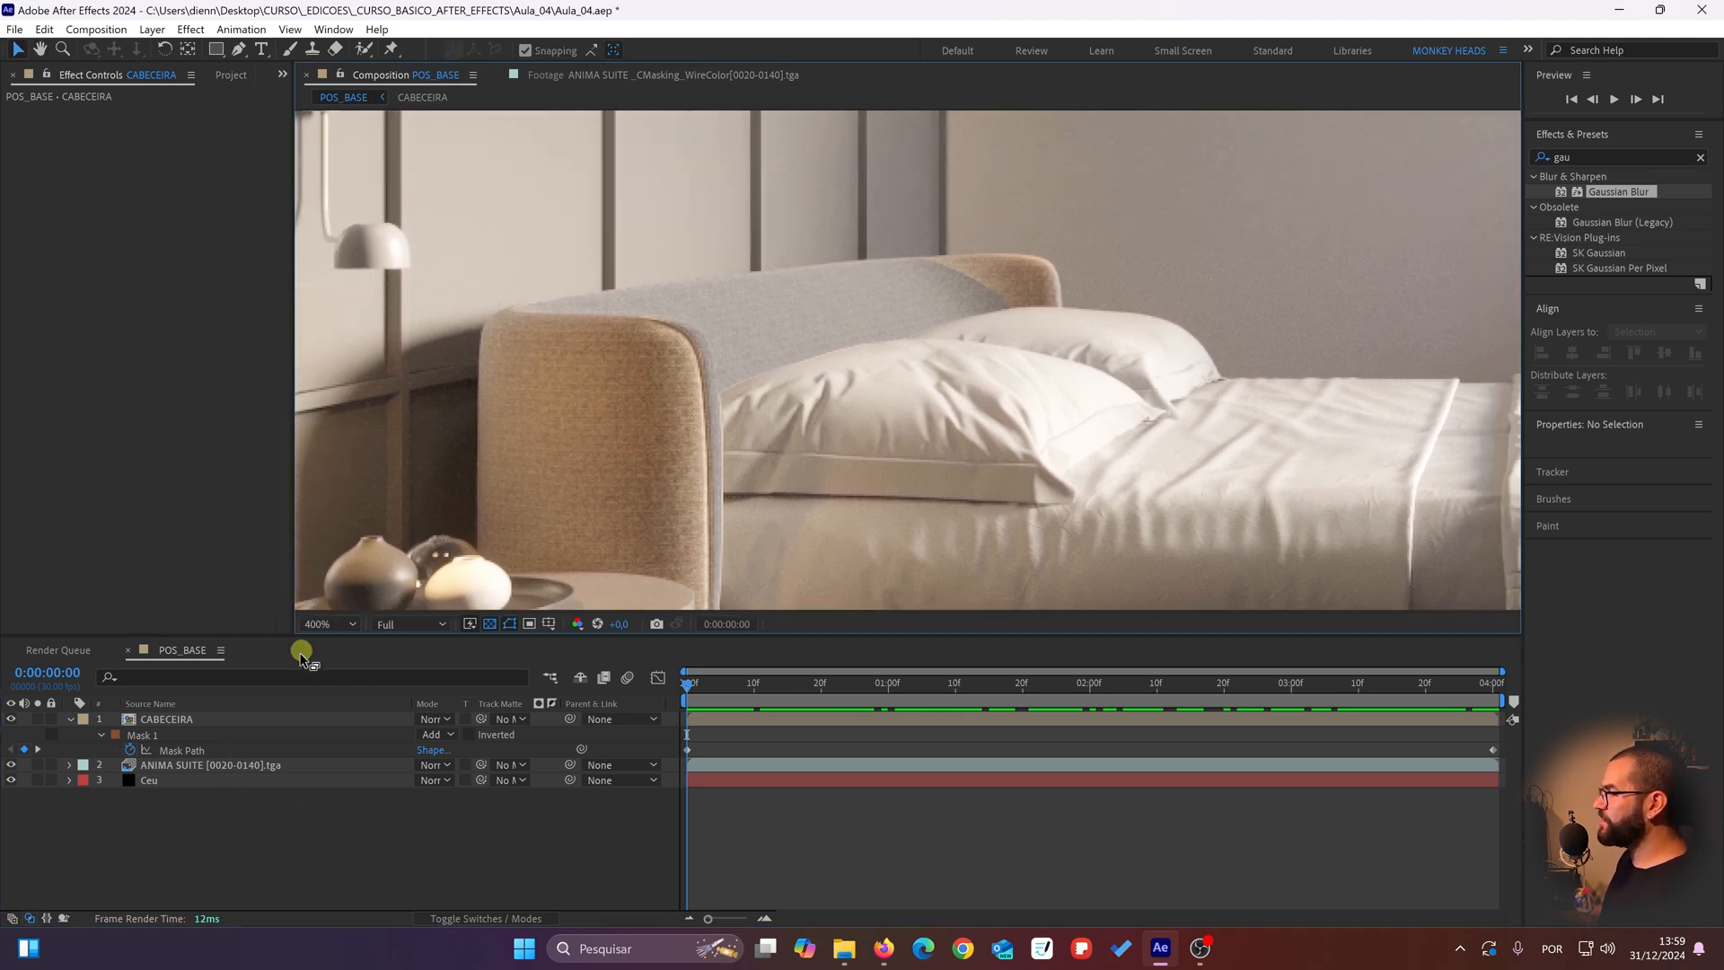
Step: Reveal all of the Mask 1 properties of the CABECEIRA layer, including feather, opacity and expansion
{"action": "left_click", "coordinate": [208, 718]}
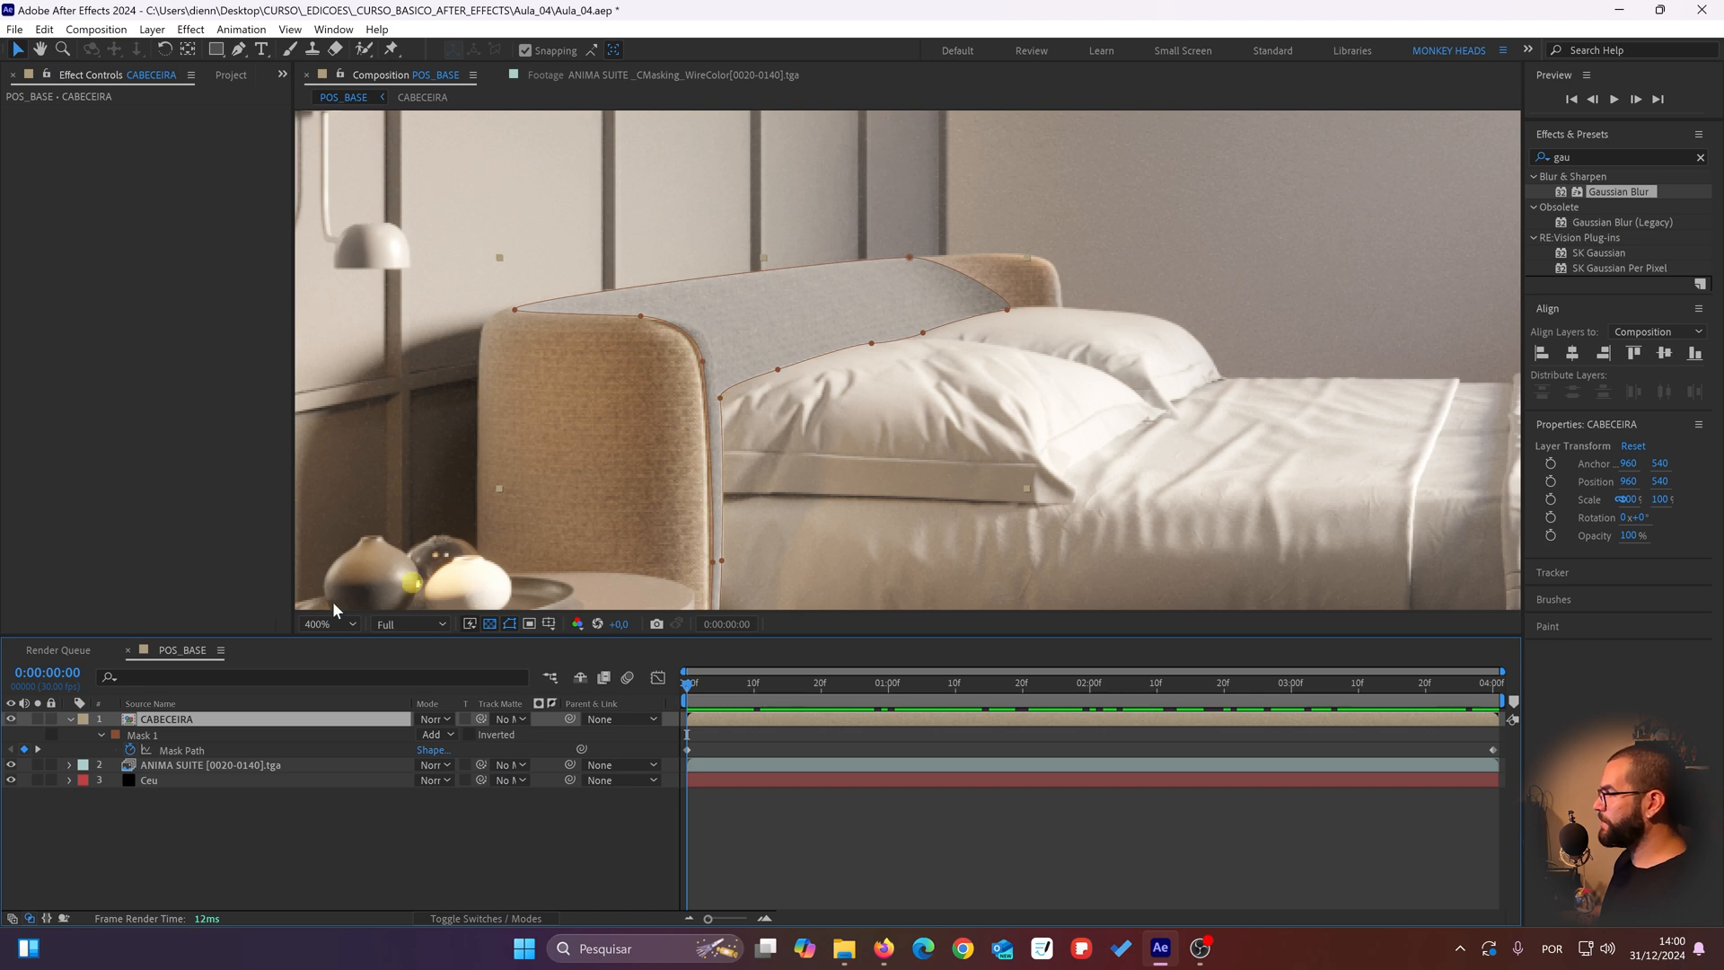
{"action": "left_click", "coordinate": [70, 720]}
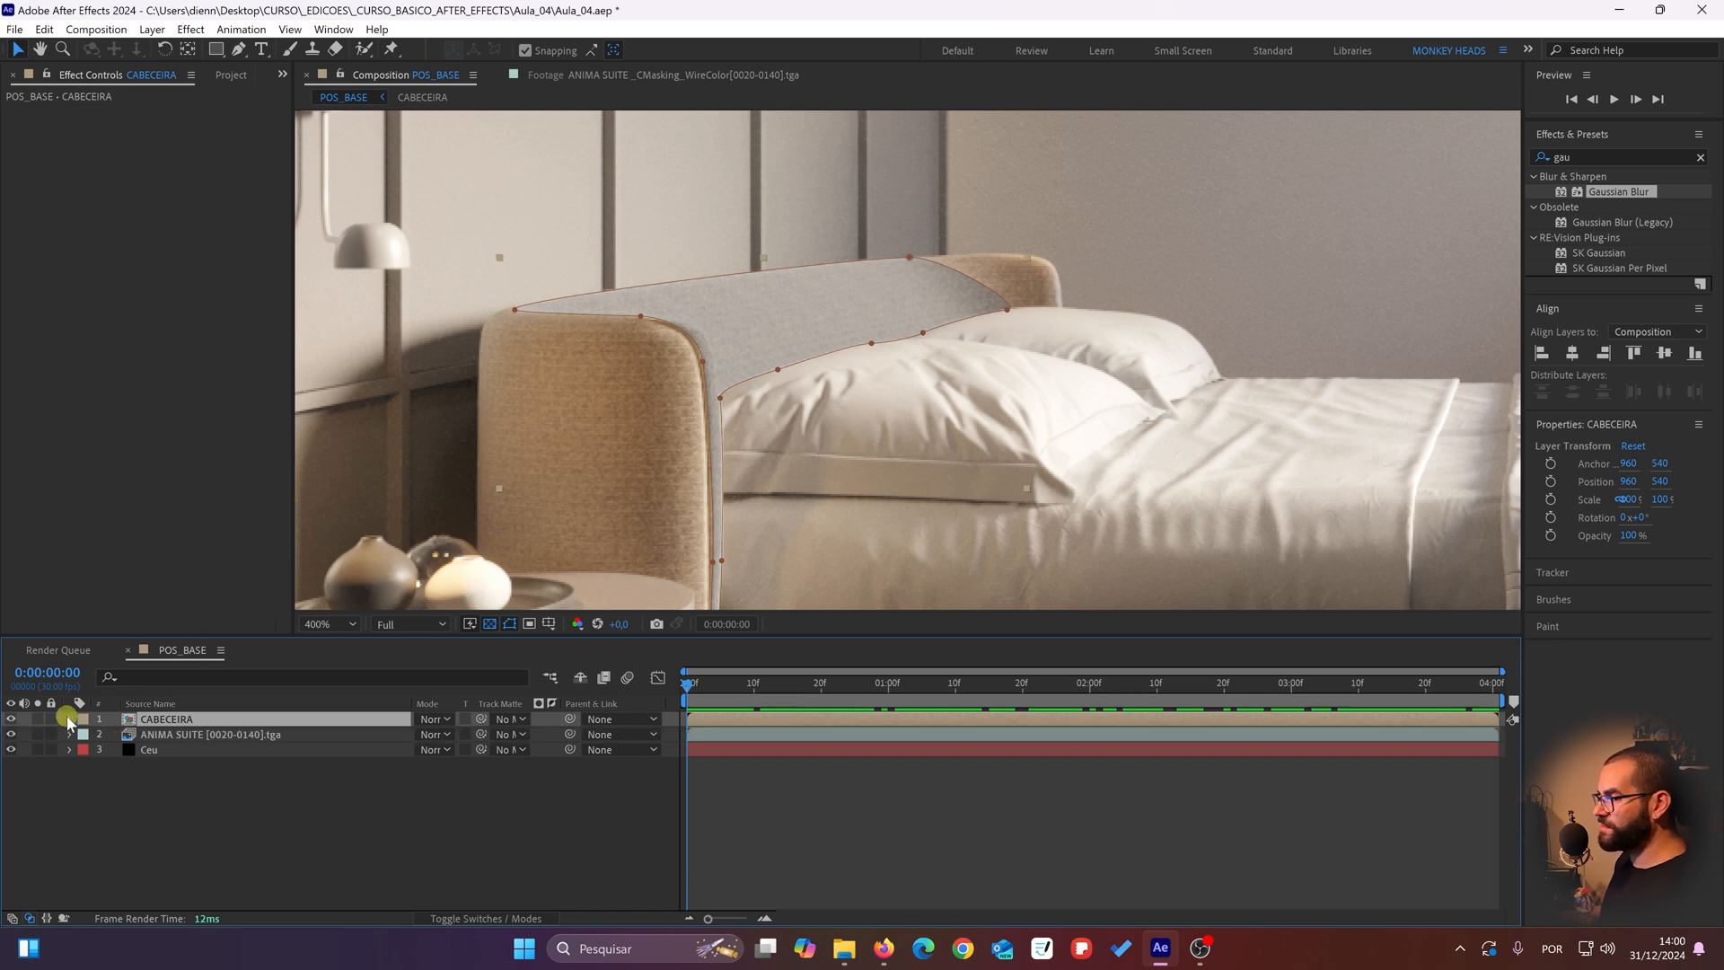
{"action": "left_click", "coordinate": [70, 719]}
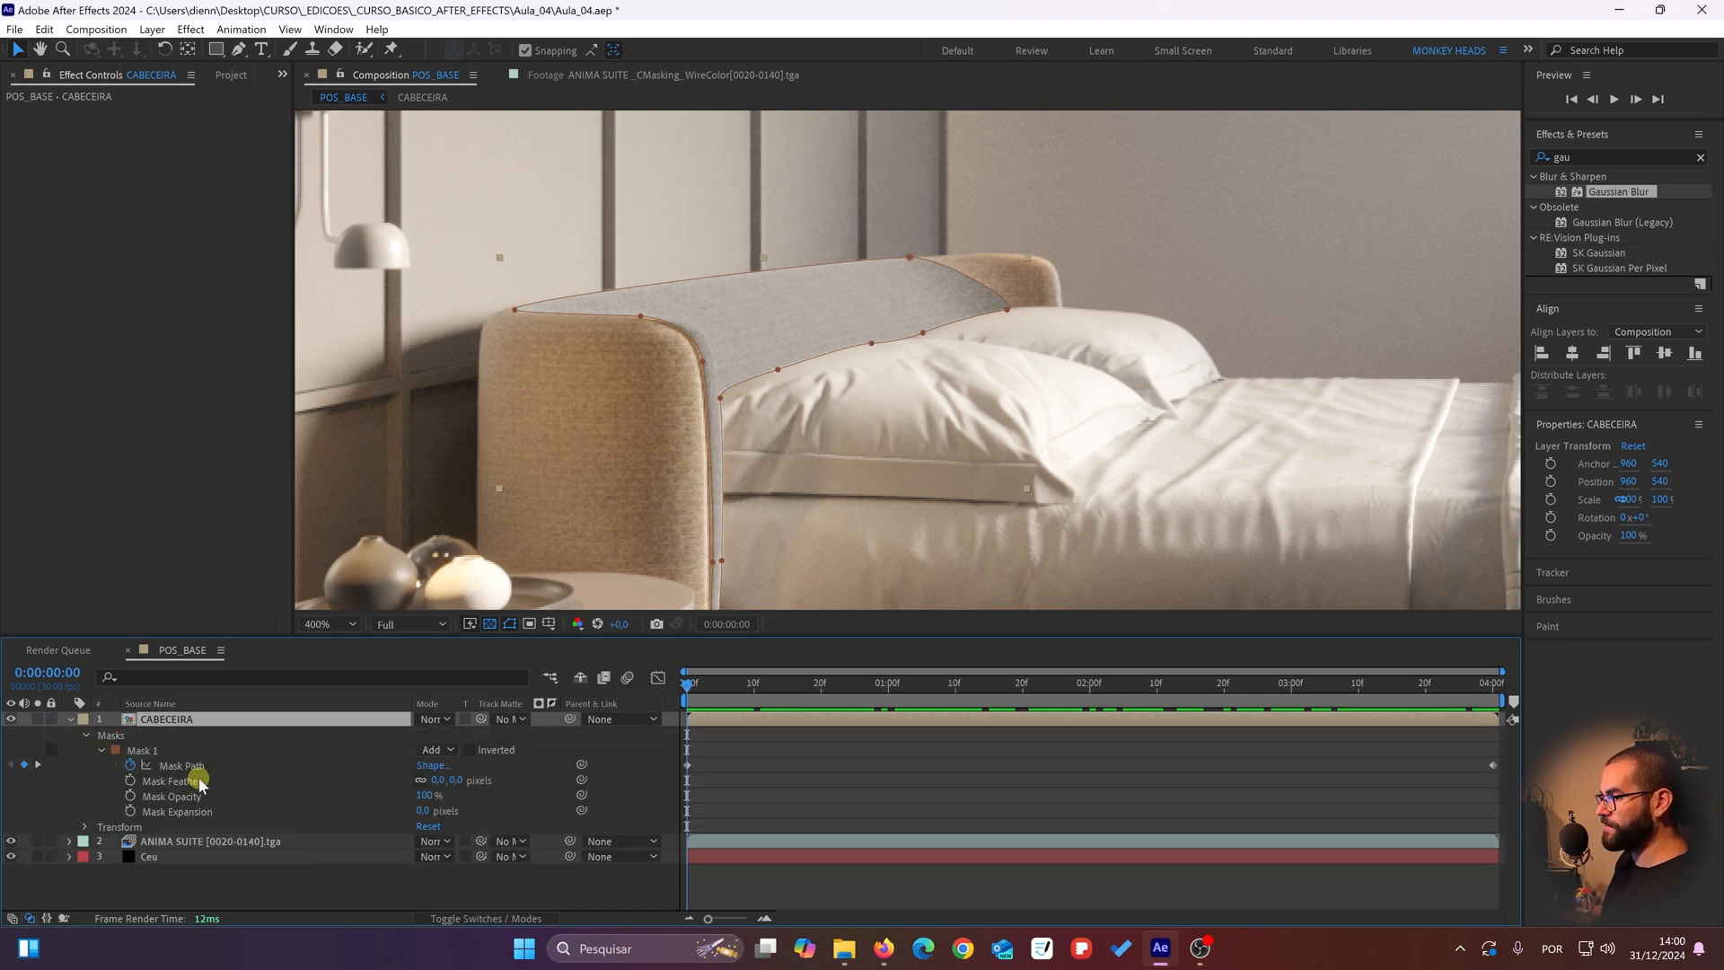
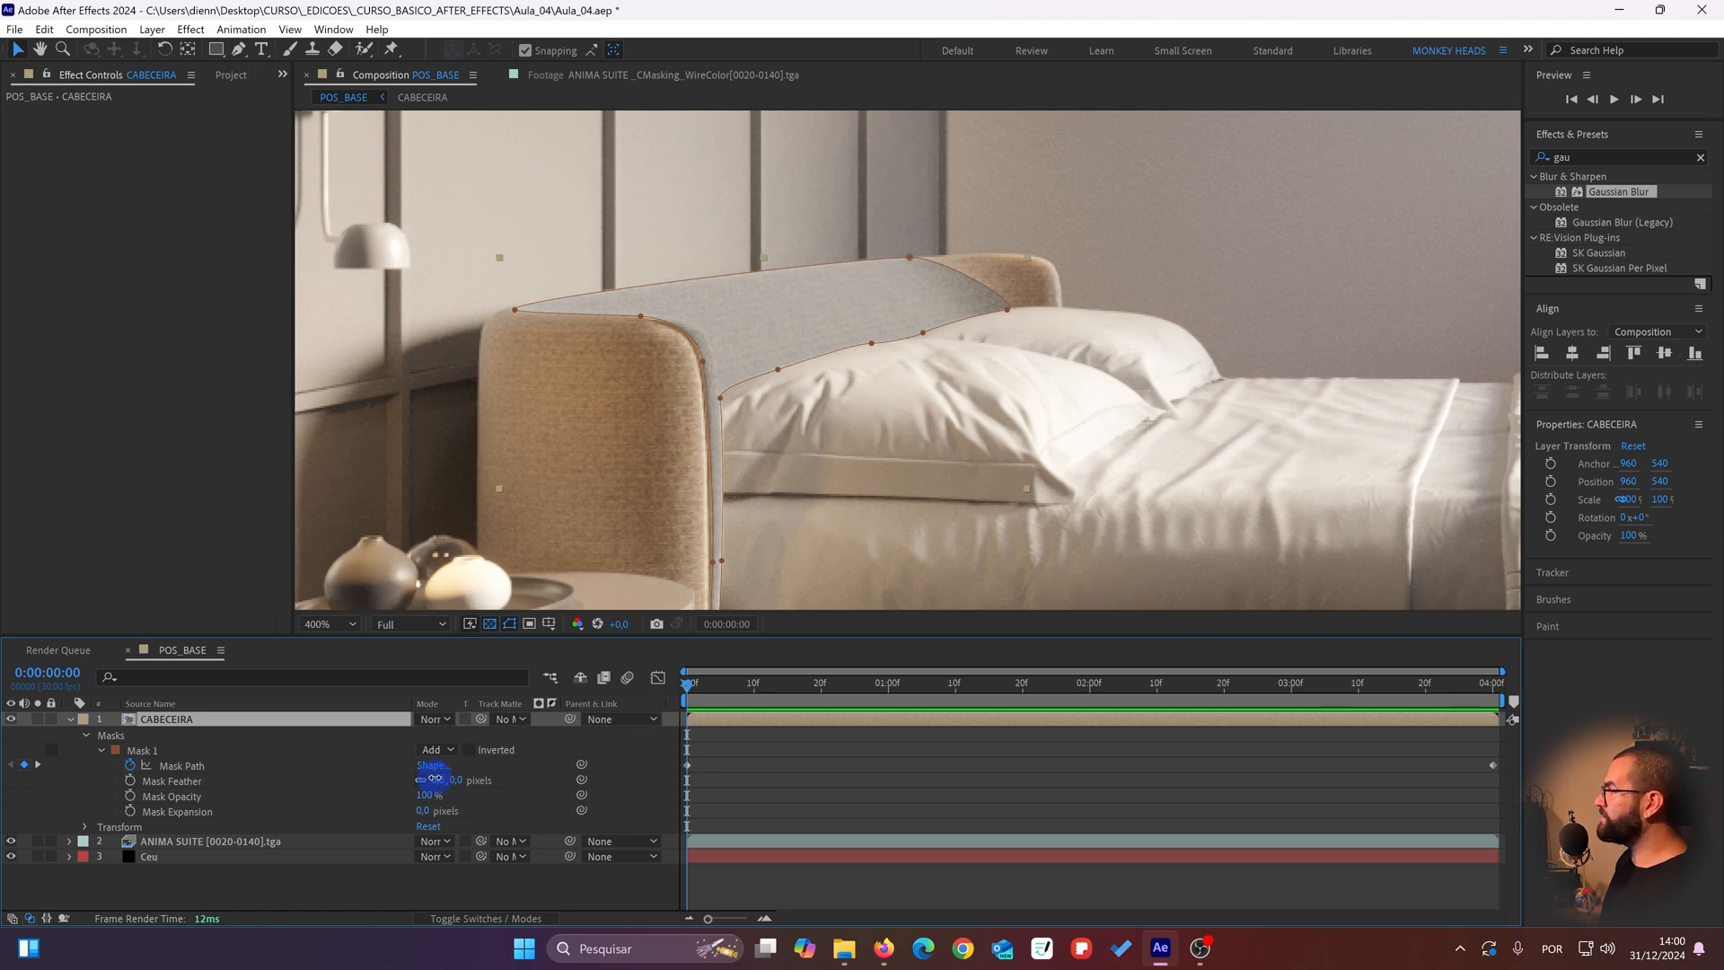
Step: Try a 12-pixel feather on Mask 1 of the CABECEIRA layer and return it to 0
{"action": "left_click_drag", "start_coordinate": [434, 779], "coordinate": [428, 765]}
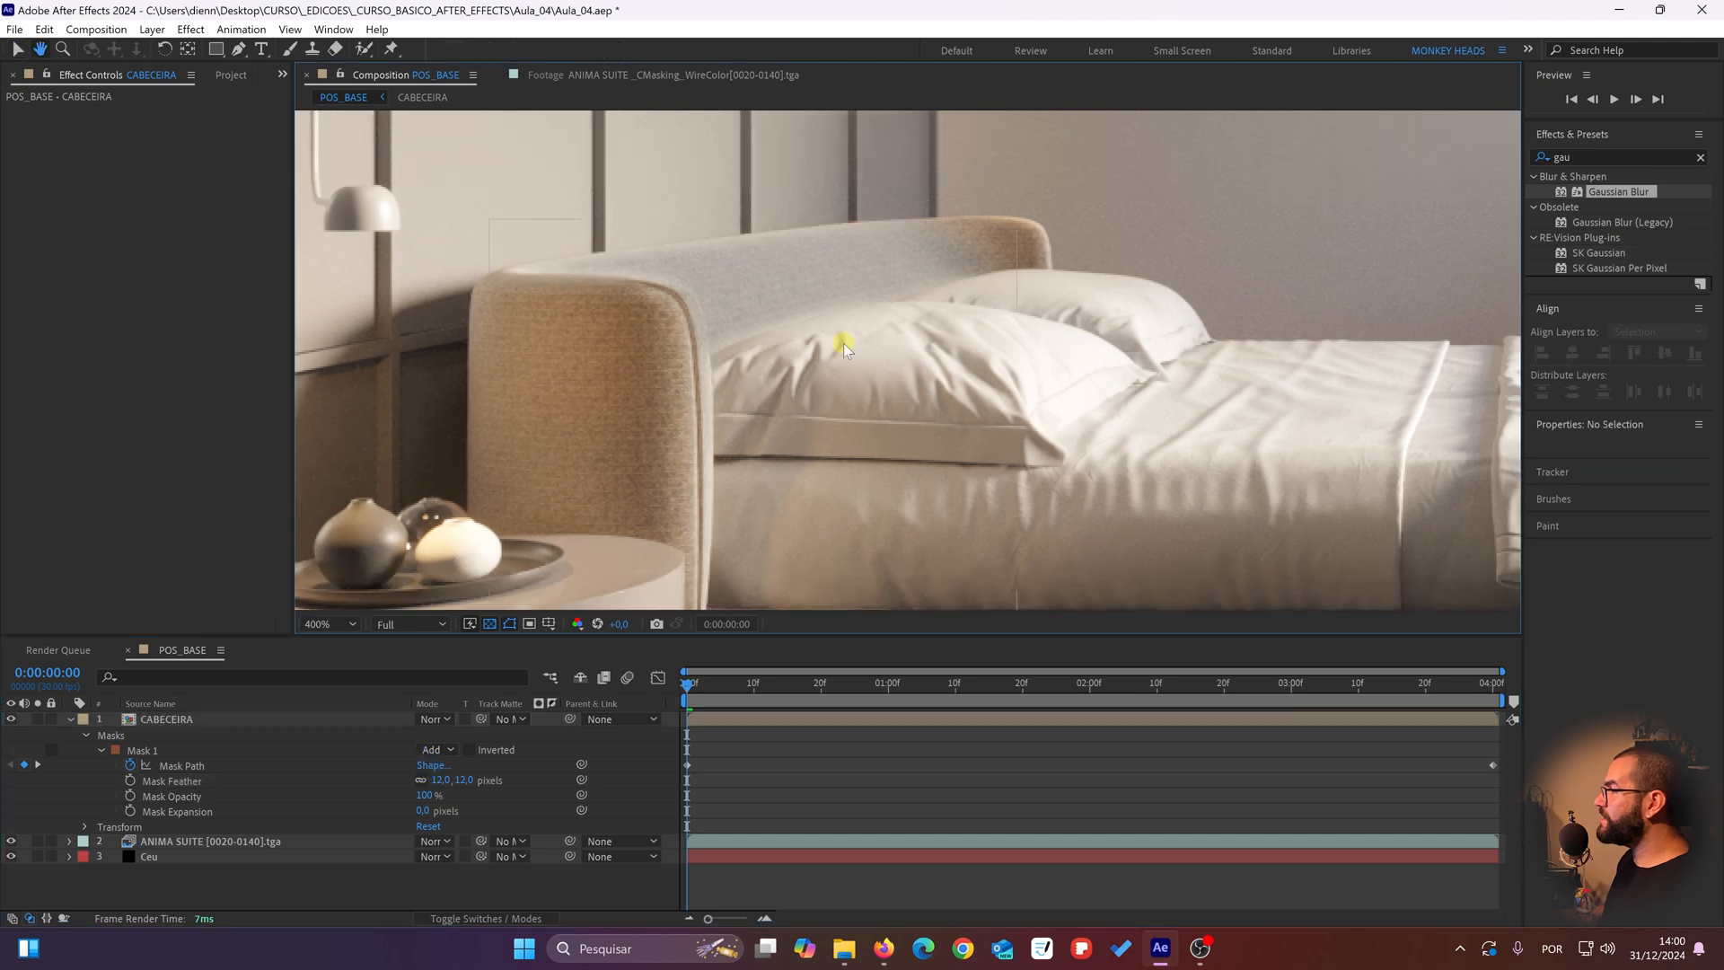
{"action": "left_click_drag", "start_coordinate": [860, 326], "coordinate": [863, 308]}
{"action": "left_click", "coordinate": [148, 722]}
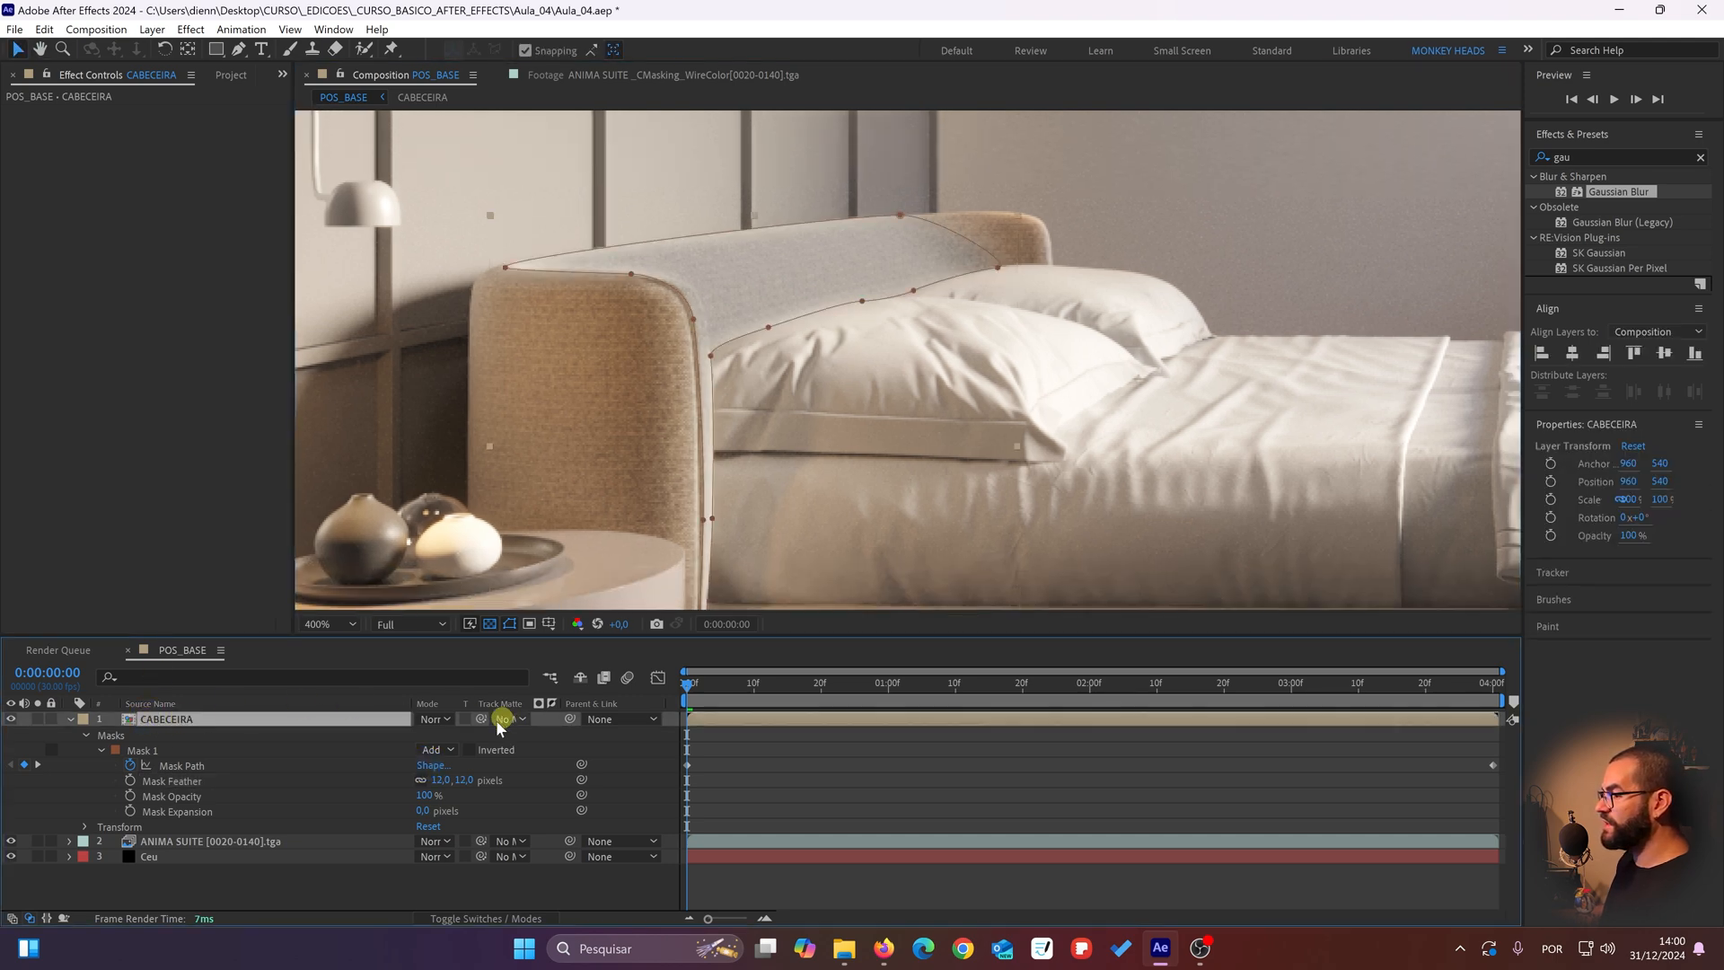
{"action": "left_click_drag", "start_coordinate": [437, 785], "coordinate": [341, 761]}
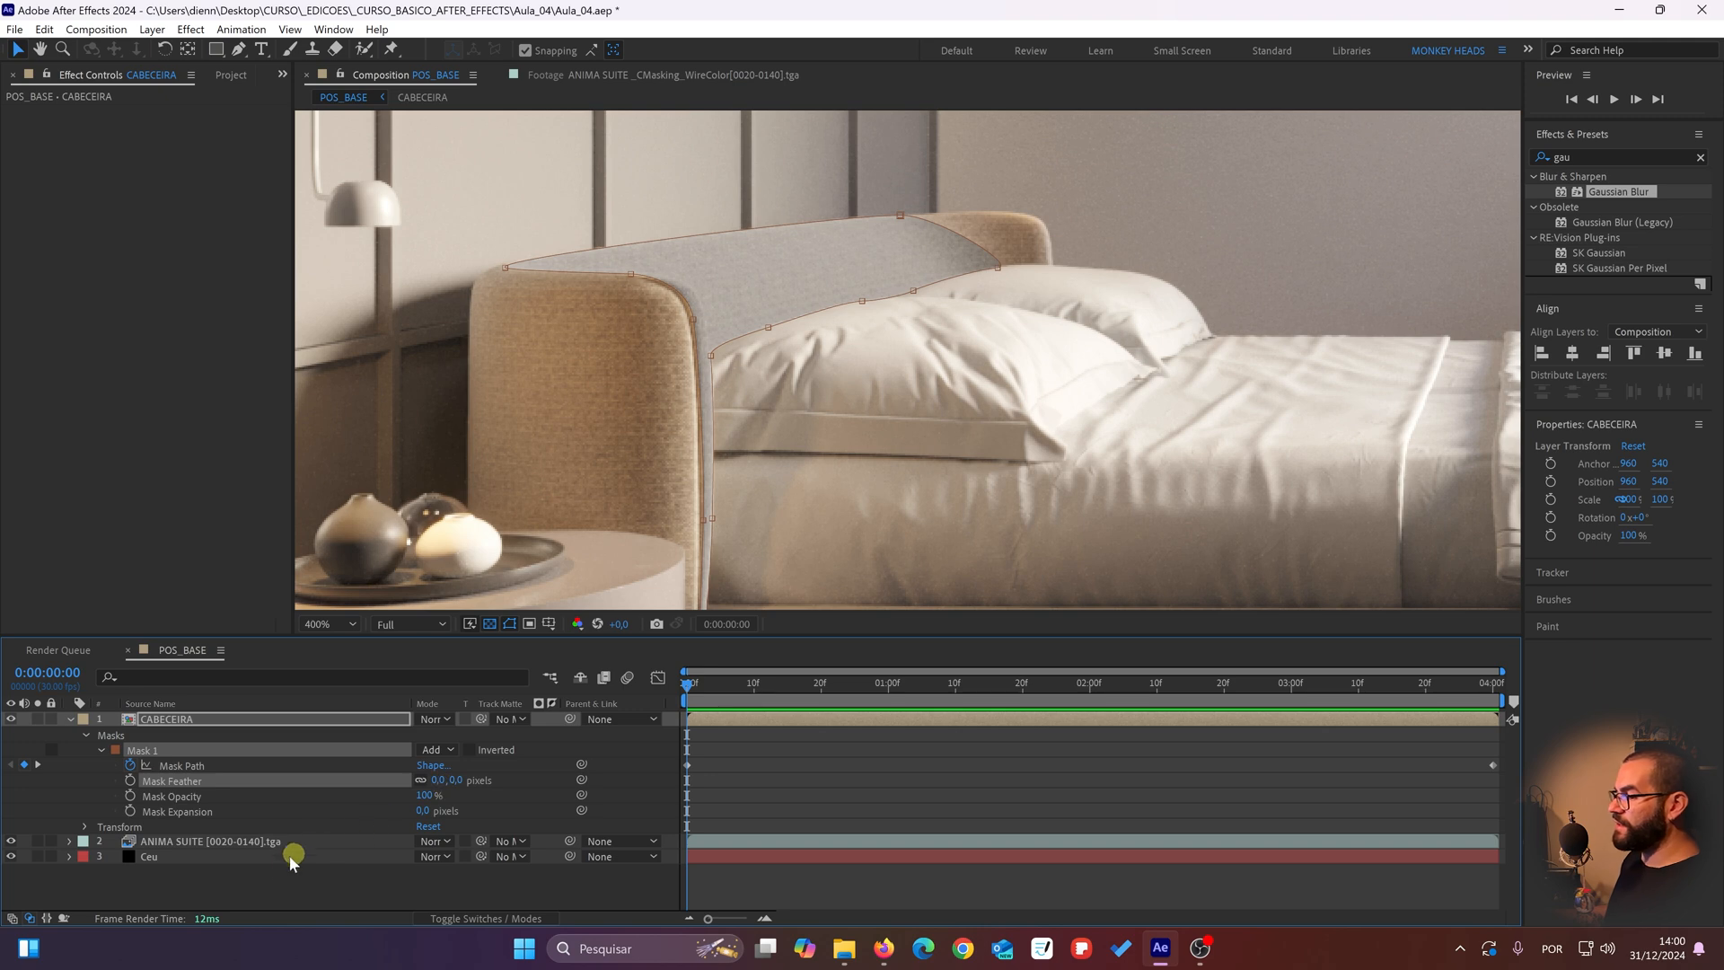
{"action": "left_click", "coordinate": [256, 889]}
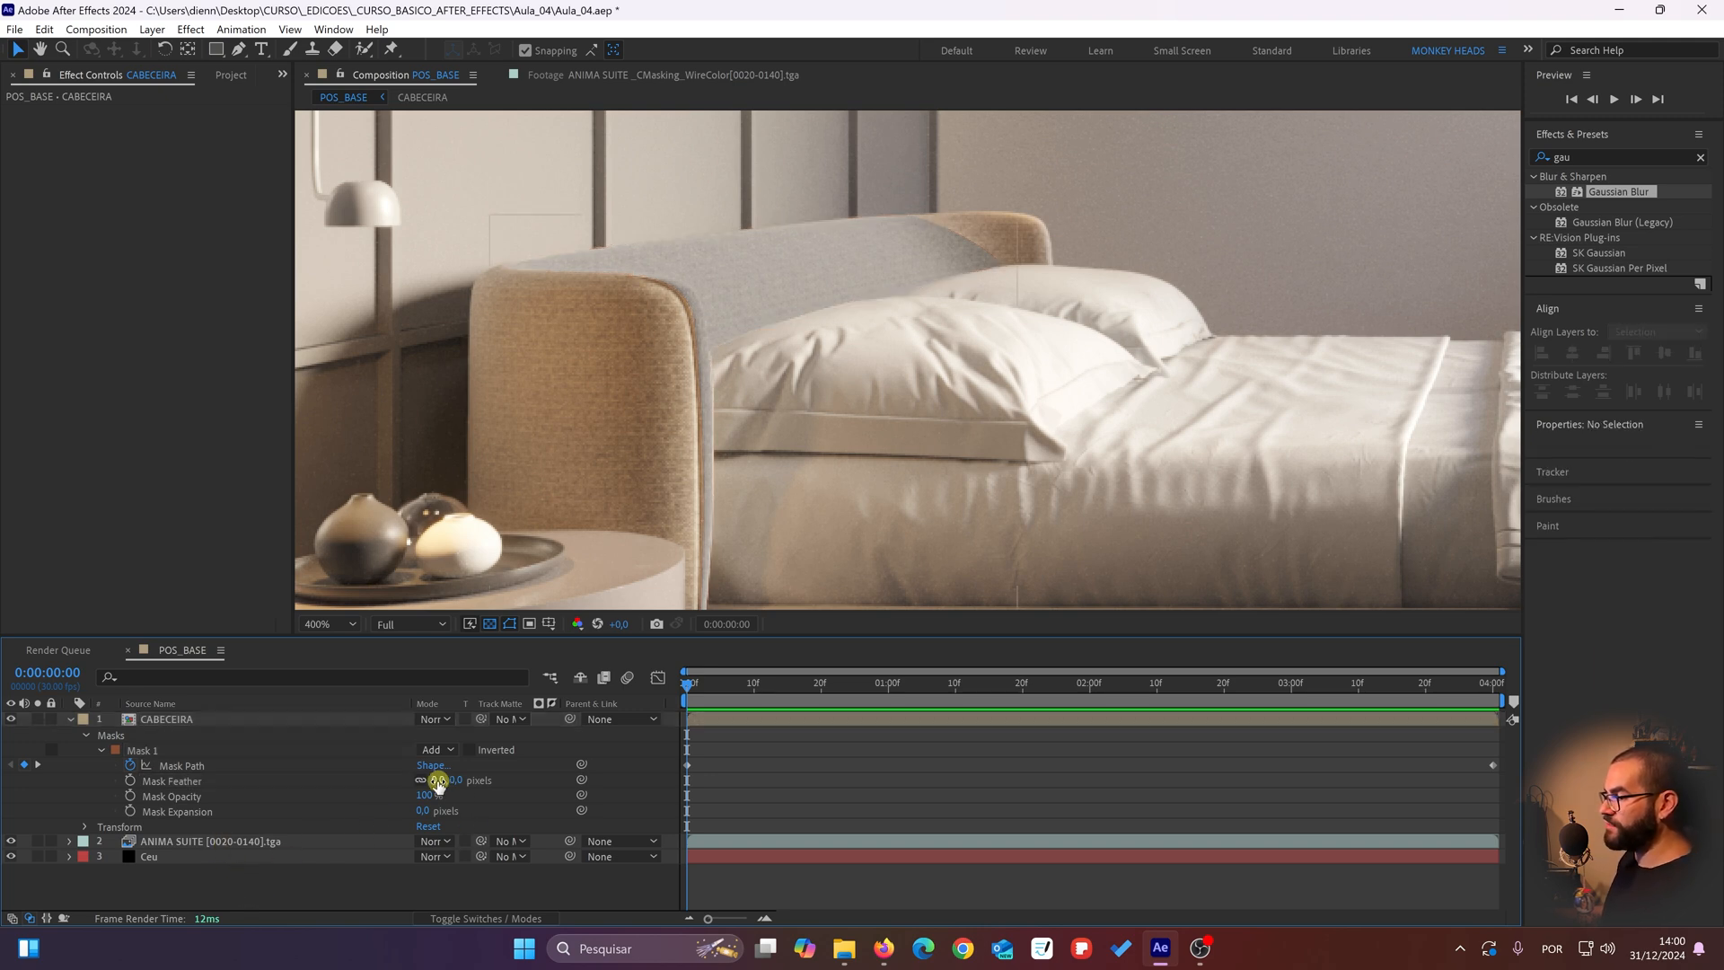
Step: At 0:00:04:00, set the CABECEIRA layer's blending mode to Linear Burn
{"action": "left_click", "coordinate": [260, 722]}
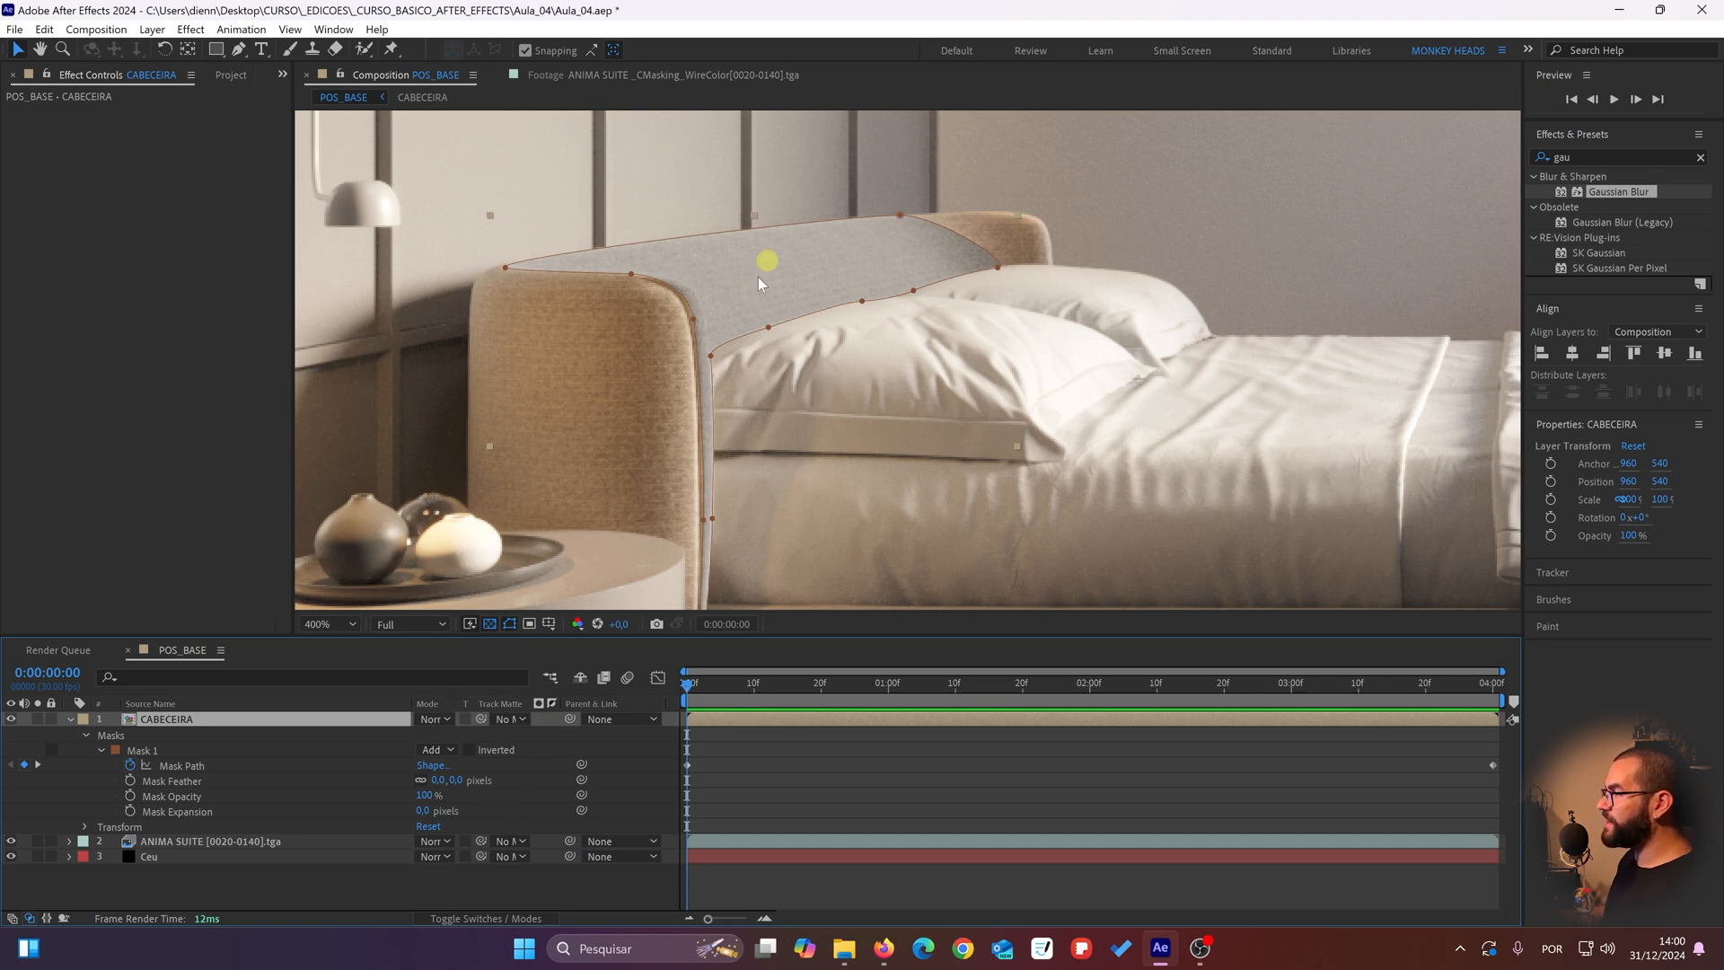
{"action": "left_click_drag", "start_coordinate": [729, 369], "coordinate": [695, 389]}
{"action": "key", "text": "End"}
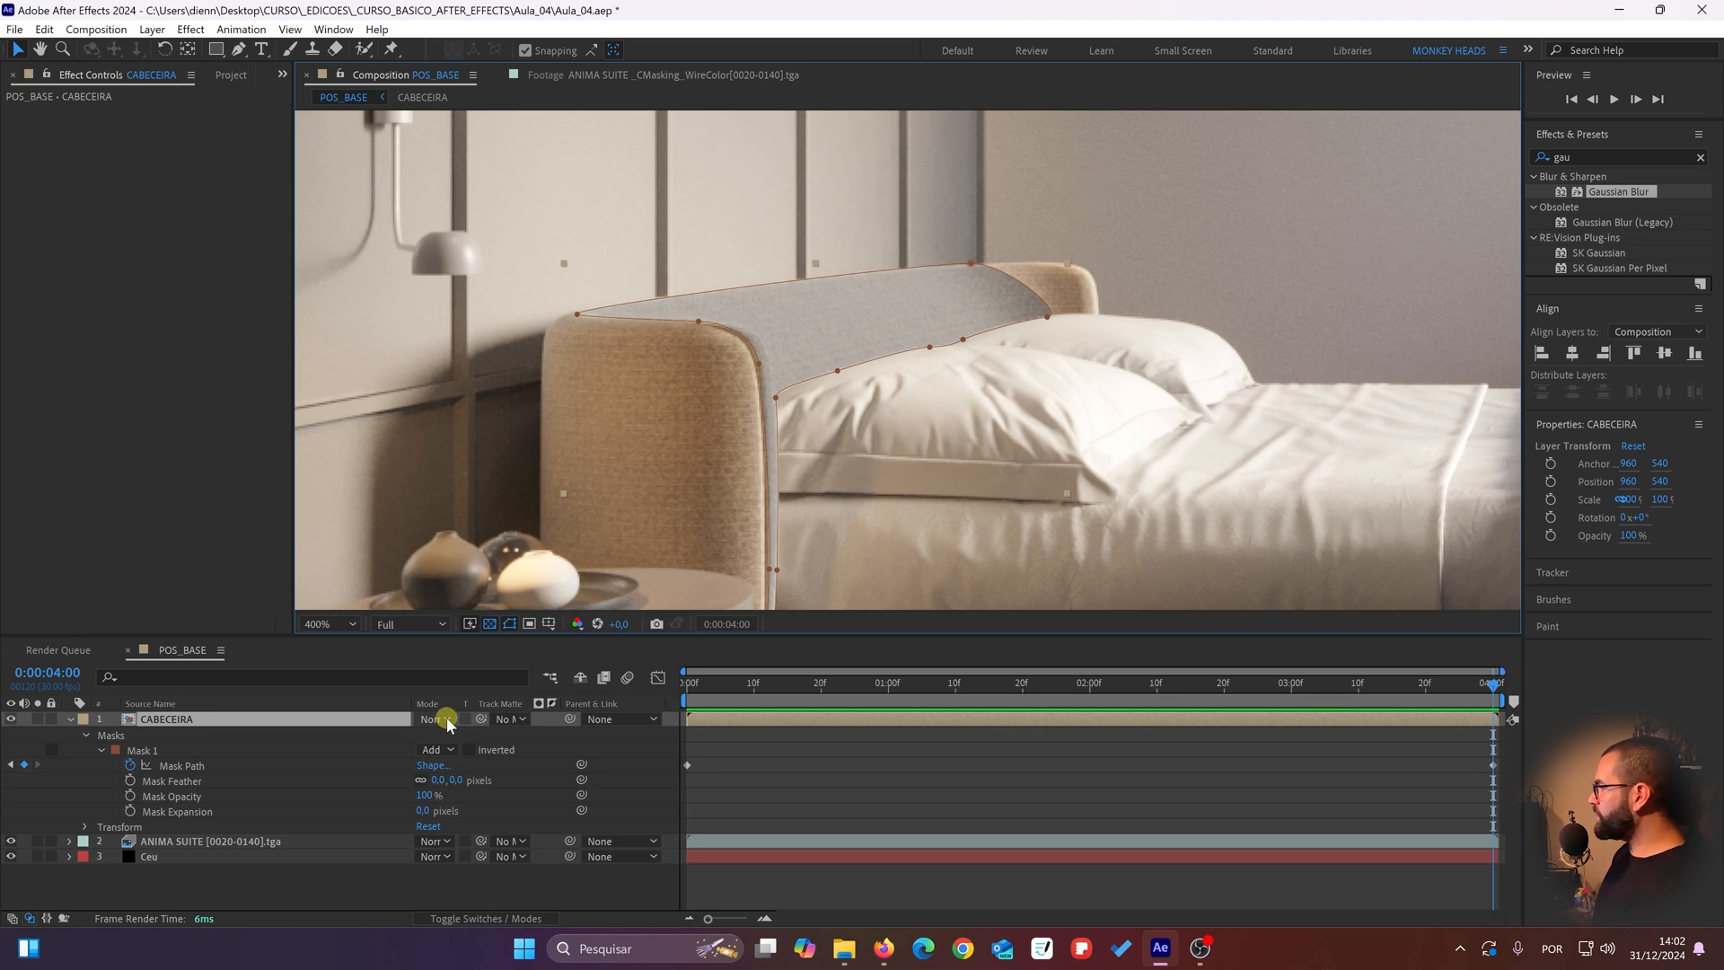
{"action": "left_click", "coordinate": [446, 719]}
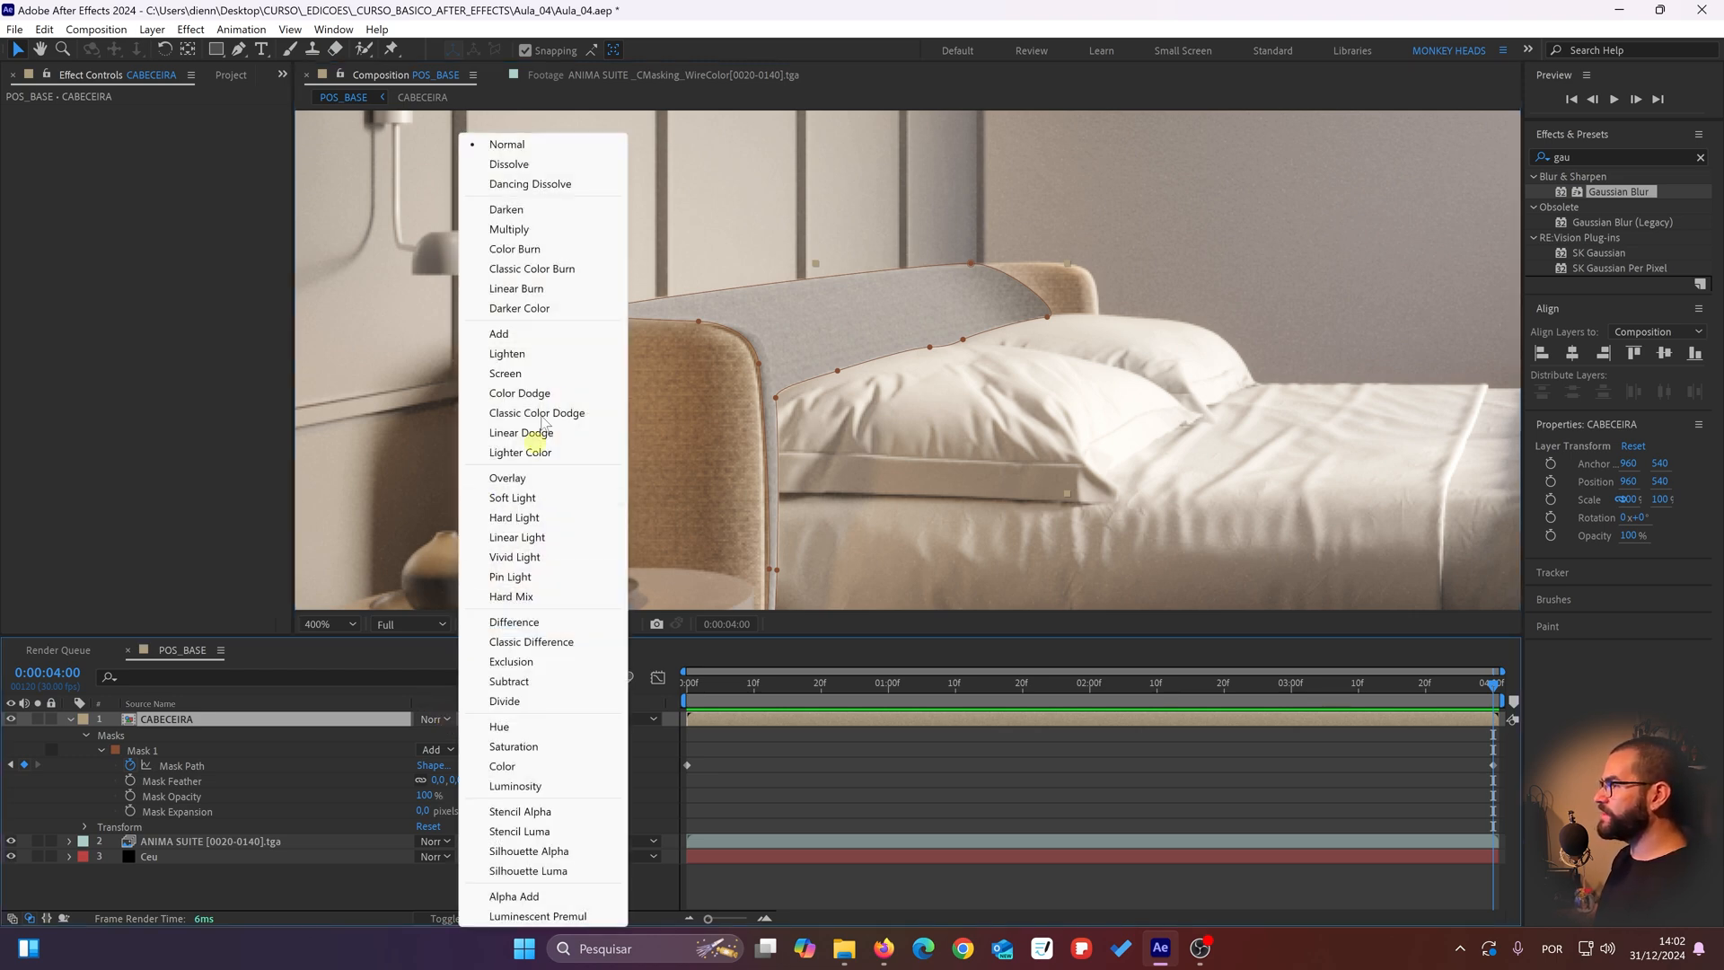
{"action": "left_click", "coordinate": [559, 288]}
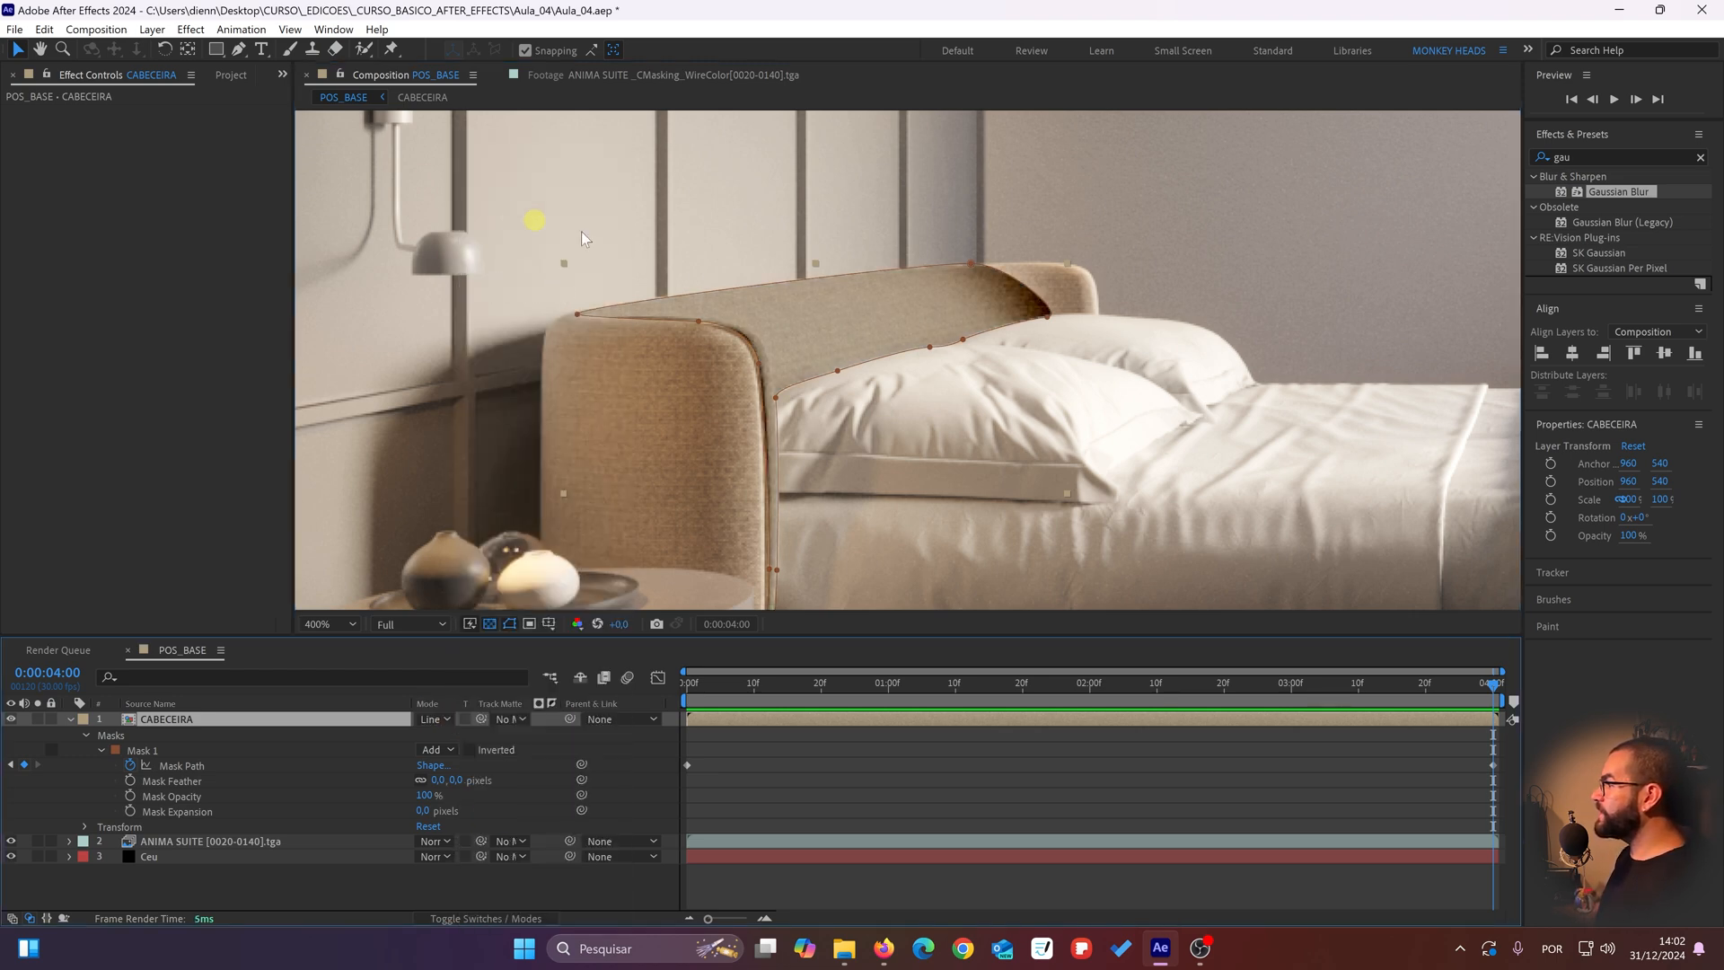
Step: Solo the CABECEIRA layer briefly to examine the masked headboard piece alone, and restore the full composition
{"action": "left_click_drag", "start_coordinate": [808, 371], "coordinate": [757, 391]}
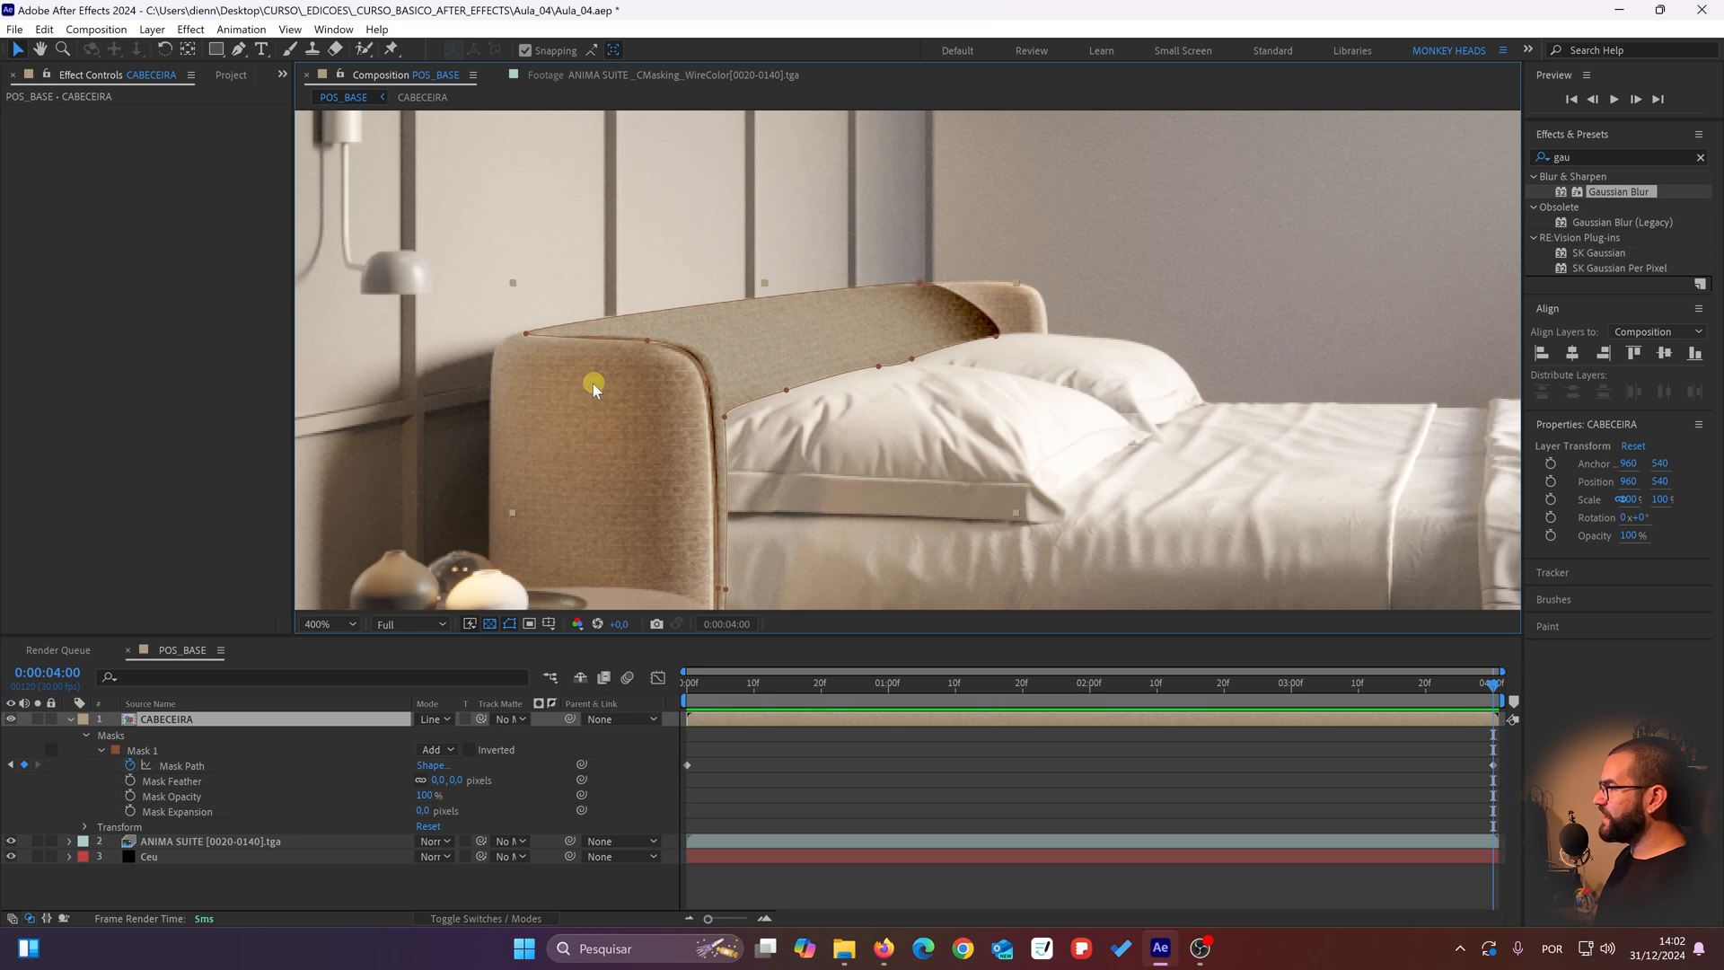
{"action": "left_click", "coordinate": [37, 719]}
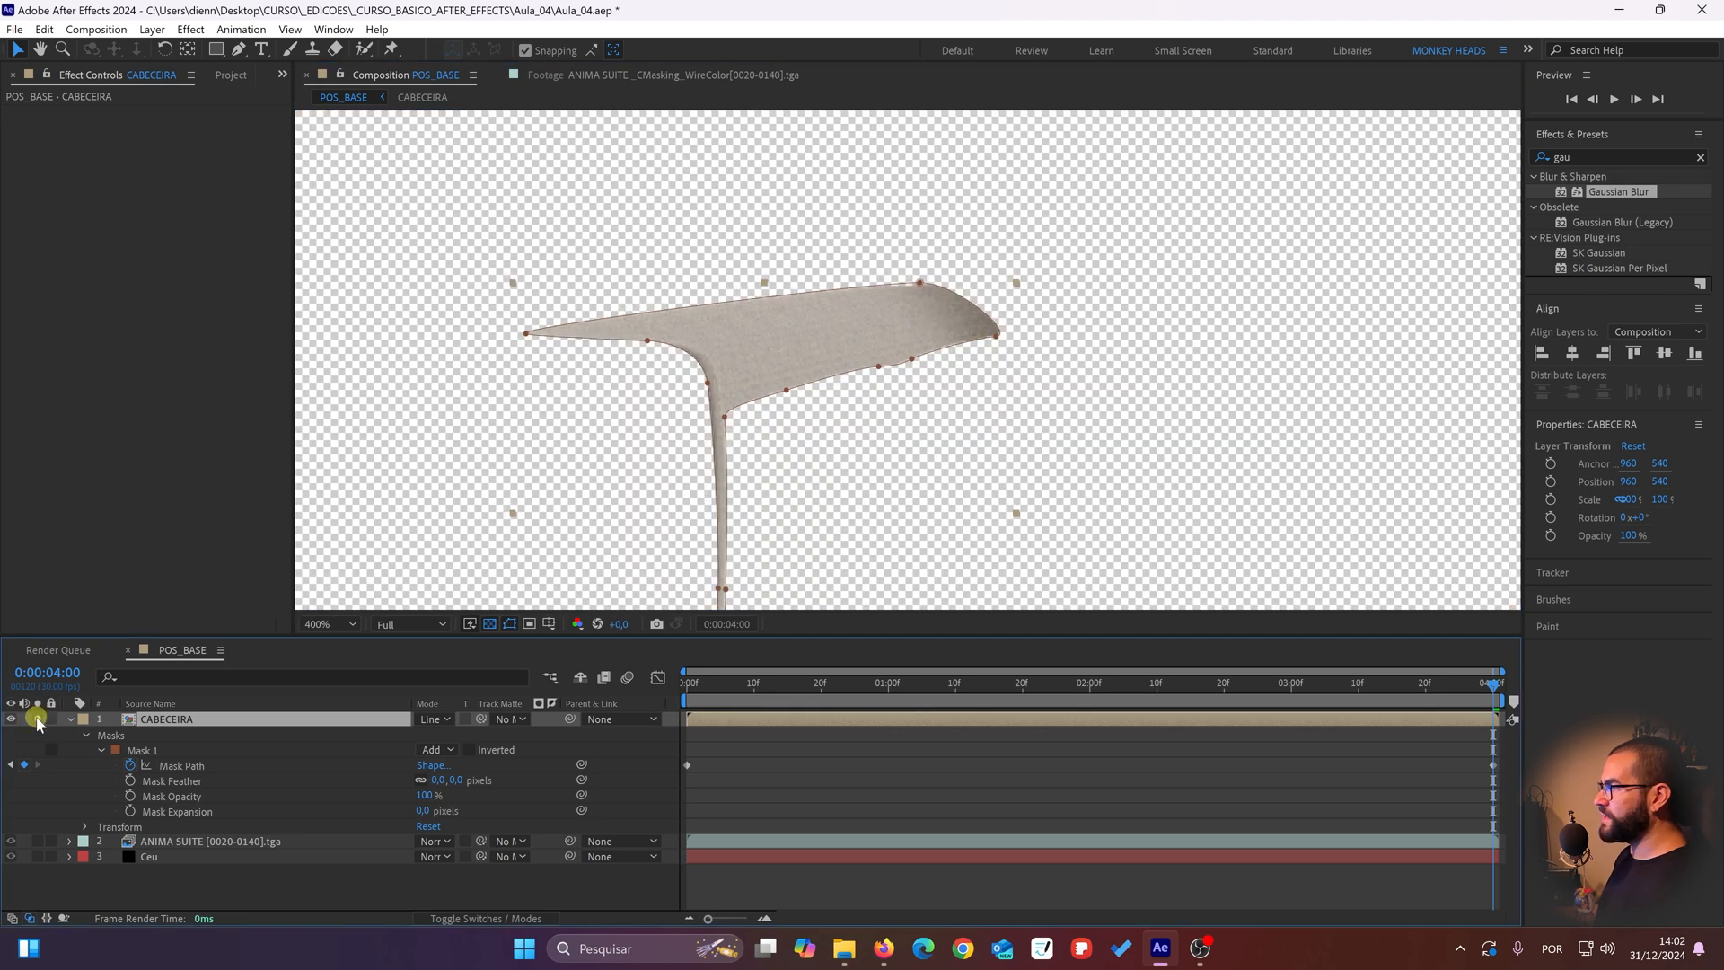
{"action": "left_click", "coordinate": [37, 719]}
{"action": "left_click_drag", "start_coordinate": [766, 365], "coordinate": [714, 400]}
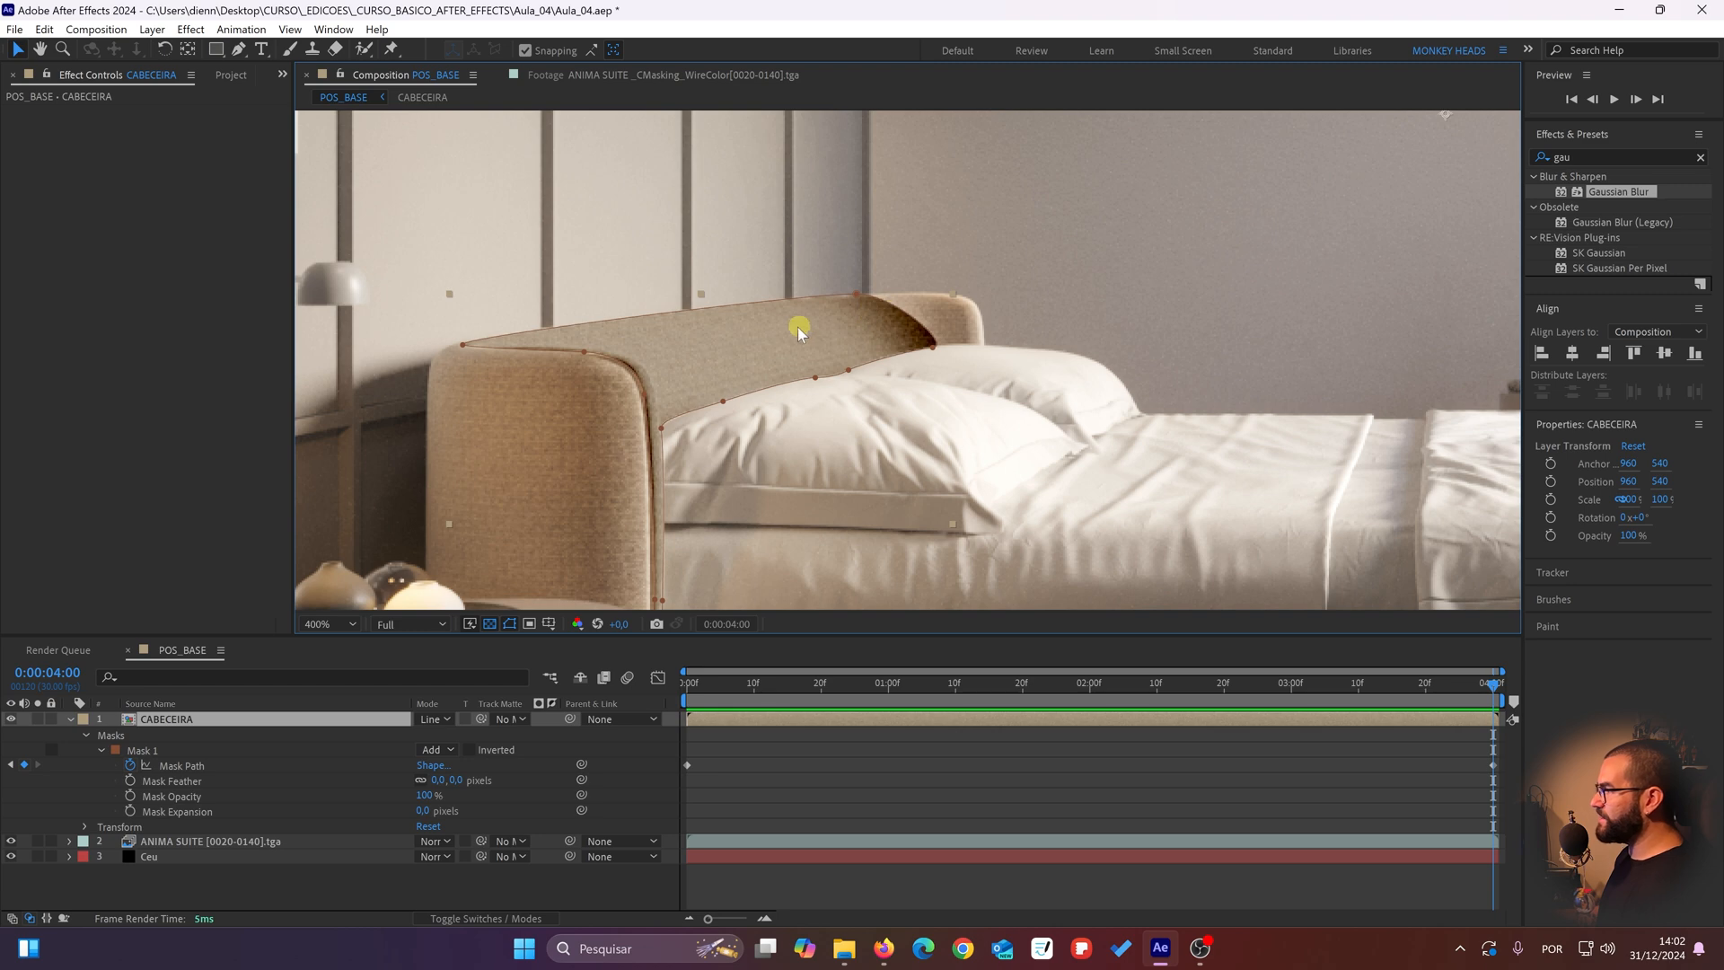
Step: Switch the CABECEIRA layer's visibility off and on repeatedly to compare the headboard with and without the recolor up close
{"action": "scroll", "coordinate": [736, 343], "scroll_direction": "up", "scroll_amount": 1}
{"action": "left_click_drag", "start_coordinate": [735, 343], "coordinate": [811, 350]}
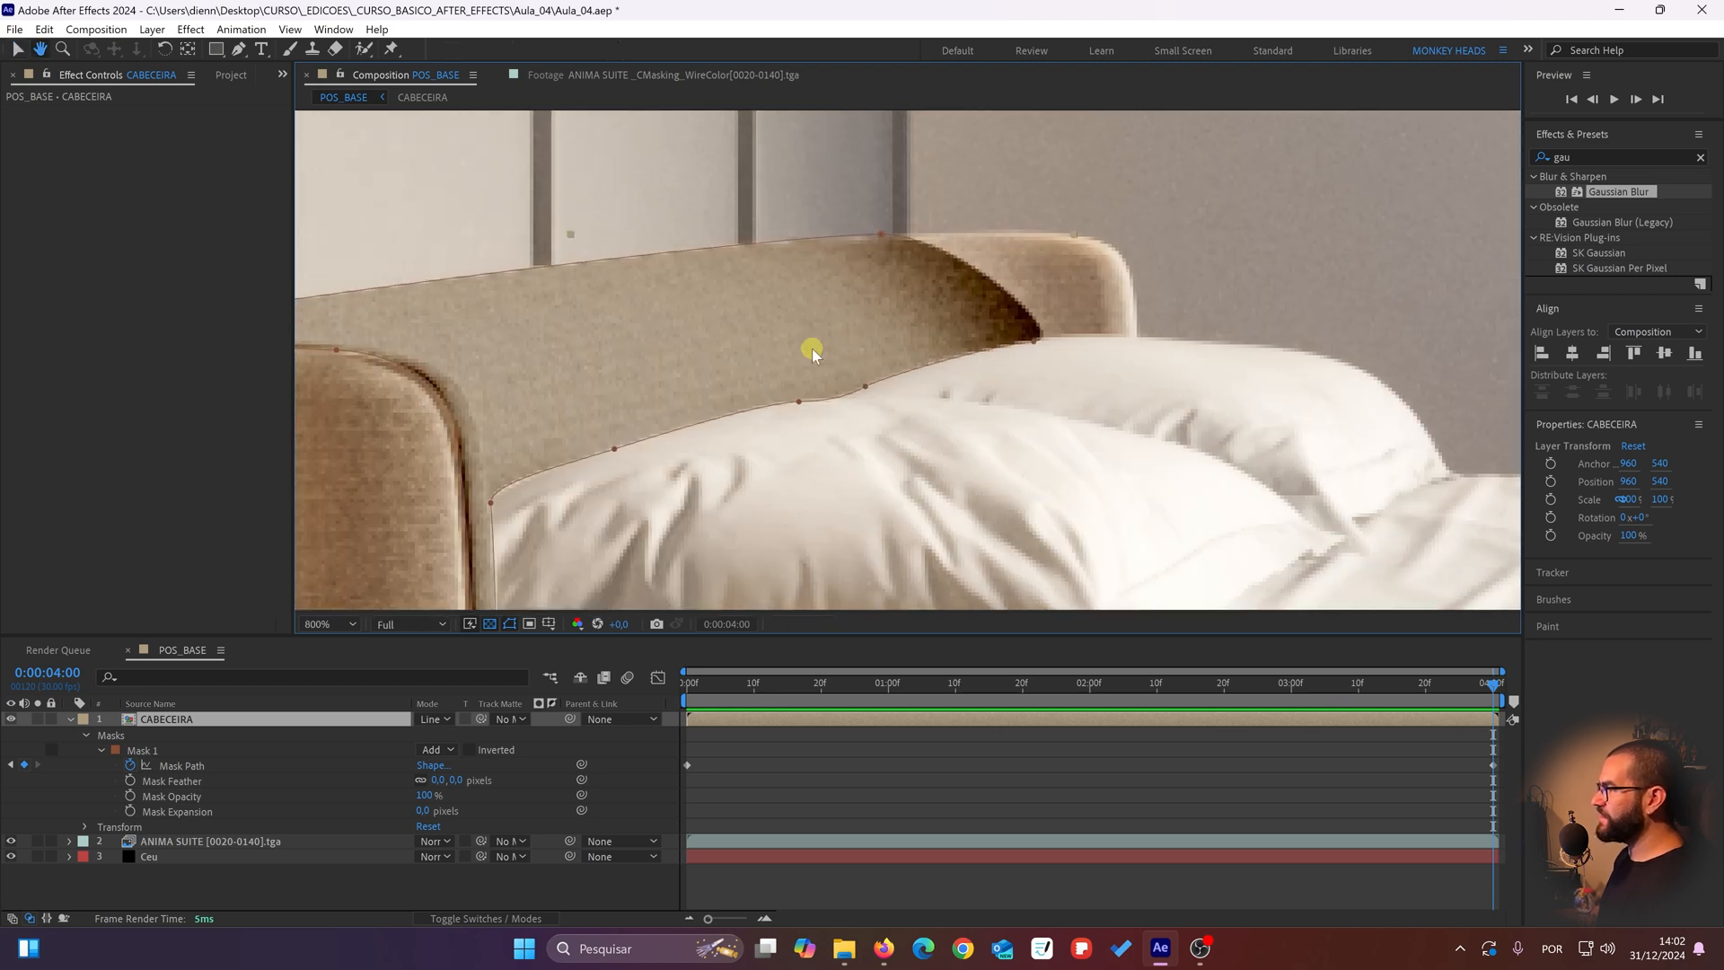
{"action": "left_click", "coordinate": [11, 719]}
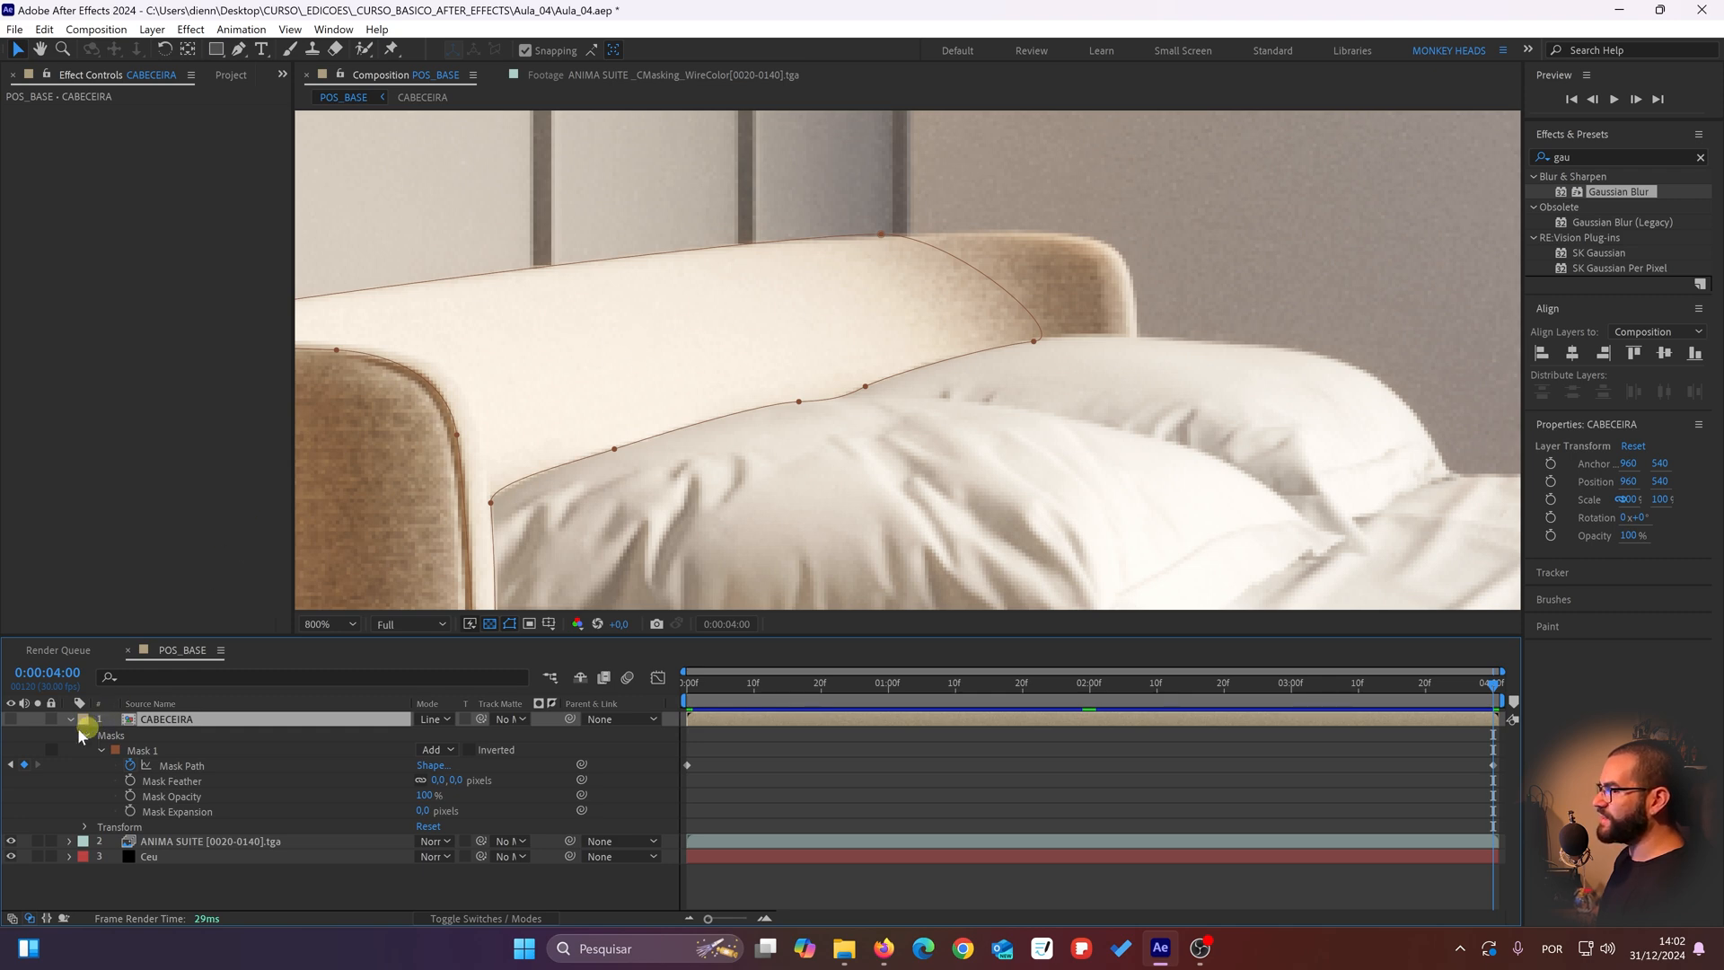
{"action": "left_click", "coordinate": [11, 719]}
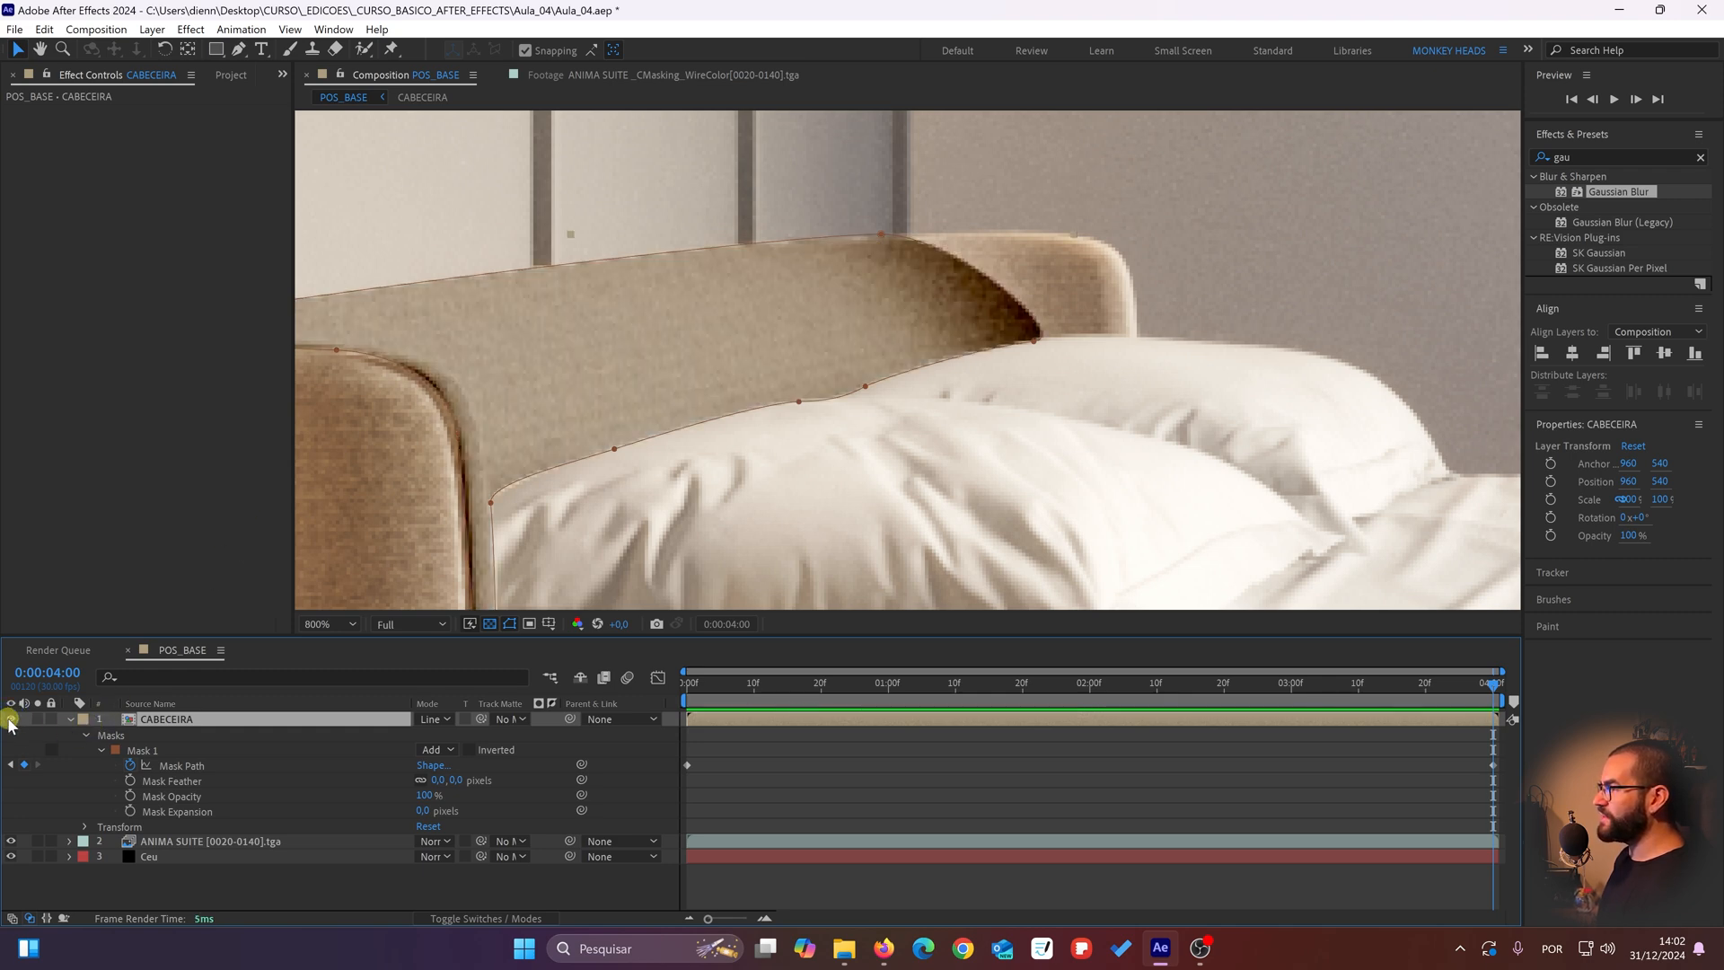
{"action": "left_click", "coordinate": [11, 719]}
{"action": "left_click", "coordinate": [11, 719]}
{"action": "left_click", "coordinate": [11, 719]}
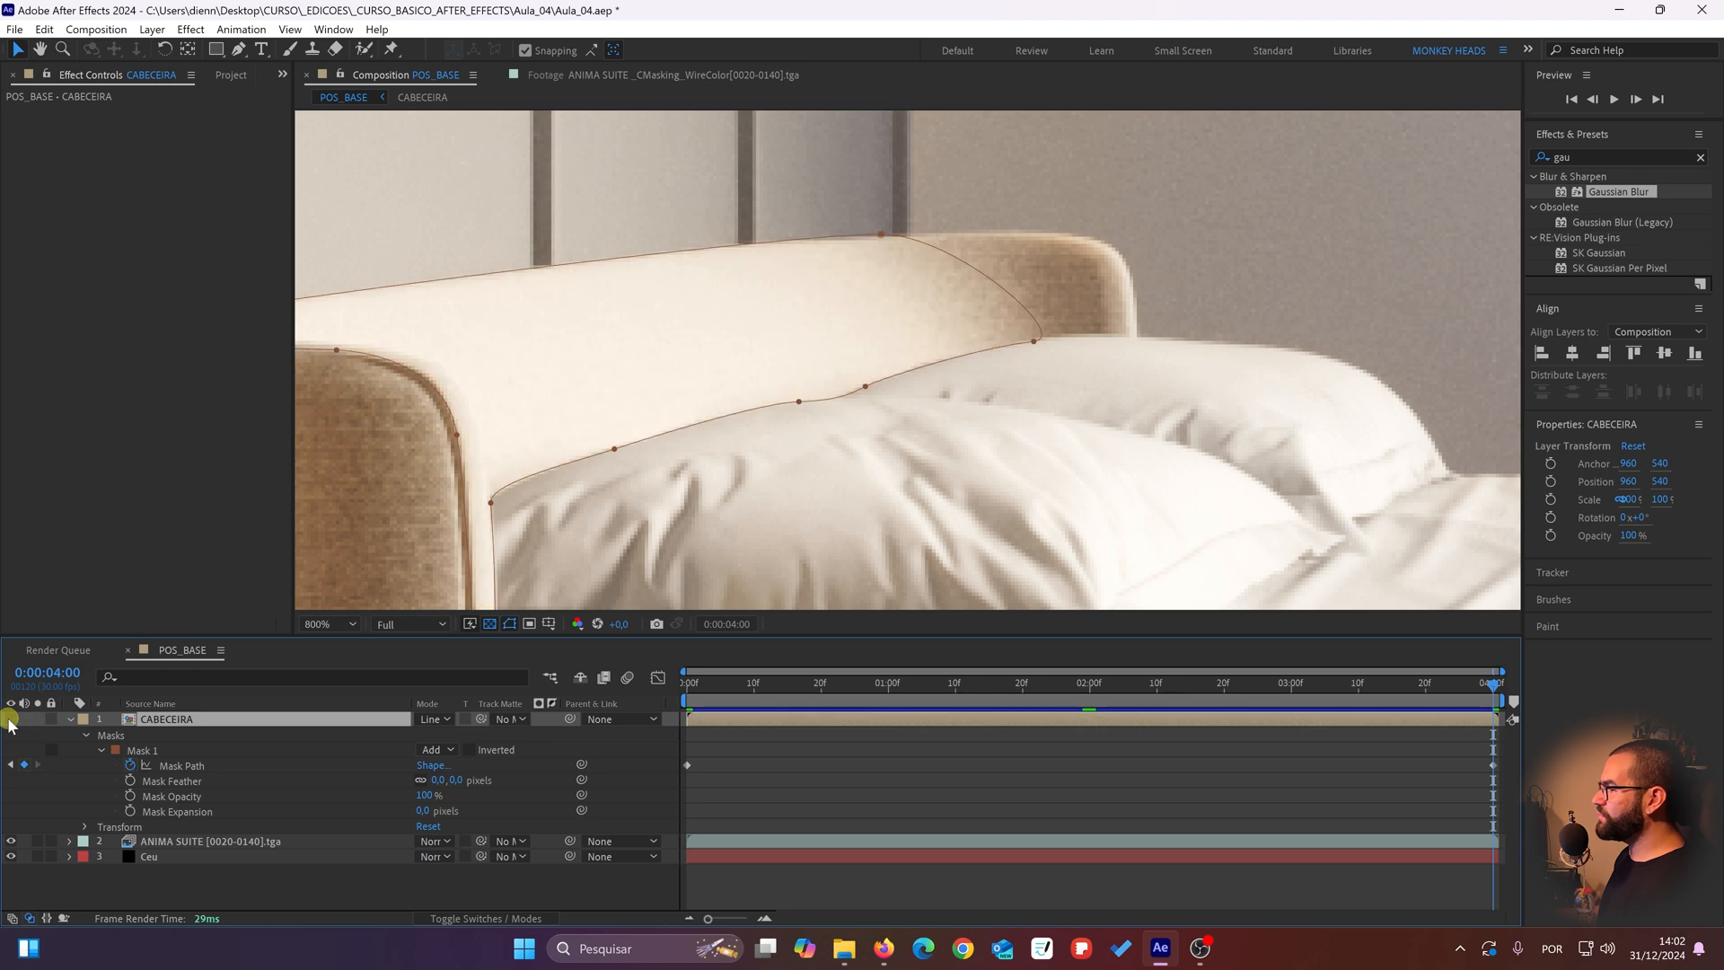
{"action": "left_click", "coordinate": [11, 720]}
{"action": "key", "text": "space"}
{"action": "left_click_drag", "start_coordinate": [512, 443], "coordinate": [860, 359]}
{"action": "scroll", "coordinate": [860, 359], "scroll_direction": "down", "scroll_amount": 3}
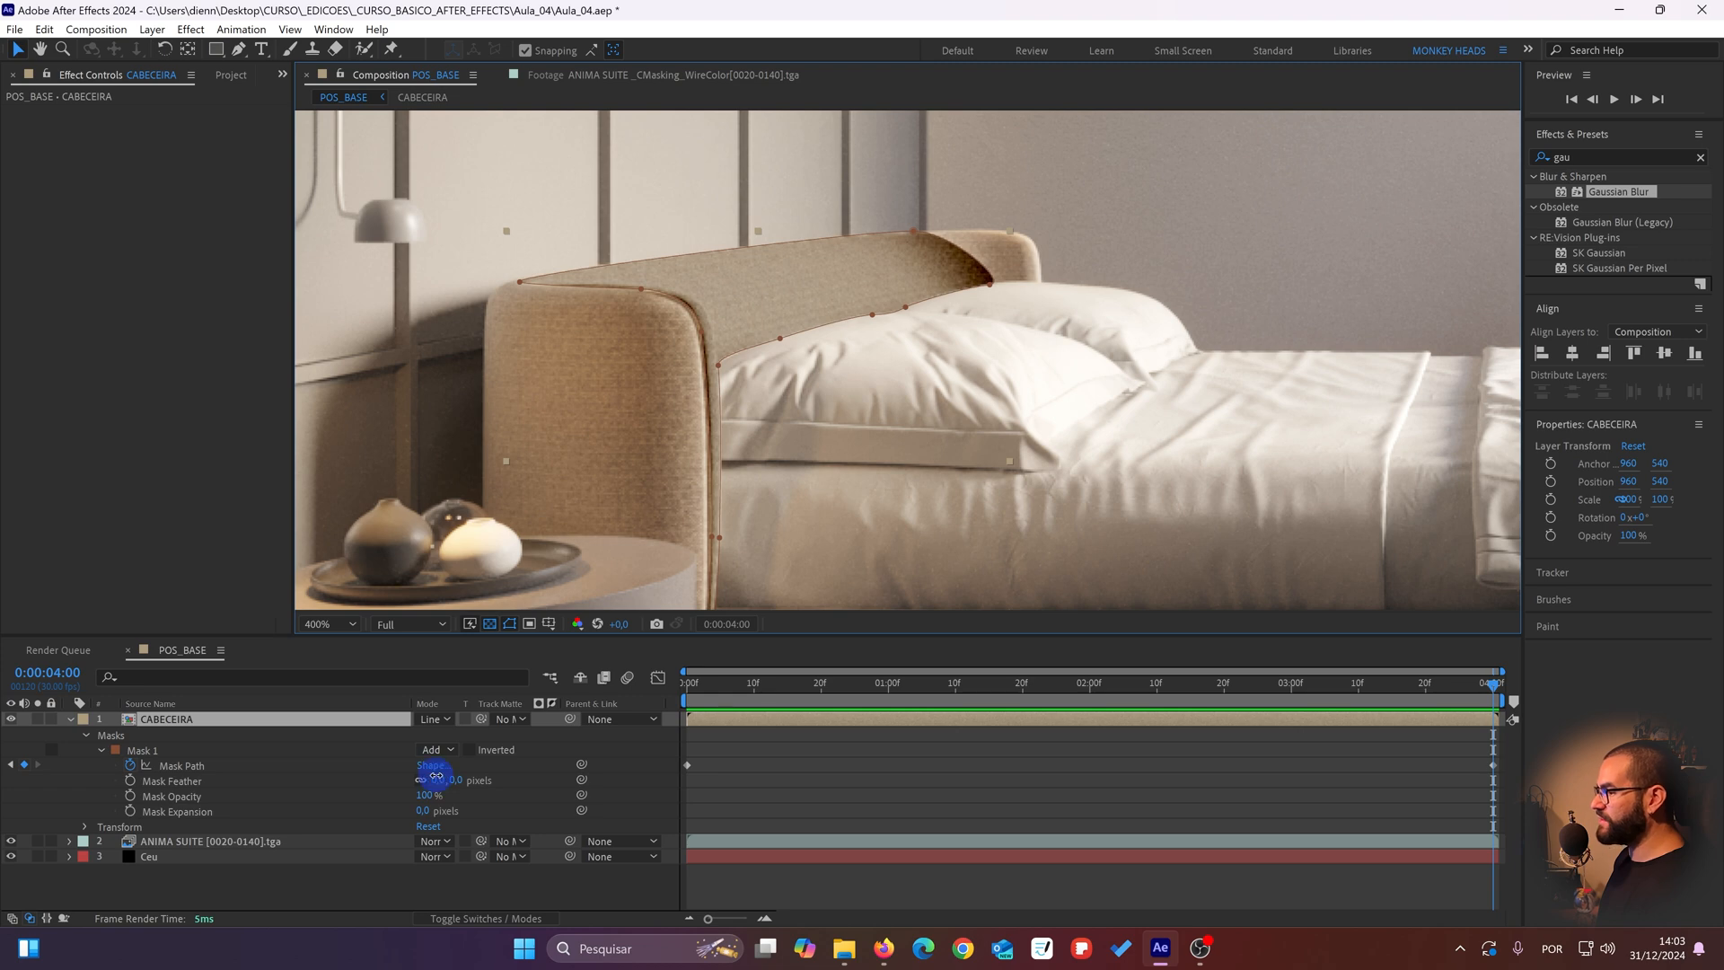
Step: Set the Mask Feather of Mask 1 on the CABECEIRA layer to 25 pixels
{"action": "left_click_drag", "start_coordinate": [437, 776], "coordinate": [446, 771]}
{"action": "left_click_drag", "start_coordinate": [450, 770], "coordinate": [452, 768]}
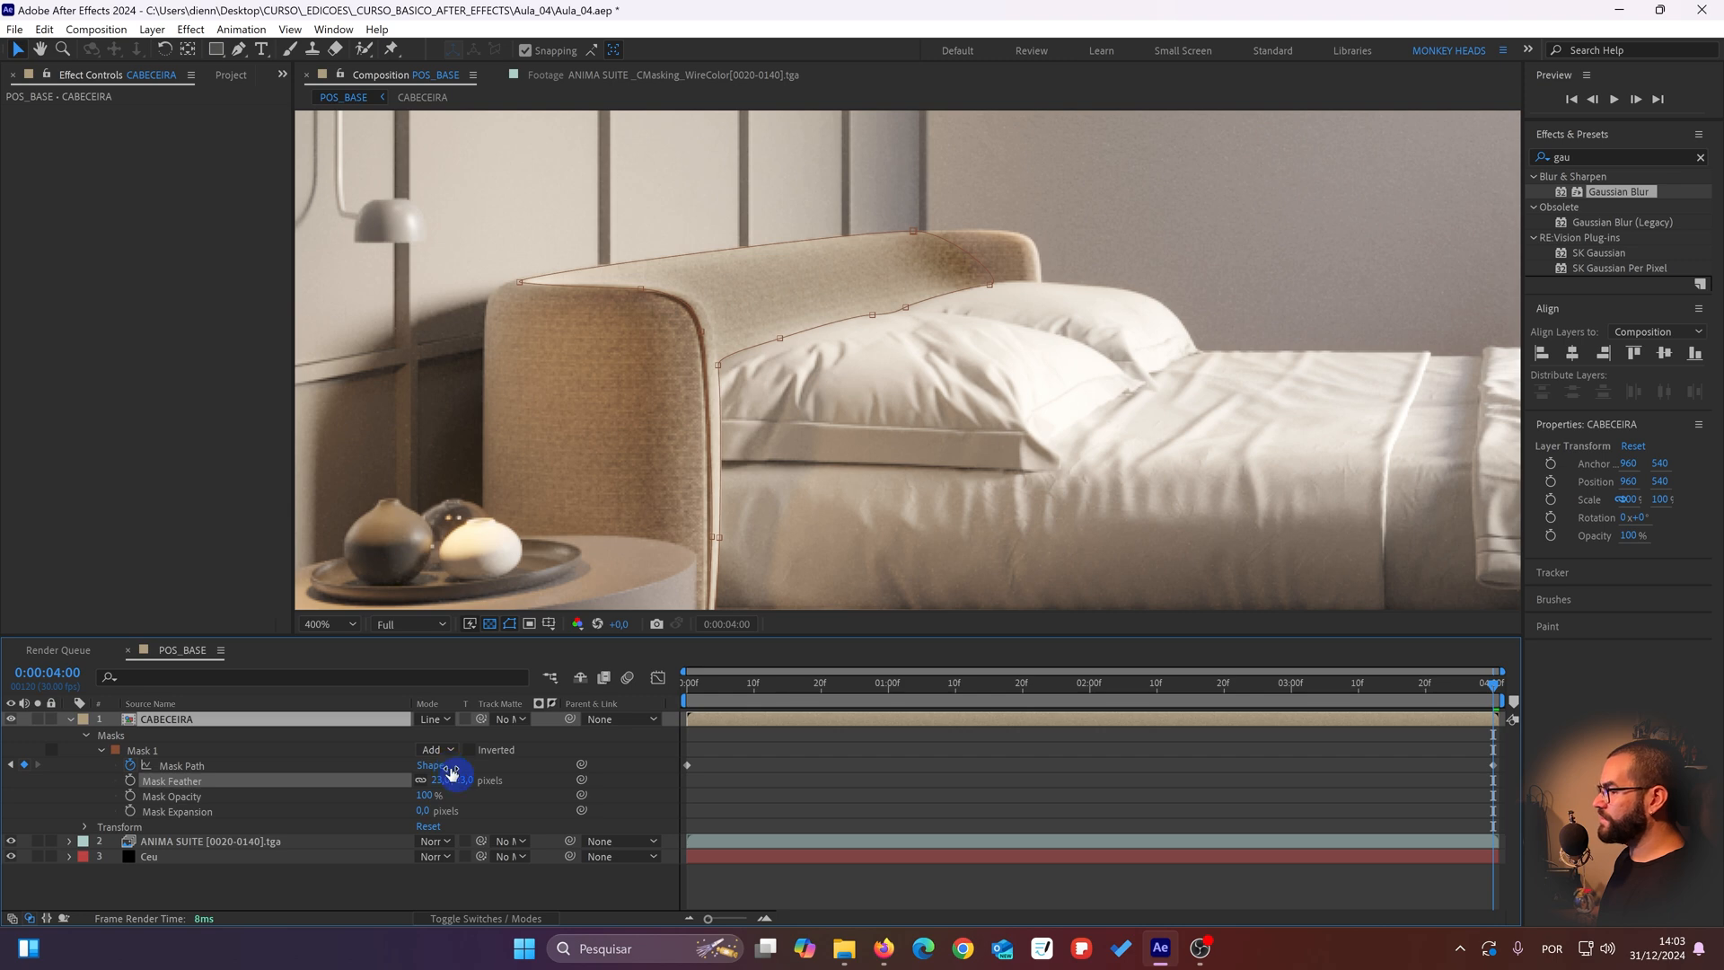
{"action": "left_click", "coordinate": [441, 780]}
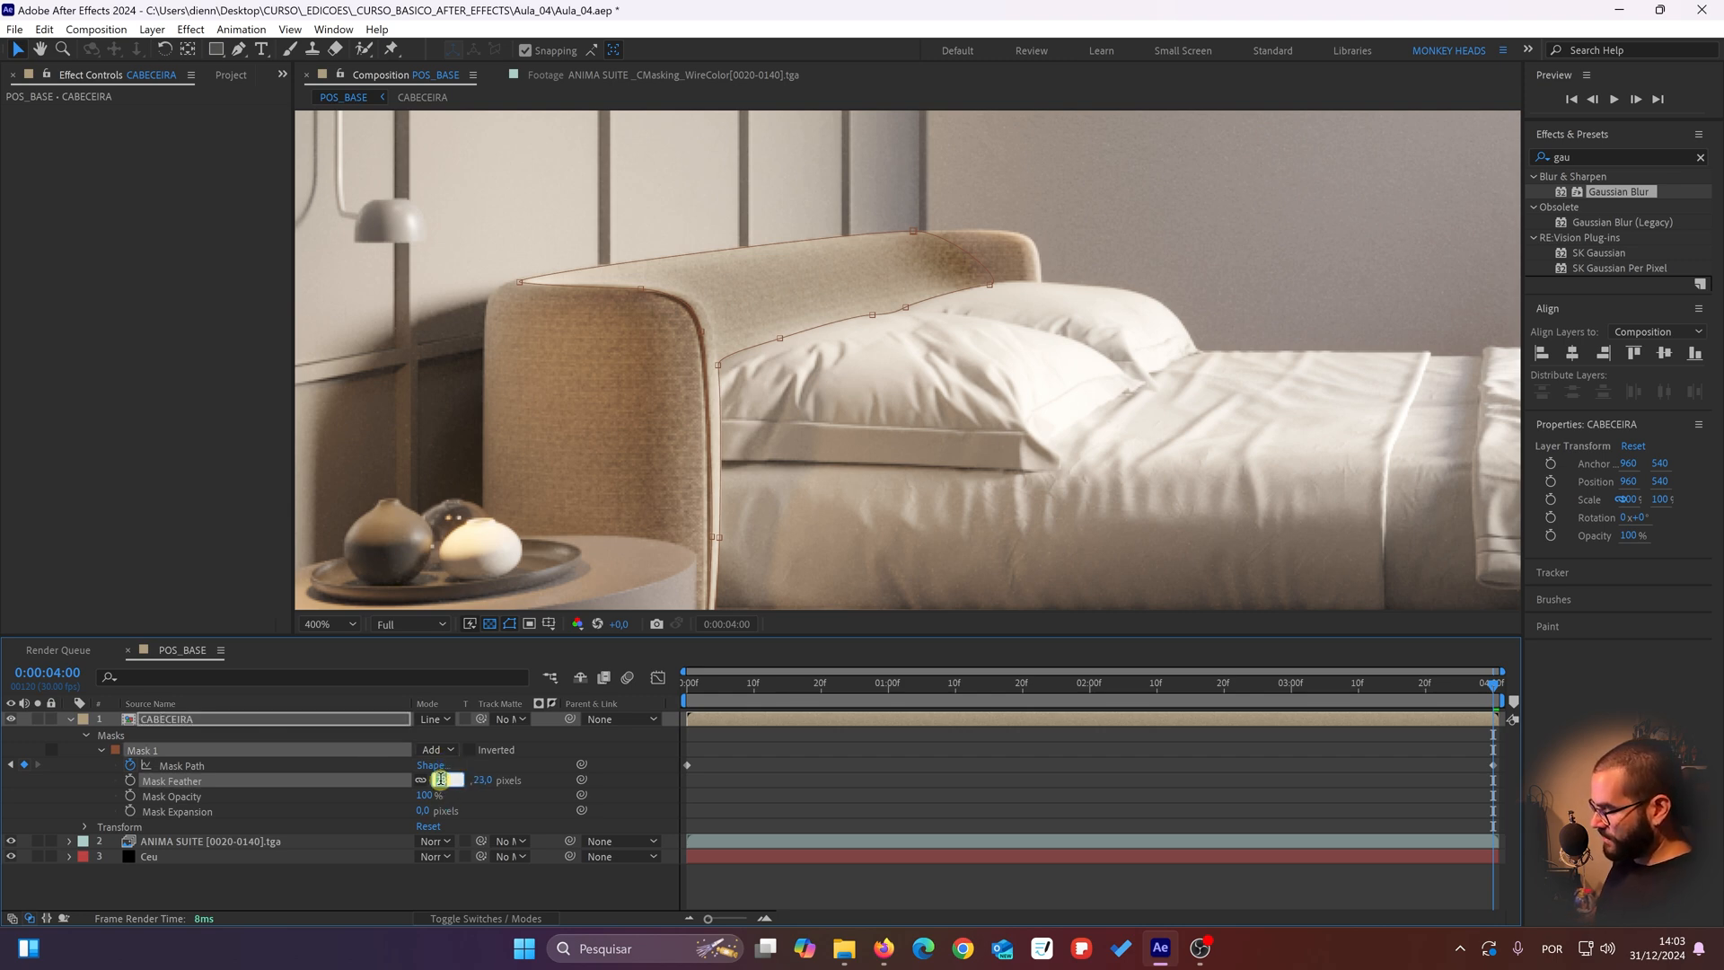
{"action": "type", "text": "25"}
{"action": "key", "text": "Return"}
{"action": "left_click_drag", "start_coordinate": [741, 368], "coordinate": [678, 417]}
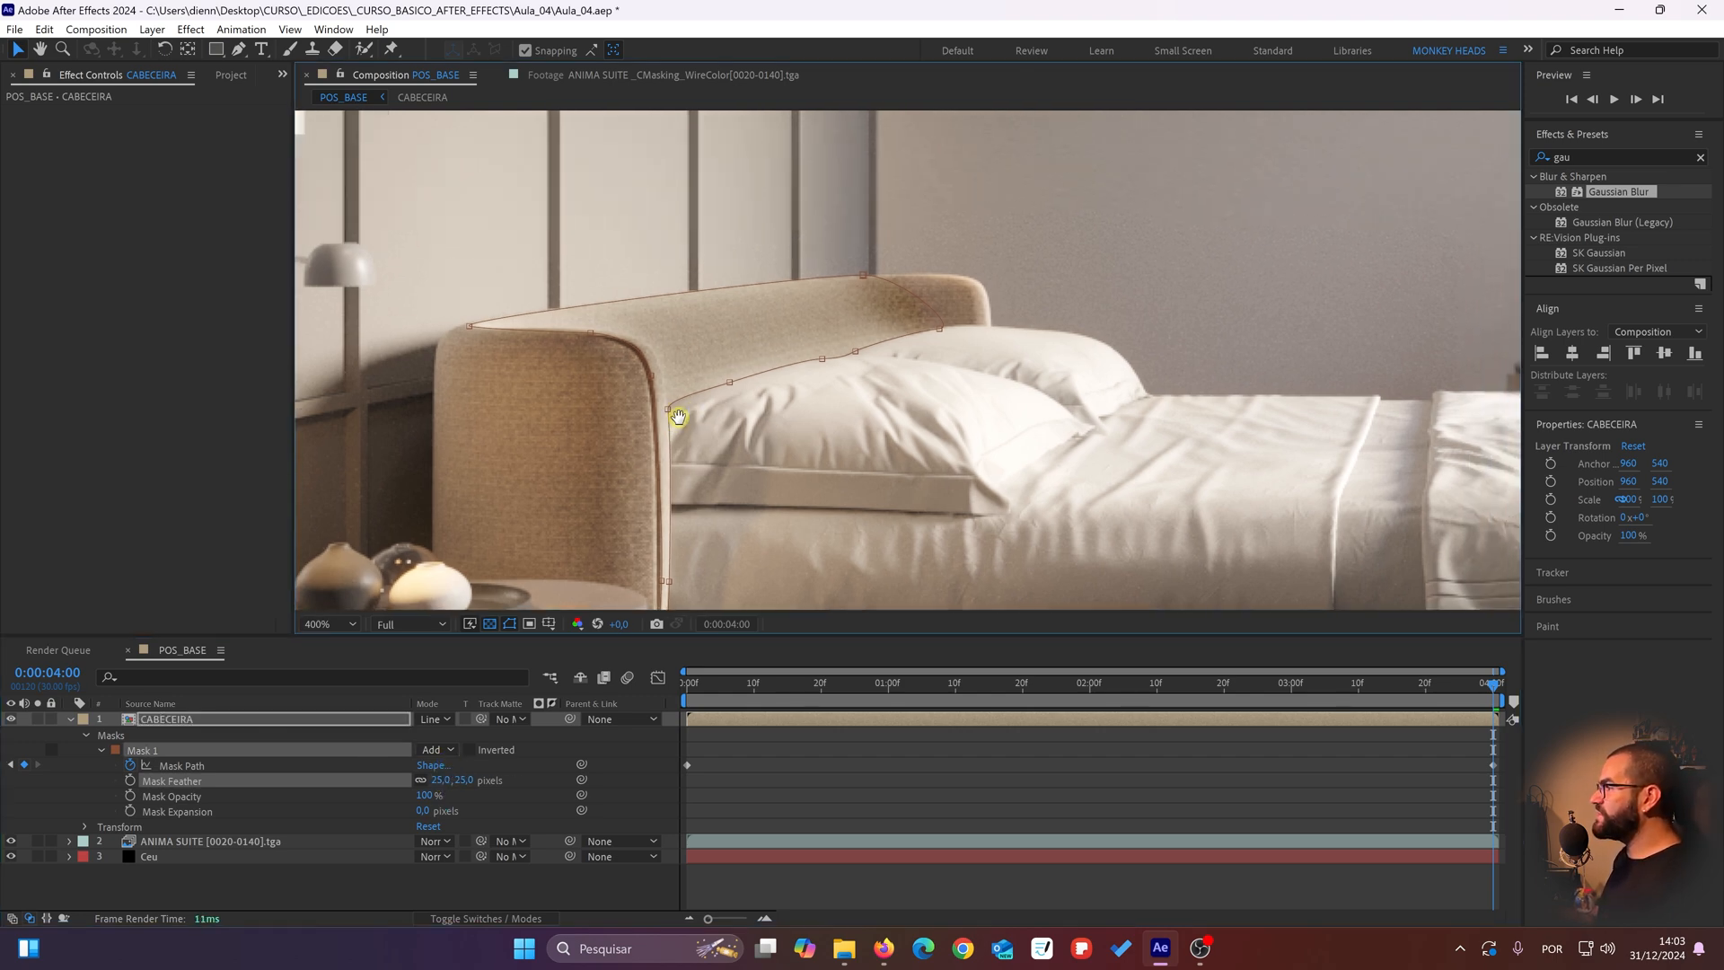
{"action": "scroll", "coordinate": [765, 369], "scroll_direction": "down", "scroll_amount": 1}
{"action": "left_click_drag", "start_coordinate": [763, 370], "coordinate": [728, 399]}
{"action": "scroll", "coordinate": [752, 373], "scroll_direction": "up", "scroll_amount": 1}
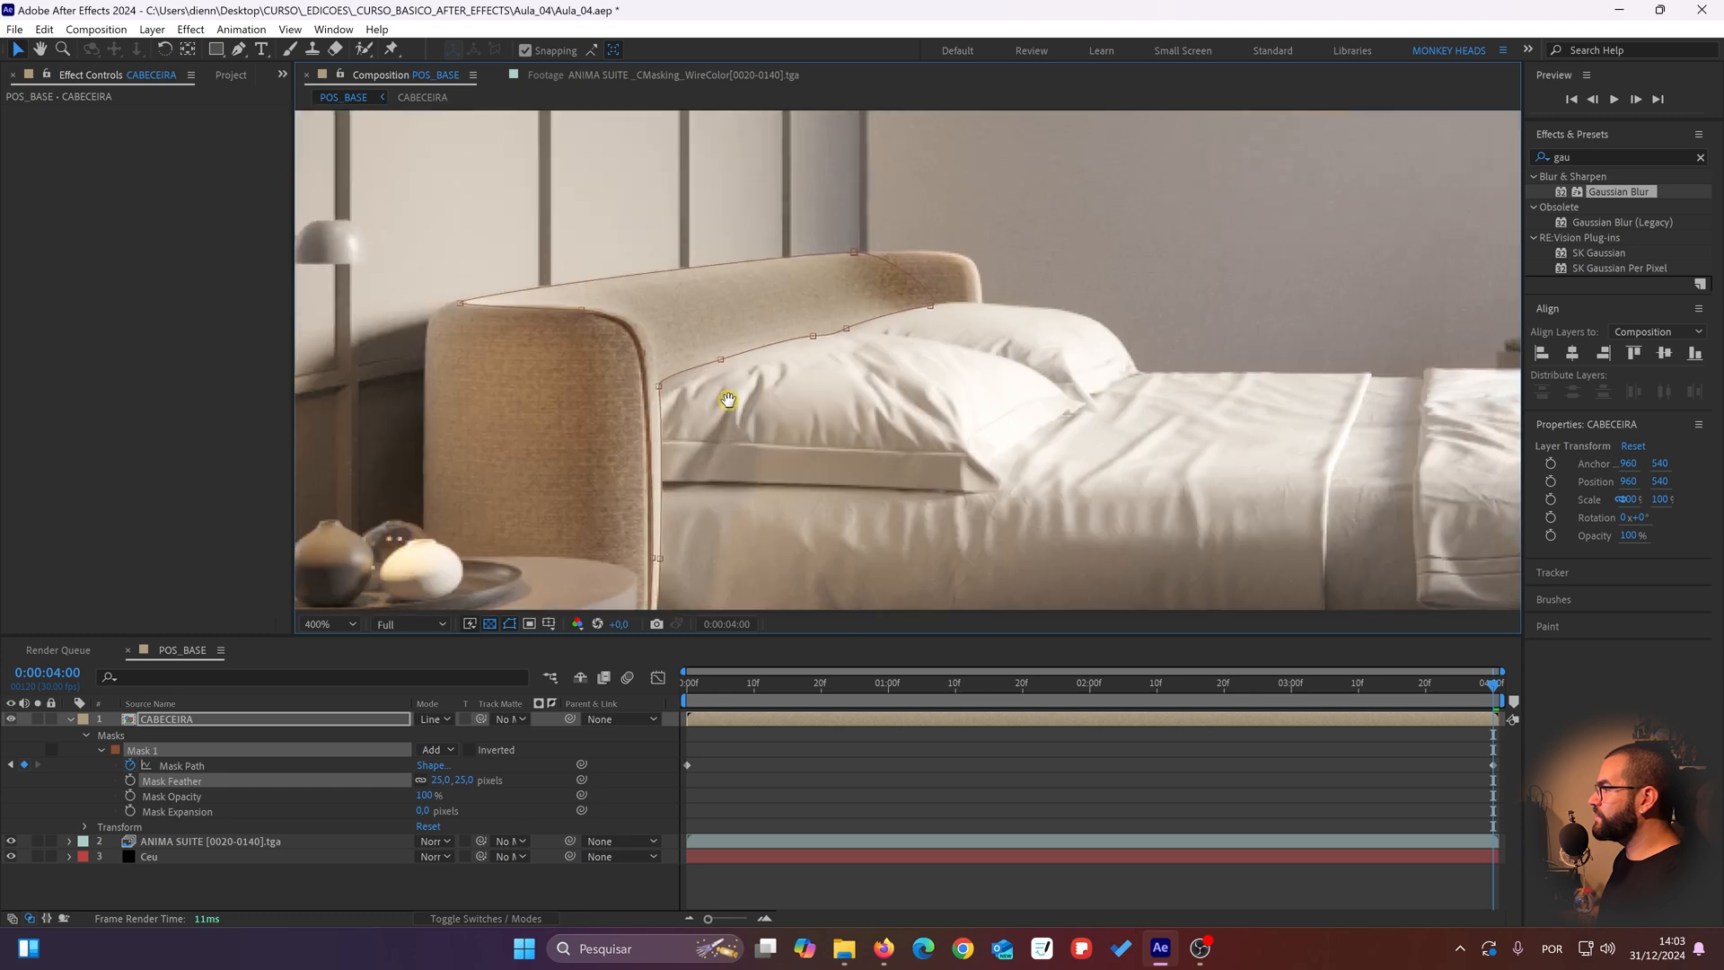
Step: Lower the CABECEIRA layer's opacity to 60%
{"action": "left_click", "coordinate": [316, 720]}
{"action": "key", "text": "t"}
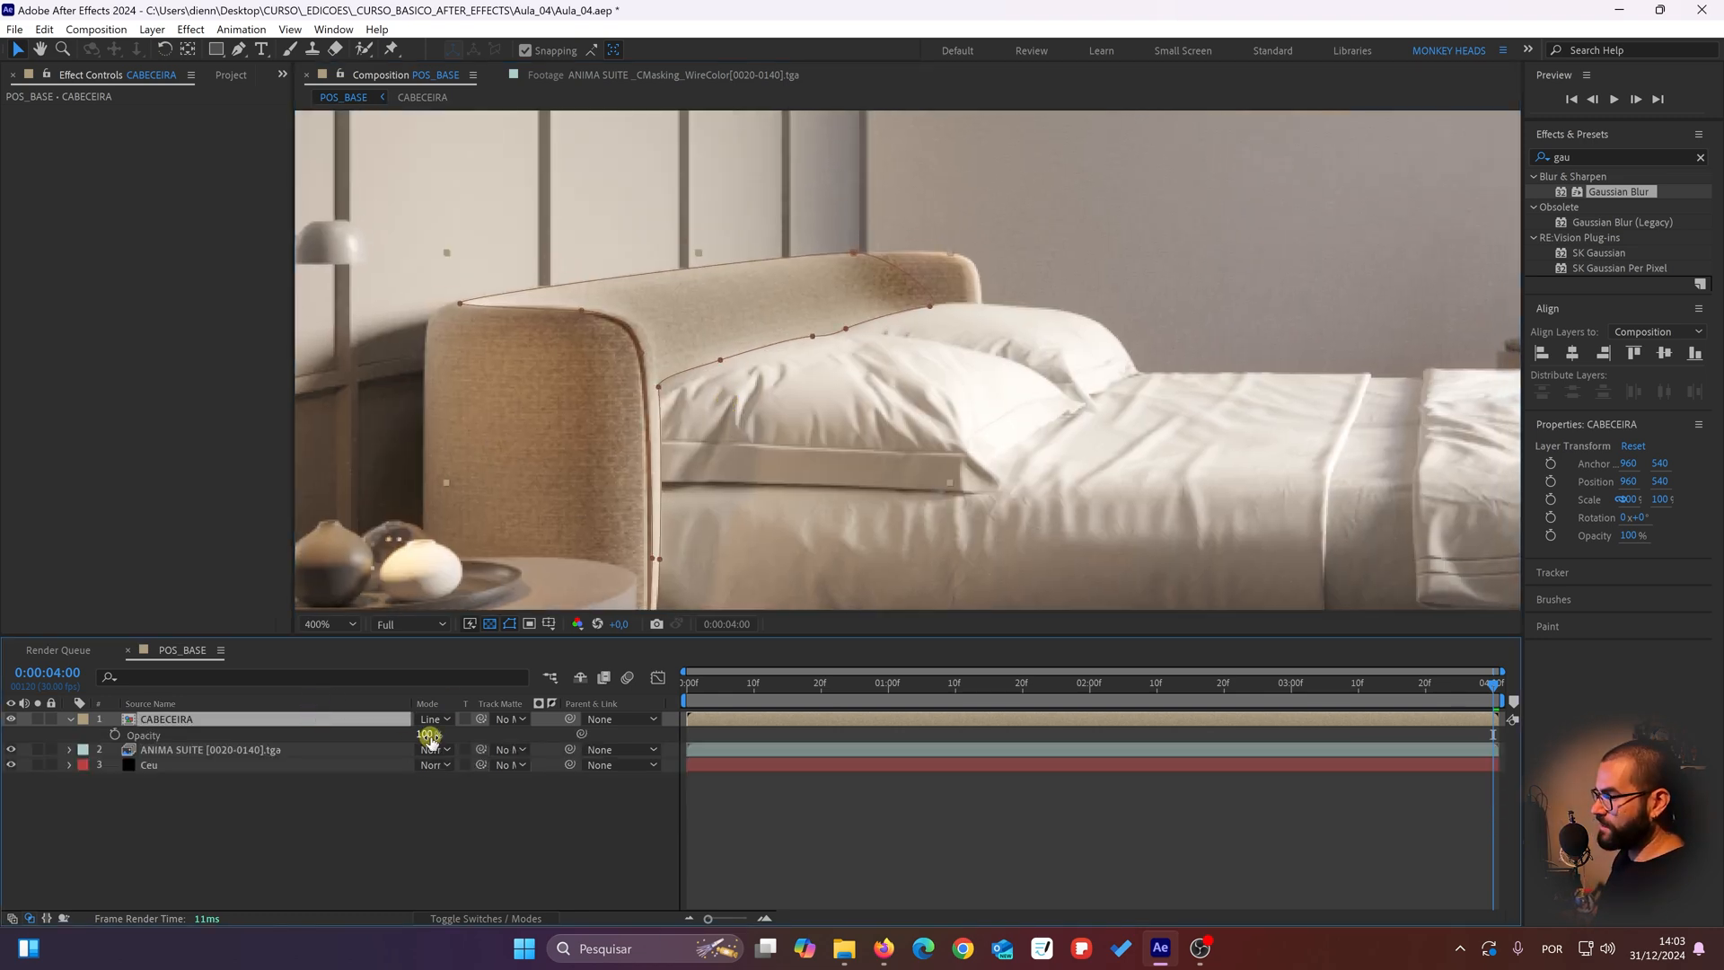
{"action": "mouse_move", "coordinate": [431, 737]}
{"action": "left_mouse_down"}
{"action": "mouse_move", "coordinate": [381, 740]}
{"action": "mouse_move", "coordinate": [470, 715]}
{"action": "mouse_move", "coordinate": [407, 721]}
{"action": "left_mouse_up"}
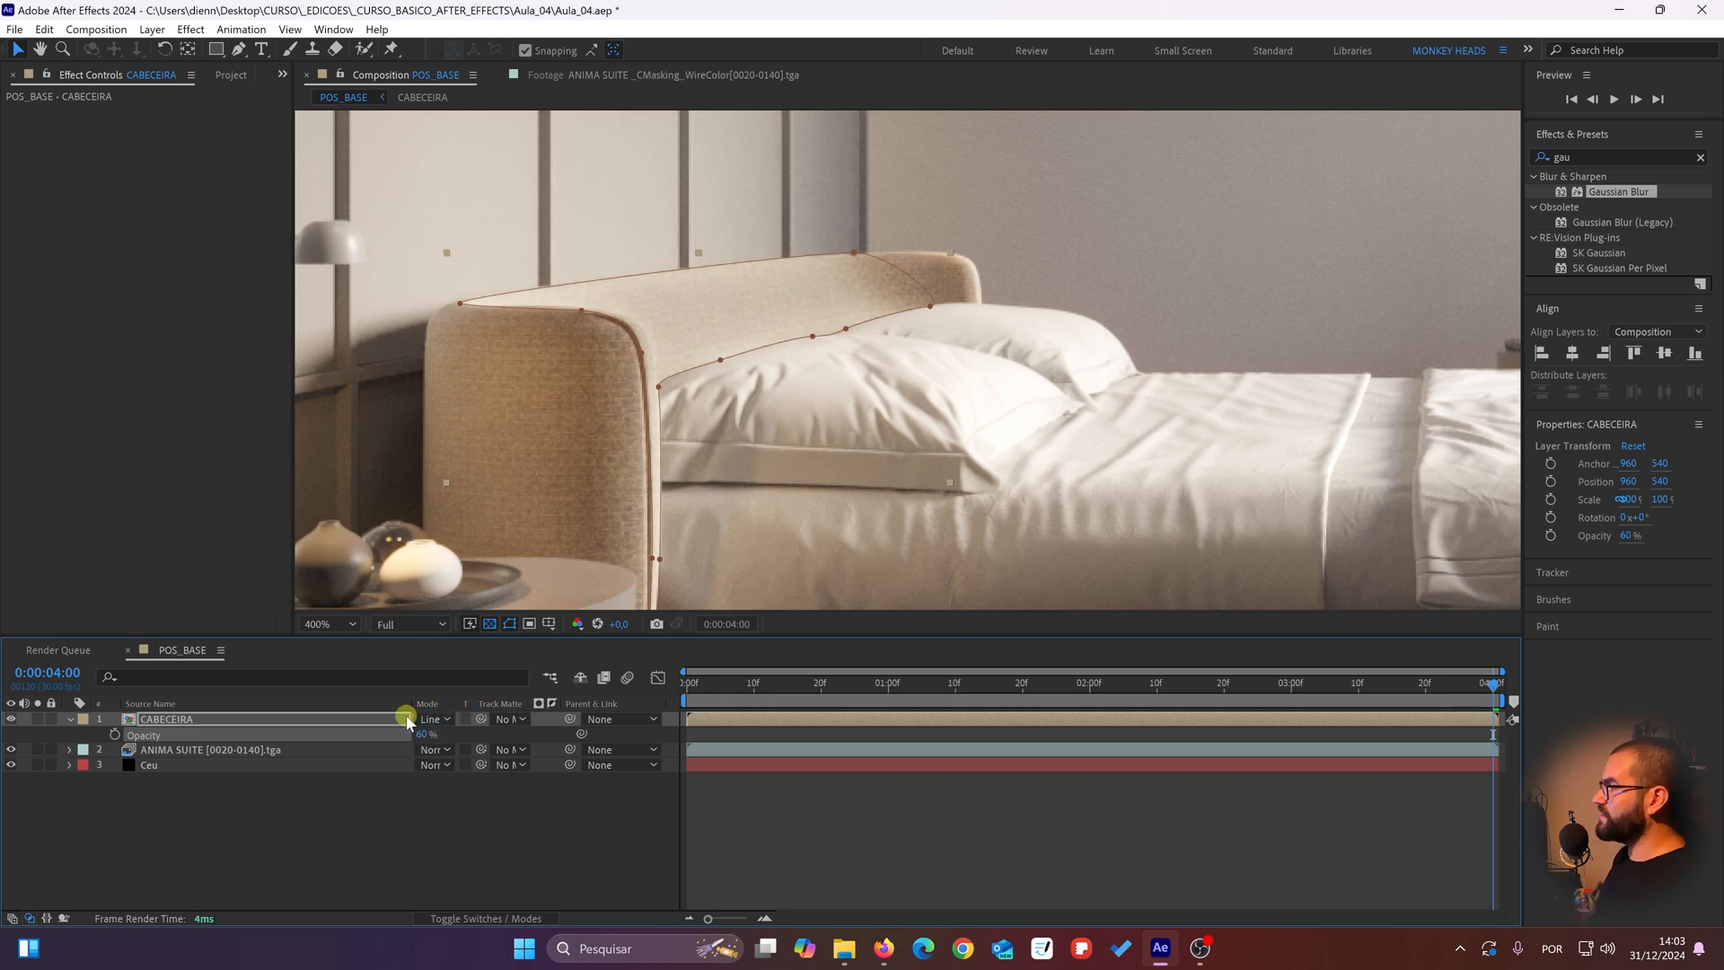
Step: Examine the headboard without the mask outline, compare it with the CABECEIRA layer hidden and shown, and inspect its far end
{"action": "left_click", "coordinate": [359, 820]}
{"action": "scroll", "coordinate": [748, 381], "scroll_direction": "down", "scroll_amount": 2}
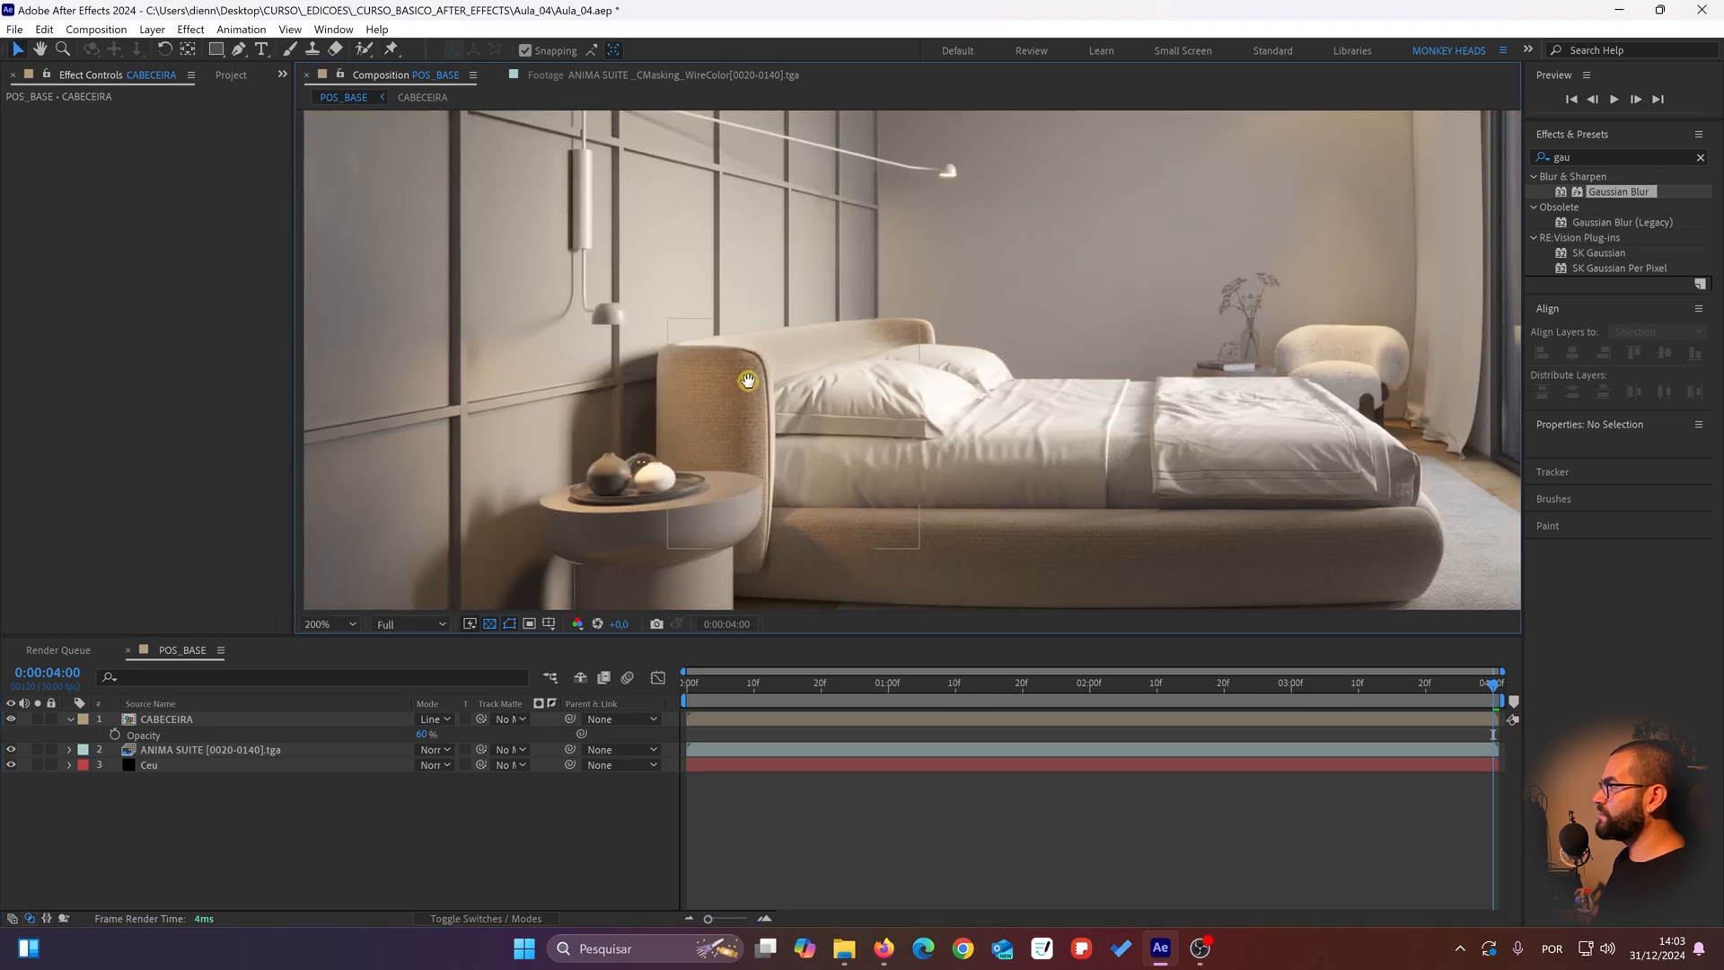
{"action": "left_click_drag", "start_coordinate": [748, 381], "coordinate": [586, 489]}
{"action": "left_click", "coordinate": [464, 546]}
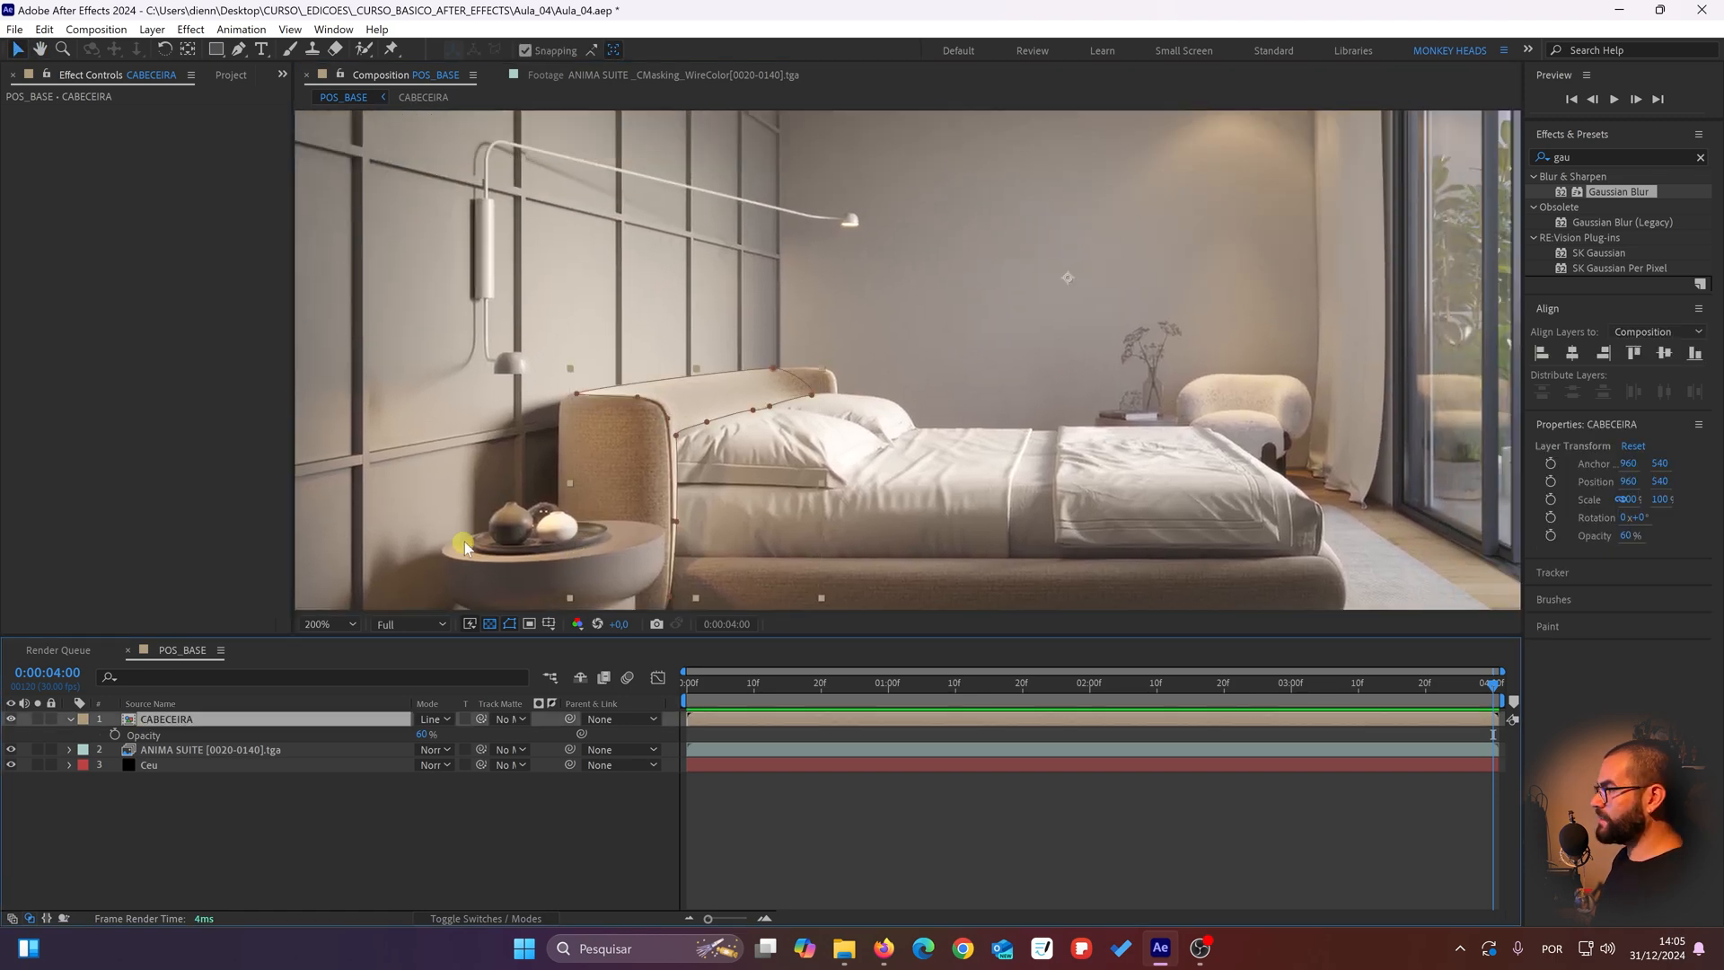
{"action": "scroll", "coordinate": [638, 392], "scroll_direction": "up", "scroll_amount": 2}
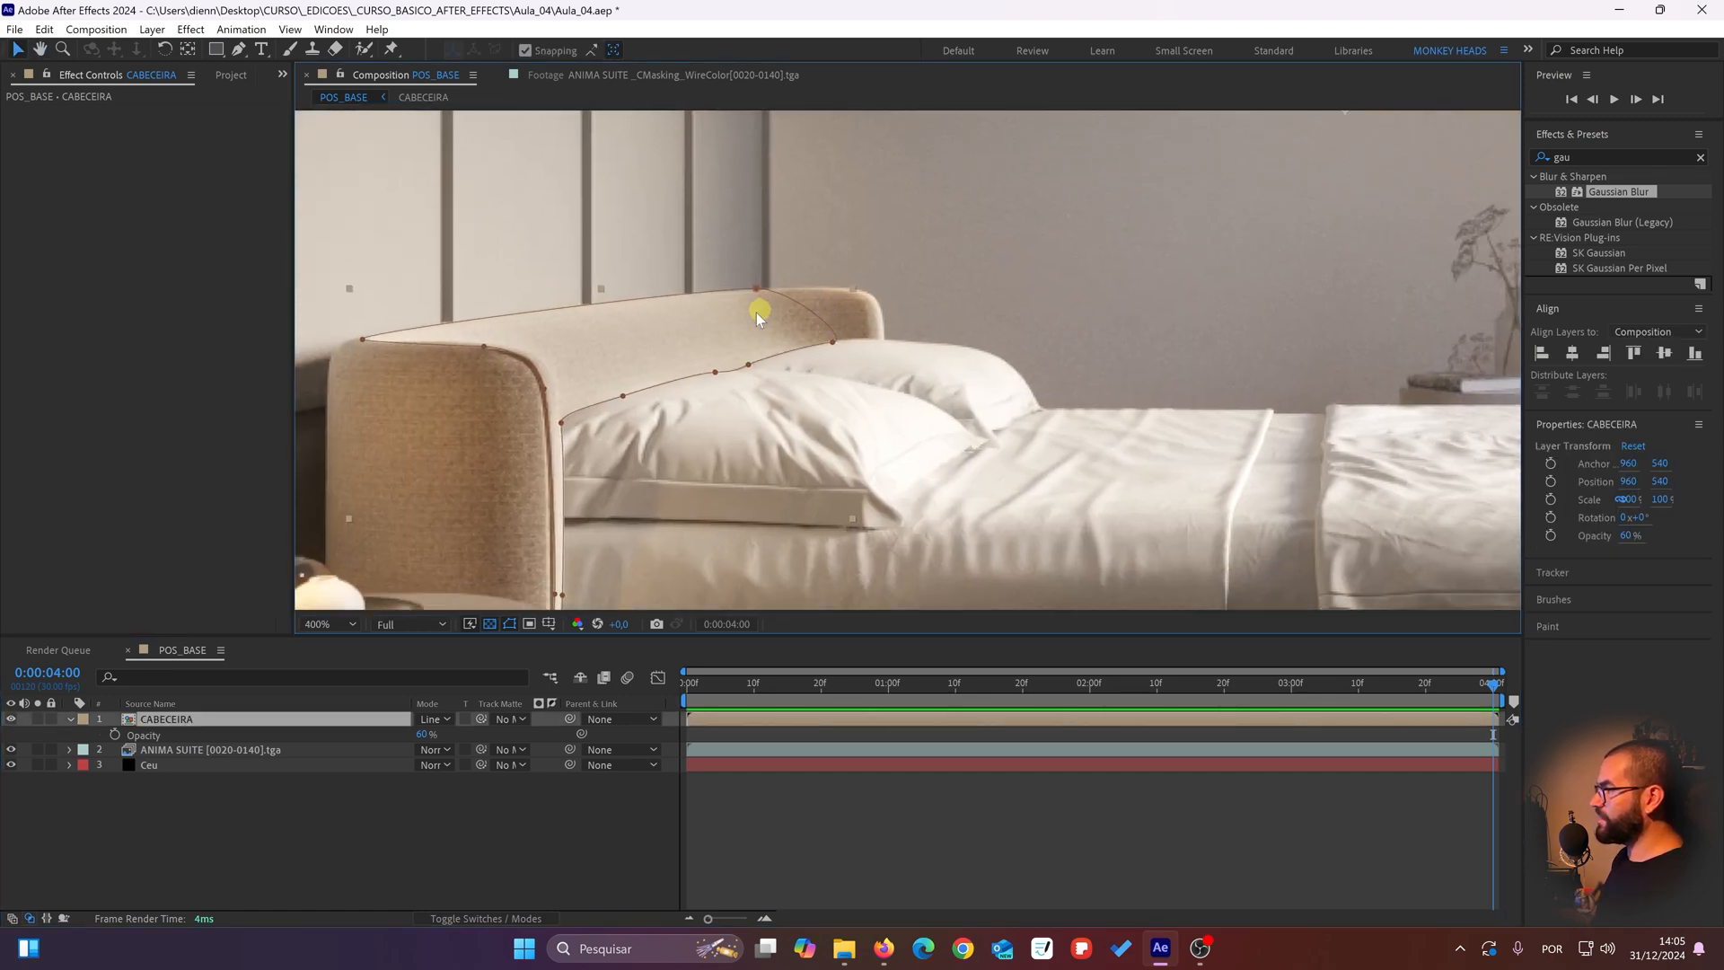
{"action": "left_click", "coordinate": [14, 718]}
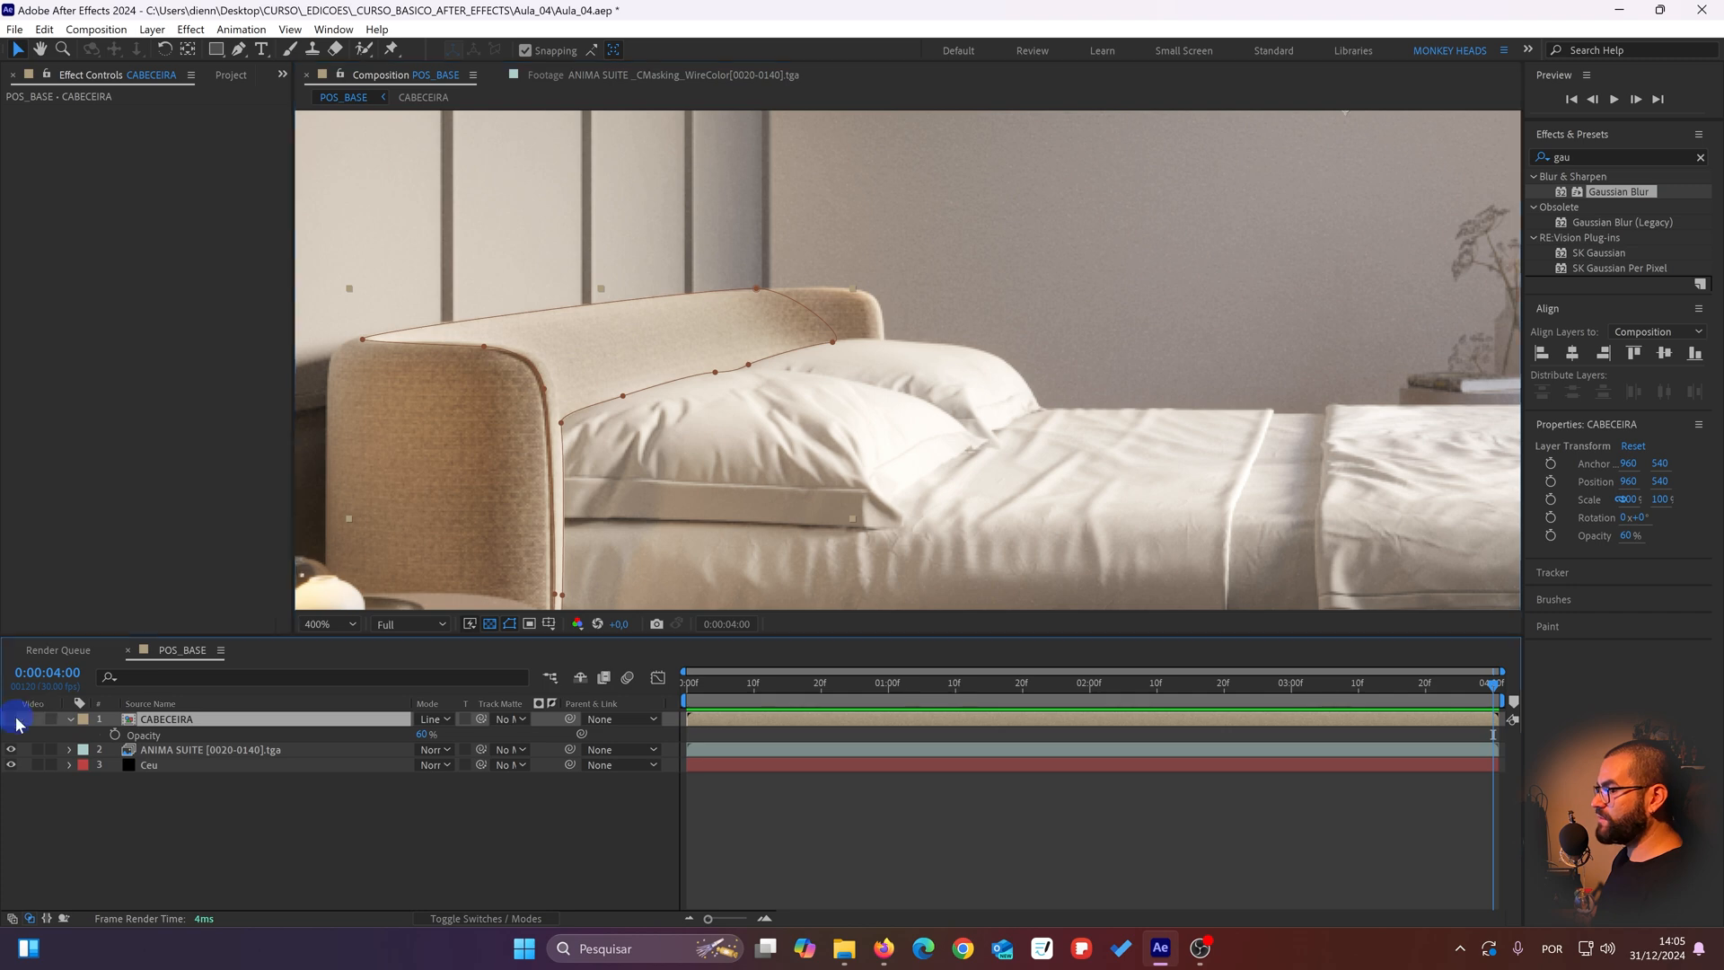
{"action": "left_click", "coordinate": [15, 718]}
{"action": "scroll", "coordinate": [732, 333], "scroll_direction": "up", "scroll_amount": 1}
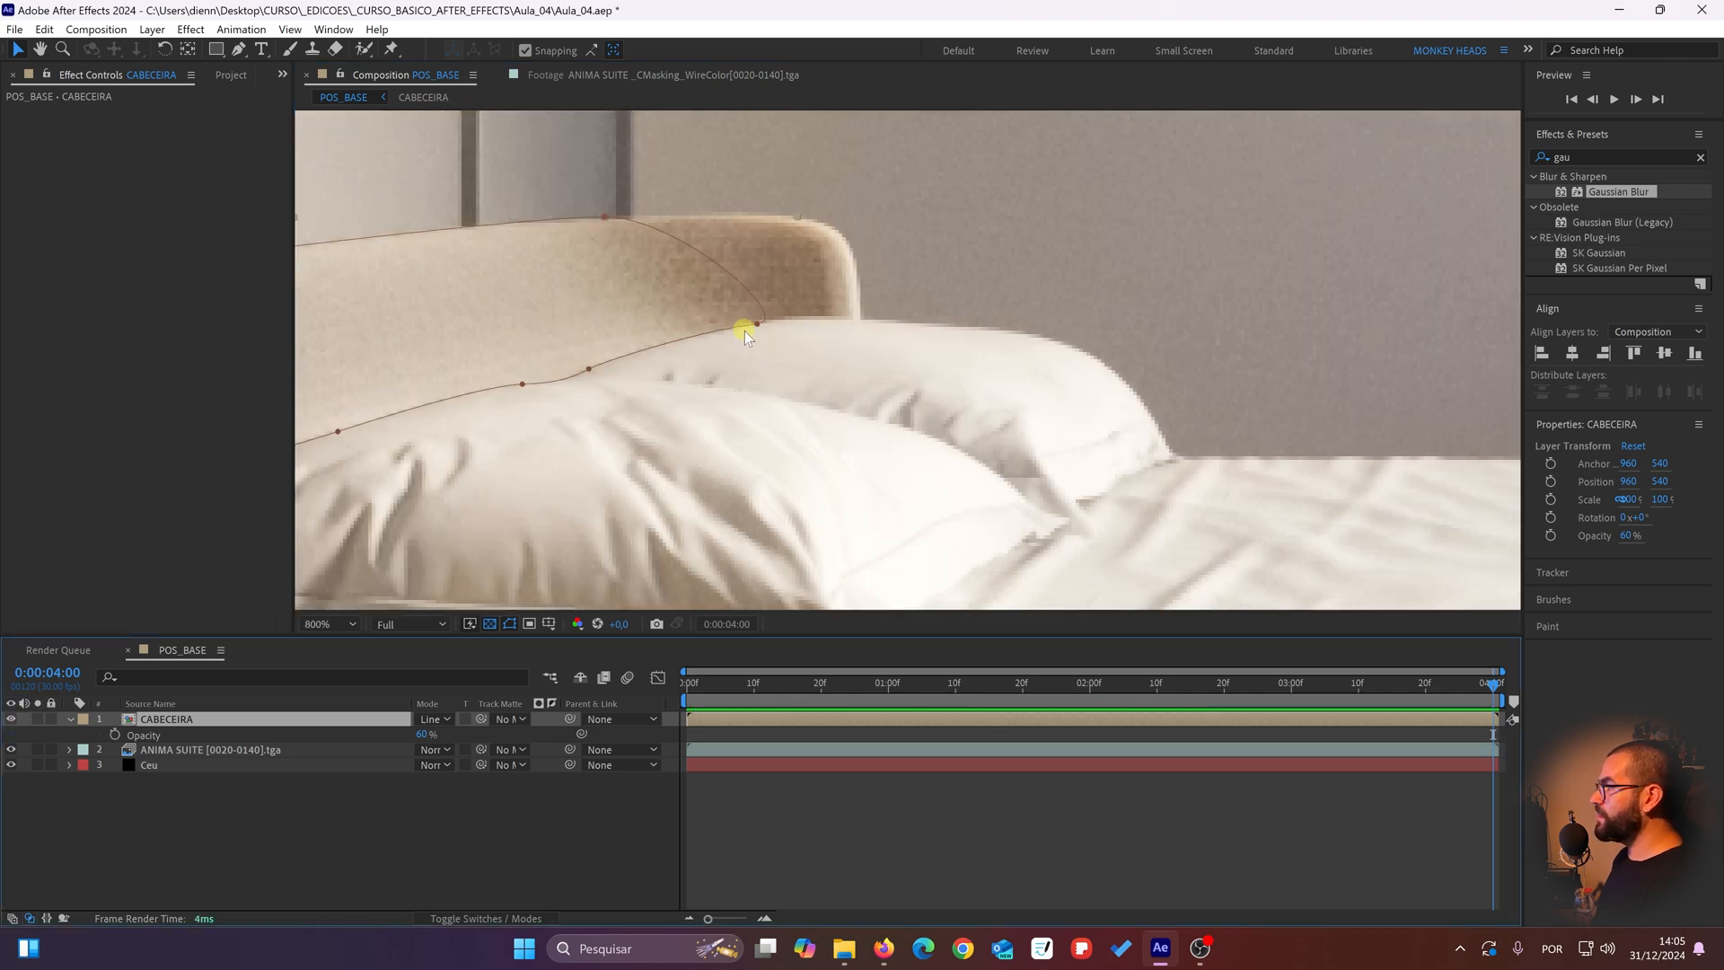
{"action": "scroll", "coordinate": [803, 305], "scroll_direction": "down", "scroll_amount": 1}
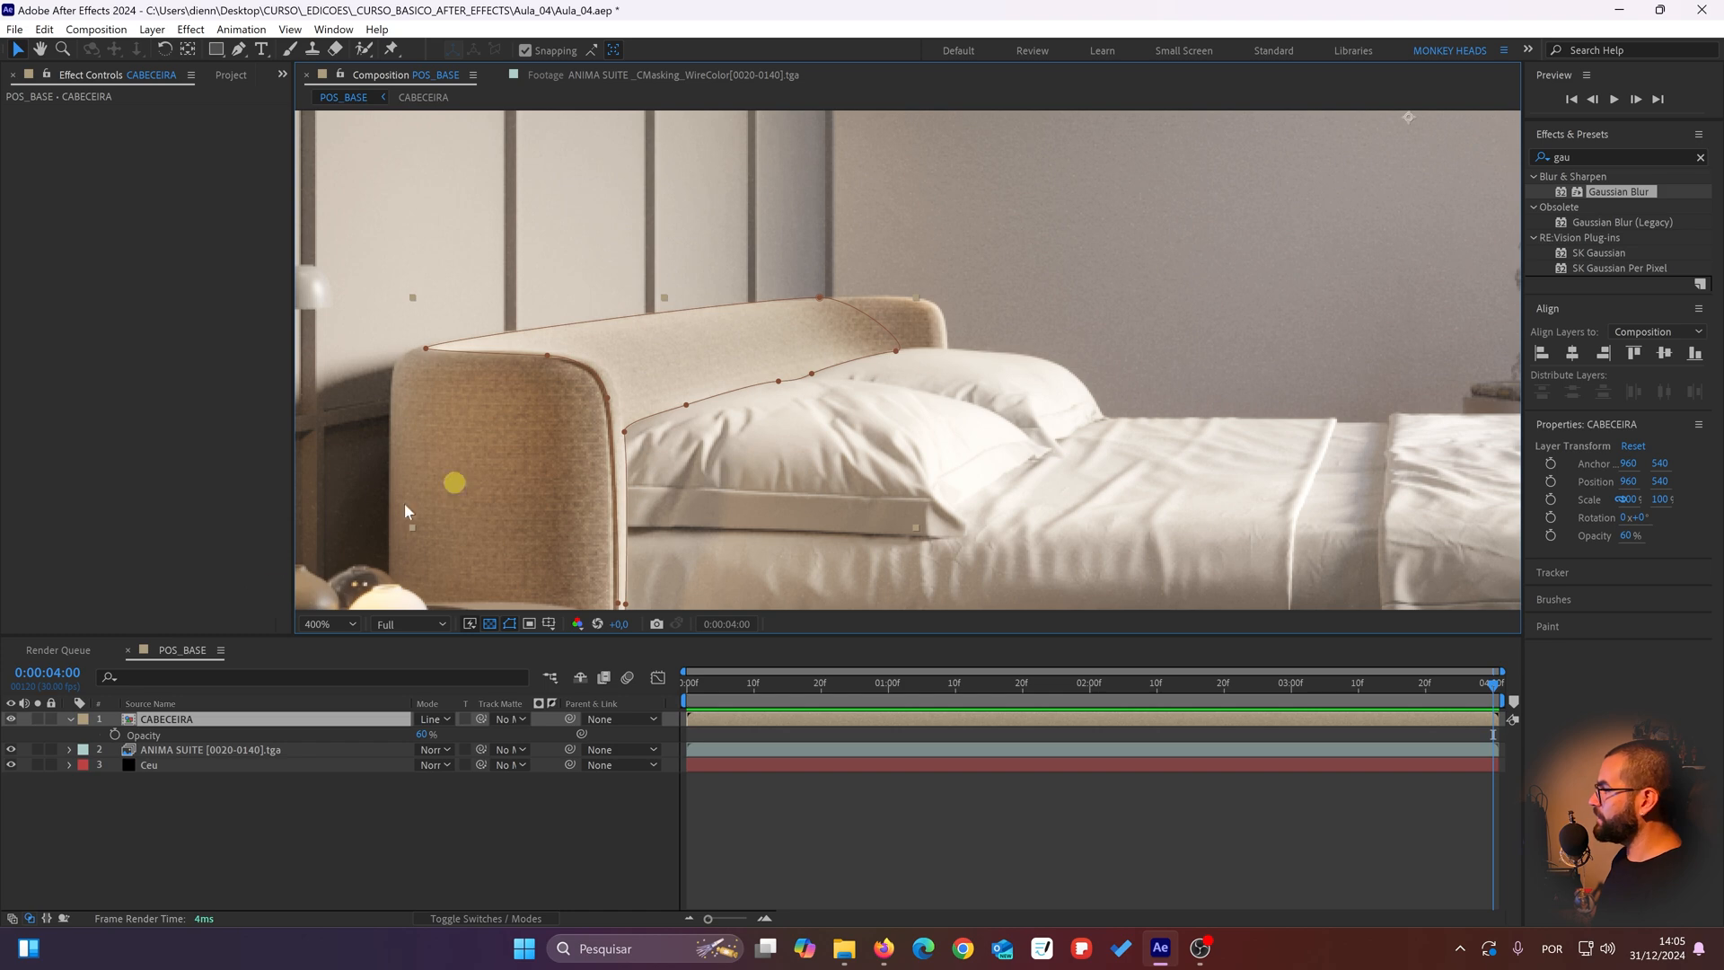
Step: At 0:00:04:00, move the mask's upper and lower points at the headboard's far end inward, away from the rounded corner
{"action": "left_click", "coordinate": [144, 722]}
{"action": "key", "text": "m"}
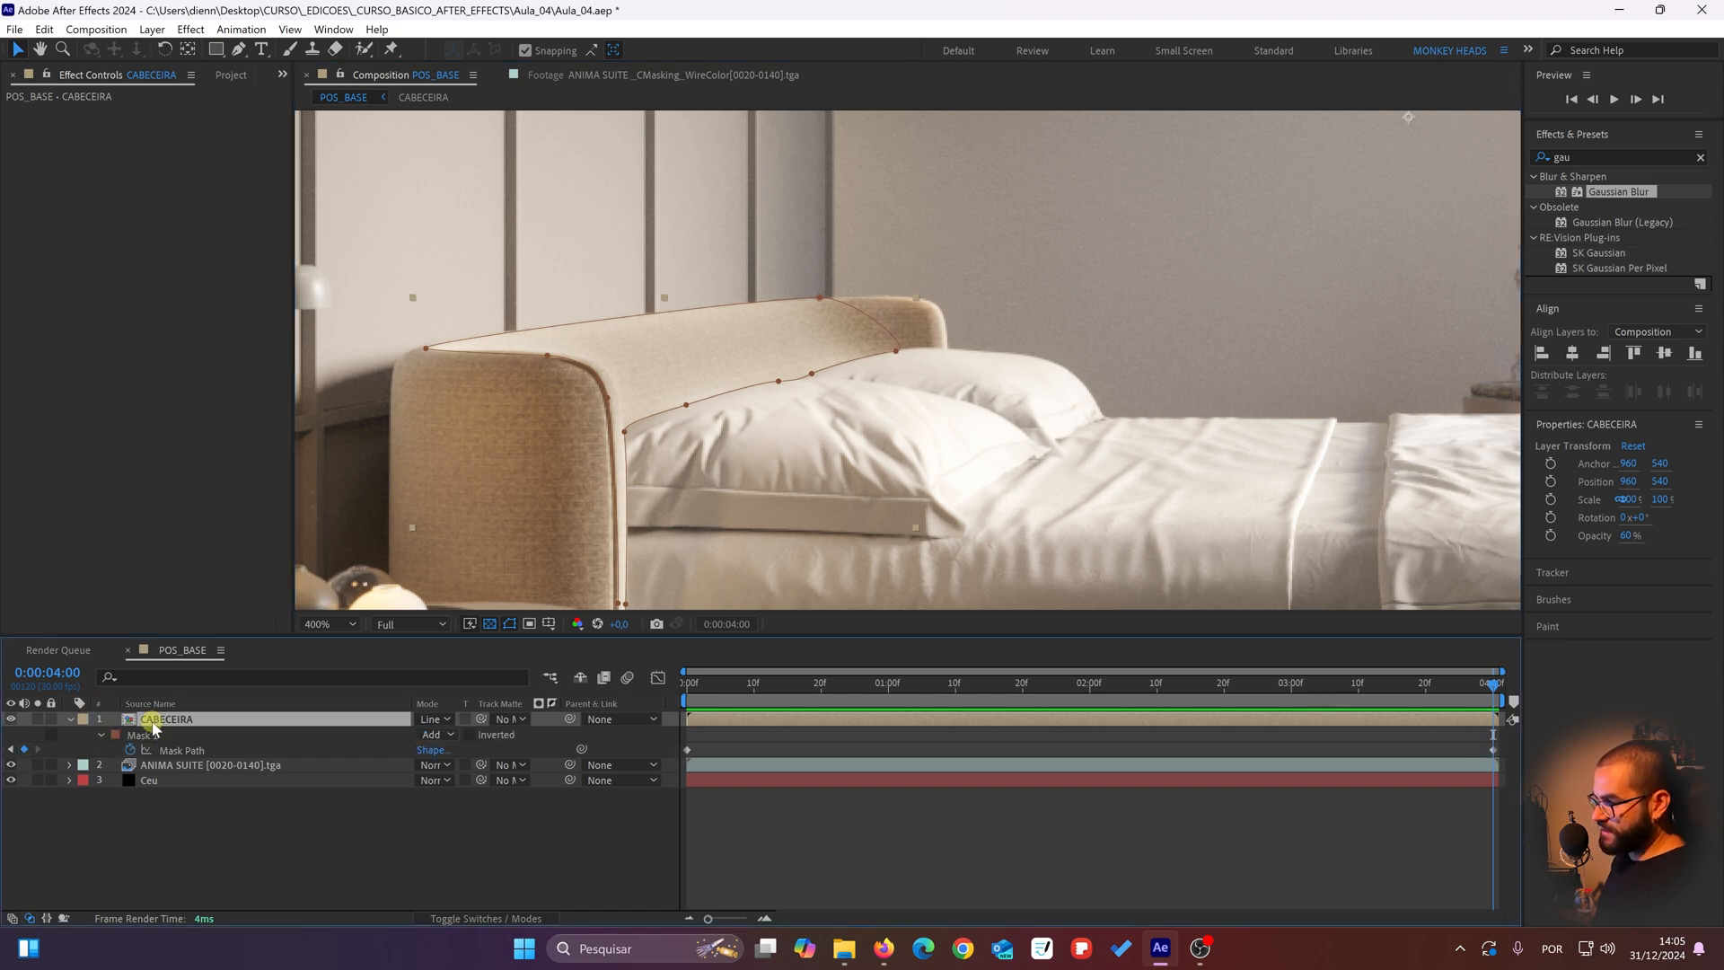
{"action": "scroll", "coordinate": [848, 346], "scroll_direction": "up", "scroll_amount": 2}
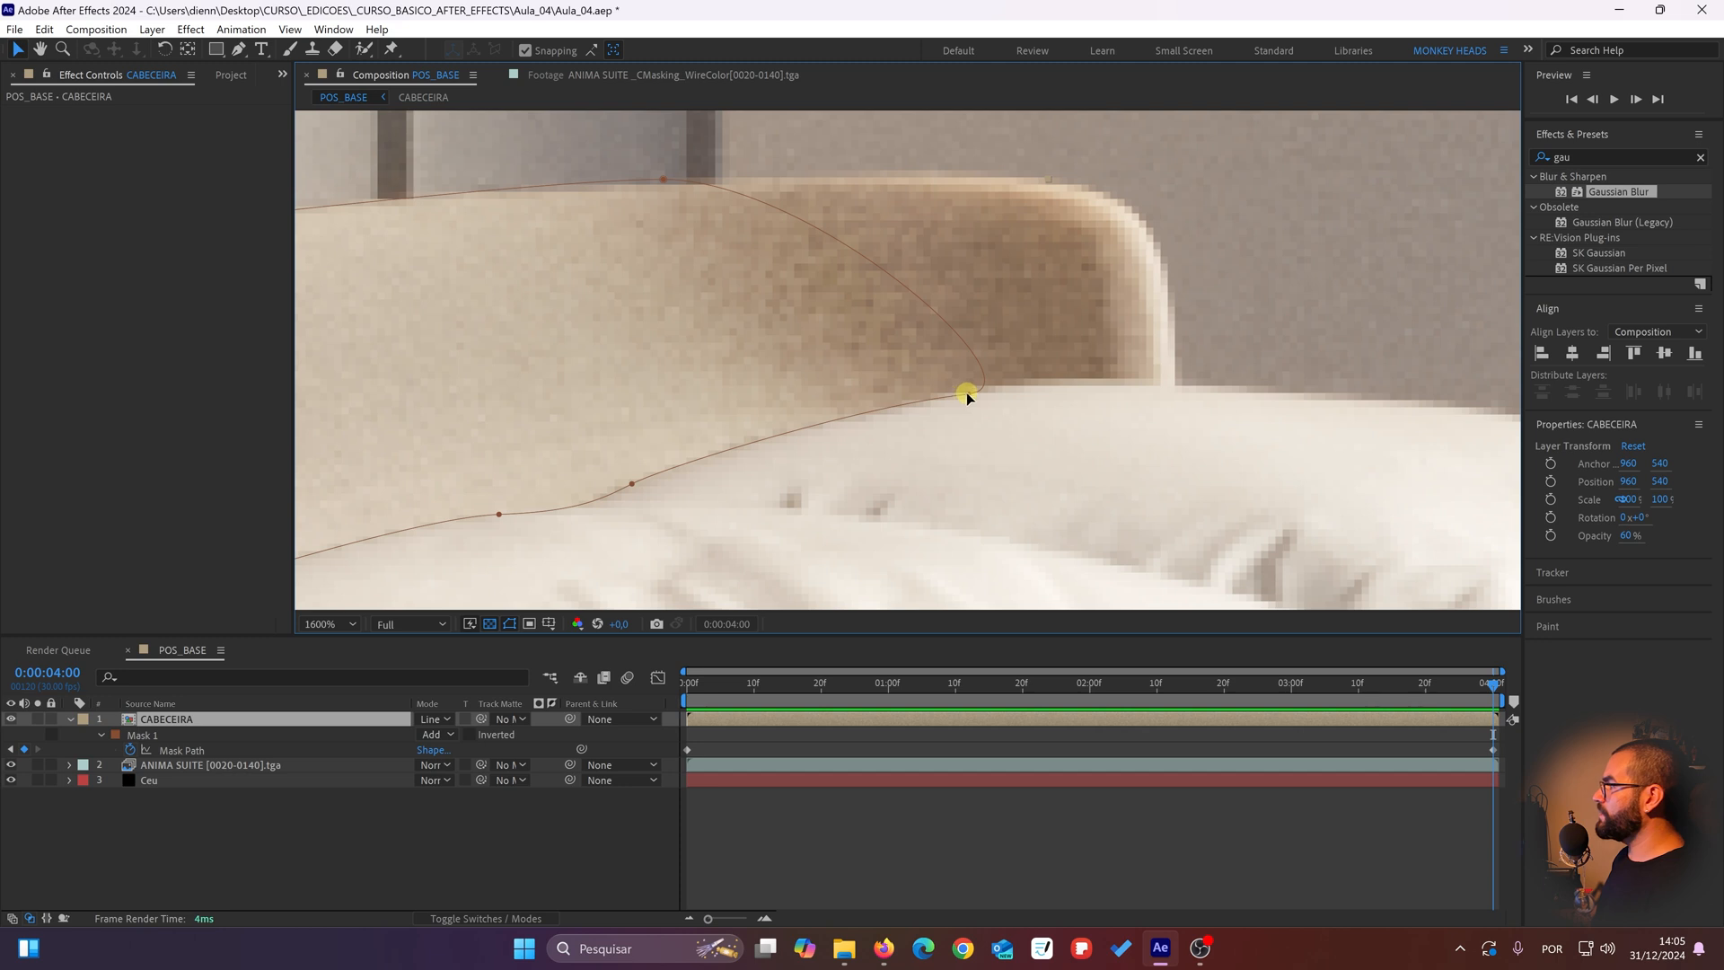
{"action": "left_click_drag", "start_coordinate": [970, 392], "coordinate": [869, 412]}
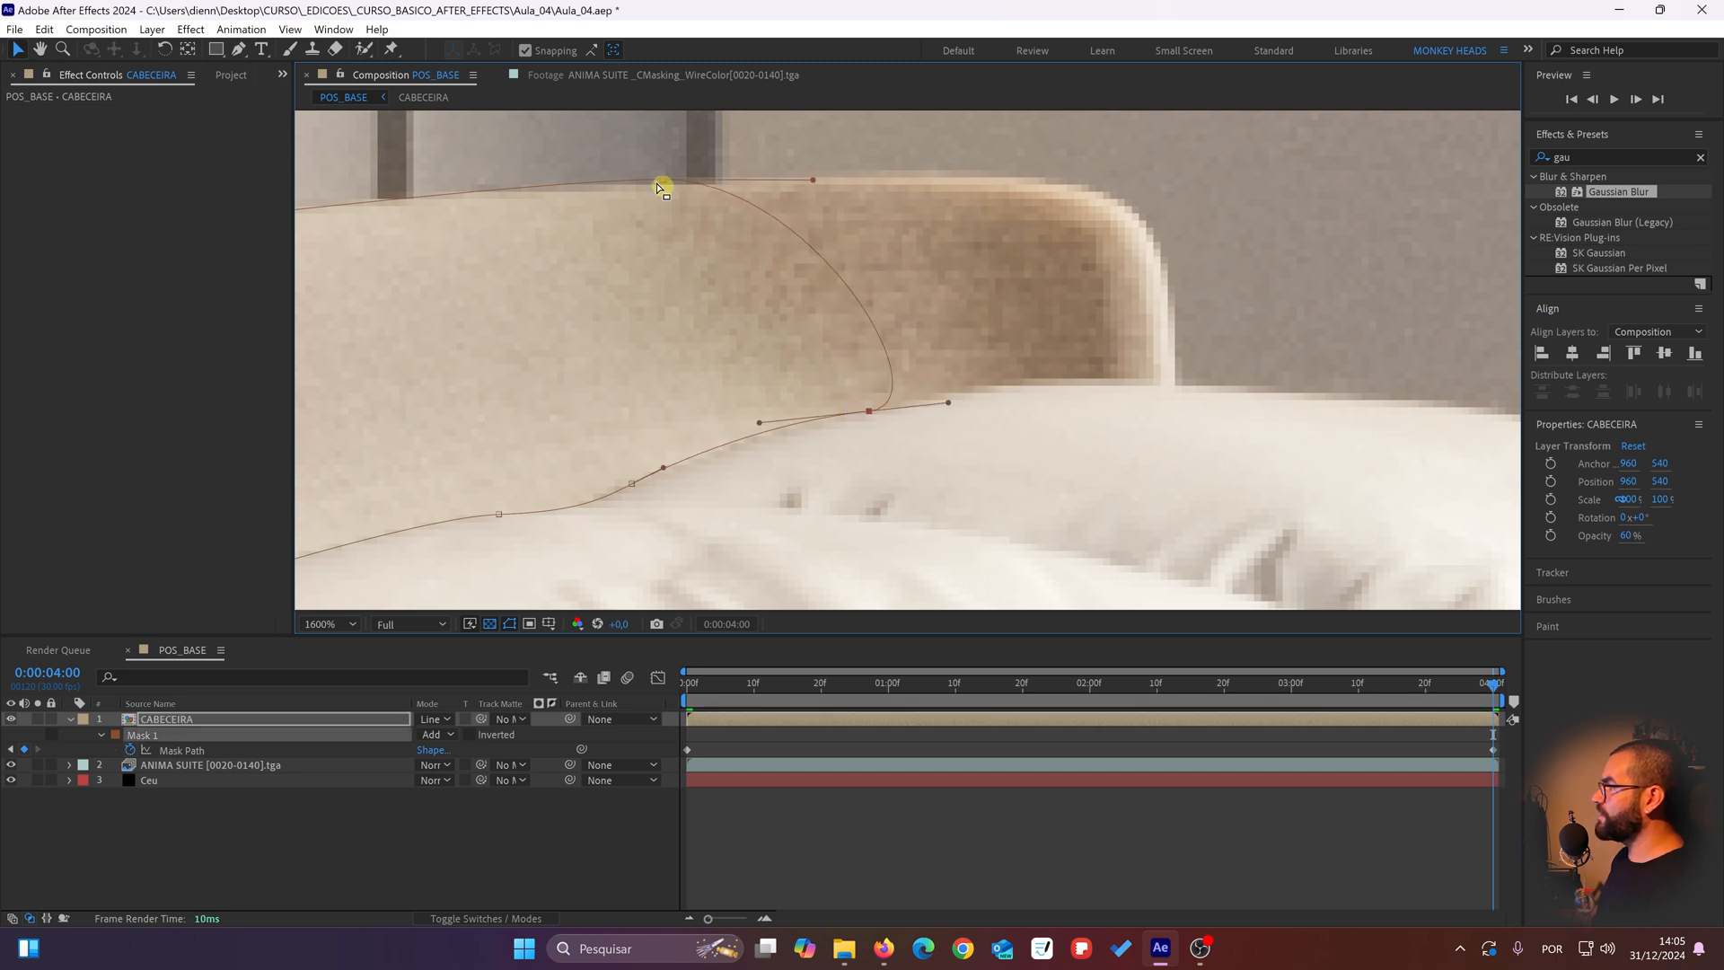
{"action": "left_click_drag", "start_coordinate": [666, 185], "coordinate": [611, 201]}
{"action": "scroll", "coordinate": [704, 327], "scroll_direction": "down", "scroll_amount": 1}
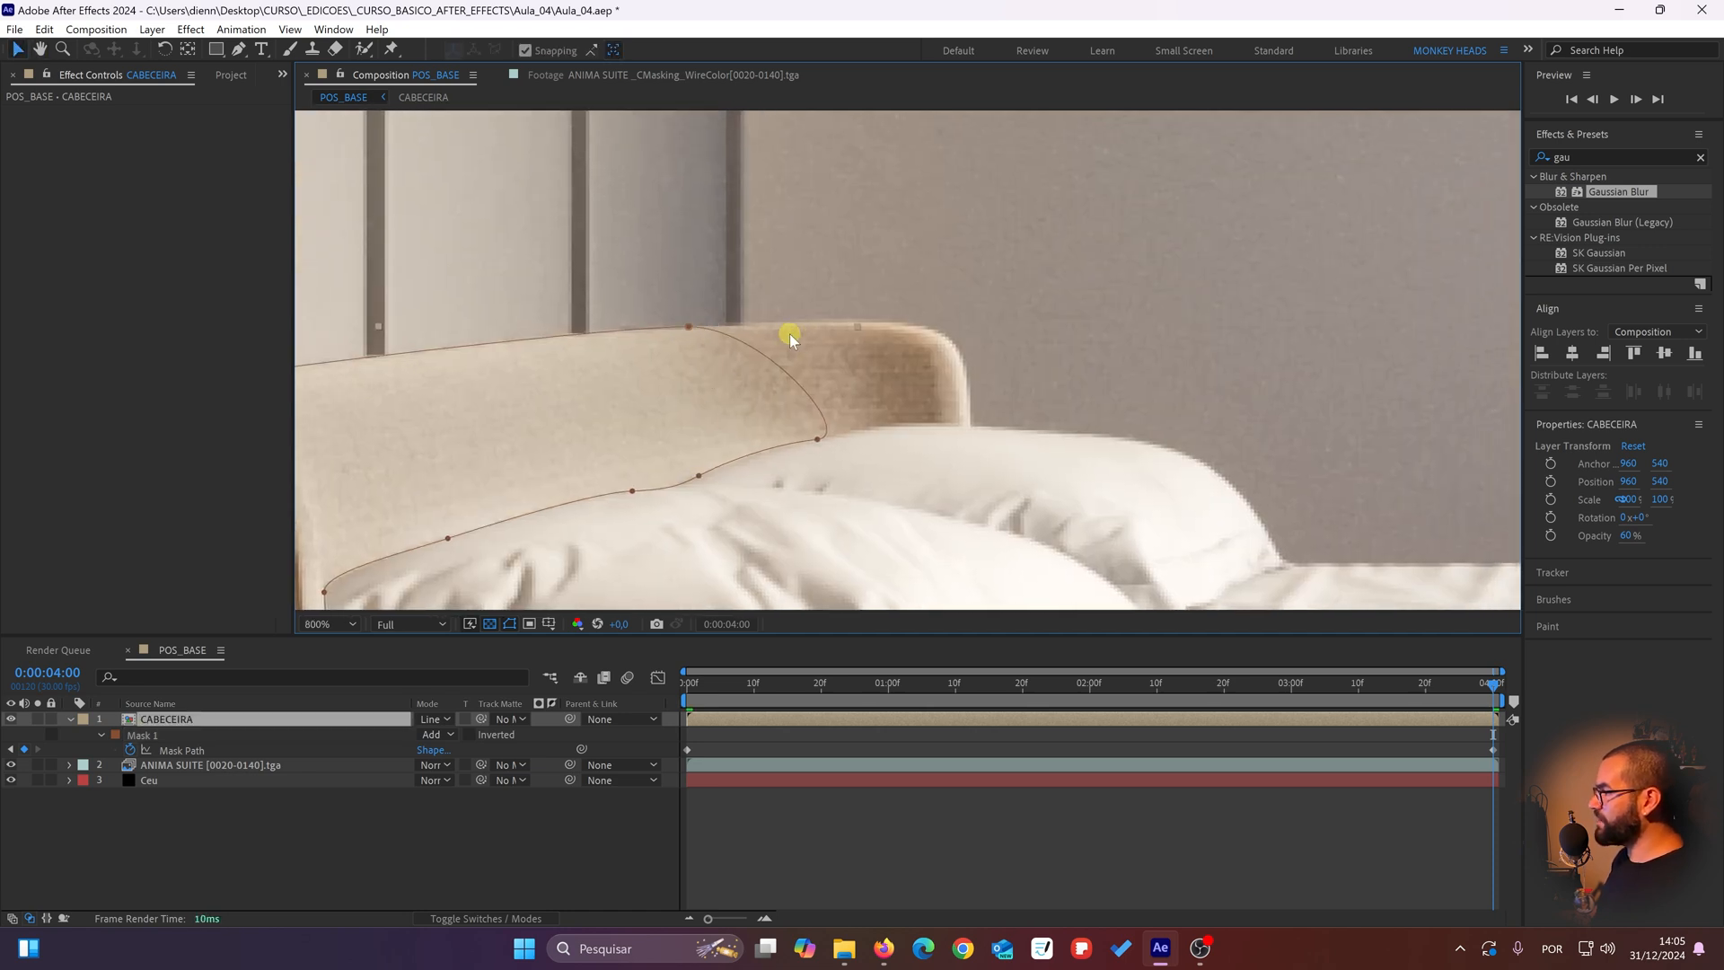
{"action": "left_click", "coordinate": [284, 876]}
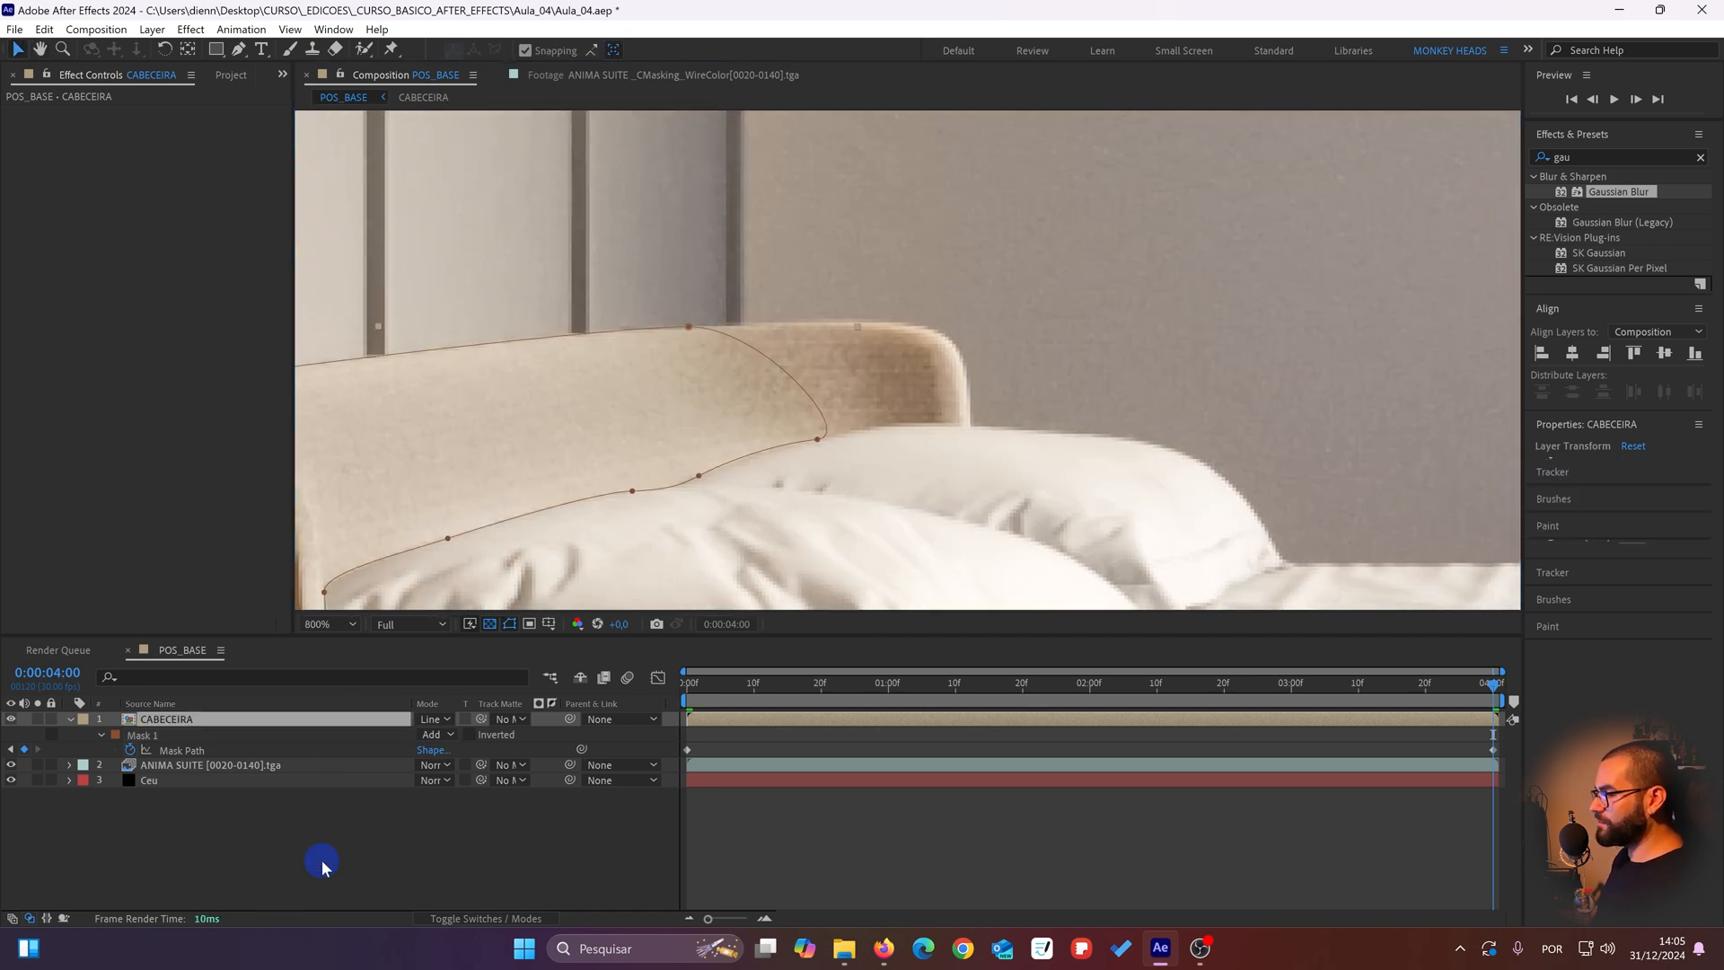
Step: Try a Mask Feather of 32 pixels on the CABECEIRA layer's Mask 1 and return it to 25 pixels
{"action": "left_click", "coordinate": [213, 721]}
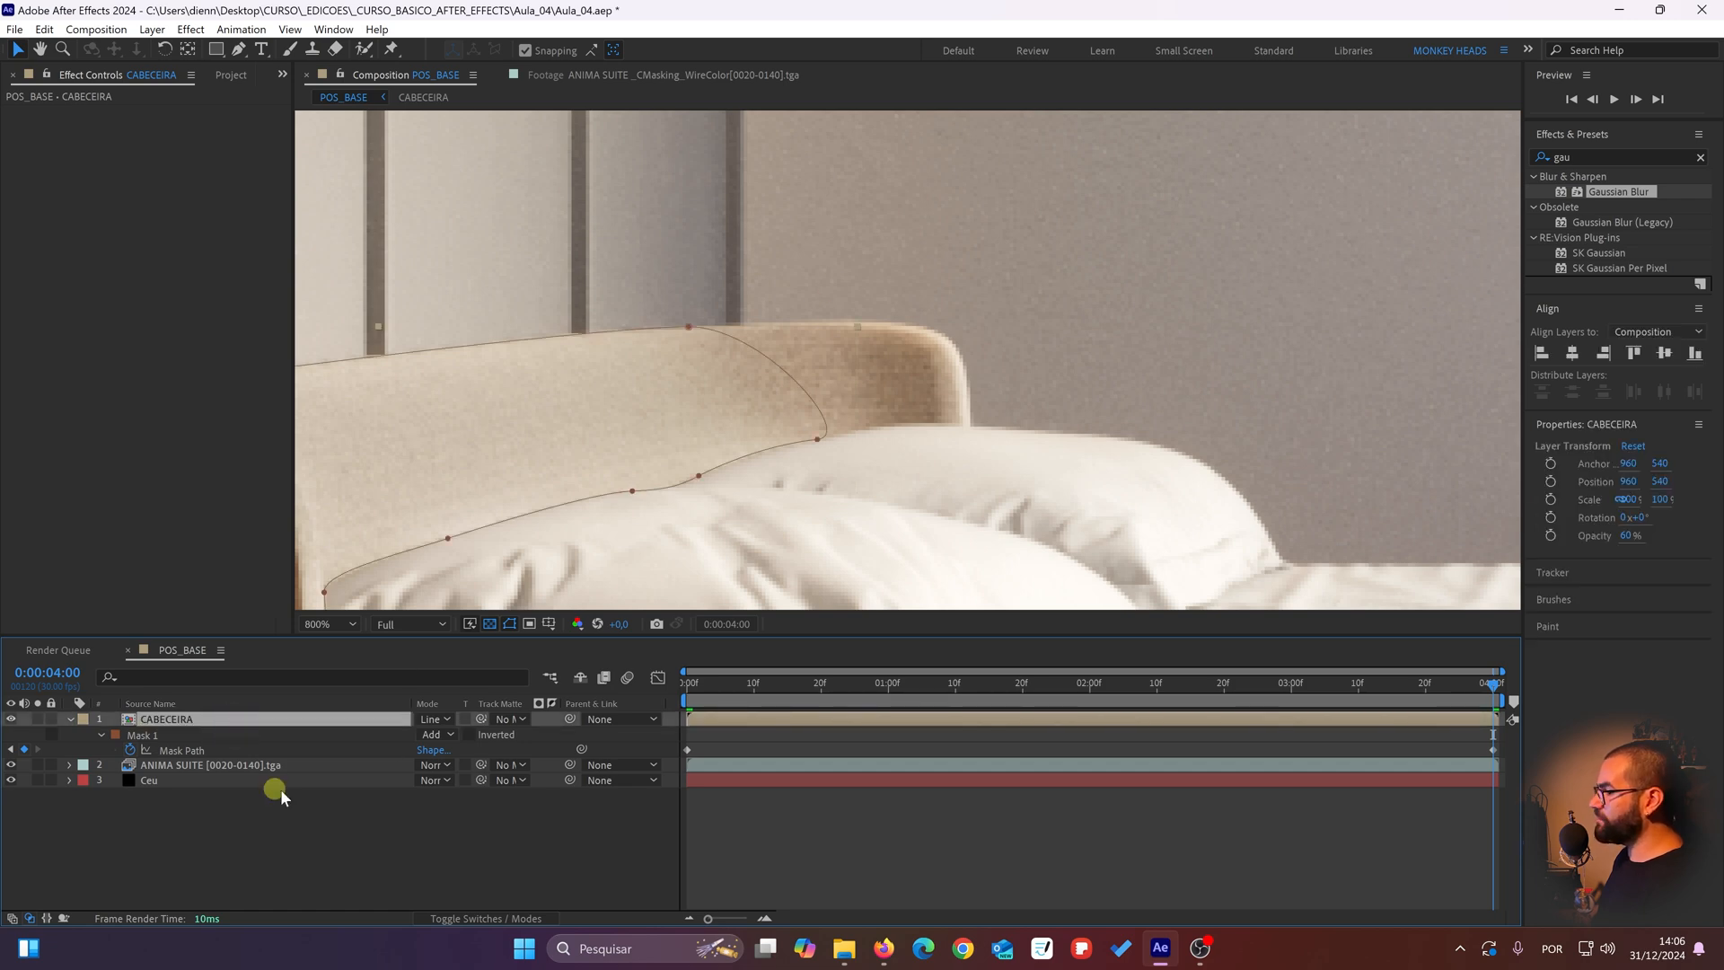
{"action": "key", "text": "f"}
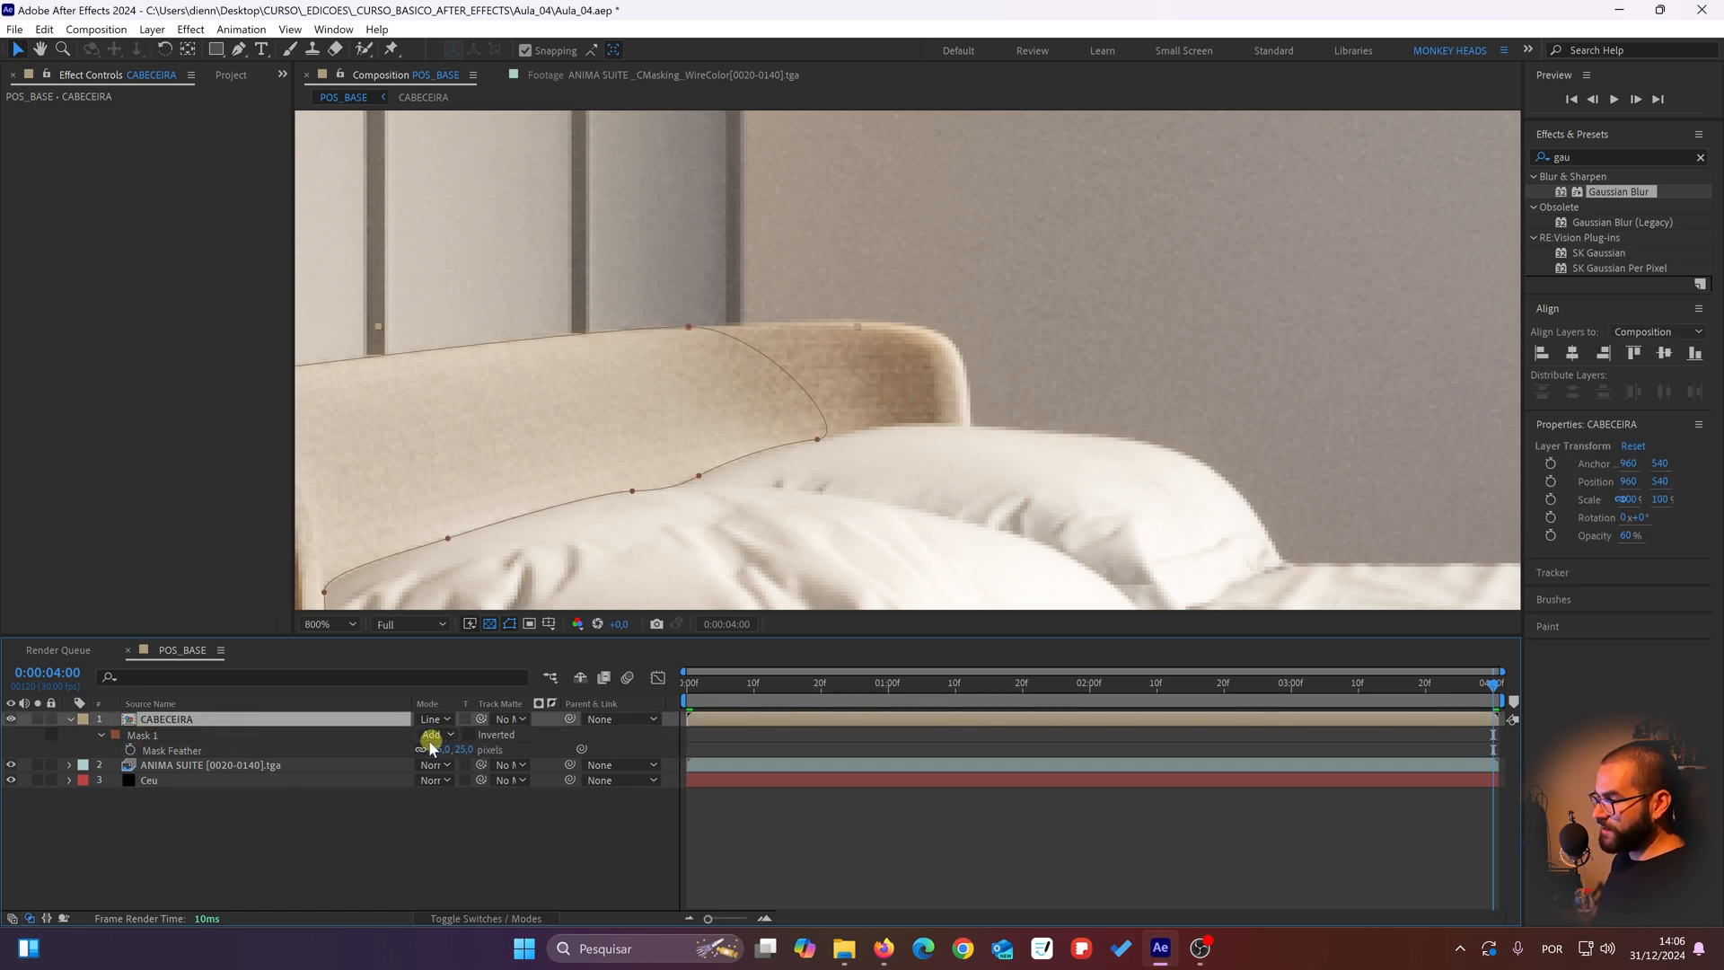
{"action": "left_click_drag", "start_coordinate": [442, 750], "coordinate": [410, 745]}
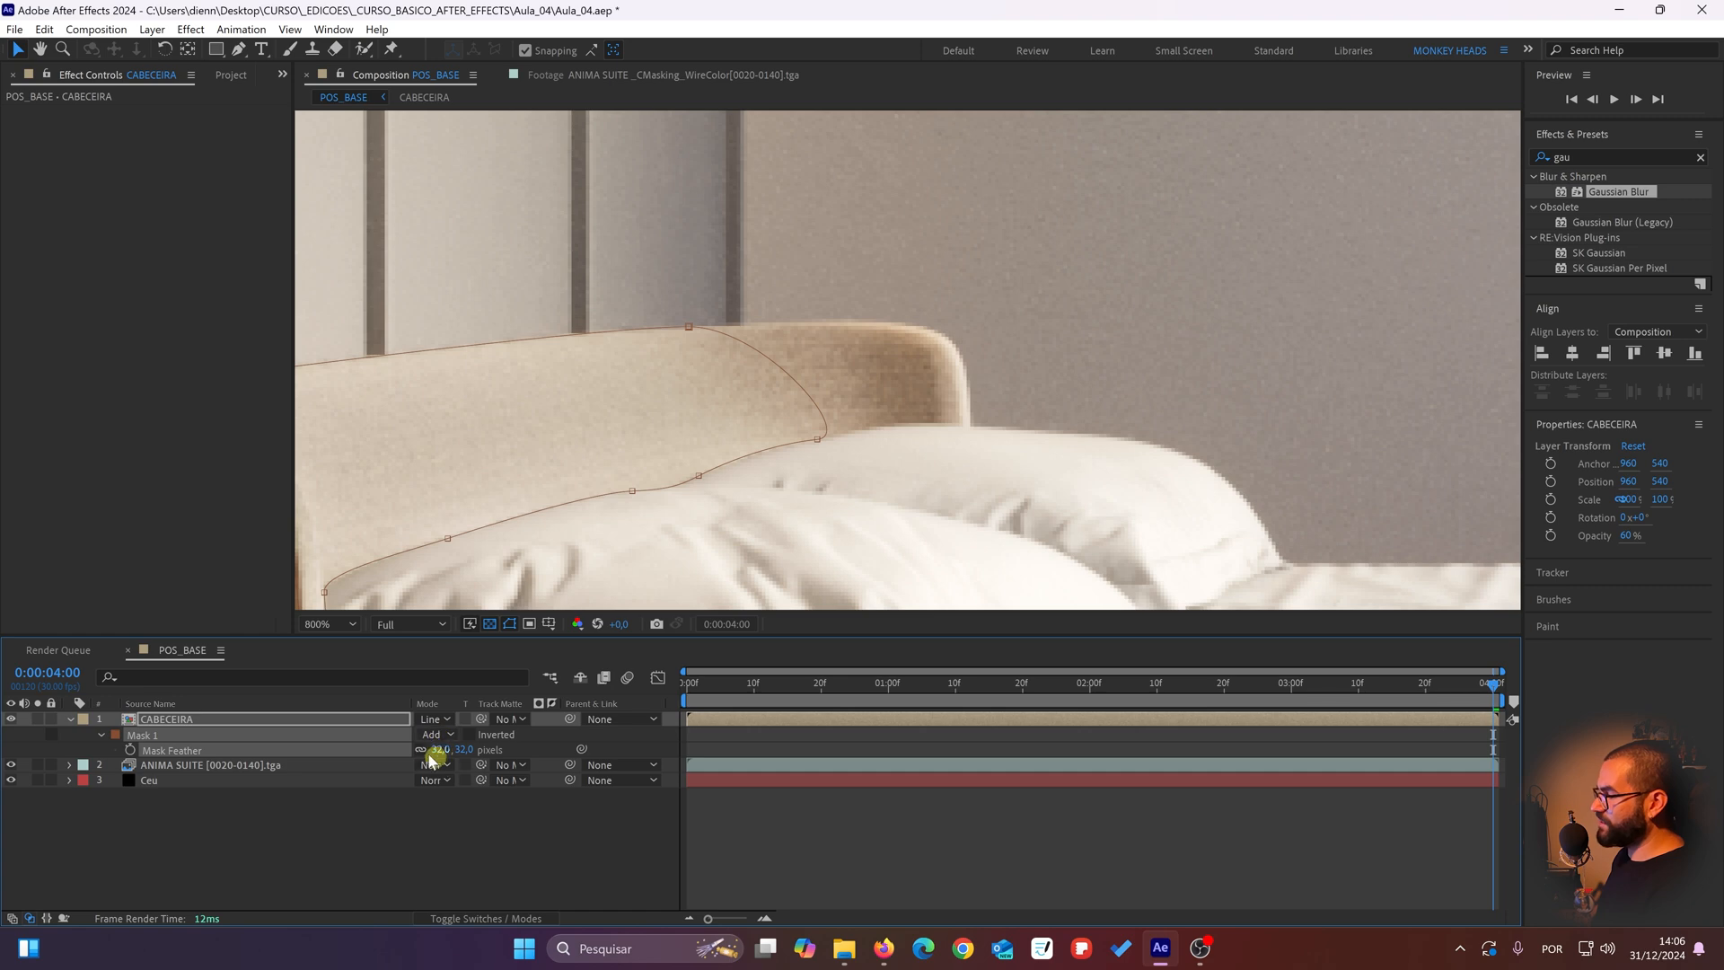
{"action": "type", "text": "25"}
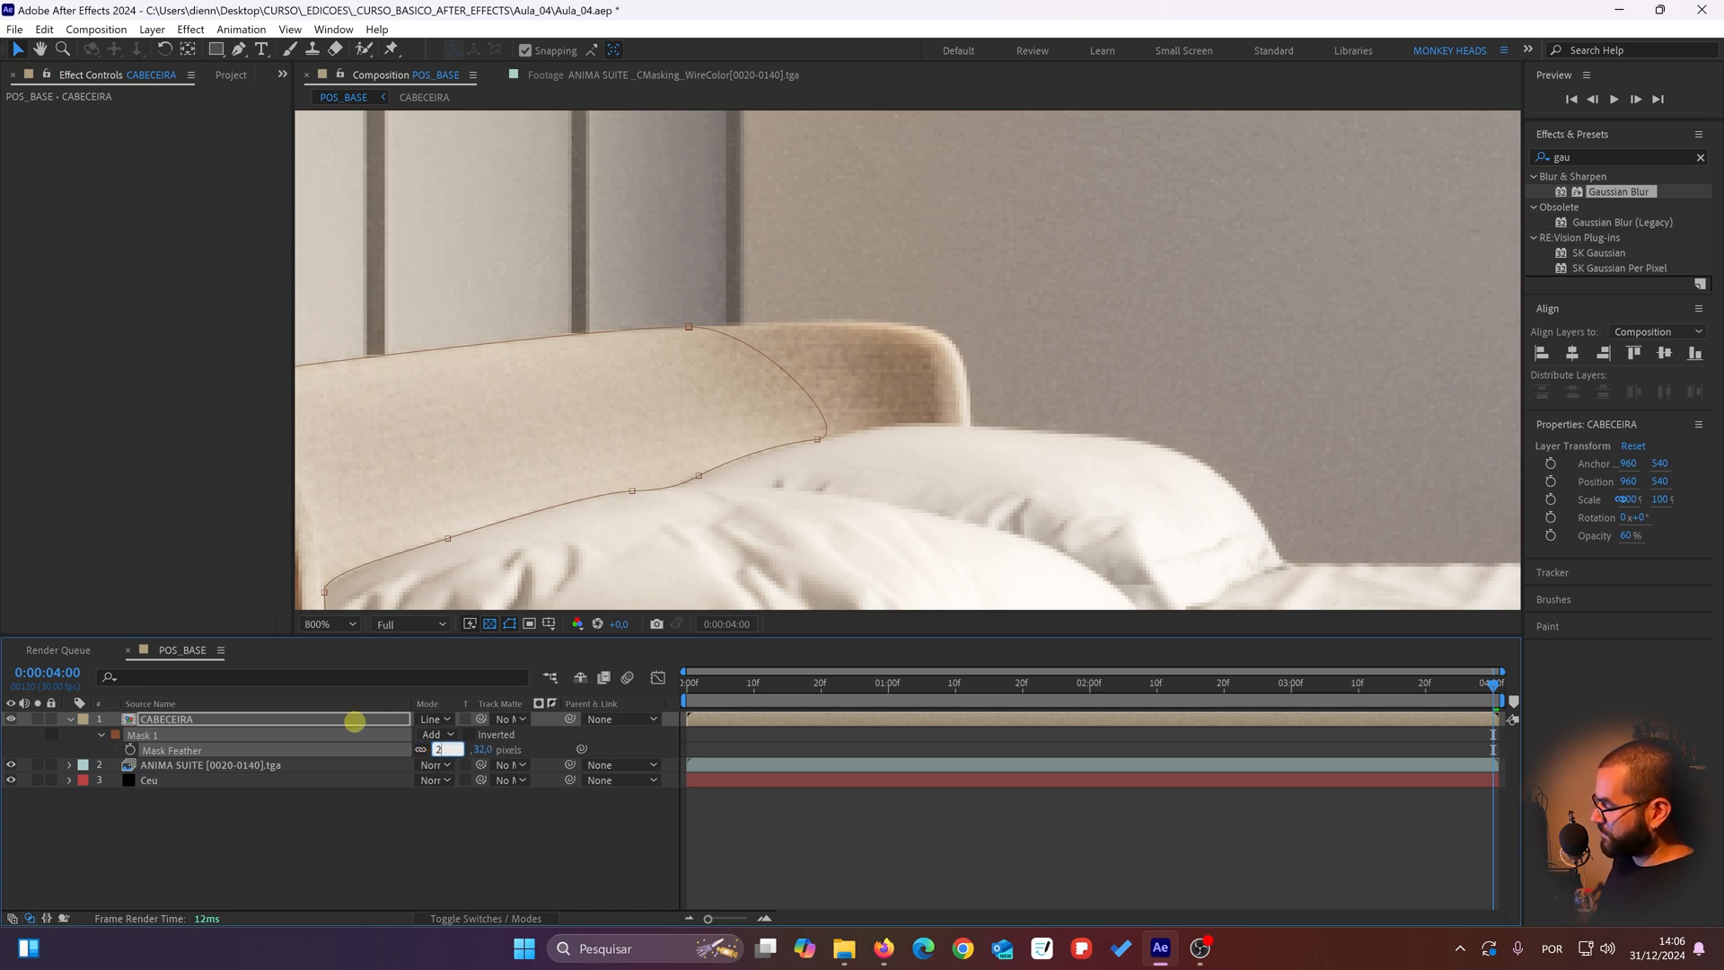
{"action": "key", "text": "Return"}
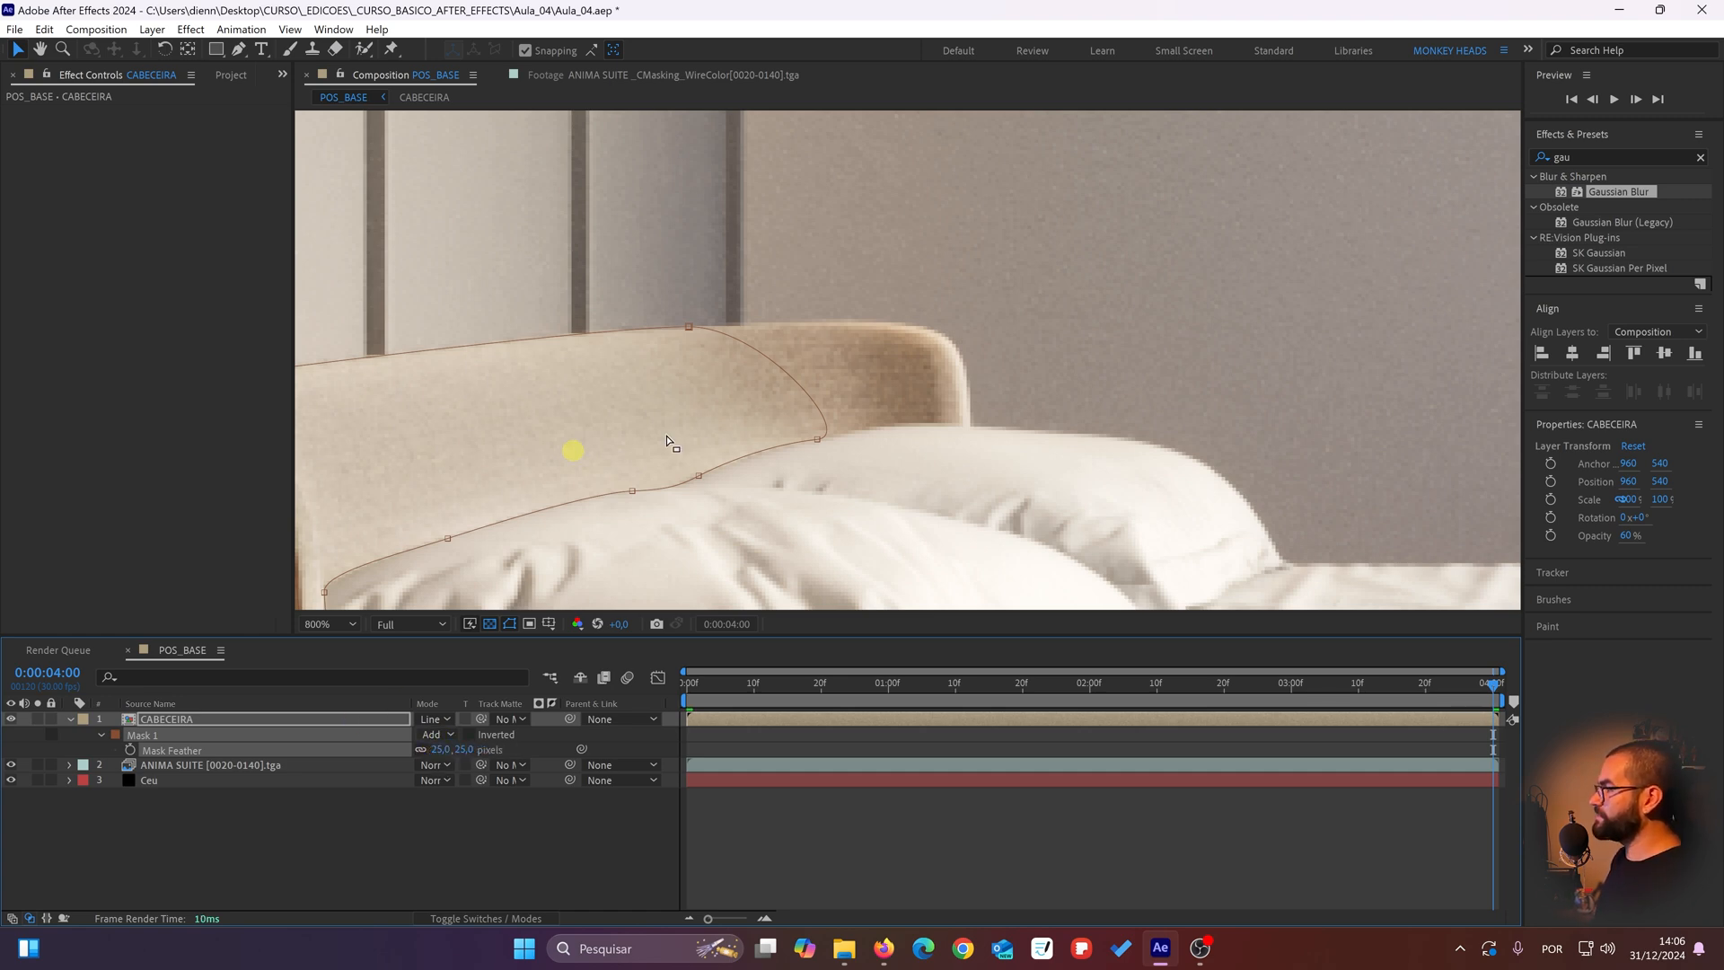
Step: At 0:00:04:00, adjust the mask's lower point handle along the pillow and move the upper far-end point farther from the headboard's rounded corner
{"action": "left_click_drag", "start_coordinate": [813, 438], "coordinate": [823, 355]}
{"action": "key", "text": "period"}
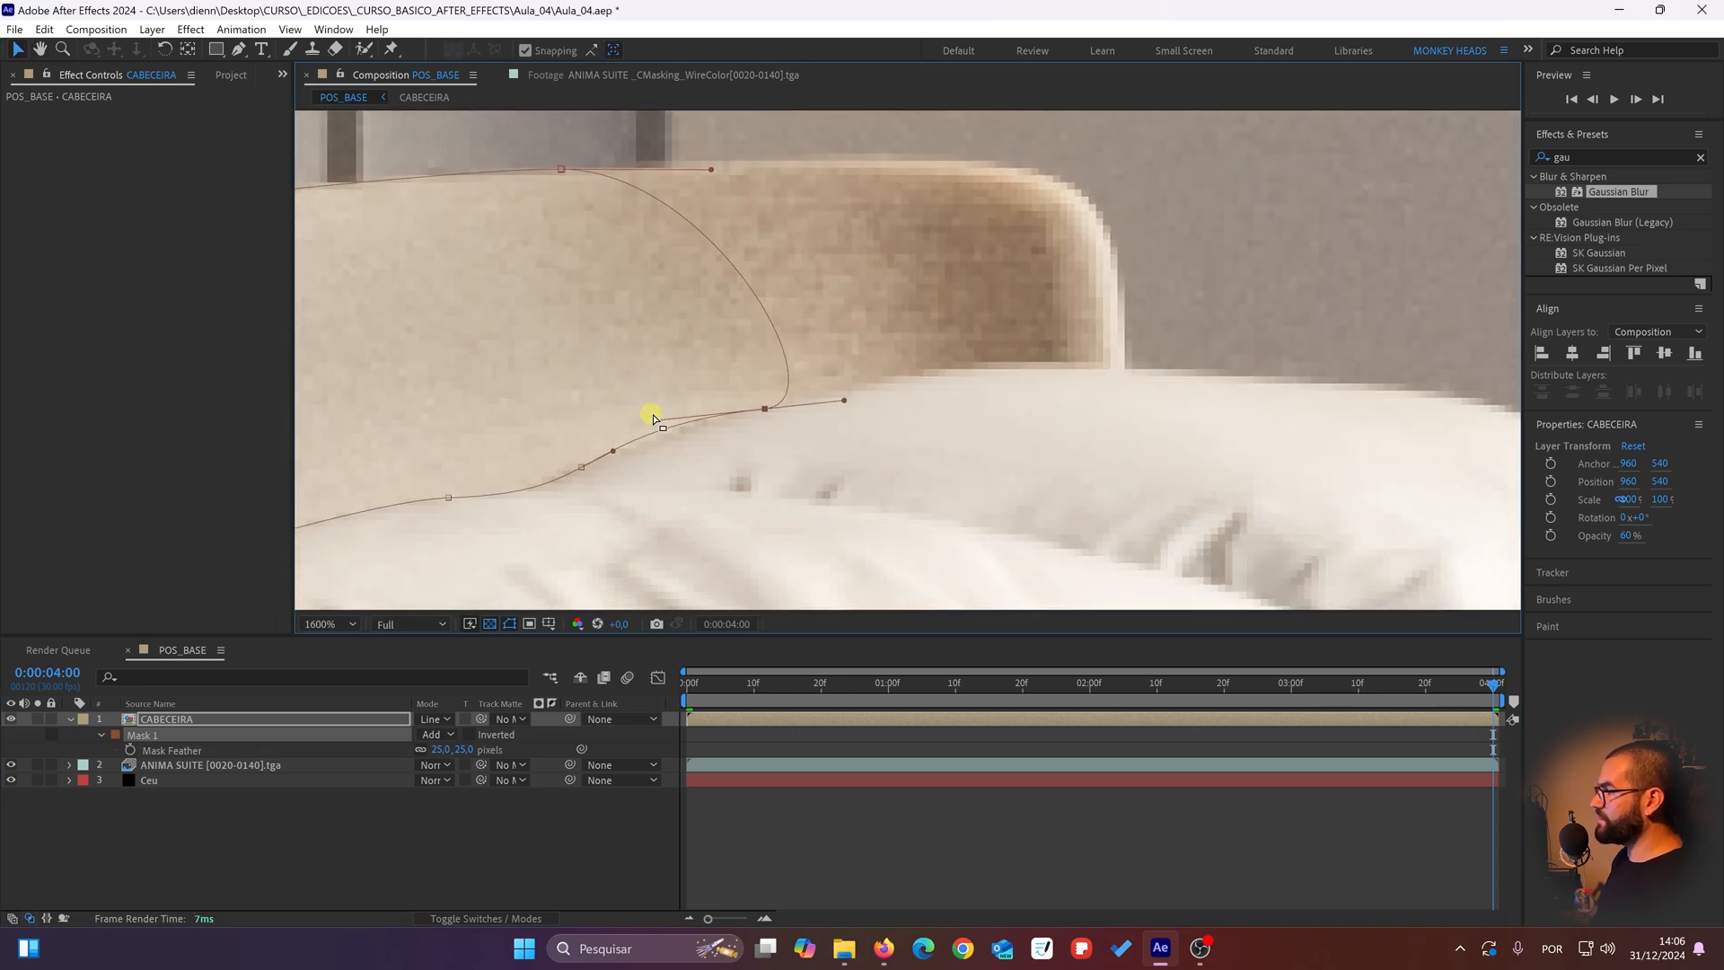
{"action": "left_click_drag", "start_coordinate": [655, 421], "coordinate": [659, 428]}
{"action": "left_click_drag", "start_coordinate": [628, 299], "coordinate": [727, 449]}
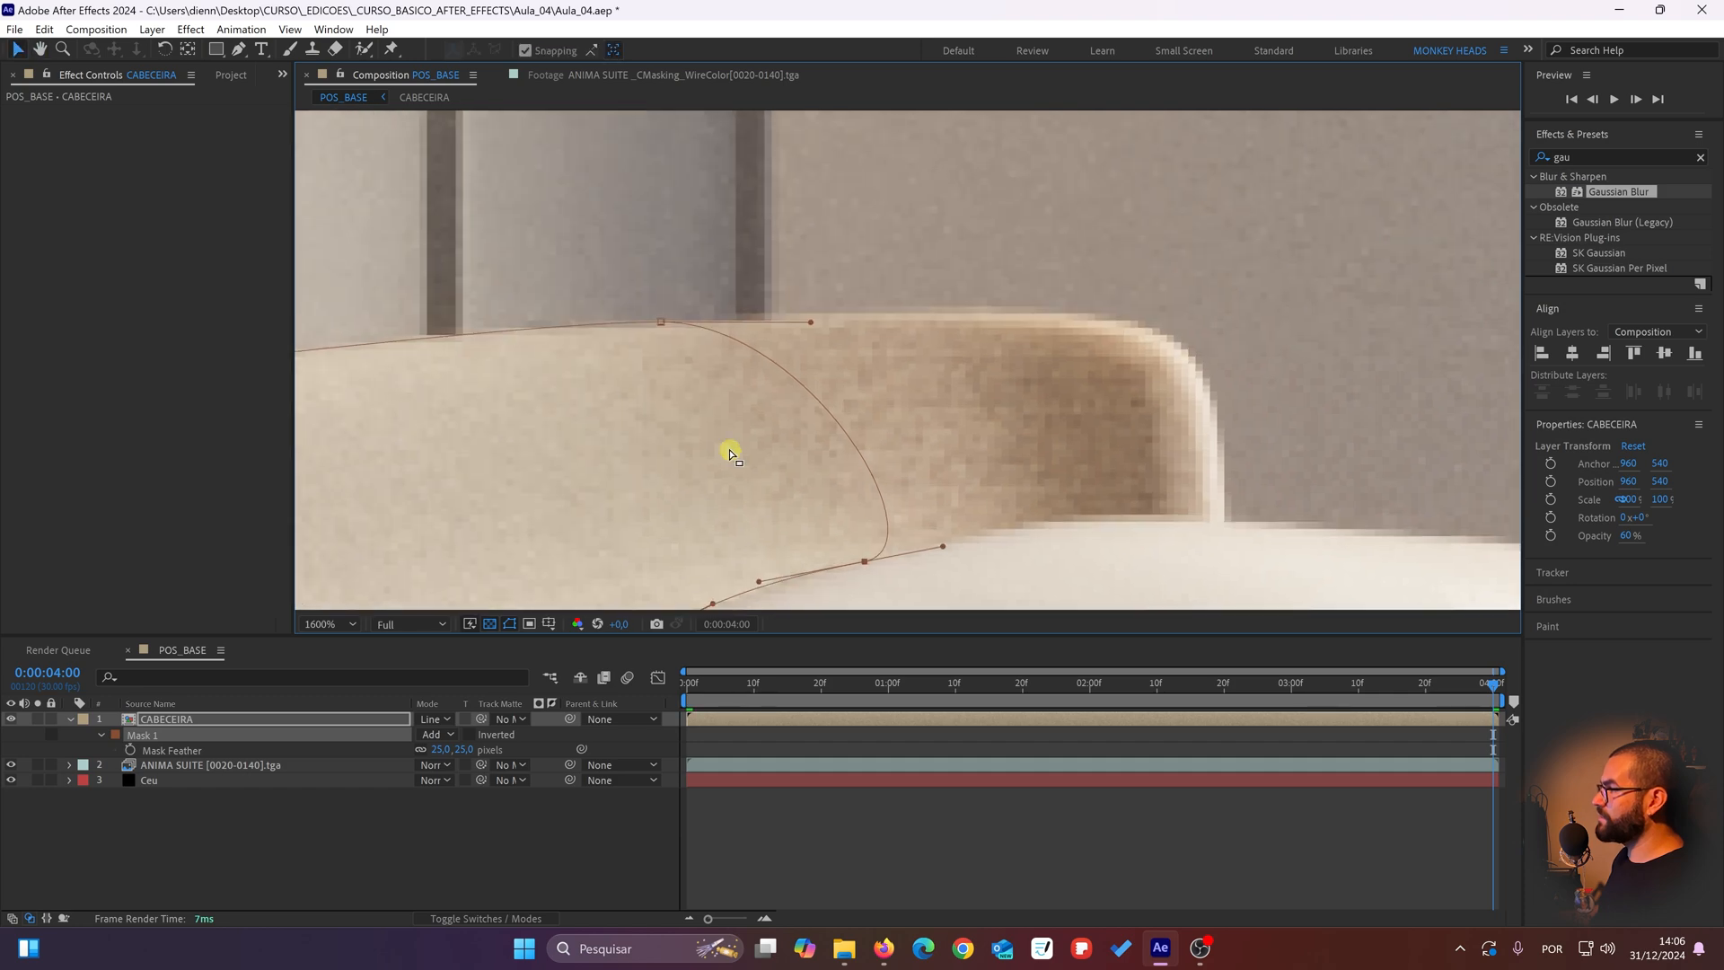
{"action": "scroll", "coordinate": [718, 413], "scroll_direction": "down", "scroll_amount": 1}
{"action": "left_click_drag", "start_coordinate": [787, 341], "coordinate": [744, 346]}
{"action": "scroll", "coordinate": [744, 355], "scroll_direction": "down", "scroll_amount": 4}
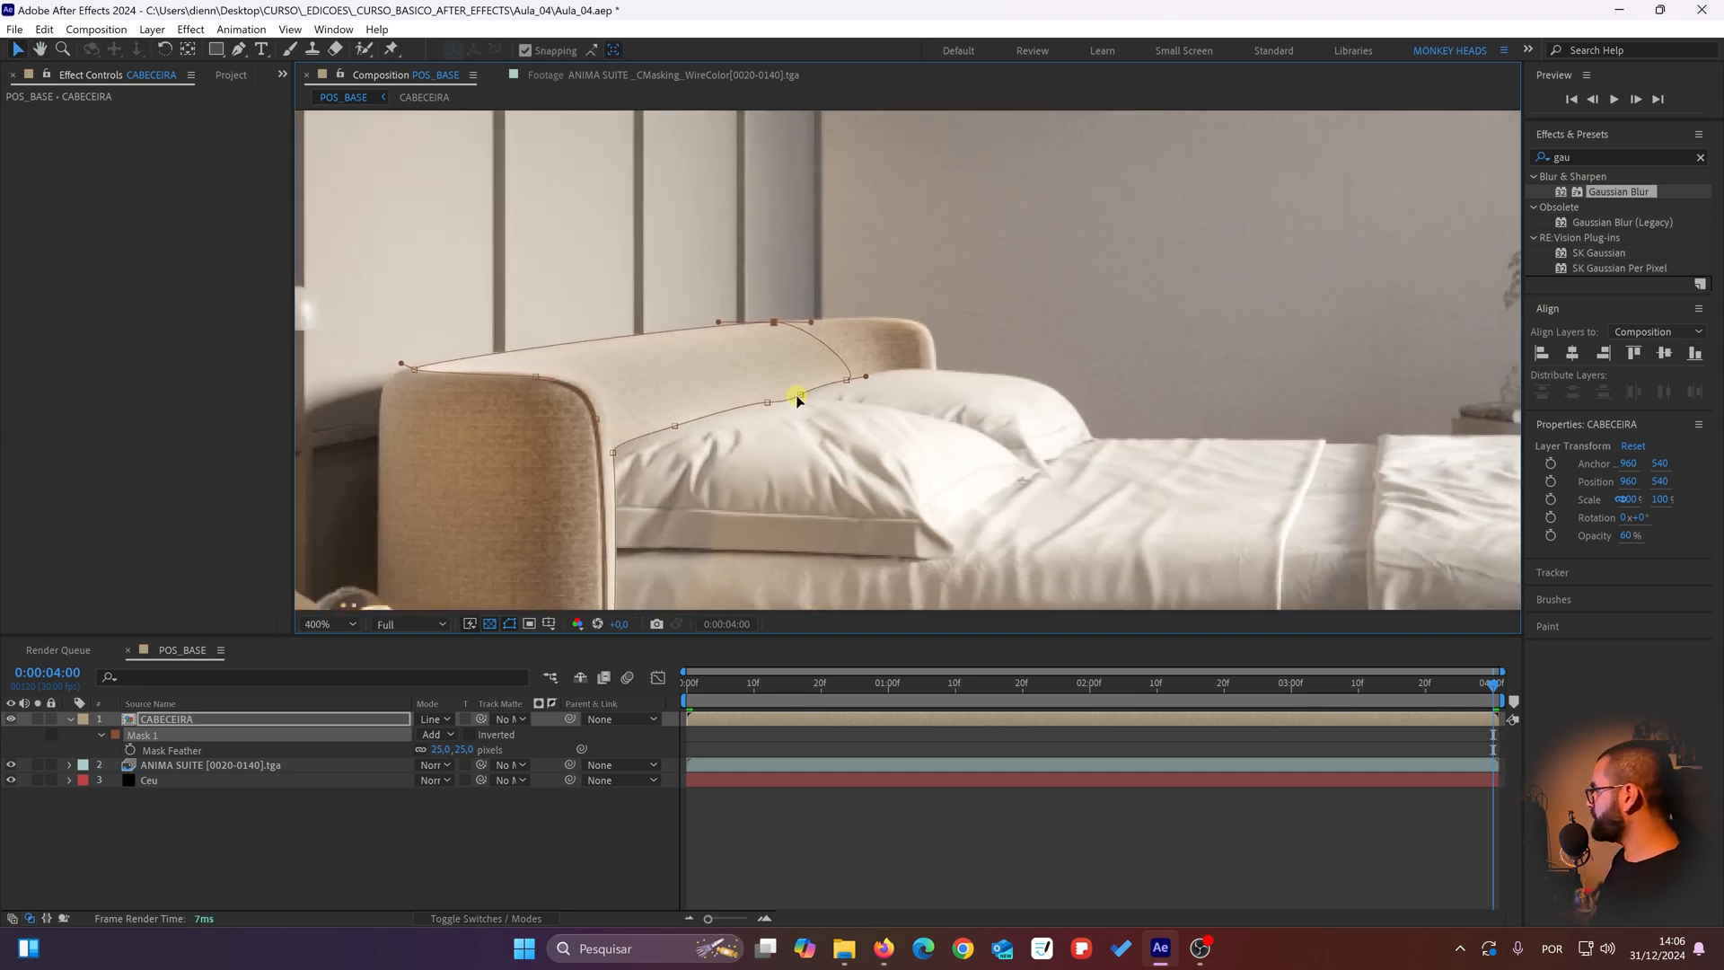
Step: At 0:00:00:00, align the mask's lower point handle with the pillow edge and move the upper far-end point away from the rounded corner
{"action": "key", "text": "Home"}
{"action": "scroll", "coordinate": [820, 370], "scroll_direction": "up", "scroll_amount": 1}
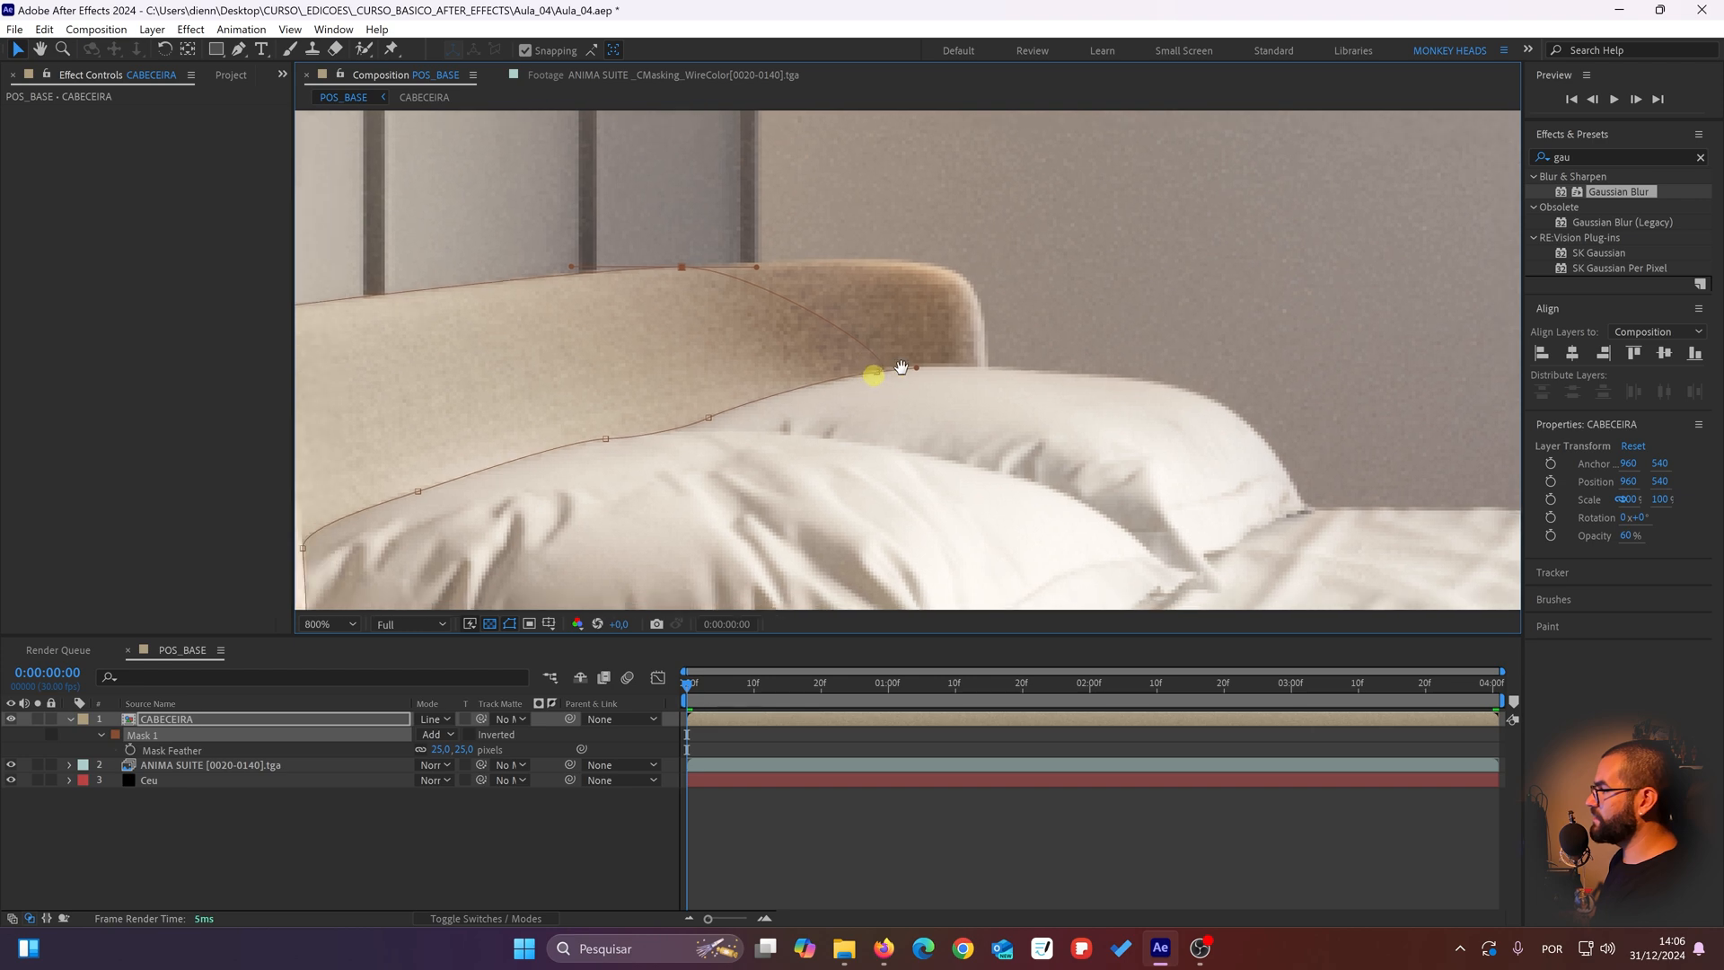
{"action": "left_click_drag", "start_coordinate": [918, 361], "coordinate": [830, 380]}
{"action": "scroll", "coordinate": [866, 381], "scroll_direction": "up", "scroll_amount": 1}
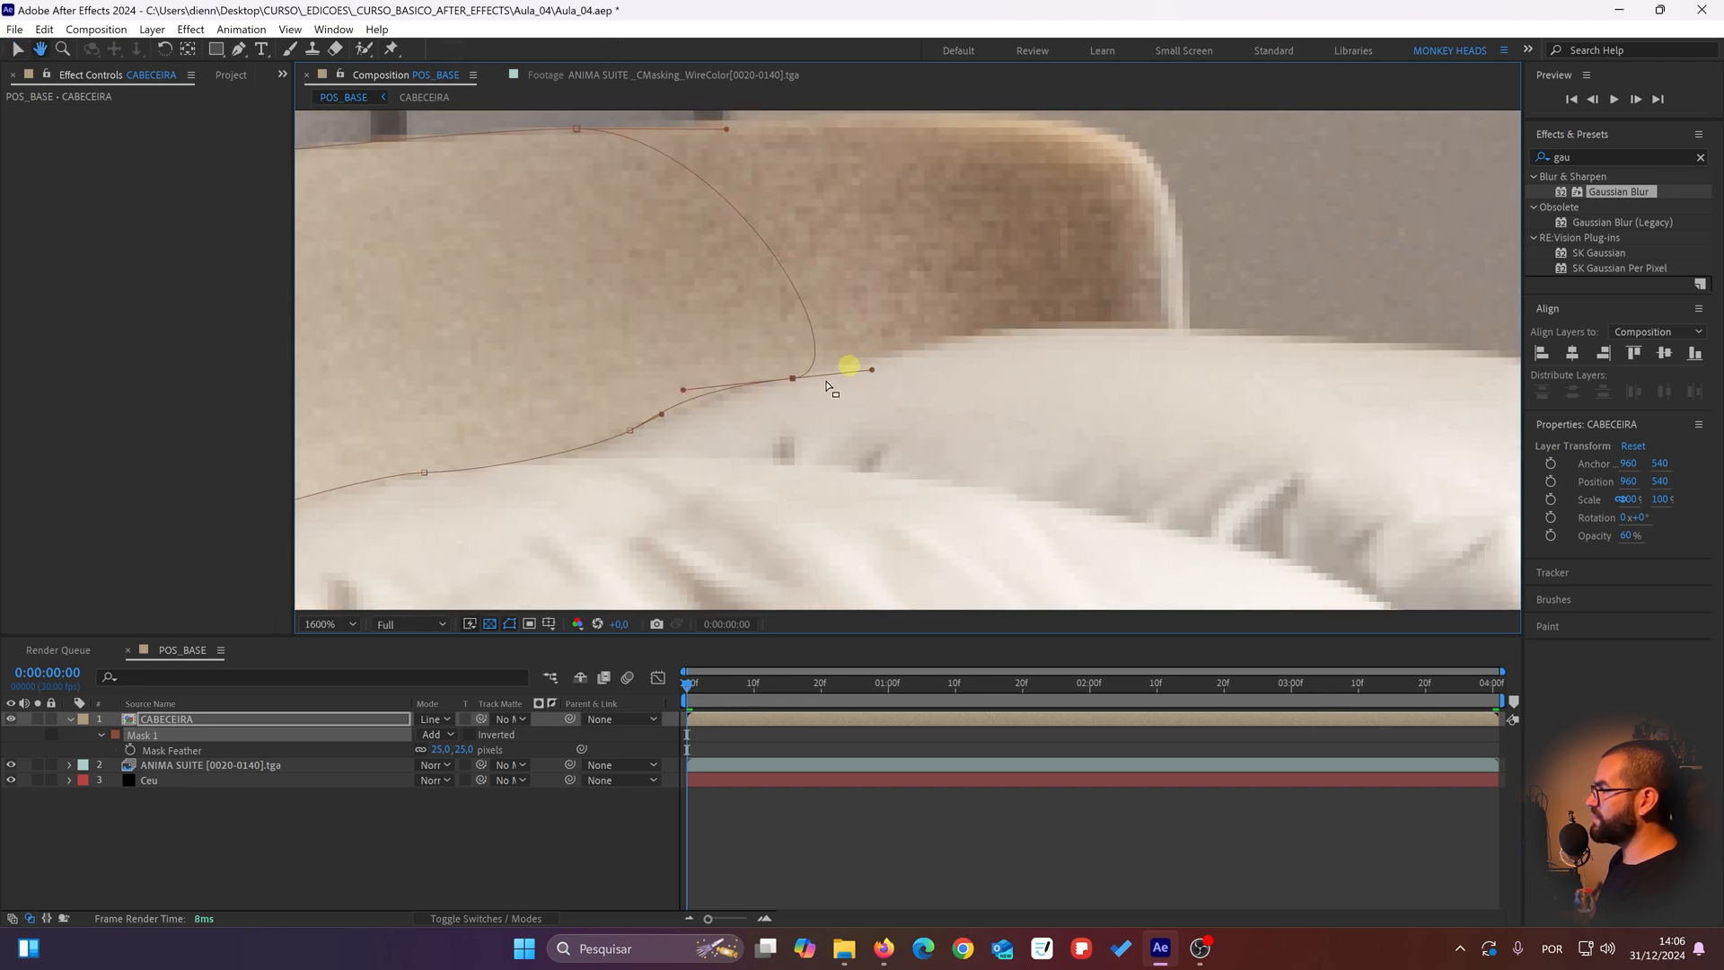
{"action": "left_click", "coordinate": [684, 398]}
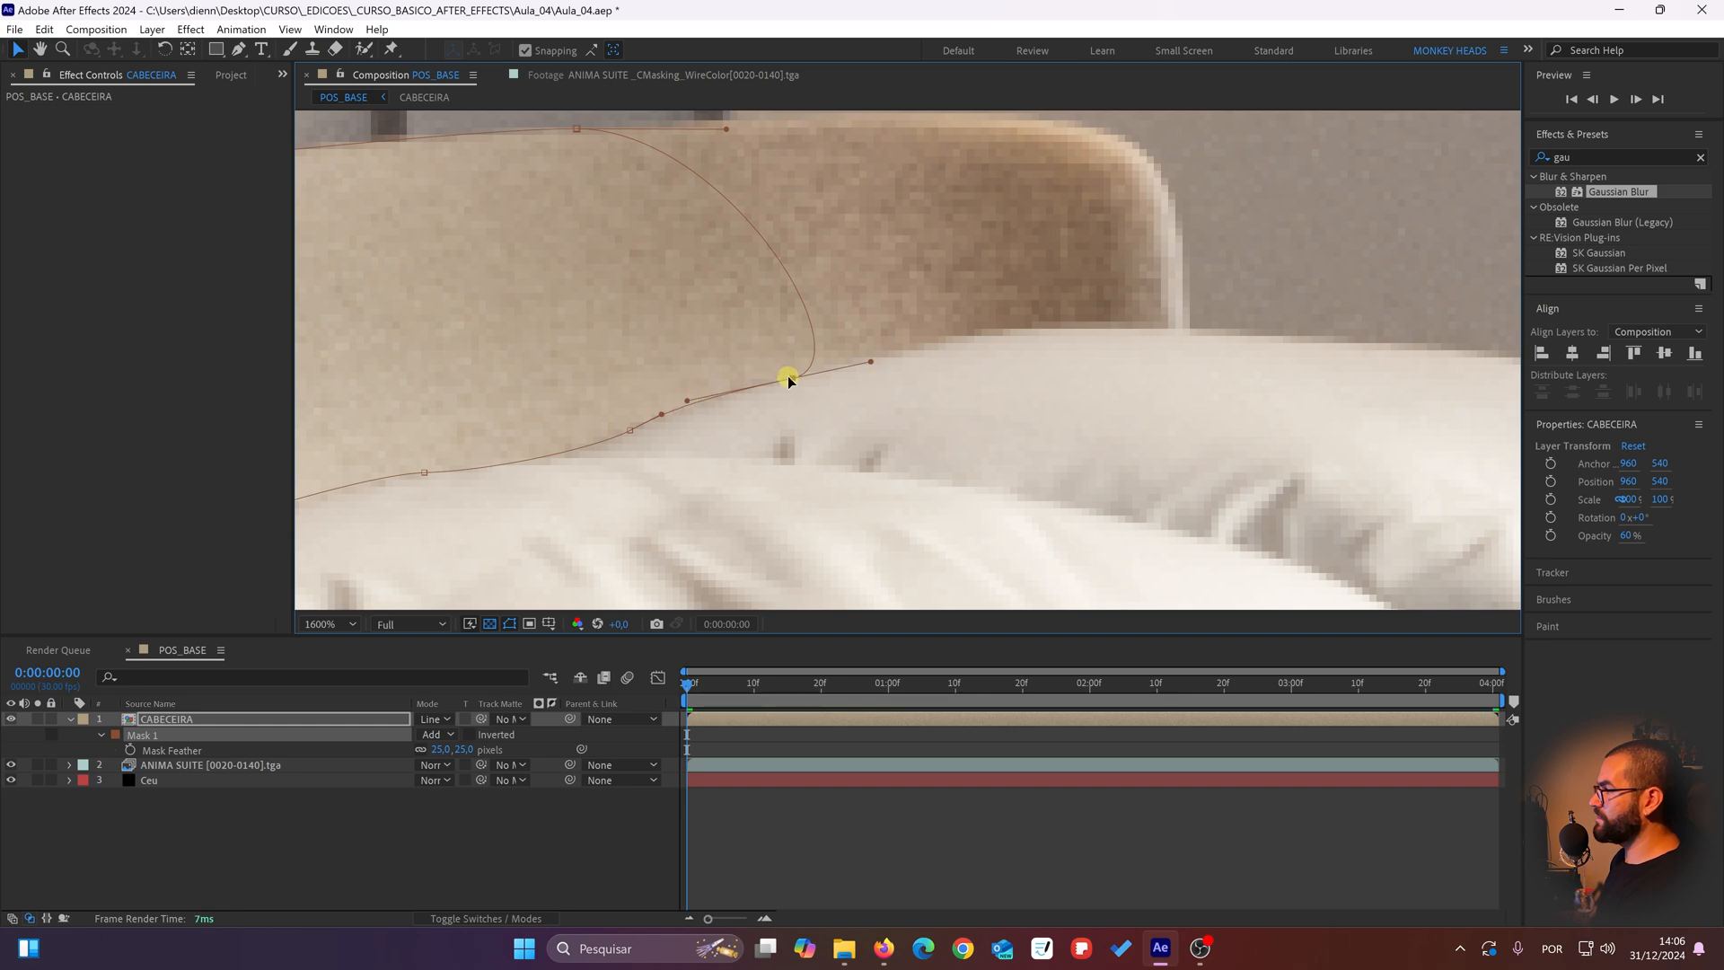
{"action": "left_click_drag", "start_coordinate": [716, 293], "coordinate": [875, 448]}
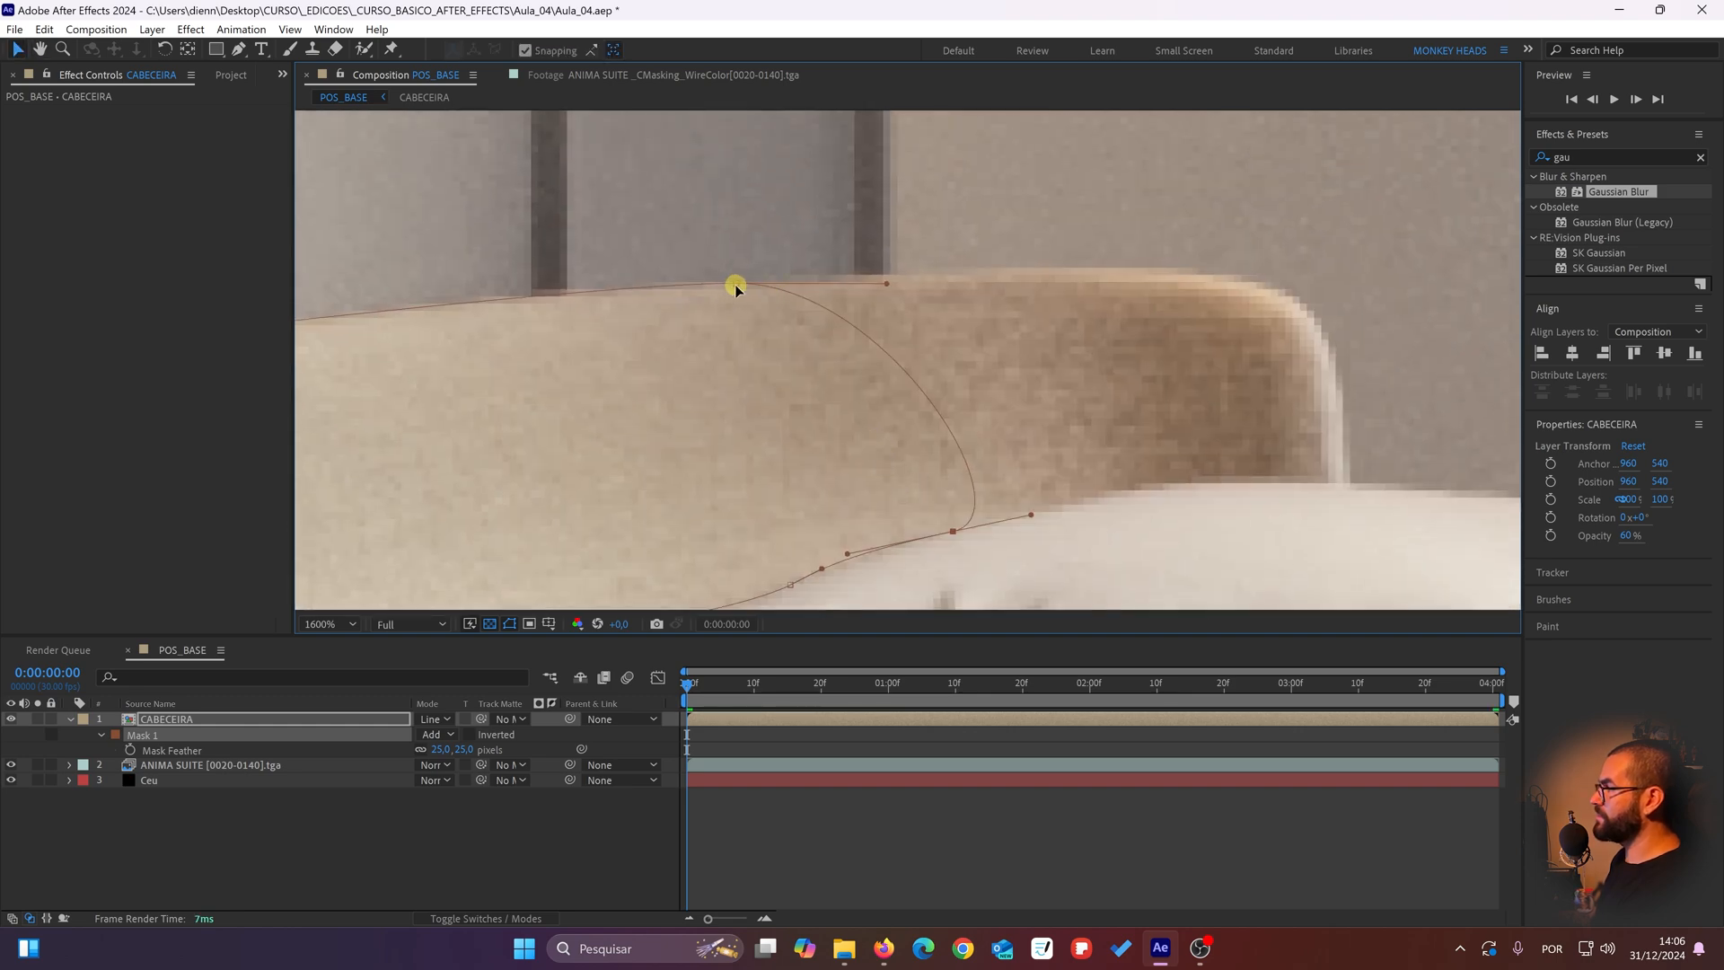
{"action": "left_click_drag", "start_coordinate": [734, 285], "coordinate": [661, 296]}
{"action": "scroll", "coordinate": [693, 327], "scroll_direction": "down", "scroll_amount": 2}
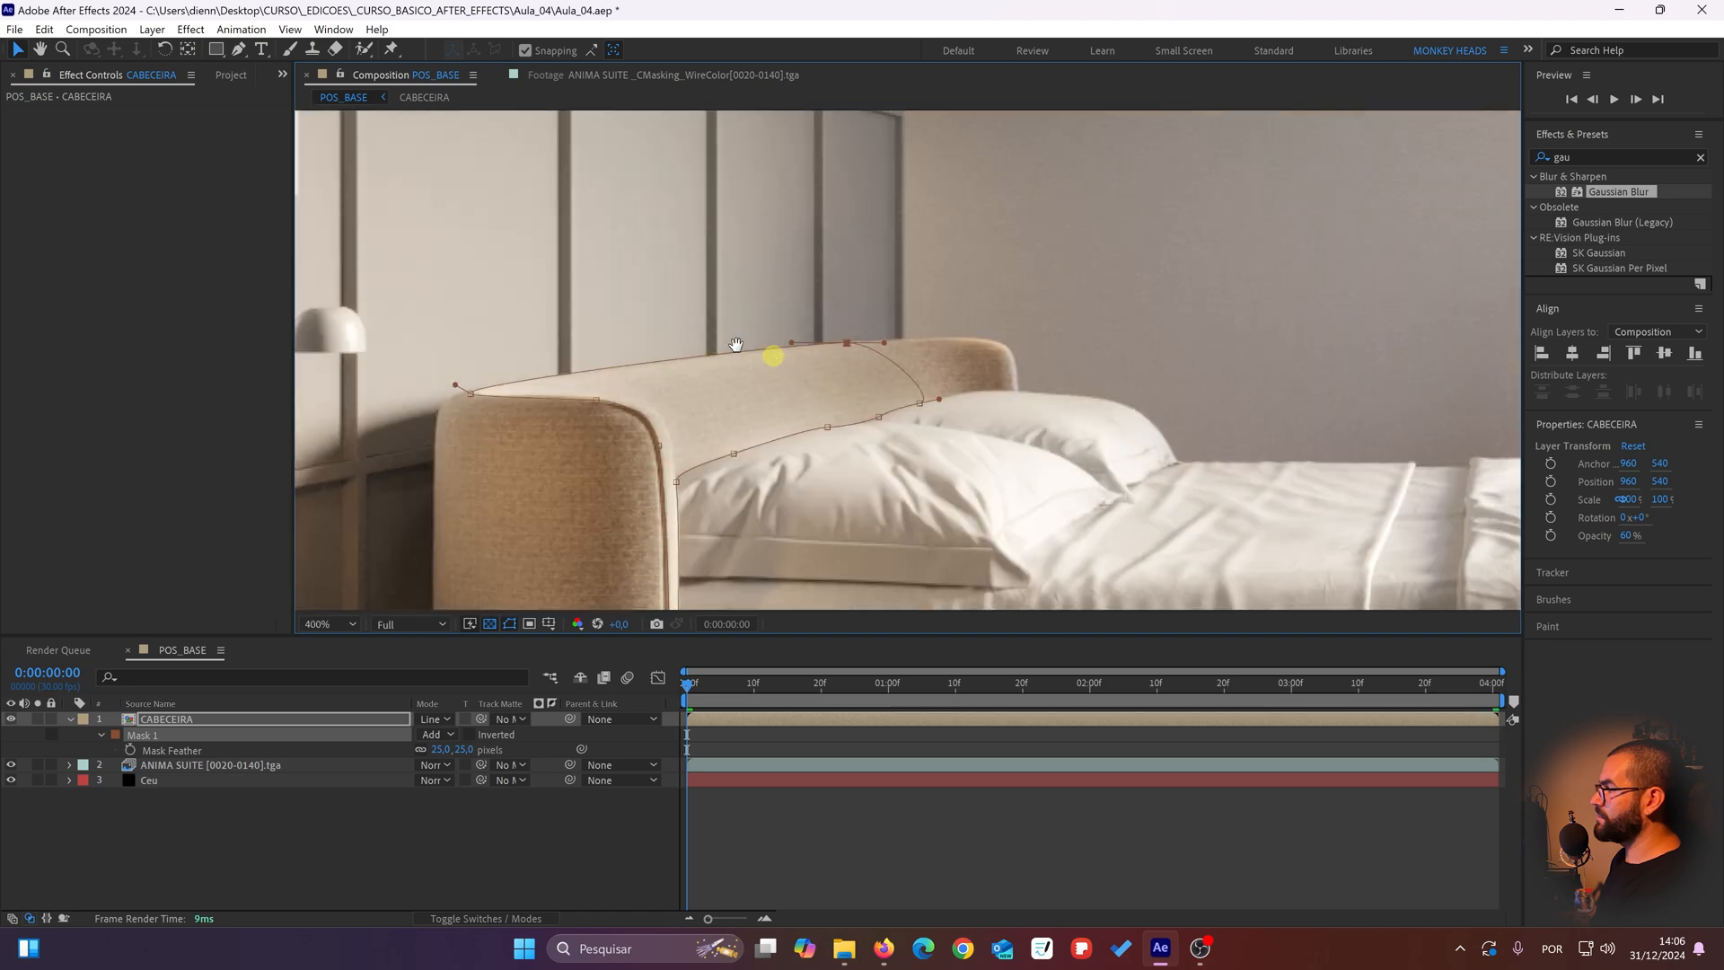
Step: Examine the bed without the mask outline and compare the headboard with the CABECEIRA layer hidden and shown
{"action": "left_click", "coordinate": [643, 848]}
{"action": "scroll", "coordinate": [665, 350], "scroll_direction": "down", "scroll_amount": 2}
{"action": "left_click_drag", "start_coordinate": [650, 413], "coordinate": [646, 438]}
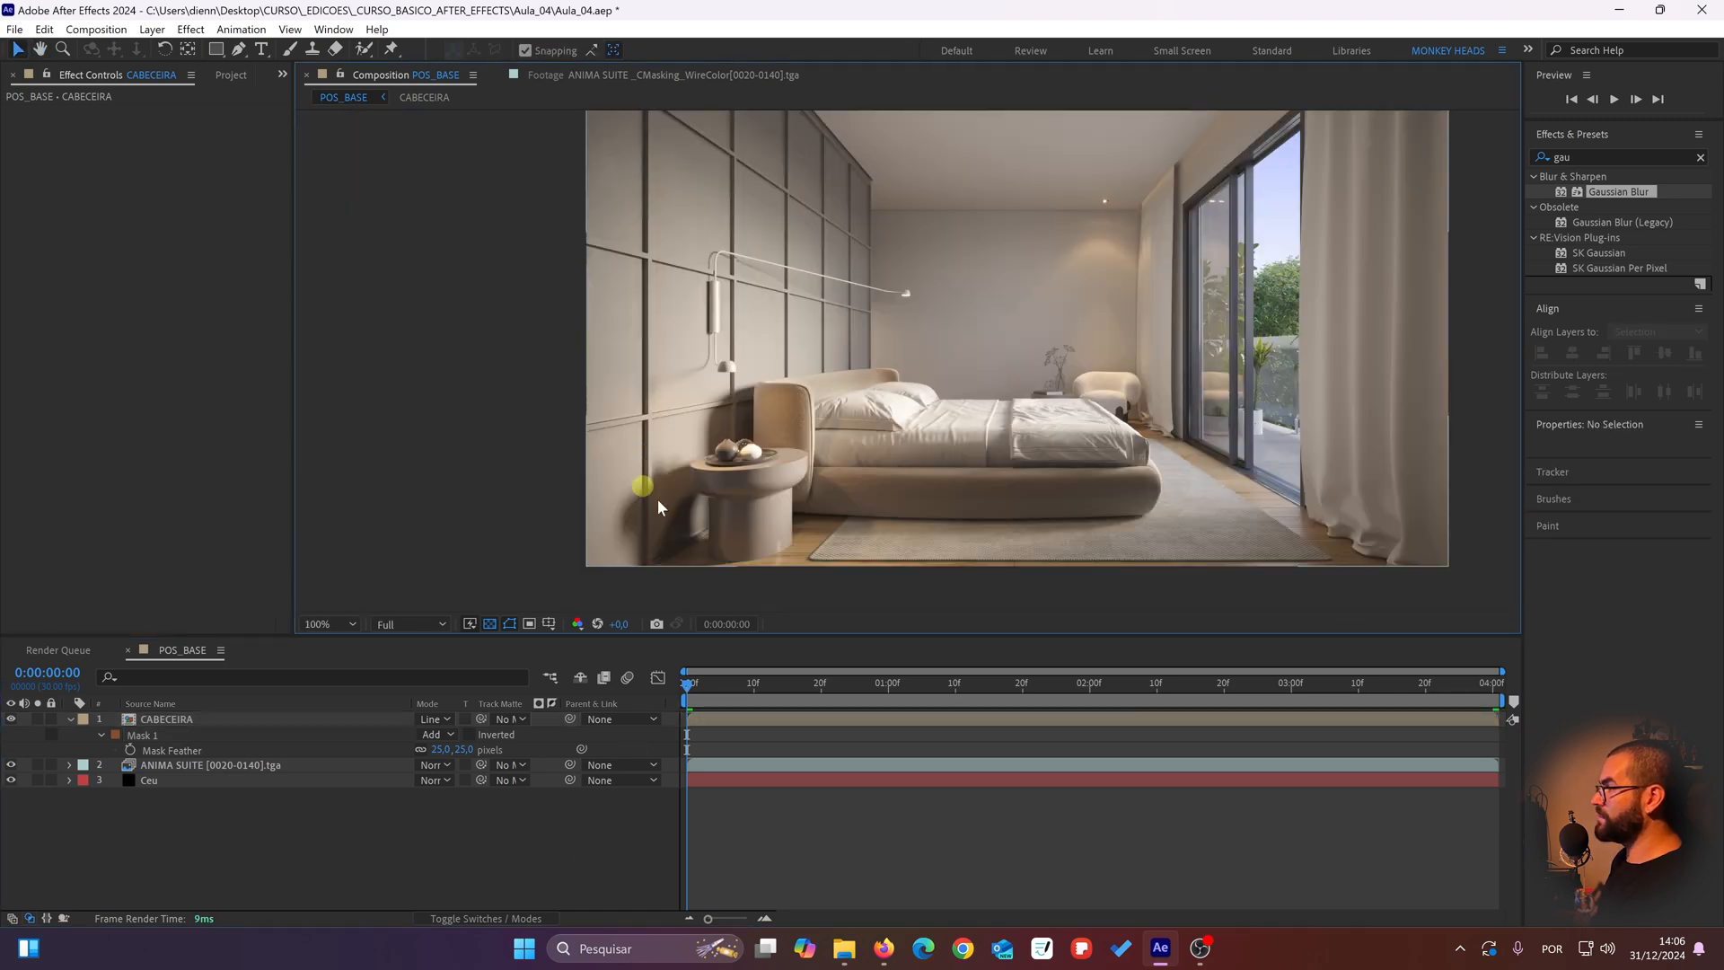
{"action": "scroll", "coordinate": [837, 457], "scroll_direction": "up", "scroll_amount": 2}
{"action": "left_click_drag", "start_coordinate": [760, 605], "coordinate": [759, 498]}
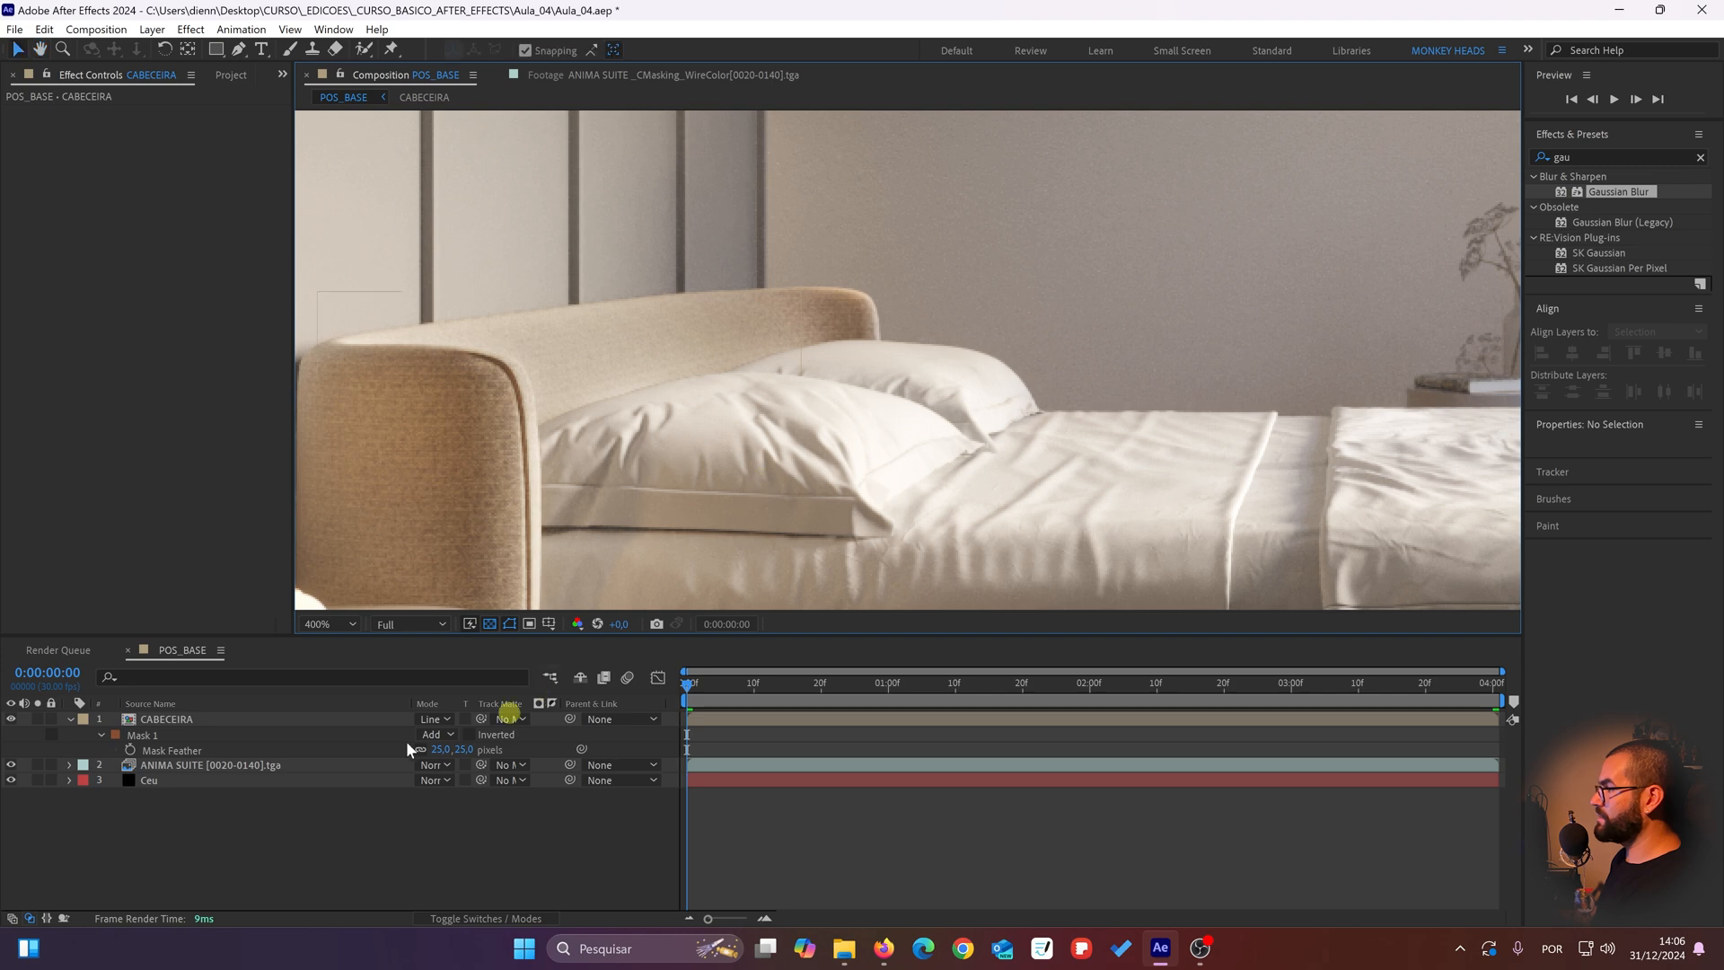
{"action": "left_click", "coordinate": [11, 719]}
{"action": "left_click", "coordinate": [11, 720]}
{"action": "left_click", "coordinate": [12, 720]}
{"action": "left_click", "coordinate": [11, 719]}
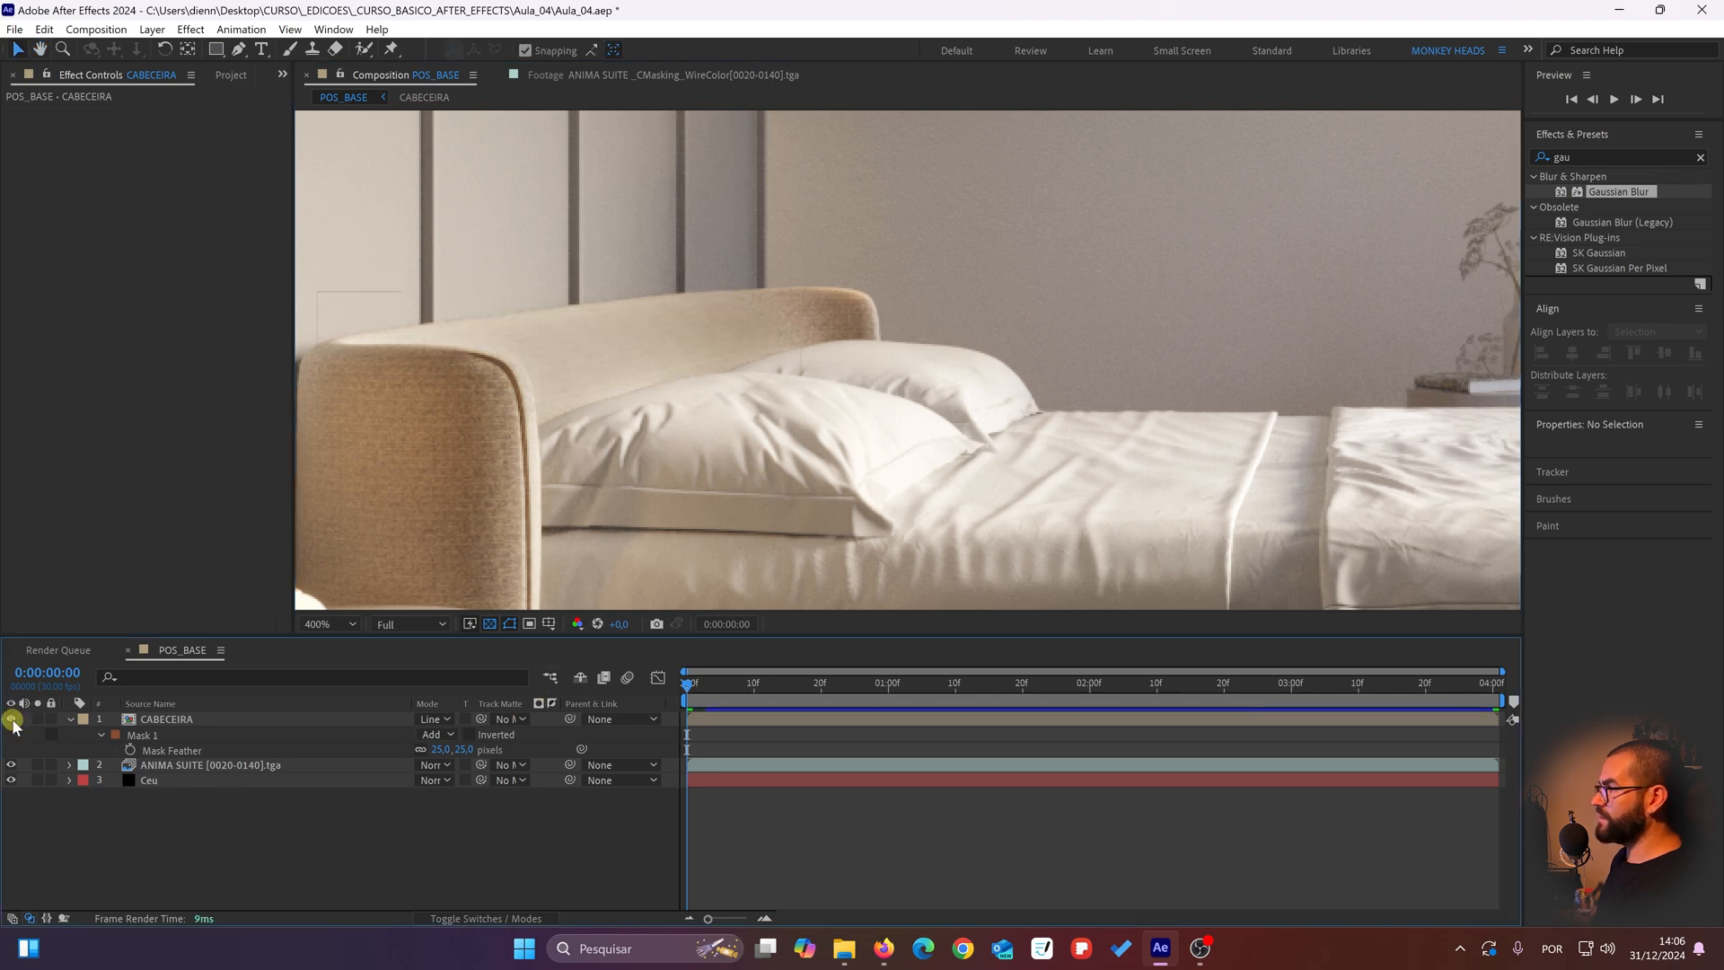
{"action": "left_click", "coordinate": [11, 719]}
{"action": "left_click", "coordinate": [12, 719]}
{"action": "left_click", "coordinate": [12, 720]}
{"action": "left_click", "coordinate": [12, 719]}
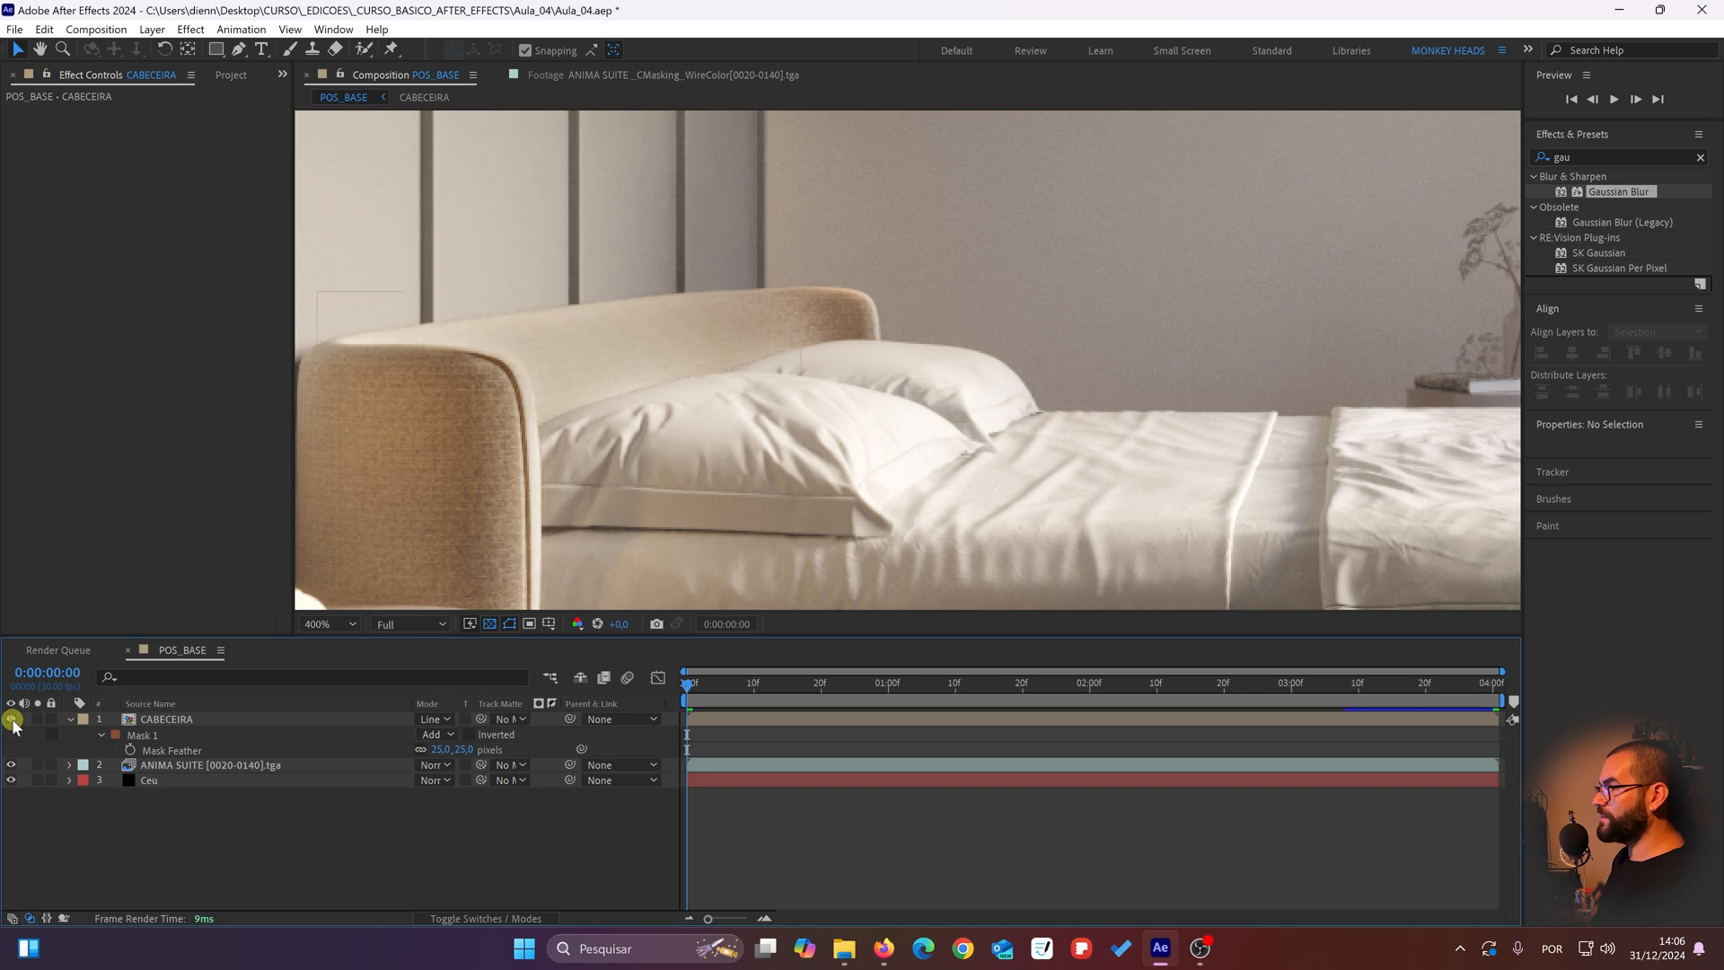
{"action": "left_click", "coordinate": [12, 719]}
{"action": "left_click", "coordinate": [12, 719]}
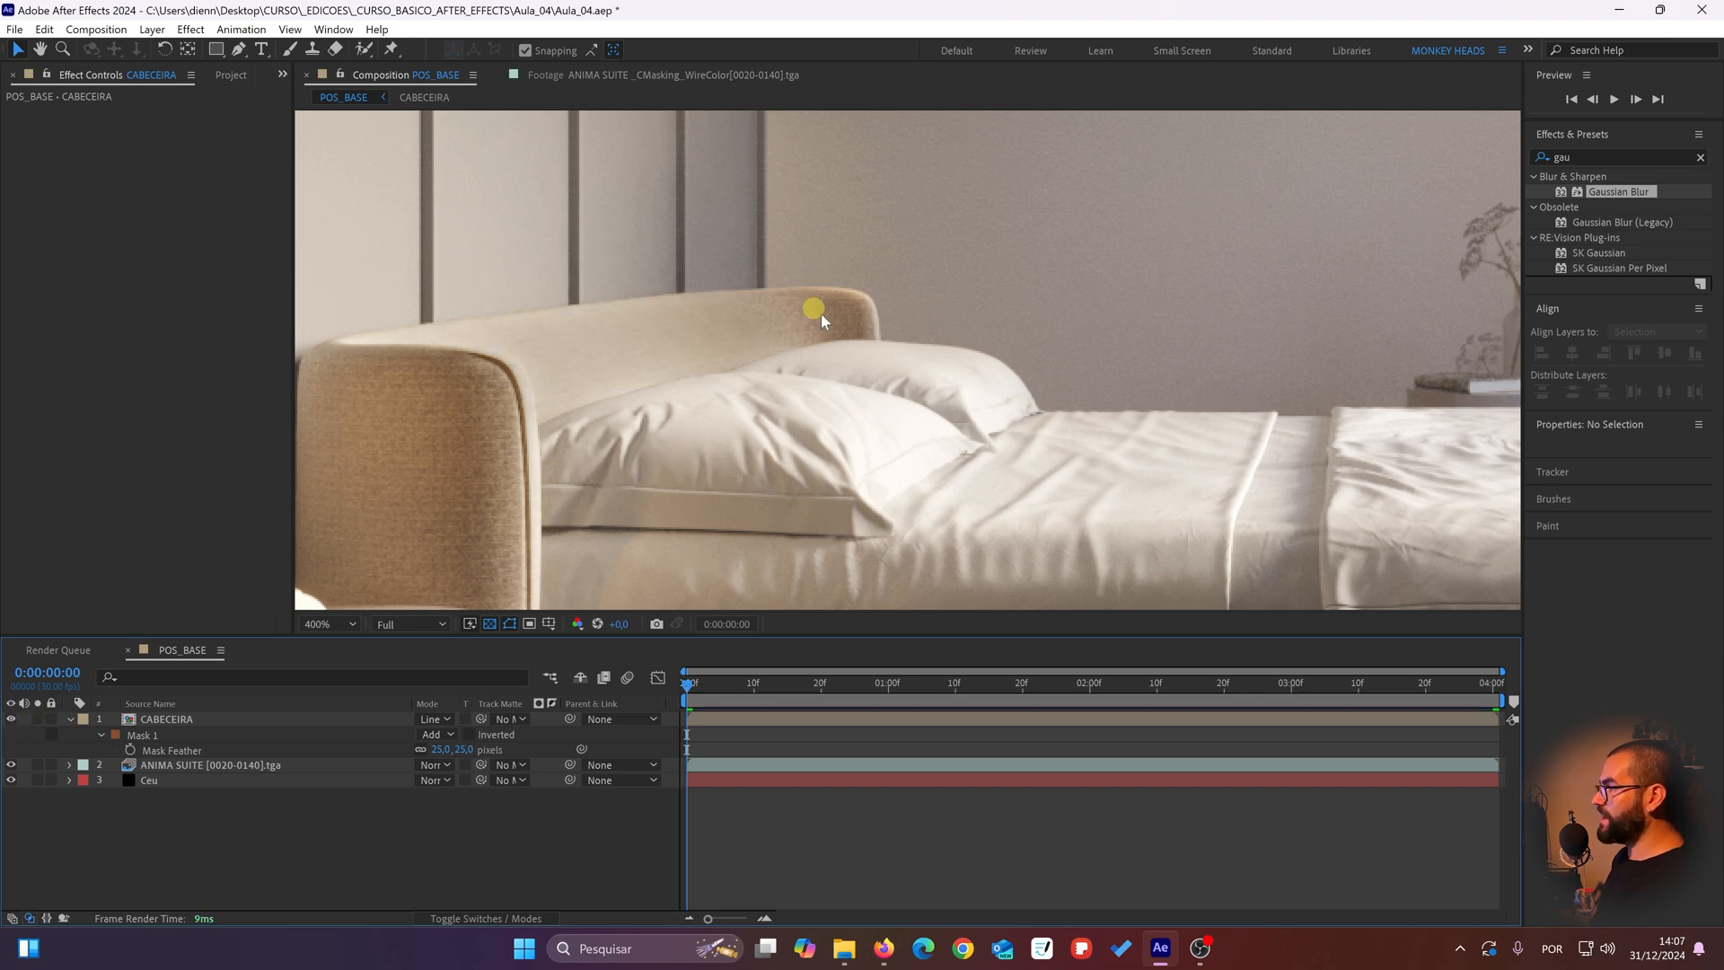
Step: Compare the headboard's inner face with its outer side by repeatedly hiding and showing the CABECEIRA layer
{"action": "mouse_move", "coordinate": [801, 340]}
{"action": "left_mouse_down"}
{"action": "mouse_move", "coordinate": [854, 315]}
{"action": "mouse_move", "coordinate": [792, 325]}
{"action": "left_mouse_up"}
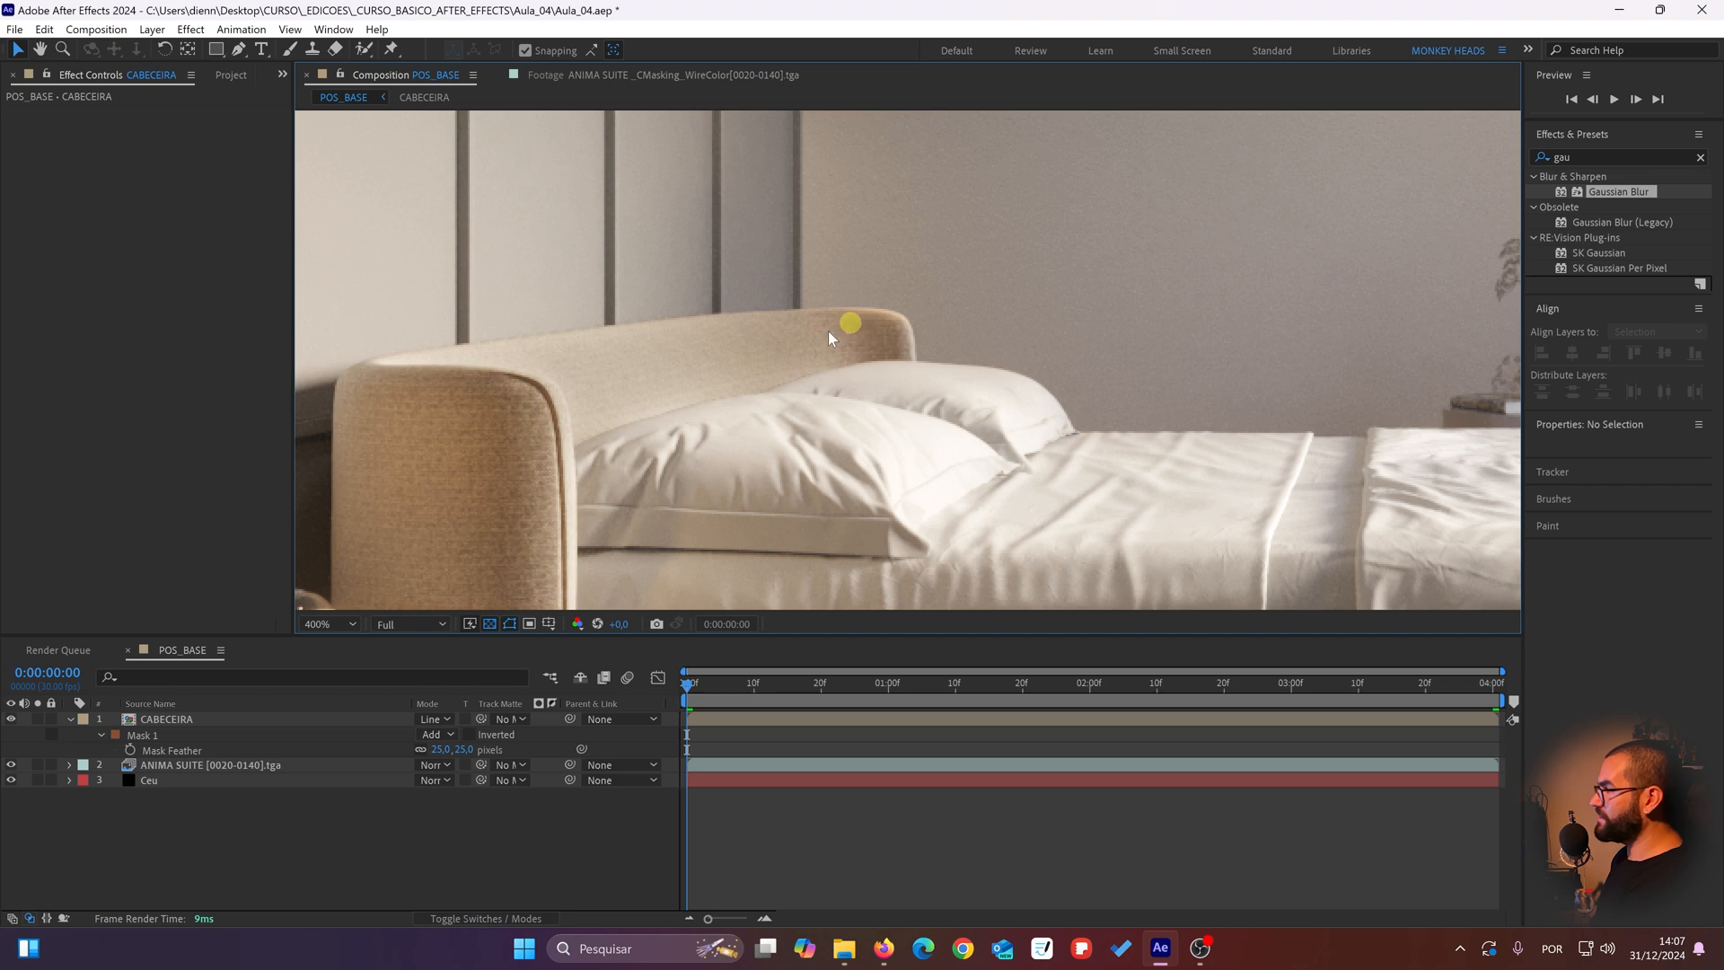
{"action": "left_click", "coordinate": [12, 719]}
{"action": "left_click", "coordinate": [12, 719]}
{"action": "left_click", "coordinate": [11, 719]}
{"action": "left_click", "coordinate": [11, 719]}
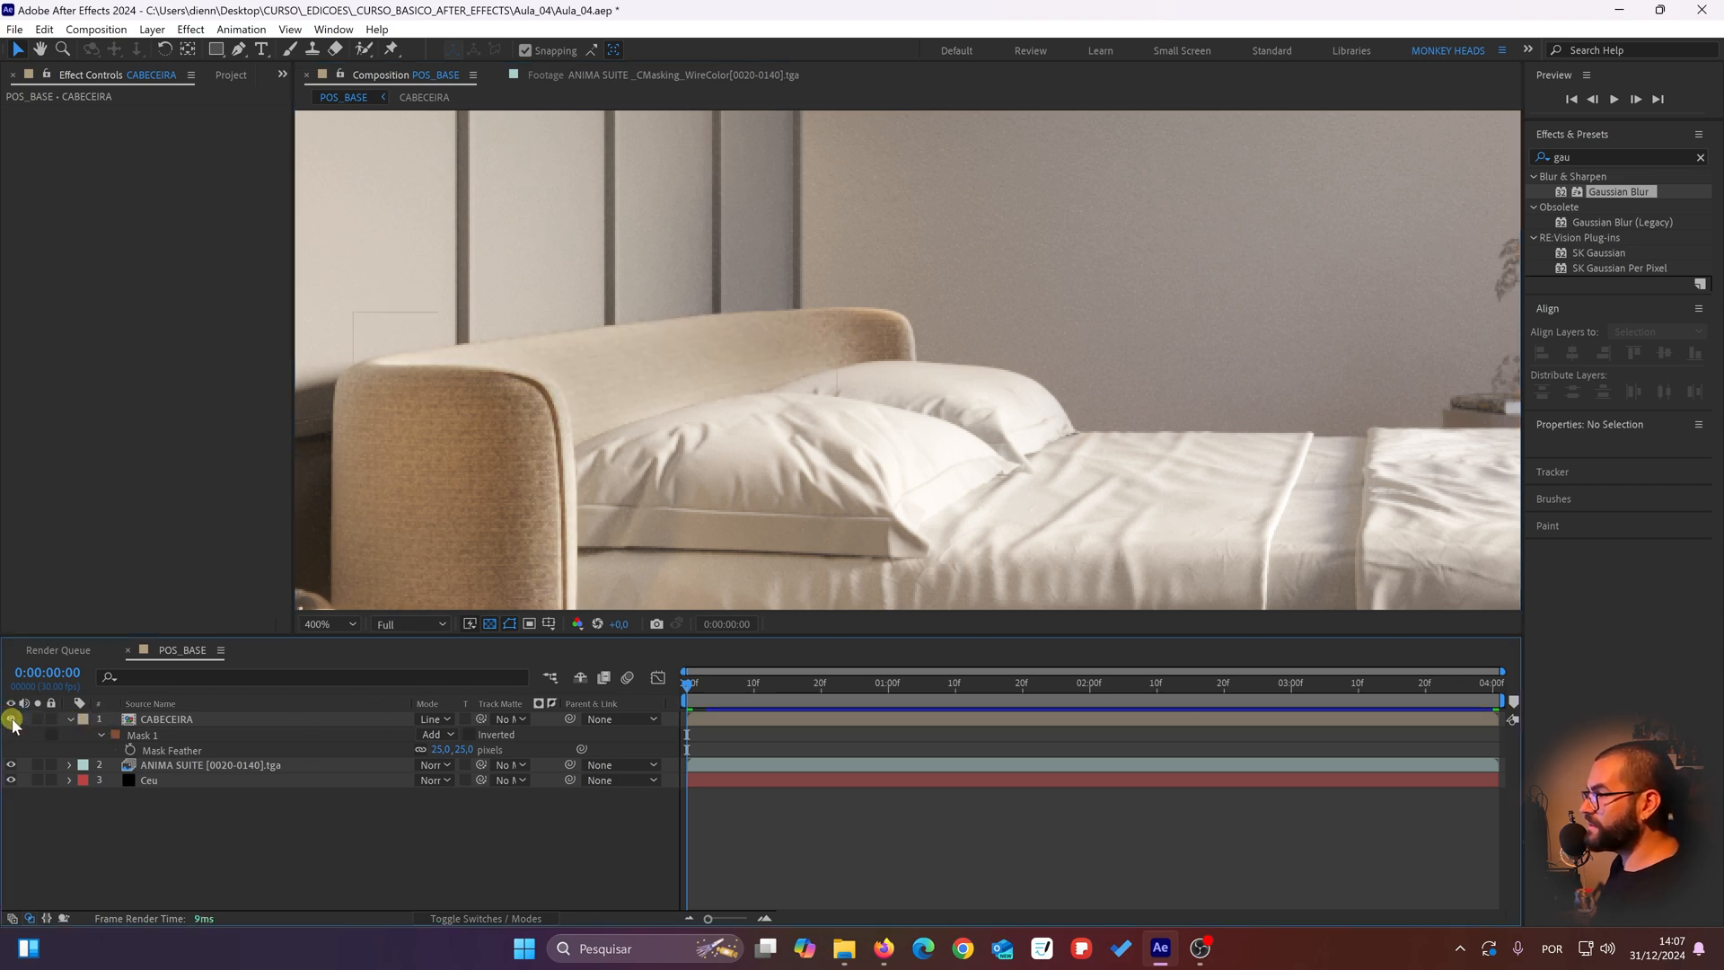
{"action": "left_click", "coordinate": [12, 719]}
{"action": "left_click", "coordinate": [12, 719]}
{"action": "left_click_drag", "start_coordinate": [511, 481], "coordinate": [646, 416]}
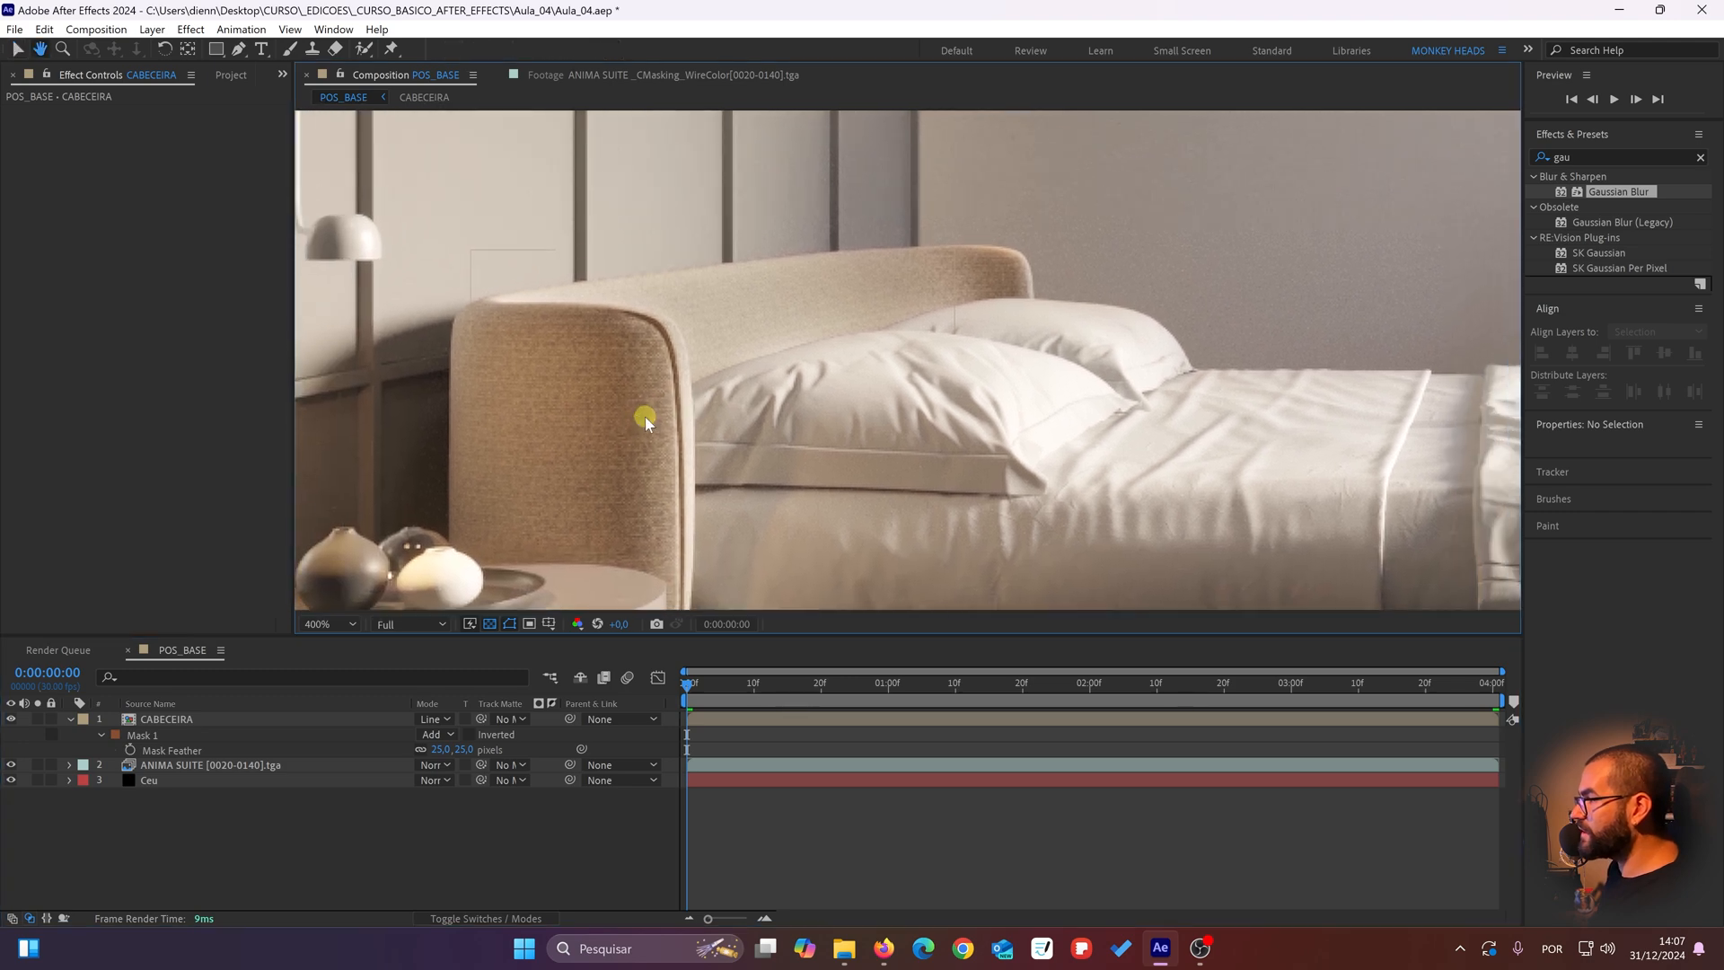
{"action": "left_click", "coordinate": [12, 719]}
{"action": "left_click", "coordinate": [12, 720]}
{"action": "left_click", "coordinate": [12, 720]}
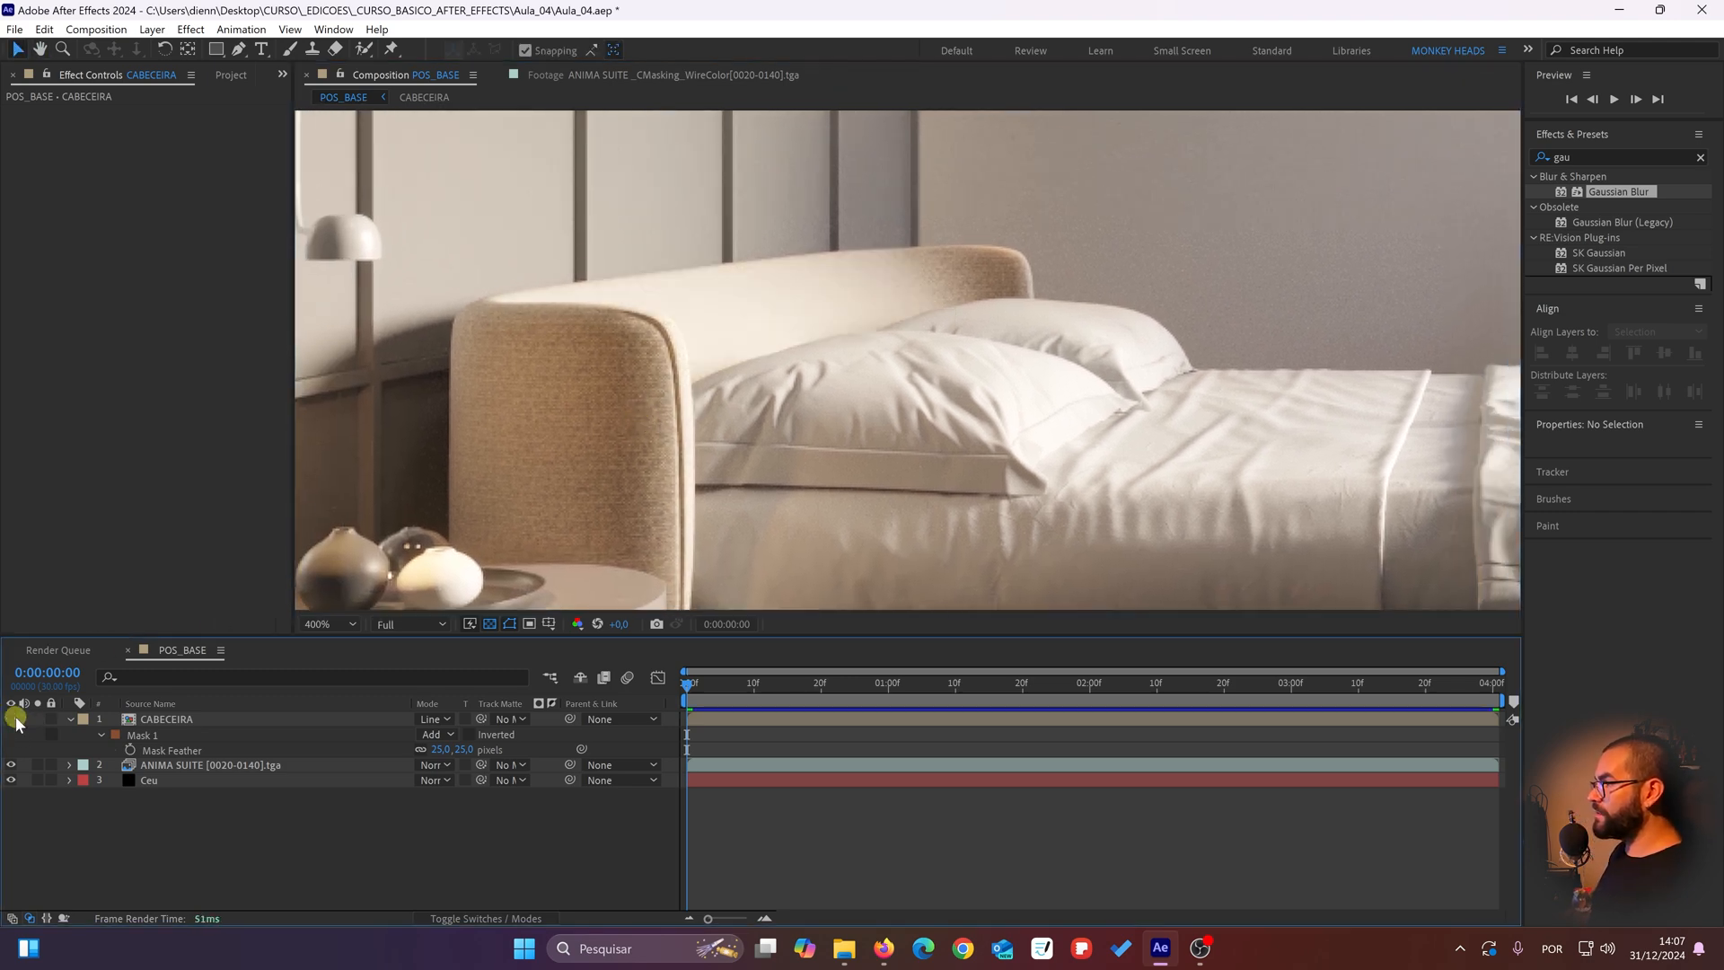
{"action": "left_click", "coordinate": [11, 720]}
{"action": "left_click", "coordinate": [11, 719]}
{"action": "left_click", "coordinate": [11, 720]}
Step: Check the headboard's lower edge by the side table with the CABECEIRA layer hidden and shown, and review the whole composition
{"action": "left_click_drag", "start_coordinate": [706, 480], "coordinate": [699, 355]}
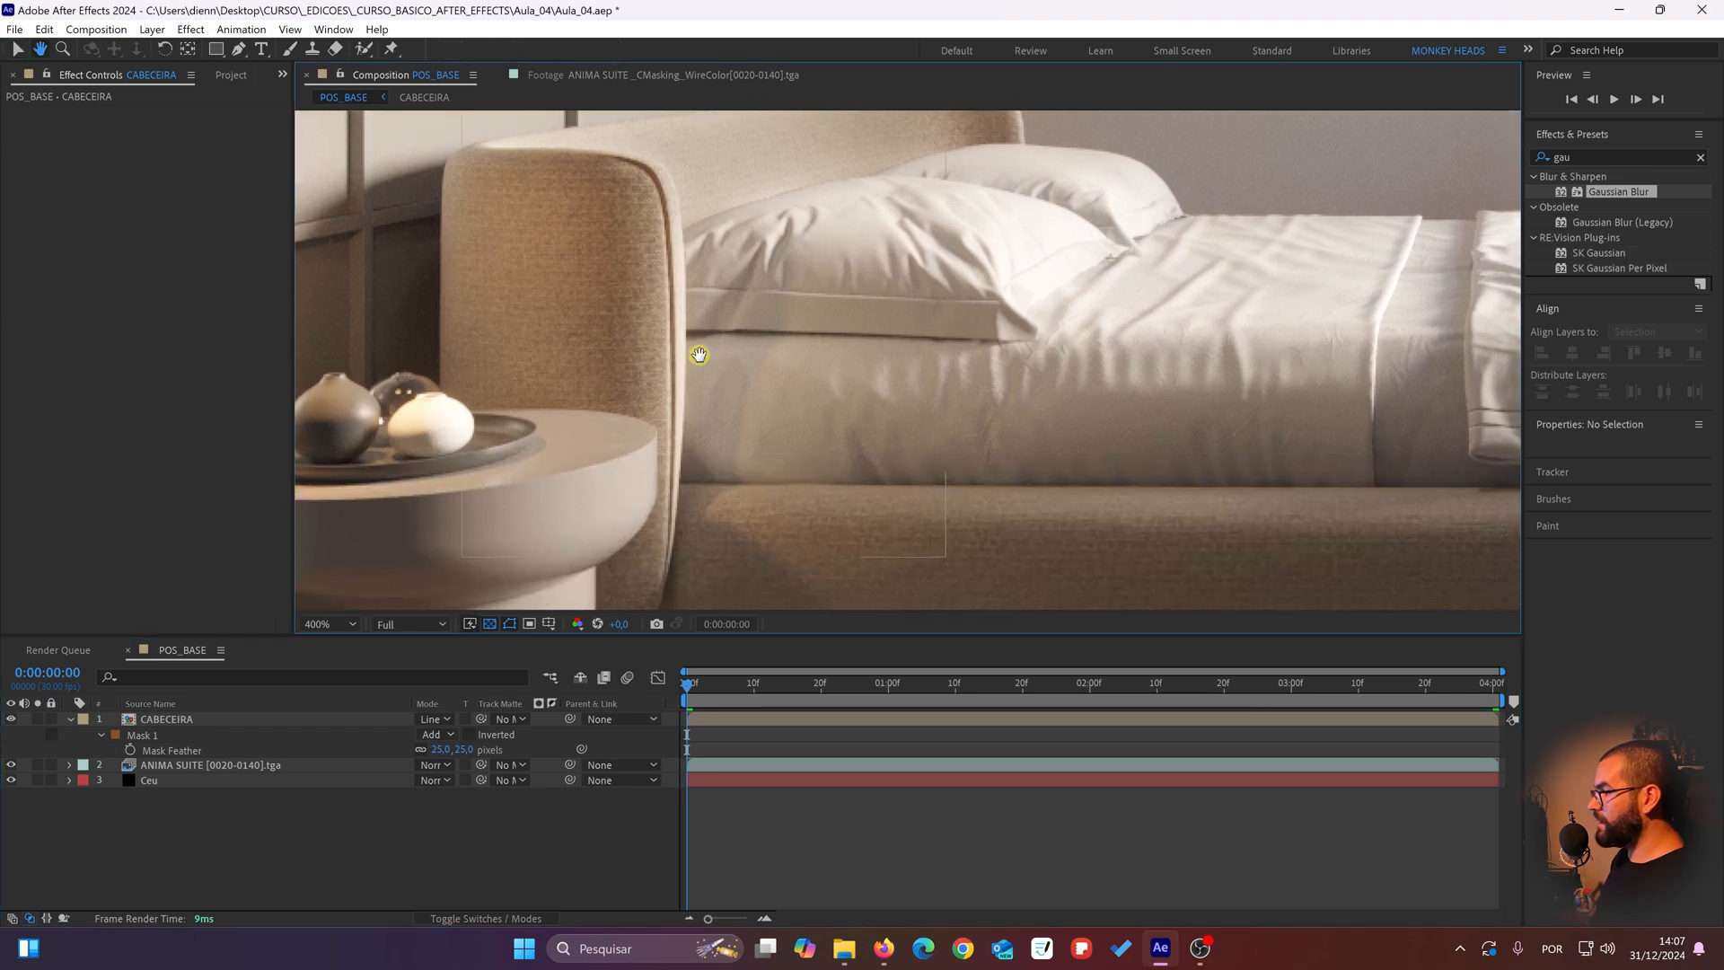
{"action": "left_click", "coordinate": [12, 720]}
{"action": "left_click", "coordinate": [12, 719]}
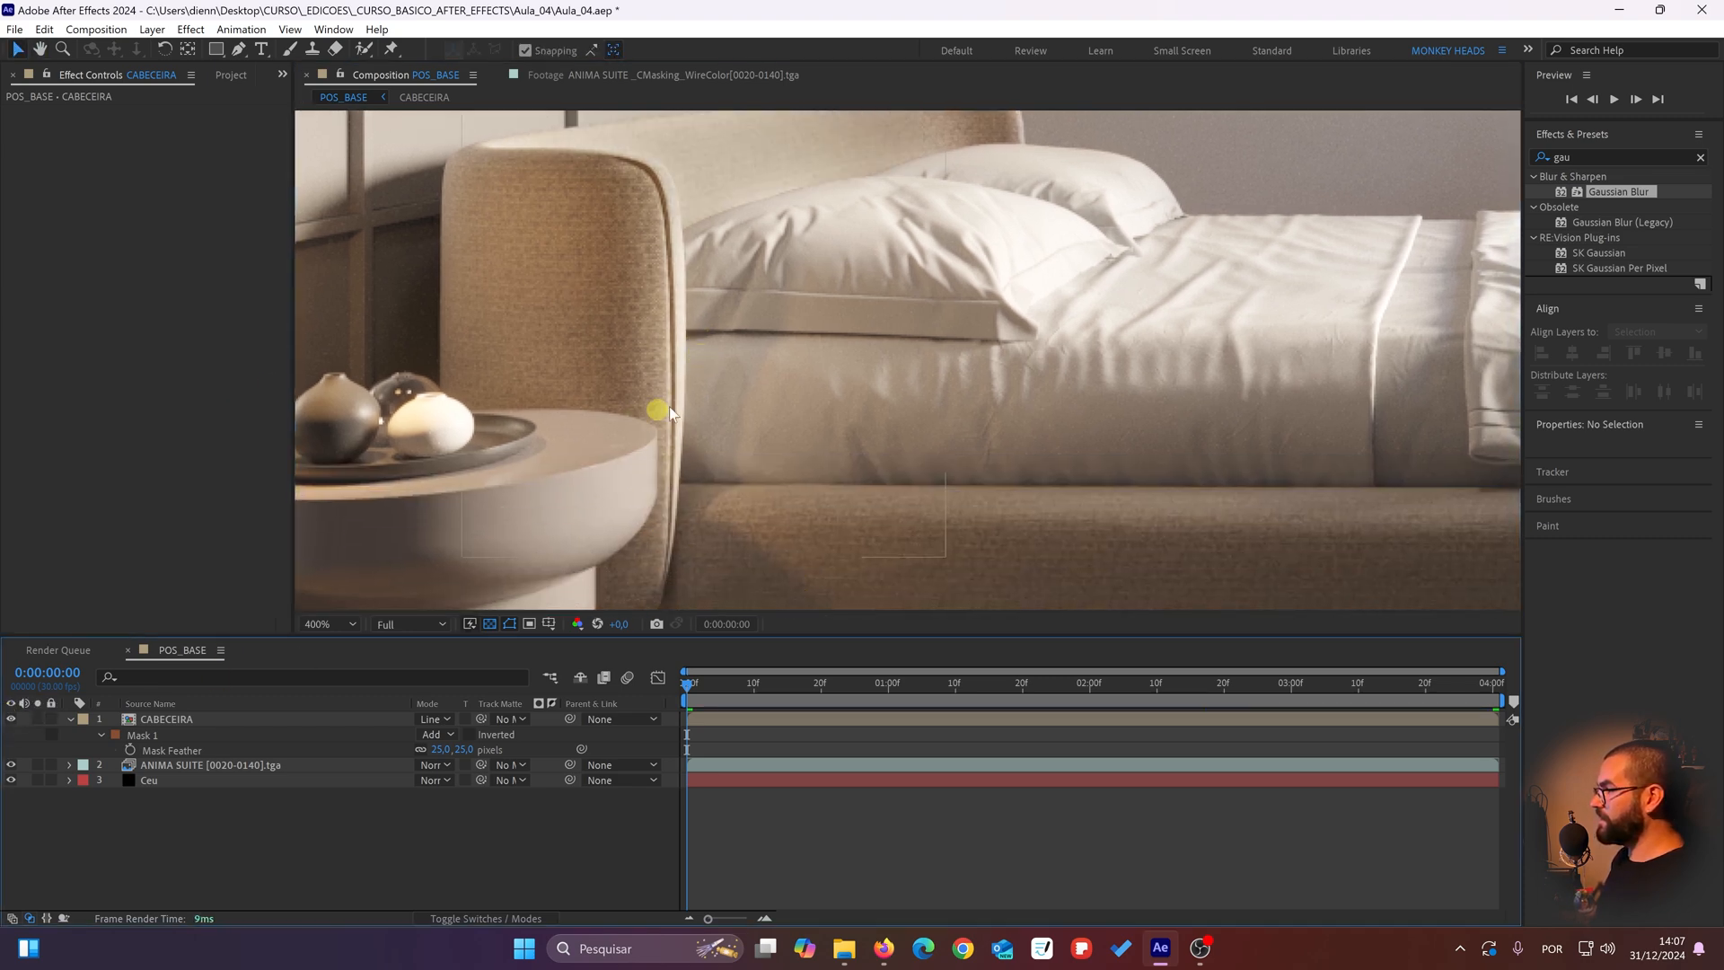
{"action": "left_click_drag", "start_coordinate": [700, 391], "coordinate": [701, 440]}
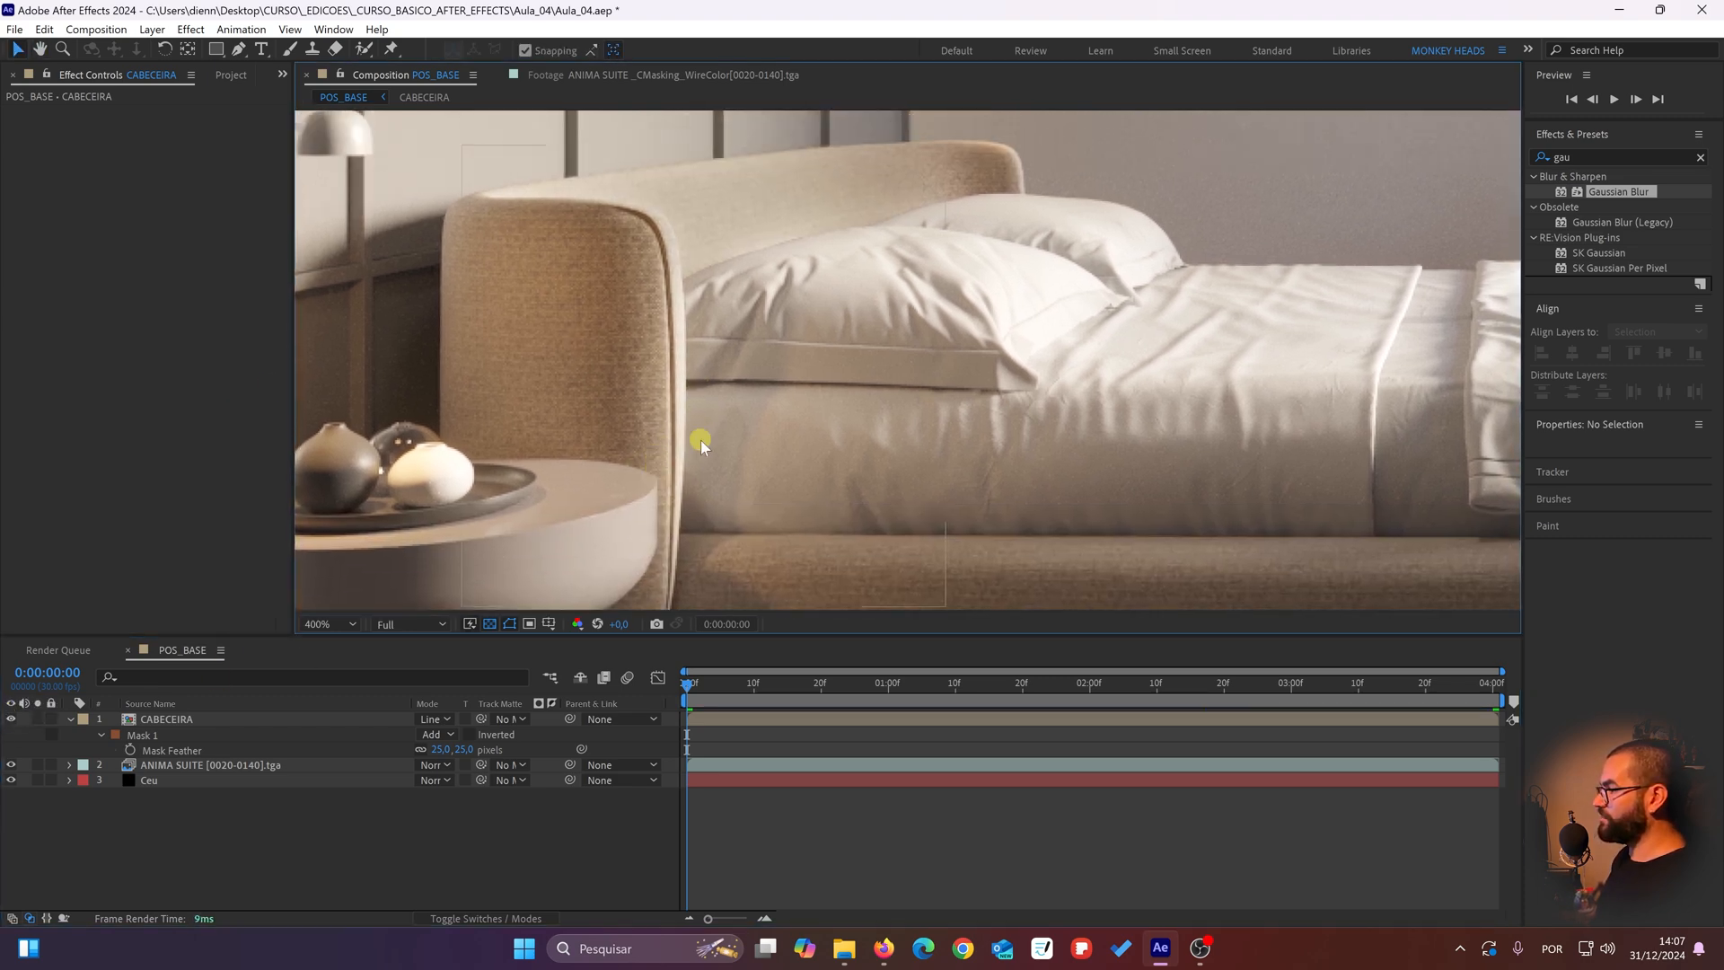
{"action": "left_click_drag", "start_coordinate": [617, 258], "coordinate": [591, 338]}
{"action": "left_click", "coordinate": [11, 720]}
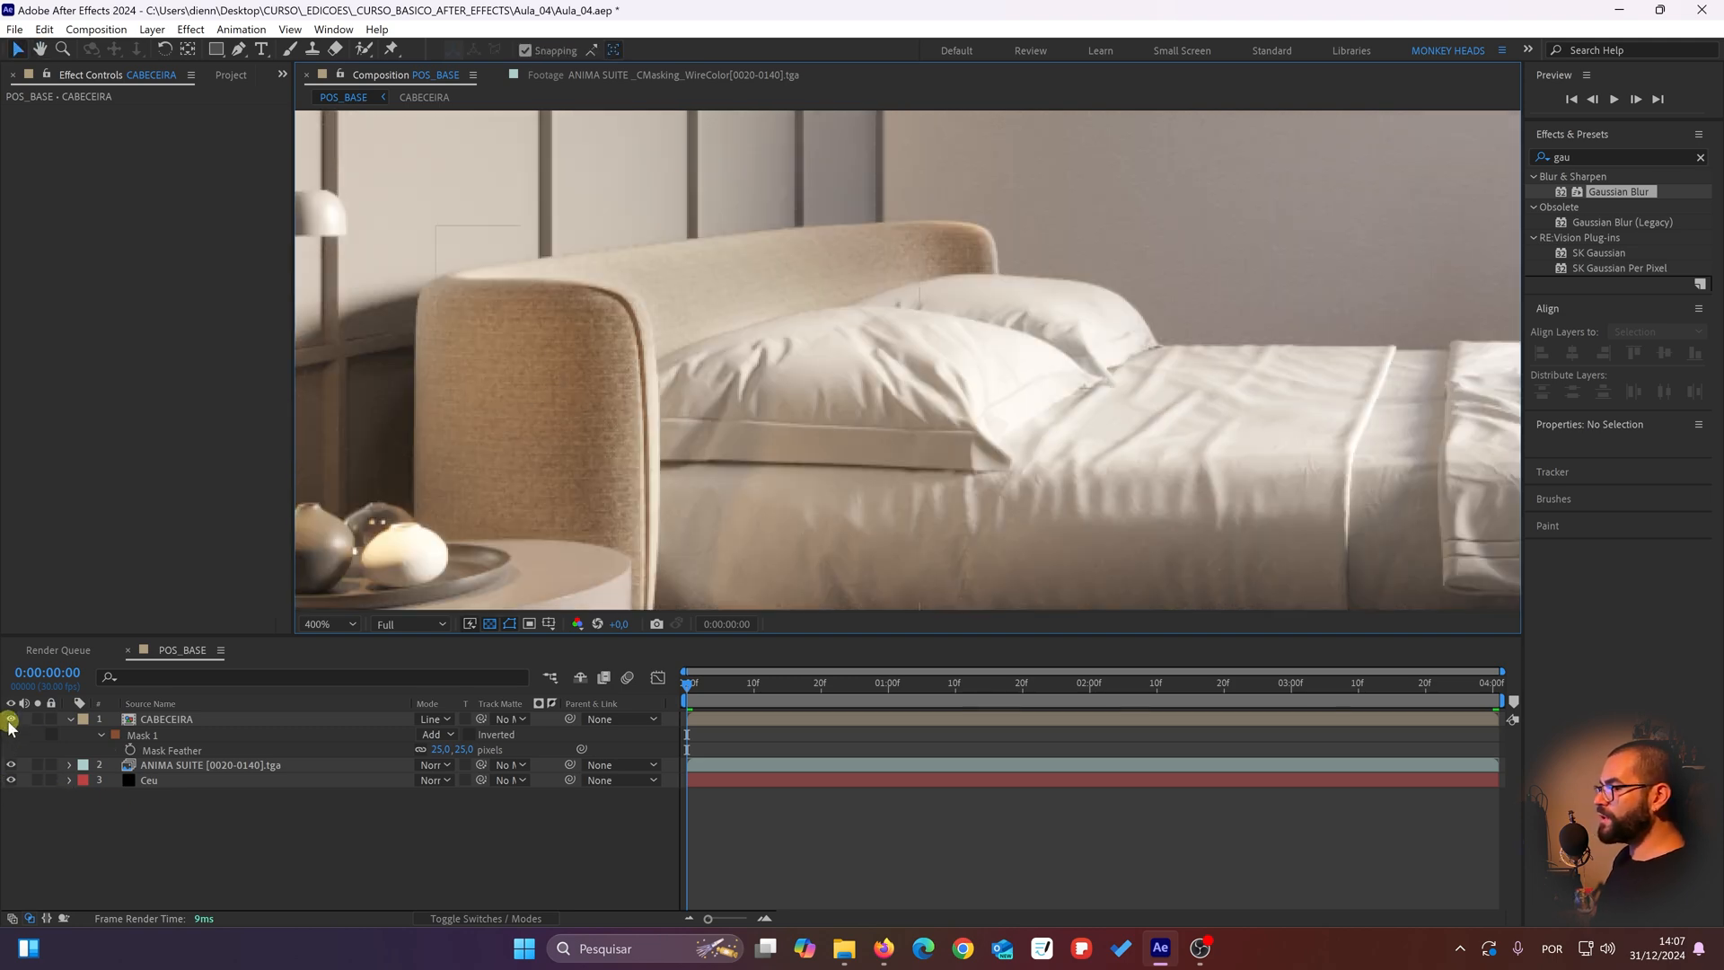
{"action": "left_click", "coordinate": [10, 719]}
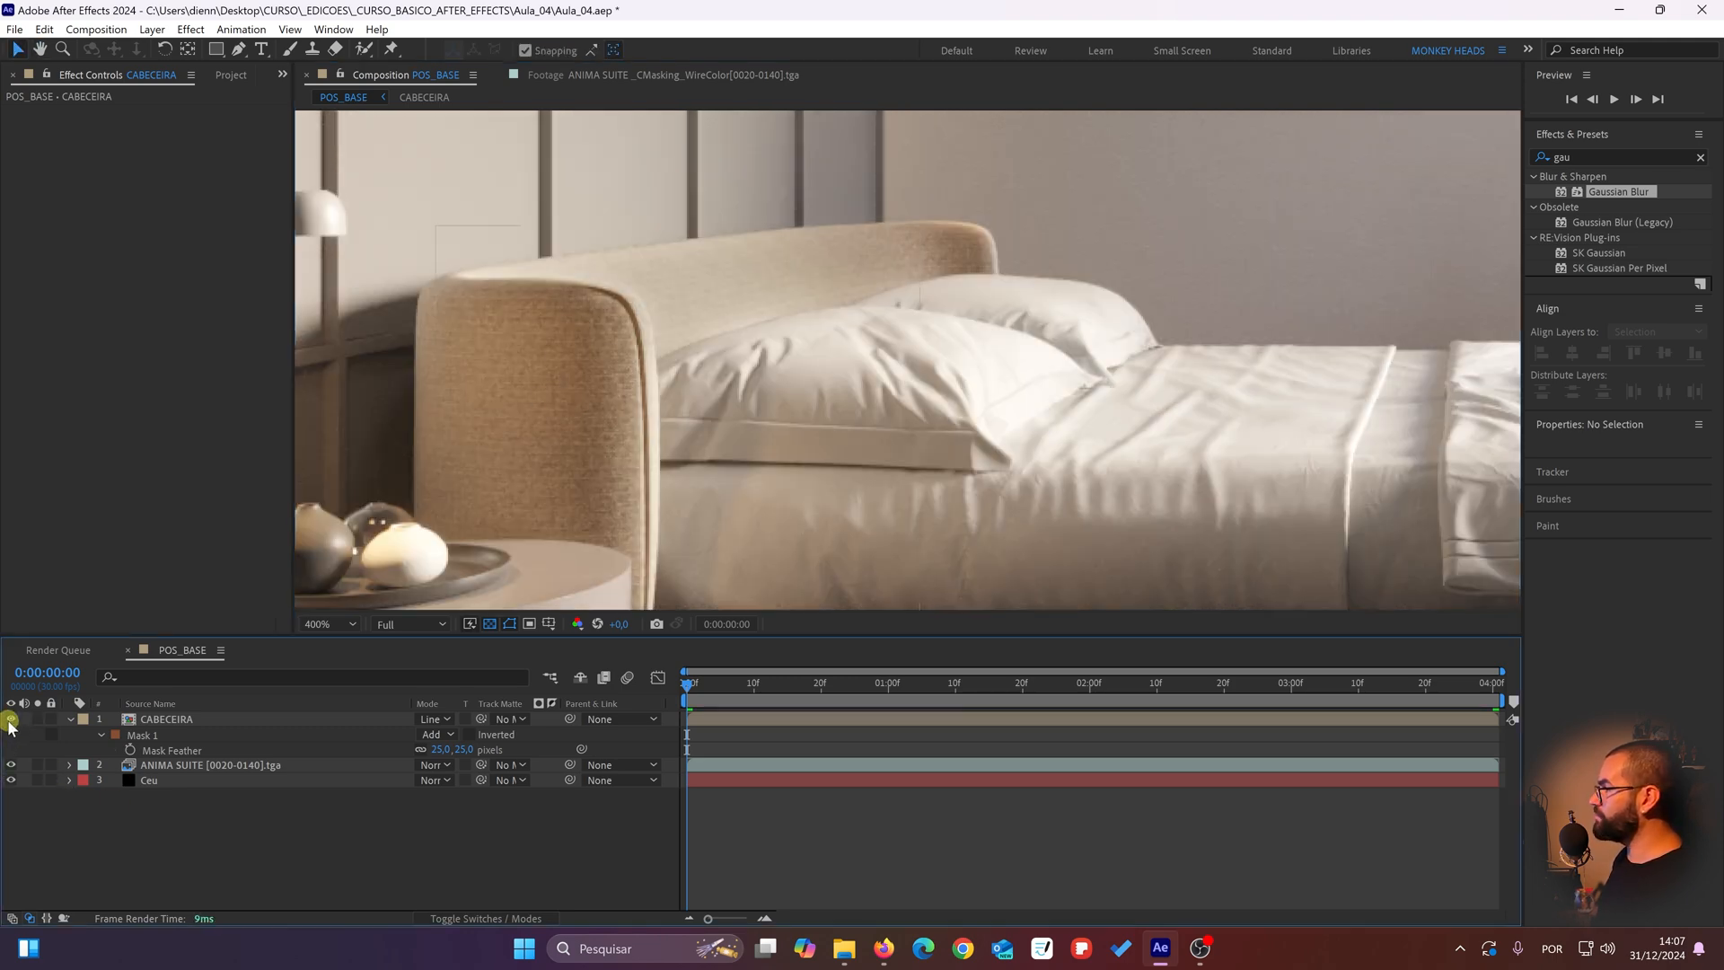
{"action": "left_click", "coordinate": [11, 719]}
{"action": "left_click", "coordinate": [11, 719]}
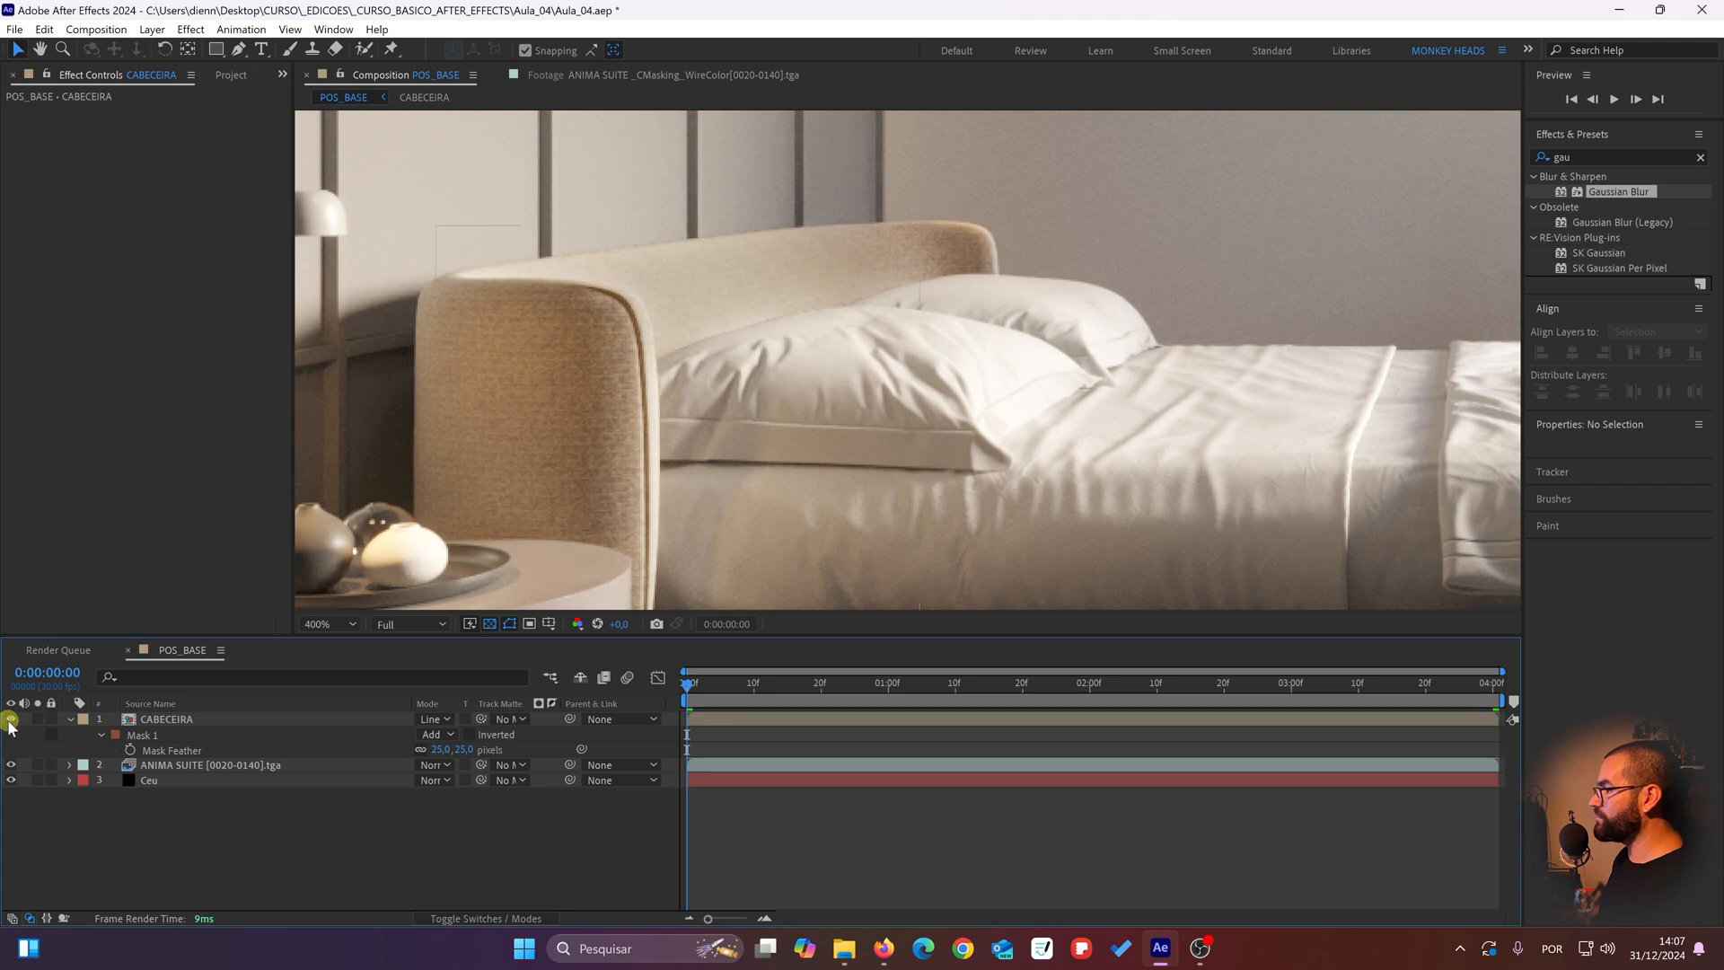
{"action": "scroll", "coordinate": [579, 419], "scroll_direction": "down", "scroll_amount": 2}
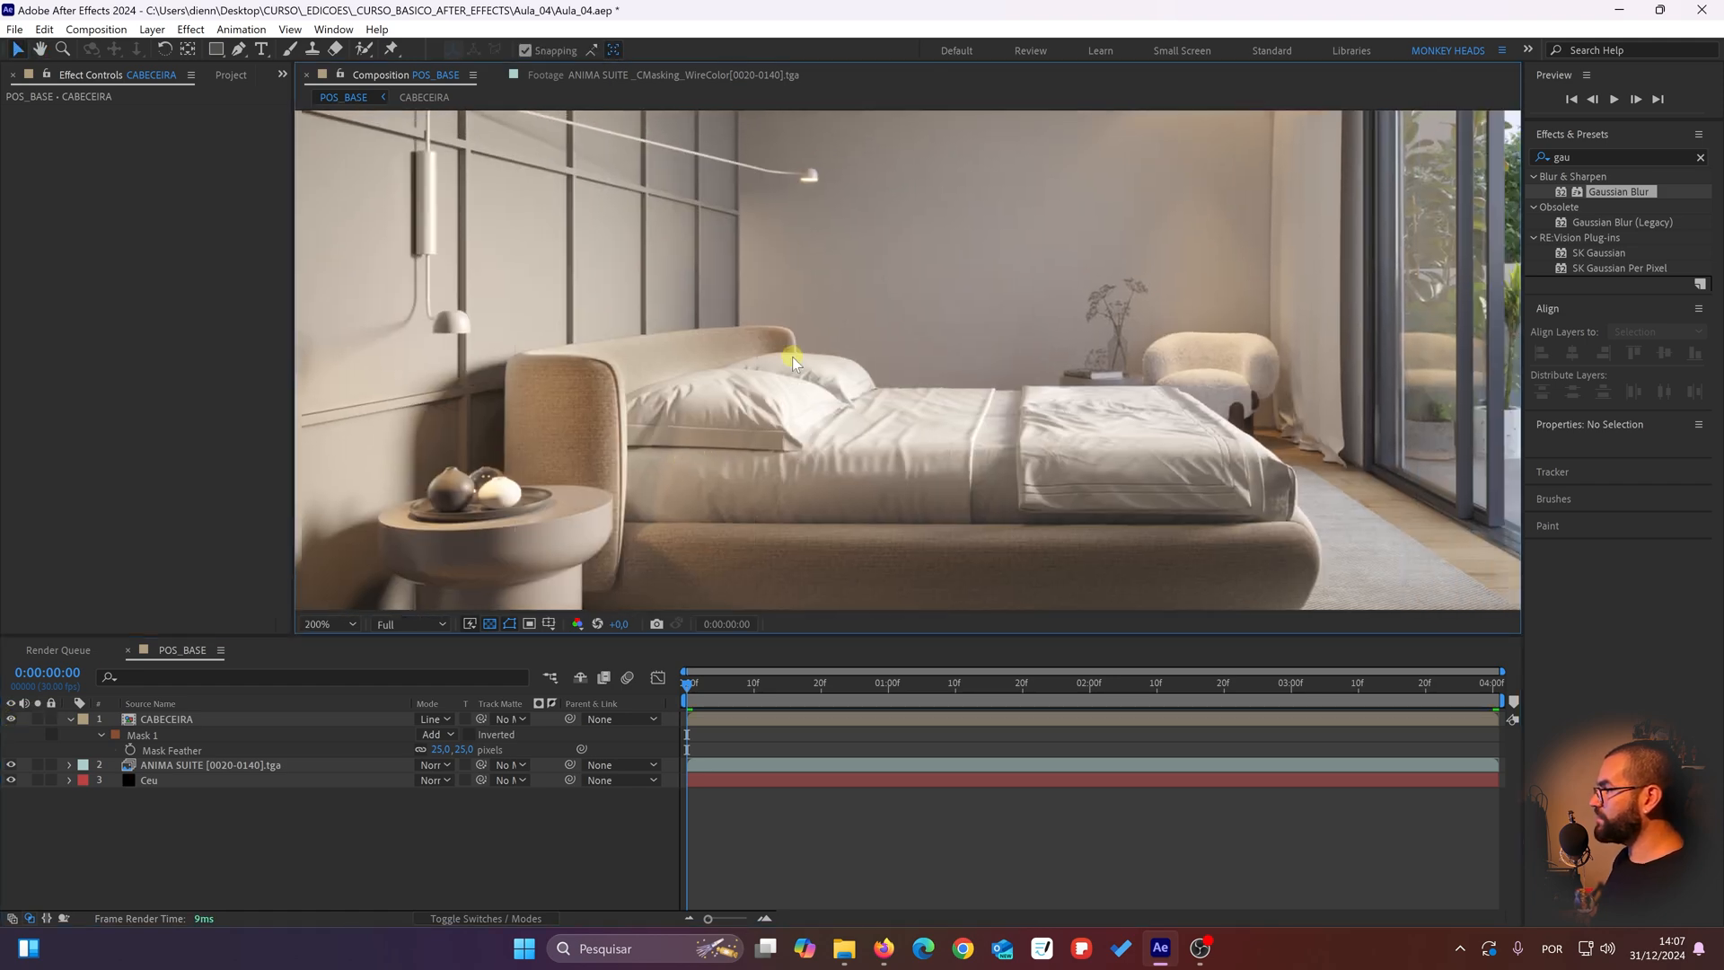
{"action": "left_click_drag", "start_coordinate": [789, 366], "coordinate": [678, 354]}
{"action": "left_click", "coordinate": [34, 489]}
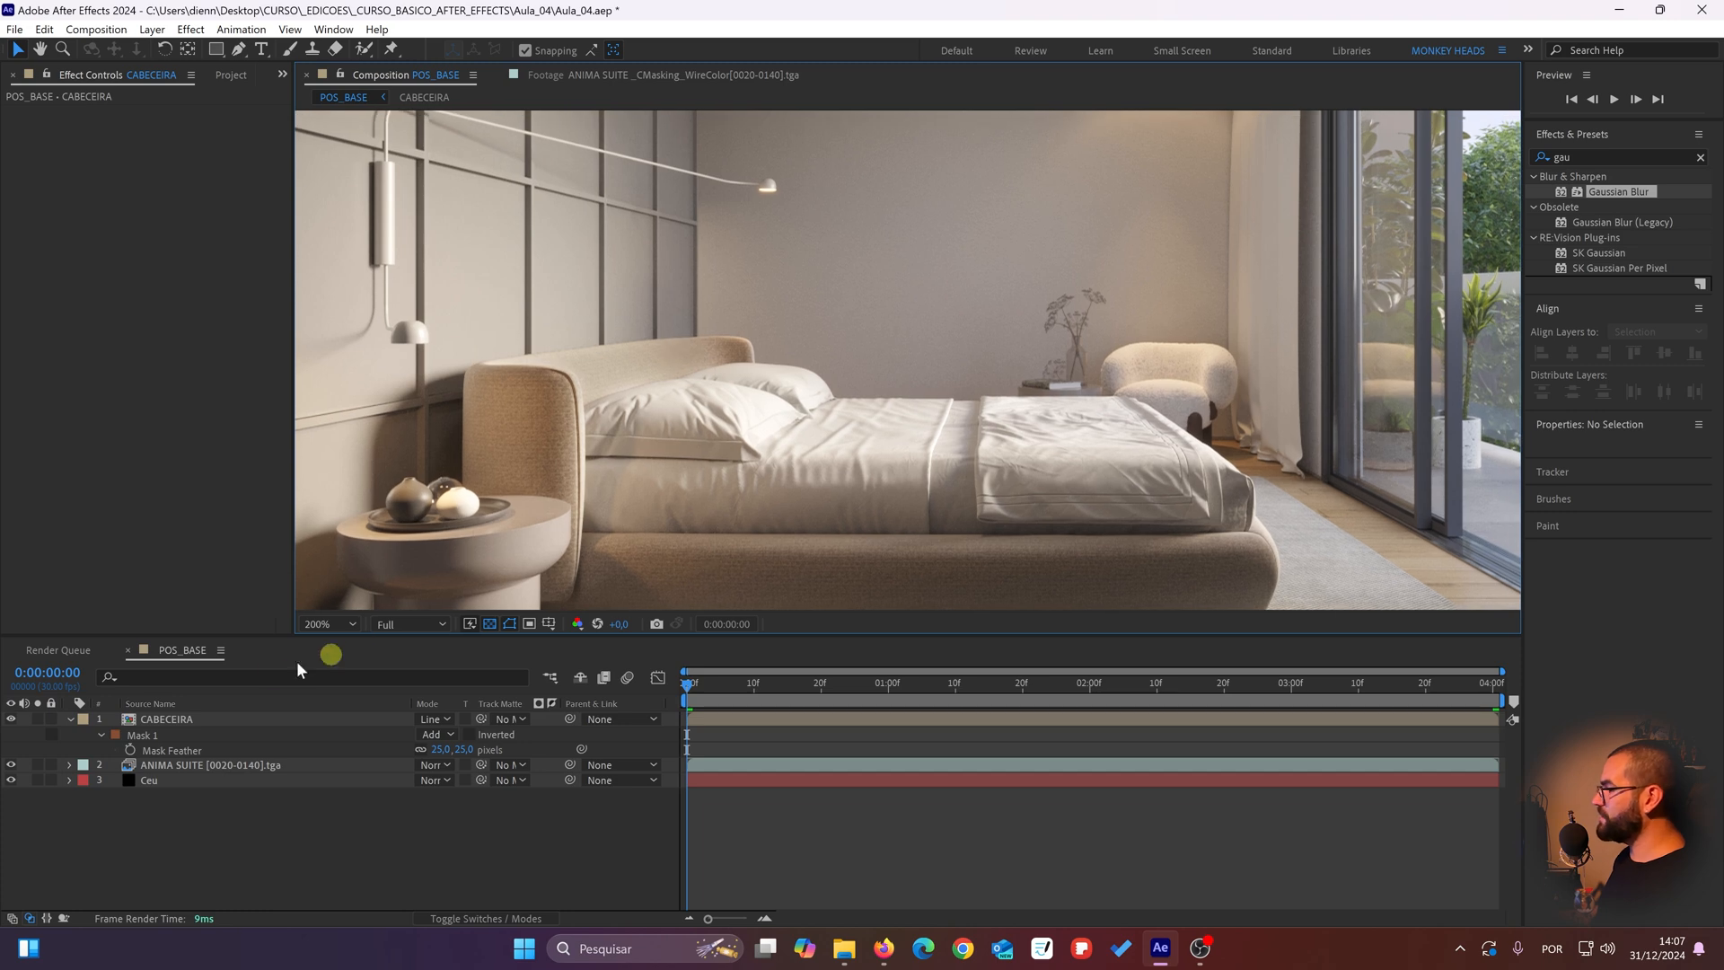
{"action": "left_click", "coordinate": [319, 624]}
{"action": "left_click", "coordinate": [338, 322]}
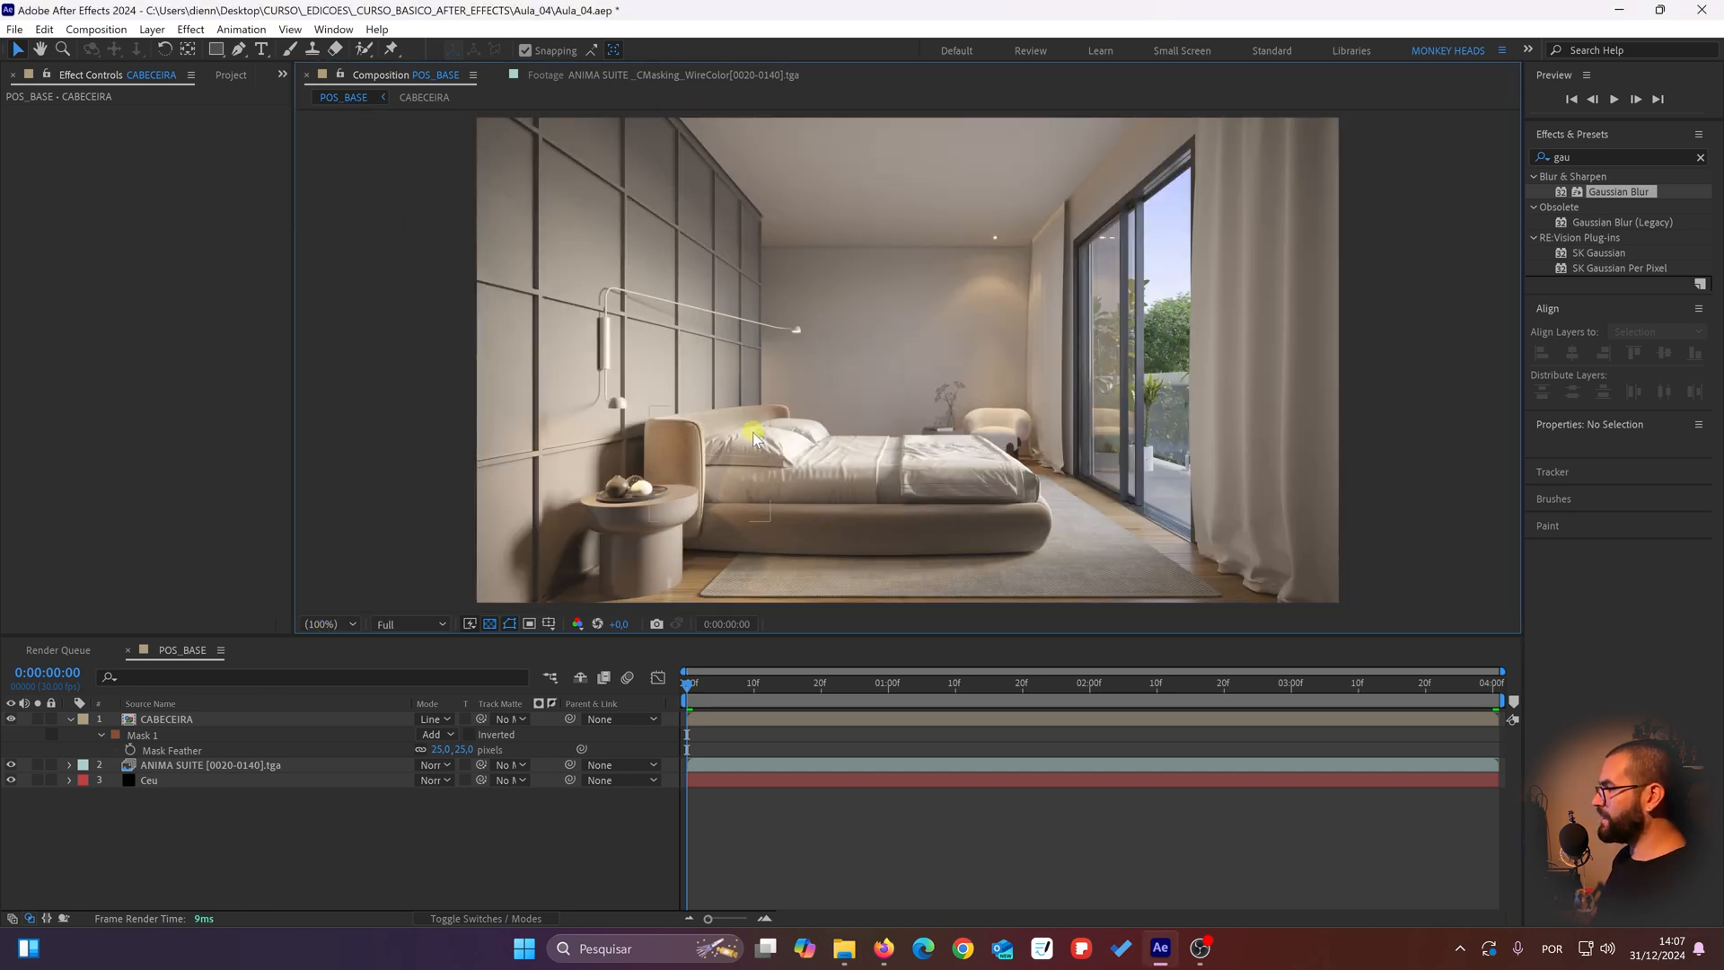
{"action": "scroll", "coordinate": [735, 521], "scroll_direction": "up", "scroll_amount": 2}
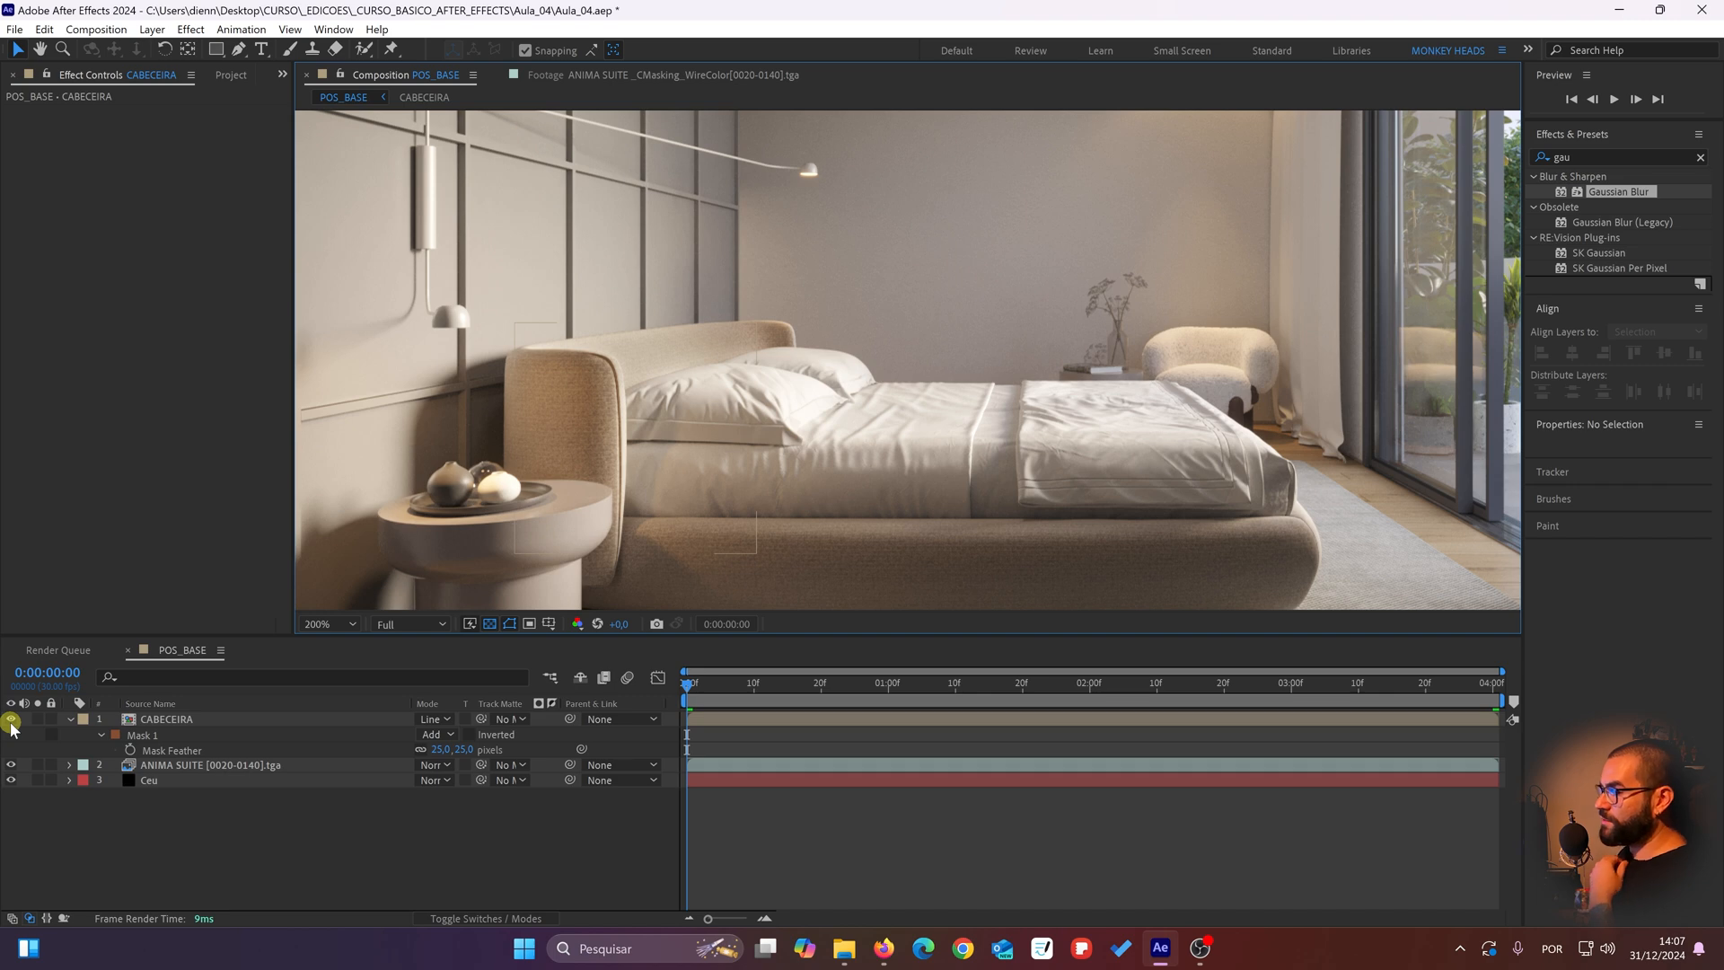
Step: Duplicate the CABECEIRA layer, set the upper copy's blending mode to Overlay, and reveal the Opacity property of both CABECEIRA layers
{"action": "left_click", "coordinate": [164, 719]}
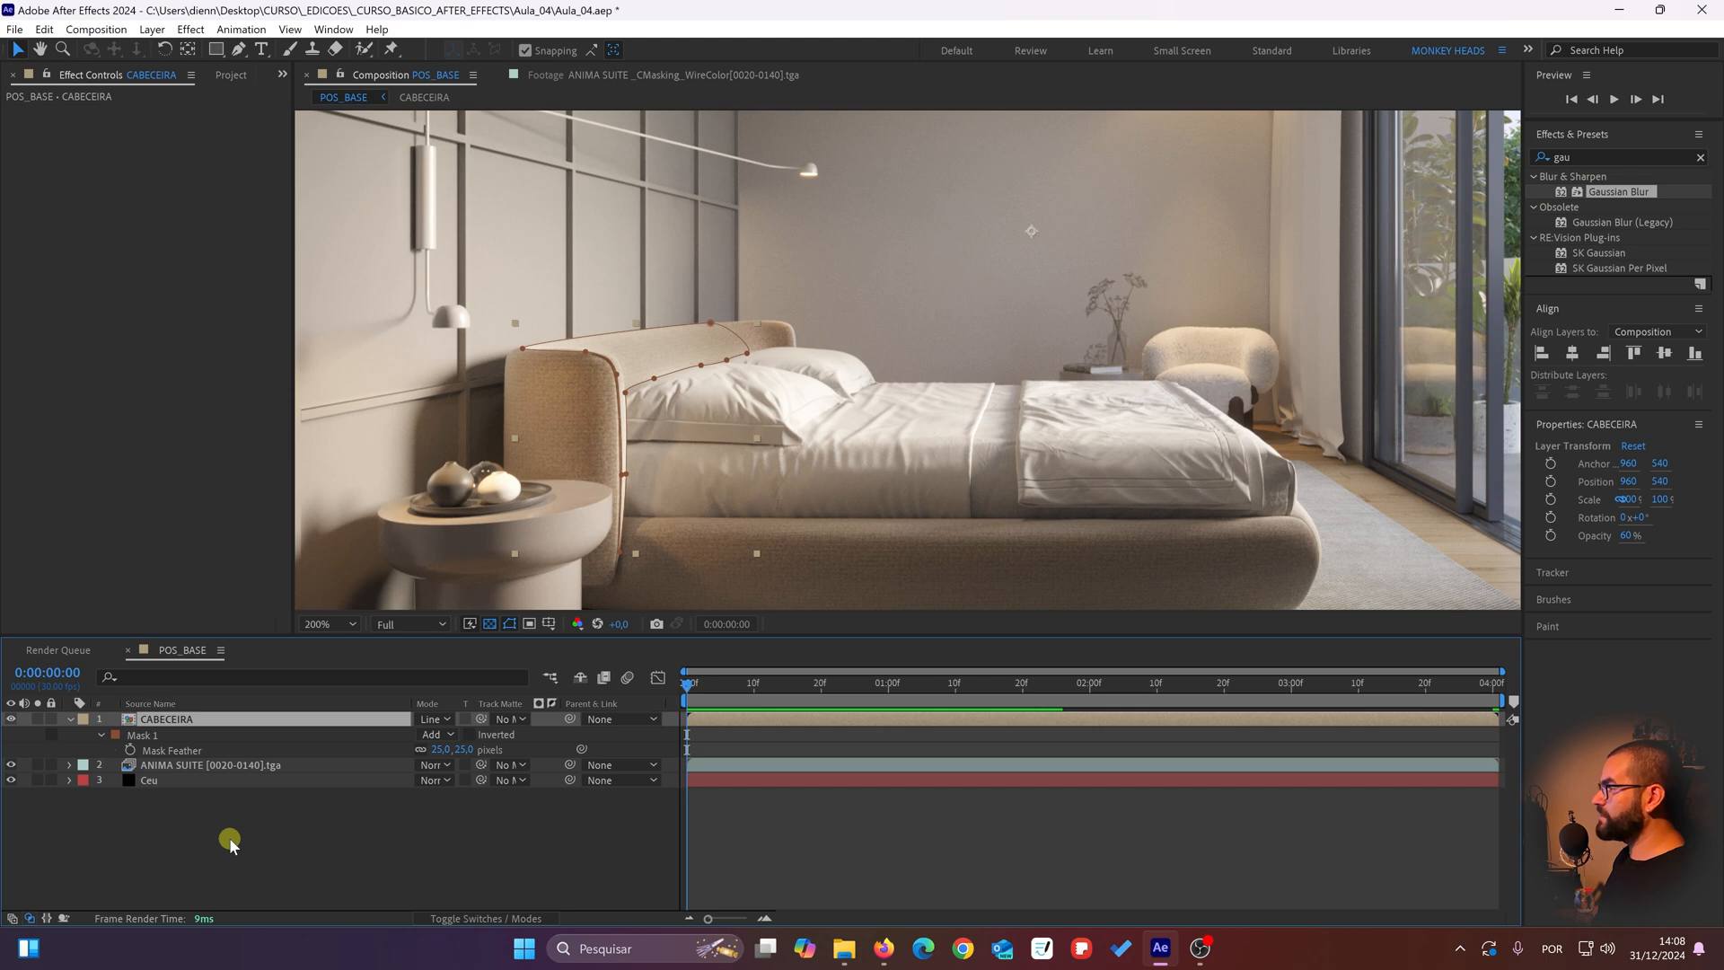
{"action": "key", "text": "ctrl+d"}
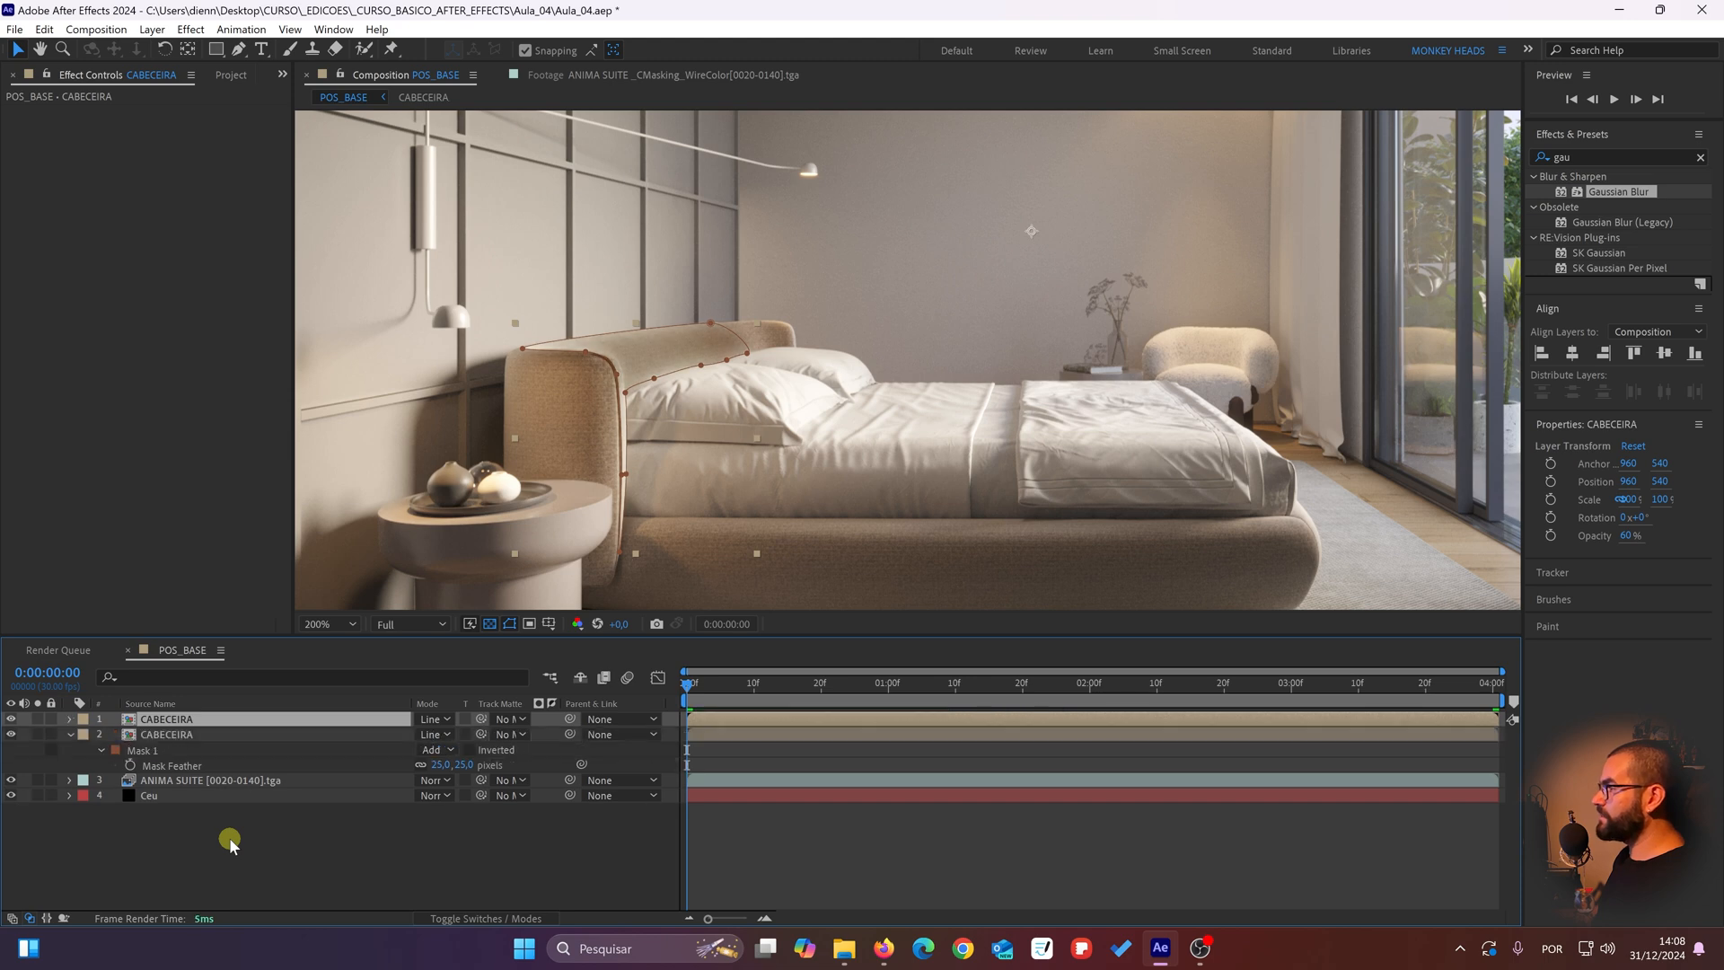
{"action": "left_click", "coordinate": [446, 719]}
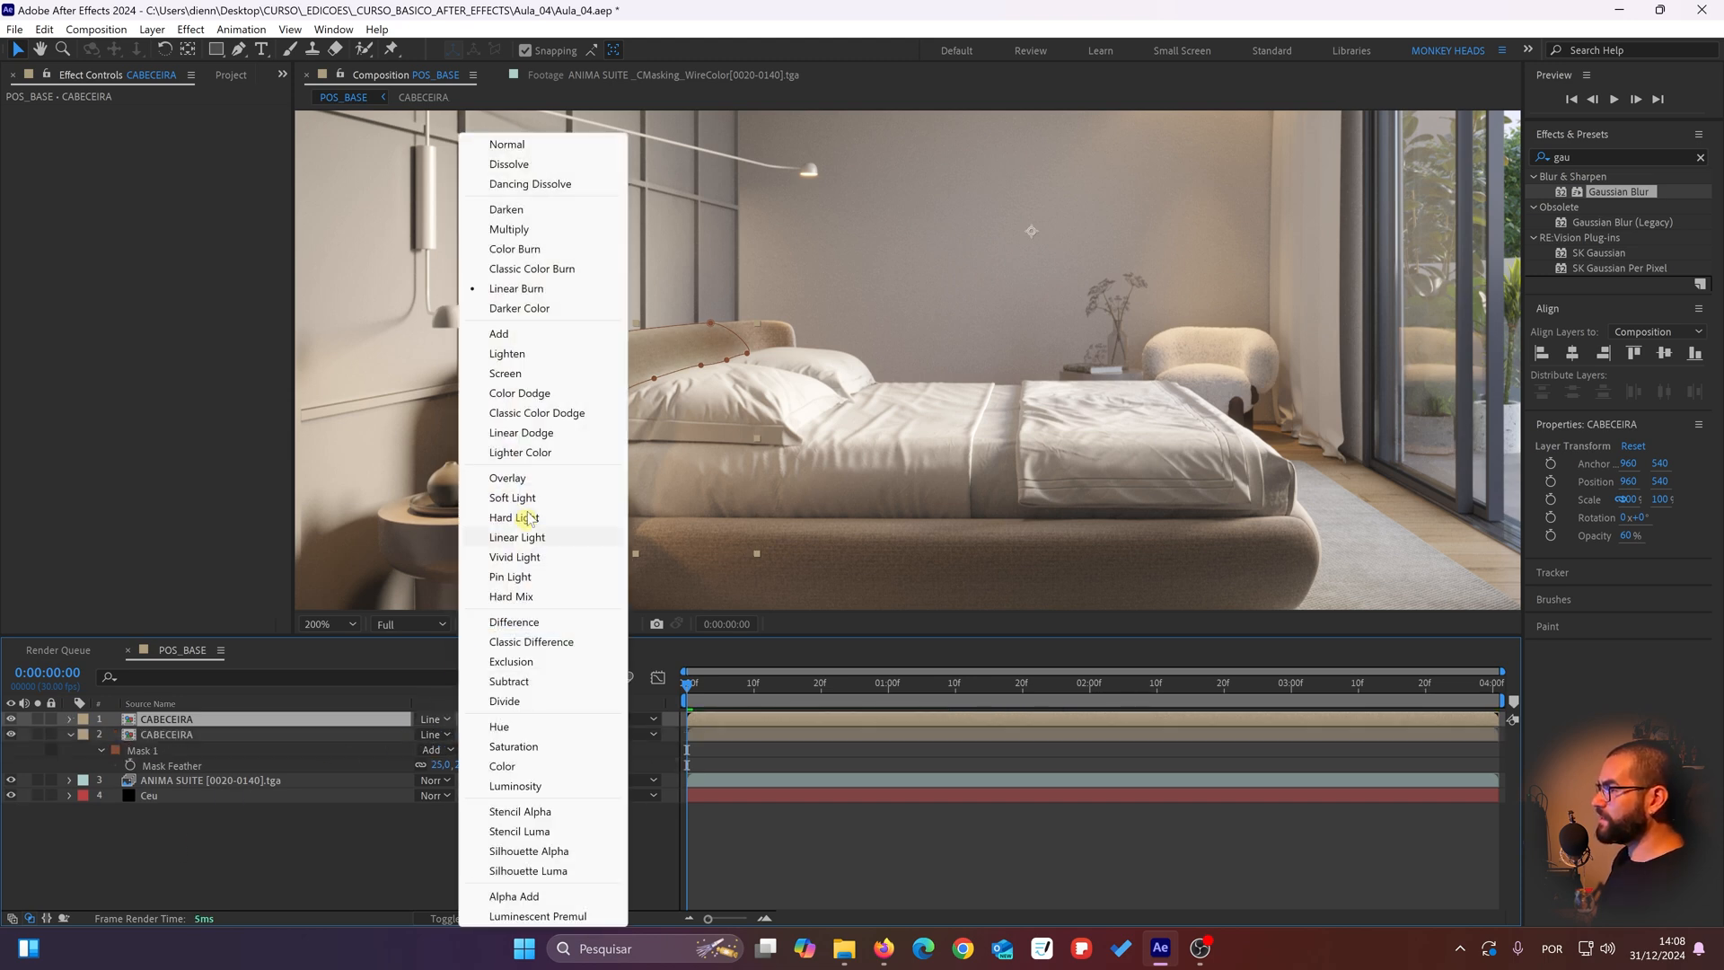
{"action": "left_click", "coordinate": [527, 480]}
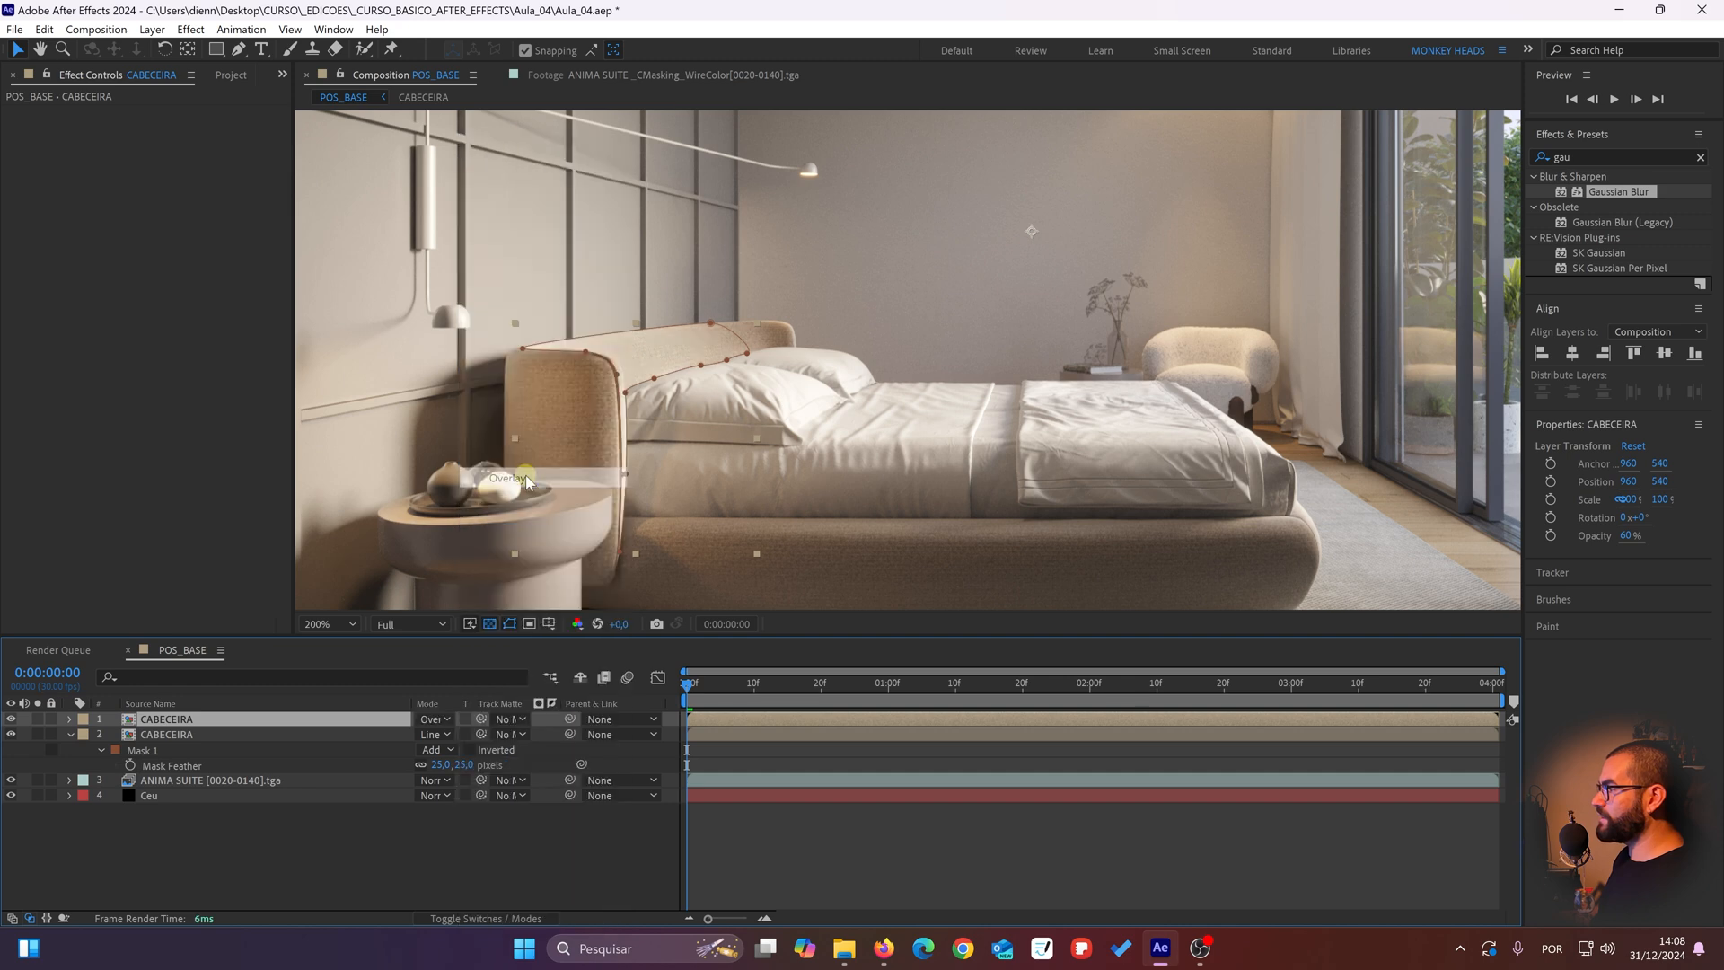
{"action": "key", "text": "t"}
{"action": "left_click", "coordinate": [375, 858]}
Step: Compare the headboard up close and from farther back with the Overlay CABECEIRA copy repeatedly hidden and shown
{"action": "scroll", "coordinate": [703, 409], "scroll_direction": "up", "scroll_amount": 2}
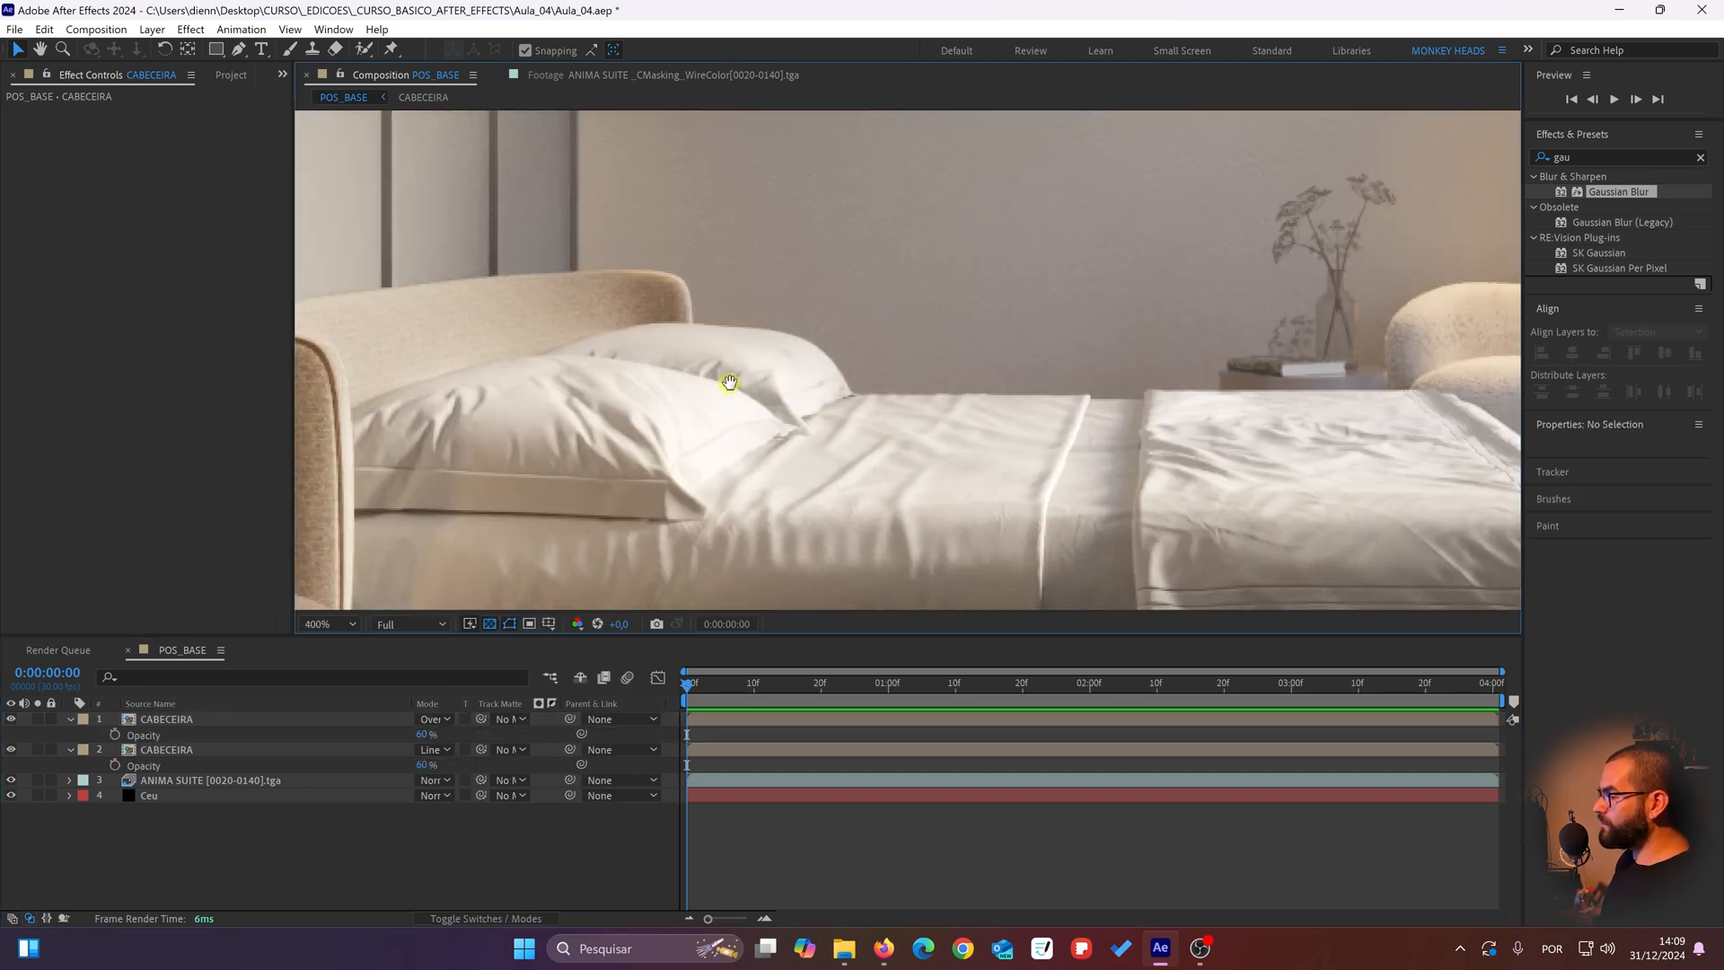
{"action": "left_click_drag", "start_coordinate": [821, 269], "coordinate": [813, 301]}
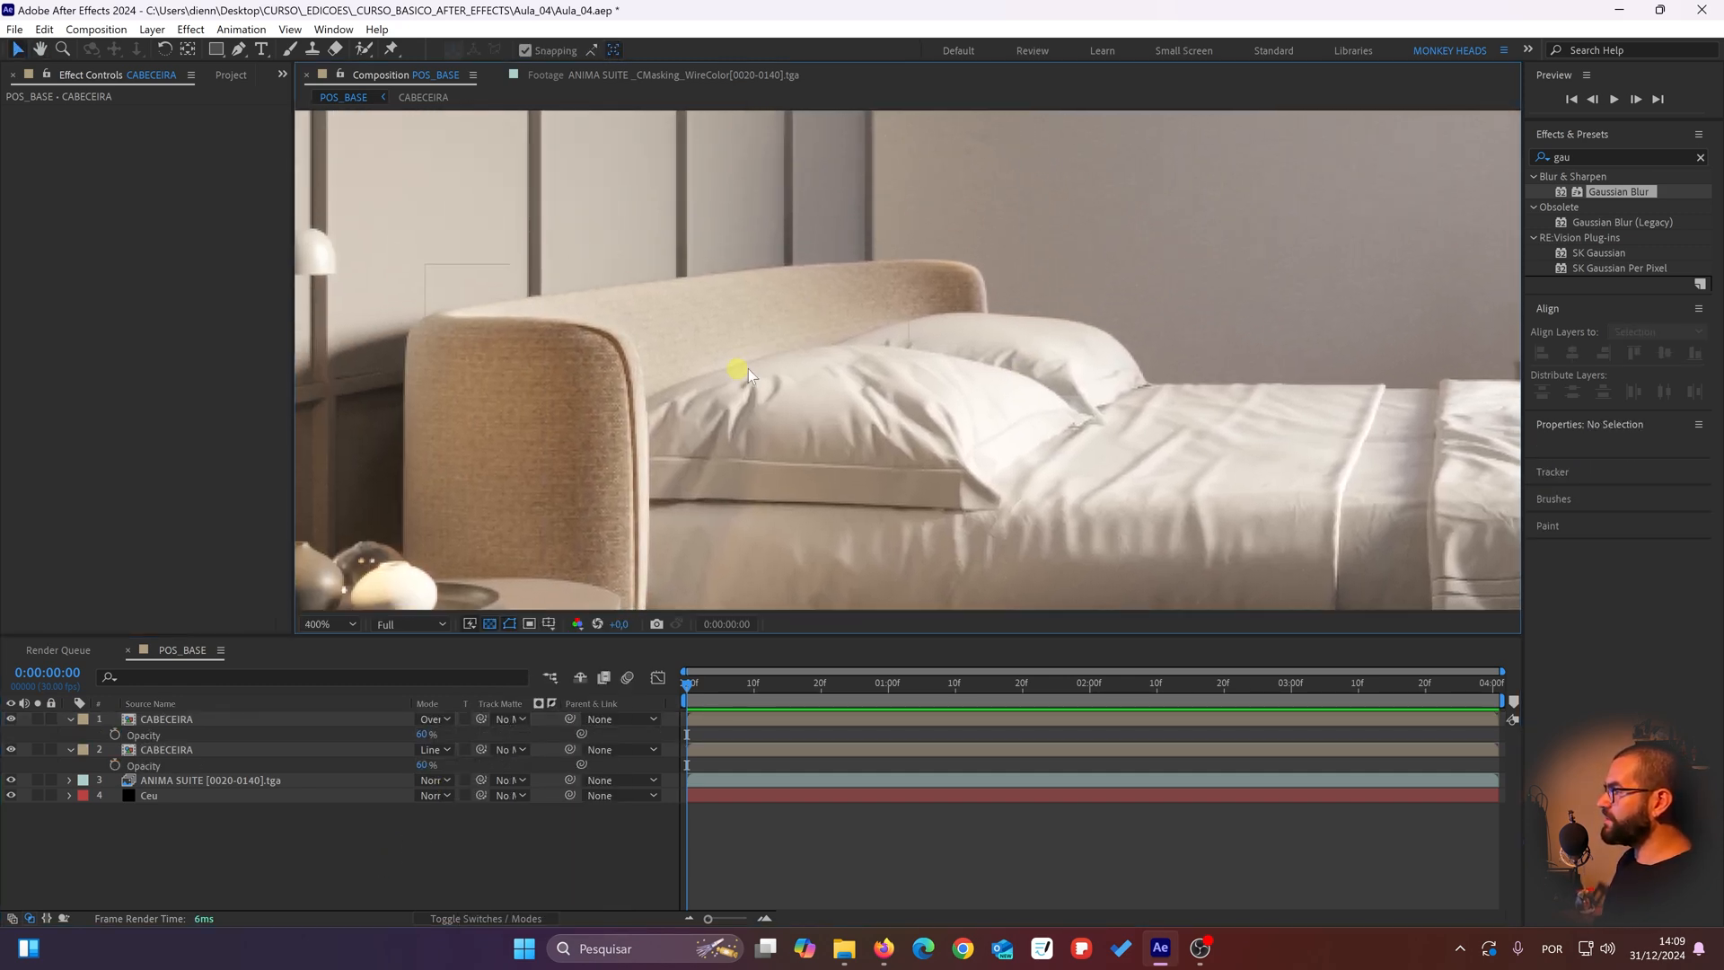
{"action": "left_click", "coordinate": [14, 722]}
{"action": "left_click", "coordinate": [13, 722]}
{"action": "left_click", "coordinate": [14, 722]}
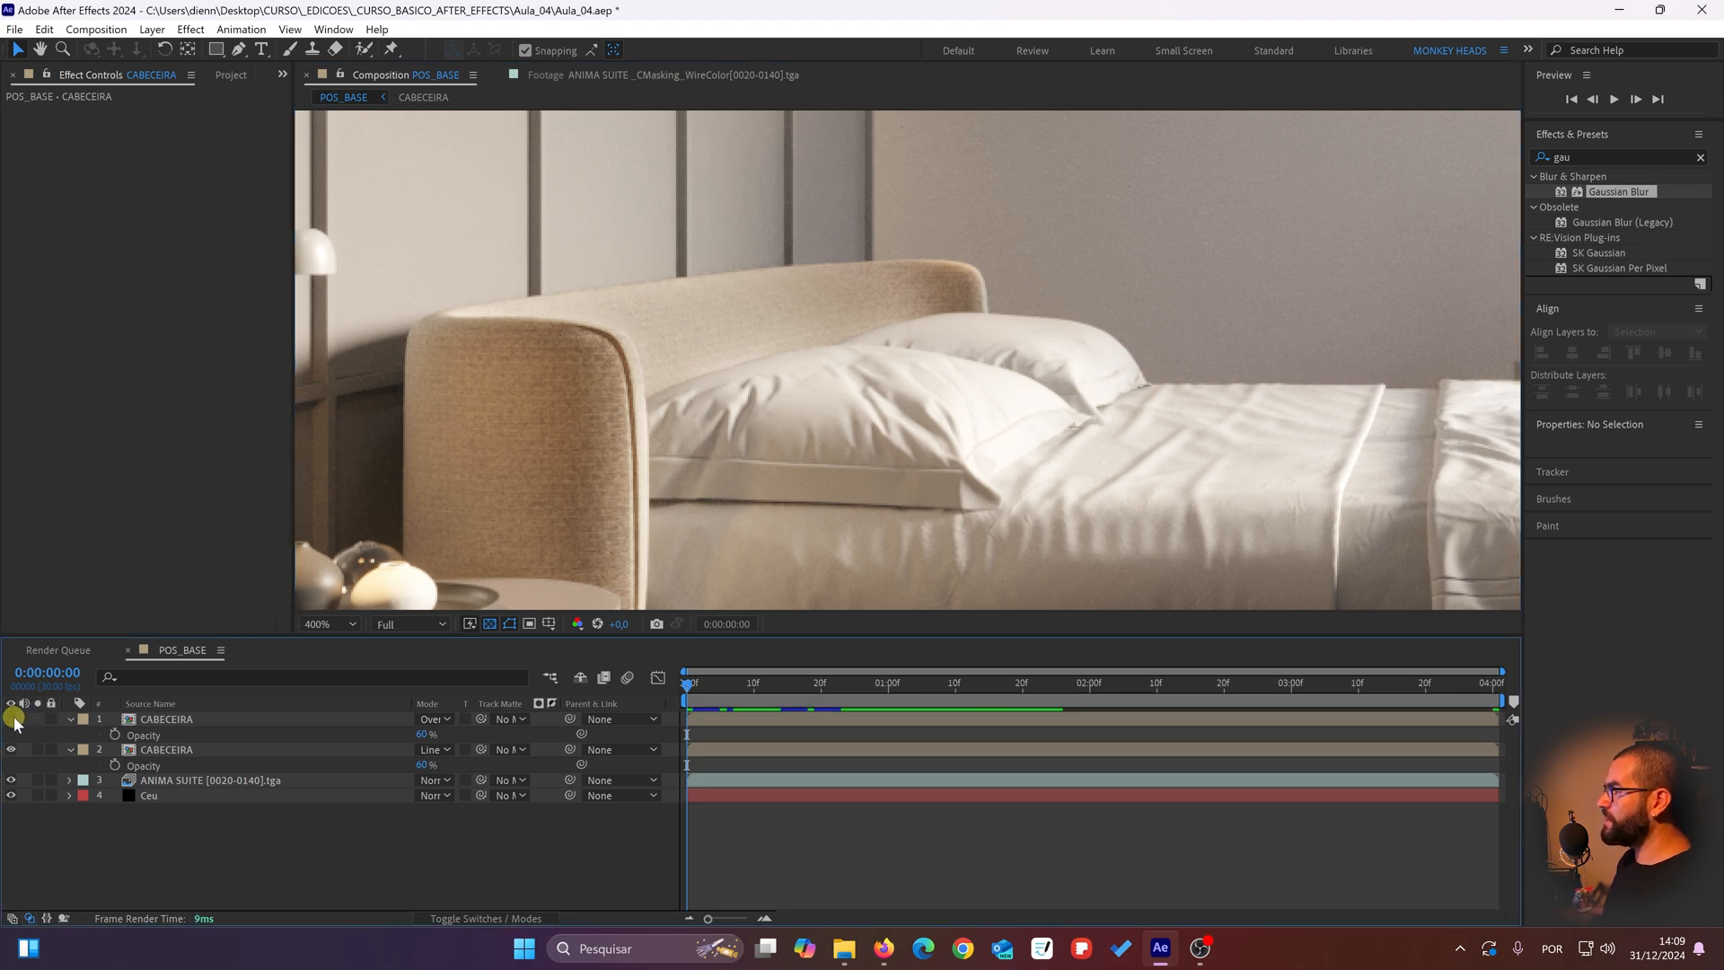
{"action": "left_click", "coordinate": [14, 722]}
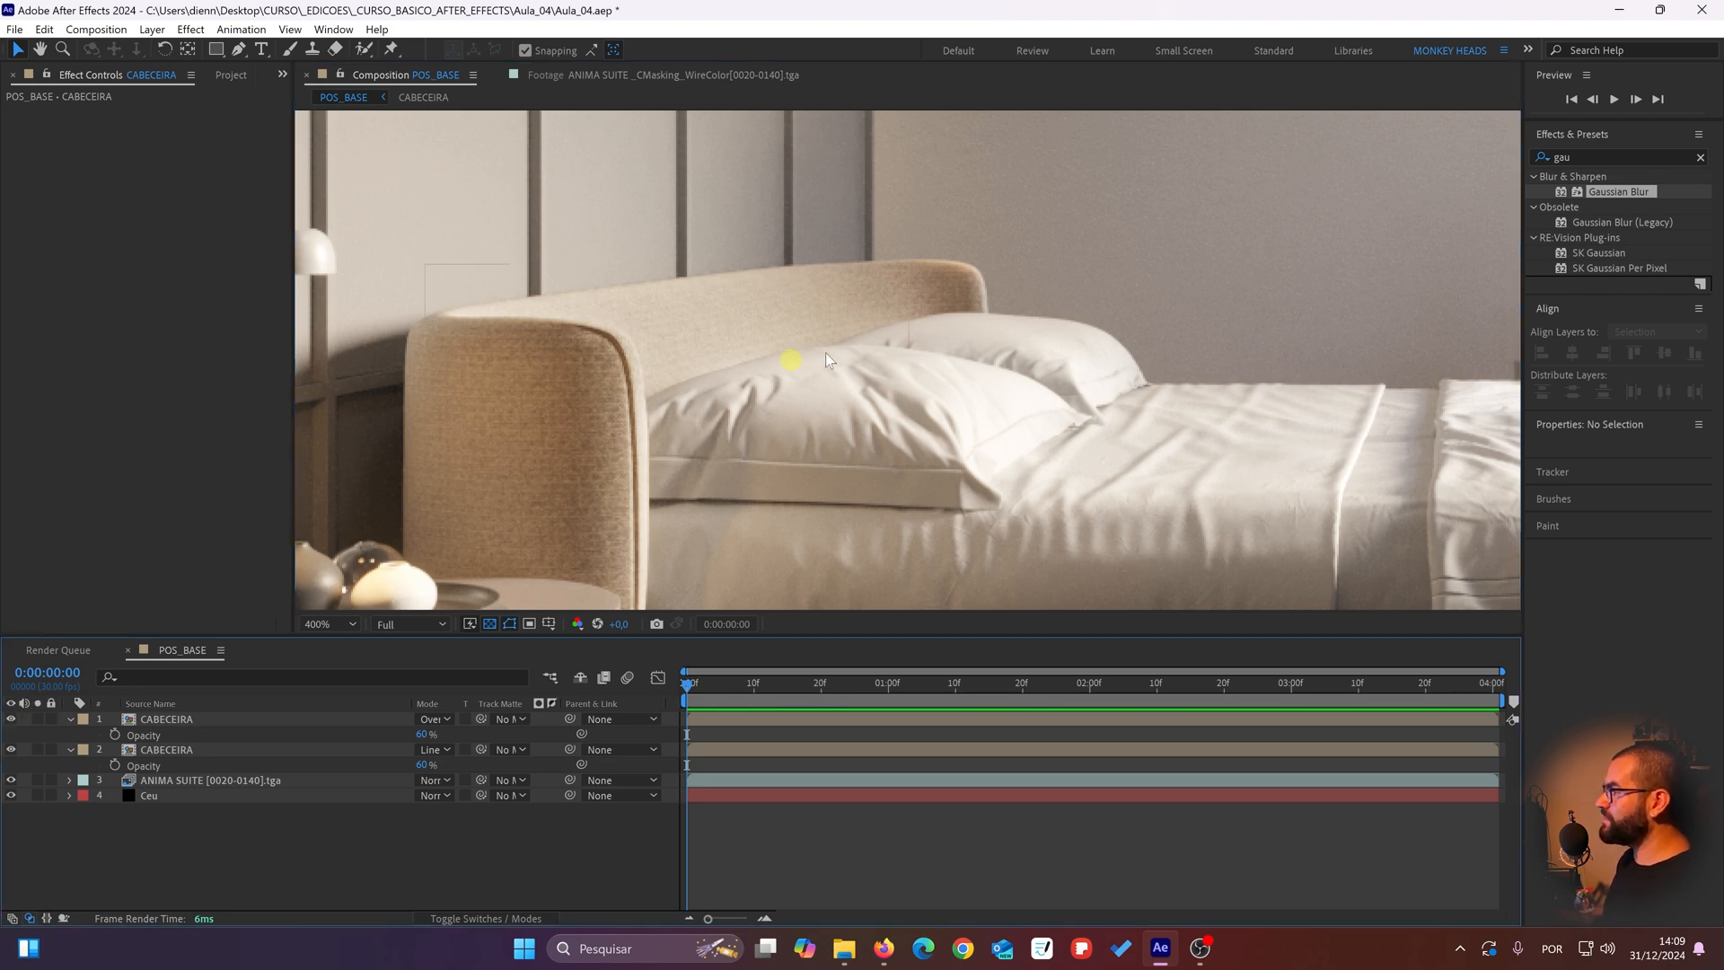
{"action": "scroll", "coordinate": [833, 306], "scroll_direction": "down", "scroll_amount": 2}
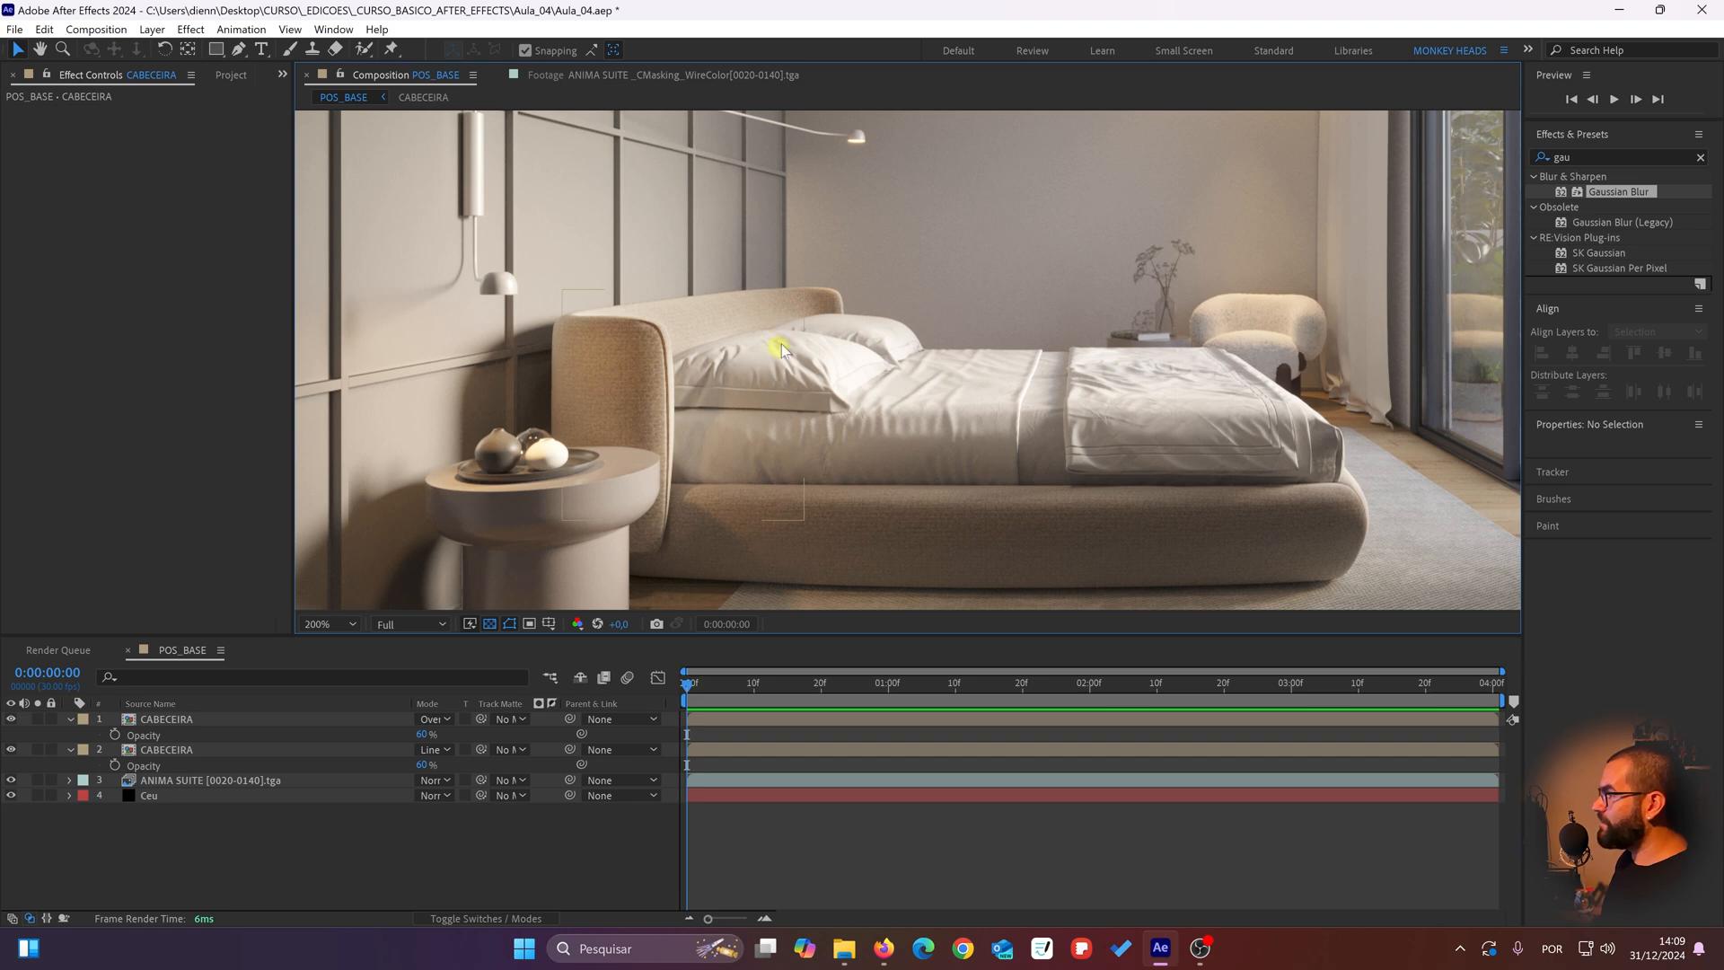
{"action": "left_click_drag", "start_coordinate": [685, 503], "coordinate": [565, 532]}
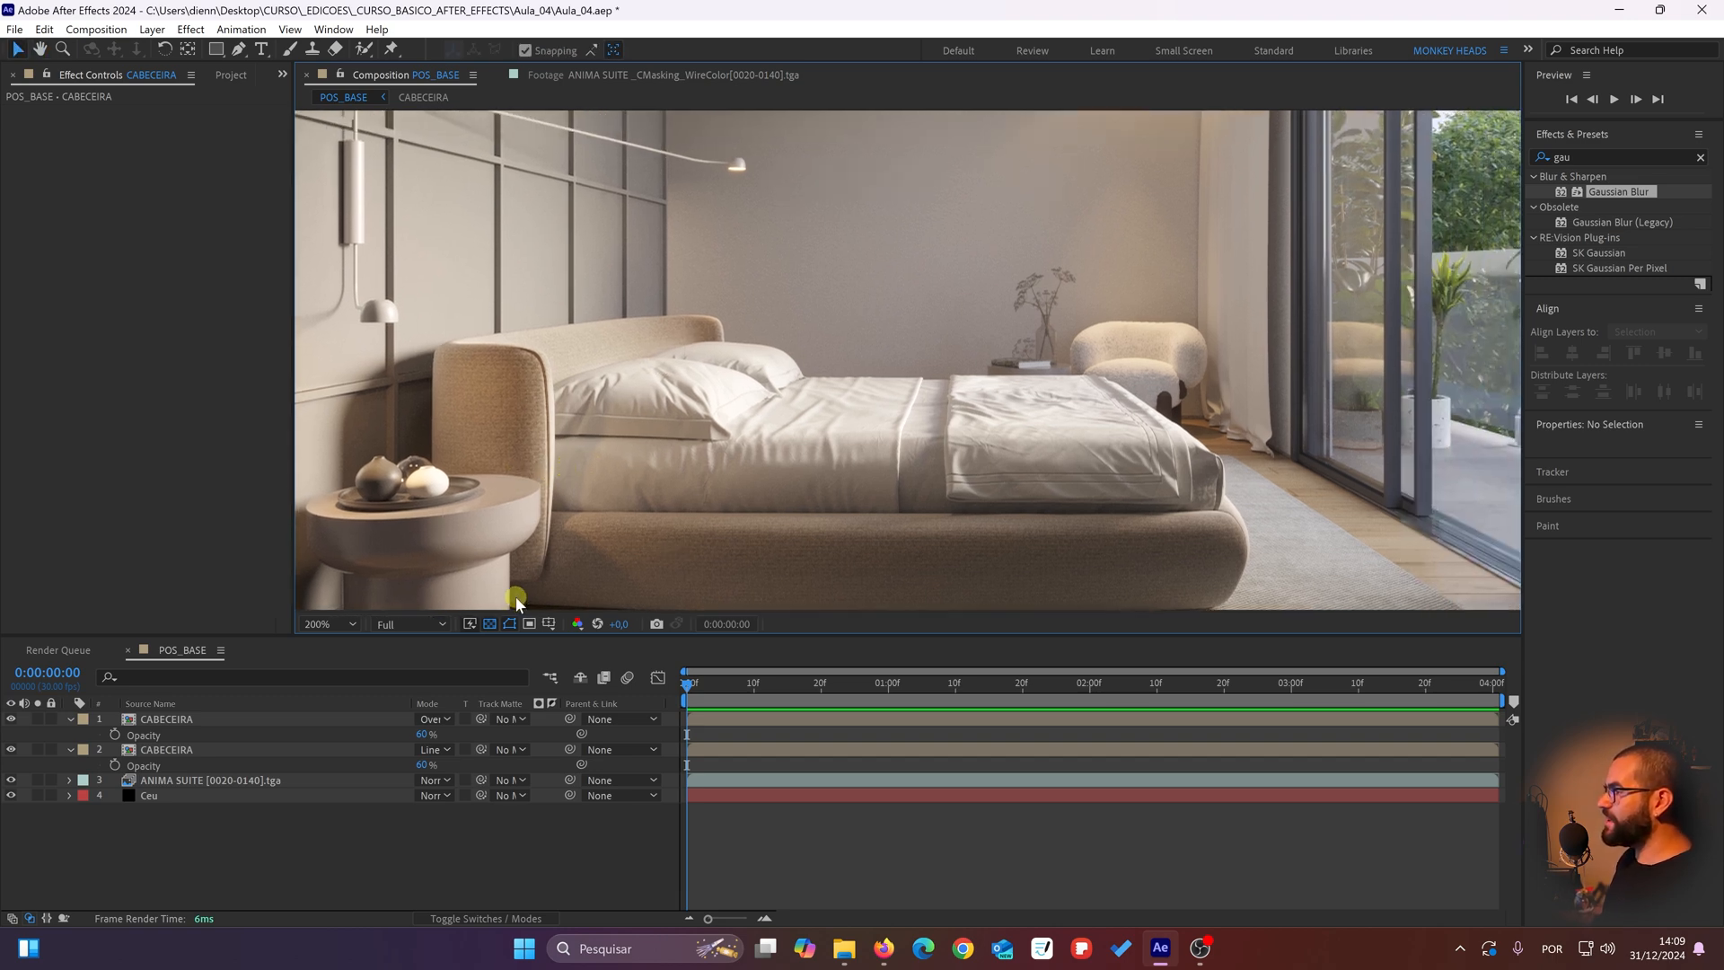
{"action": "left_click", "coordinate": [11, 719]}
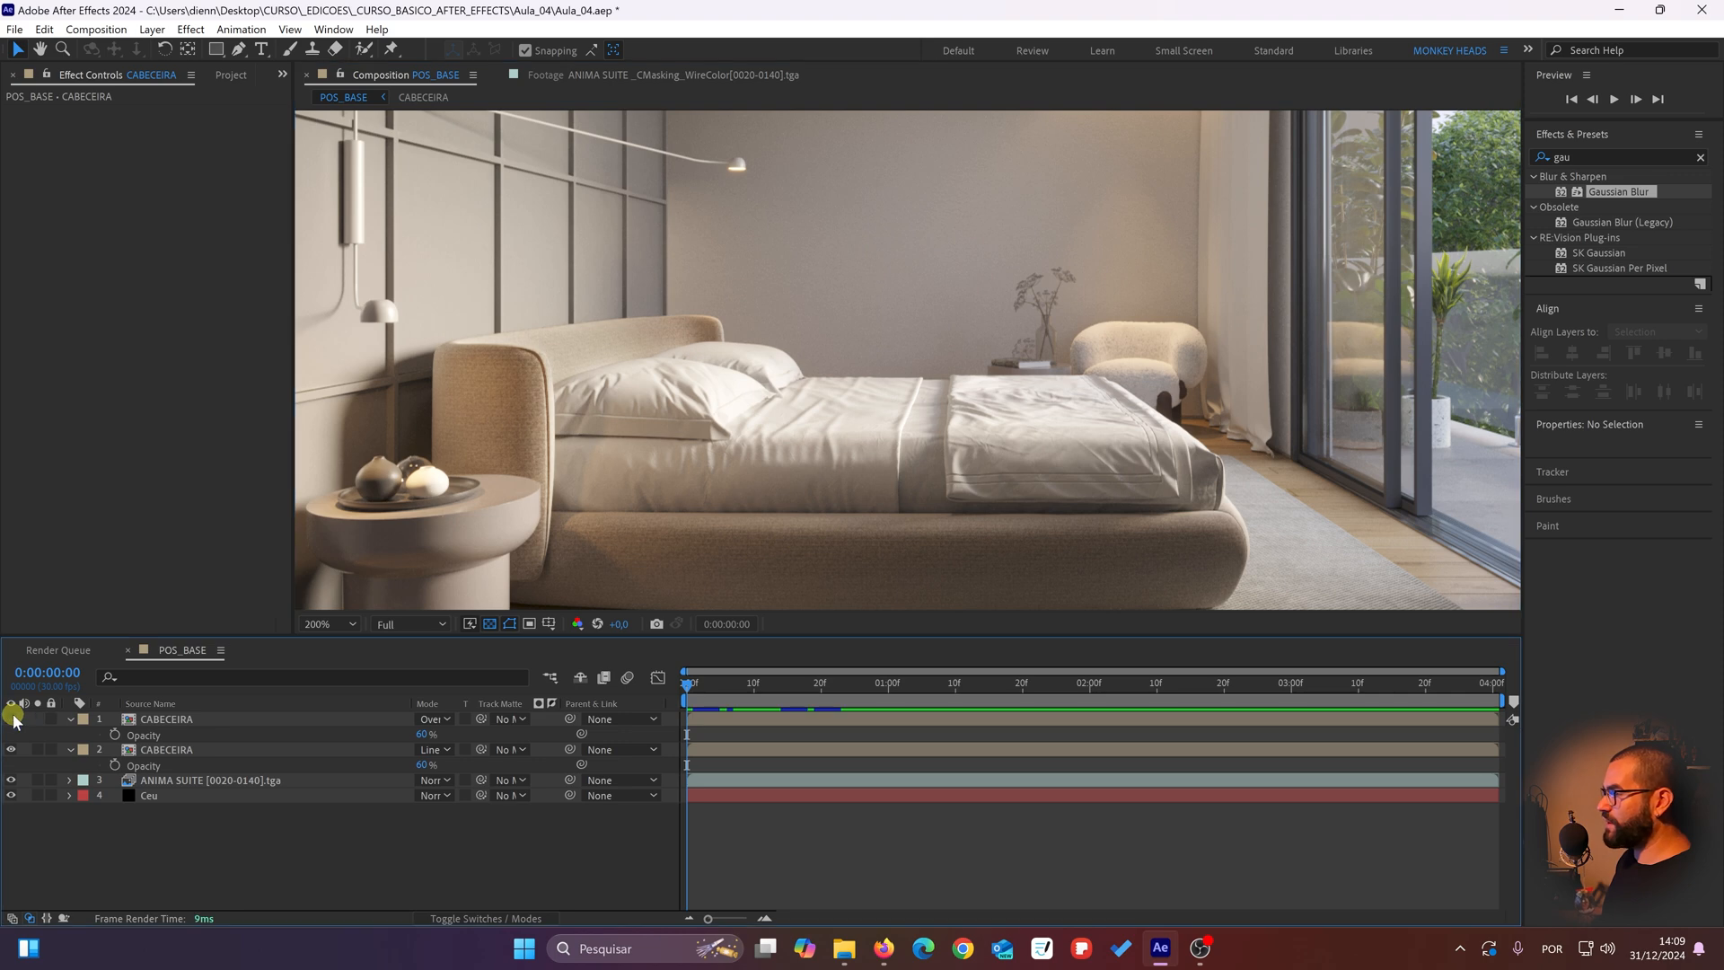
{"action": "left_click", "coordinate": [12, 718]}
{"action": "left_click", "coordinate": [12, 718]}
{"action": "left_click", "coordinate": [11, 718]}
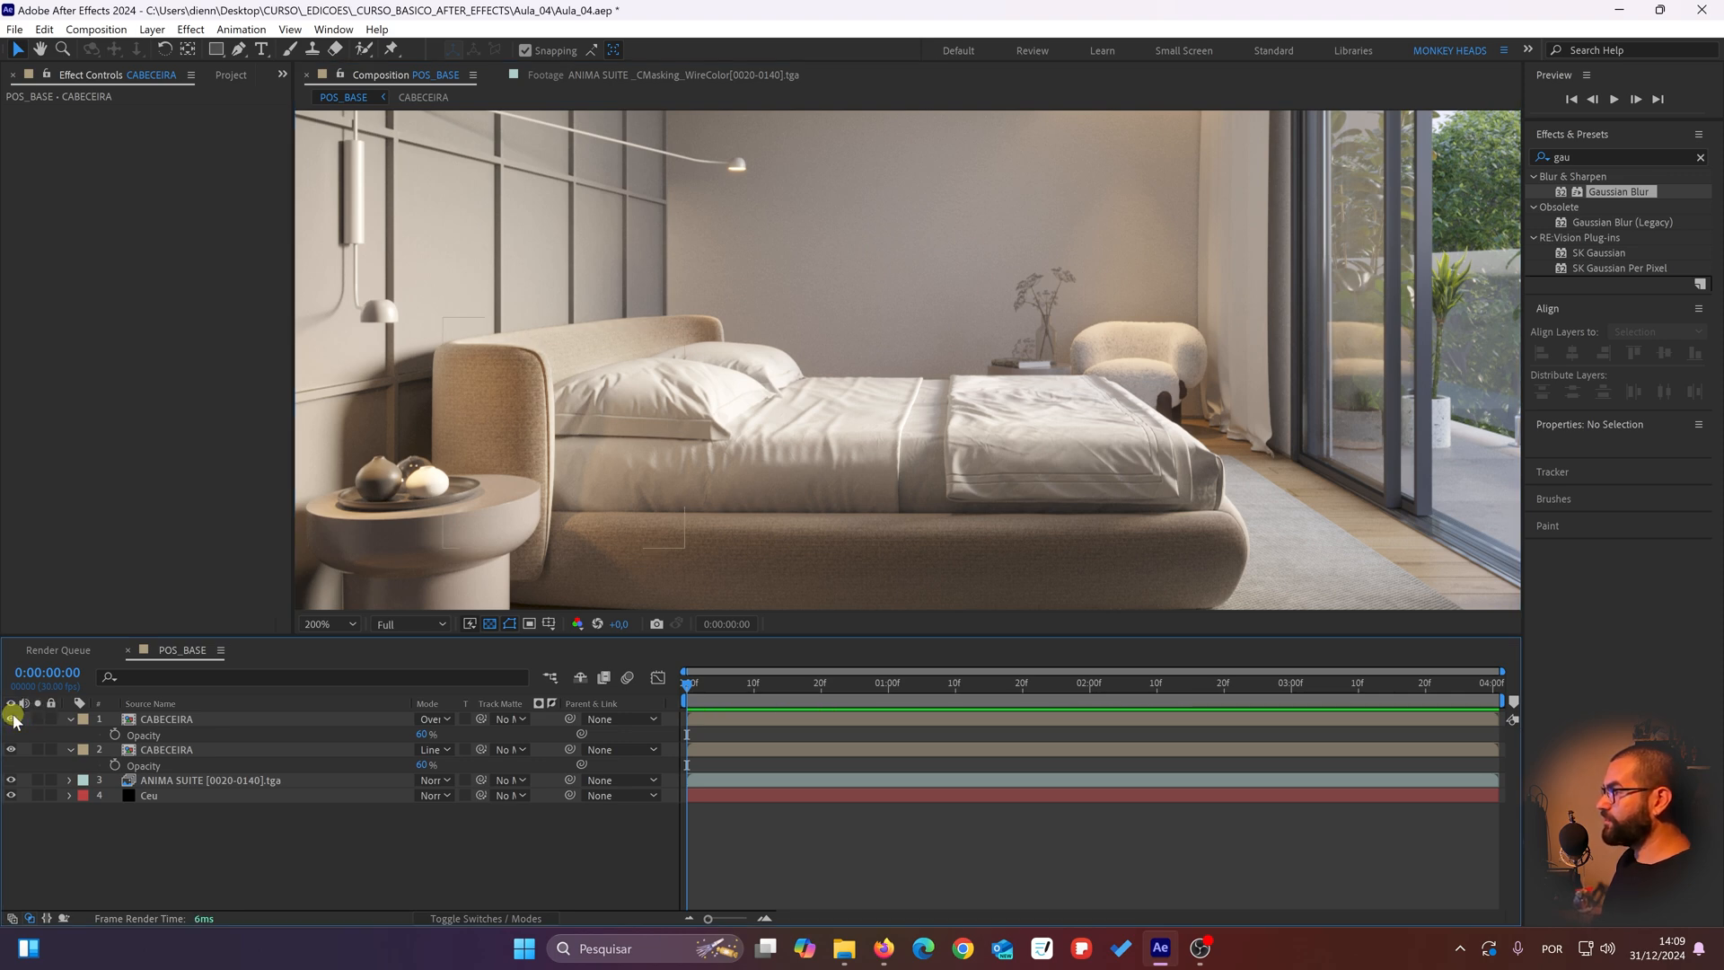
{"action": "left_click", "coordinate": [11, 719]}
{"action": "left_click", "coordinate": [12, 718]}
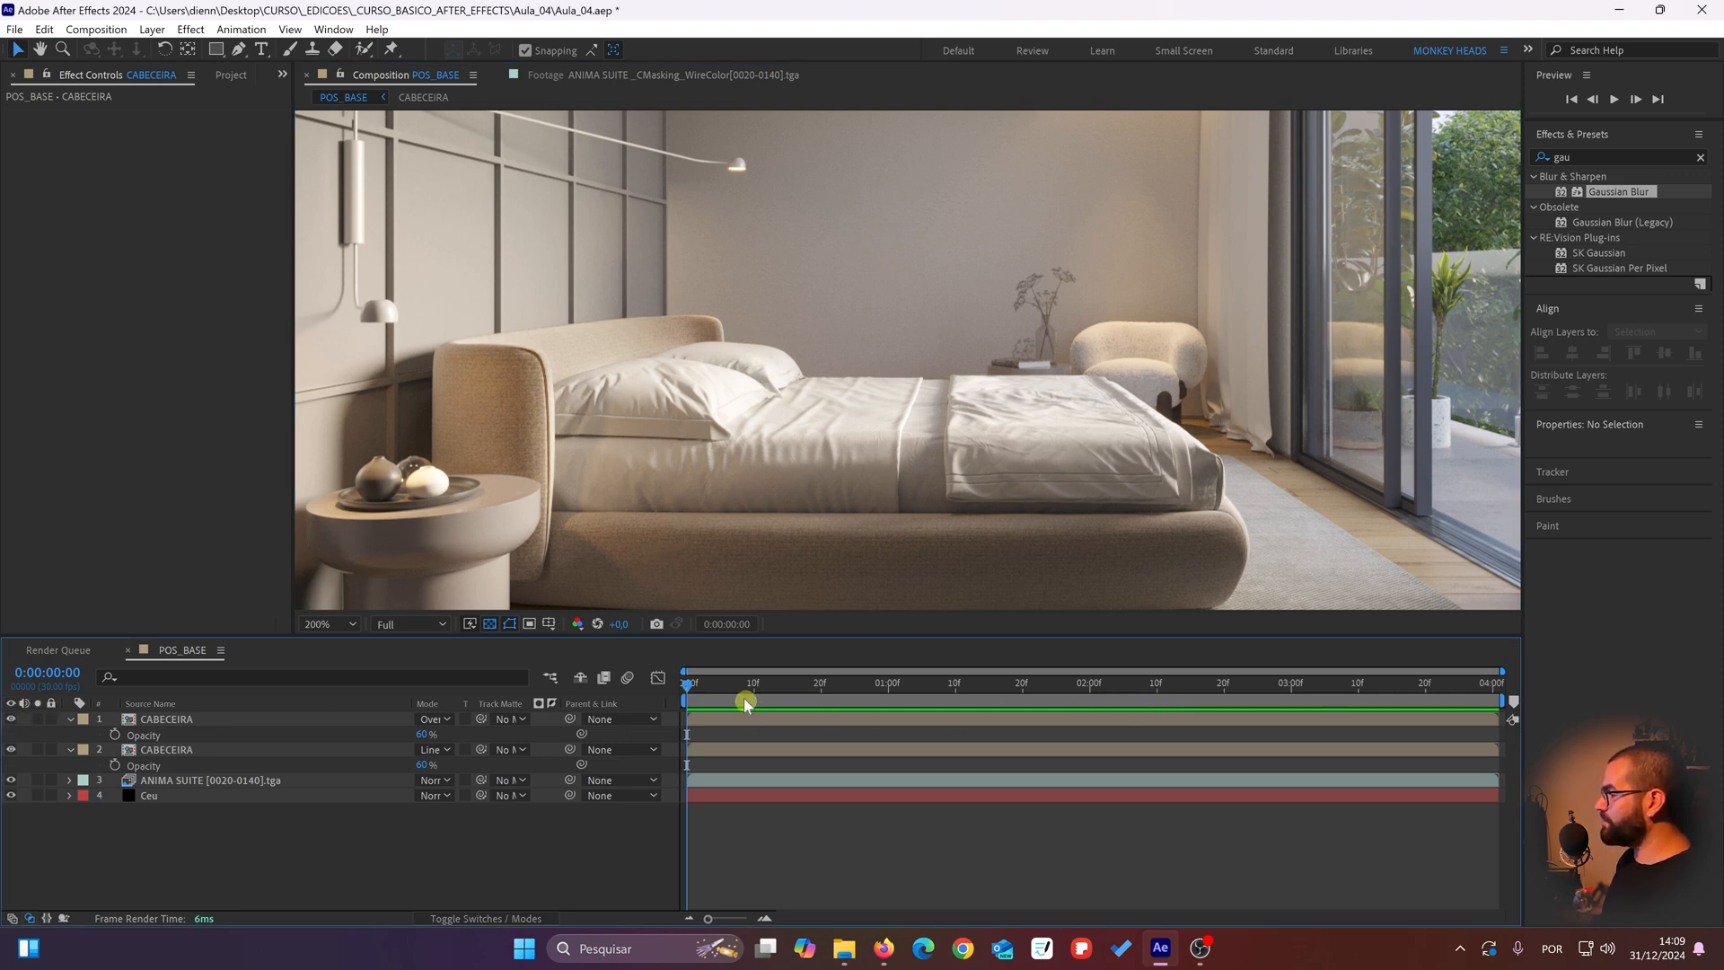
Step: Scrub through the animation to 0:00:04:00 and compare the headboard there with the Overlay copy hidden and shown
{"action": "left_click_drag", "start_coordinate": [709, 686], "coordinate": [798, 686]}
{"action": "left_click_drag", "start_coordinate": [1142, 664], "coordinate": [1703, 672]}
{"action": "left_click", "coordinate": [18, 724]}
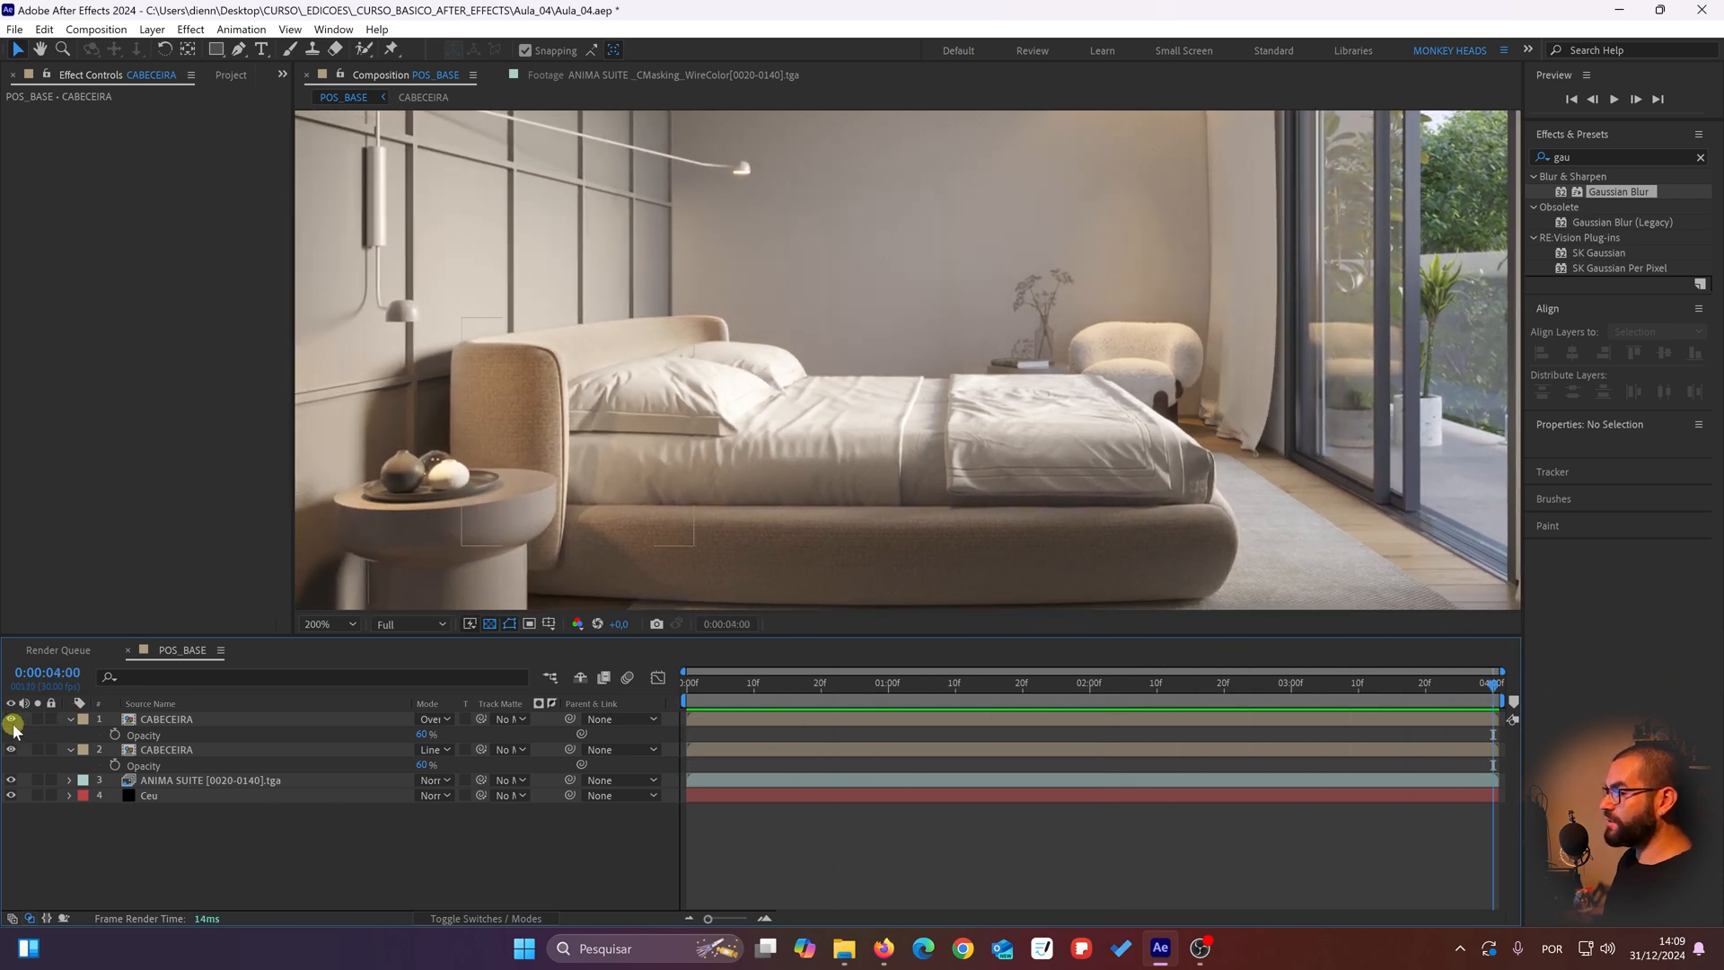
{"action": "left_click", "coordinate": [13, 720]}
{"action": "left_click", "coordinate": [13, 719]}
{"action": "left_click", "coordinate": [14, 718]}
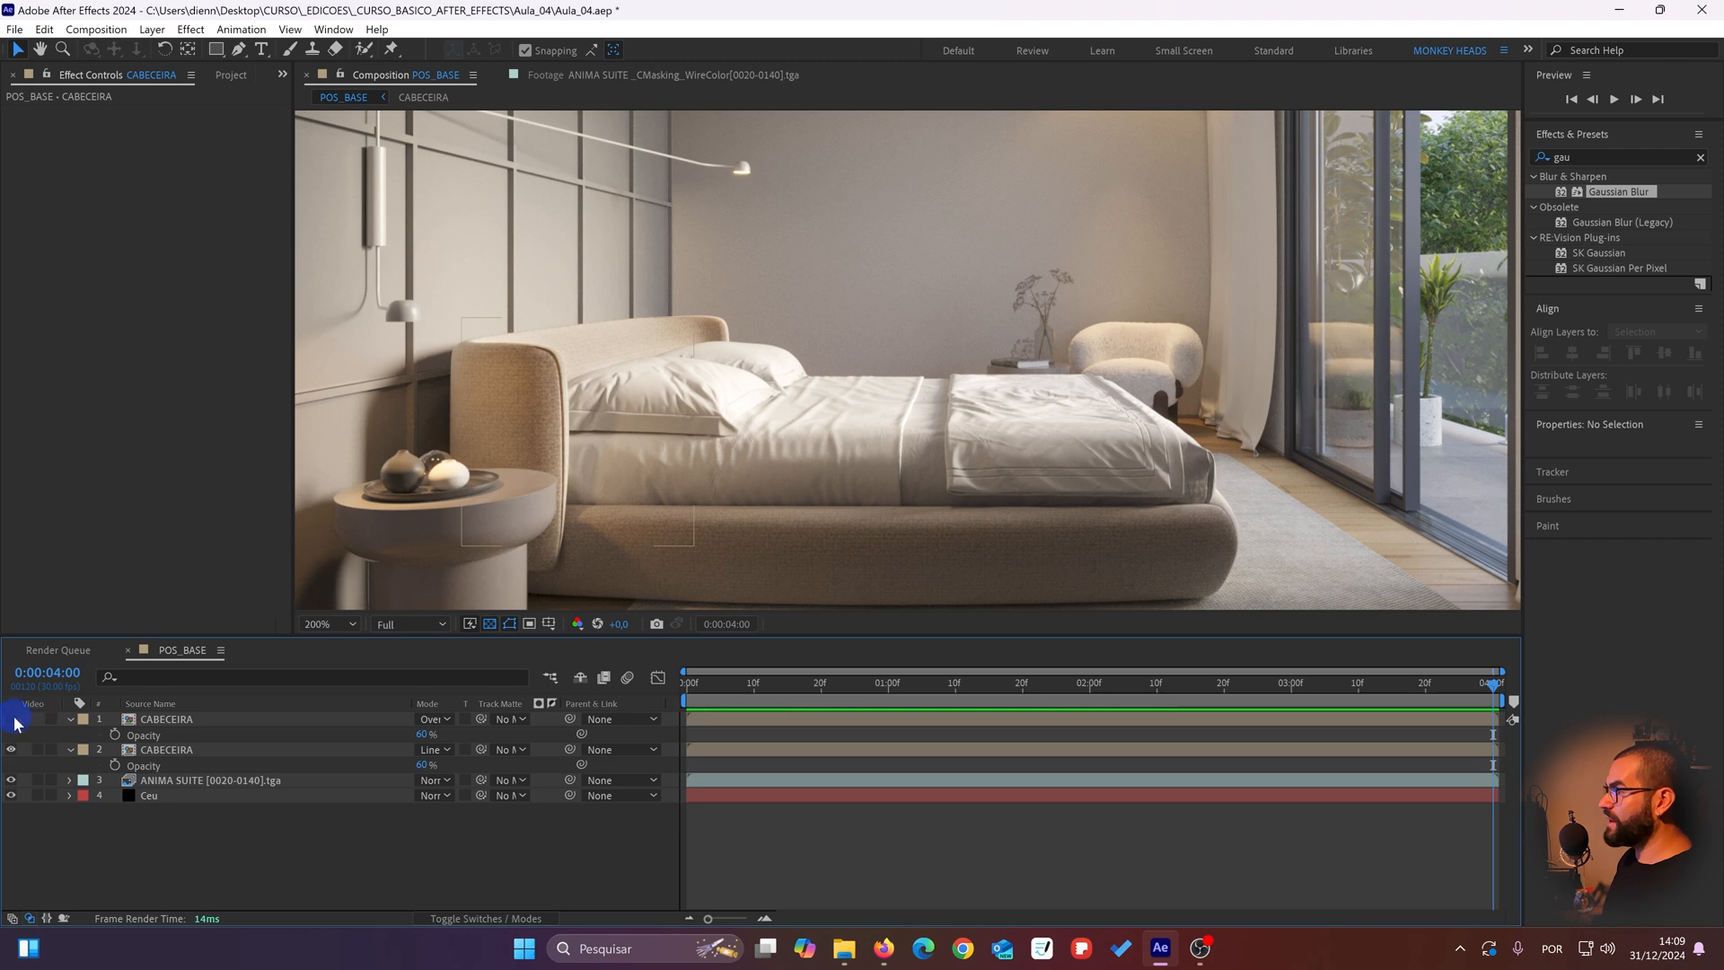
{"action": "left_click", "coordinate": [13, 719]}
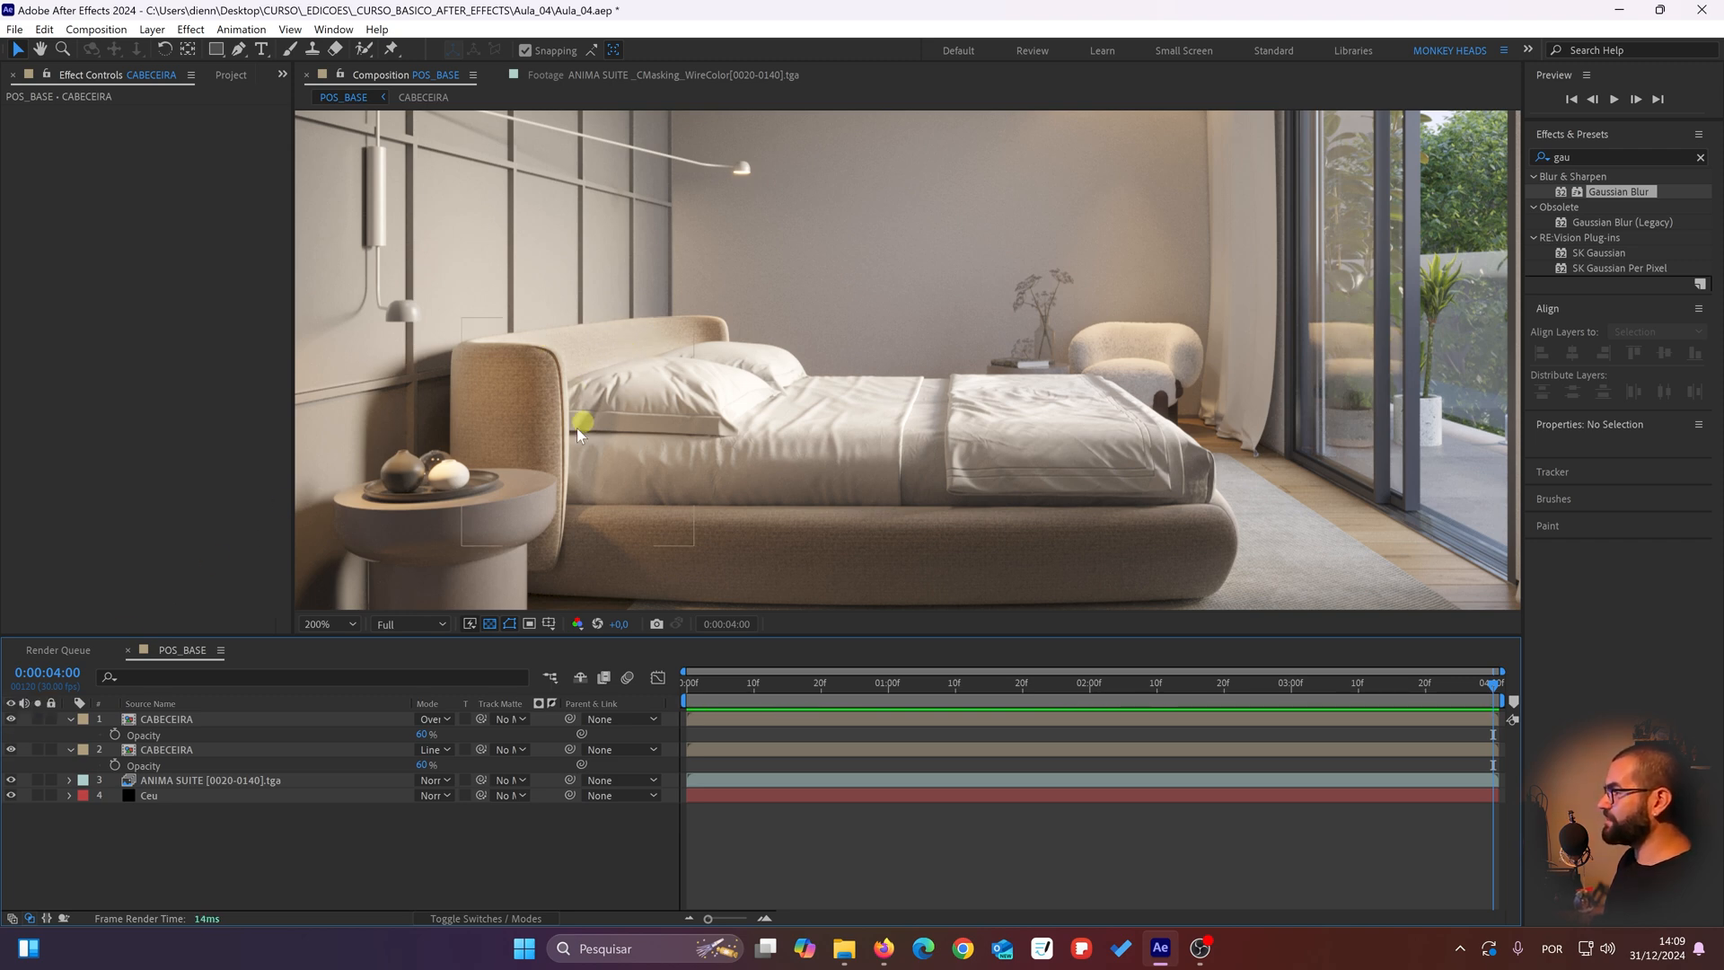
Step: Select both CABECEIRA layers and compare the original and corrected headboard by repeatedly hiding and showing them together
{"action": "left_click", "coordinate": [192, 720]}
{"action": "left_click", "coordinate": [174, 750], "text": "shift"}
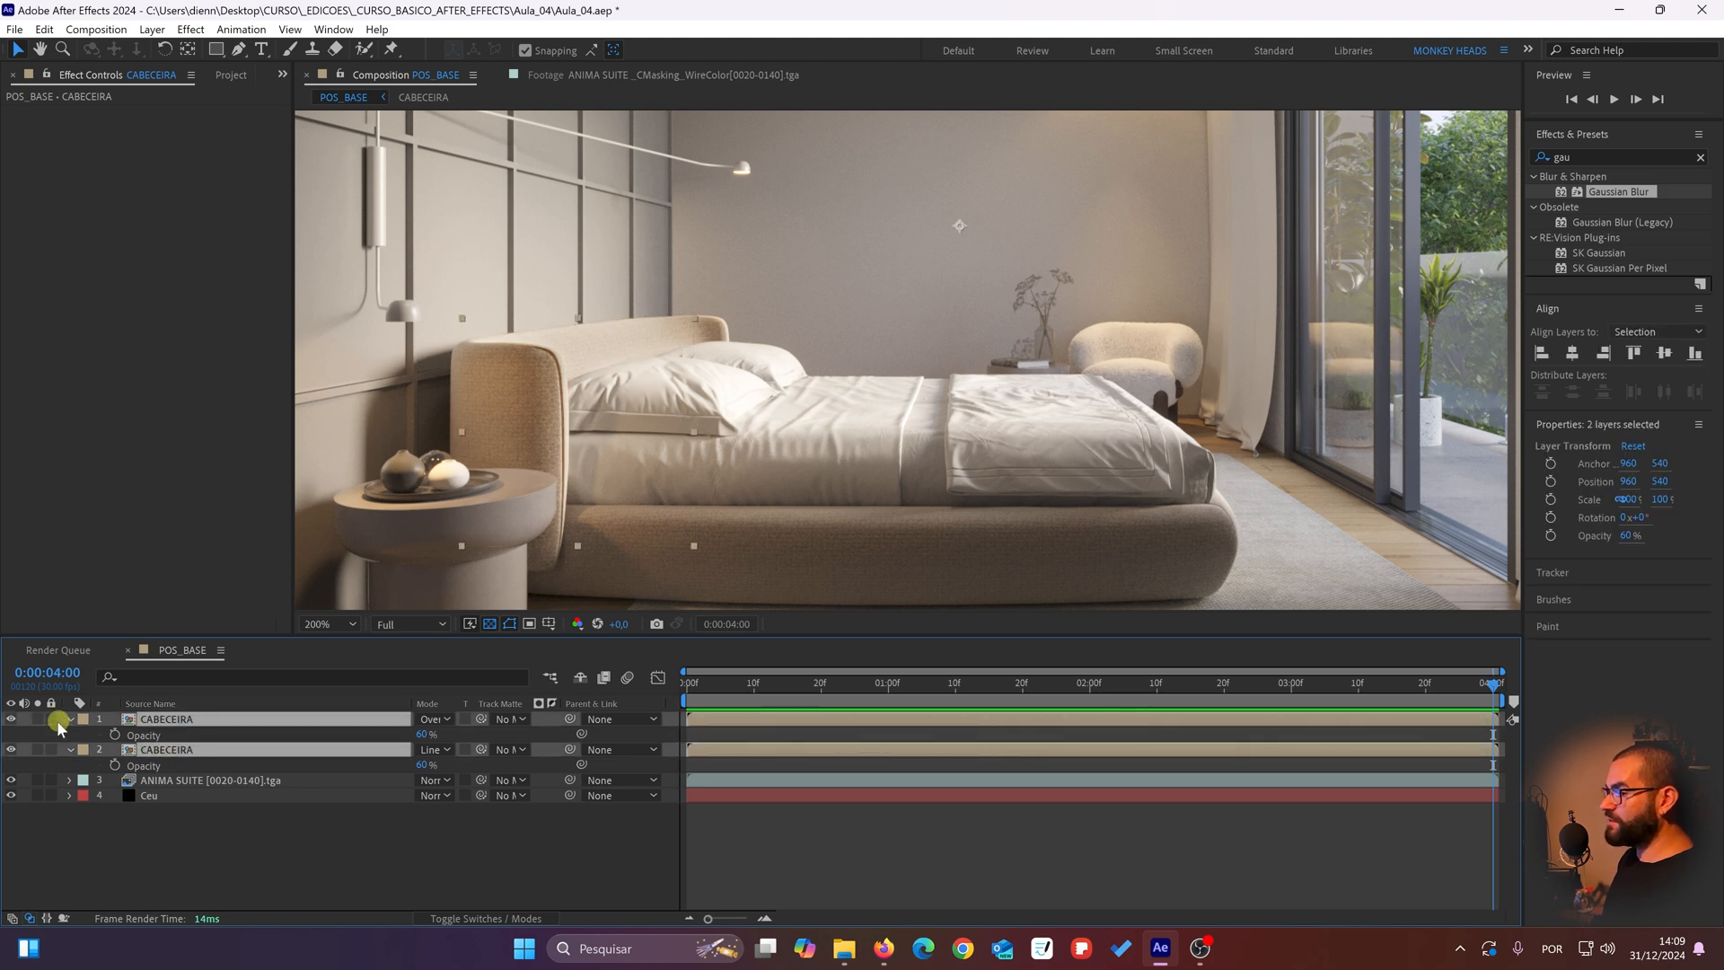
{"action": "left_click", "coordinate": [10, 719]}
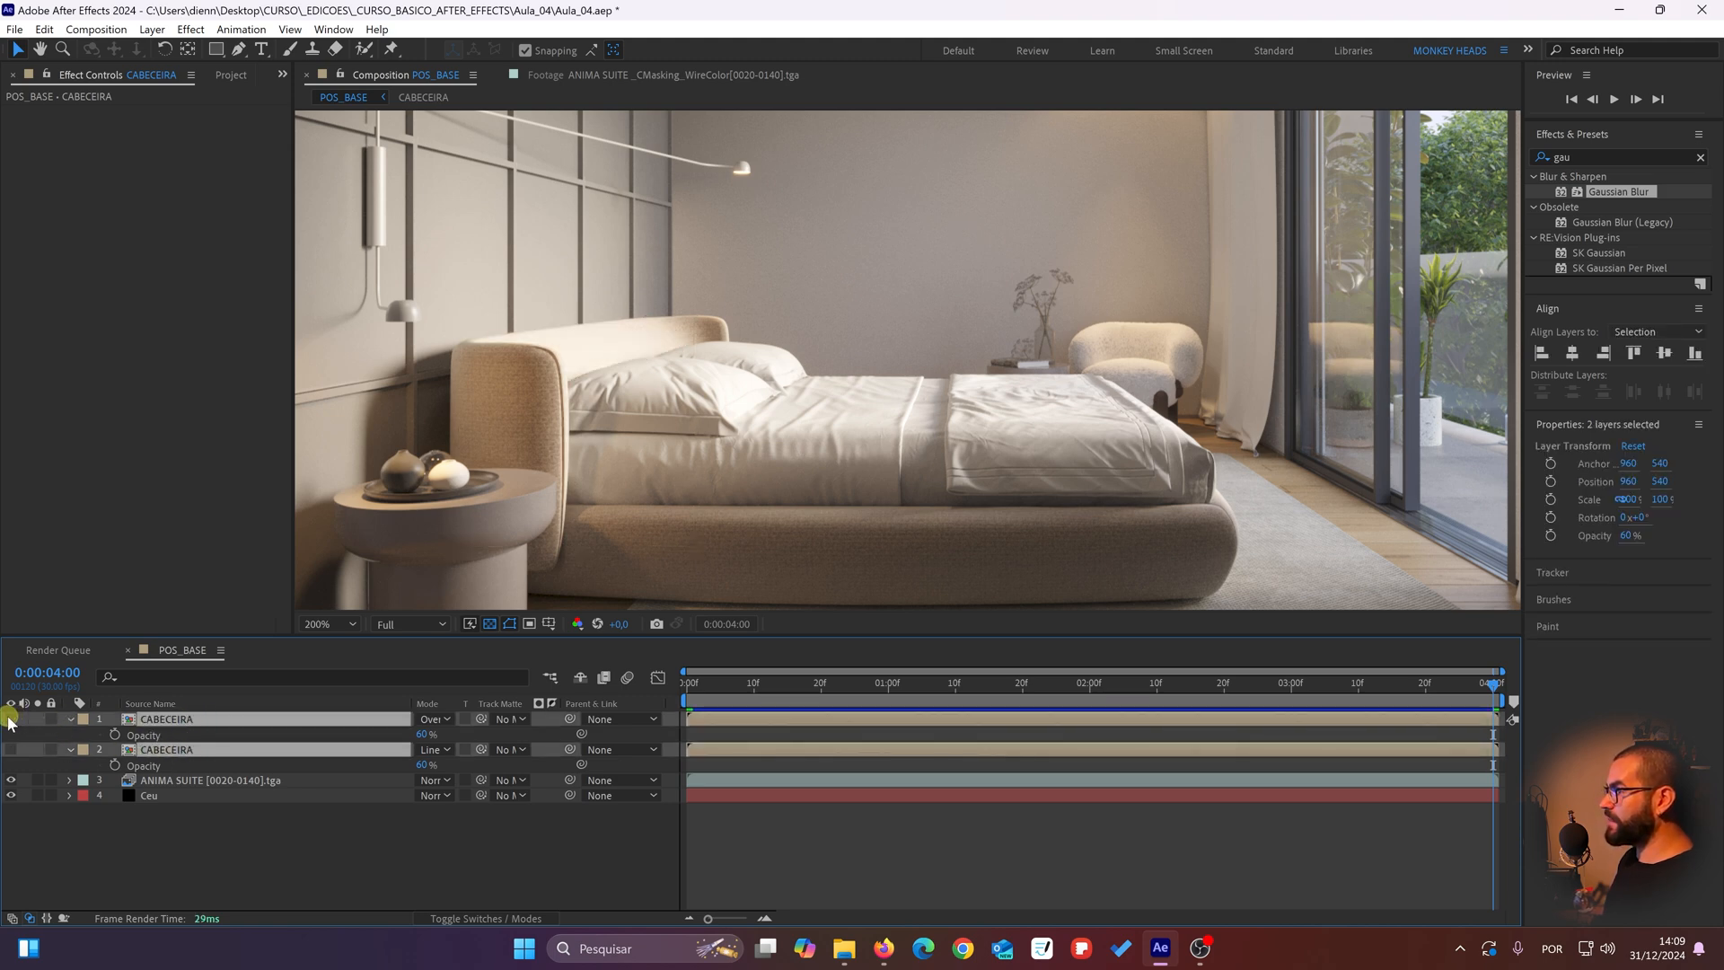
{"action": "left_click", "coordinate": [10, 720]}
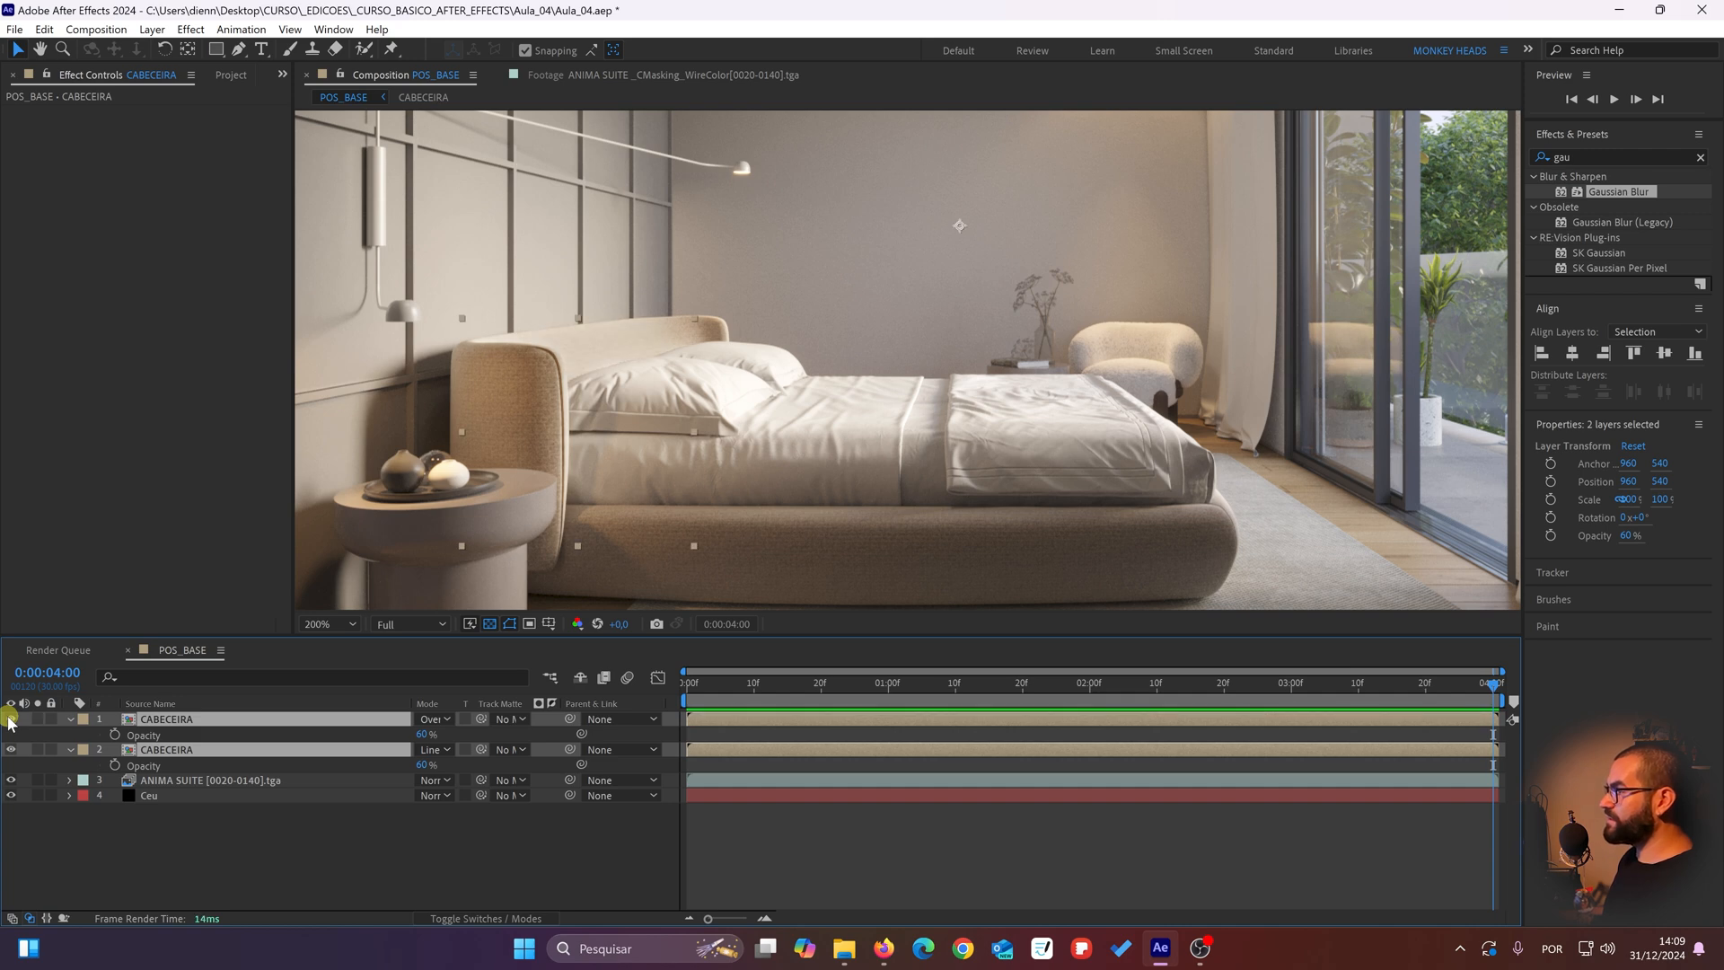
{"action": "left_click", "coordinate": [11, 719]}
{"action": "left_click", "coordinate": [11, 719]}
{"action": "left_click", "coordinate": [11, 719]}
{"action": "left_click", "coordinate": [11, 720]}
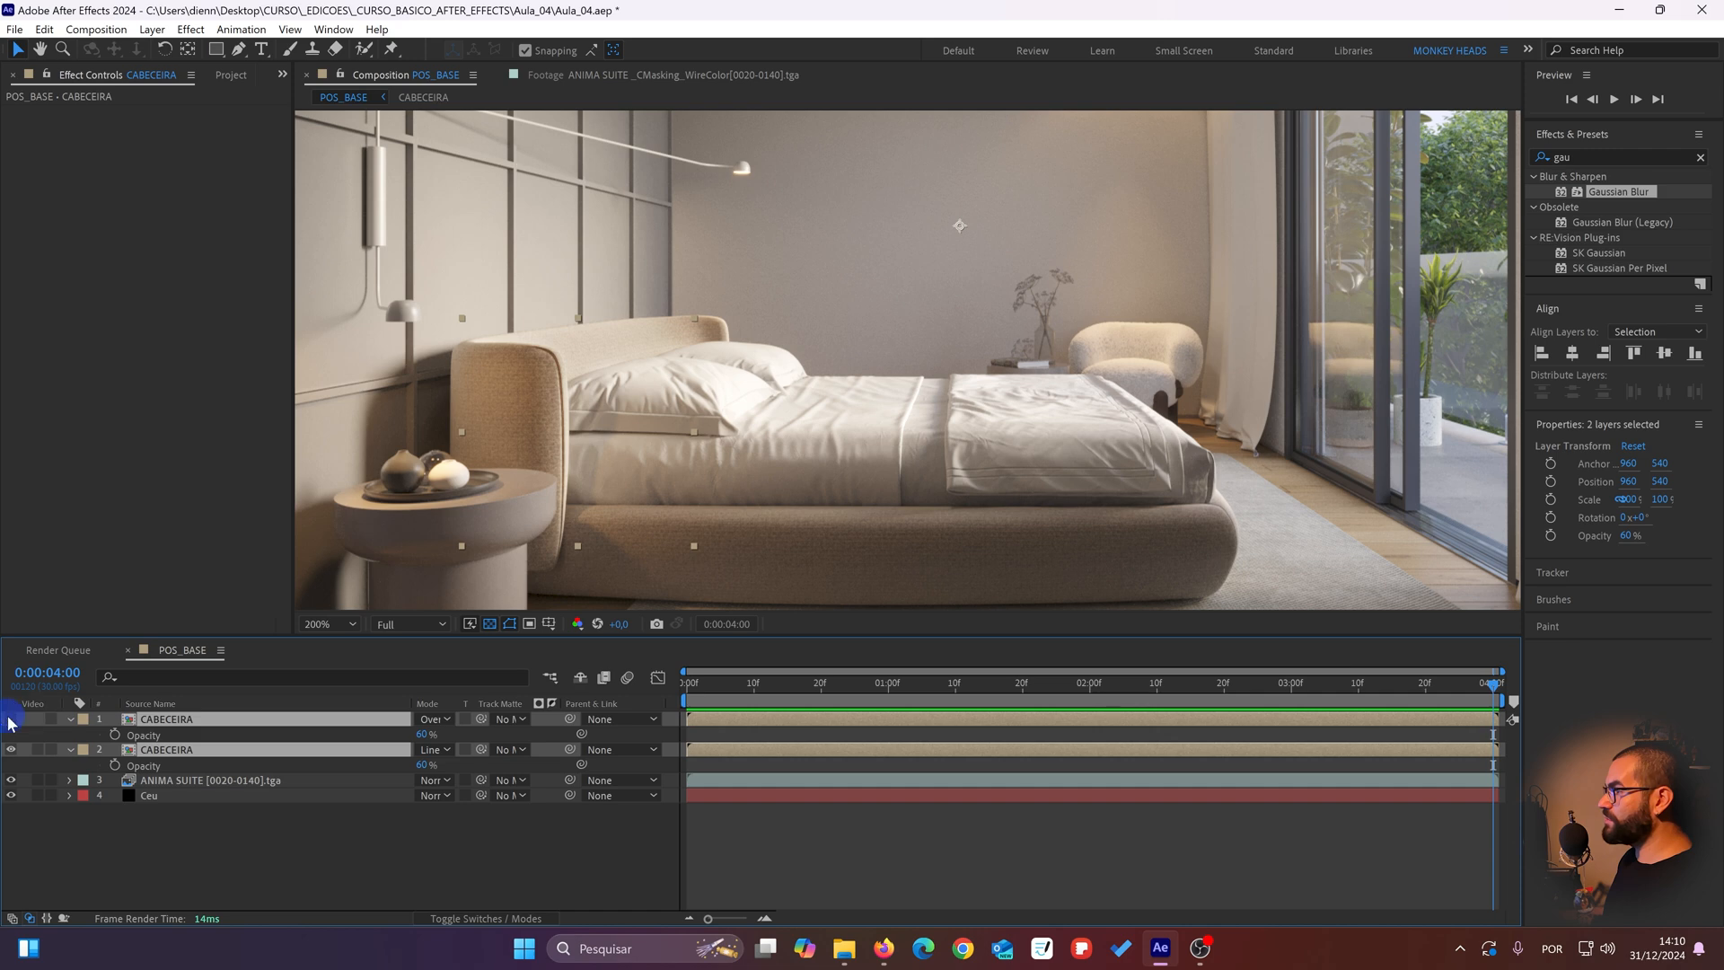
{"action": "left_click", "coordinate": [10, 719]}
{"action": "left_click", "coordinate": [11, 719]}
{"action": "left_click", "coordinate": [10, 719]}
{"action": "left_click", "coordinate": [11, 720]}
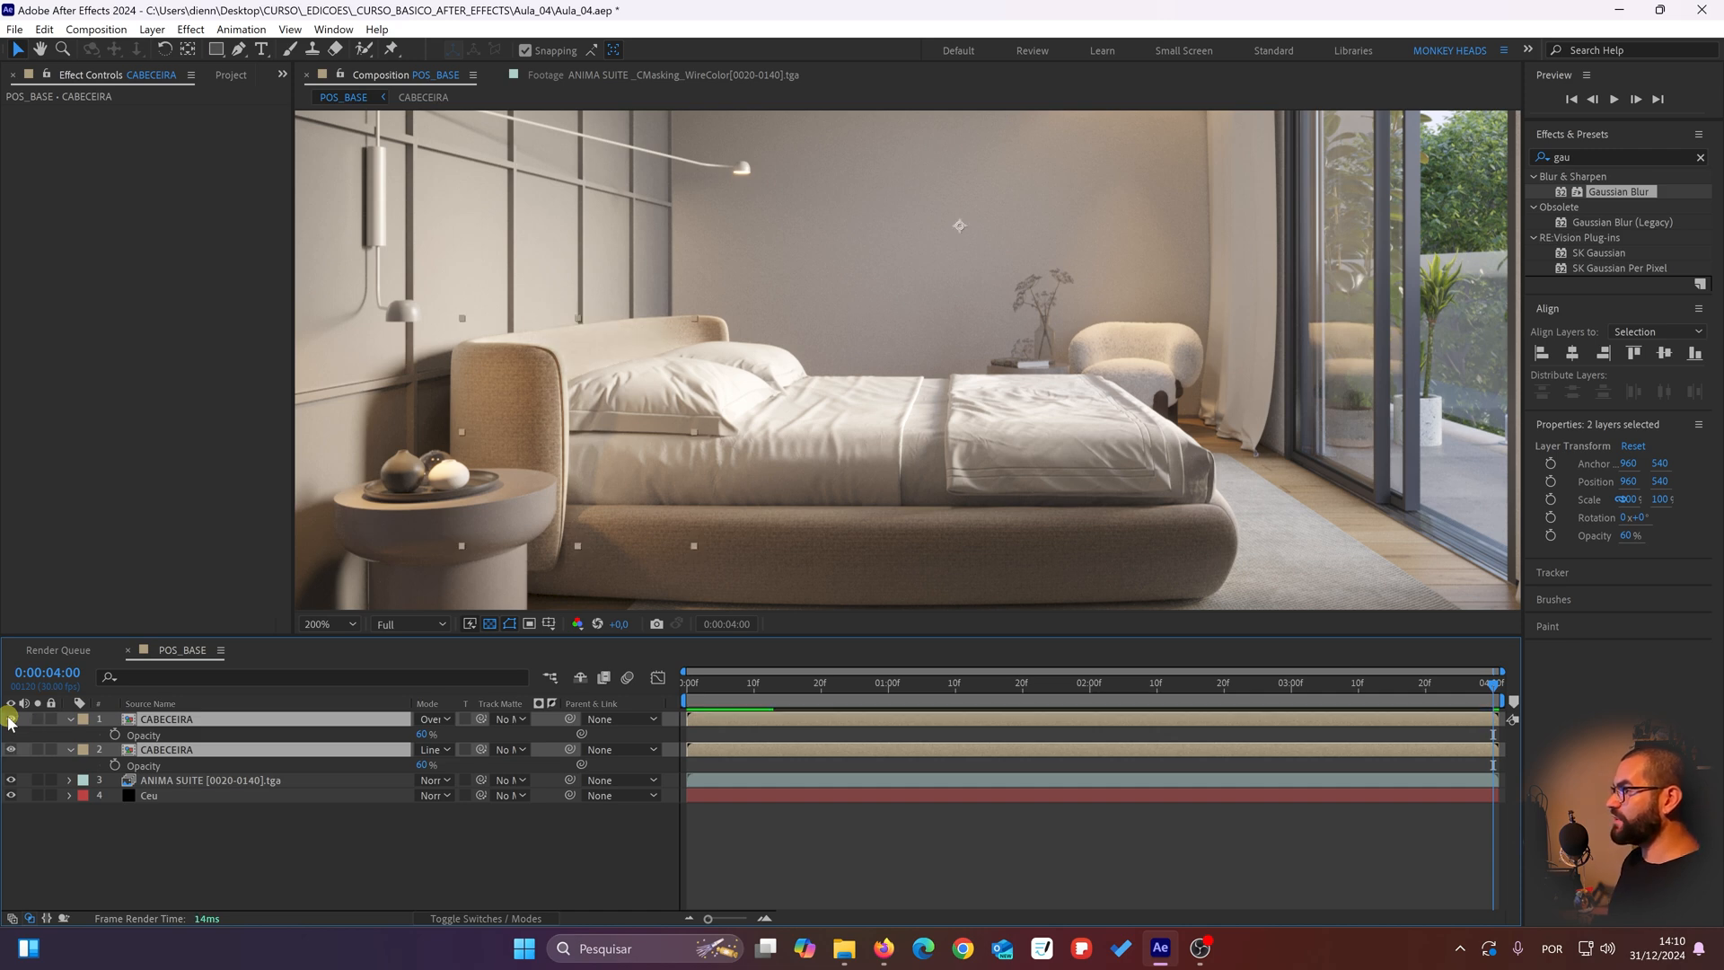
{"action": "left_click", "coordinate": [11, 719]}
{"action": "left_click", "coordinate": [11, 719]}
{"action": "left_click", "coordinate": [11, 719]}
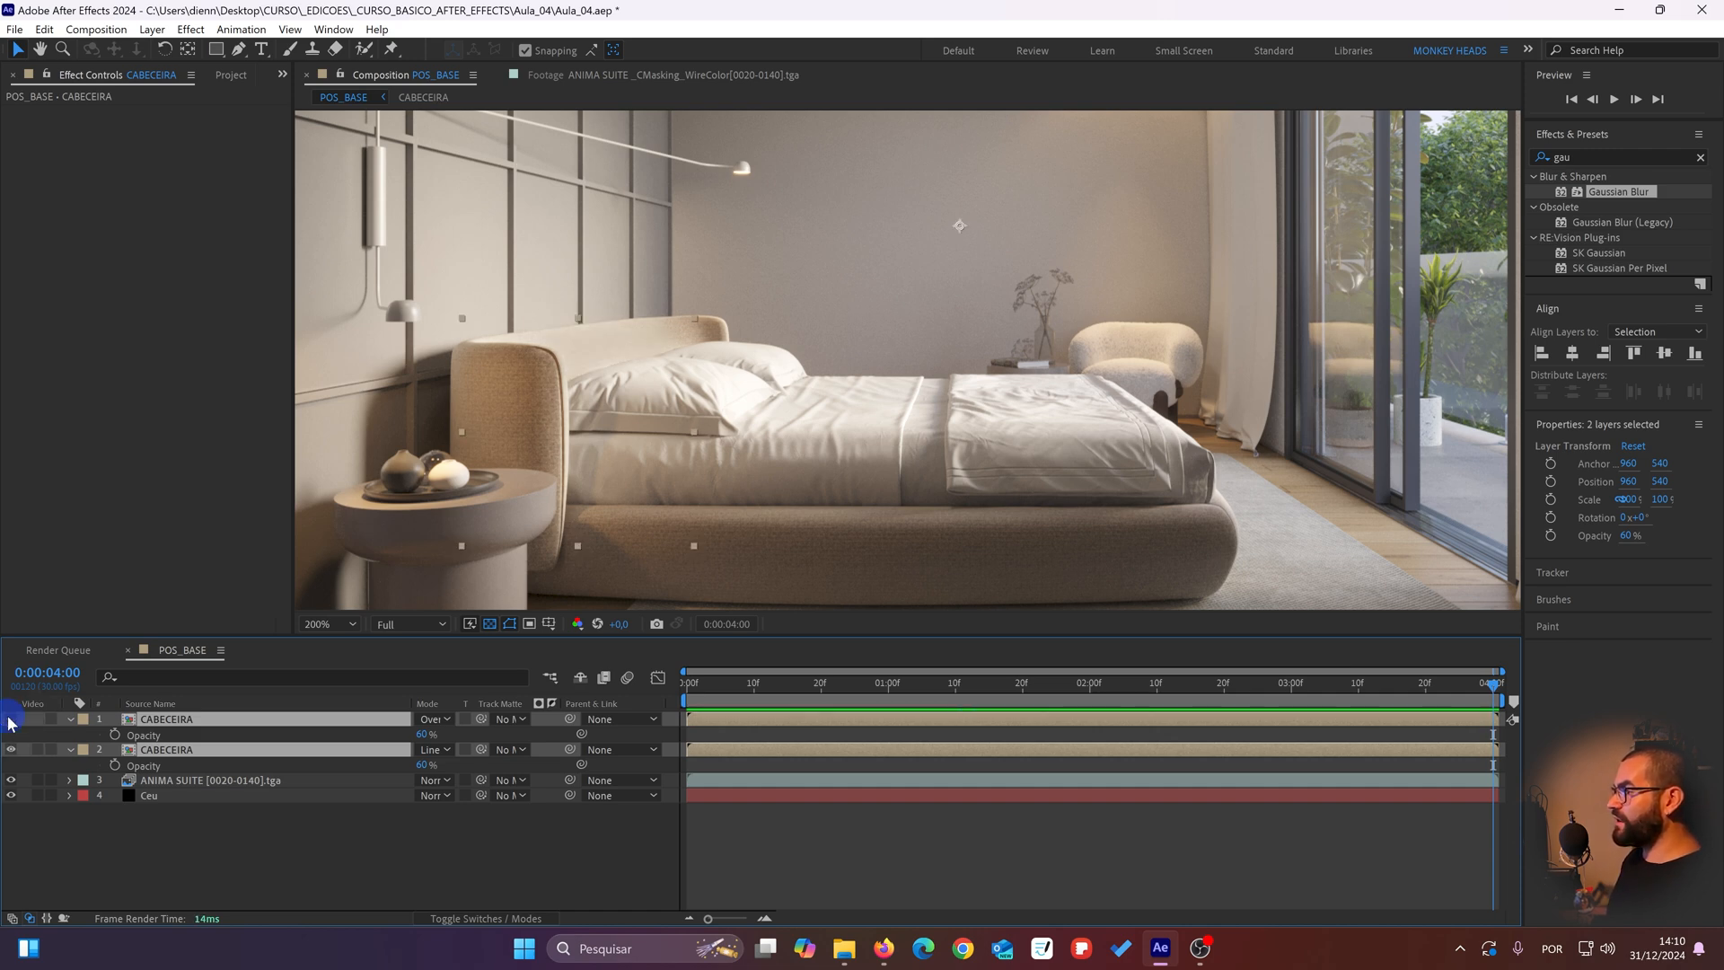
{"action": "left_click", "coordinate": [11, 719]}
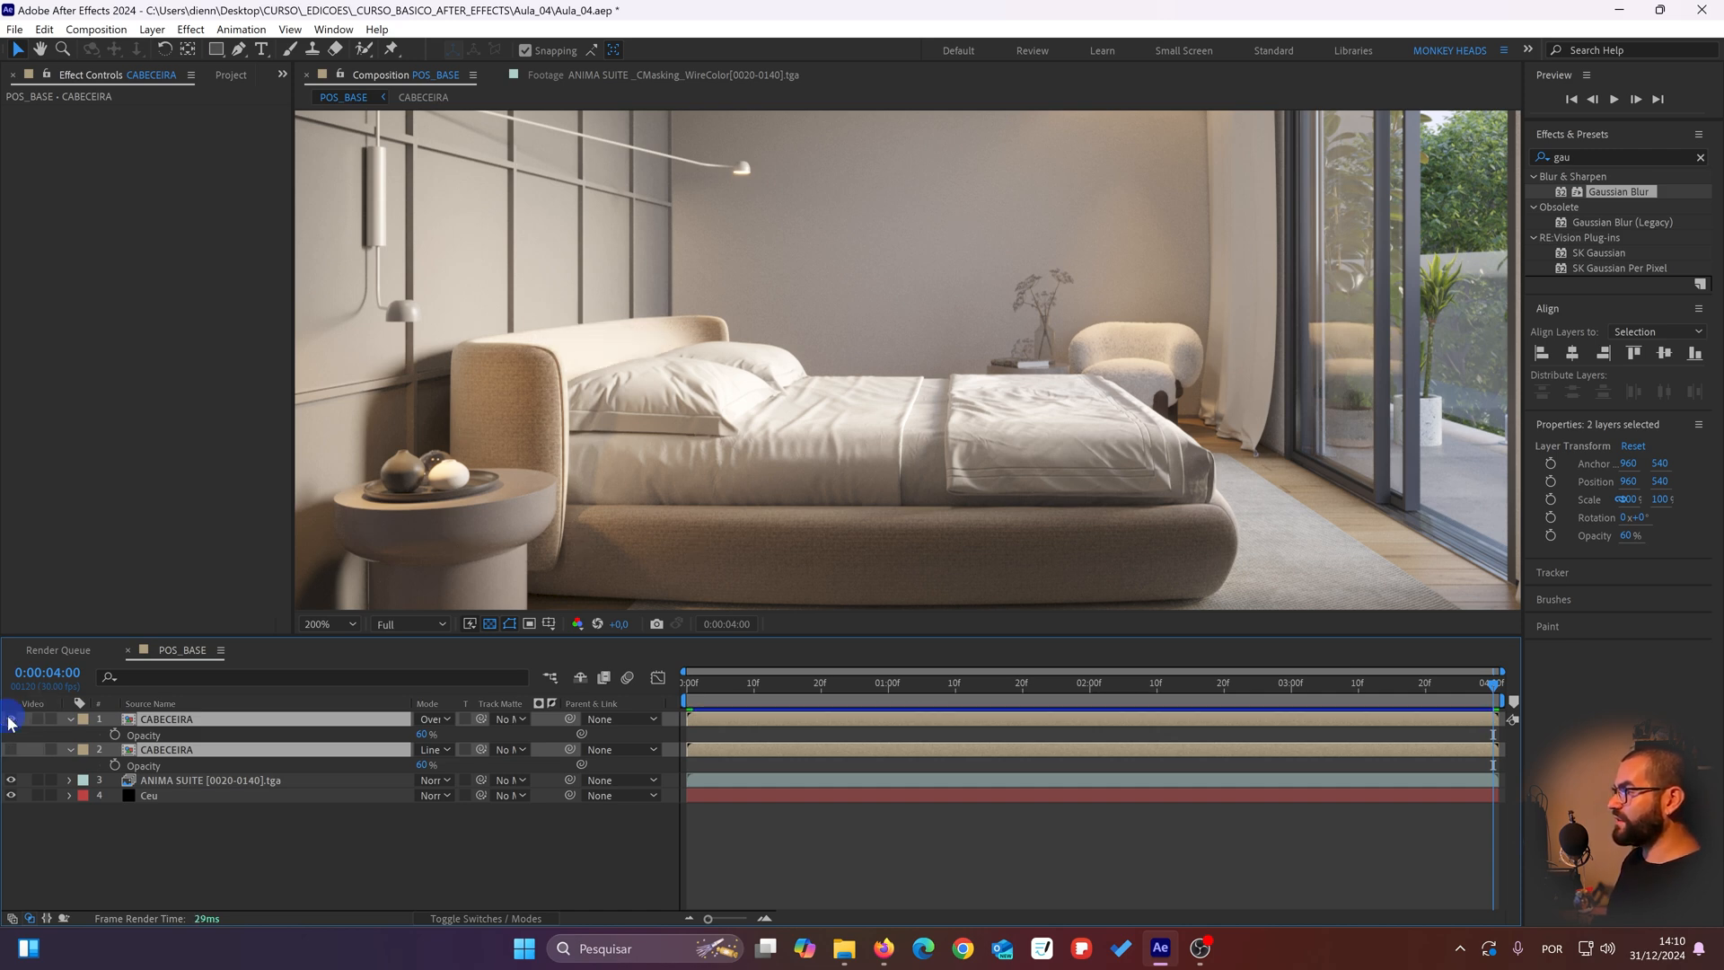
Step: Review the whole composition and the bed, briefly soloing the ANIMA SUITE [0020-0140].tga layer to check the original render
{"action": "left_click", "coordinate": [192, 835]}
{"action": "scroll", "coordinate": [576, 454], "scroll_direction": "down", "scroll_amount": 2}
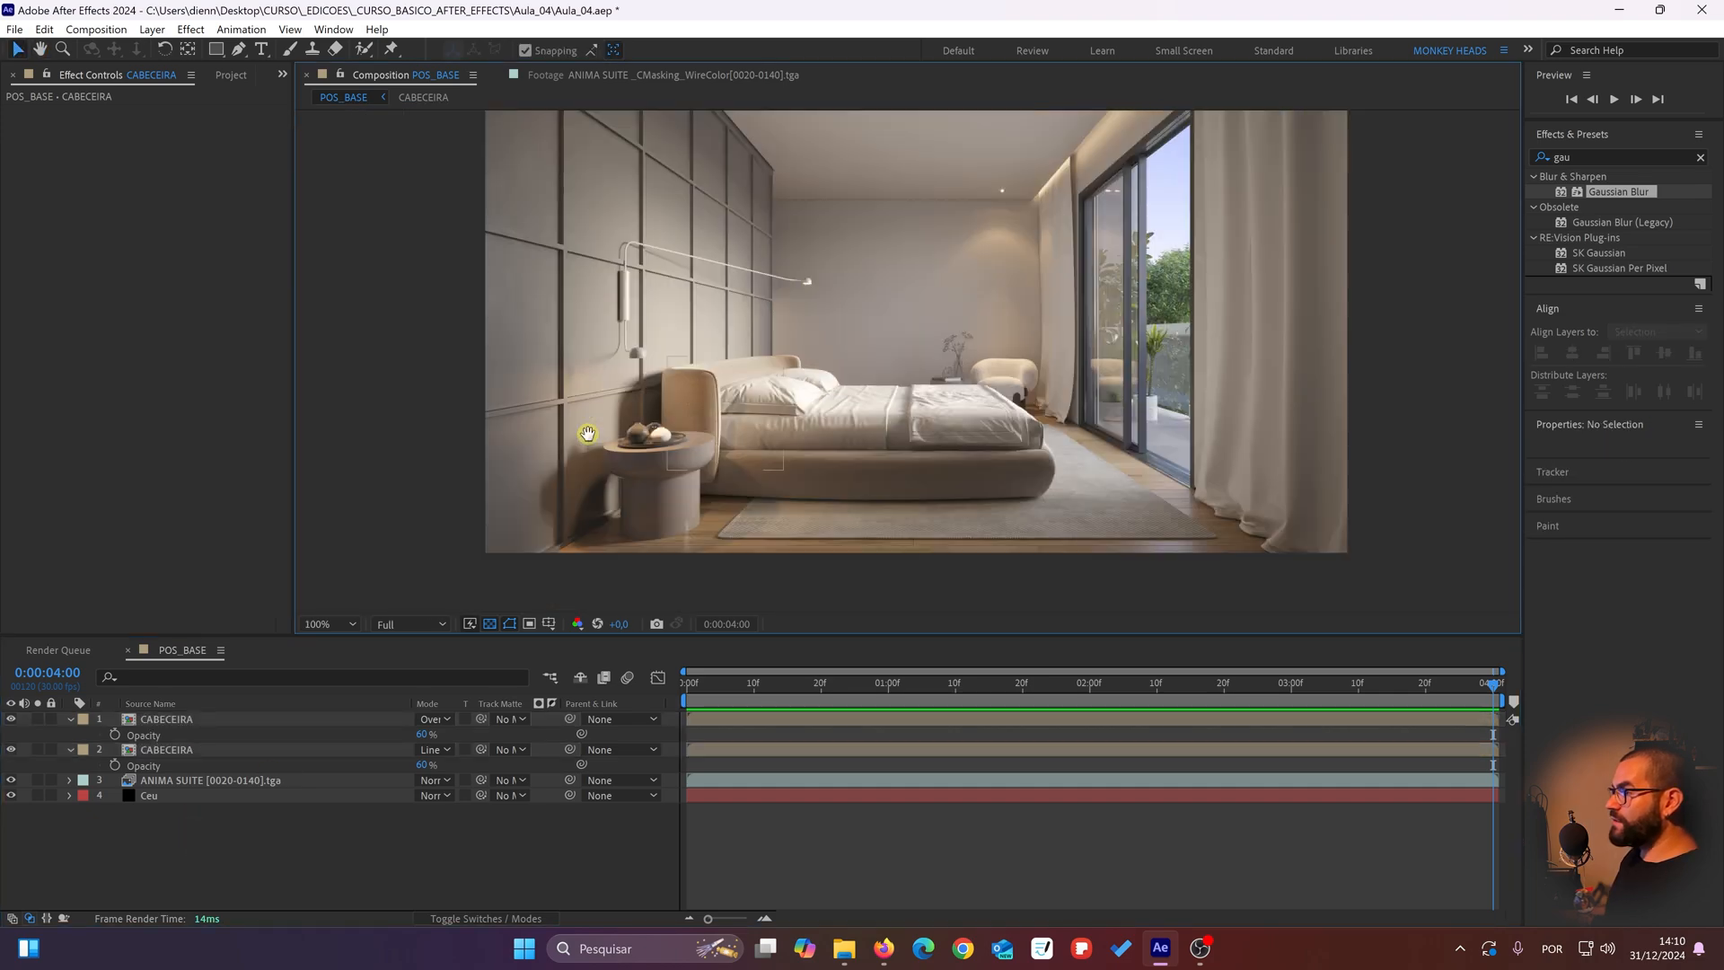
{"action": "left_click_drag", "start_coordinate": [588, 434], "coordinate": [449, 431]}
{"action": "scroll", "coordinate": [650, 370], "scroll_direction": "up", "scroll_amount": 2}
{"action": "left_click_drag", "start_coordinate": [649, 370], "coordinate": [1009, 352]}
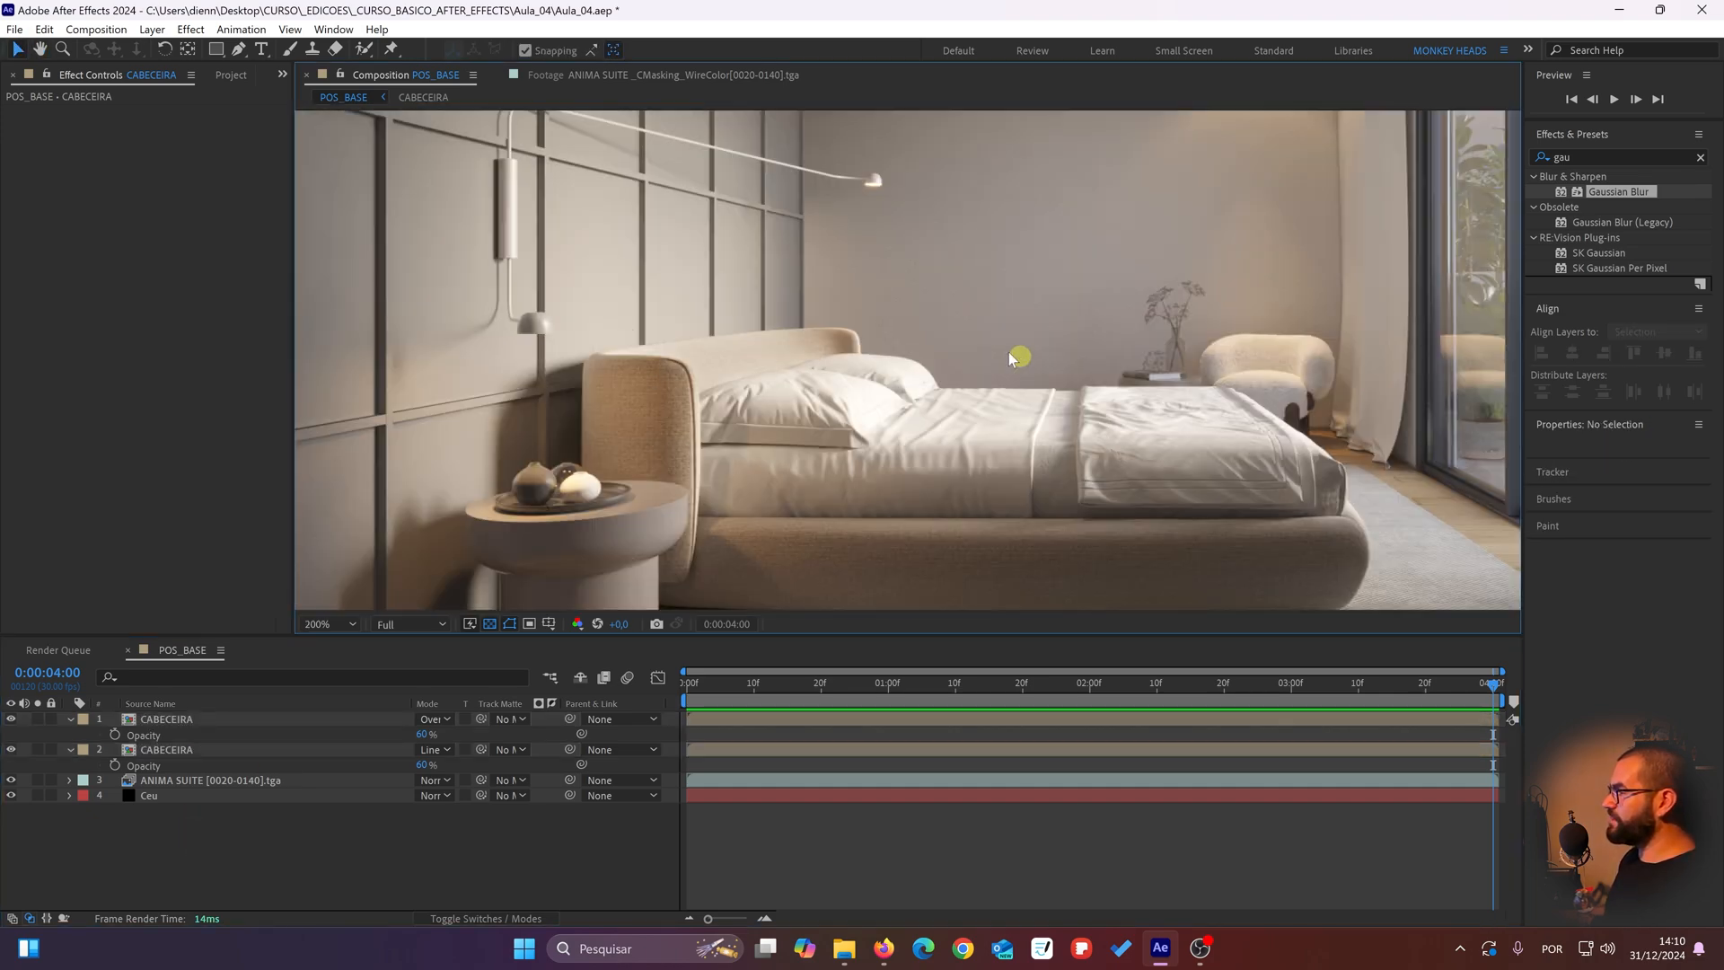
{"action": "left_click_drag", "start_coordinate": [757, 346], "coordinate": [723, 361]}
{"action": "left_click_drag", "start_coordinate": [843, 402], "coordinate": [776, 391]}
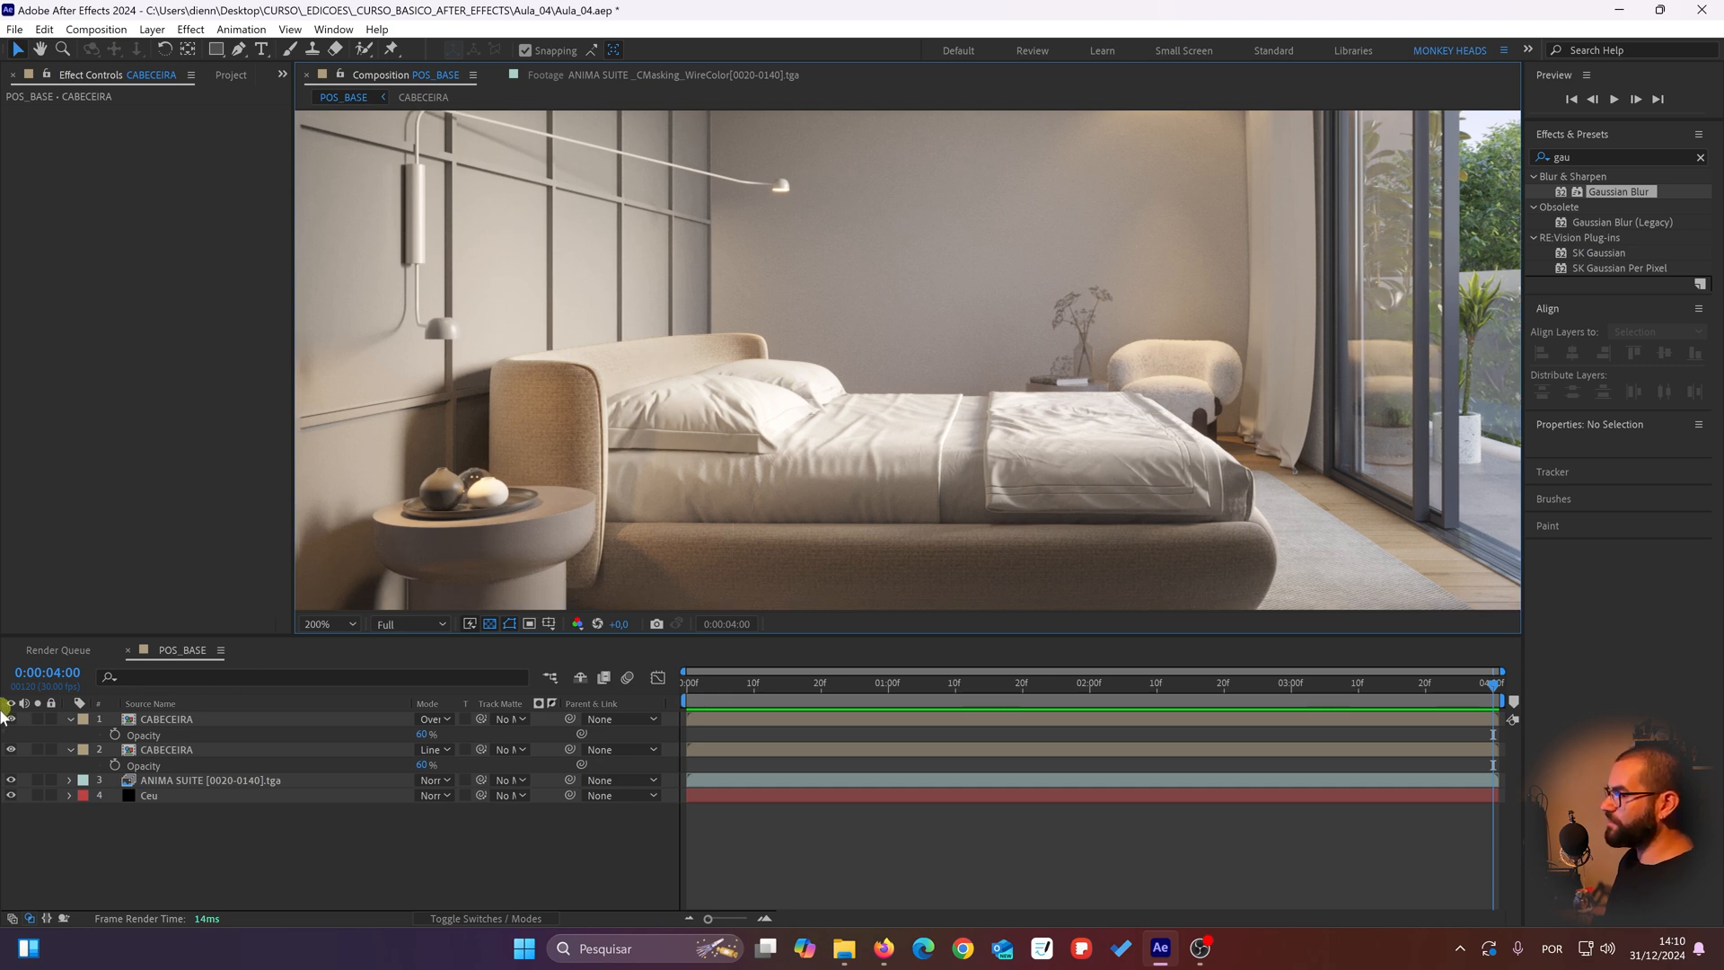
{"action": "left_click", "coordinate": [36, 781]}
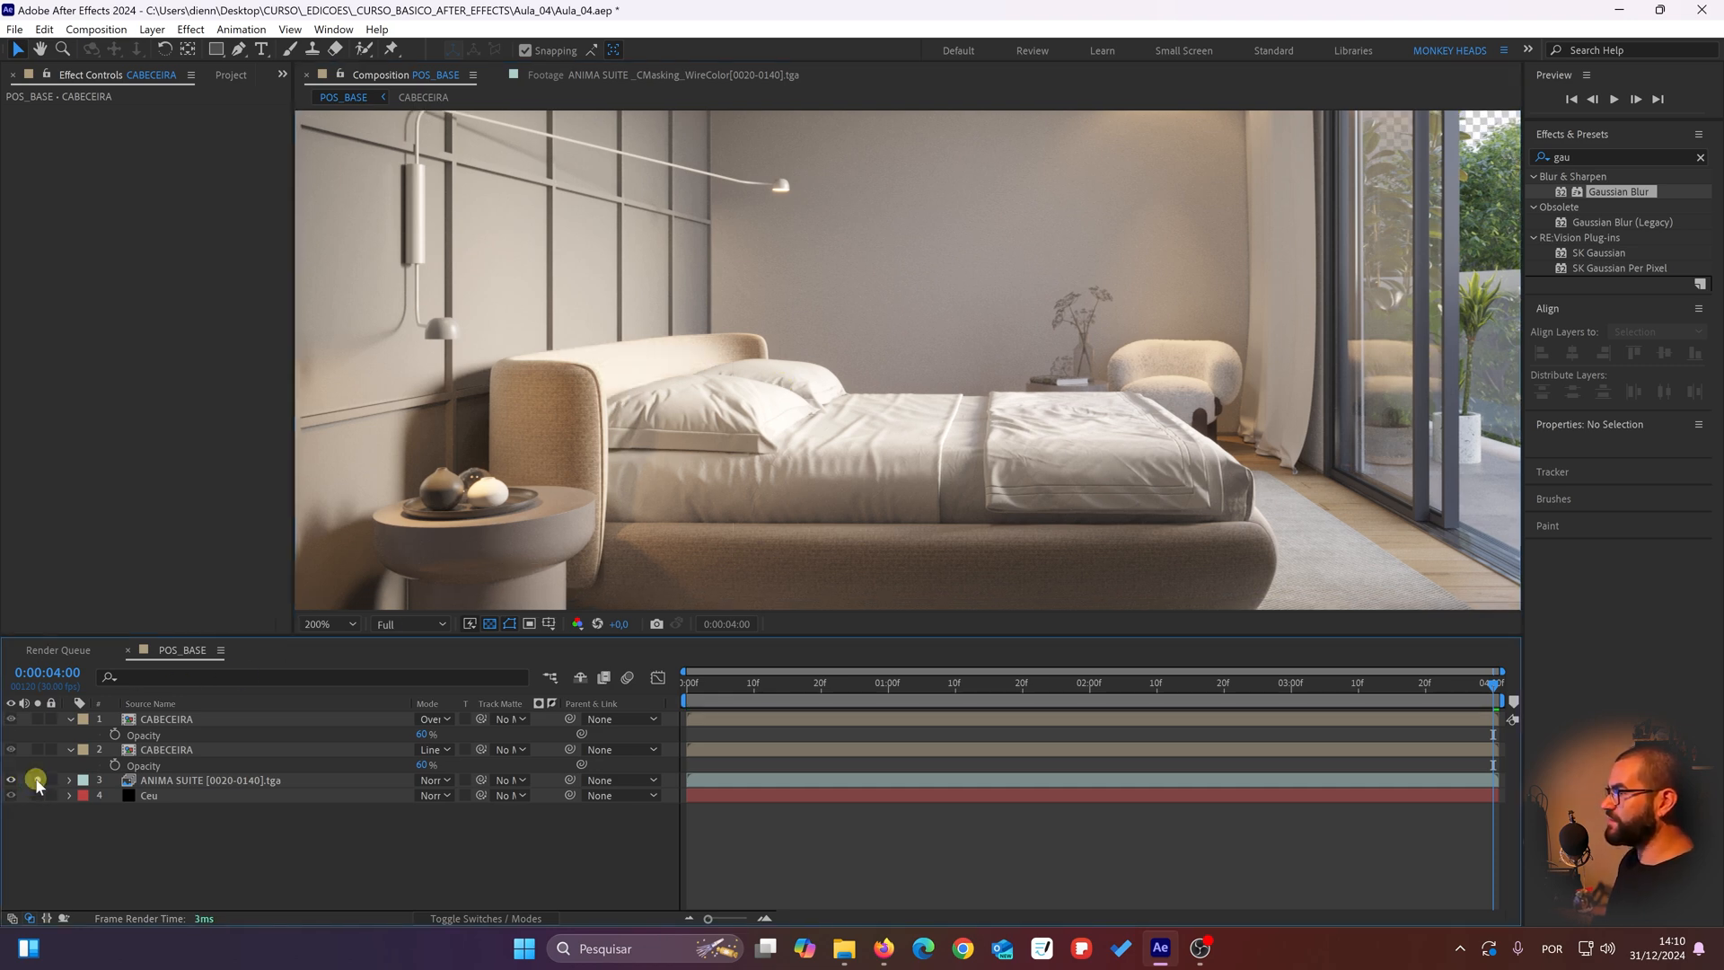
{"action": "left_click", "coordinate": [35, 781]}
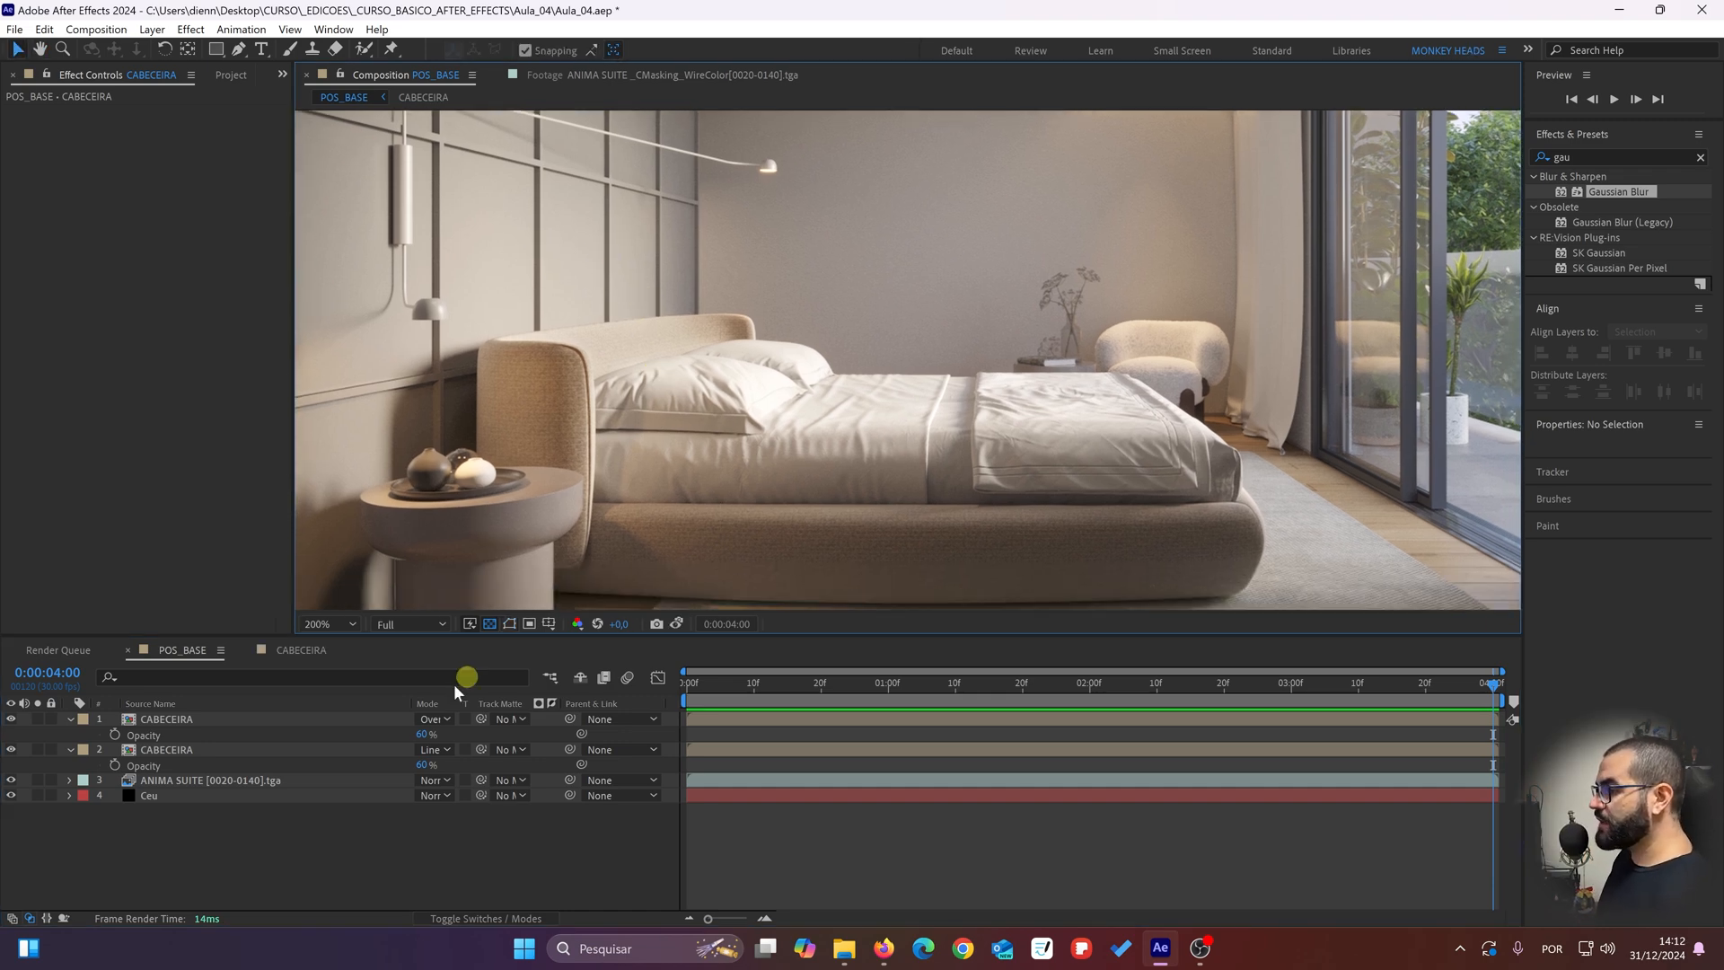
Step: Reveal the keyframed Mask Path of both CABECEIRA layers in the POS_BASE timeline
{"action": "left_click", "coordinate": [159, 750]}
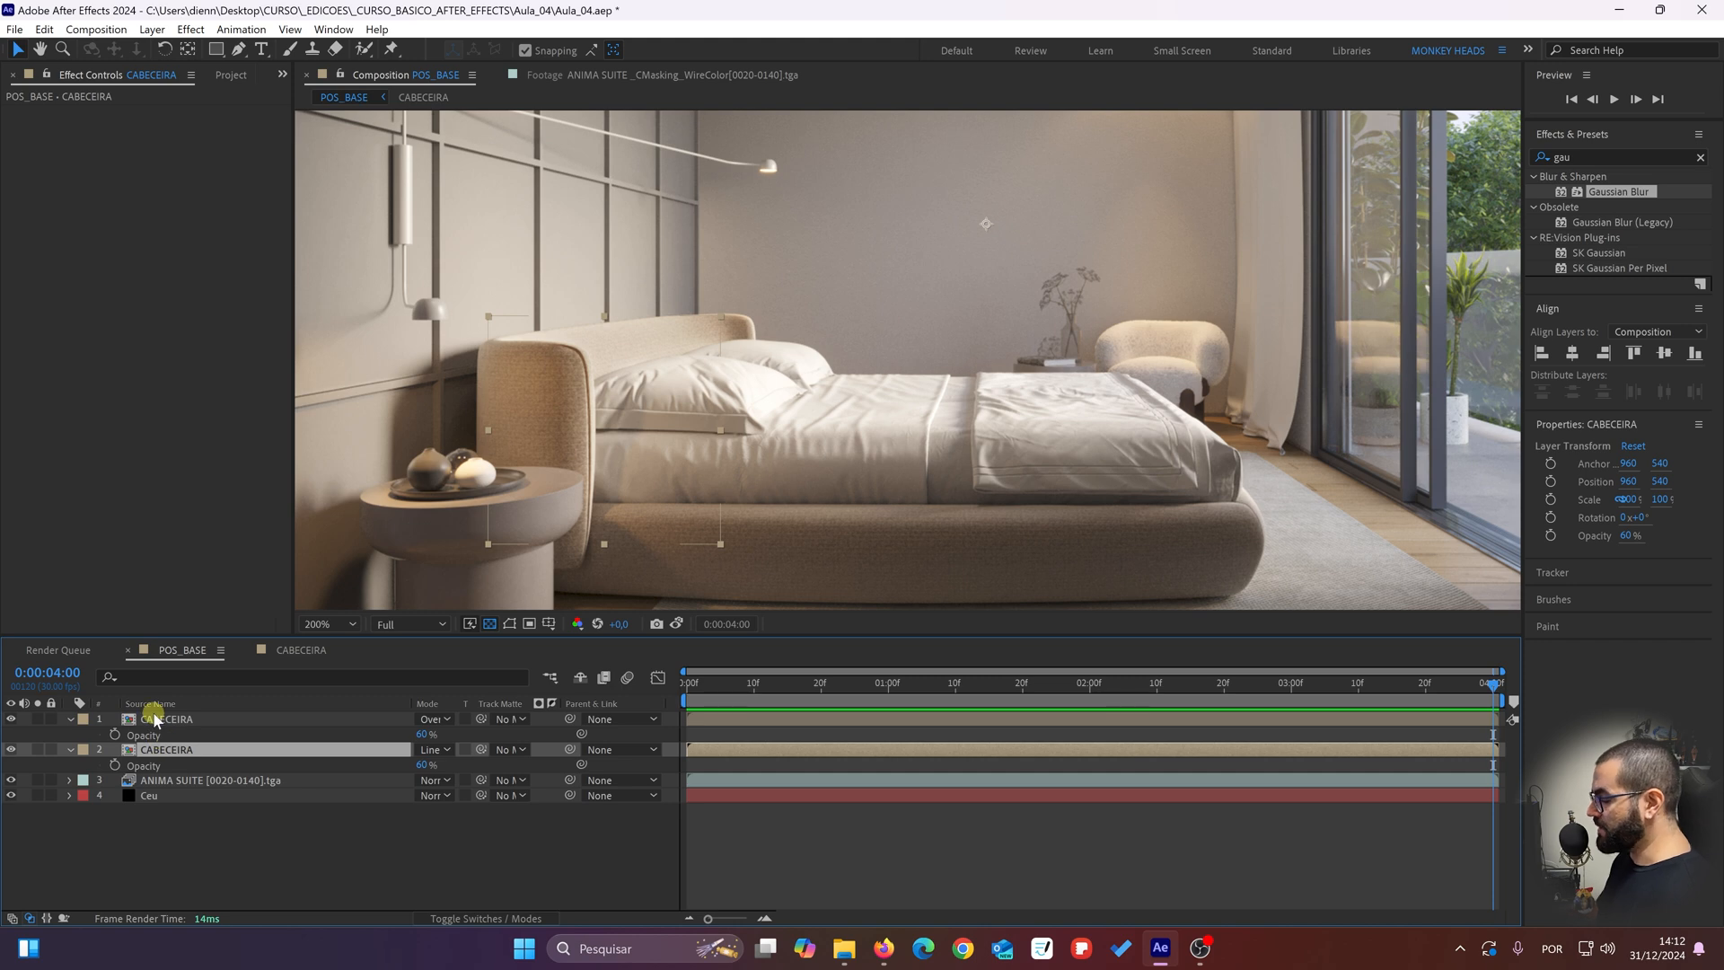
{"action": "key", "text": "ctrl+v"}
{"action": "left_click", "coordinate": [158, 720]}
{"action": "key", "text": "ctrl+v"}
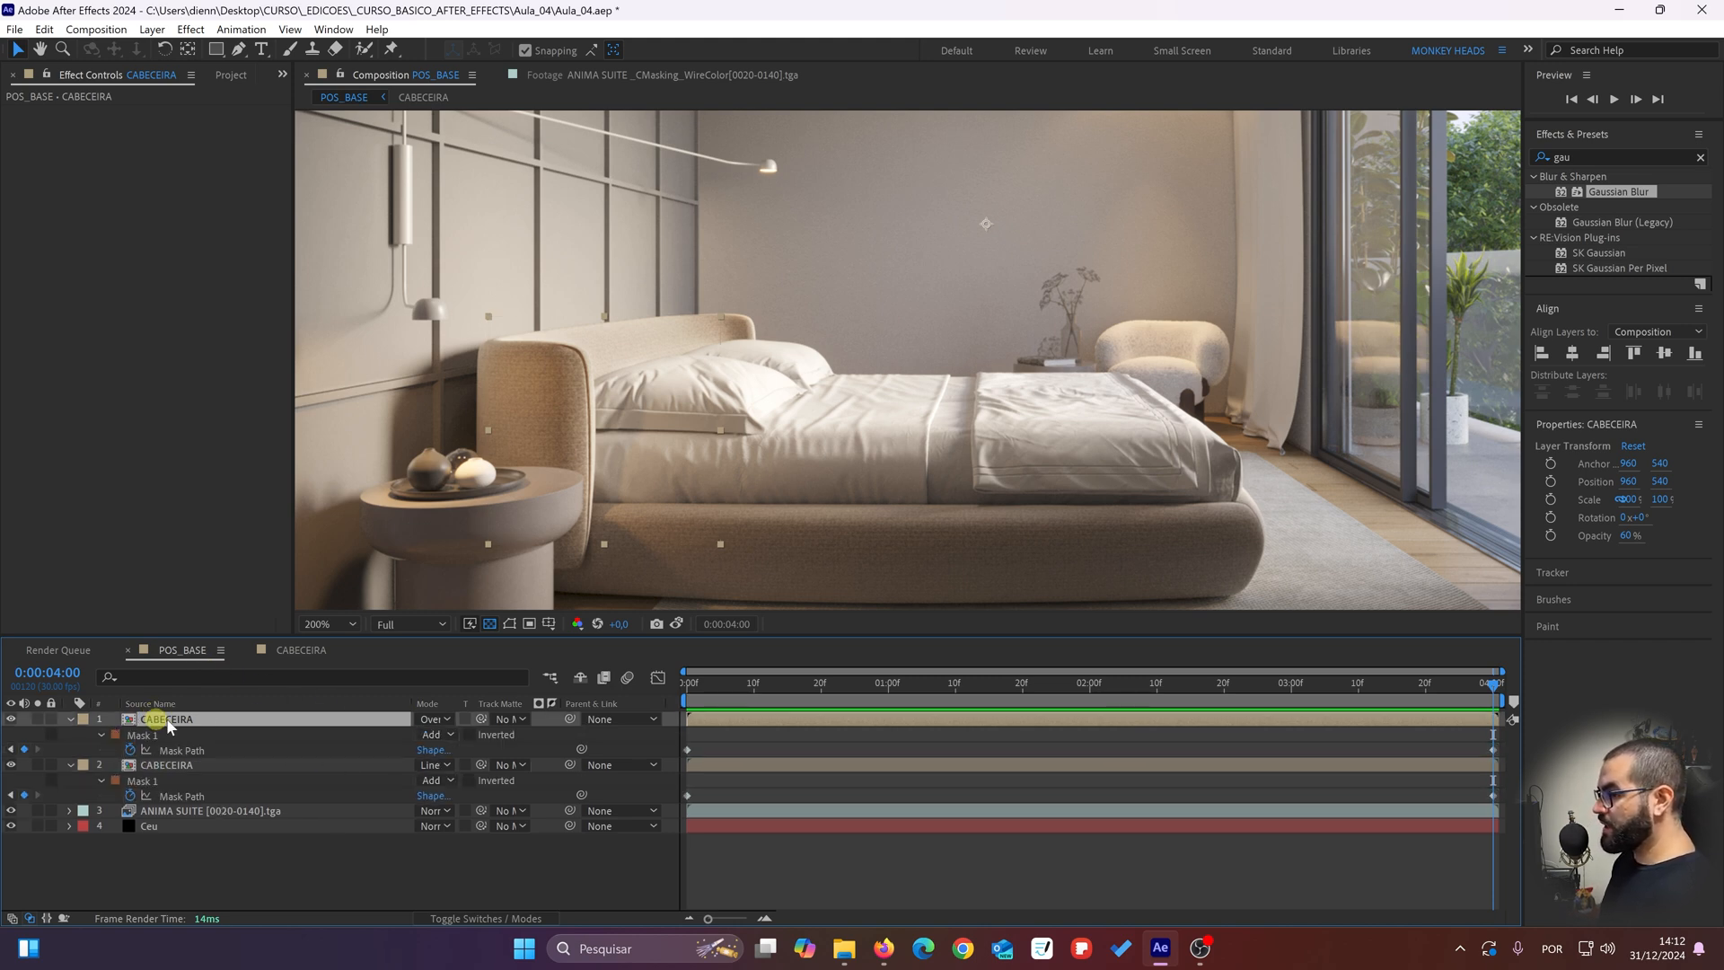
{"action": "left_click", "coordinate": [222, 875]}
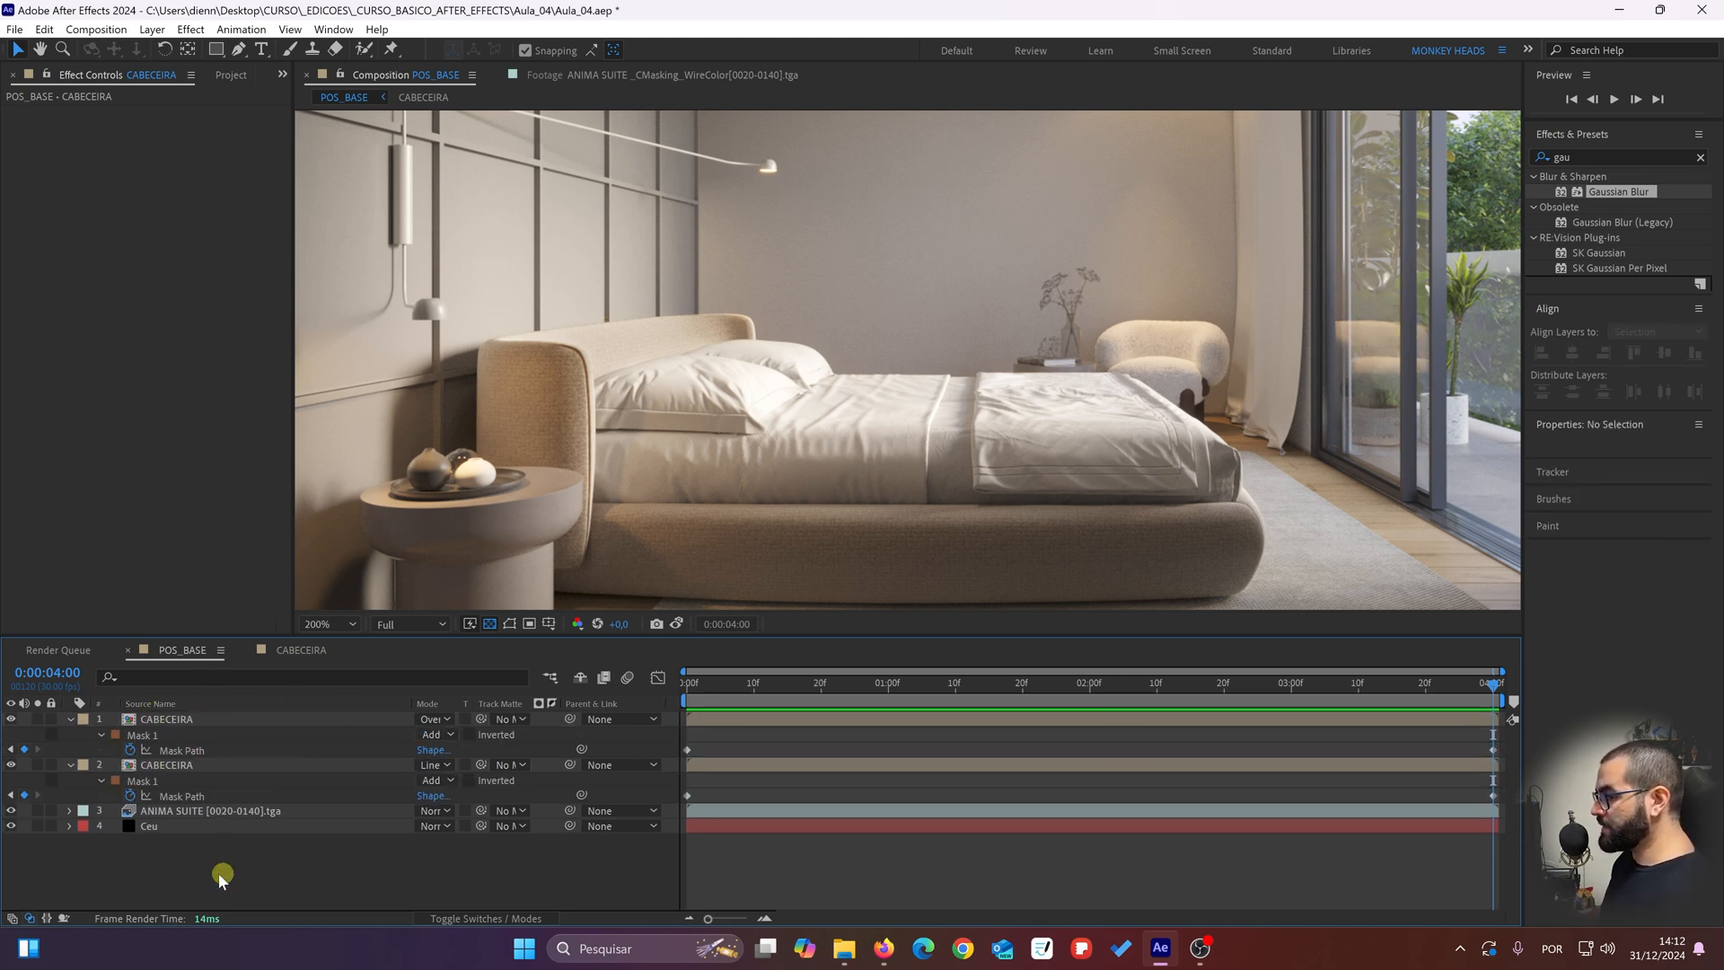
Step: Add the Ceu solid from the Solids folder as the top layer of POS_BASE and hide it
{"action": "left_click", "coordinate": [227, 75]}
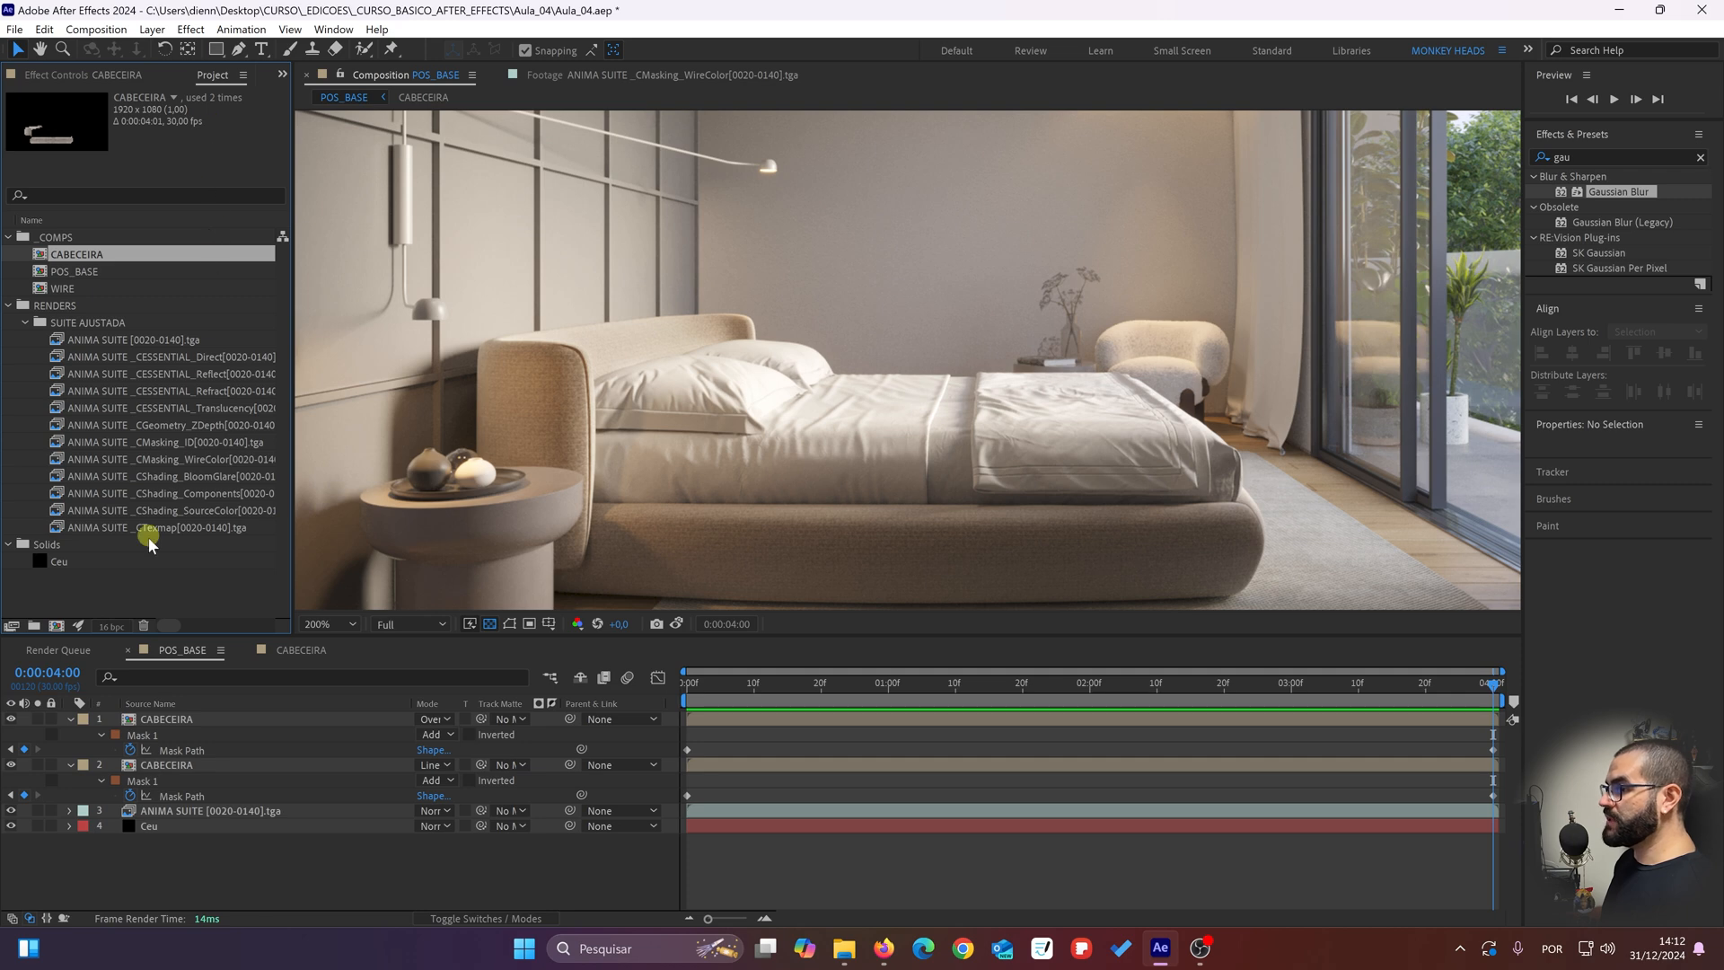
{"action": "left_click", "coordinate": [88, 595]}
{"action": "left_click_drag", "start_coordinate": [89, 564], "coordinate": [90, 579]}
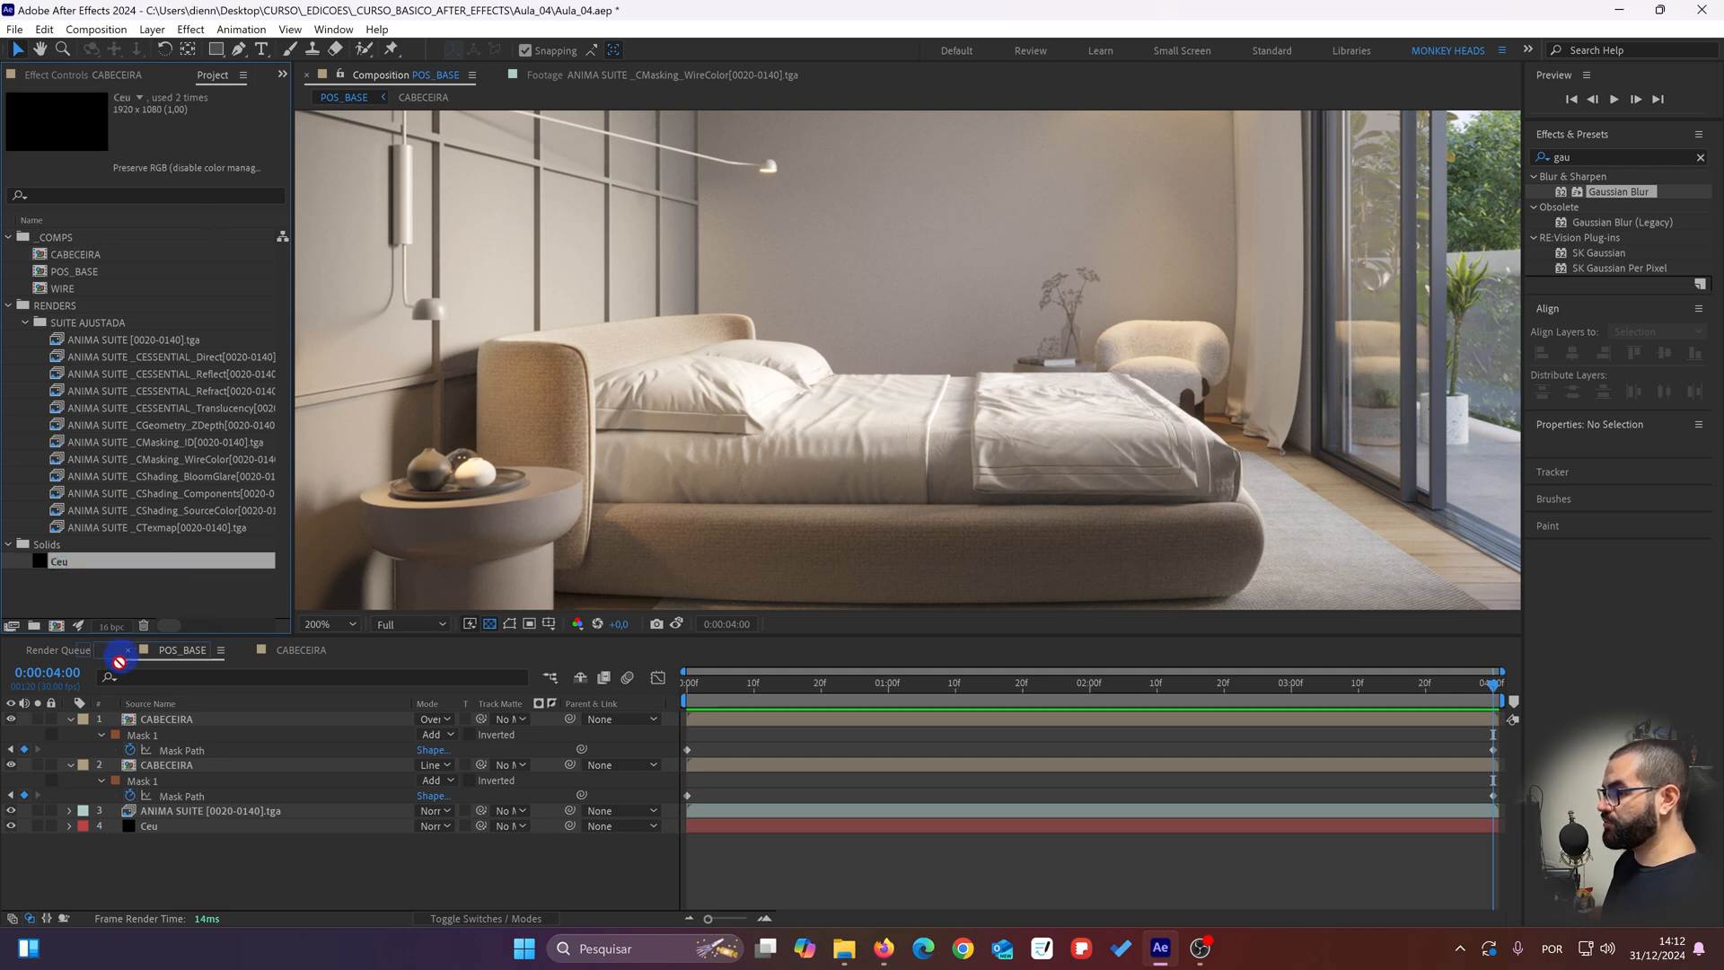
{"action": "left_click_drag", "start_coordinate": [119, 661], "coordinate": [134, 723]}
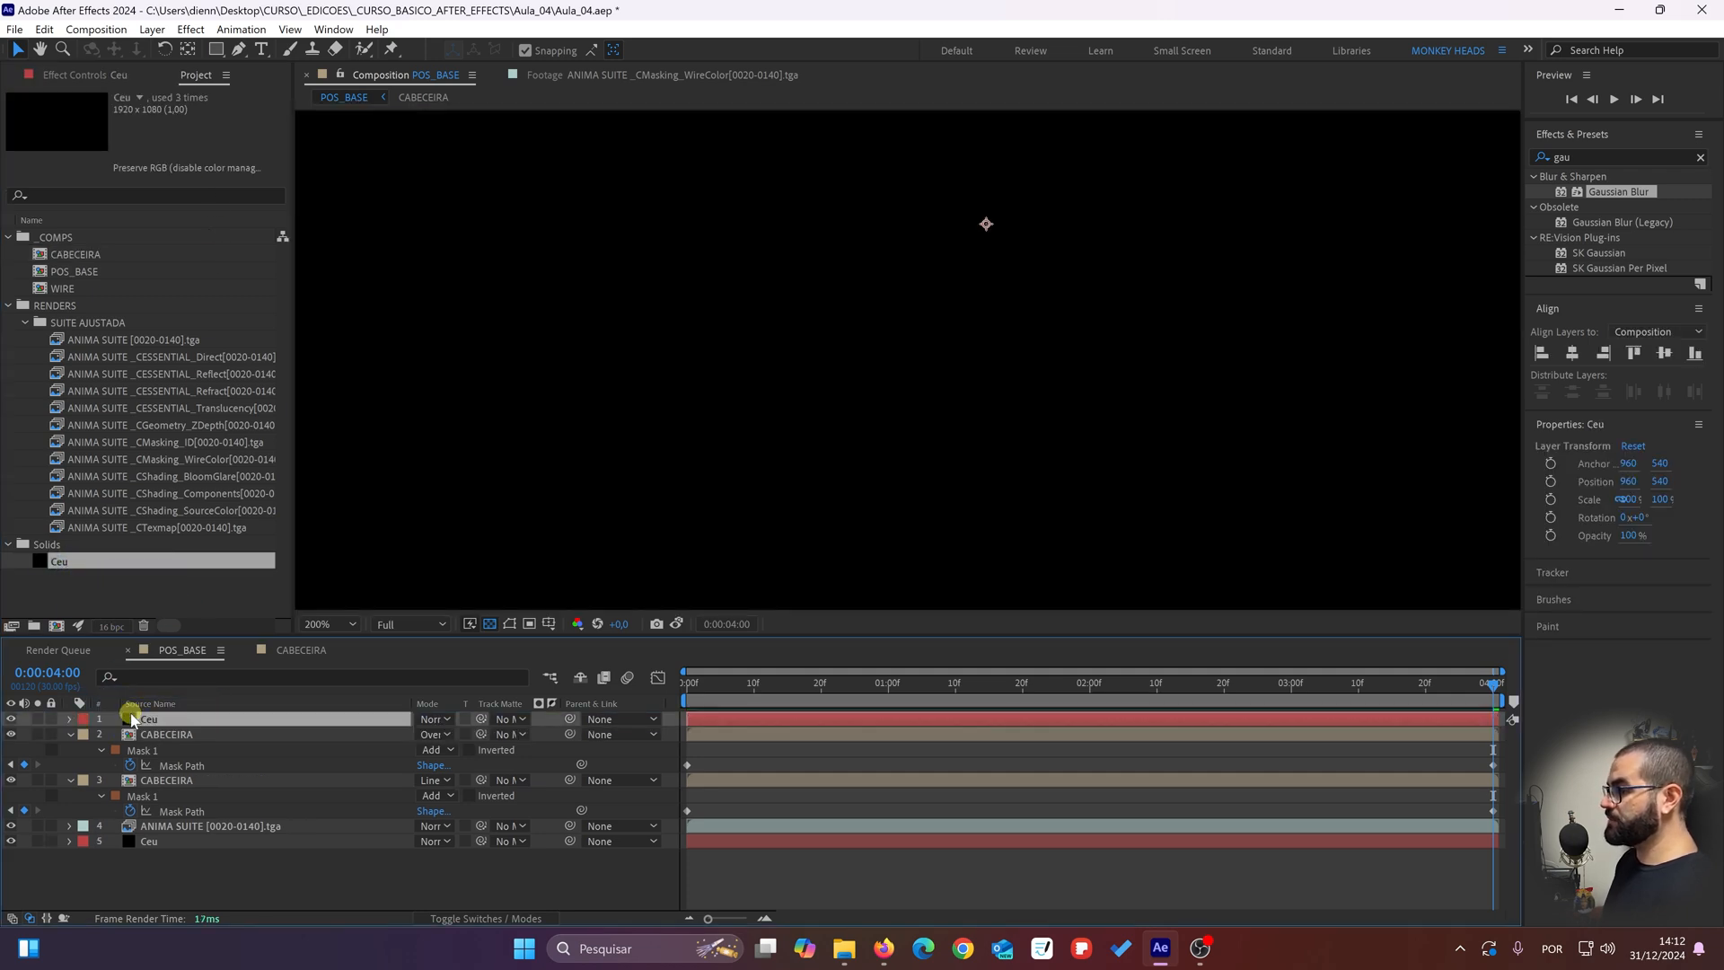
{"action": "left_click", "coordinate": [11, 718]}
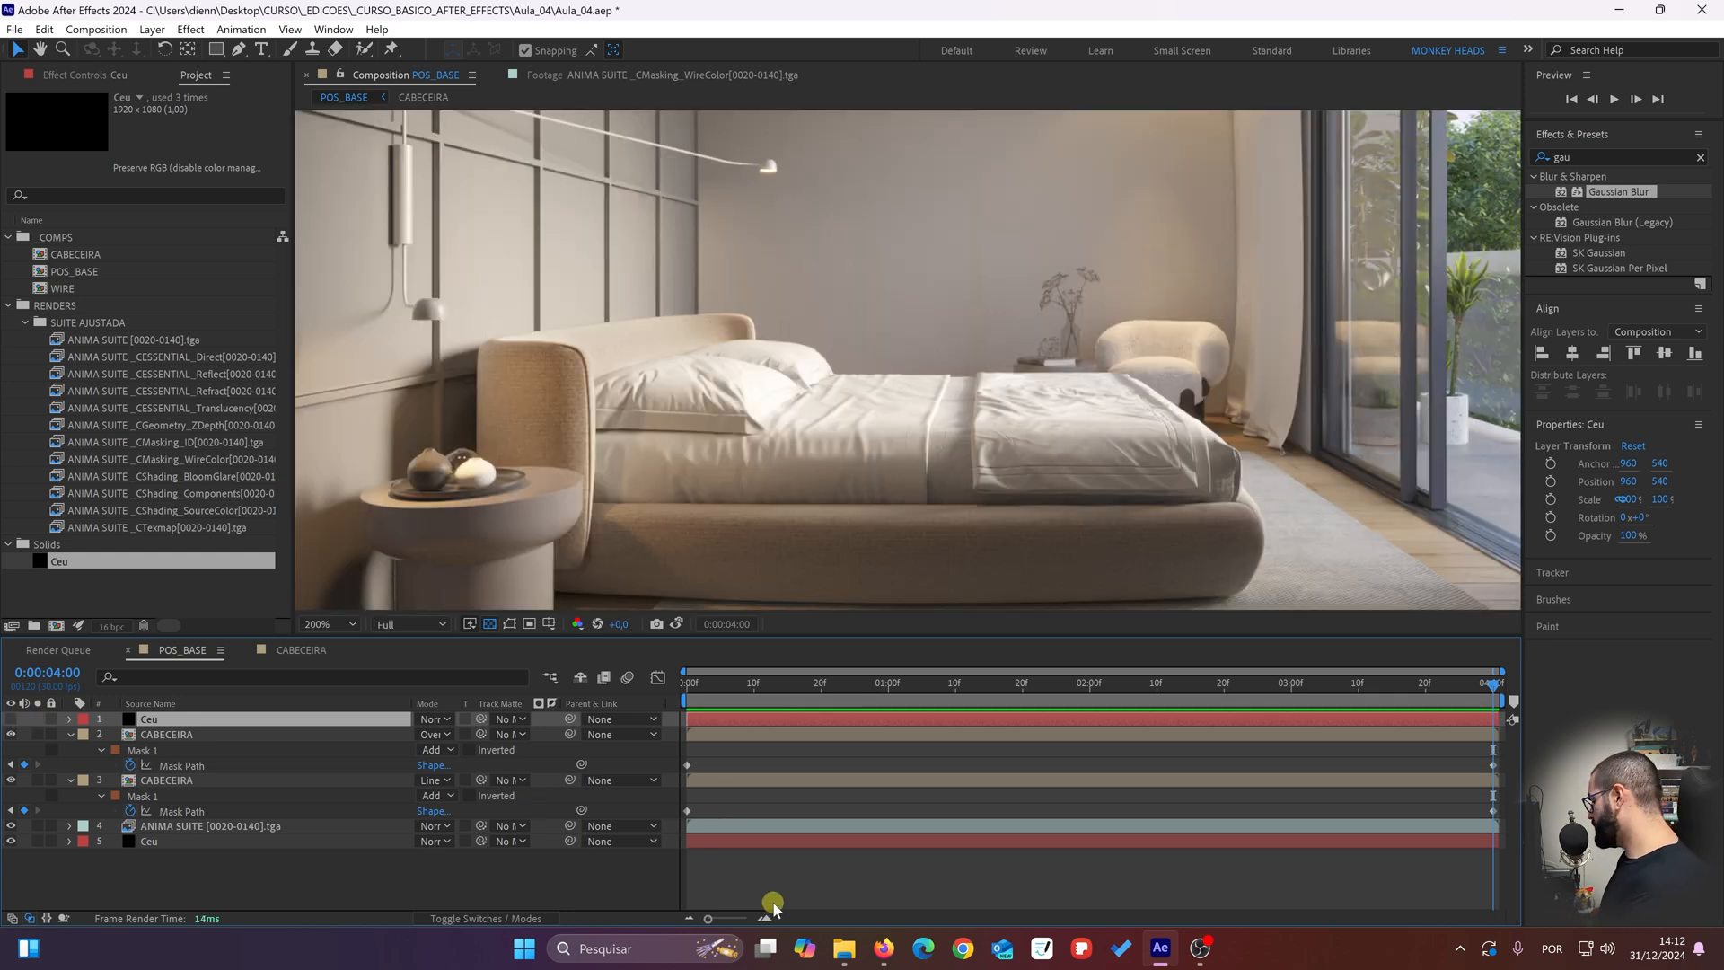
Step: At frame 0, copy Mask 1 from the upper CABECEIRA layer onto the top Ceu solid and make the solid visible
{"action": "key", "text": "Home"}
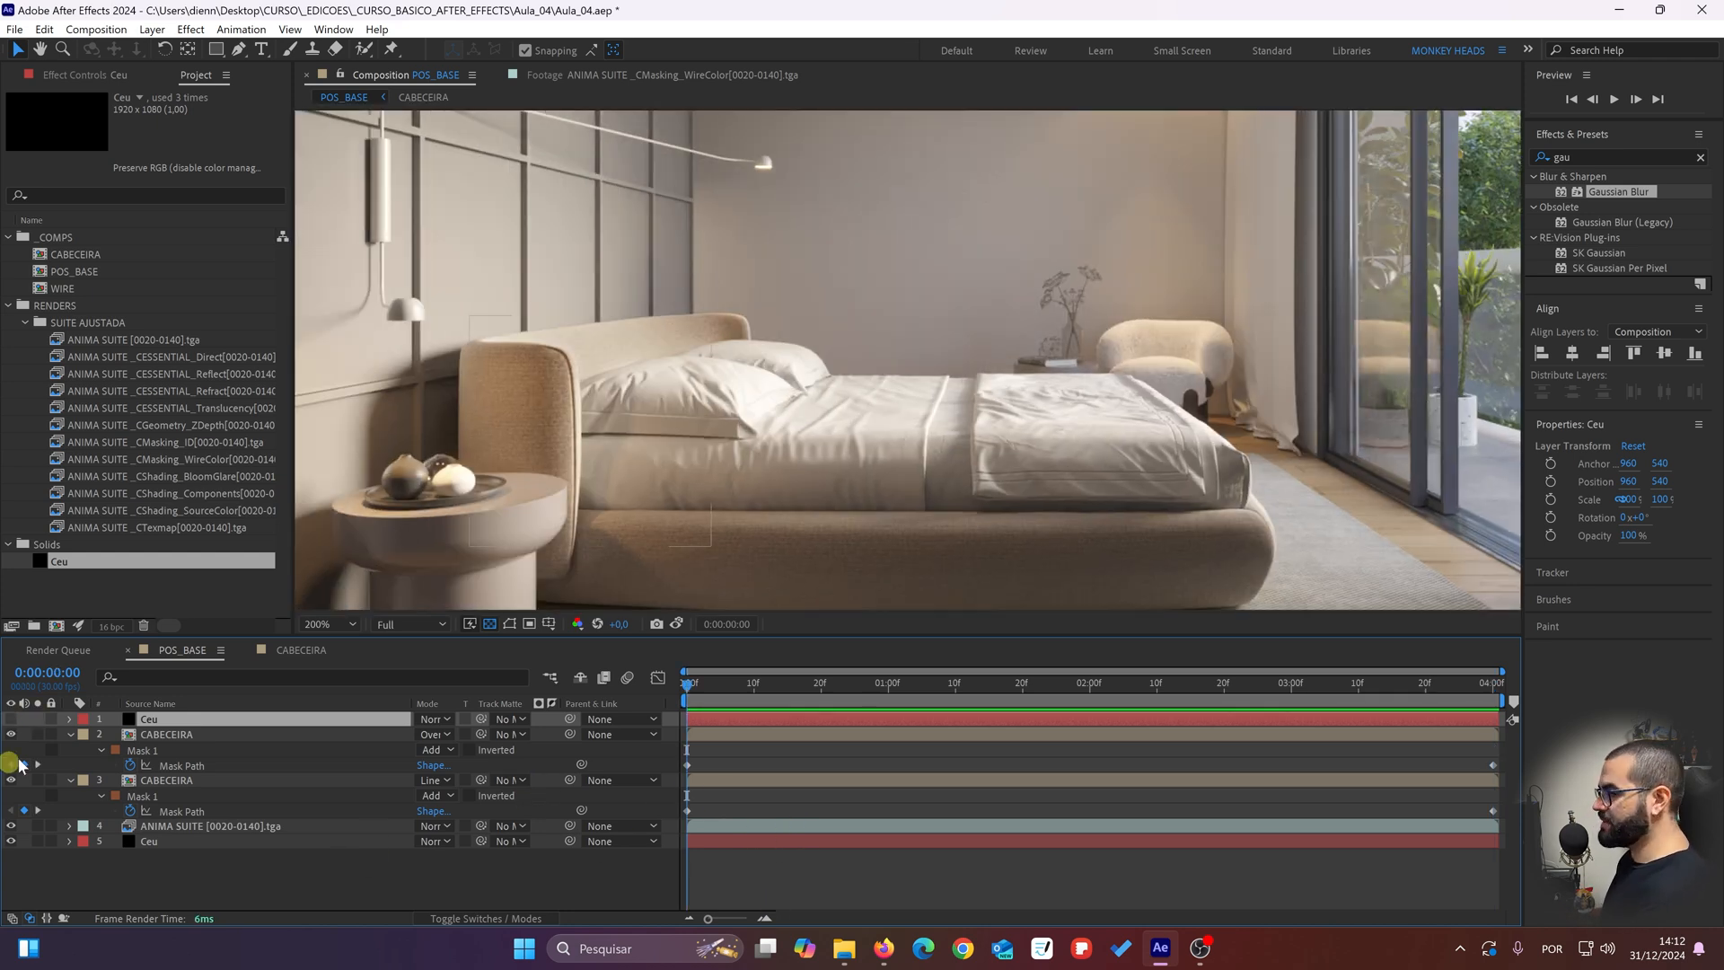
{"action": "left_click", "coordinate": [139, 751]}
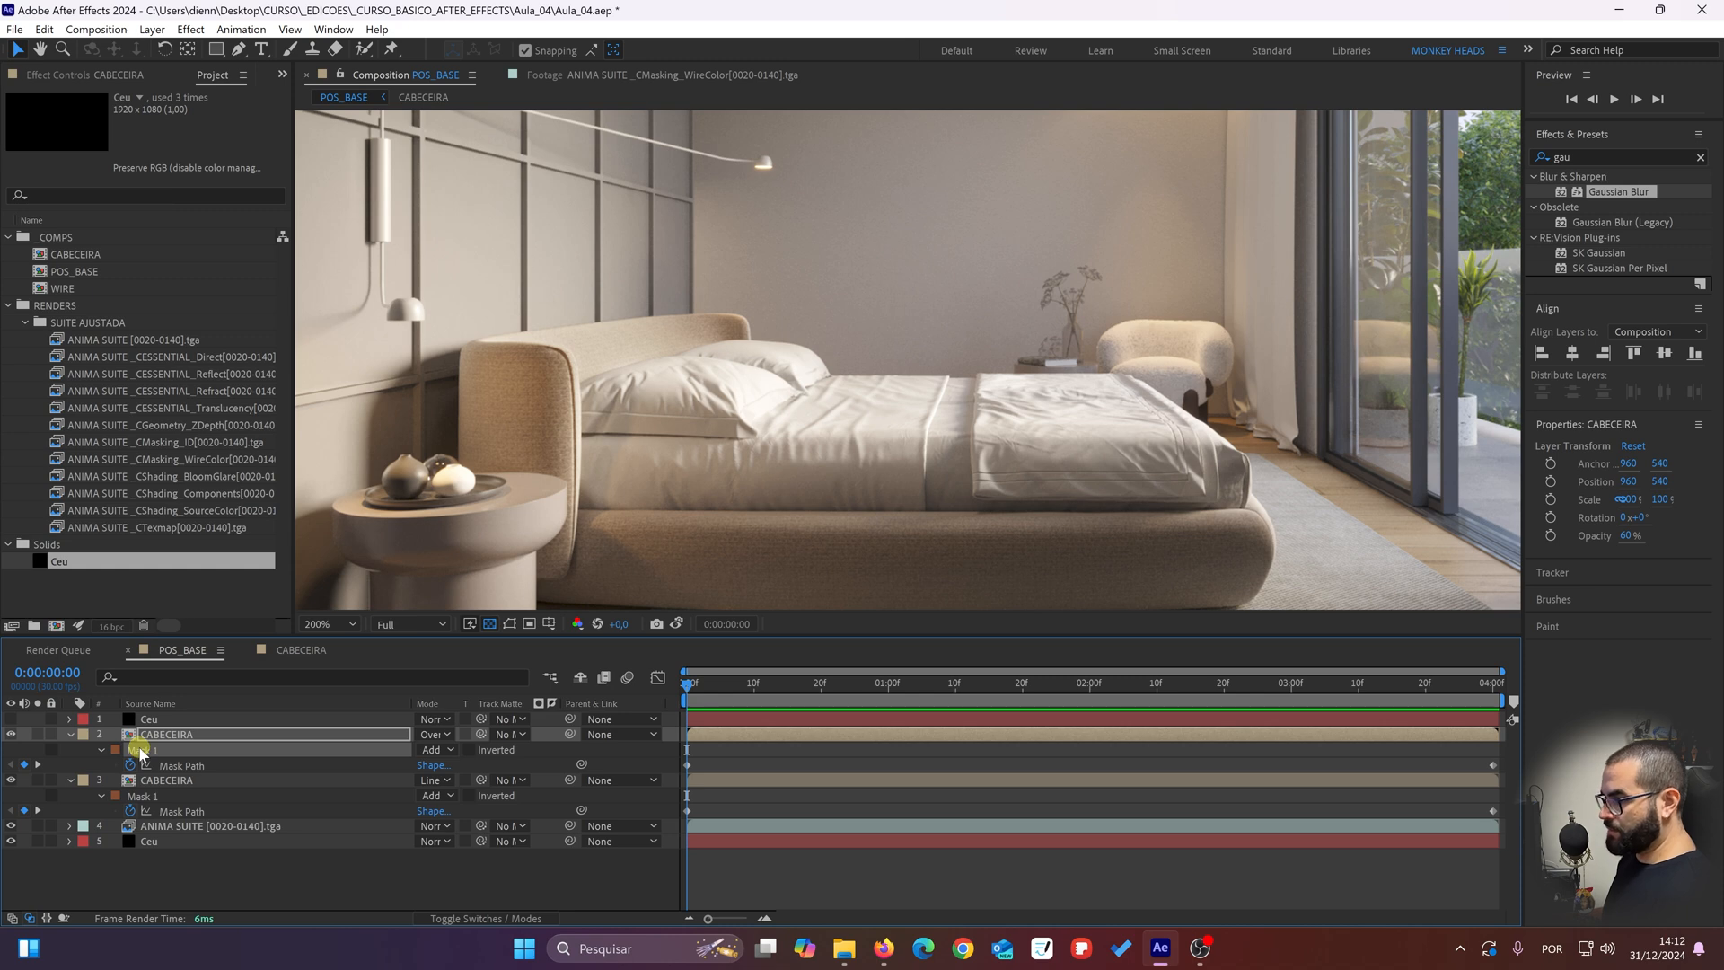
{"action": "left_click", "coordinate": [158, 721]}
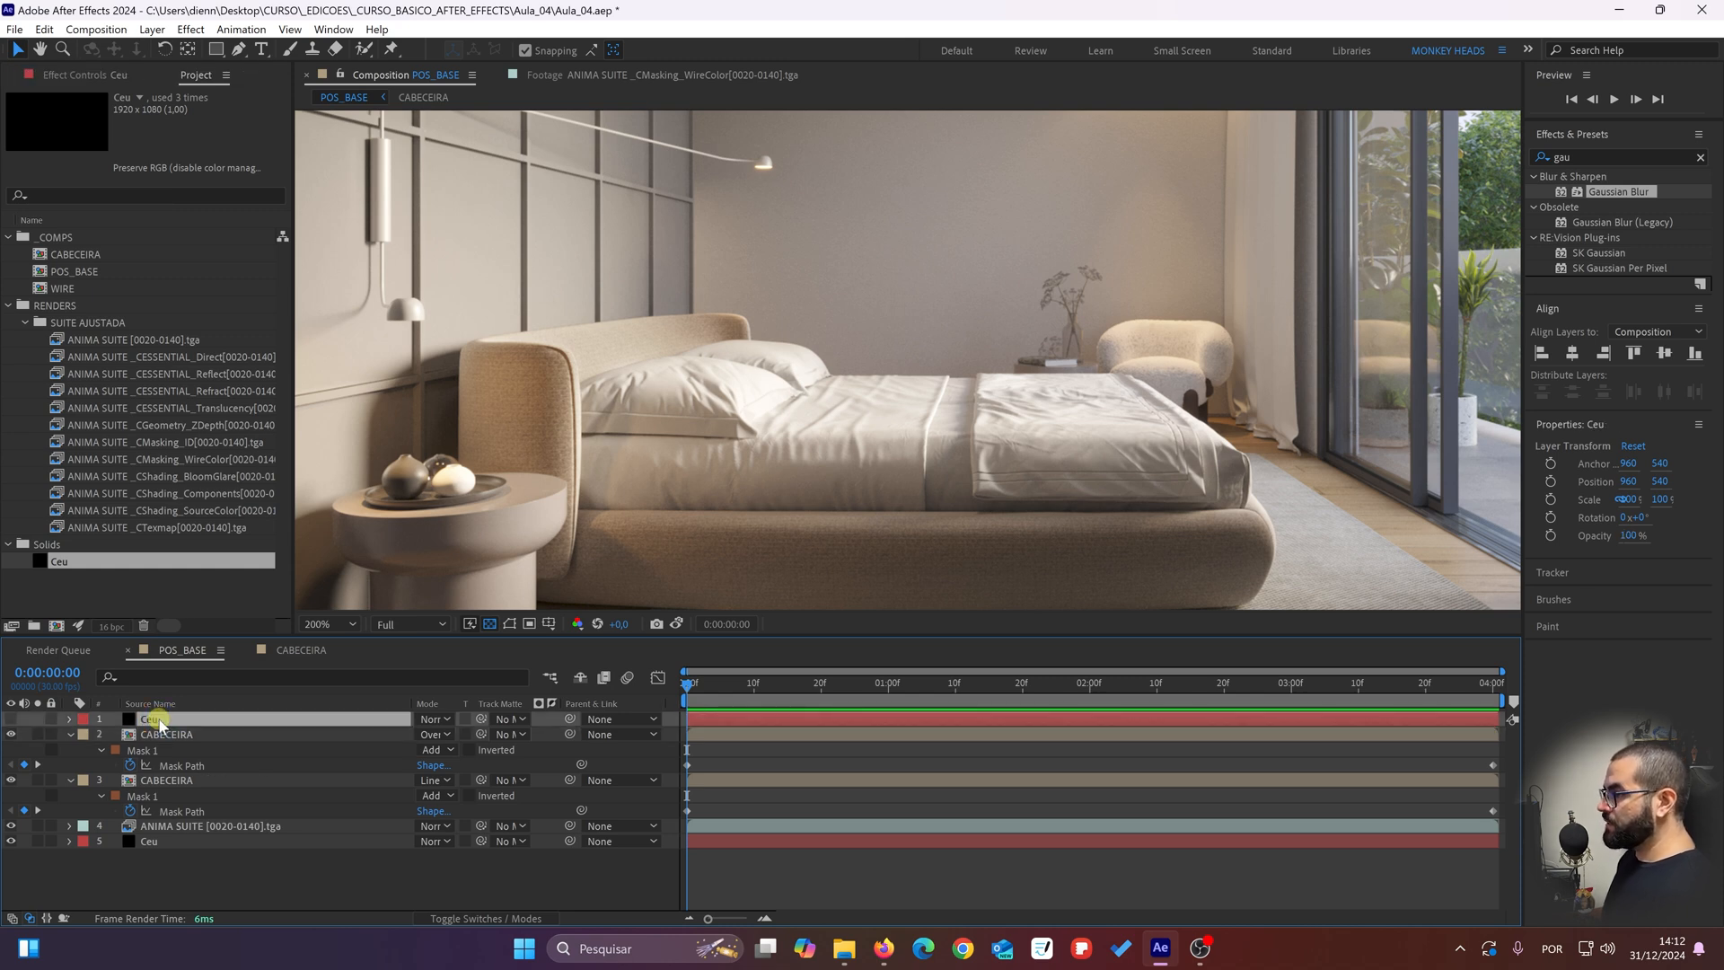
{"action": "key", "text": "Return"}
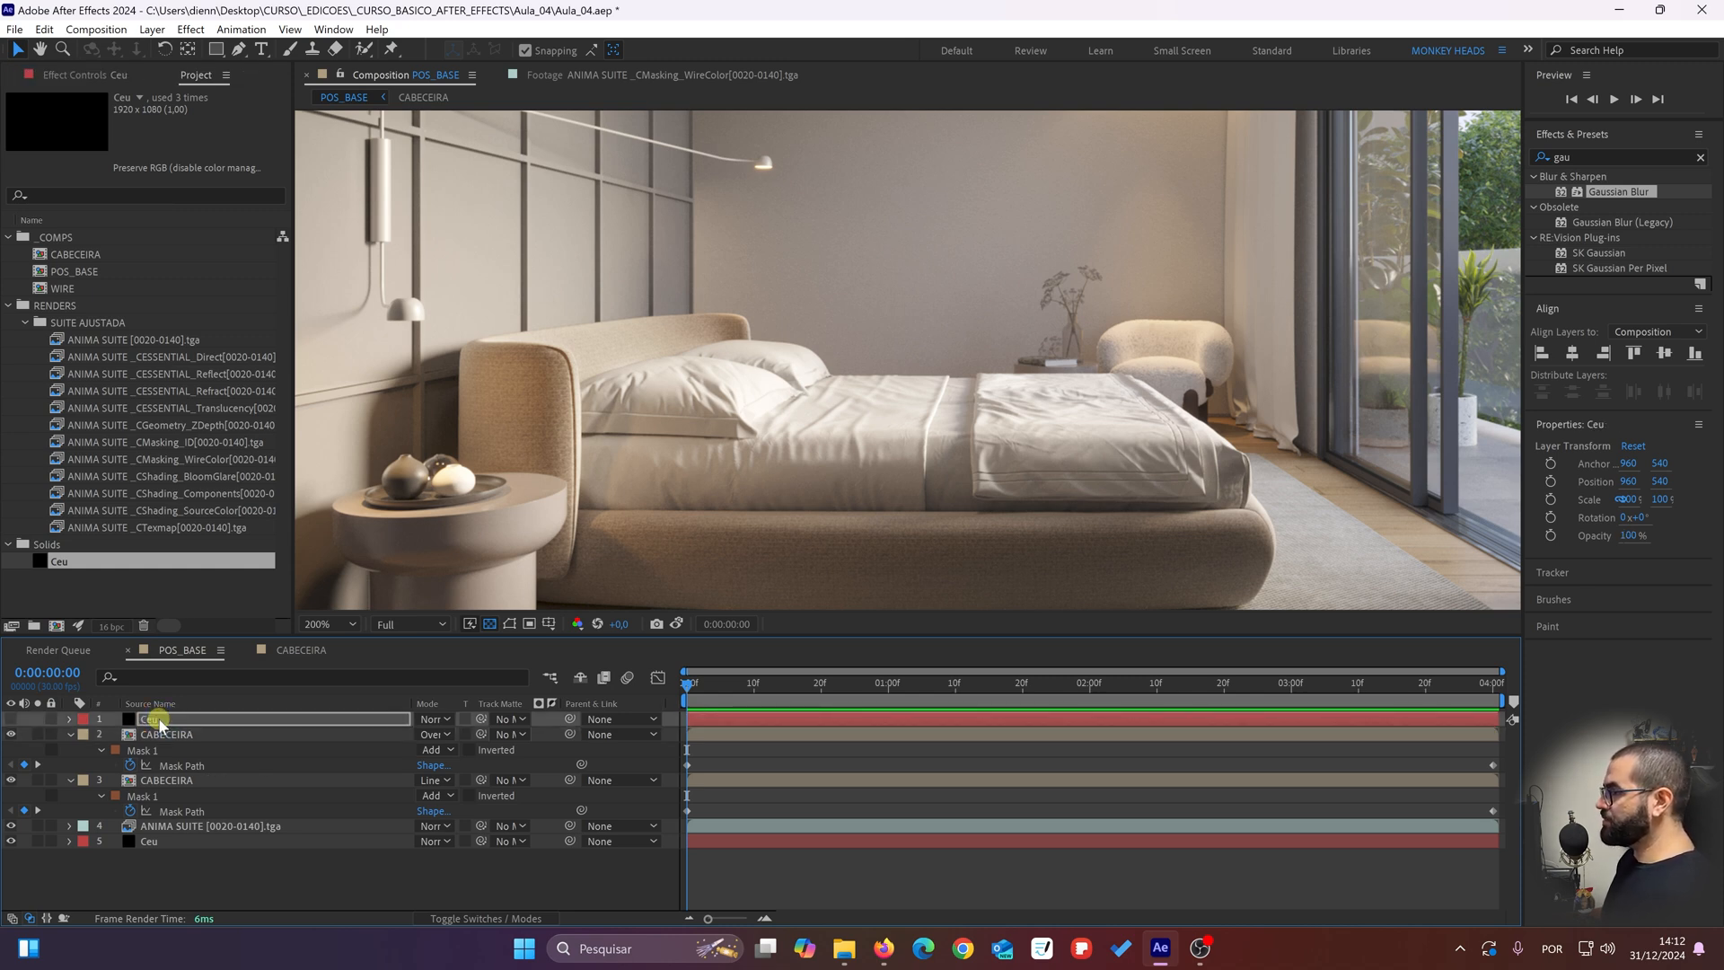
{"action": "left_click", "coordinate": [11, 718]}
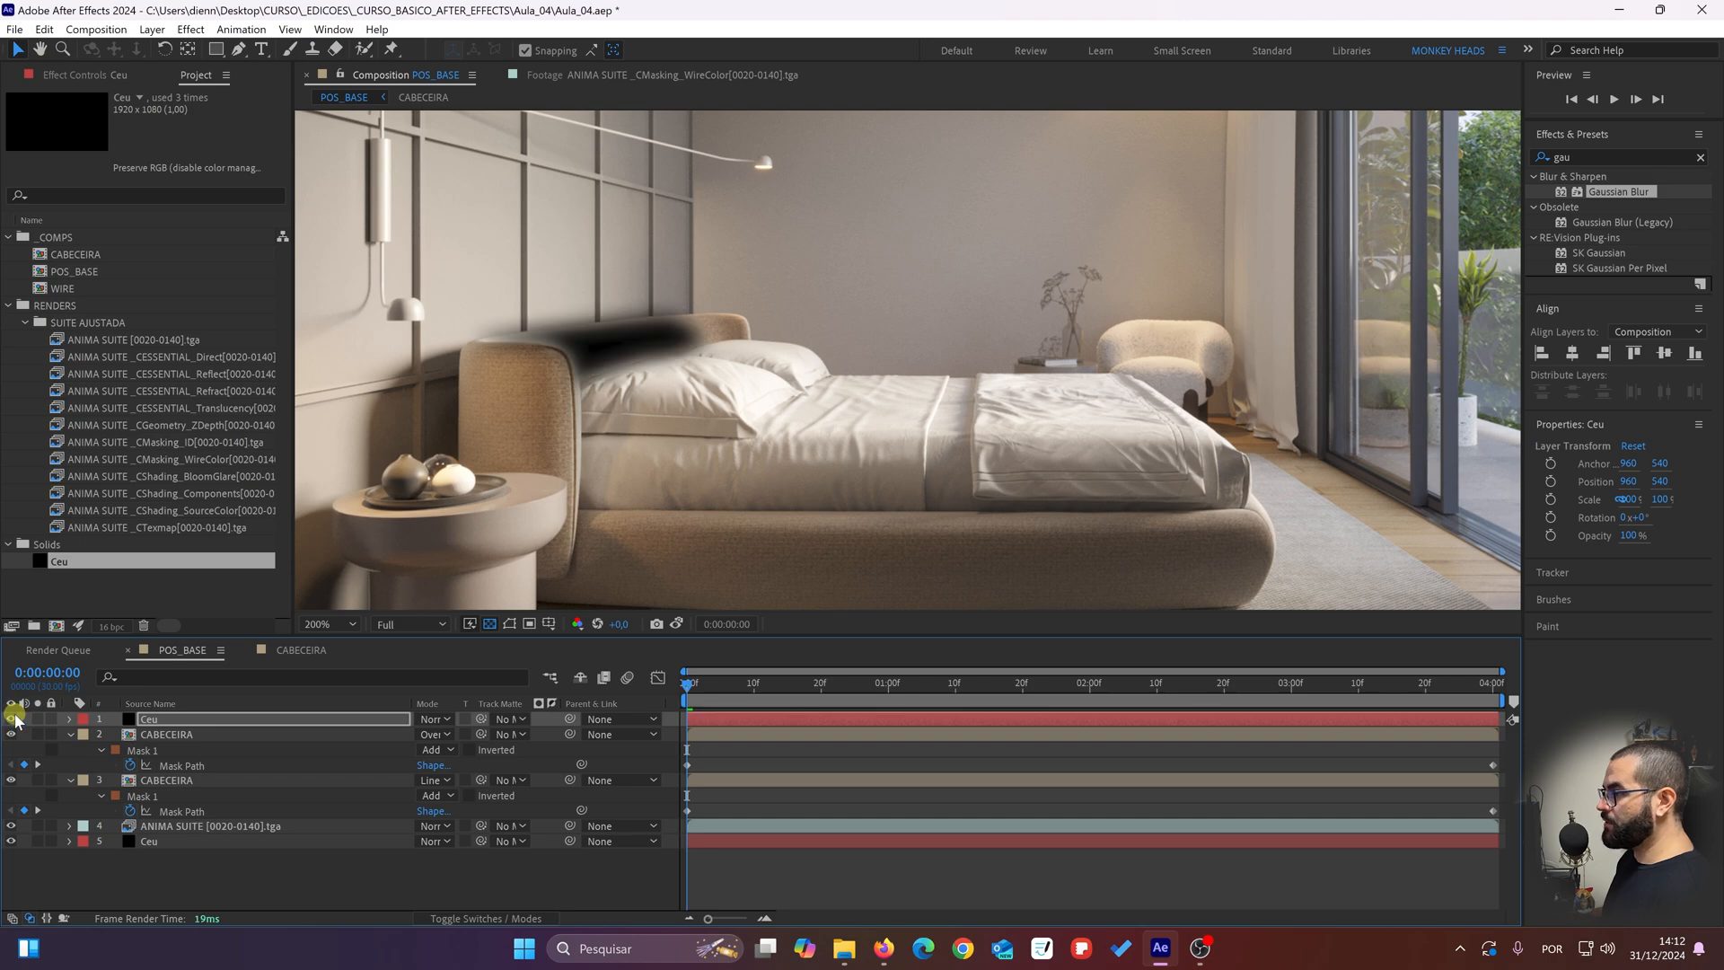
Step: Solo the top Ceu solid on and off to examine the shape of its pasted mask
{"action": "left_click", "coordinate": [37, 718]}
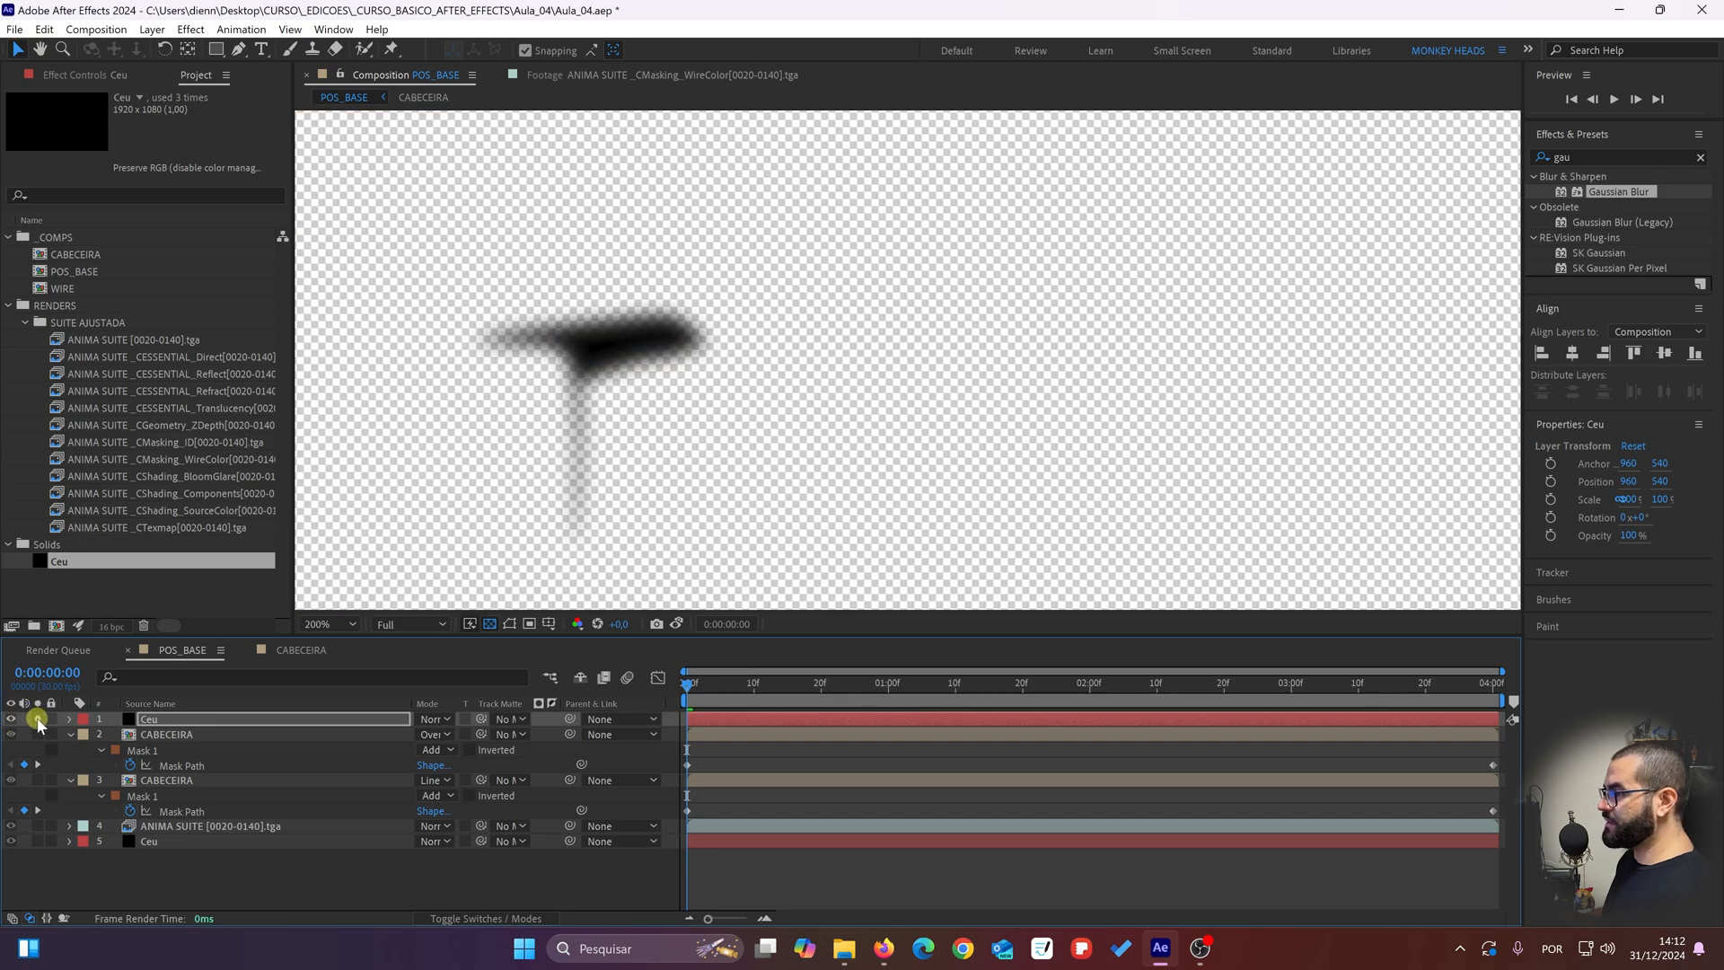
{"action": "left_click", "coordinate": [37, 718]}
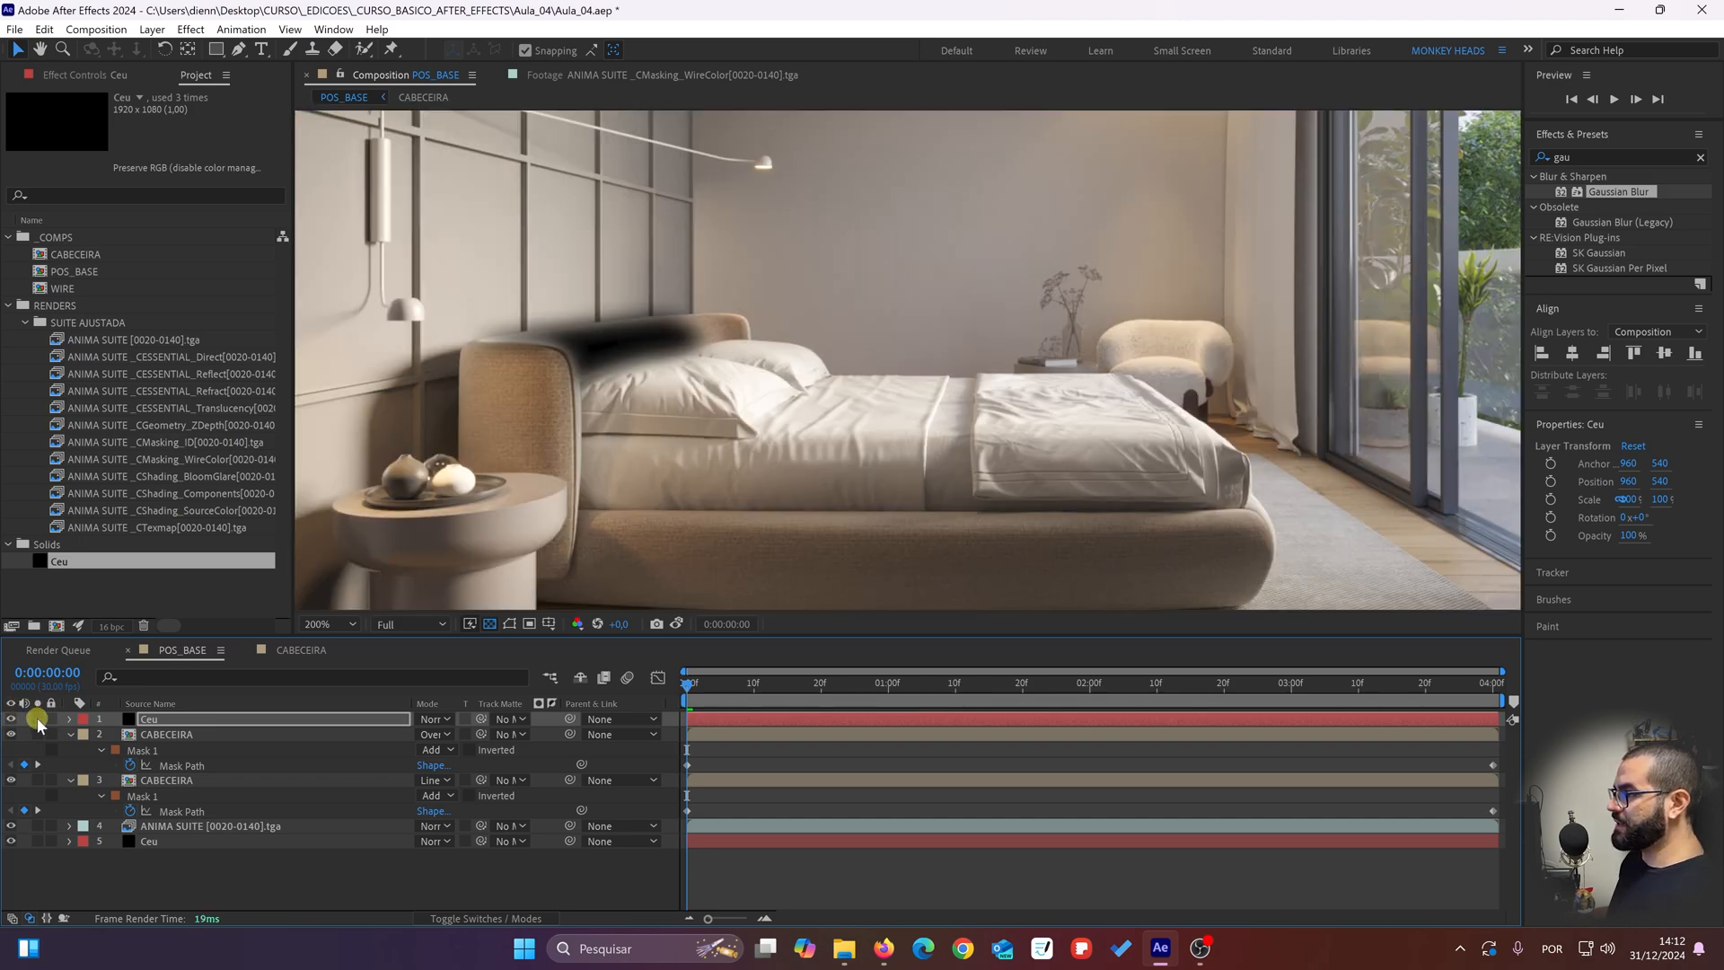
{"action": "left_click", "coordinate": [37, 719]}
{"action": "left_click", "coordinate": [37, 718]}
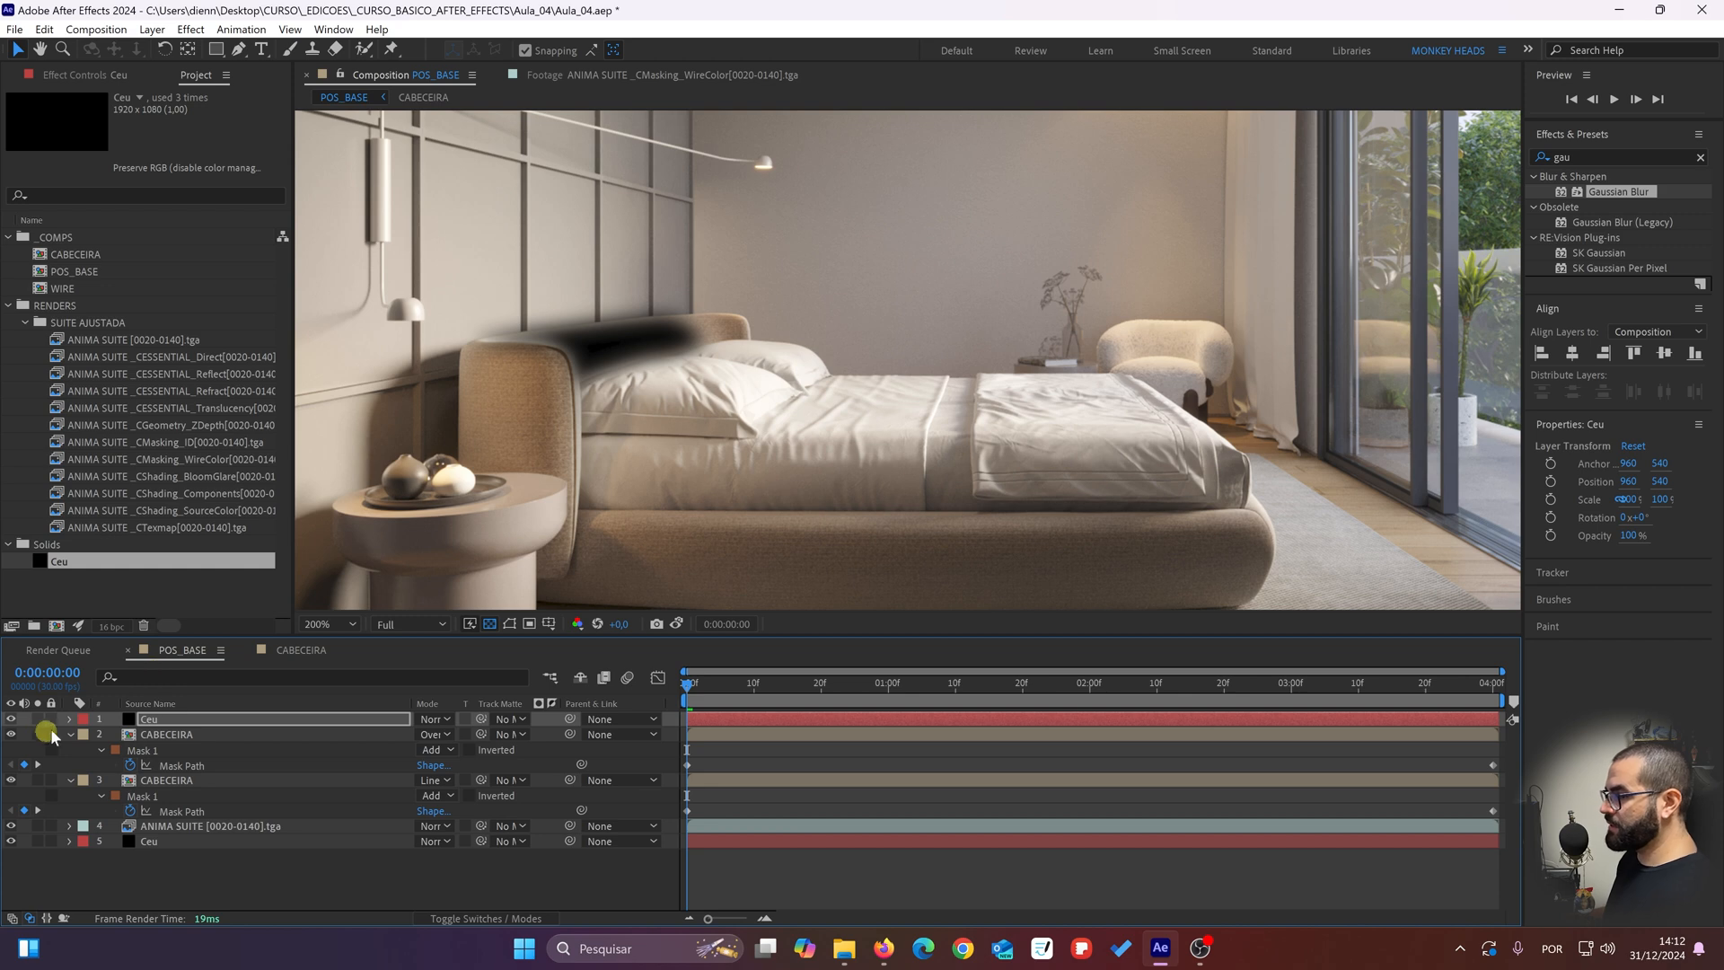
Step: Set the mode of Mask 1 to None on both CABECEIRA layers
{"action": "left_click_drag", "start_coordinate": [558, 485], "coordinate": [611, 460]}
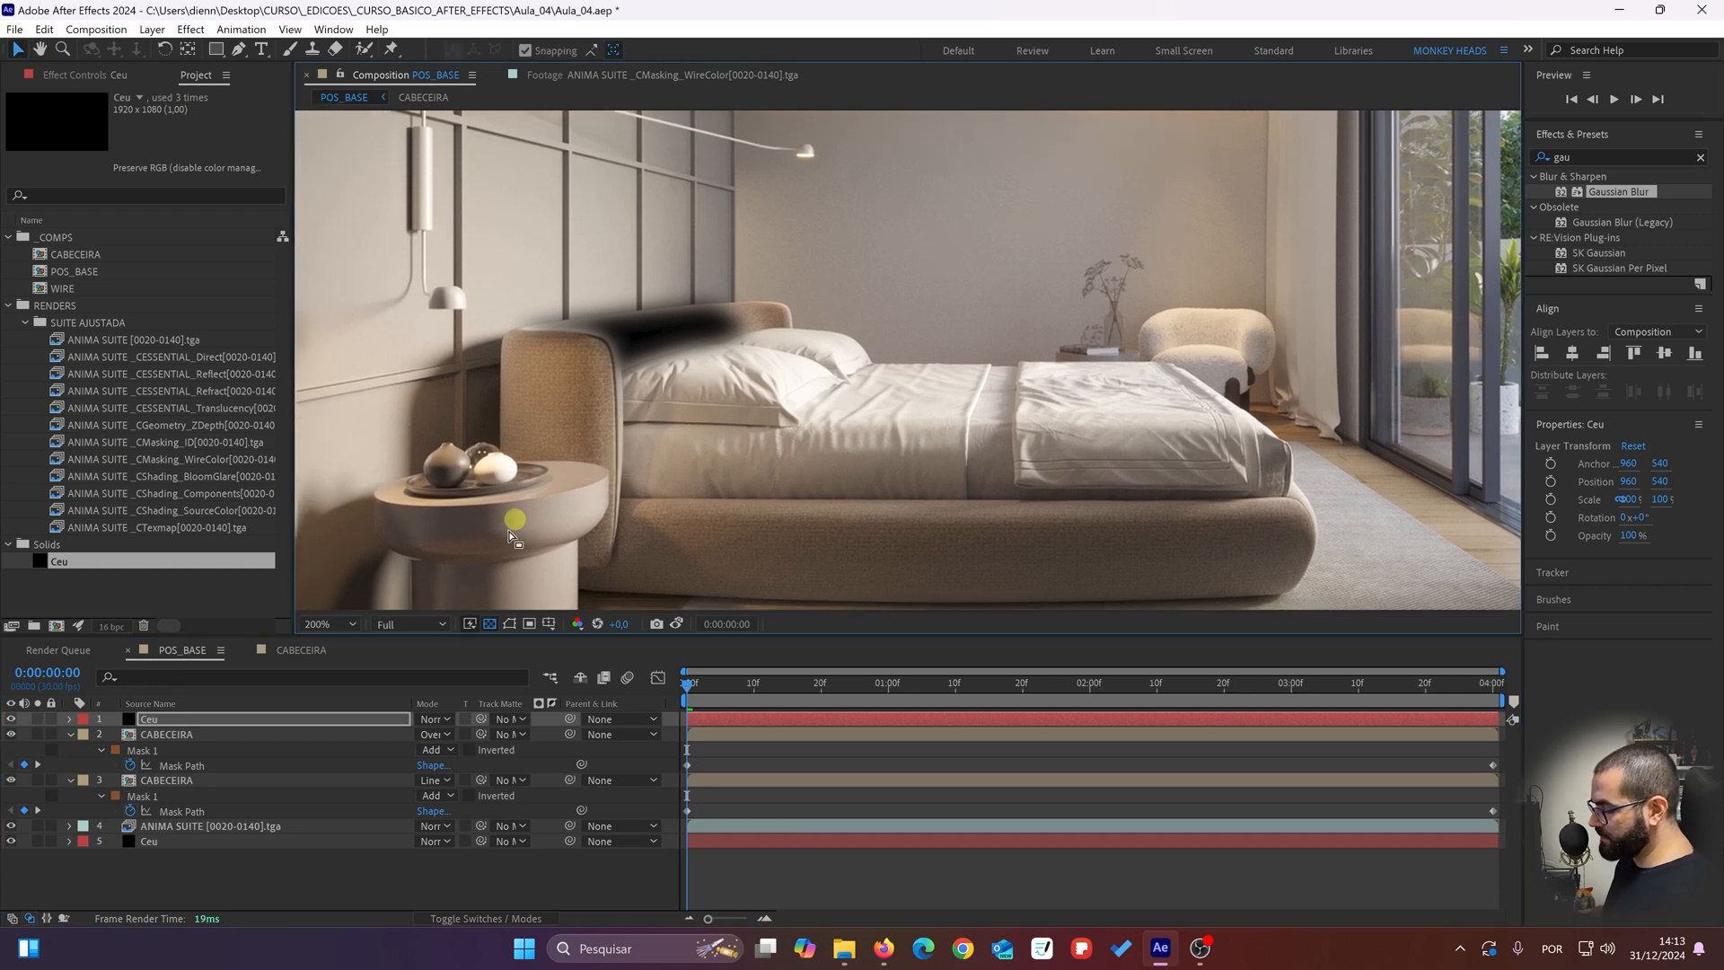
{"action": "left_click", "coordinate": [434, 751]}
{"action": "left_click", "coordinate": [458, 770]}
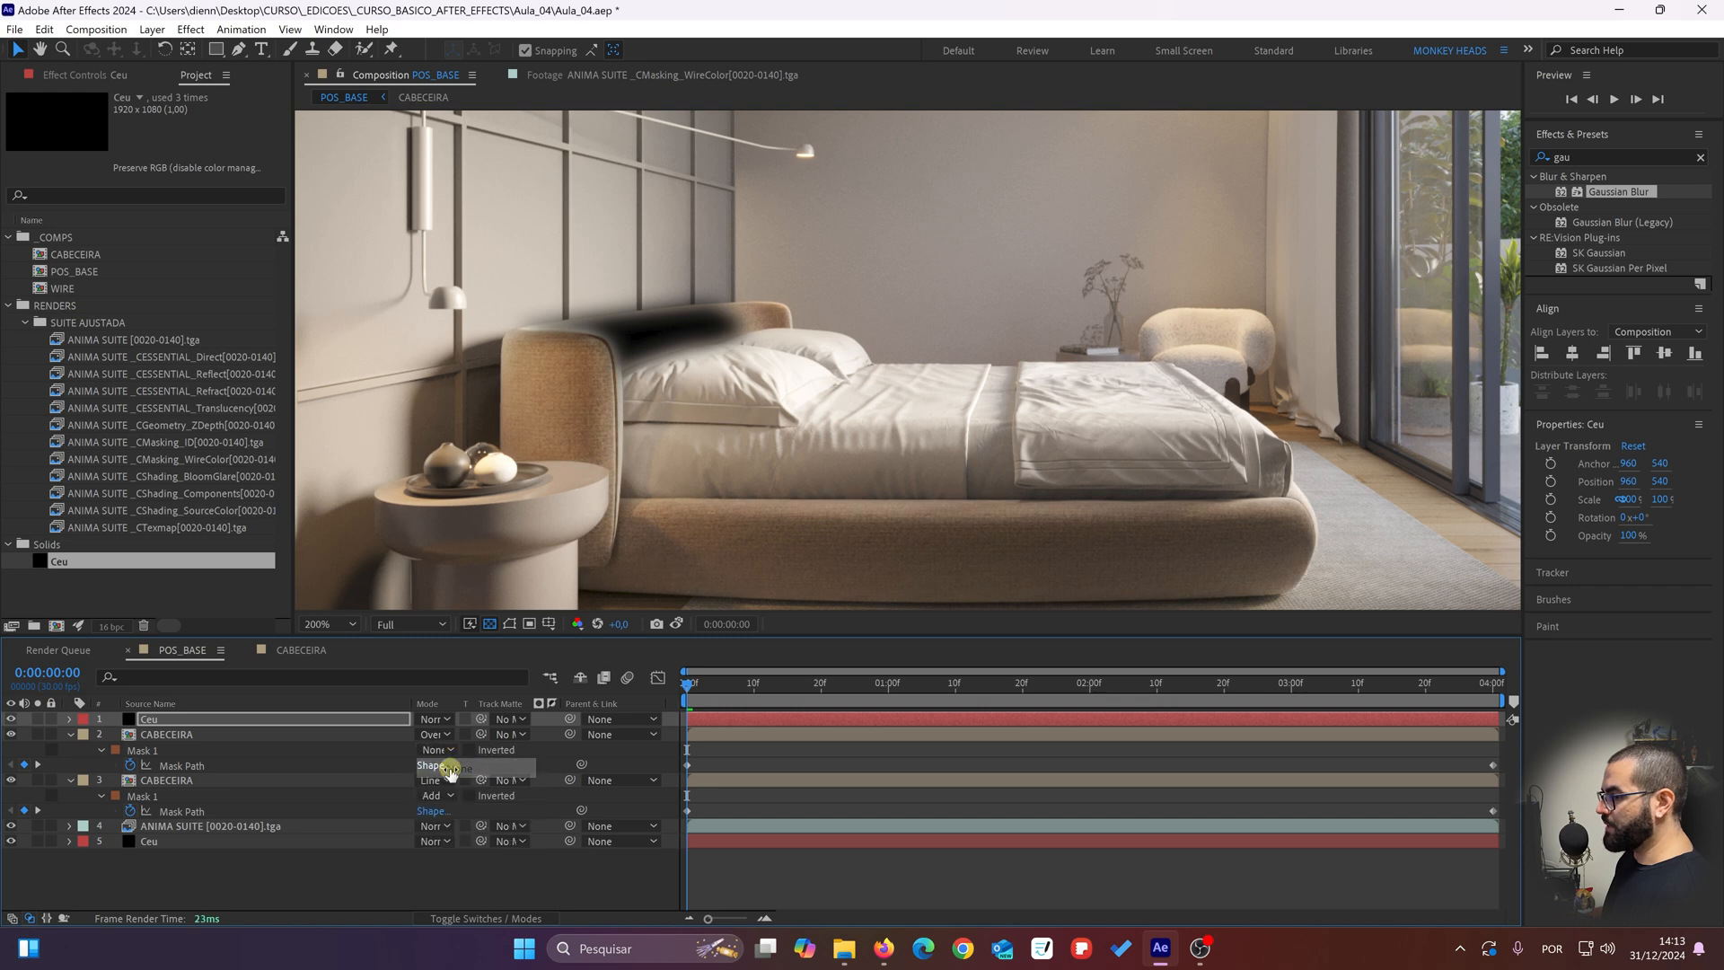
{"action": "left_click", "coordinate": [432, 796]}
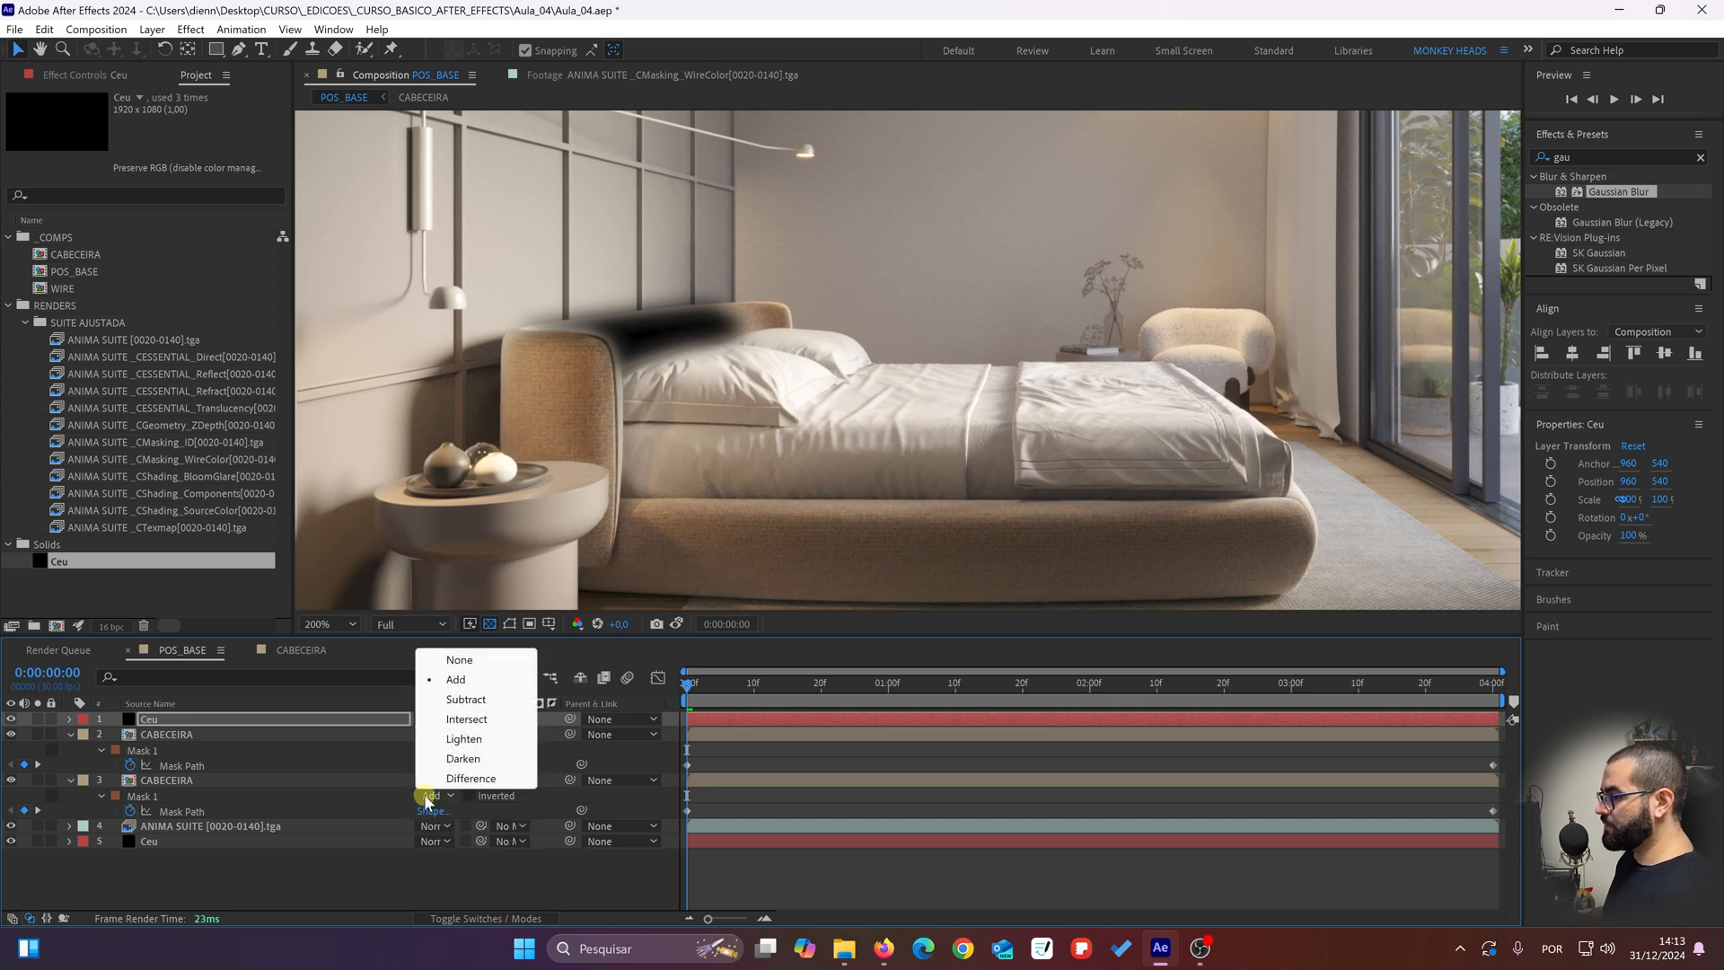
{"action": "left_click", "coordinate": [458, 660]}
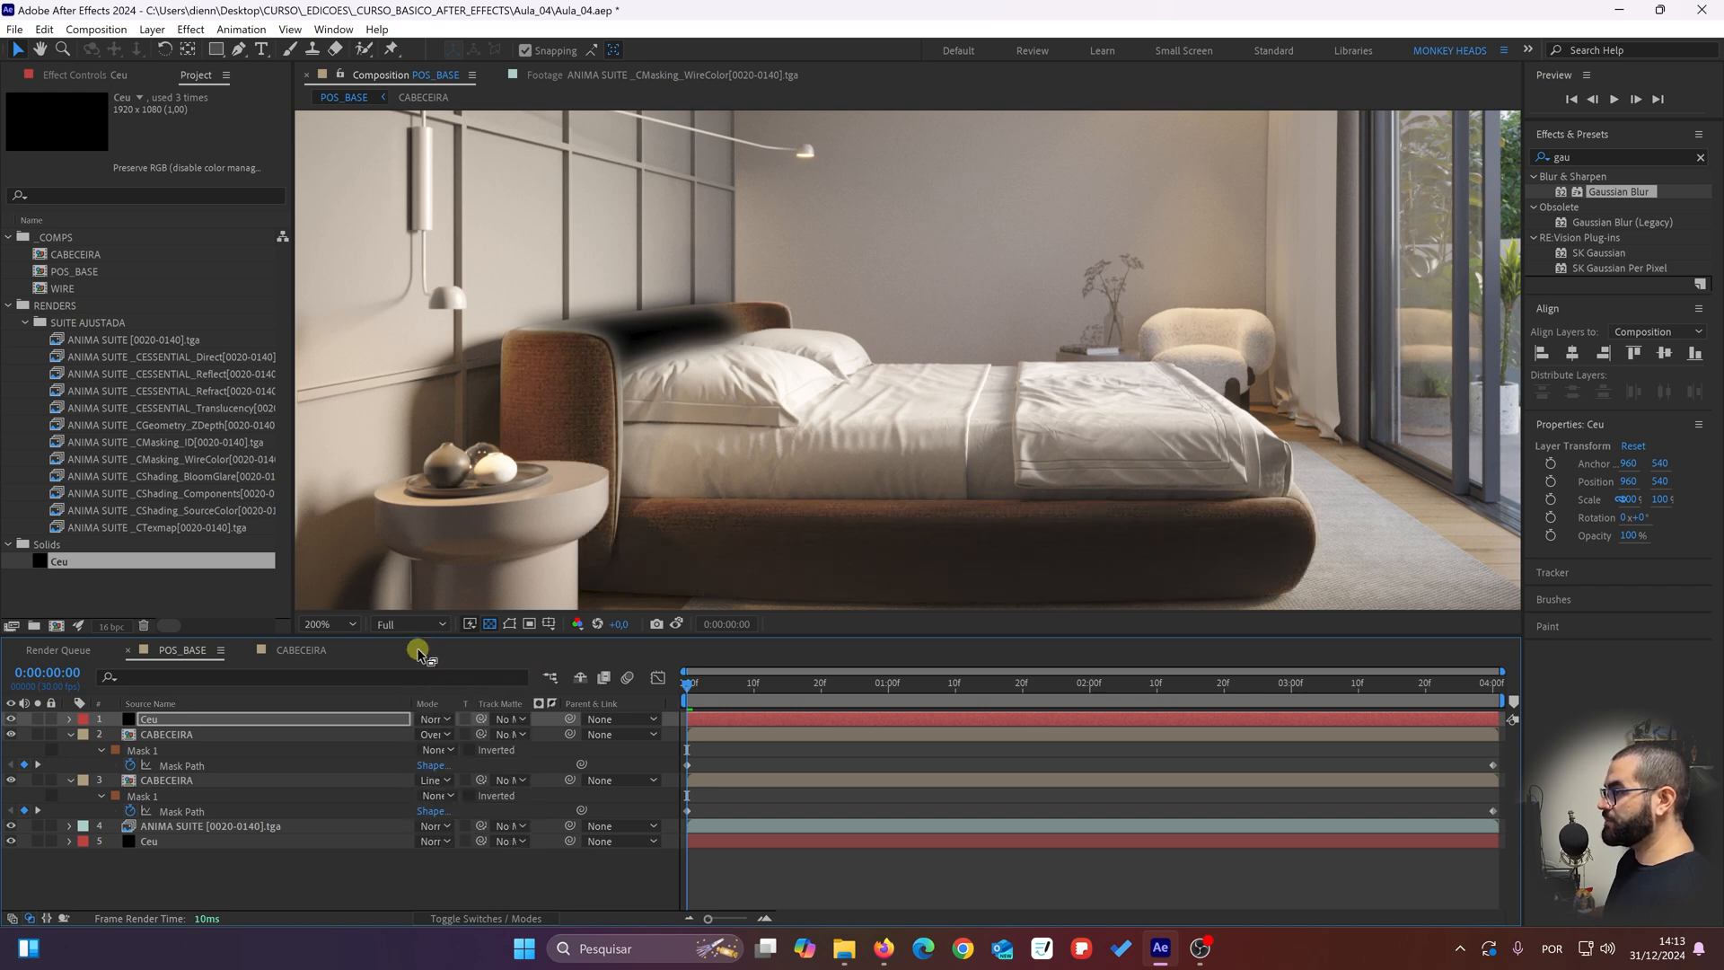
Step: Rename the top Ceu solid layer as mask_cama
{"action": "left_click", "coordinate": [171, 781]}
{"action": "left_click", "coordinate": [170, 719]}
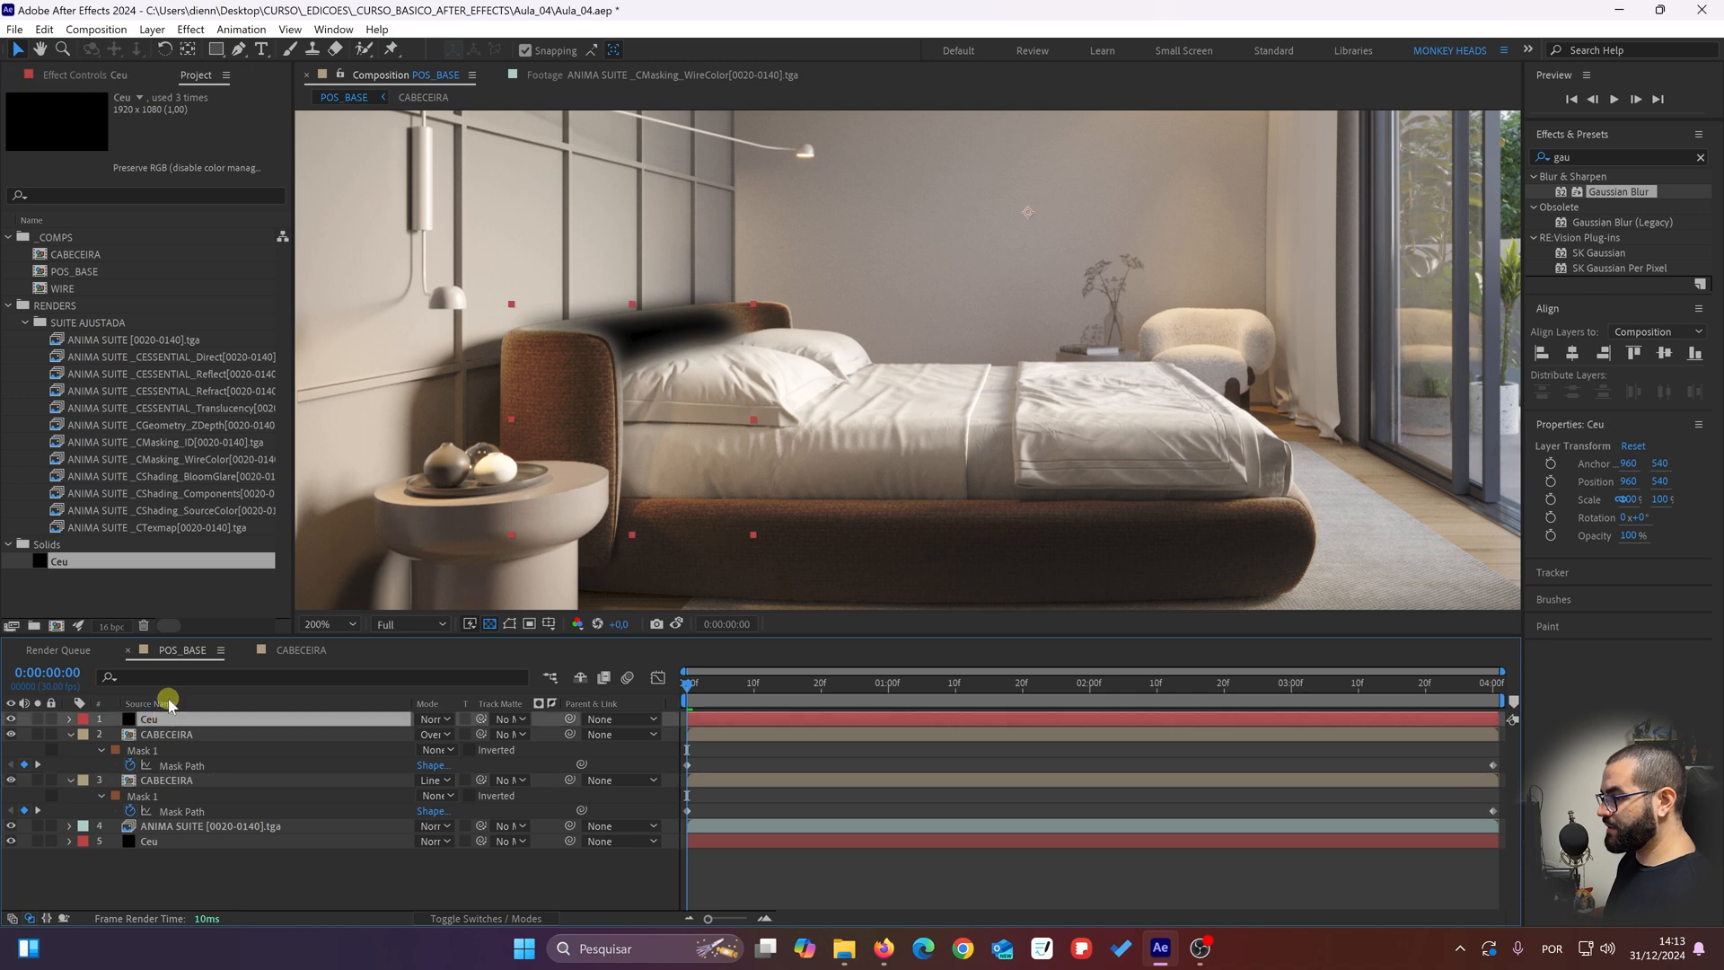
{"action": "key", "text": "Return"}
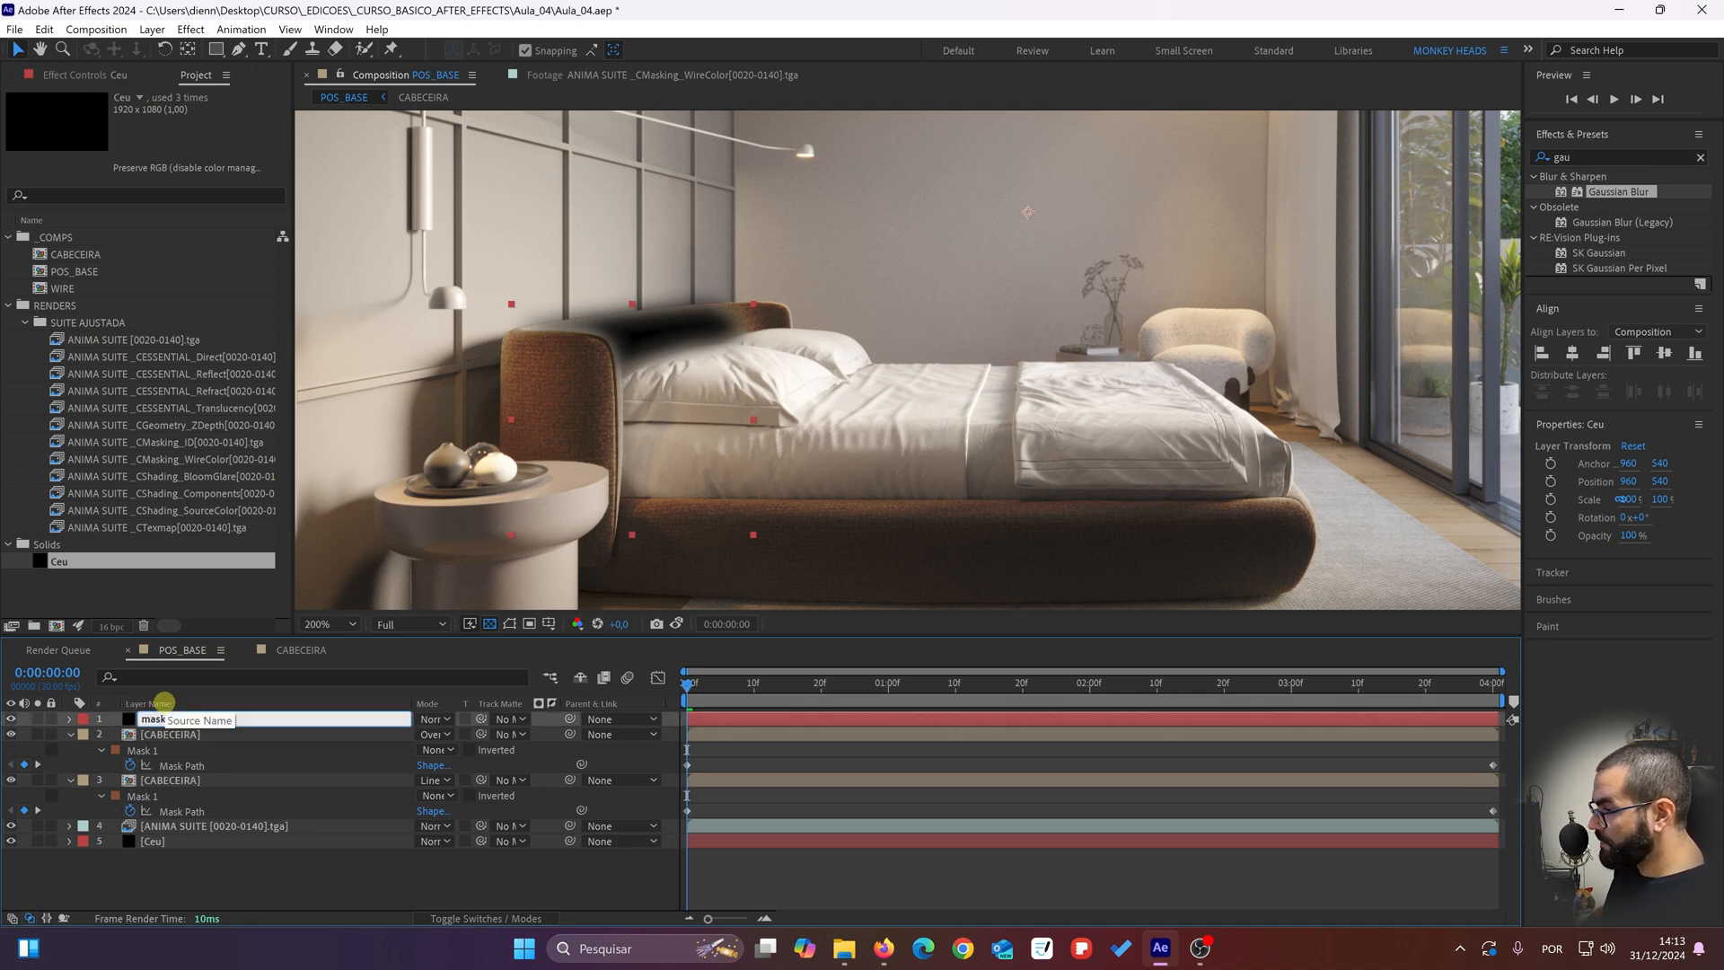
{"action": "type", "text": "mask_cama"}
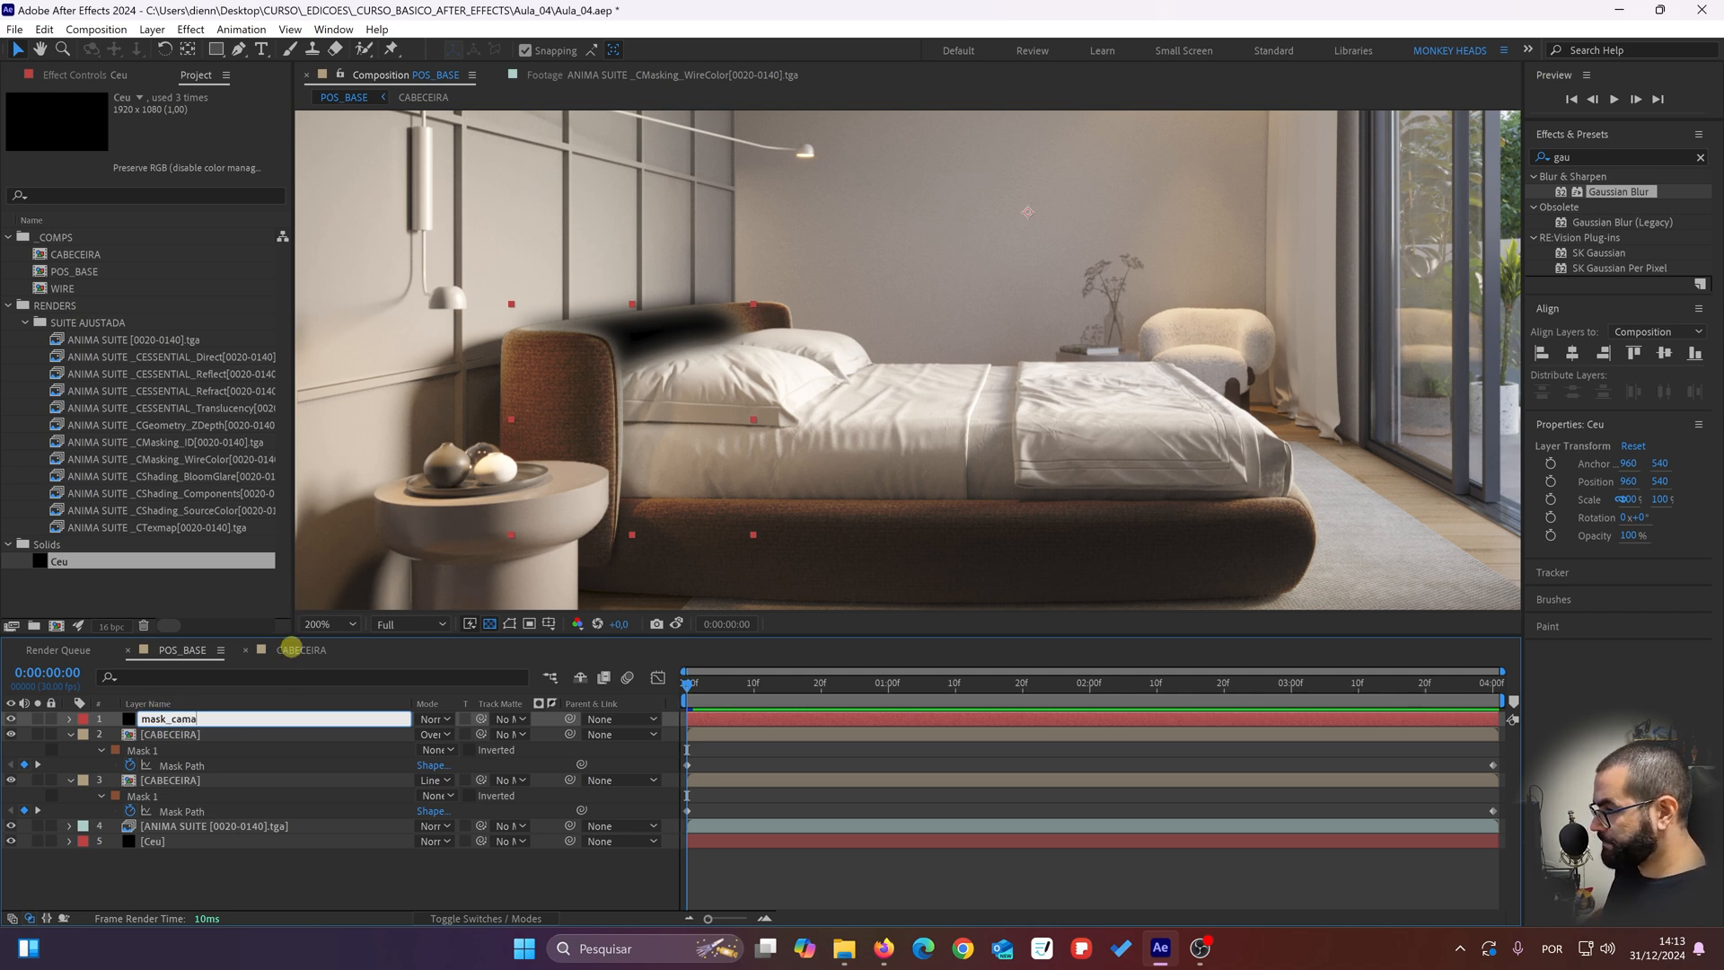
{"action": "key", "text": "Return"}
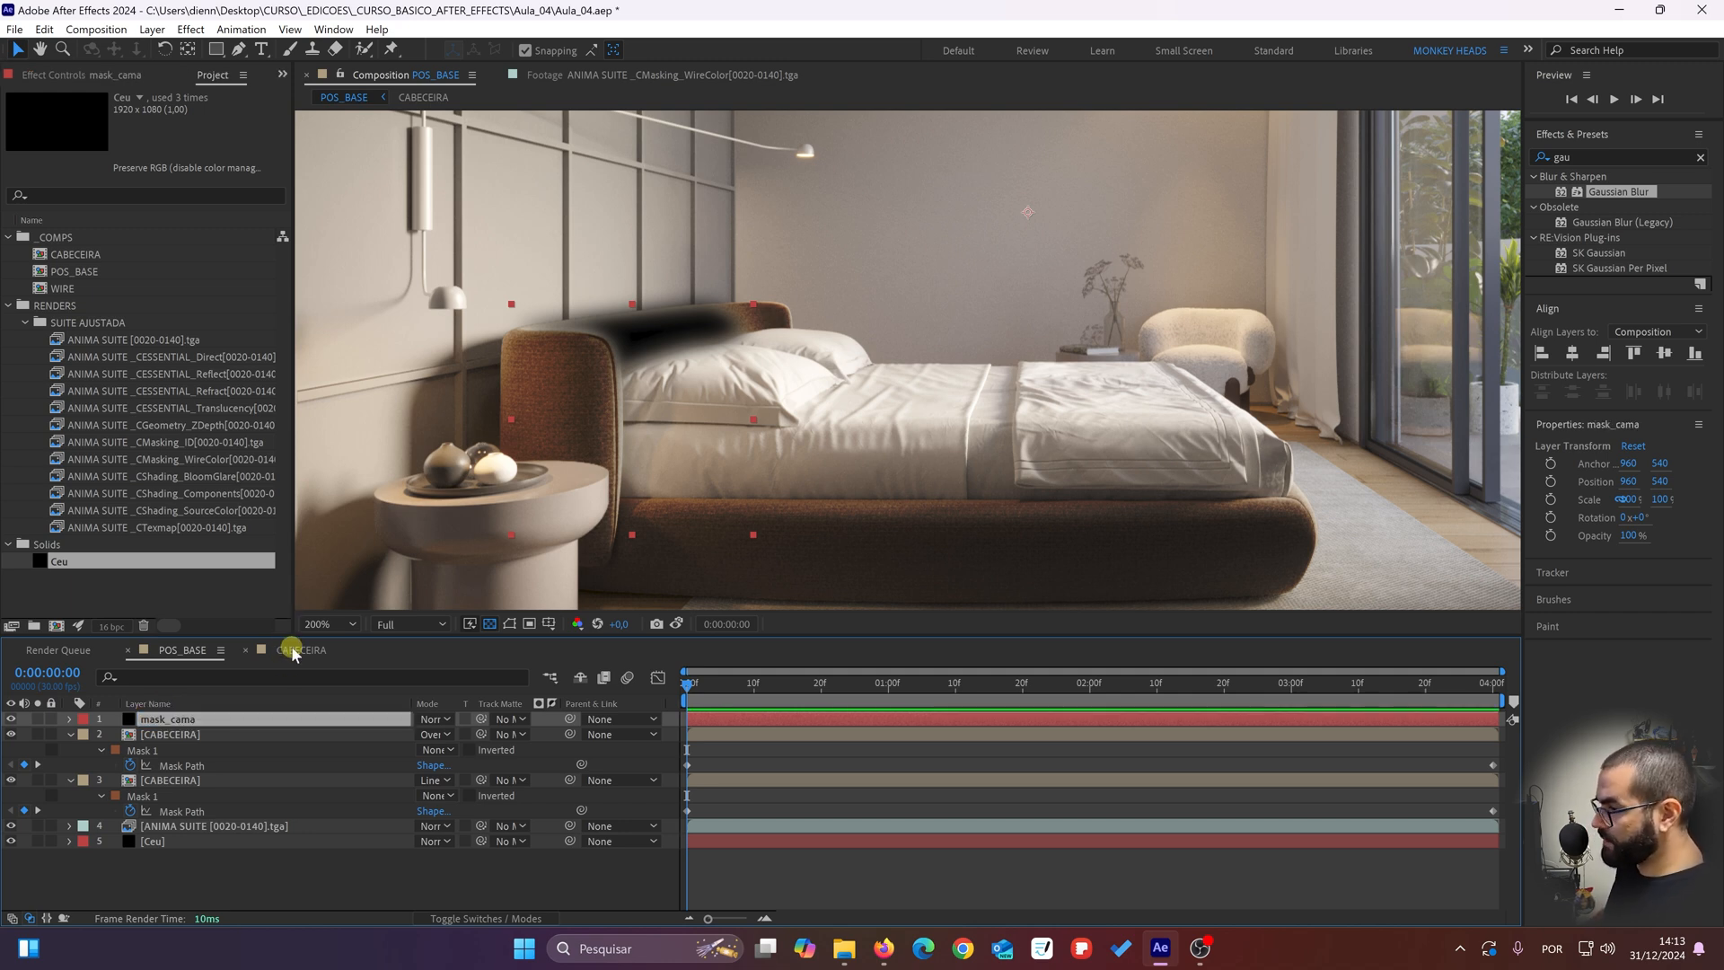
Step: Set mask_cama as the track matte of the lower, Linear Burn CABECEIRA layer, keeping the matte uninverted
{"action": "left_click", "coordinate": [327, 780]}
{"action": "left_click", "coordinate": [505, 780]}
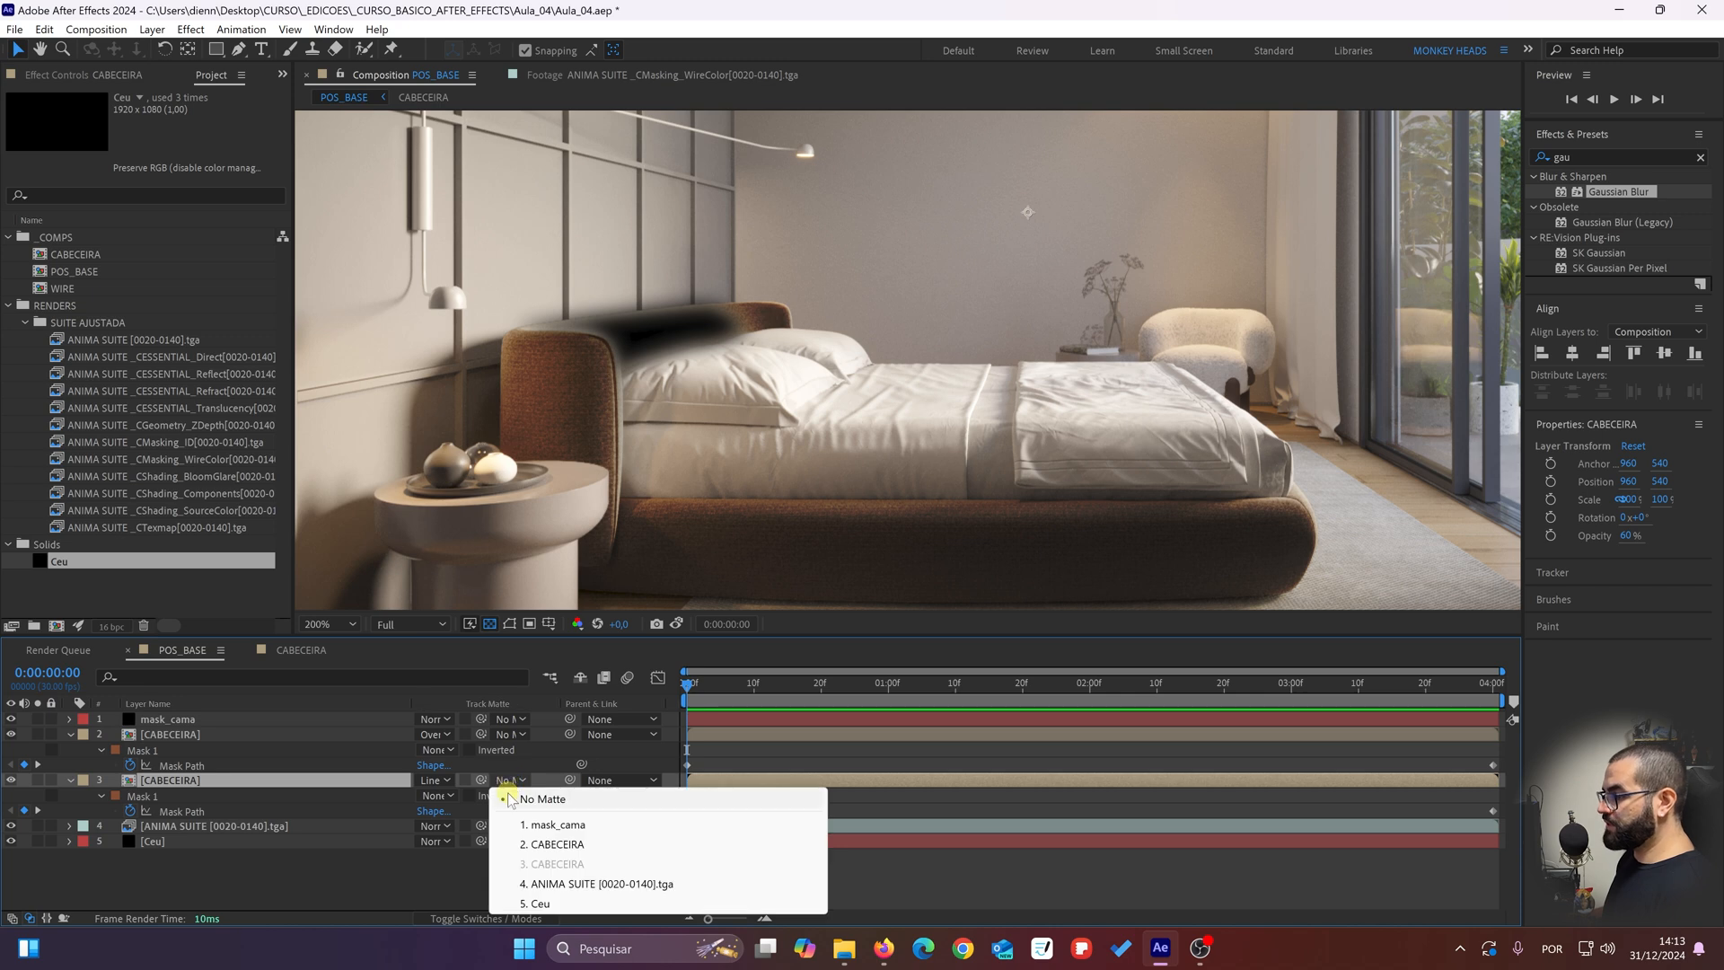
{"action": "left_click", "coordinate": [574, 826]}
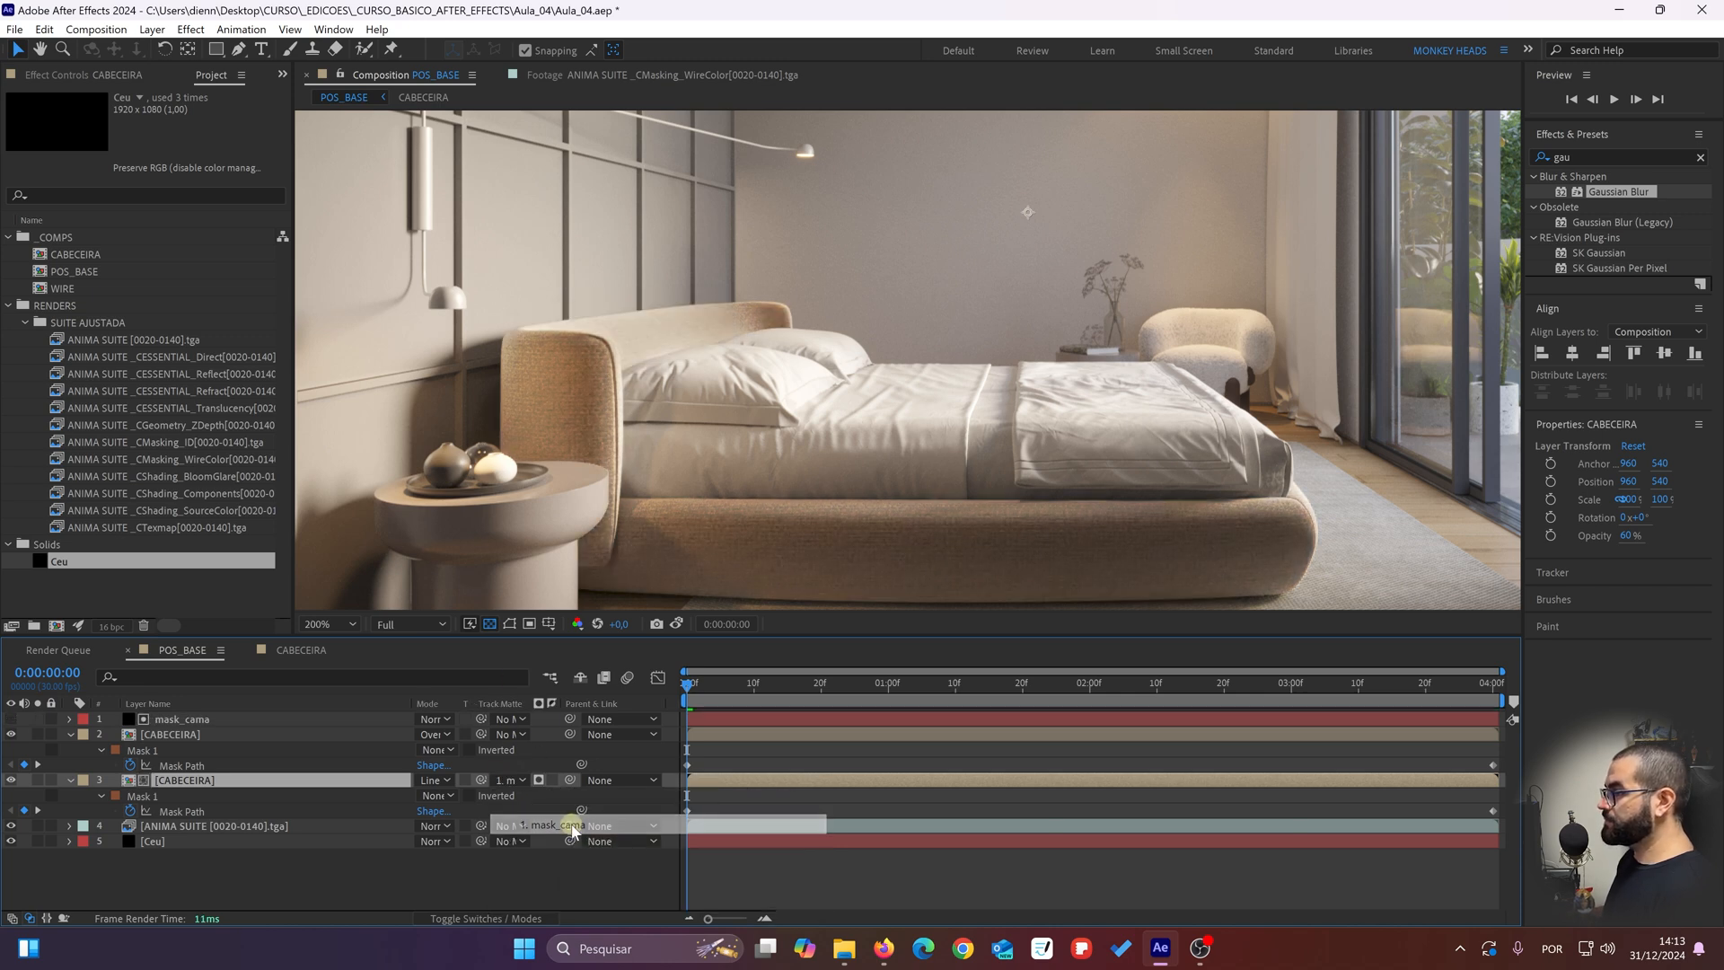
{"action": "left_click", "coordinate": [550, 779]}
{"action": "left_click", "coordinate": [550, 780]}
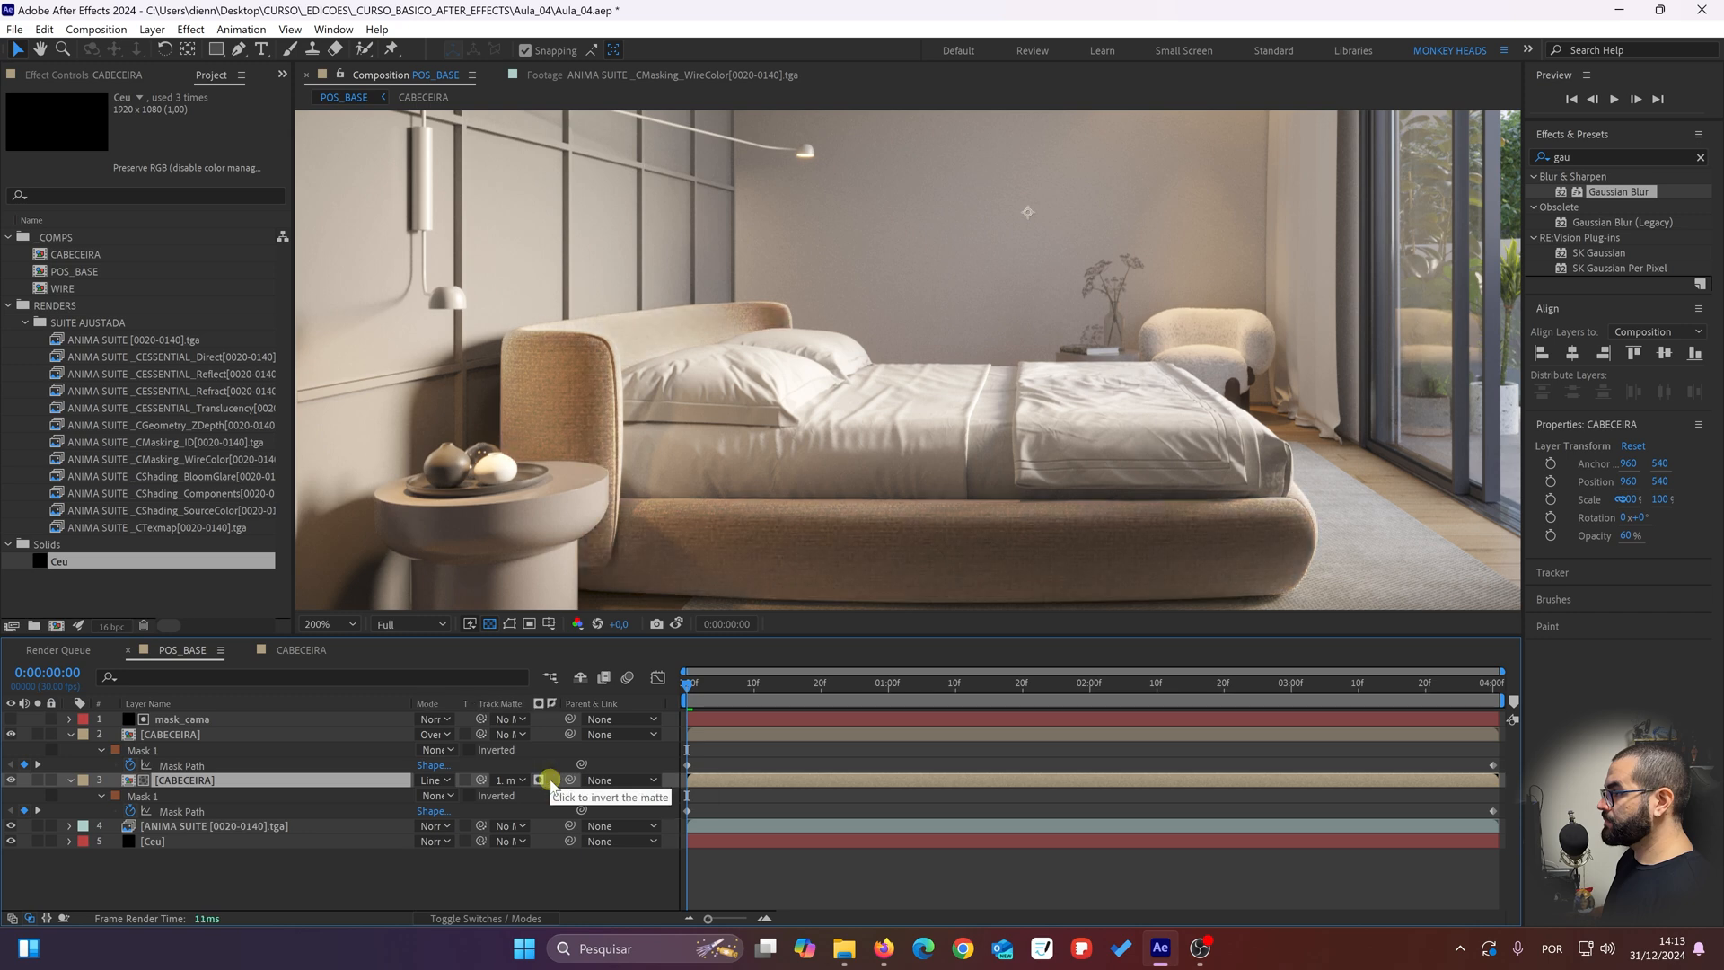
Step: Hide the Overlay CABECEIRA layer and toggle the lower CABECEIRA layer repeatedly to check its matted effect on the headboard
{"action": "left_click", "coordinate": [11, 734]}
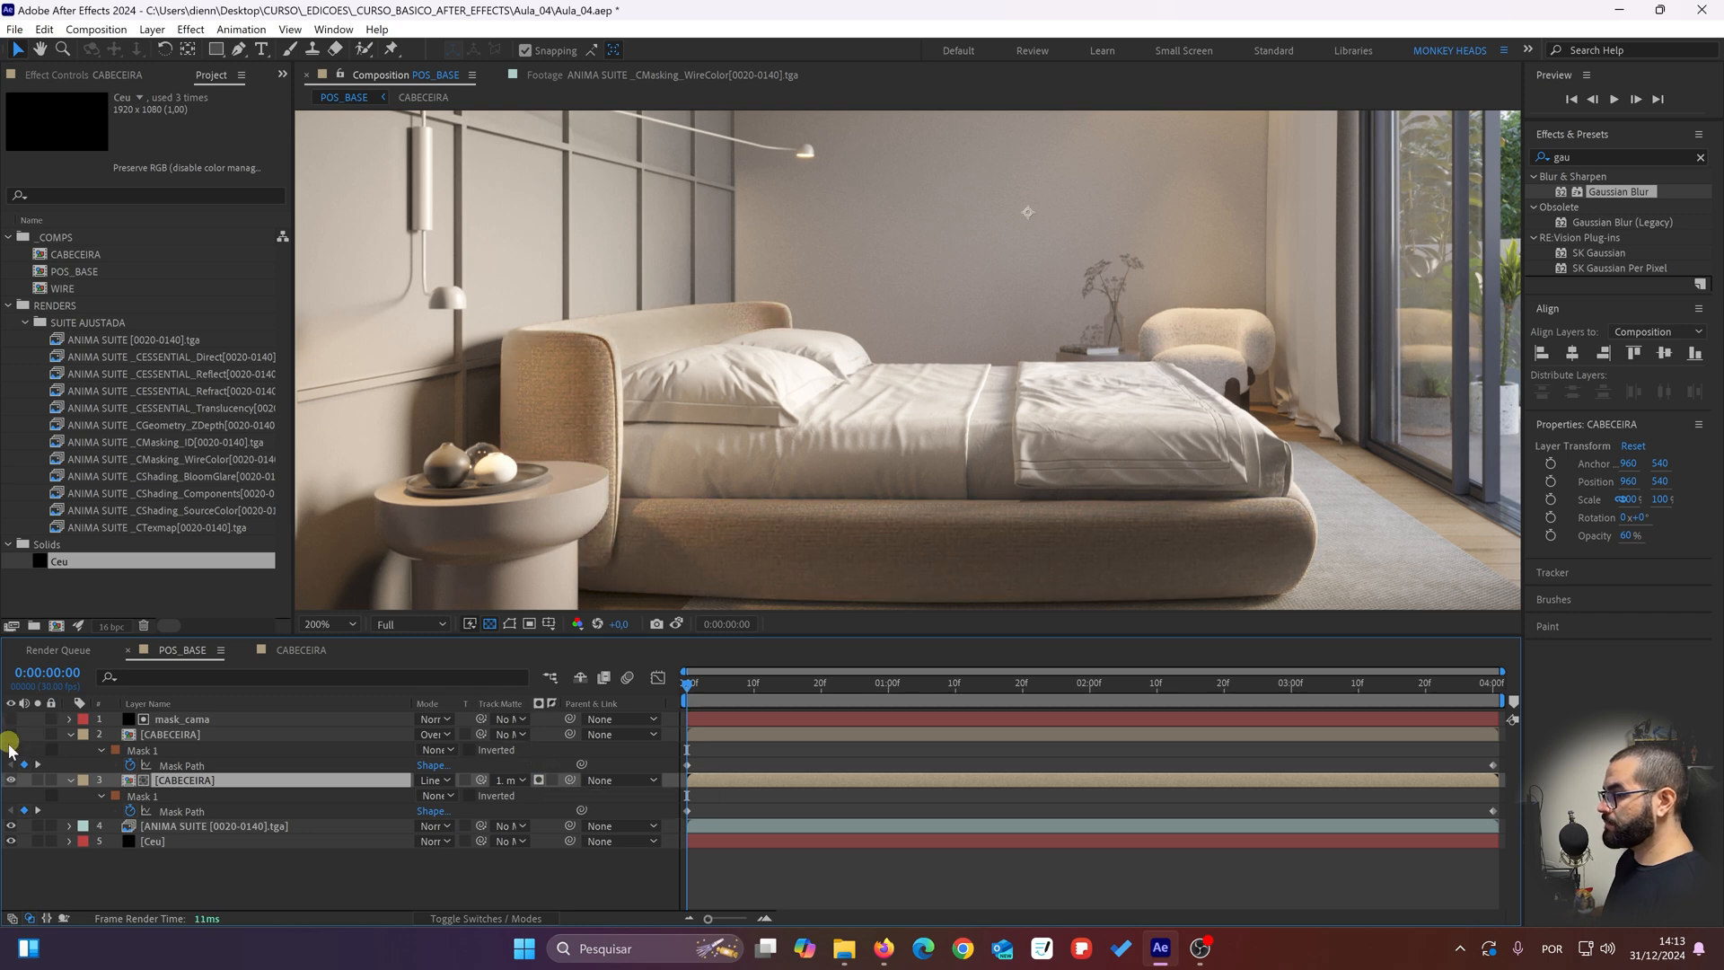
{"action": "left_click", "coordinate": [11, 780]}
{"action": "left_click", "coordinate": [11, 779]}
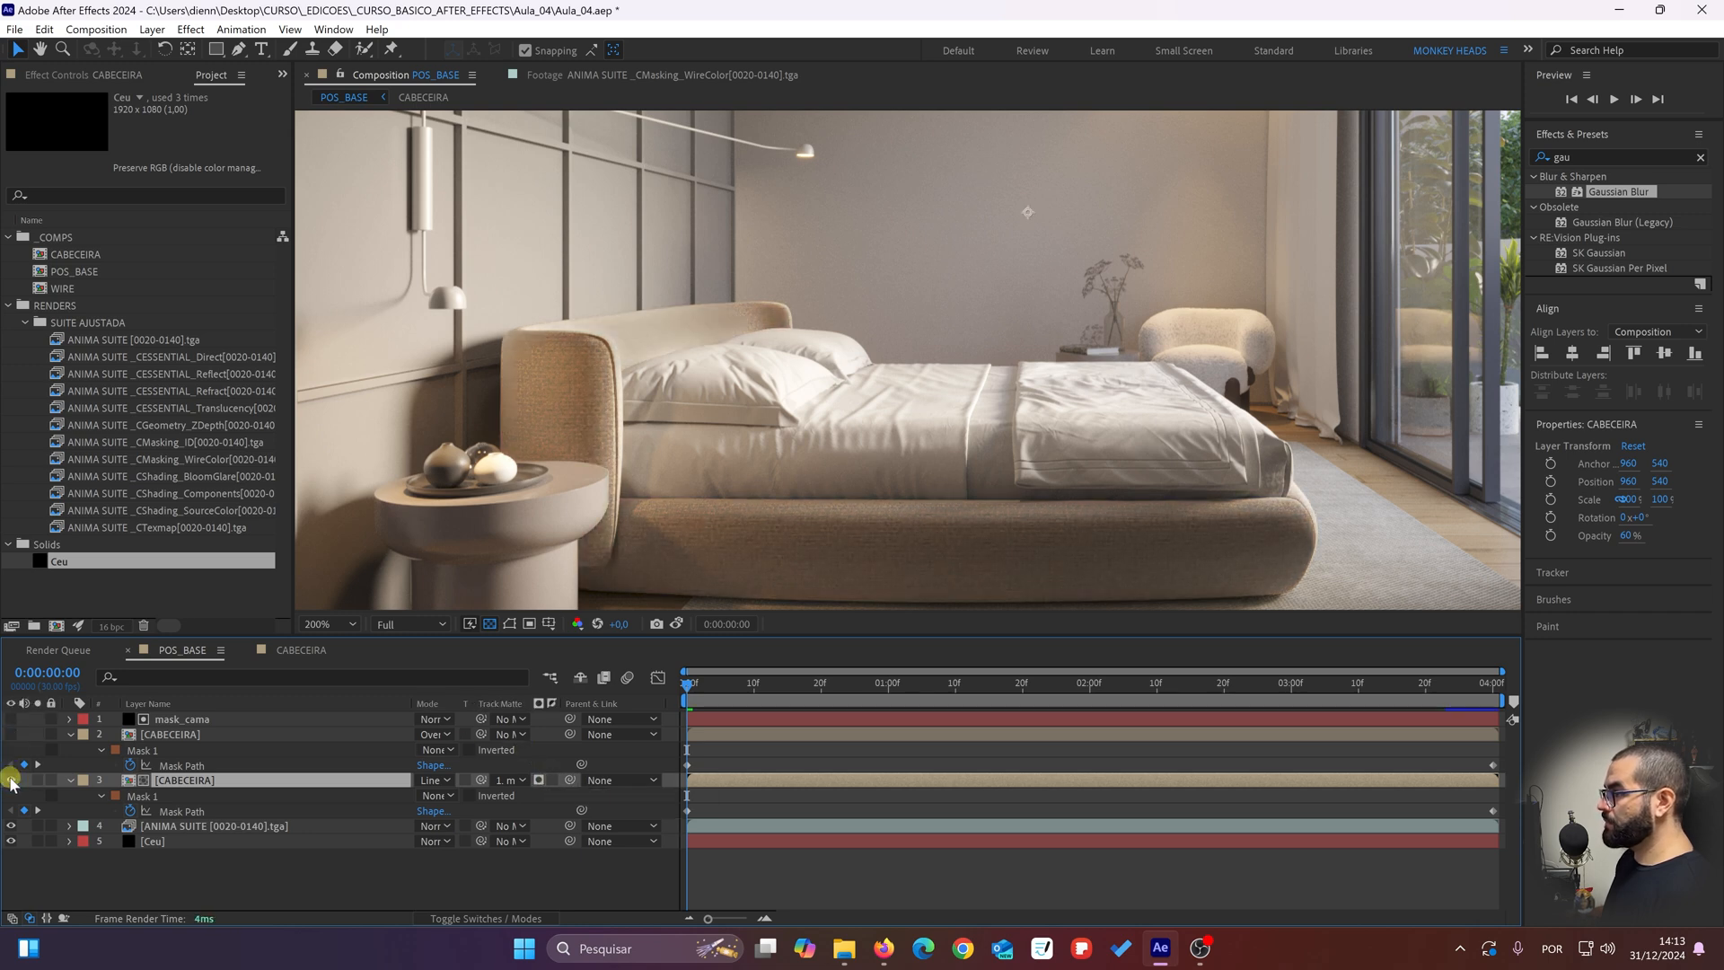
{"action": "left_click", "coordinate": [10, 780]}
{"action": "left_click", "coordinate": [11, 779]}
{"action": "left_click", "coordinate": [11, 779]}
{"action": "left_click", "coordinate": [11, 779]}
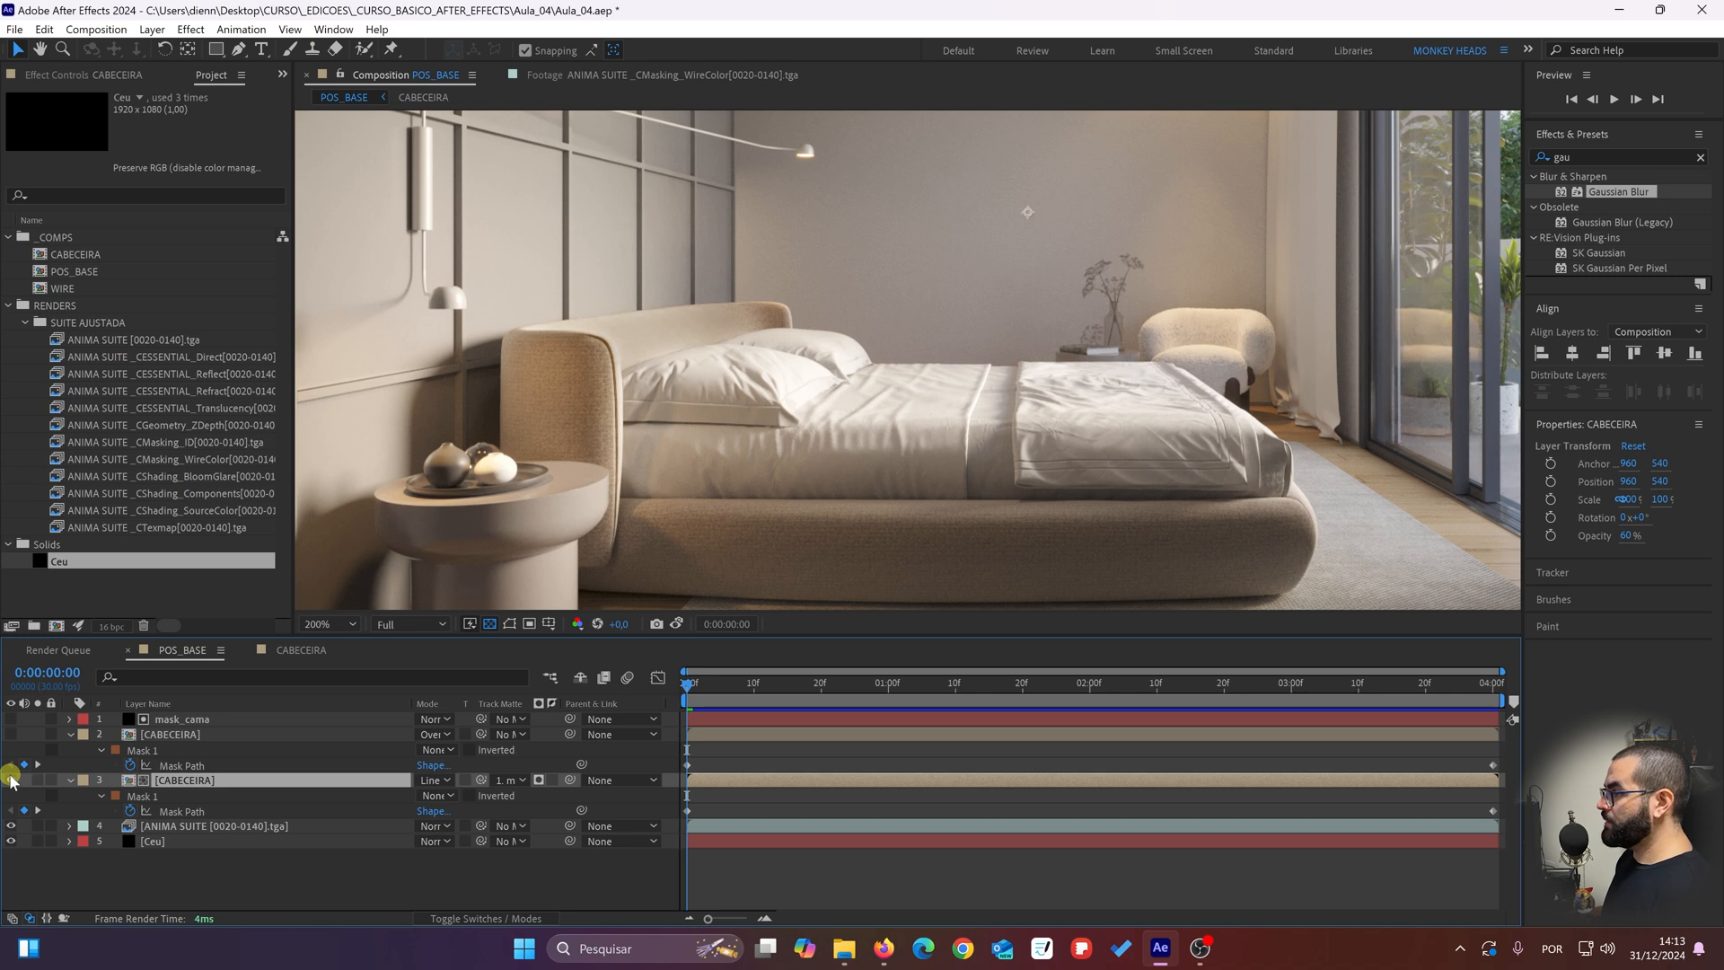
{"action": "left_click", "coordinate": [11, 779]}
{"action": "left_click", "coordinate": [11, 780]}
{"action": "left_click", "coordinate": [11, 779]}
{"action": "left_click", "coordinate": [11, 779]}
Step: Show the upper, Overlay CABECEIRA layer again and set mask_cama as its track matte
{"action": "left_click", "coordinate": [194, 738]}
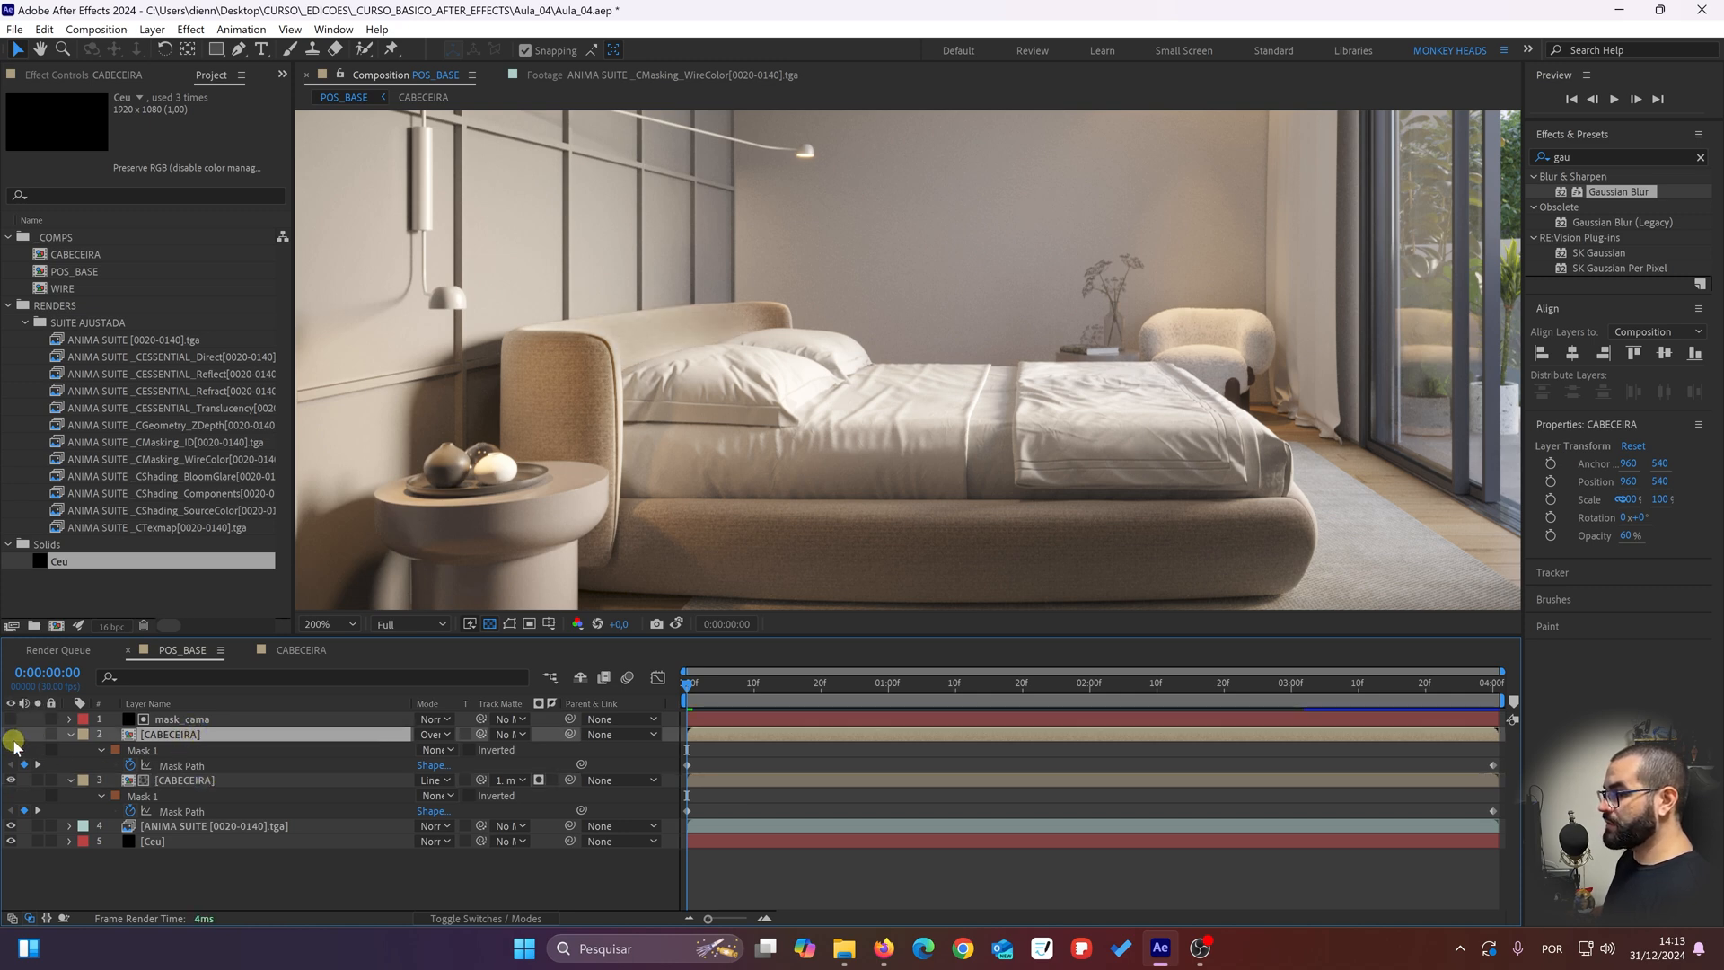
{"action": "left_click", "coordinate": [11, 733]}
{"action": "left_click", "coordinate": [505, 734]}
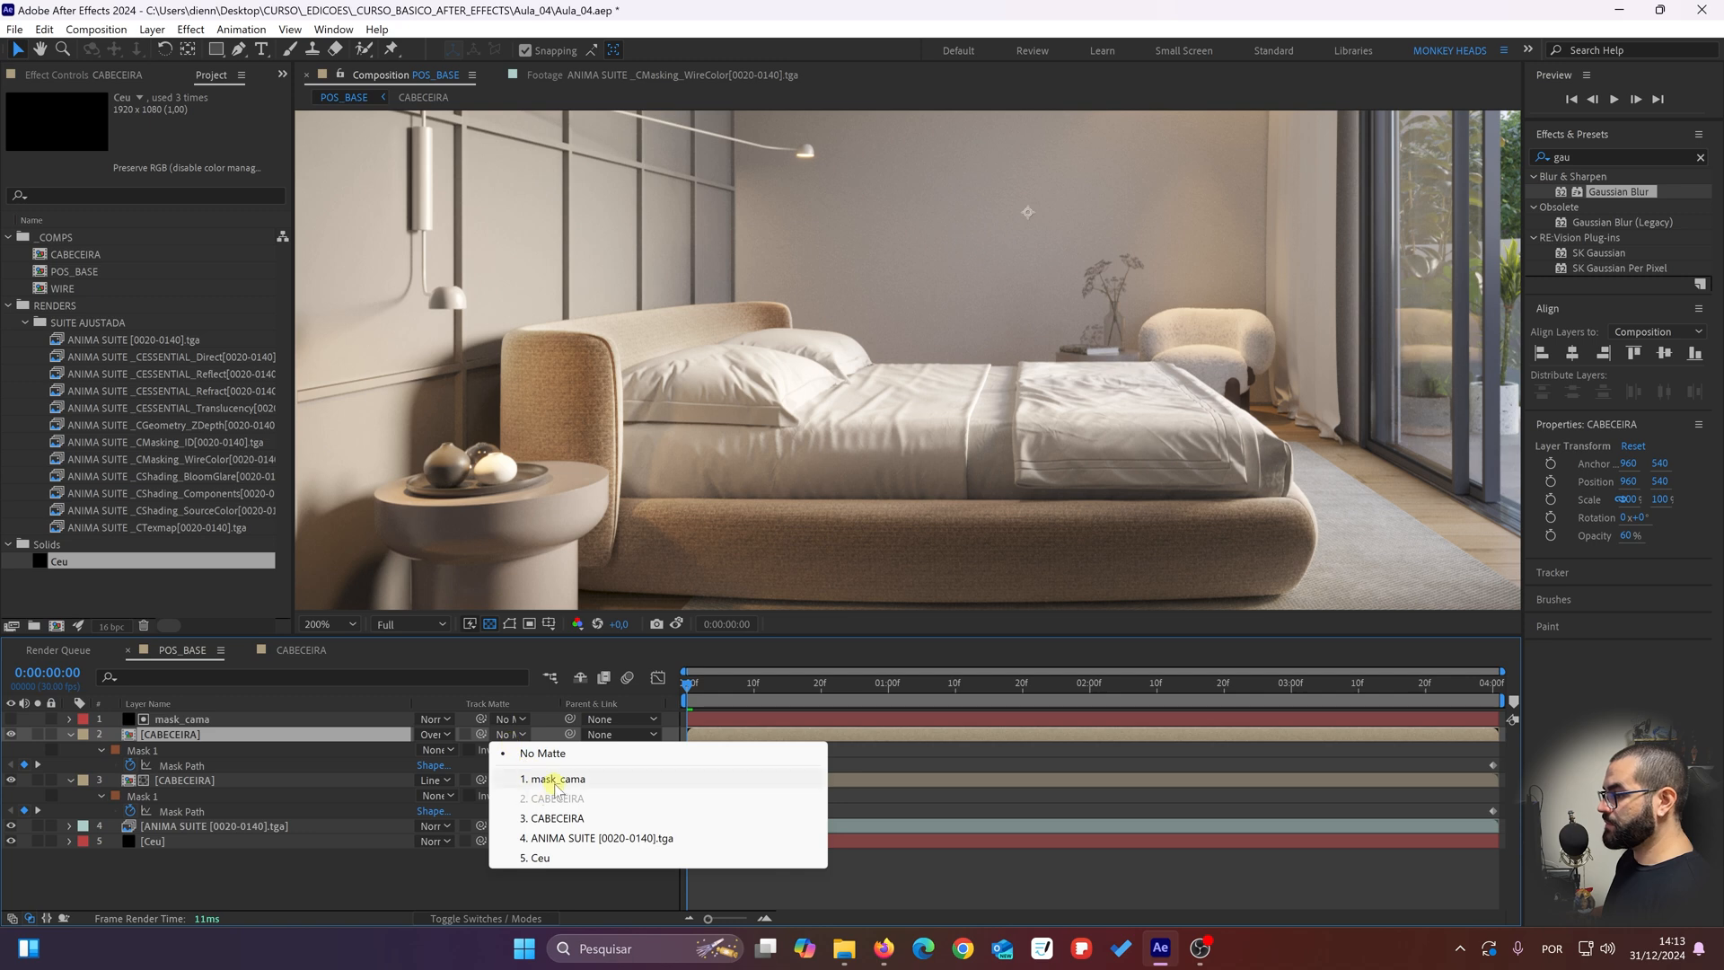
{"action": "left_click", "coordinate": [554, 778]}
{"action": "left_click", "coordinate": [455, 875]}
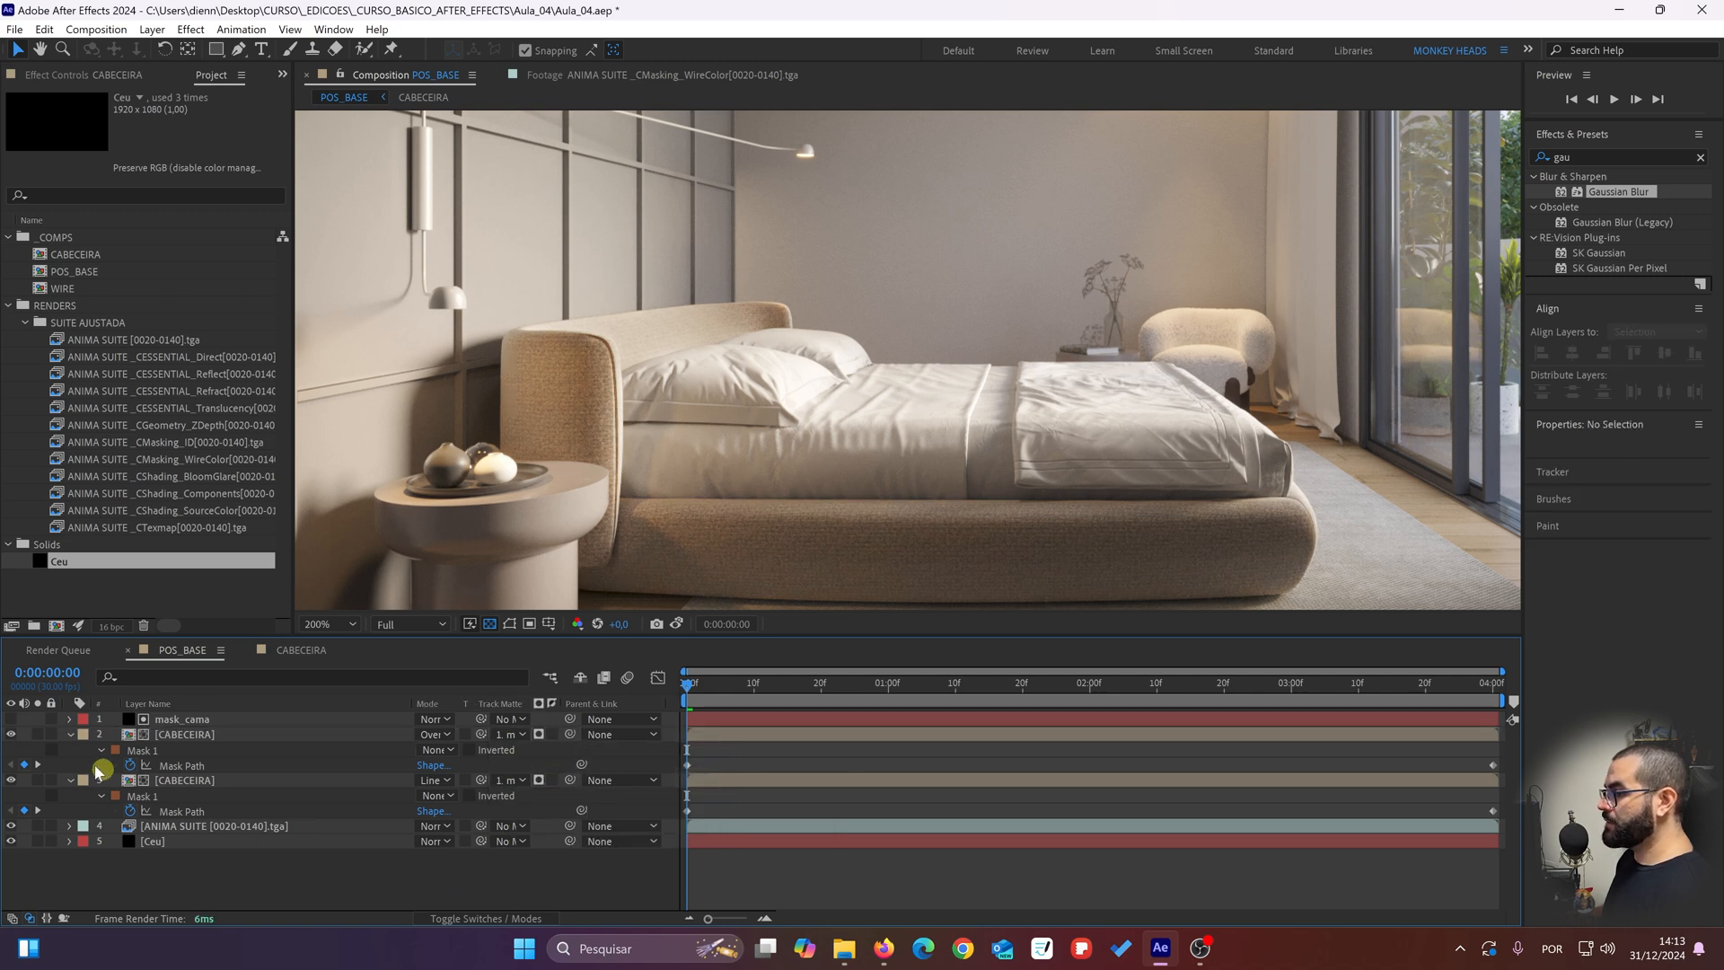
Step: Toggle the visibility of each CABECEIRA layer to compare how the shared mask_cama matte limits them
{"action": "left_click", "coordinate": [11, 734]}
{"action": "left_click", "coordinate": [11, 734]}
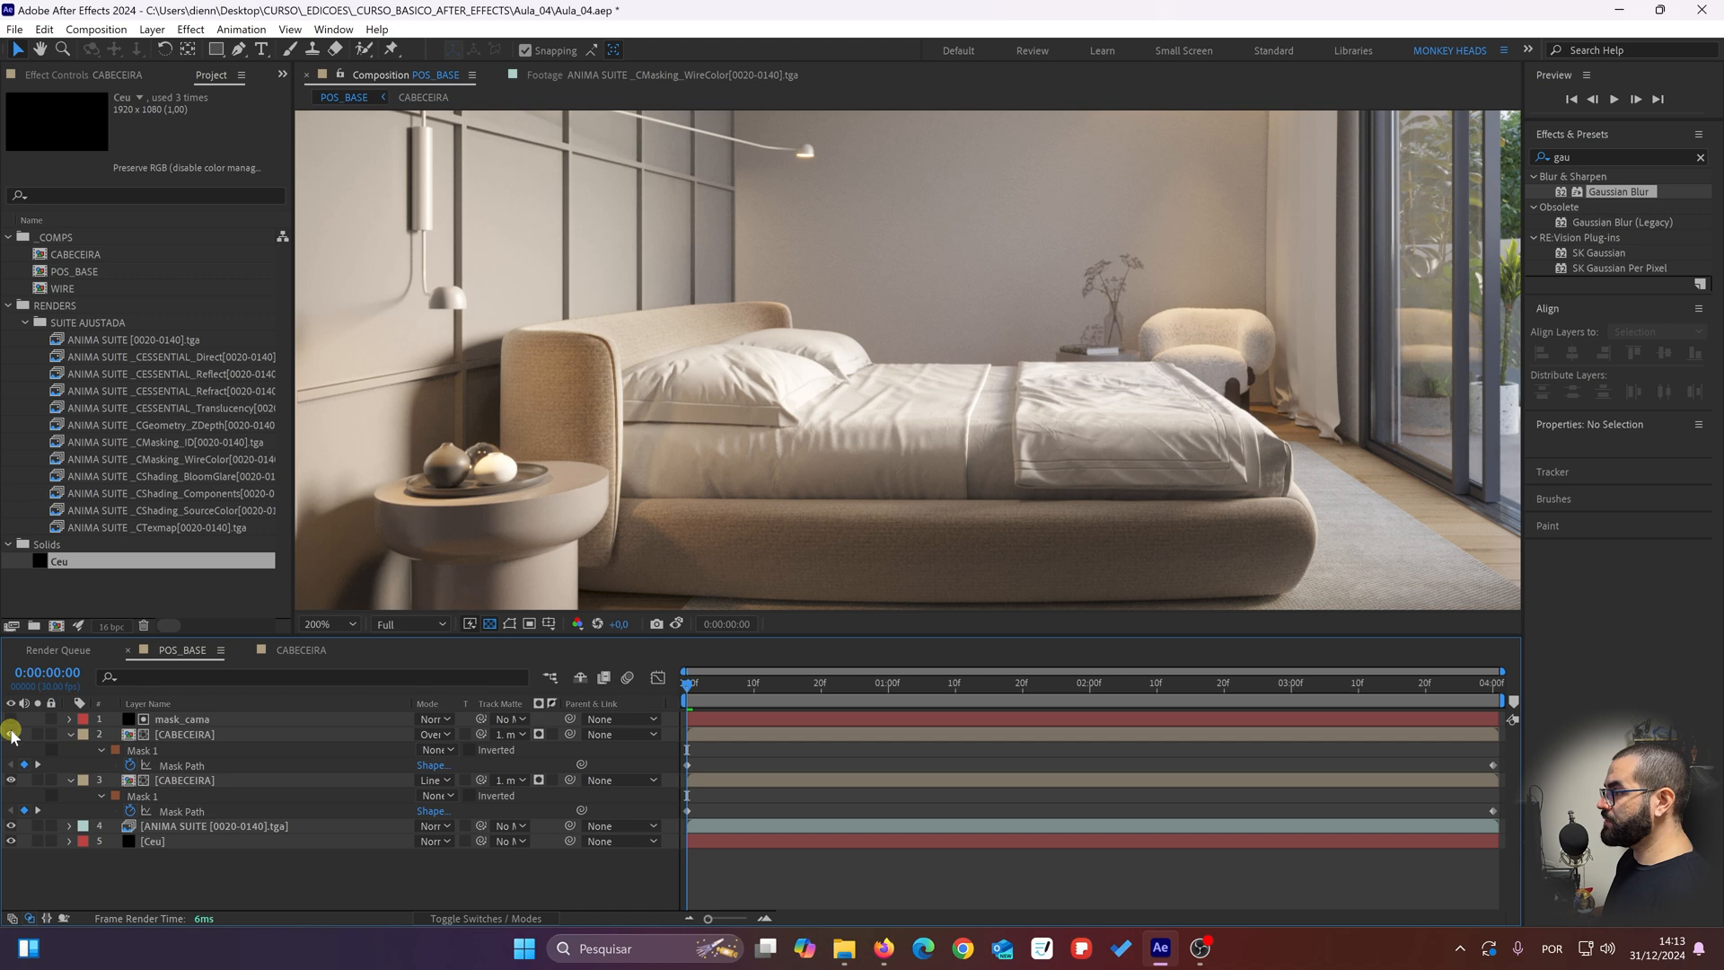
{"action": "left_click", "coordinate": [136, 780]}
{"action": "left_click", "coordinate": [11, 780]}
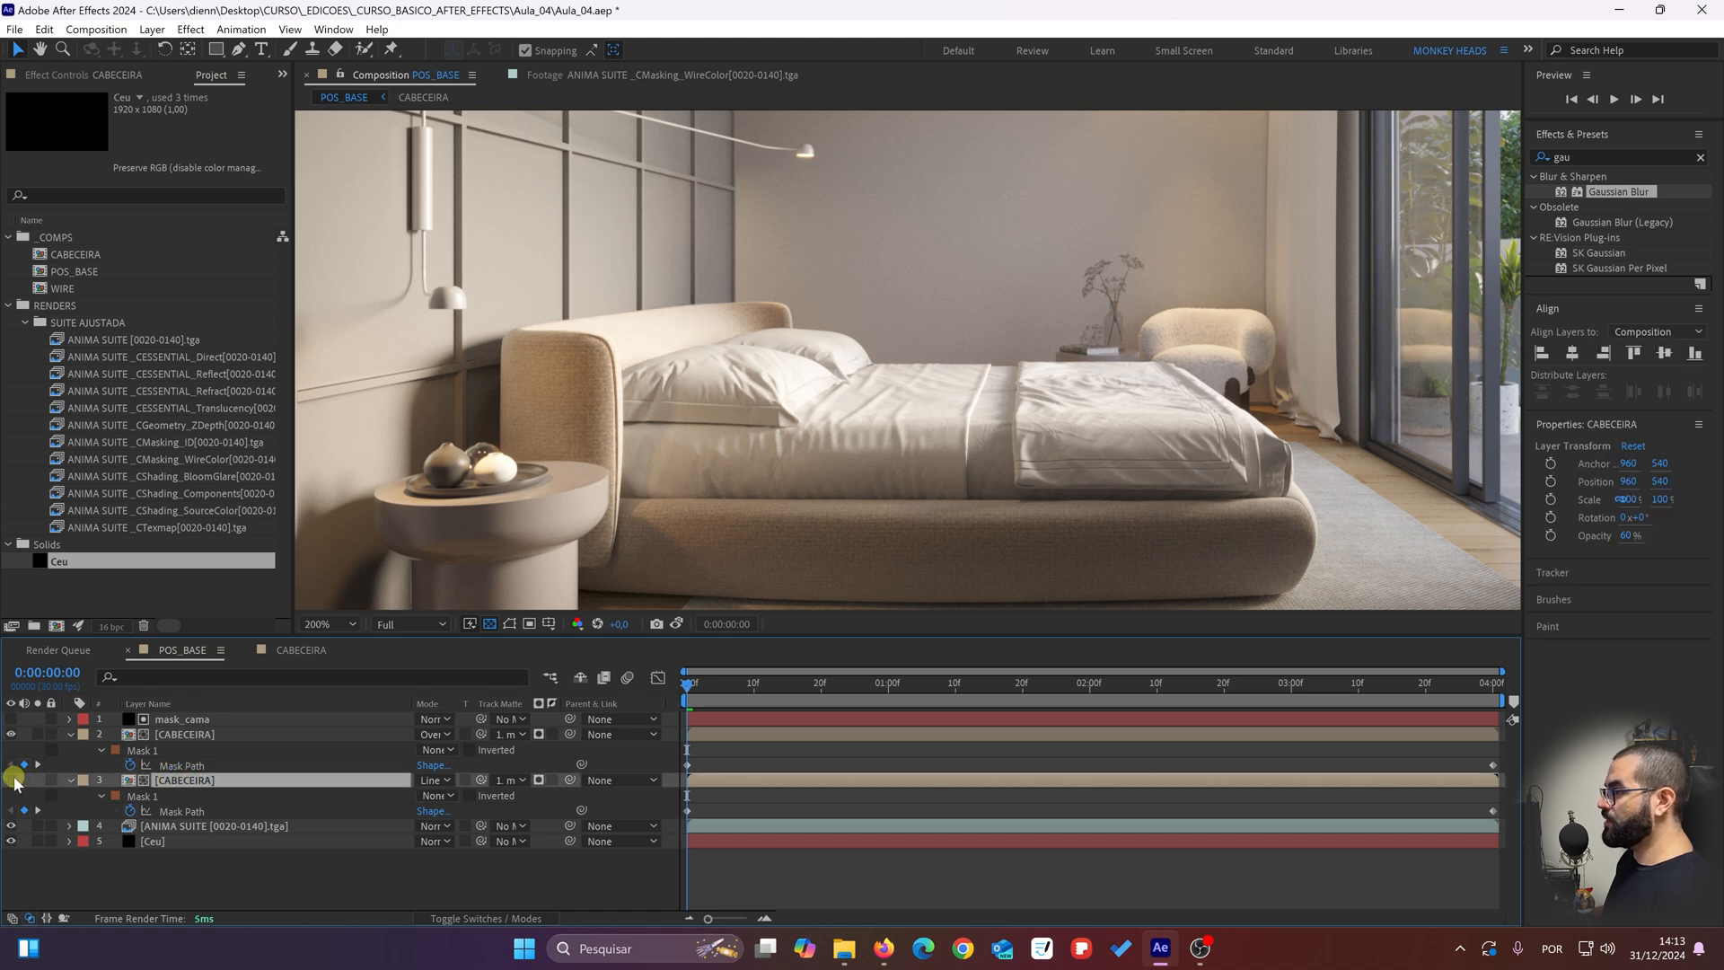
{"action": "left_click", "coordinate": [164, 720]}
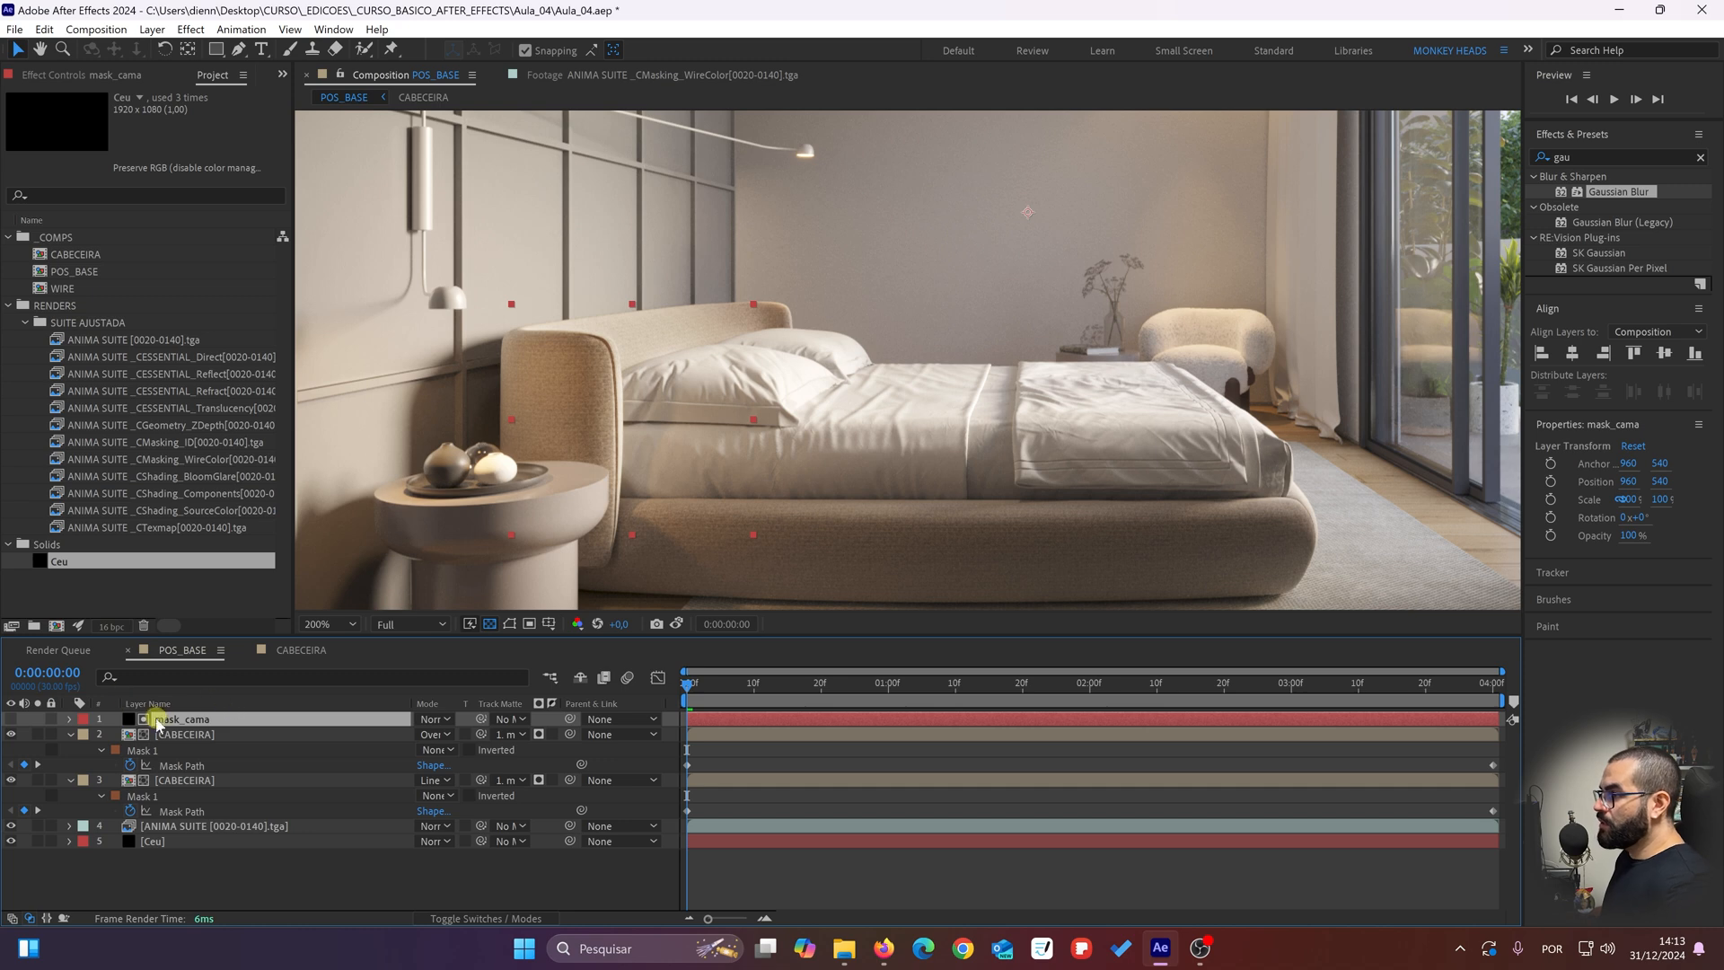
{"action": "left_click", "coordinate": [343, 844]}
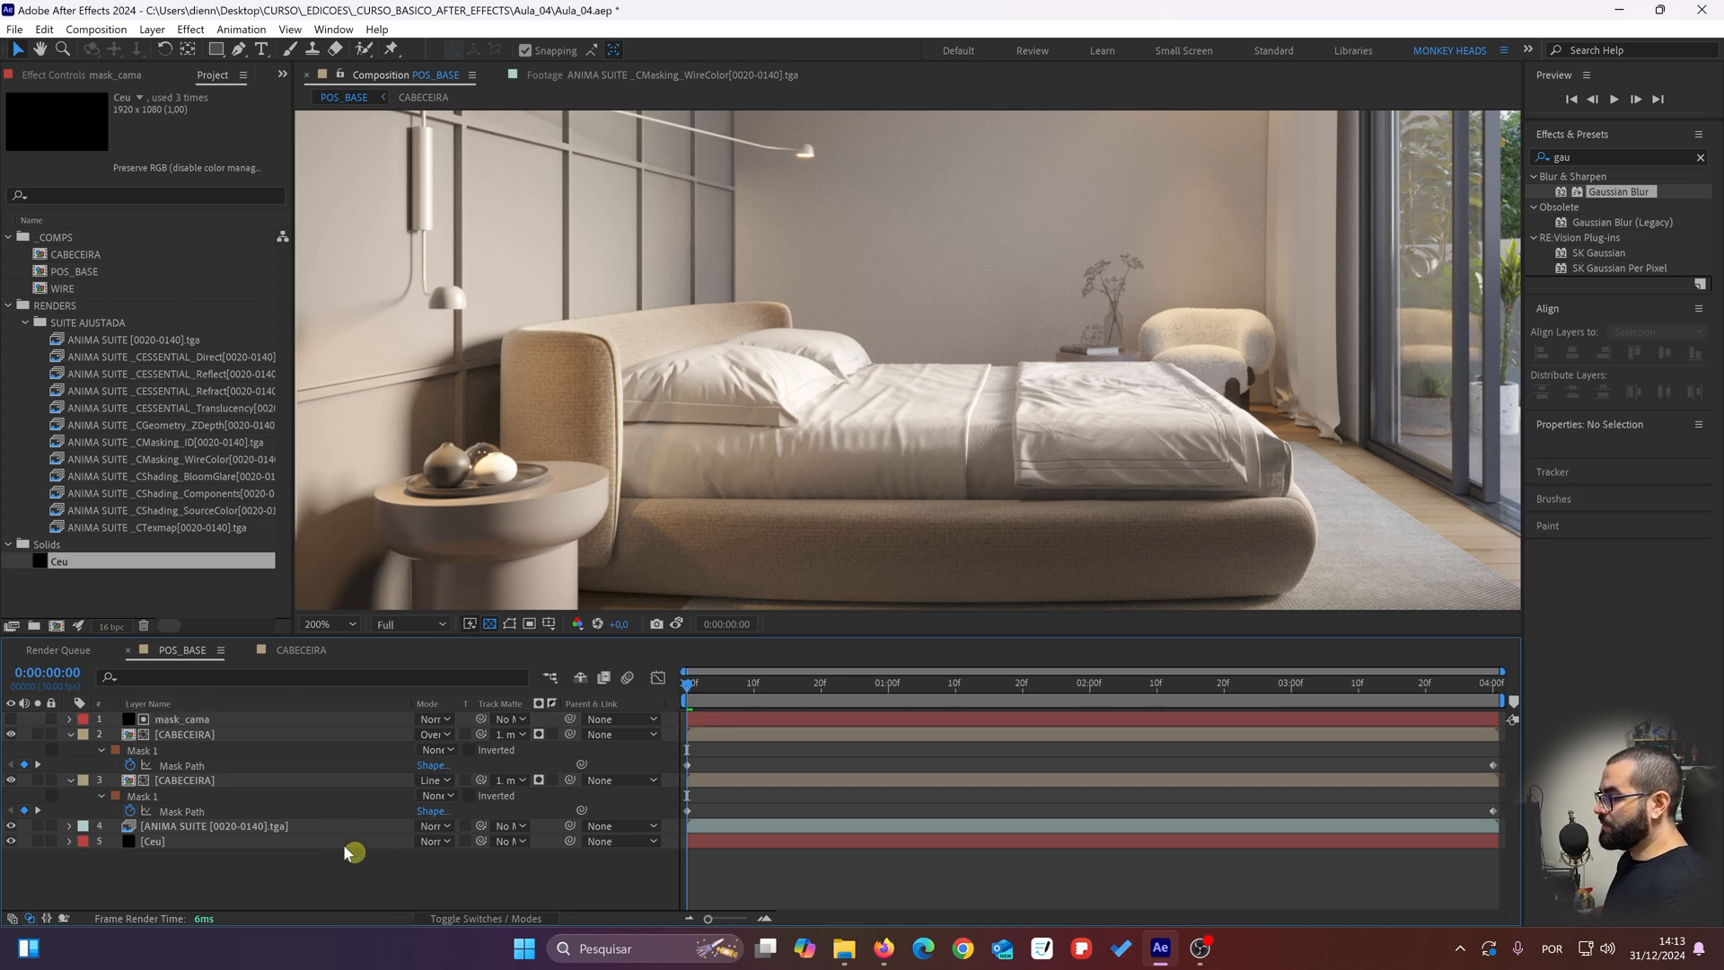
Step: Collapse the mask properties of both CABECEIRA layers in the timeline
{"action": "left_click", "coordinate": [192, 736]}
{"action": "left_click", "coordinate": [189, 781], "text": "ctrl"}
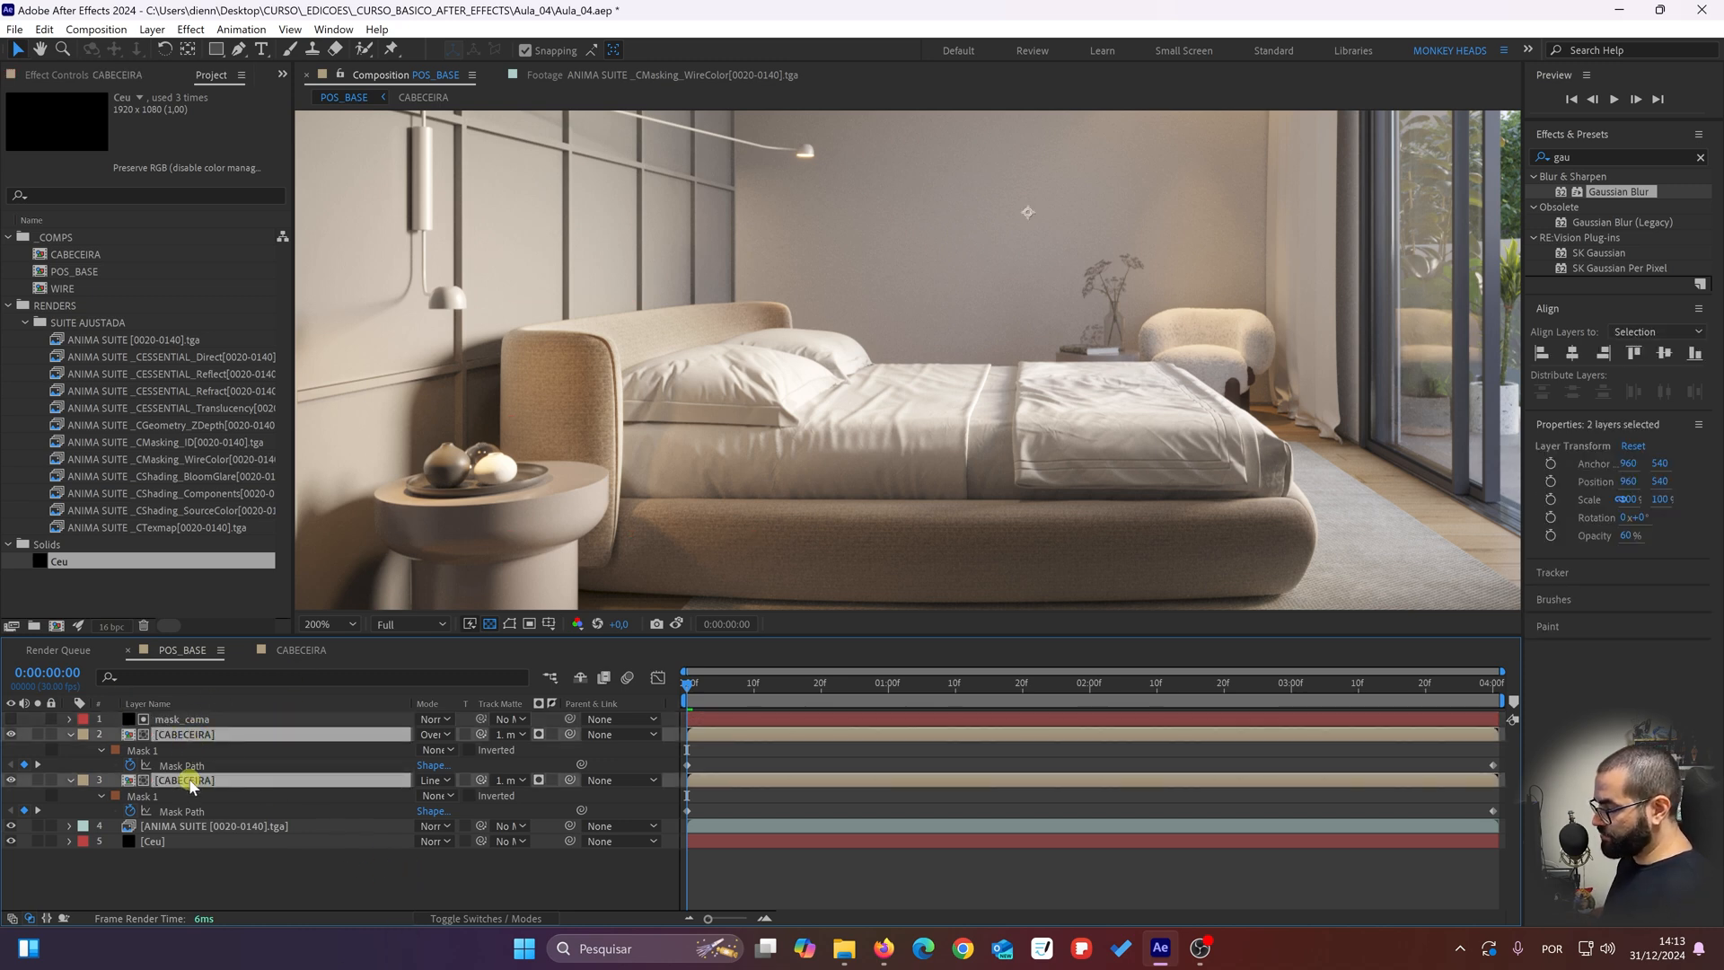
{"action": "key", "text": "m"}
{"action": "left_click", "coordinate": [203, 830]}
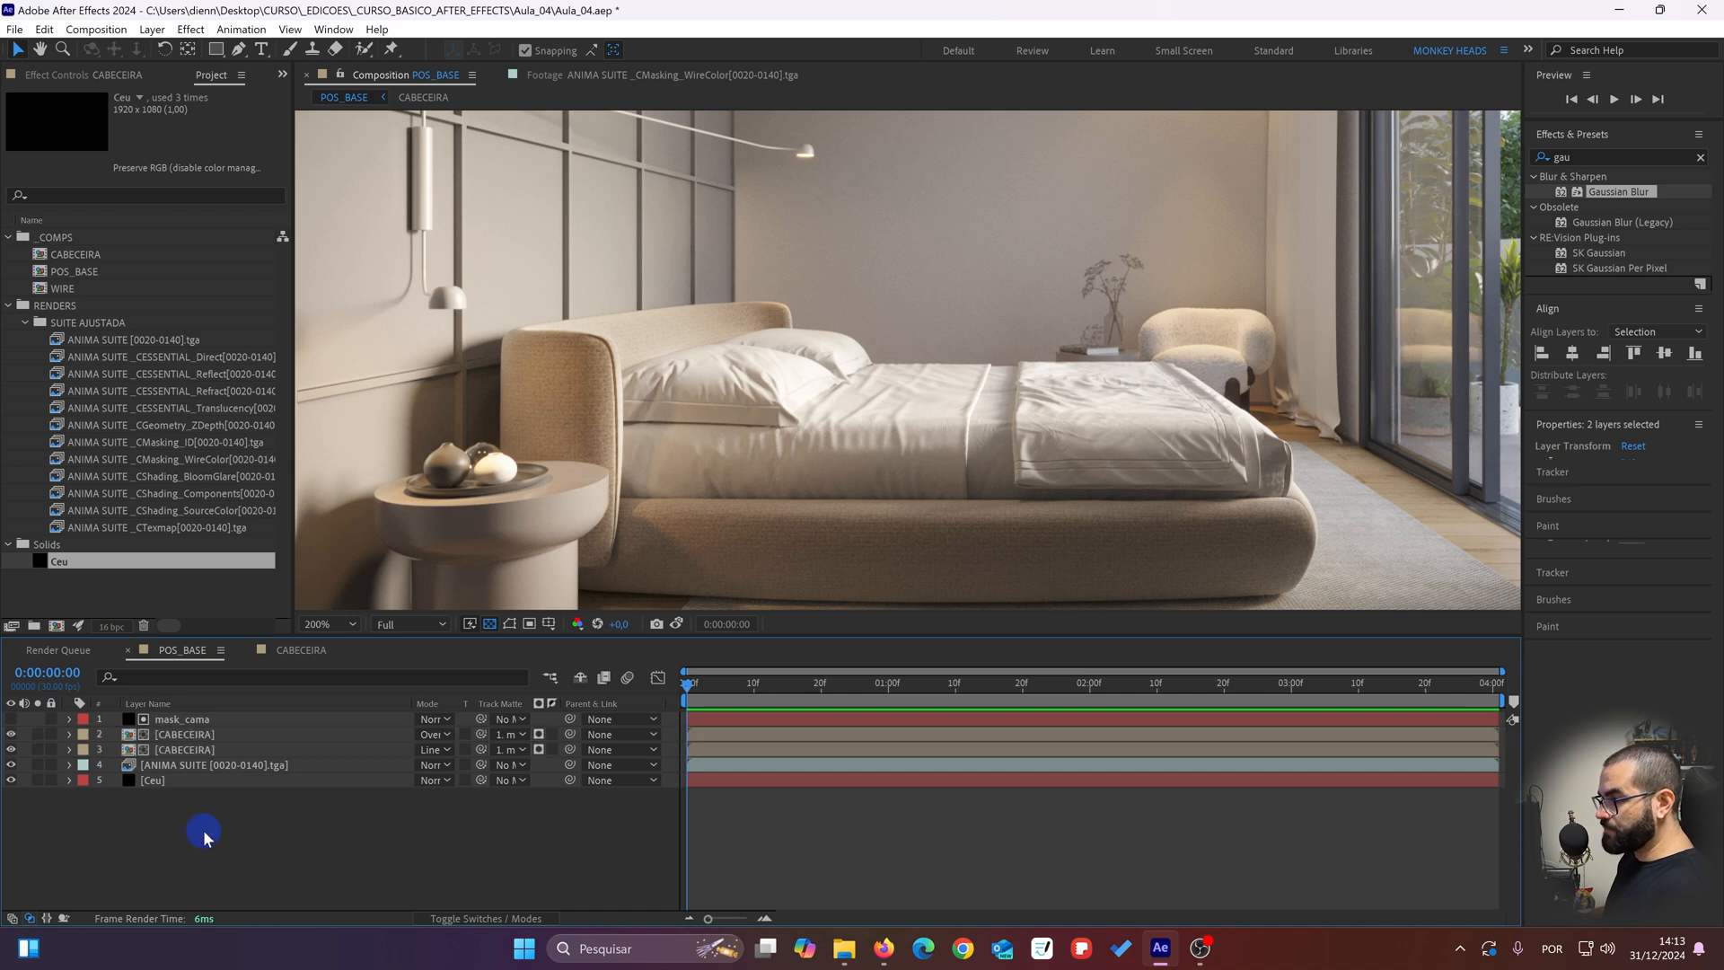
Step: Reveal the keyframed Mask Path of the mask_cama layer in the timeline
{"action": "left_click", "coordinate": [190, 719]}
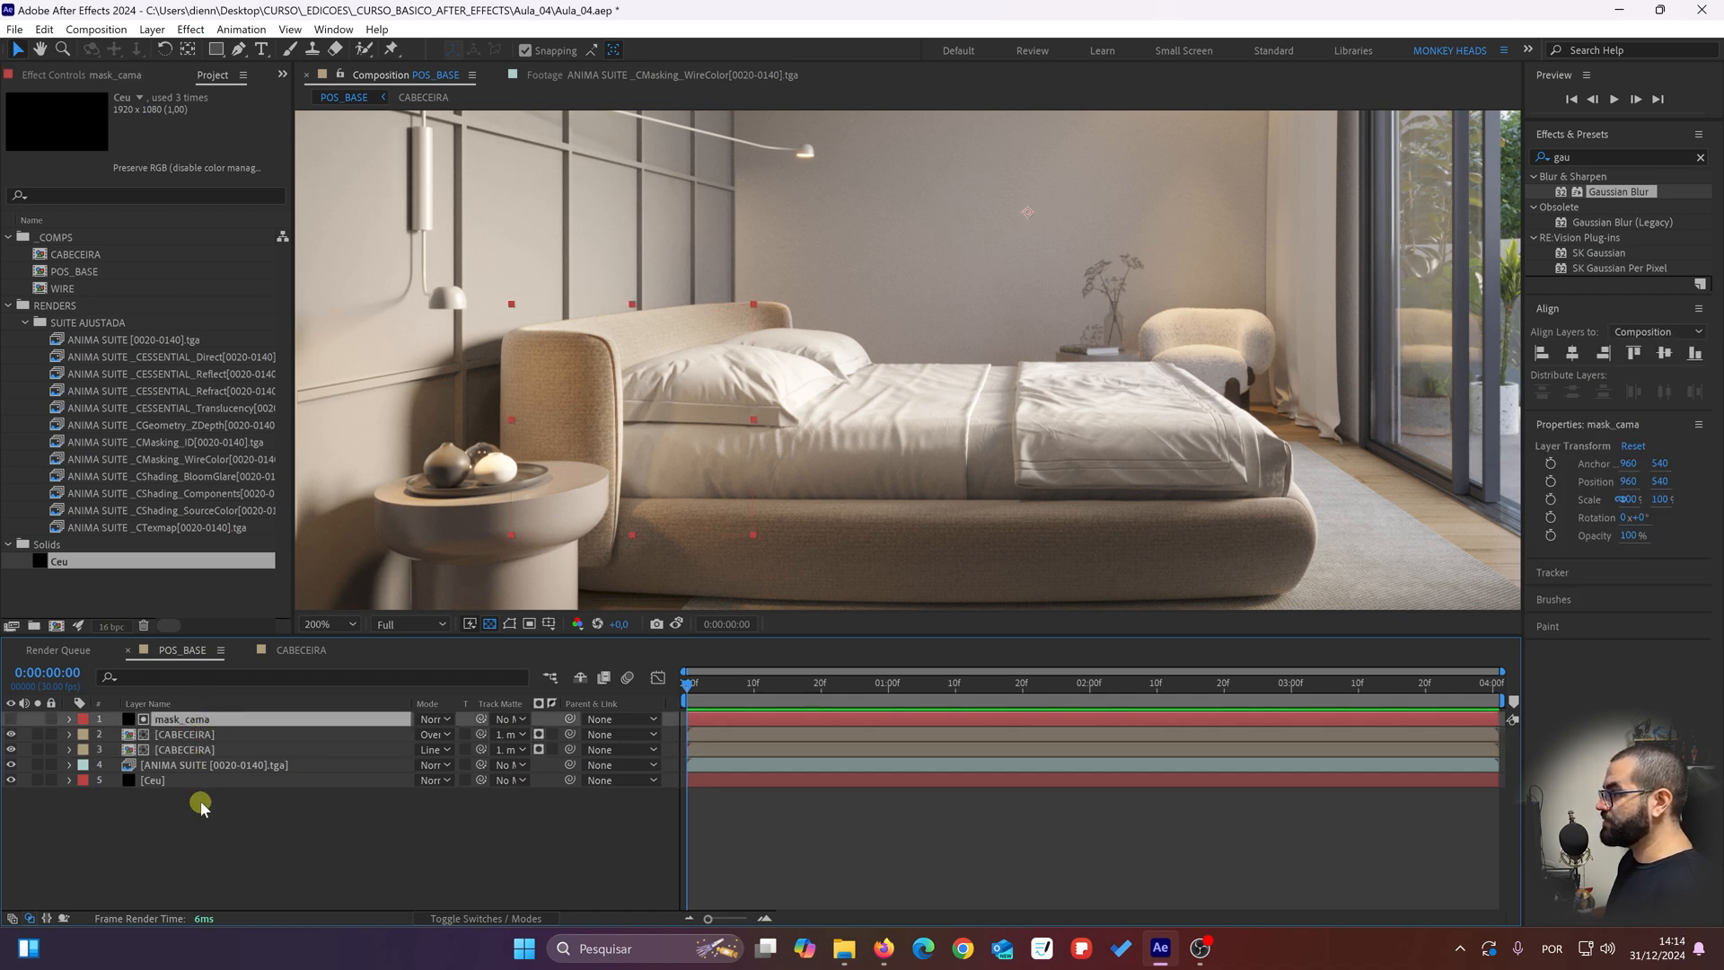
{"action": "scroll", "coordinate": [628, 353], "scroll_direction": "up", "scroll_amount": 3}
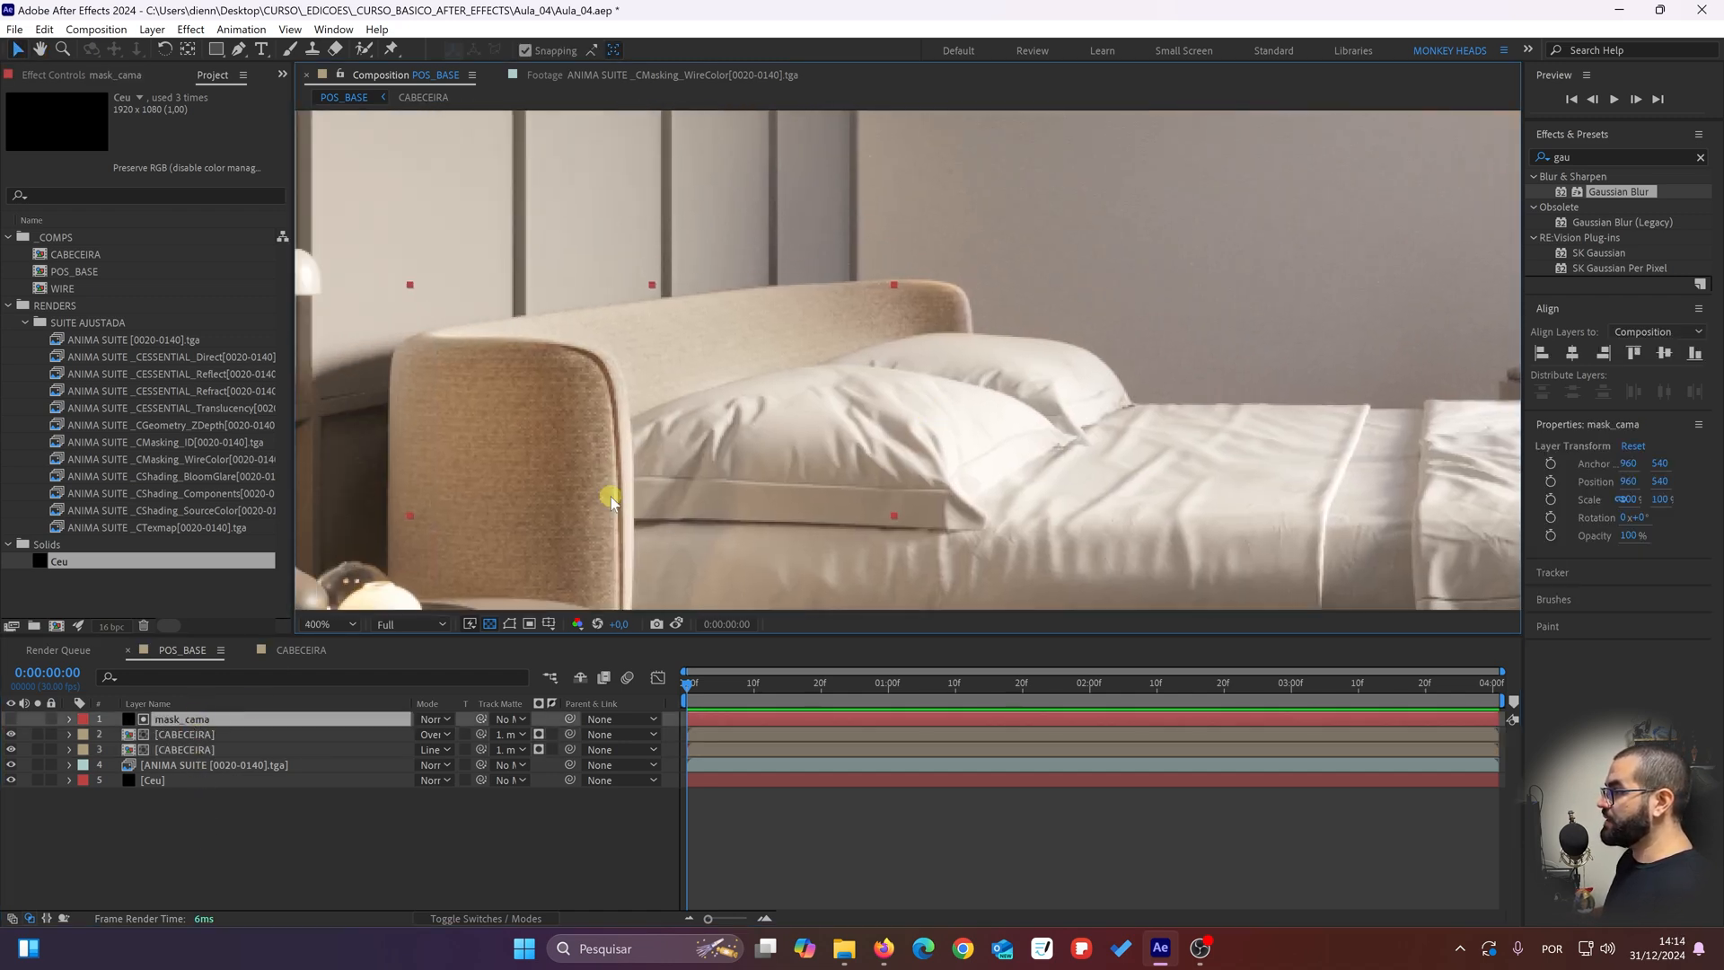
{"action": "left_click", "coordinate": [11, 721]}
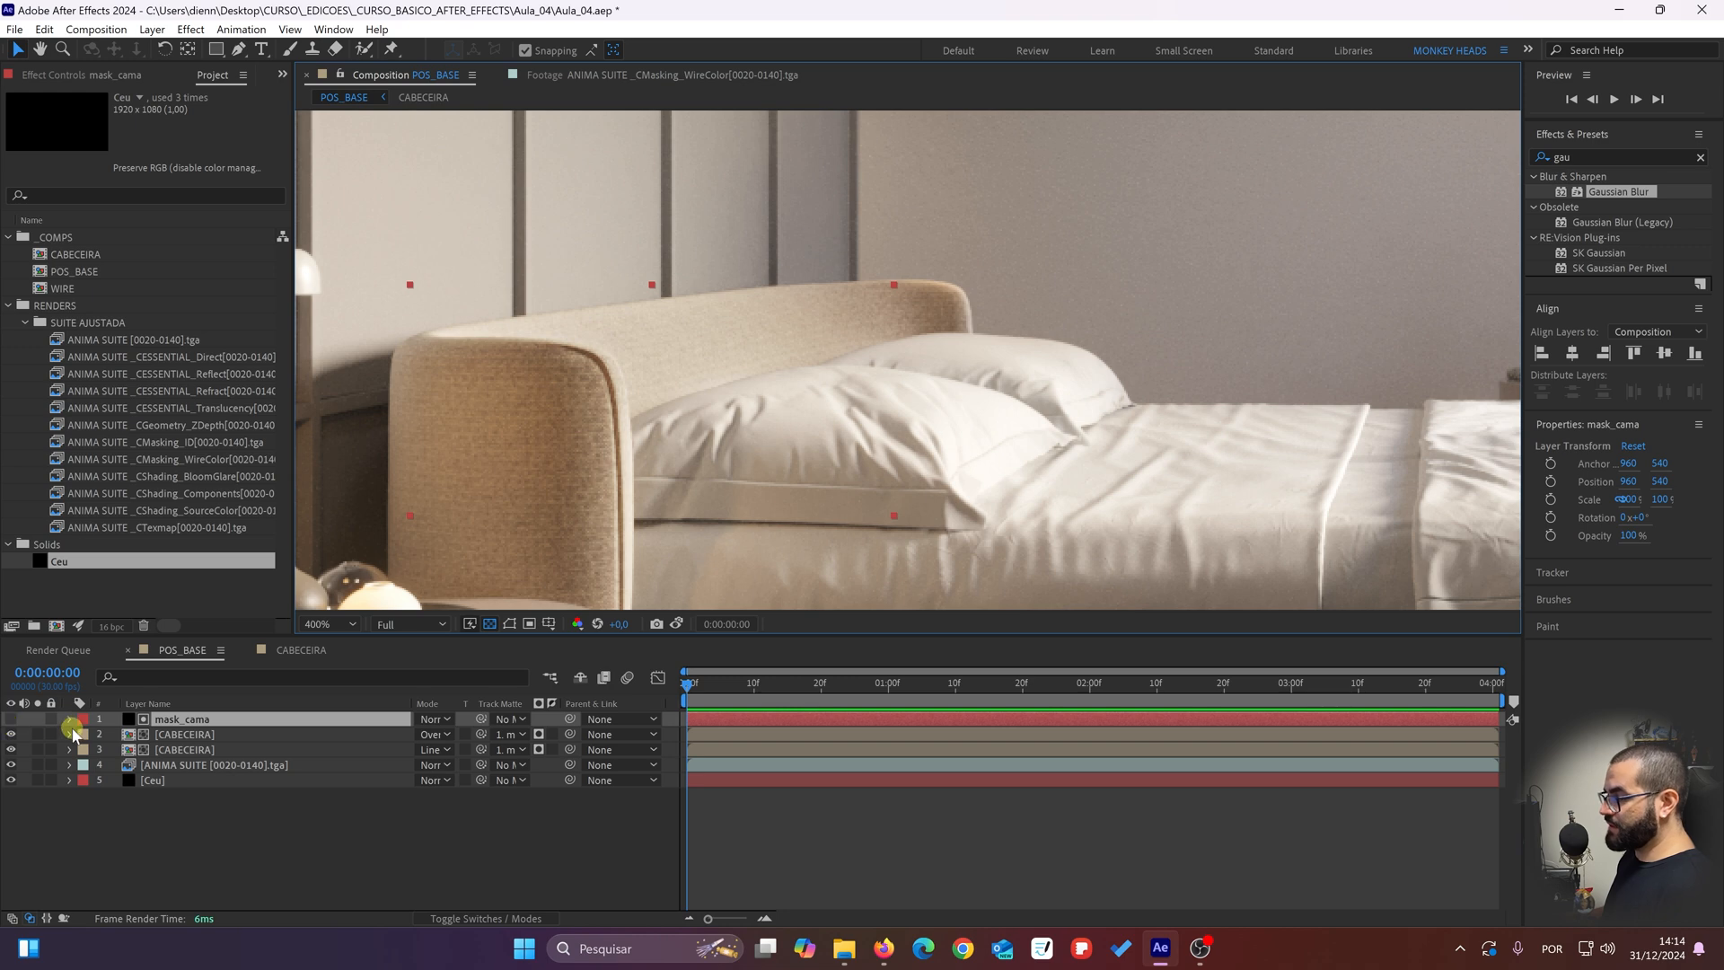
{"action": "key", "text": "m"}
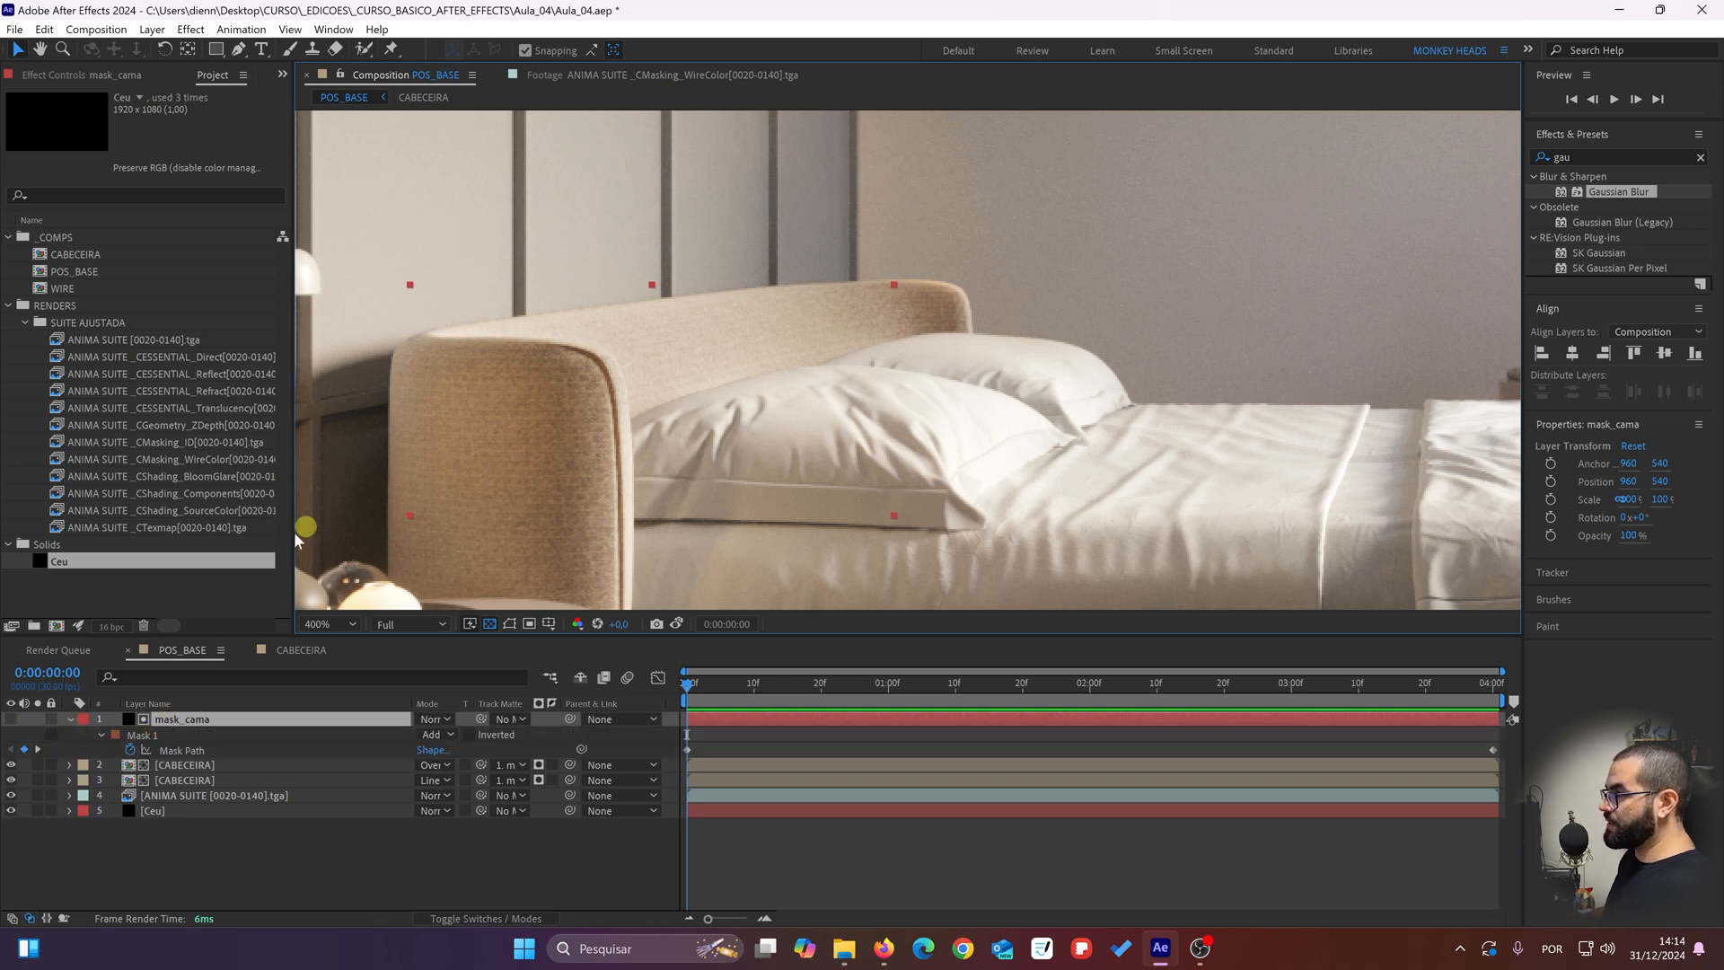
Step: Show the mask_cama solid and turn on mask and shape path visibility in the POS_BASE composition view
{"action": "left_click", "coordinate": [12, 719]}
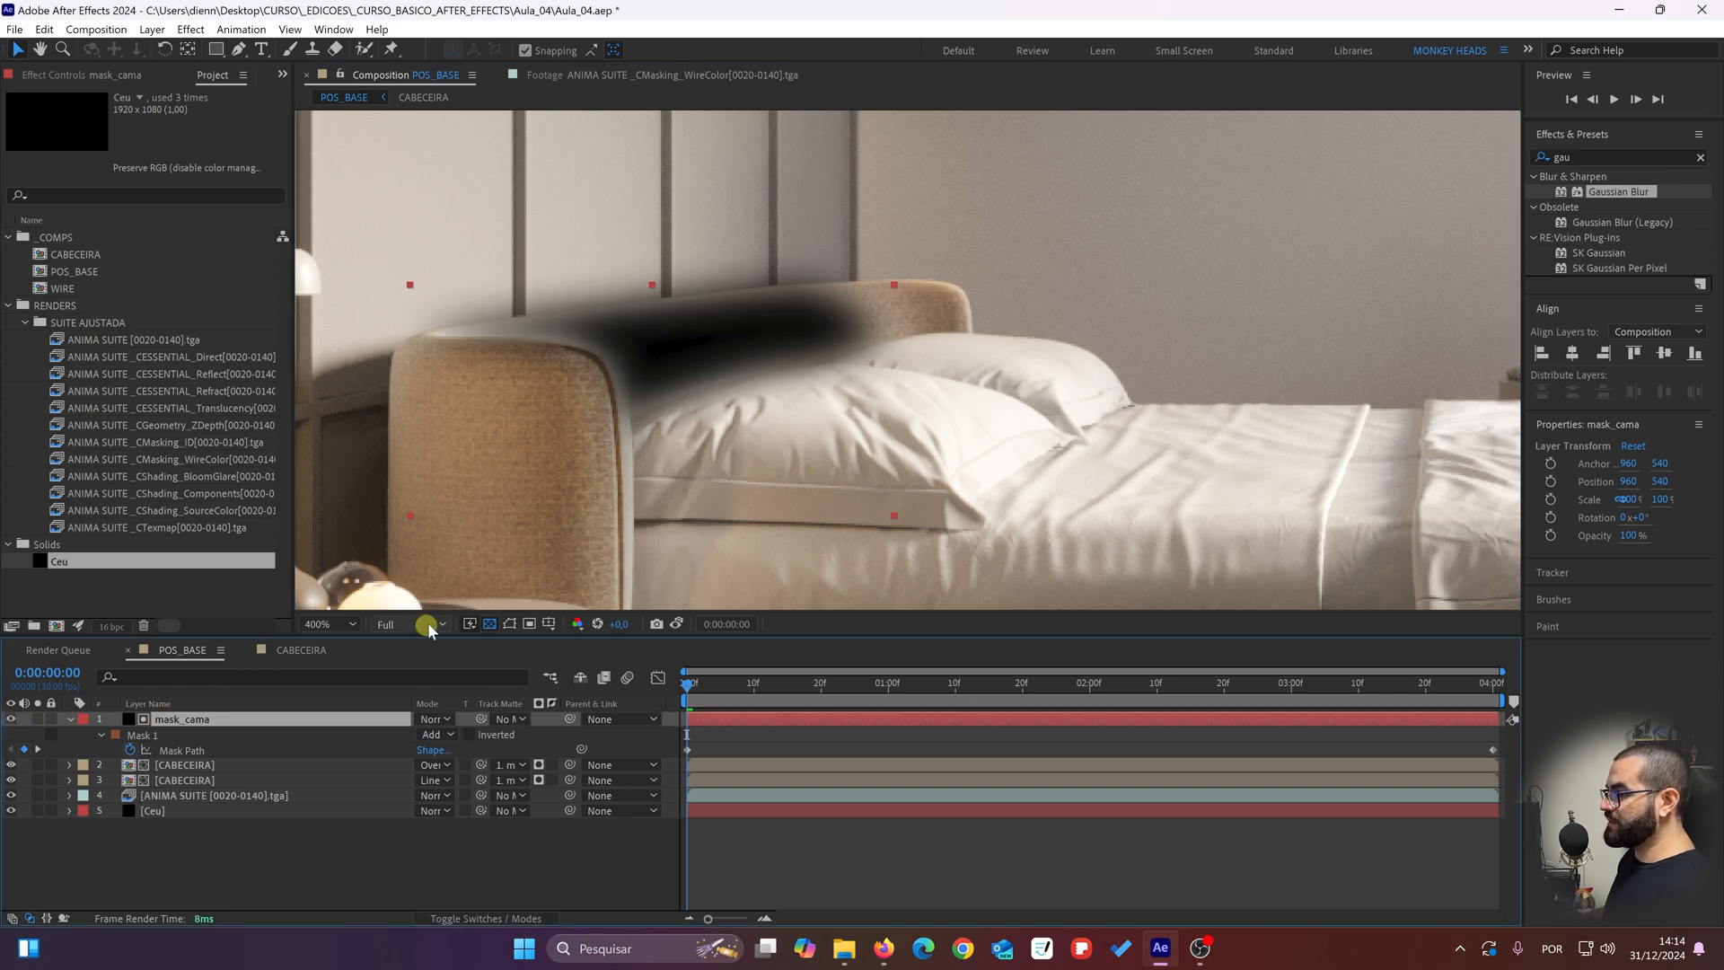
{"action": "left_click", "coordinate": [510, 623]}
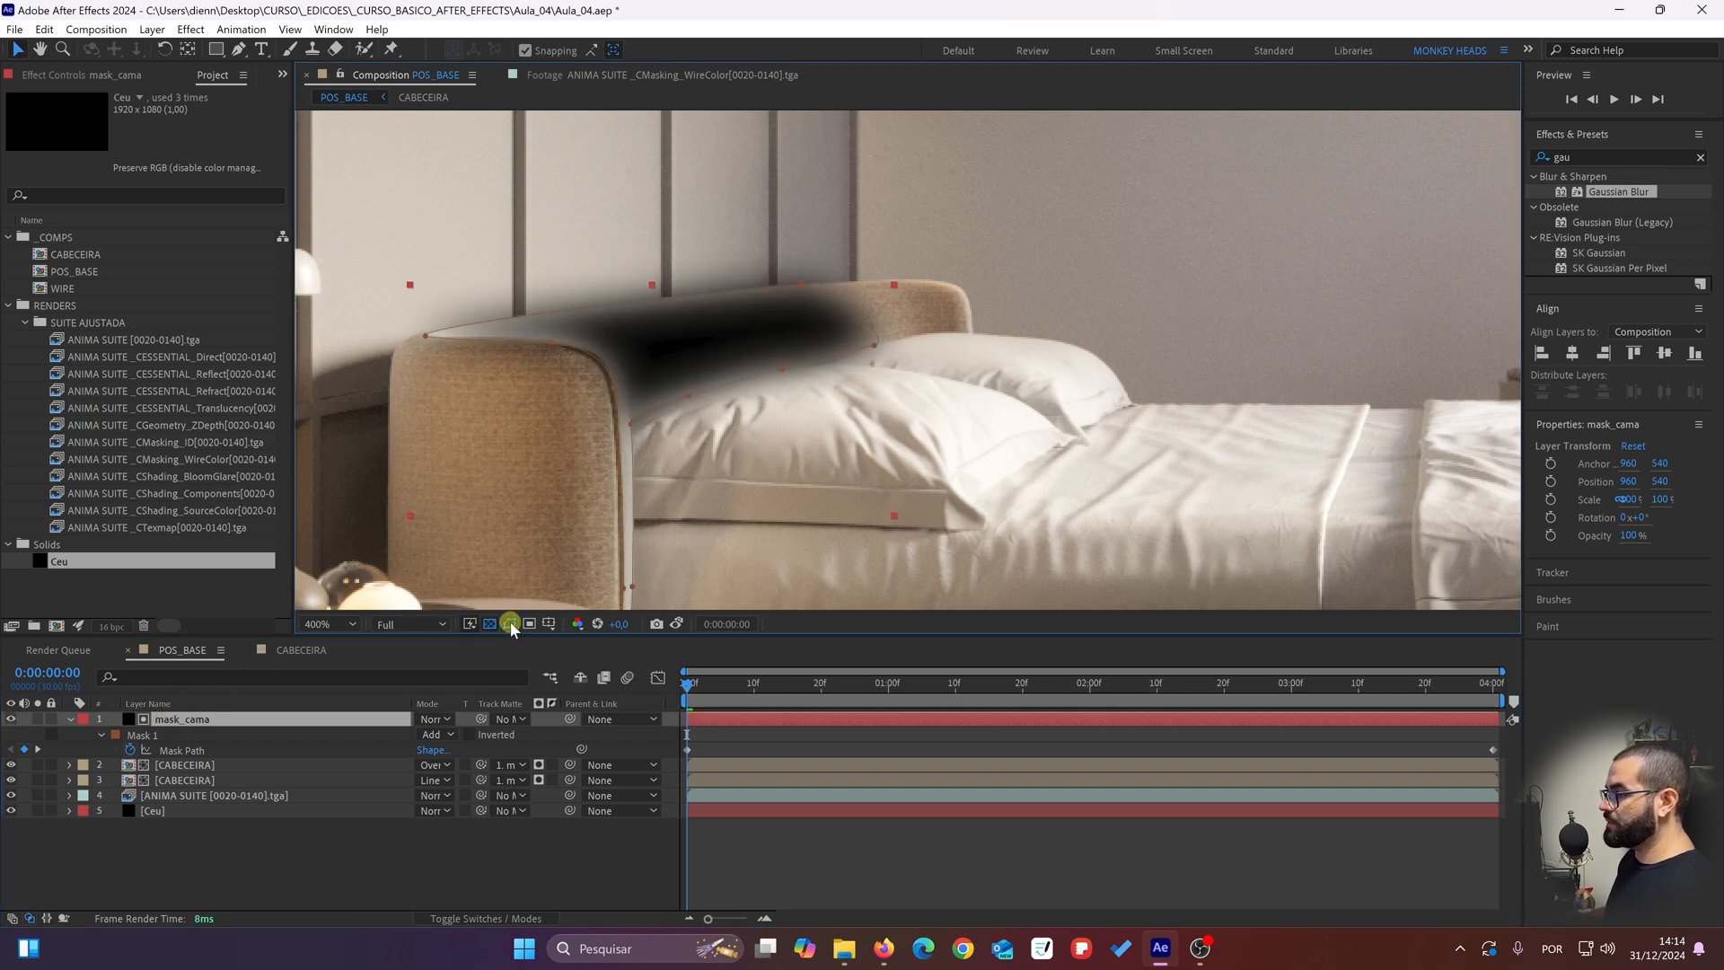
{"action": "left_click_drag", "start_coordinate": [627, 509], "coordinate": [601, 449]}
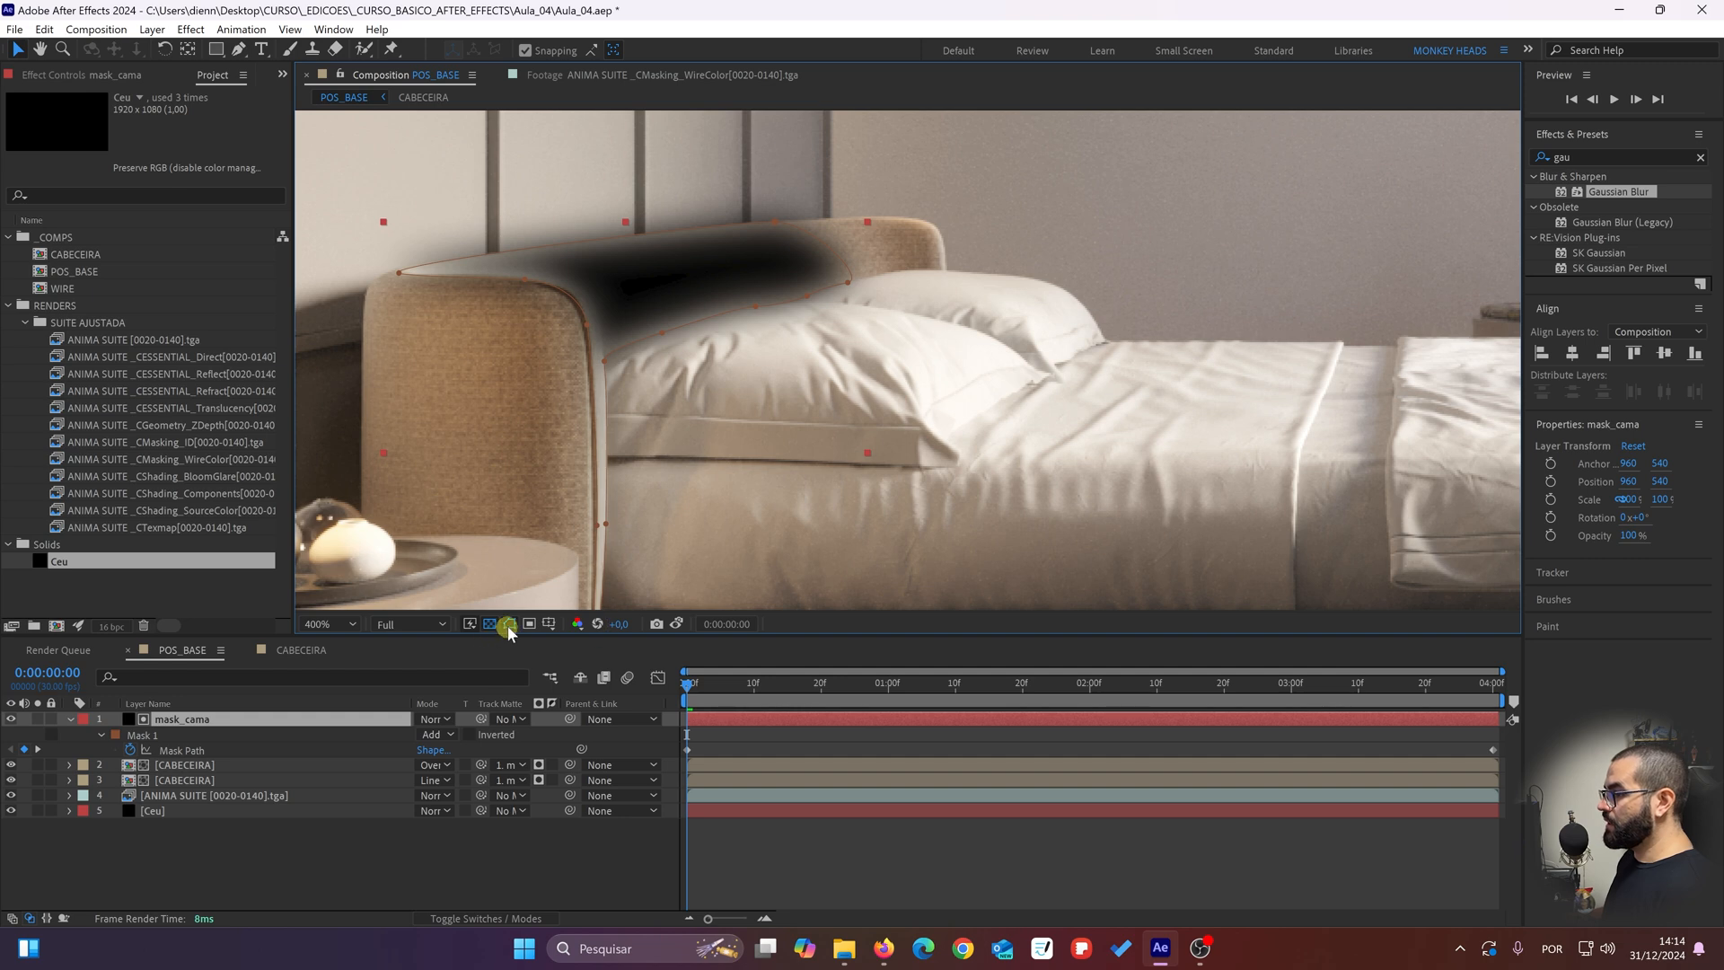
{"action": "left_click_drag", "start_coordinate": [609, 412], "coordinate": [592, 446]}
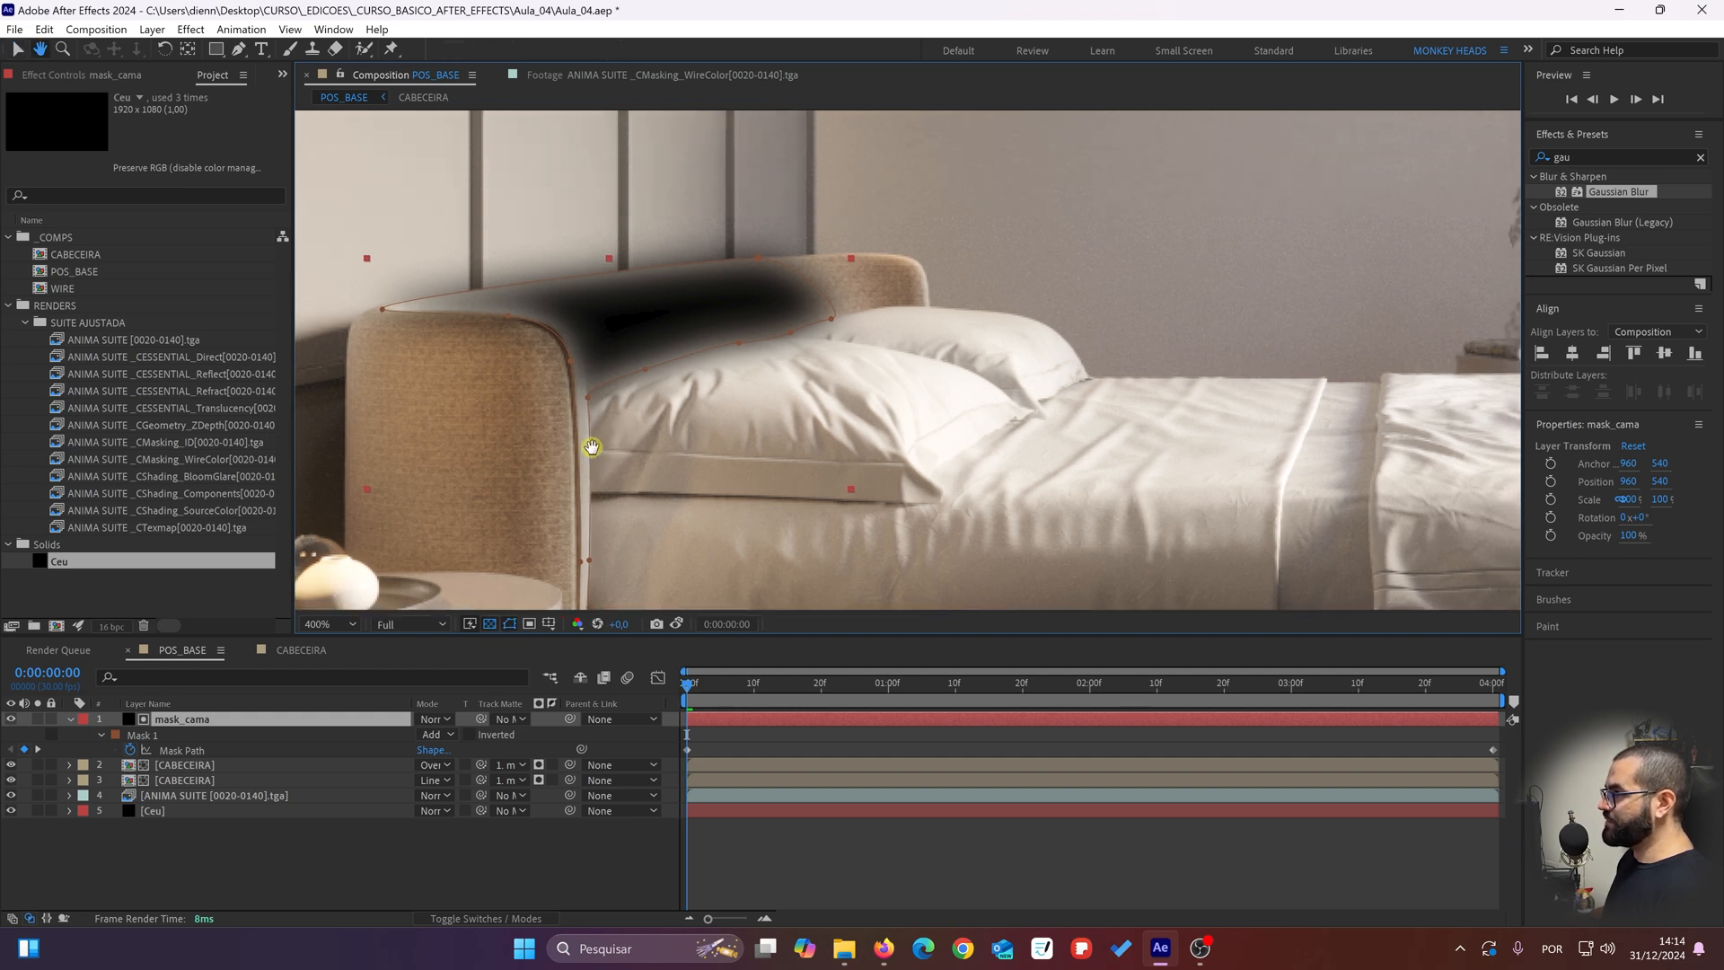
Step: Reselect the mask_cama layer and toggle the mask path display off and on to compare its outline
{"action": "left_click", "coordinate": [271, 851]}
{"action": "left_click", "coordinate": [191, 716]}
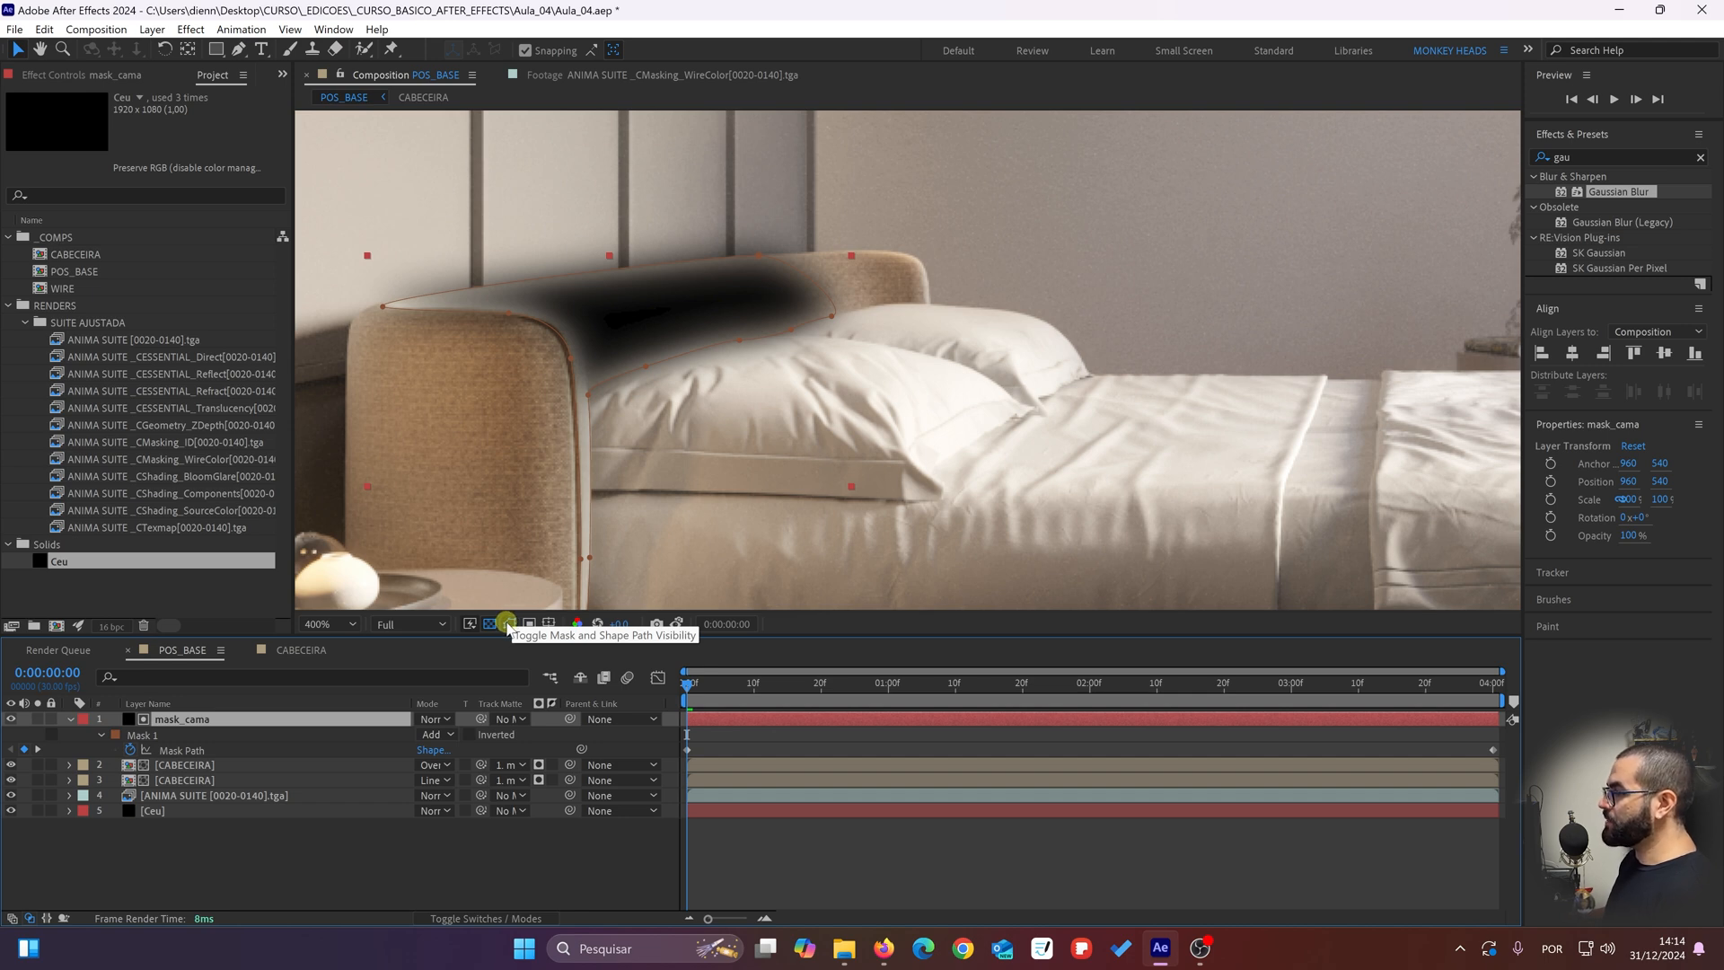
{"action": "left_click", "coordinate": [507, 624]}
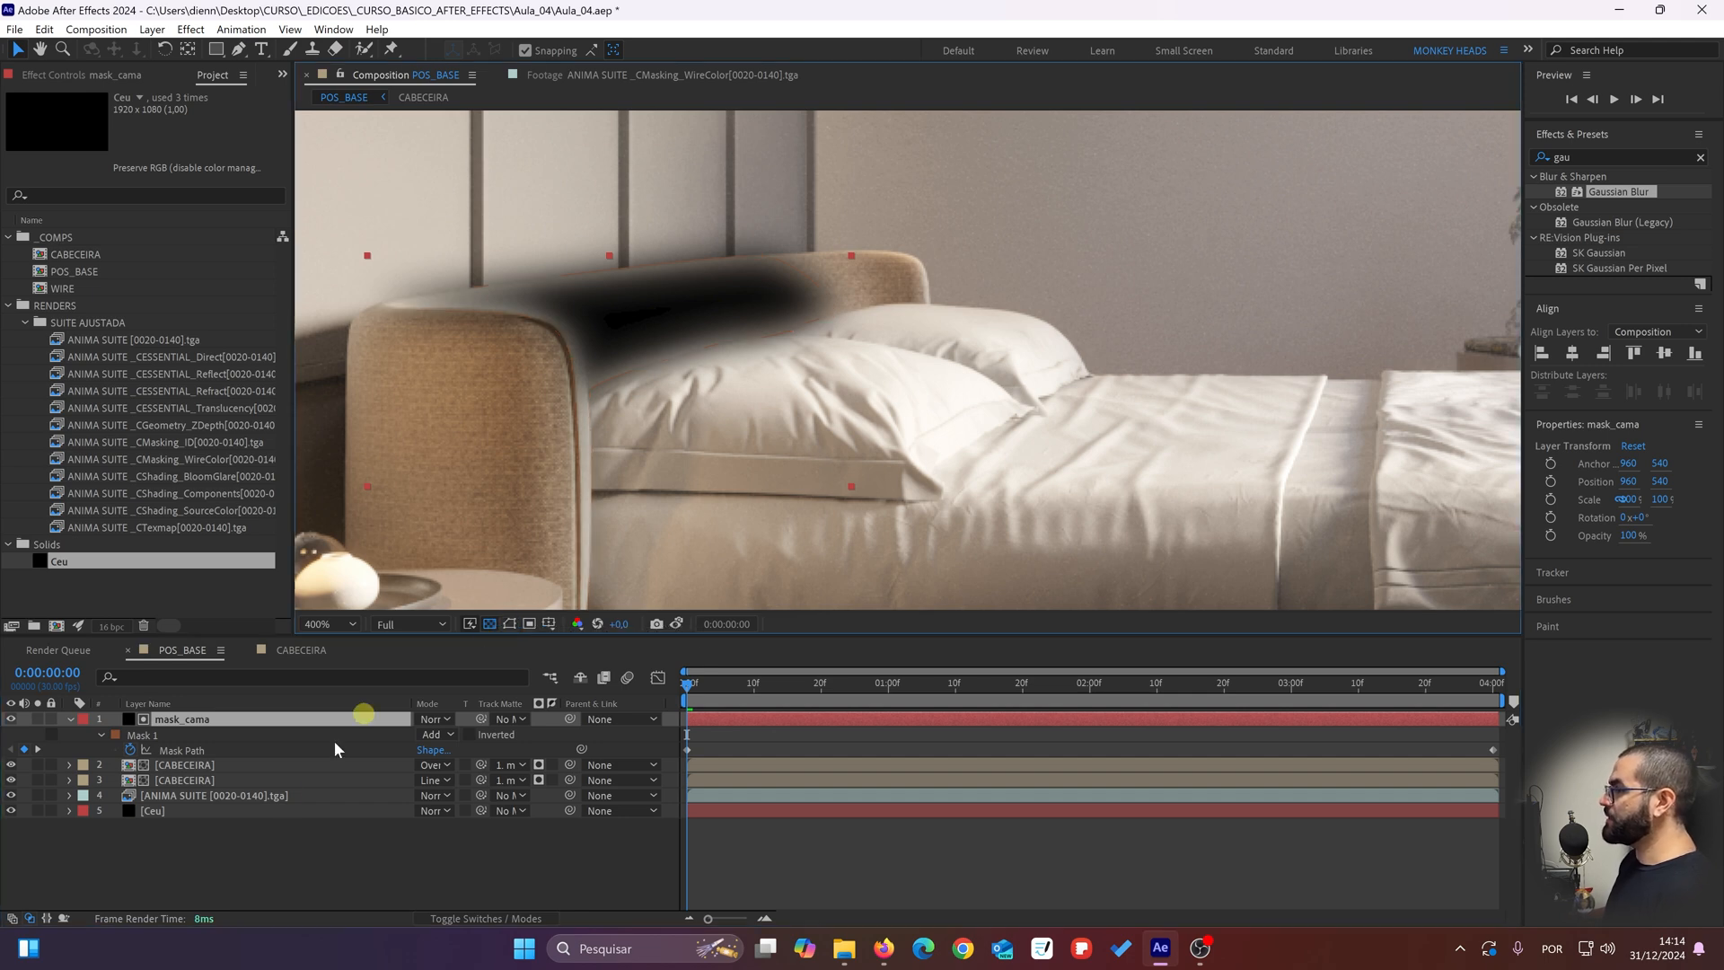
{"action": "left_click", "coordinate": [507, 624]}
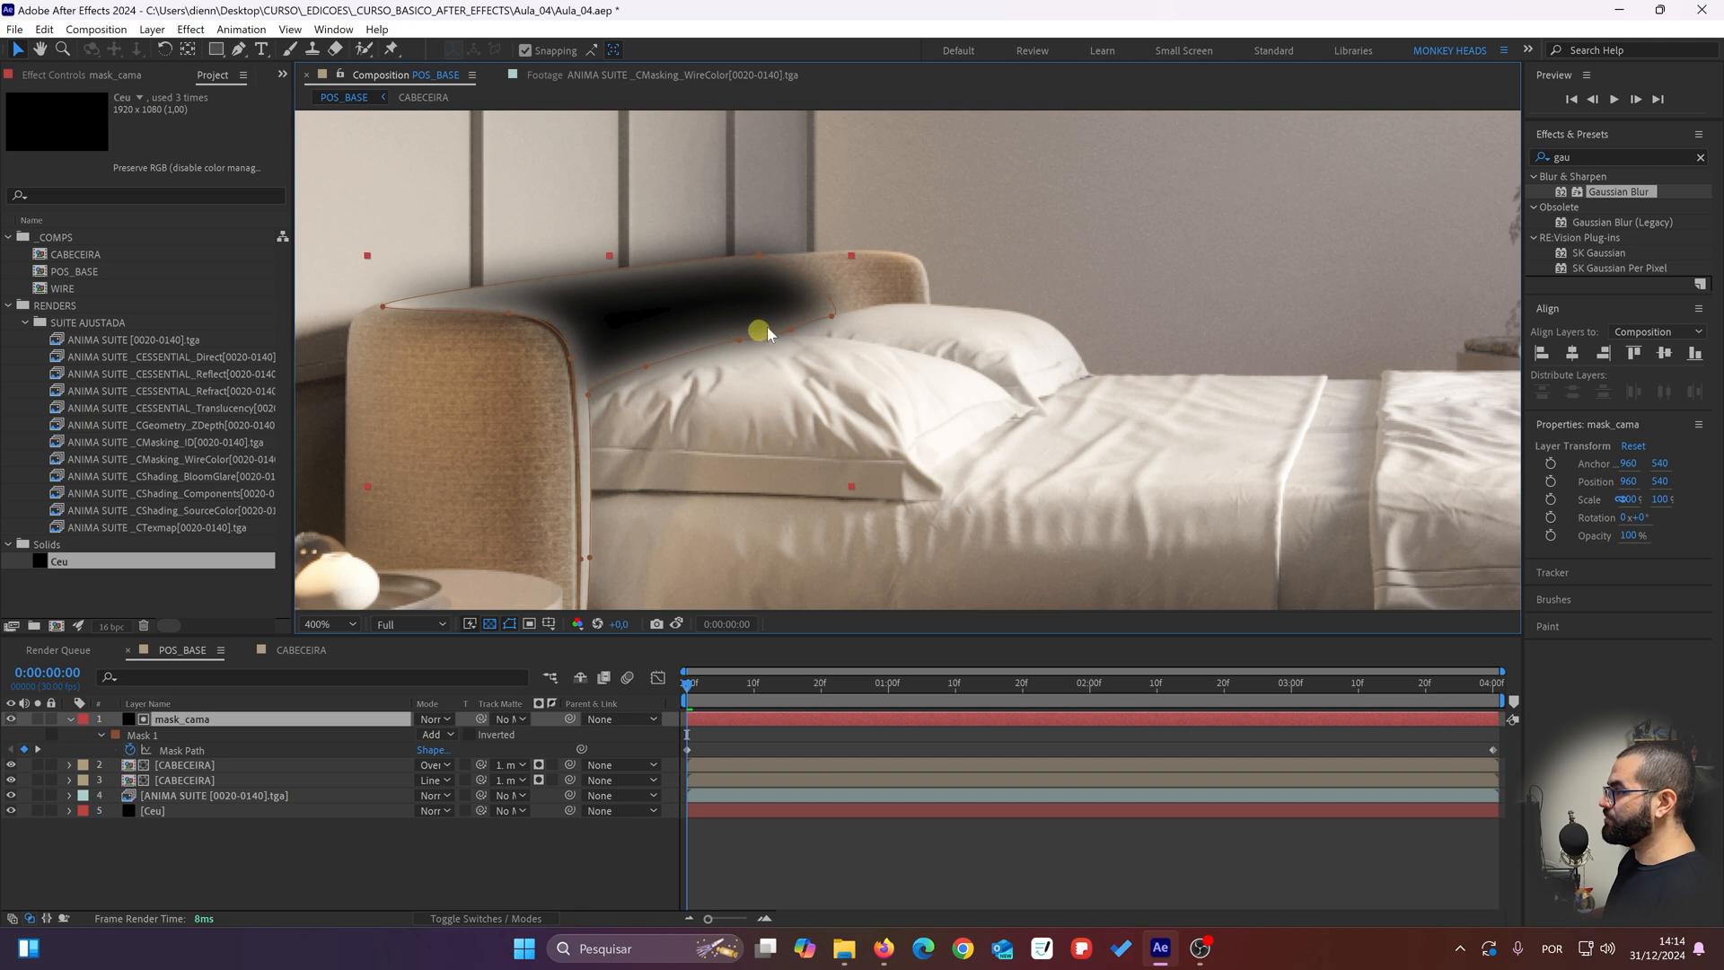
Step: Inspect the mask_cama outline around the headboard's inner face and hide the black solid again
{"action": "left_click_drag", "start_coordinate": [478, 375], "coordinate": [476, 381]}
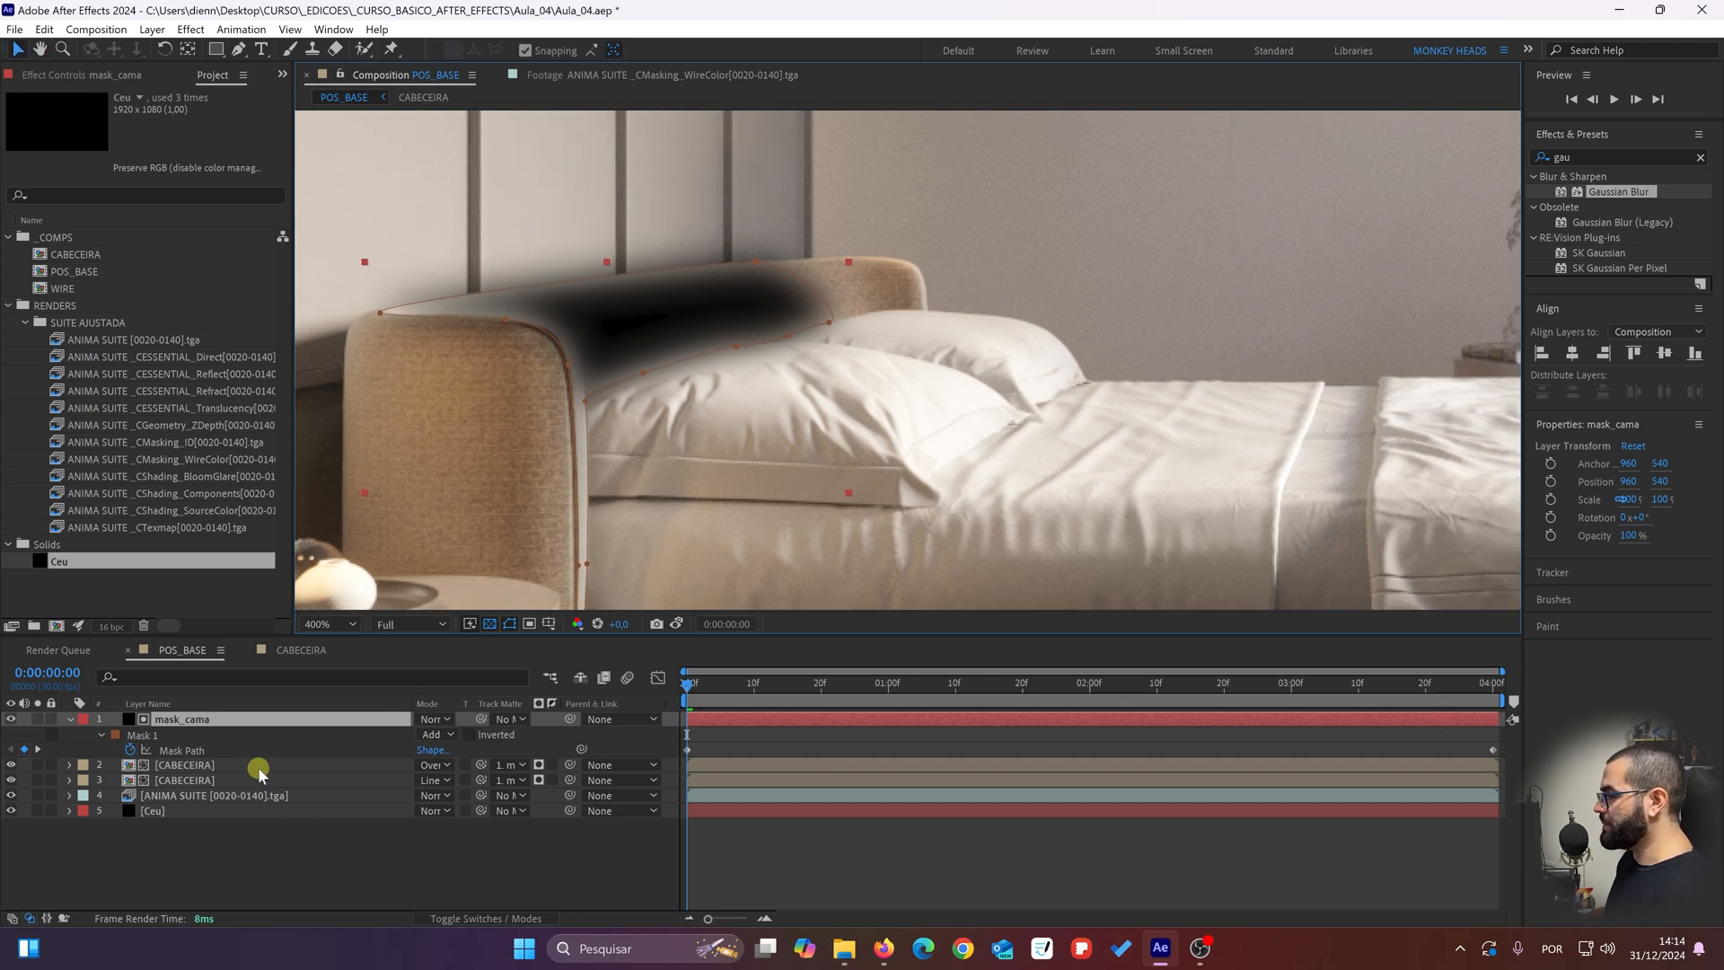
{"action": "left_click", "coordinate": [251, 867]}
{"action": "left_click", "coordinate": [178, 718]}
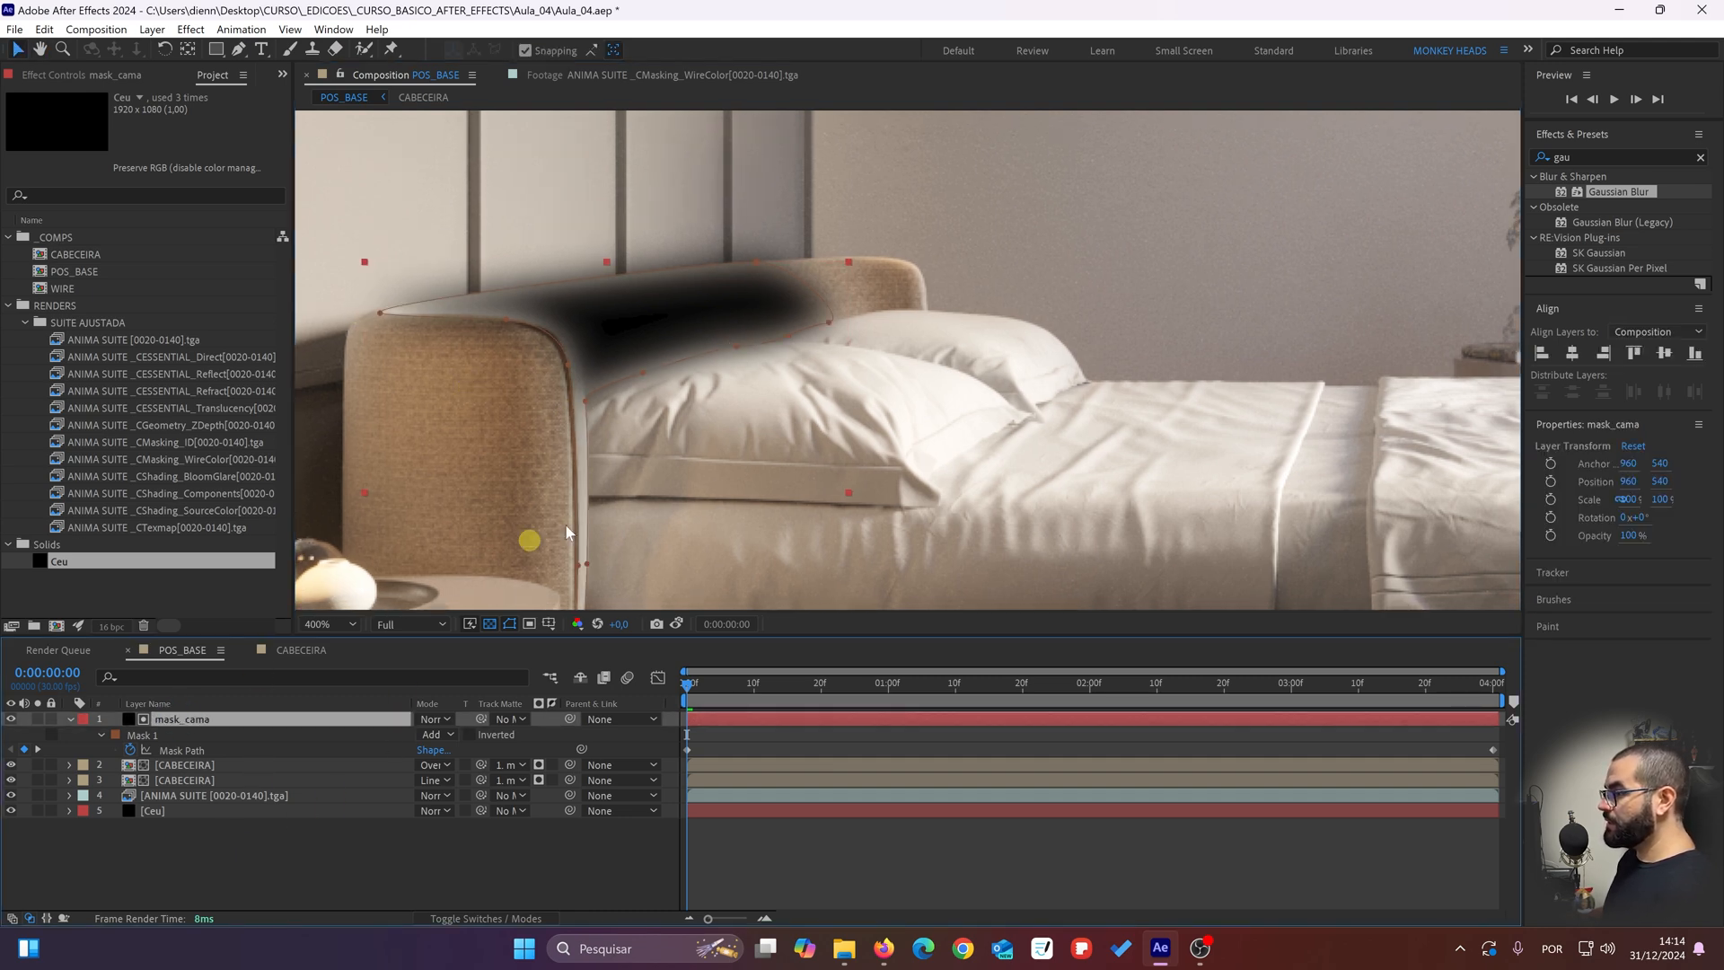
{"action": "mouse_move", "coordinate": [751, 457]}
{"action": "left_mouse_down"}
{"action": "mouse_move", "coordinate": [784, 408]}
{"action": "mouse_move", "coordinate": [755, 440]}
{"action": "left_mouse_up"}
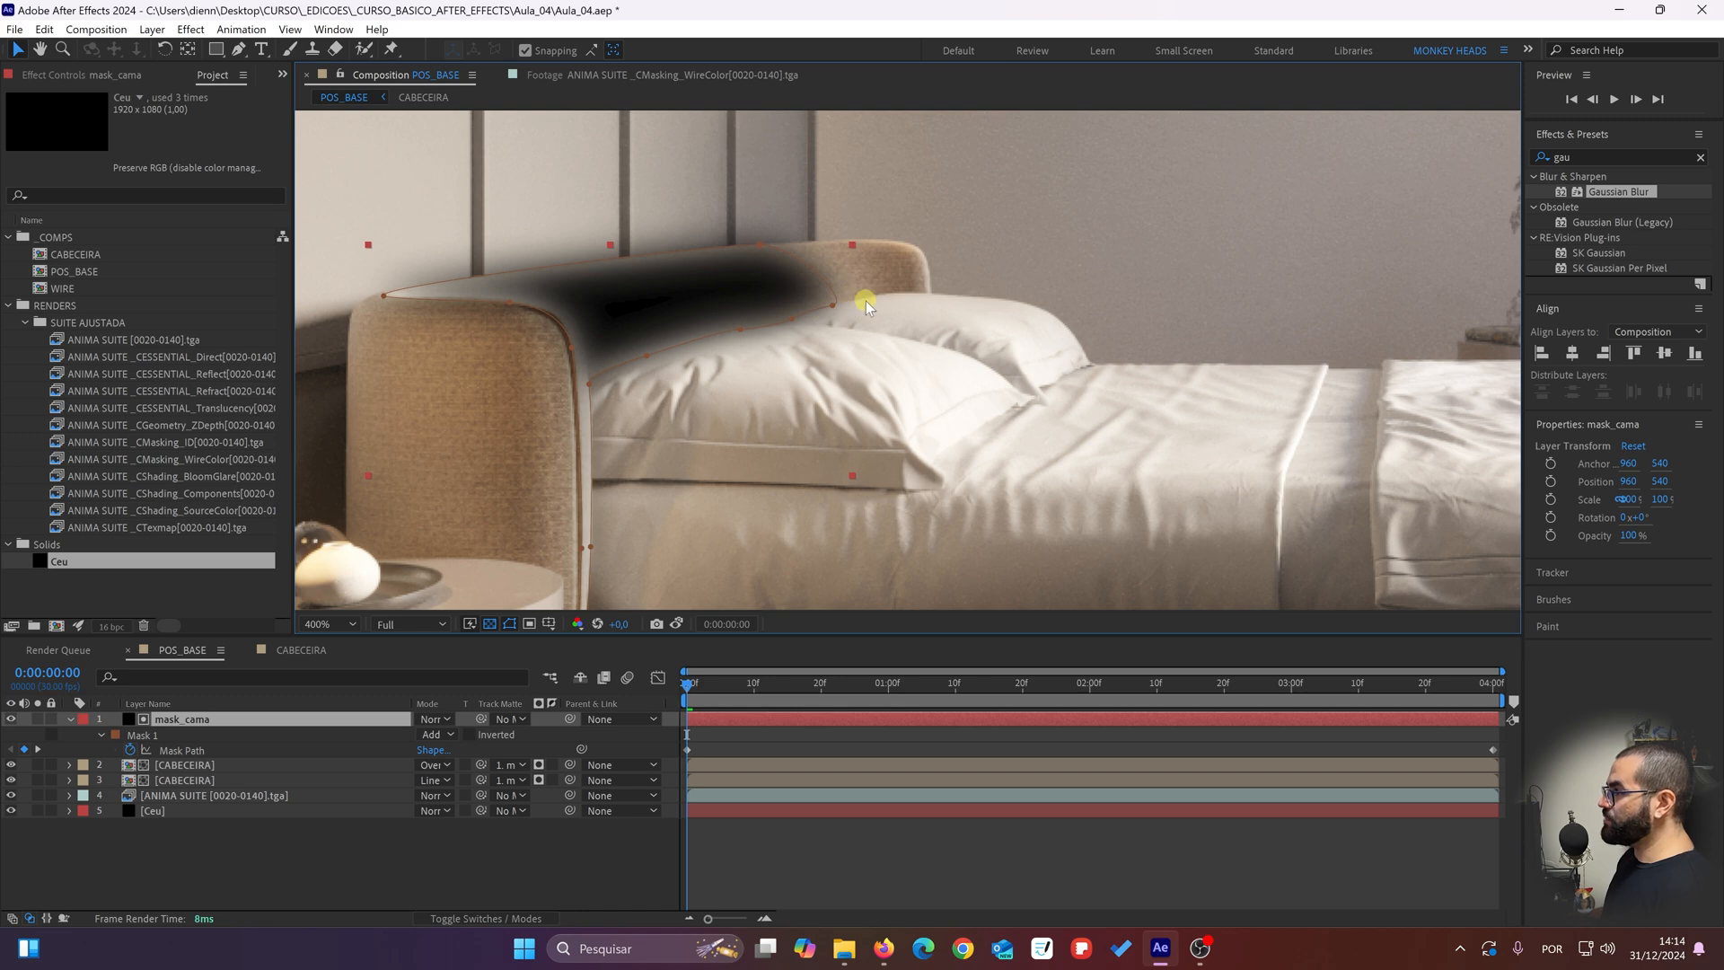
{"action": "left_click", "coordinate": [11, 720]}
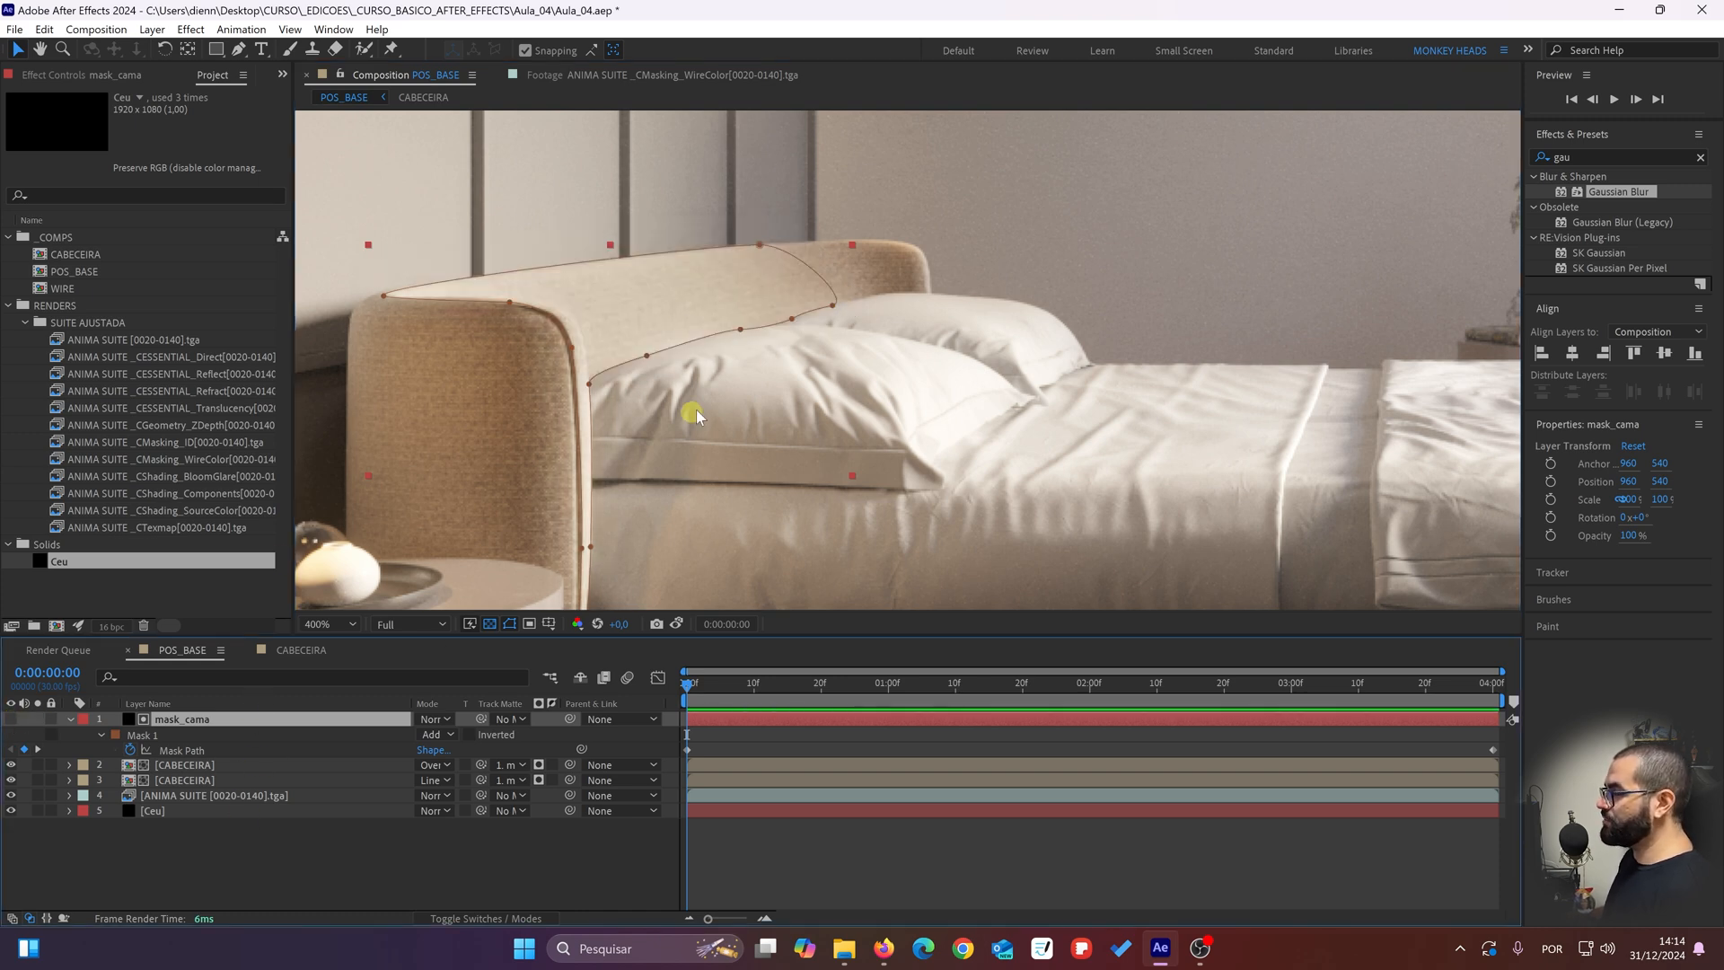
Step: Try to extend the mask_cama path to the headboard's far end and undo the adjustment
{"action": "left_click_drag", "start_coordinate": [831, 306], "coordinate": [913, 280]}
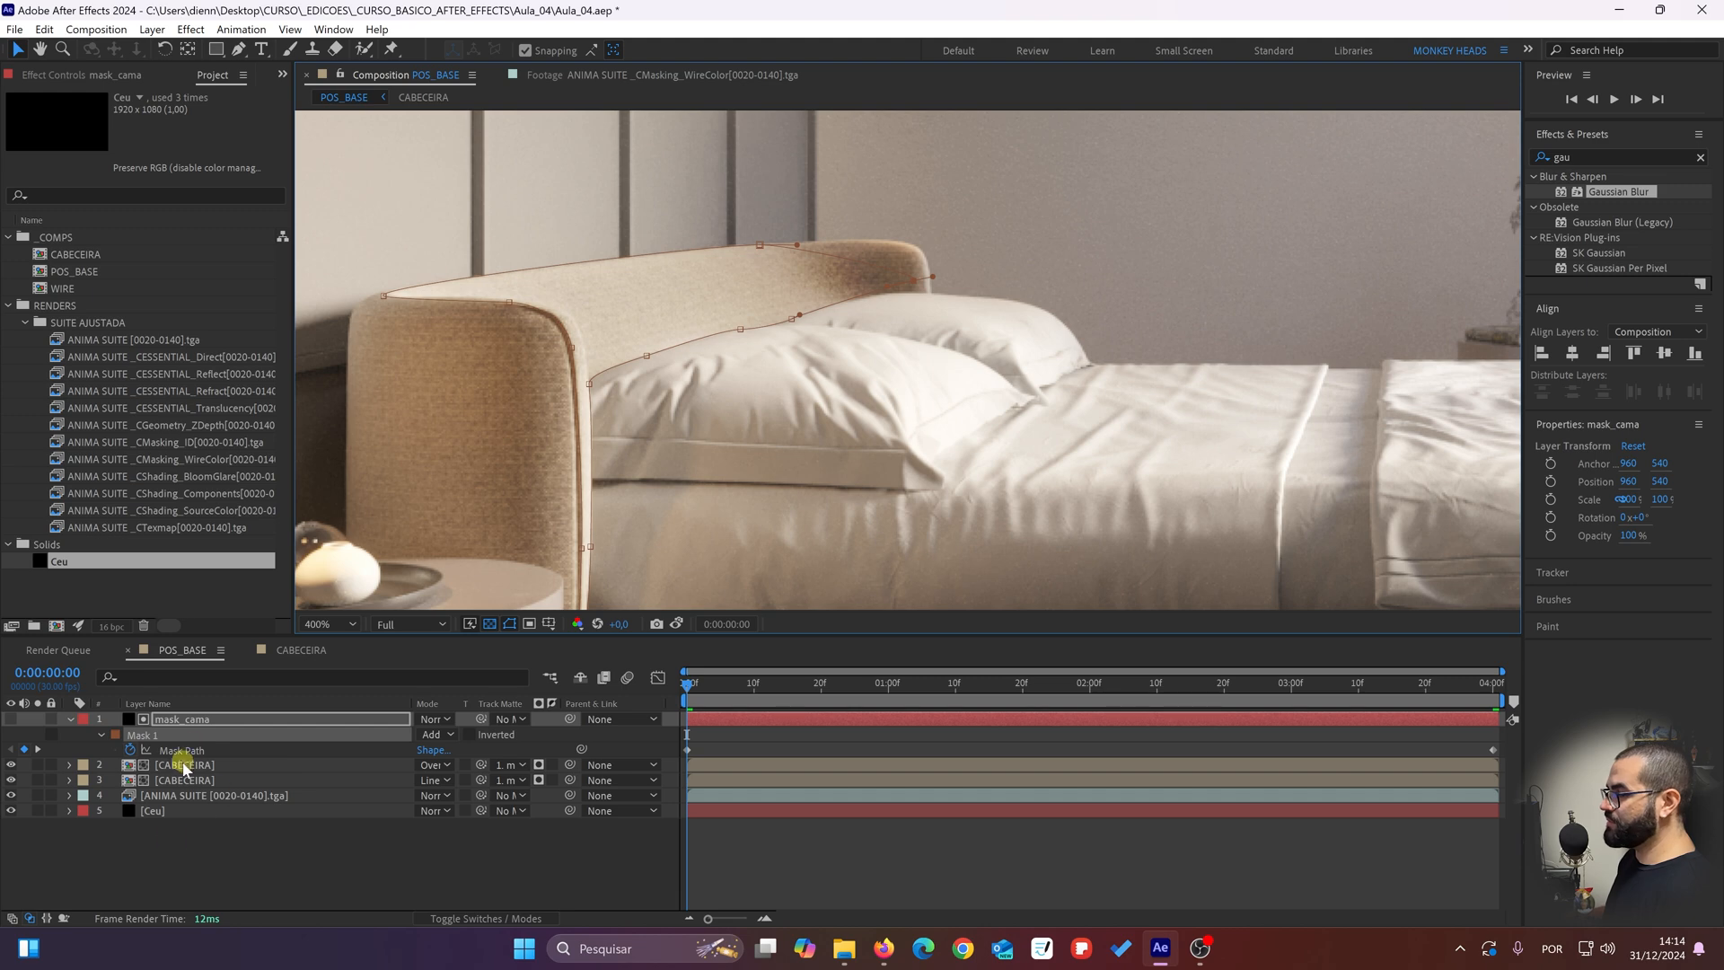
{"action": "key", "text": "ctrl+z"}
{"action": "left_click_drag", "start_coordinate": [630, 388], "coordinate": [664, 339]}
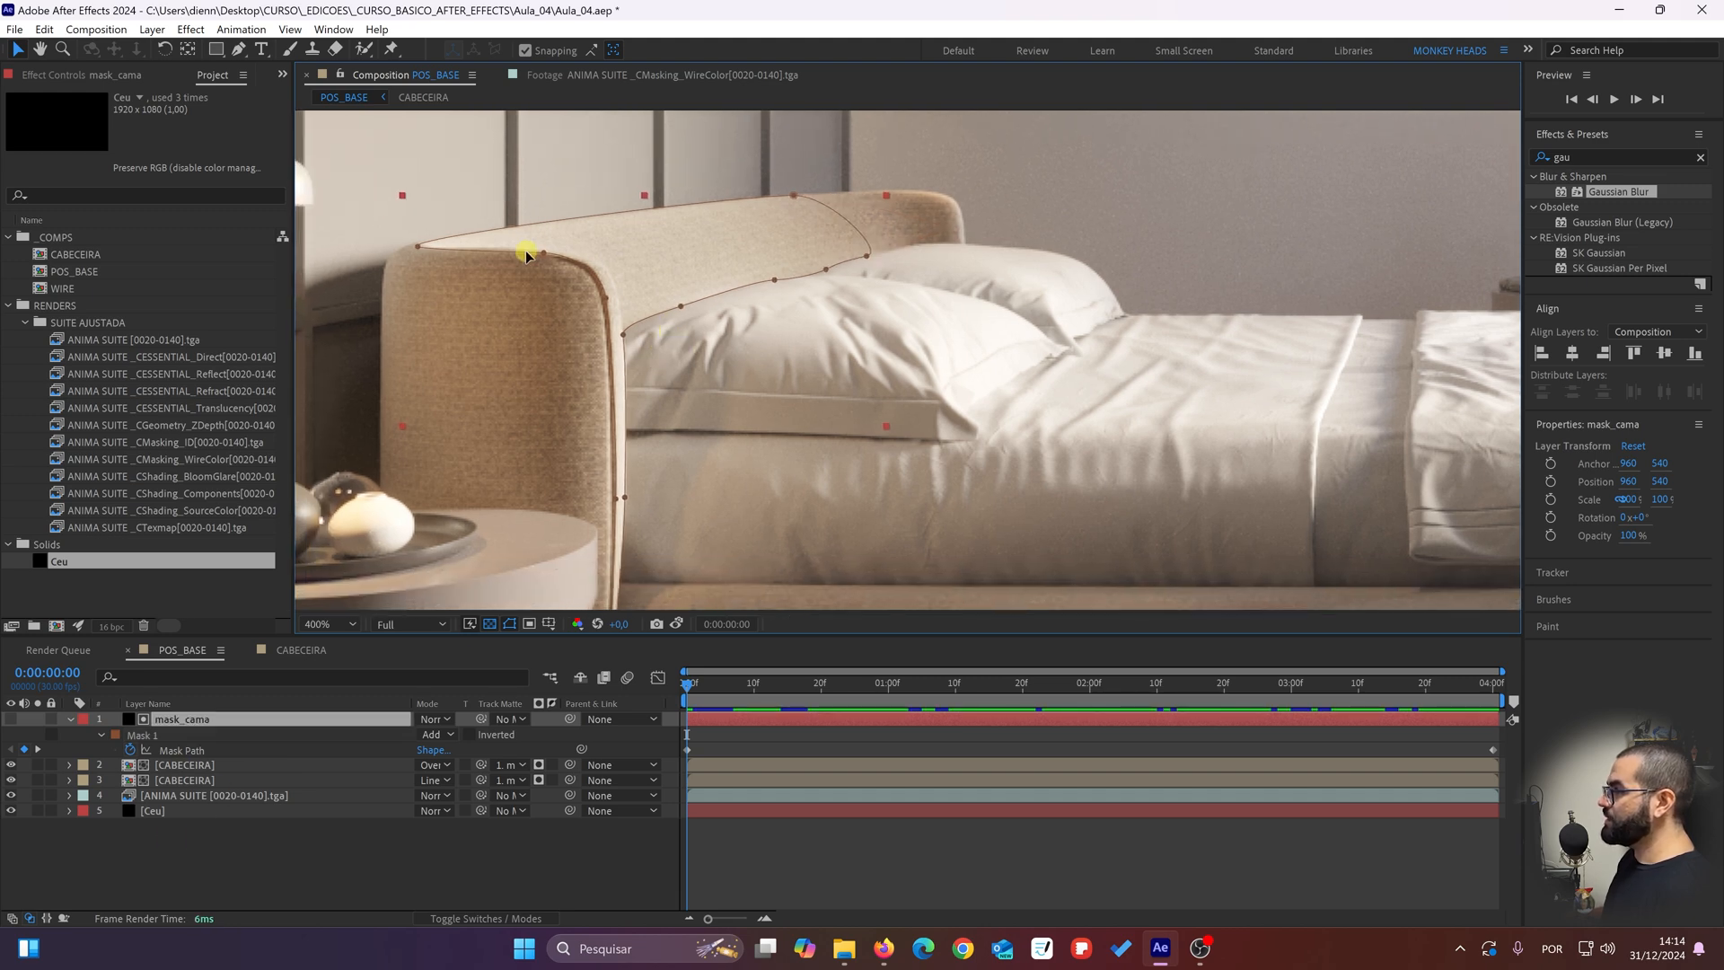
{"action": "left_click_drag", "start_coordinate": [795, 192], "coordinate": [694, 309]}
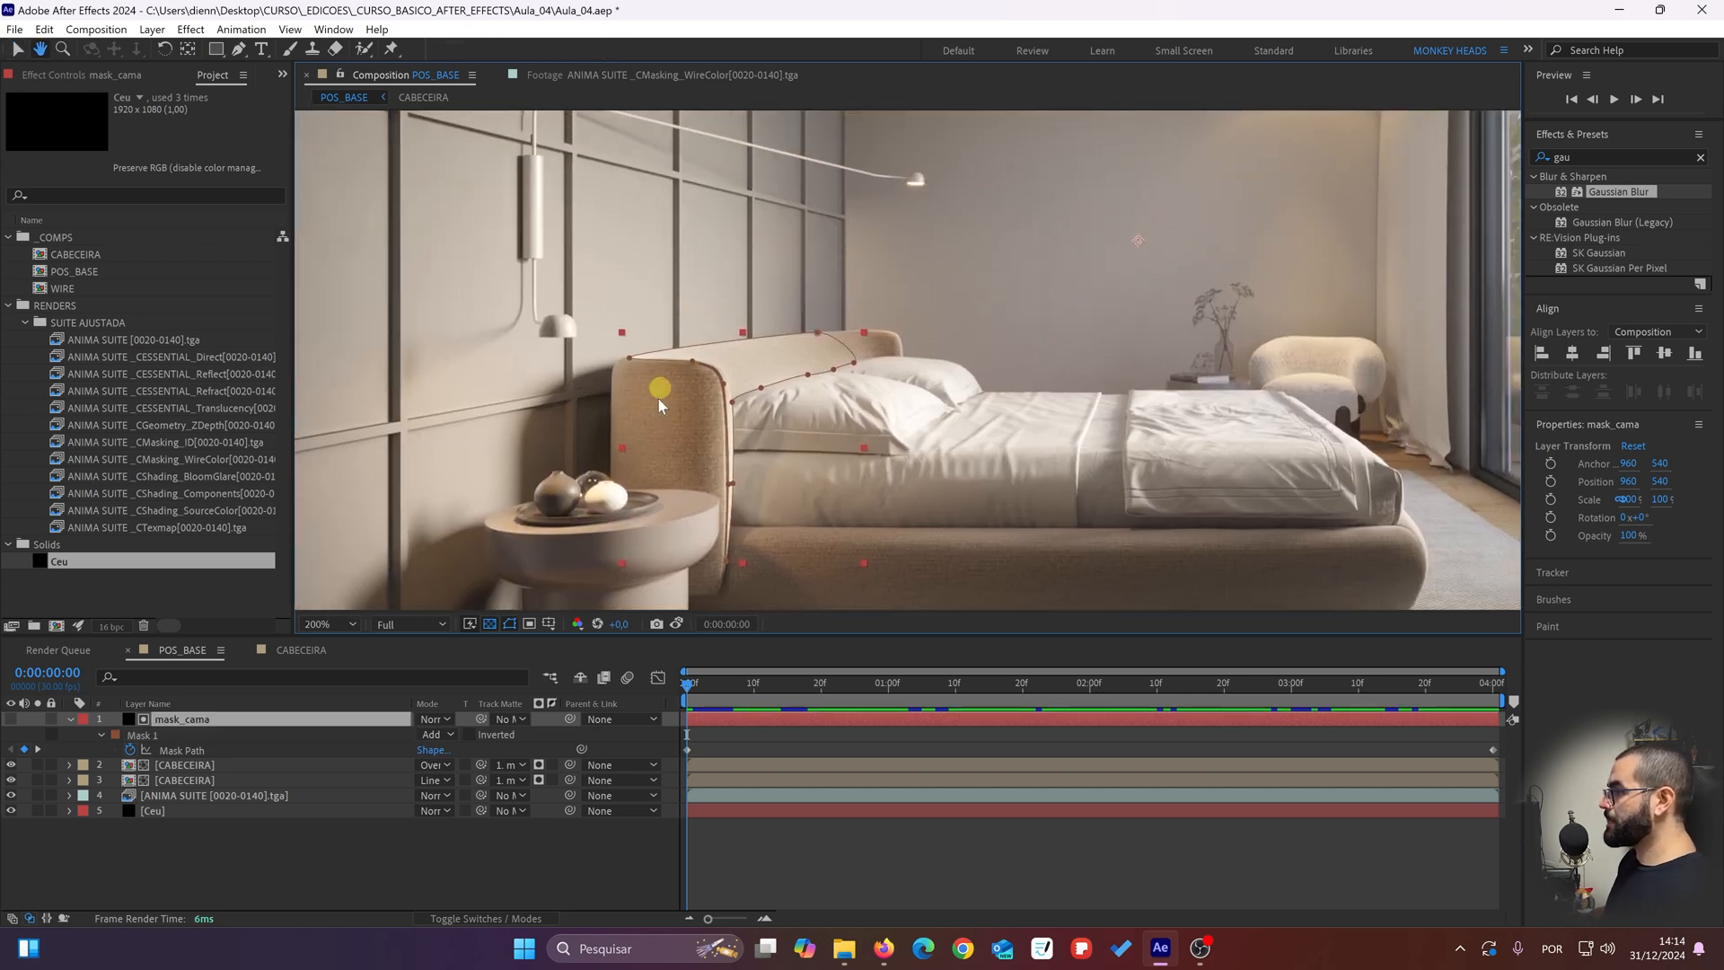
Step: Check both CABECEIRA layers for mask properties of their own and view the mask_cama outline over the headboard
{"action": "left_click", "coordinate": [526, 880]}
{"action": "left_click", "coordinate": [200, 781]}
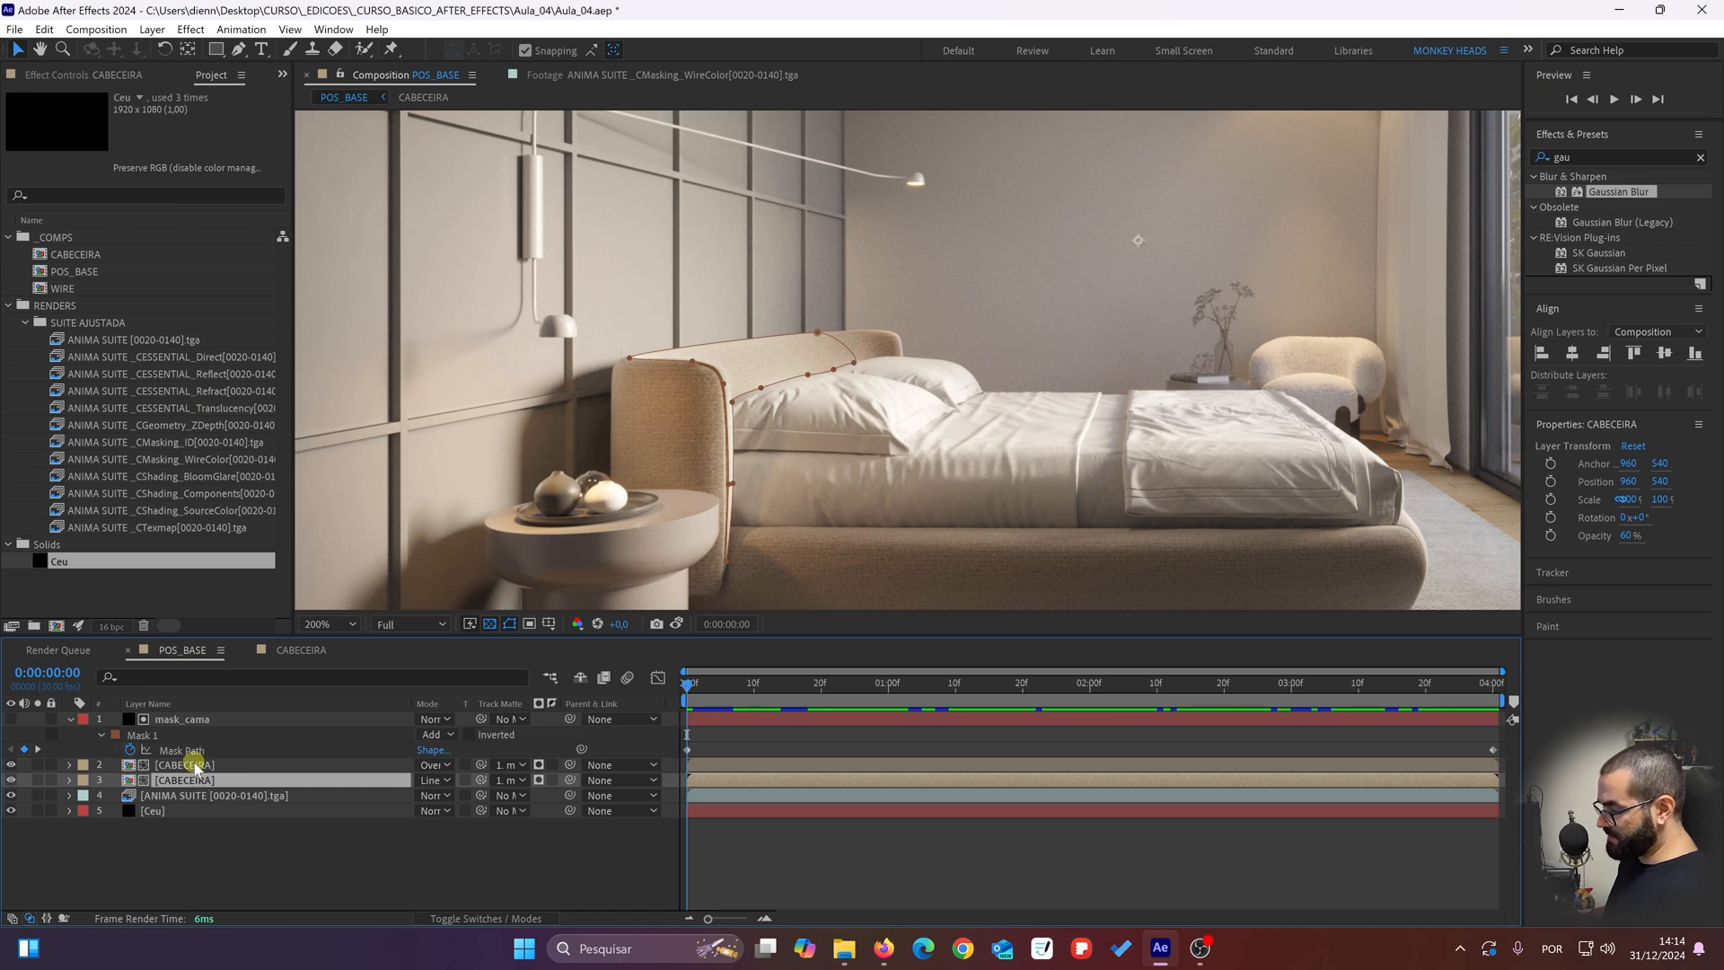
{"action": "key", "text": "m"}
{"action": "key", "text": "m"}
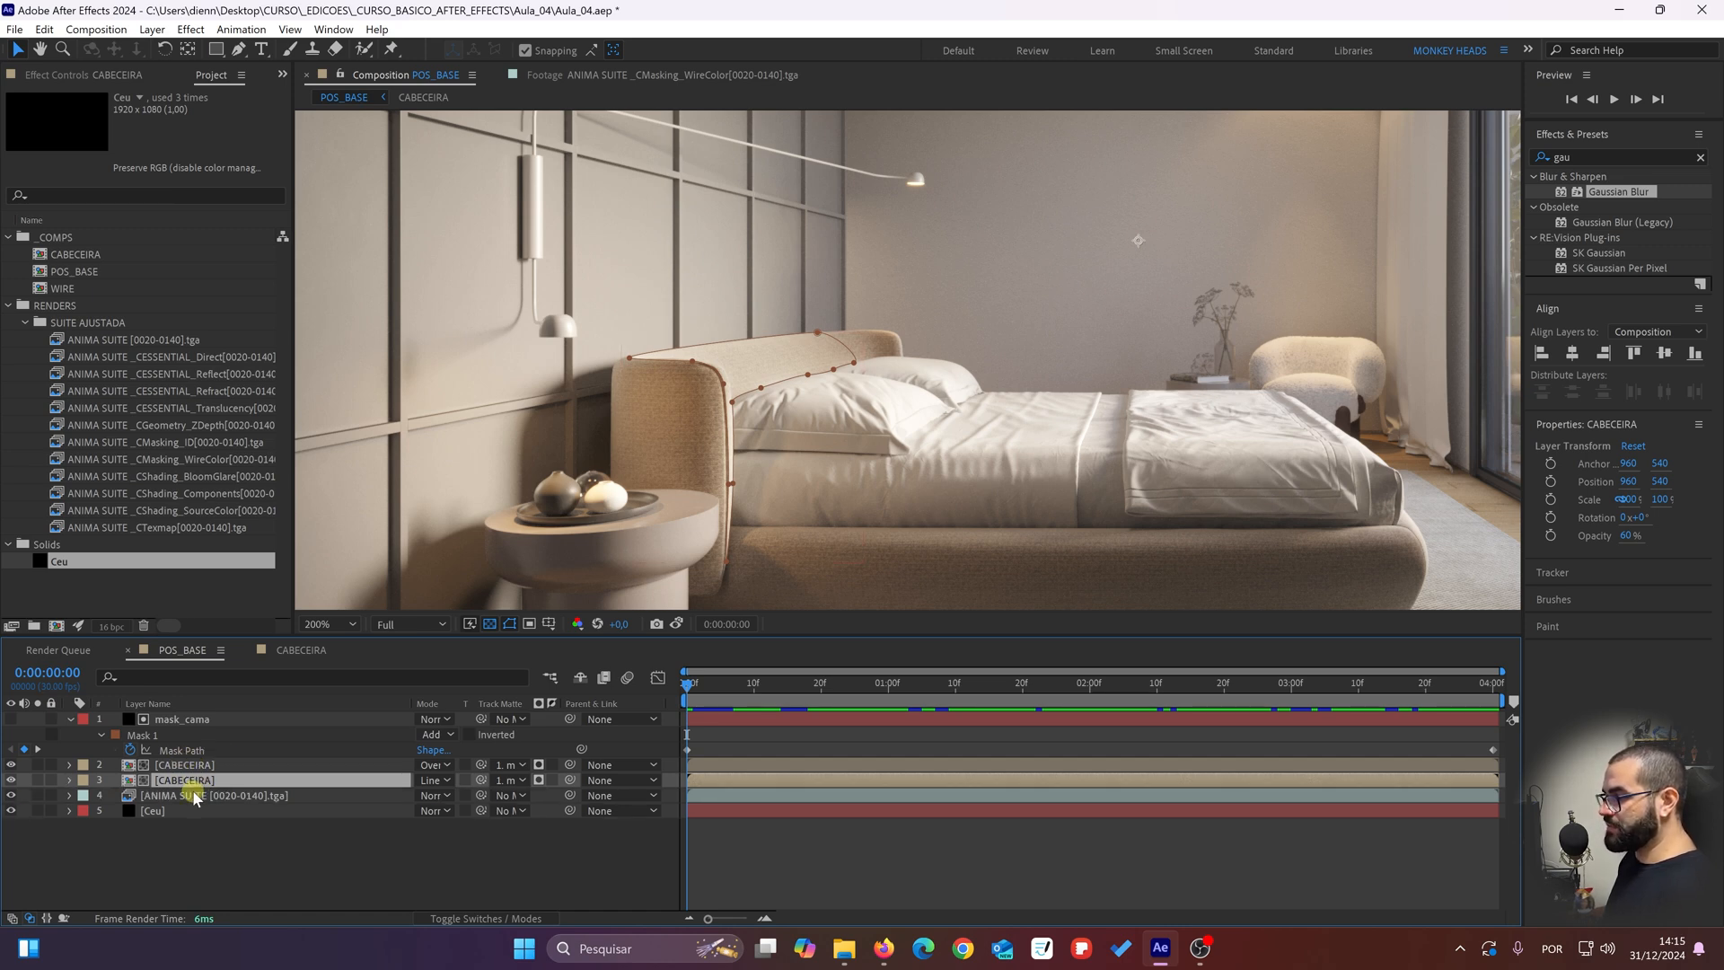
{"action": "left_click", "coordinate": [216, 719]}
{"action": "left_click_drag", "start_coordinate": [787, 356], "coordinate": [624, 312]}
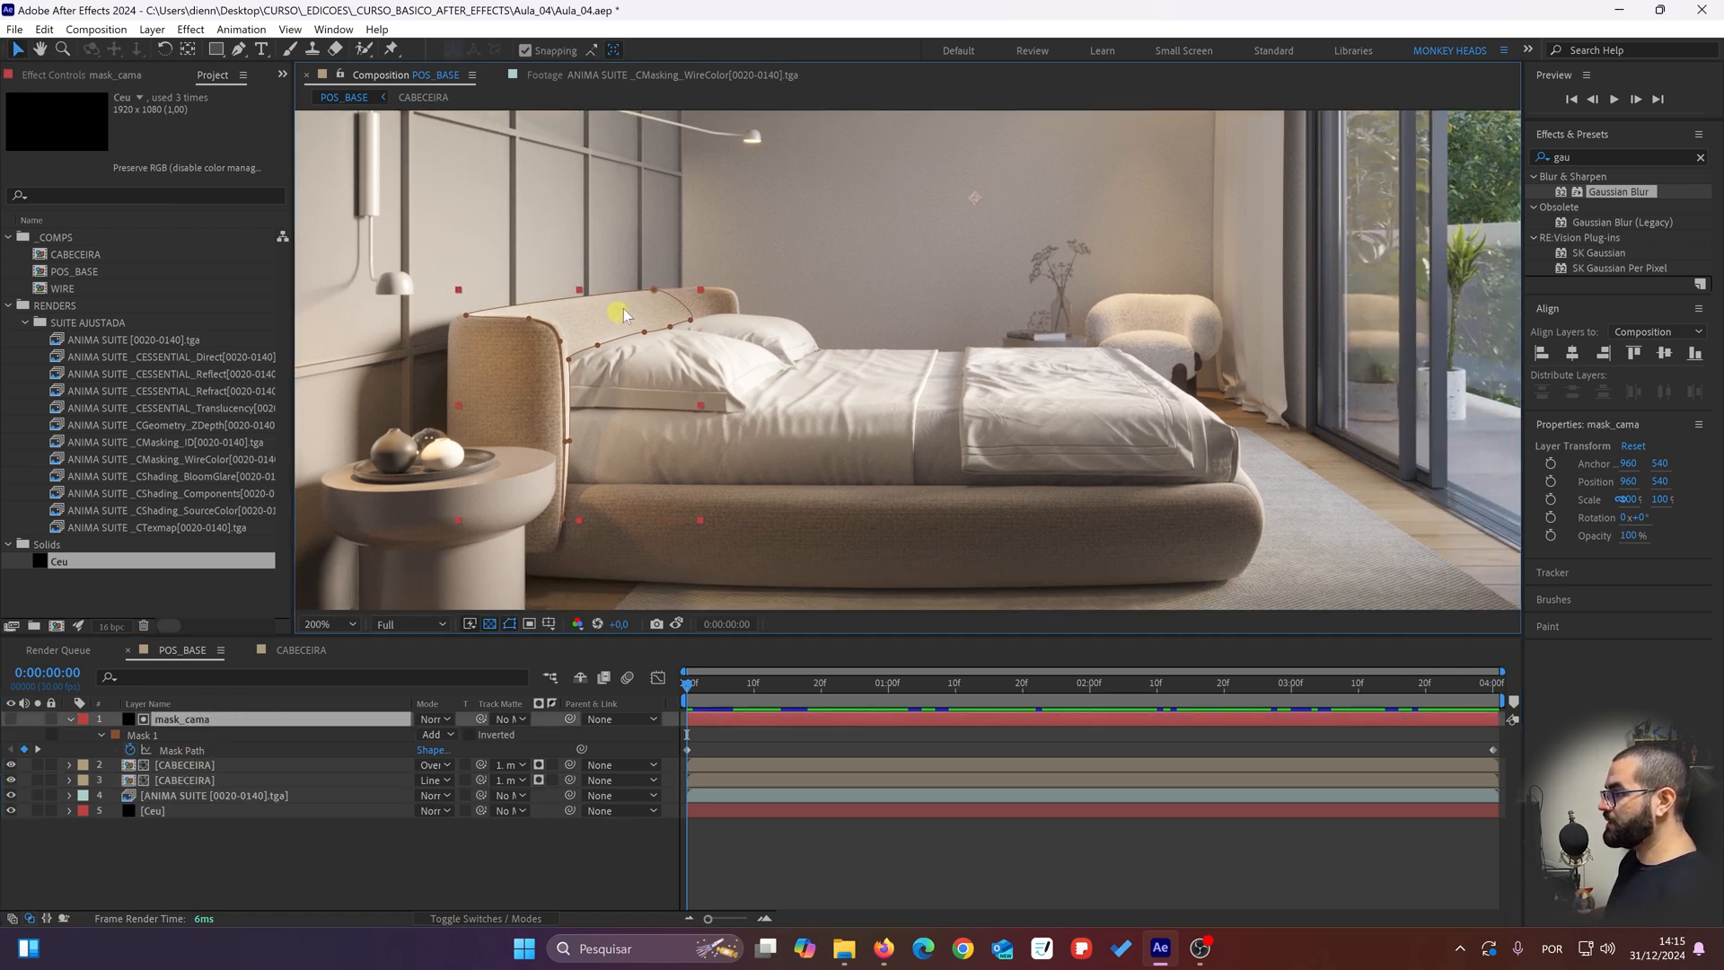
{"action": "left_click_drag", "start_coordinate": [568, 424], "coordinate": [619, 460]}
{"action": "left_click", "coordinate": [429, 815]}
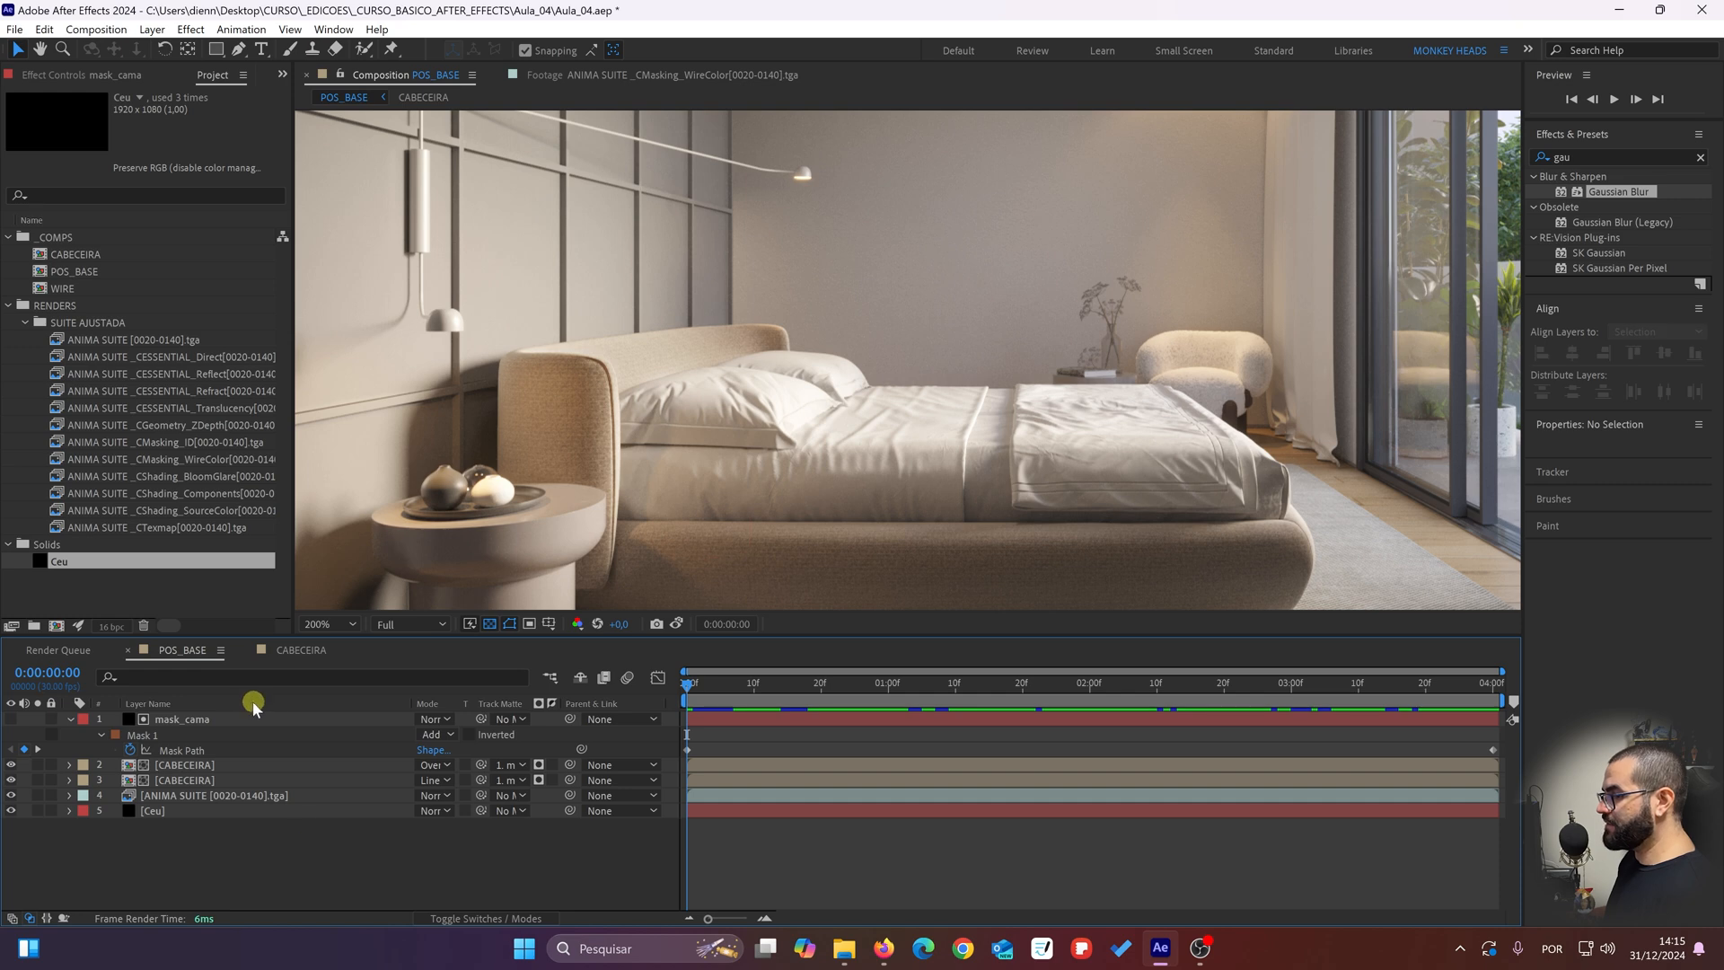
{"action": "left_click", "coordinate": [234, 723]}
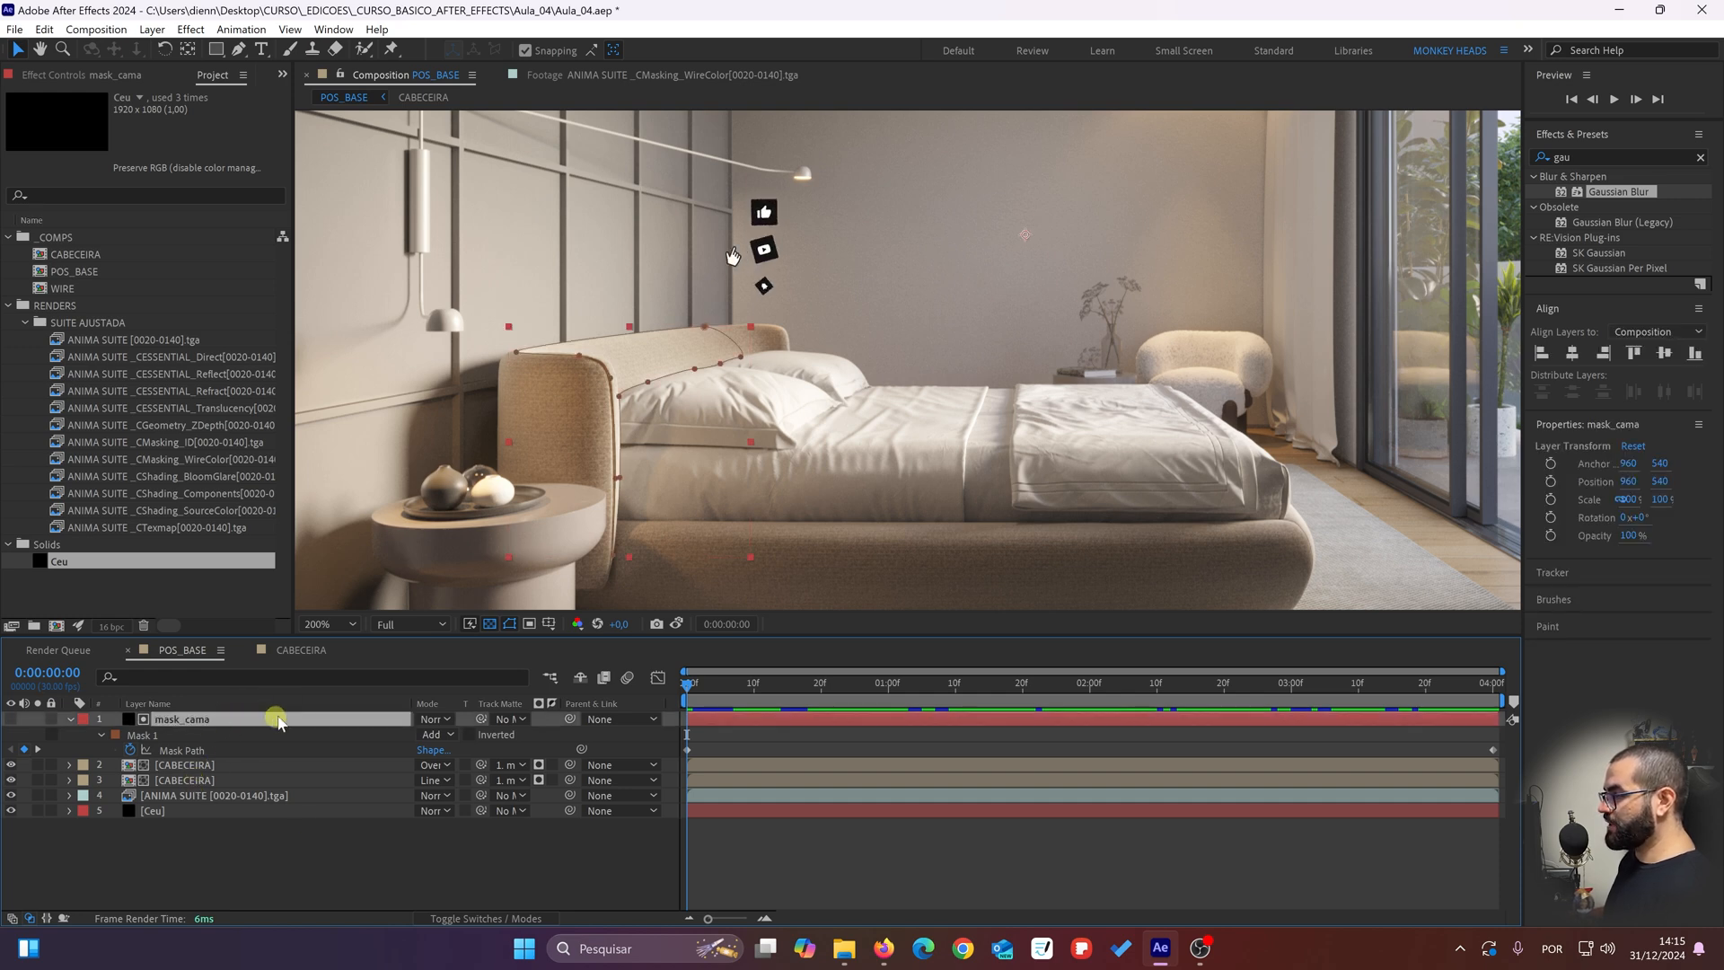
{"action": "left_click", "coordinate": [183, 768]}
{"action": "left_click", "coordinate": [188, 781]}
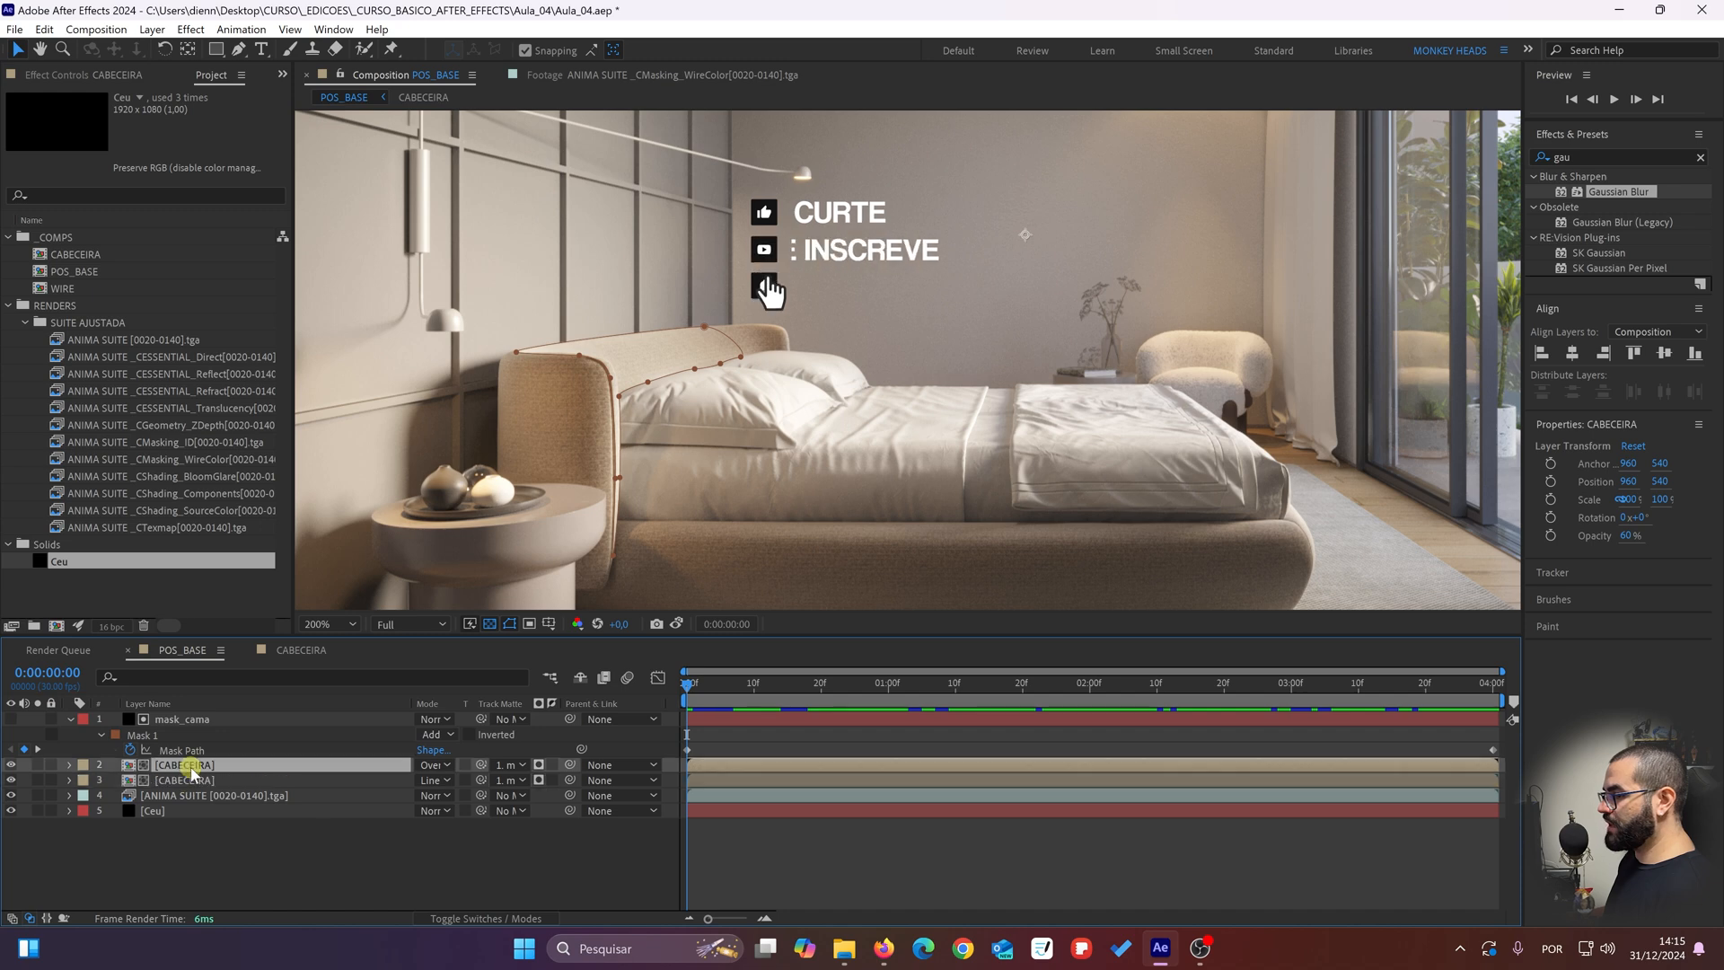
Step: Collapse the mask properties of mask_cama, clear the layer selection and fit the whole composition in the viewer
{"action": "left_click", "coordinate": [576, 852]}
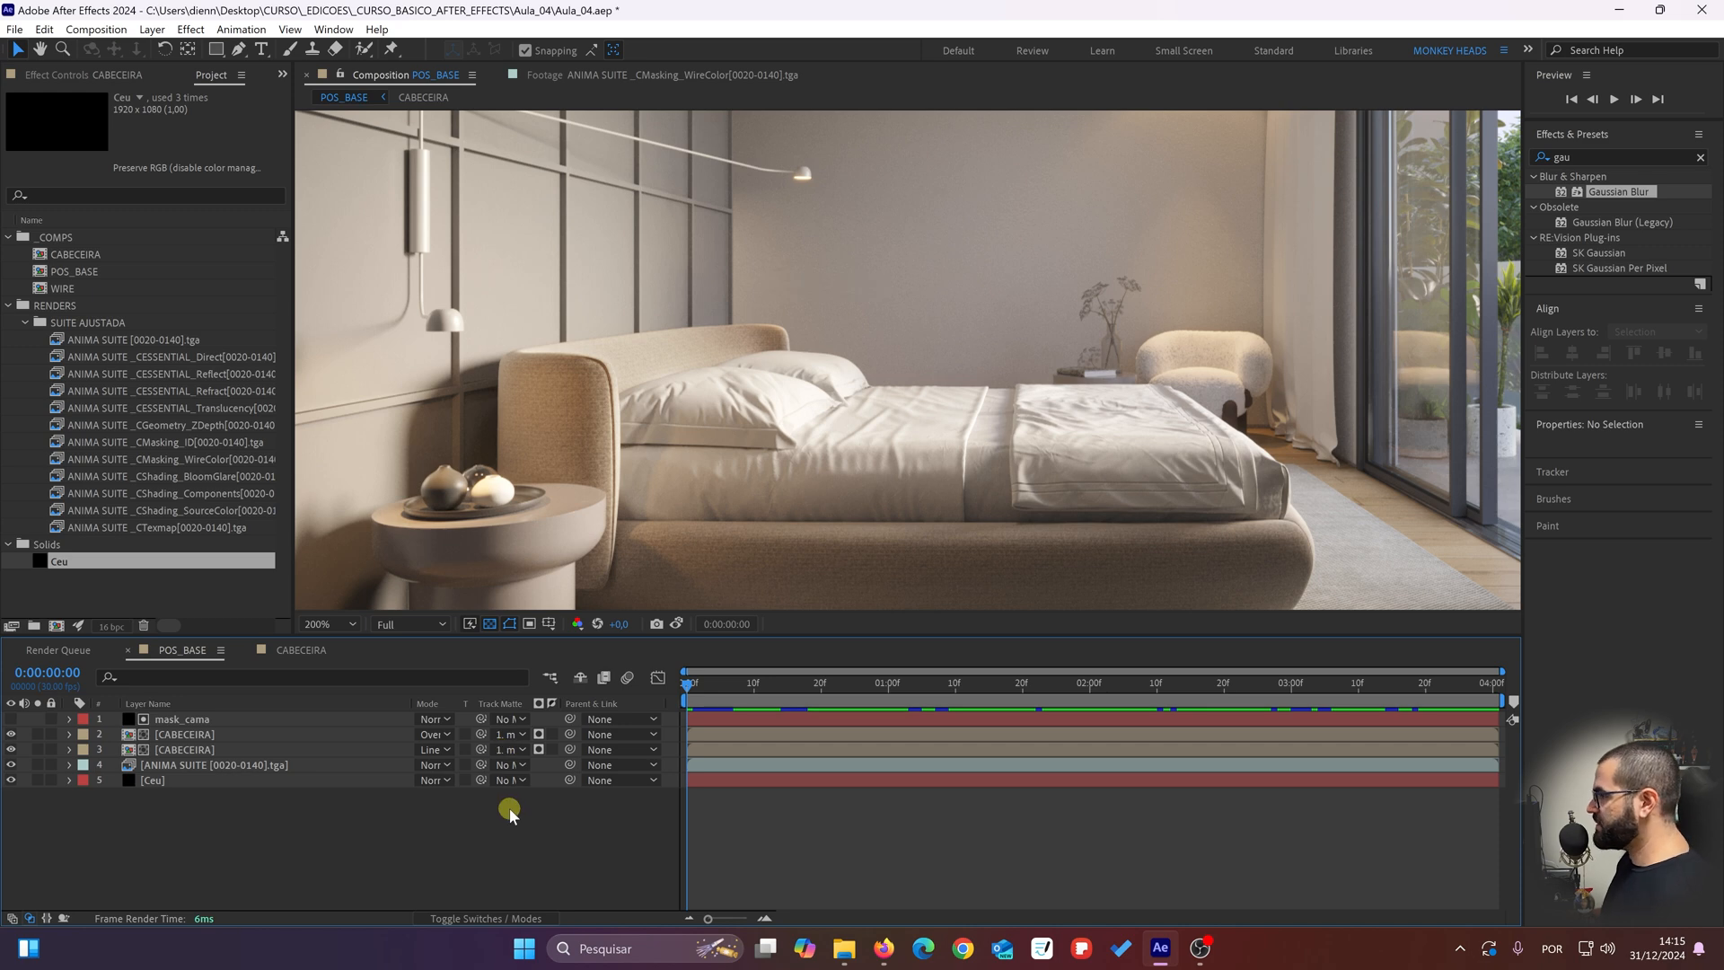
{"action": "left_click", "coordinate": [334, 624]}
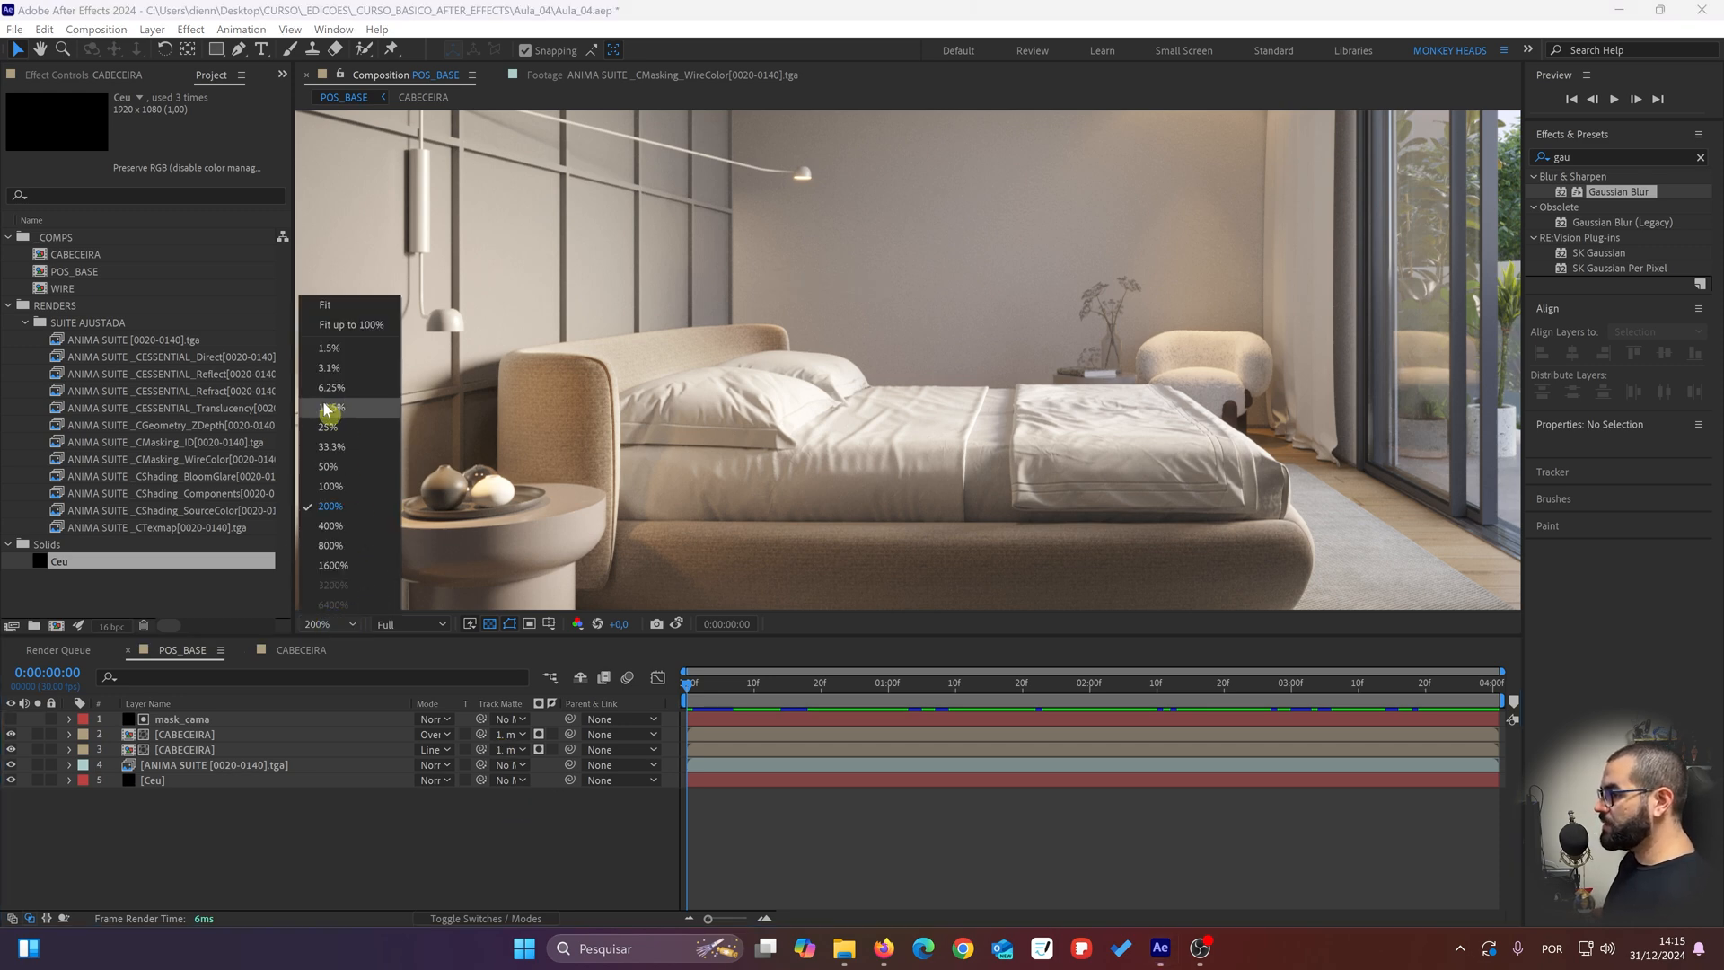
{"action": "left_click", "coordinate": [357, 307]}
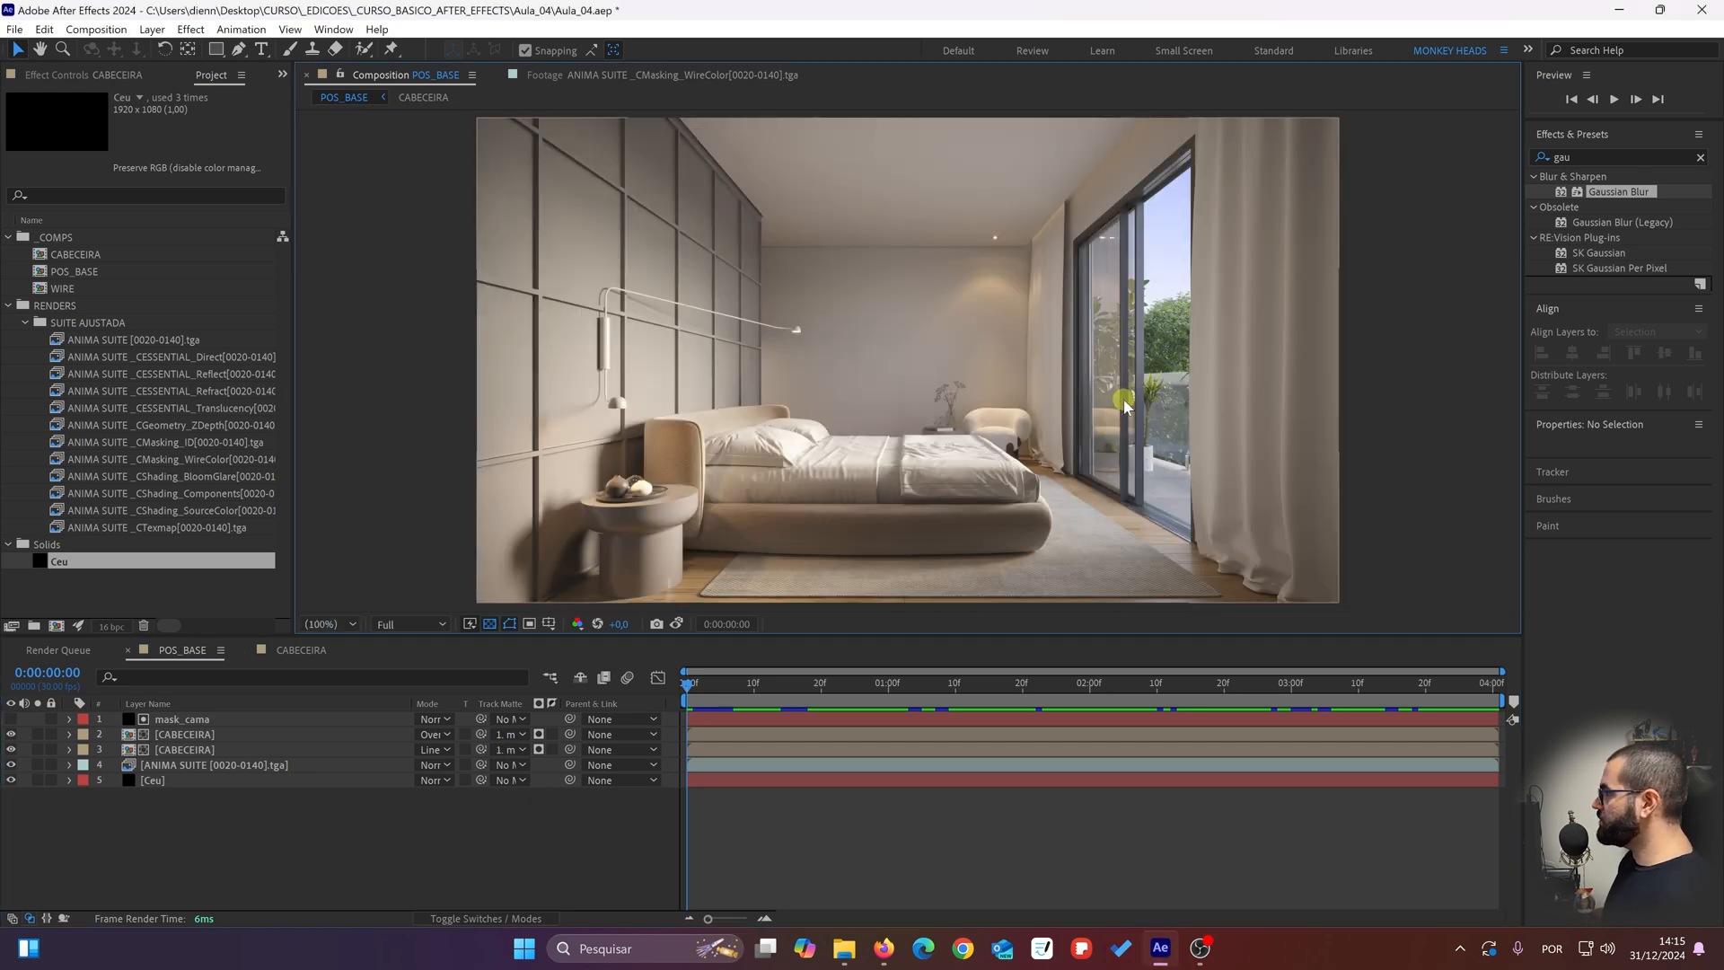
{"action": "left_click_drag", "start_coordinate": [1072, 401], "coordinate": [1075, 411]}
{"action": "left_click_drag", "start_coordinate": [764, 519], "coordinate": [751, 519]}
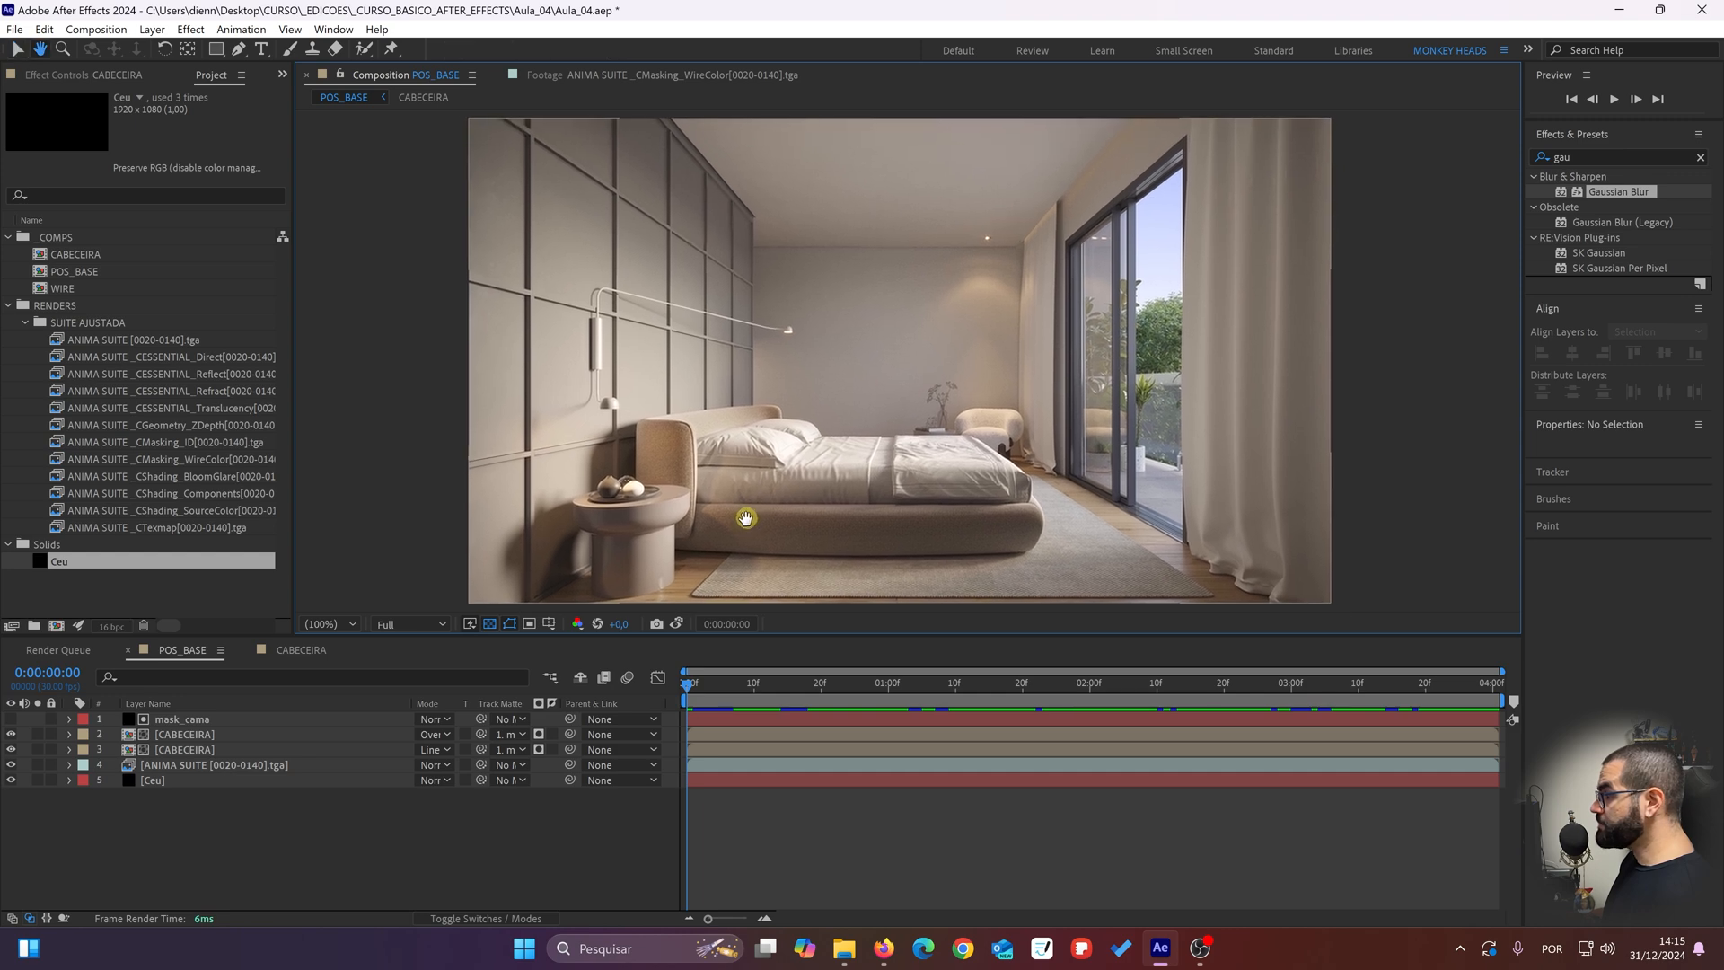
{"action": "left_click", "coordinate": [427, 850]}
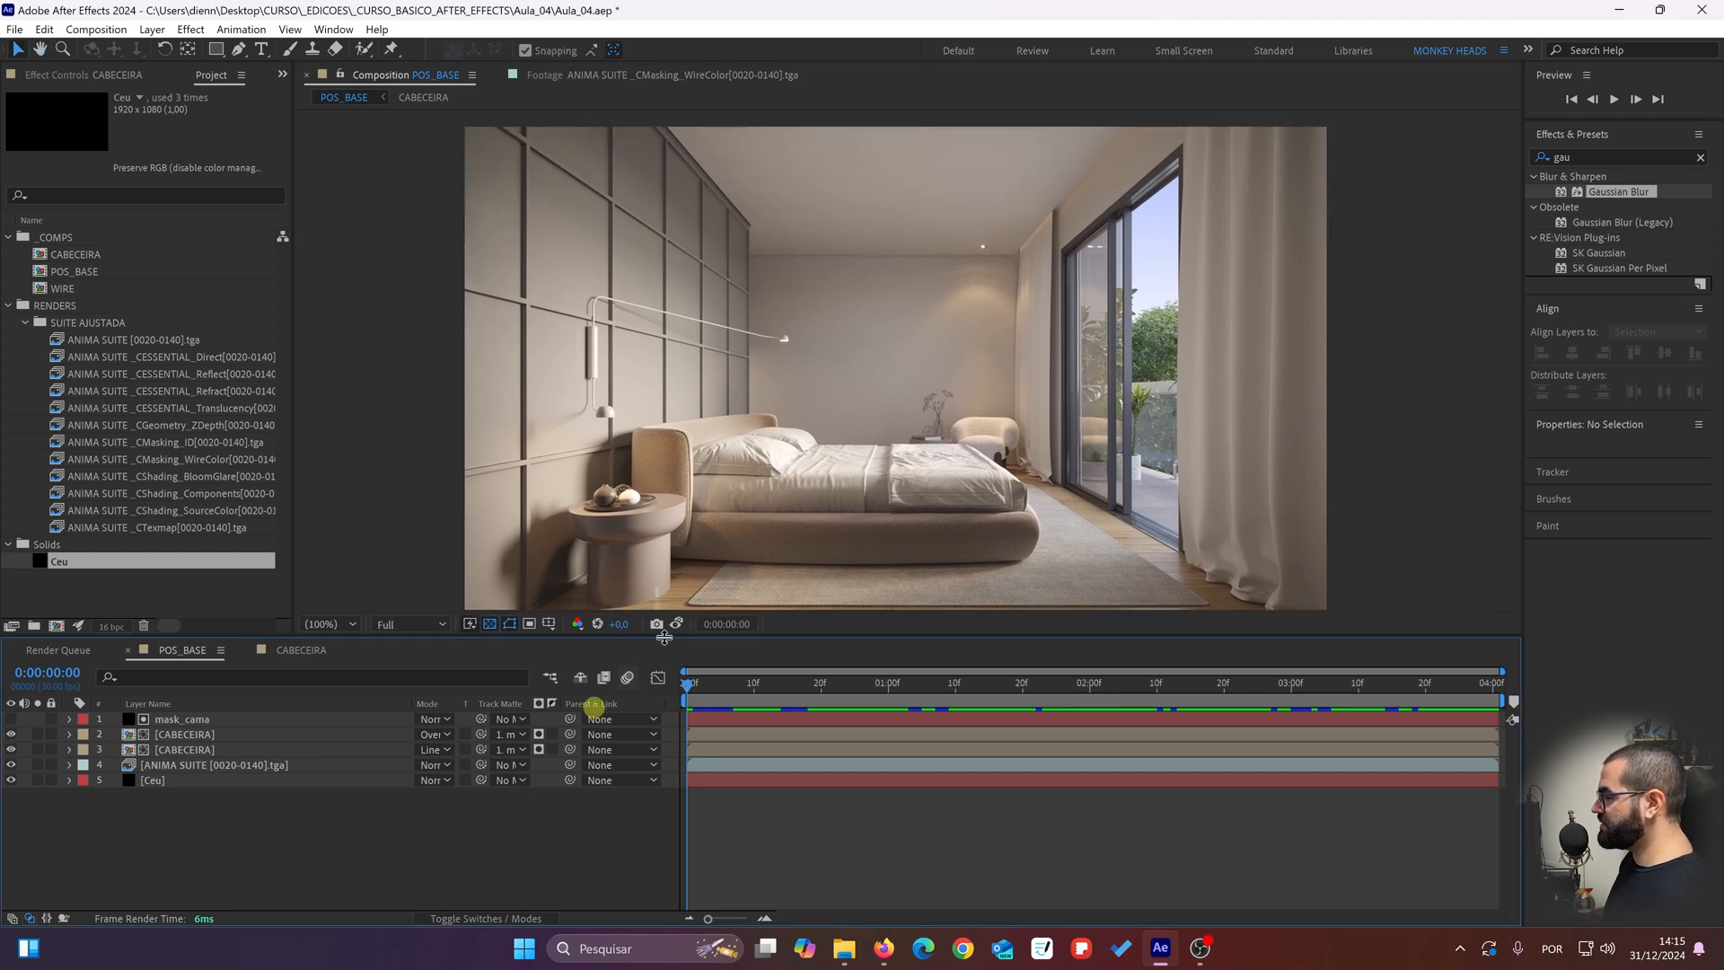
{"action": "left_click_drag", "start_coordinate": [896, 401], "coordinate": [895, 393]}
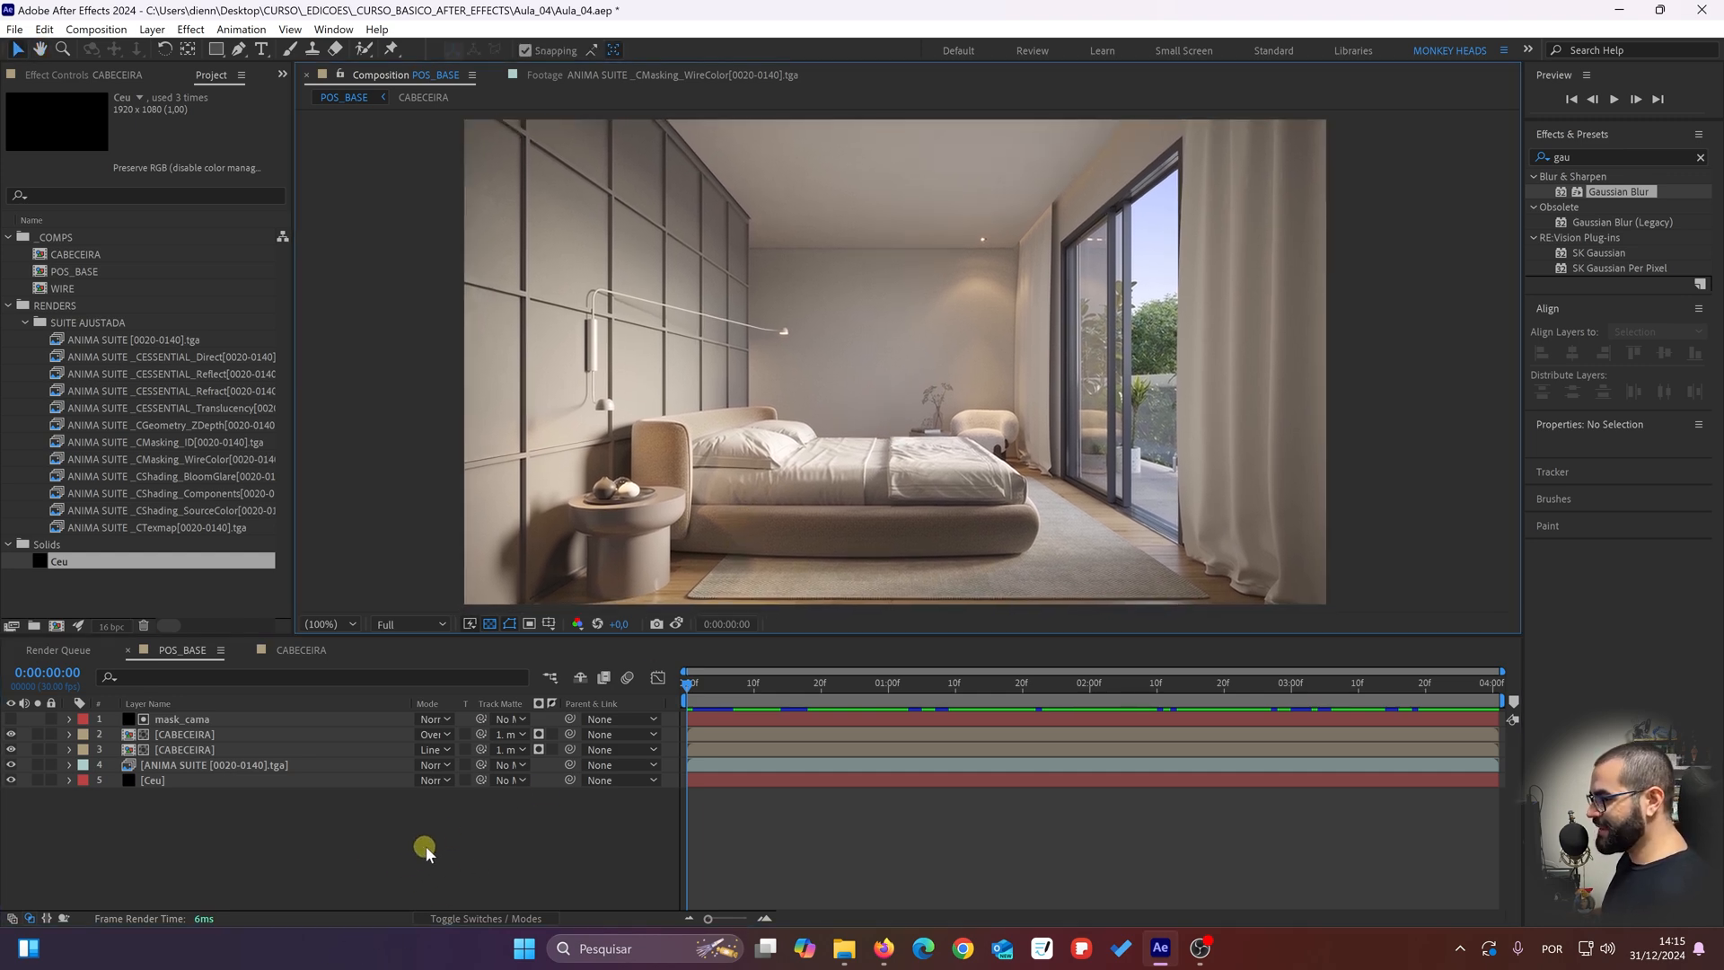